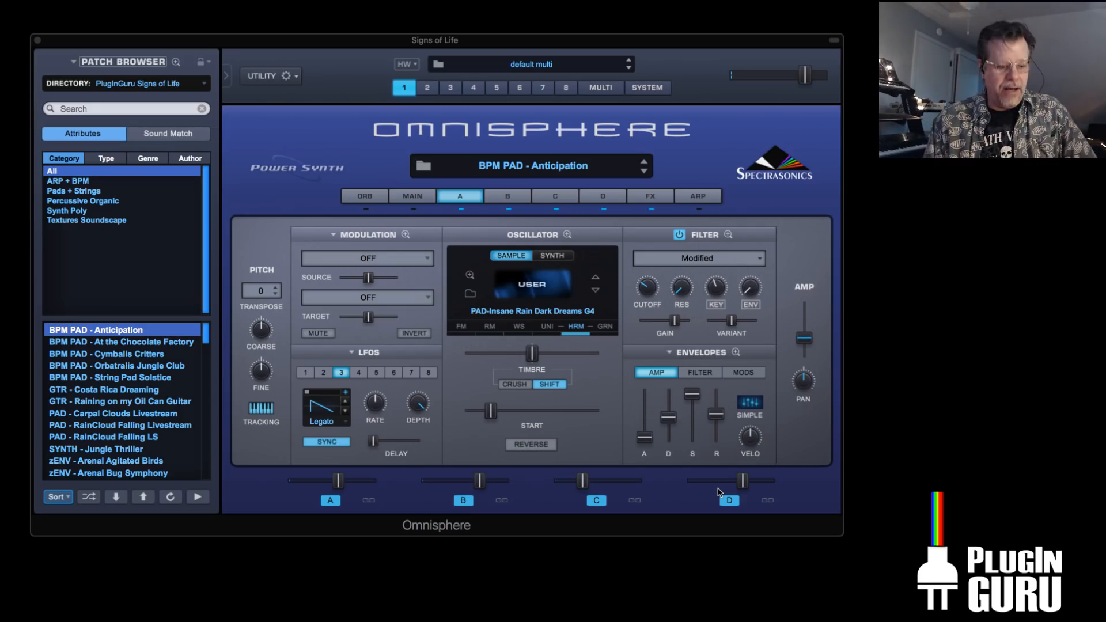
Switch the patch browser to the PlugInGuru Omniverse user directory and check the list of installed user directories
key(super+Tab)
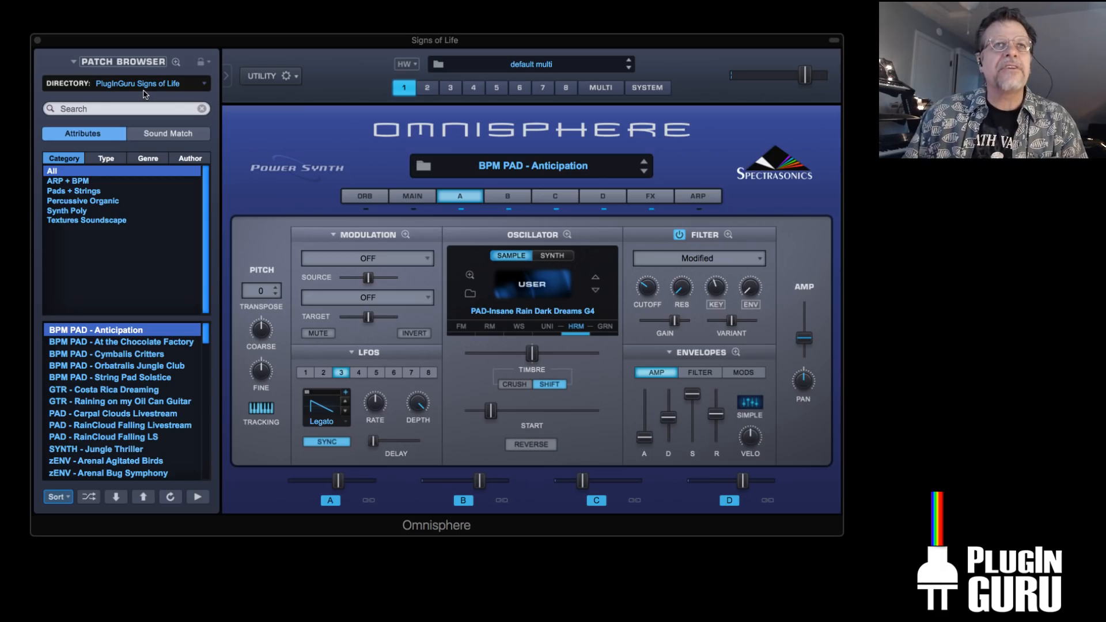
click(144, 84)
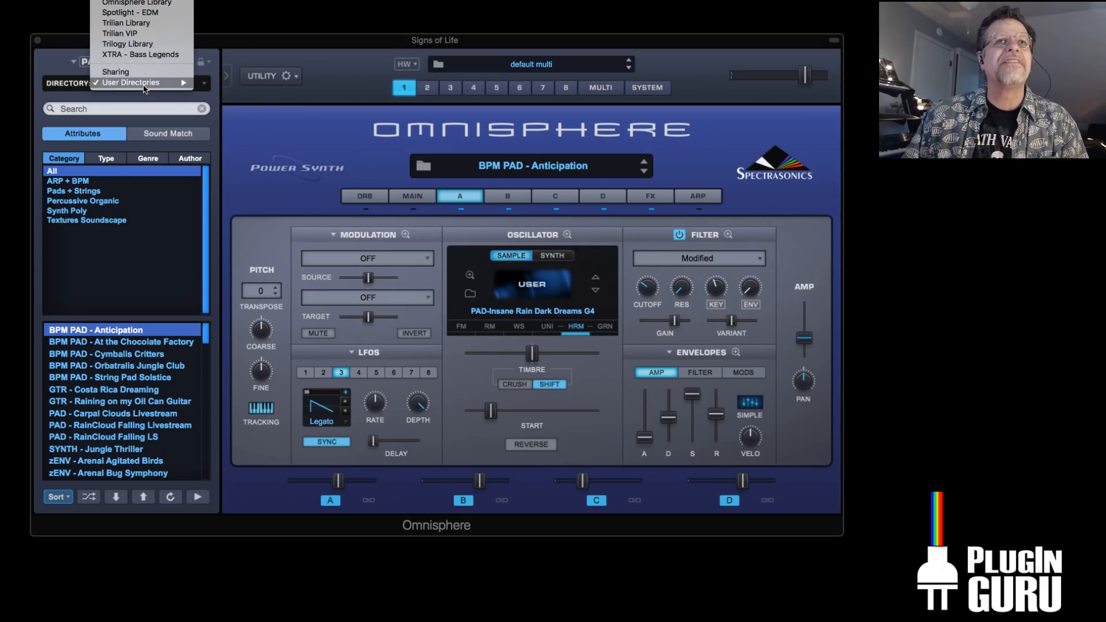
mouse_move(145, 90)
click(245, 83)
click(146, 88)
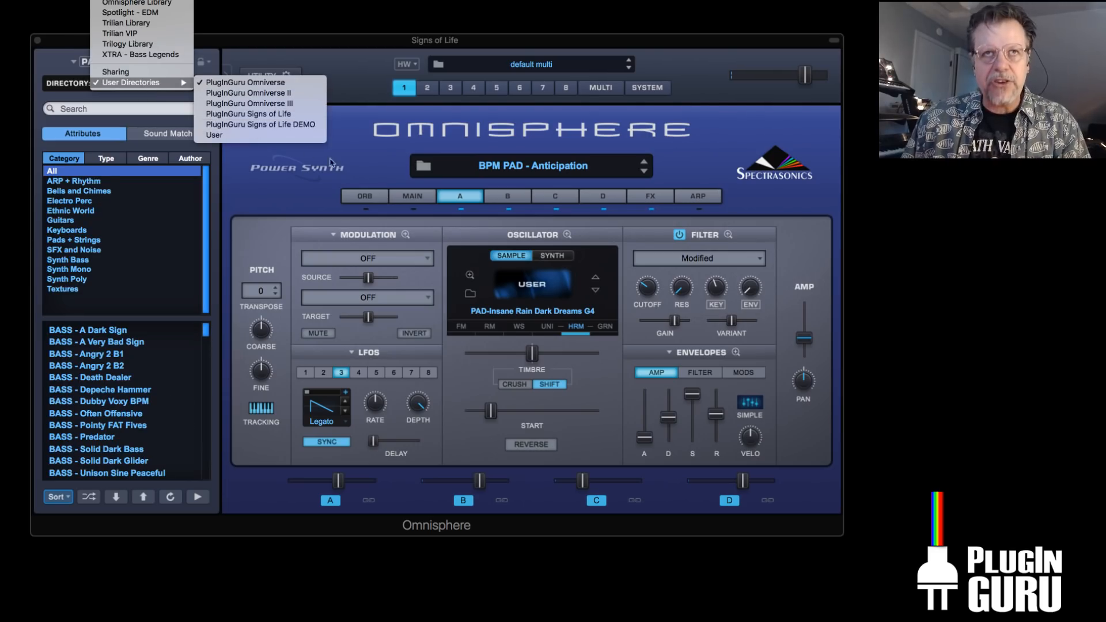
click(294, 187)
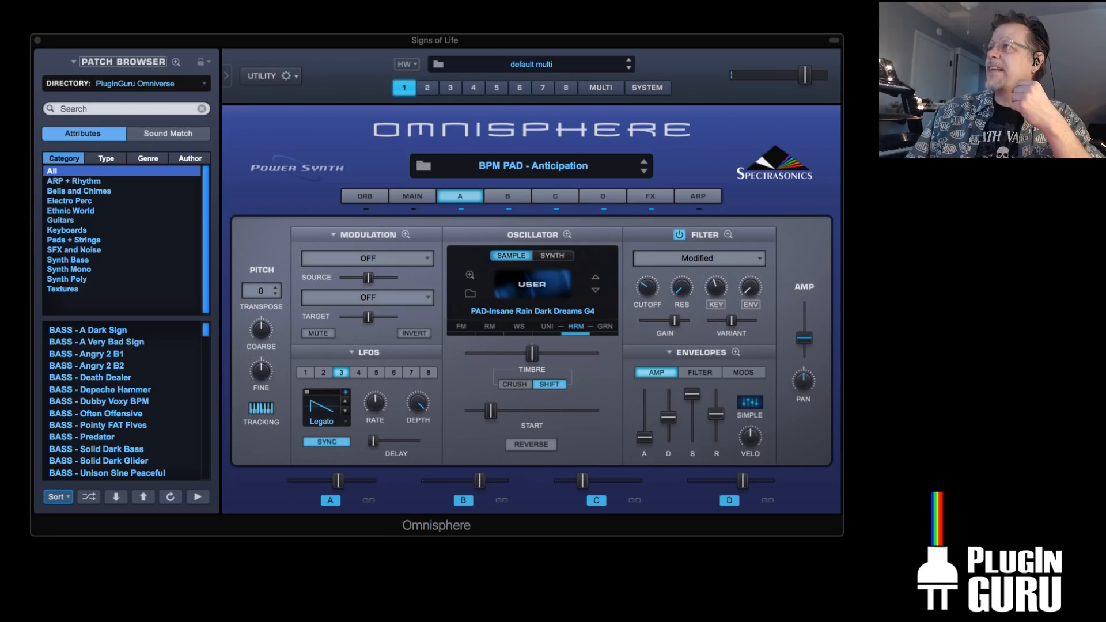
Switch to the web browser, open the Mega Monark product page on PlugInGuru.com, and return to Omnisphere
drag(1105, 52, 180, 17)
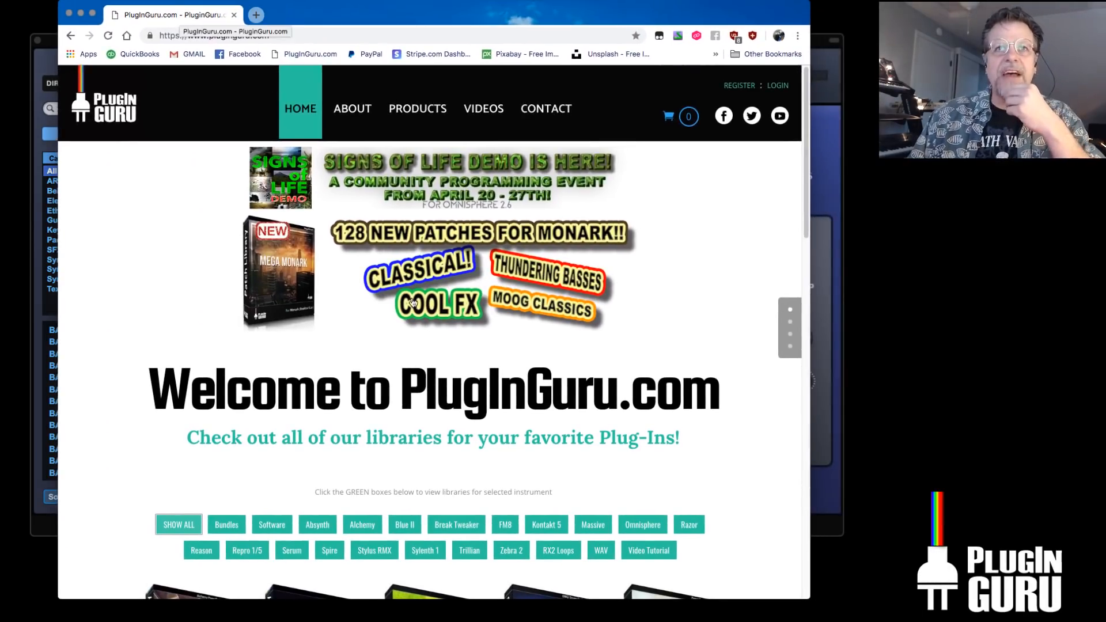
click(405, 268)
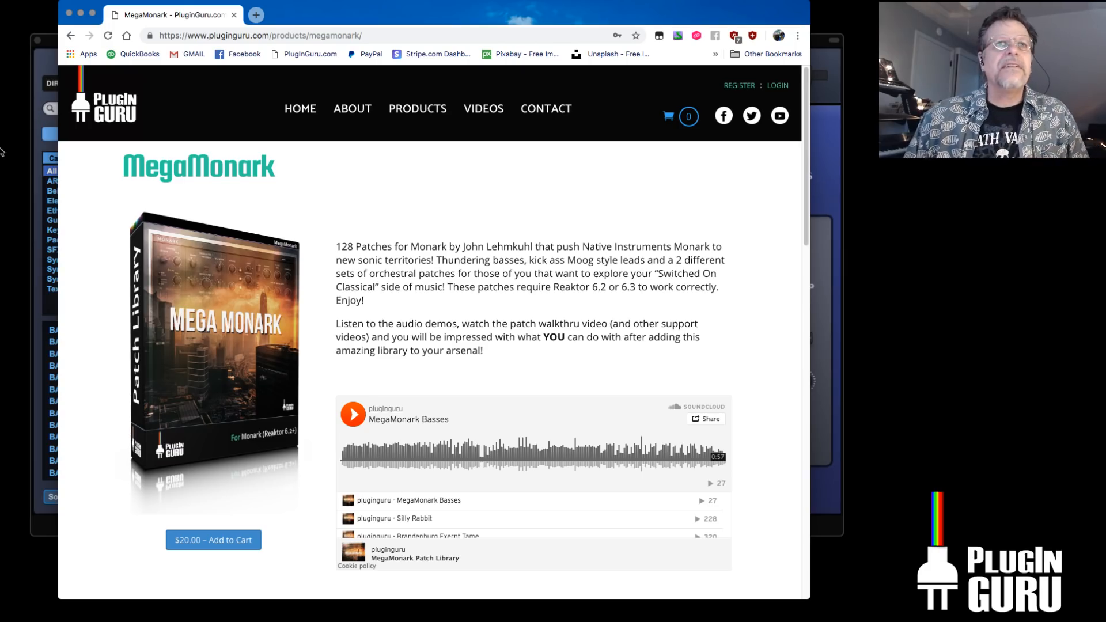
key(super+Tab)
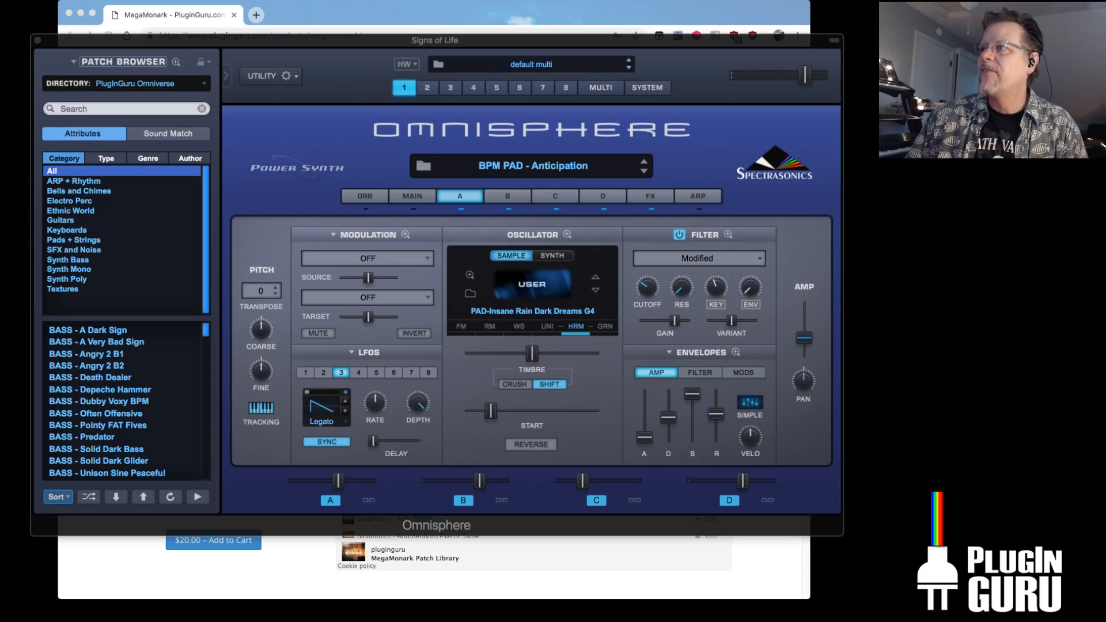
Bring the Reaktor 6 Monark window over Omnisphere and look through the PlugInGuru MegaMonark patch list
drag(1105, 224, 405, 162)
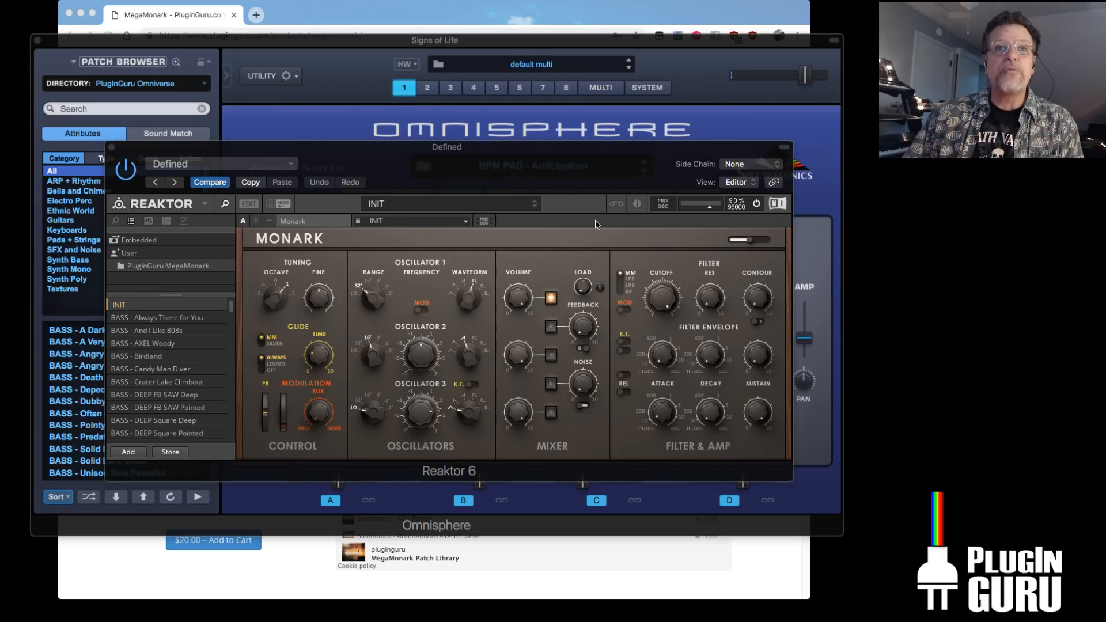
scroll(154, 378, down, 3)
scroll(156, 377, down, 15)
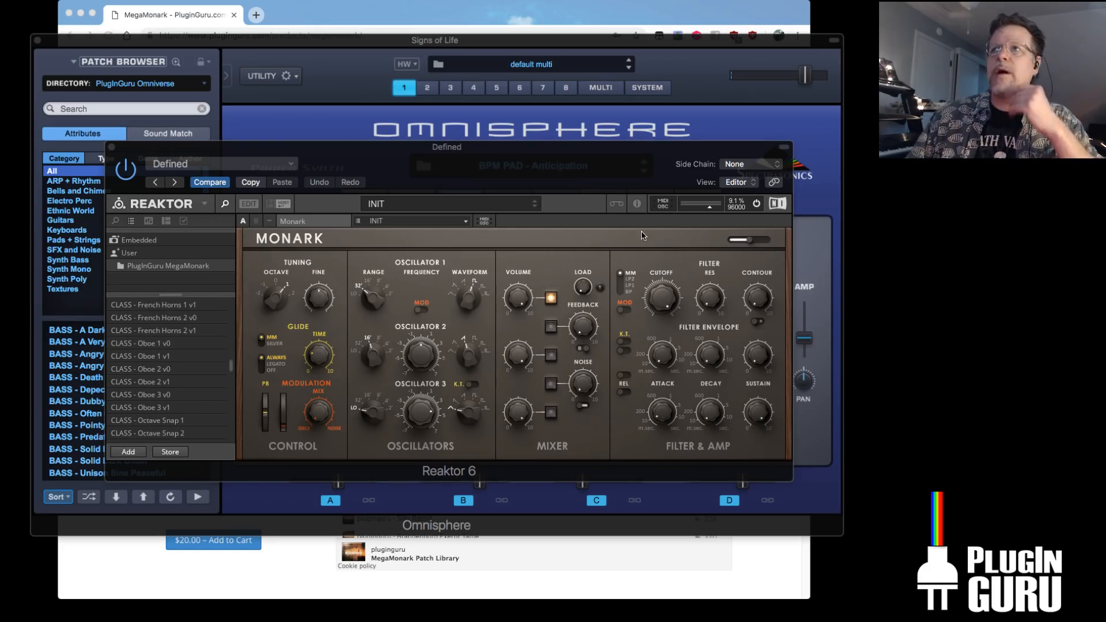
Return to the MegaMonark product page in the web browser and close its window
click(593, 590)
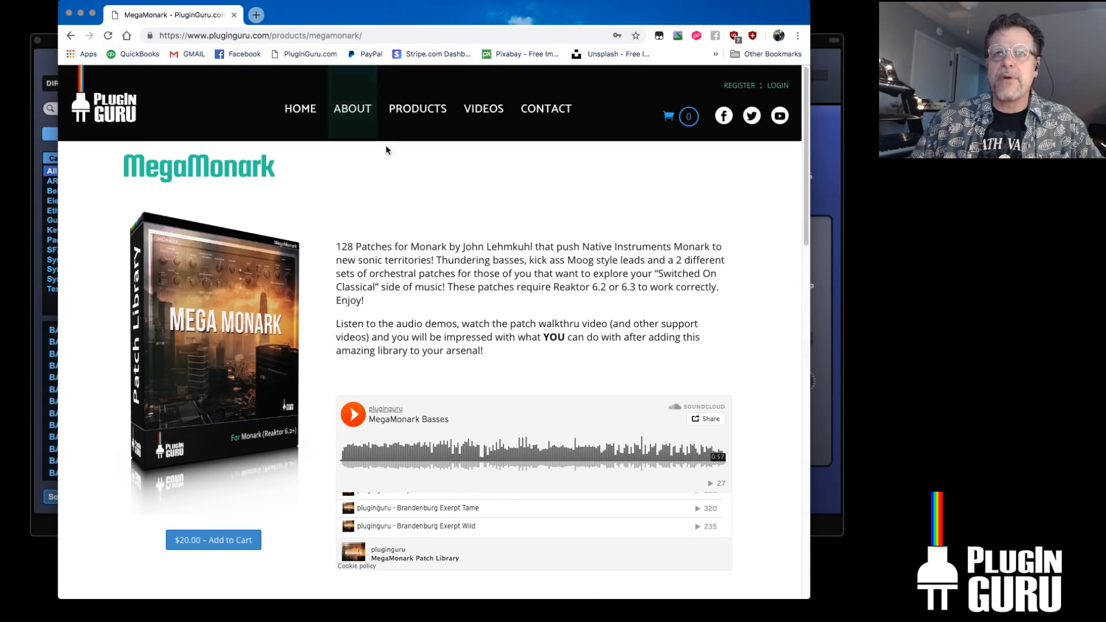
click(69, 14)
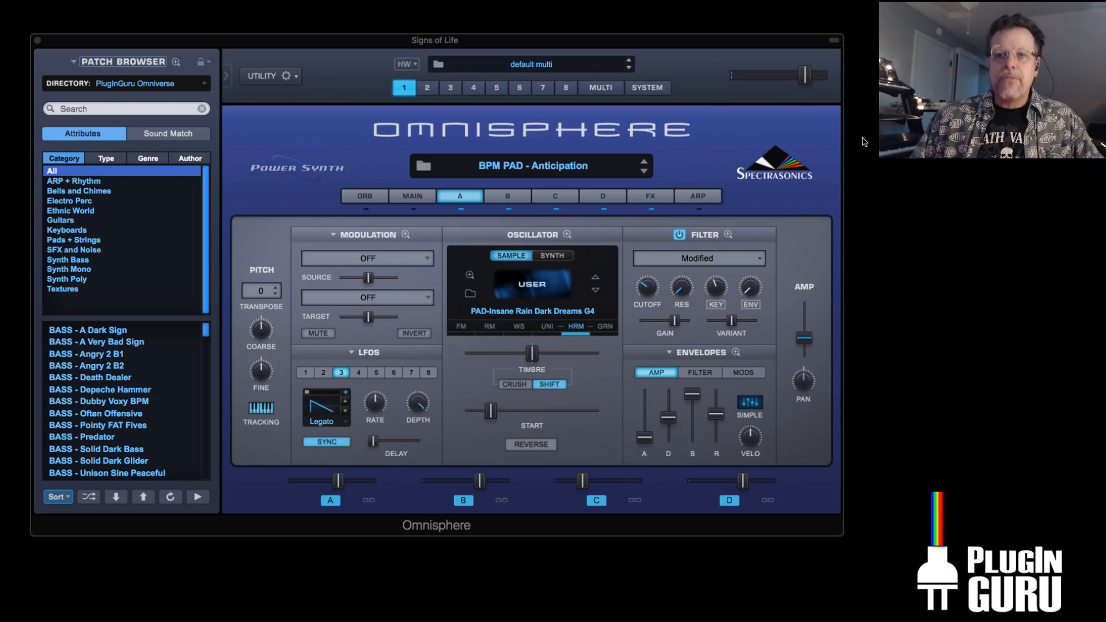
Set the patch browser's directory to the PlugInGuru Signs of Life user directory
key(super+Tab)
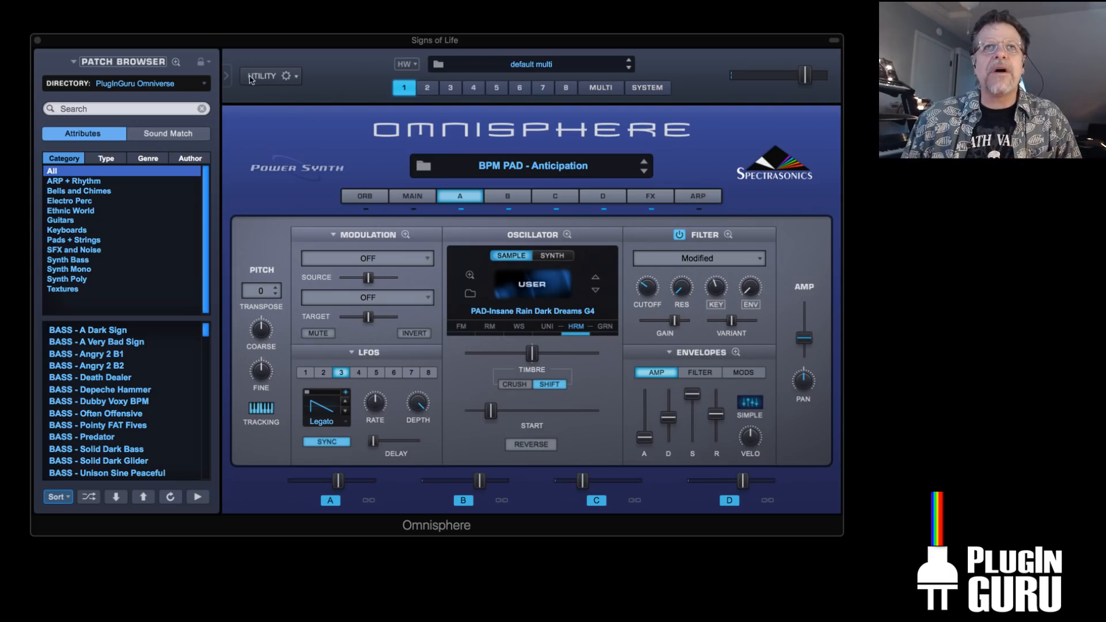
click(151, 84)
mouse_move(147, 85)
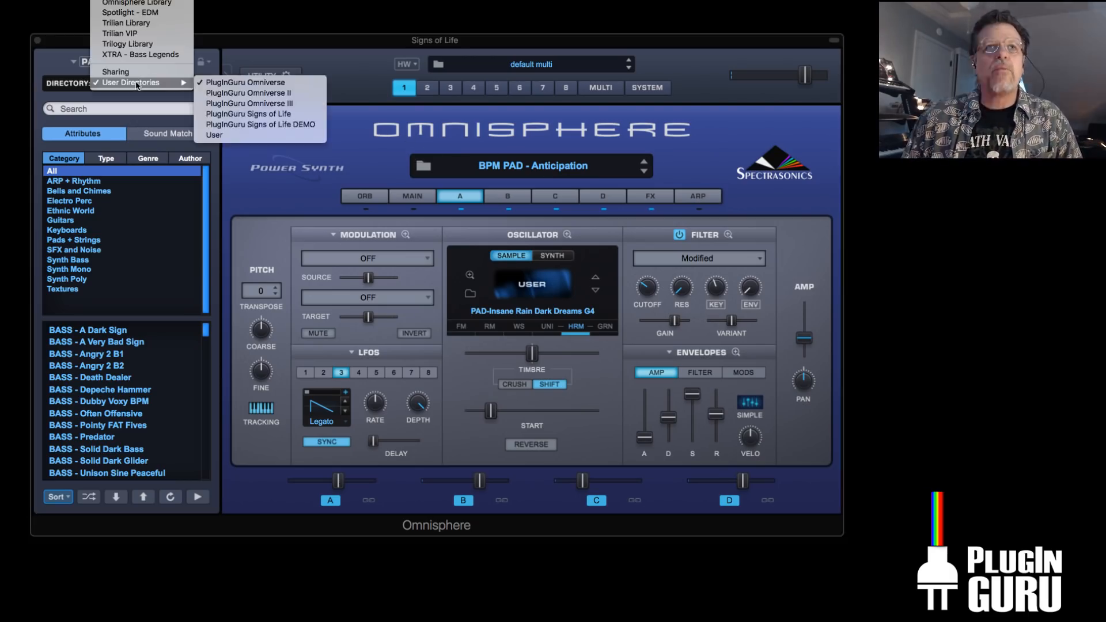
click(254, 116)
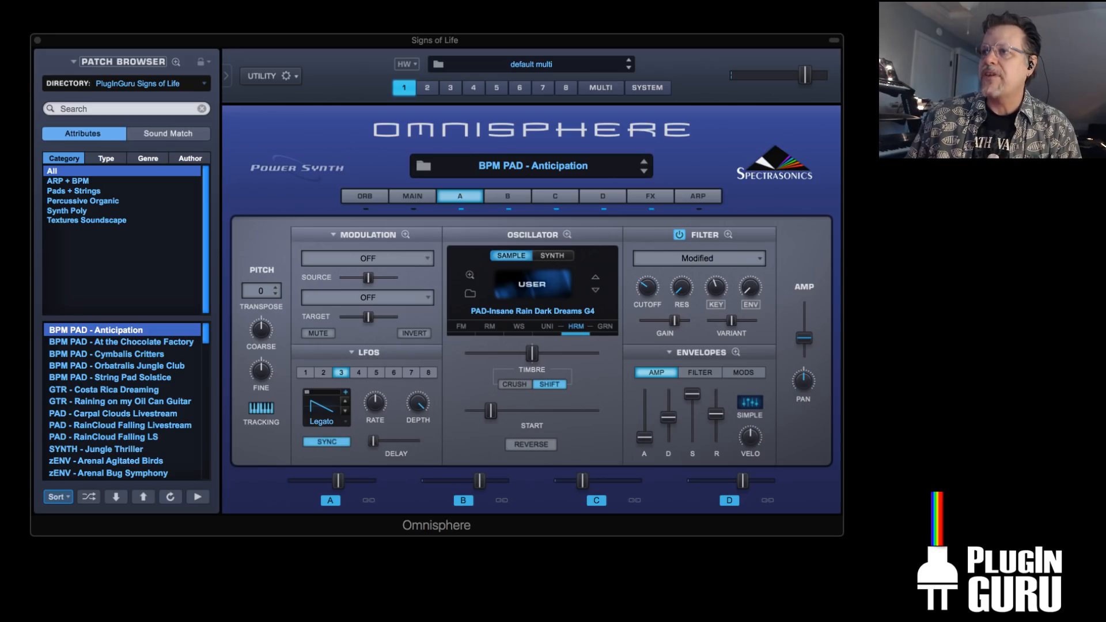
Bring the ModMate plugin window in front of Omnisphere
drag(1105, 68, 542, 88)
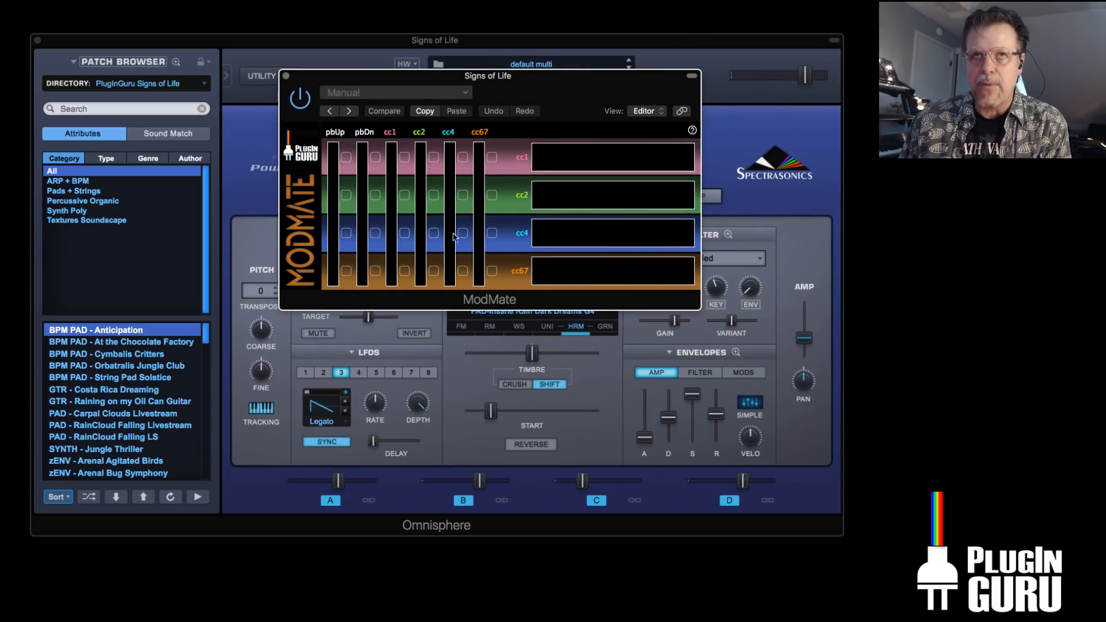
click(375, 156)
click(376, 194)
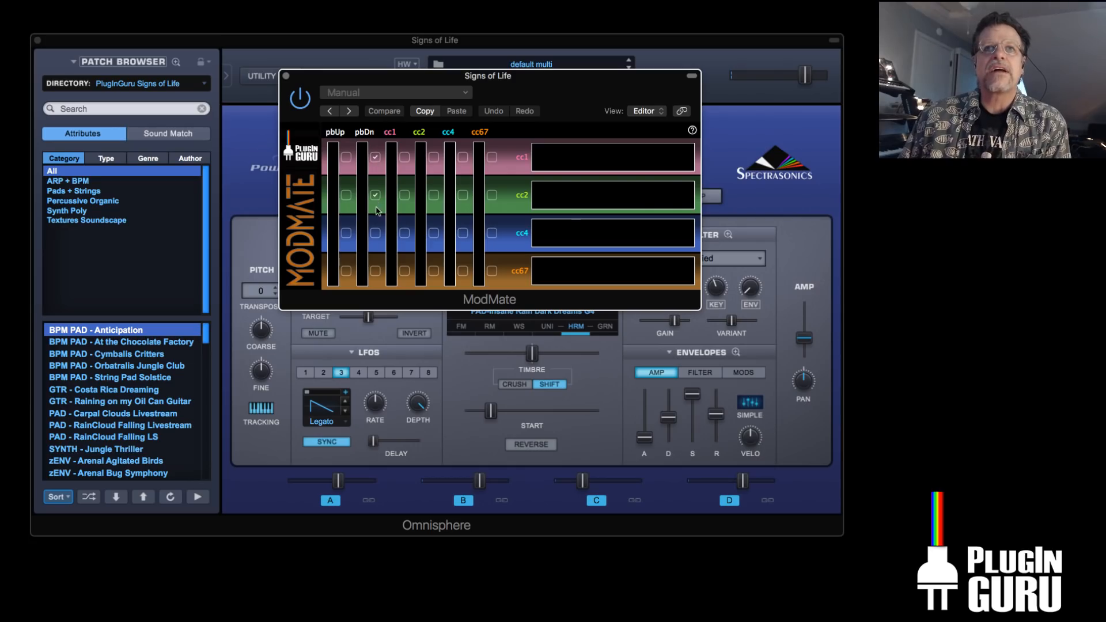
click(376, 195)
click(375, 157)
Route the cc1 source to all four ModMate targets: cc1, cc2, cc4 and cc67
click(404, 157)
click(405, 195)
click(404, 233)
click(404, 271)
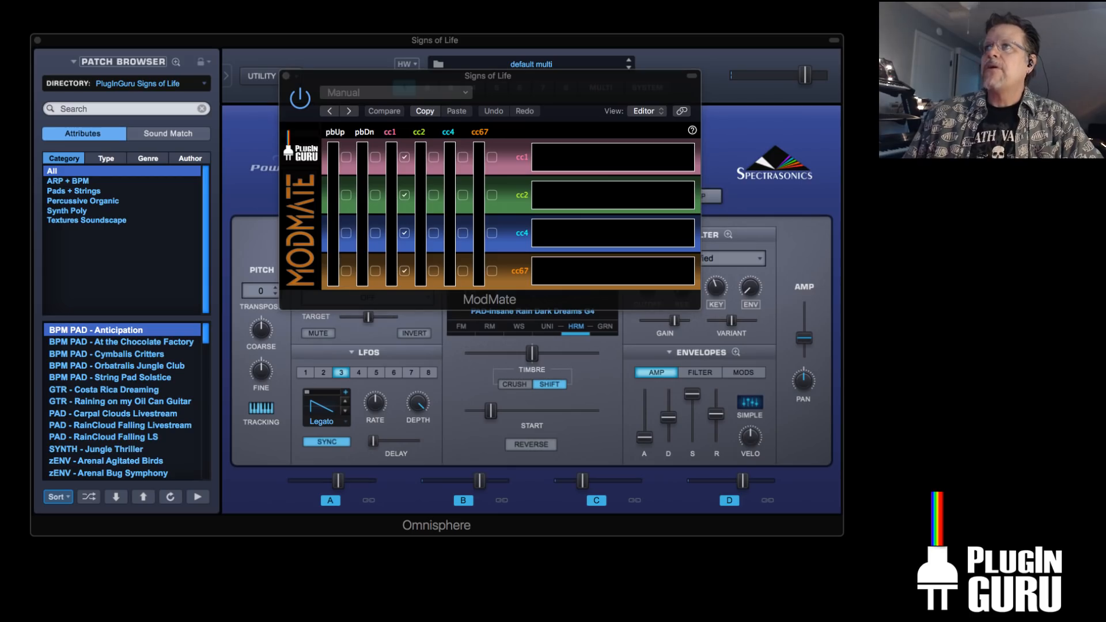
Bring the ShowMIDI window into view, enlarge its keyboard, and place it below the ModMate window
drag(624, 323, 524, 395)
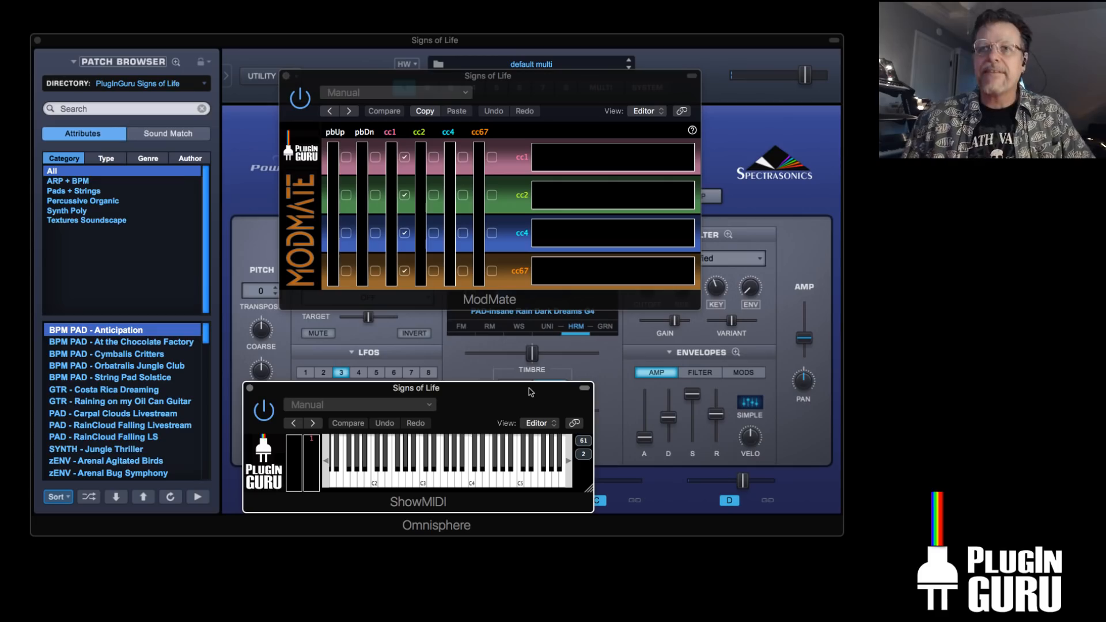
drag(588, 488, 947, 489)
drag(879, 399, 664, 494)
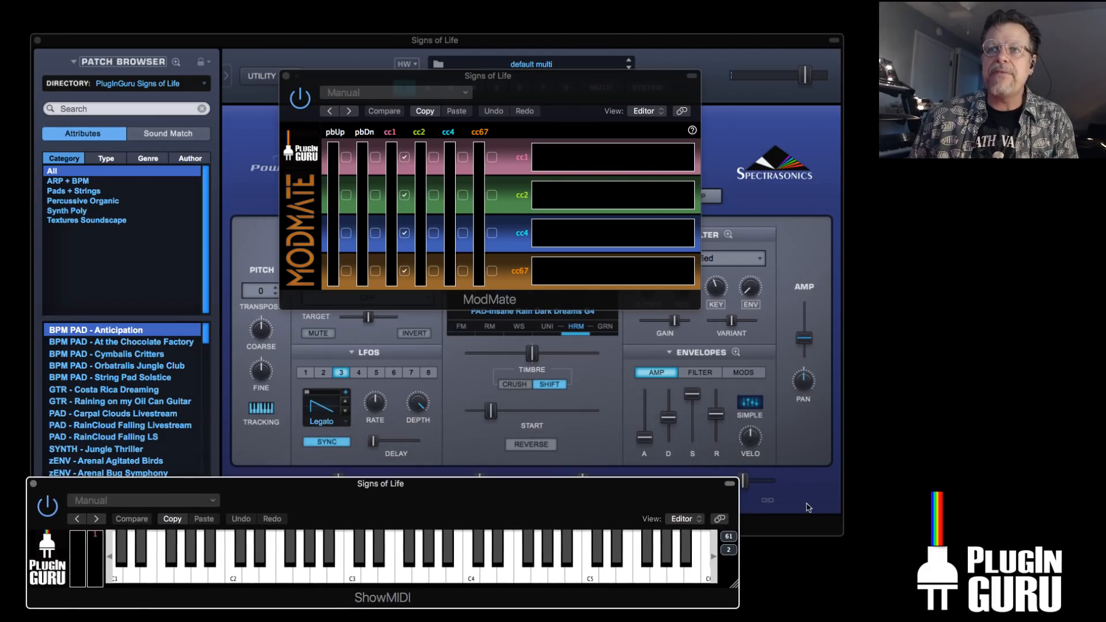
Widen ShowMIDI to match the Omnisphere window and arrange the two so the keyboard sits directly beneath the synth
click(807, 507)
click(735, 579)
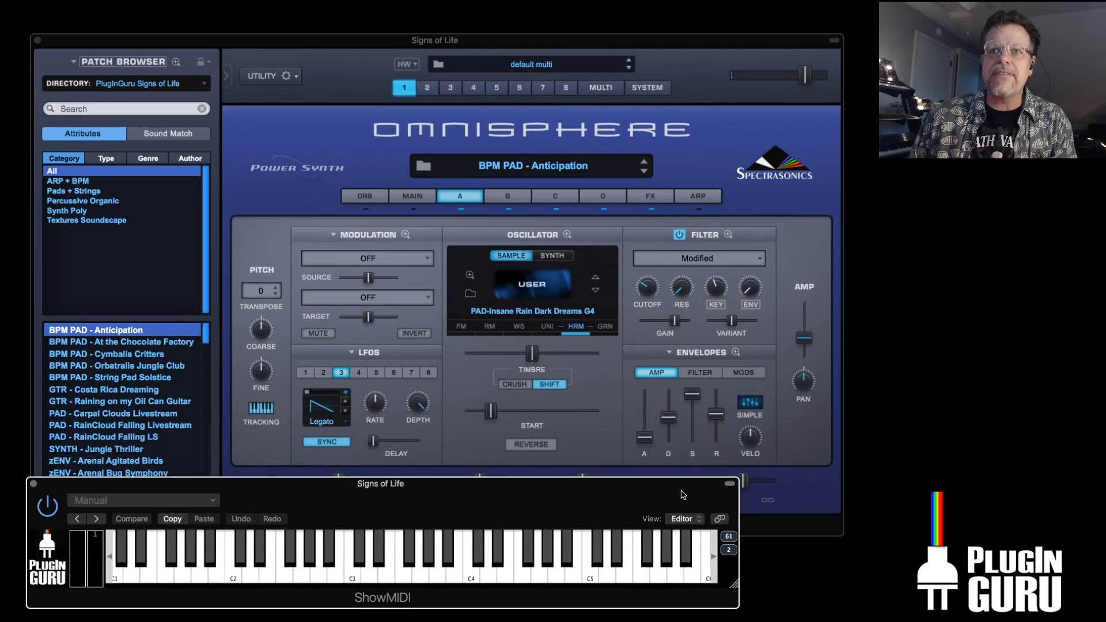
drag(682, 495, 683, 501)
drag(737, 591, 841, 584)
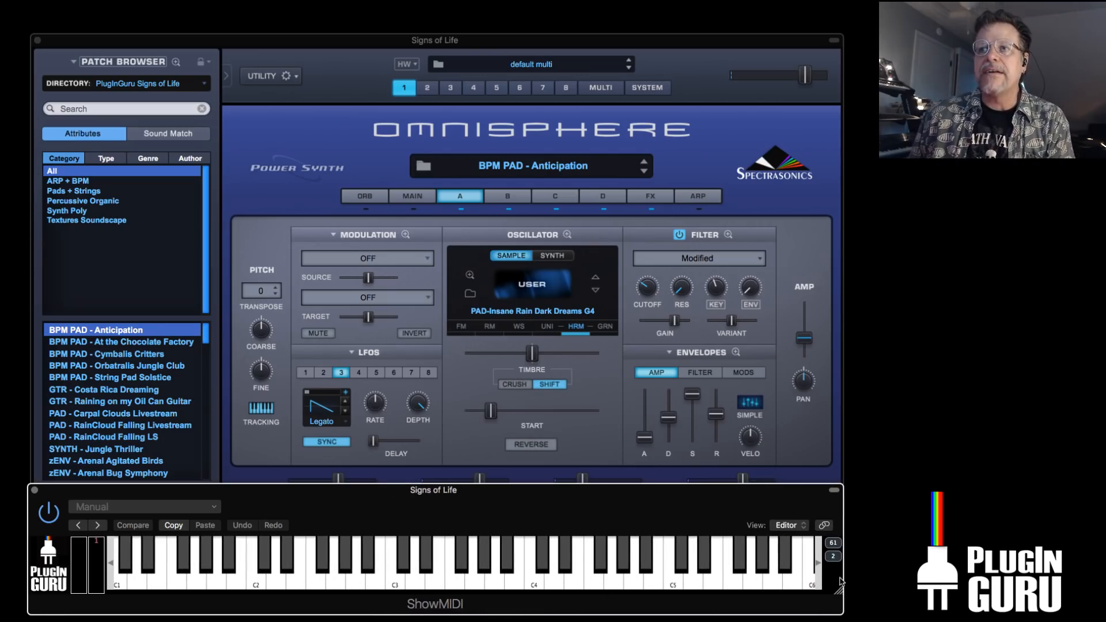
click(810, 476)
drag(744, 44, 743, 38)
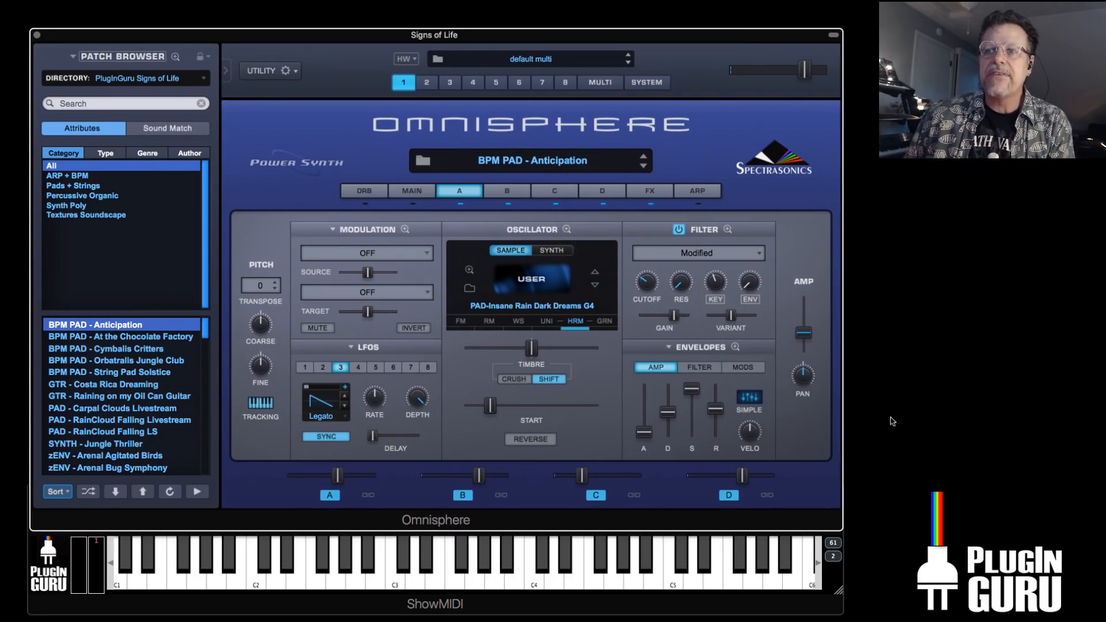
Set ShowMIDI's controller display to "5: PB + 4 CCs" and bring Omnisphere back to the front
click(834, 556)
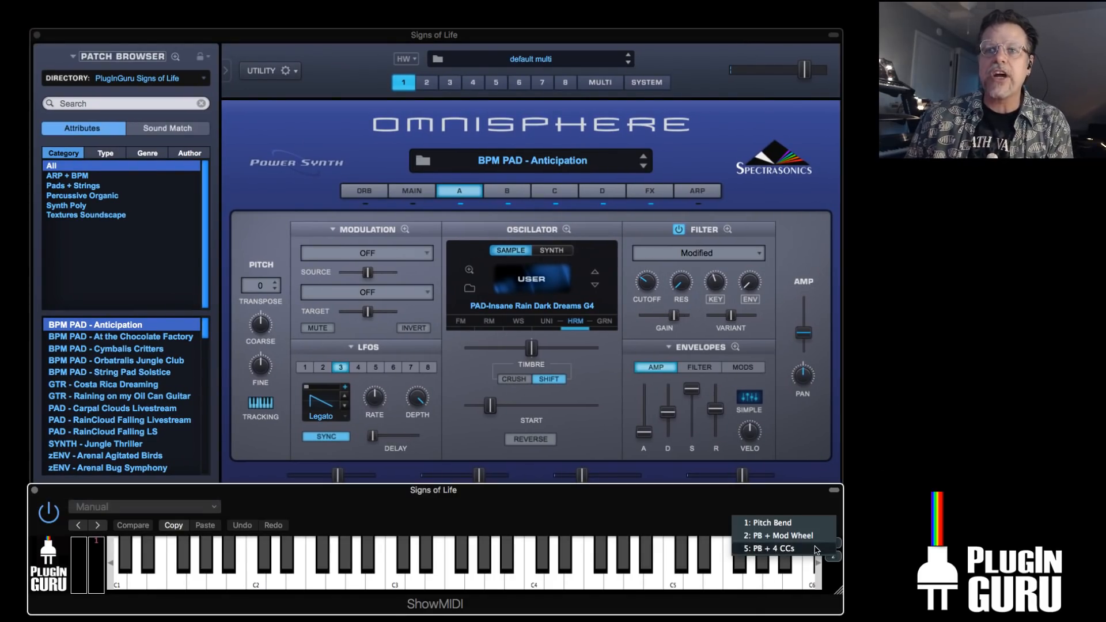
click(829, 548)
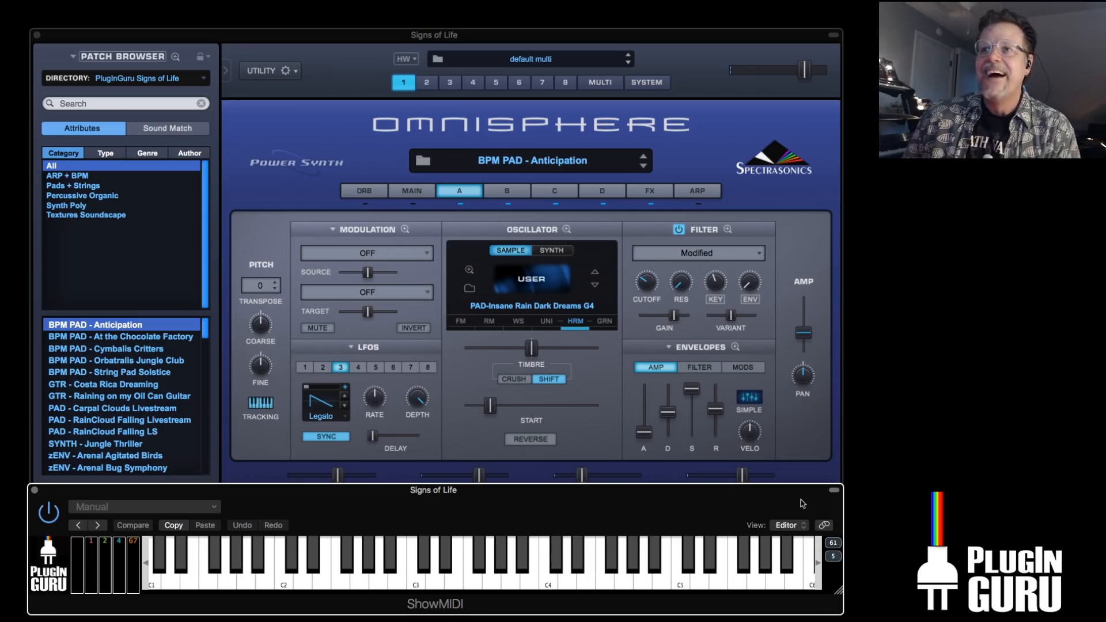
click(806, 463)
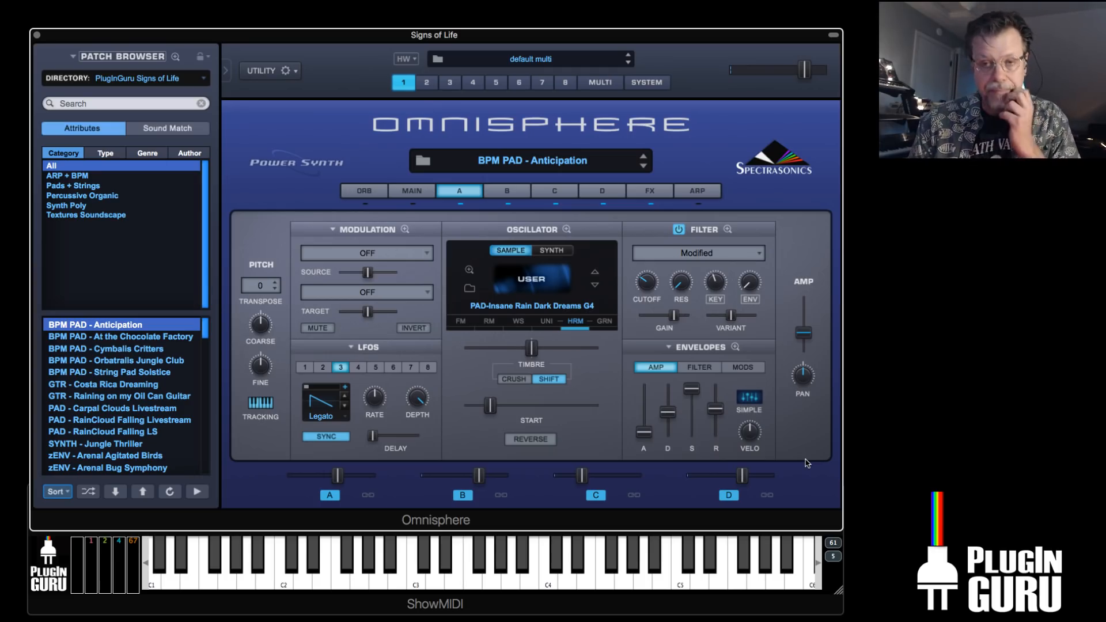
Bring back the ModMate window and close it, leaving Omnisphere and ShowMIDI on screen
key(super+Tab)
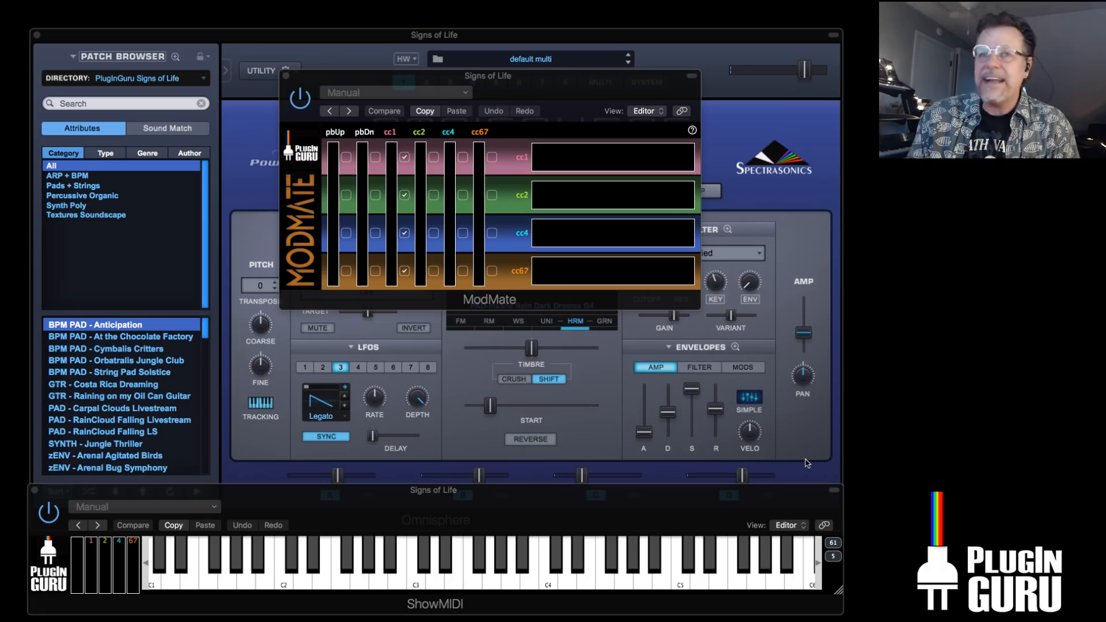
click(286, 76)
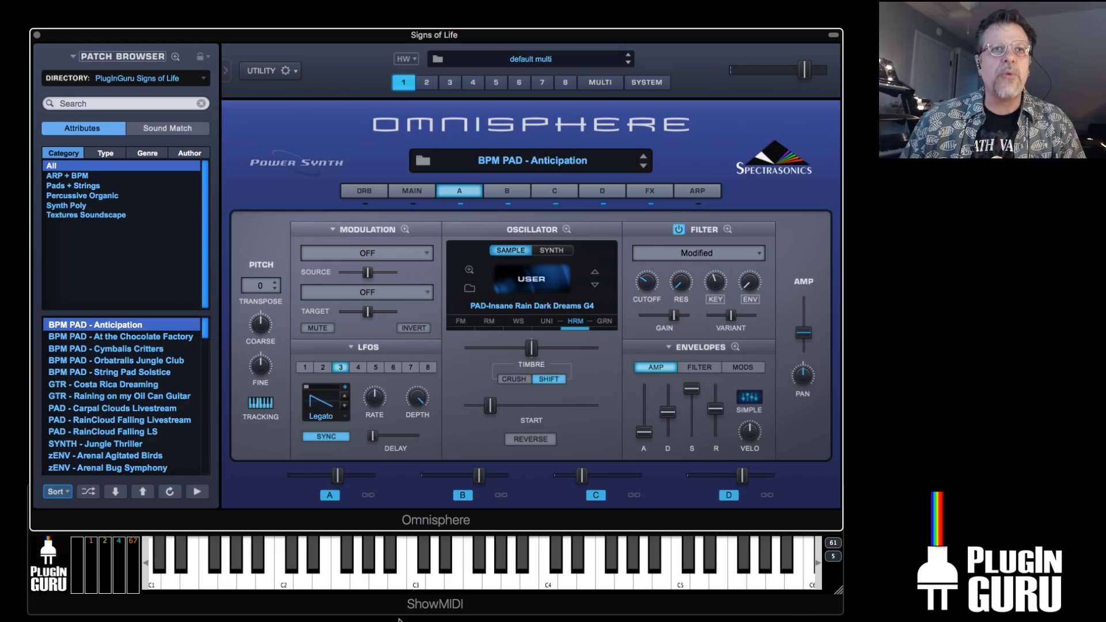
Set the patch browser's directory to the PlugInGuru Signs of Life DEMO user directory
click(159, 79)
mouse_move(159, 79)
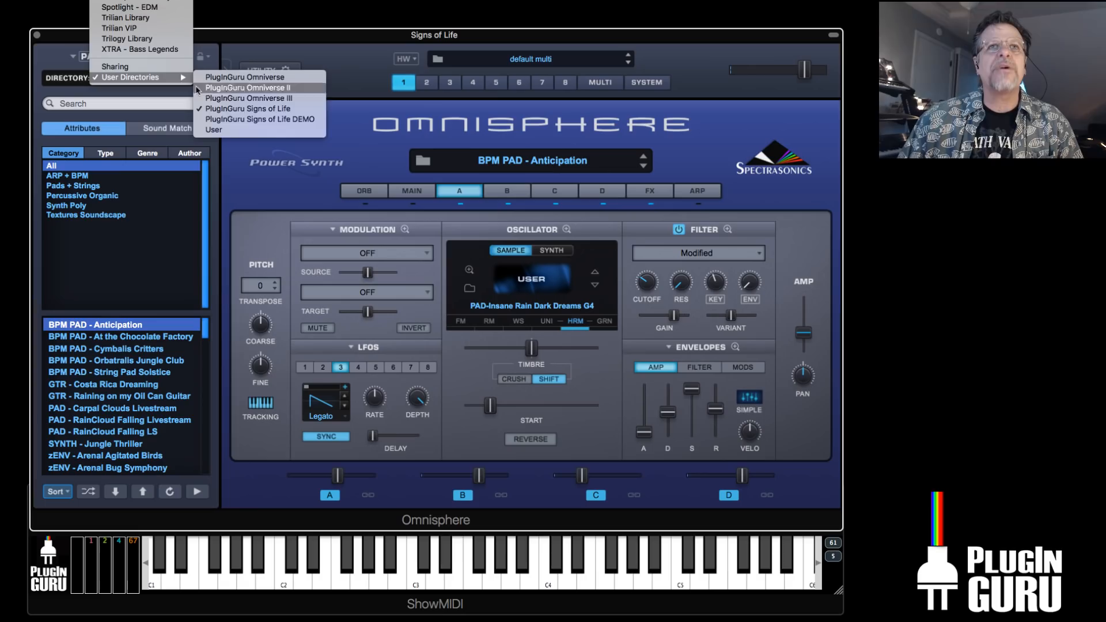
click(259, 113)
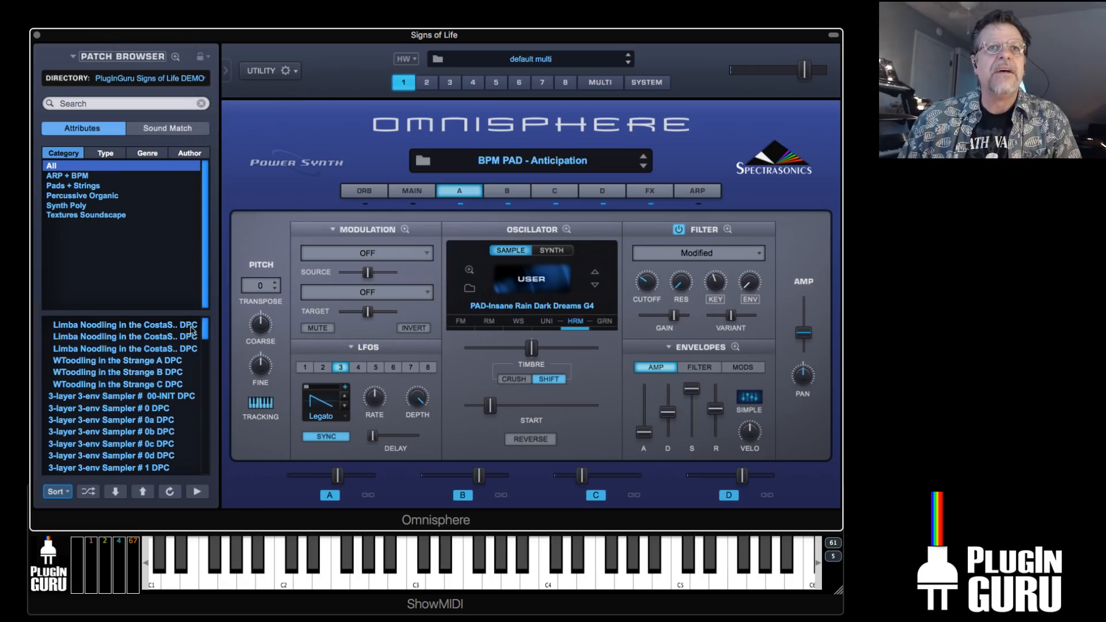
Audition "zENV - Arenal Pissed Off n Rained On" and "zPAD - Carpal Clouds" from the end of the patch list
drag(209, 329, 197, 552)
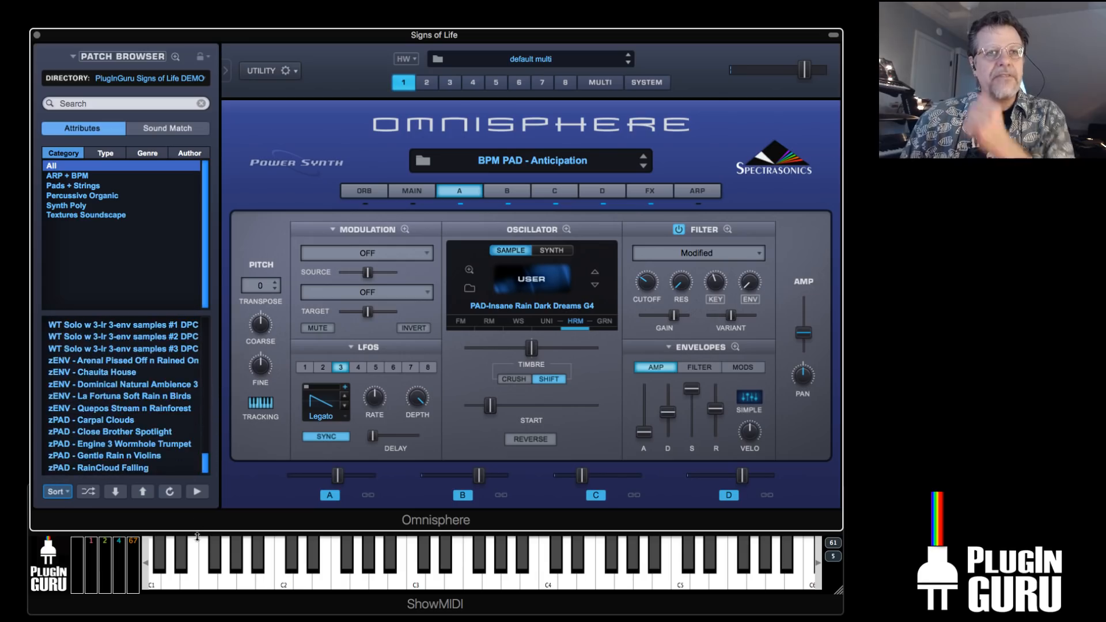
click(118, 361)
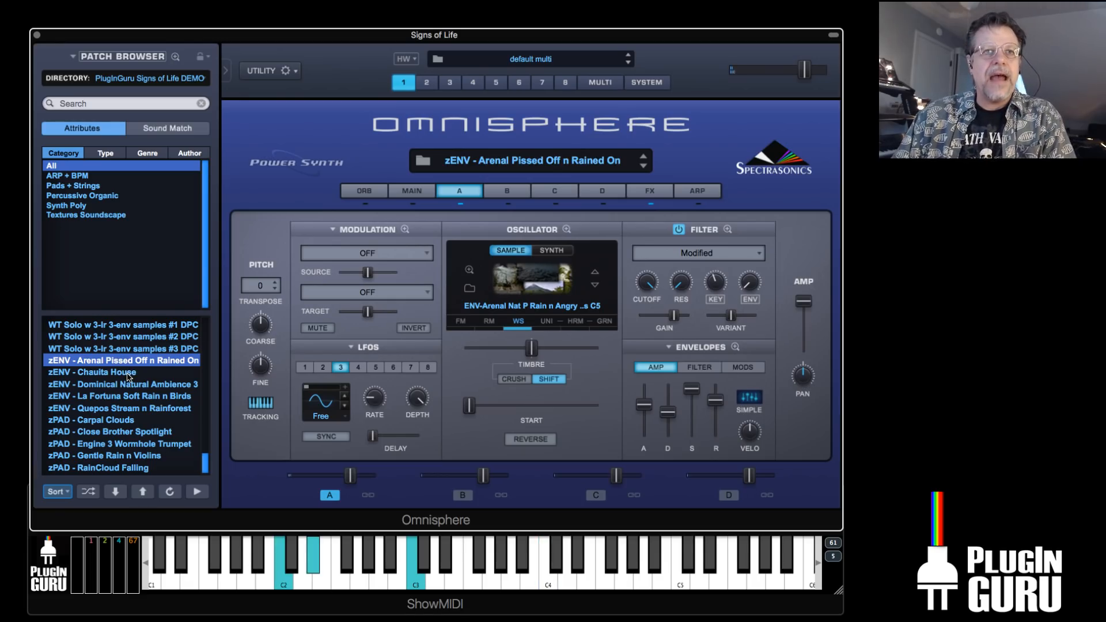
click(122, 421)
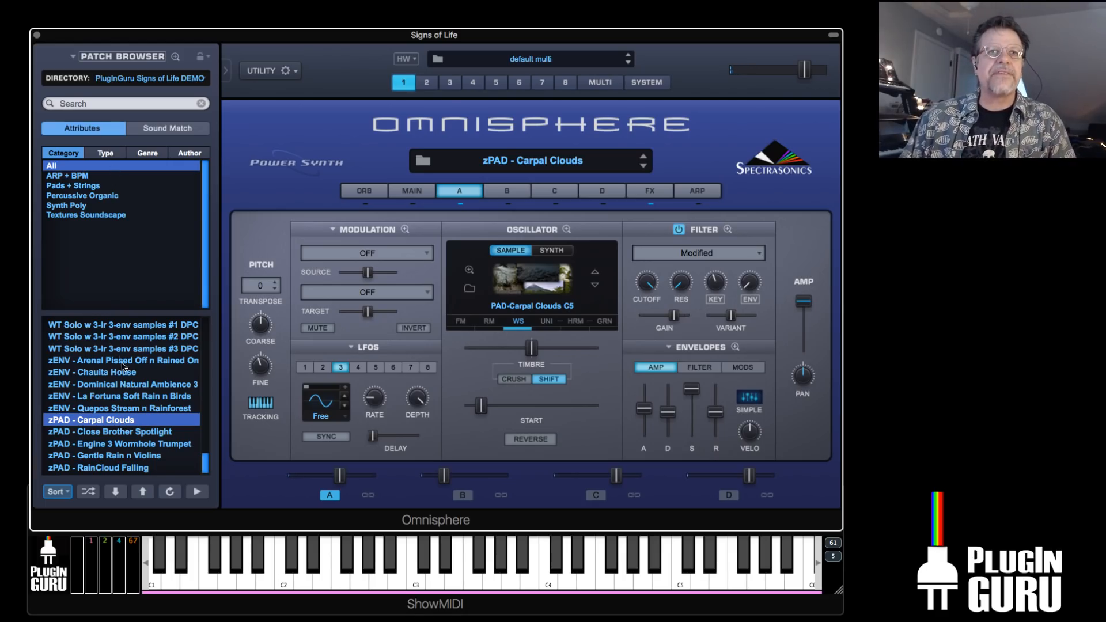
Audition the patch "The World At War RJ" and look further up the list for more patches
scroll(129, 358, up, 3)
scroll(132, 369, up, 2)
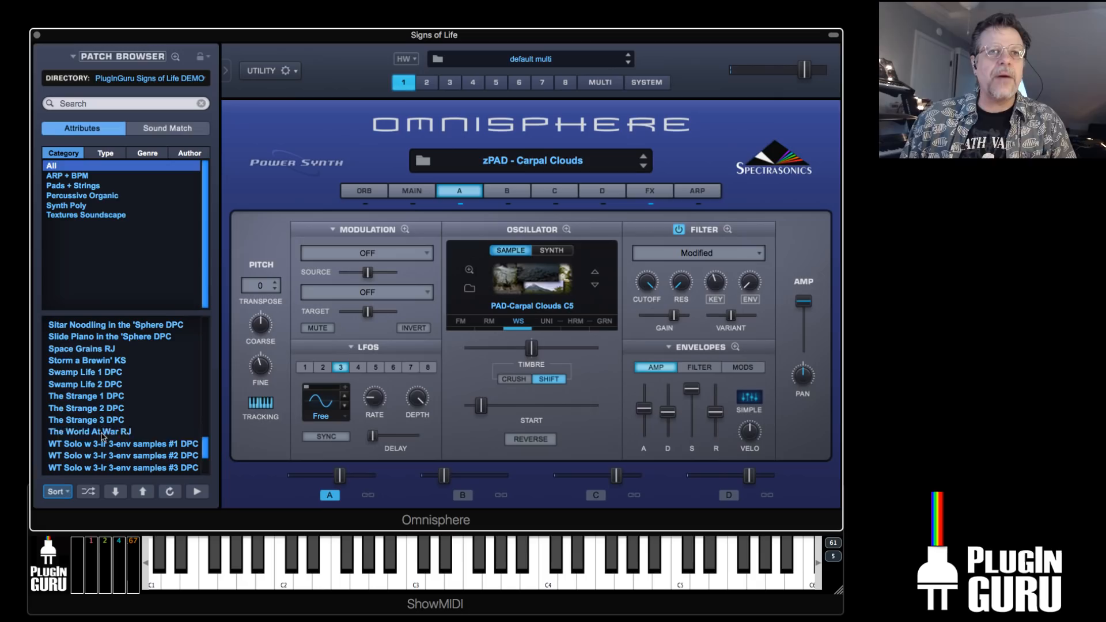
click(108, 433)
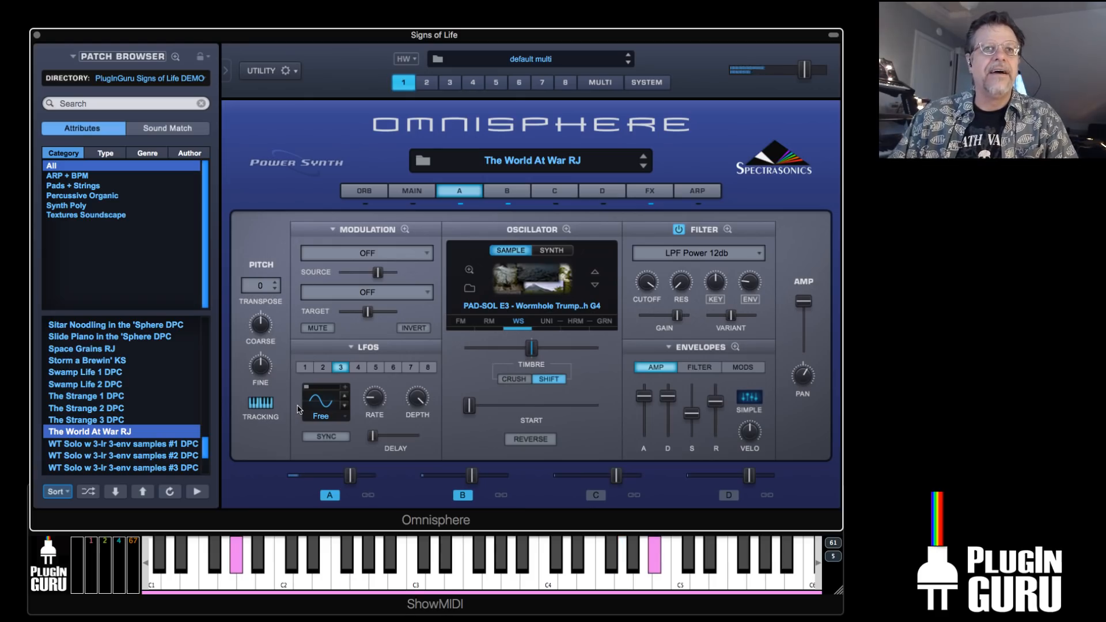
scroll(127, 365, up, 3)
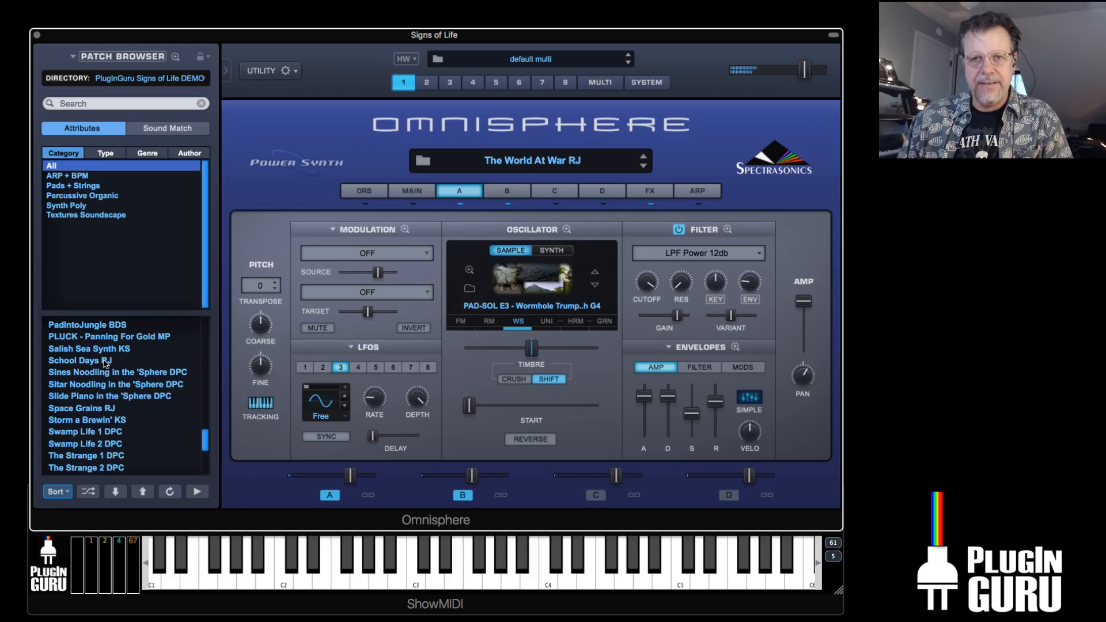
Load "School Days RJ", mute layer A and show layer B to hear that layer on its own
click(81, 360)
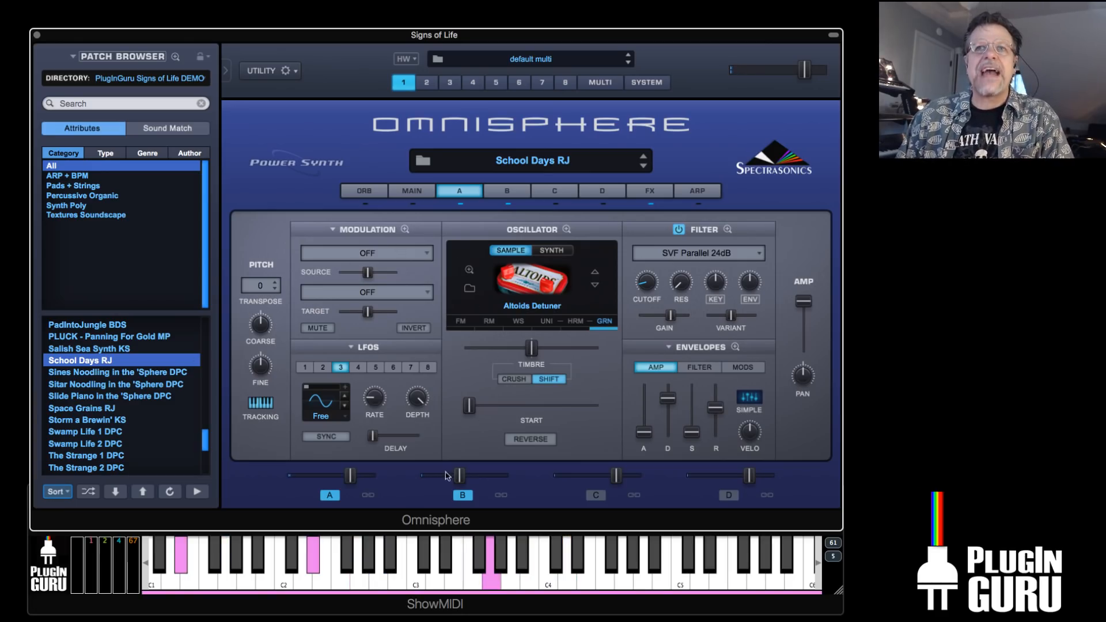
click(329, 494)
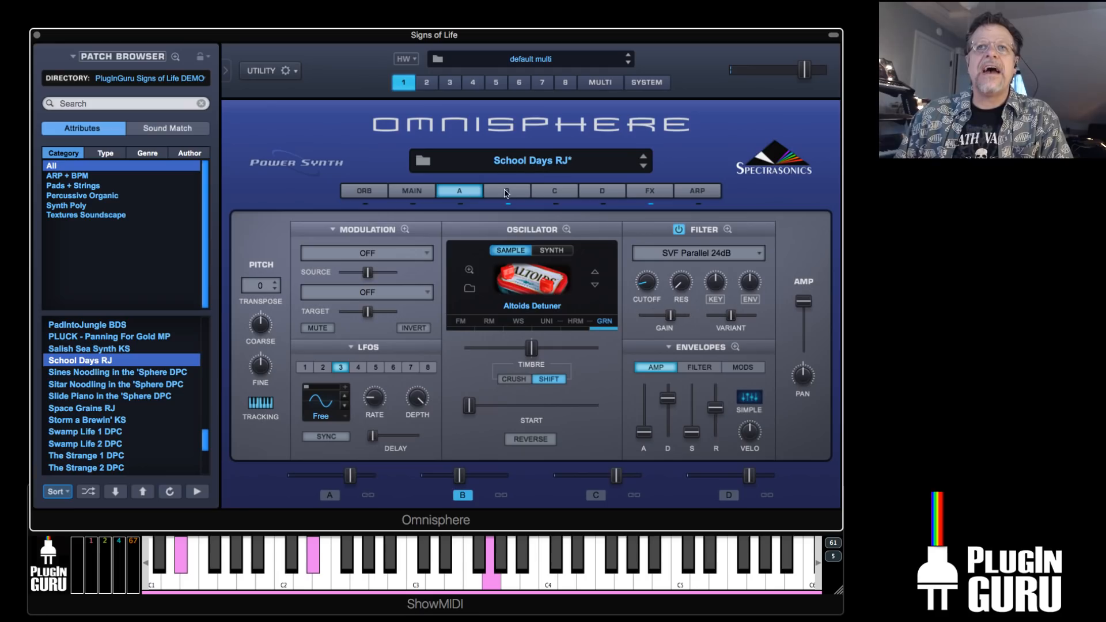
click(506, 192)
mouse_move(459, 476)
mouse_down()
mouse_move(484, 479)
mouse_move(464, 479)
mouse_up()
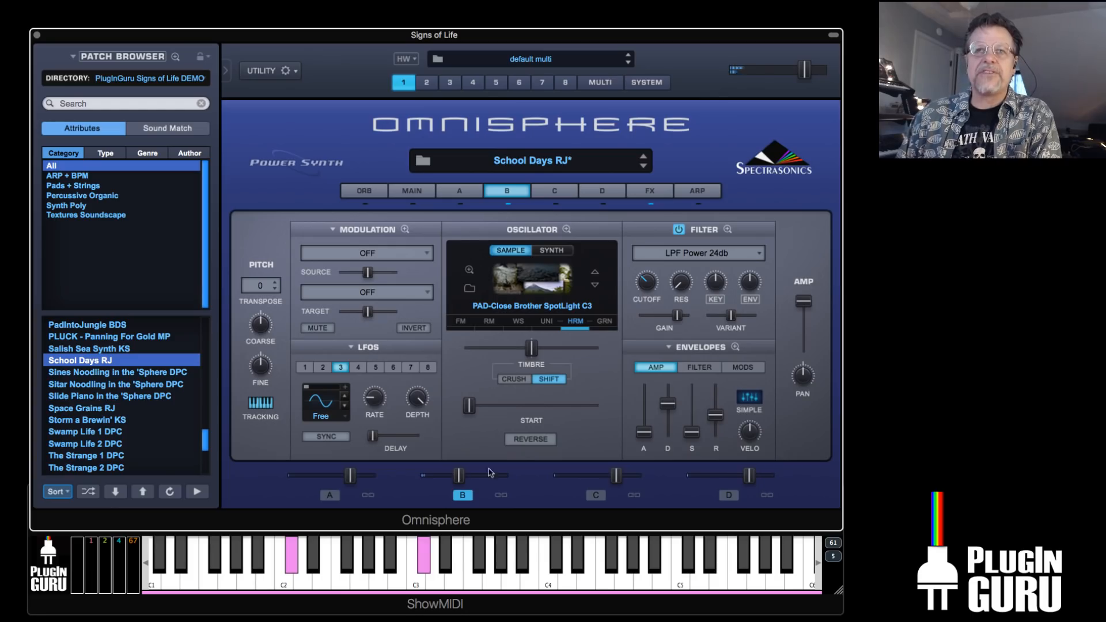
Switch layer A back on, mute layer B and raise layer A's level to hear its Altoids Detuner sound alone
click(330, 496)
drag(350, 476, 360, 476)
click(461, 496)
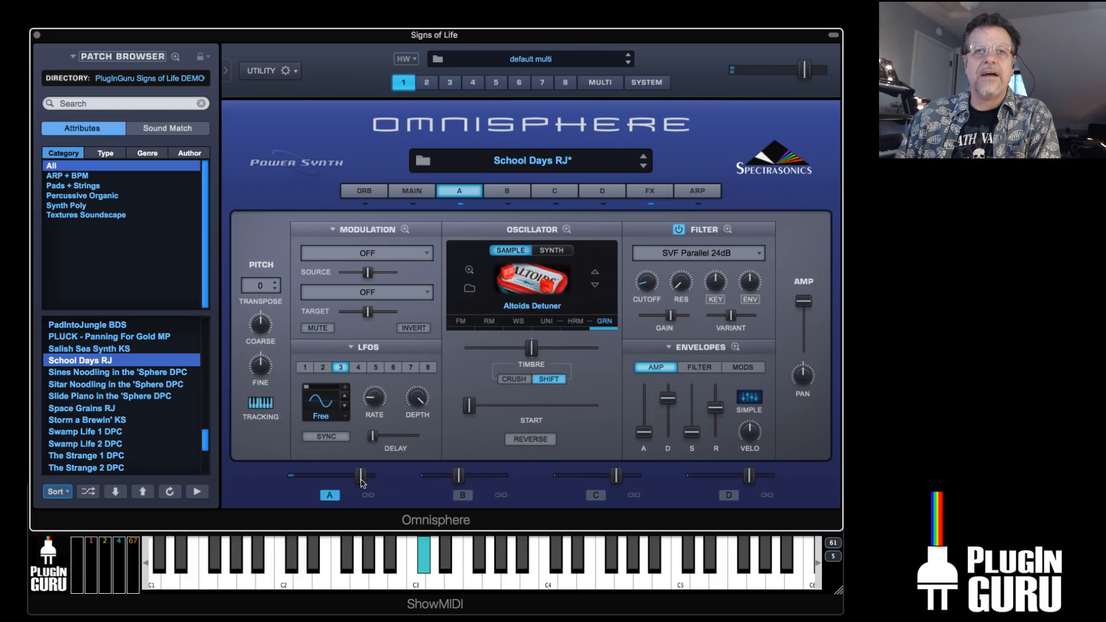
drag(362, 479, 365, 479)
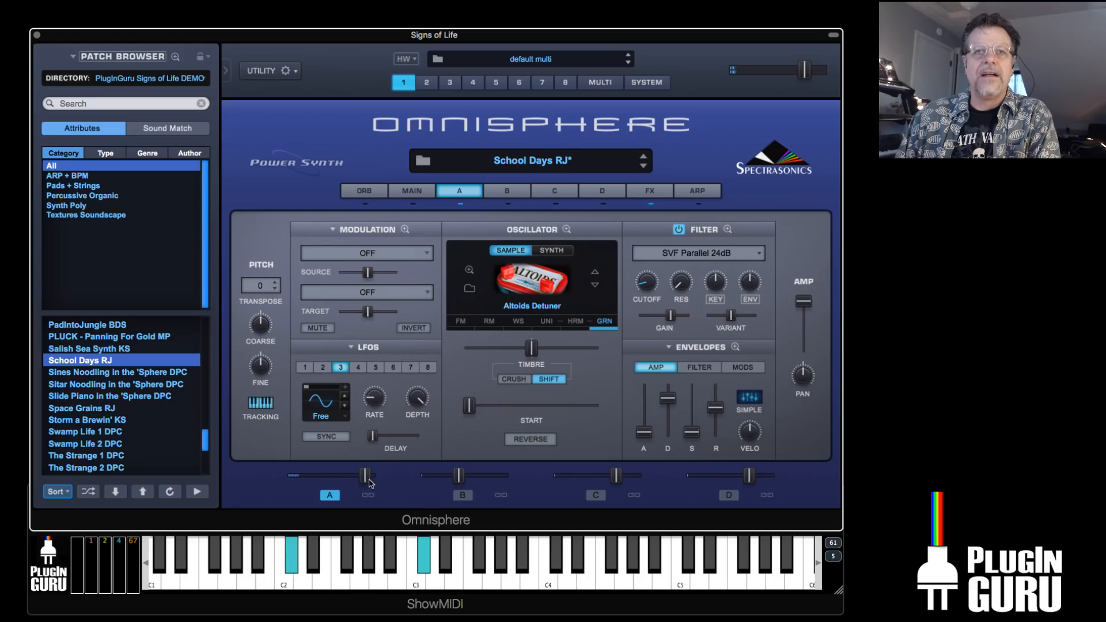
Audition the patch "Salish Sea Synth KS"
click(117, 349)
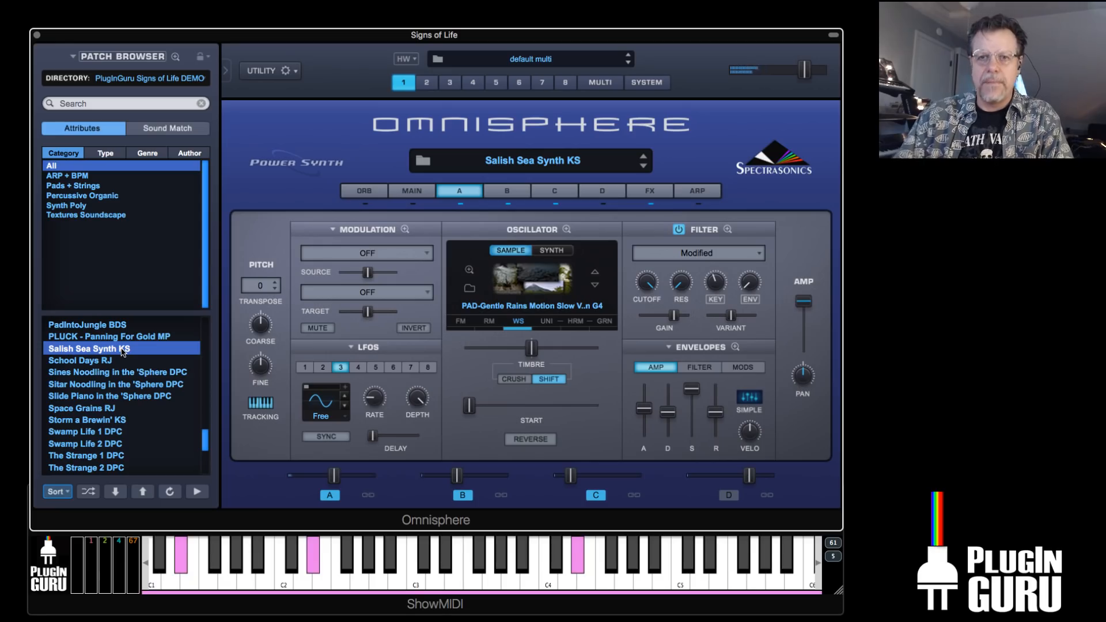
scroll(140, 365, up, 4)
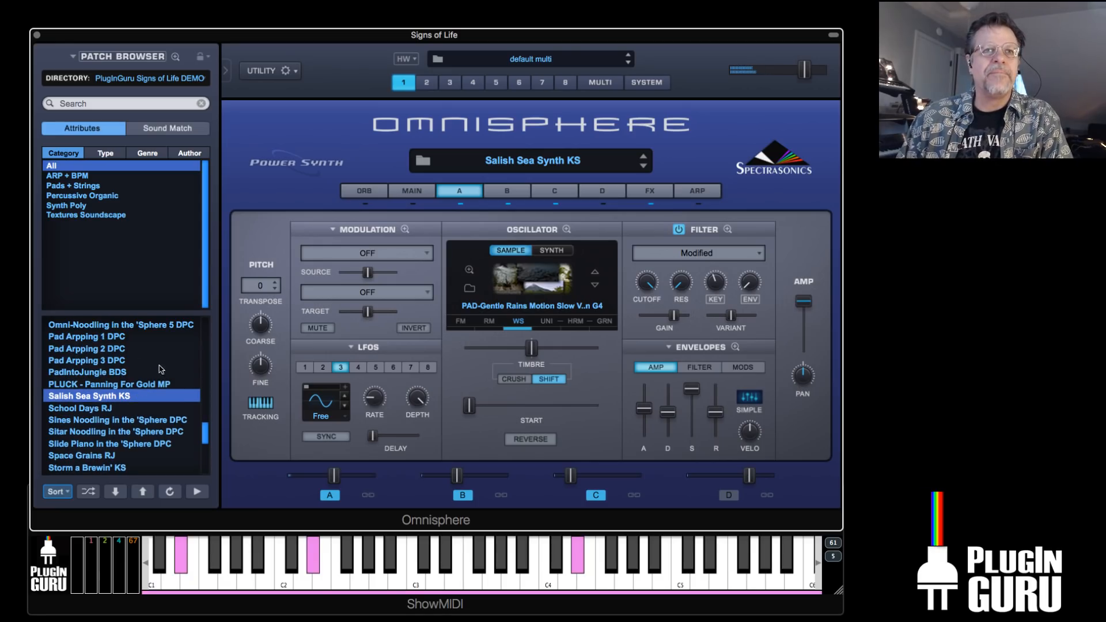
scroll(151, 385, up, 3)
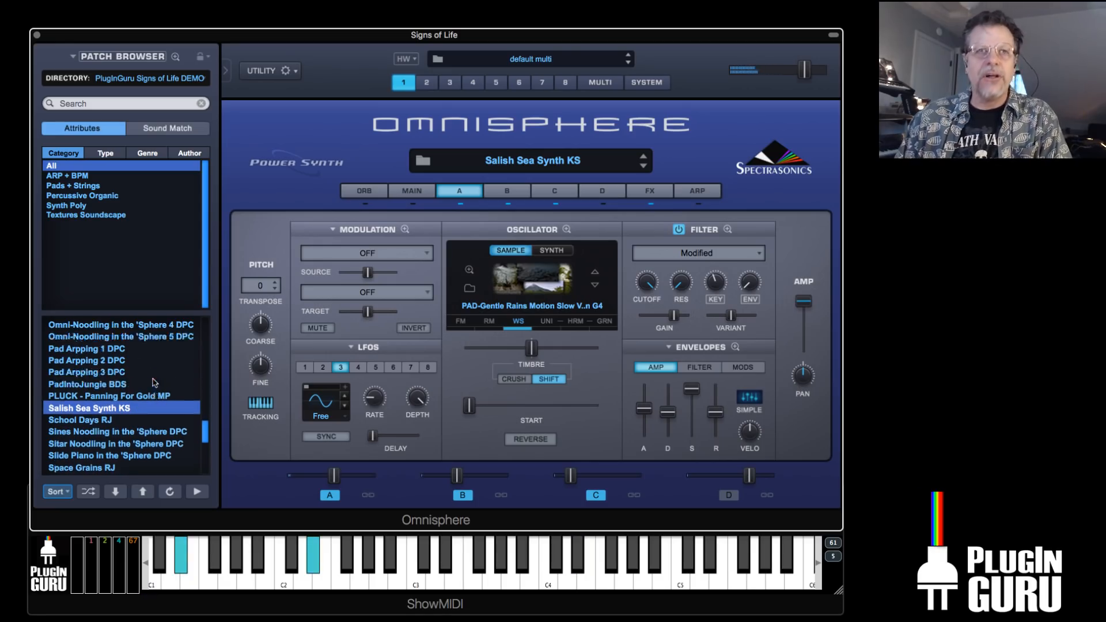
Audition "Pad Arpping 1 DPC" at a lower master volume and show its arpeggiator settings
click(118, 372)
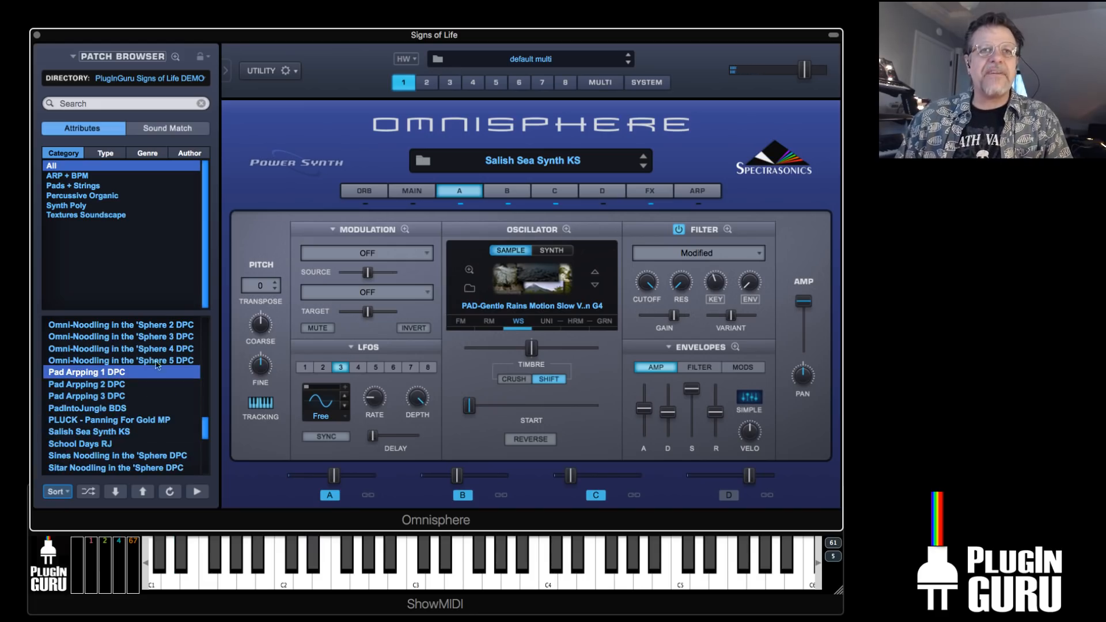
mouse_move(804, 74)
mouse_down()
mouse_move(782, 79)
mouse_move(789, 73)
mouse_up()
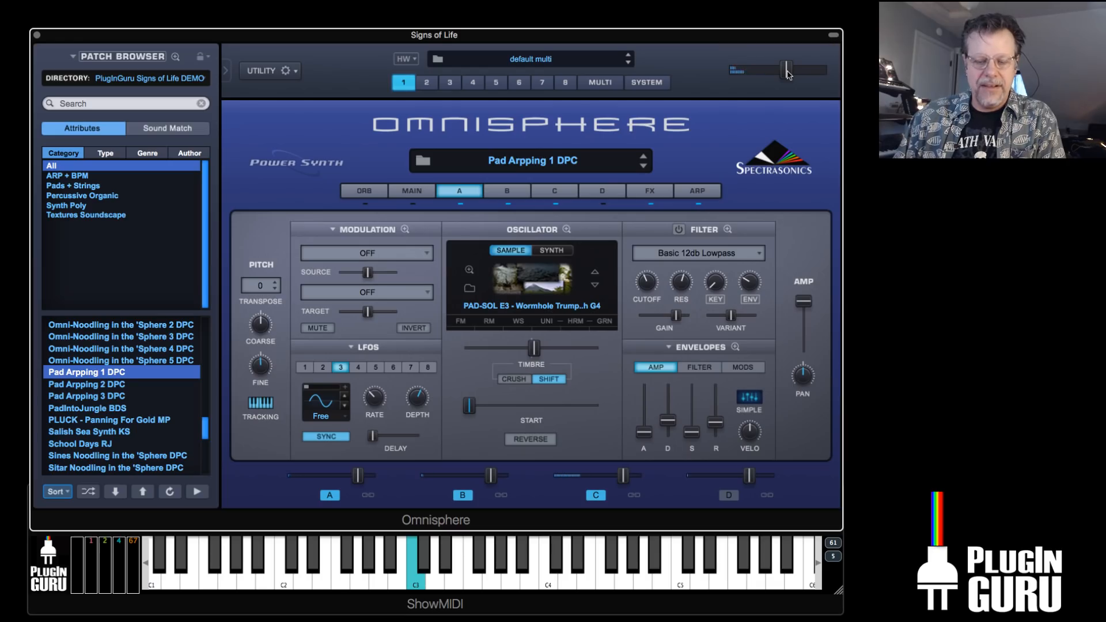
click(707, 193)
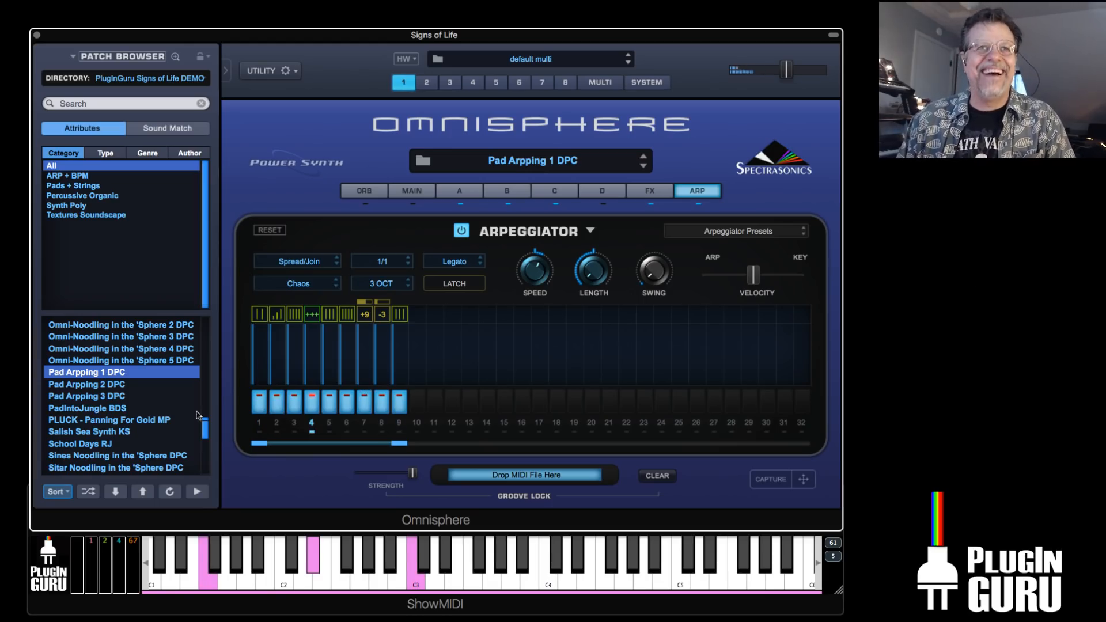
Audition "Noodling in the CostaSphere 1 DPC" at a lower master volume, plus "Omni-Noodling in the 'Sphere 2 DPC" and "Omni-Noodling in the 'Sphere 4 DPC"
scroll(139, 369, up, 5)
scroll(139, 369, up, 1)
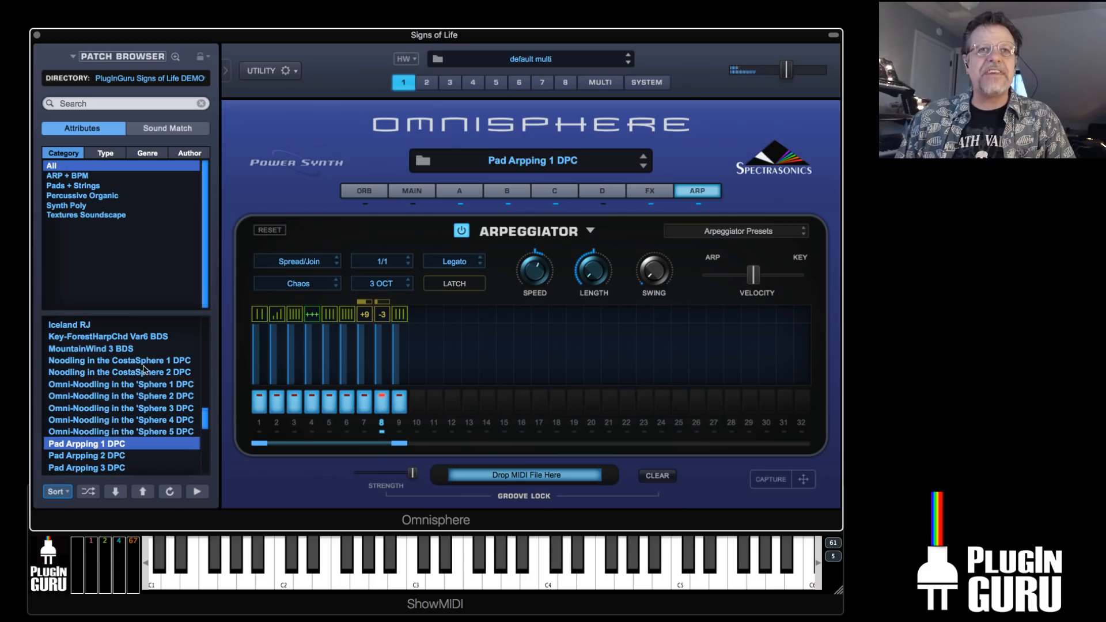
click(144, 363)
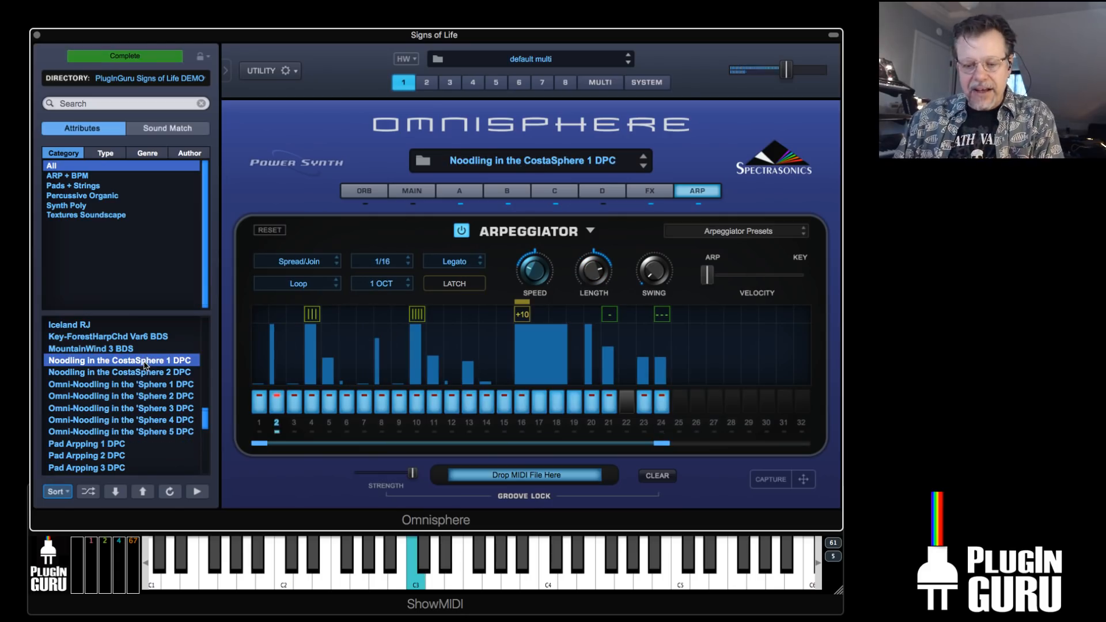
drag(786, 74, 780, 77)
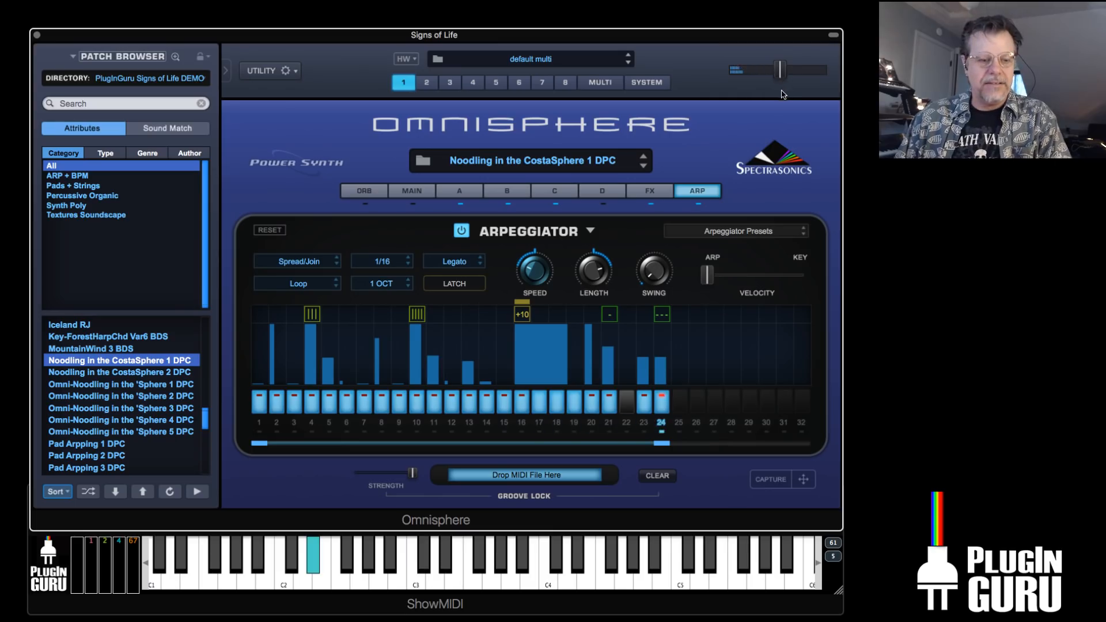
click(159, 398)
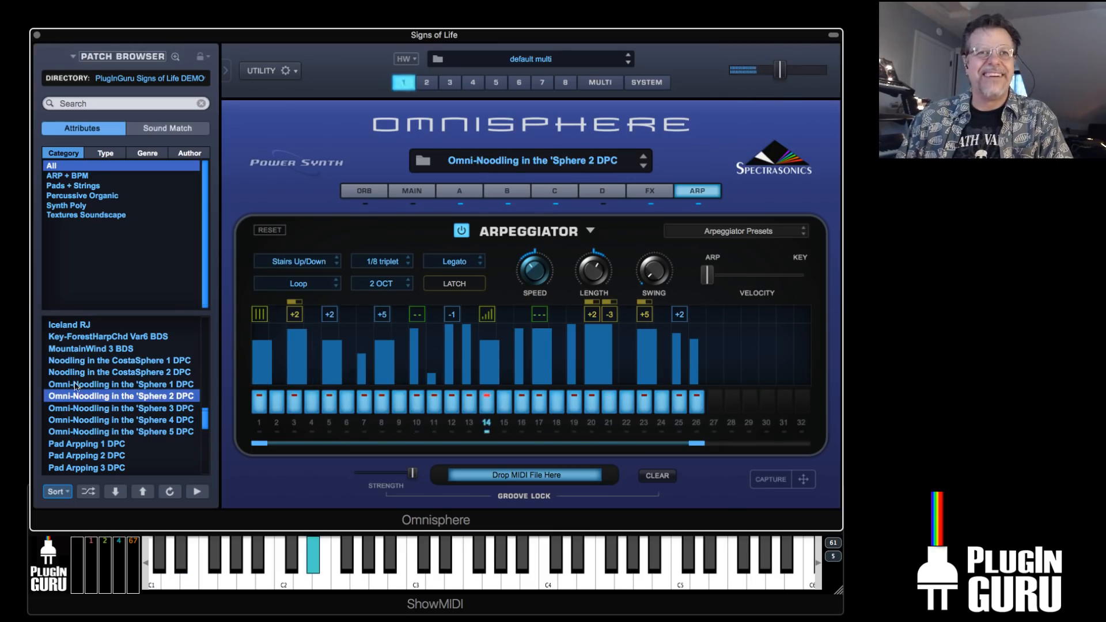
click(132, 420)
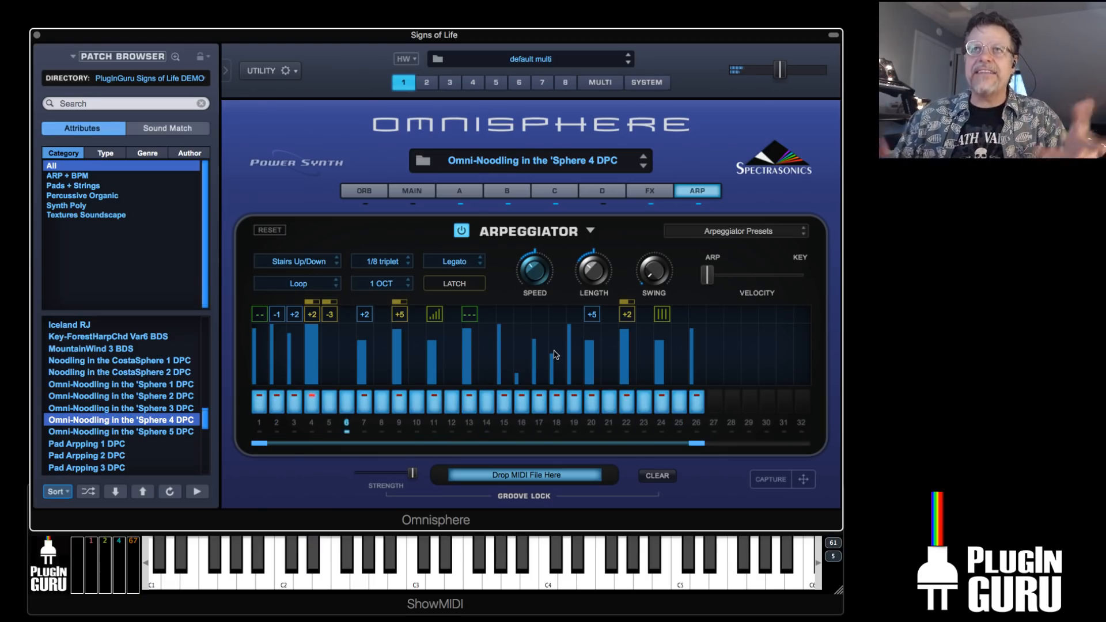
Raise the master volume and audition "MountainWind 3 BDS", "Iceland RJ", "Hiss & Hum RJ" and "Gentle Winds RJ"
click(128, 349)
drag(786, 76, 805, 75)
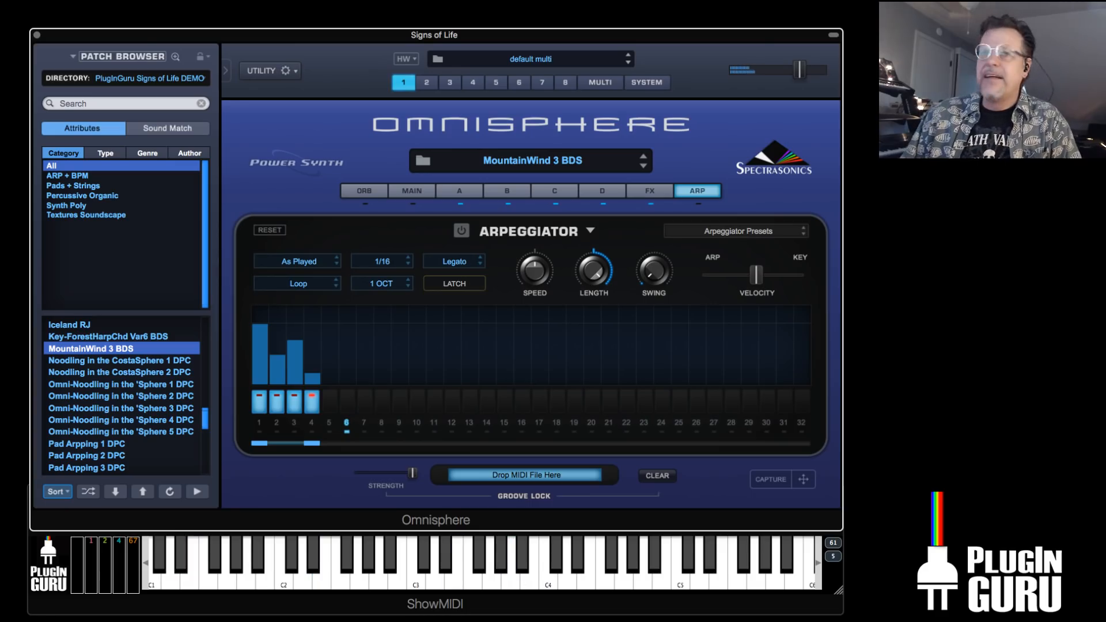
scroll(138, 385, up, 3)
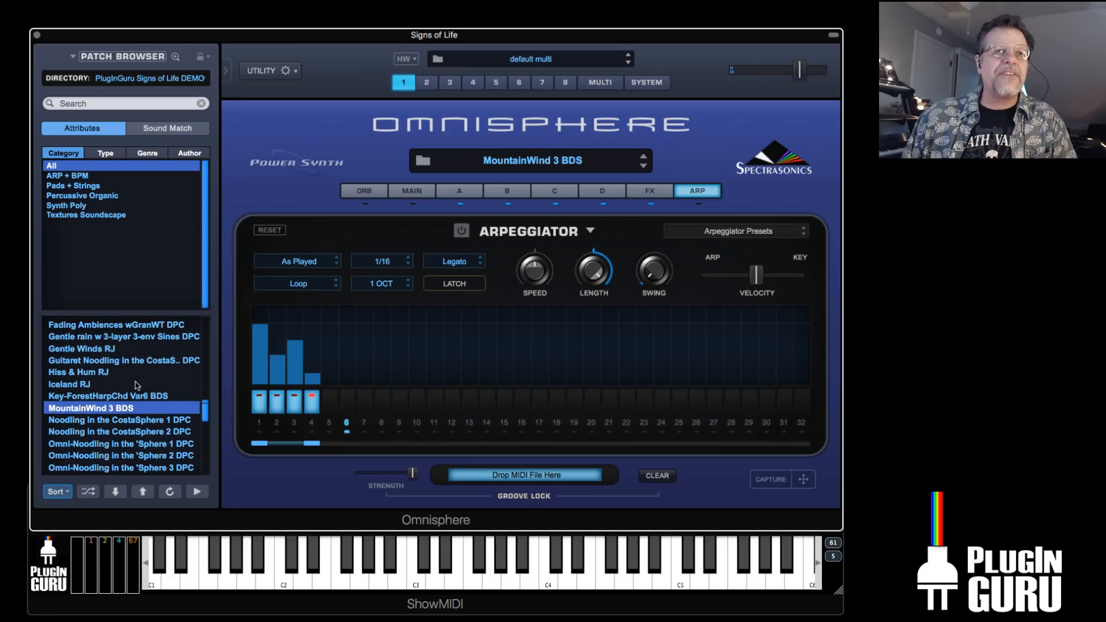
click(95, 386)
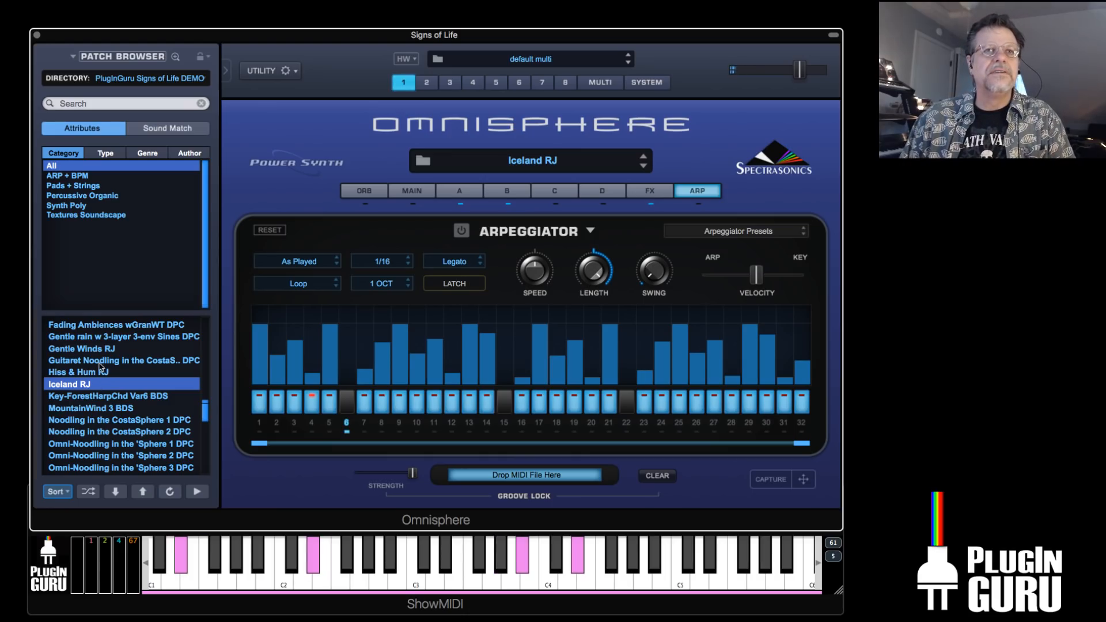
click(103, 373)
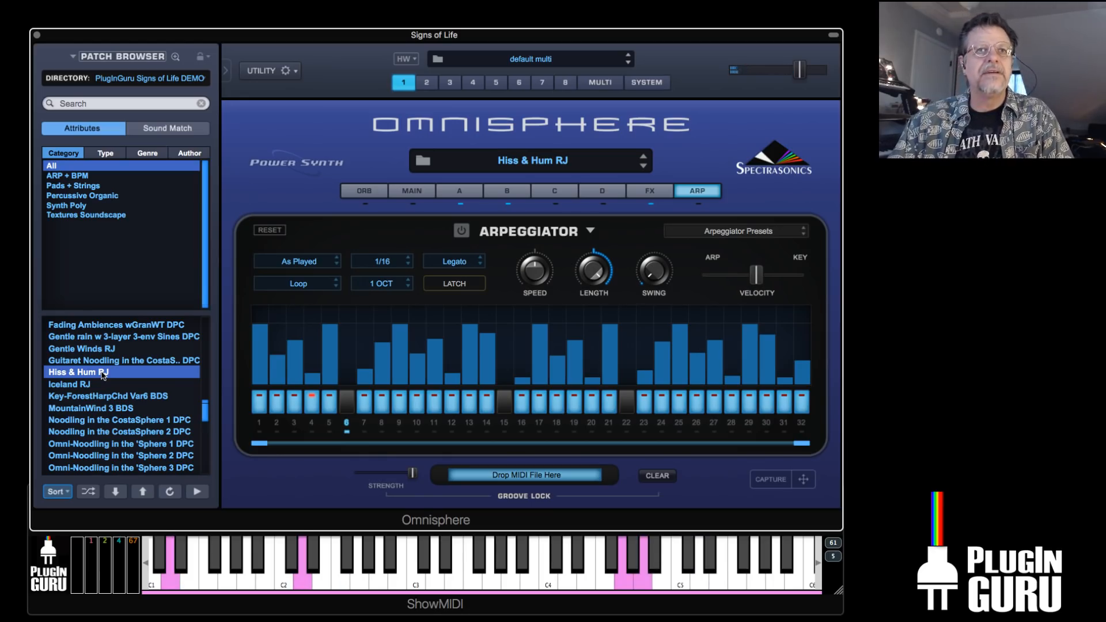
click(95, 350)
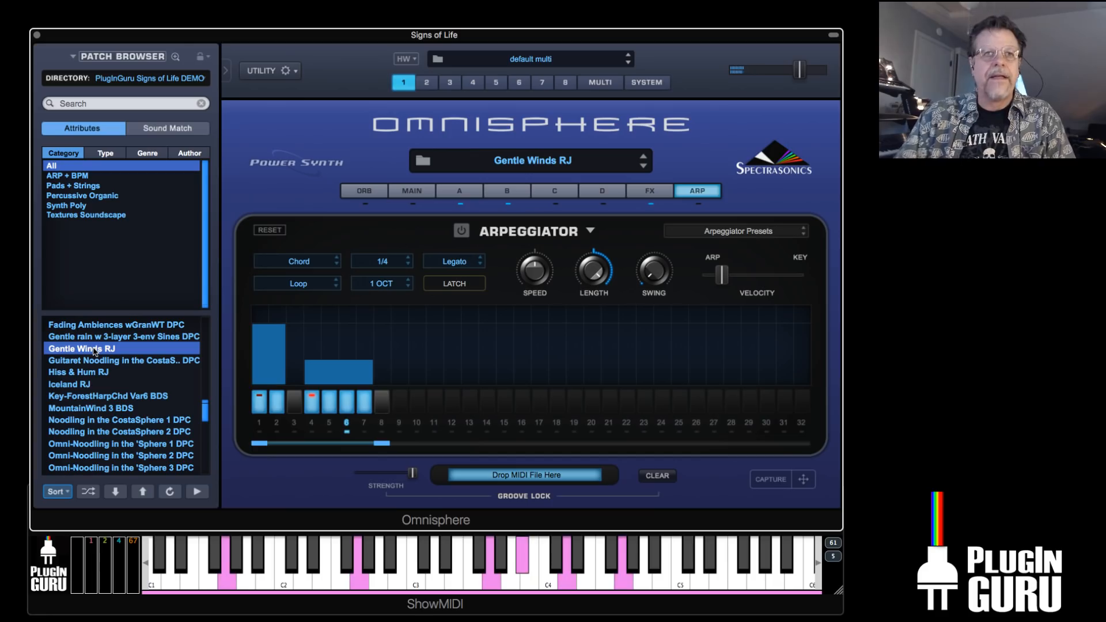
Audition "DownAsUp BDS" and "Crazy Capuchin KS", lowering the master volume to about -5.4 dB for the latter
scroll(129, 346, up, 4)
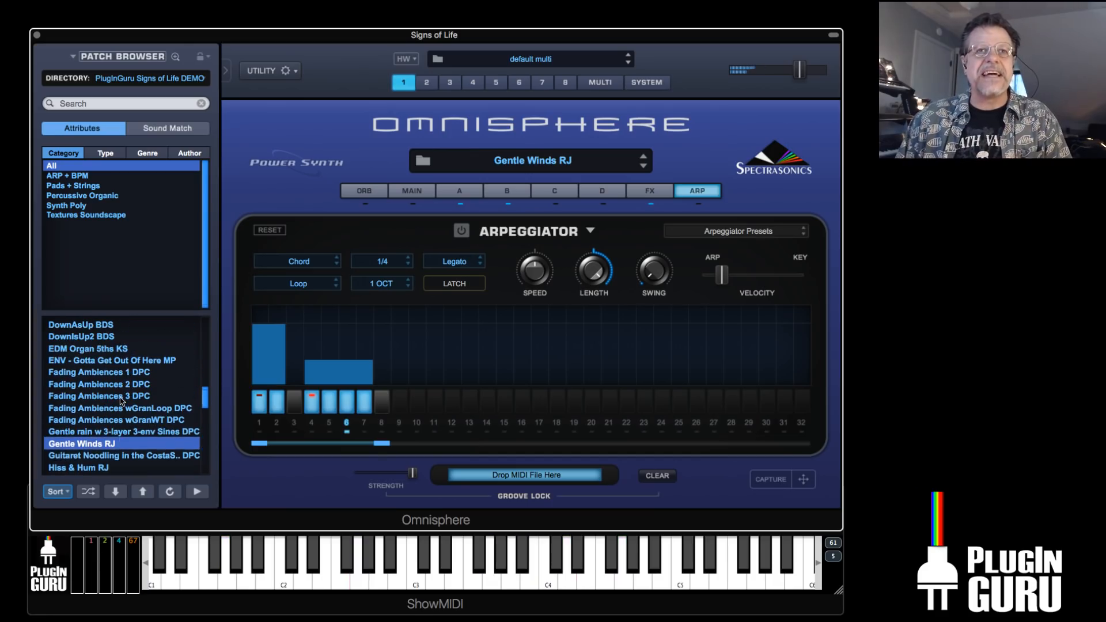
scroll(123, 401, up, 2)
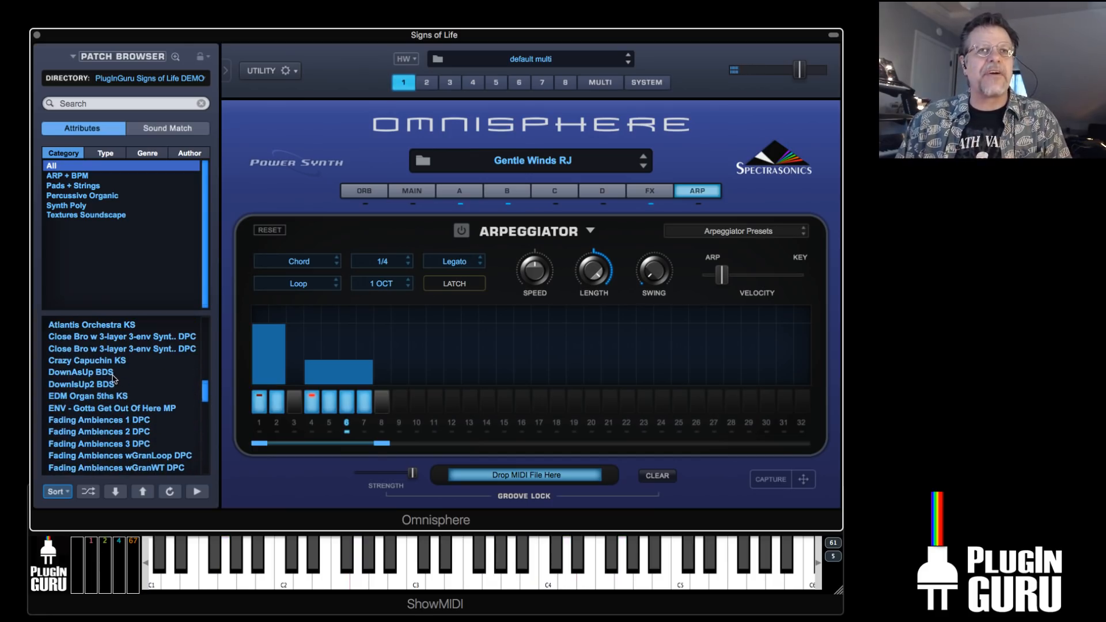
click(111, 373)
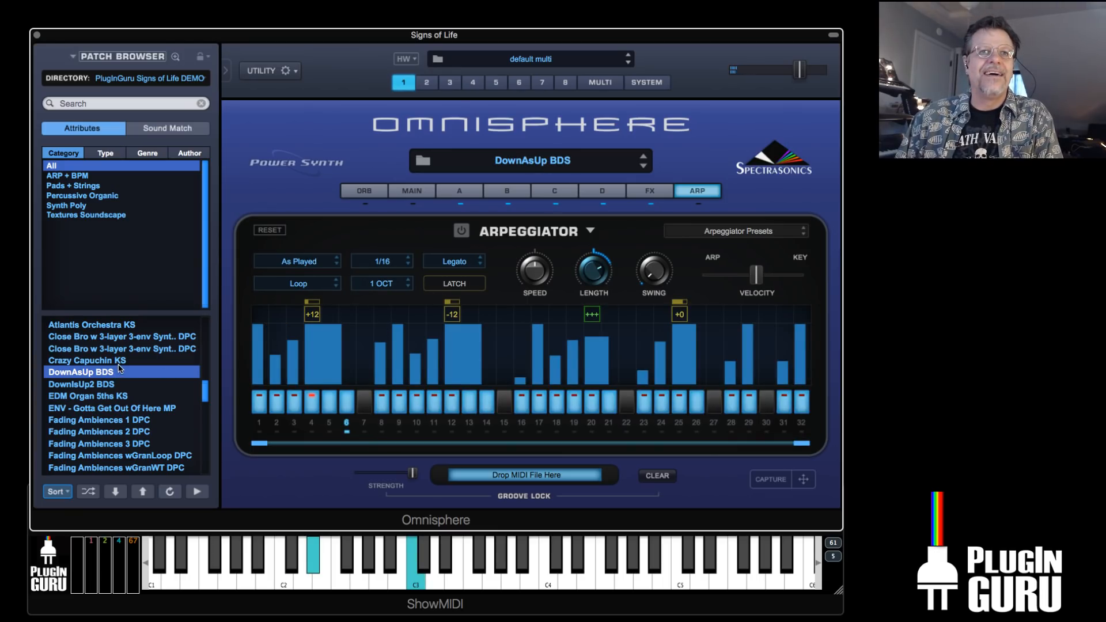
click(118, 361)
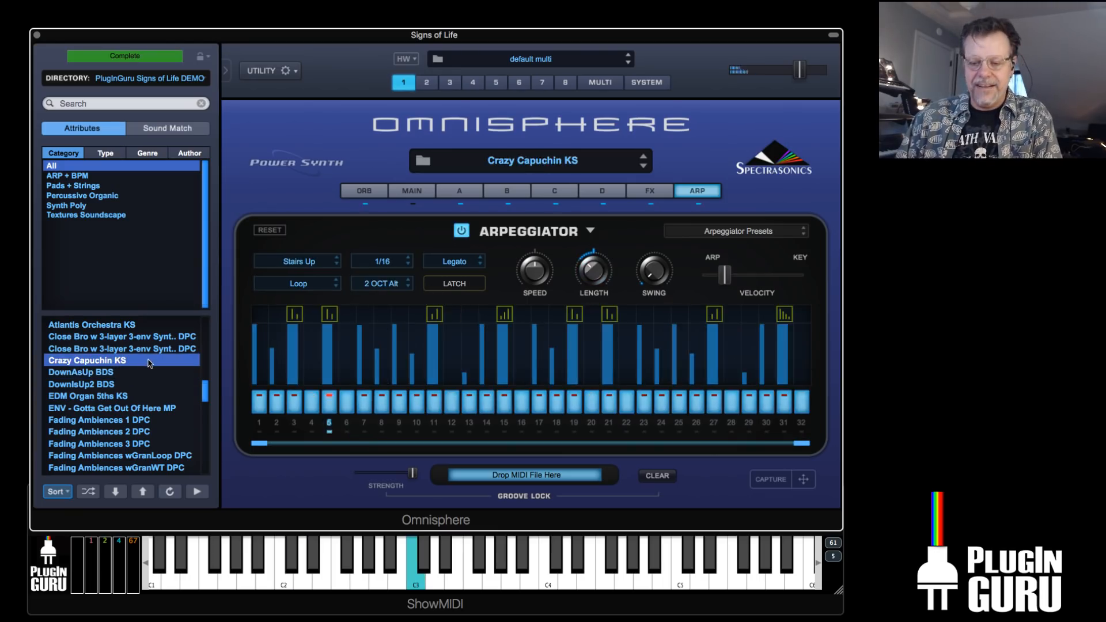
drag(799, 70, 781, 71)
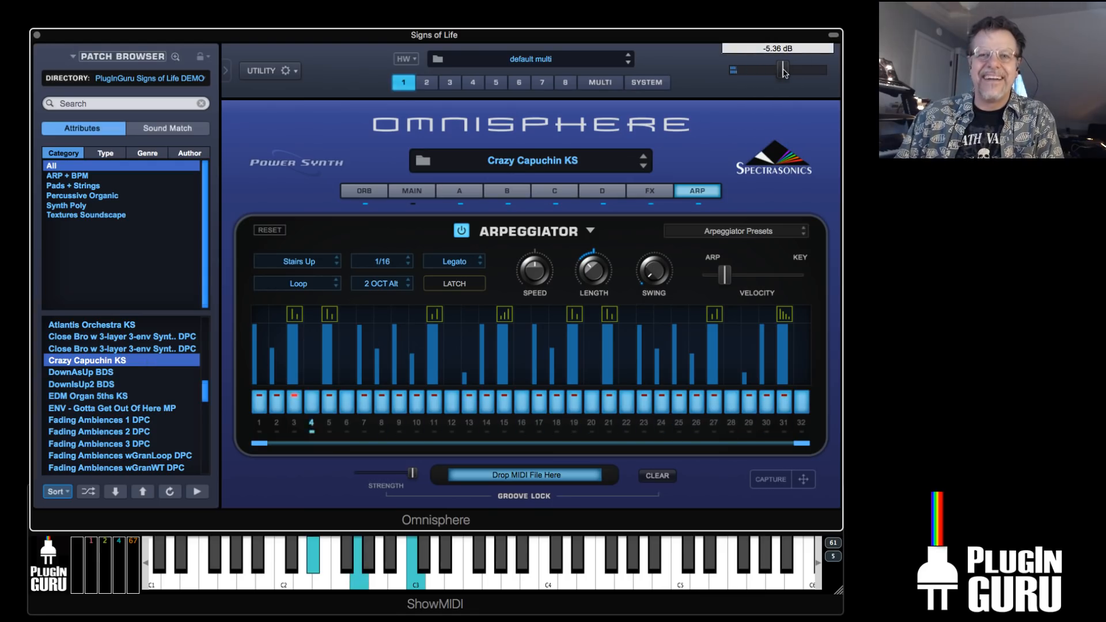
Load "Atlantis Orchestra KS" and raise the master volume again
scroll(103, 397, up, 3)
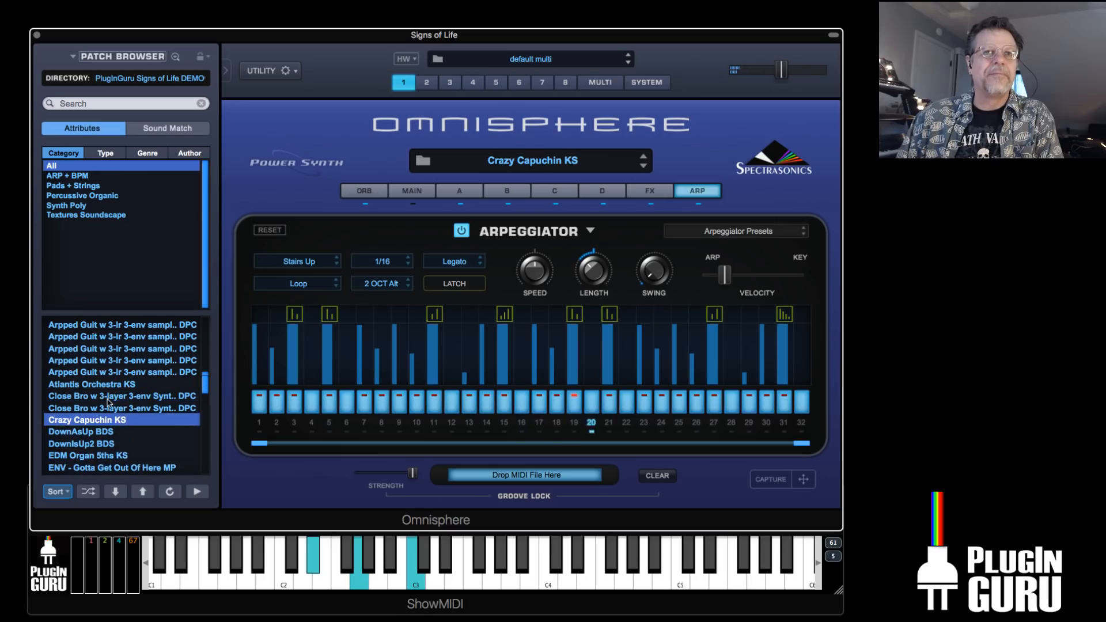
click(120, 386)
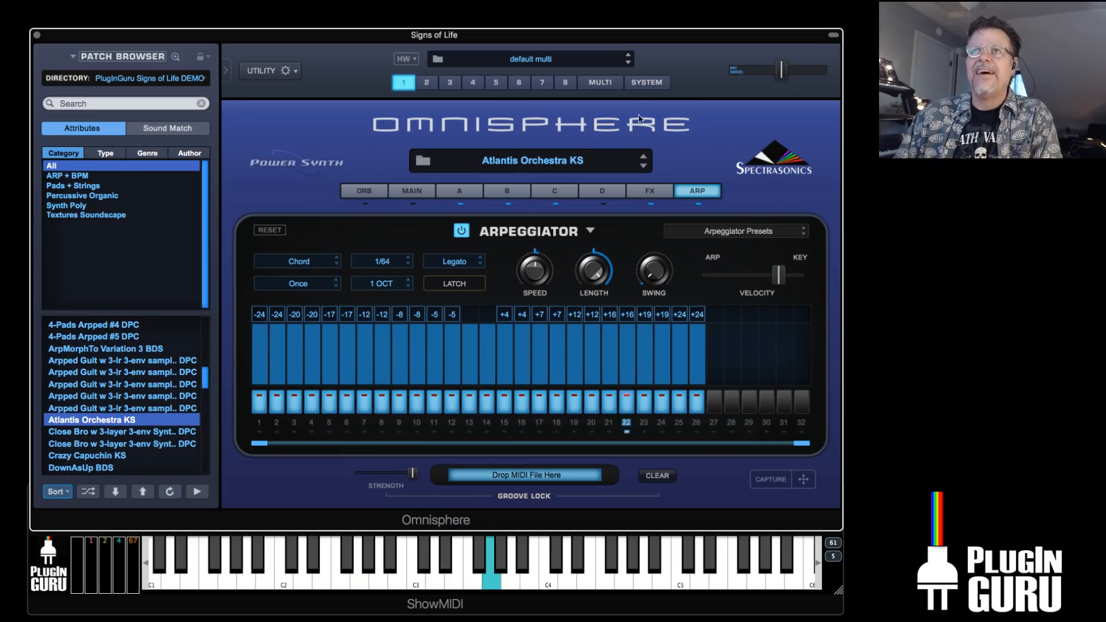
drag(781, 70, 801, 76)
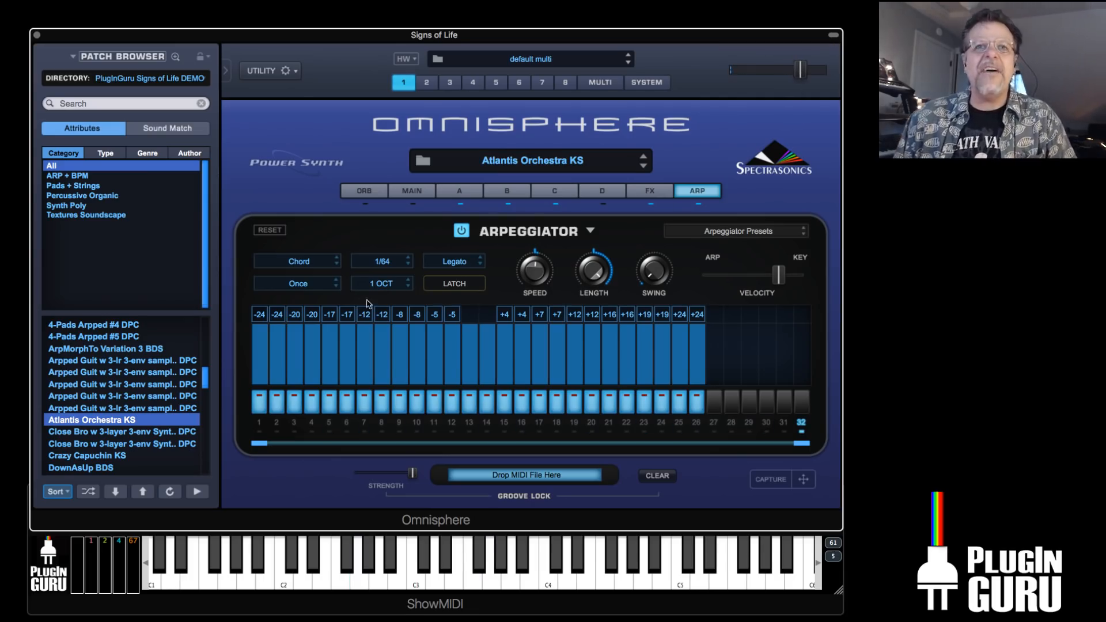
Examine the arpeggiator's playback mode choices, keeping Once, and the Transpose options of step 26
click(313, 287)
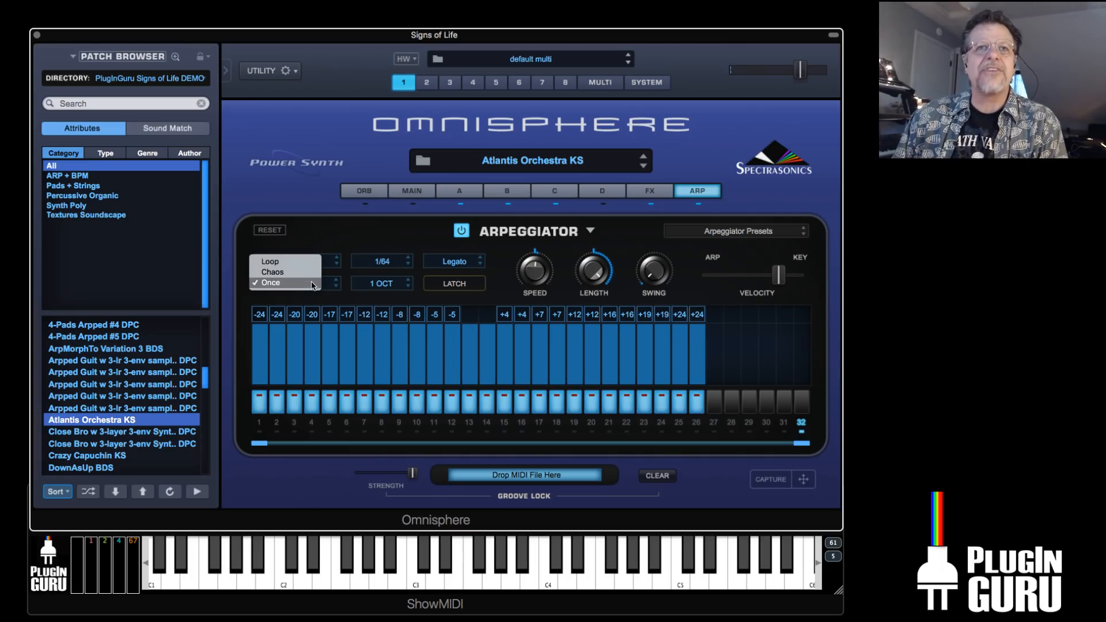
click(312, 283)
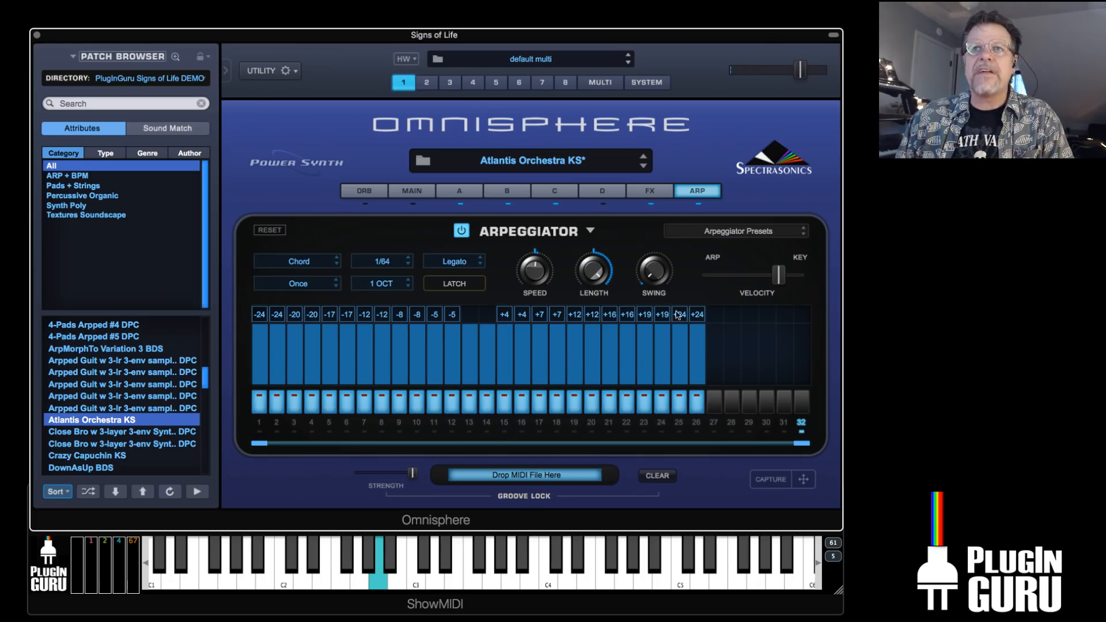
click(697, 314)
mouse_move(731, 314)
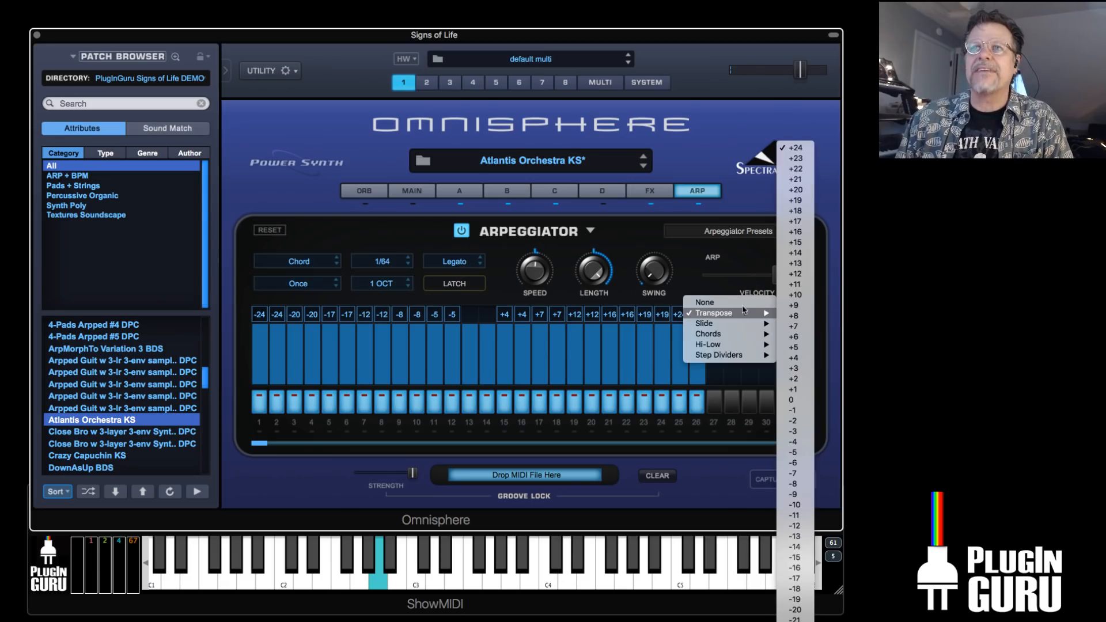
click(818, 129)
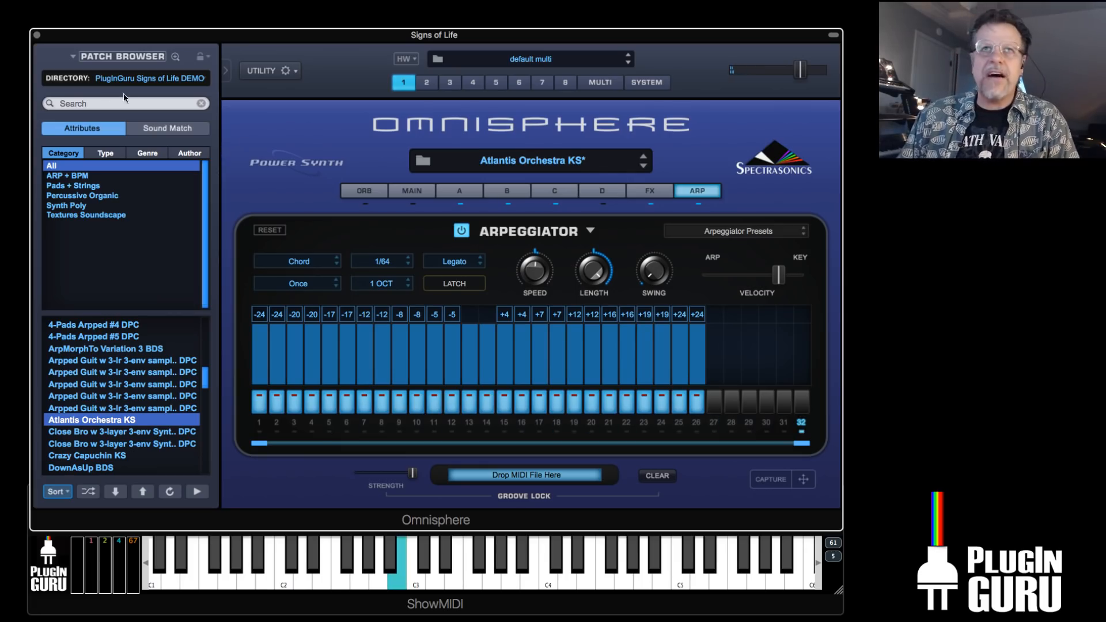
Set the patch browser's directory to the full PlugInGuru Signs of Life user directory
click(153, 81)
mouse_move(154, 78)
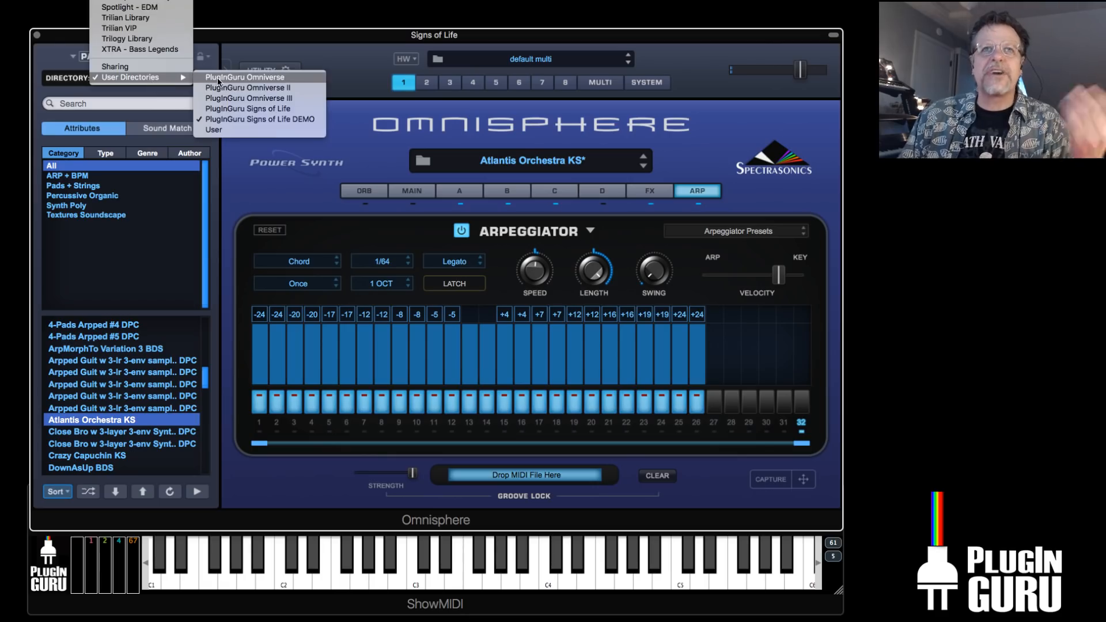
click(220, 108)
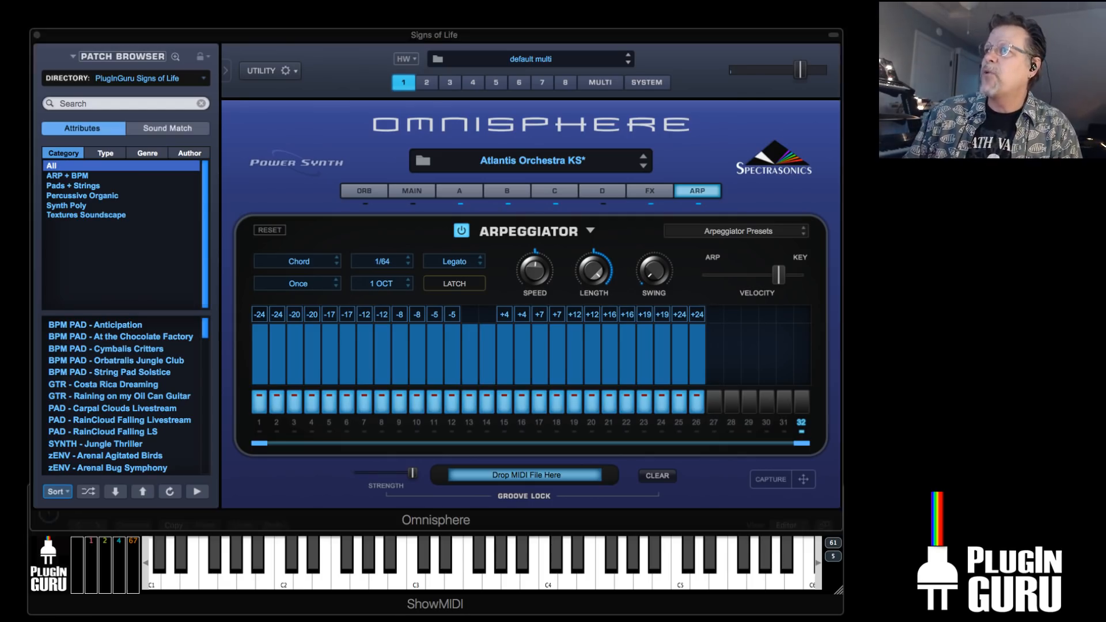
Switch to the web browser, open the Signs of Life DEMO product page on pluginguru.com and highlight the patch submission e-mail address
key(super+Tab)
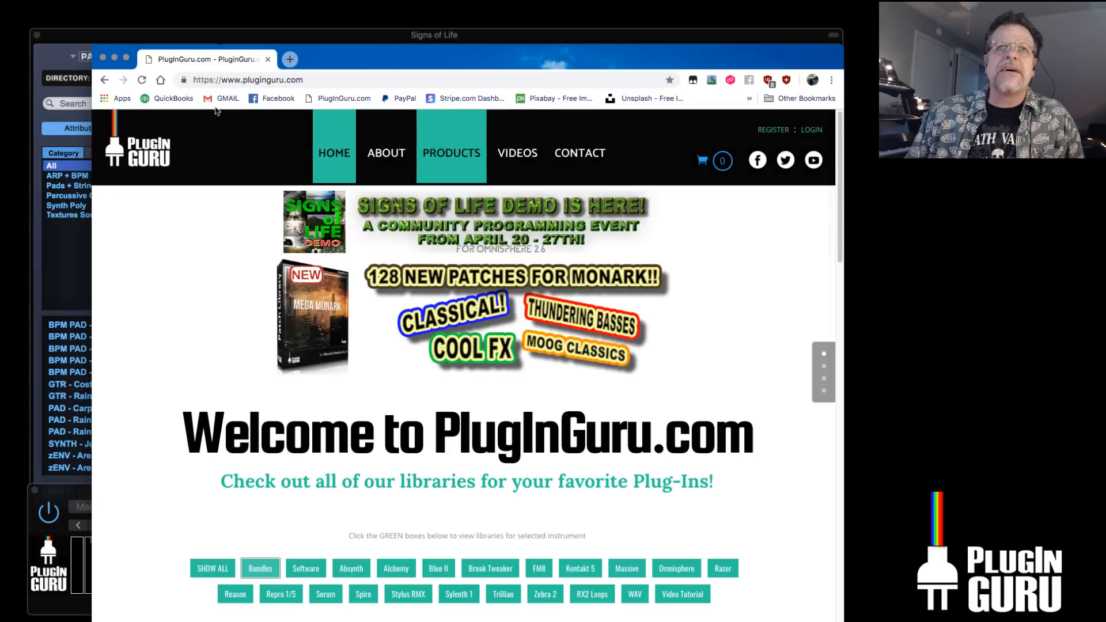
click(444, 223)
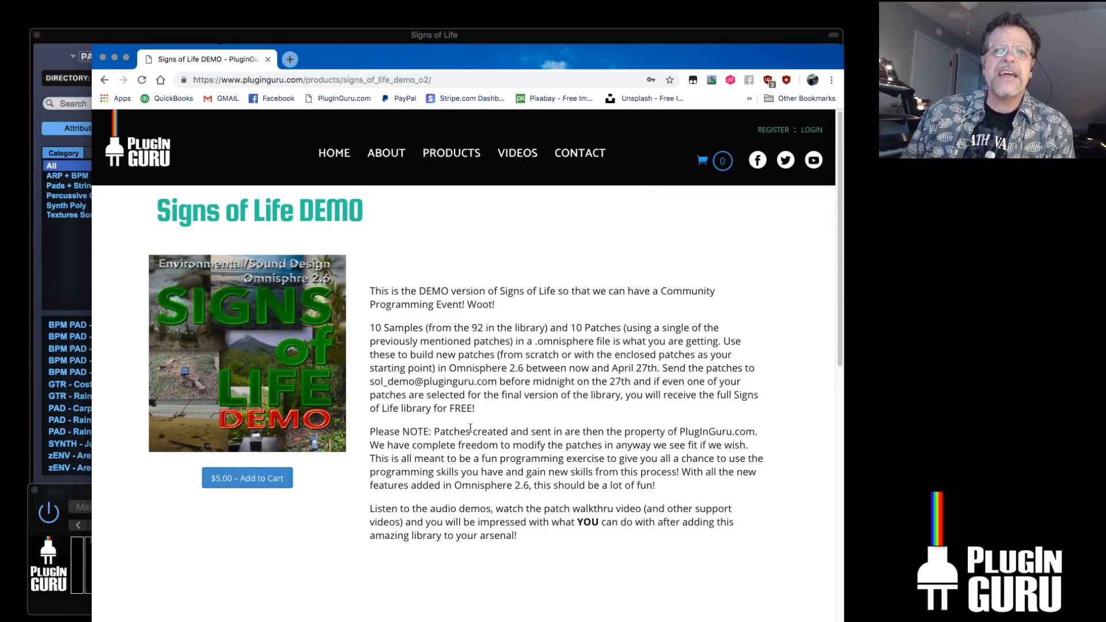
drag(369, 381, 493, 383)
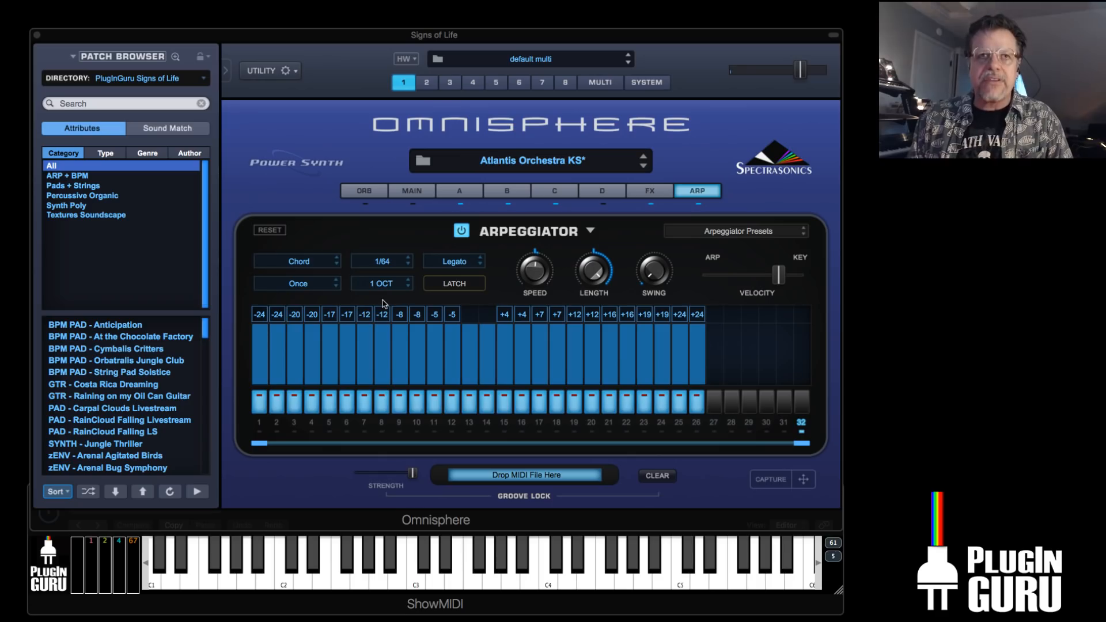
Load the patch "BPM PAD - Anticipation" and show its layer A settings
click(120, 326)
click(120, 326)
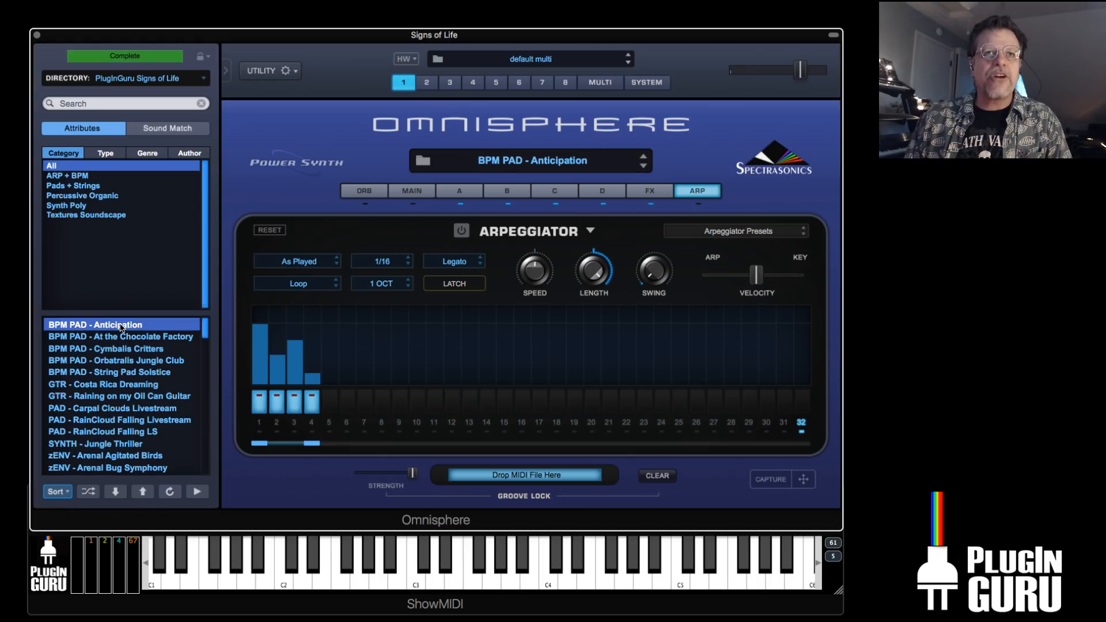
click(461, 193)
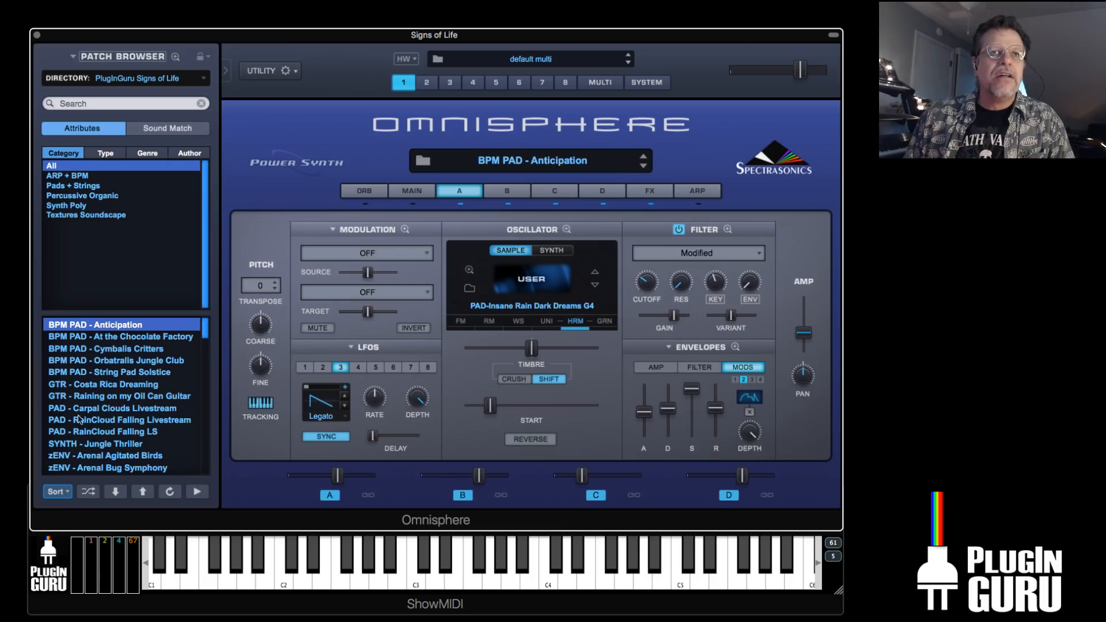
Load the patch "GTR - Costa Rica Dreaming" and raise the master volume very slightly
click(118, 385)
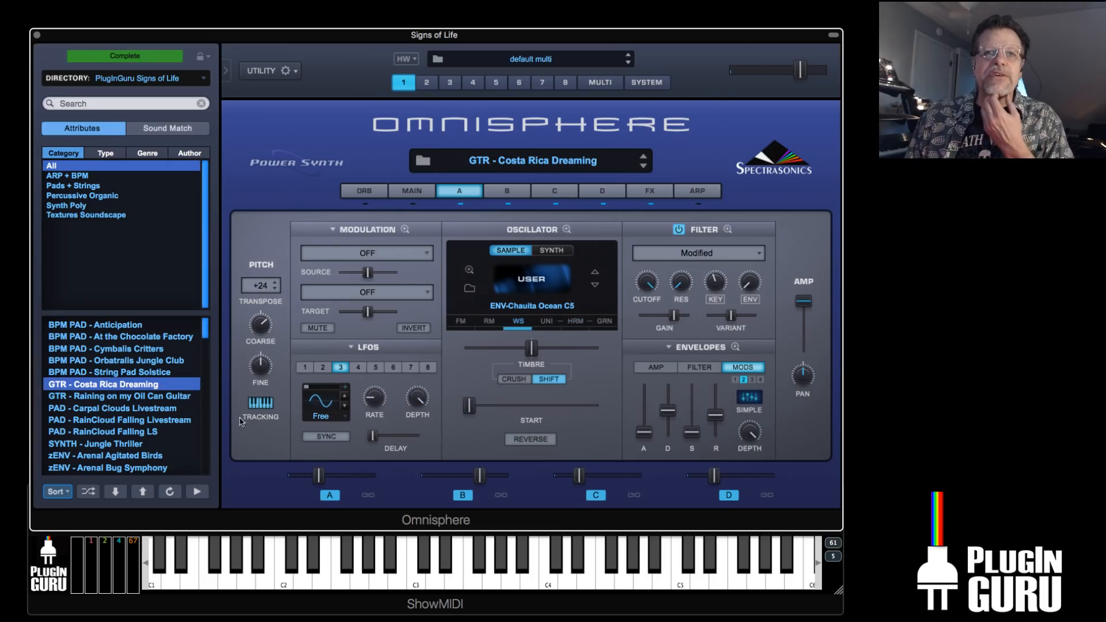
mouse_move(801, 69)
drag(800, 69, 801, 69)
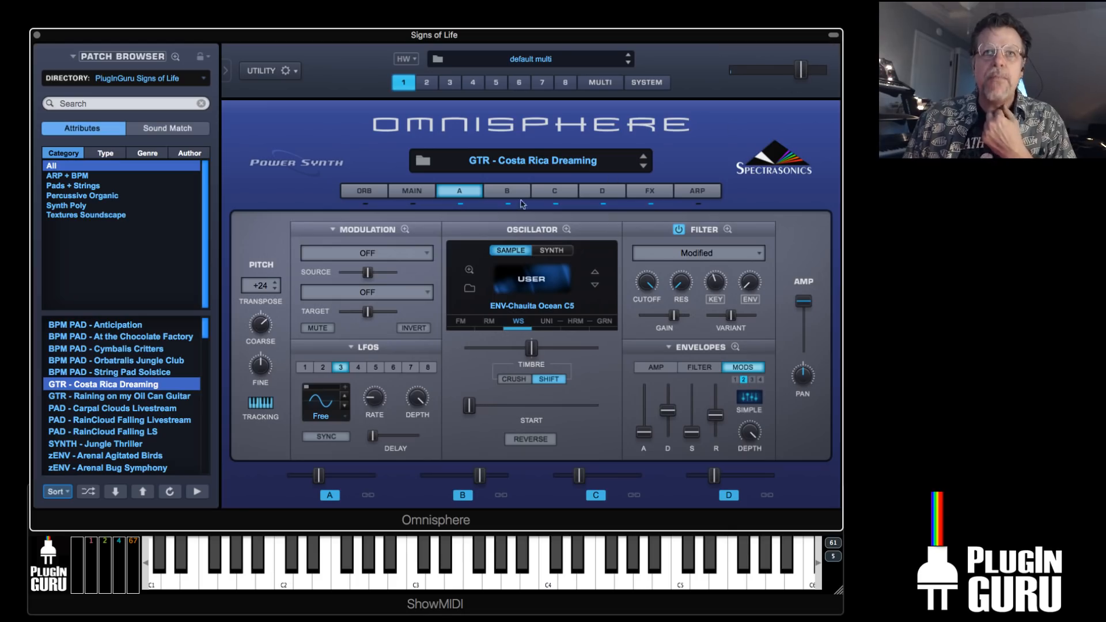
Examine pages 1 and 2 of the patch's modulation matrix, returning to the layer A settings
click(404, 230)
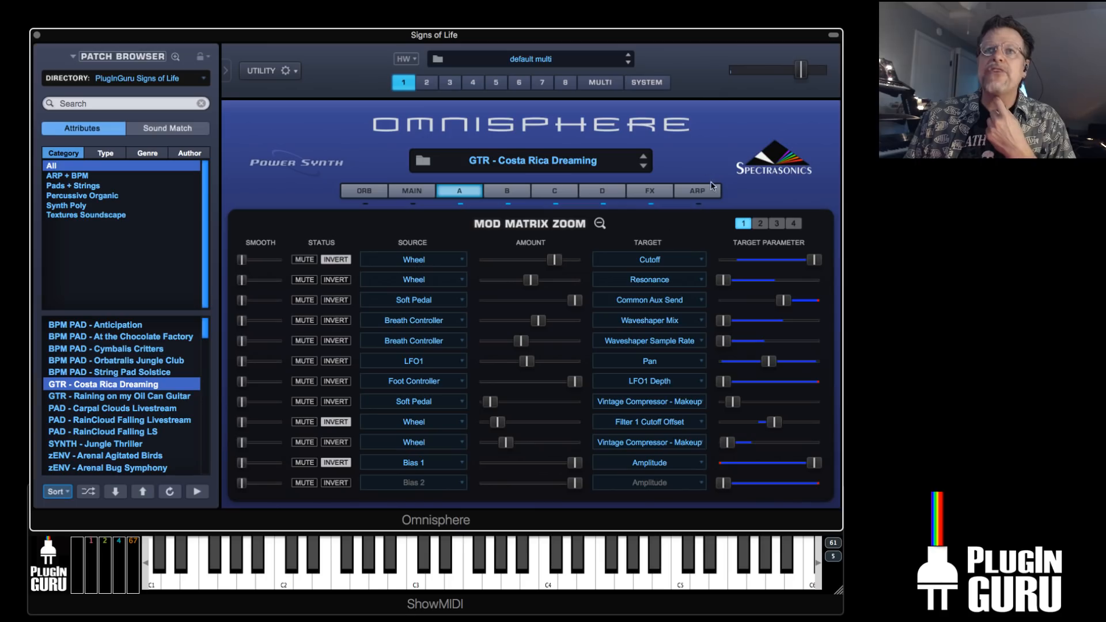
click(760, 223)
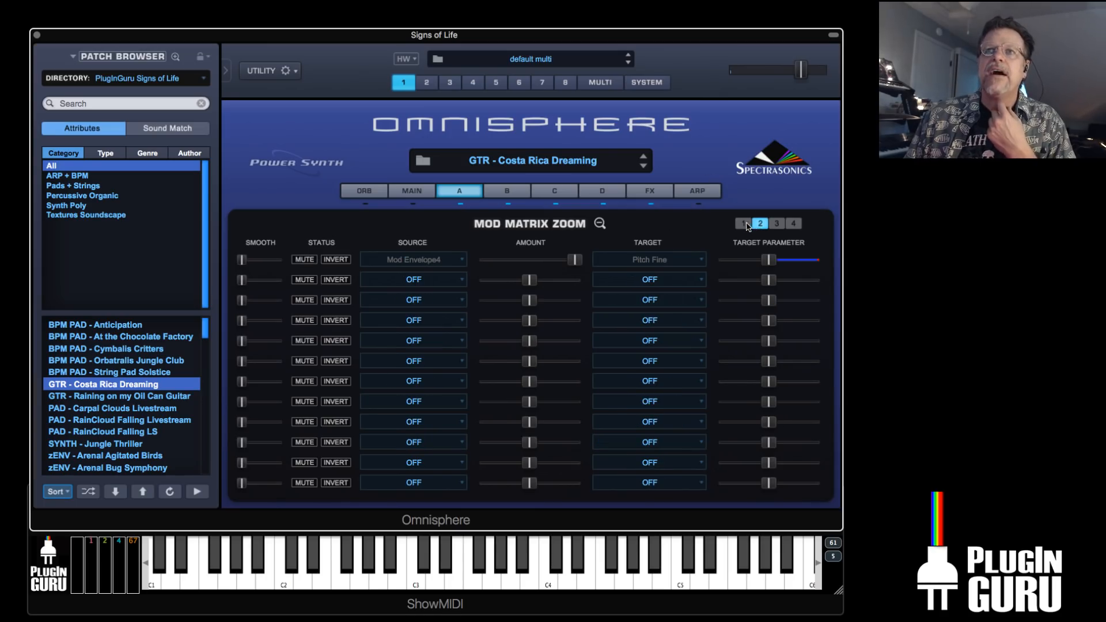
click(744, 223)
click(453, 196)
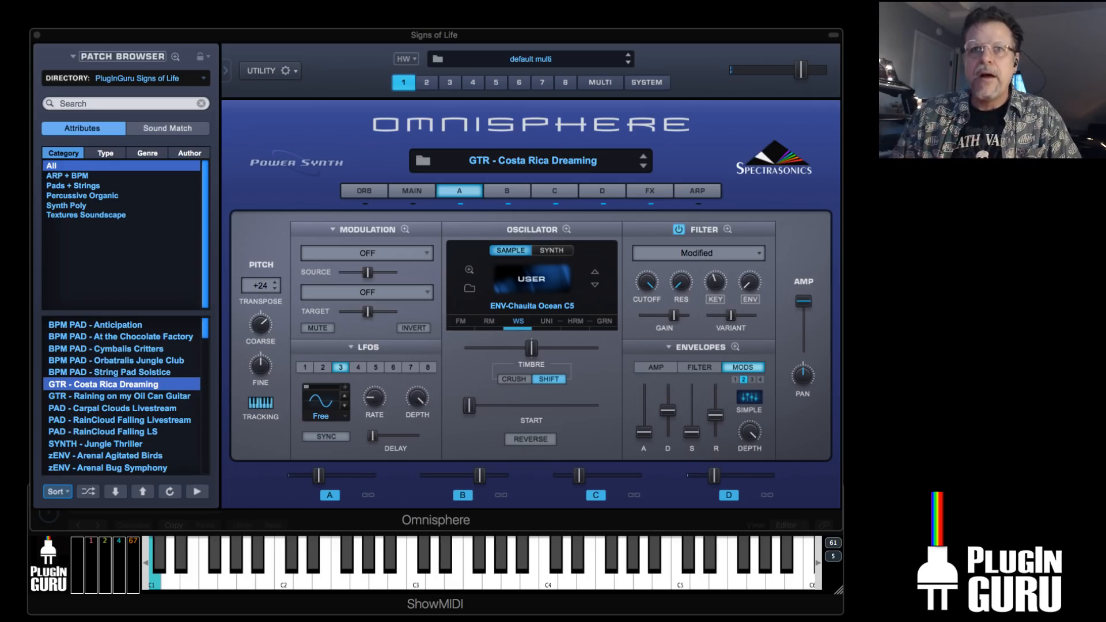
Show the Bias 1 to Amplitude routing with its bias settings for layer A, and solo that layer
click(363, 230)
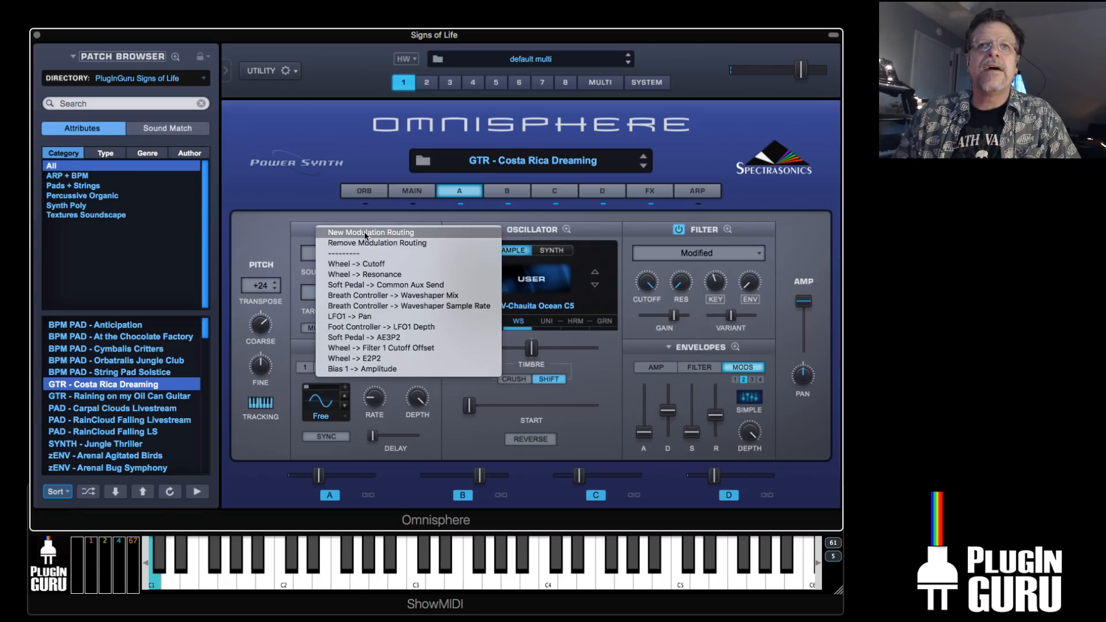
click(382, 369)
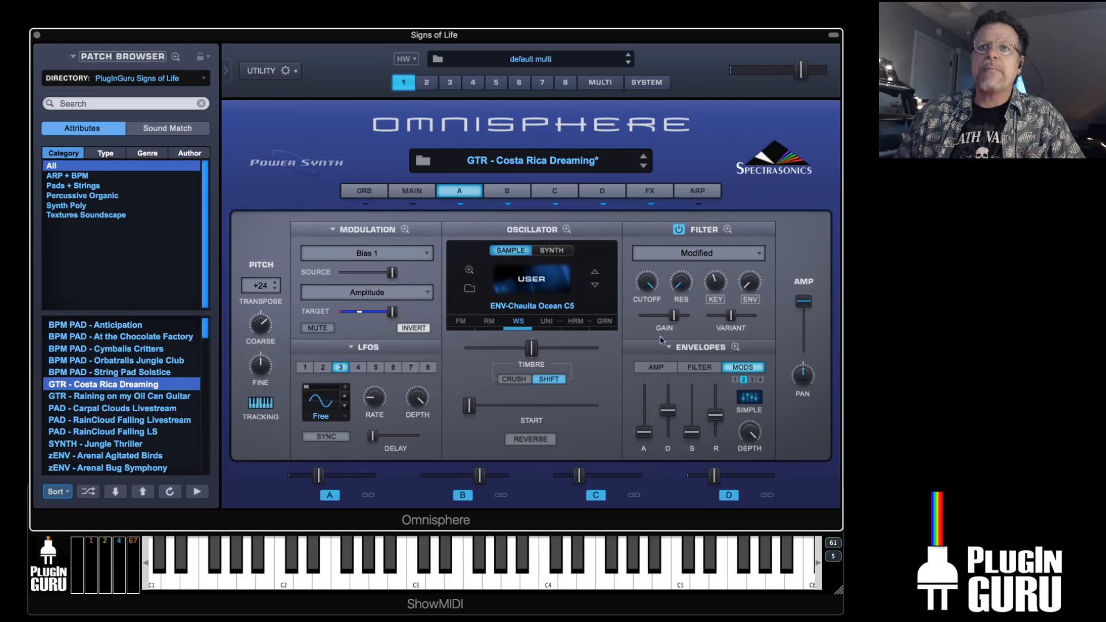
right_click(803, 301)
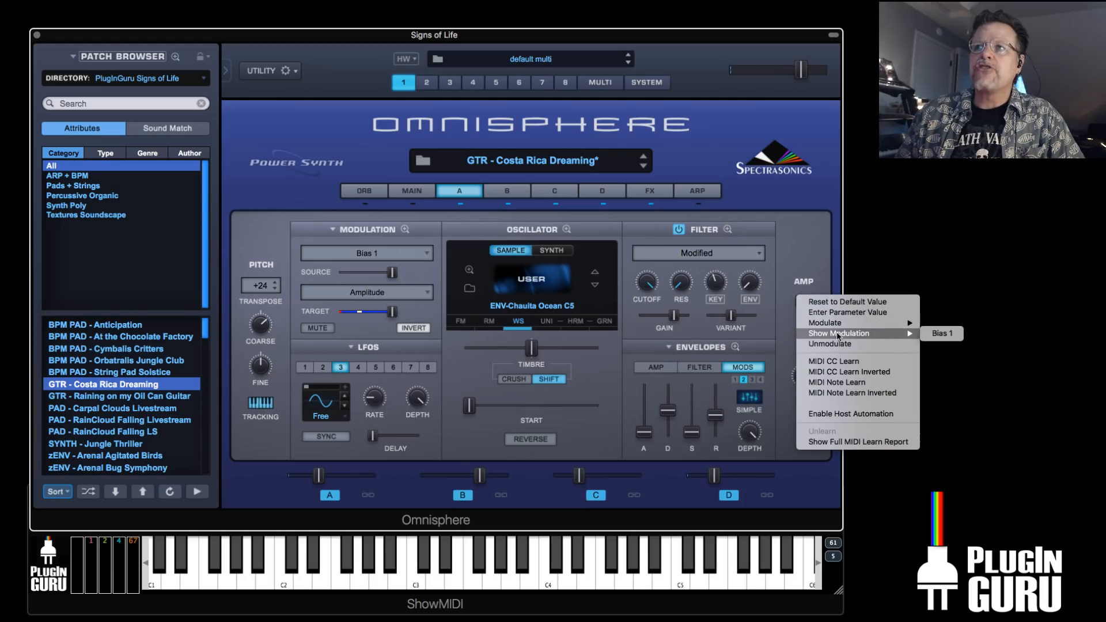
click(942, 333)
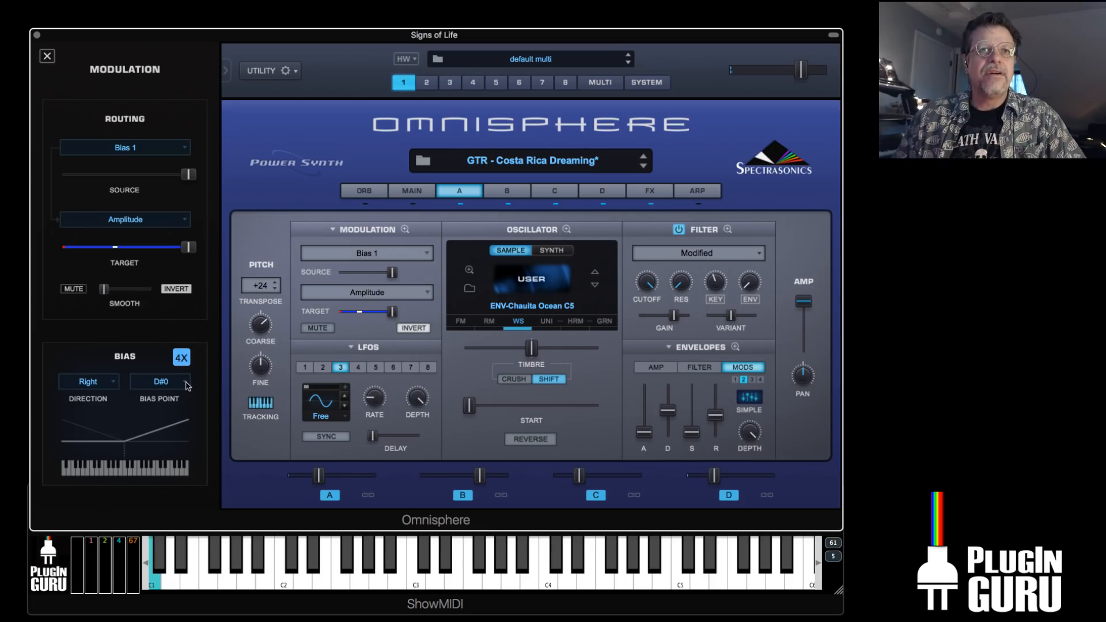
alt+click(330, 496)
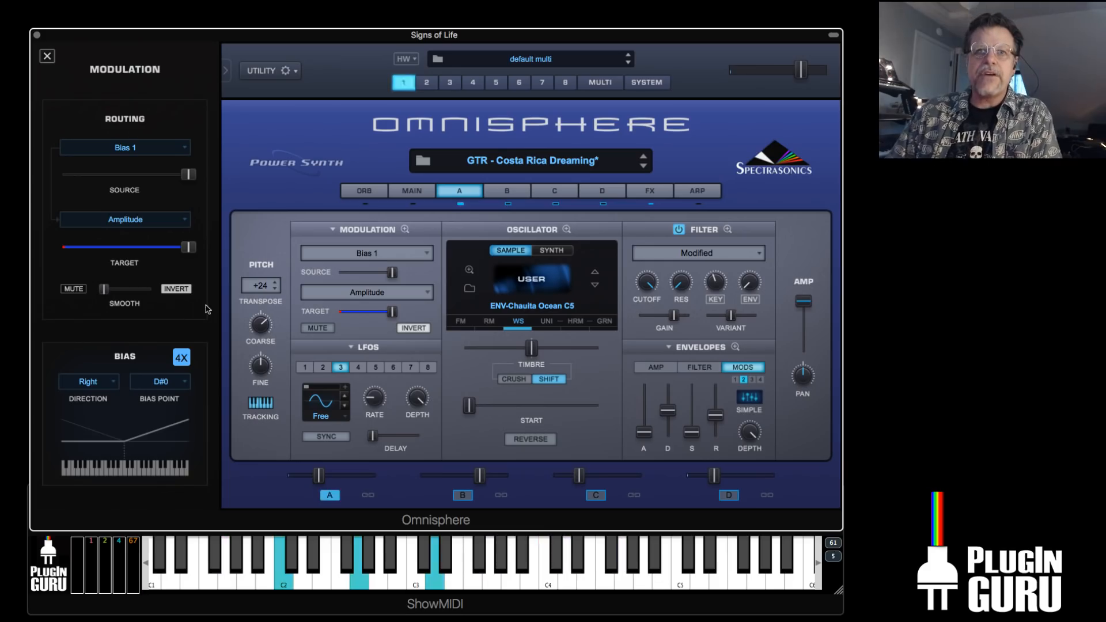
End the layer A solo and show the Bias 2 modulation routed to layer B's amplitude
click(463, 496)
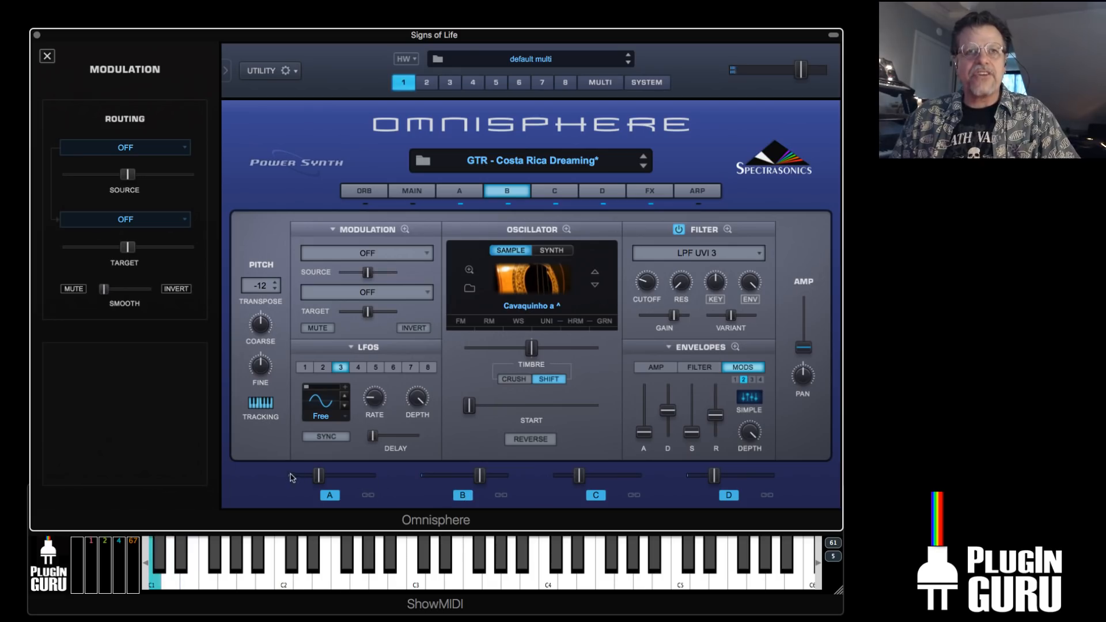
right_click(804, 348)
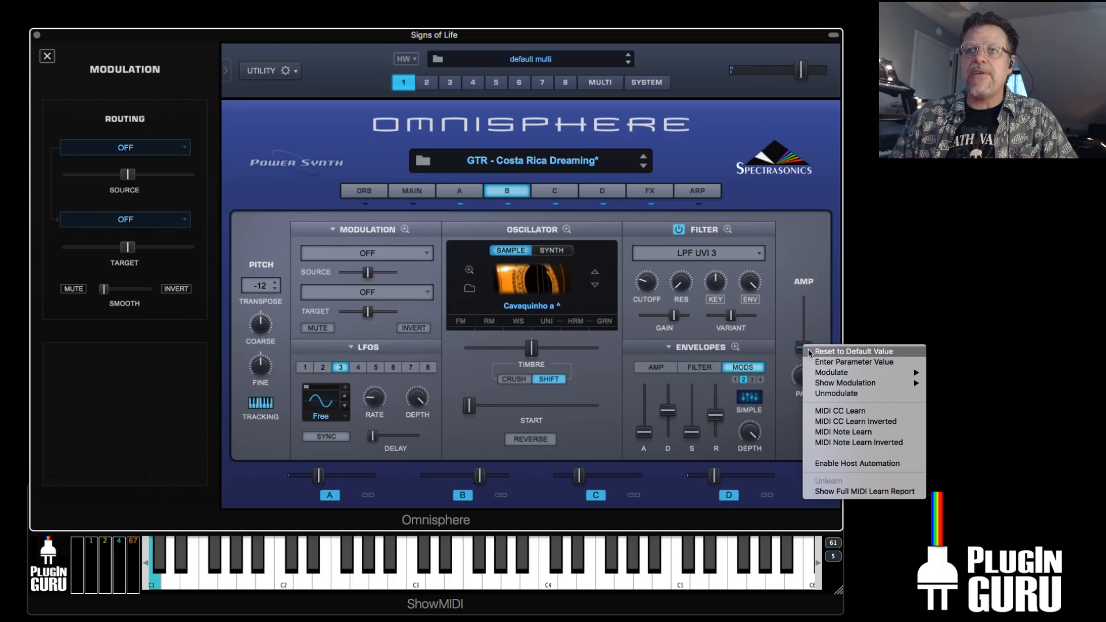
mouse_move(839, 381)
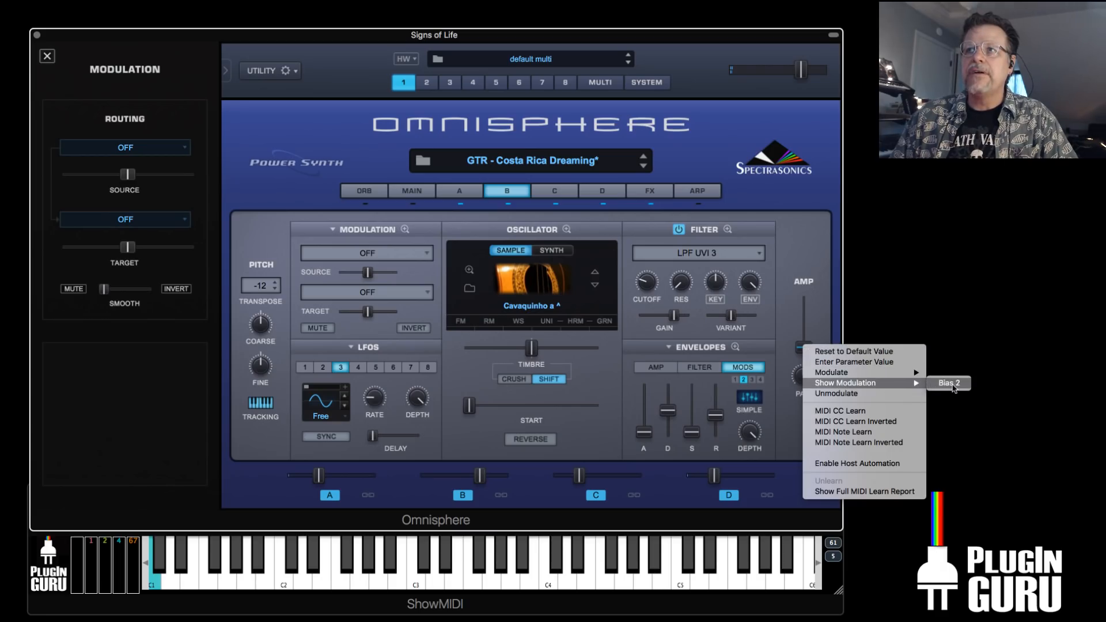
click(947, 383)
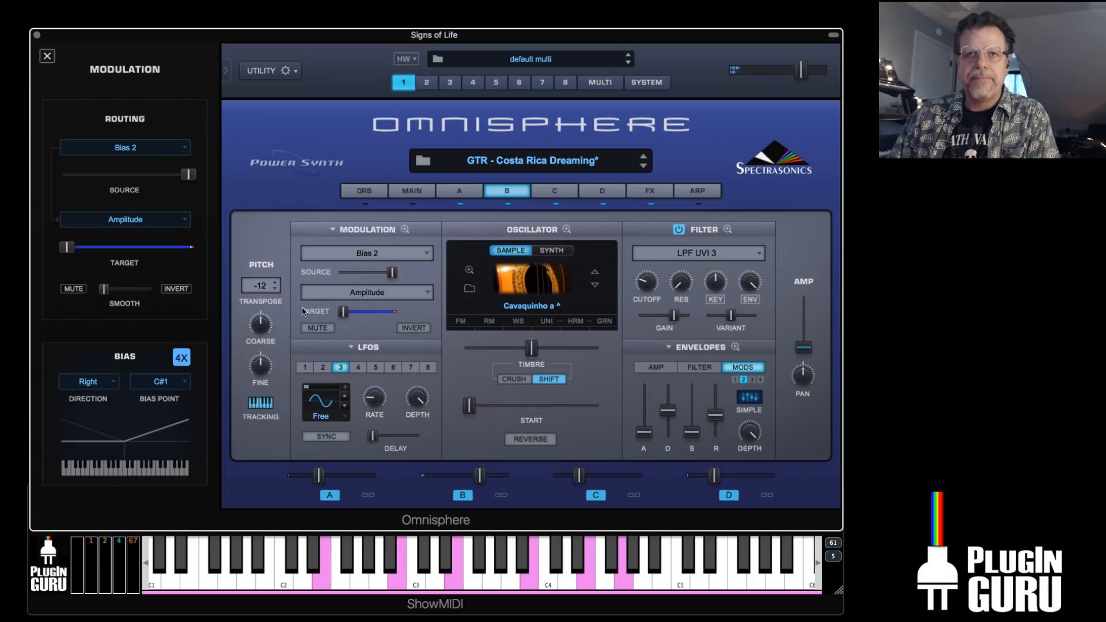
Compare the oscillator samples and settings of layers C and D
click(562, 196)
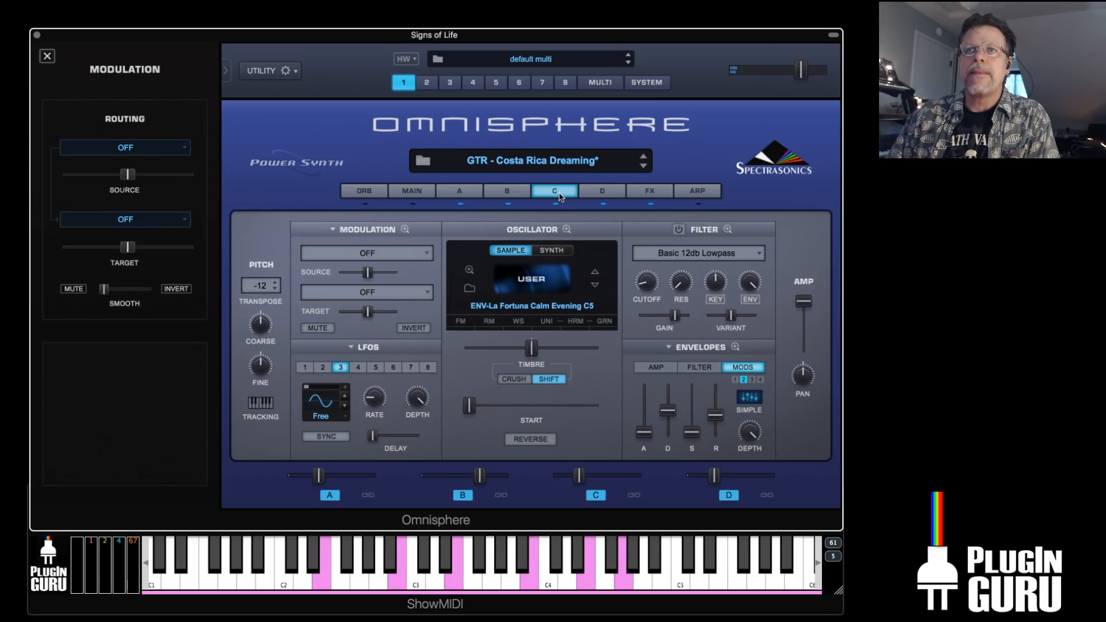
click(596, 198)
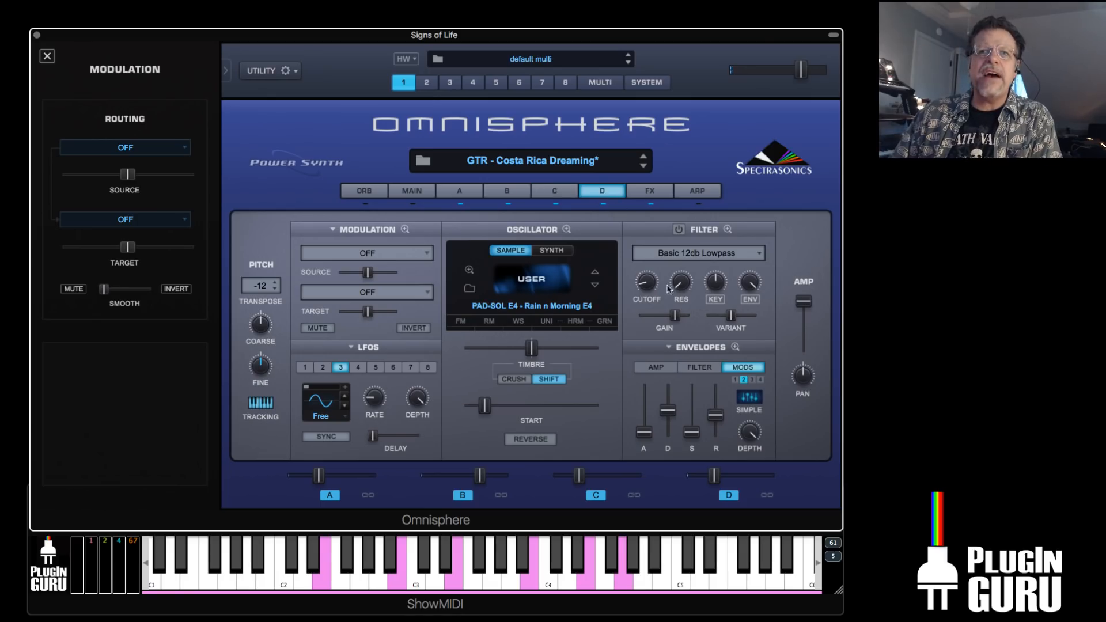
click(557, 198)
click(592, 194)
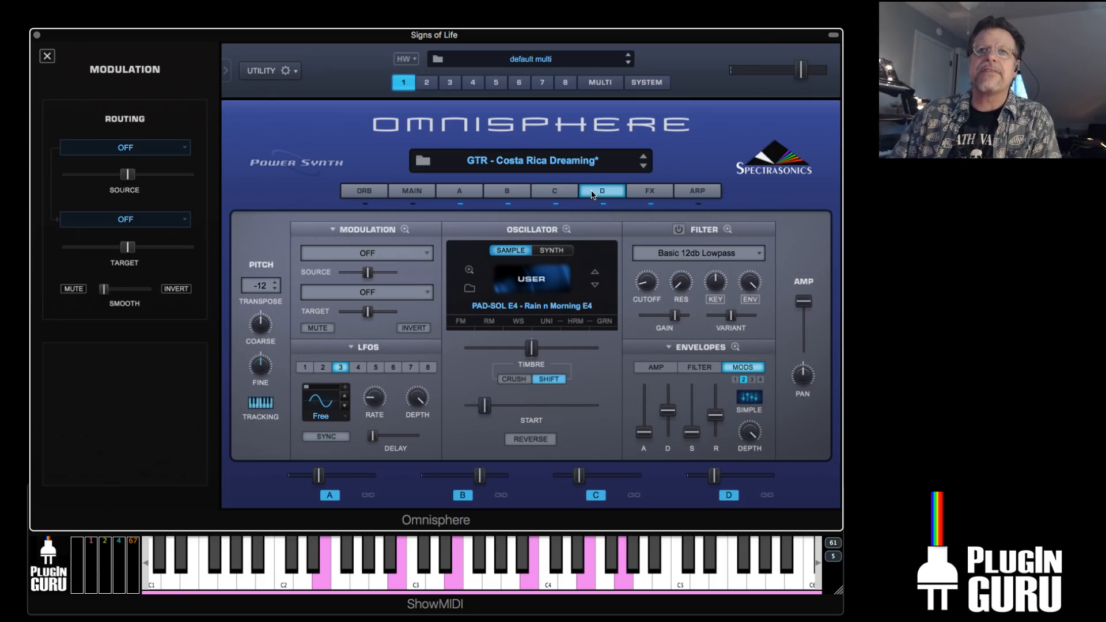
Audition layers C and D with A and B switched off, restoring all four layers and closing the modulation details
click(464, 495)
click(329, 496)
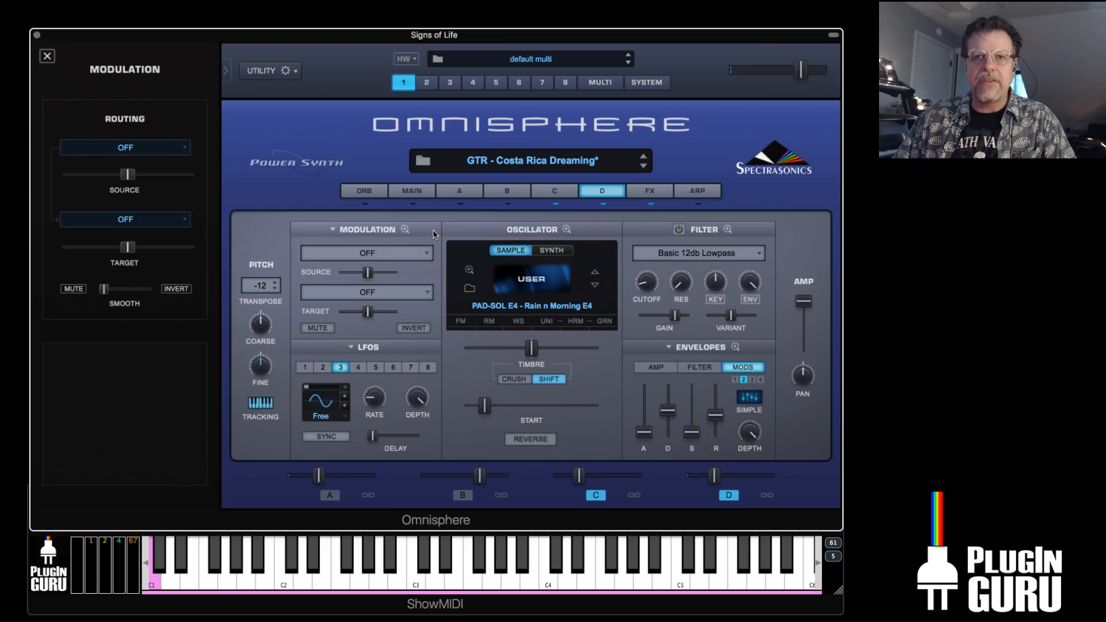
click(461, 496)
click(327, 495)
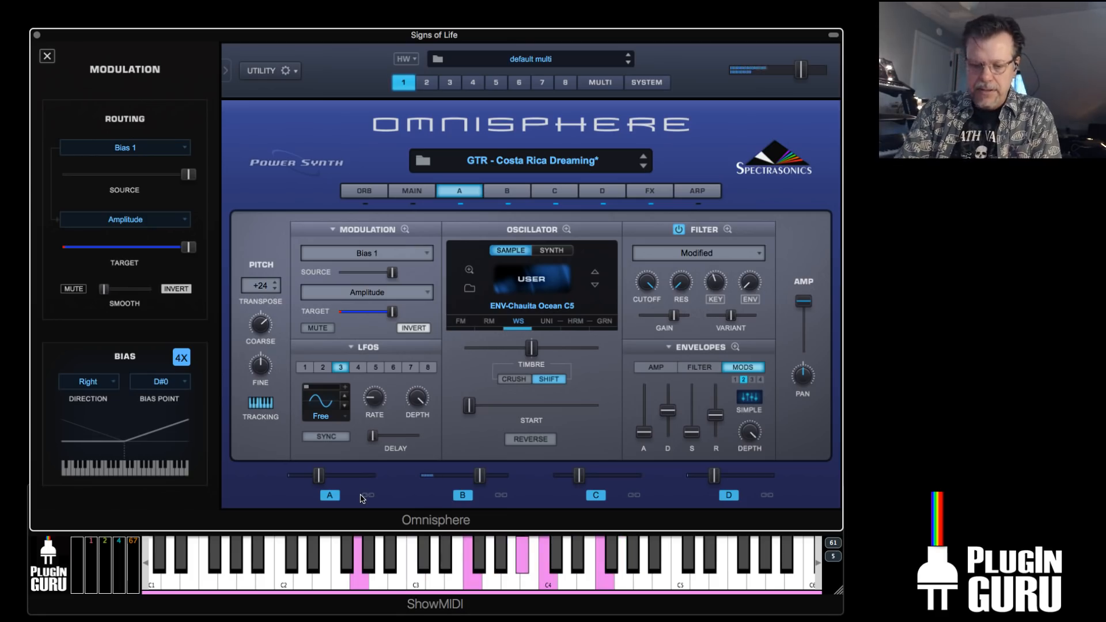
click(47, 56)
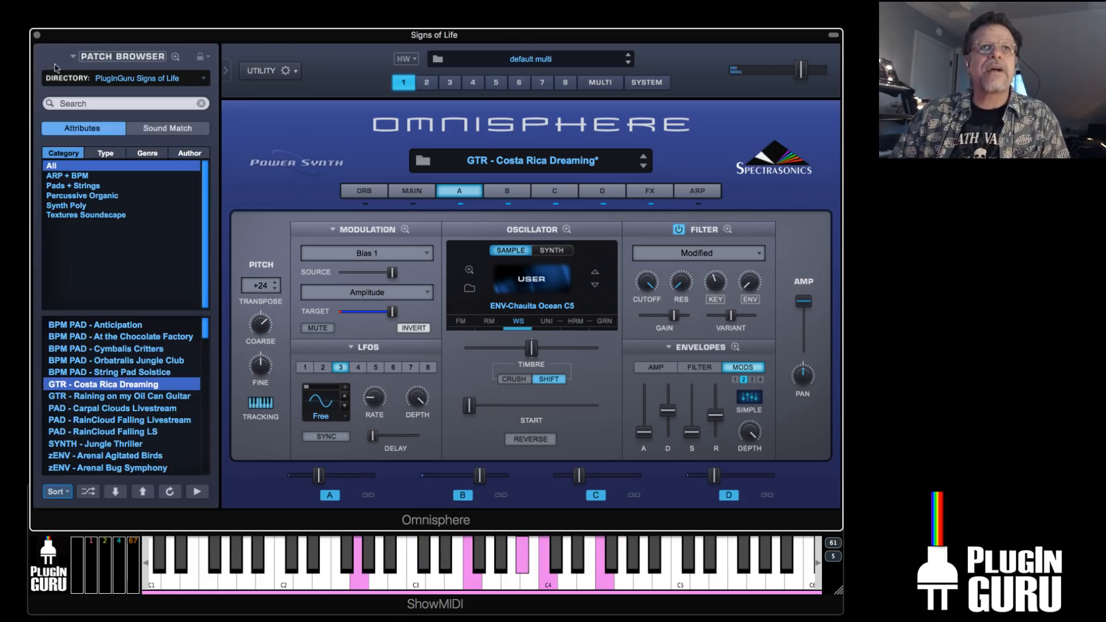
Audition "GTR - Raining on my Oil Can Guitar", "BPM PAD - String Pad Solstice" and "BPM PAD - Orbatralis Jungle Club"
click(115, 397)
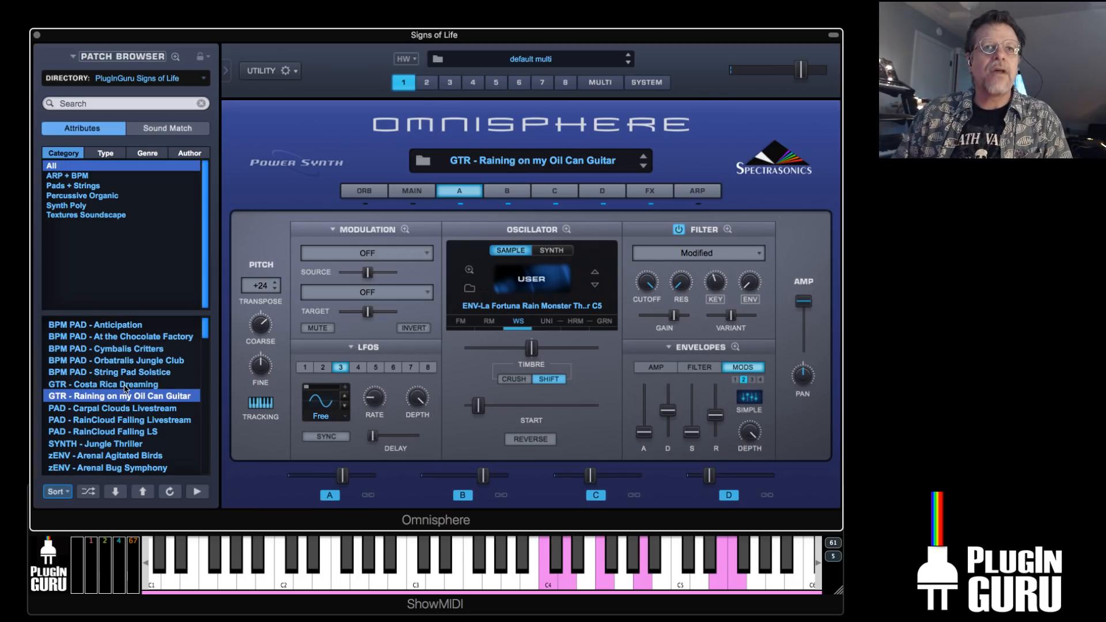
click(136, 373)
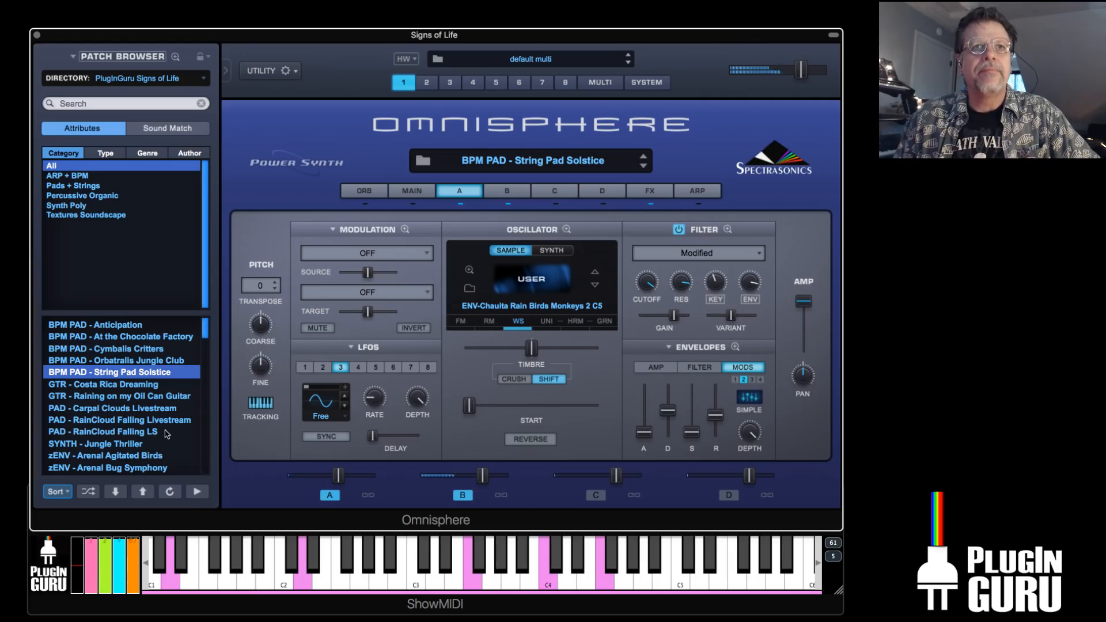
click(128, 360)
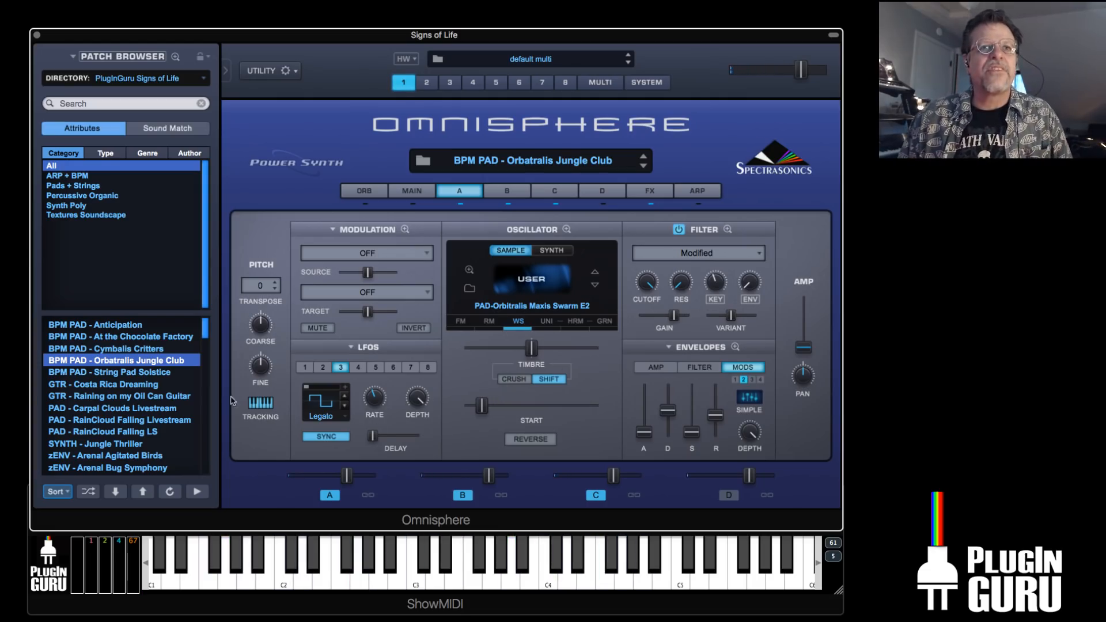
Audition "BPM PAD - Cymbalis Critters" with its arpeggiator shown, and "BPM PAD - At the Chocolate Factory" with its layer A settings shown
click(118, 349)
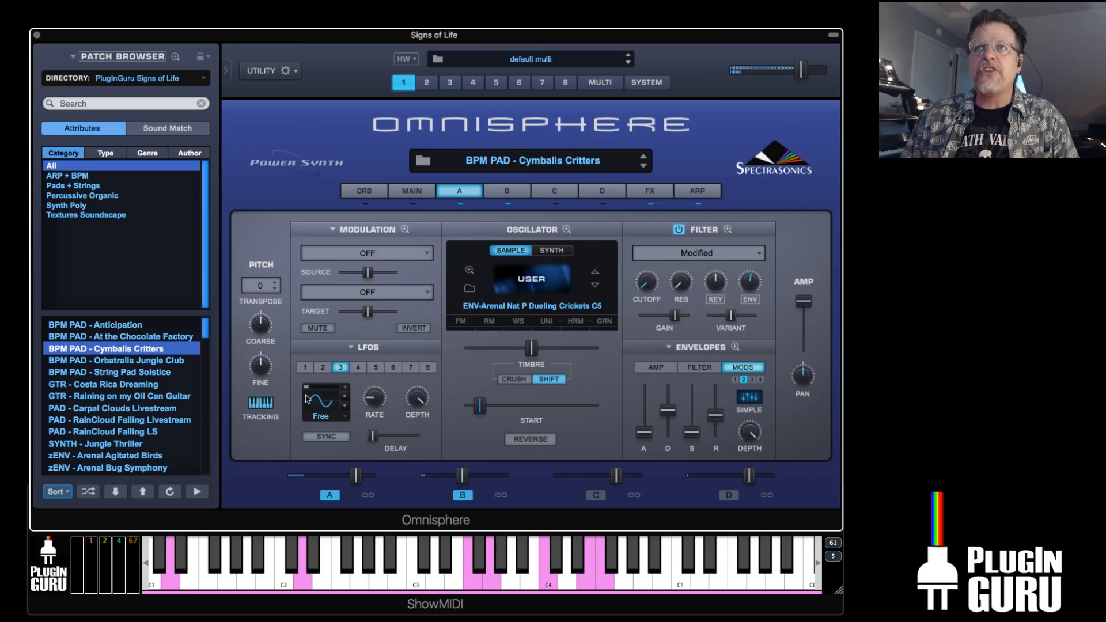
click(697, 191)
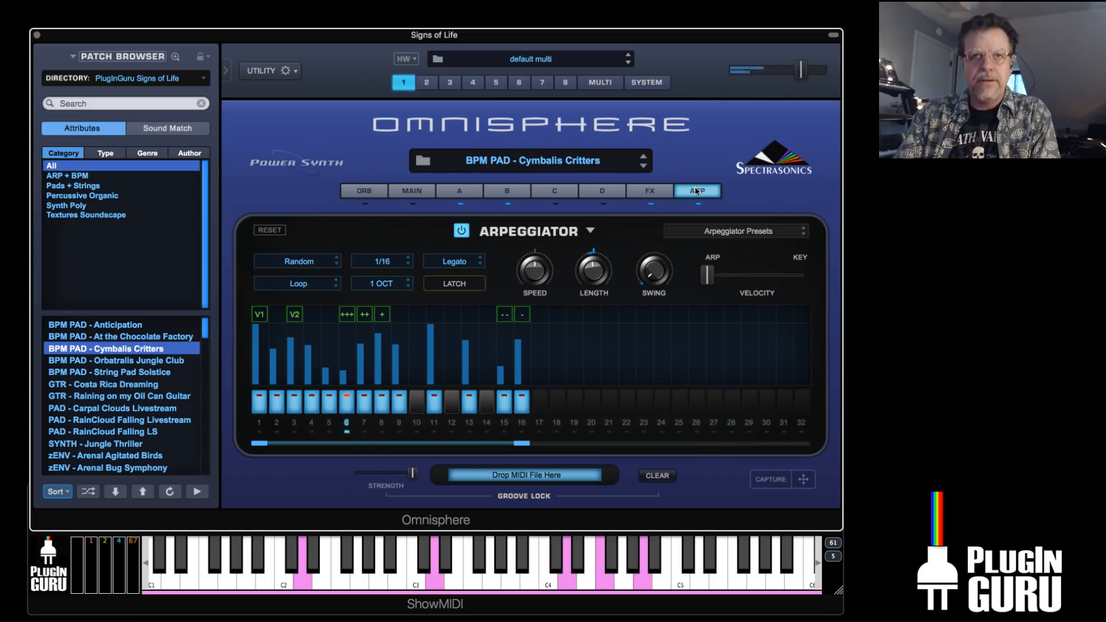
click(126, 337)
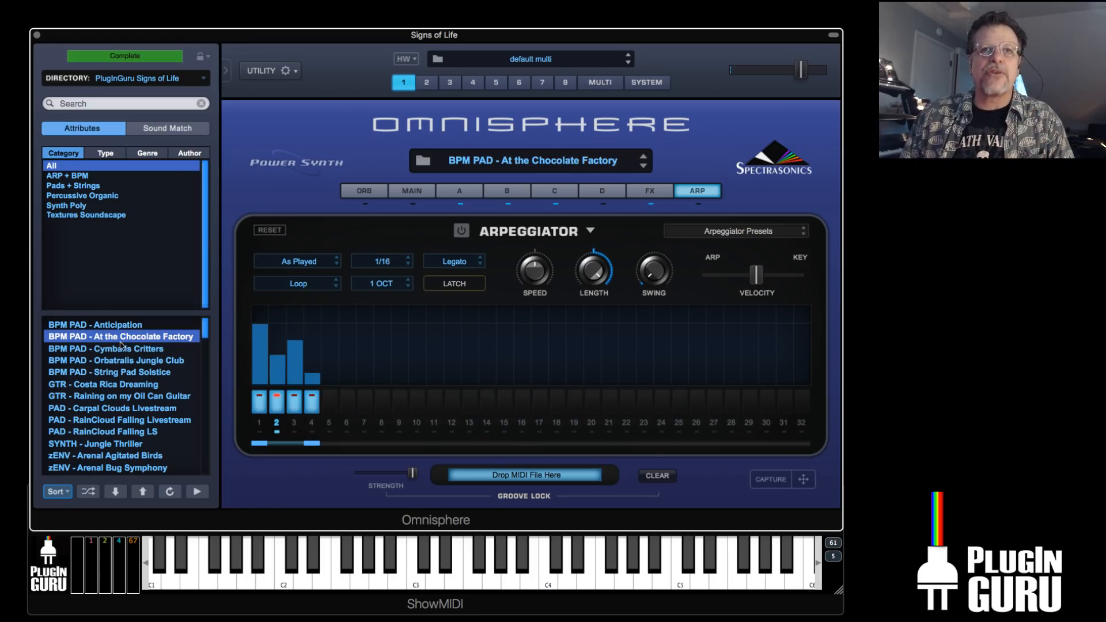
click(462, 192)
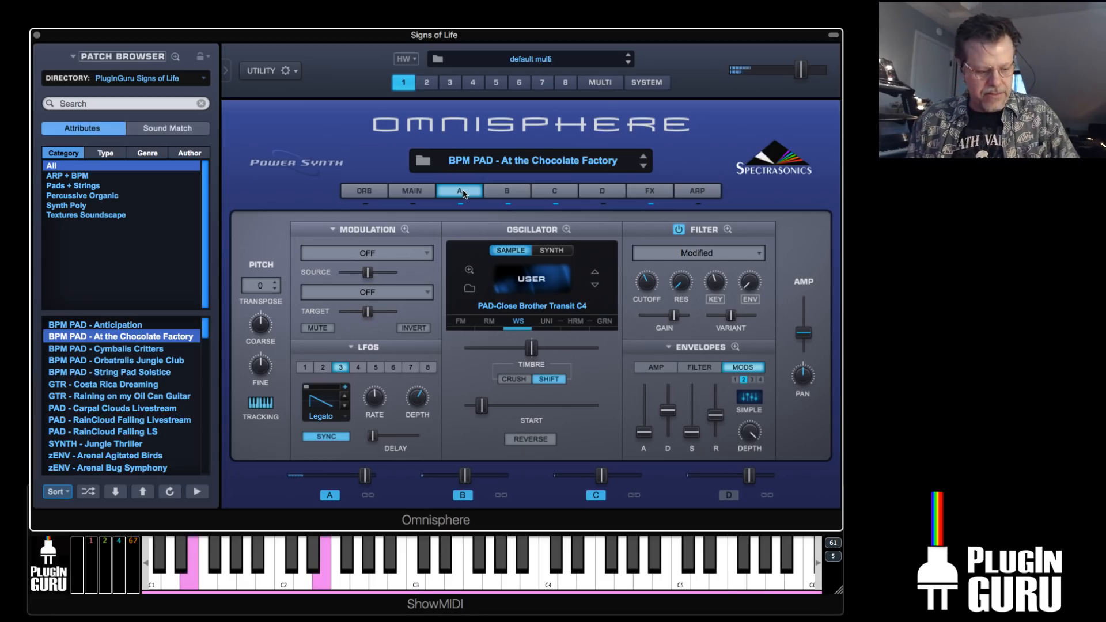
key(super+Tab)
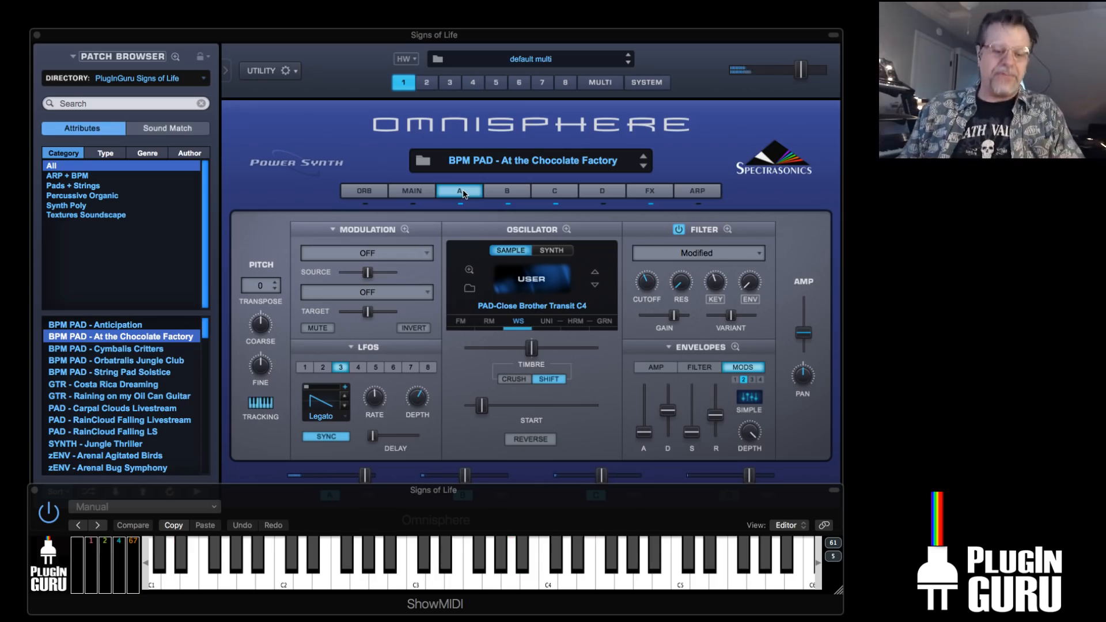
Load "BPM PAD - Anticipation" again and inspect the settings of its layers B and C
click(132, 326)
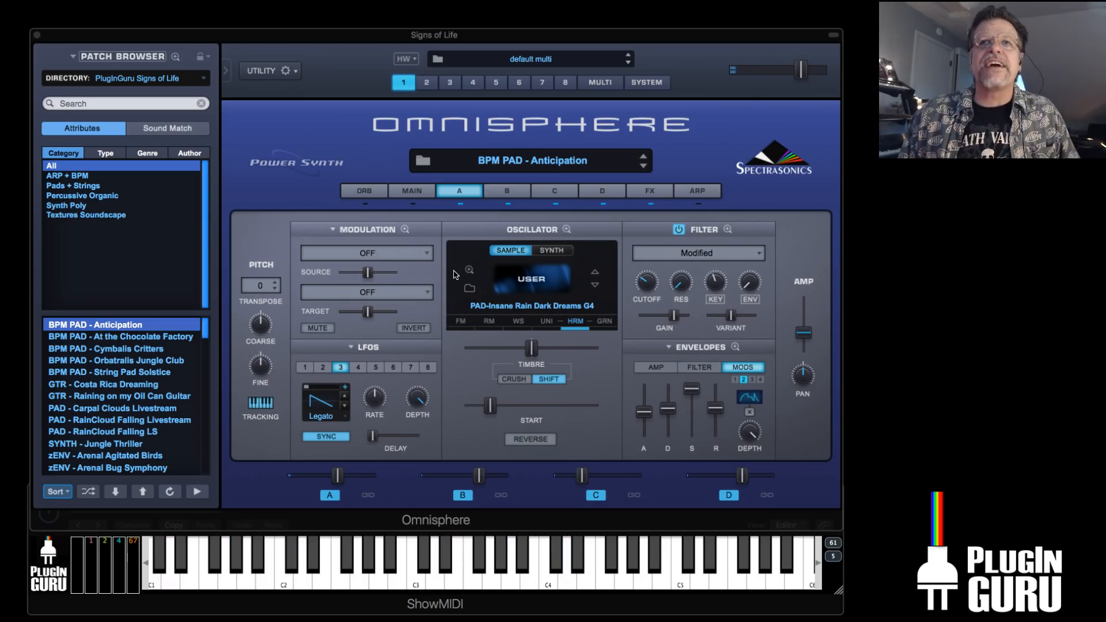
click(499, 191)
click(550, 191)
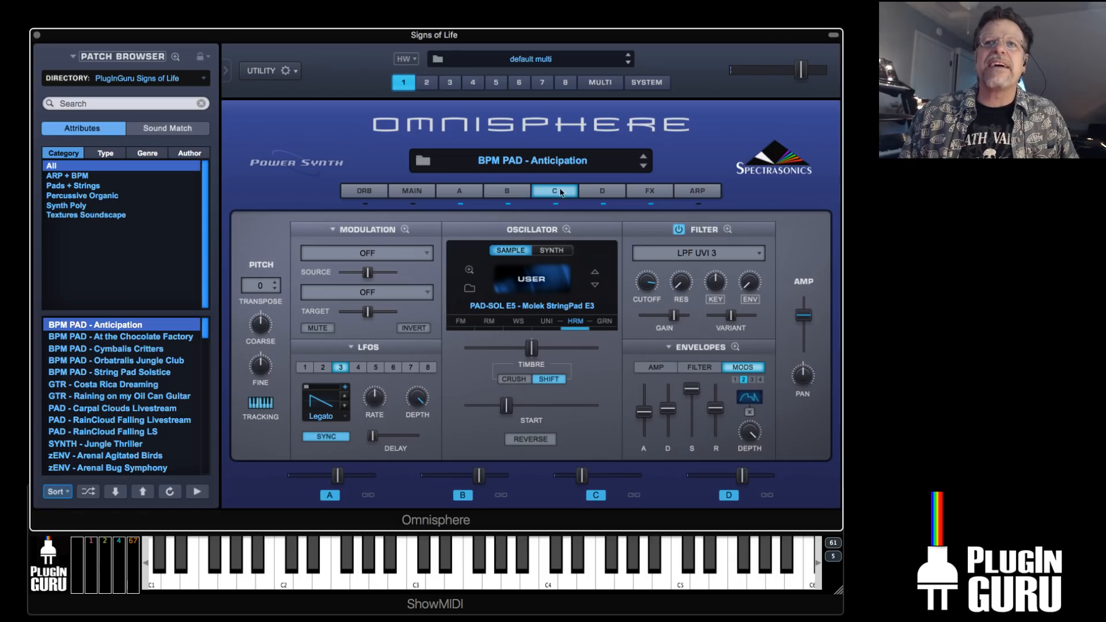
Inspect layers D and A of "BPM PAD - Anticipation", auditioning layer D on its own and switched off, and restore all four layers
click(601, 193)
click(462, 193)
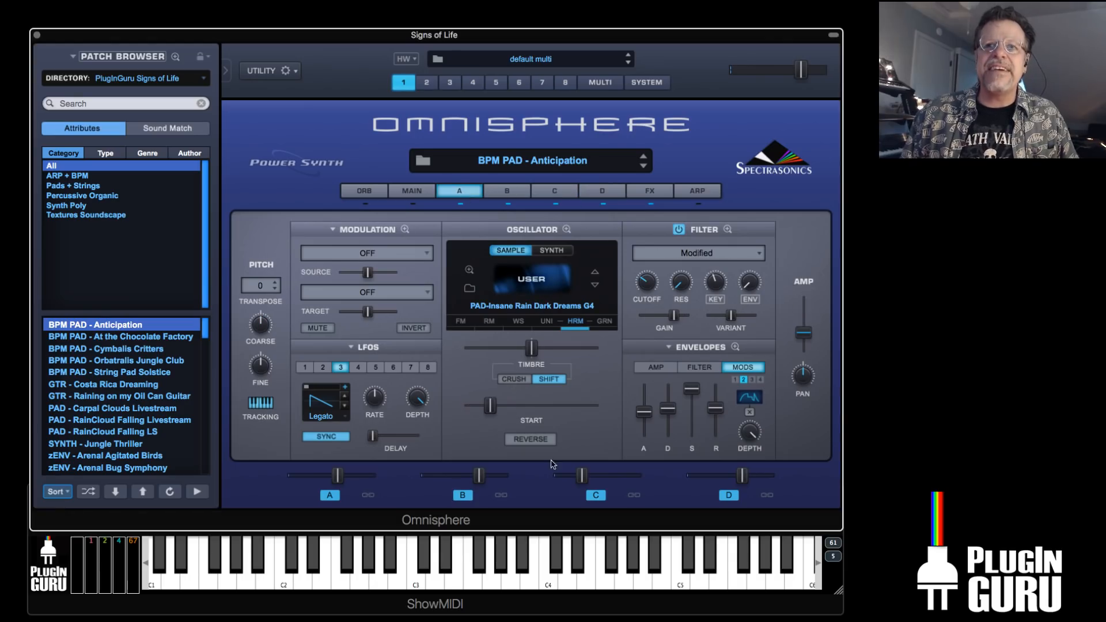
click(728, 495)
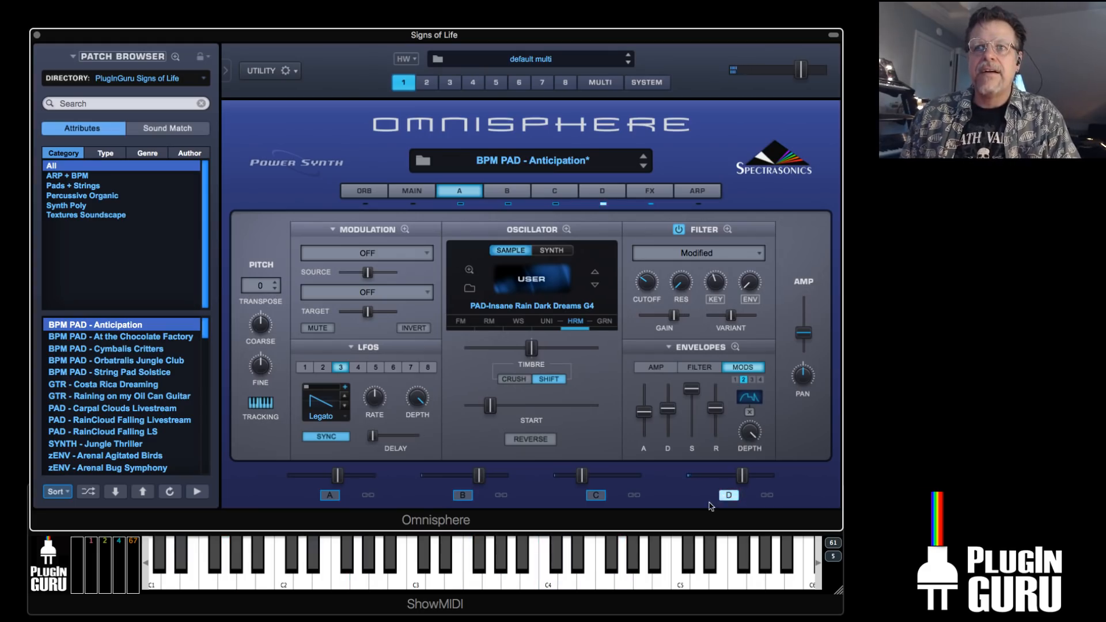
click(731, 496)
click(730, 496)
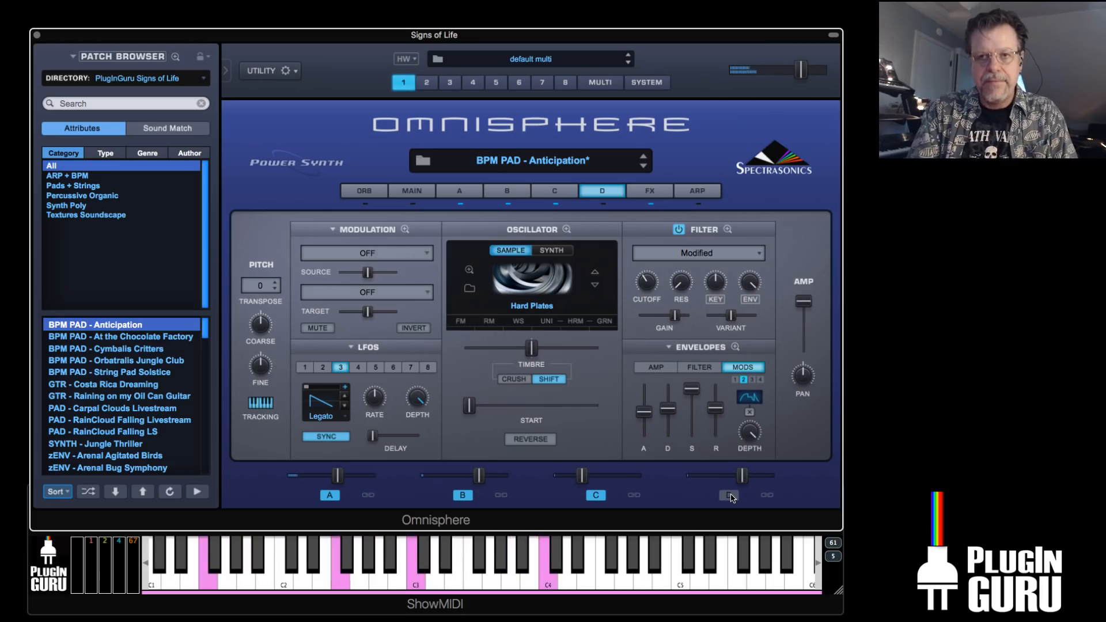
click(729, 496)
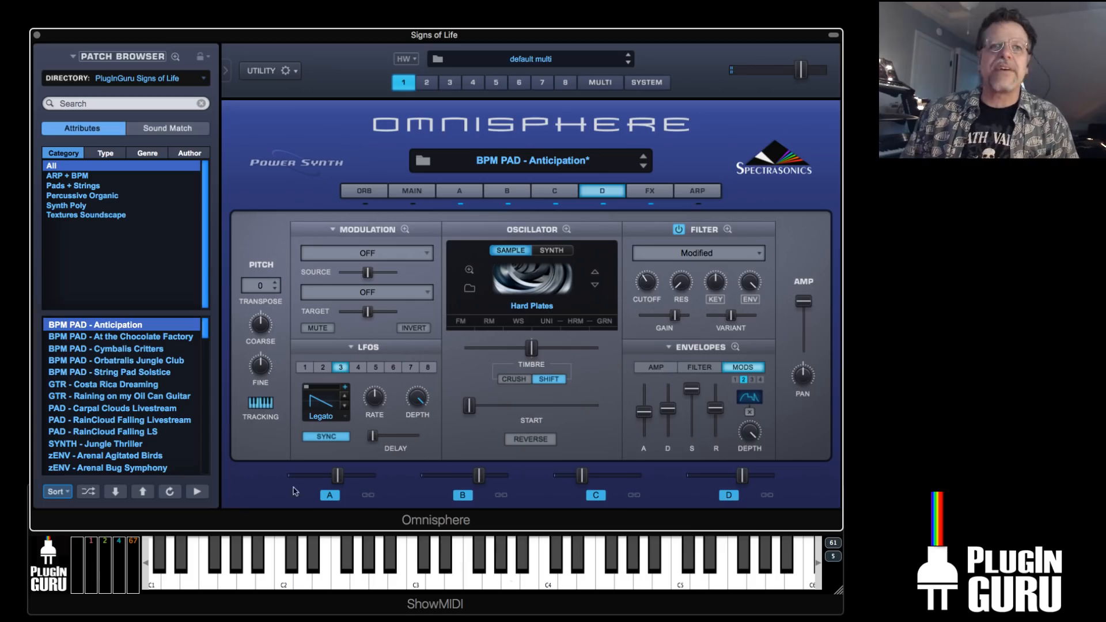
Audition "PAD - RainCloud Falling Livestream" and initialize the multi
scroll(112, 390, down, 2)
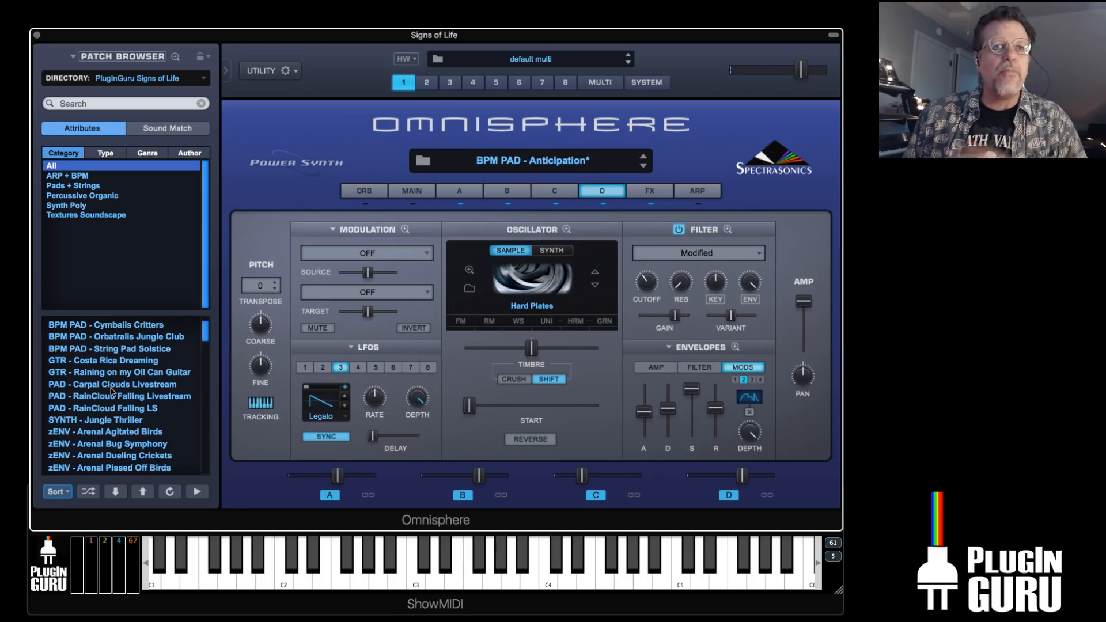
click(117, 398)
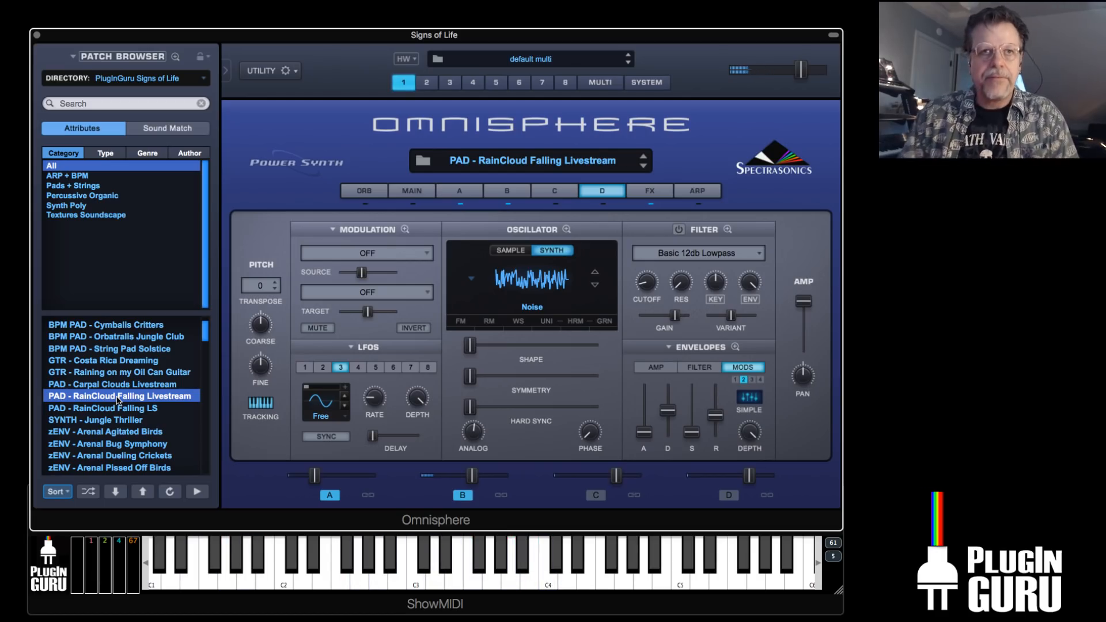
click(280, 79)
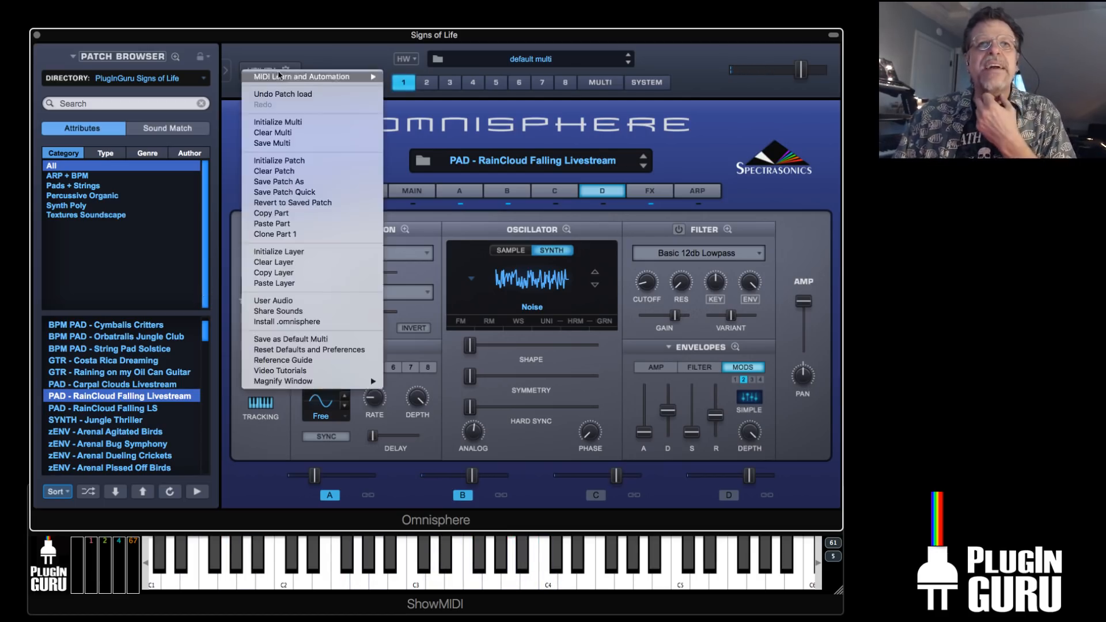
click(292, 122)
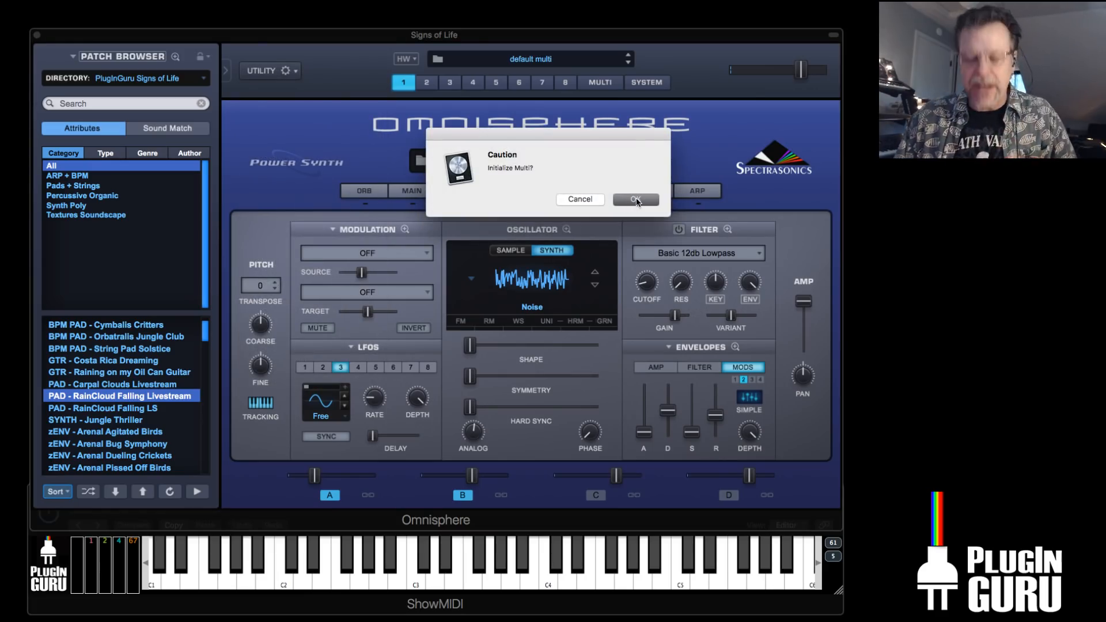
click(636, 201)
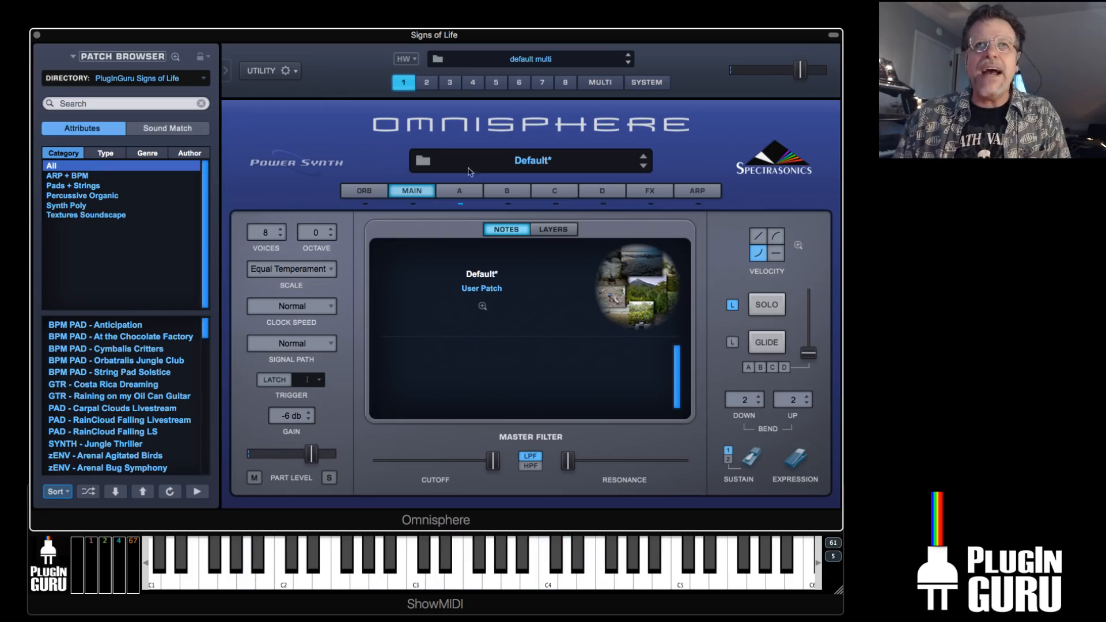
Audition "zPAD - RainCloud Majestik" from the end of the patch list and load "zPAD - Orbatralis Death Call"
drag(205, 329, 212, 467)
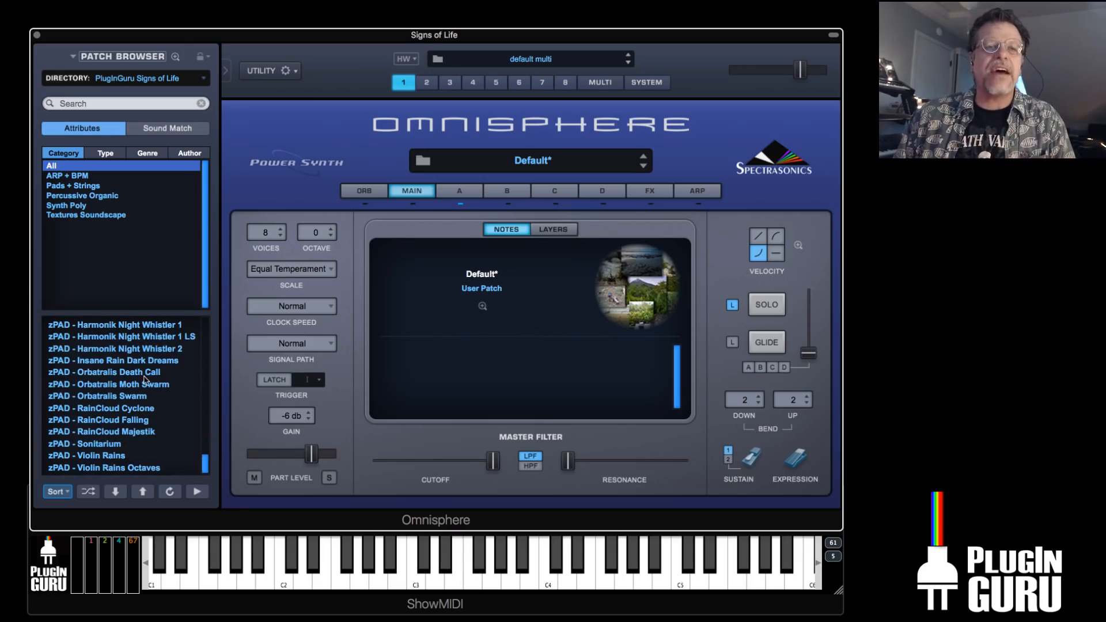
click(118, 432)
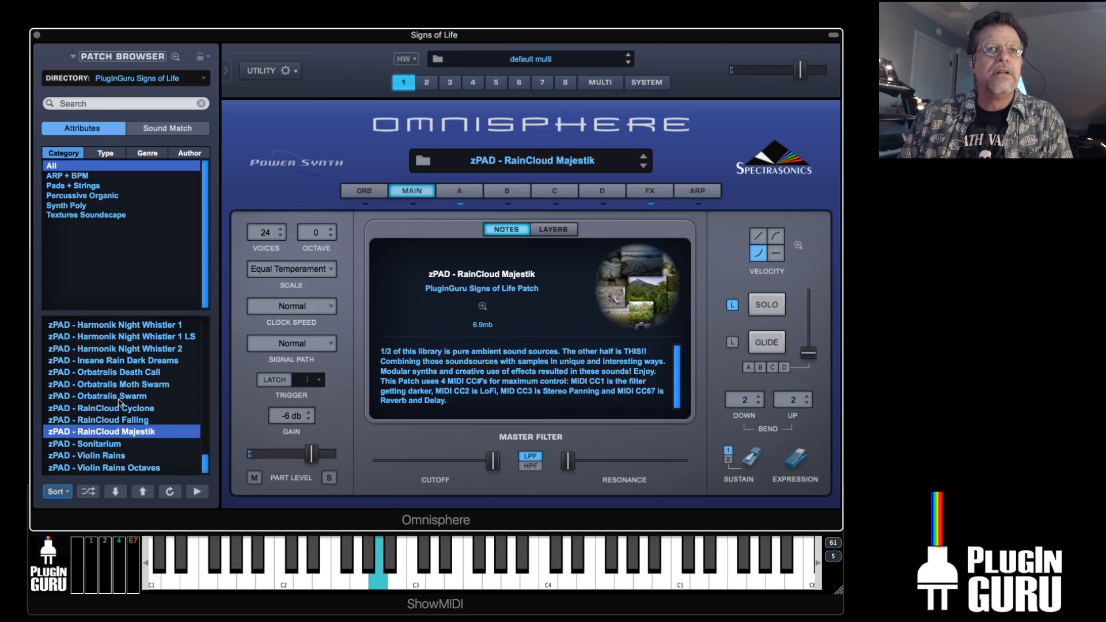
click(122, 373)
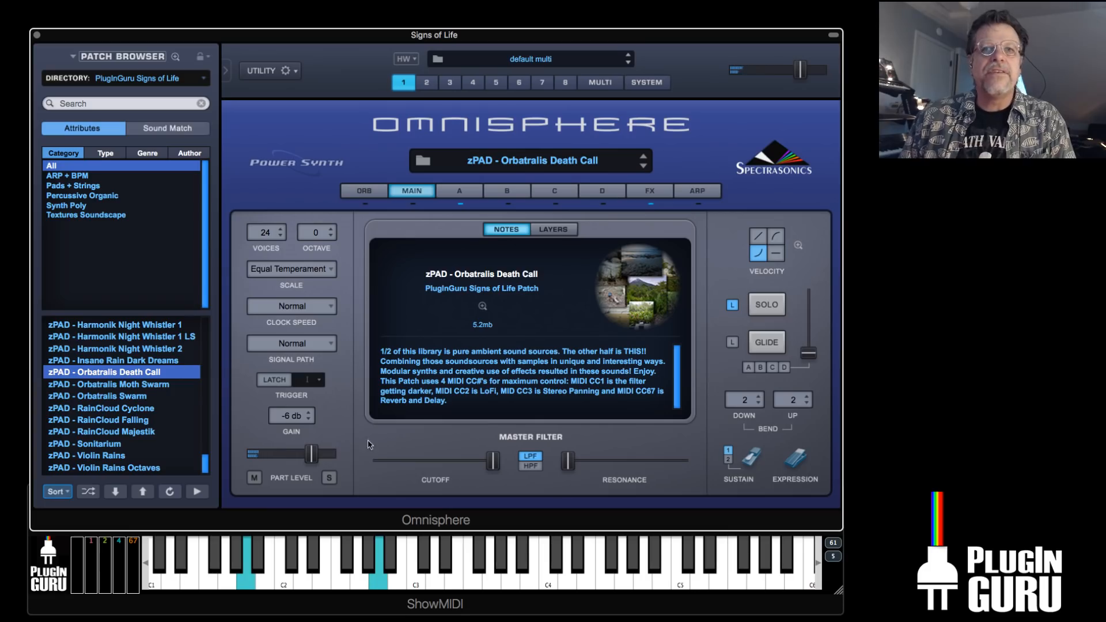
Replace the Chorus Echo in layer A's effects rack with a Power Filter, raising its resonance and lowering its cutoff
click(473, 194)
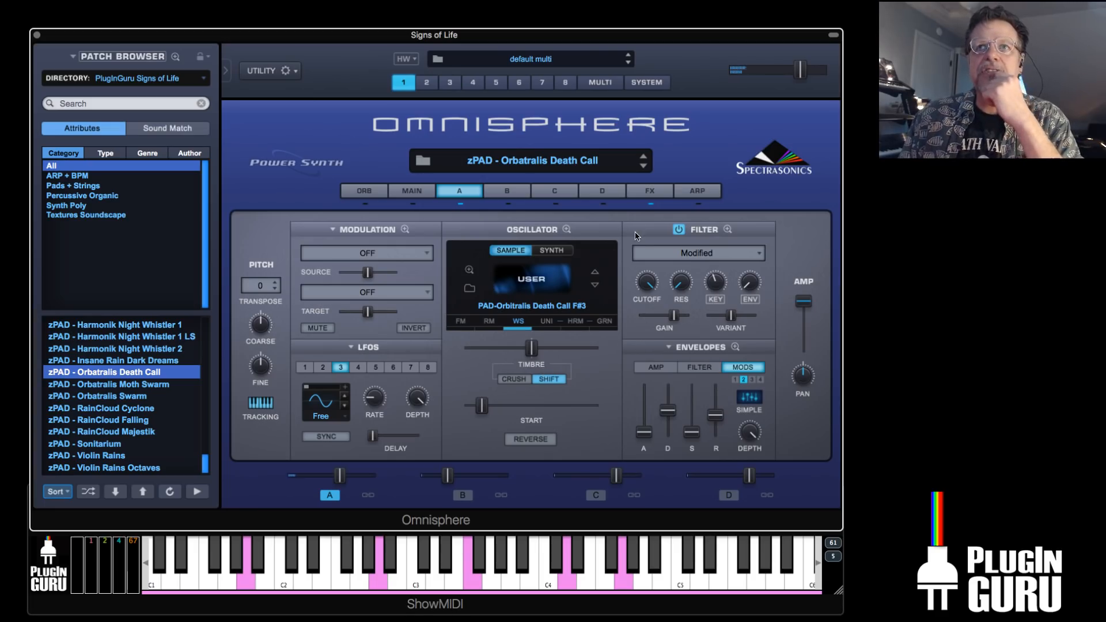
click(651, 191)
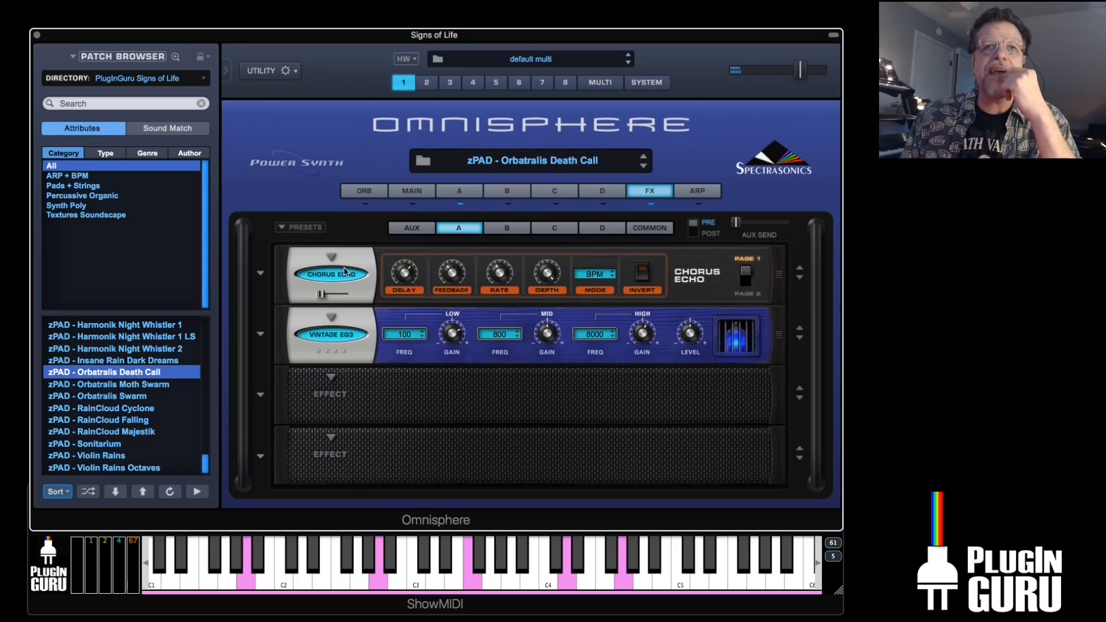
click(336, 269)
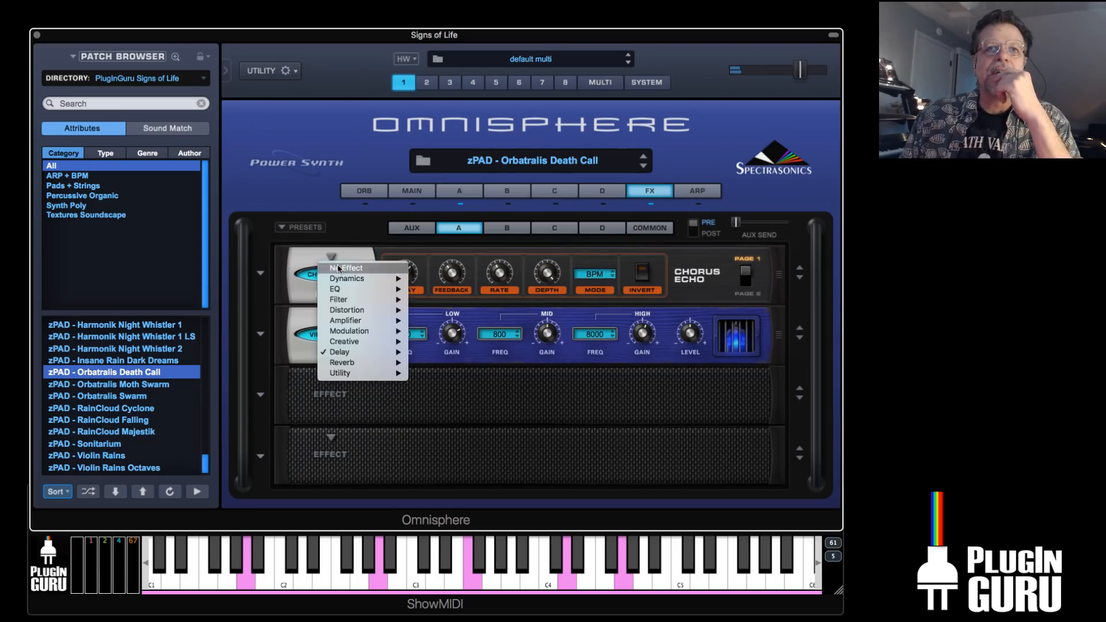
mouse_move(374, 300)
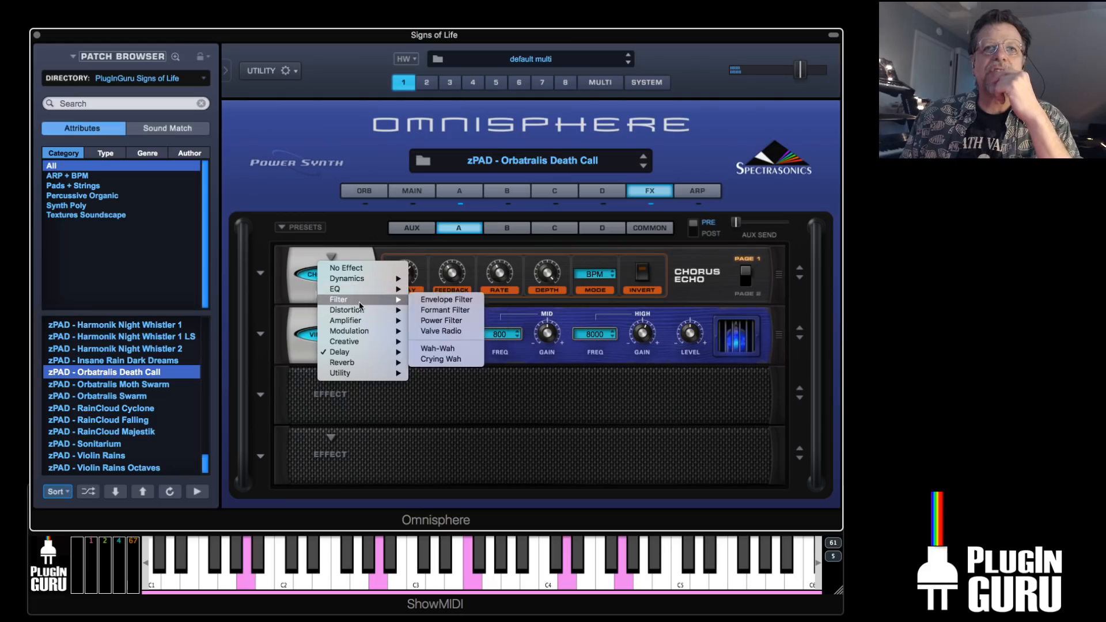
click(464, 319)
drag(453, 270, 460, 235)
drag(409, 275, 409, 345)
Modulate the Power Filter cutoff with LFO2, using a stepped waveform with sync on and a faster rate
right_click(404, 276)
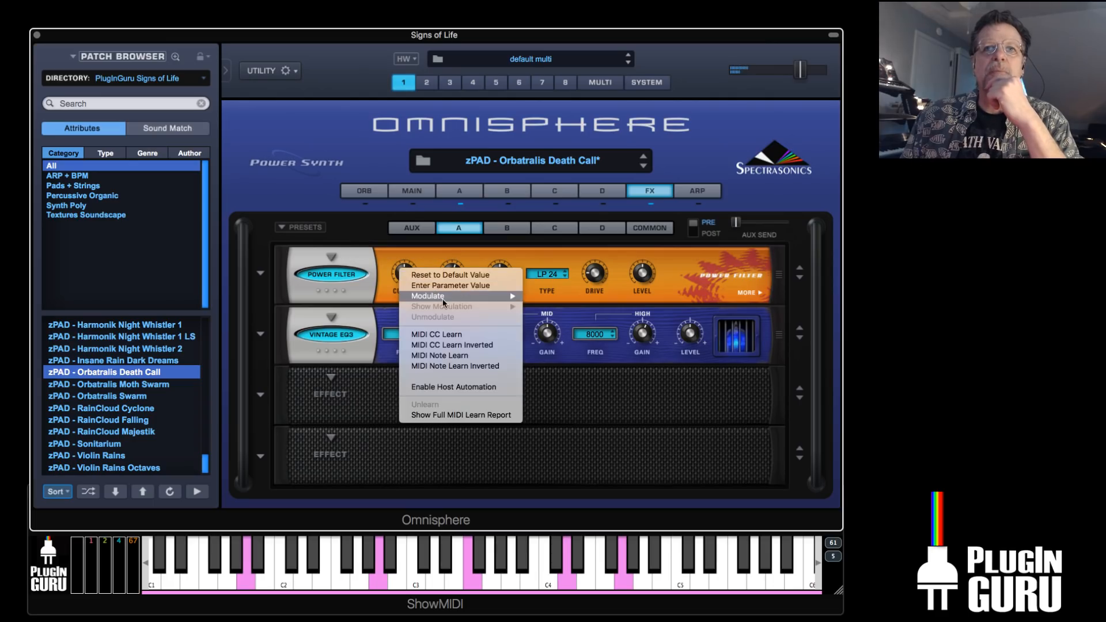
mouse_move(443, 302)
click(547, 299)
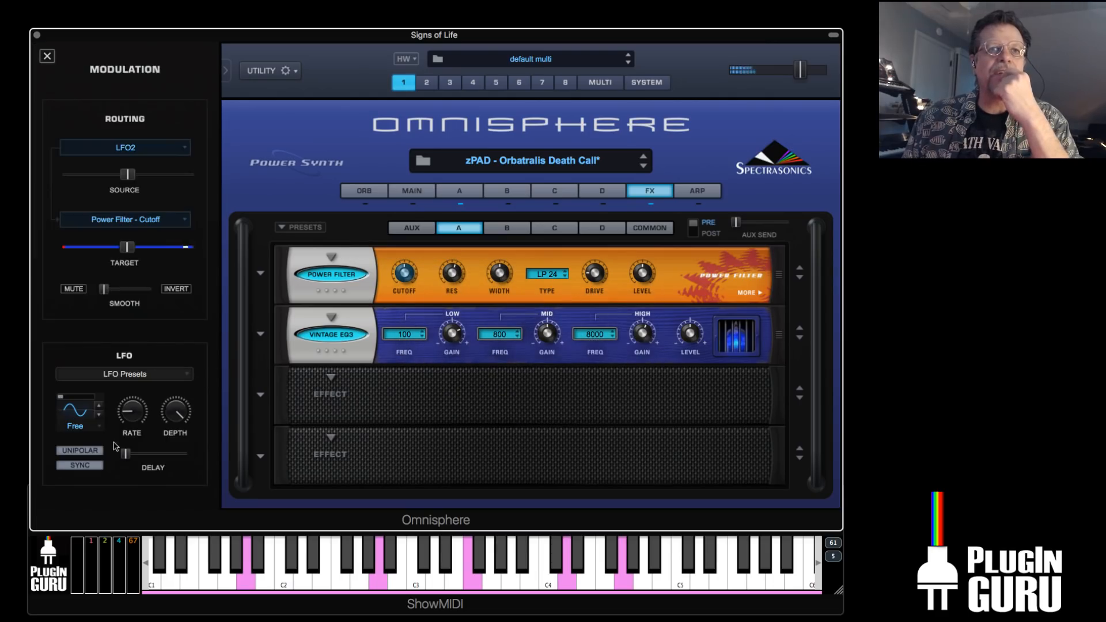
click(99, 413)
click(101, 415)
click(101, 415)
click(80, 466)
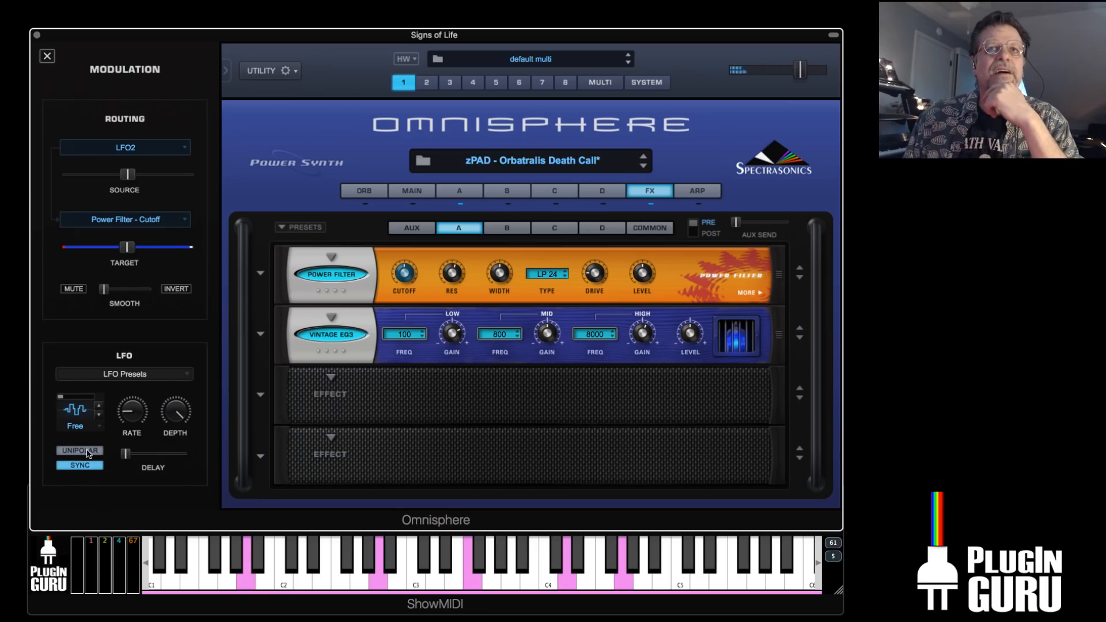
drag(132, 424, 152, 391)
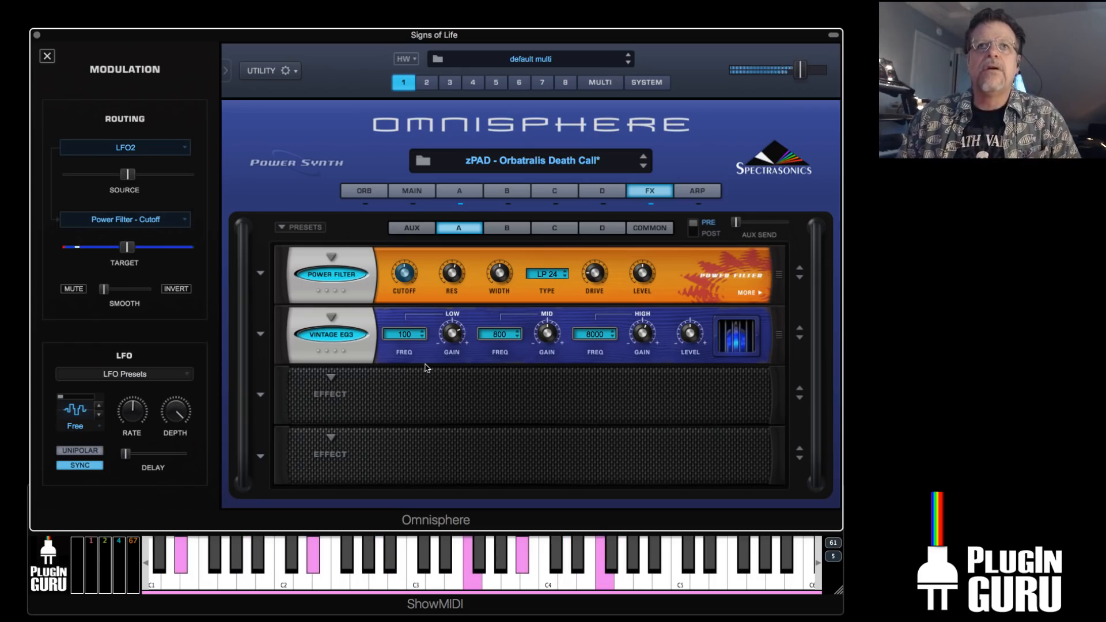
Reduce the amount of LFO2 modulation on the cutoff and adjust the Power Filter's width
drag(127, 175, 104, 178)
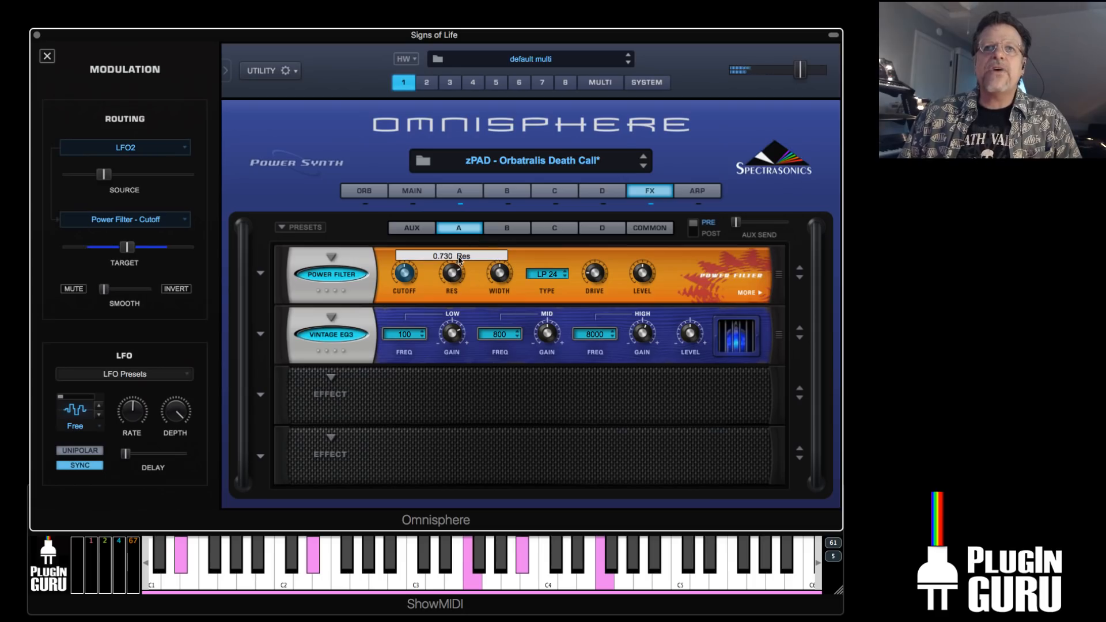
drag(501, 281, 517, 251)
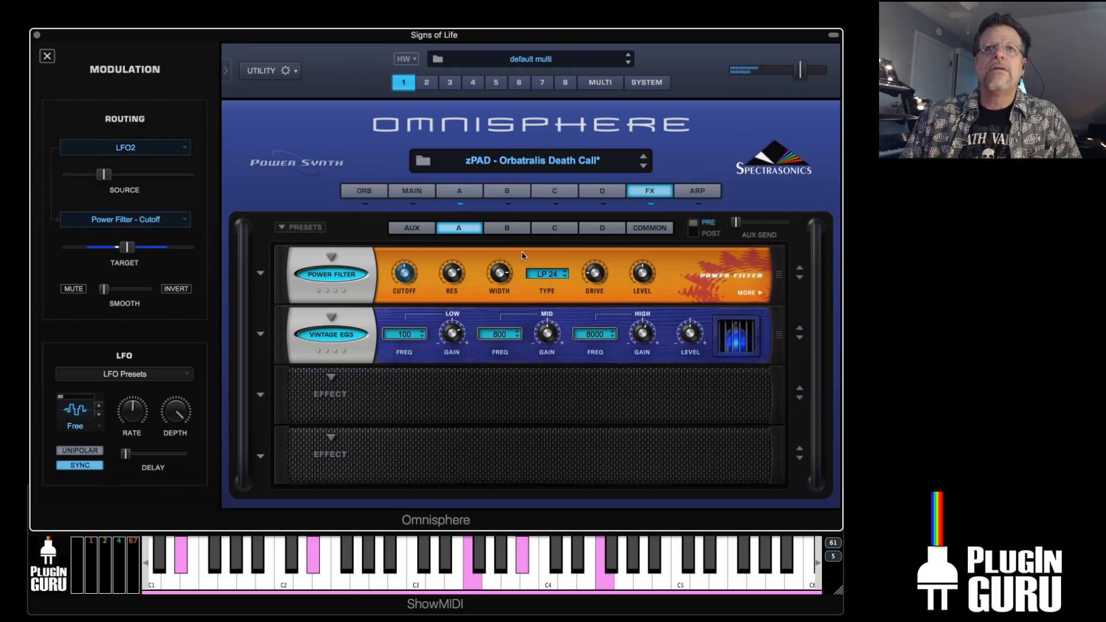
right_click(502, 276)
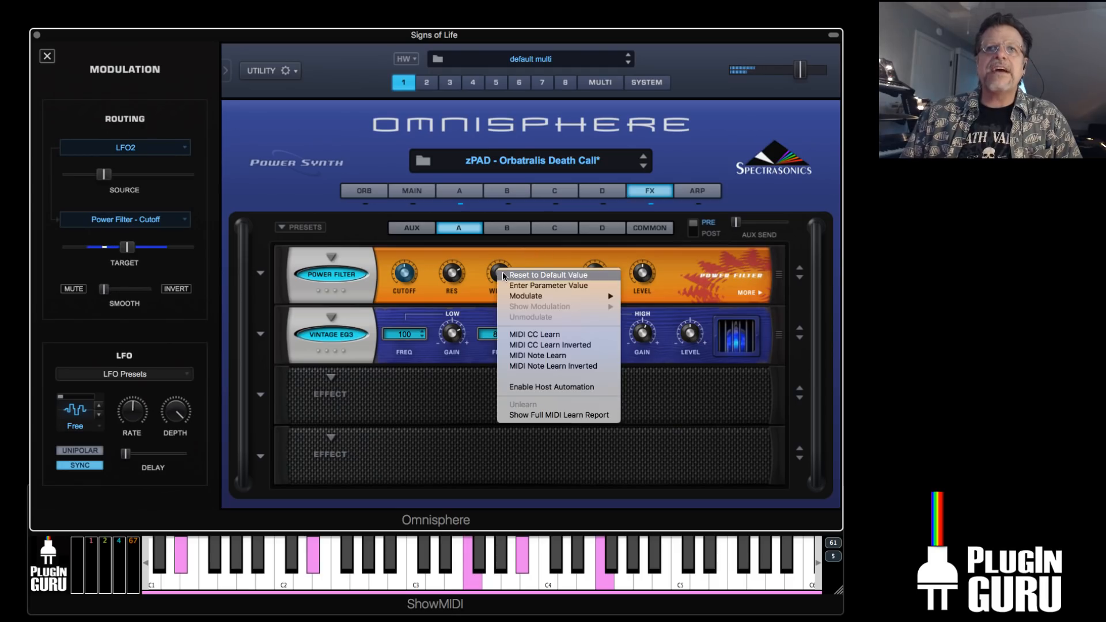
click(452, 275)
Modulate the Power Filter resonance with LFO2, inverting the modulation and strongly reducing its amount
right_click(453, 274)
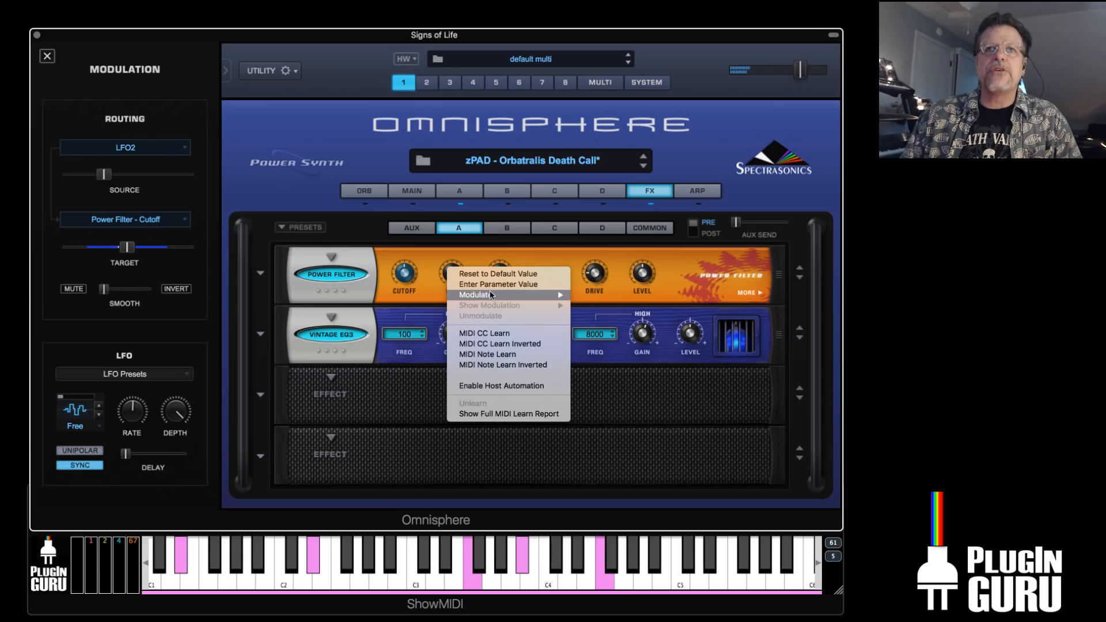
mouse_move(491, 295)
mouse_move(649, 426)
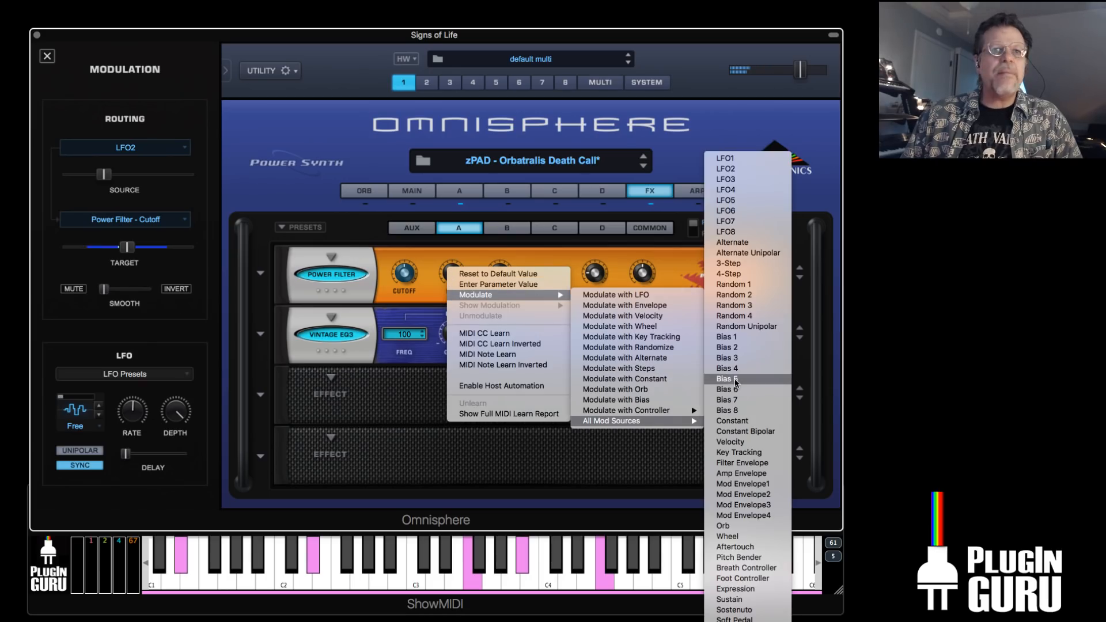
click(738, 169)
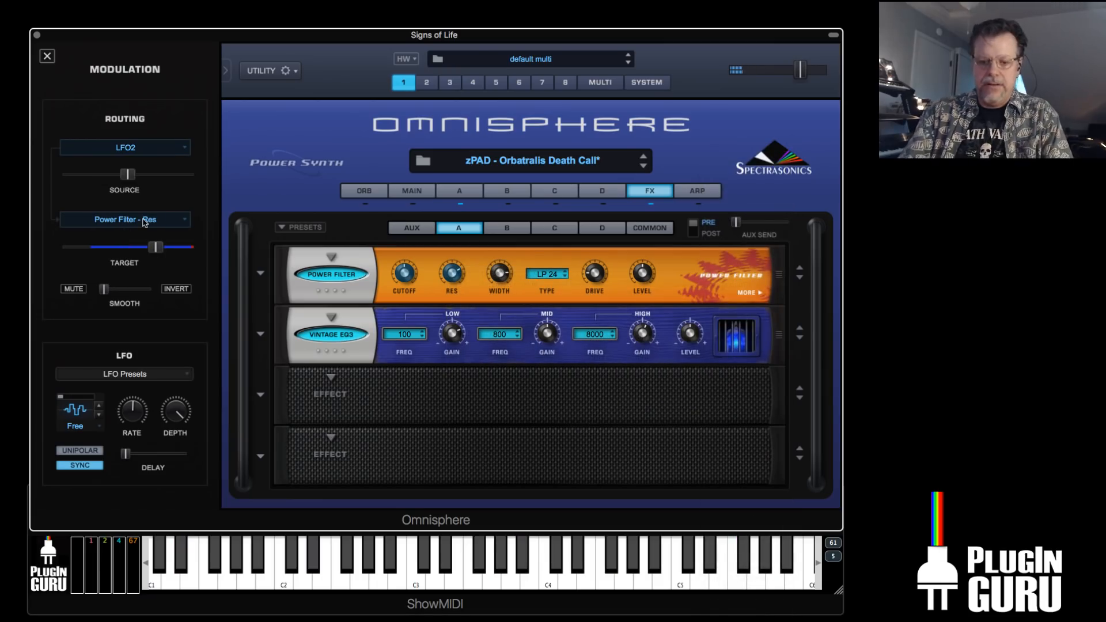
click(175, 288)
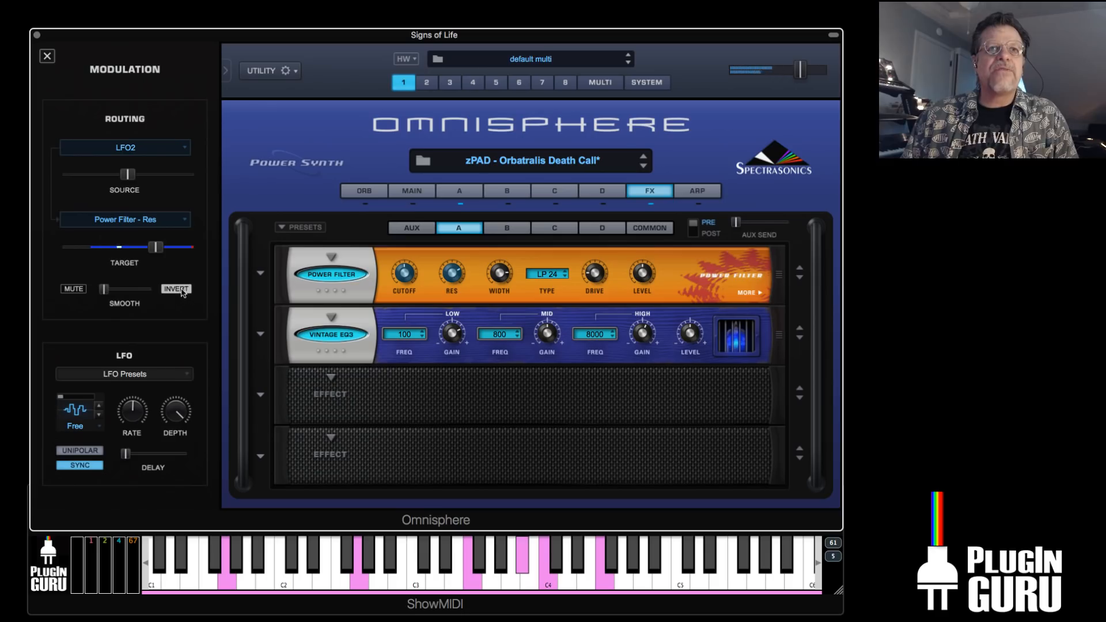
mouse_move(122, 175)
drag(122, 175, 79, 189)
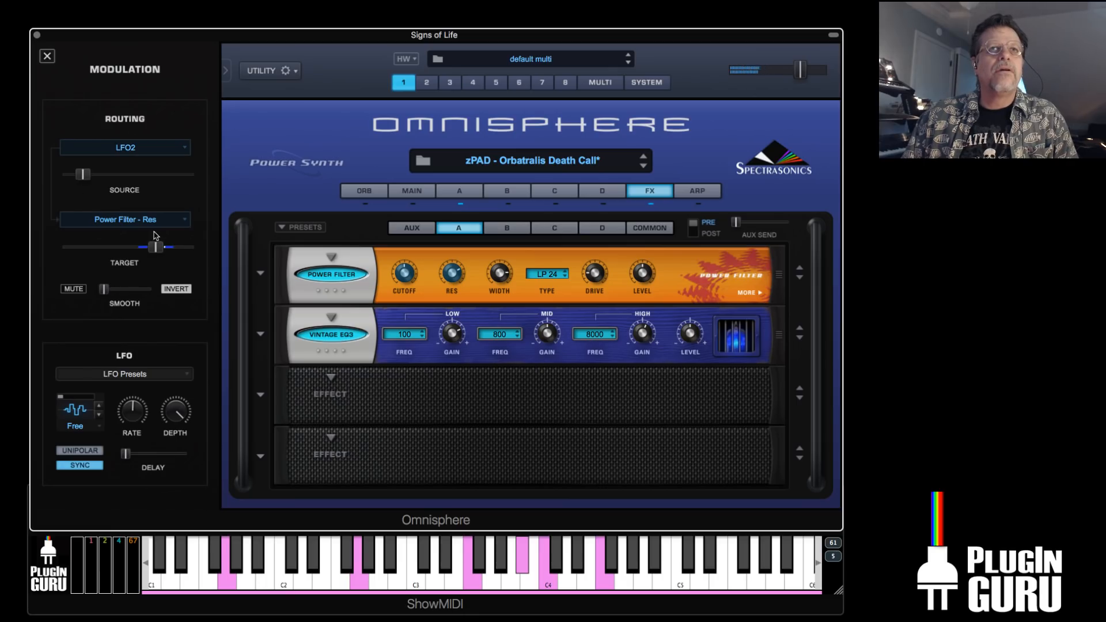
Switch on layer B and shape its amp envelope with a longer decay and a lower sustain
click(507, 192)
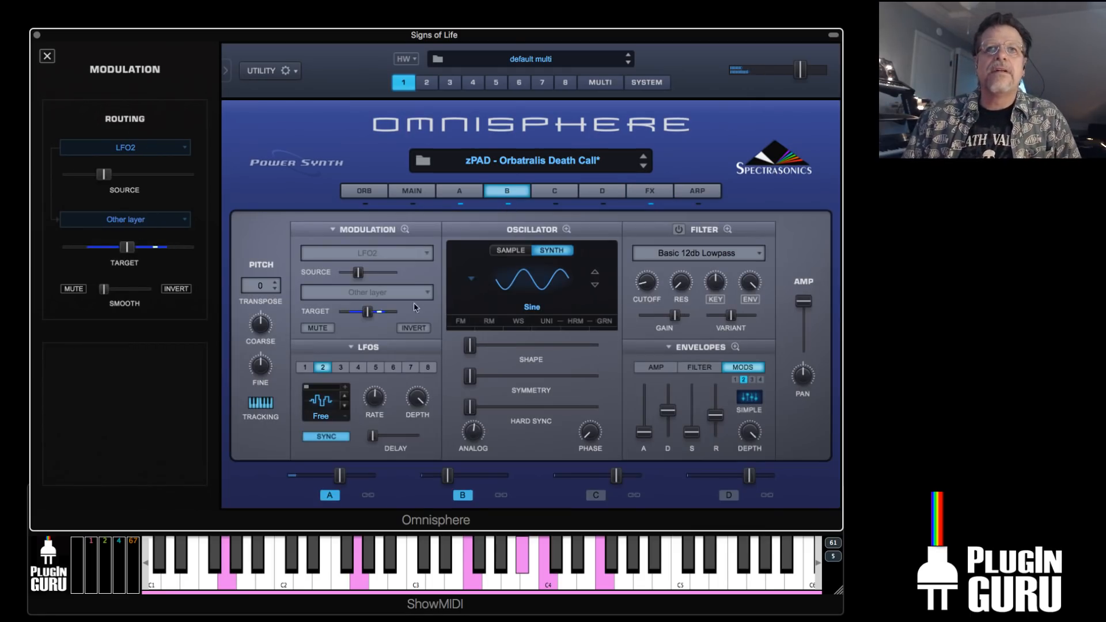
click(656, 369)
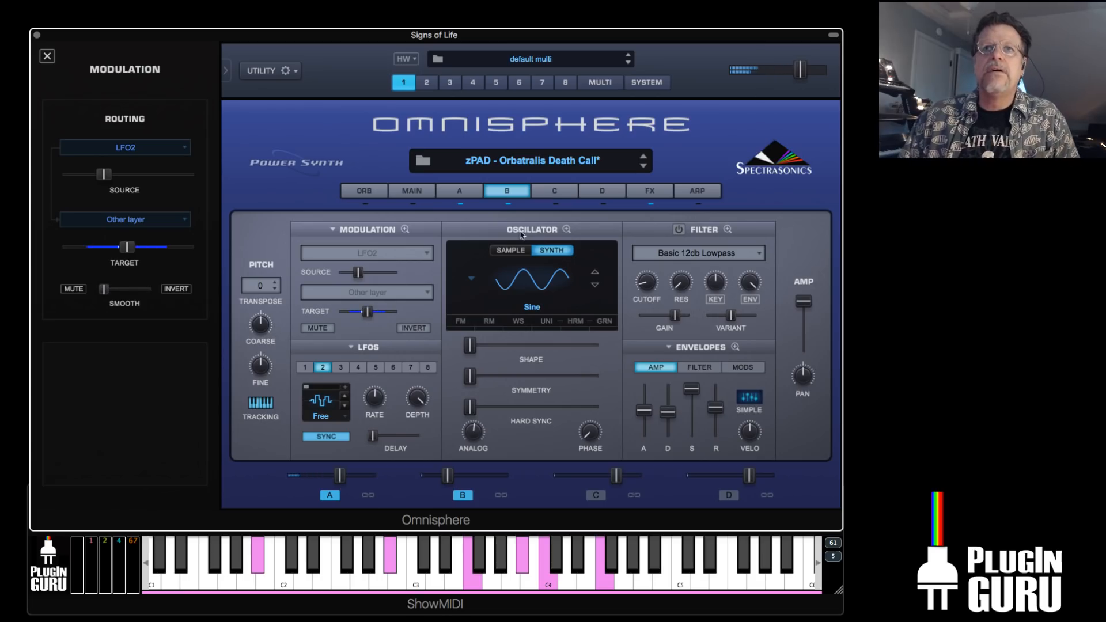
drag(693, 391, 670, 393)
mouse_move(693, 434)
drag(692, 434, 667, 393)
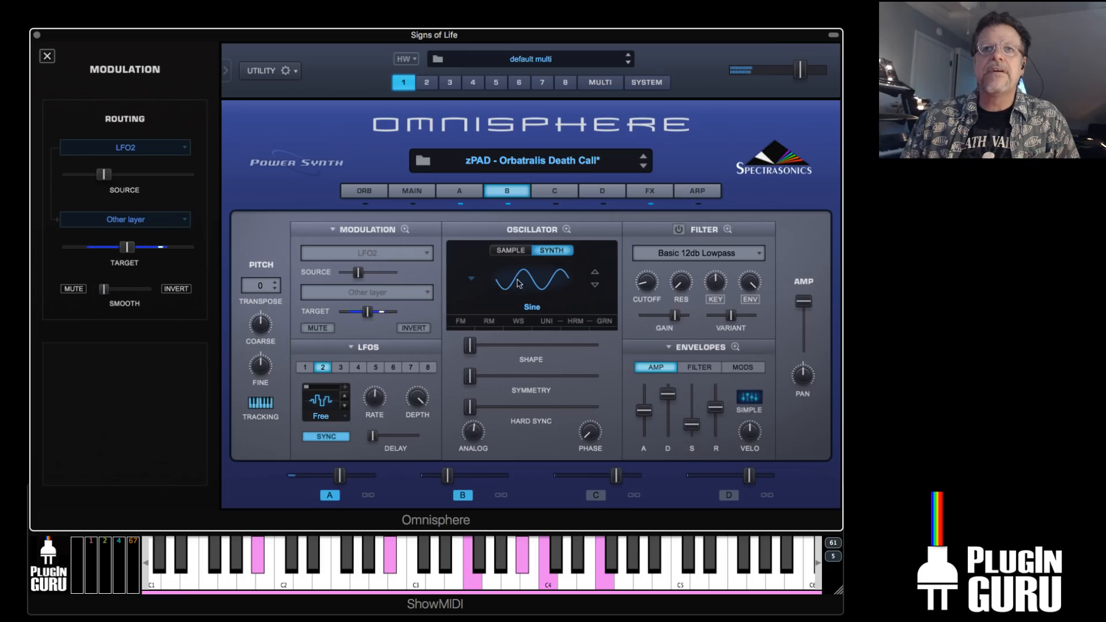
Switch layer B's oscillator to sample mode and browse all directories' soundsources by the PluginGuru Signs of Life category
click(509, 253)
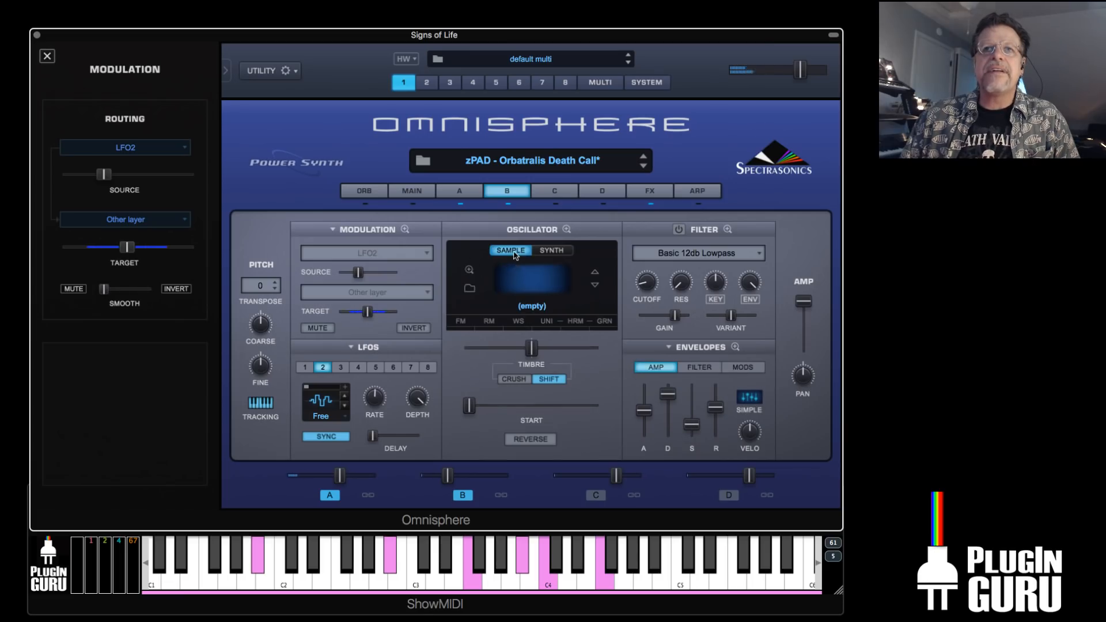
click(469, 289)
click(136, 88)
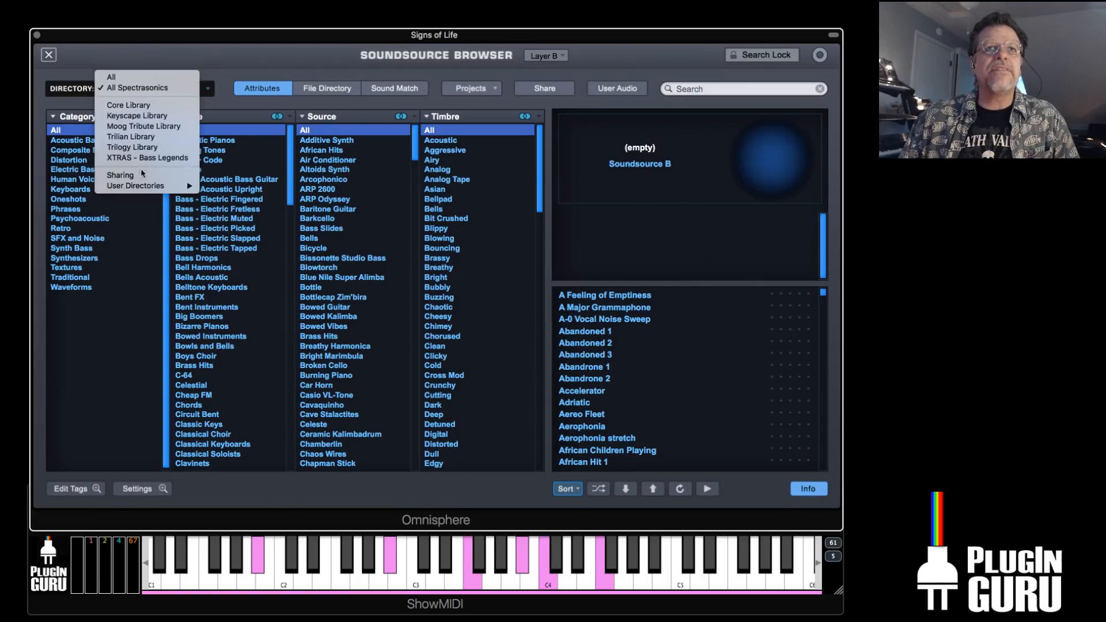
click(111, 76)
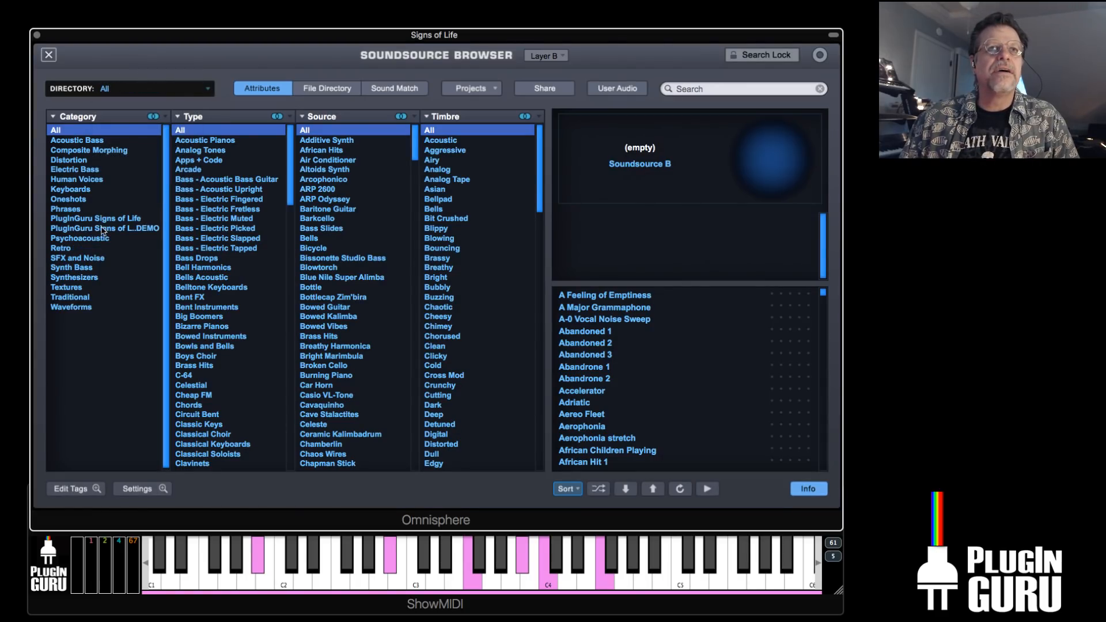
click(100, 221)
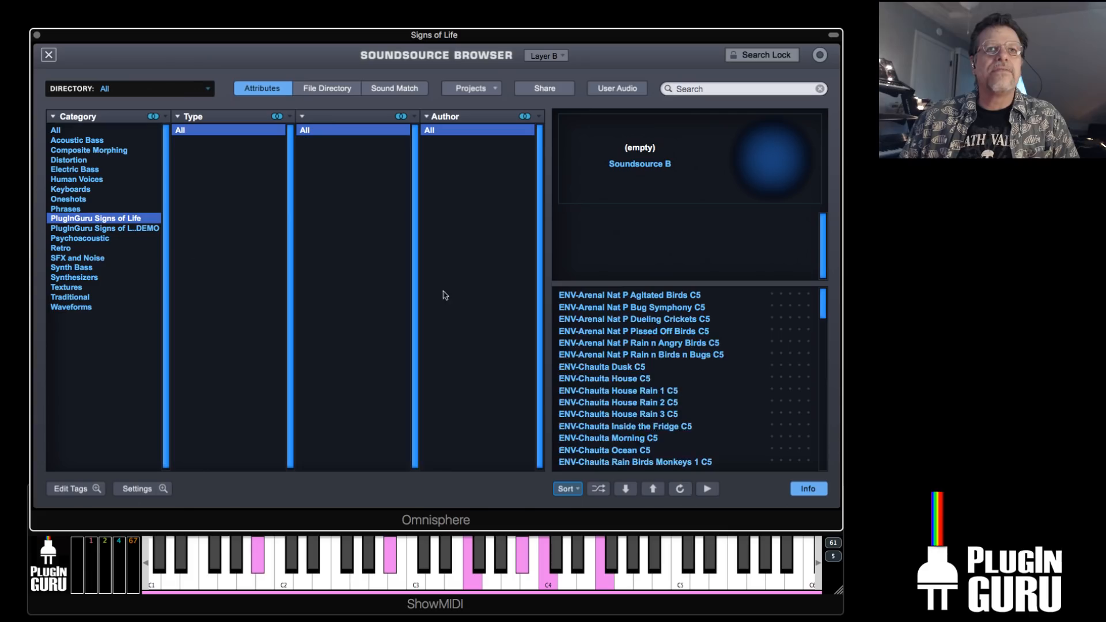
Load the PAD-Insane Rain Dark Dreams G4 soundsource into layer B to audition it
drag(823, 307, 836, 480)
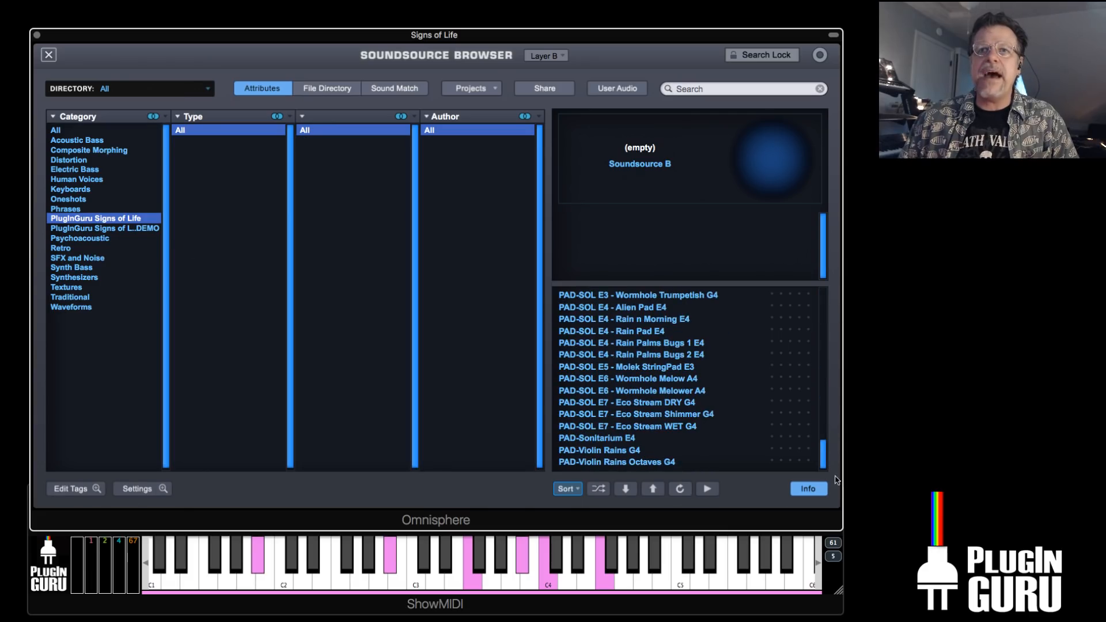
scroll(698, 391, up, 8)
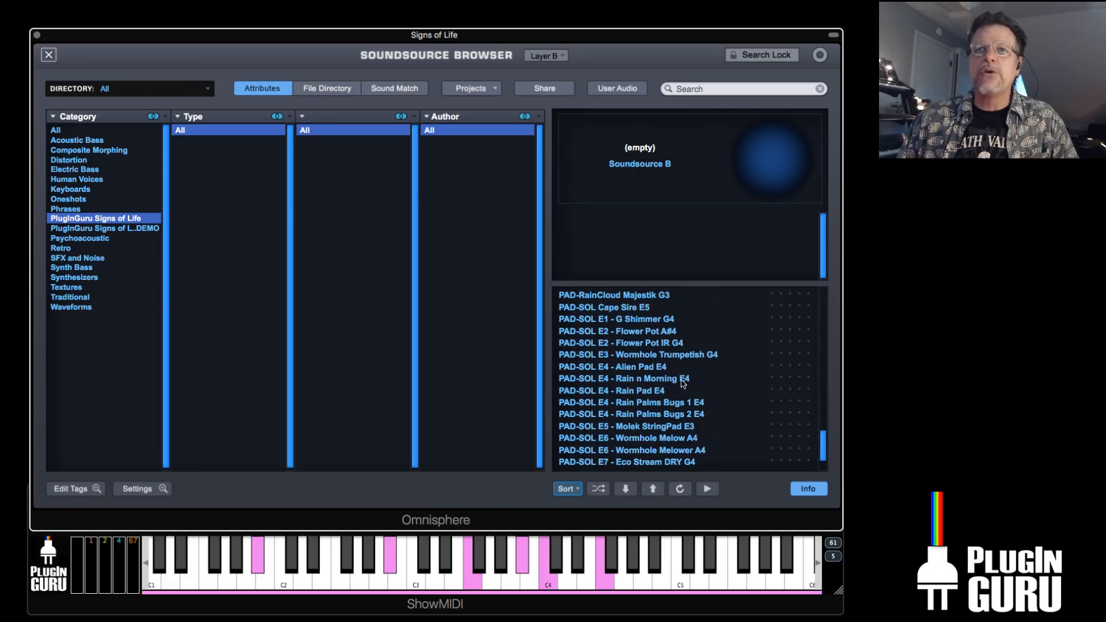
scroll(658, 369, up, 3)
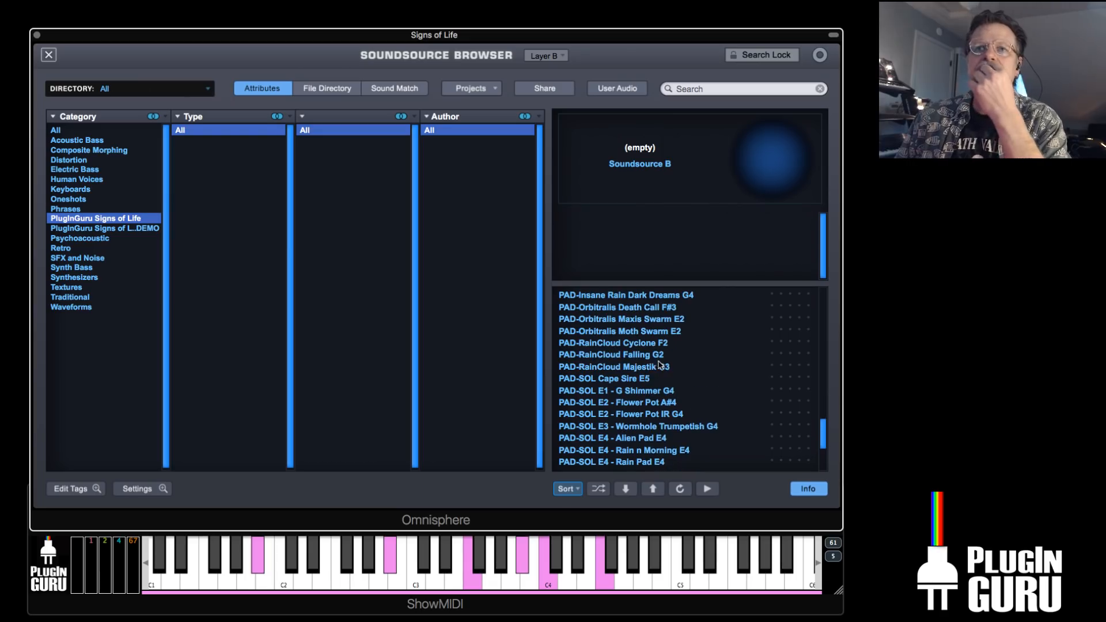
scroll(688, 369, up, 2)
scroll(687, 369, up, 1)
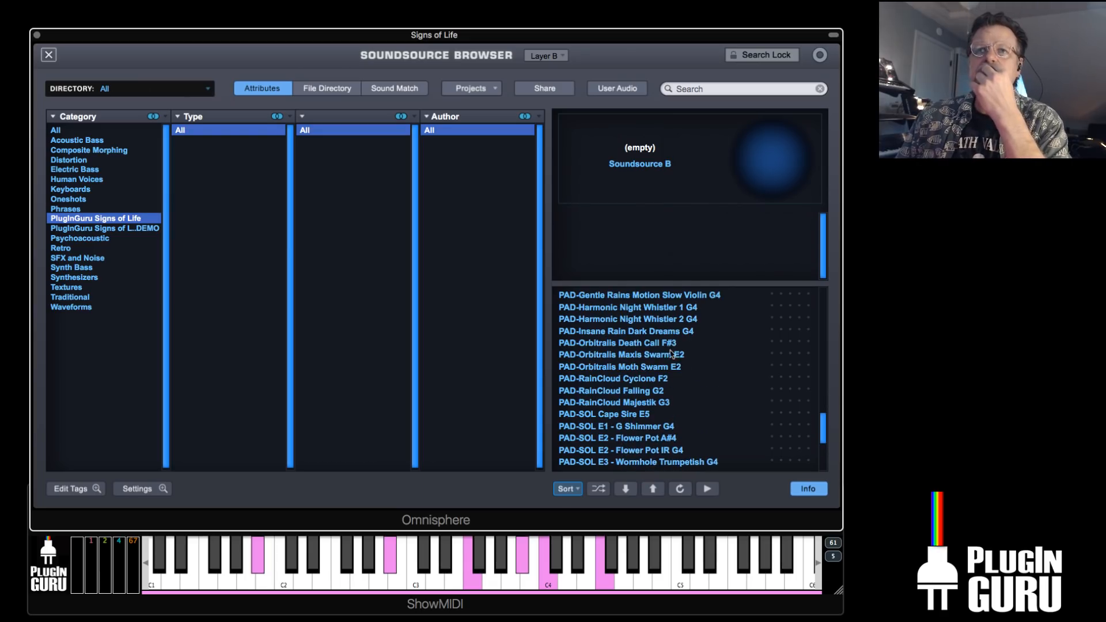
click(668, 332)
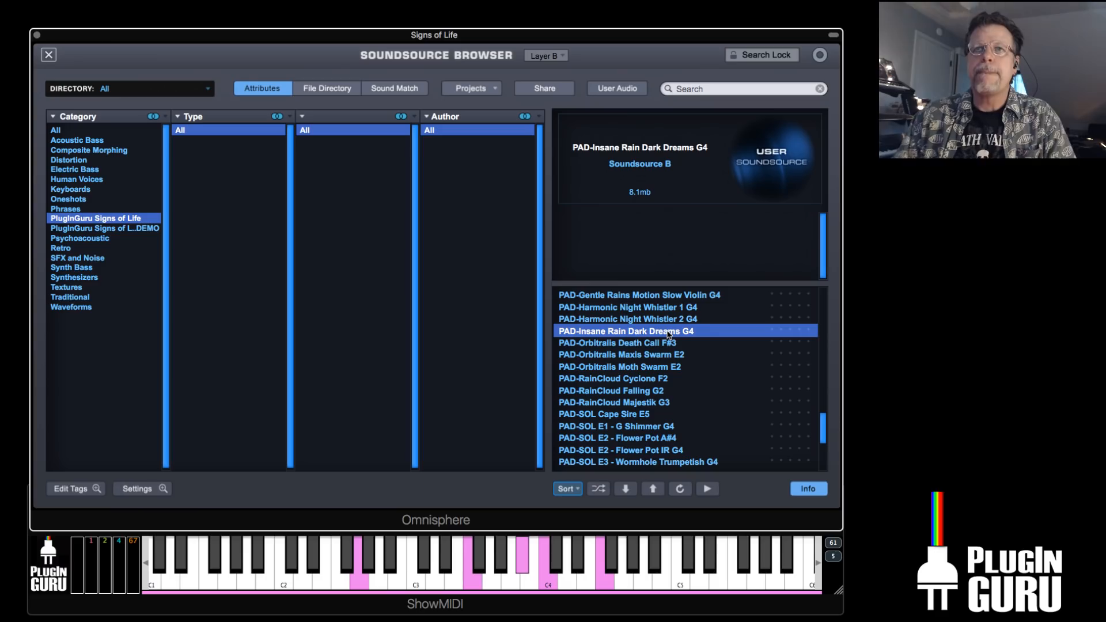
Audition PAD-Galaxy Puriss E5, PAD-Chauita Motion Rain C5 and E4, and PAD-Galaxy StoRm C4 as layer B's soundsource
scroll(656, 354, up, 5)
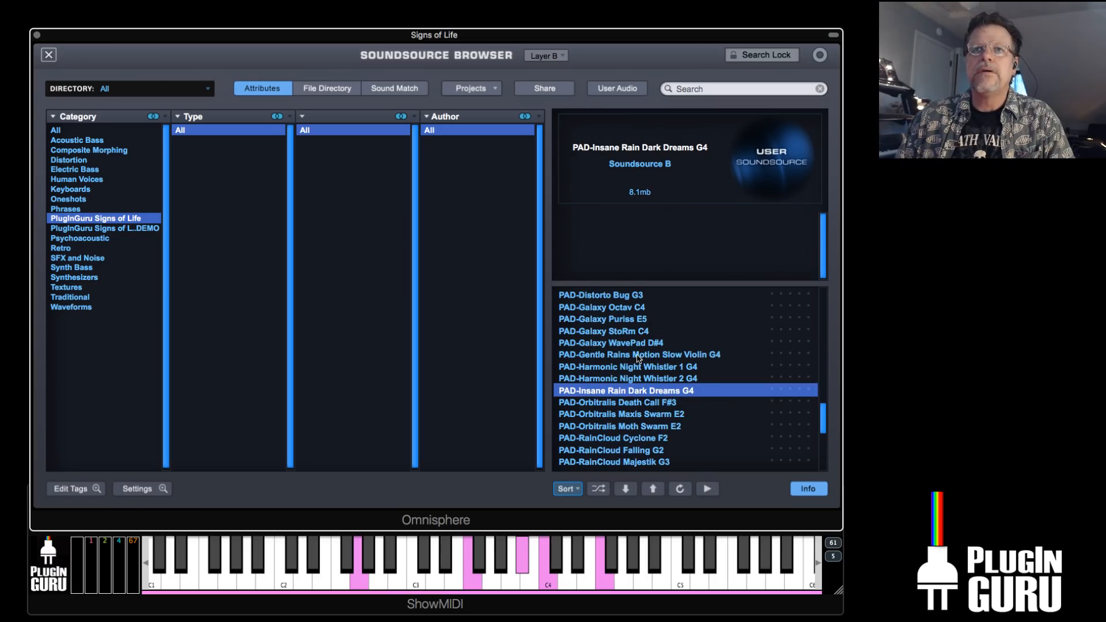
scroll(637, 358, up, 2)
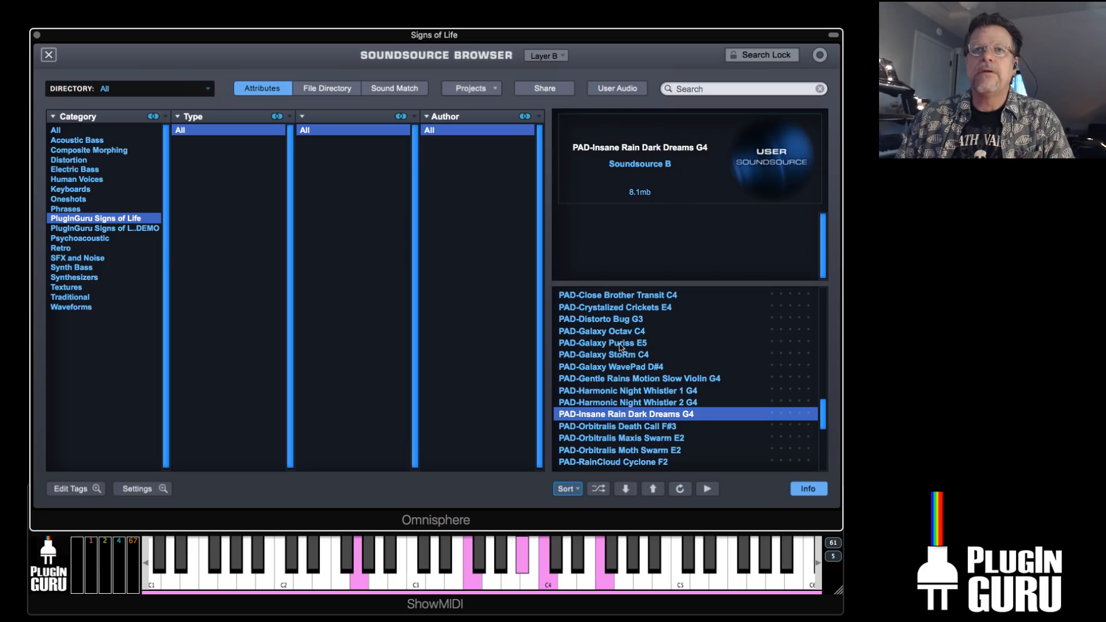
click(620, 343)
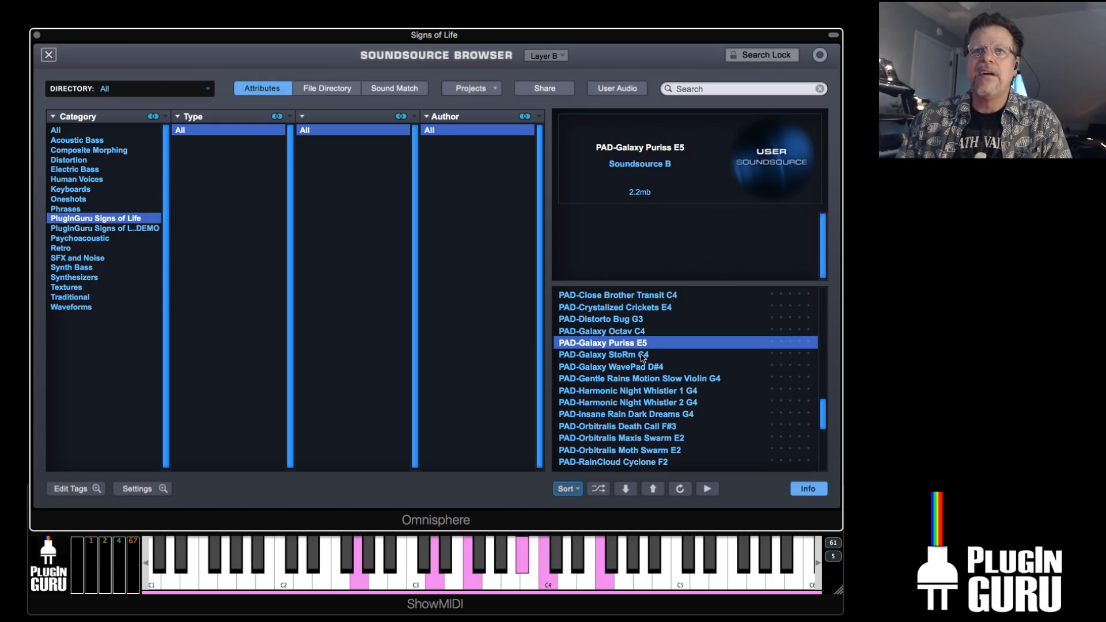
scroll(625, 374, up, 3)
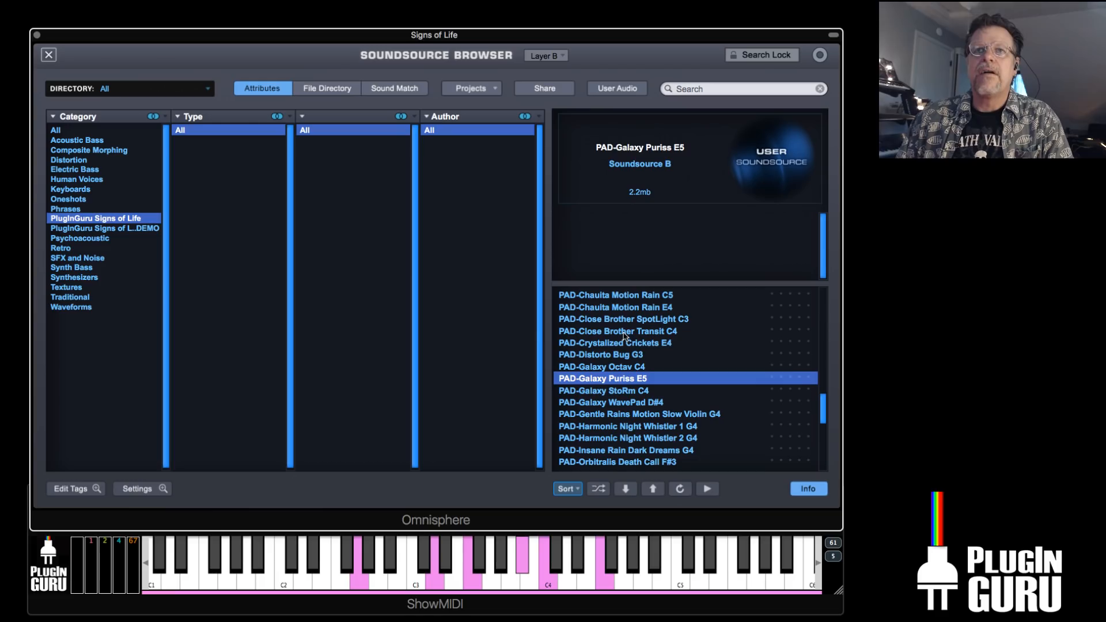
scroll(623, 332, up, 2)
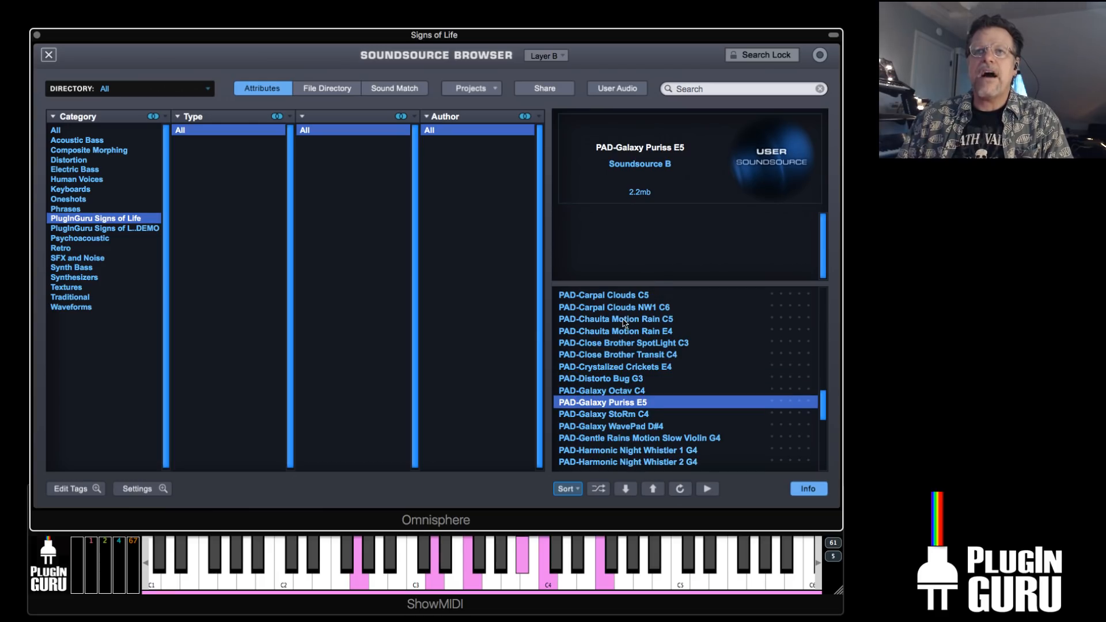
click(623, 319)
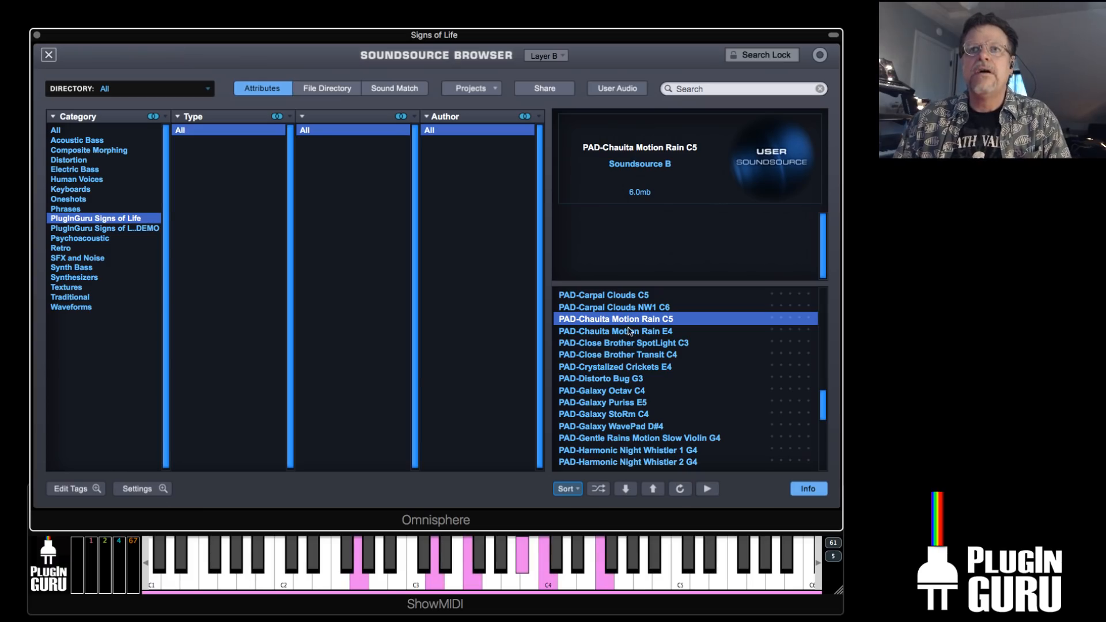
click(626, 333)
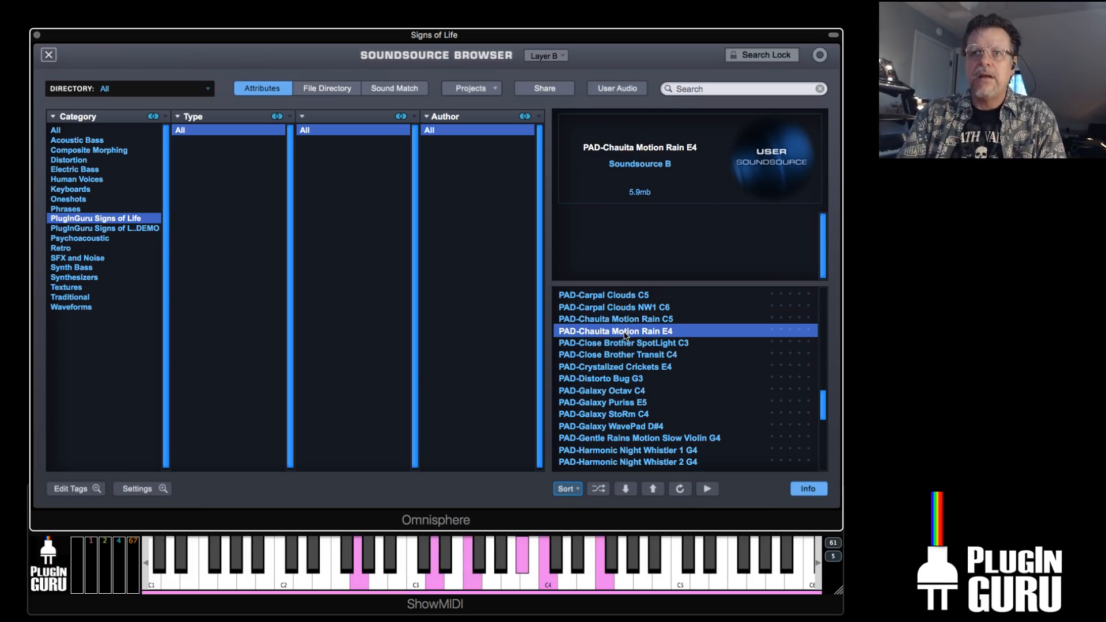
click(617, 414)
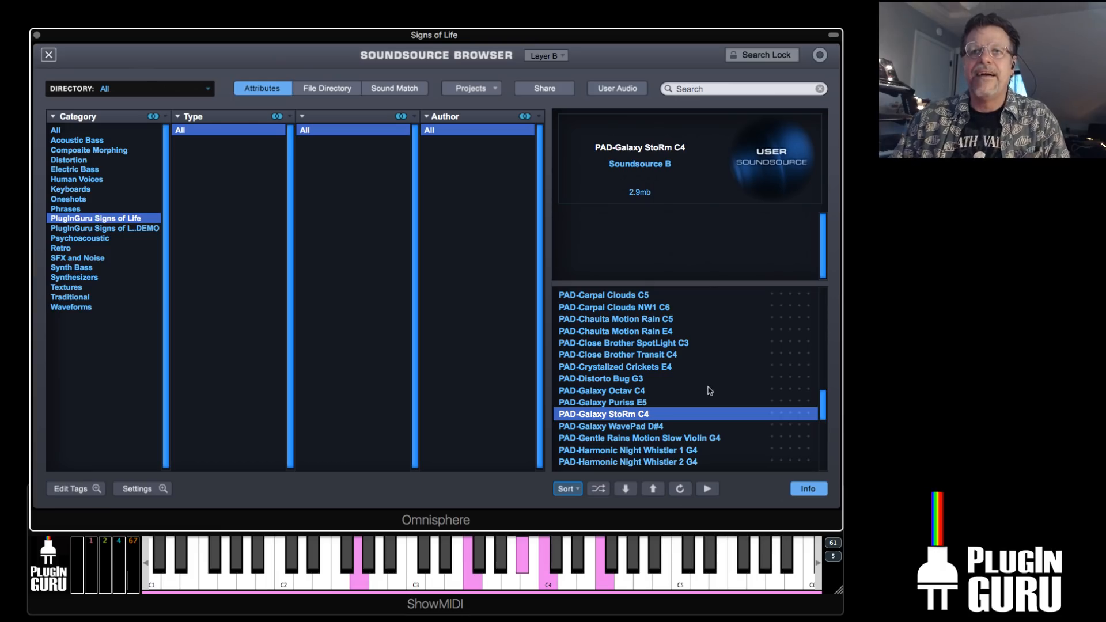
Load the PAD-RainCloud Falling G2 soundsource into layer B and close the soundsource browser
scroll(657, 429, down, 4)
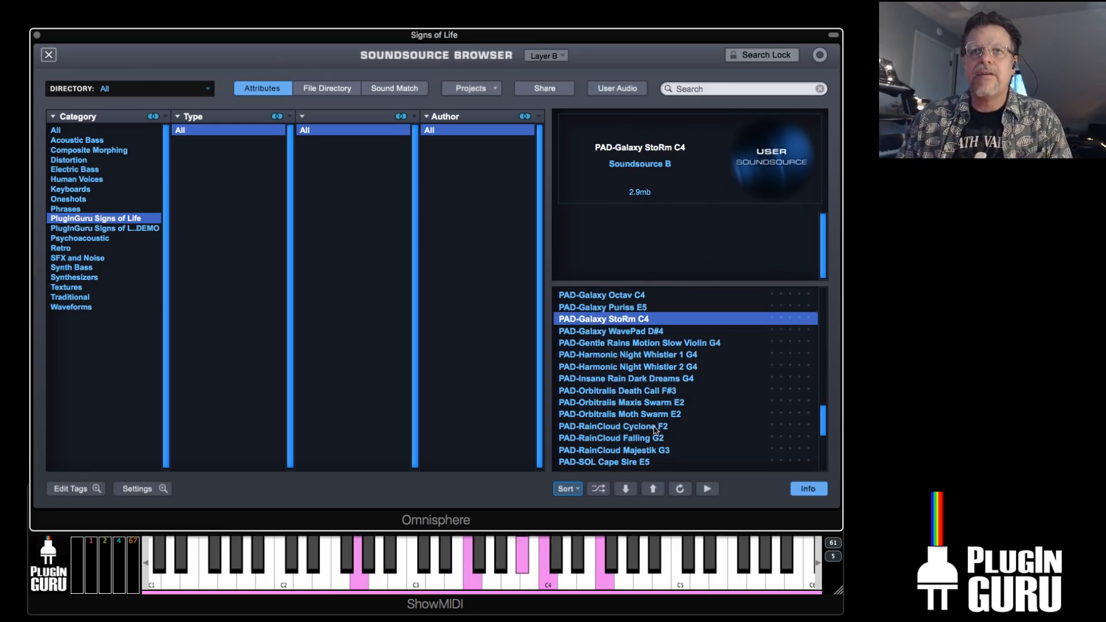
click(617, 440)
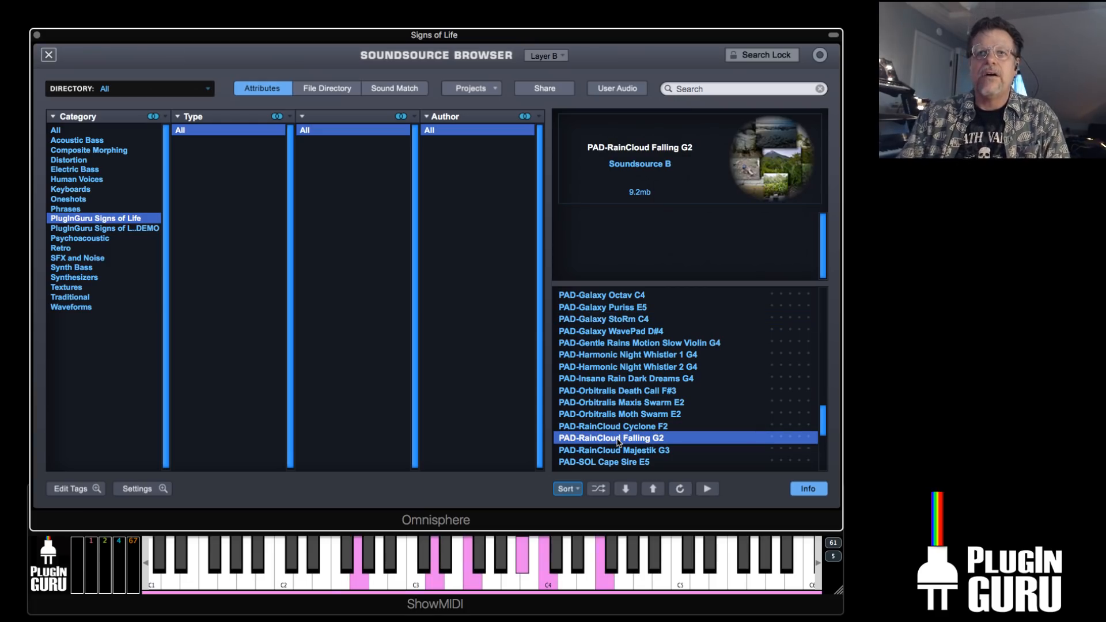
click(49, 55)
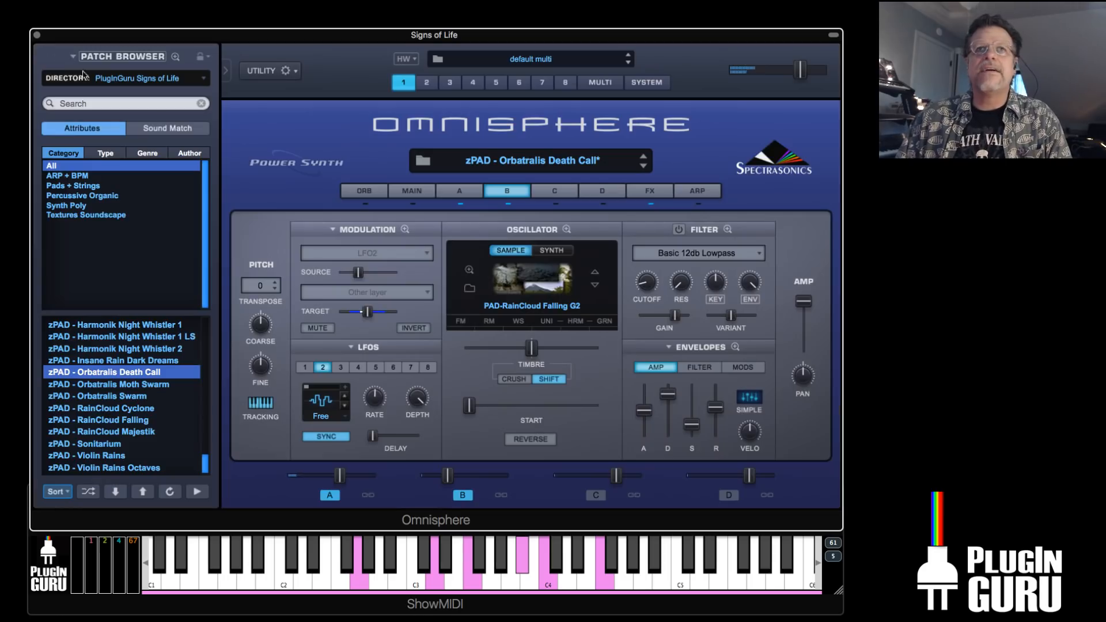
Remove the modulation from the Vintage Comp's gain in the common effects rack
click(651, 195)
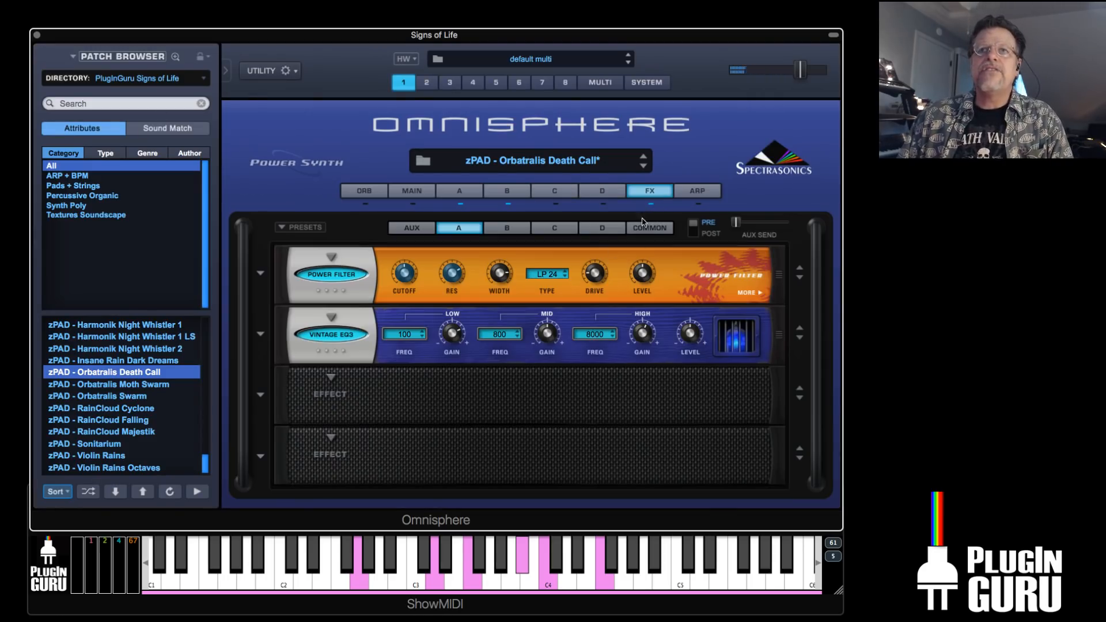
click(645, 226)
mouse_move(404, 339)
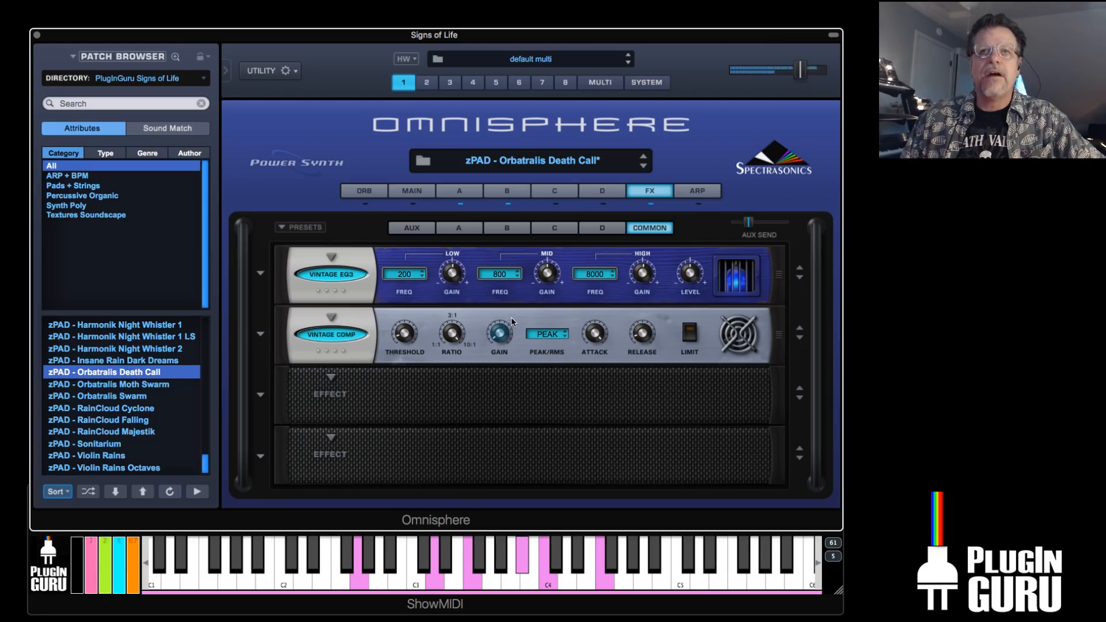
right_click(499, 329)
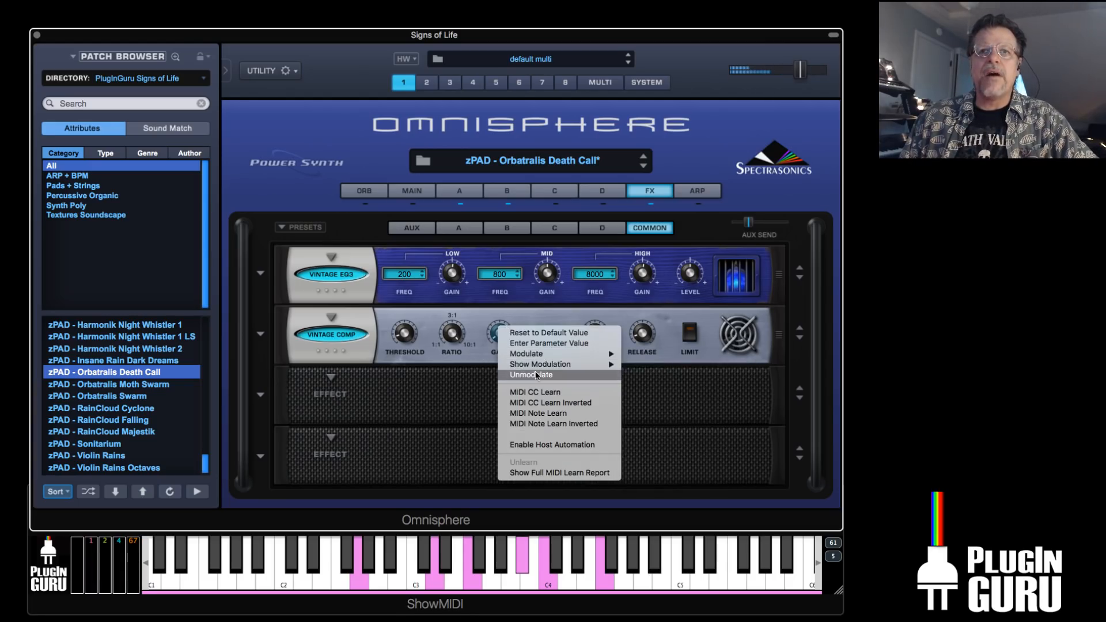
click(535, 375)
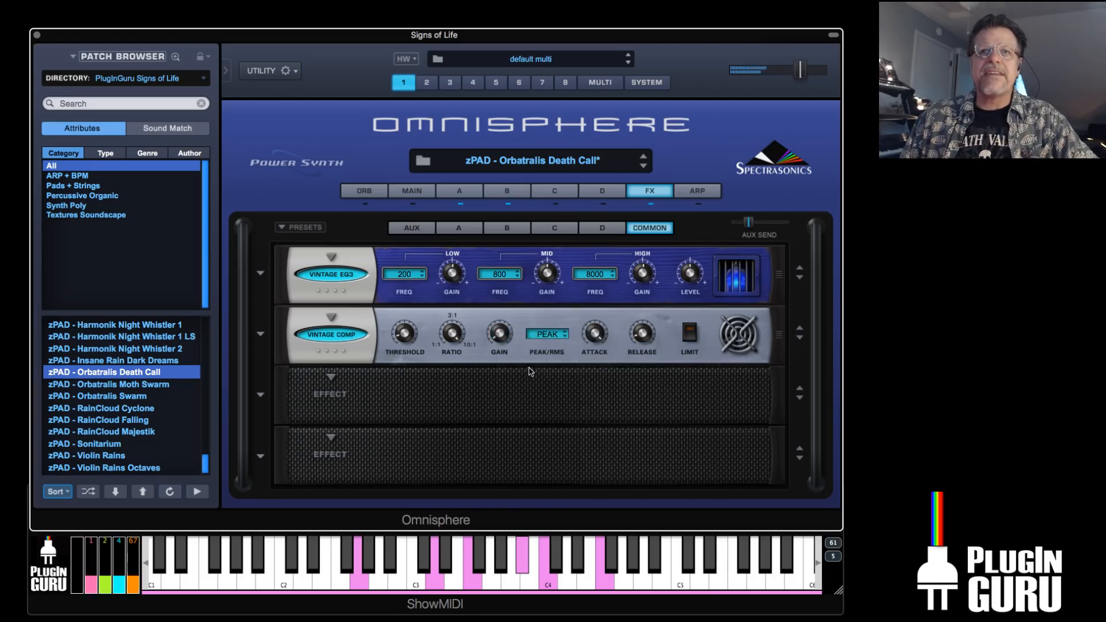
Switch on layer C and set its oscillator to sample mode
click(557, 197)
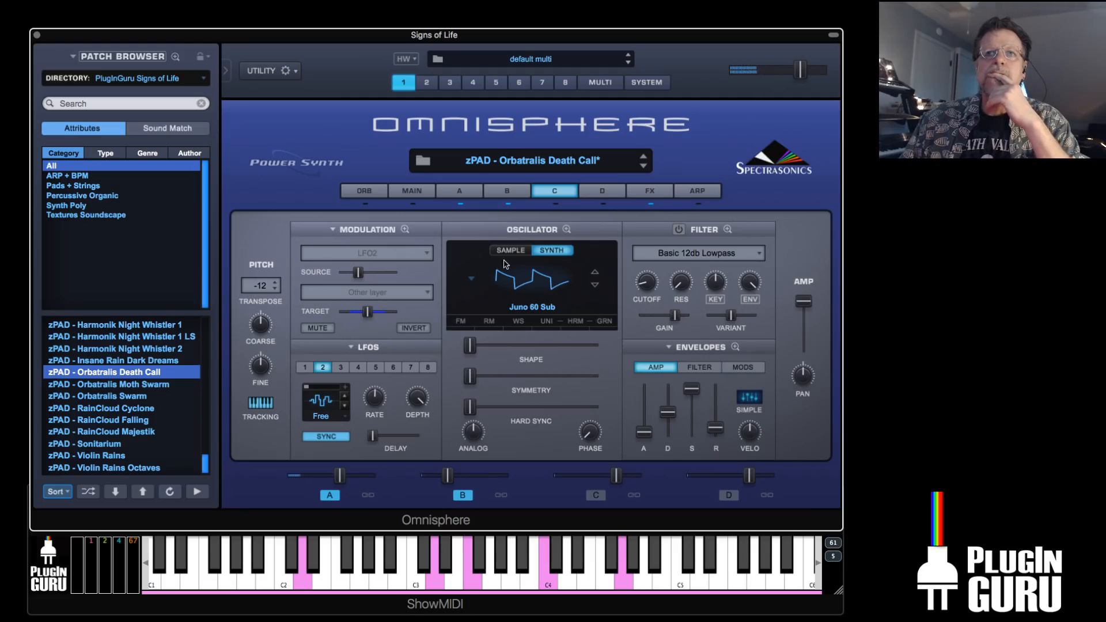
click(556, 203)
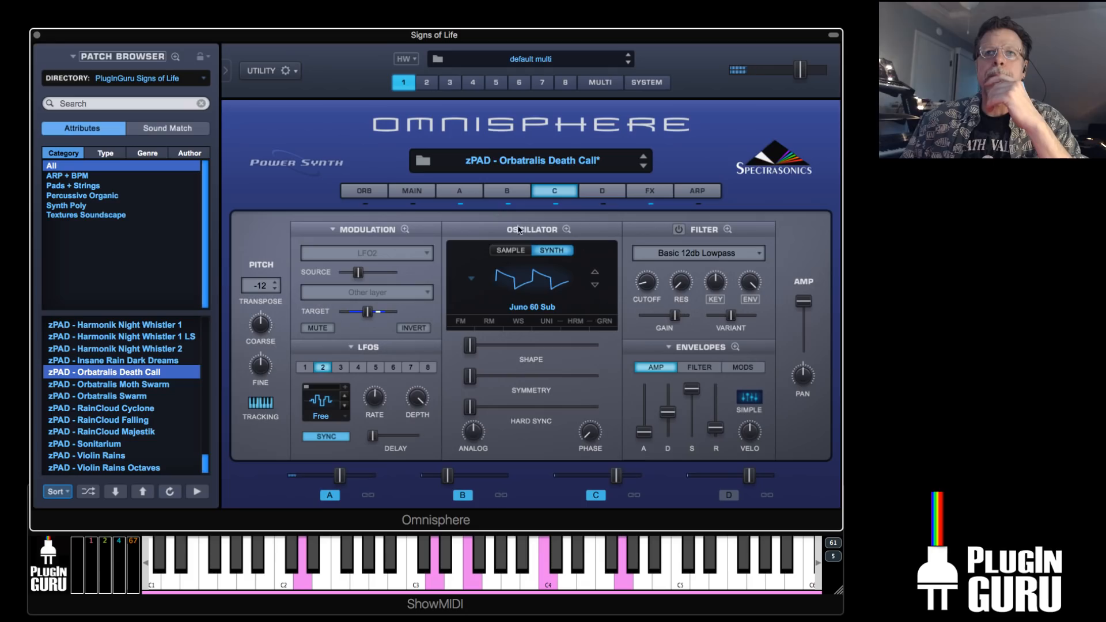
click(510, 250)
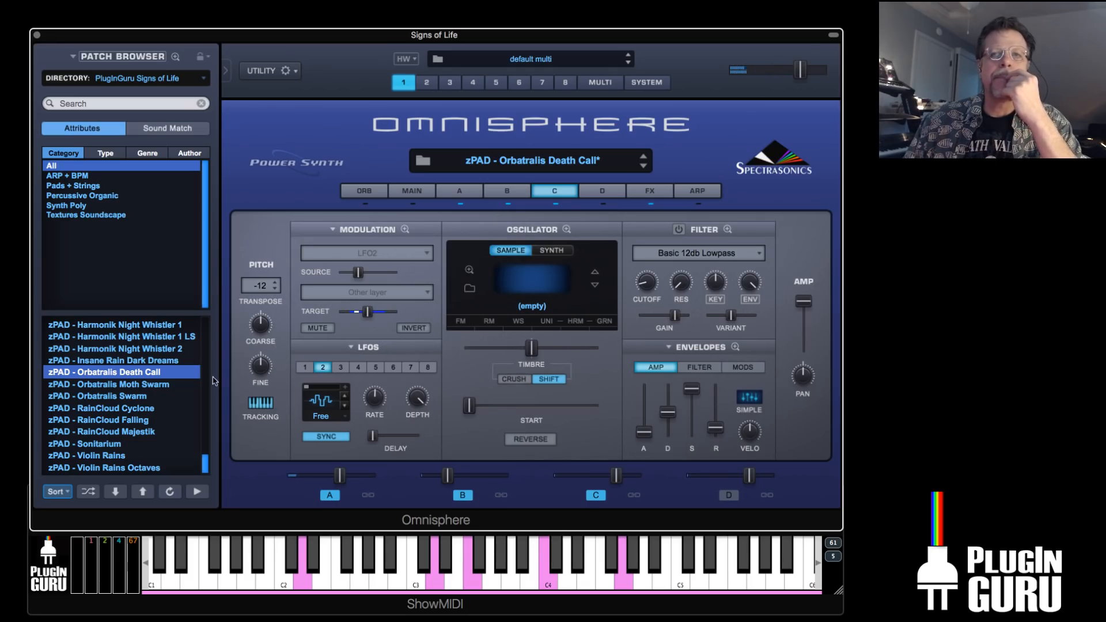
Search layer C's soundsources for "phrase" and limit the directory to the Core Library
click(469, 288)
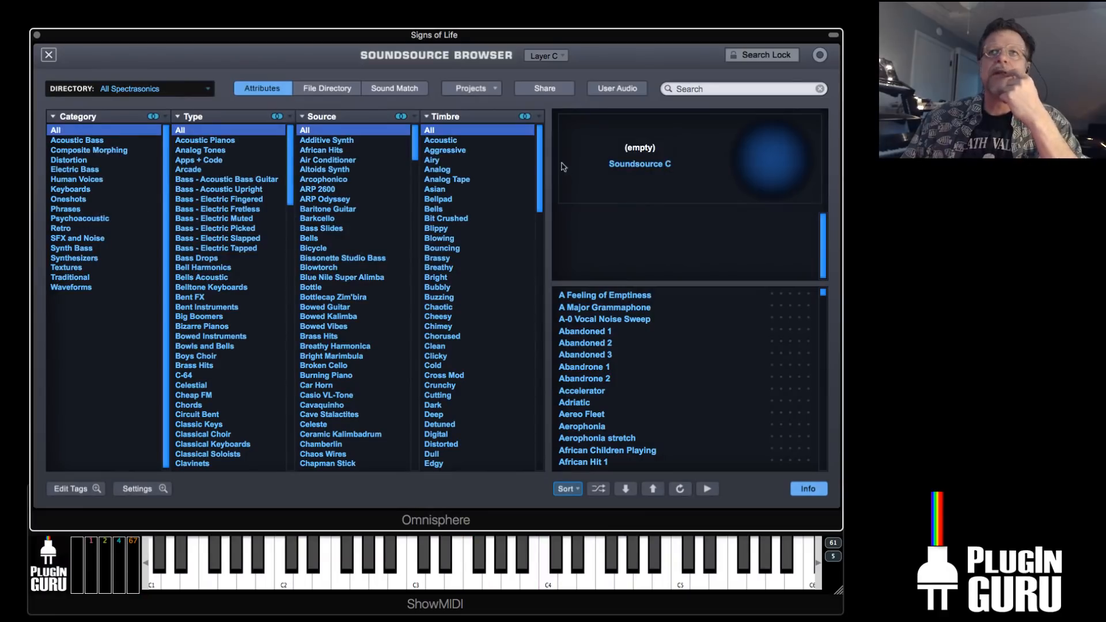
click(716, 88)
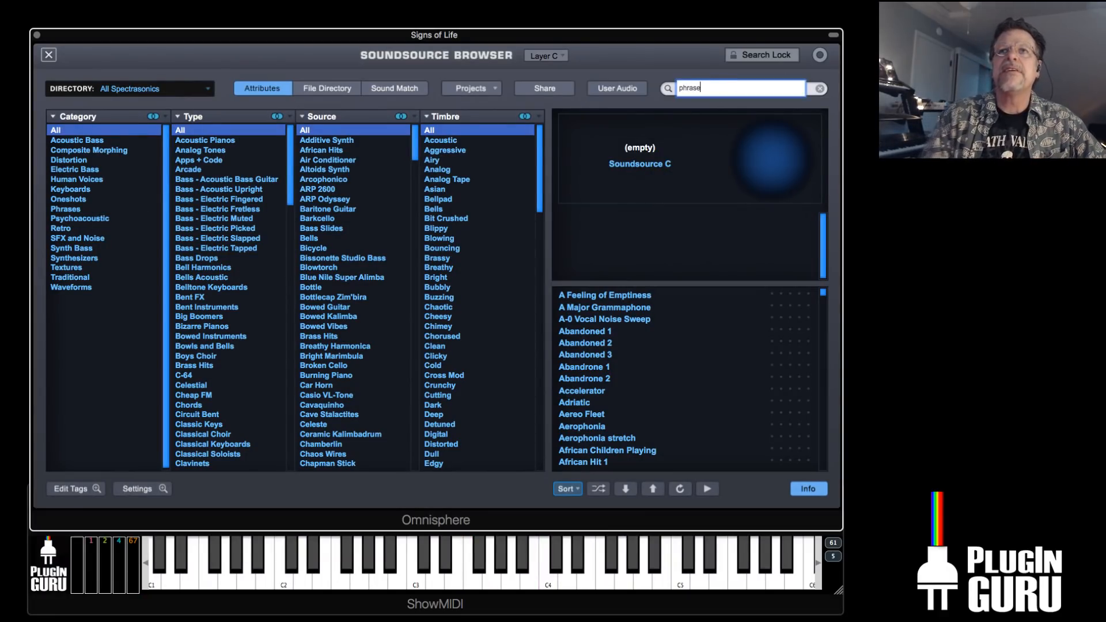
key(Return)
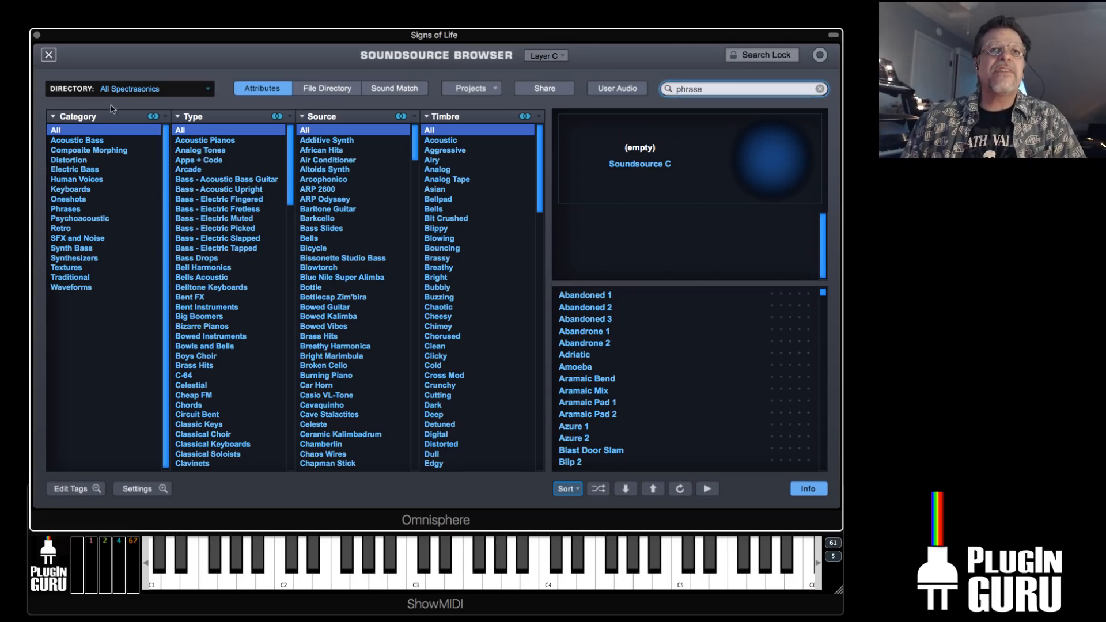
click(121, 88)
click(122, 101)
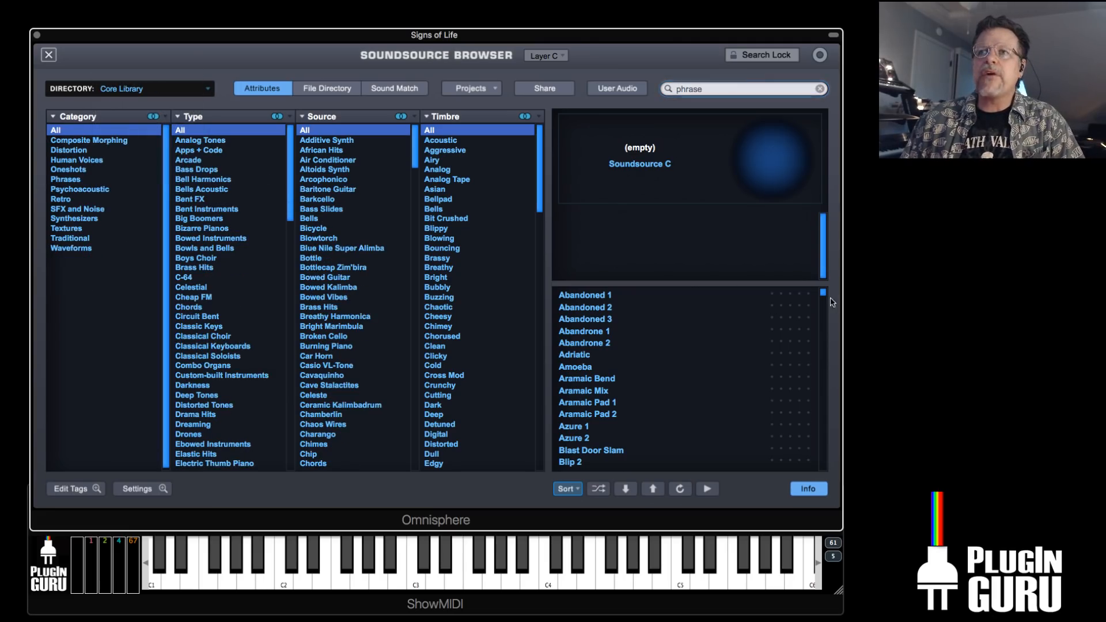
Load the PHR - Dance Riff soundsource into layer C and look through the phrases listed after it
drag(824, 293, 807, 358)
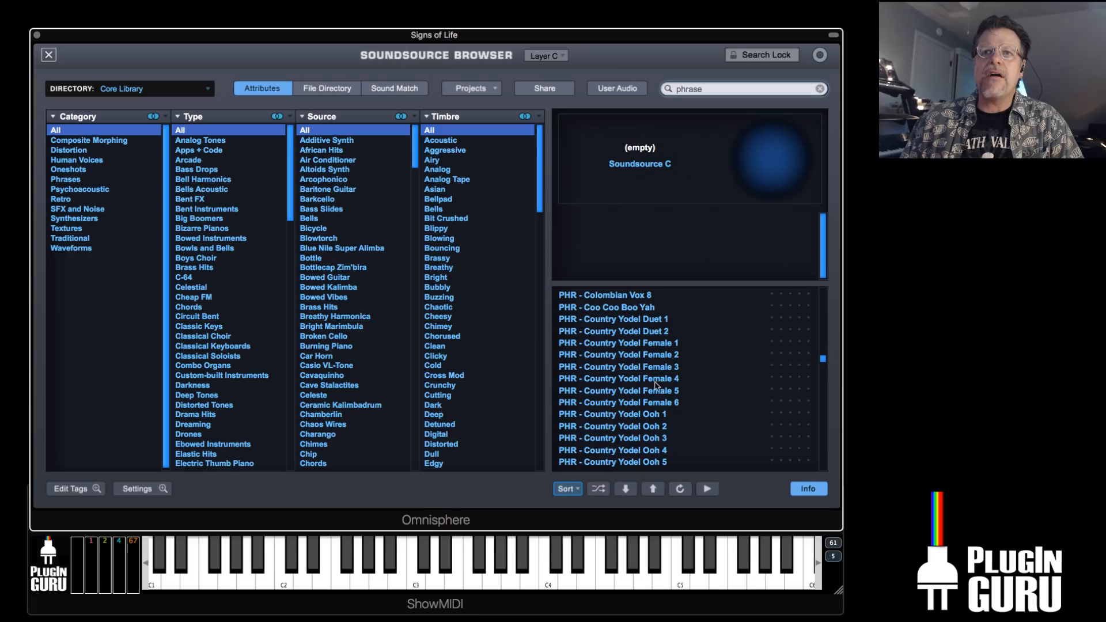
scroll(665, 429, down, 2)
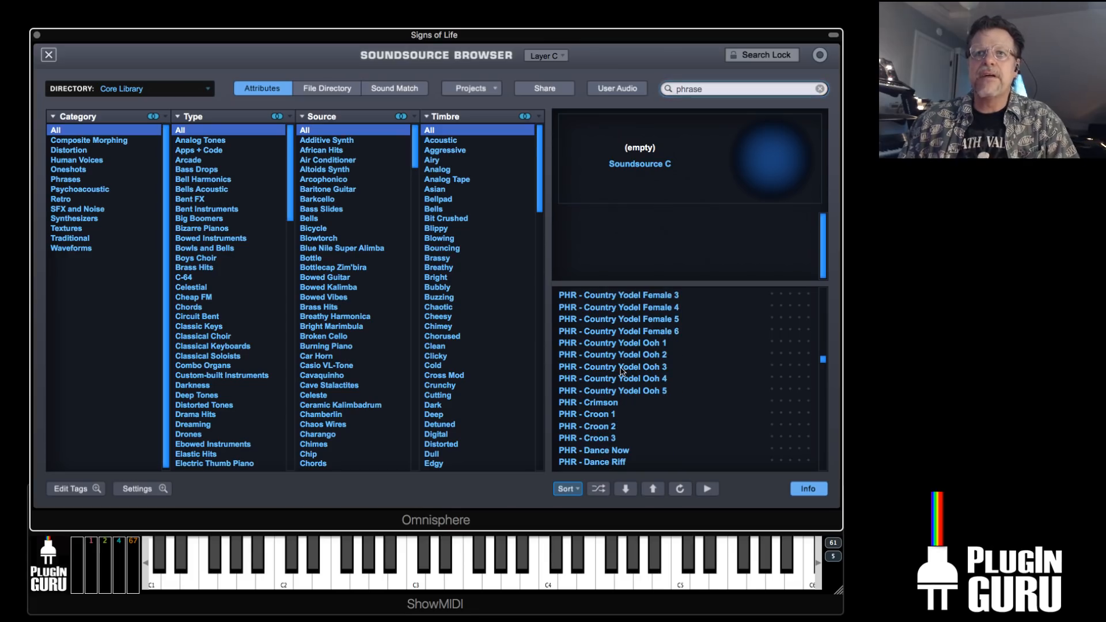
scroll(627, 425, down, 2)
click(608, 405)
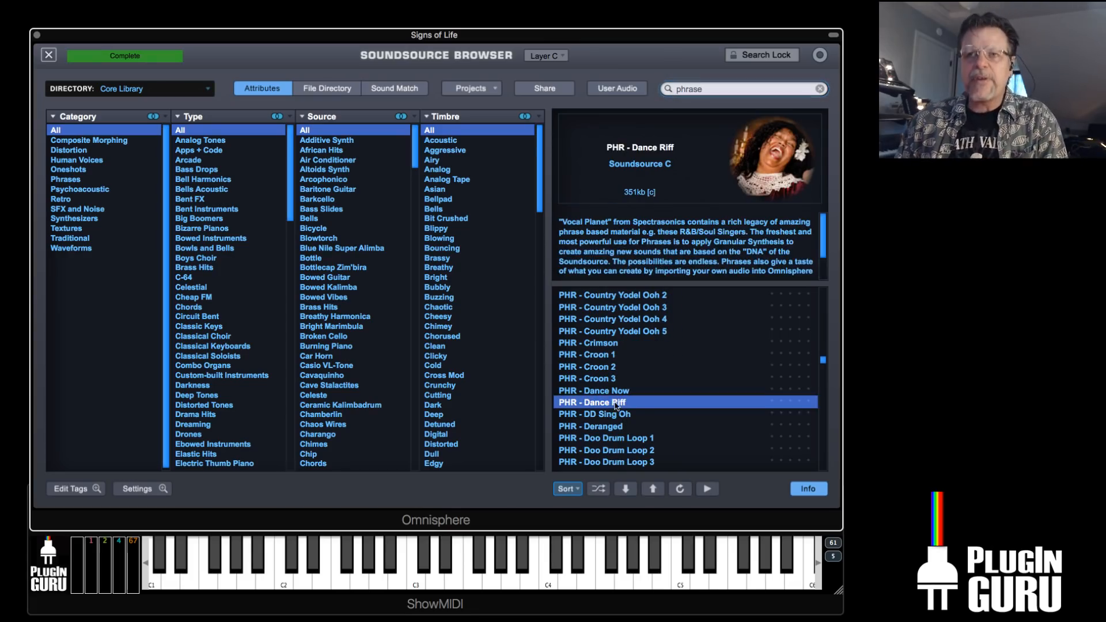
scroll(621, 403, down, 2)
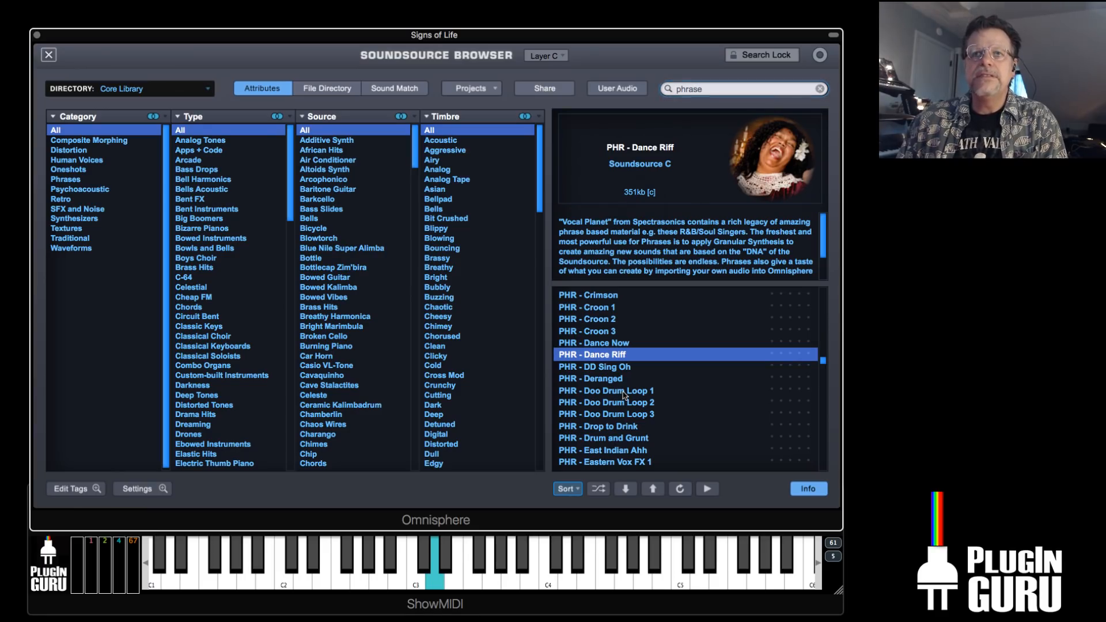
Load the PHR - Doo Drum Loop 1 soundsource into layer C and raise the layer's coarse pitch
click(625, 391)
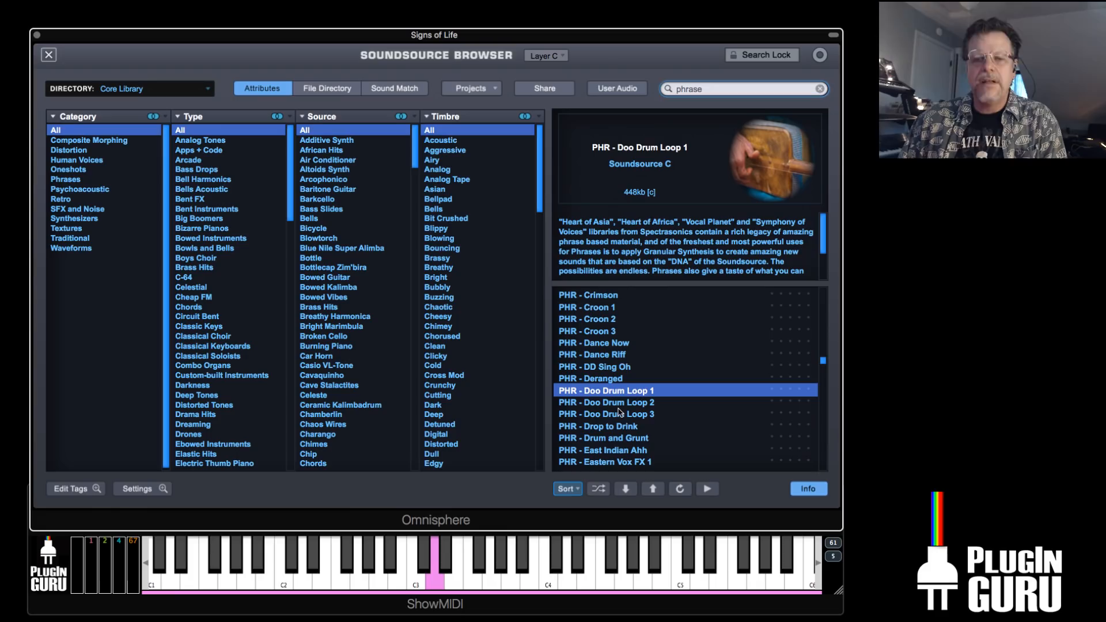
scroll(647, 420, down, 1)
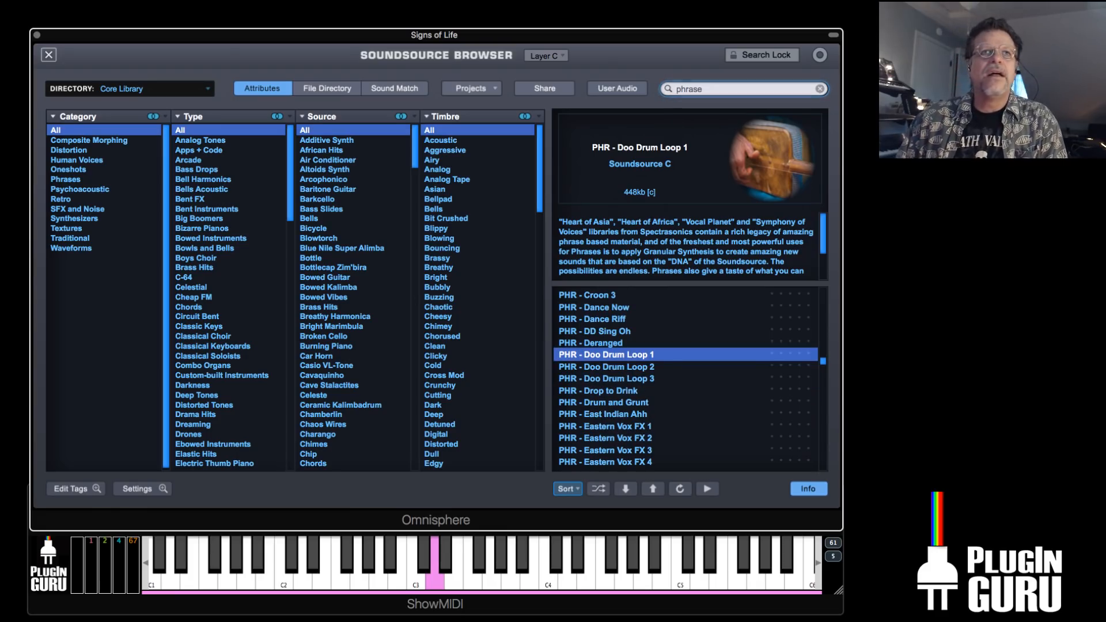
click(49, 55)
drag(257, 328, 266, 314)
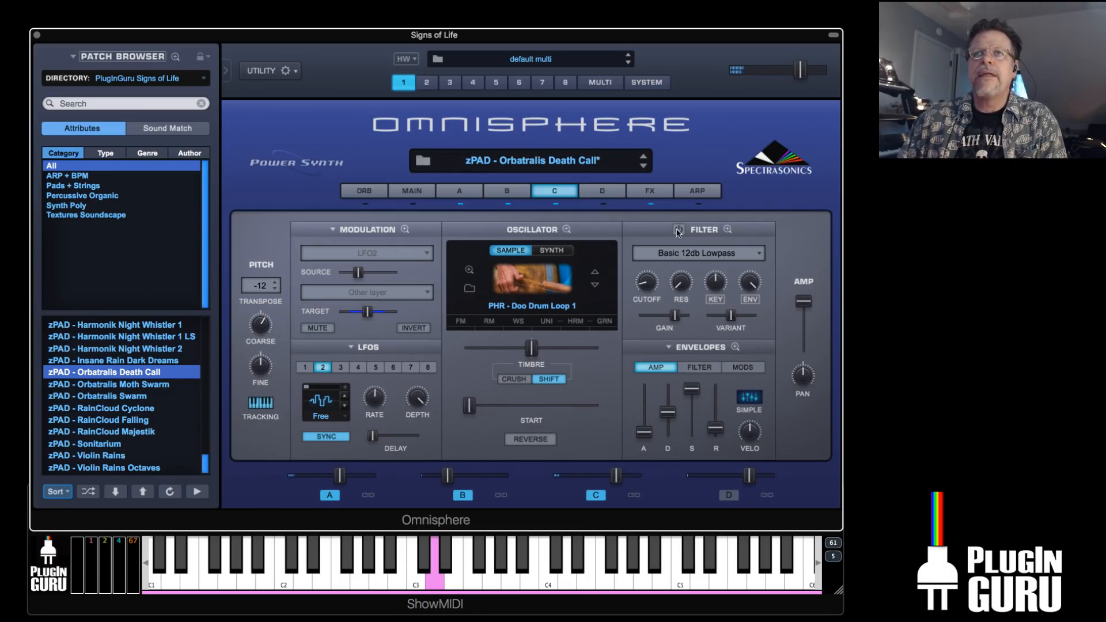
Set layer C's filter to HPF Juicy 36dB and adjust its cutoff
click(688, 251)
mouse_move(689, 262)
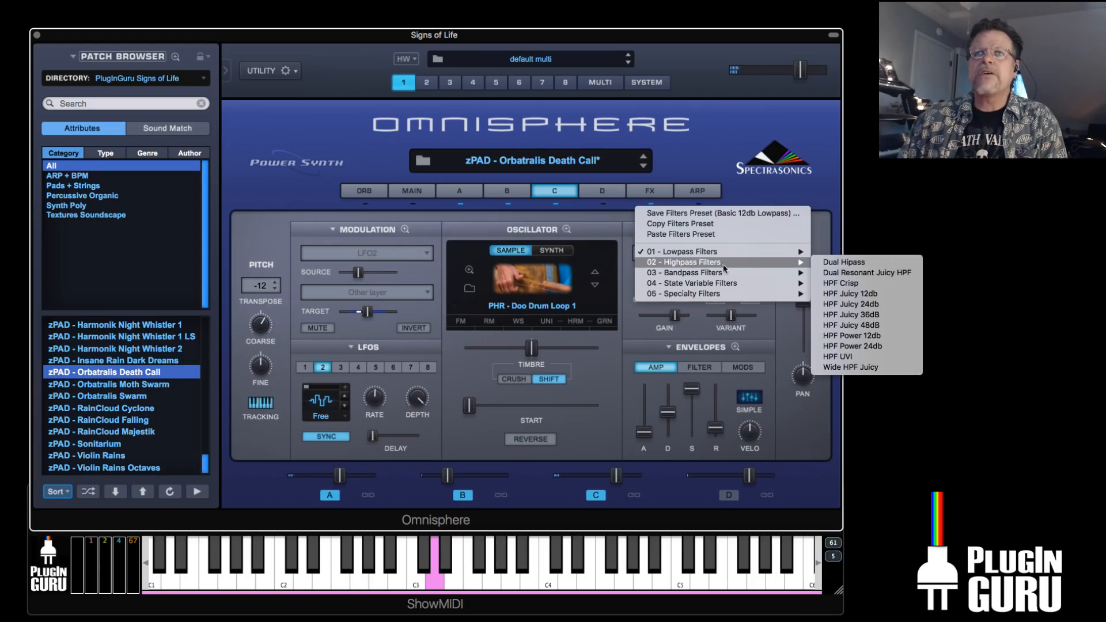
click(851, 316)
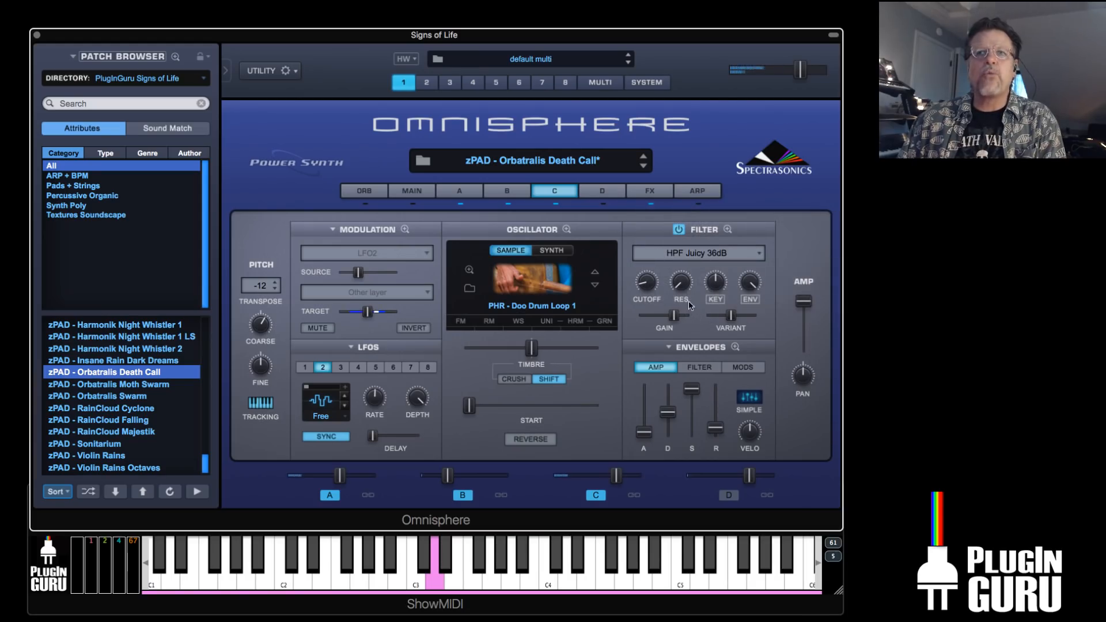
drag(654, 300, 661, 269)
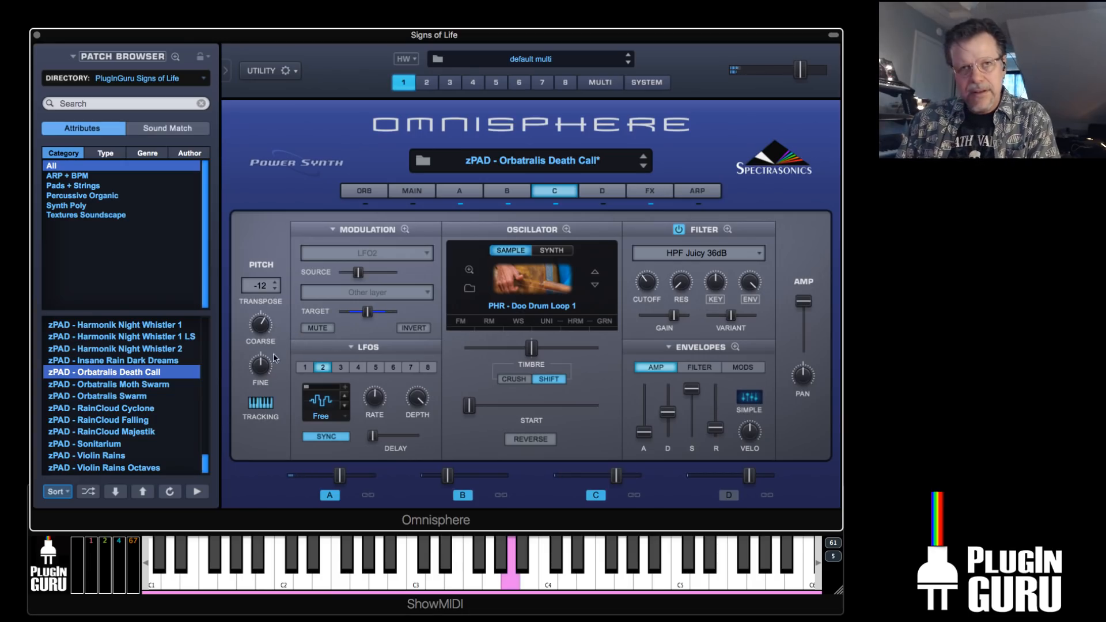
Fine-tune layer C's coarse pitch against its high-pass filter cutoff
drag(262, 328, 261, 330)
mouse_move(648, 302)
drag(647, 302, 648, 305)
drag(270, 325, 269, 323)
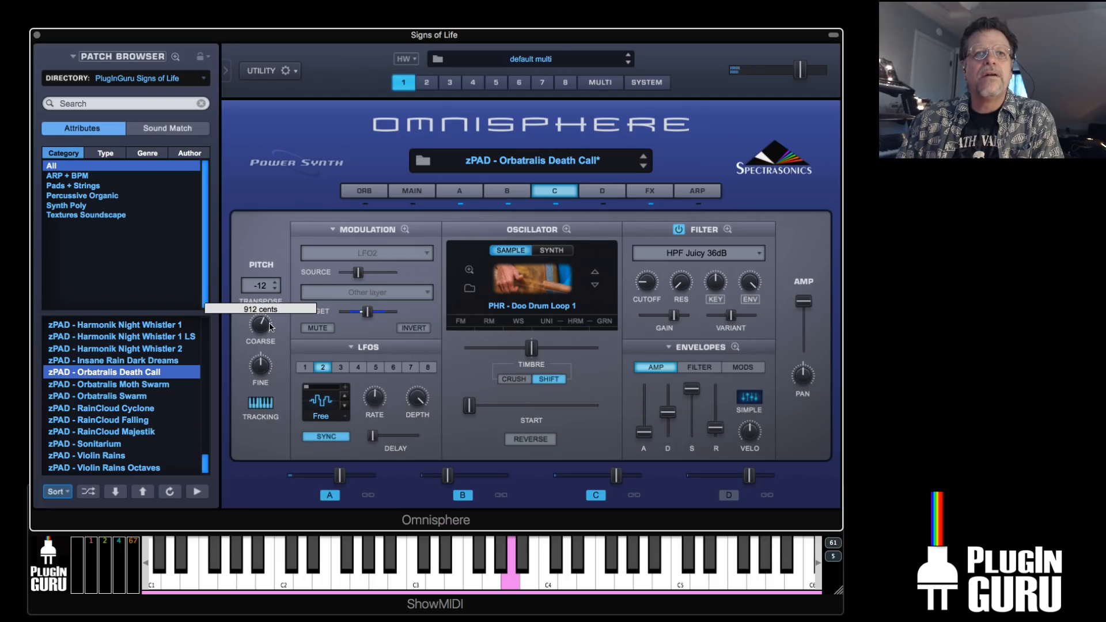
drag(270, 326, 270, 325)
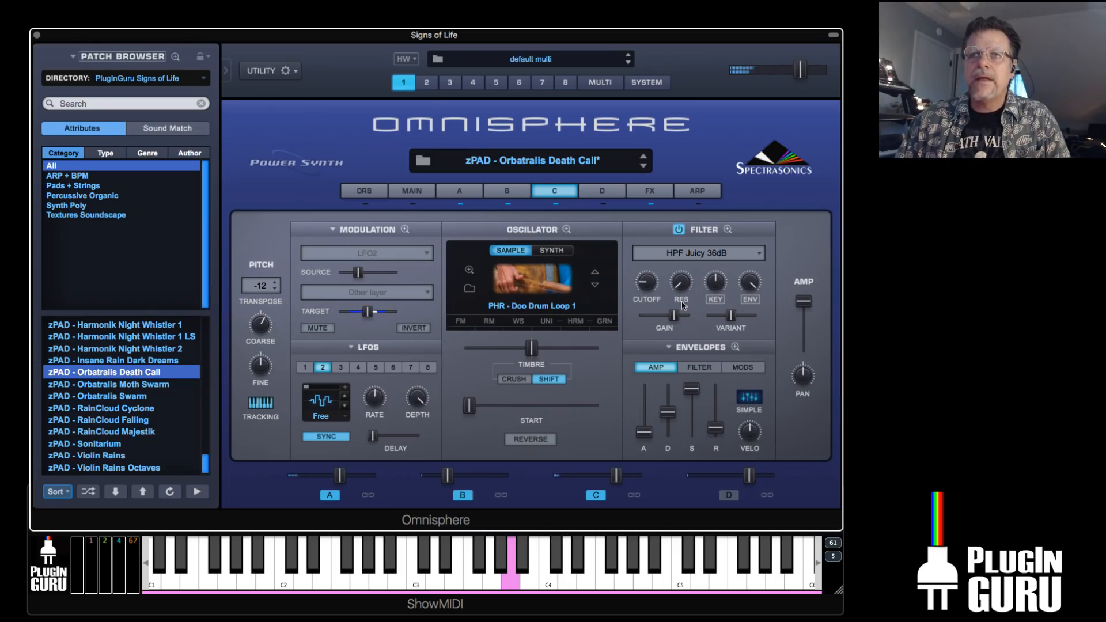
drag(647, 288, 648, 288)
Insert an EZ-Verb reverb in the first slot of layer C's effects rack
click(650, 191)
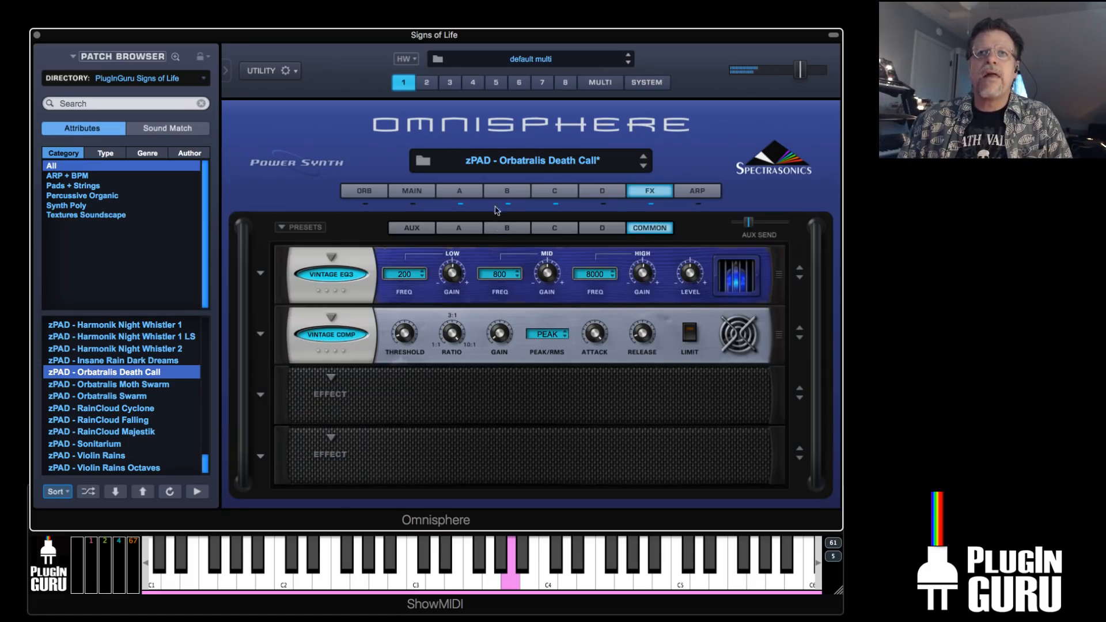
click(539, 231)
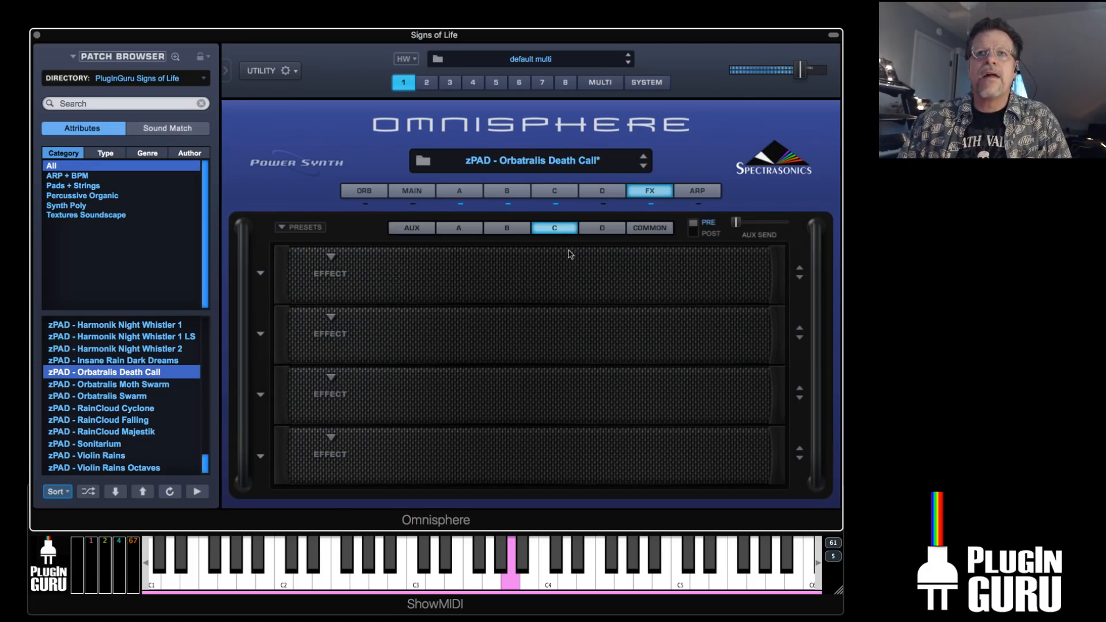
click(330, 262)
mouse_move(355, 363)
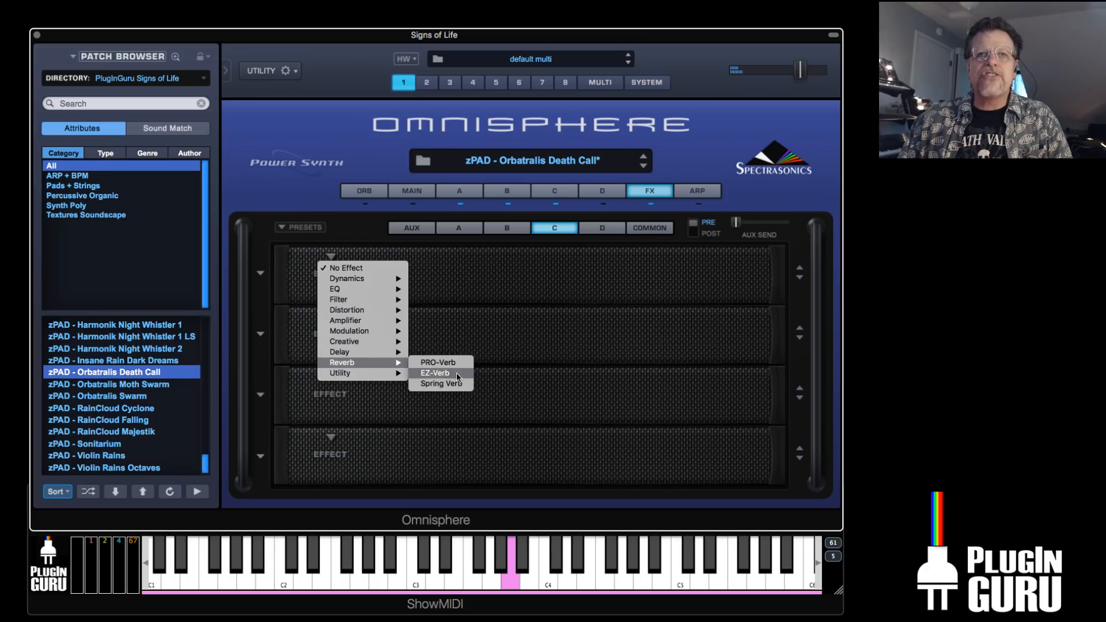
click(456, 372)
Adjust the EZ-Verb's predelay and level on layer C and slightly reduce its mix
drag(323, 294, 413, 231)
drag(456, 276, 455, 277)
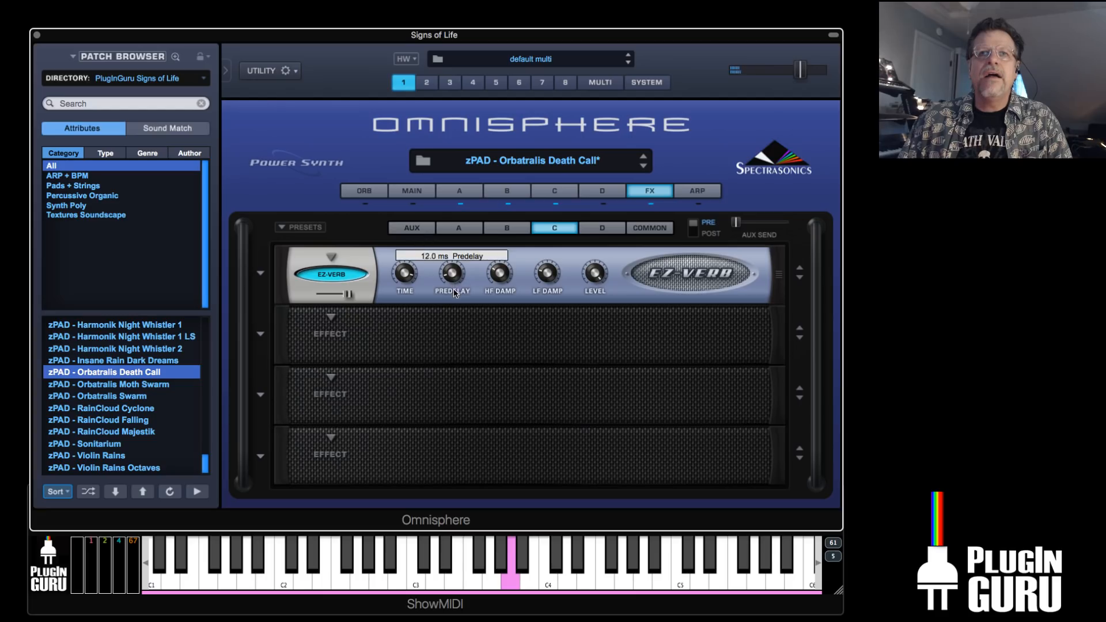
drag(597, 277, 589, 340)
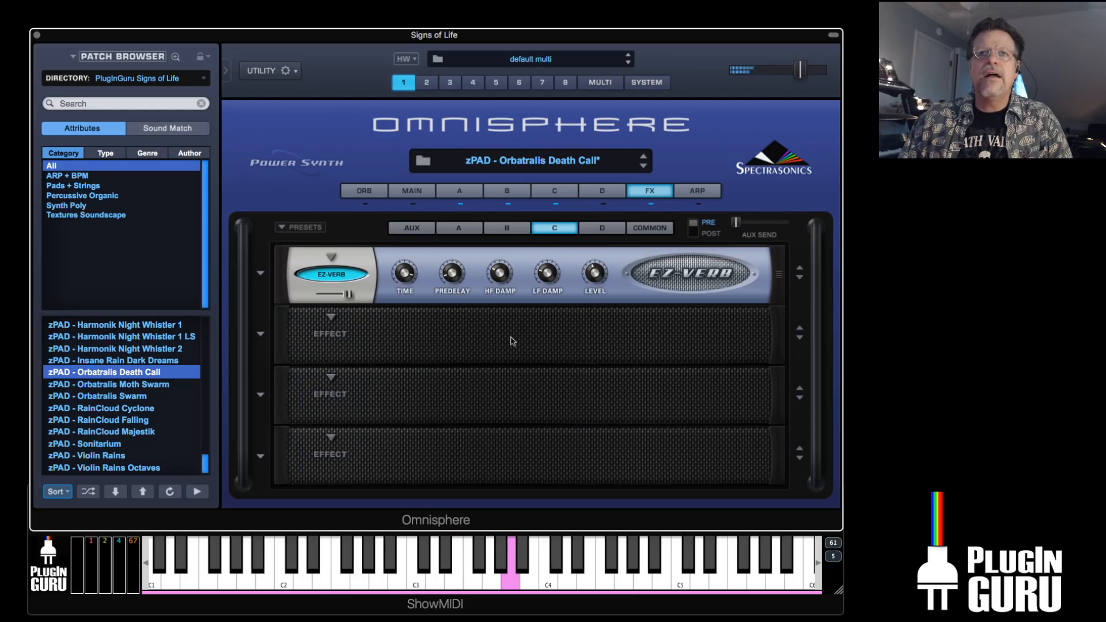
drag(348, 294, 341, 294)
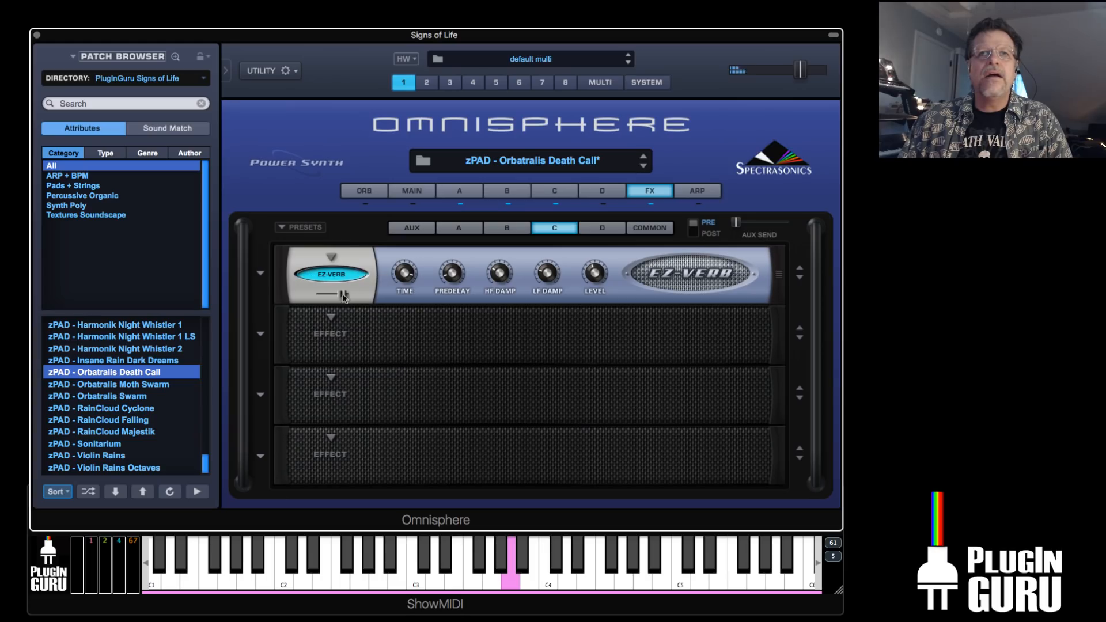
Add a PRO-Phaser below the EZ-Verb in layer C's rack and lower the mix of both effects
click(337, 319)
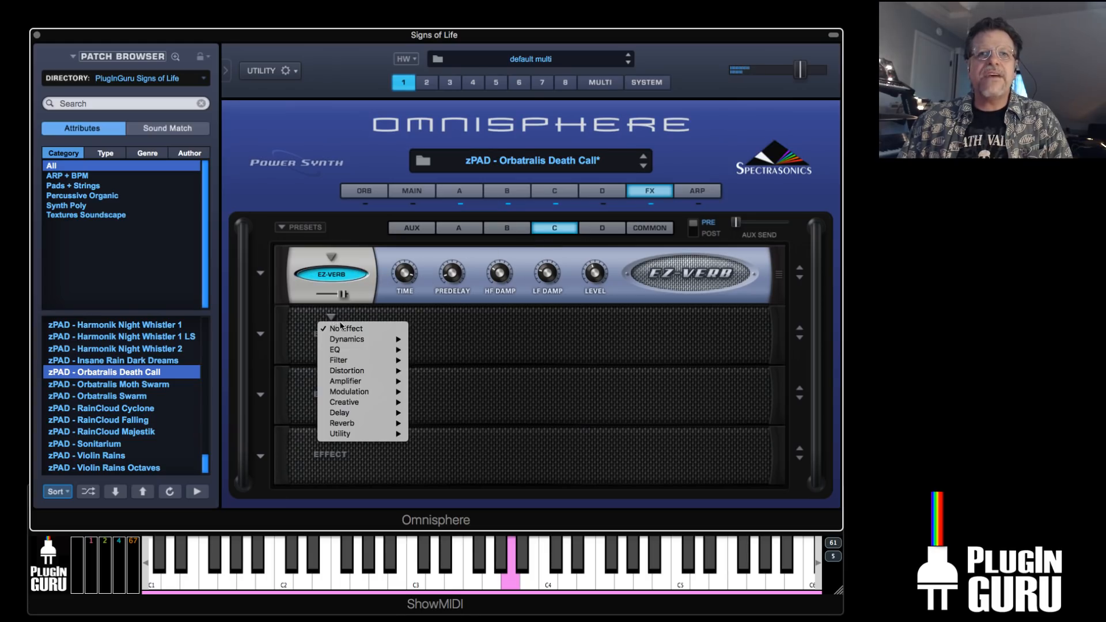
mouse_move(373, 393)
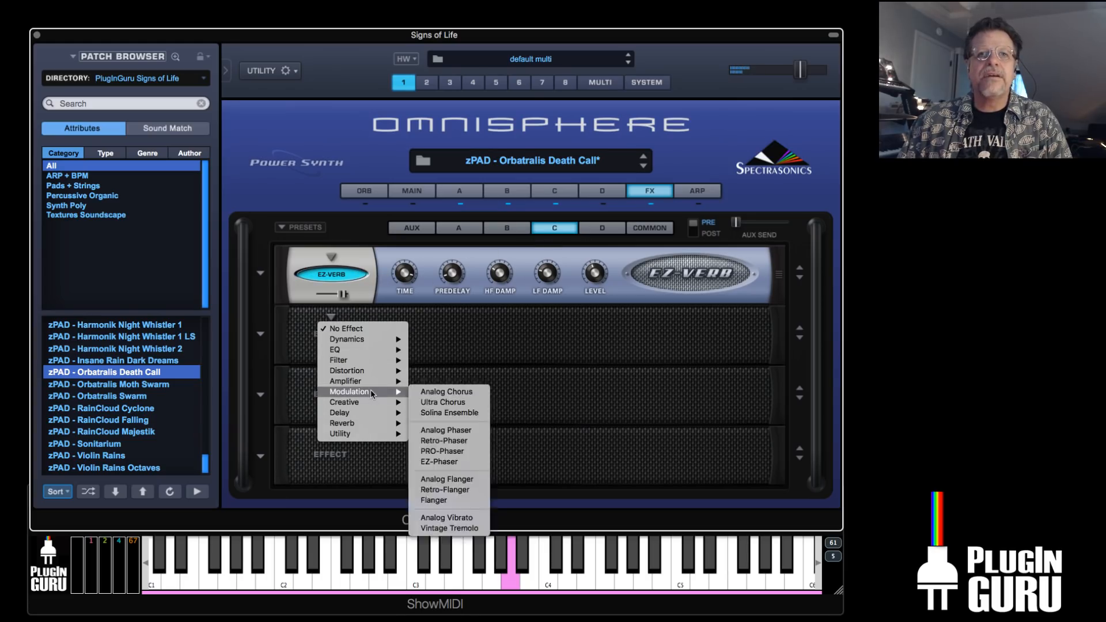
click(460, 451)
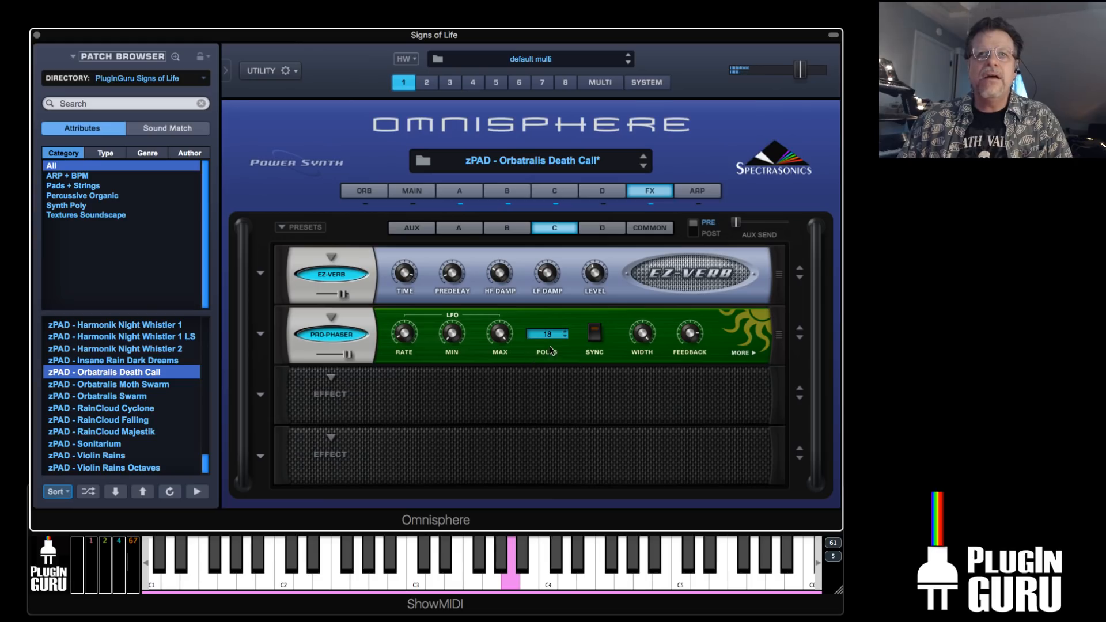
drag(344, 299, 329, 301)
click(349, 357)
drag(349, 356, 346, 357)
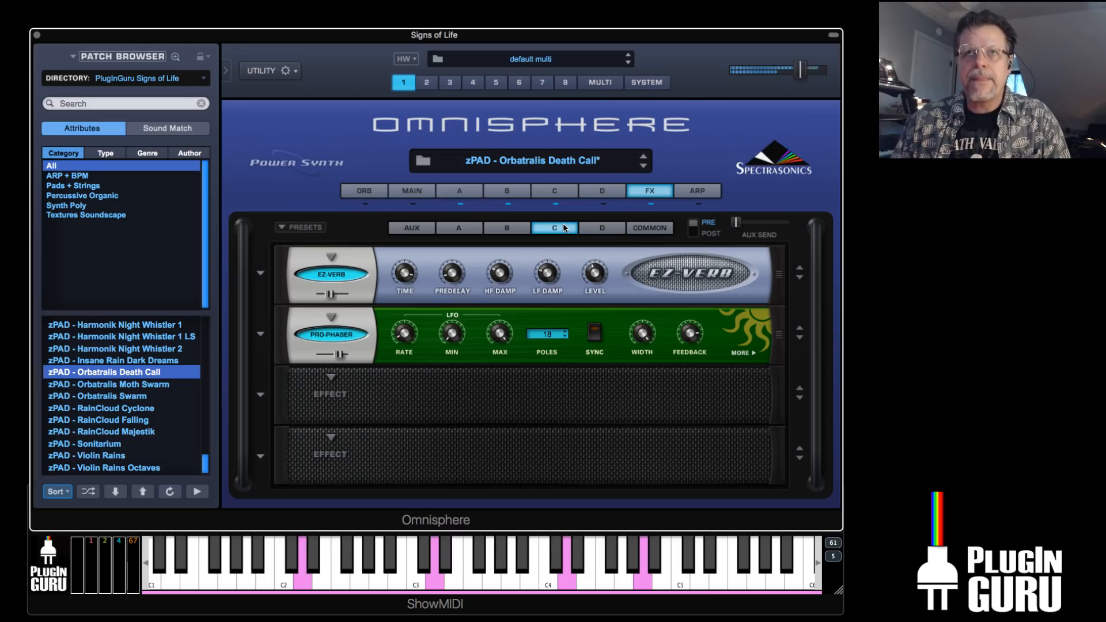
Raise the EZ-Verb's level in layer C's effects rack
click(556, 192)
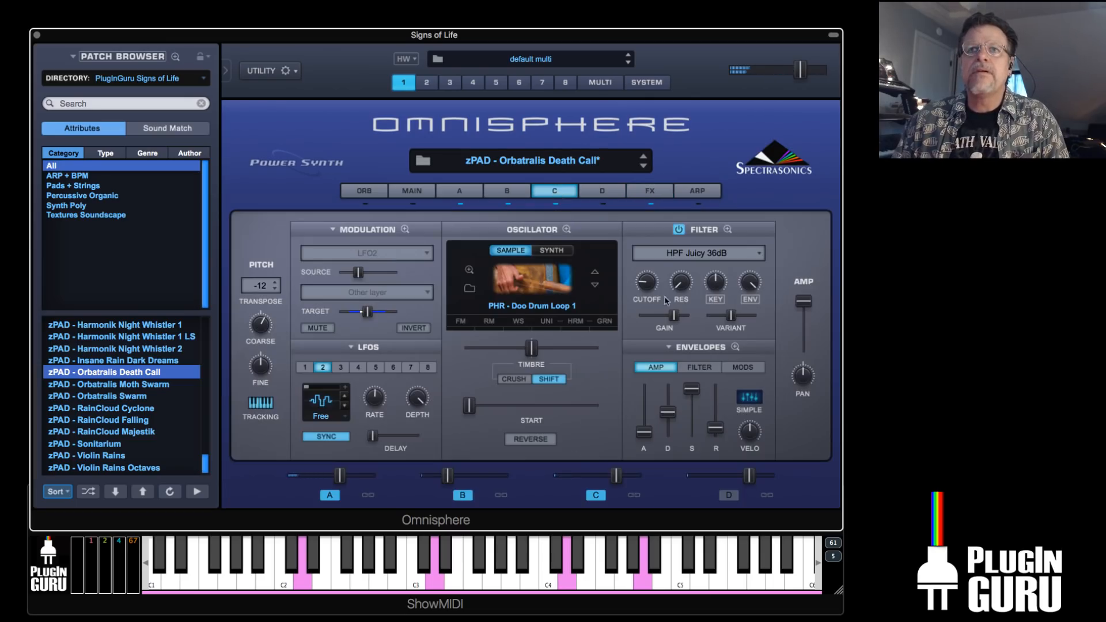
click(654, 196)
drag(599, 279, 604, 256)
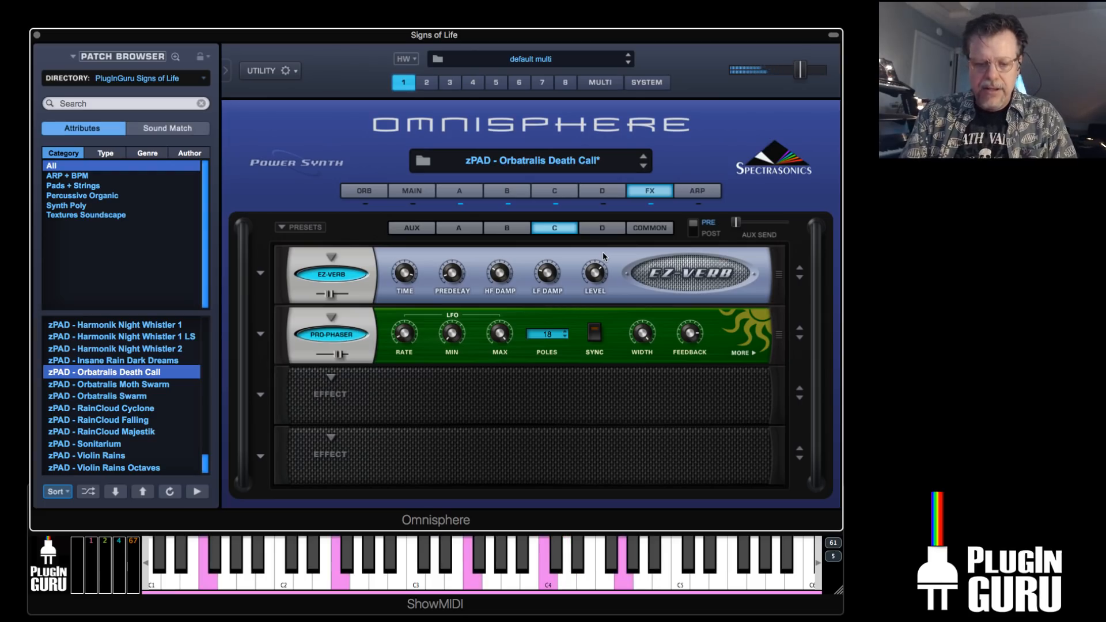
Adjust the Power Filter's resonance and the Vintage EQ3's low gain in layer A's effects rack
click(459, 229)
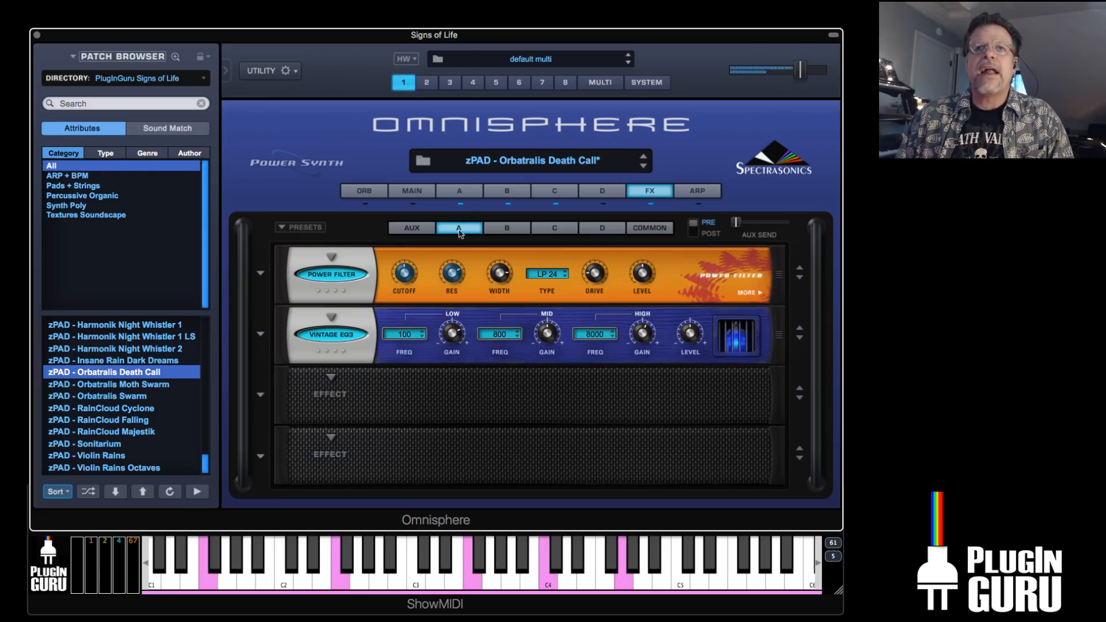
mouse_move(448, 275)
mouse_down()
mouse_move(448, 293)
mouse_move(450, 256)
mouse_up()
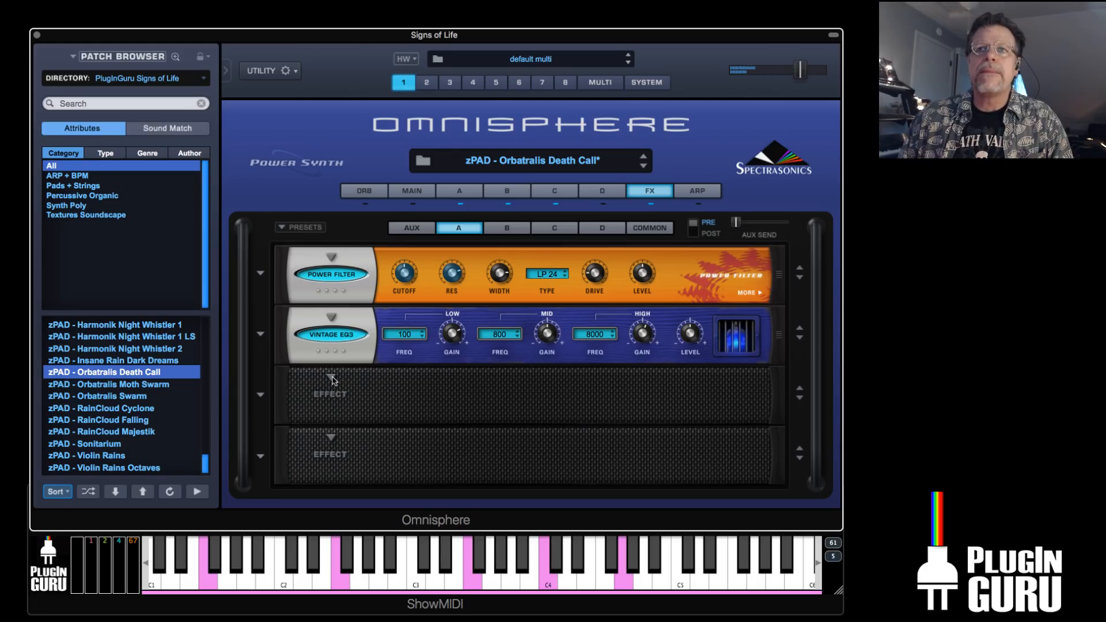
drag(447, 333, 449, 340)
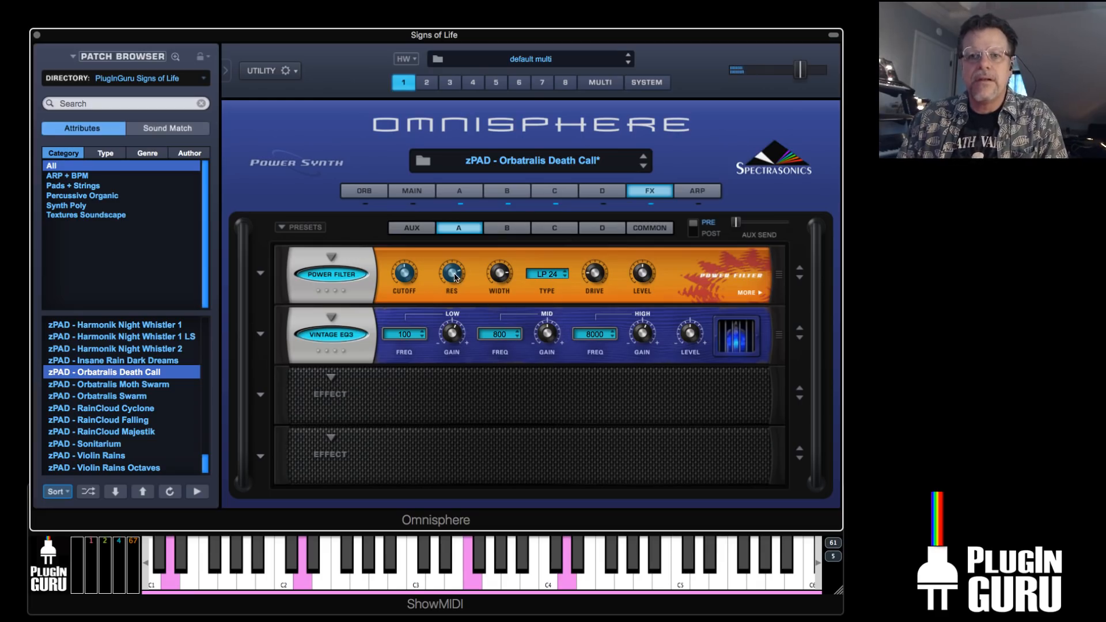
Readjust the cutoff of layer C's HPF Juicy 36dB filter
click(554, 192)
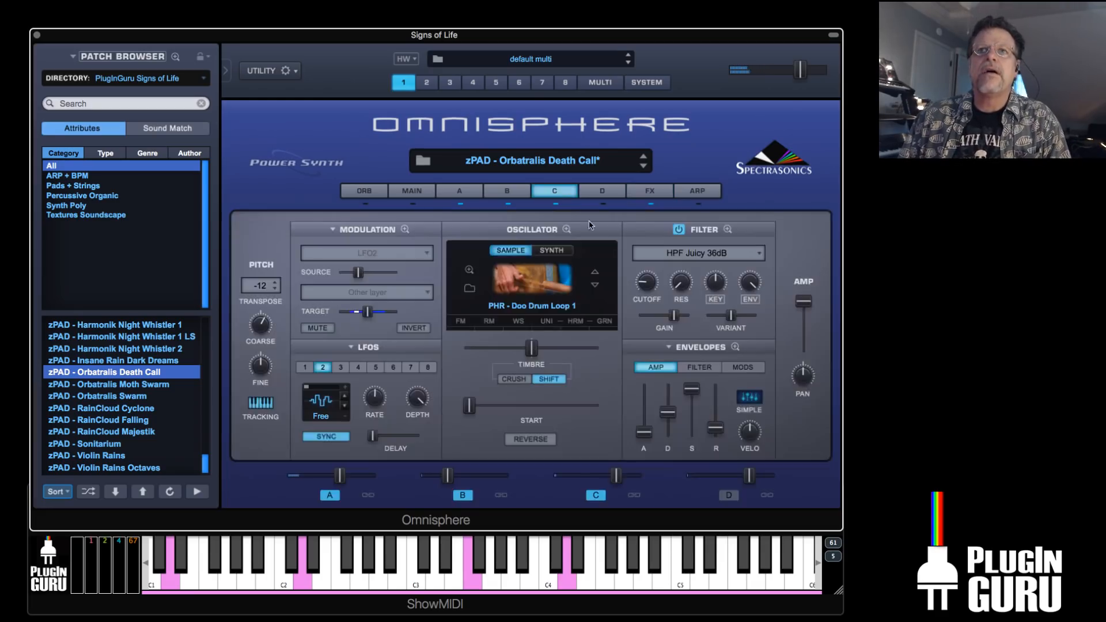
drag(654, 294, 646, 286)
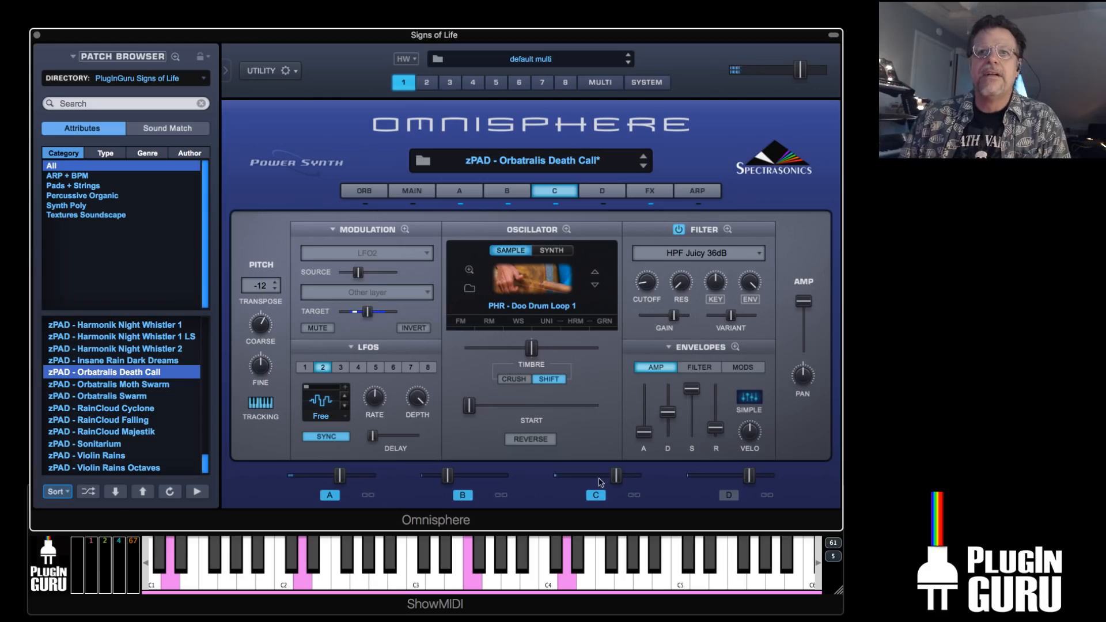
Save the patch as "BPM TEXT - Spactial Dialisis" in the Textures Playable folder of PlugInGuru Signs of Life
click(275, 69)
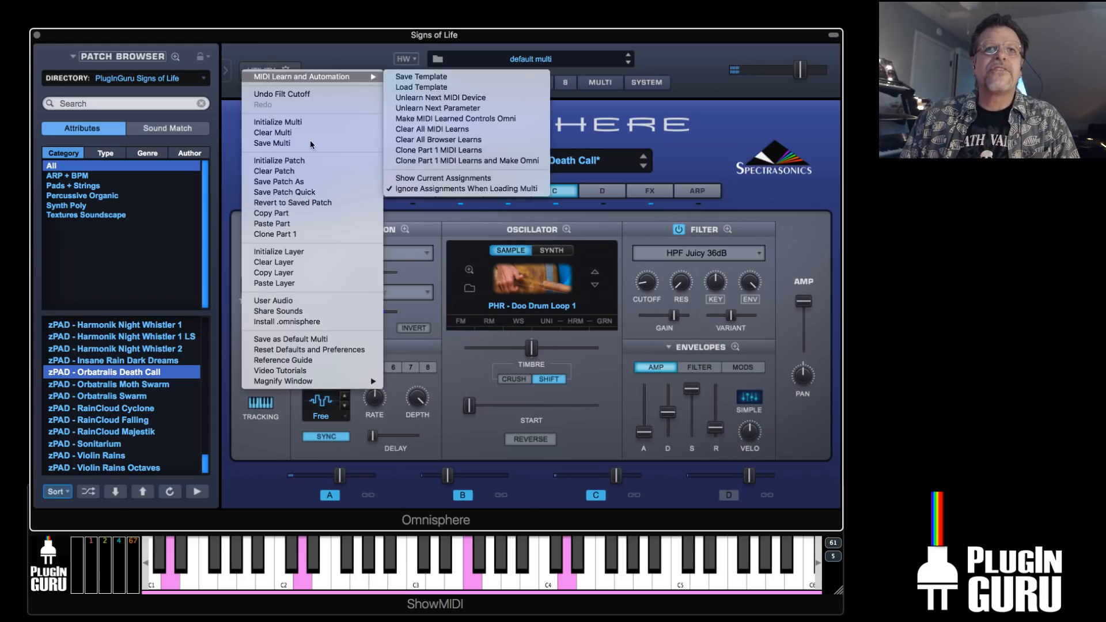
click(298, 193)
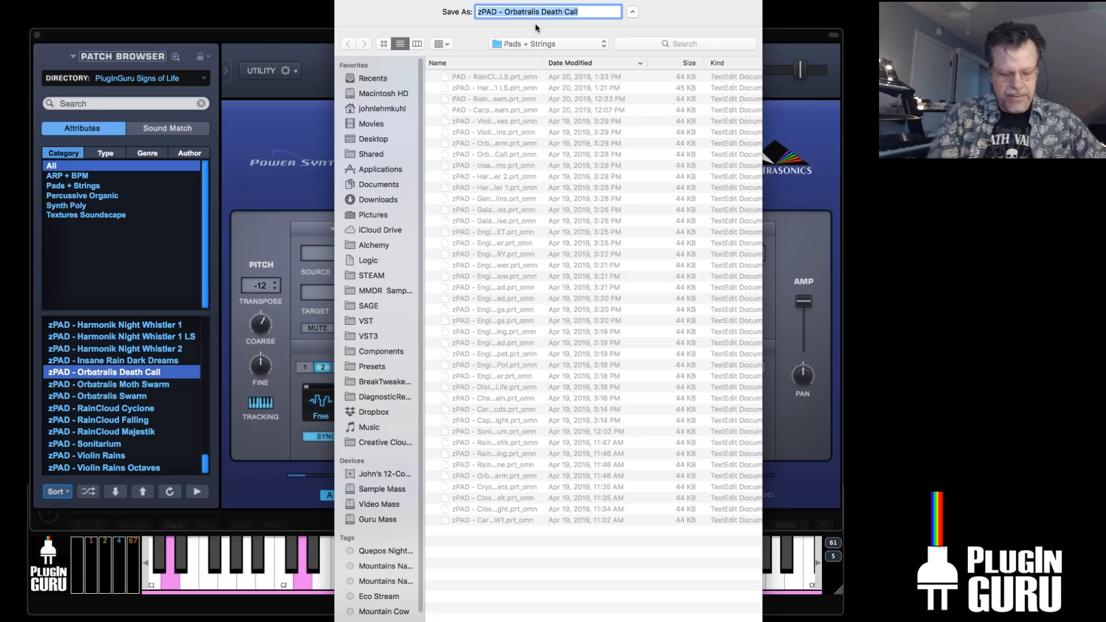
text(TEXT - Spactial Dialisis)
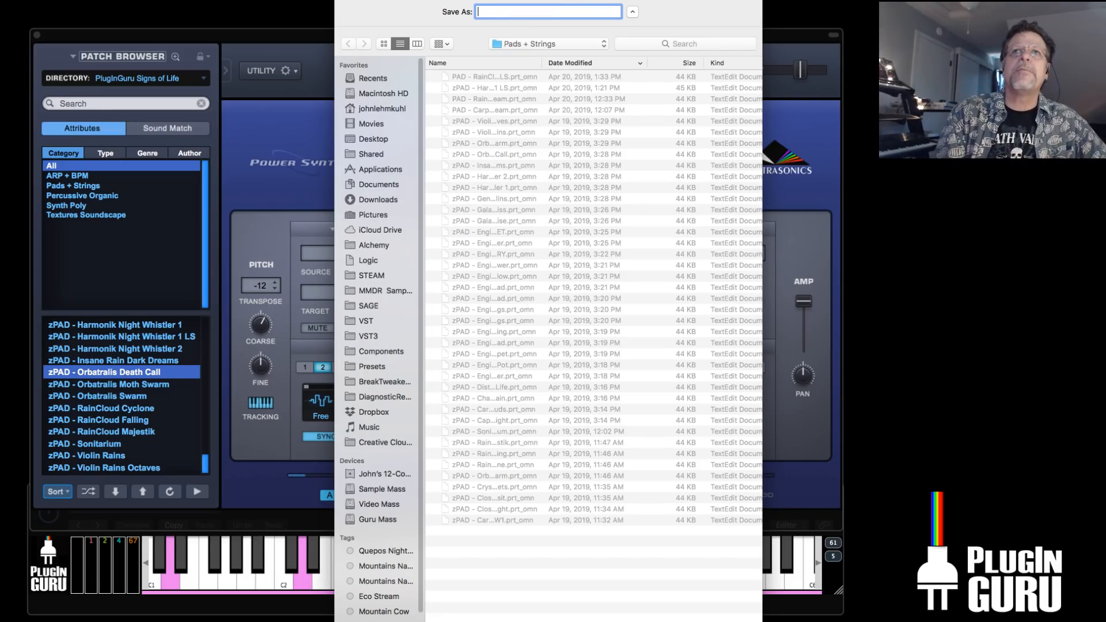
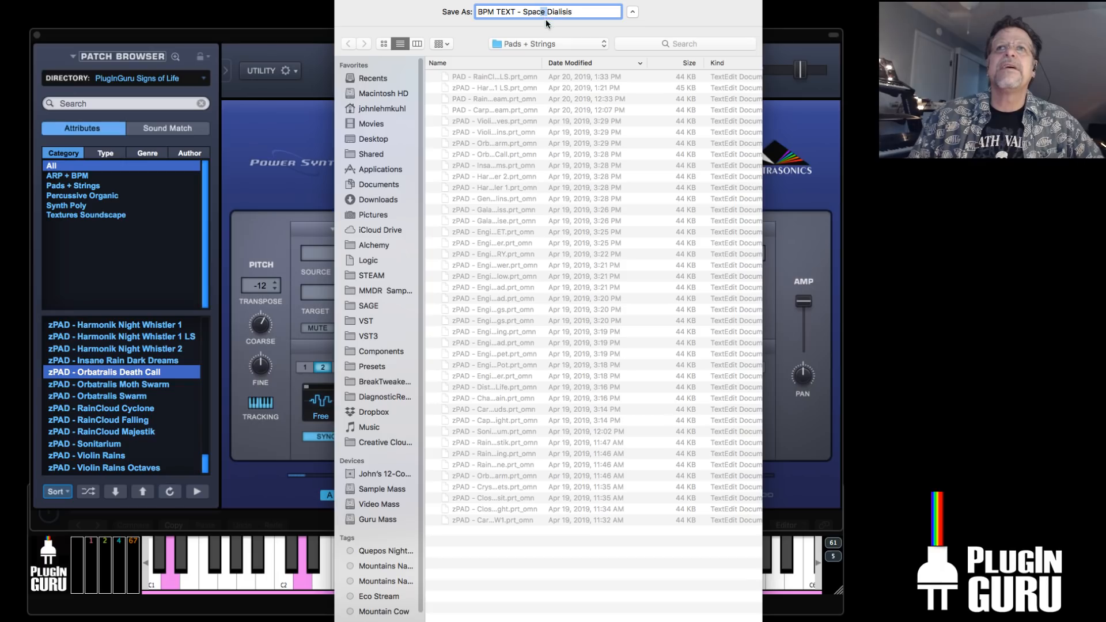
text(tial)
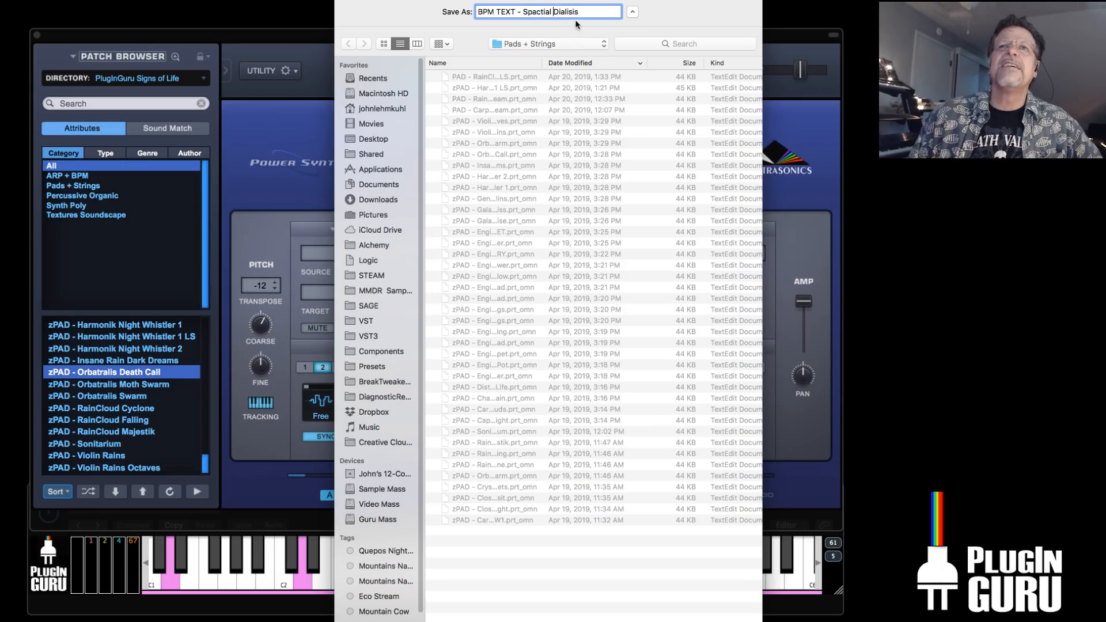
click(562, 43)
click(550, 57)
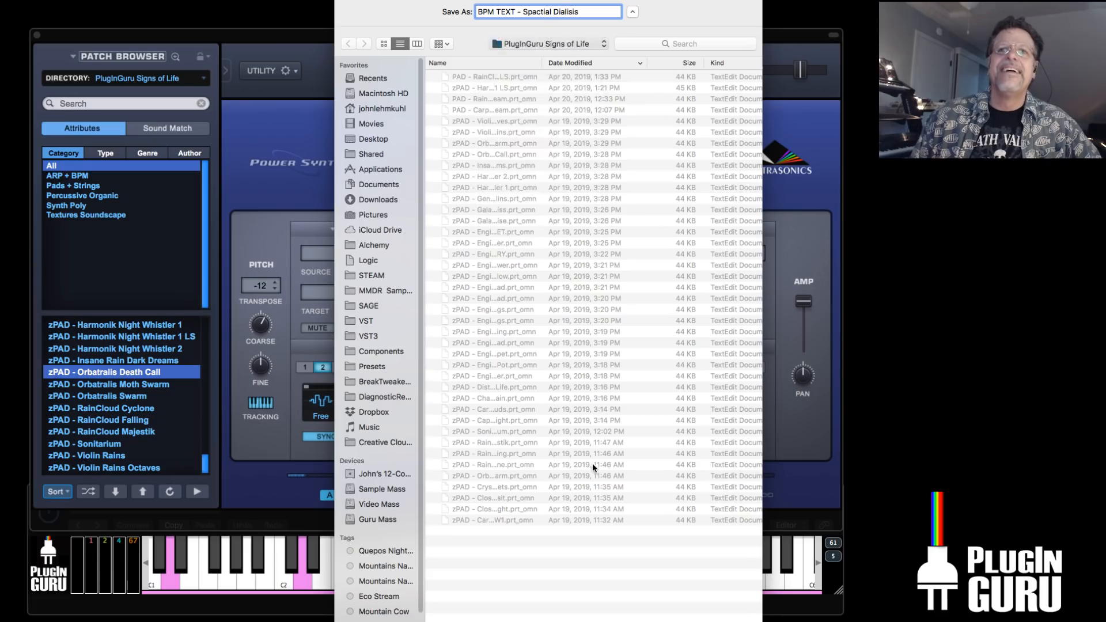
double_click(476, 332)
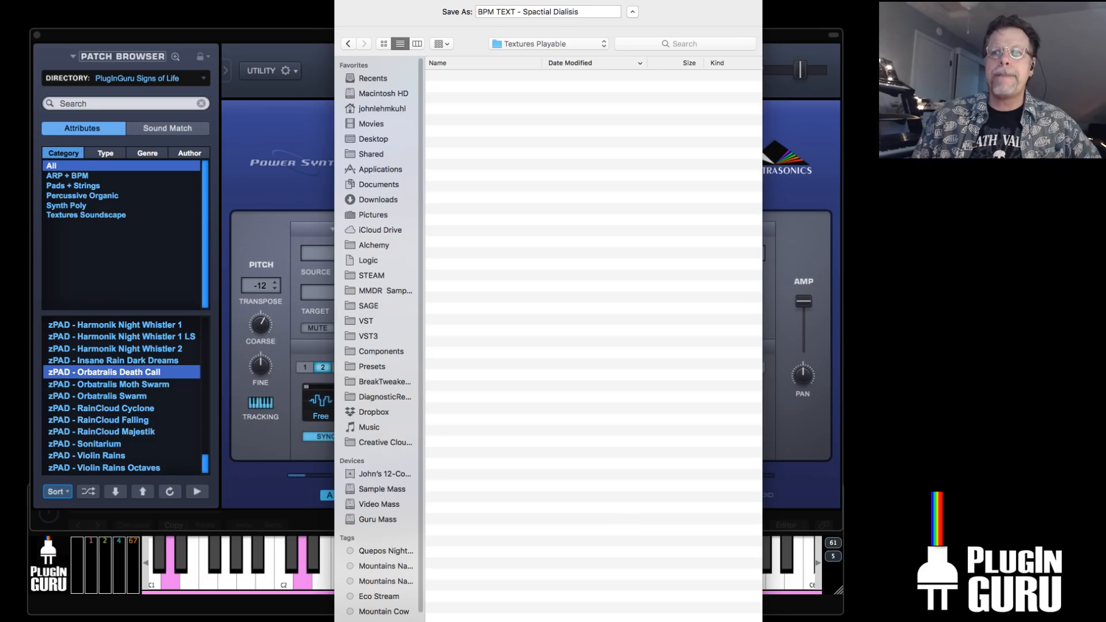
key(Return)
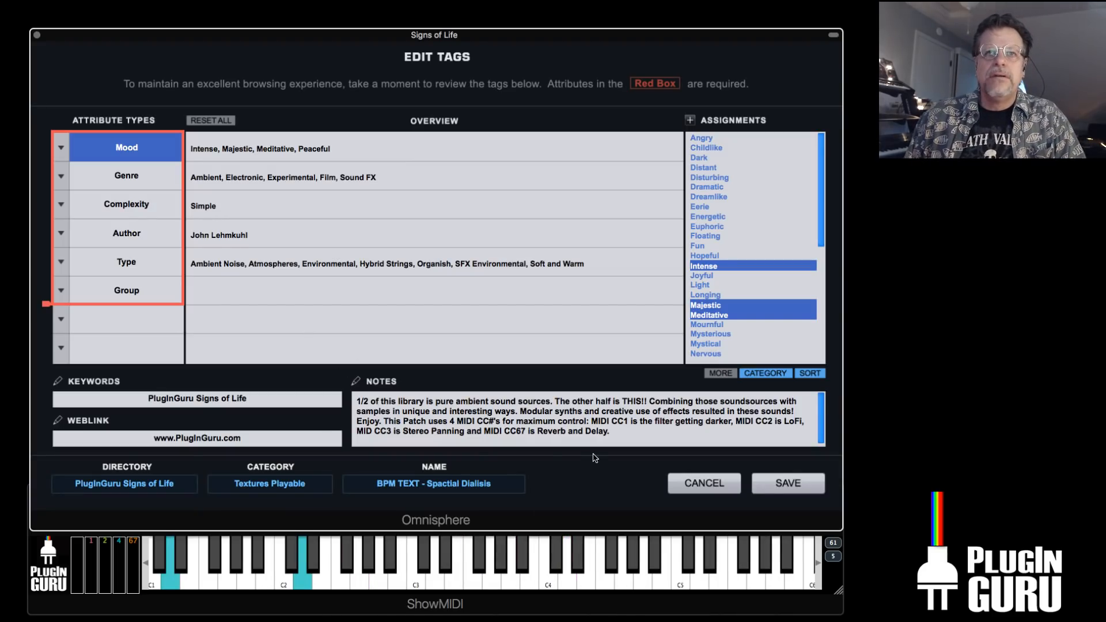
Replace the opening sentences of the patch notes with "made during 4/27/19 Livestream. Fun with the new samples in SOL!", keeping the MIDI CC description
click(611, 405)
click(569, 419)
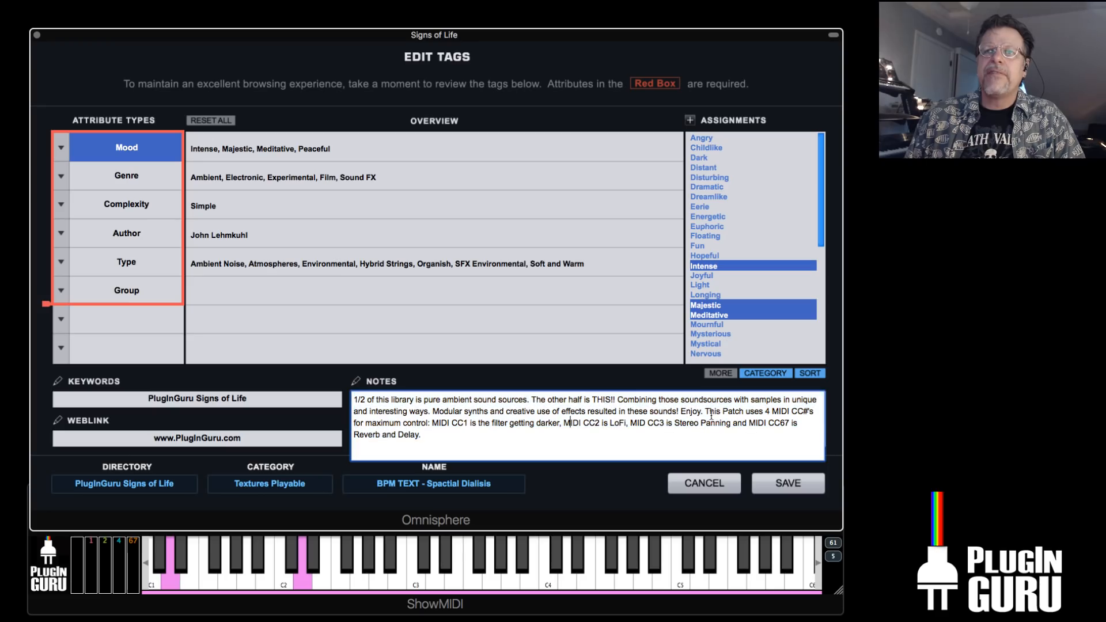
drag(704, 411, 283, 376)
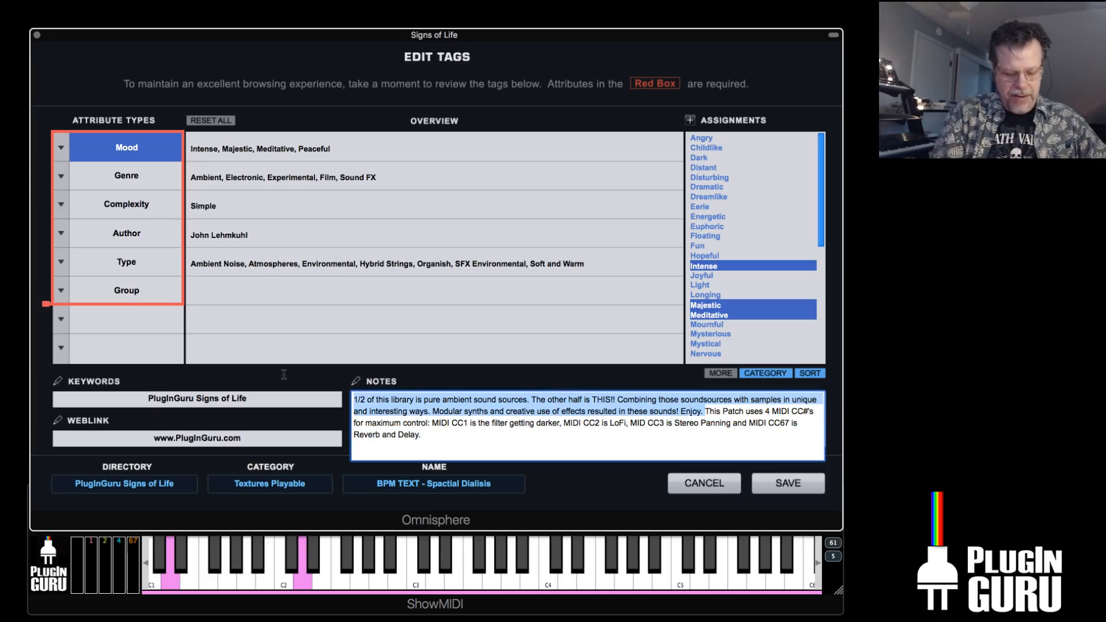
text(made during )
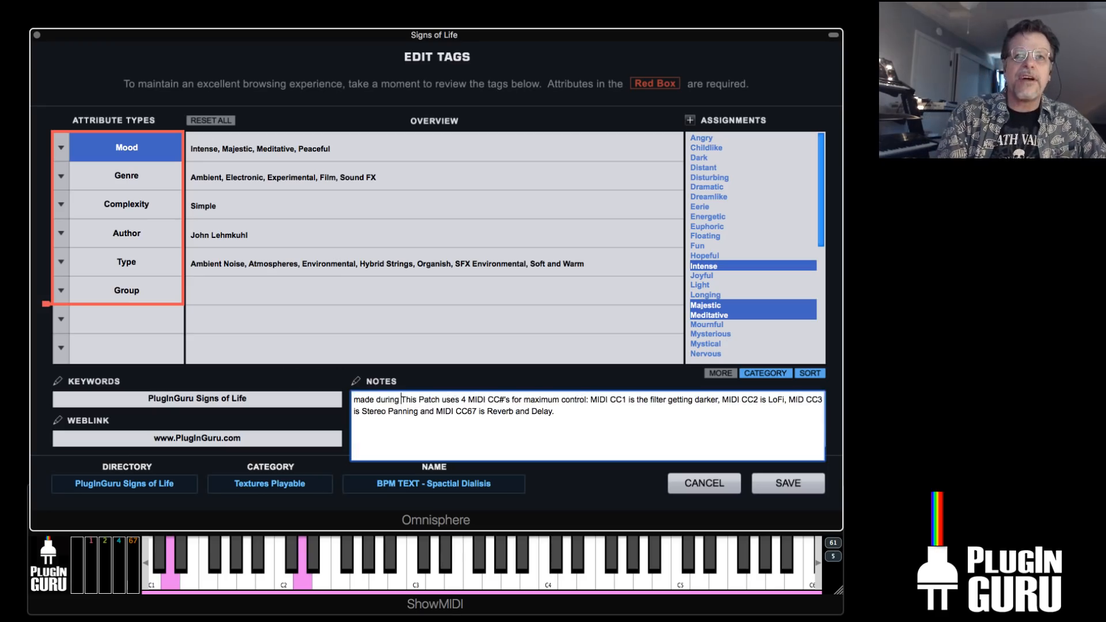
text(4/27/19 Livestream.)
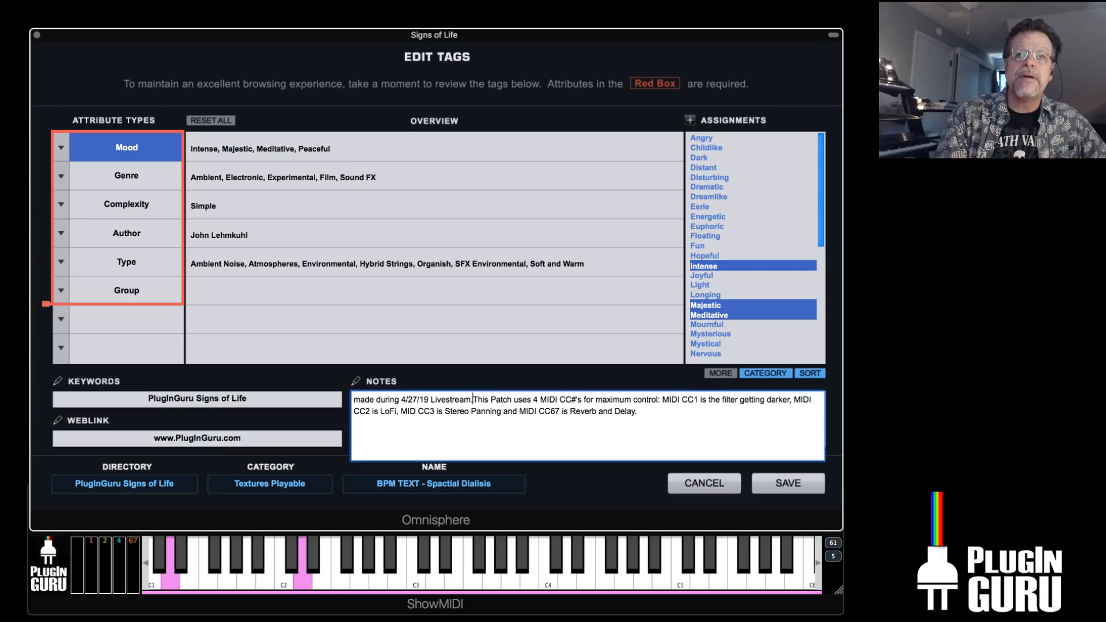
text( Fun wit)
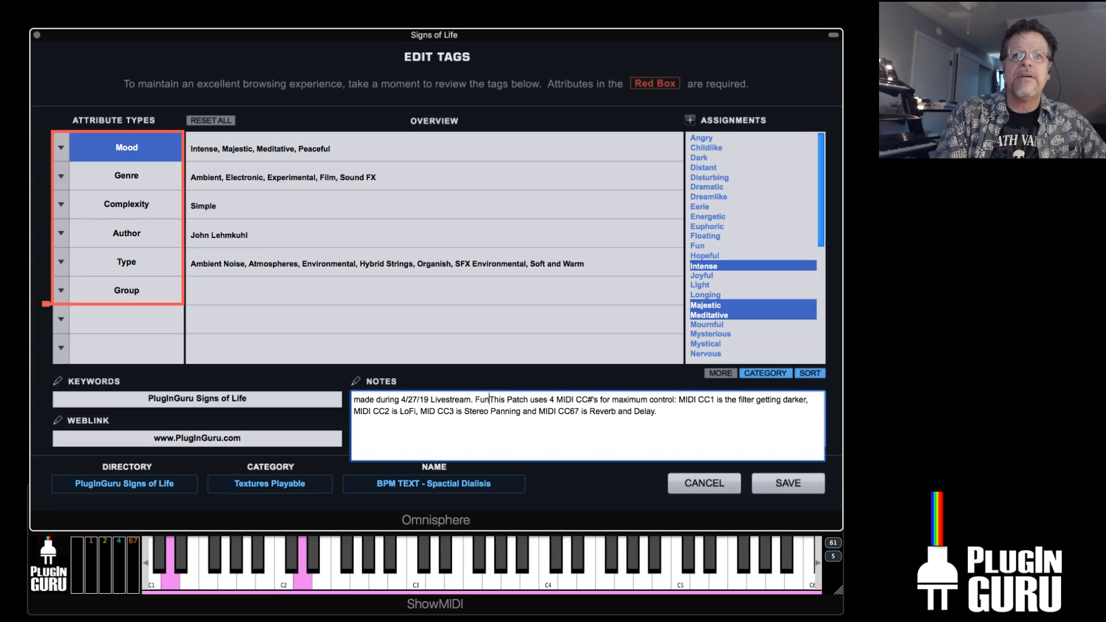
text(h the )
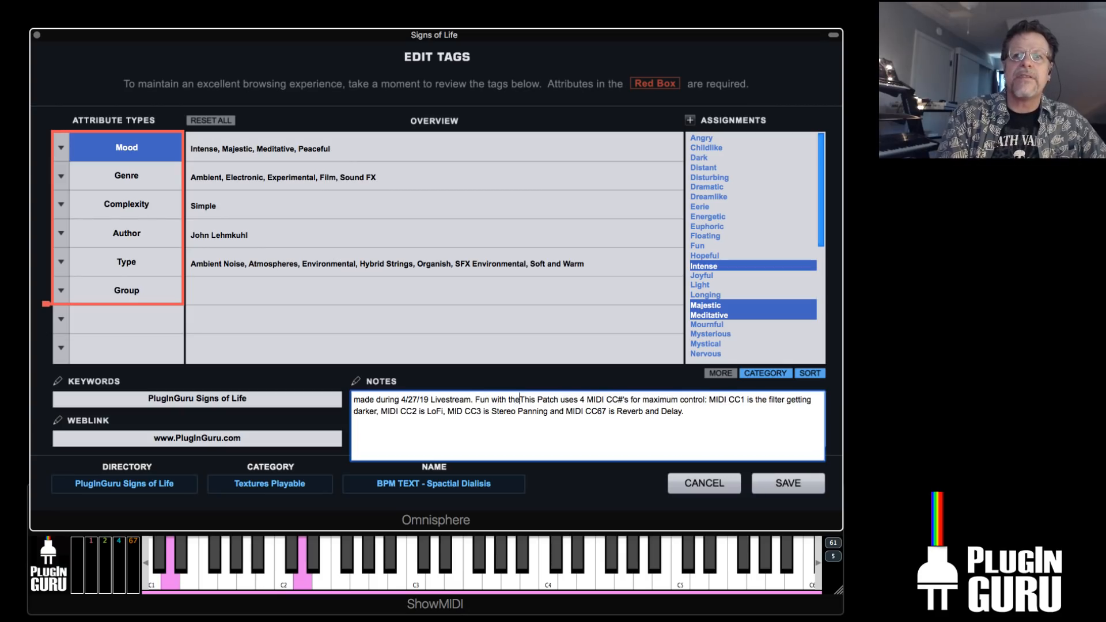
text(new samples in)
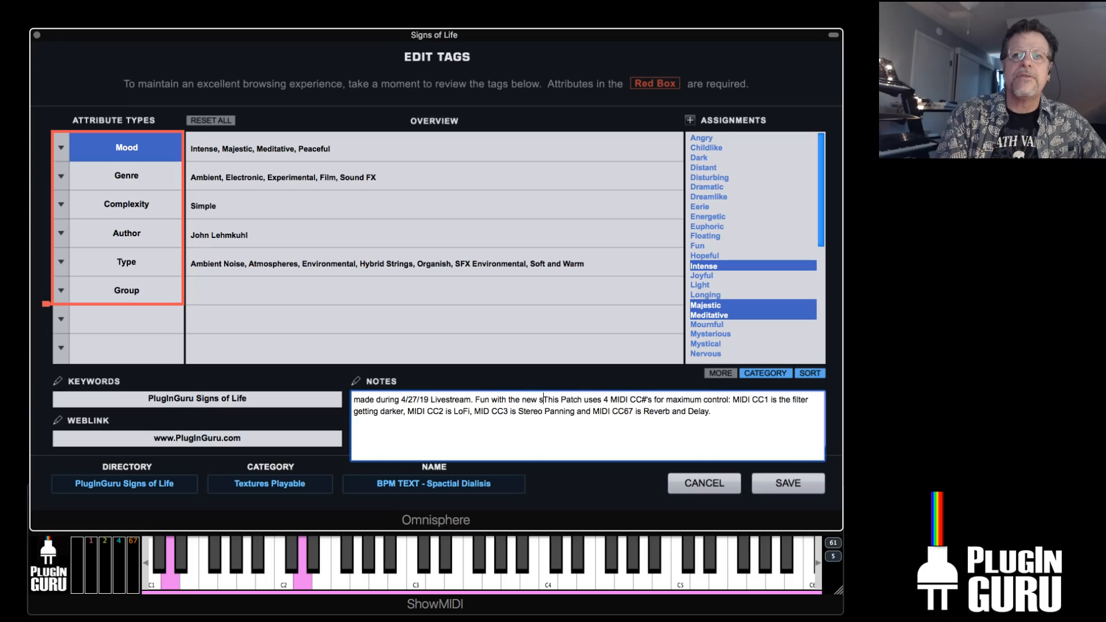
text( SOL!)
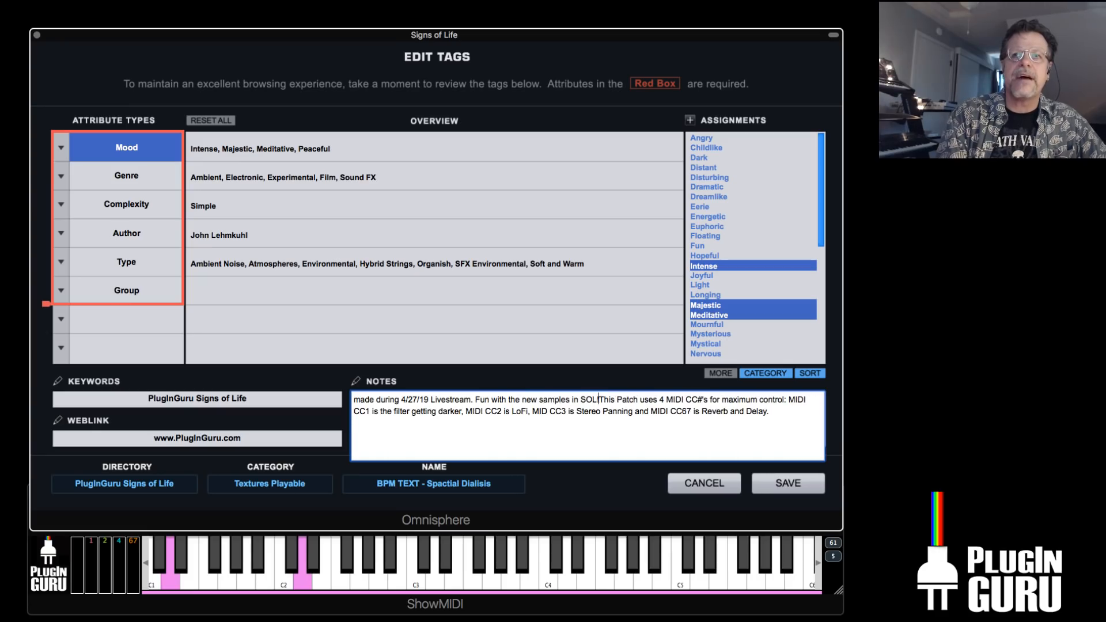
click(789, 483)
click(638, 201)
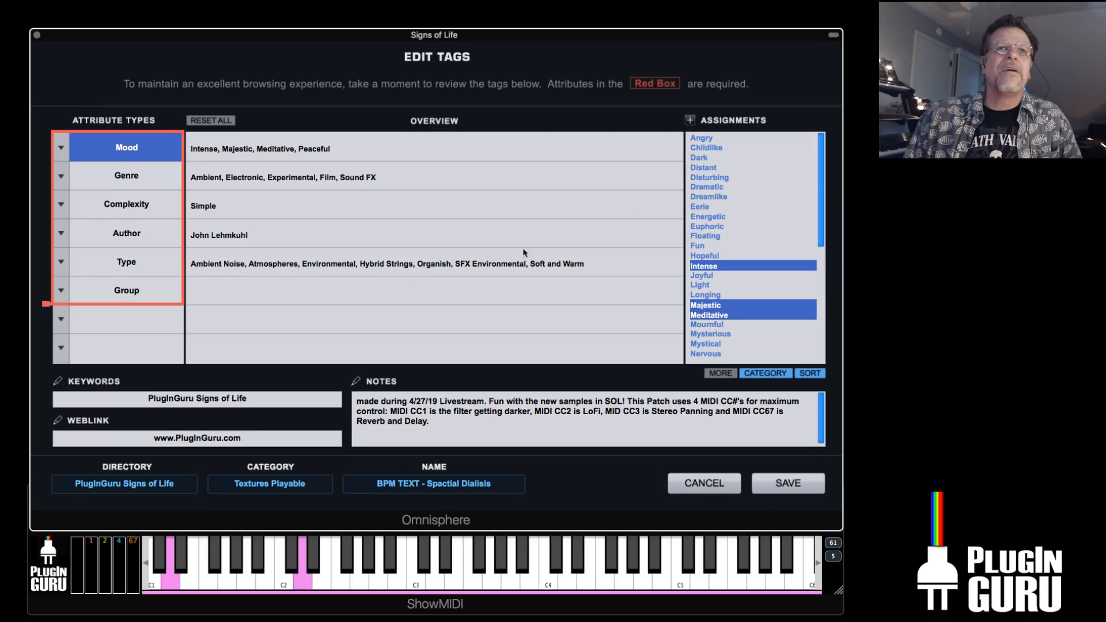
Assign the Soundscapes tag to the patch's Group attribute and save the tags
click(124, 289)
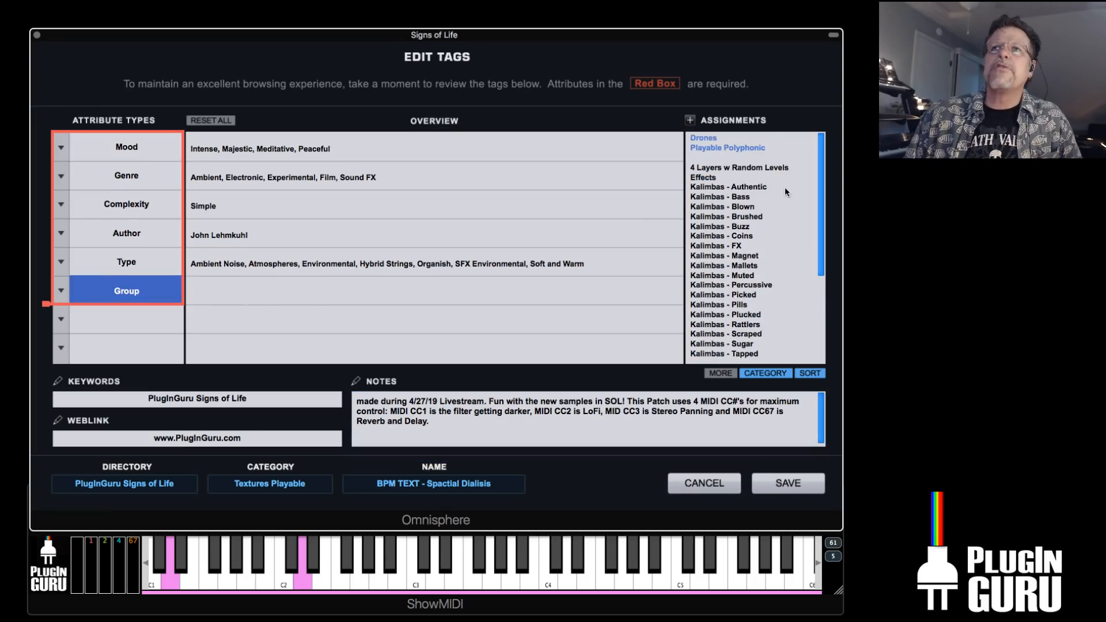
scroll(751, 215, down, 5)
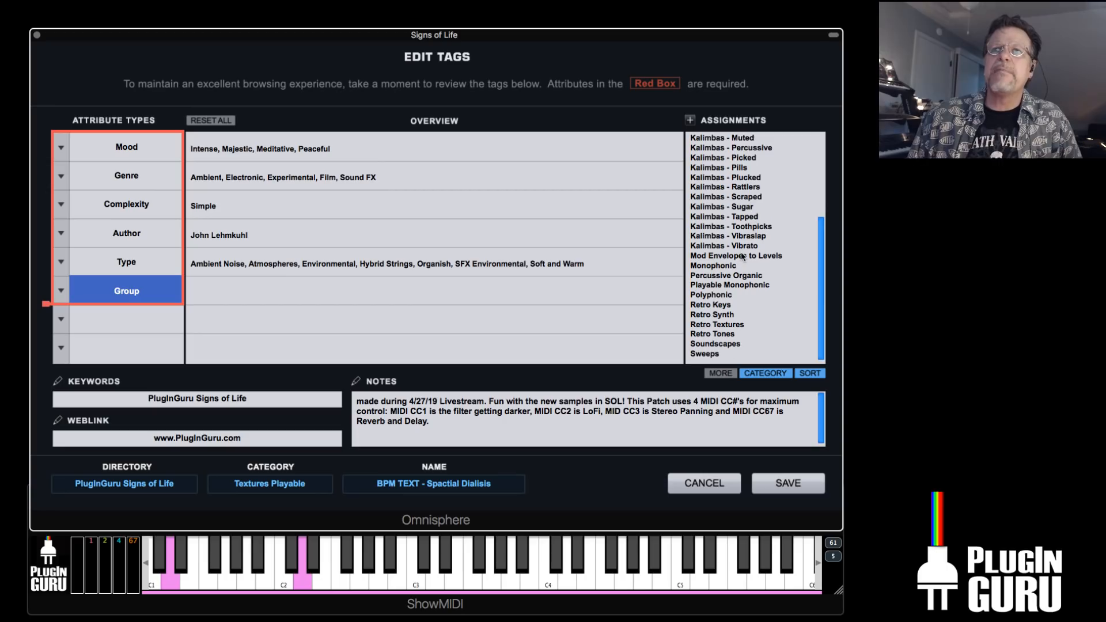
scroll(743, 258, down, 2)
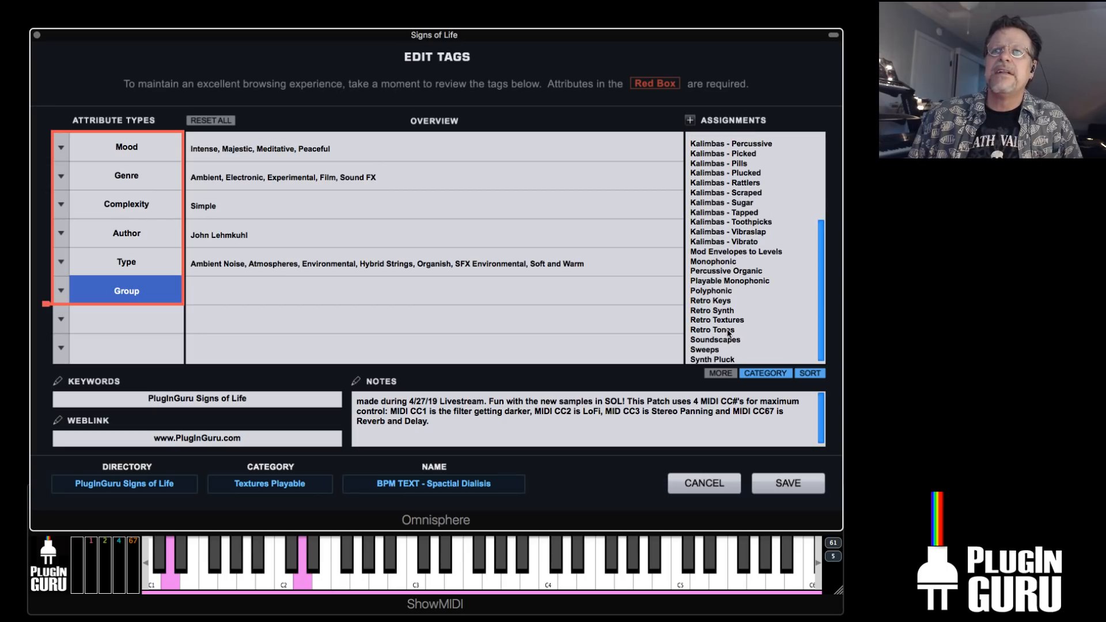
click(729, 340)
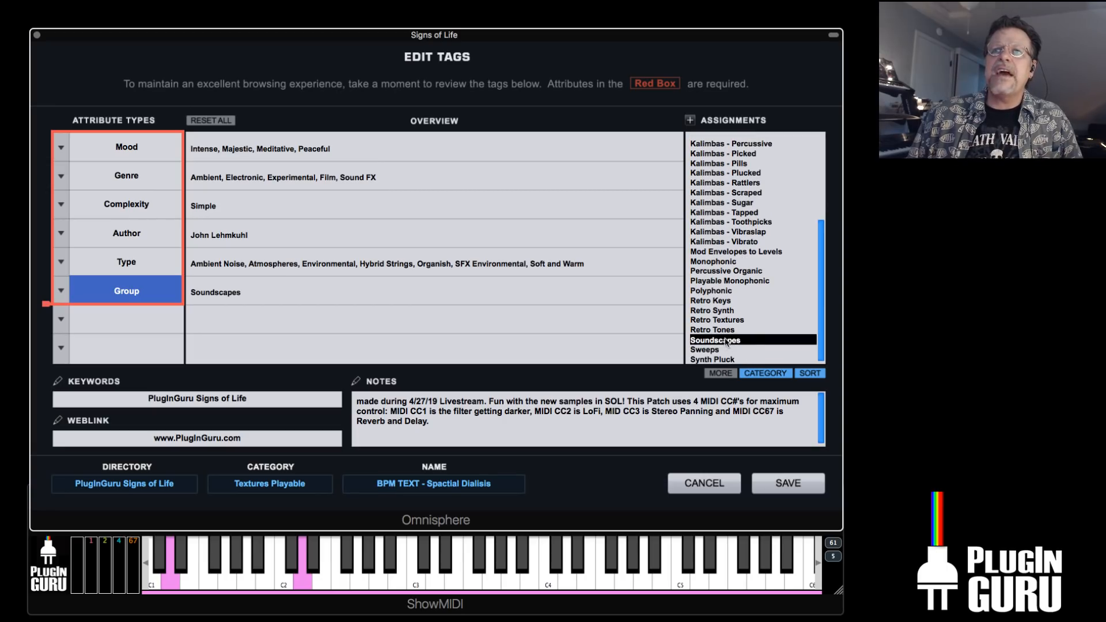
scroll(733, 299, up, 2)
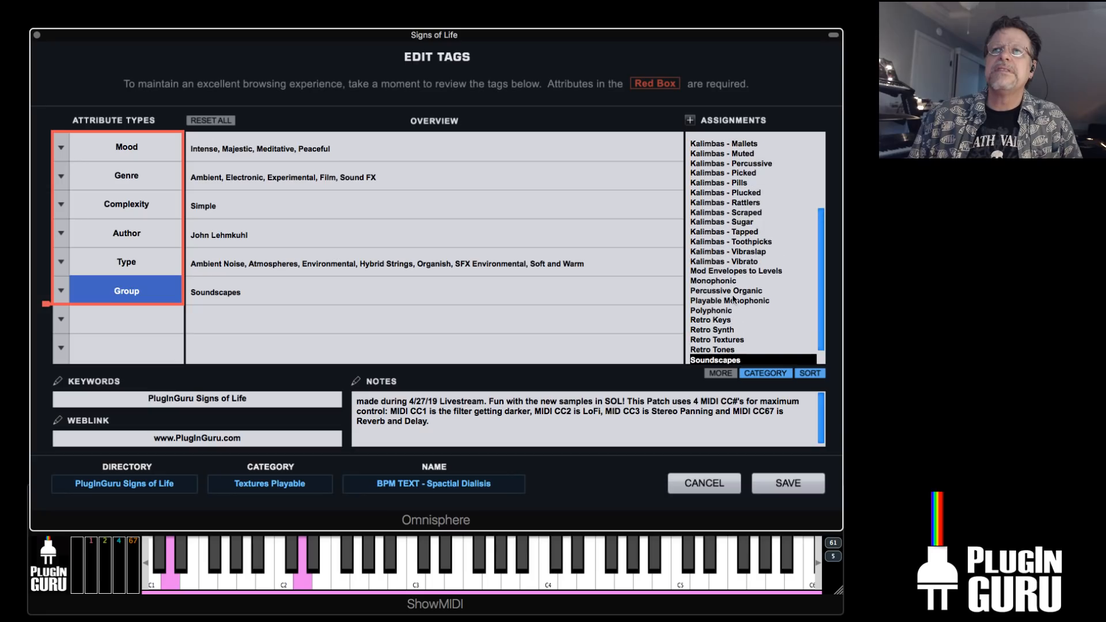
scroll(743, 288, up, 10)
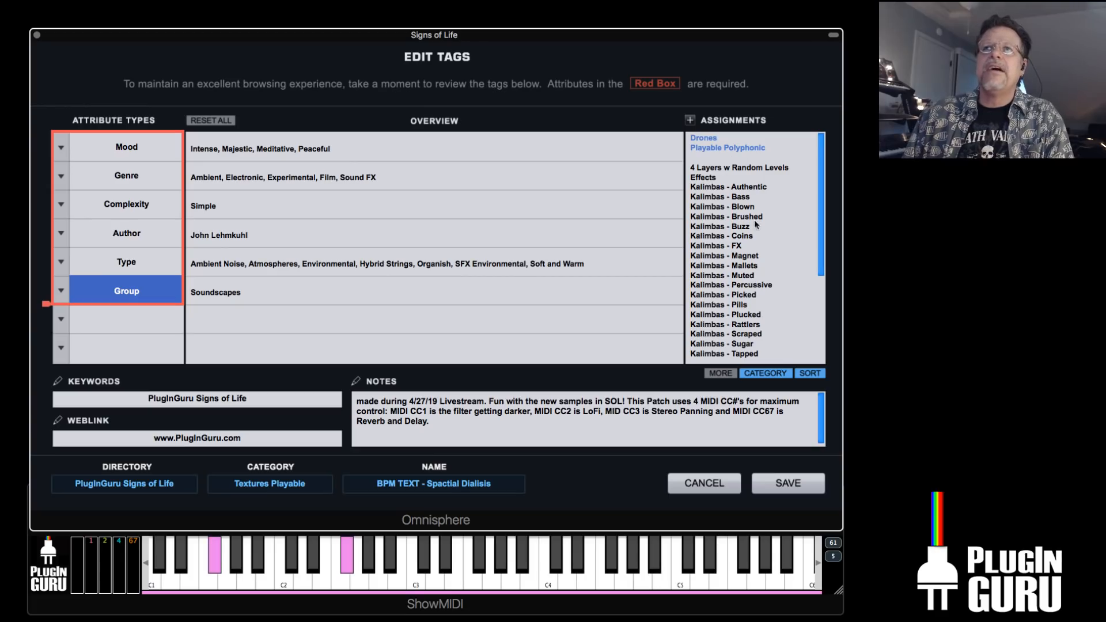
click(798, 485)
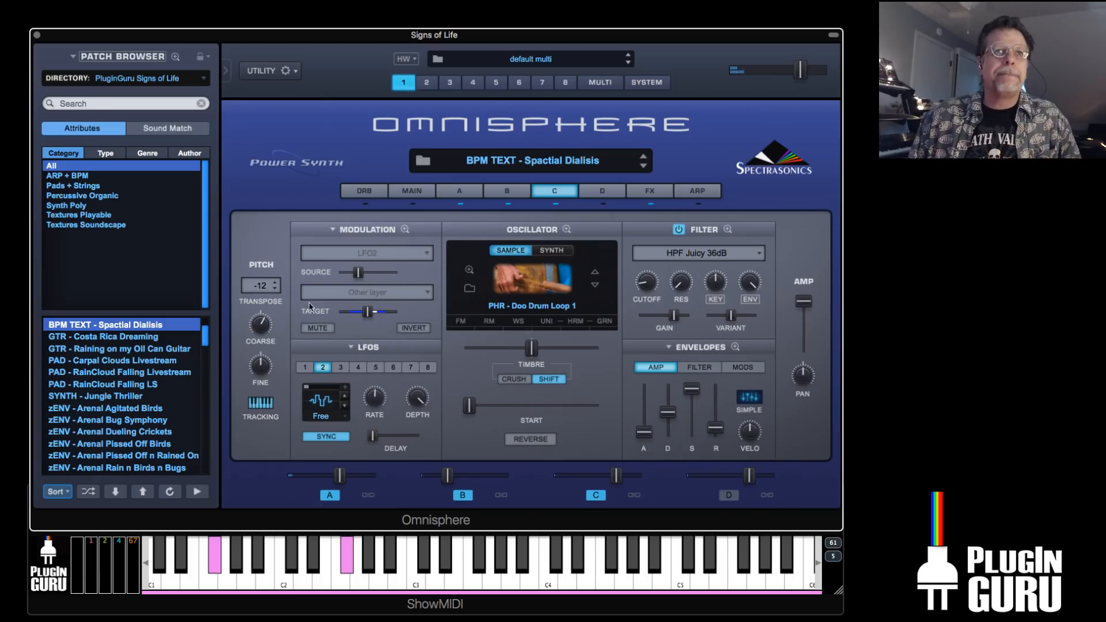
click(270, 72)
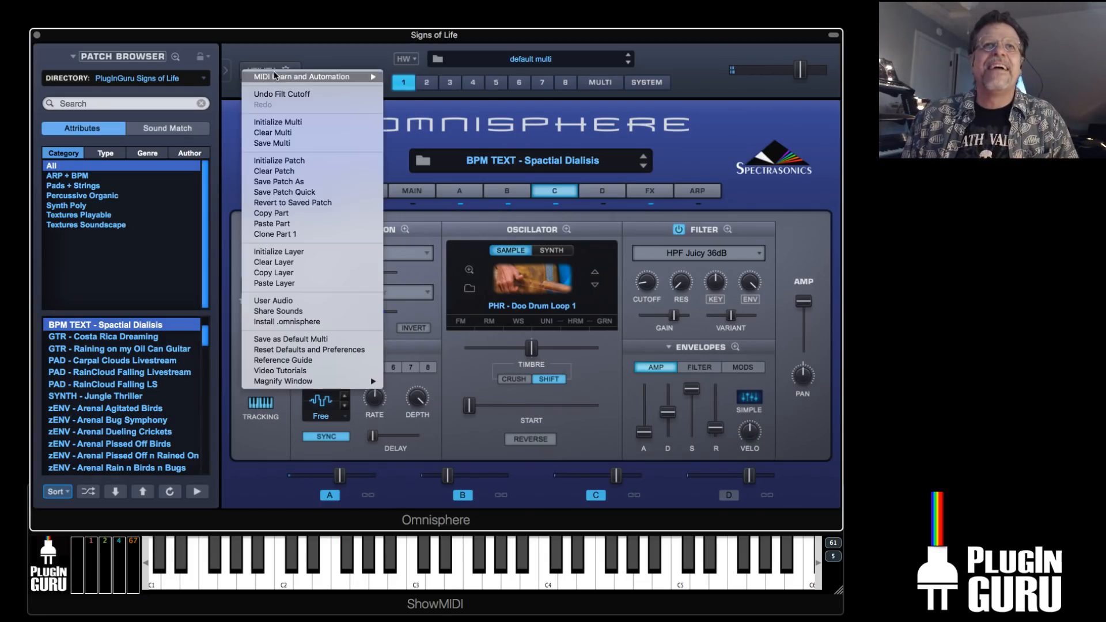
scroll(116, 406, down, 4)
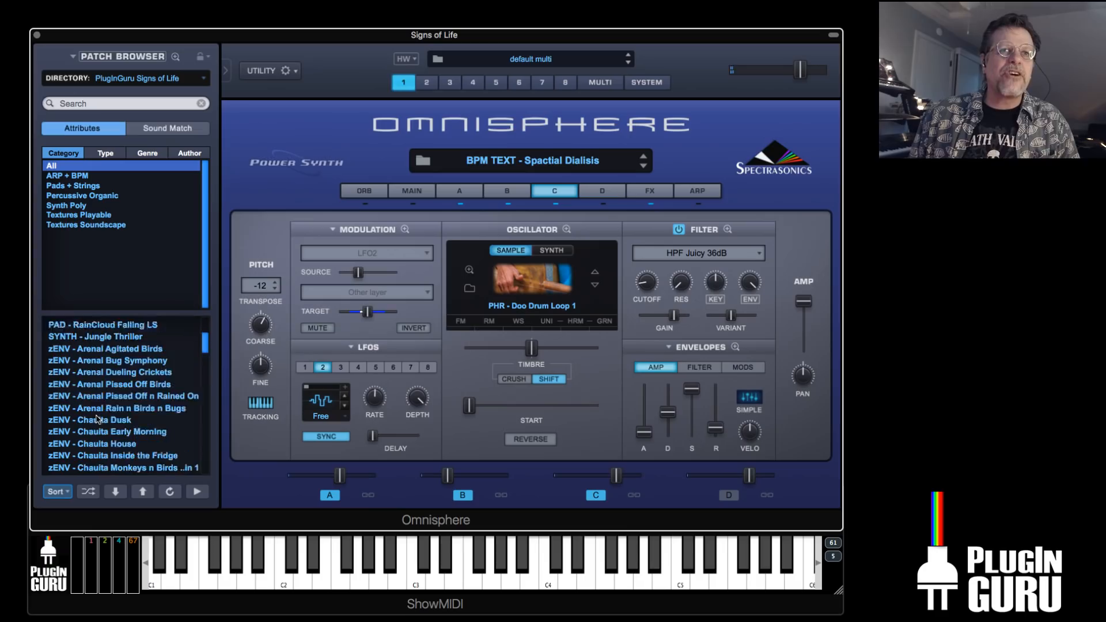
key(super+Tab)
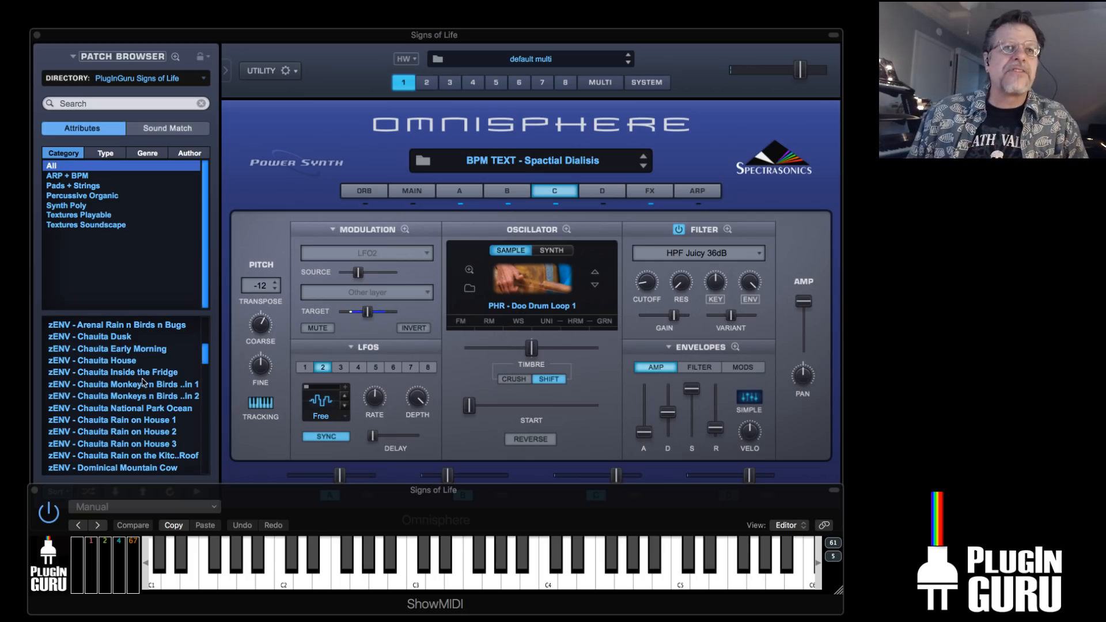
Audition zPAD patches in the Signs of Life library, from Distorted Bug Life back through Close Brother Transit and Chauita Motion Rain to the Carpal Clouds patches
scroll(141, 383, down, 1)
click(205, 373)
scroll(140, 390, down, 15)
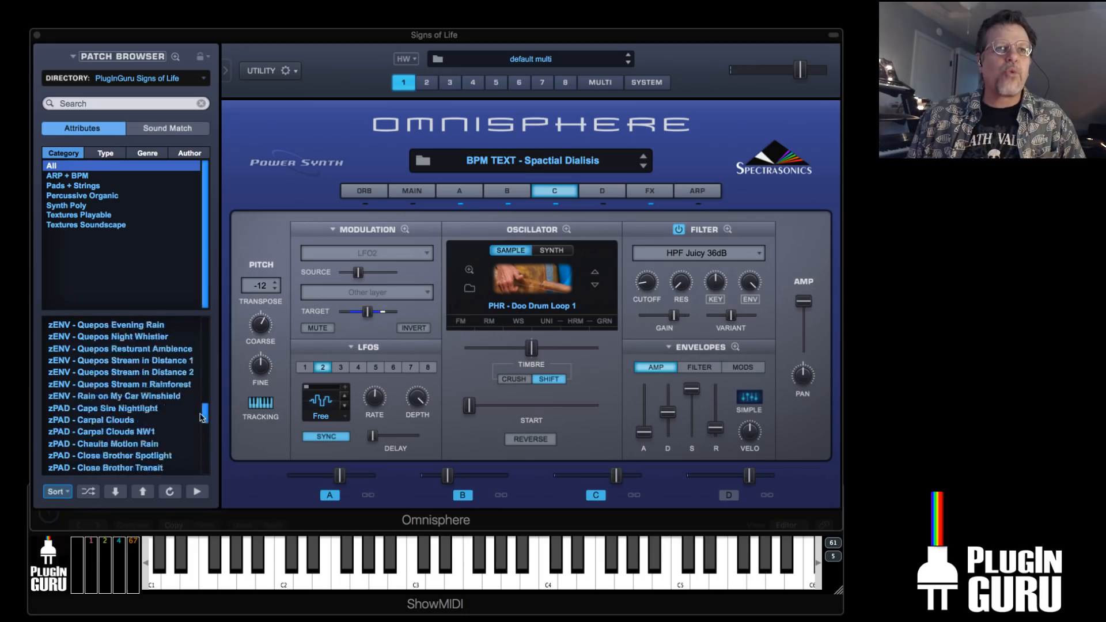
click(140, 385)
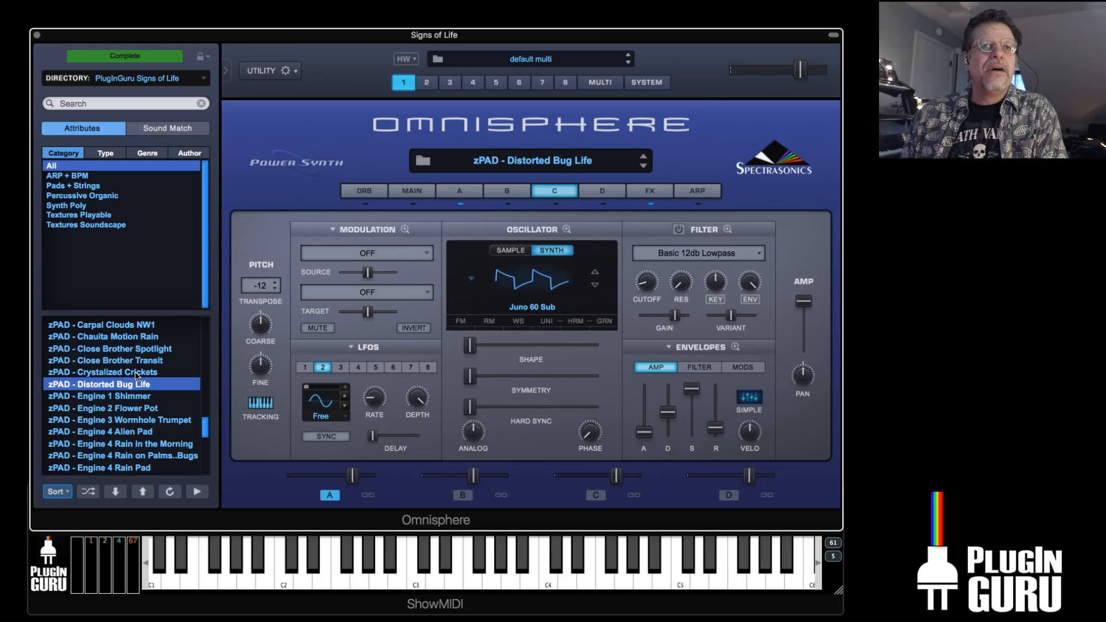
click(140, 372)
click(139, 361)
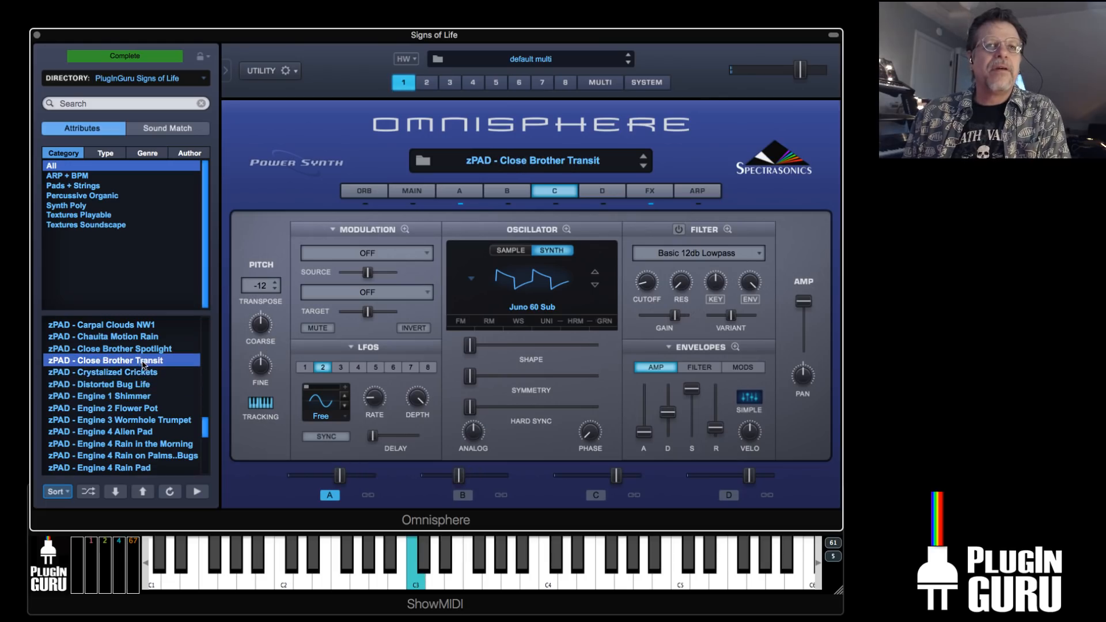
click(143, 340)
scroll(141, 345, up, 3)
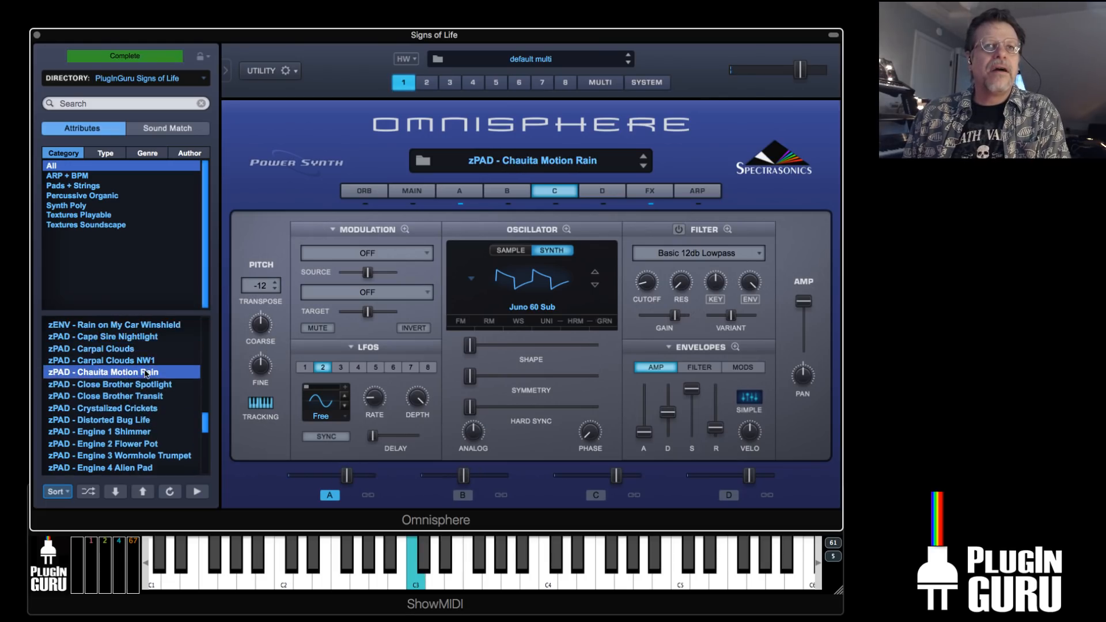
click(132, 349)
click(138, 360)
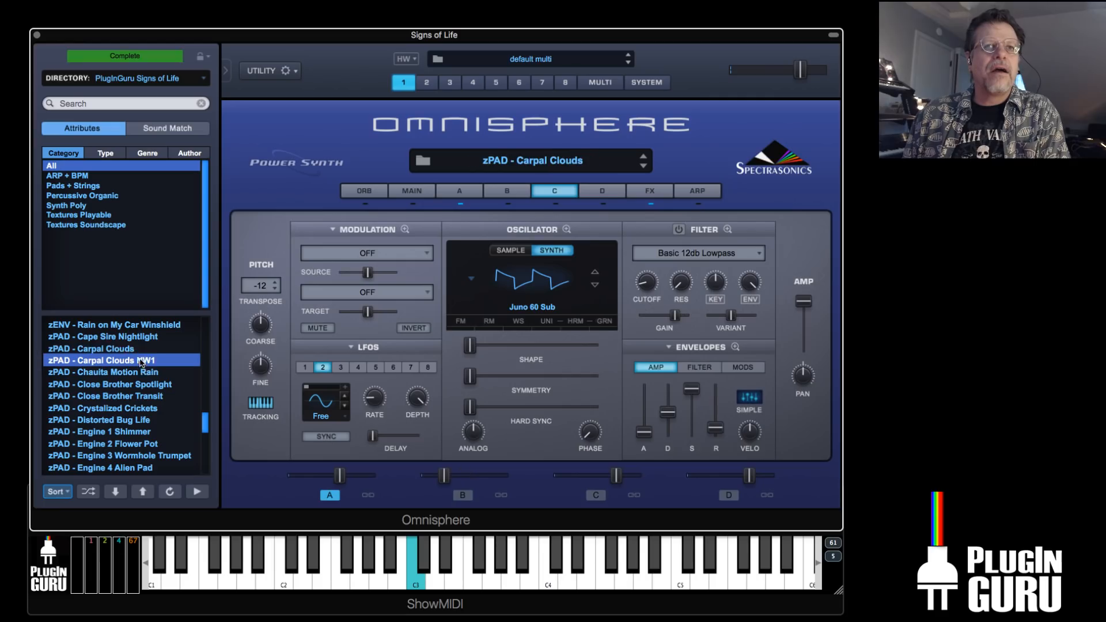
Load the patch "zPAD - Engine 4 Rain in the Morning" and move layer A's sample start slightly later
scroll(140, 426, down, 5)
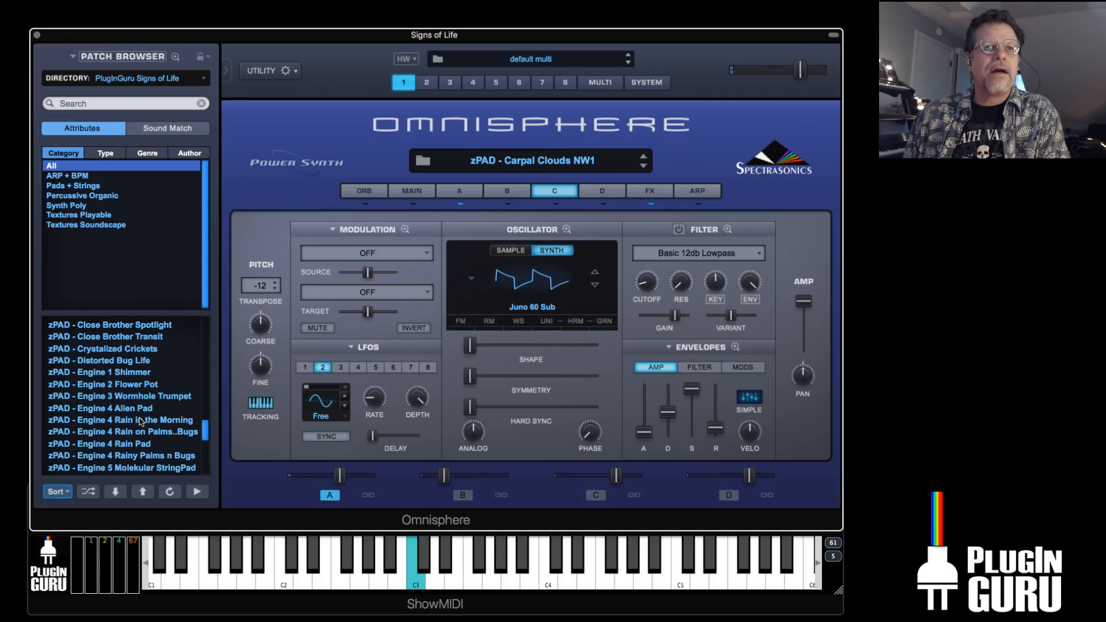
click(139, 420)
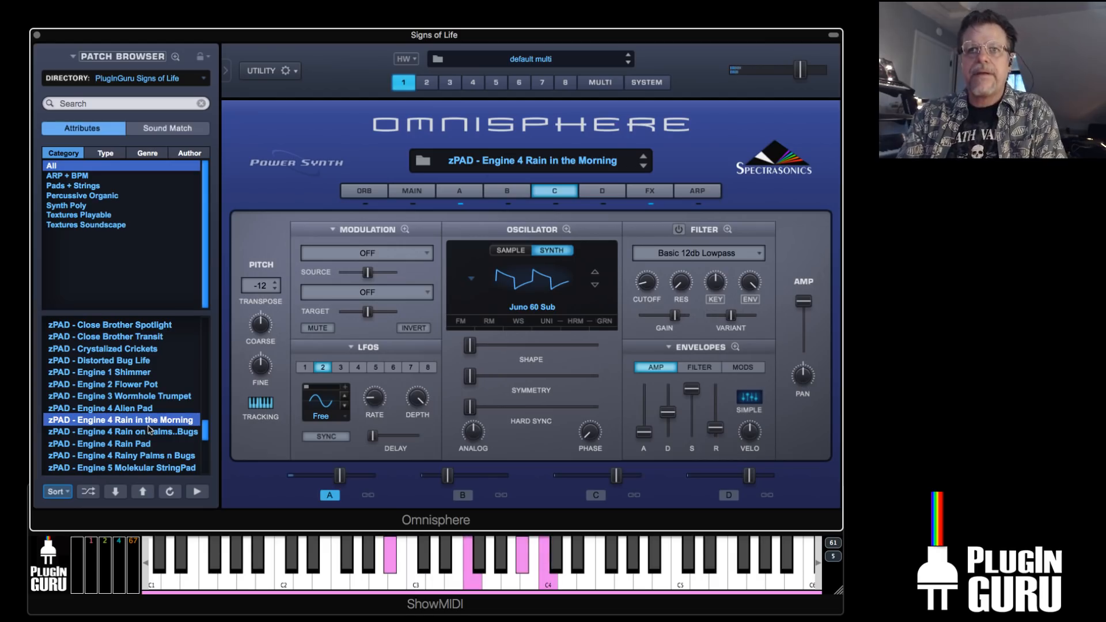
click(459, 185)
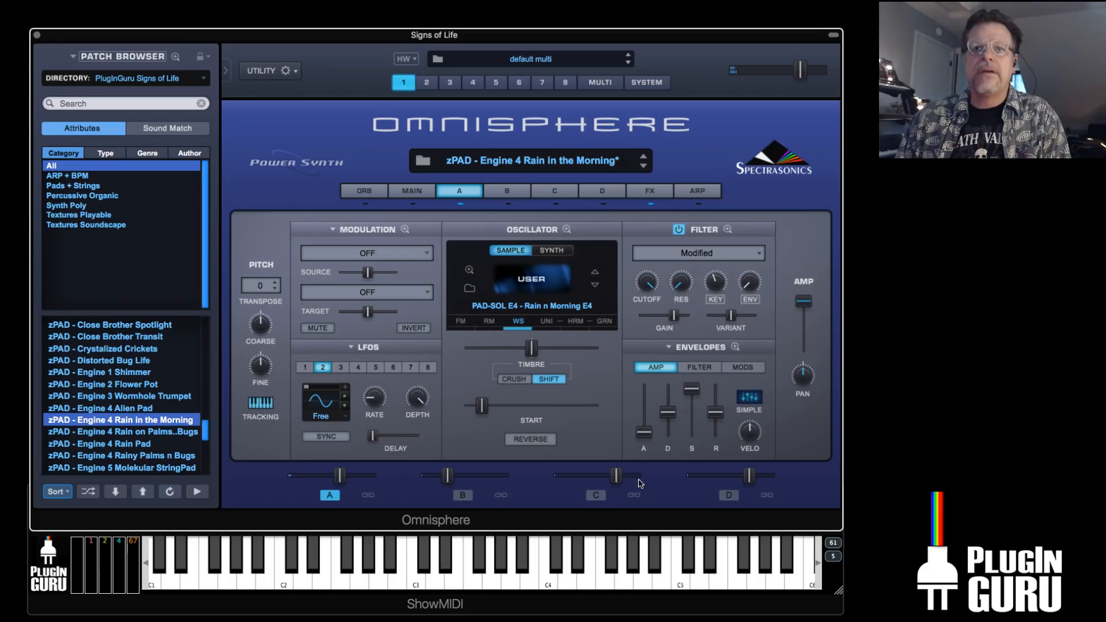
drag(482, 405, 475, 407)
drag(479, 406, 485, 406)
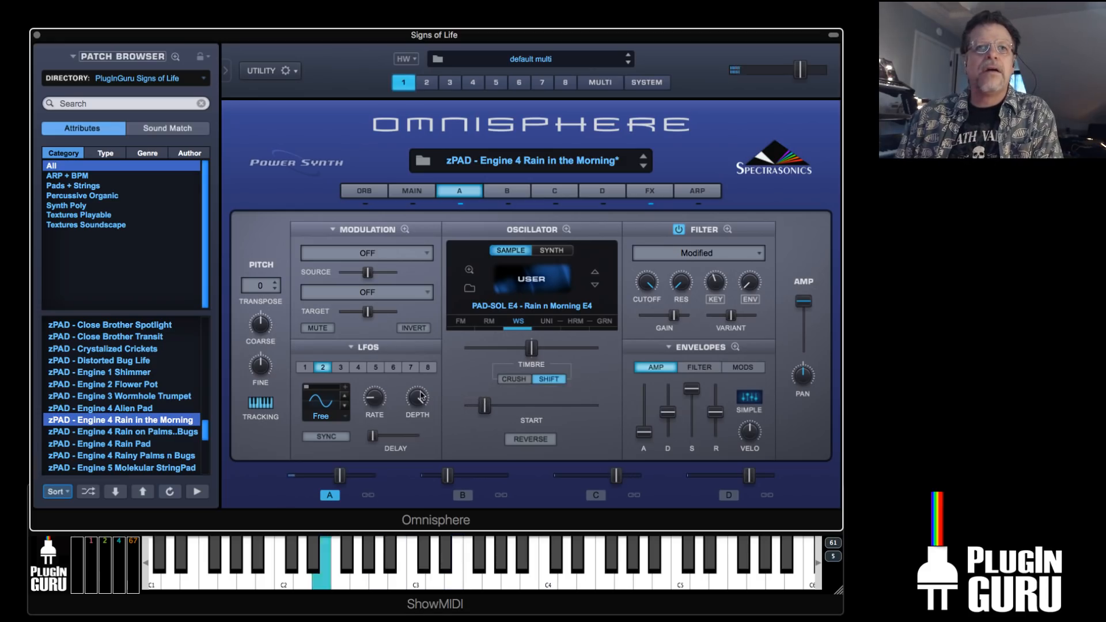
Modulate layer A's coarse pitch with Mod Envelope4 and turn off that envelope's Loop and Sync in the enlarged envelope editor
right_click(262, 327)
mouse_move(306, 307)
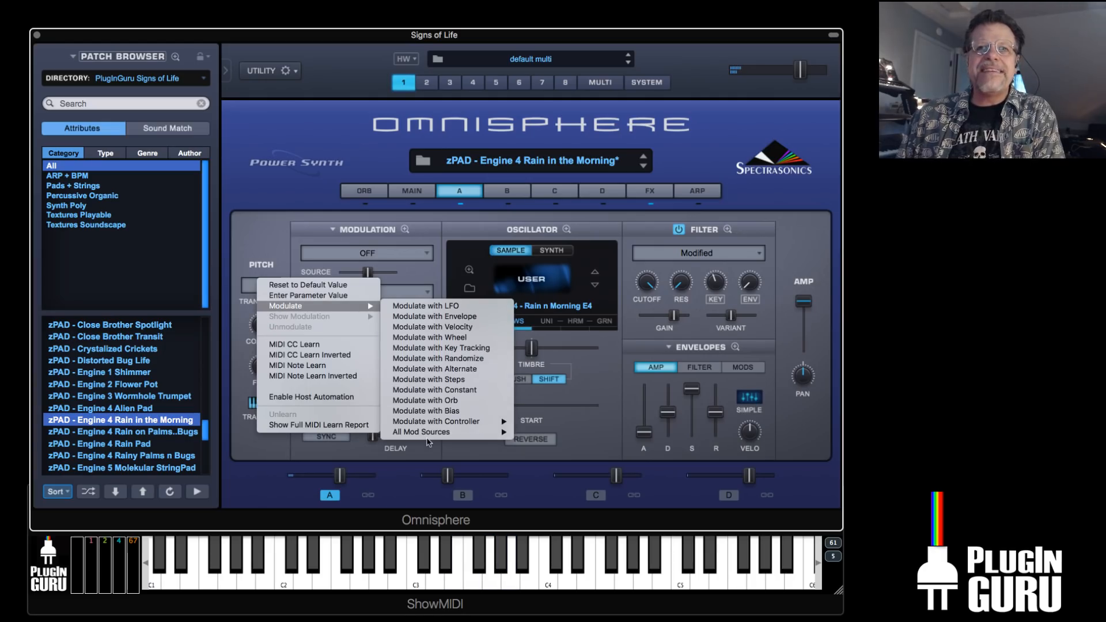
mouse_move(496, 432)
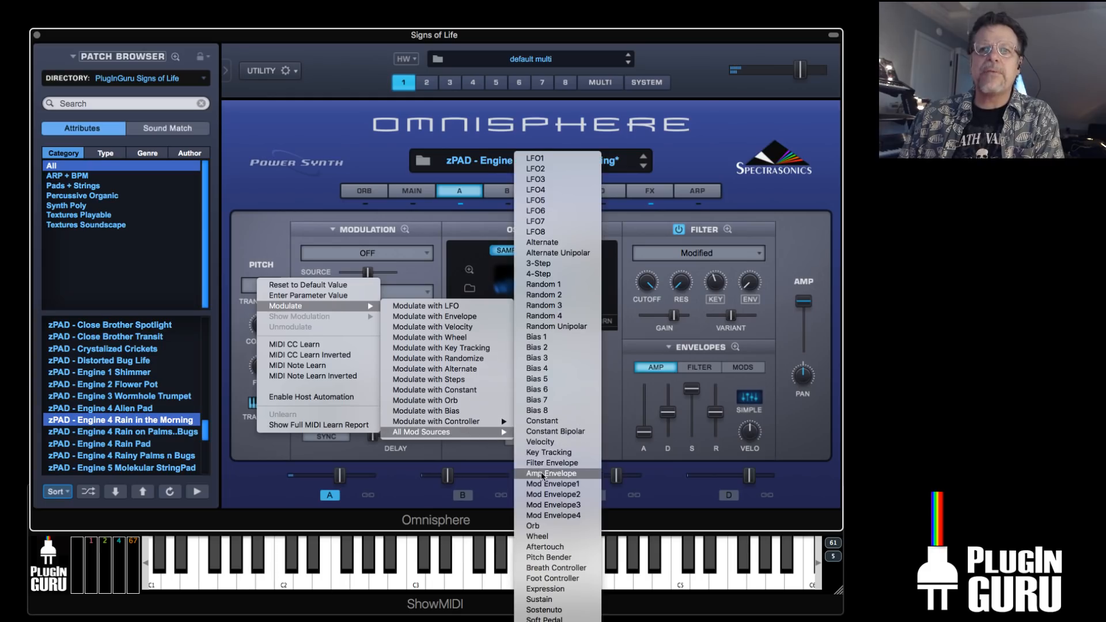
click(552, 514)
click(734, 348)
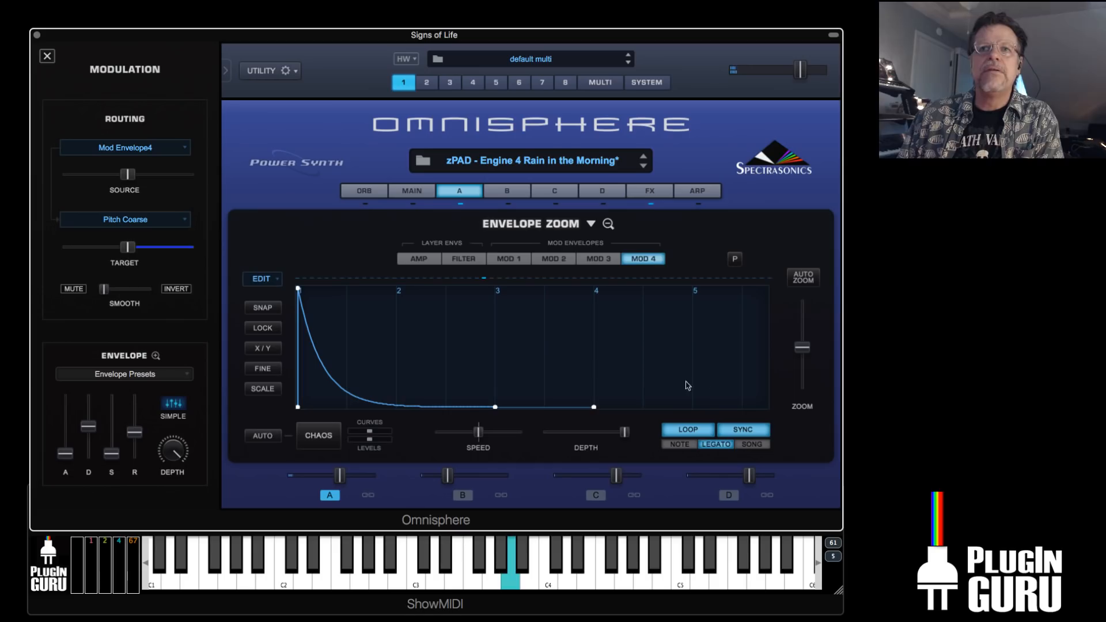
click(671, 433)
click(743, 431)
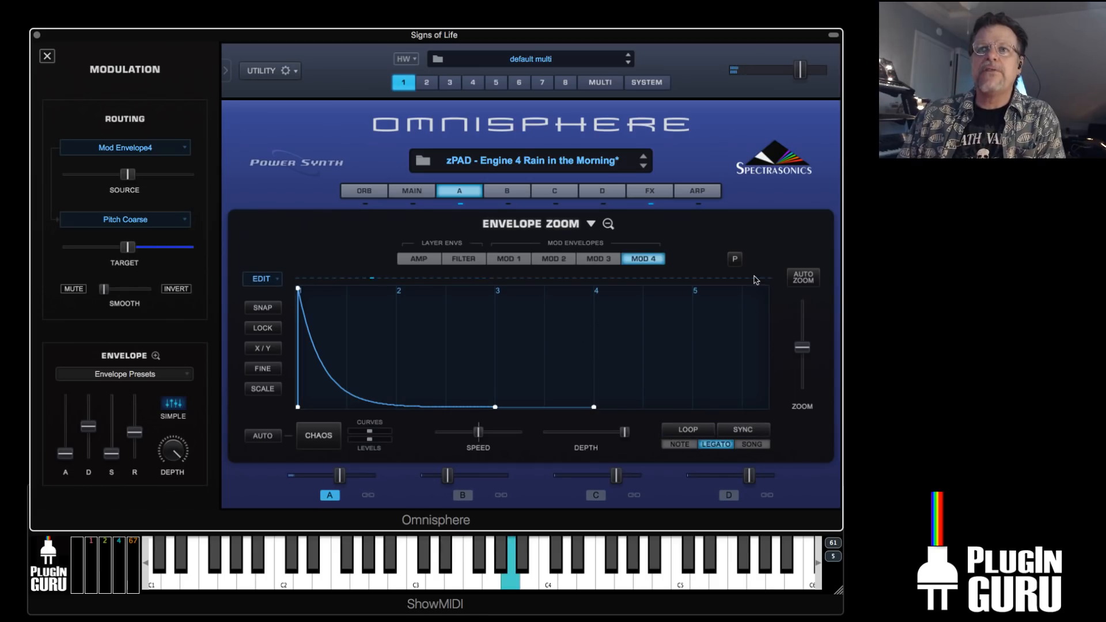
Shorten Mod Envelope4's decay to a very brief spike and reduce its depth to a low amount, returning to layer A's main page
drag(494, 415, 301, 428)
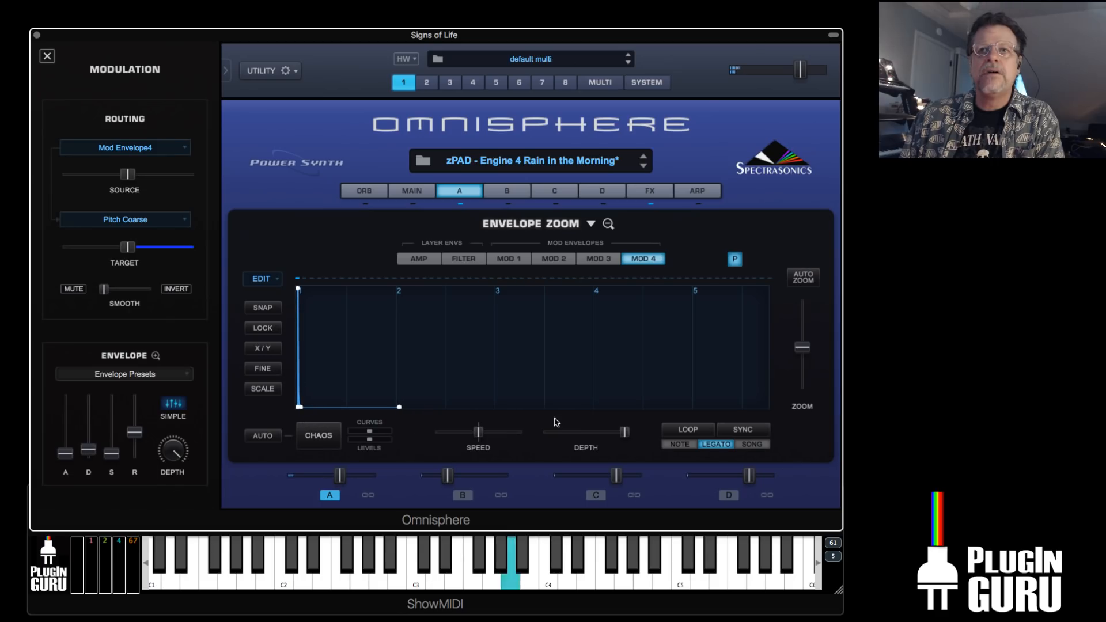
drag(623, 432, 561, 438)
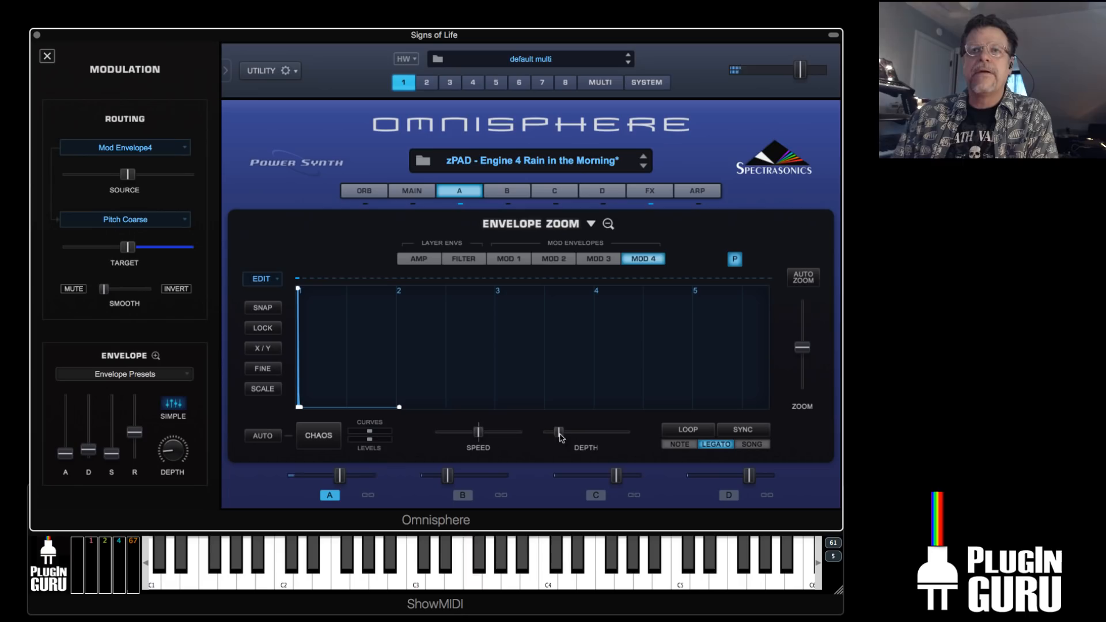
click(458, 190)
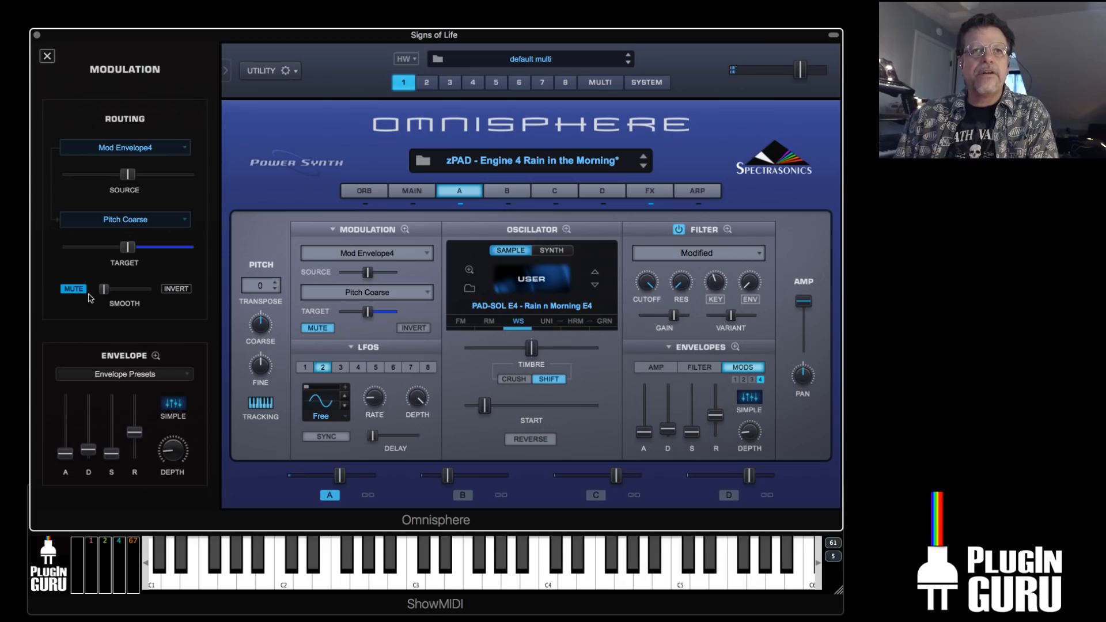
Unmute layer A's Mod Envelope4 pitch modulation and modulate that envelope's depth with Velocity
click(77, 288)
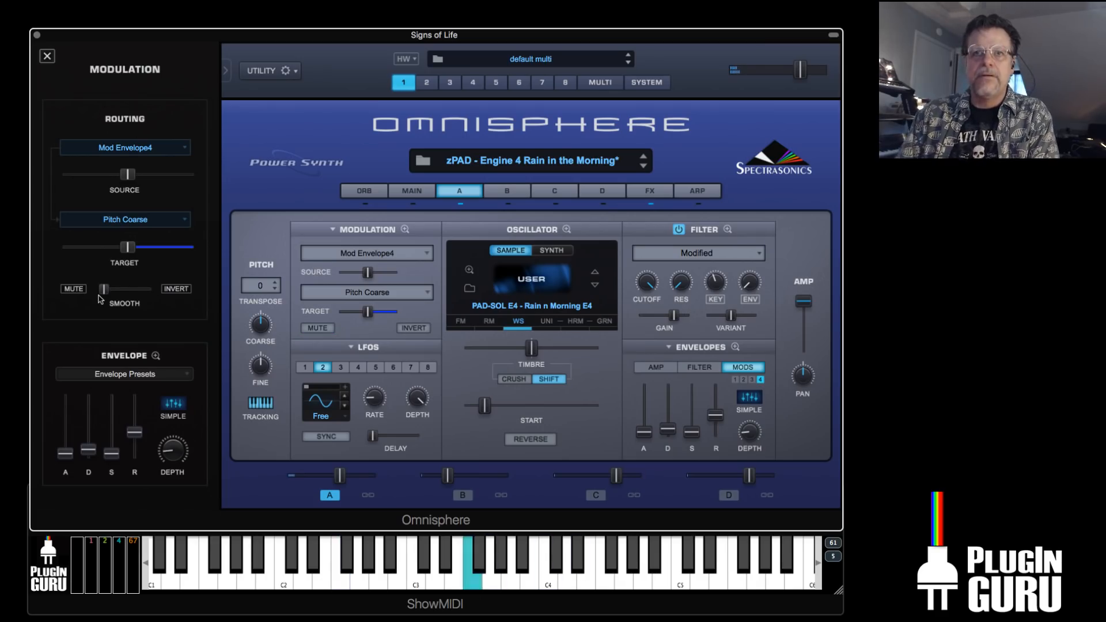
click(736, 346)
right_click(557, 433)
mouse_move(596, 411)
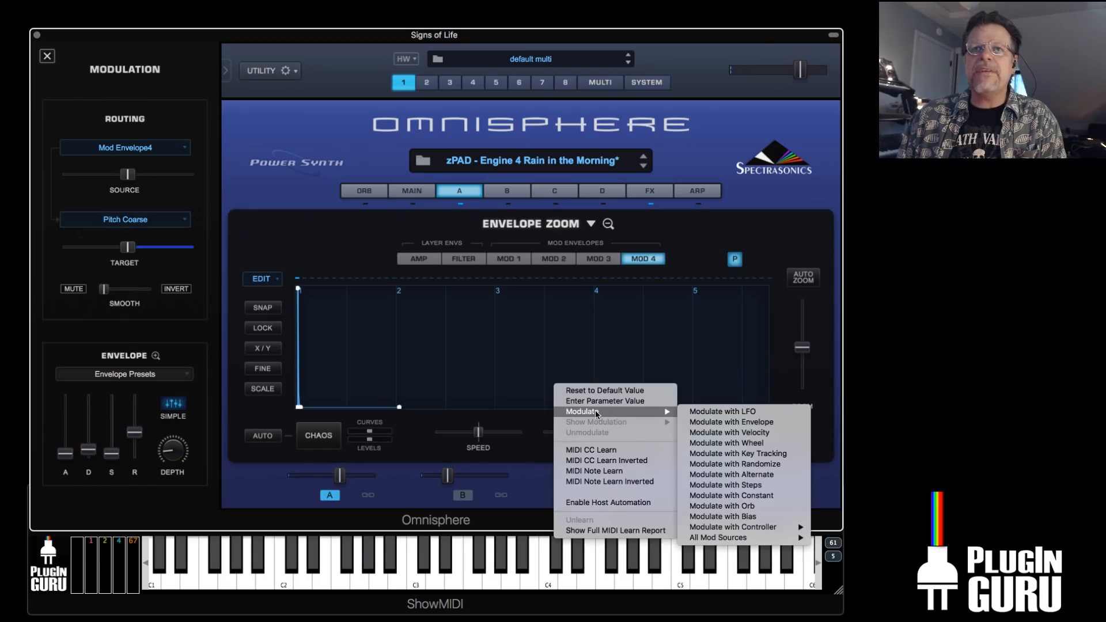
click(724, 432)
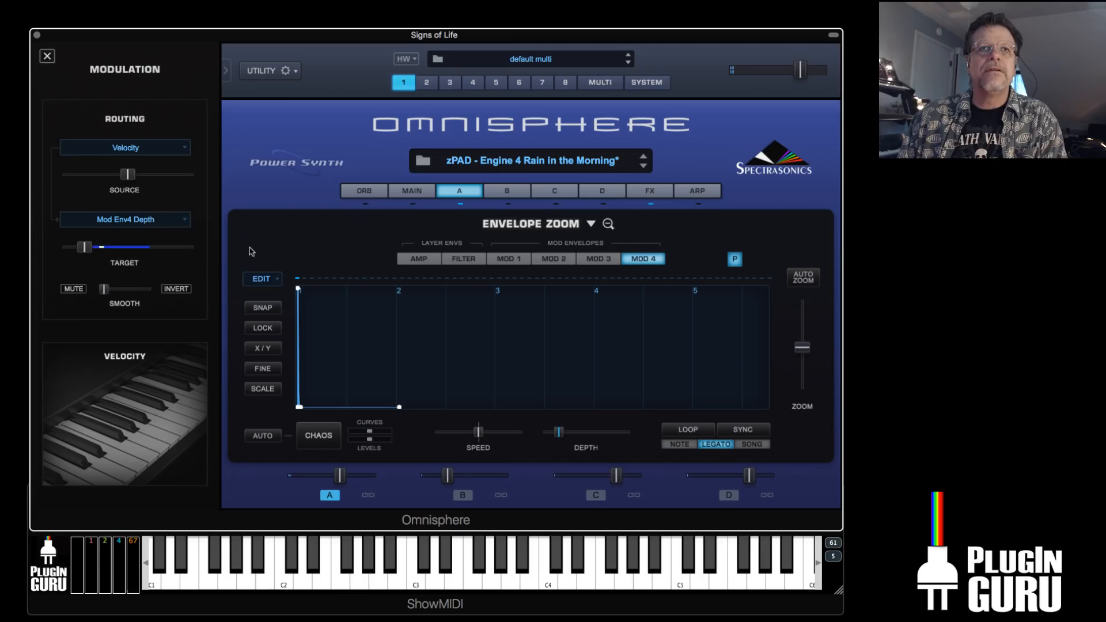
Reduce the Velocity modulation amount slightly and lower Mod Envelope4's base depth to minimum, returning to layer A's main page
drag(138, 175, 124, 175)
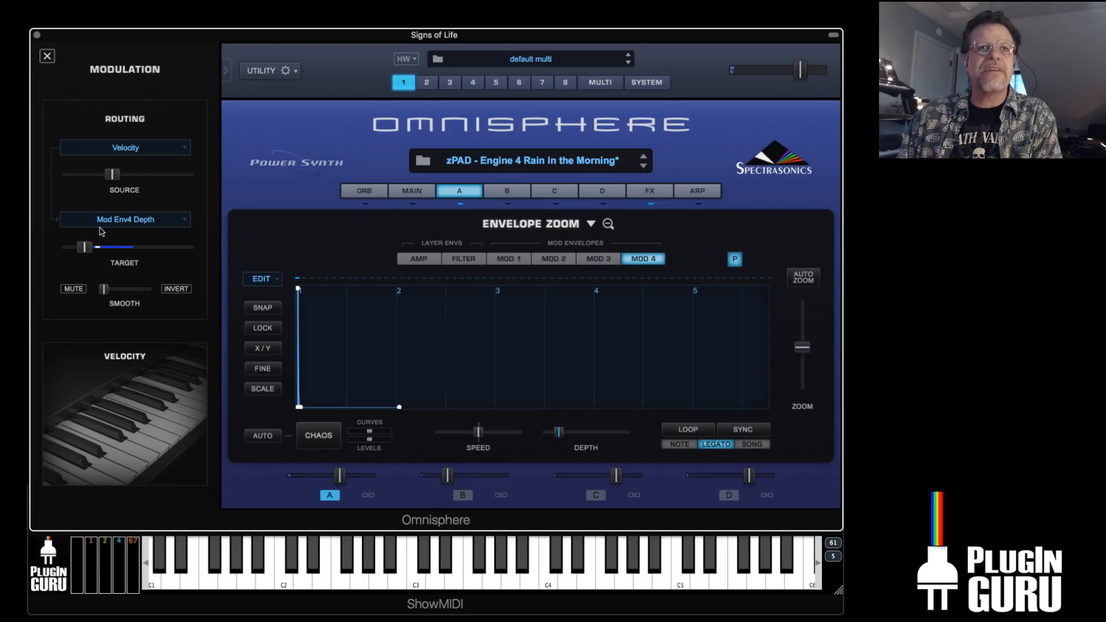
drag(88, 247, 78, 250)
drag(114, 176, 117, 178)
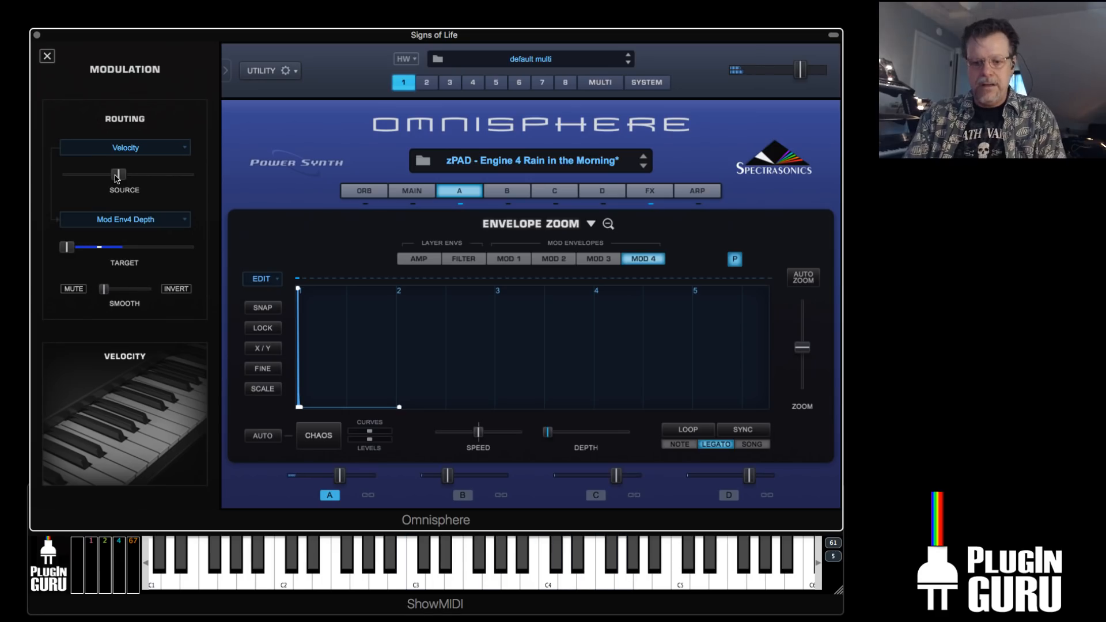
click(459, 195)
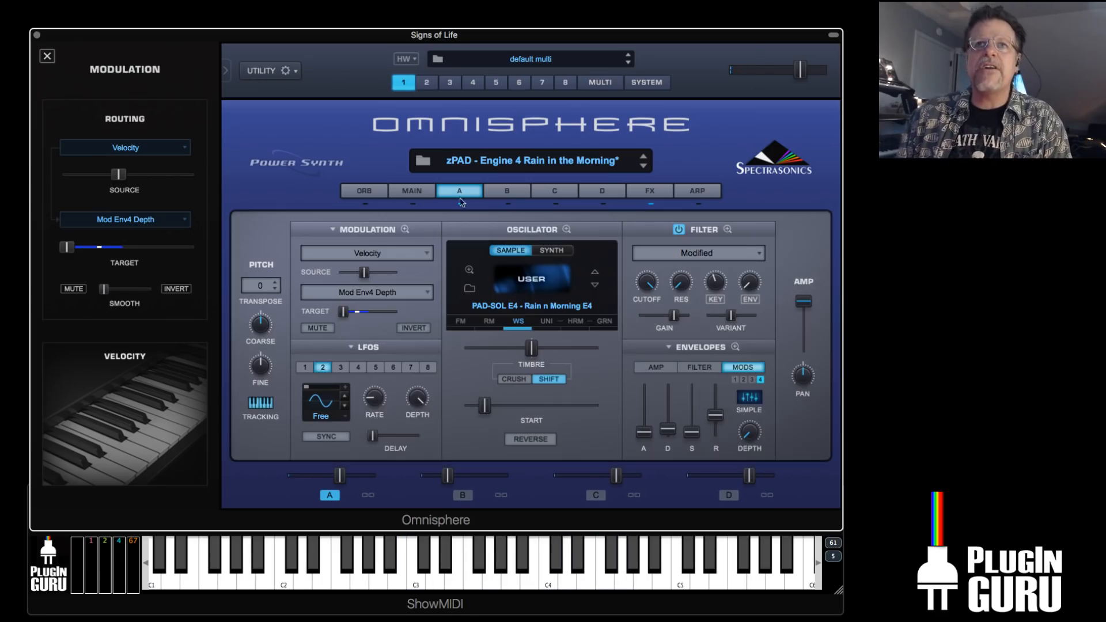
Try convex and straight release curves on layer A's amp envelope, leaving a steeply concave release curve
drag(722, 419, 718, 433)
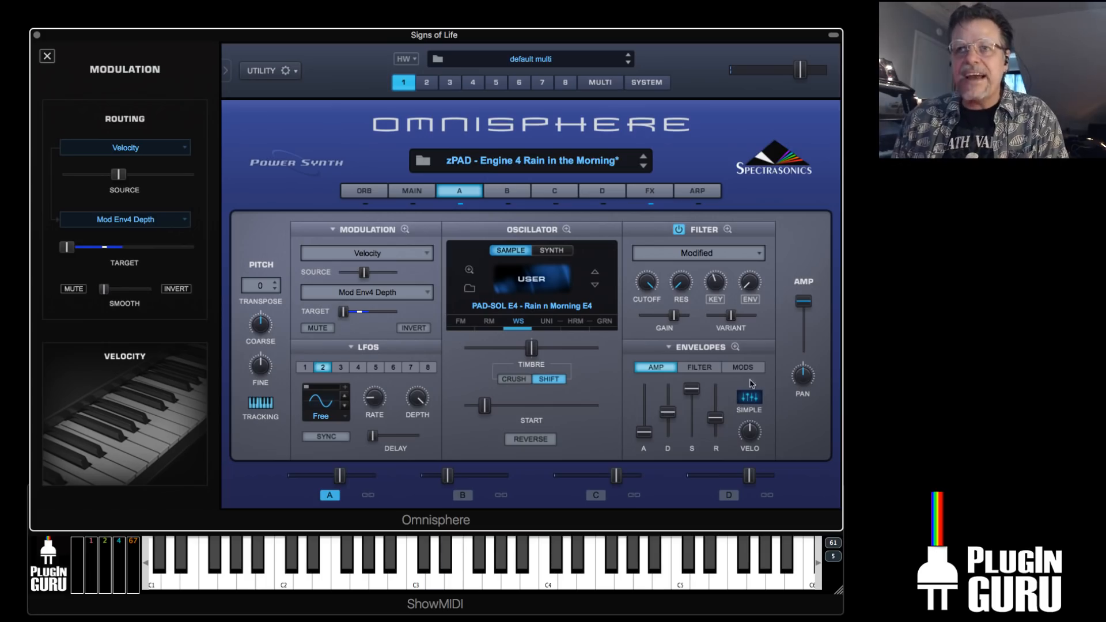
click(736, 347)
drag(693, 361, 691, 364)
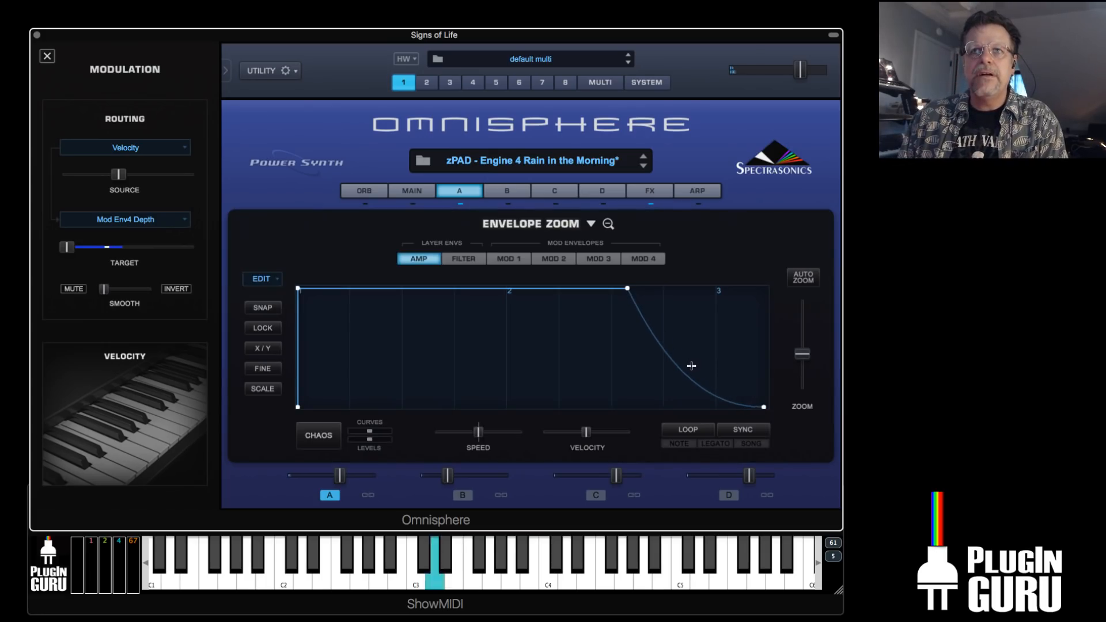
drag(691, 365, 720, 320)
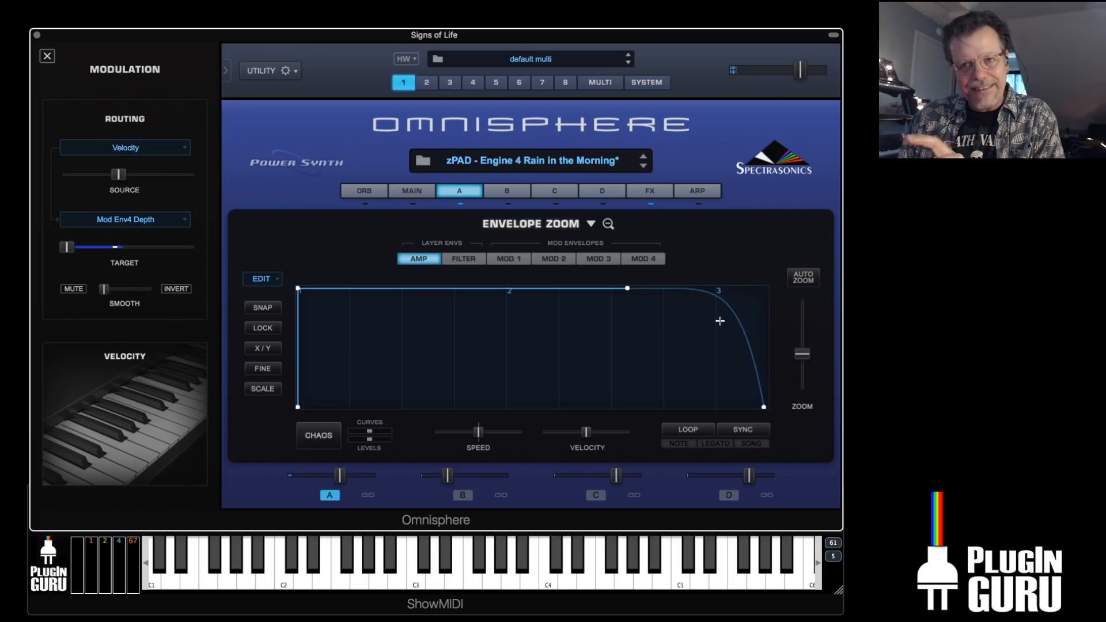
drag(719, 321, 692, 384)
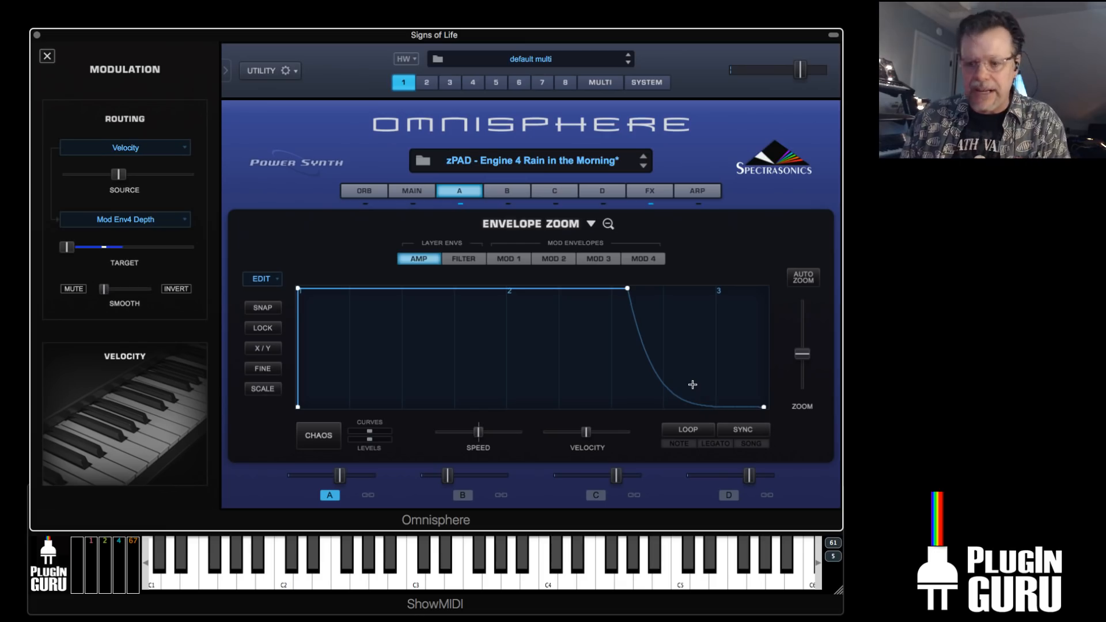
drag(692, 384, 714, 357)
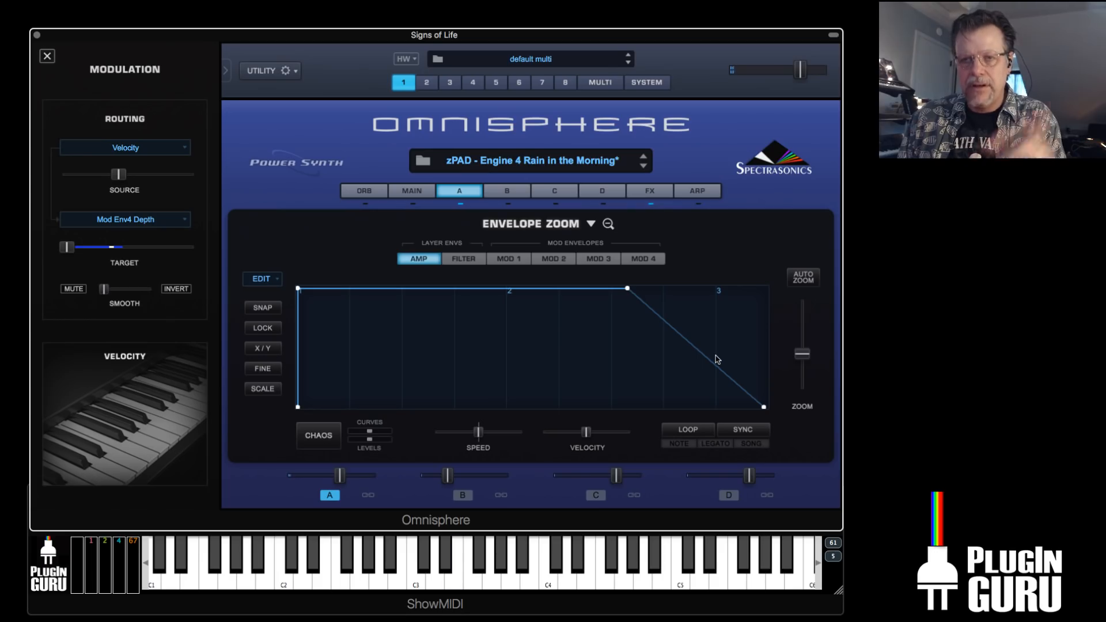
drag(711, 360, 749, 325)
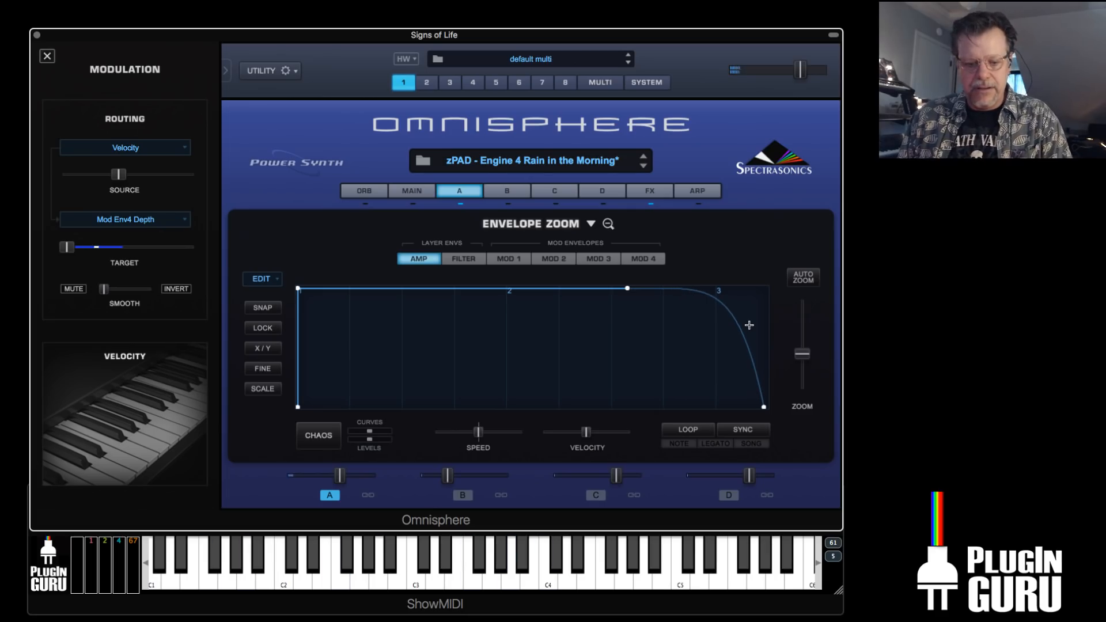
drag(749, 325, 722, 378)
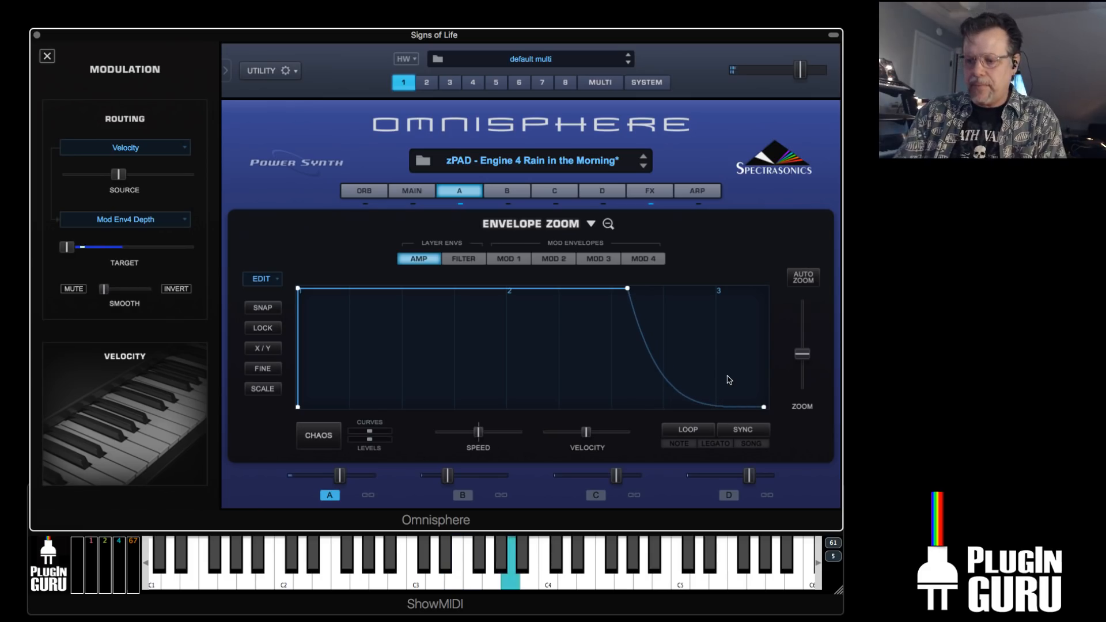
Lengthen layer A's amp envelope release and check its end point in the enlarged envelope editor
click(453, 198)
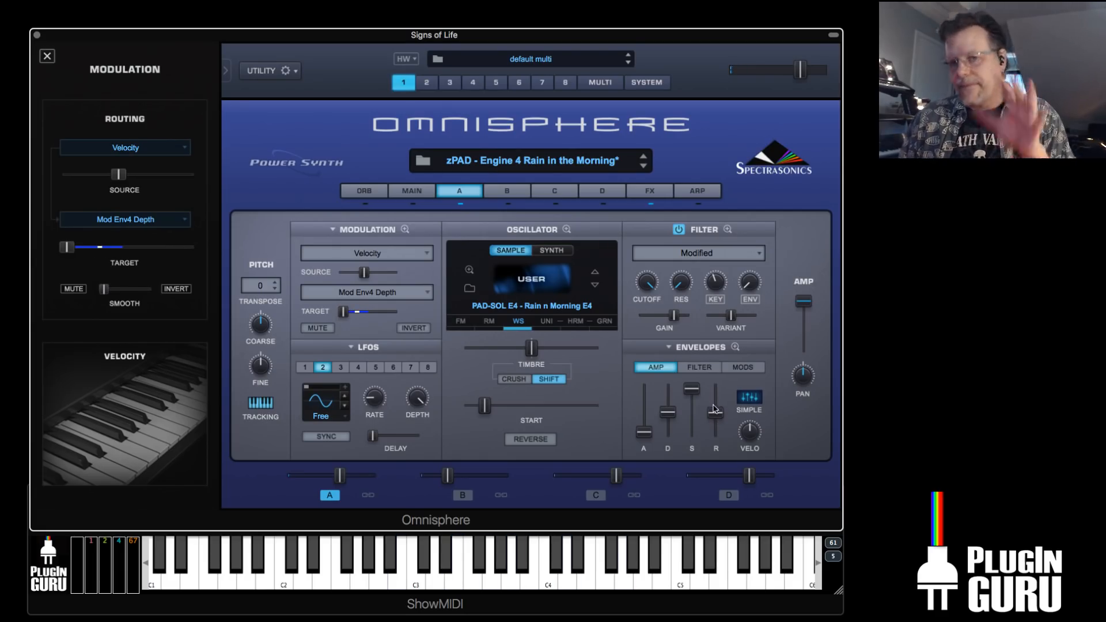
click(735, 347)
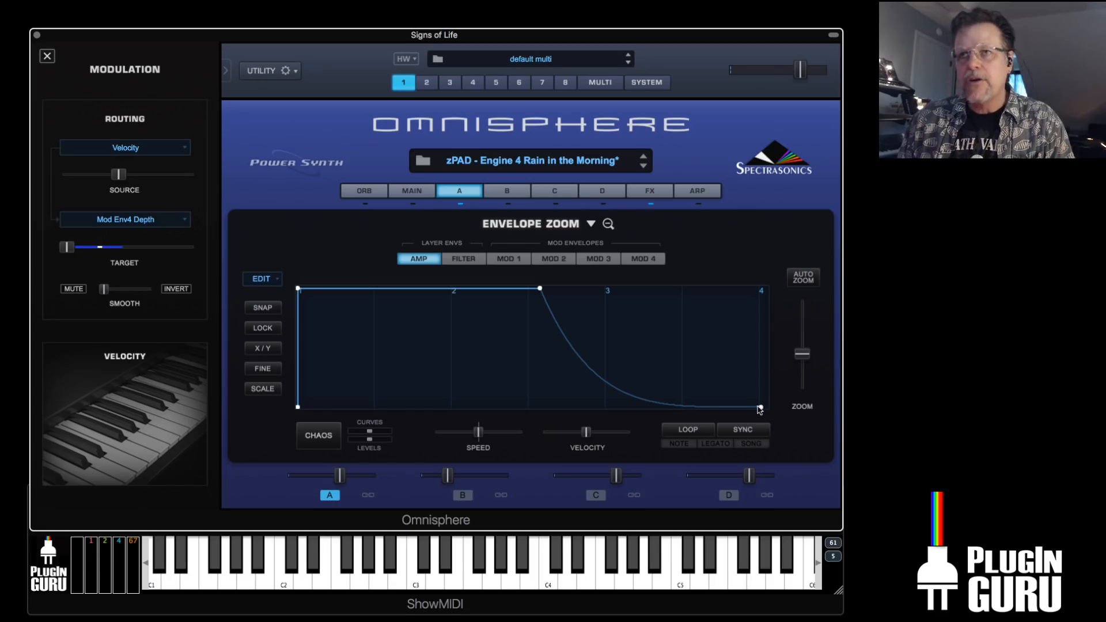
click(464, 190)
Set the patch's voice count to 32
click(411, 191)
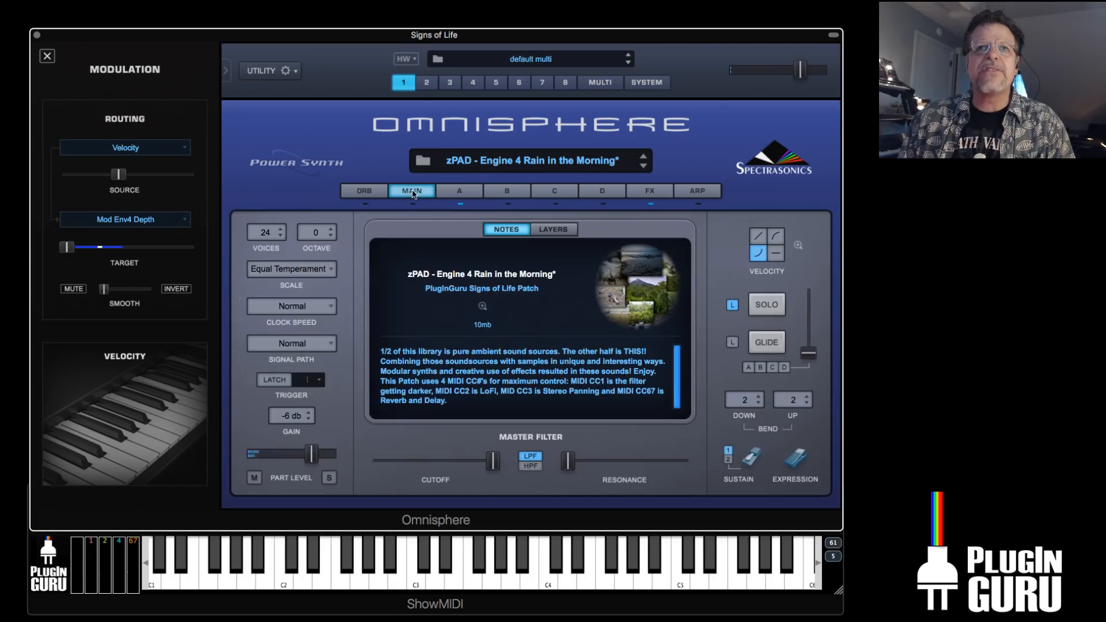
click(264, 233)
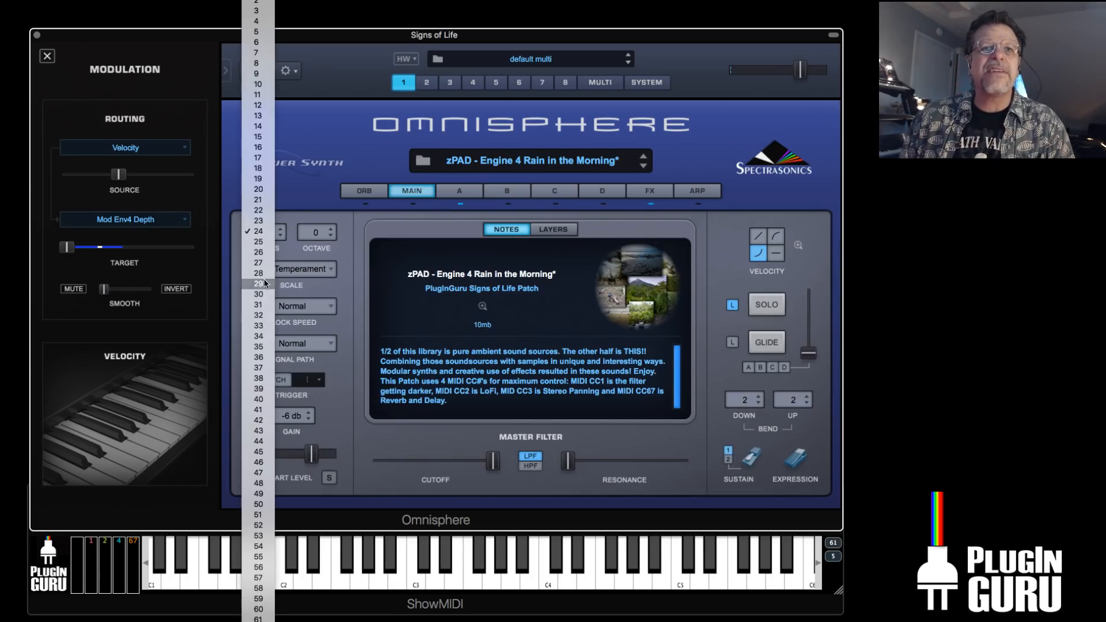
click(267, 315)
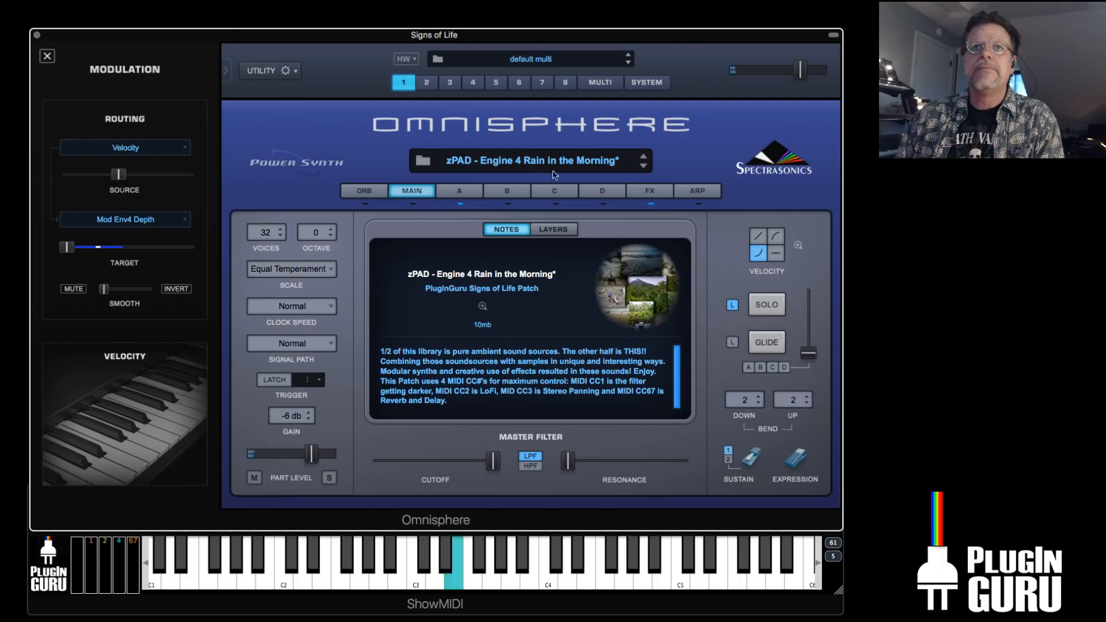
Enable layer B, set its amp envelope to minimum attack with a shorter release, and raise the layer's level
click(509, 192)
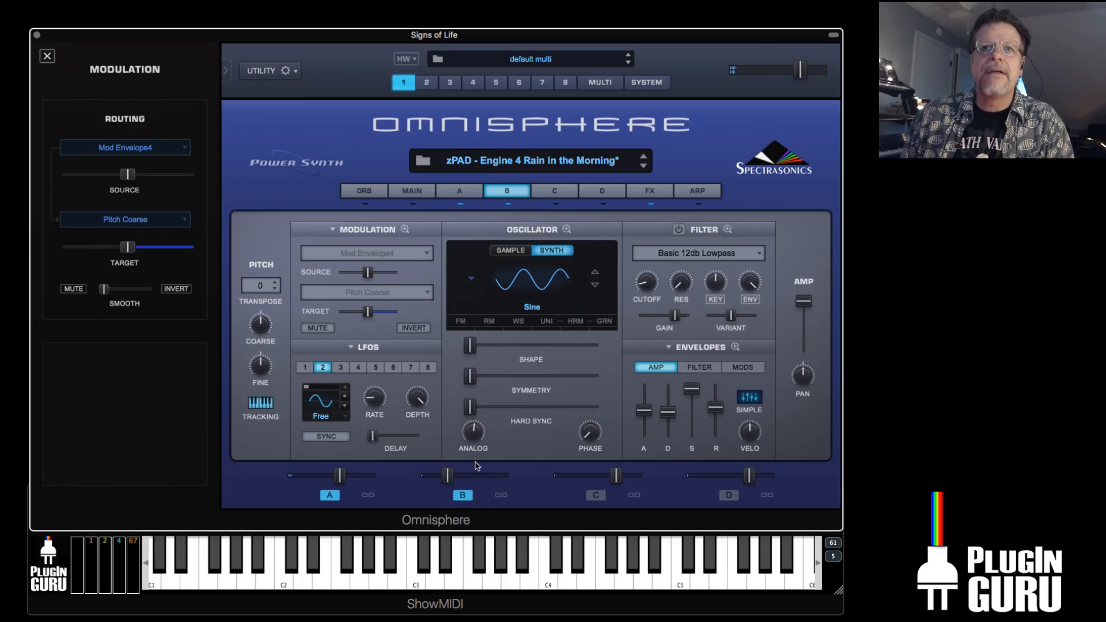
drag(636, 429, 640, 433)
drag(715, 407, 715, 424)
drag(444, 485, 463, 488)
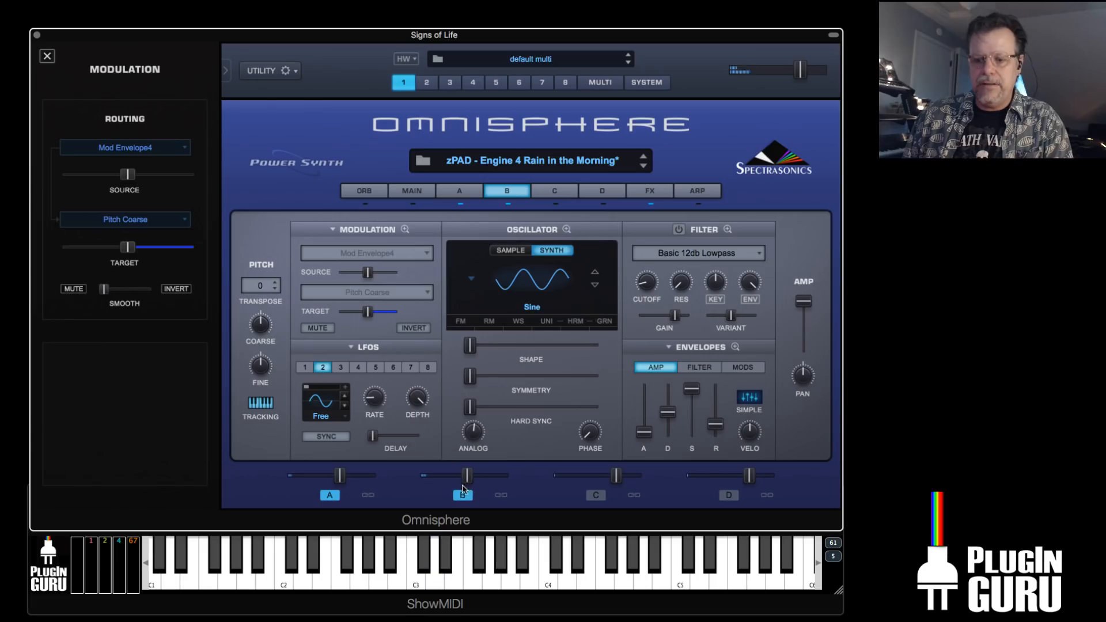
Load a digital wavetable from the Bell category into layer B's oscillator and raise its Shape to slightly below halfway
click(529, 315)
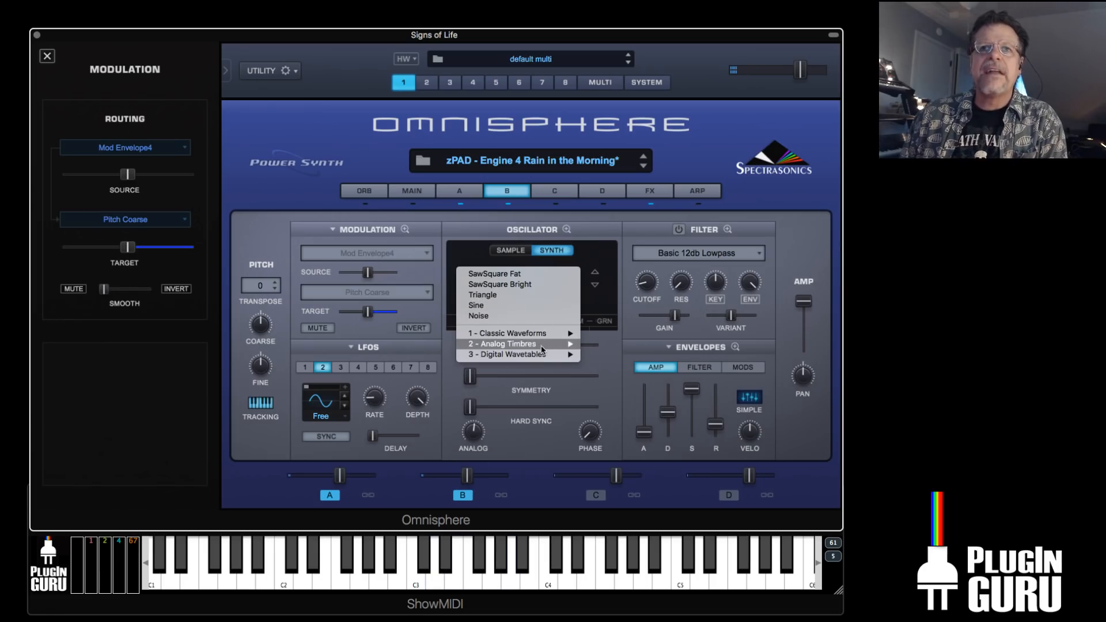
mouse_move(539, 356)
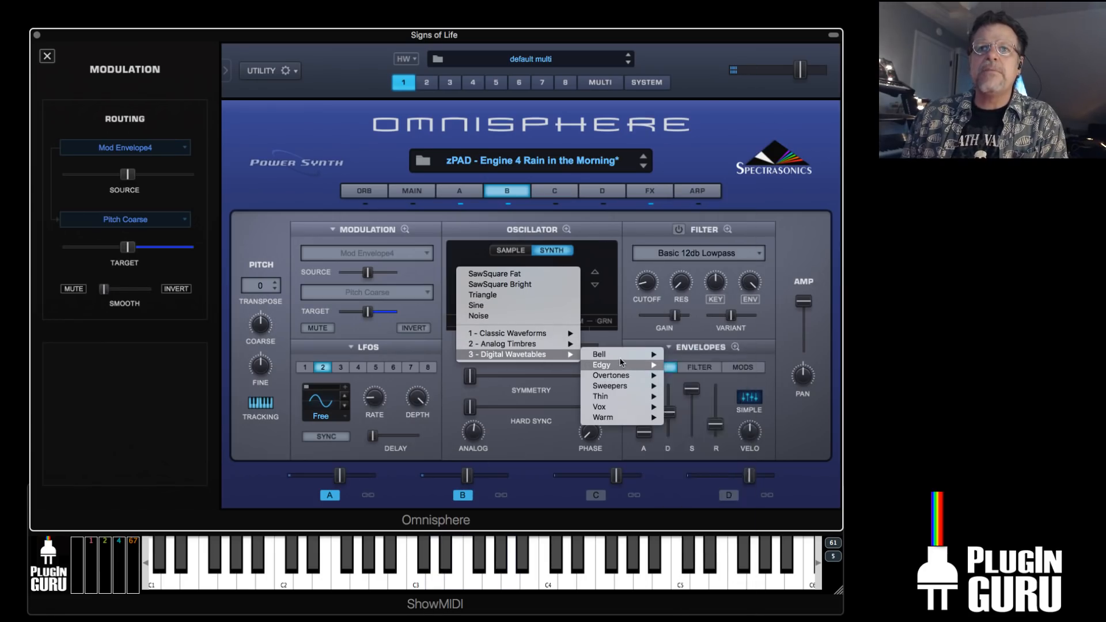
mouse_move(620, 357)
click(701, 378)
drag(478, 345, 563, 358)
Modulate layer B's synth shape with Random 1 and change the oscillator wavetable to Organbells
right_click(520, 349)
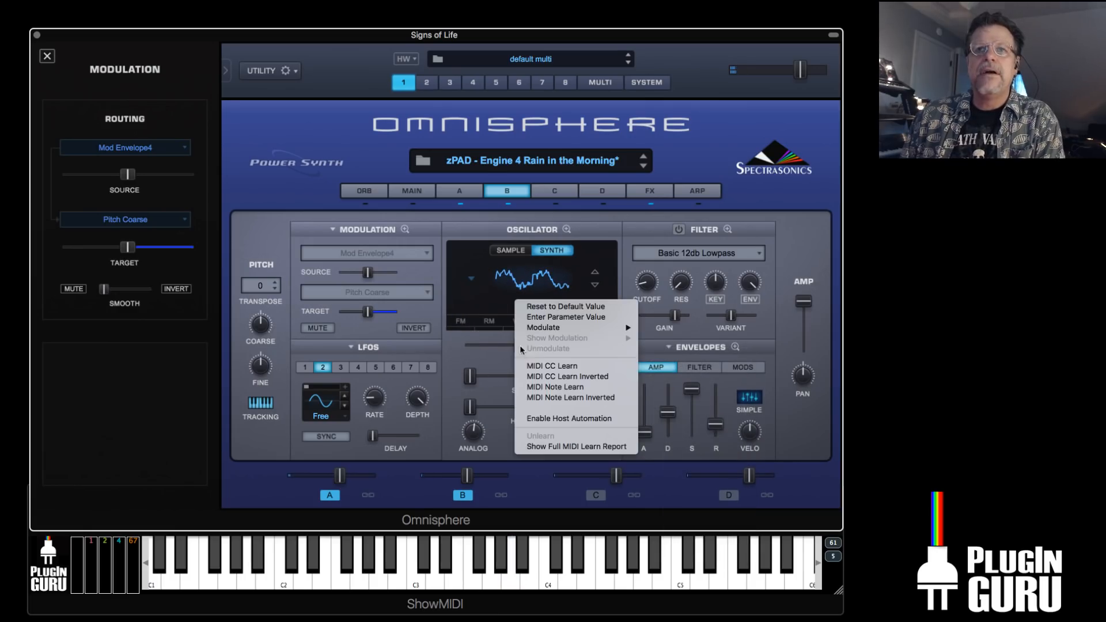
mouse_move(563, 328)
click(694, 380)
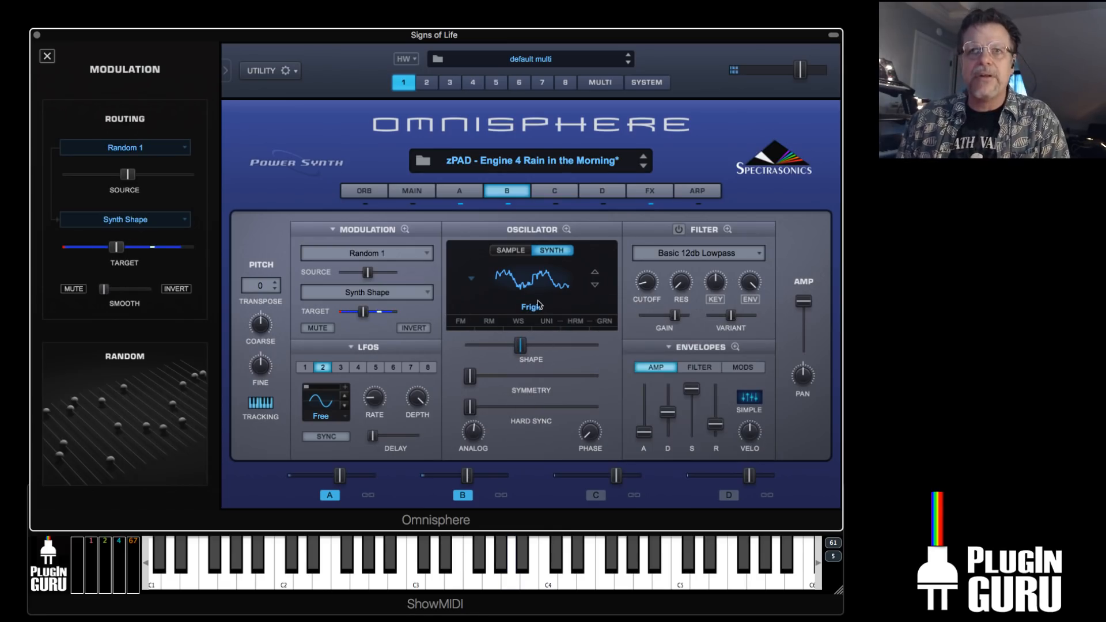
click(595, 285)
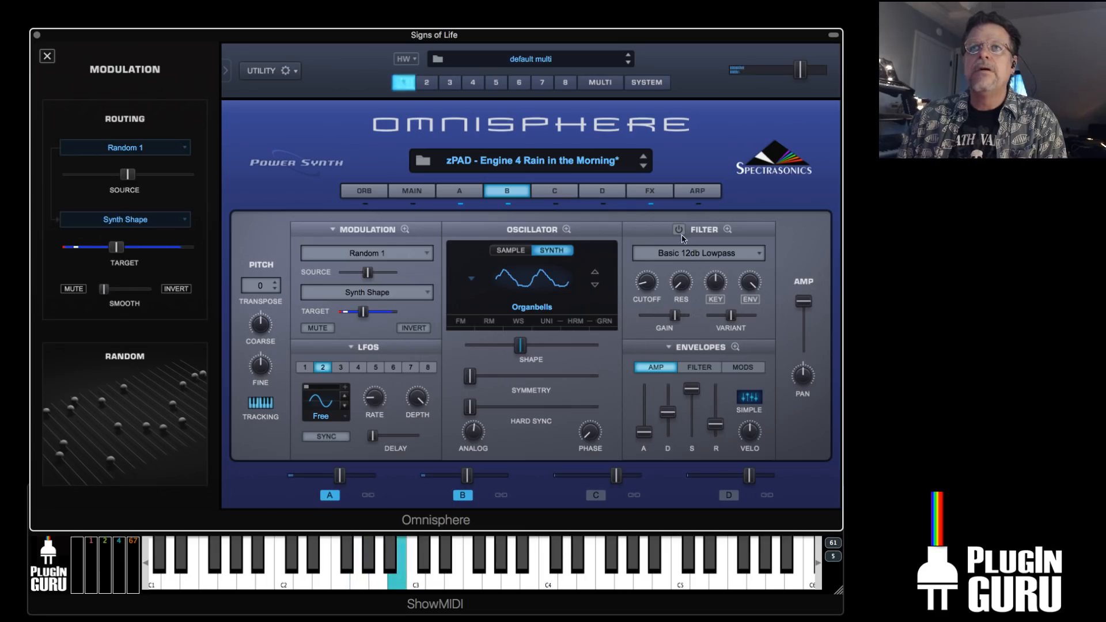
Turn on layer B's Basic 12db Lowpass filter and give its filter envelope a short decay and low sustain
click(682, 373)
drag(668, 404, 670, 431)
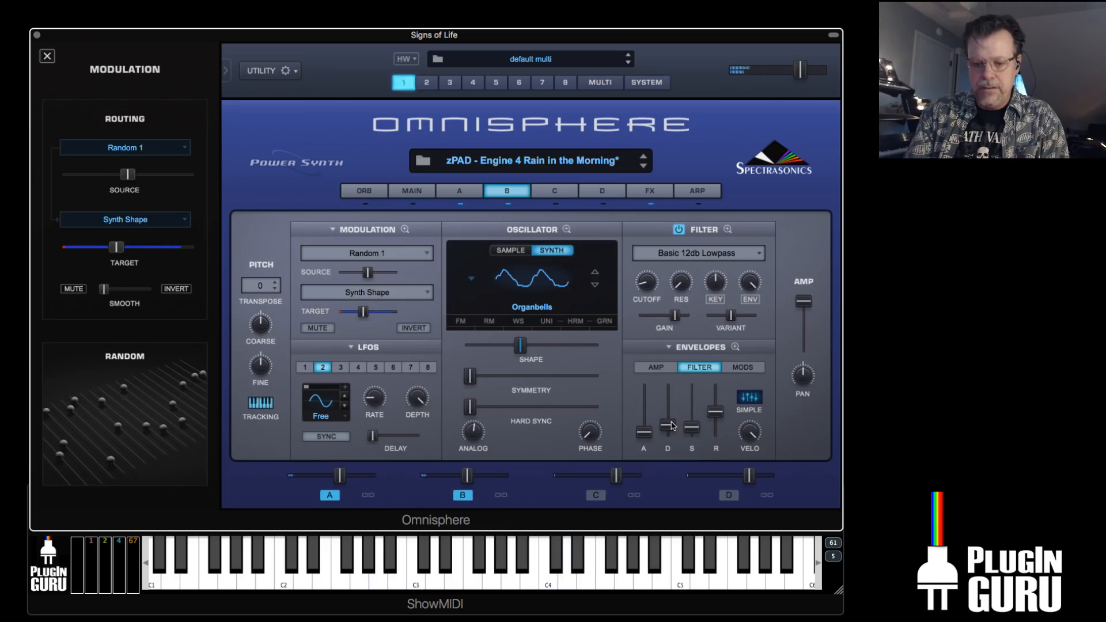
click(703, 195)
click(505, 195)
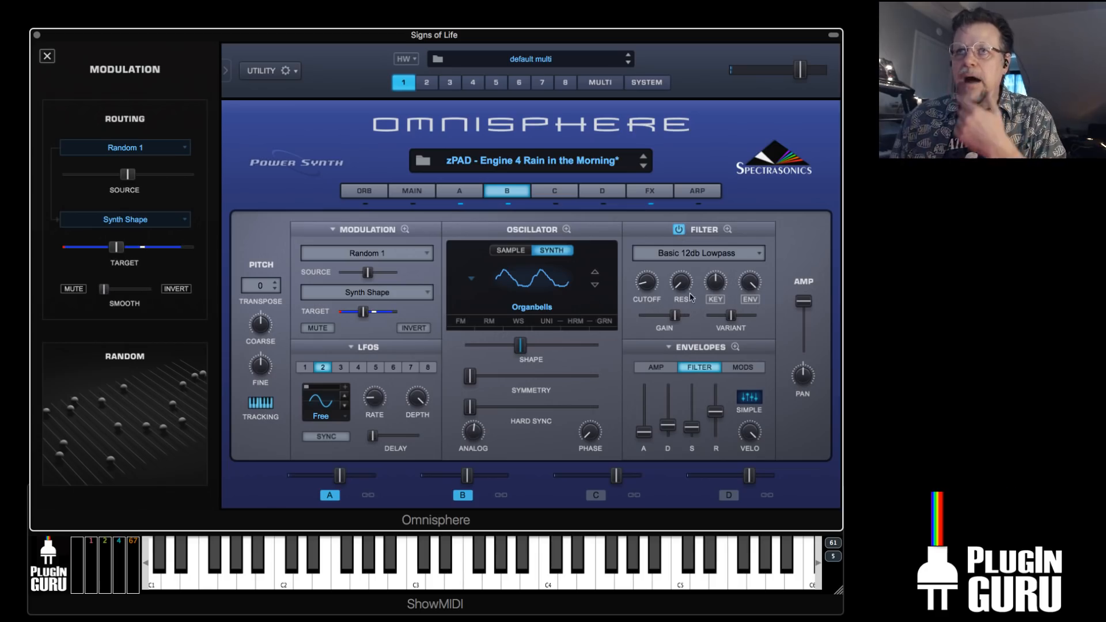
Bend the decay of layer B's filter envelope into a concave curve in the enlarged editor, returning to the layer page
click(733, 347)
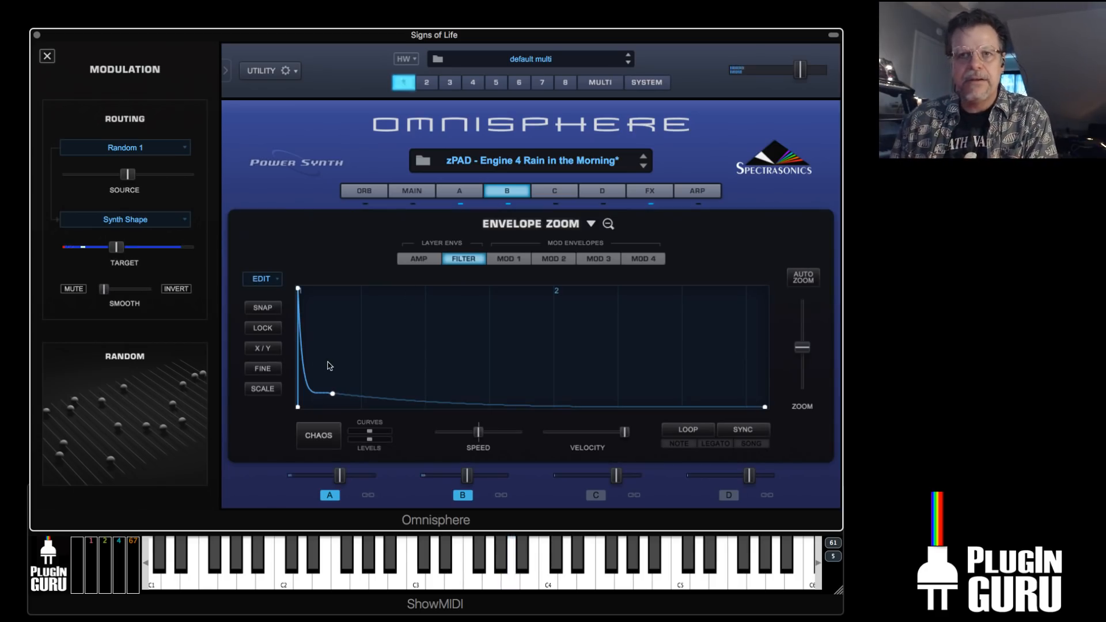
drag(308, 393, 337, 367)
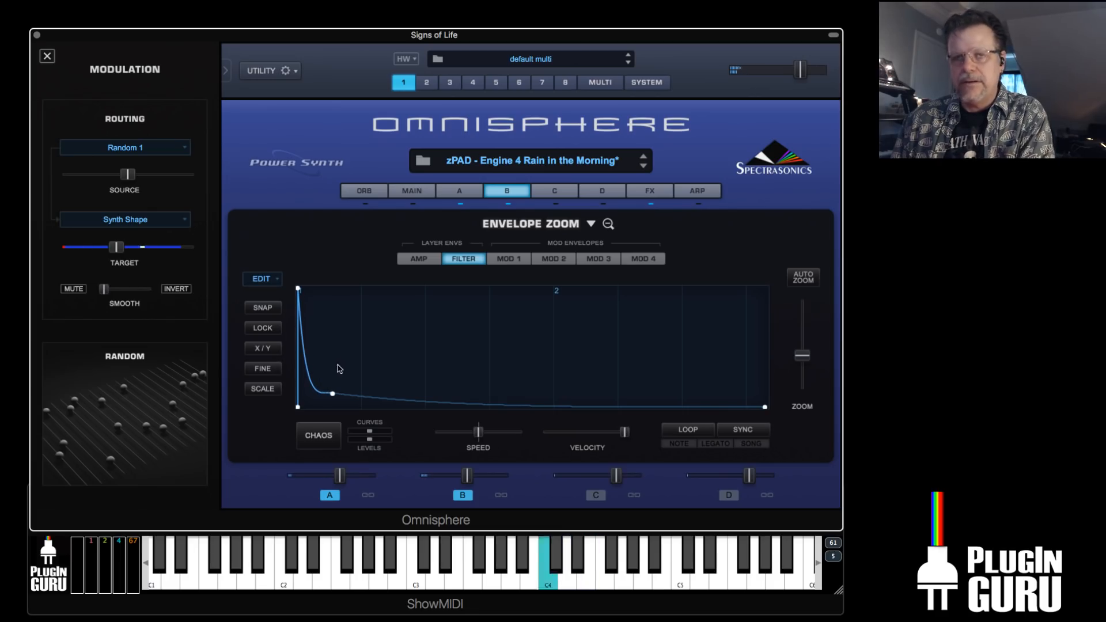
click(513, 194)
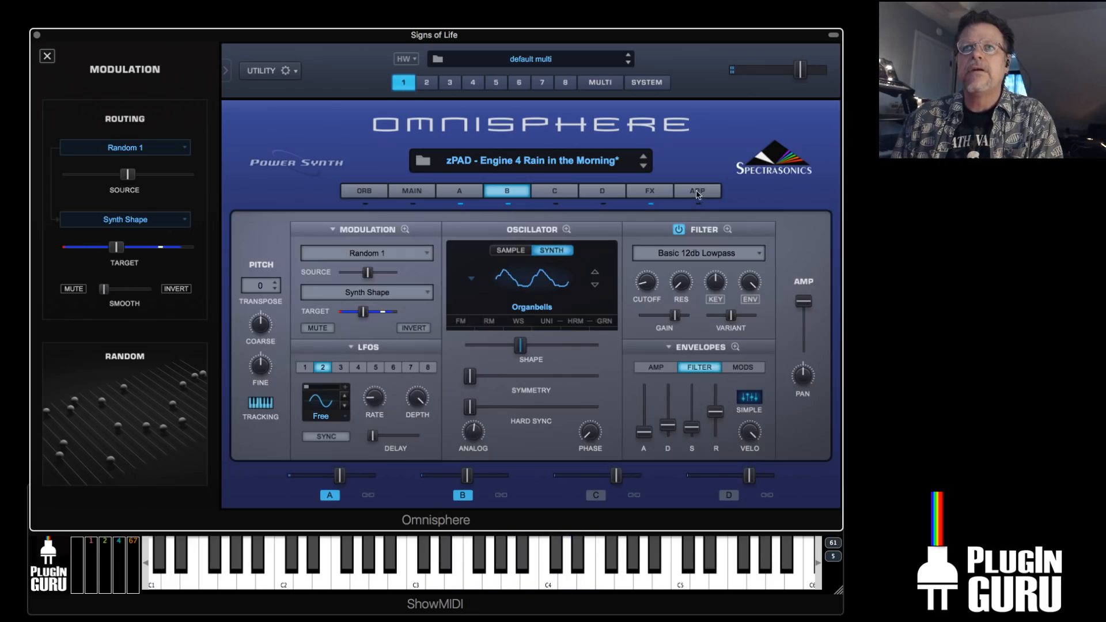
Modulate layer A's sample start with a randomize source, Random 2
click(460, 192)
right_click(486, 407)
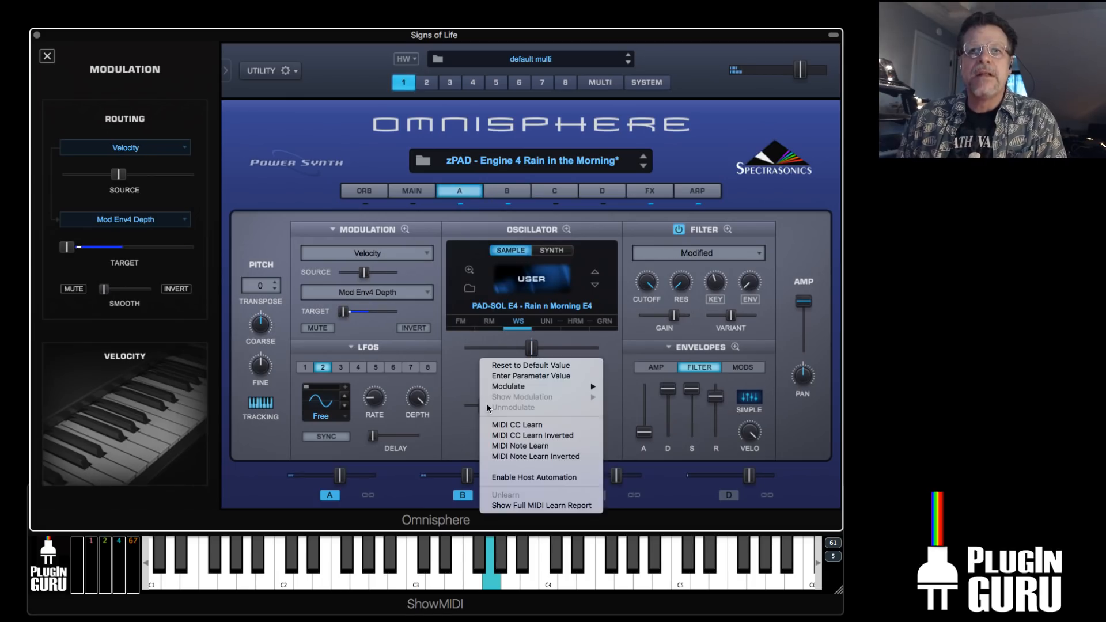
mouse_move(520, 390)
mouse_move(662, 501)
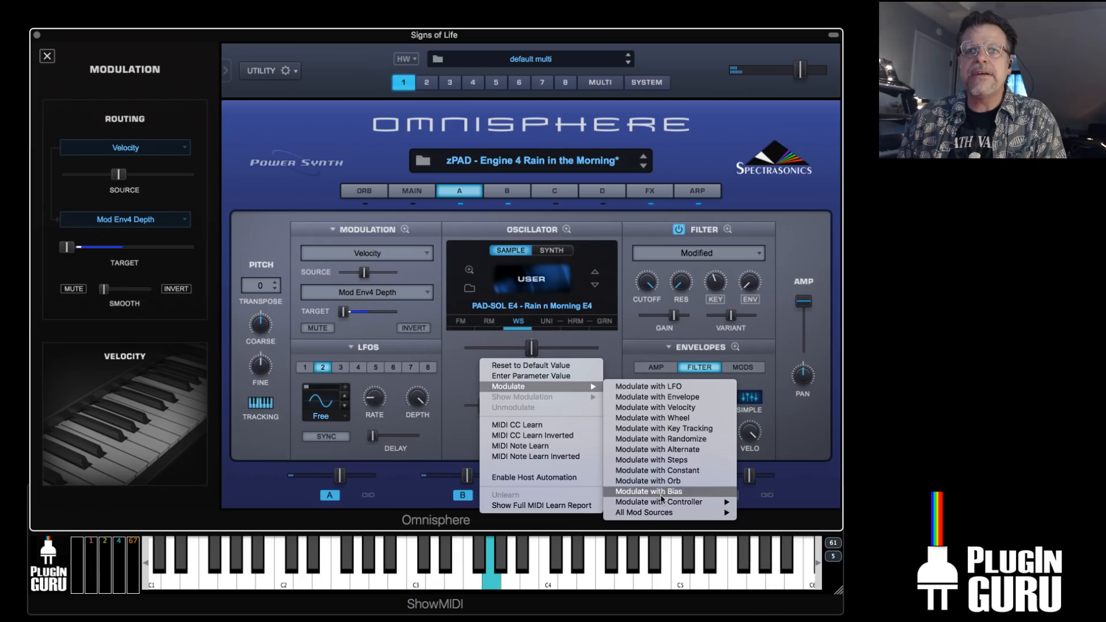
click(662, 439)
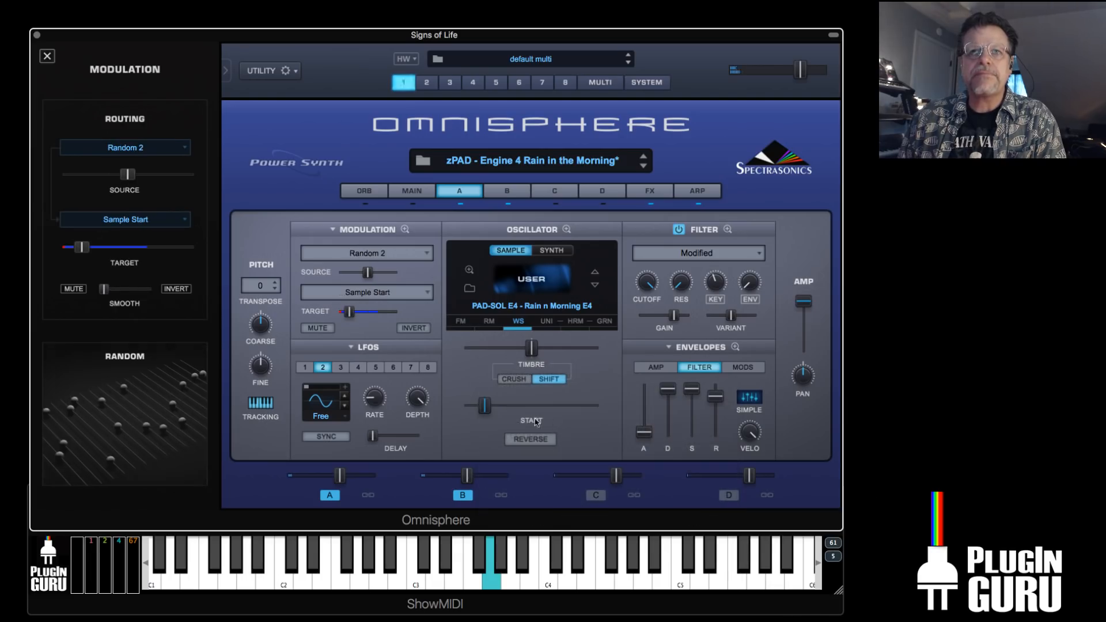
Move layer A's sample start later and reduce the Random 2 modulation amount to a moderate range
drag(367, 272, 363, 273)
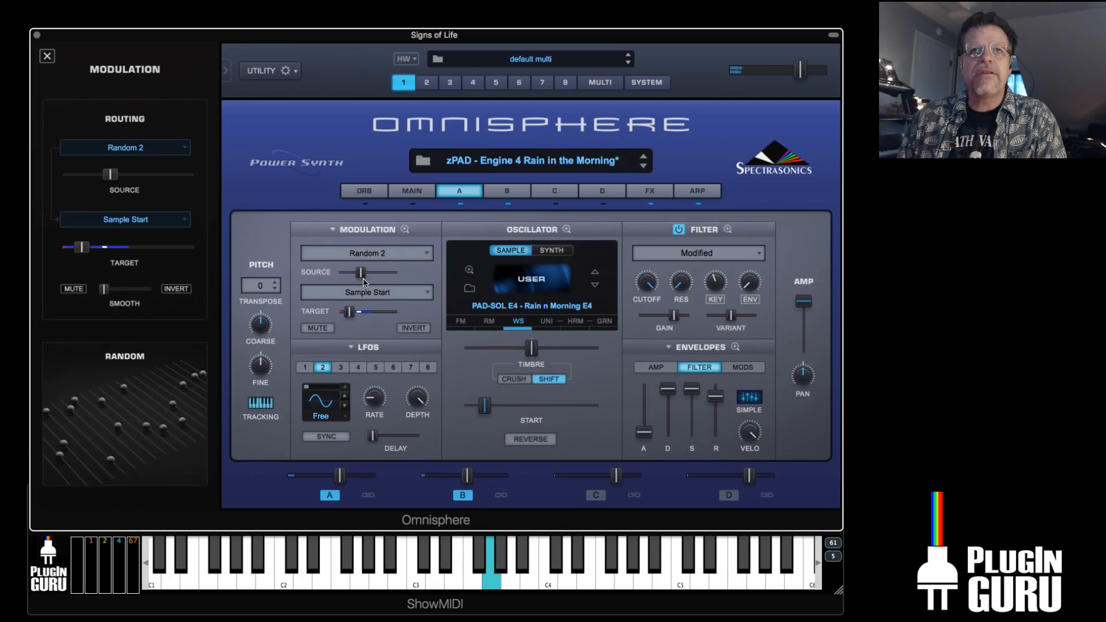
drag(350, 313, 358, 312)
drag(361, 273, 356, 279)
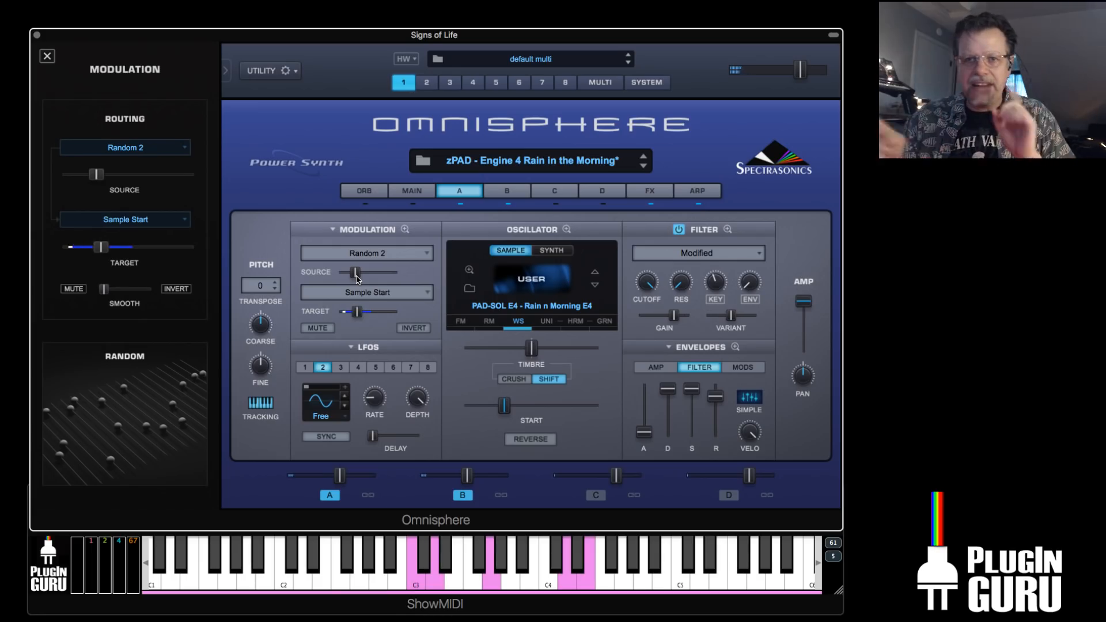
Mute the Random 1 and Random 2 routings in layer A's enlarged modulation matrix for comparison, and unmute both again
click(404, 229)
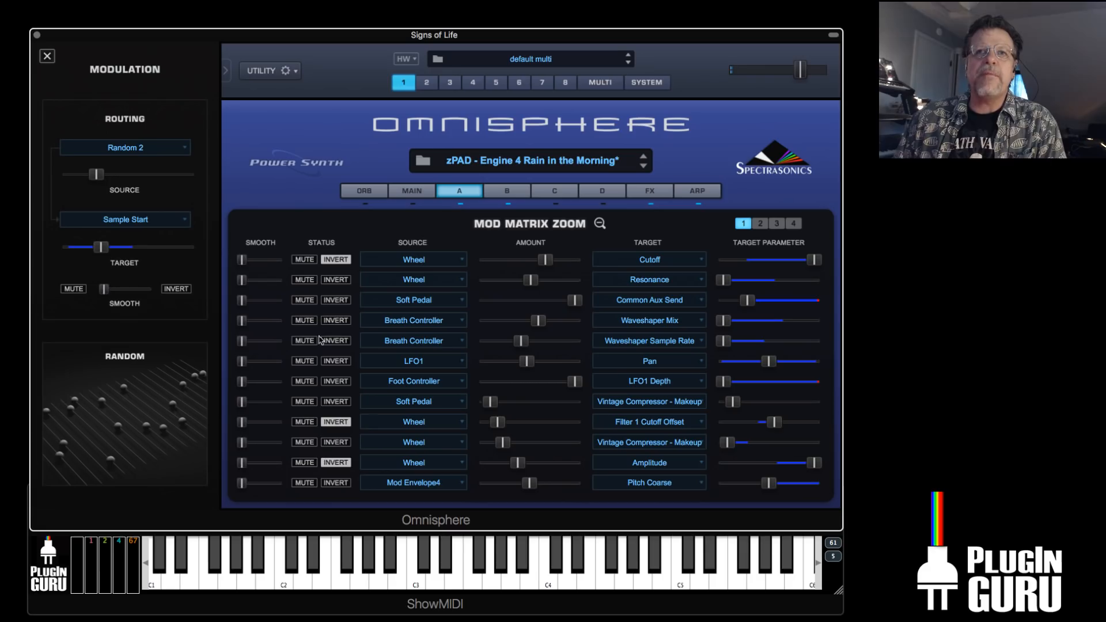
click(758, 222)
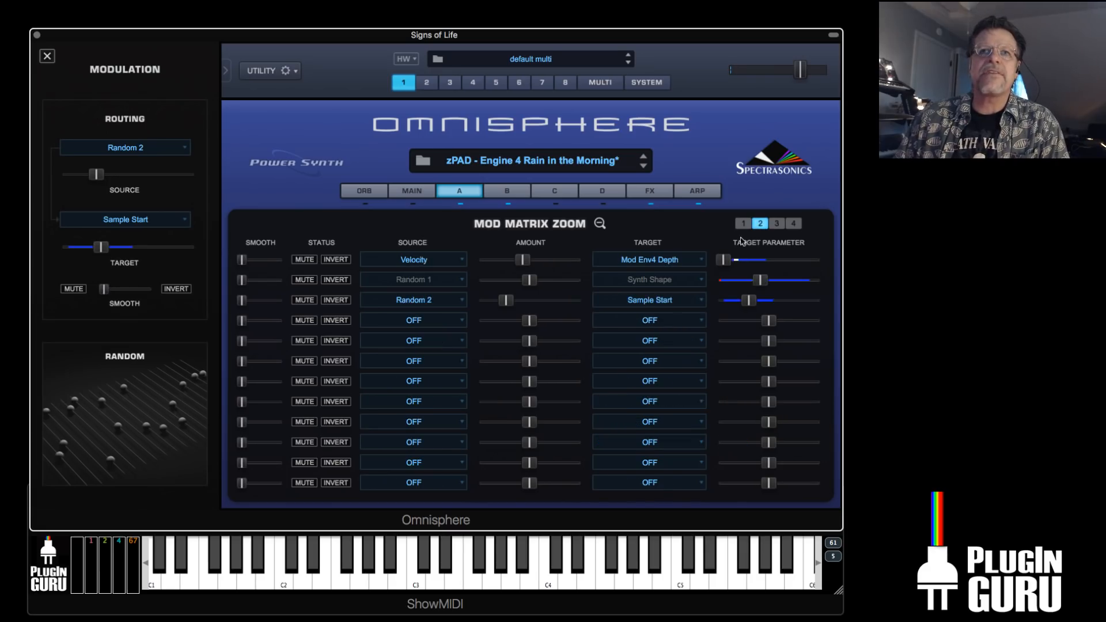
click(304, 301)
click(305, 279)
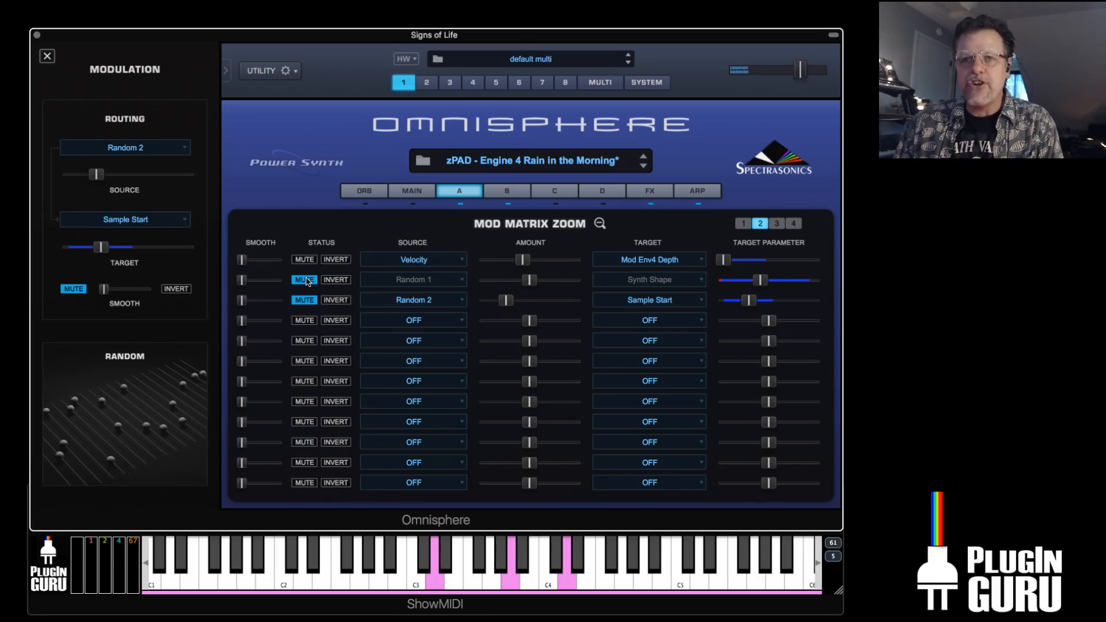
click(305, 280)
click(305, 300)
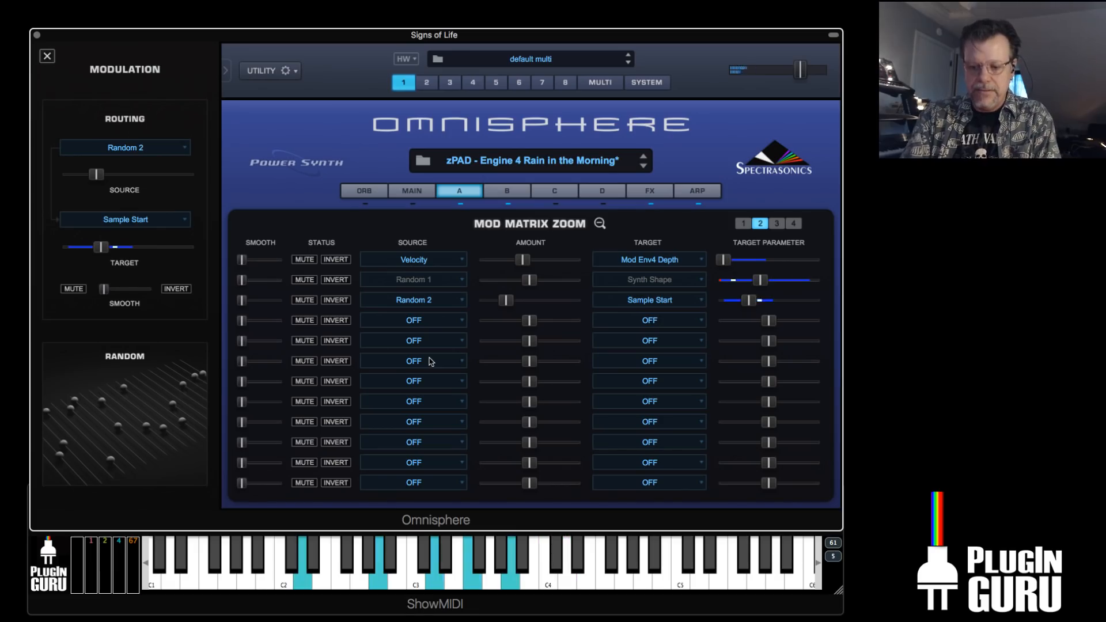
Assign arpeggiator step modifiers: Chord Voicing 1 on step 1, Chord Voicing 2 on step 2 and Chord Inversion +3 on step 3
click(698, 191)
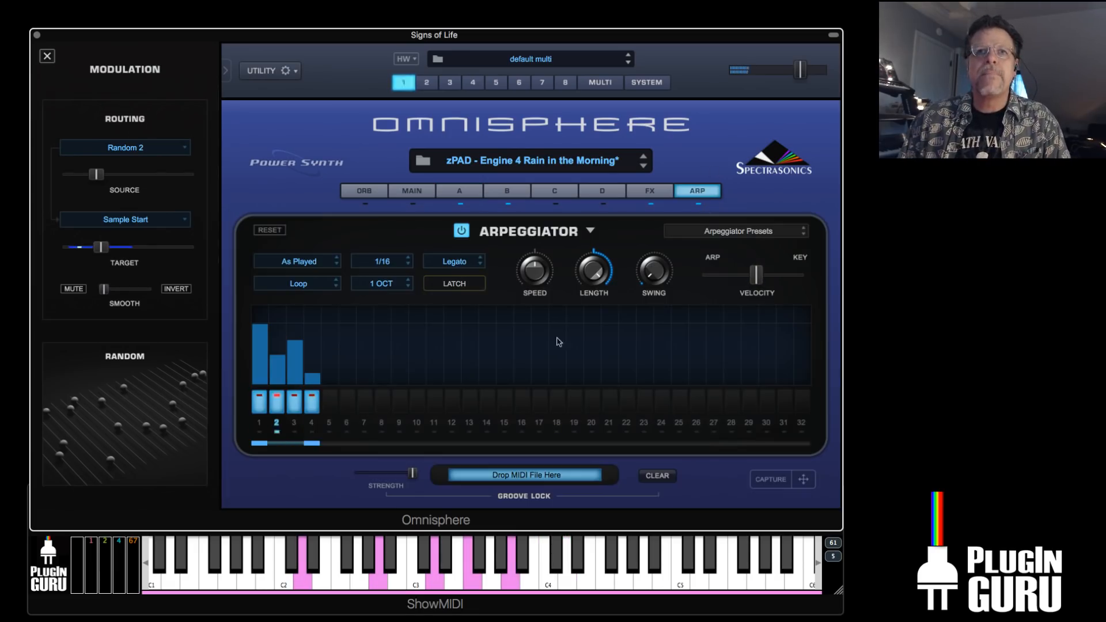
click(258, 314)
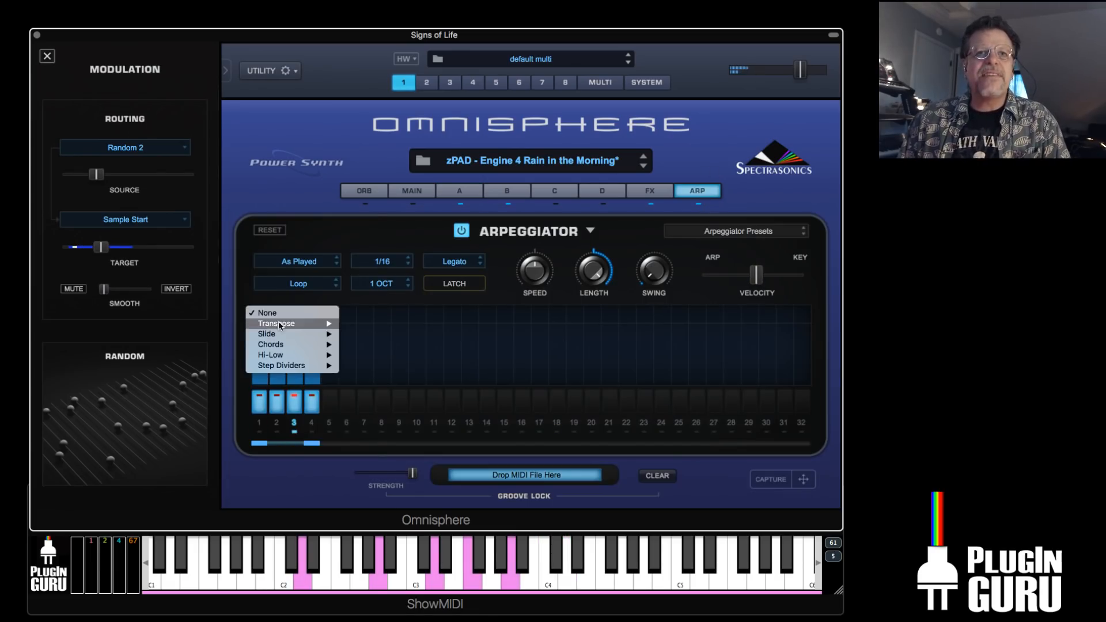
mouse_move(281, 344)
click(378, 355)
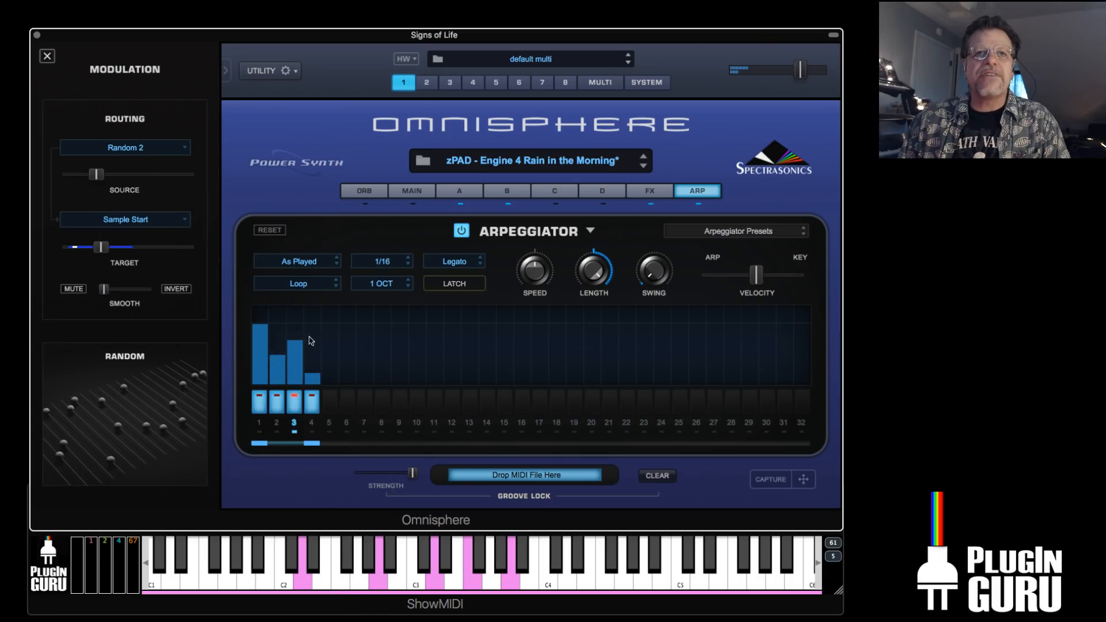
click(278, 318)
mouse_move(292, 345)
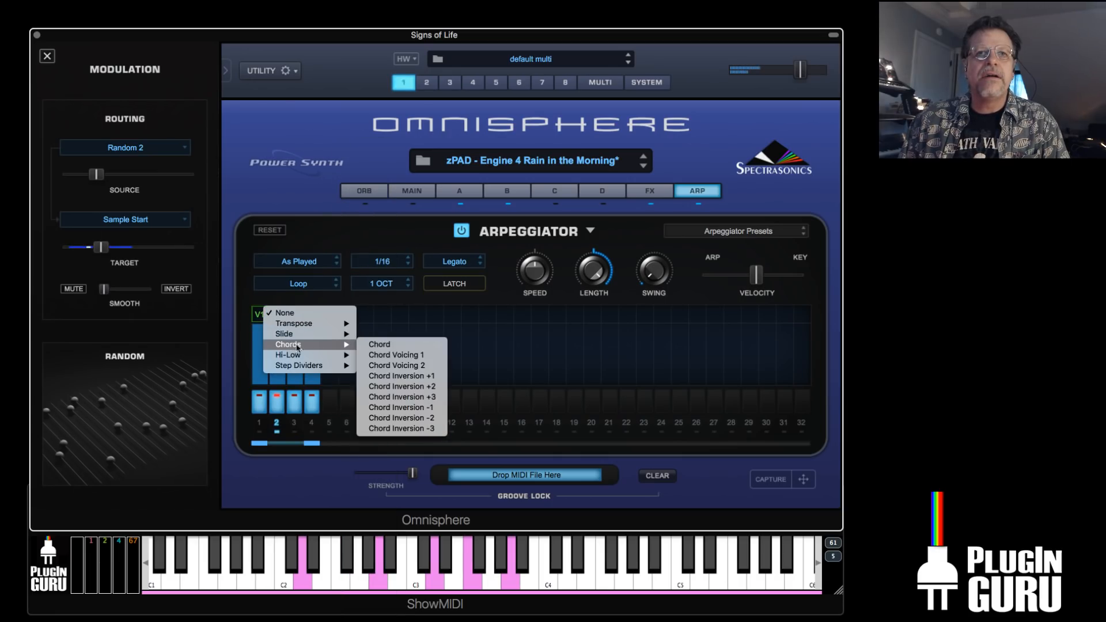
click(401, 366)
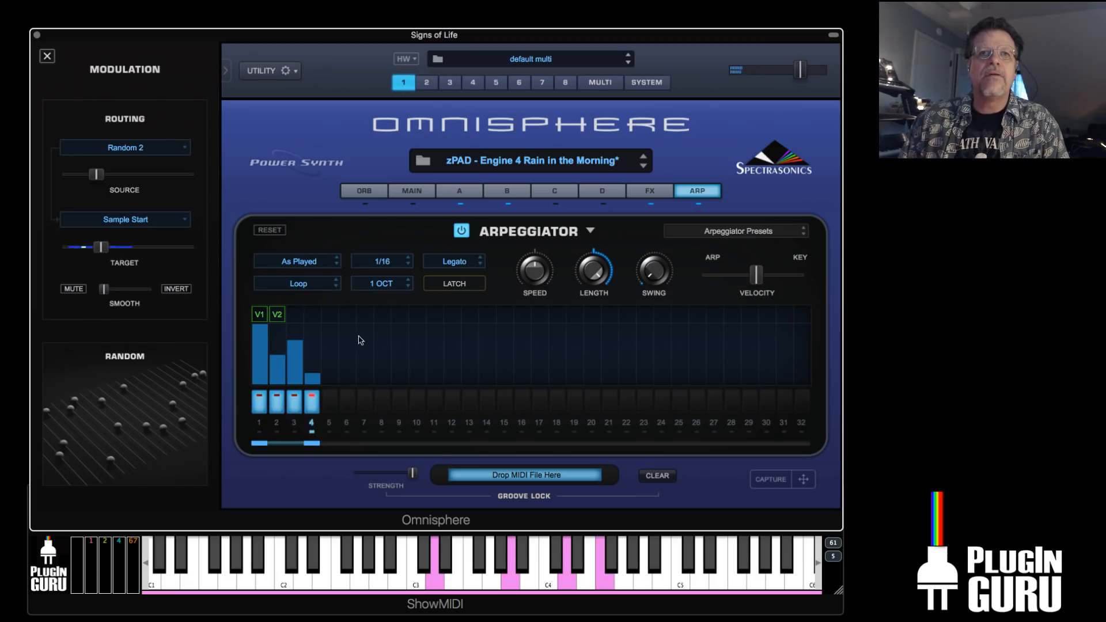
click(297, 313)
mouse_move(323, 346)
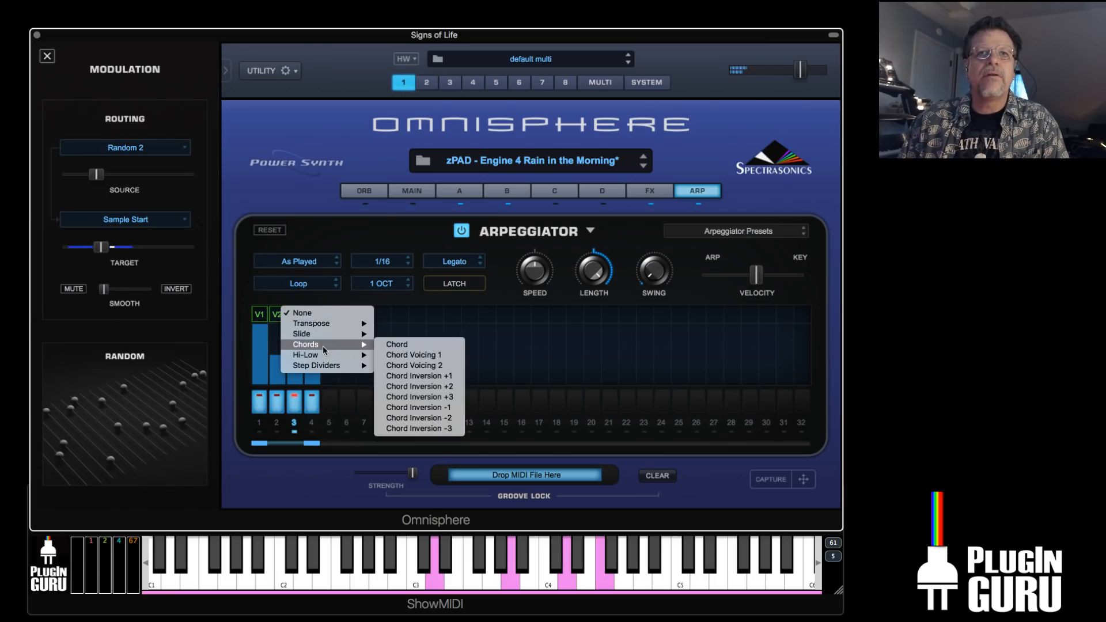
click(435, 397)
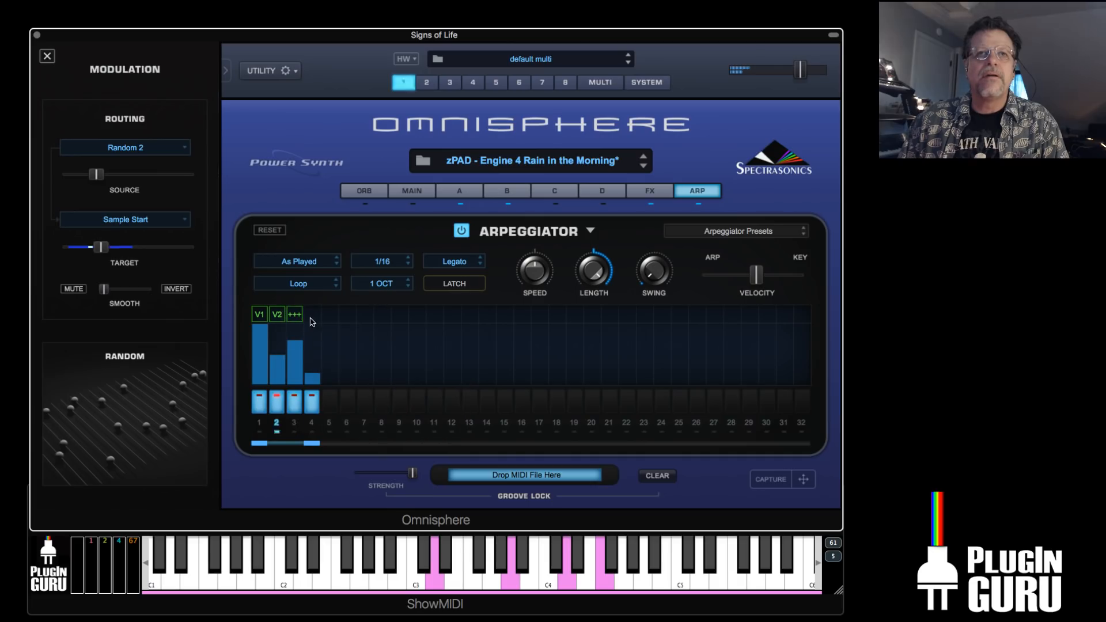
Extend the arpeggiator pattern to 16 steps and give step 3 a very short, low-velocity note
drag(299, 343, 288, 381)
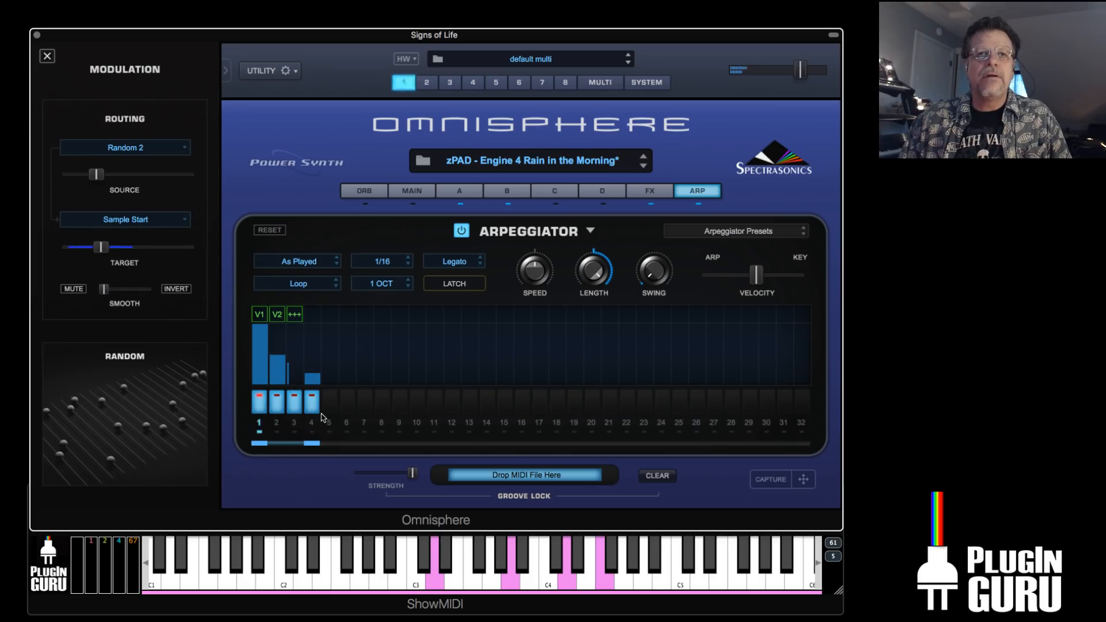
drag(316, 448, 404, 445)
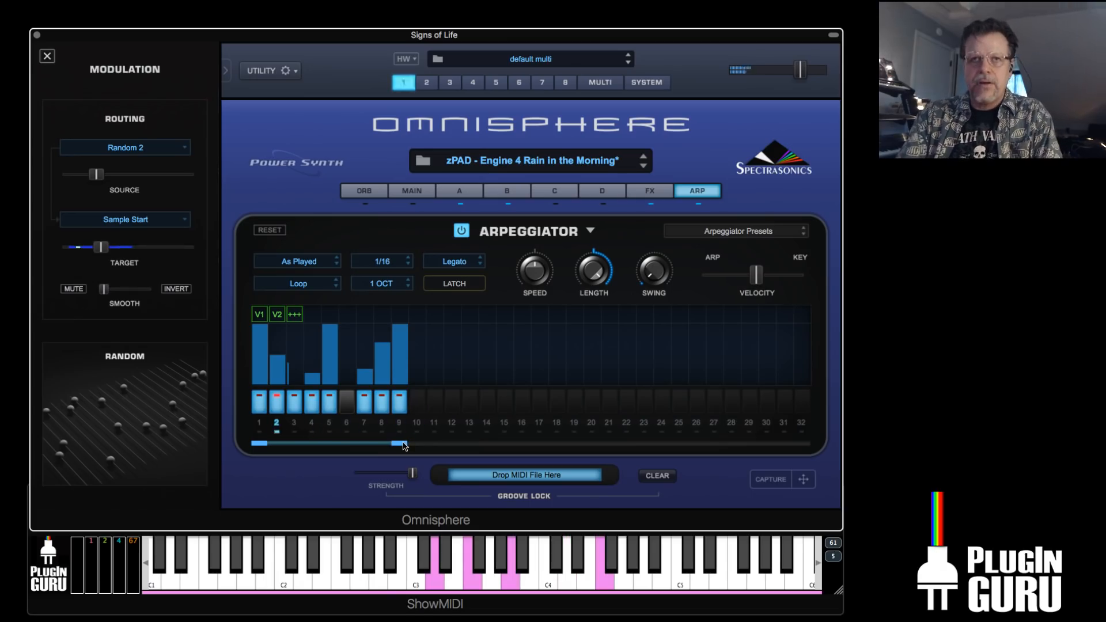
drag(405, 445, 529, 447)
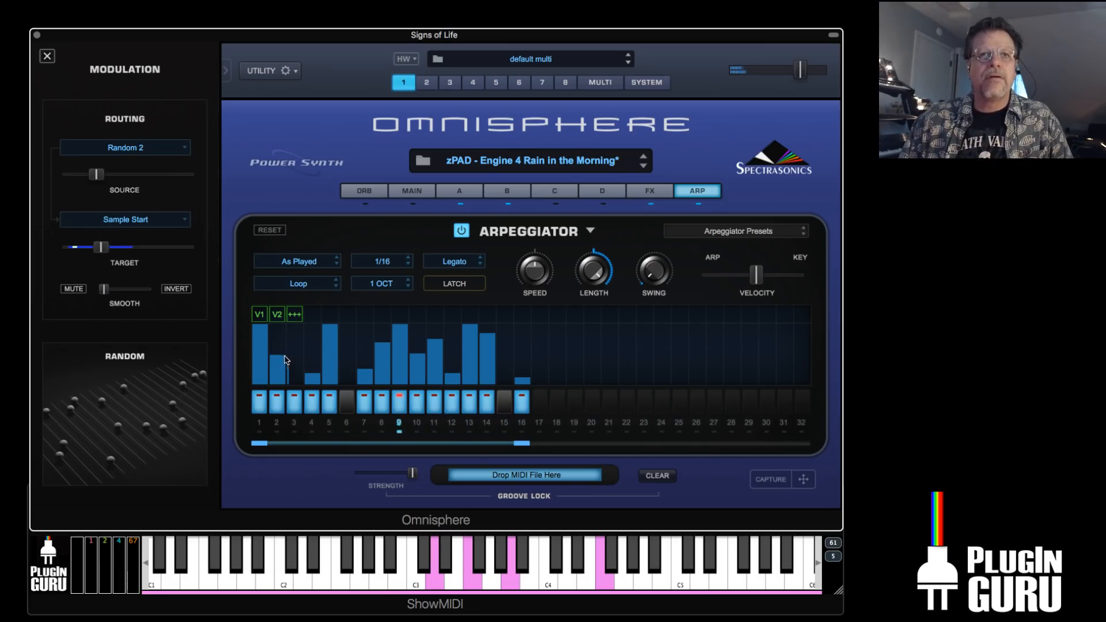
drag(286, 361, 288, 379)
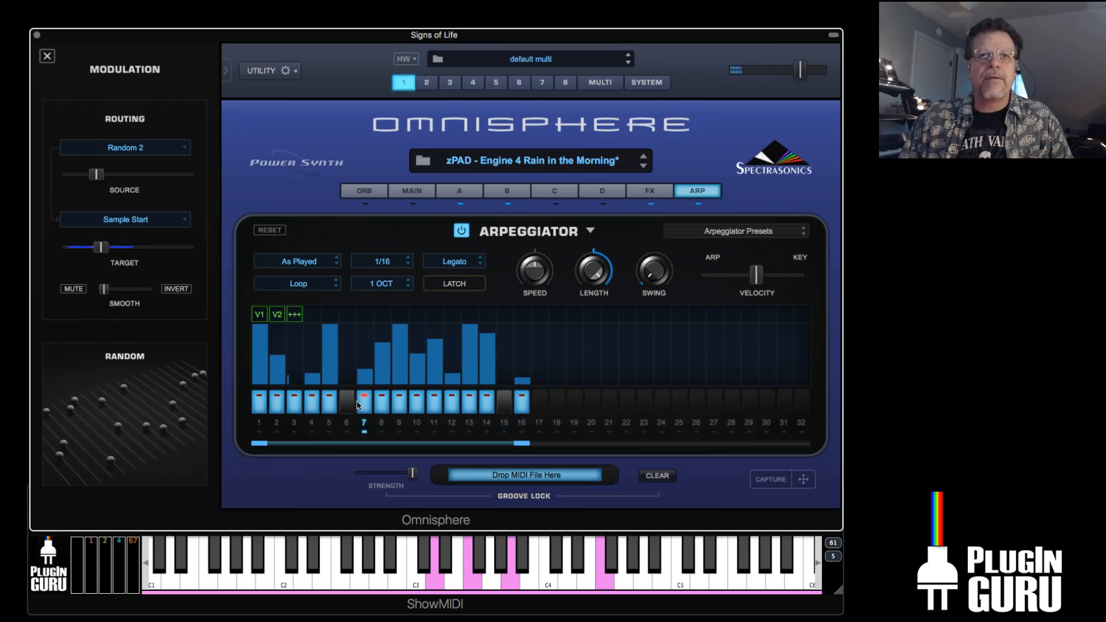
Switch off arpeggiator steps 8, 10, 12 and 14
click(381, 402)
click(416, 401)
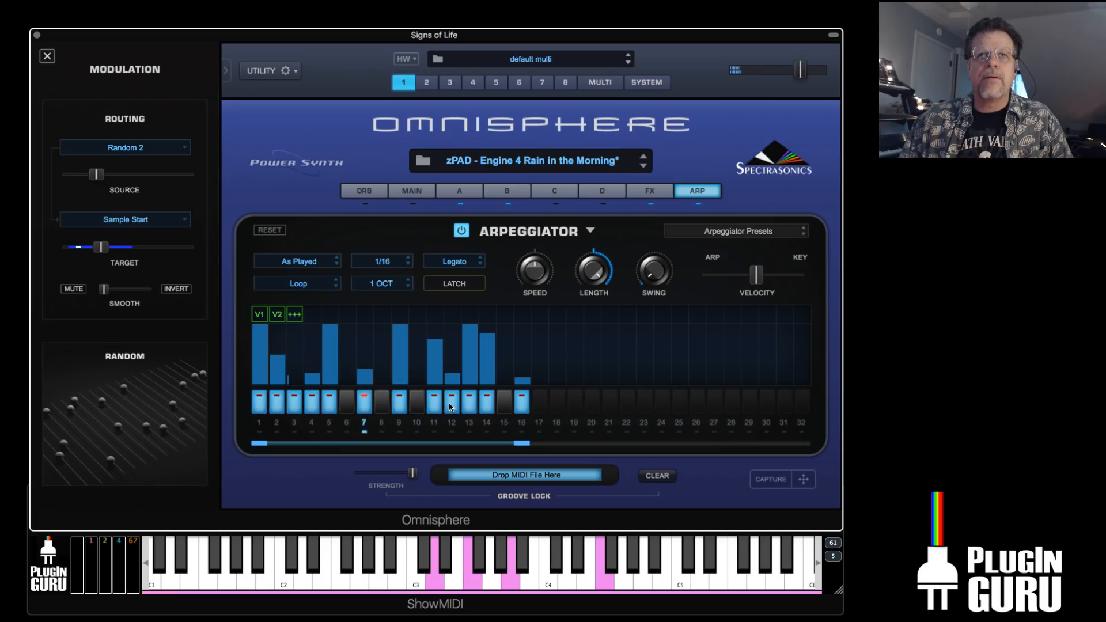
click(451, 405)
click(487, 403)
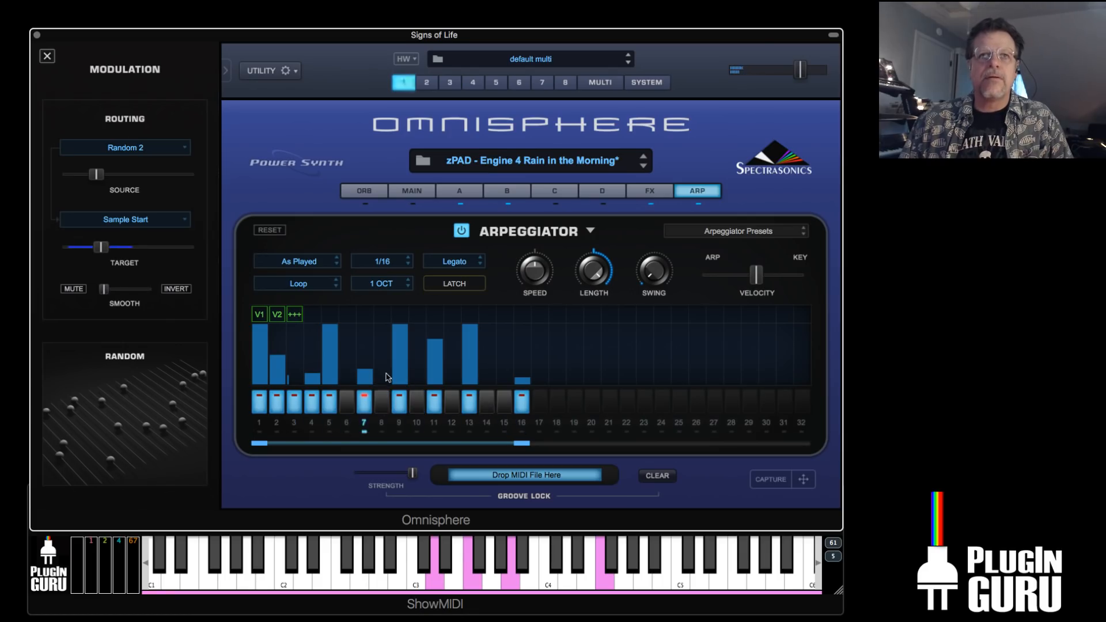
Assign the Chord Voicing 2 modifier to arpeggiator step 9
right_click(397, 317)
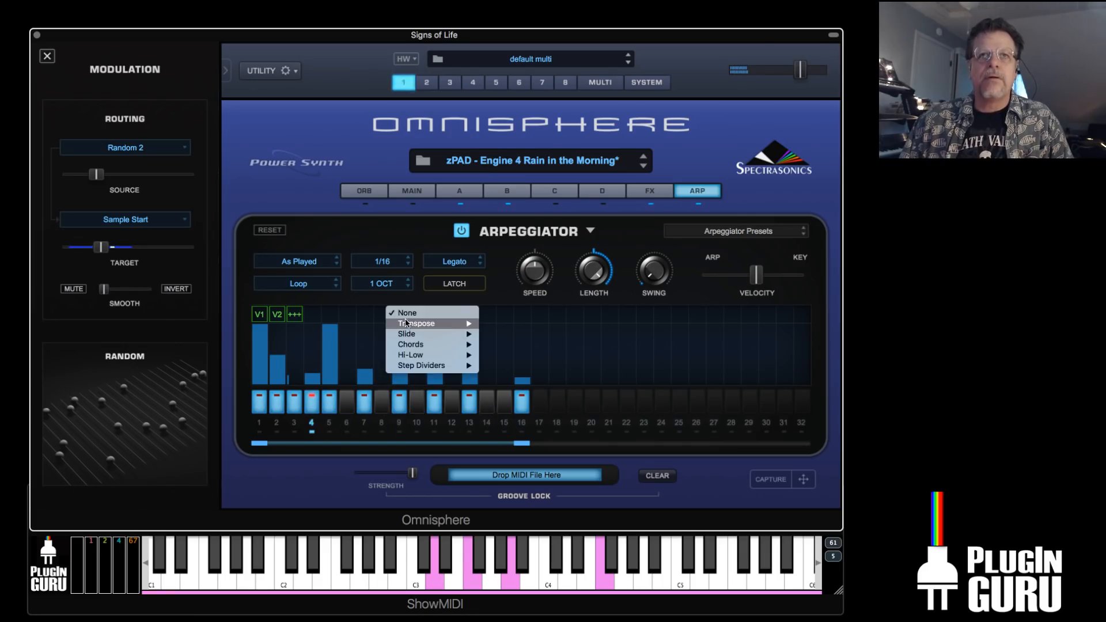
mouse_move(426, 343)
click(507, 365)
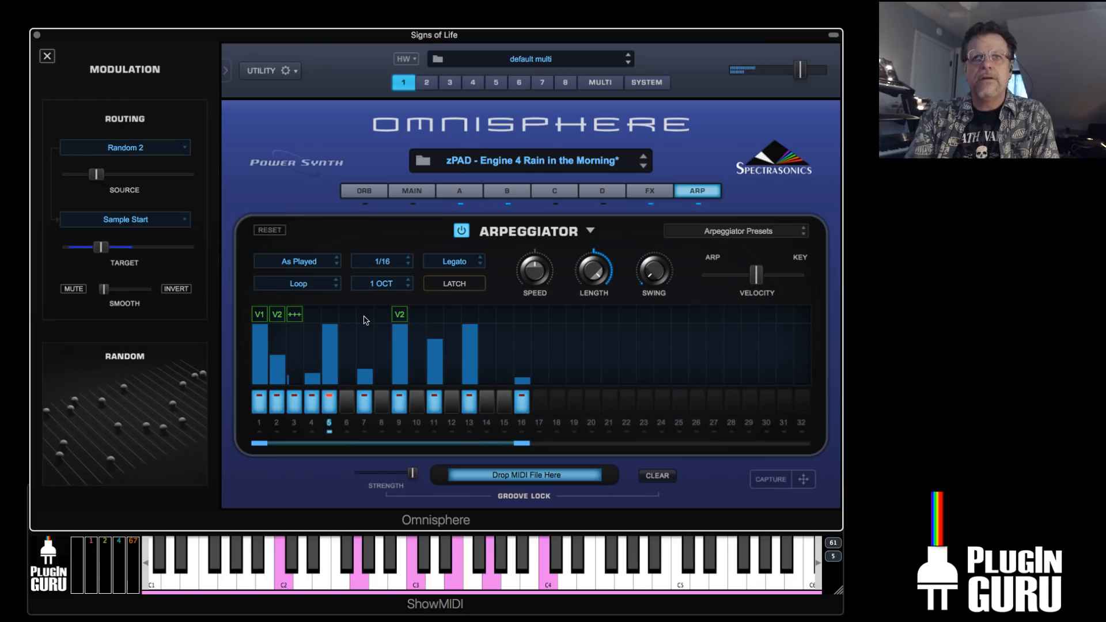
Try Step Divider 3 and then Step Divider 2 on arpeggiator step 11, and Step Divider 2 on step 13
click(432, 317)
mouse_move(469, 370)
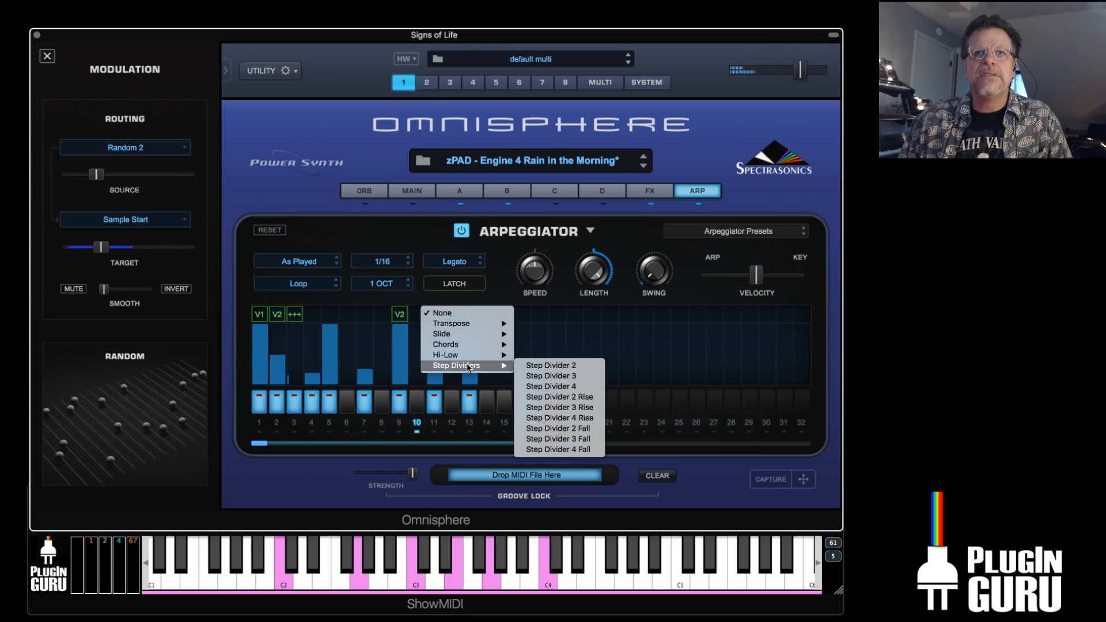
click(583, 376)
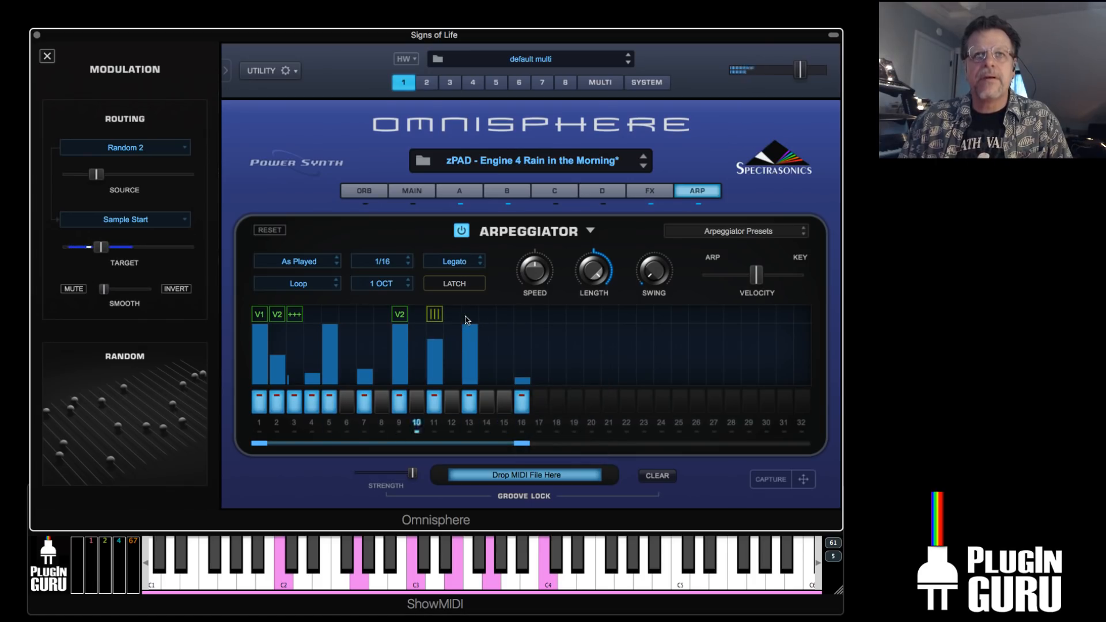
click(434, 314)
mouse_move(455, 313)
click(550, 313)
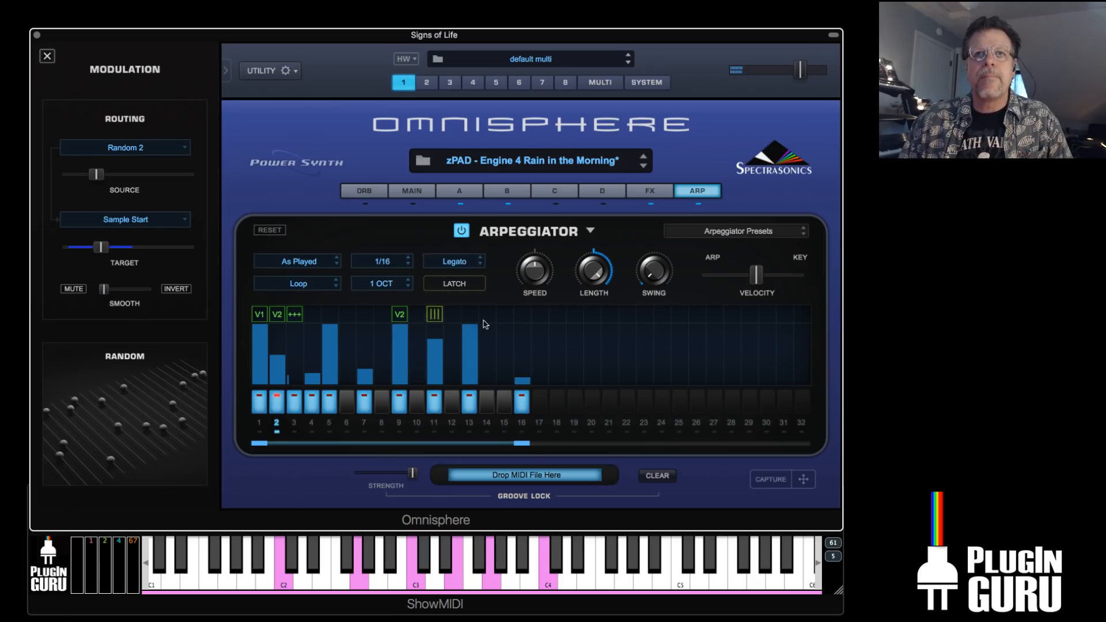
click(470, 314)
mouse_move(491, 330)
mouse_move(493, 367)
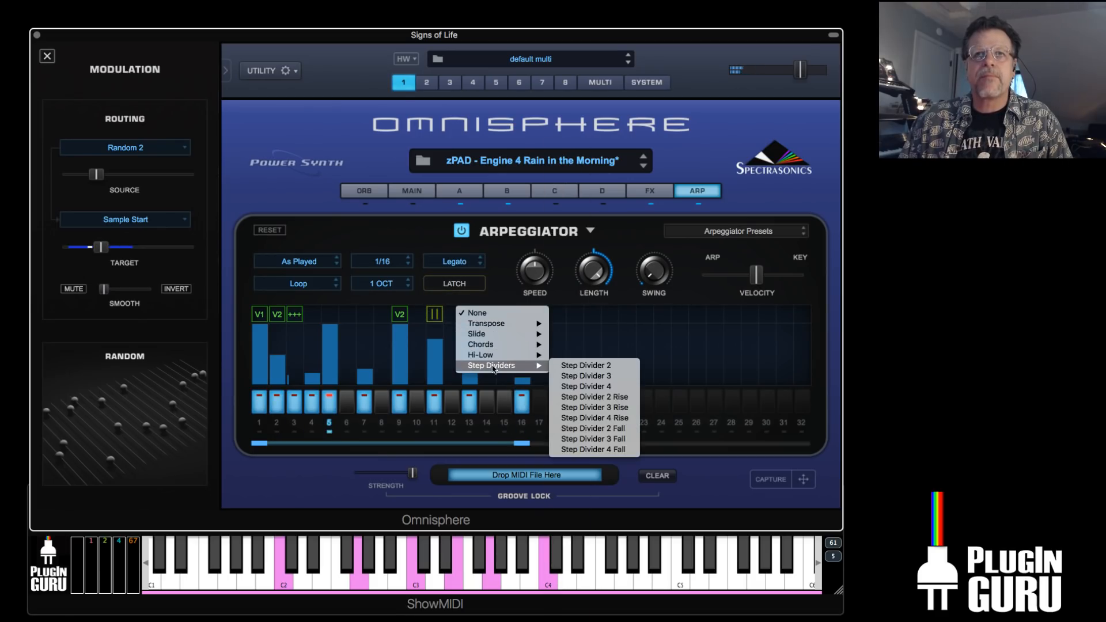
click(579, 366)
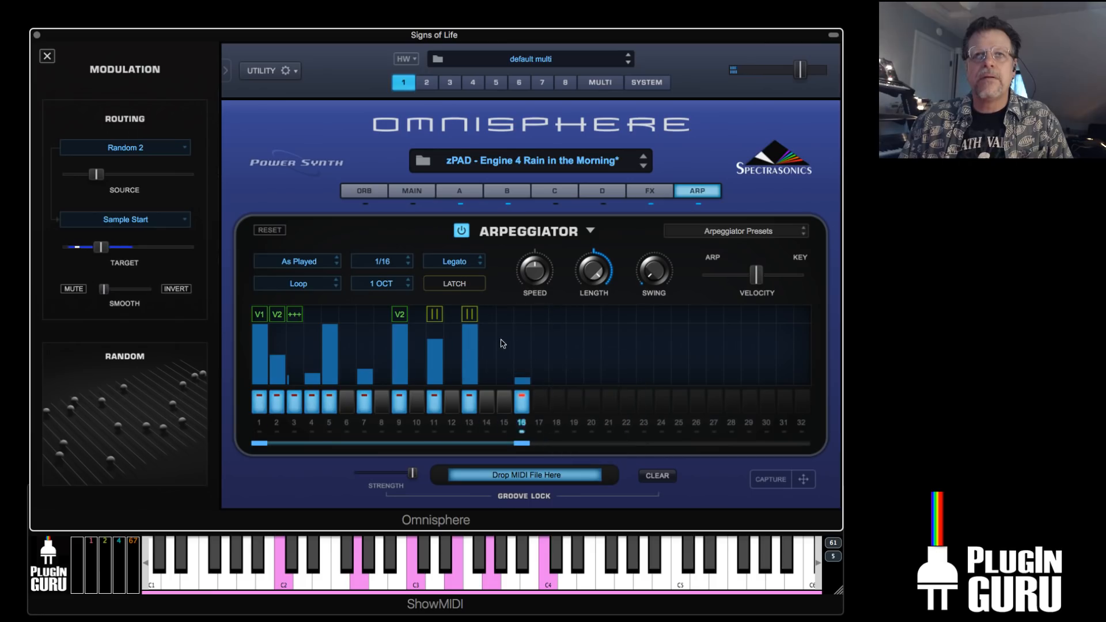
Reactivate arpeggiator step 14 at a medium velocity and shorten the notes of steps 11, 13 and 14 to about half length
click(489, 355)
click(489, 355)
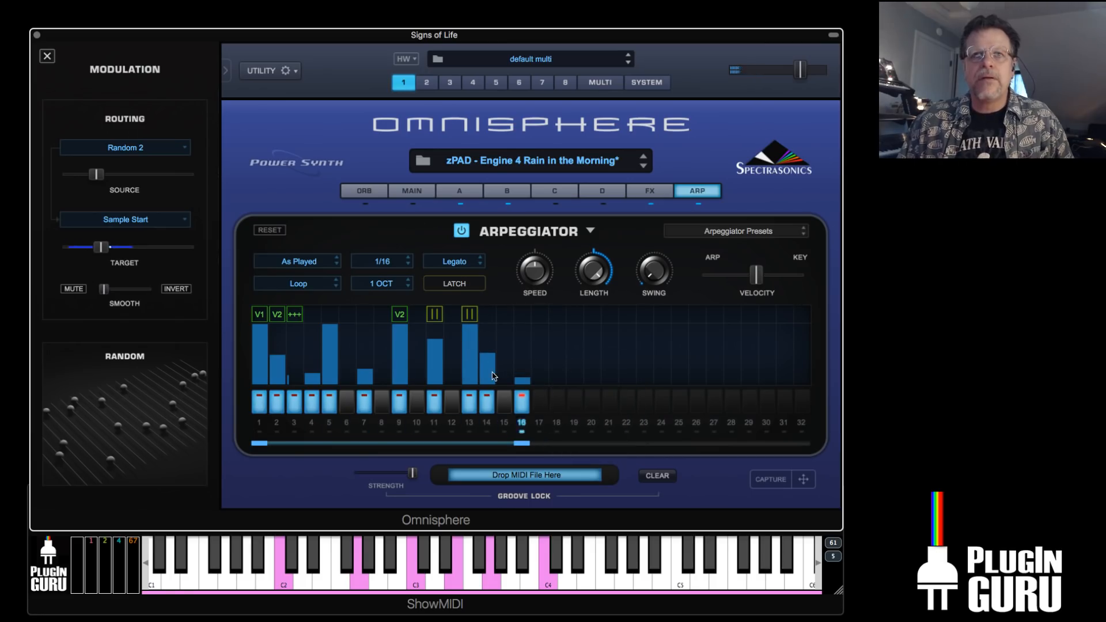
drag(494, 379, 436, 380)
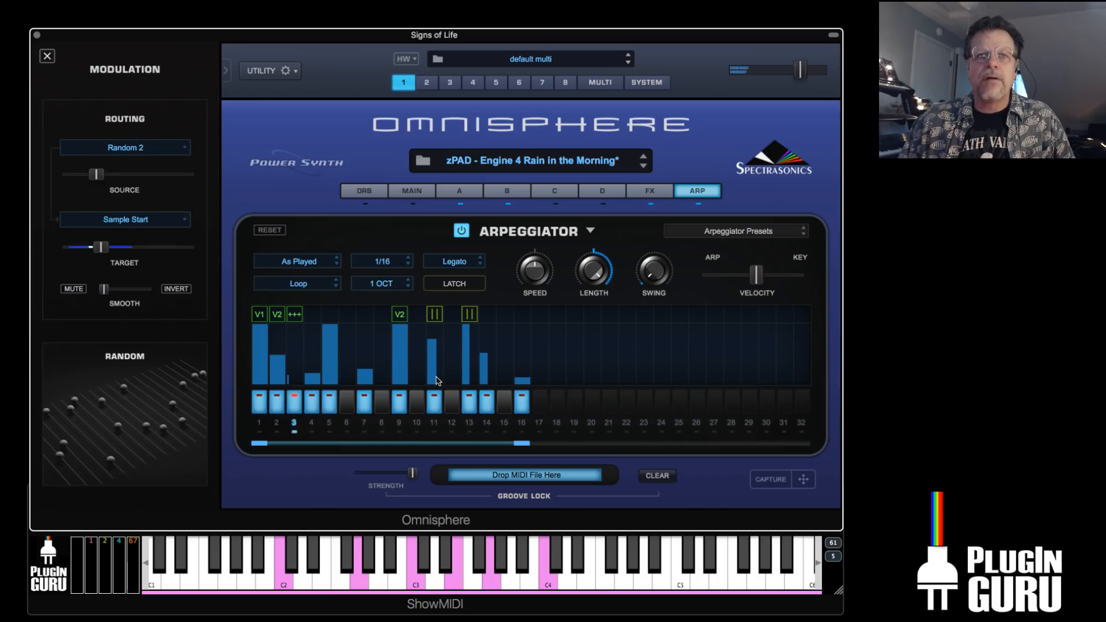
Try the Step Divider 2 Rise modifier on arpeggiator step 11
click(436, 319)
mouse_move(437, 315)
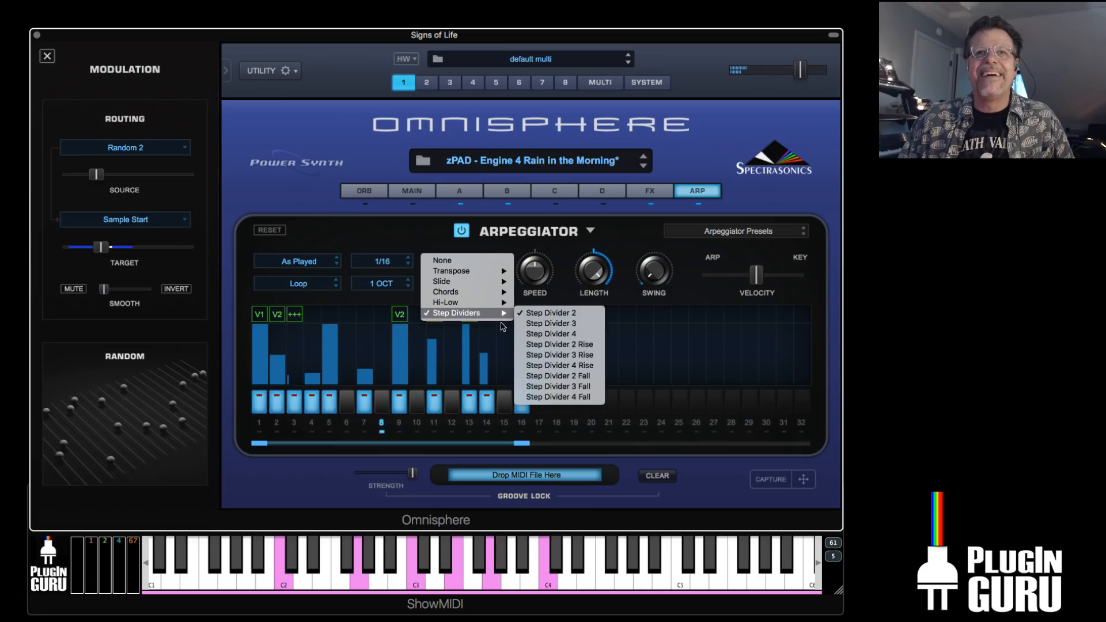
click(542, 346)
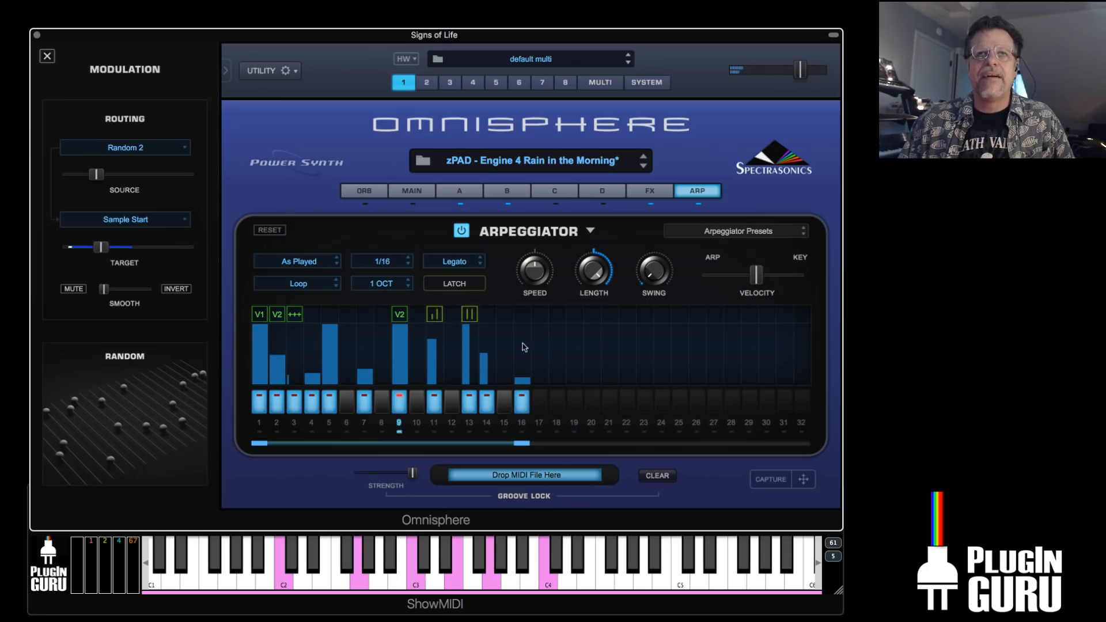
Set the Hi-Low modifiers to Highest on arpeggiator step 11 and Lowest on step 13
click(463, 320)
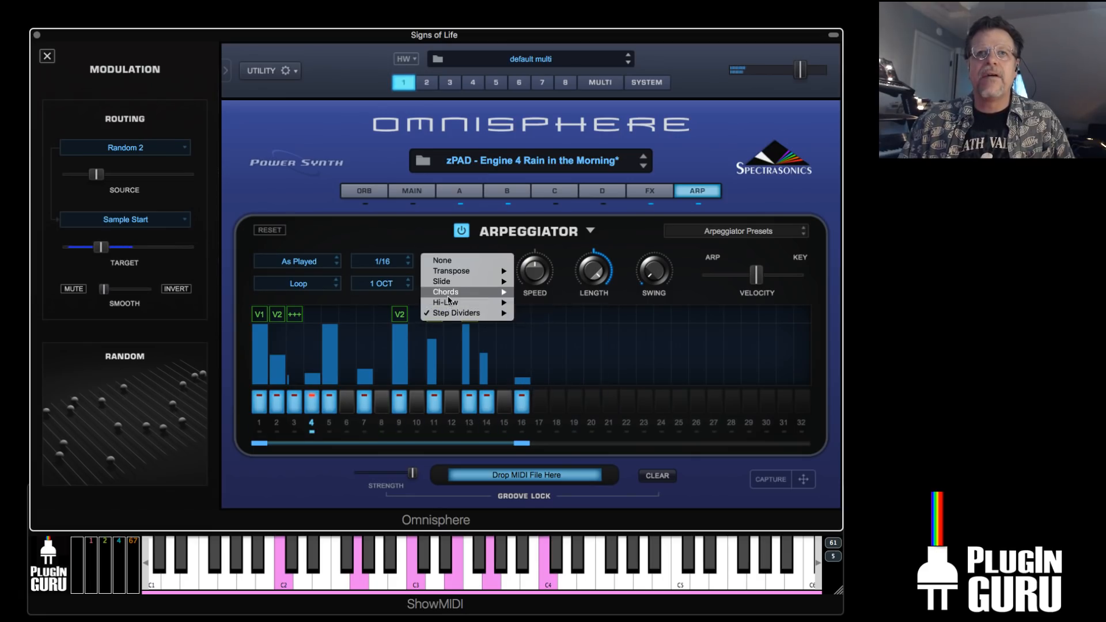
mouse_move(449, 305)
click(531, 314)
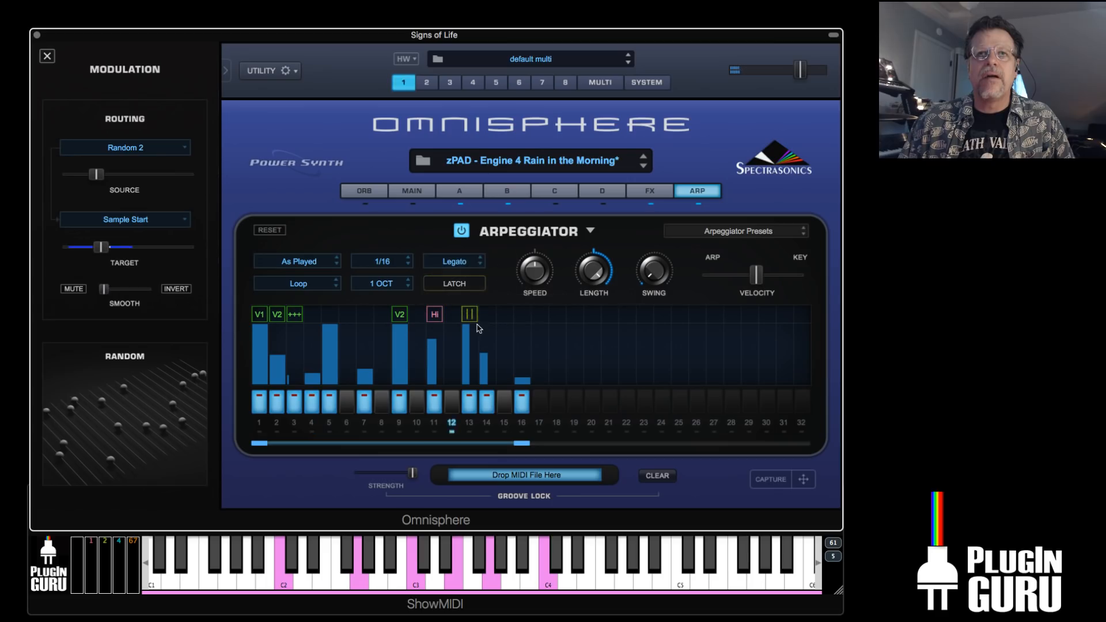
click(474, 315)
mouse_move(496, 301)
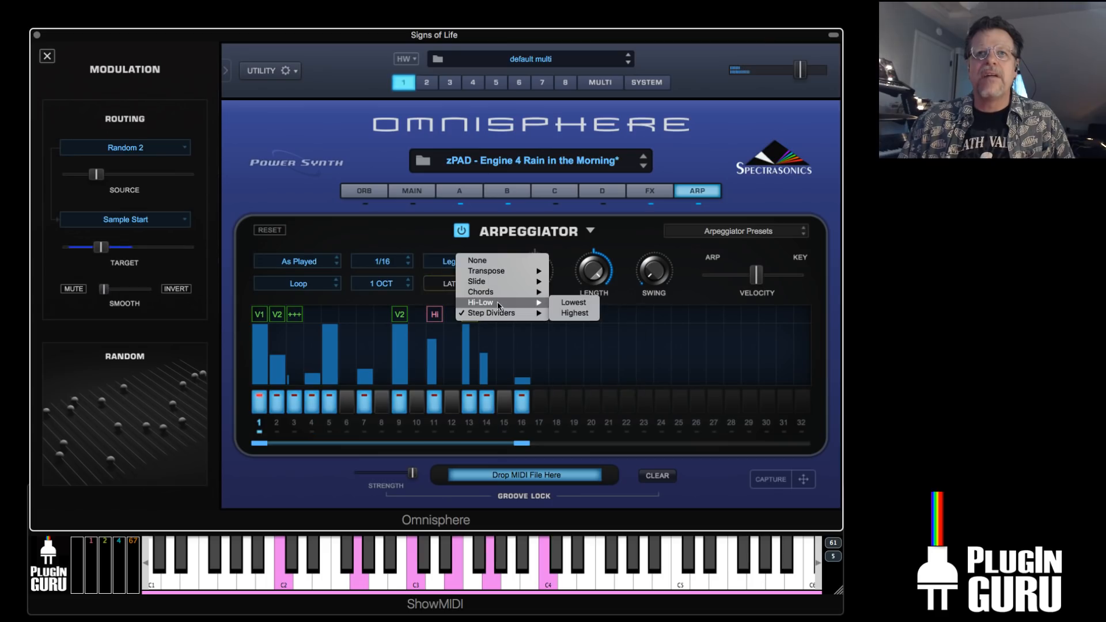
click(576, 303)
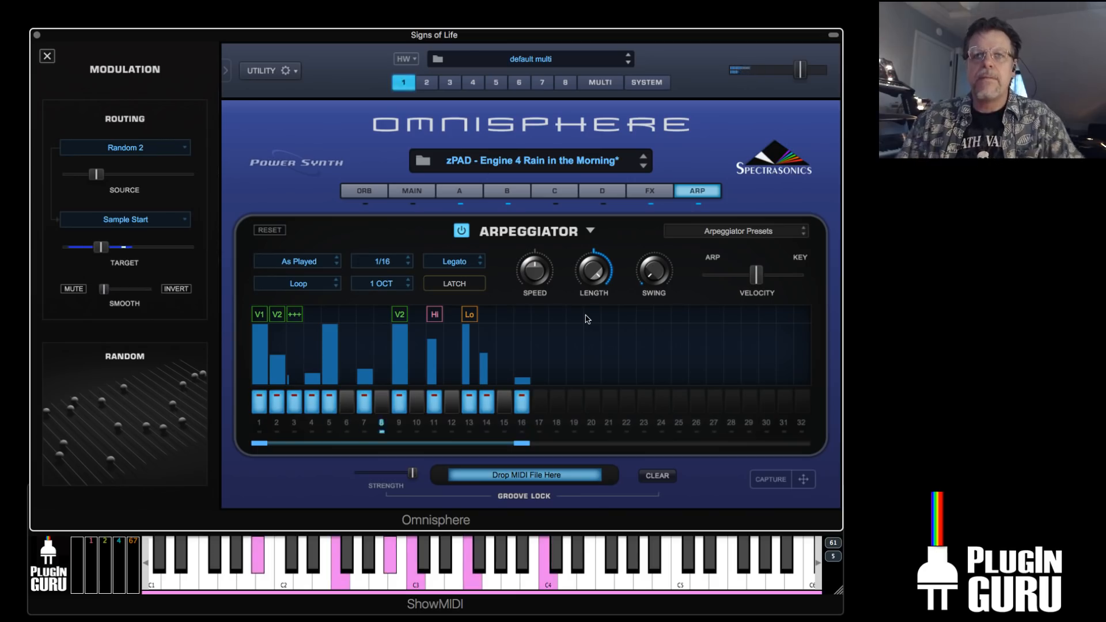
Add a Slide modifier of -12 to arpeggiator step 14
click(491, 315)
mouse_move(495, 325)
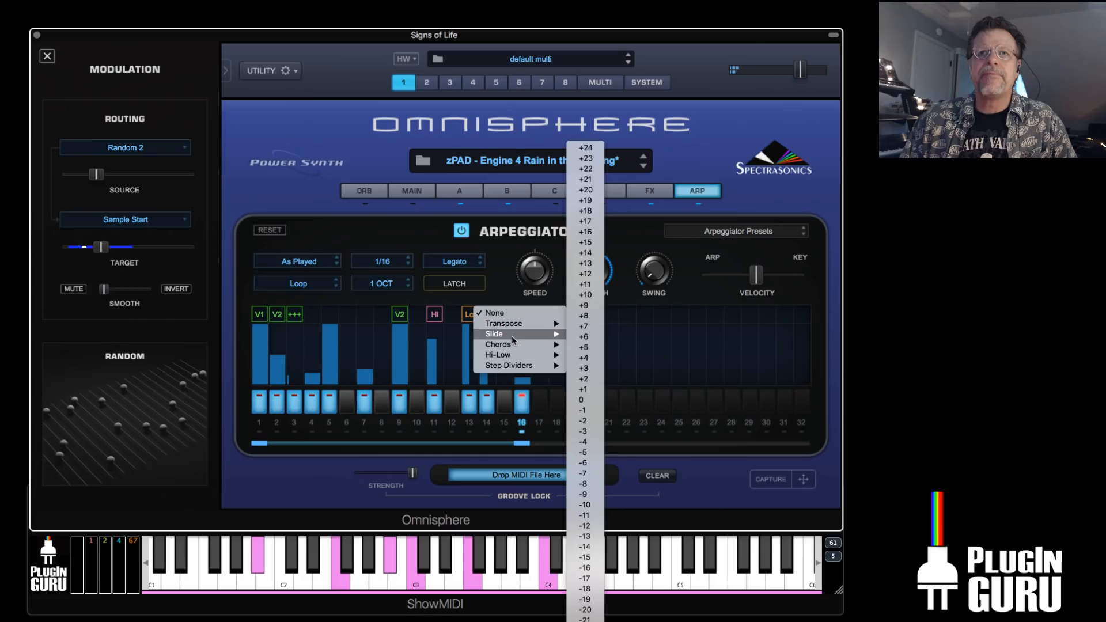
click(583, 525)
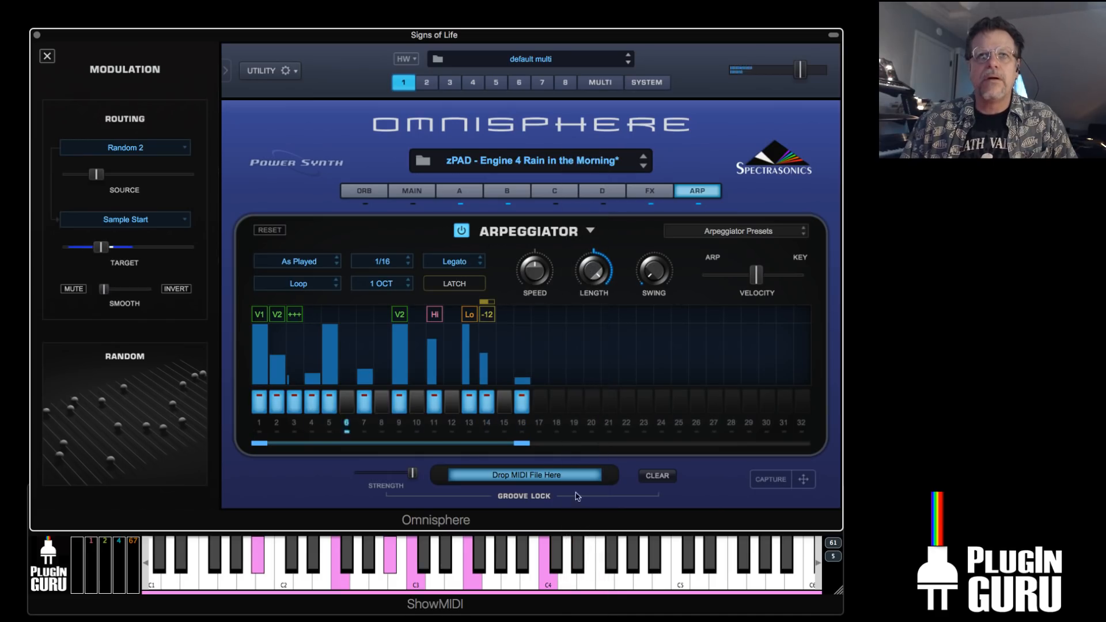
click(488, 319)
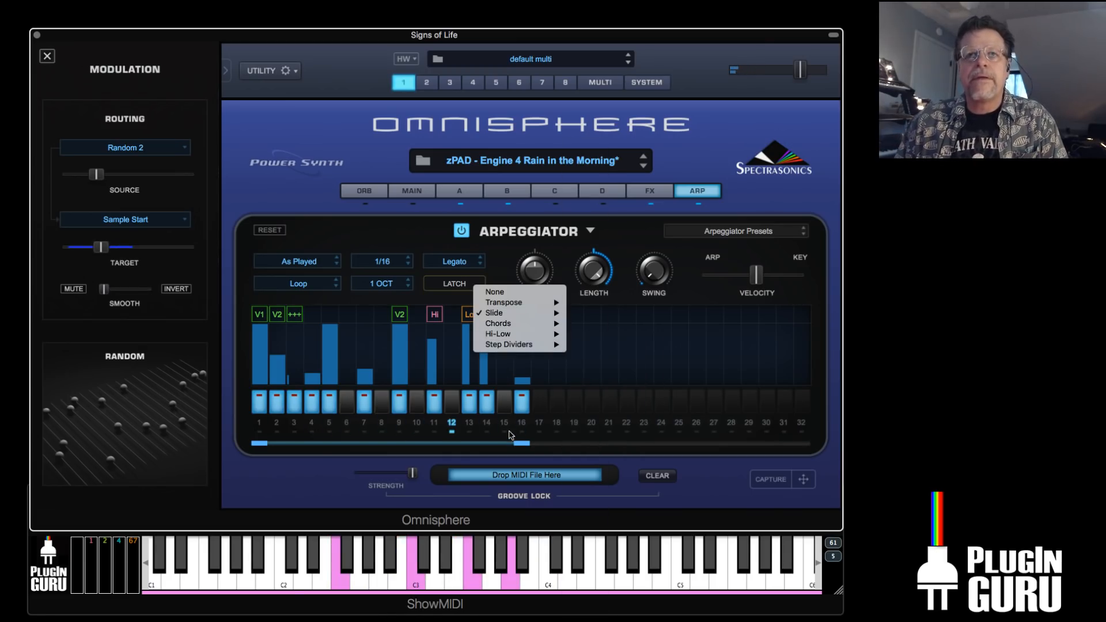
click(459, 421)
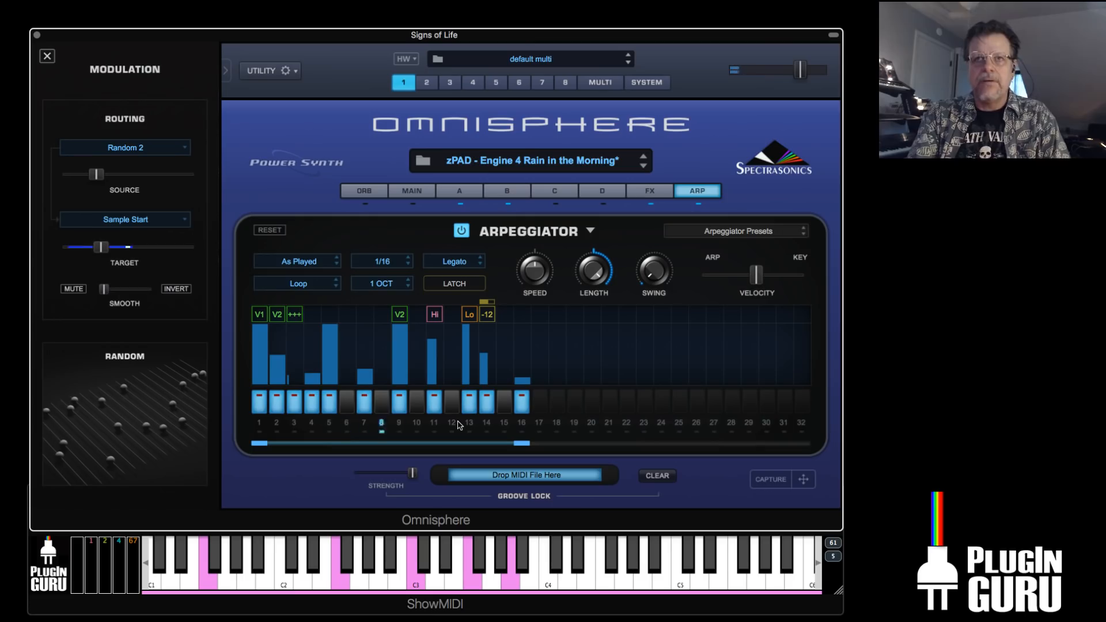
Raise the velocity sensitivity of the amp envelope on layers A and B
click(465, 192)
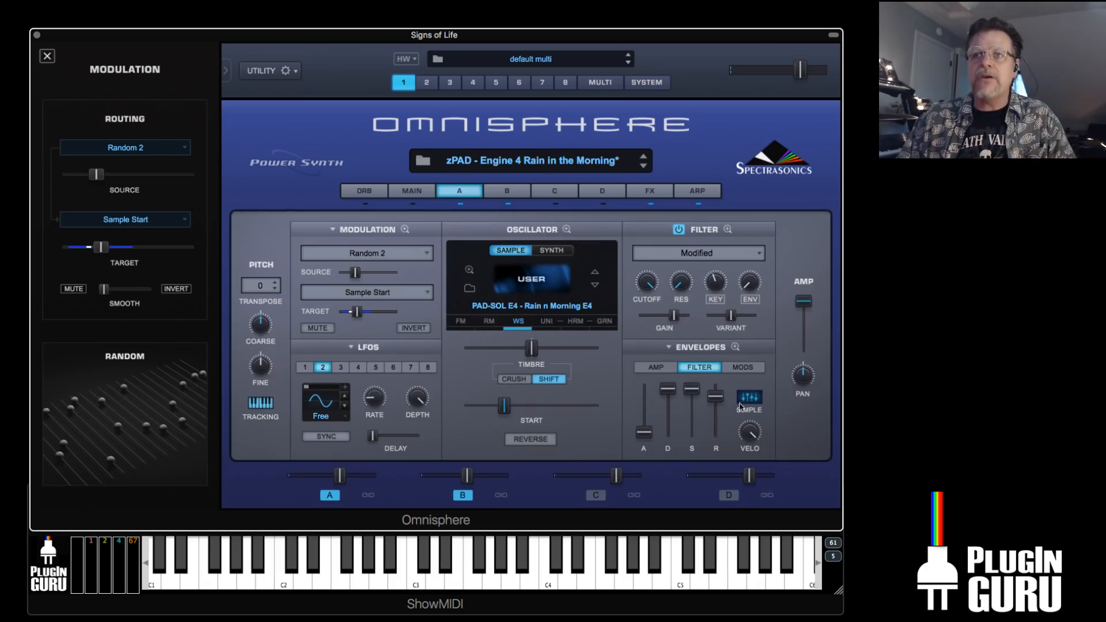
click(652, 368)
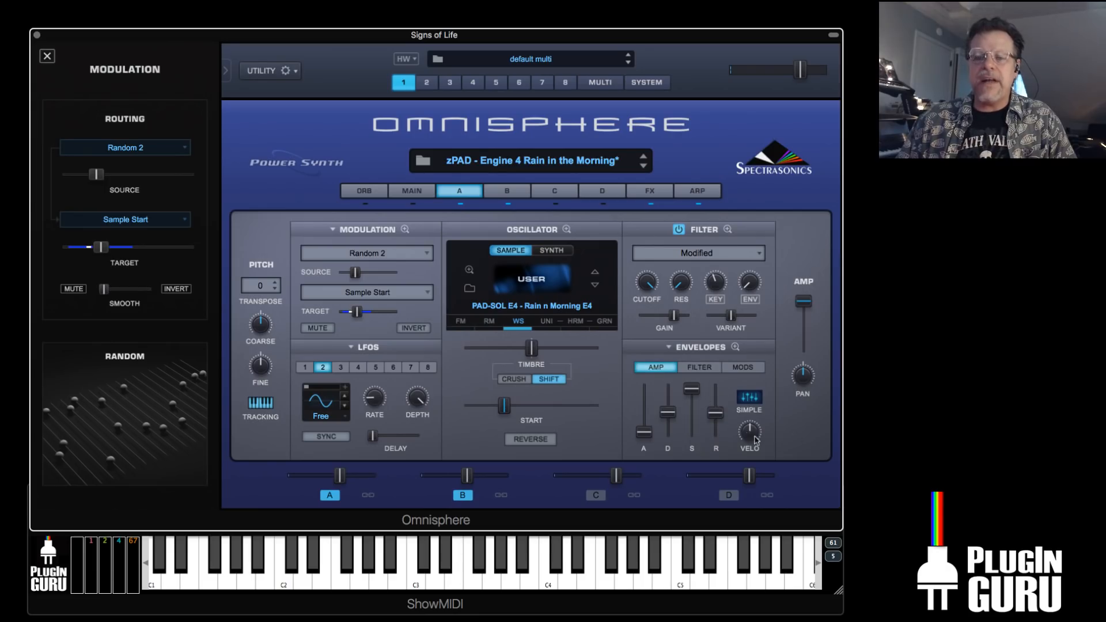
drag(749, 428, 751, 399)
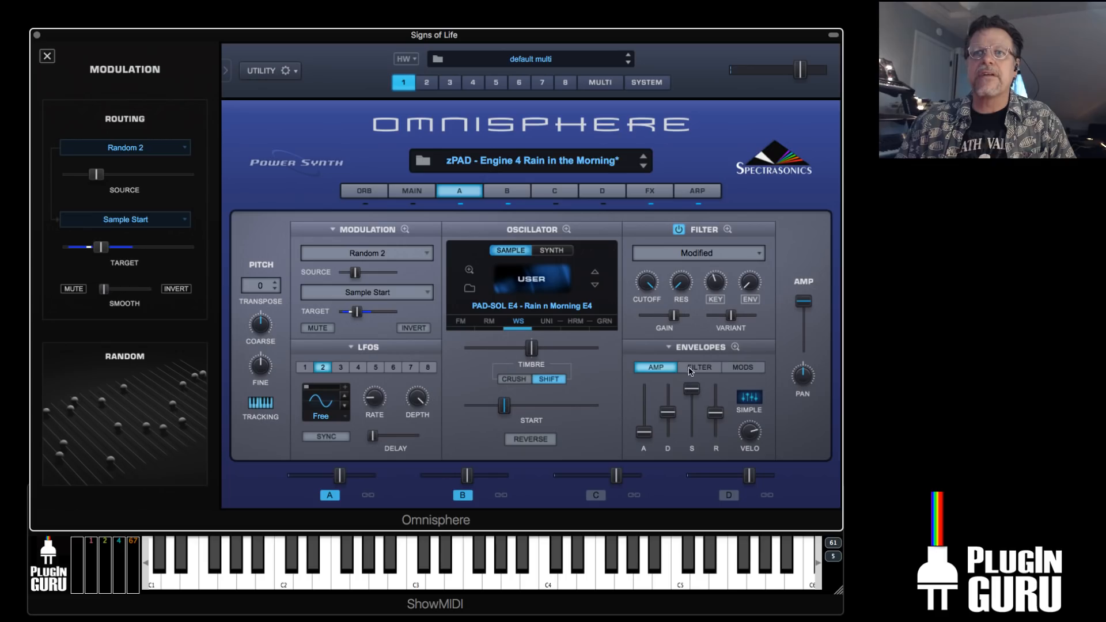
click(502, 191)
drag(749, 433, 754, 404)
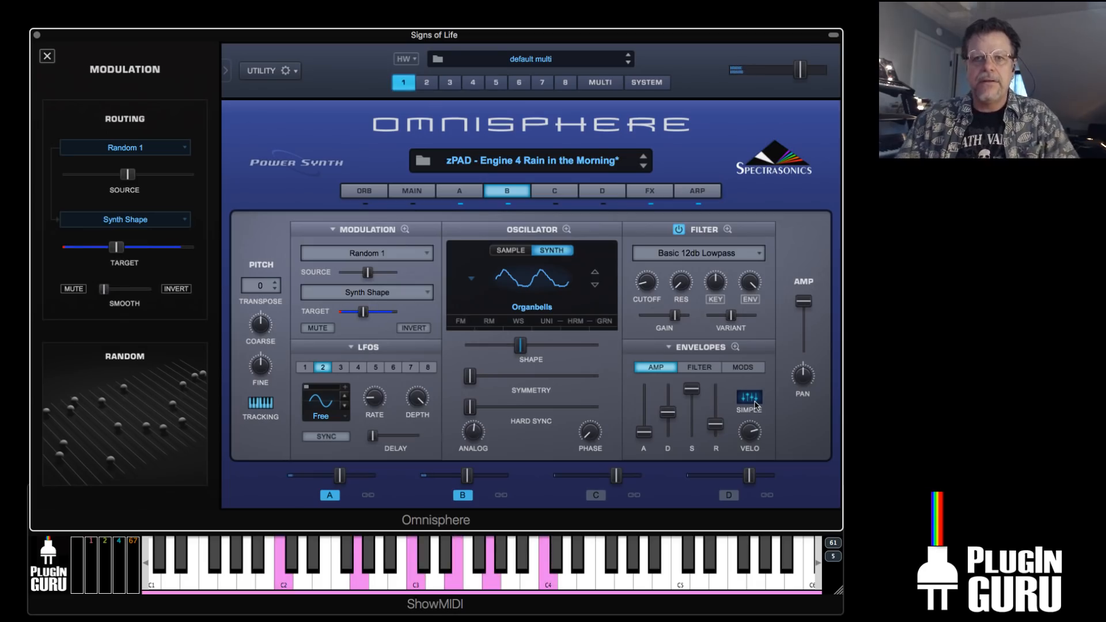
Return to the arpeggiator page, then switch to Kontakt and load the KITS - DOPE VST HipHop drum kit
click(696, 190)
mouse_move(291, 381)
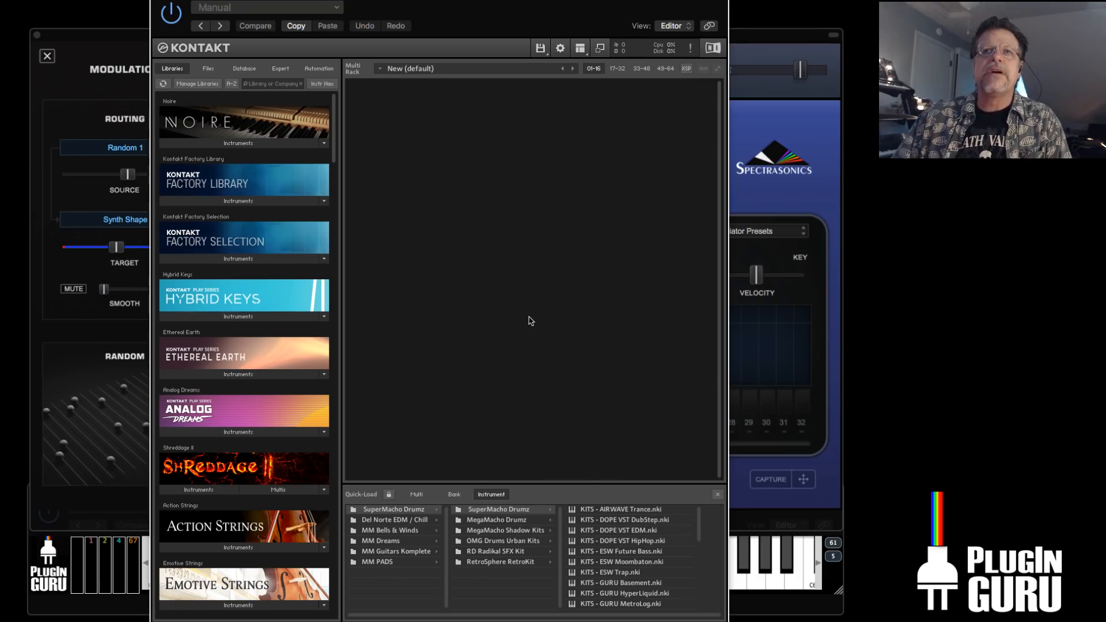
drag(529, 317, 525, 313)
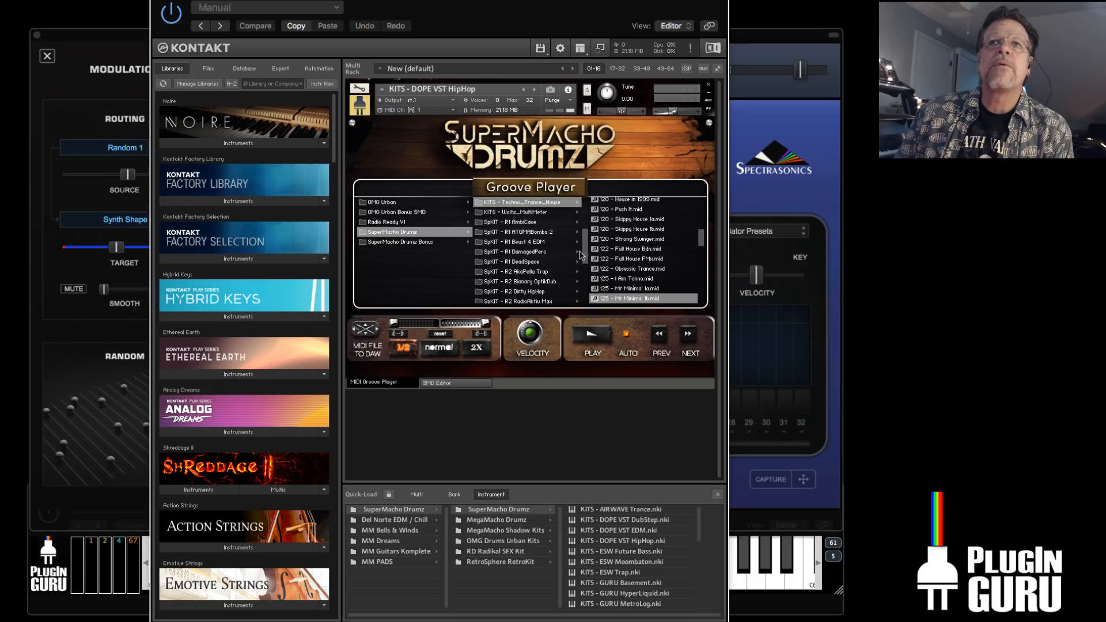
Audition grooves from the SpKIT - R2 Dirty HipHop folder in the Groove Player and leave 105 - Hard Drivn playing
scroll(584, 254, up, 2)
scroll(584, 251, down, 3)
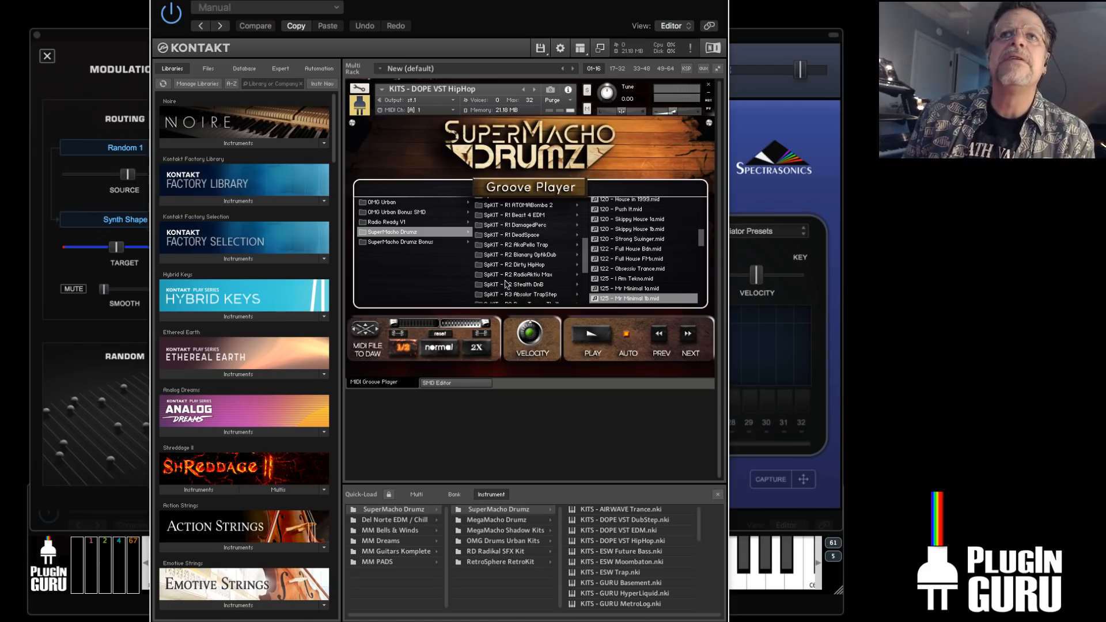
click(518, 265)
click(632, 205)
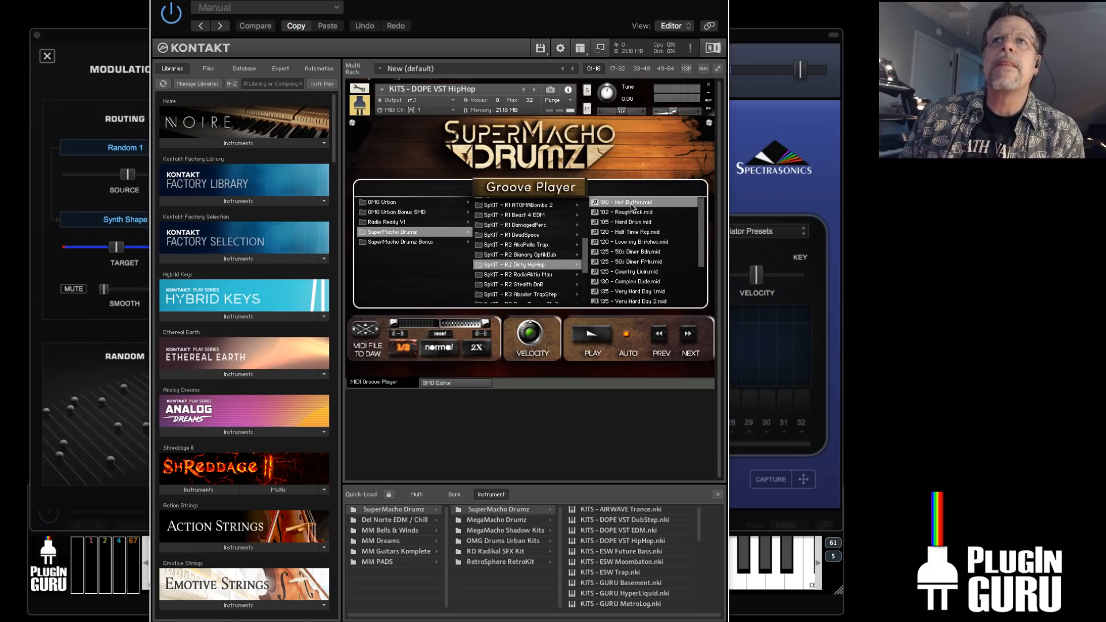
click(588, 337)
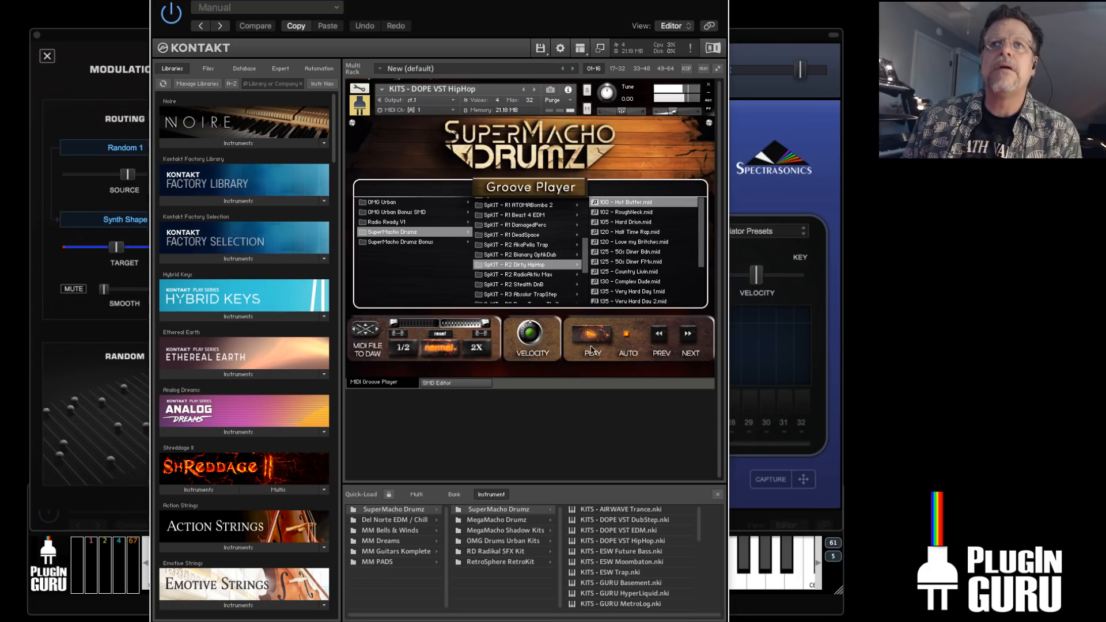
click(640, 212)
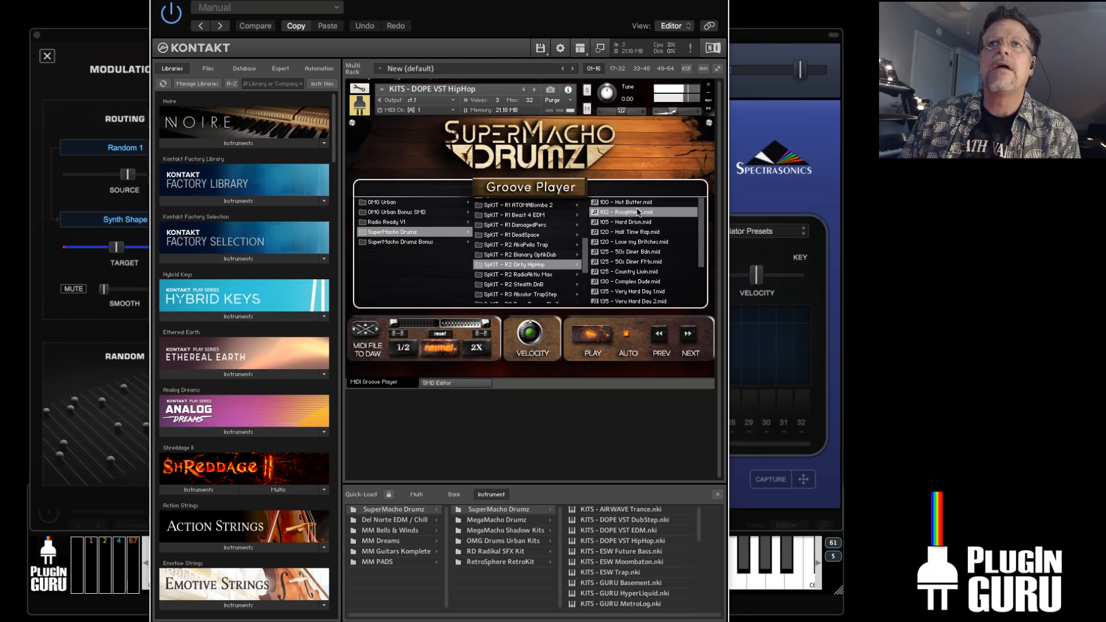
click(688, 335)
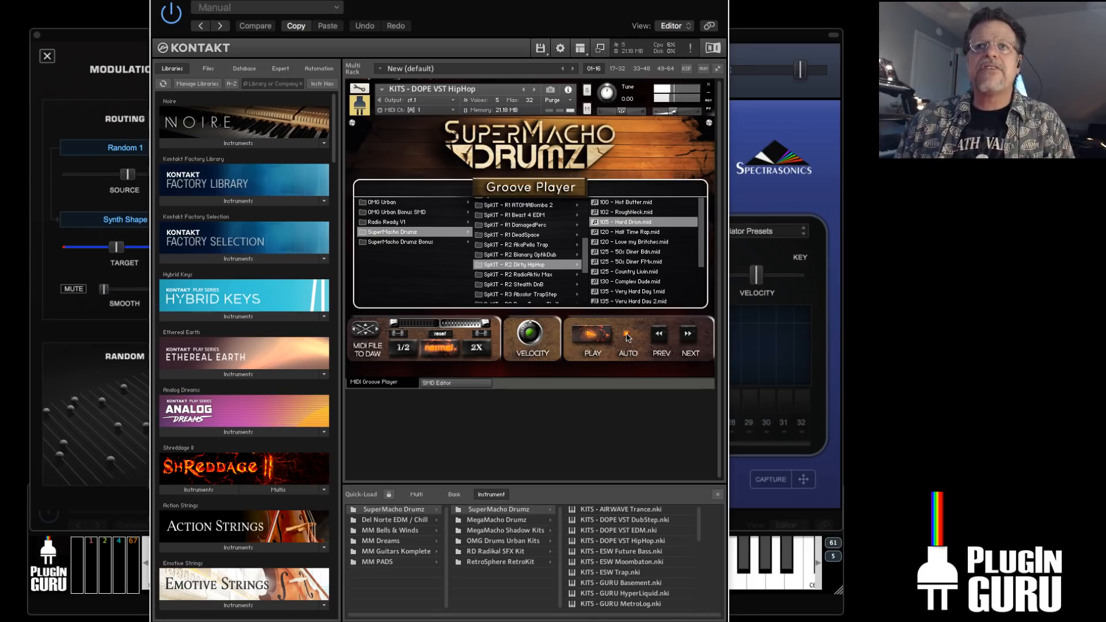
Raise the drum kit's output volume slightly and return to Omnisphere
drag(673, 112, 684, 115)
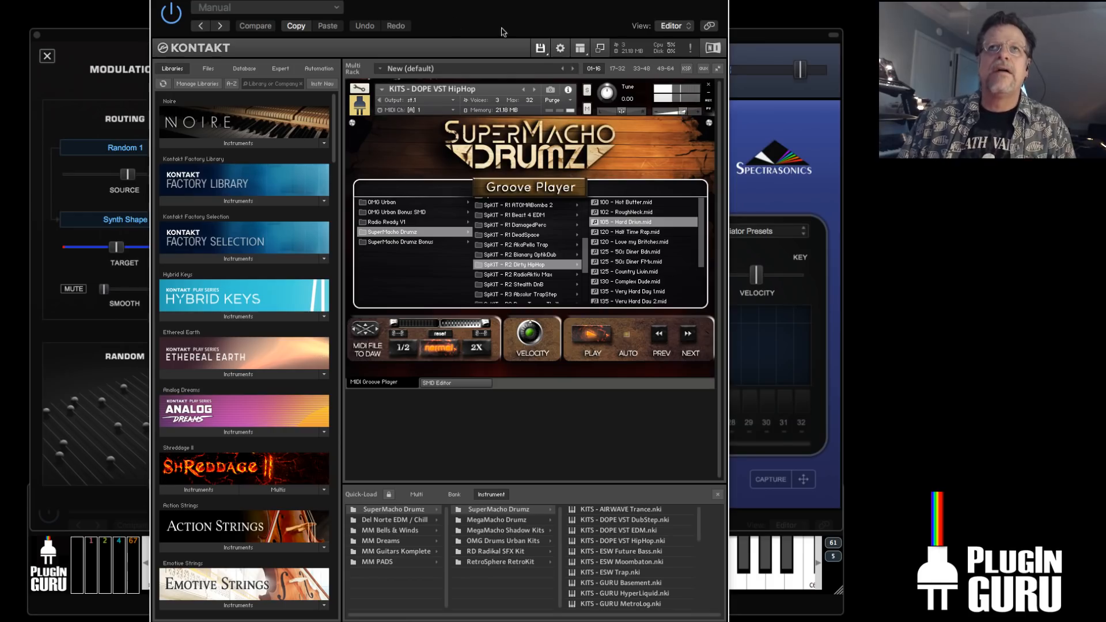
click(178, 1)
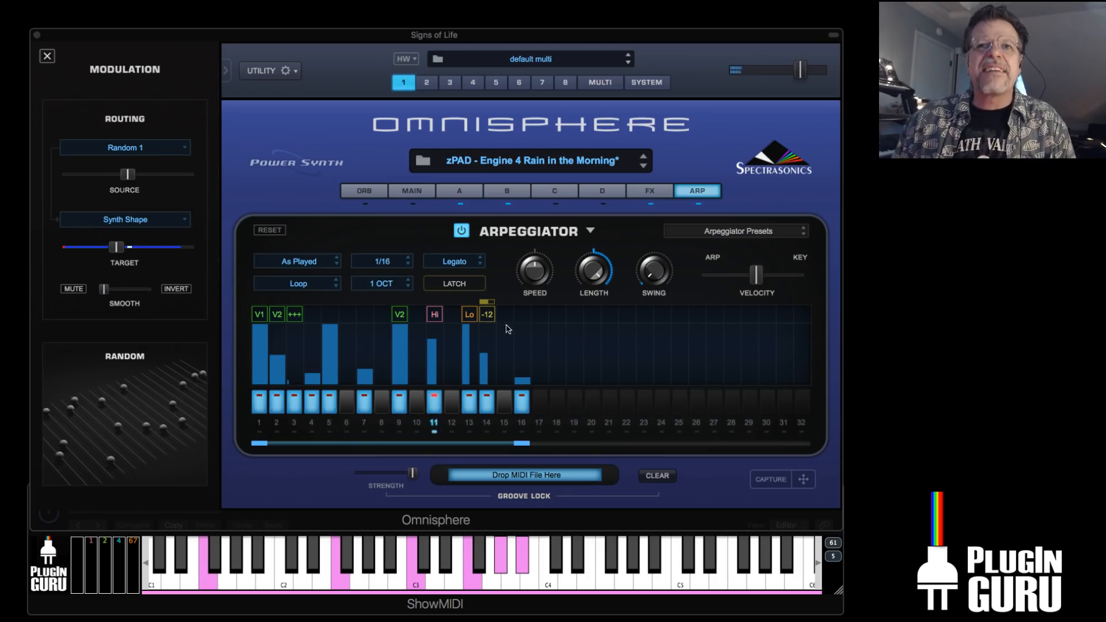
Replace the Slide modifier on arpeggiator step 14 with Chord Inversion -2
click(489, 318)
mouse_move(503, 332)
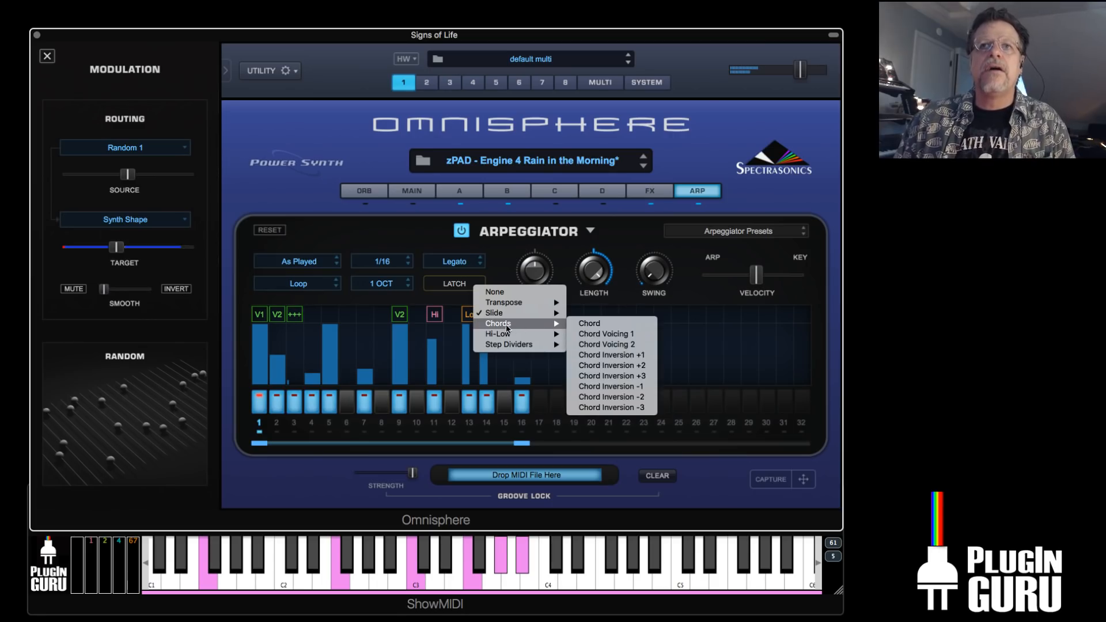
click(627, 397)
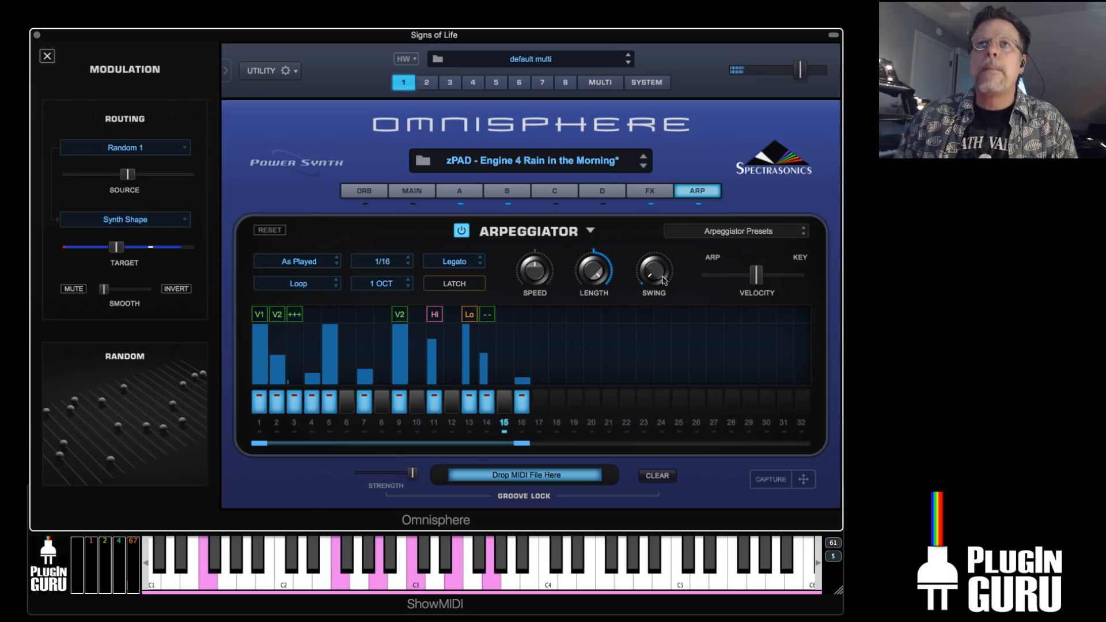
Review the effects in the patch's Aux and Common racks
click(652, 191)
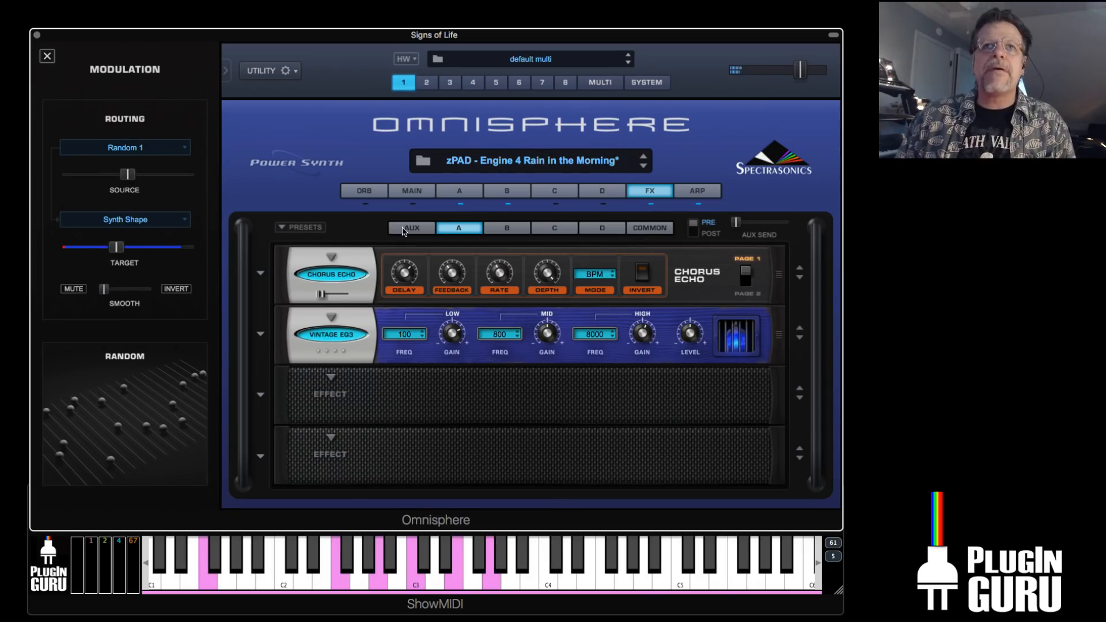
click(406, 229)
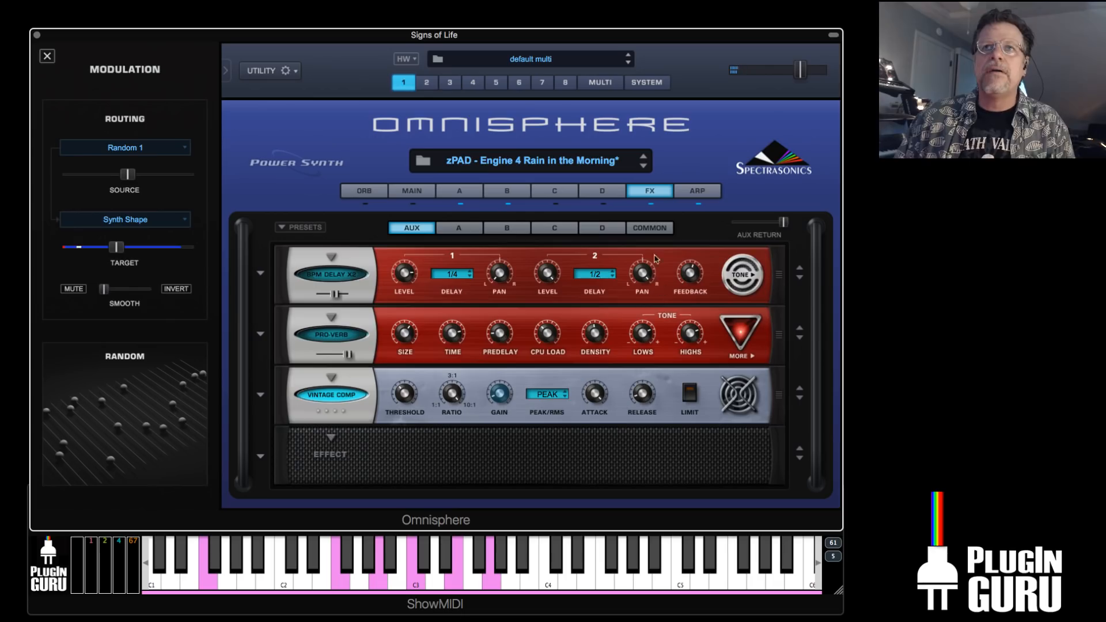
click(654, 231)
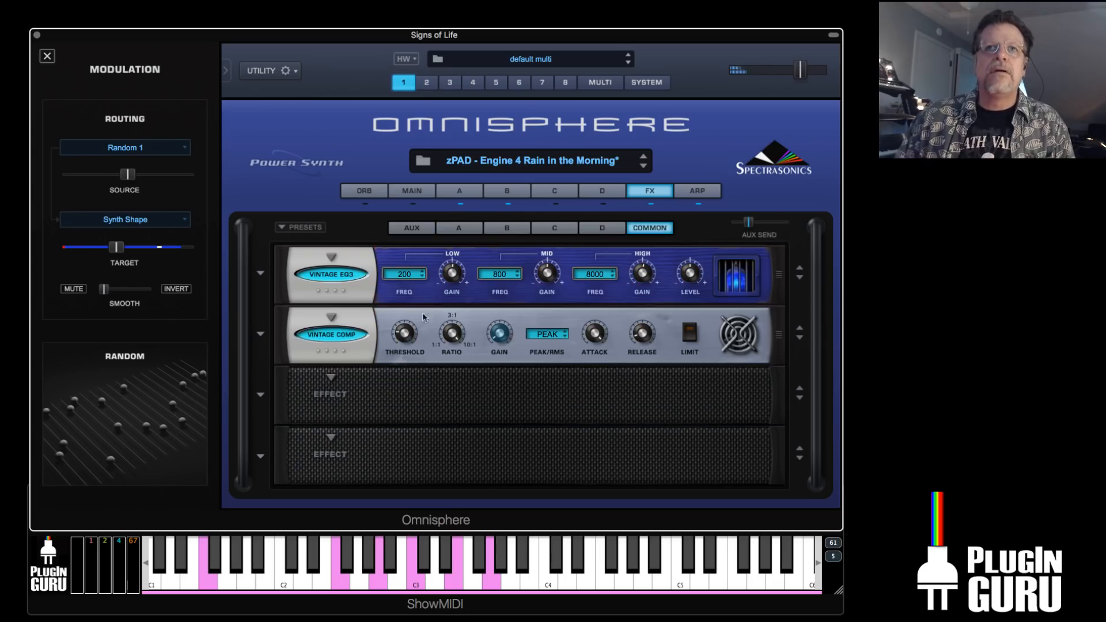
Link layers A and B for joint editing and shorten their amp envelope release slightly
click(463, 191)
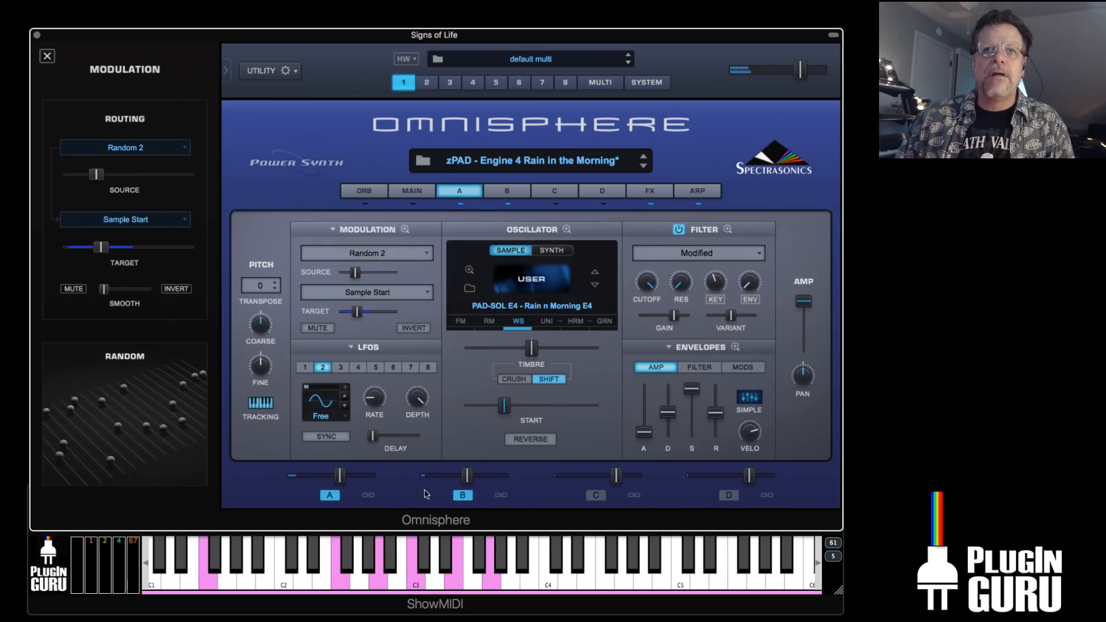
click(369, 494)
click(501, 495)
drag(718, 415, 719, 426)
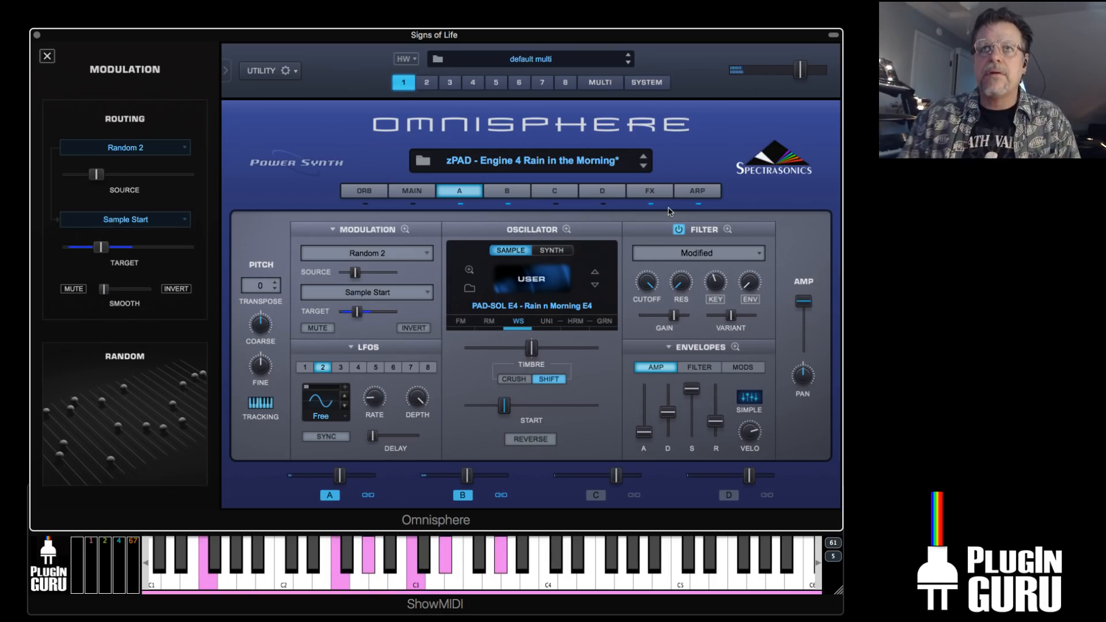
Check the layer effects racks and examine the Chorus Echo mix and delay settings on layer A
click(649, 193)
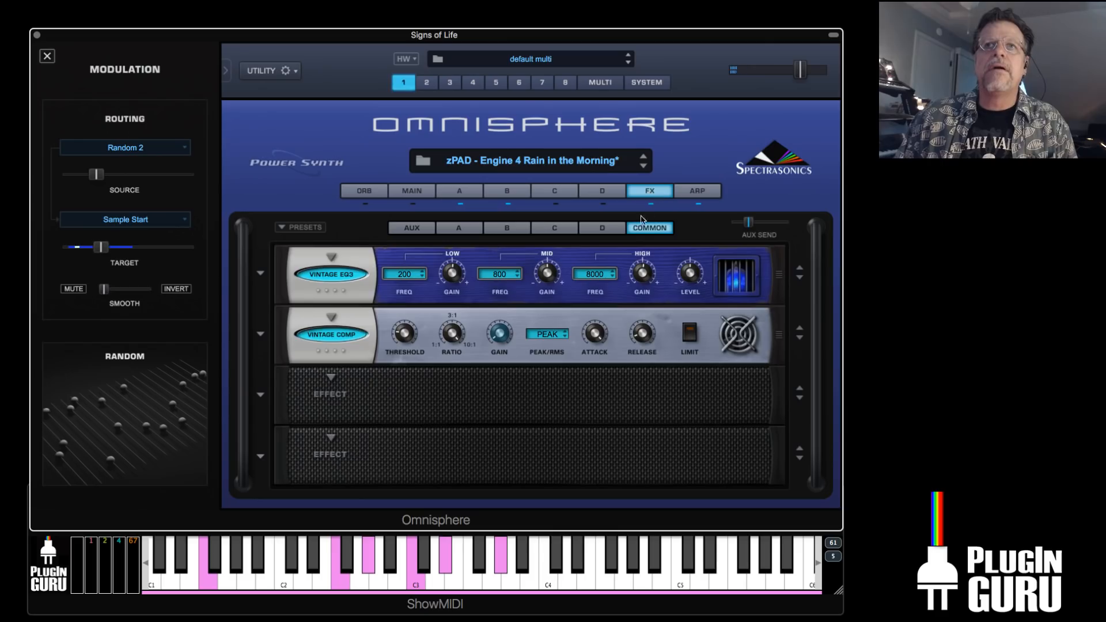
click(610, 228)
click(506, 228)
click(476, 231)
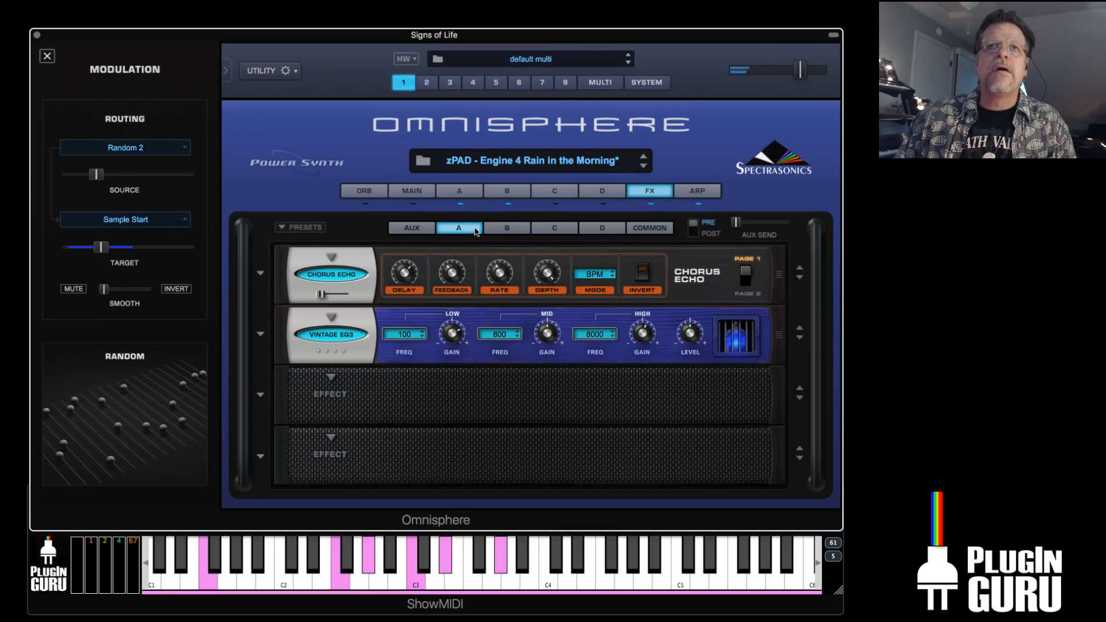
mouse_move(322, 296)
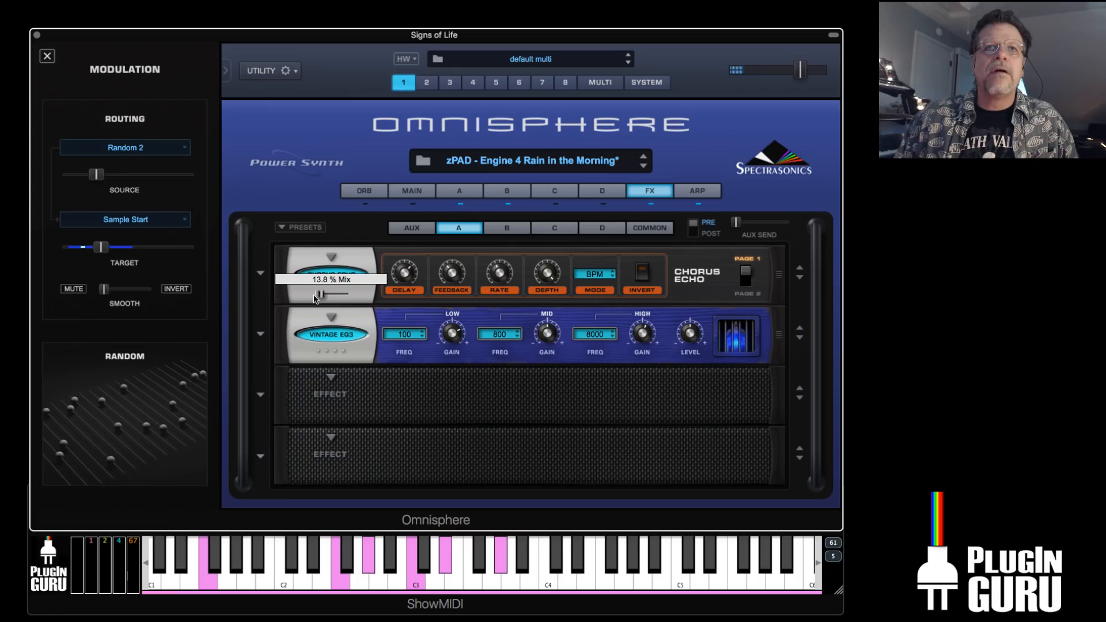
mouse_move(407, 282)
drag(407, 282, 406, 325)
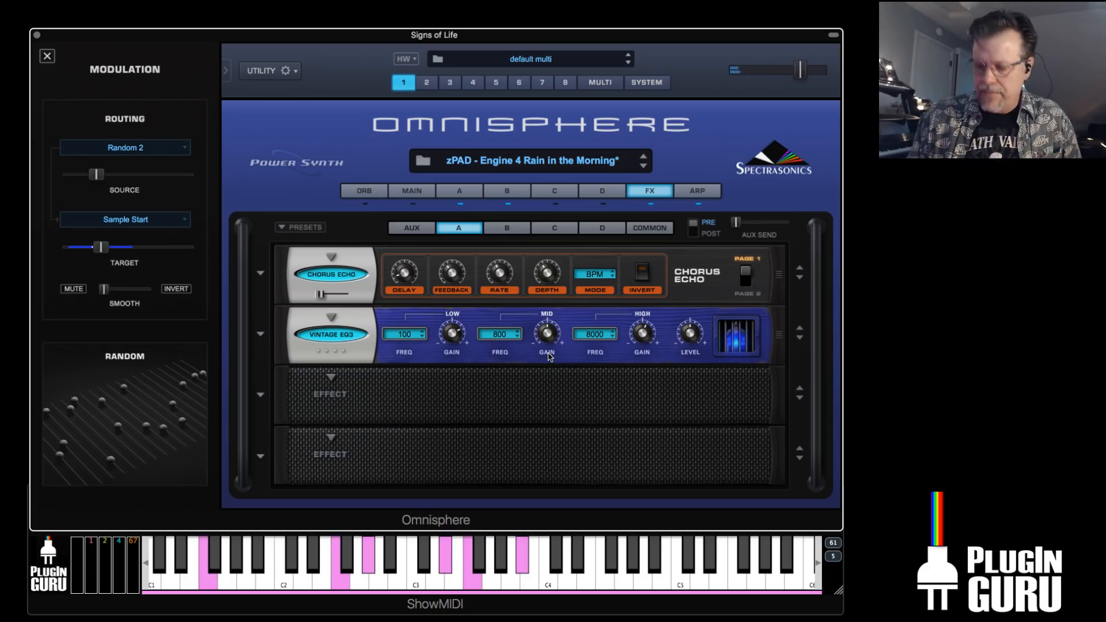
Save the project and bypass the Chorus Echo effect on layer A
key(super+s)
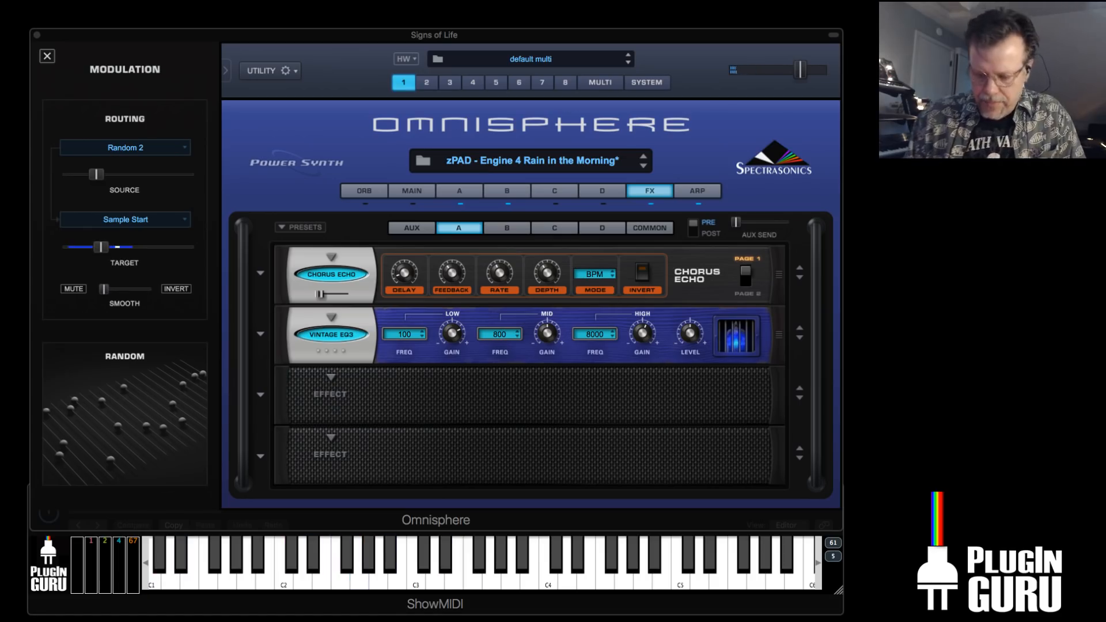
click(337, 276)
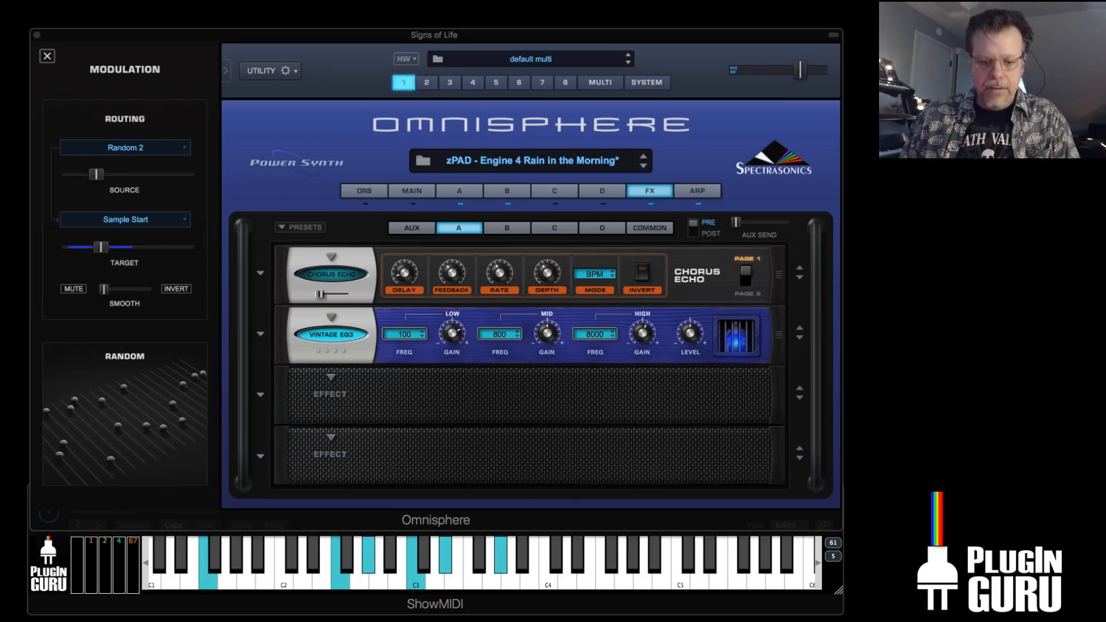
Move the project's playback position to 1 and enable layer C with its Juno 60 Sub oscillator
click(551, 193)
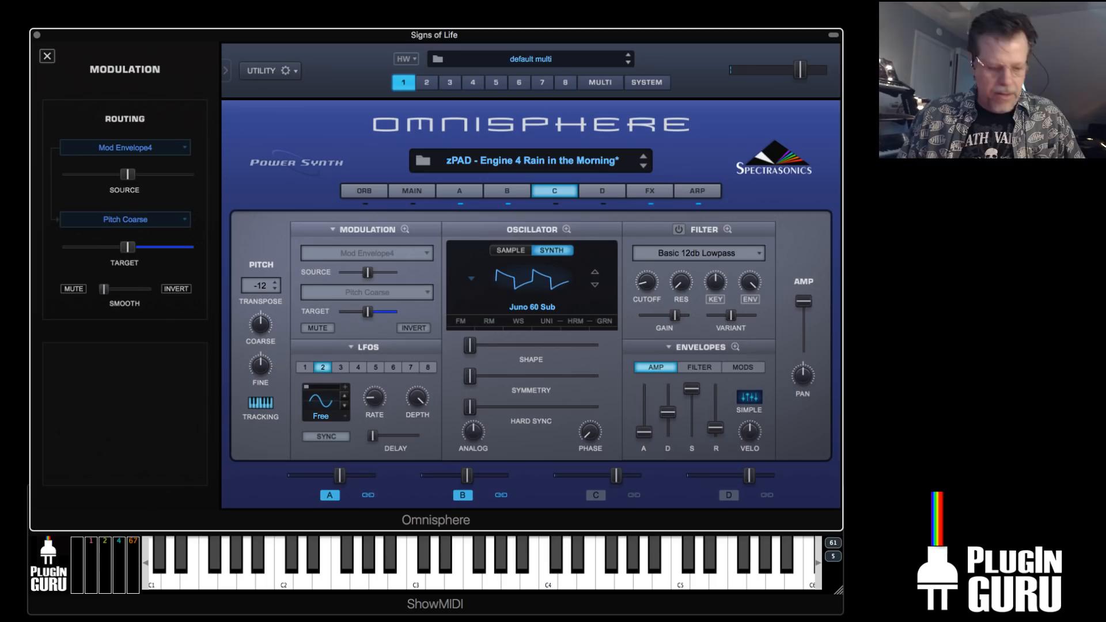
key(slash)
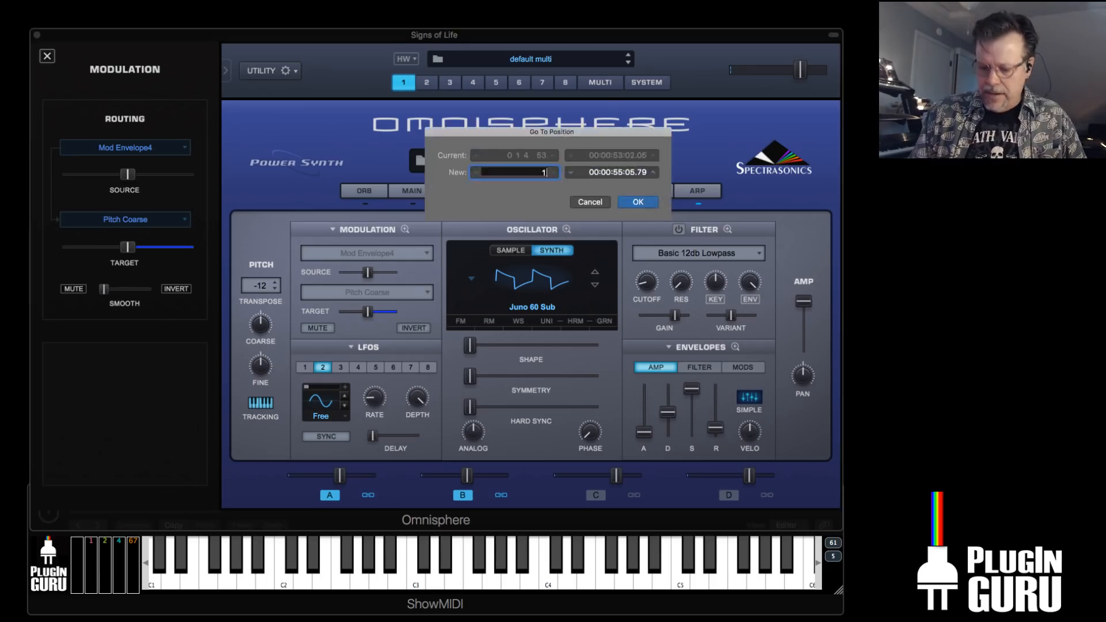
key(Return)
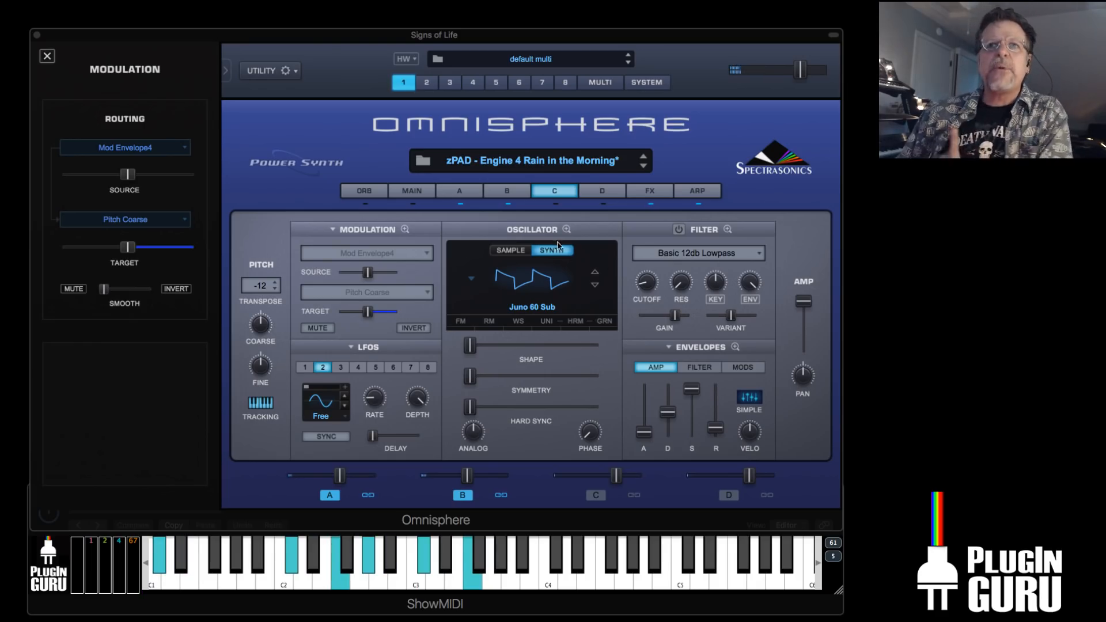
click(556, 200)
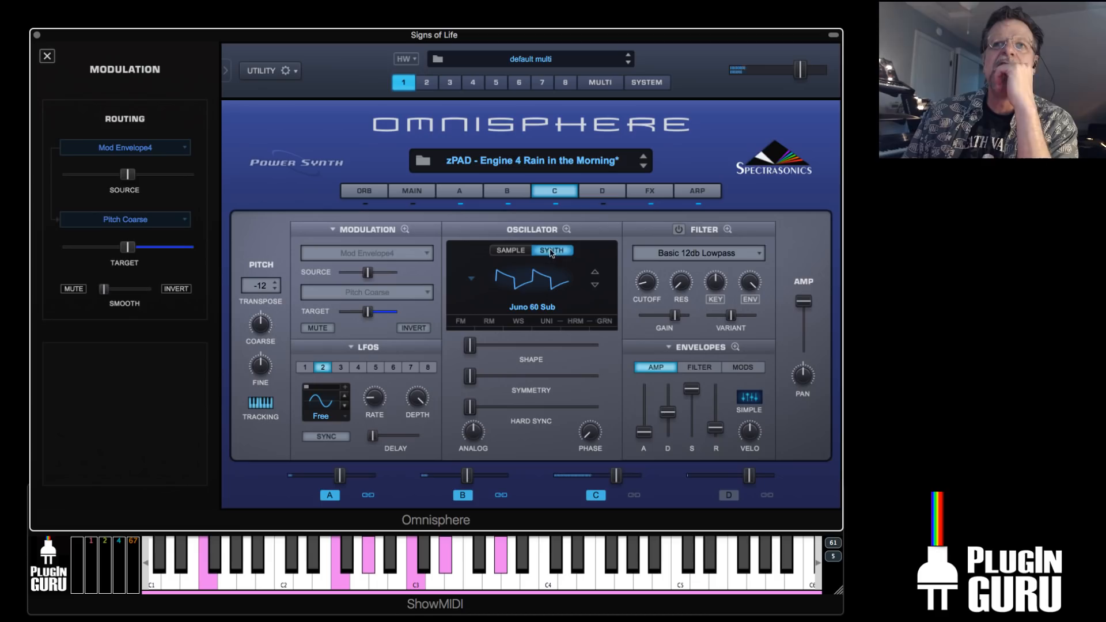
Set layer C's transpose to 0 and lower its mix level
click(262, 284)
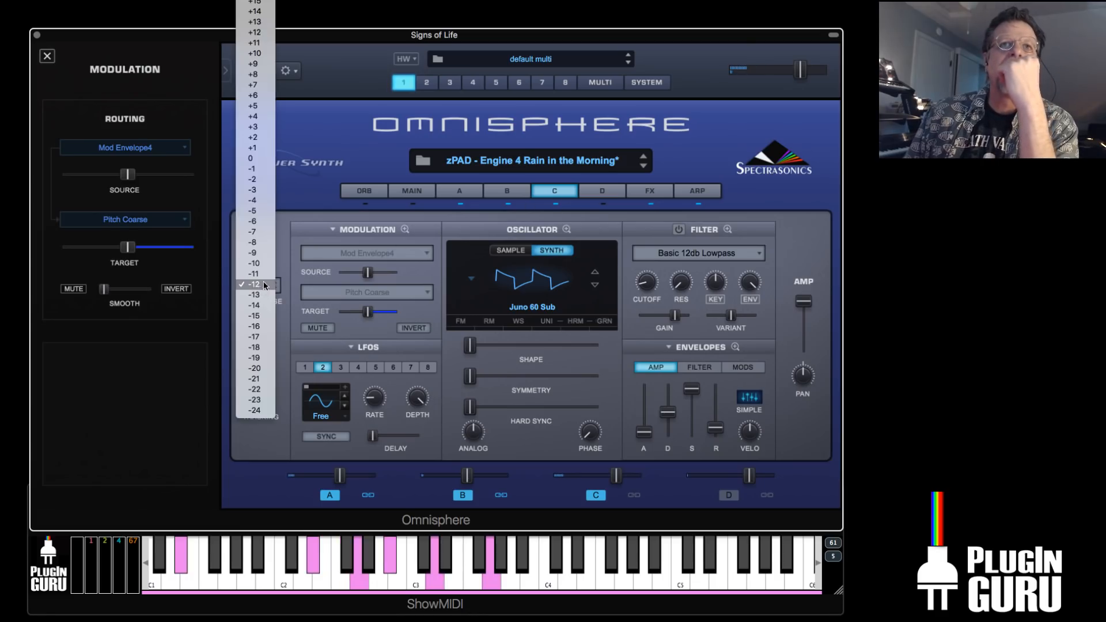
click(264, 160)
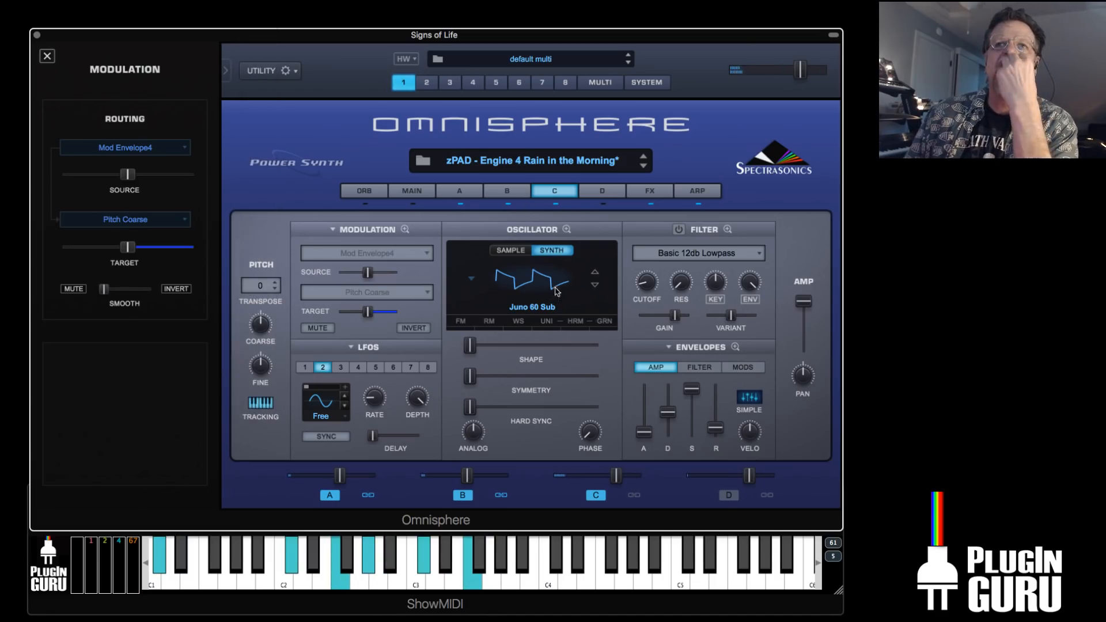
drag(616, 477, 591, 486)
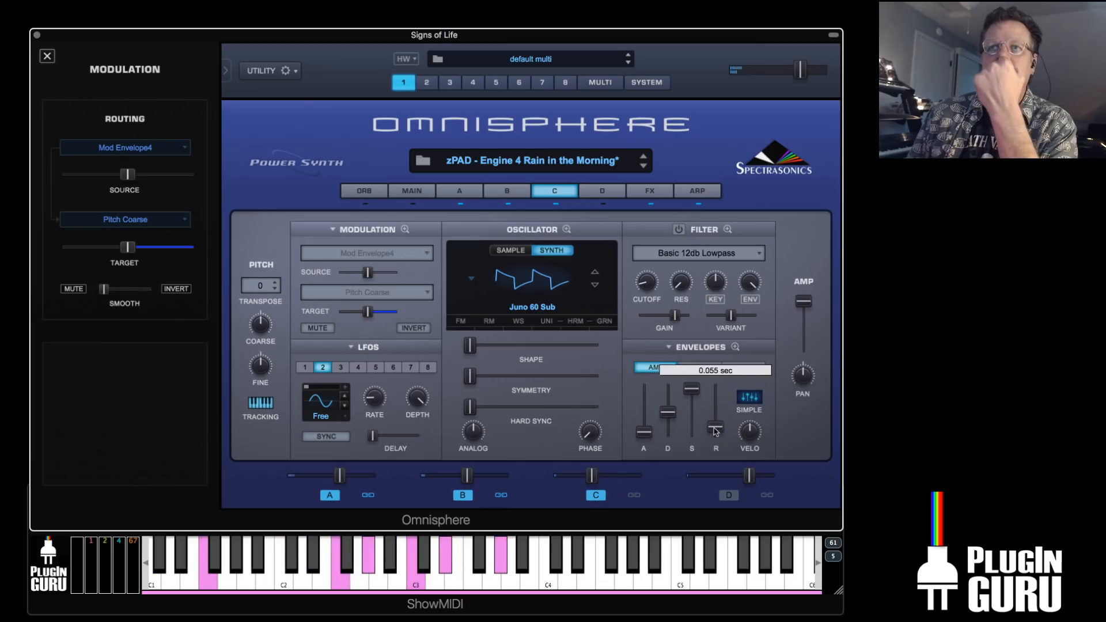
Enable the waveshaper on layer C's oscillator, raising Bit Crush to about a third and the reducer's Sample Rate to about halfway
click(516, 323)
click(471, 272)
drag(266, 335, 300, 343)
drag(685, 336, 744, 342)
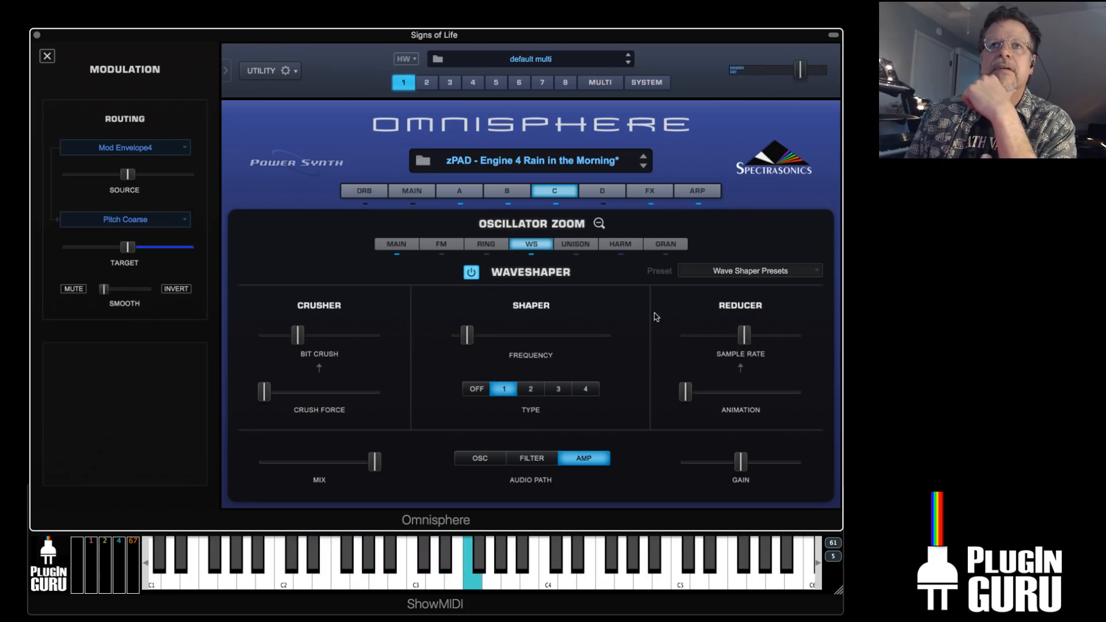
click(557, 195)
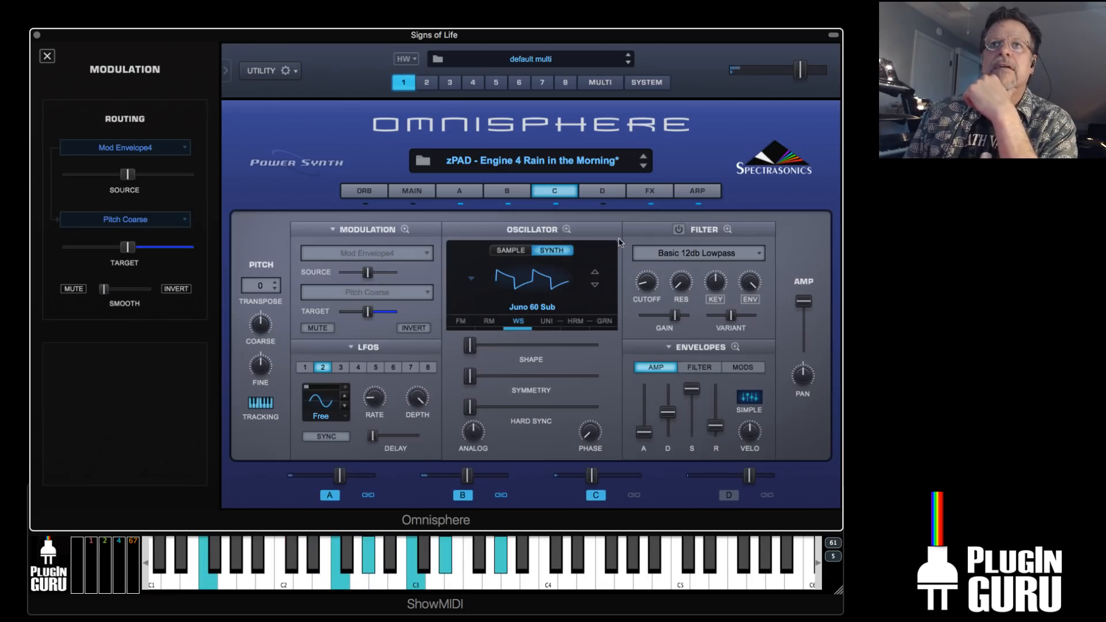
Enable layer C's Basic 12db Lowpass filter with a slightly shorter filter envelope decay, and reduce the layer's mix level a little
click(679, 230)
click(699, 367)
drag(668, 407, 667, 415)
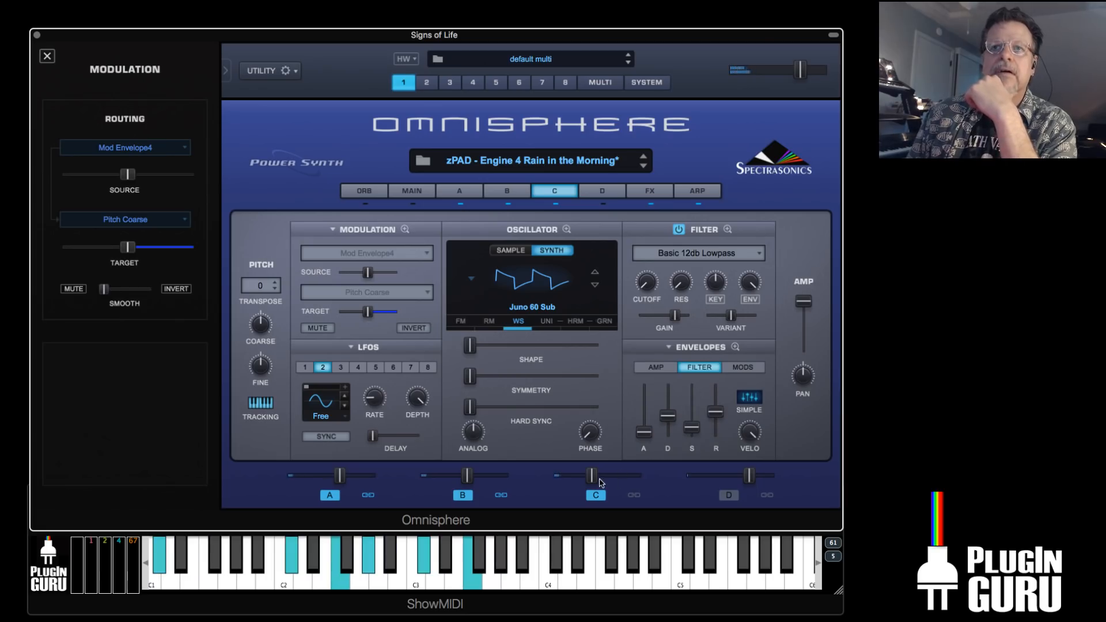
drag(599, 482, 595, 484)
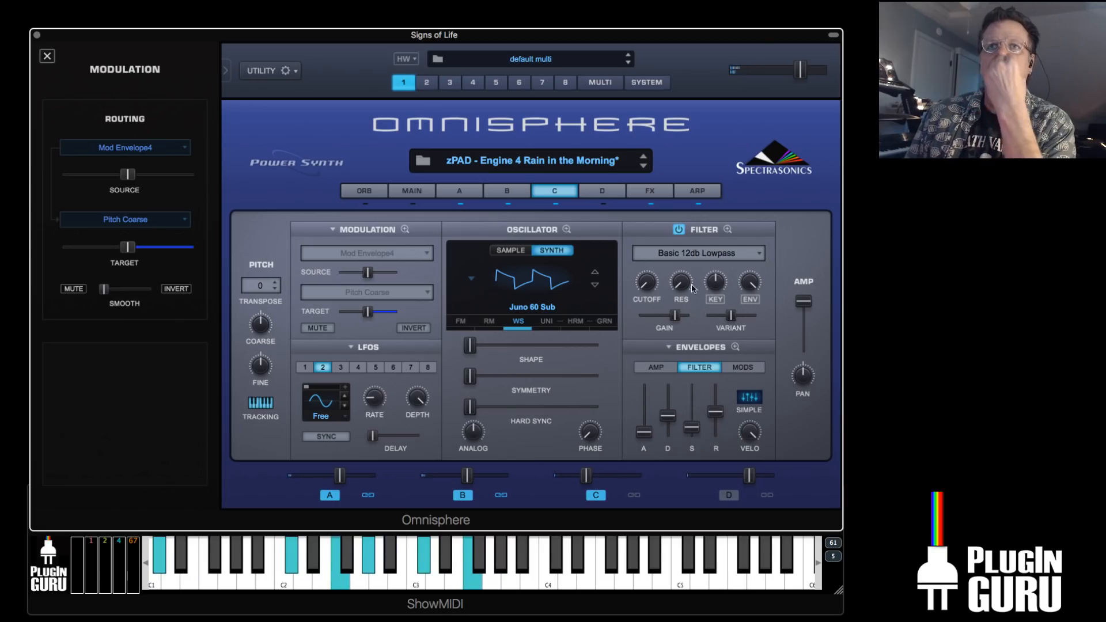
Reduce layer C's waveshaper mix to slightly under half and open the patch's effects racks
click(517, 321)
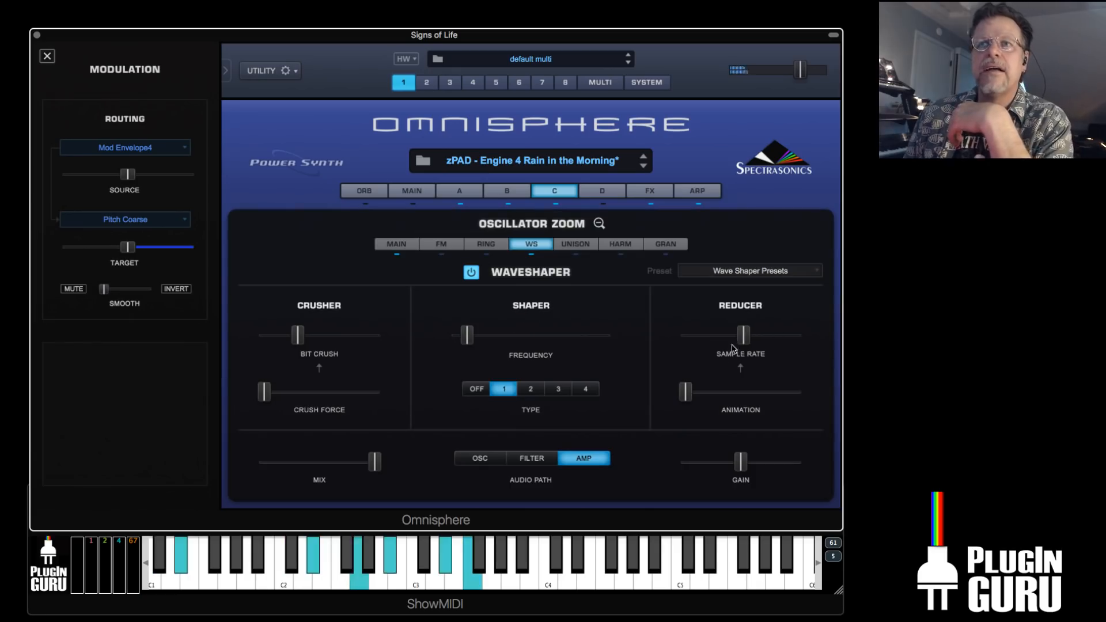
drag(375, 463, 310, 471)
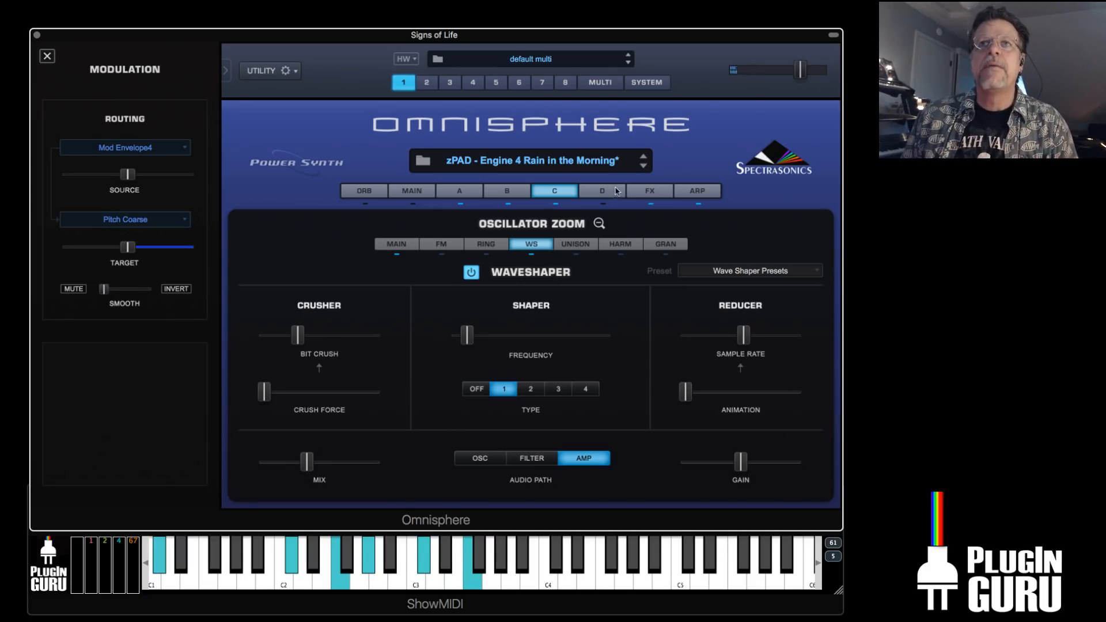
click(645, 193)
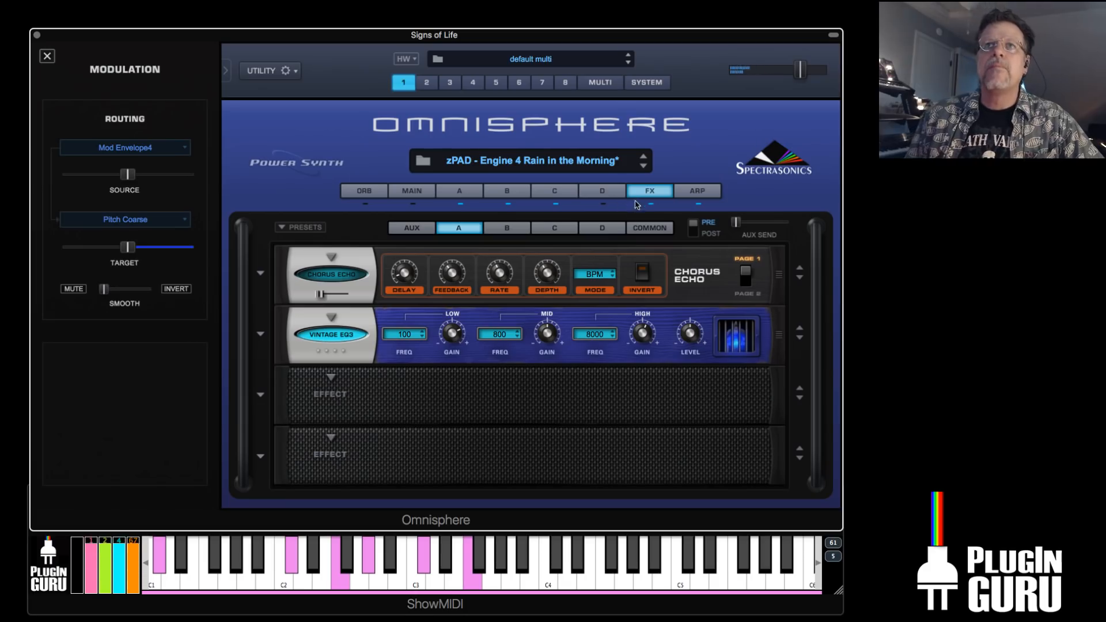
In the Aux effects rack, set the second delay time of BPM Delay X2 to 1/8 dot
click(638, 230)
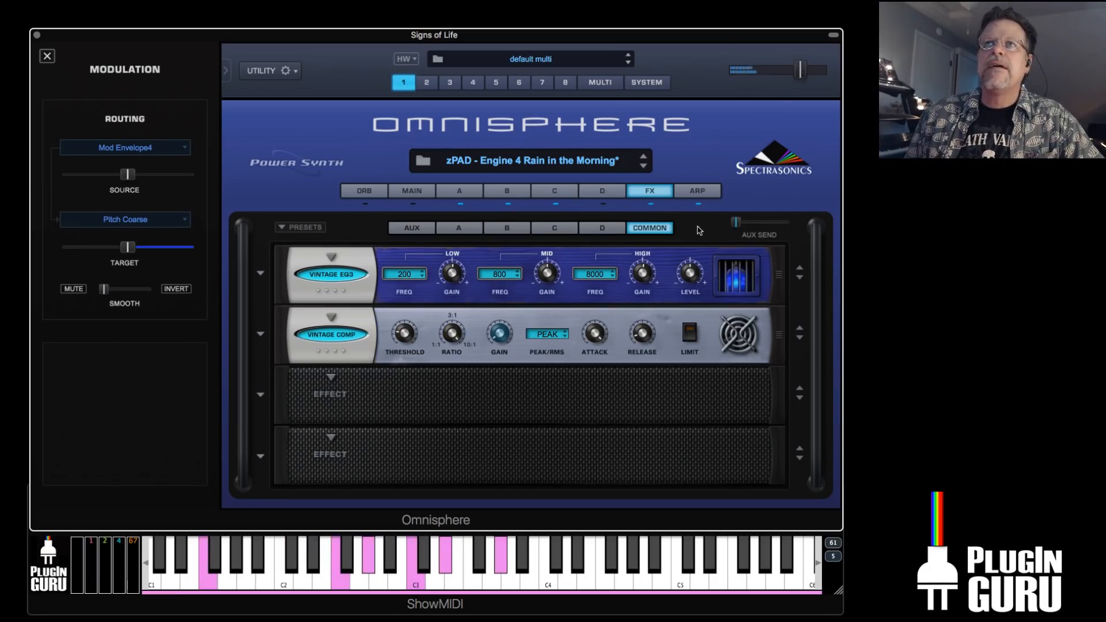
click(411, 230)
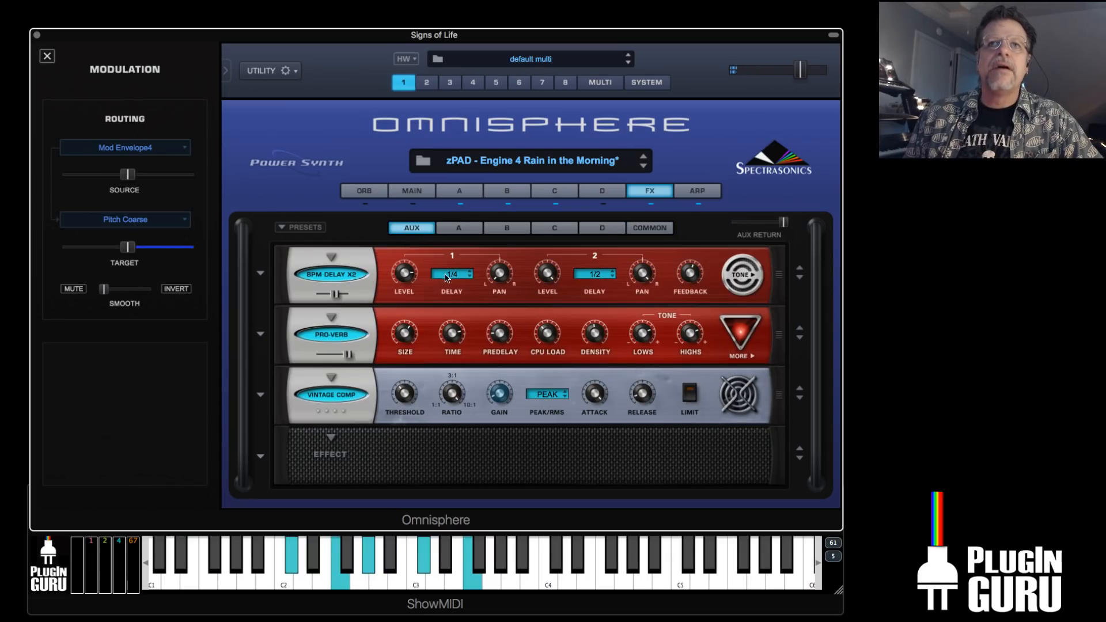
click(596, 274)
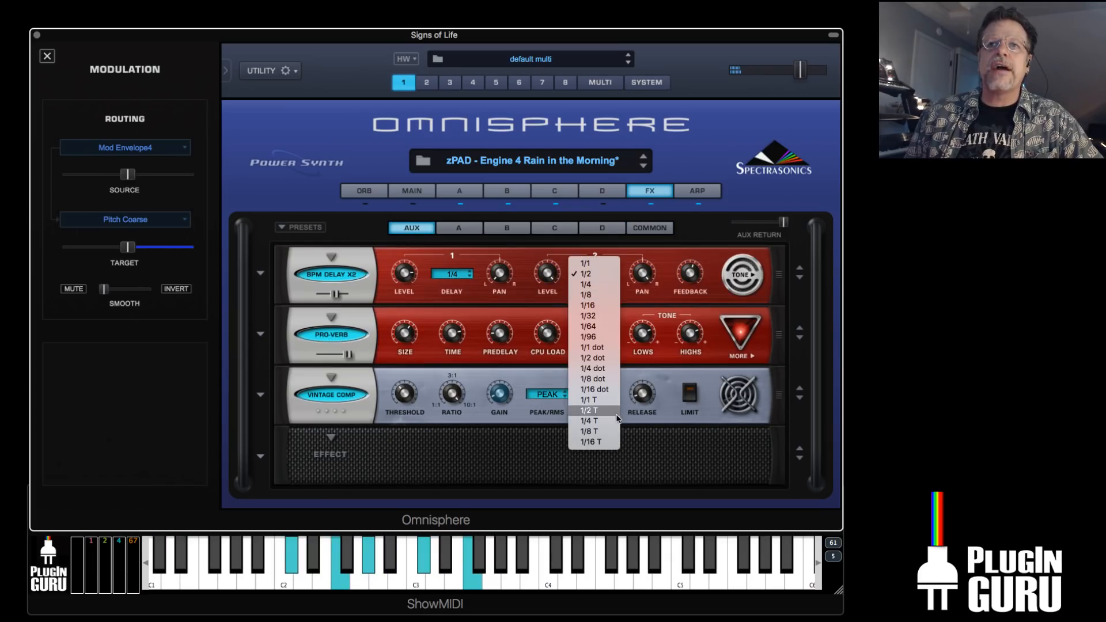
click(609, 378)
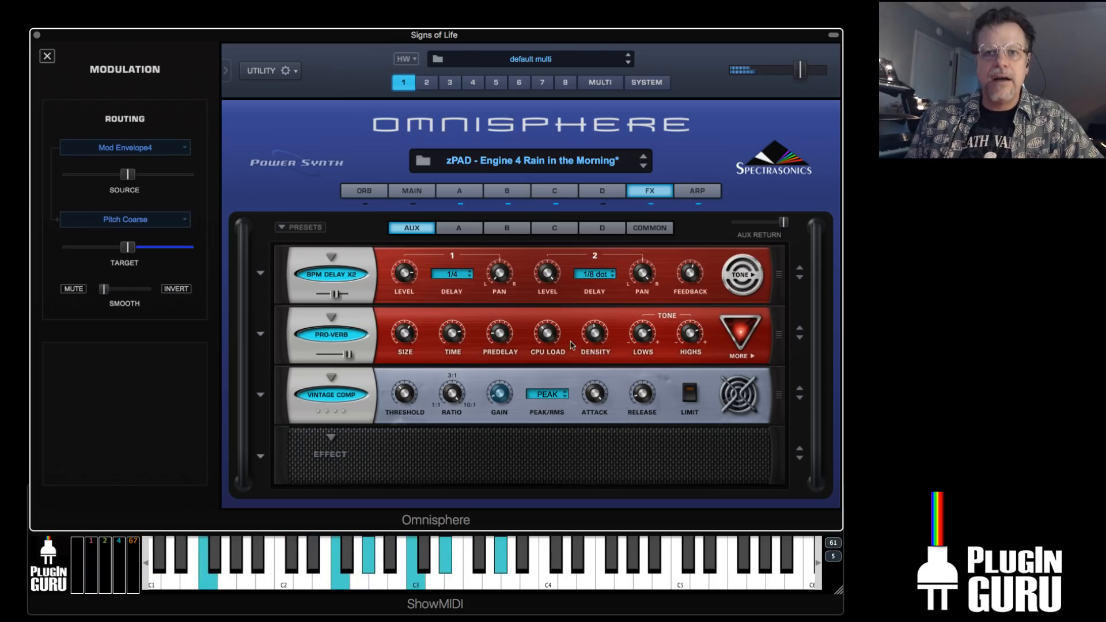
mouse_move(455, 352)
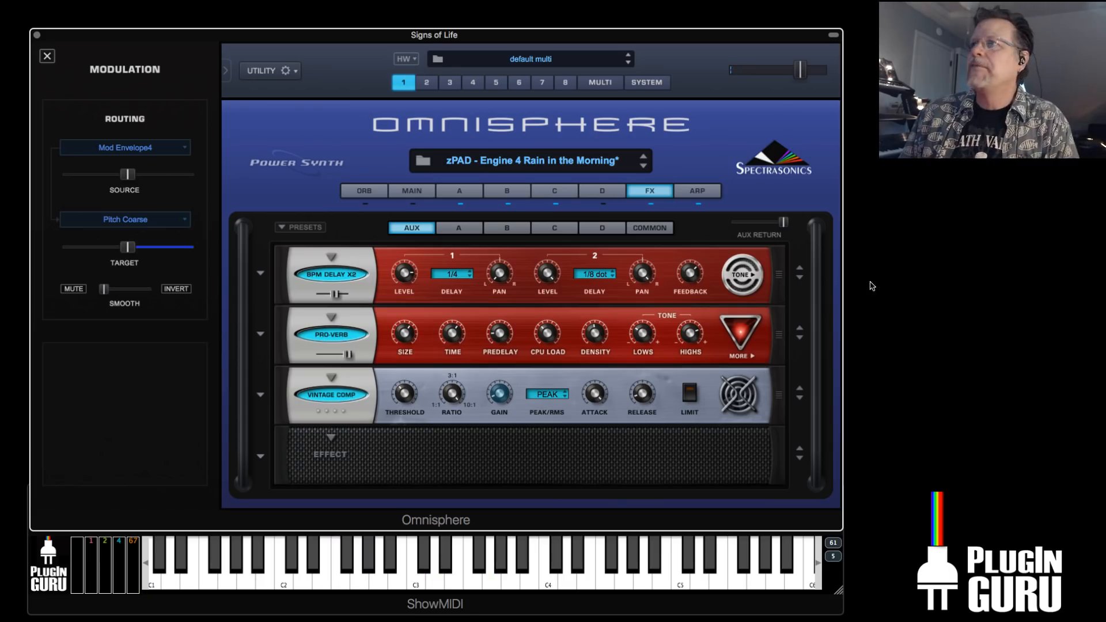
Close the modulation view and start saving the patch as a new one named "BPM SYNTH - Can I Jam with U"
click(48, 57)
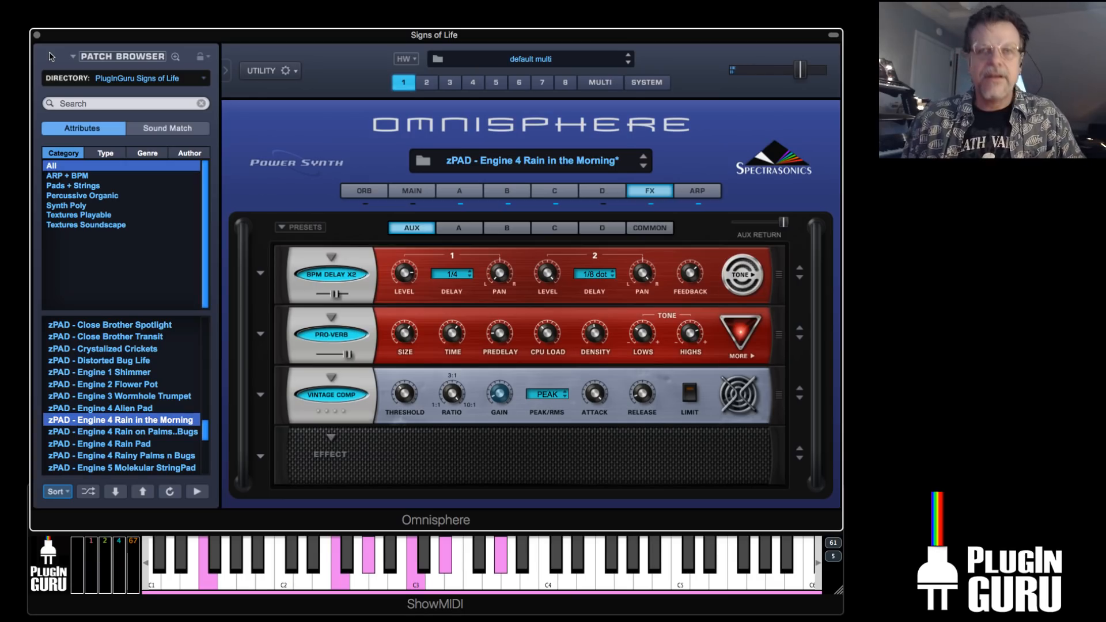
key(super+Tab)
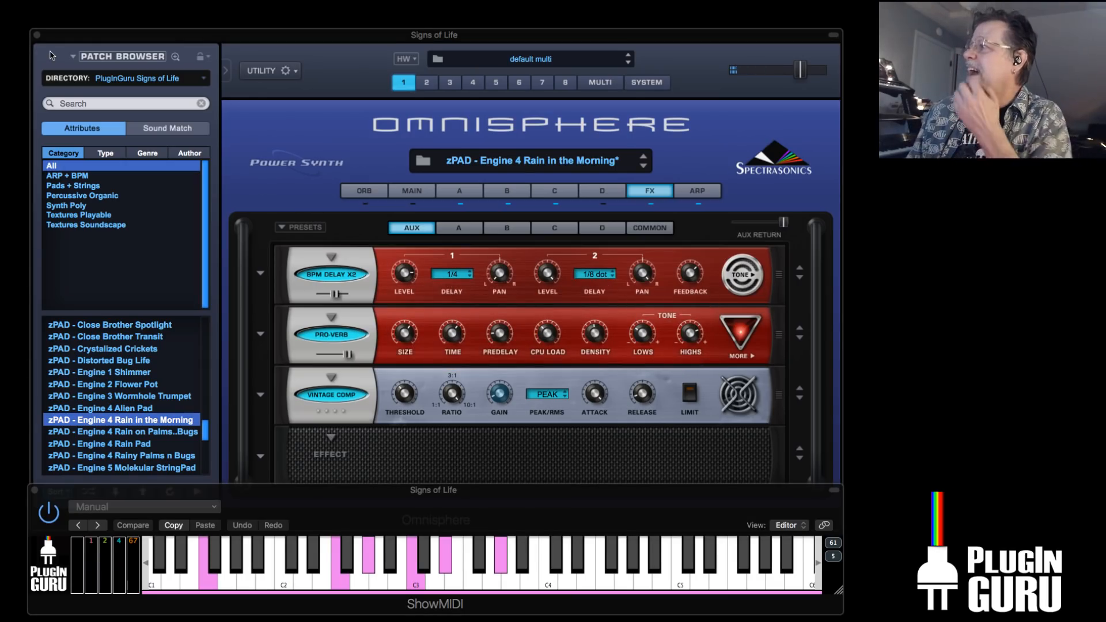
click(285, 71)
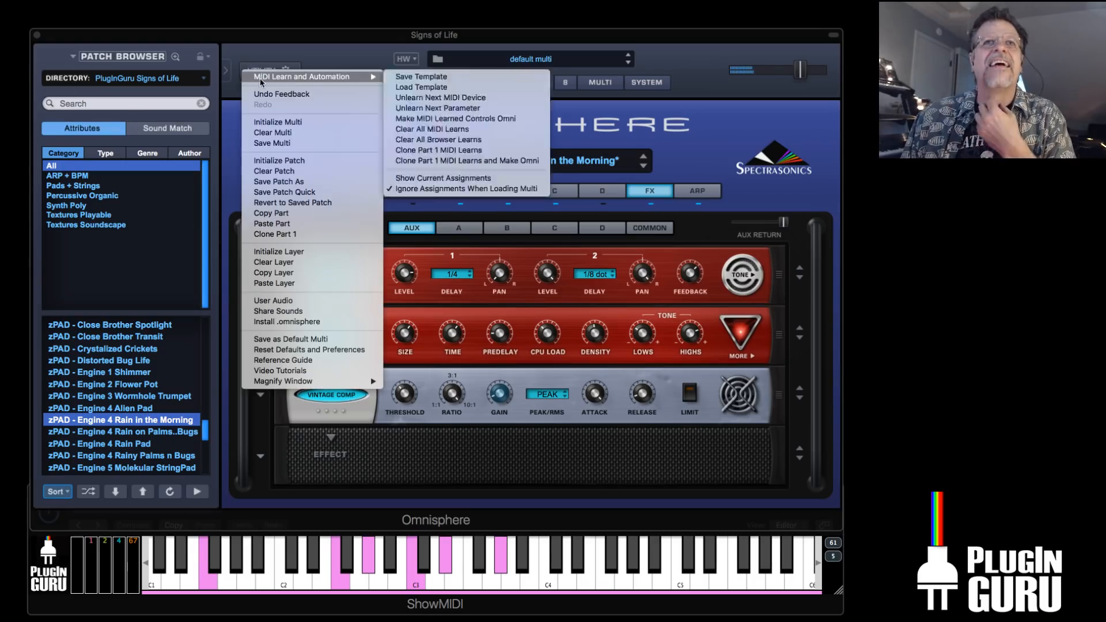
click(293, 182)
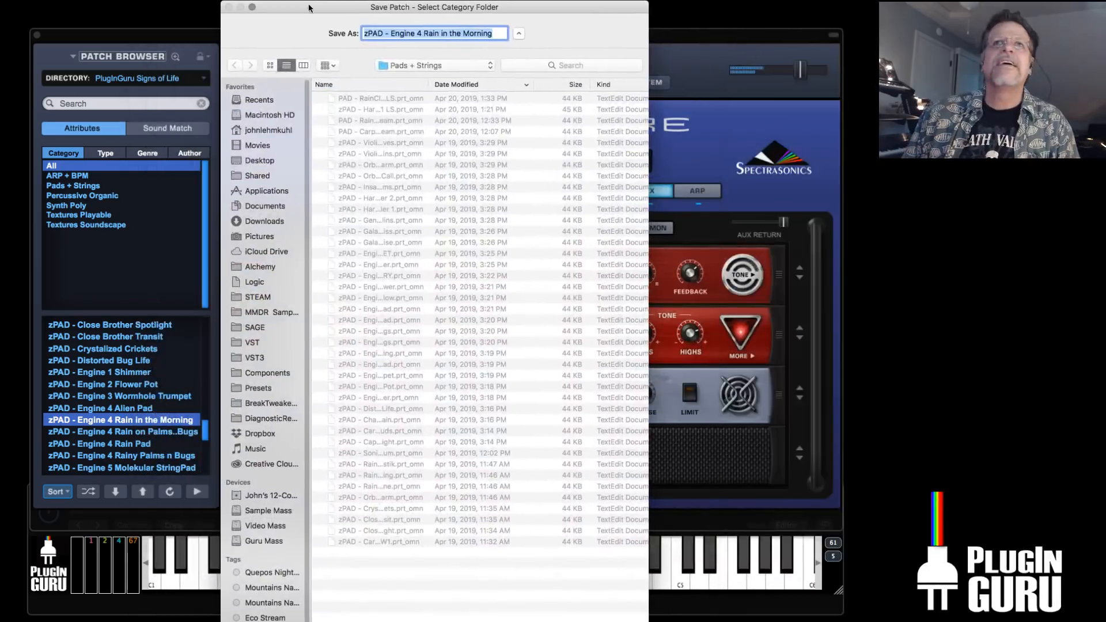
text(BPM SYNTH - Can I Jam with U)
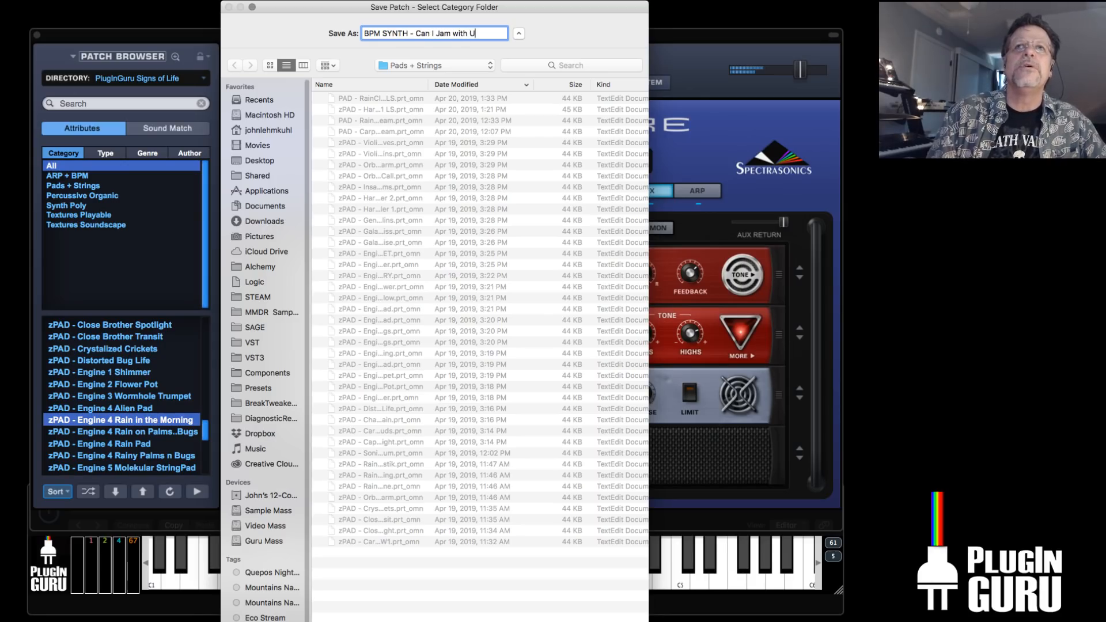
Choose the ARP + BPM folder of PluginGuru Signs of Life as the destination and shrink the save dialog to confirm the save
click(433, 65)
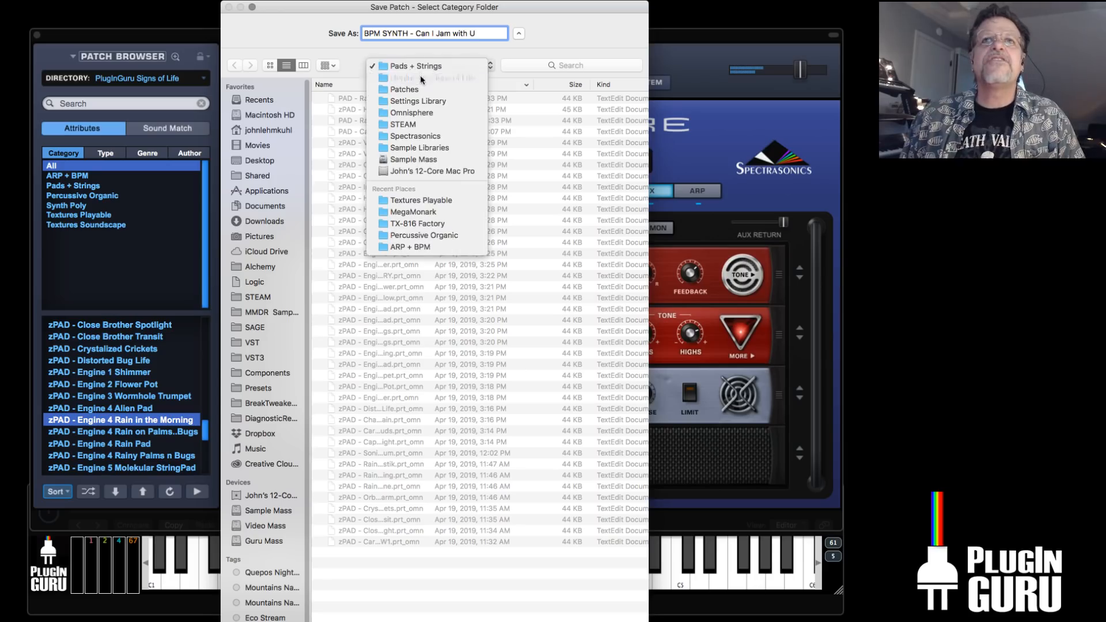
click(406, 77)
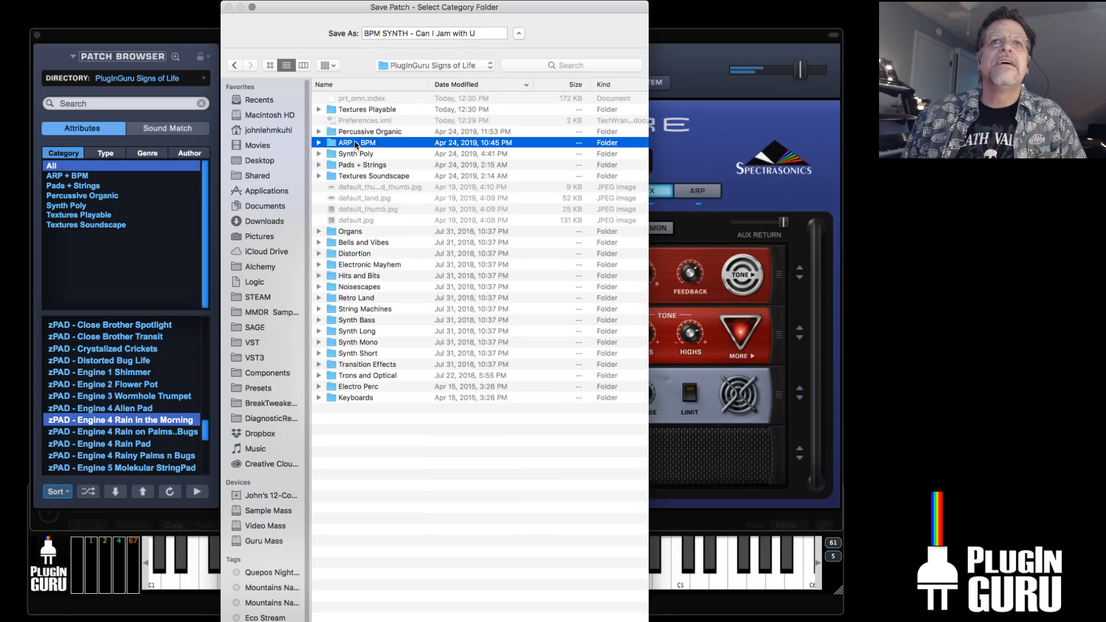
double_click(352, 143)
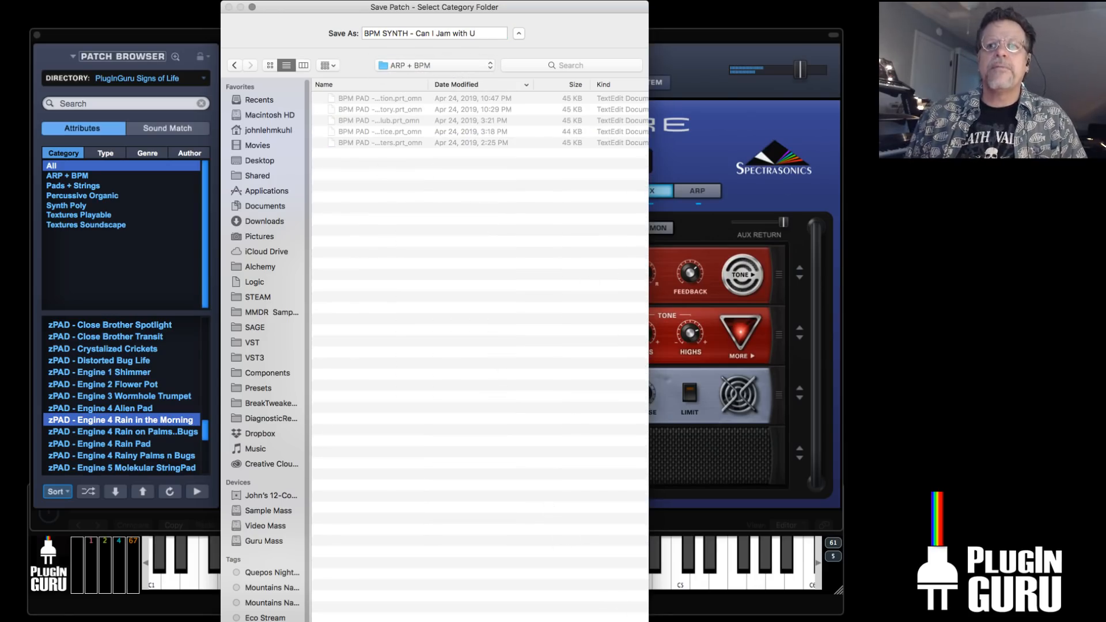
drag(593, 8, 605, 0)
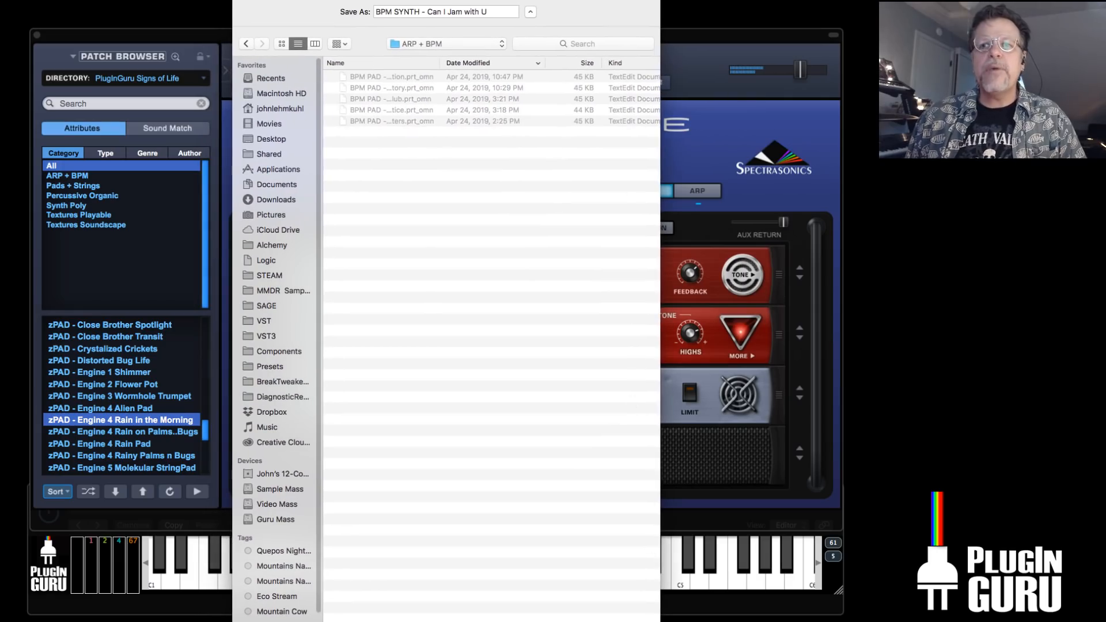
drag(660, 621, 704, 241)
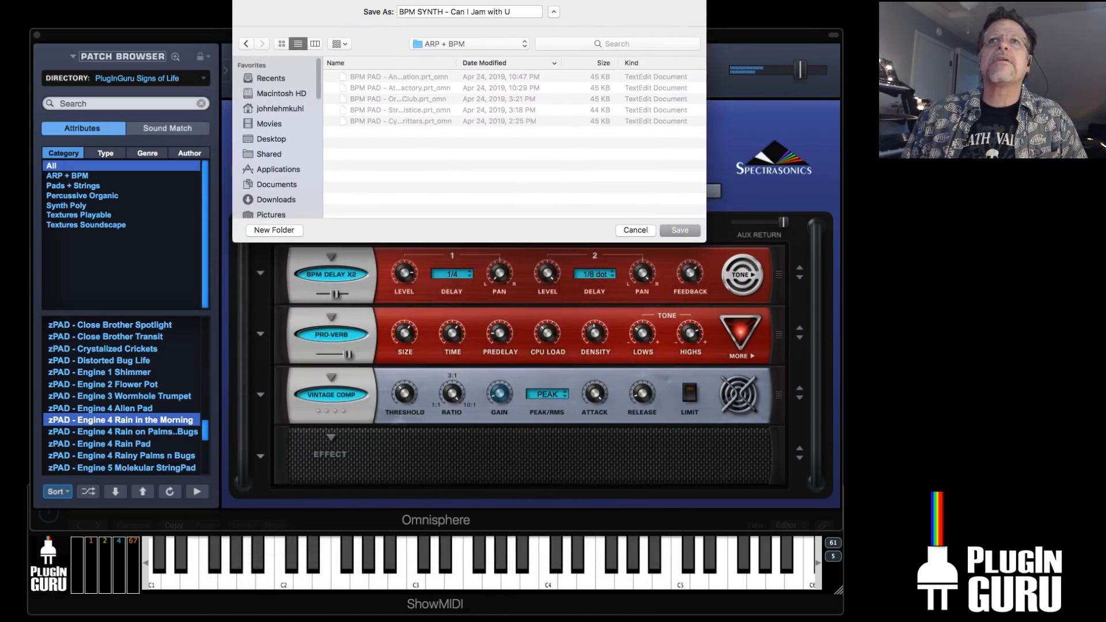
drag(630, 0, 630, 47)
click(686, 232)
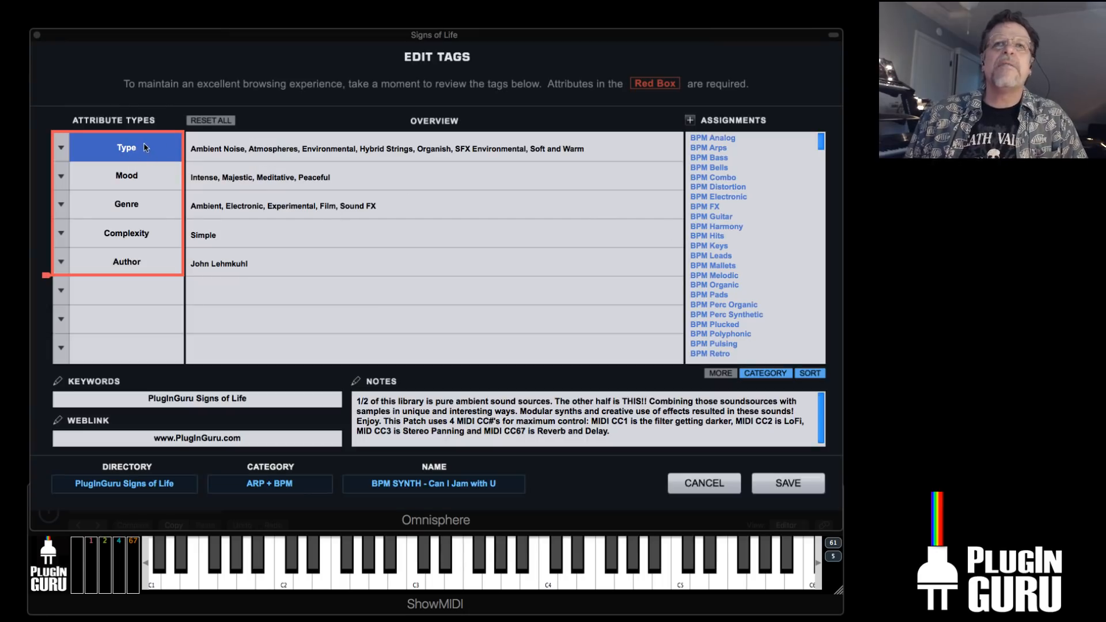
Add BPM Arps, BPM Mallets and BPM Perc Organic to the patch's Type tags and save the tagged patch
click(729, 147)
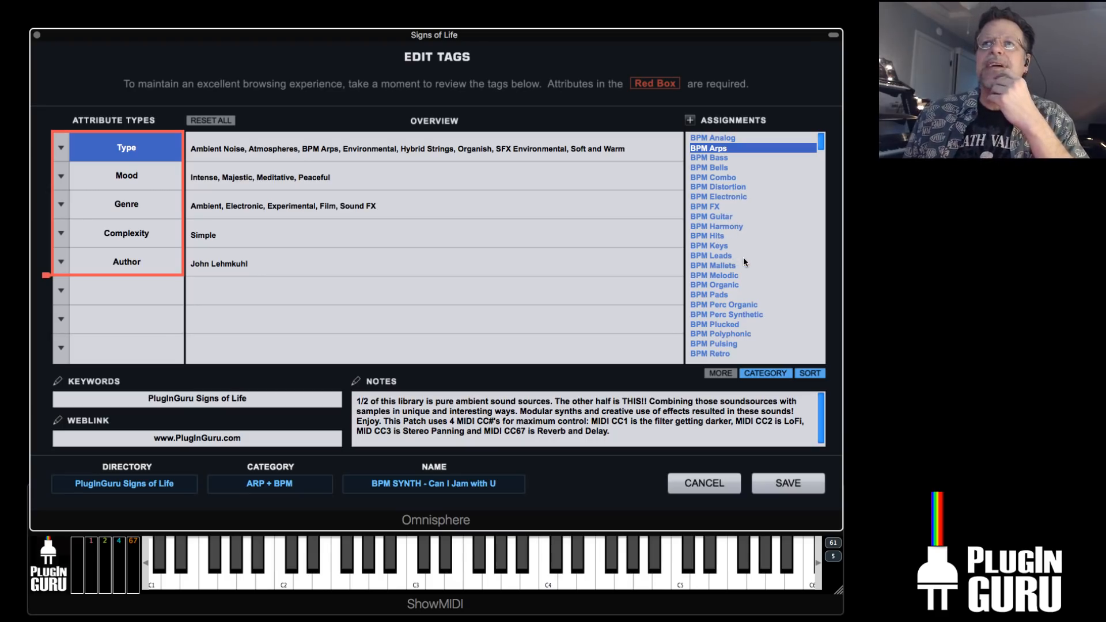
scroll(743, 261, down, 1)
click(730, 249)
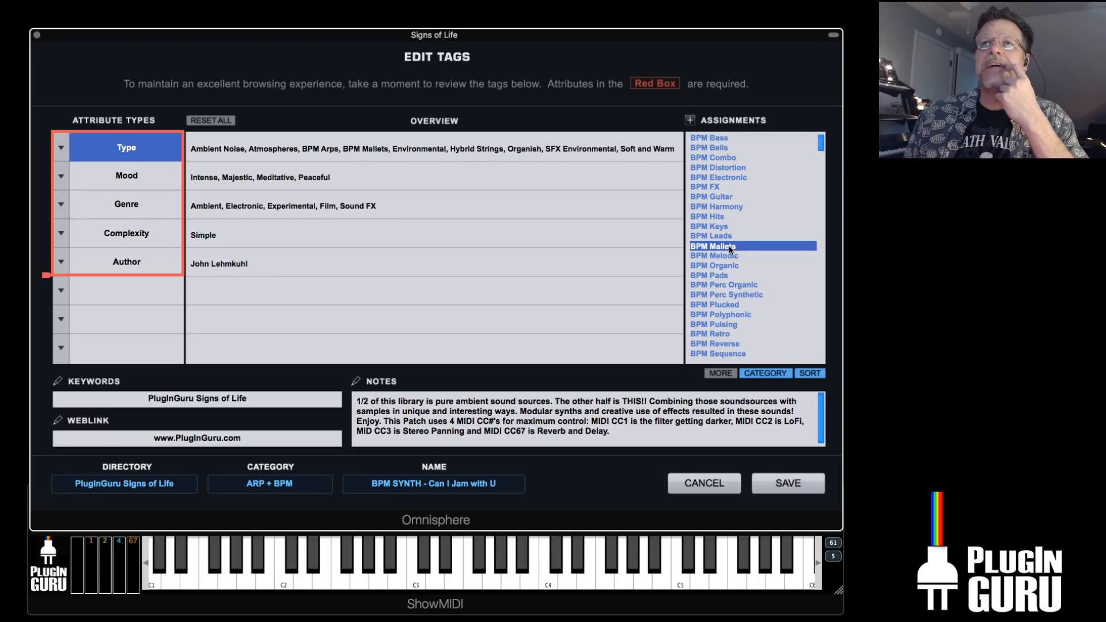
scroll(744, 279, down, 1)
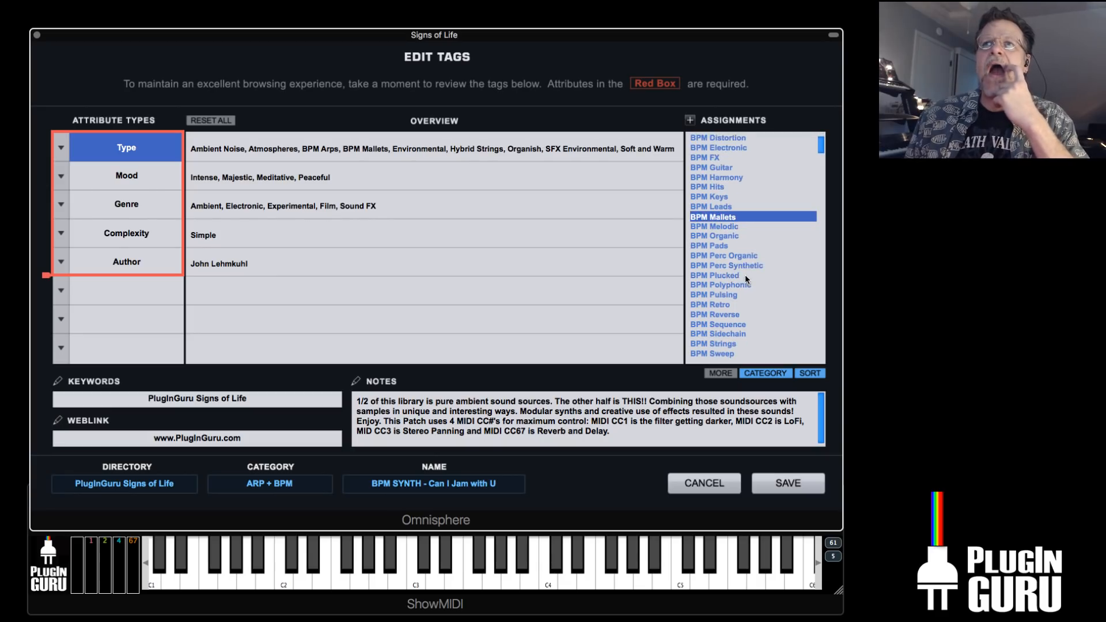
click(719, 257)
scroll(751, 302, down, 1)
scroll(748, 299, down, 1)
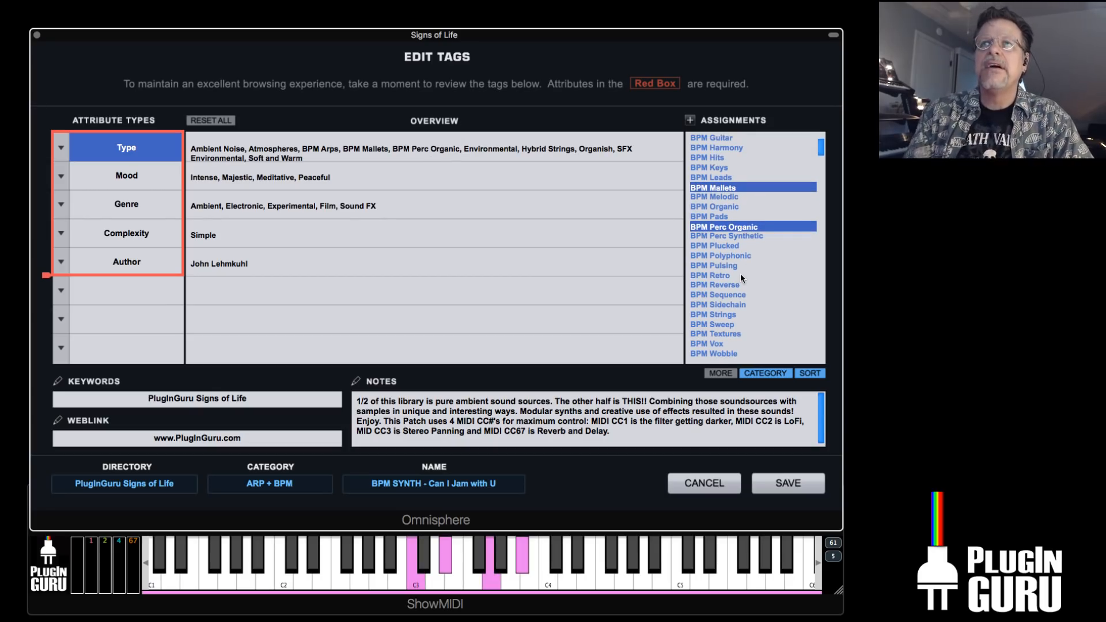
scroll(744, 291, down, 2)
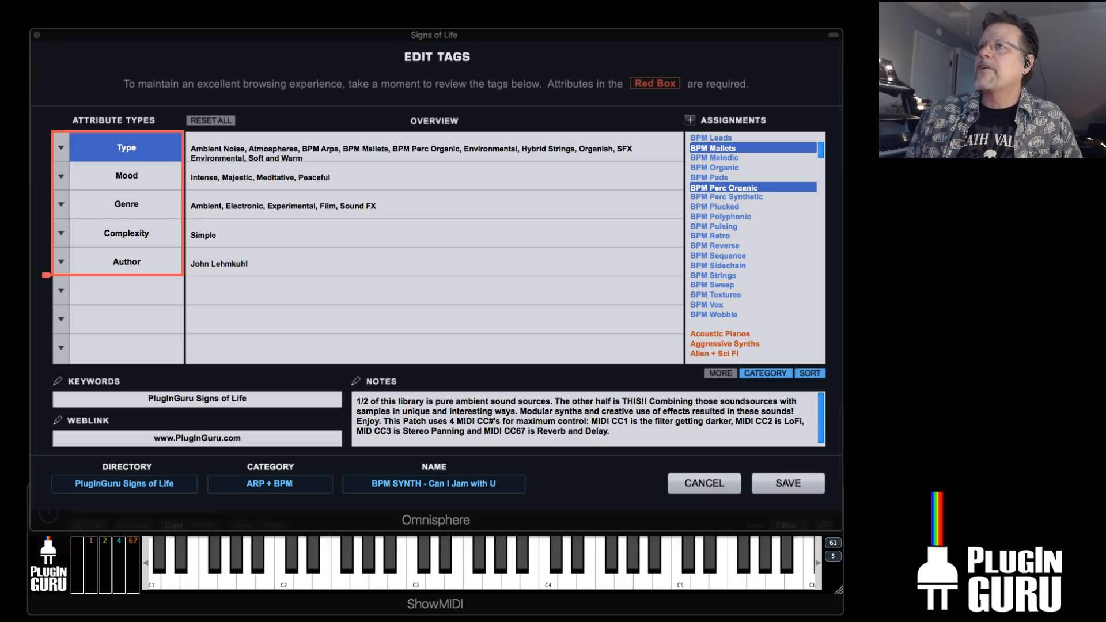
click(636, 431)
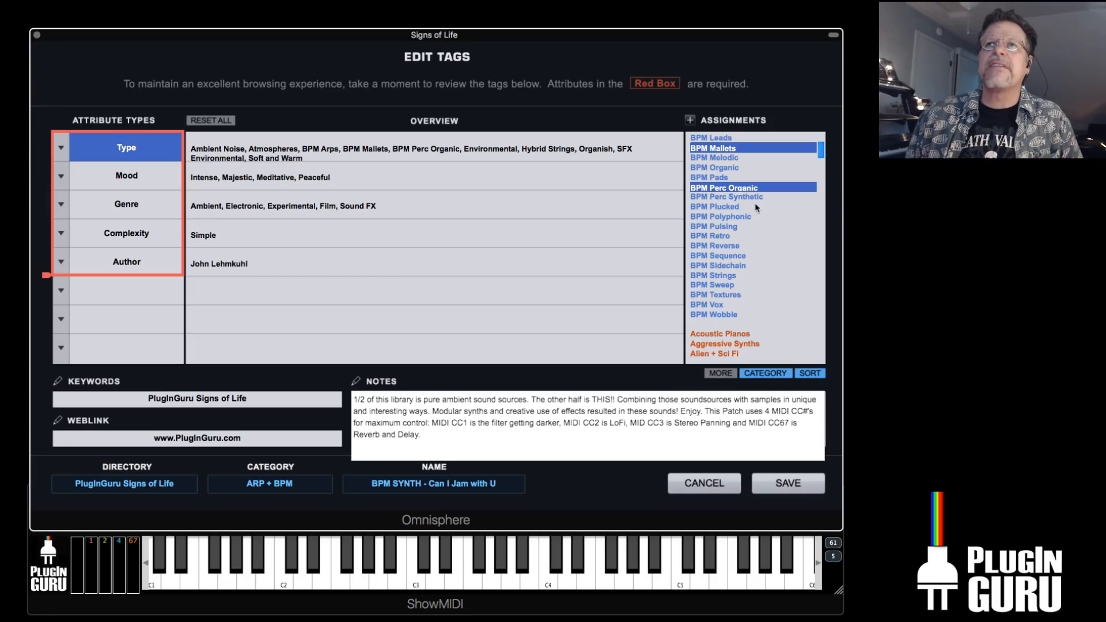
scroll(727, 240, down, 3)
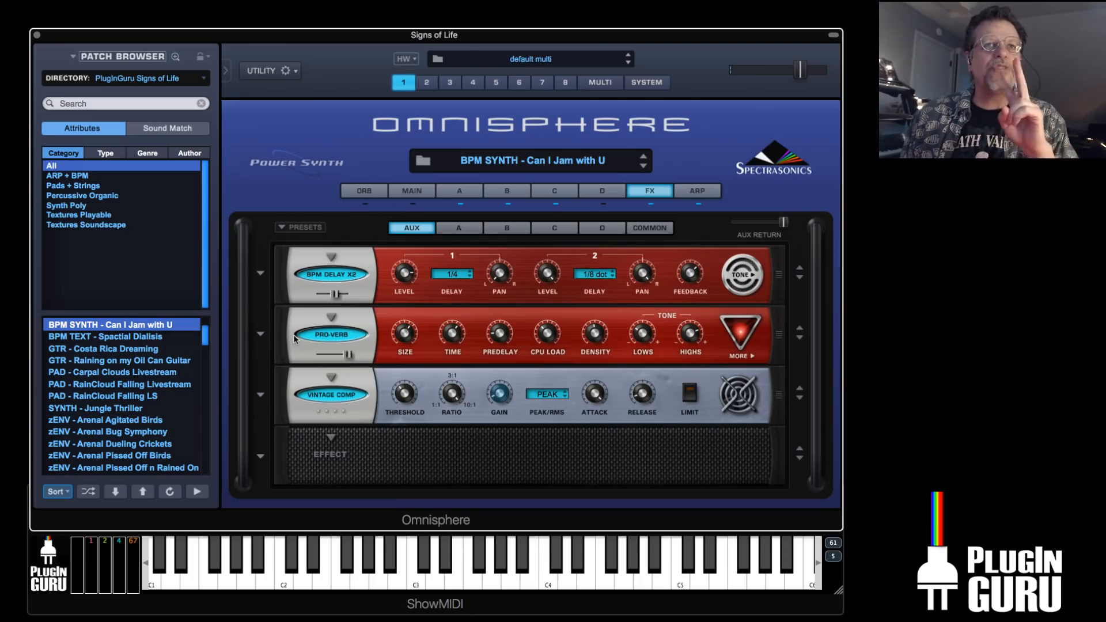
Audition BPM TEXT - Spactial Dialisis and BPM SYNTH - Can I Jam with U, and load the patch zPAD - RainCloud Cyclone
click(145, 336)
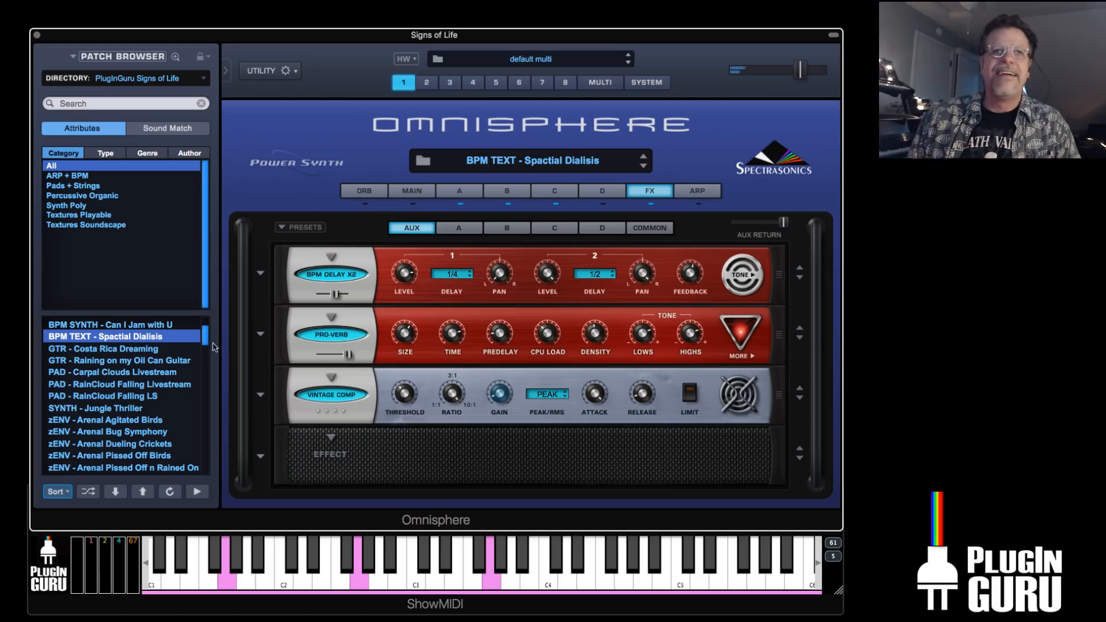
click(134, 326)
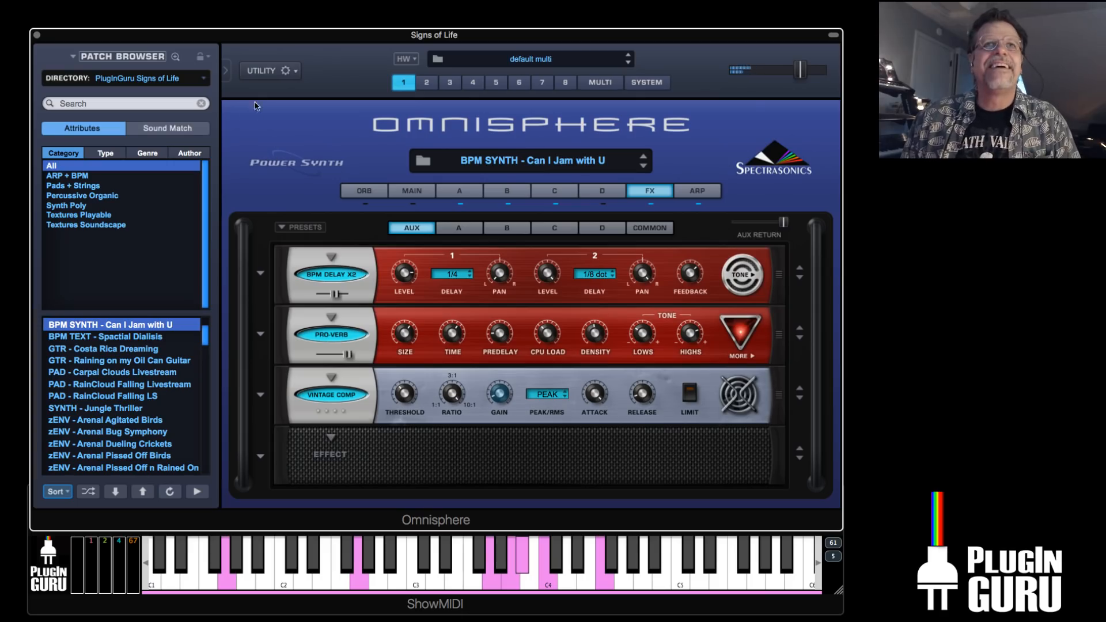
drag(206, 335, 208, 462)
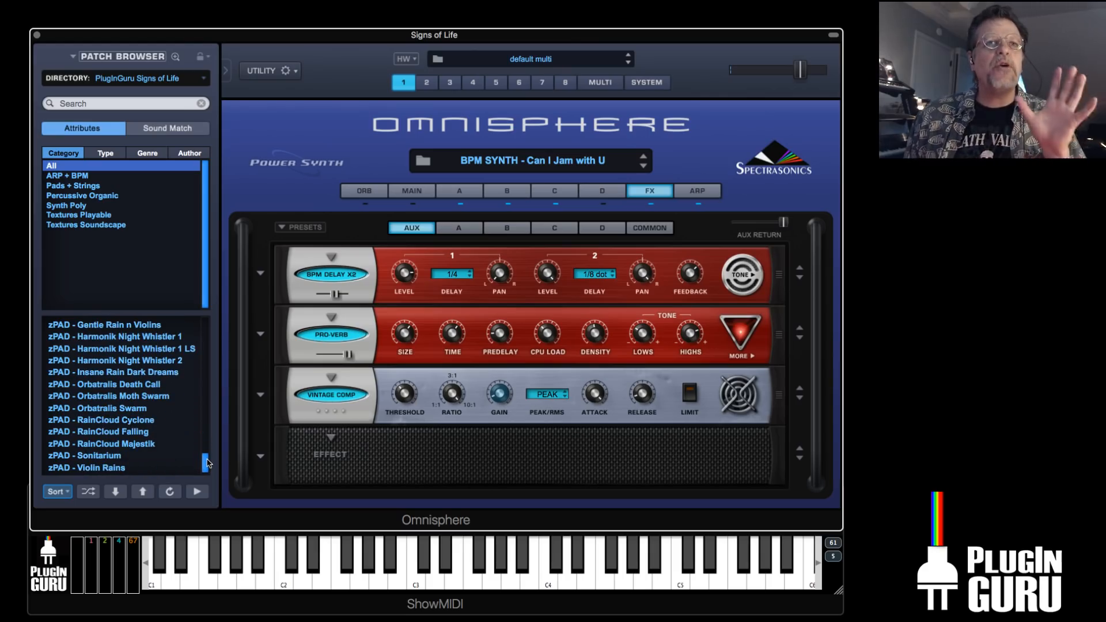
click(117, 432)
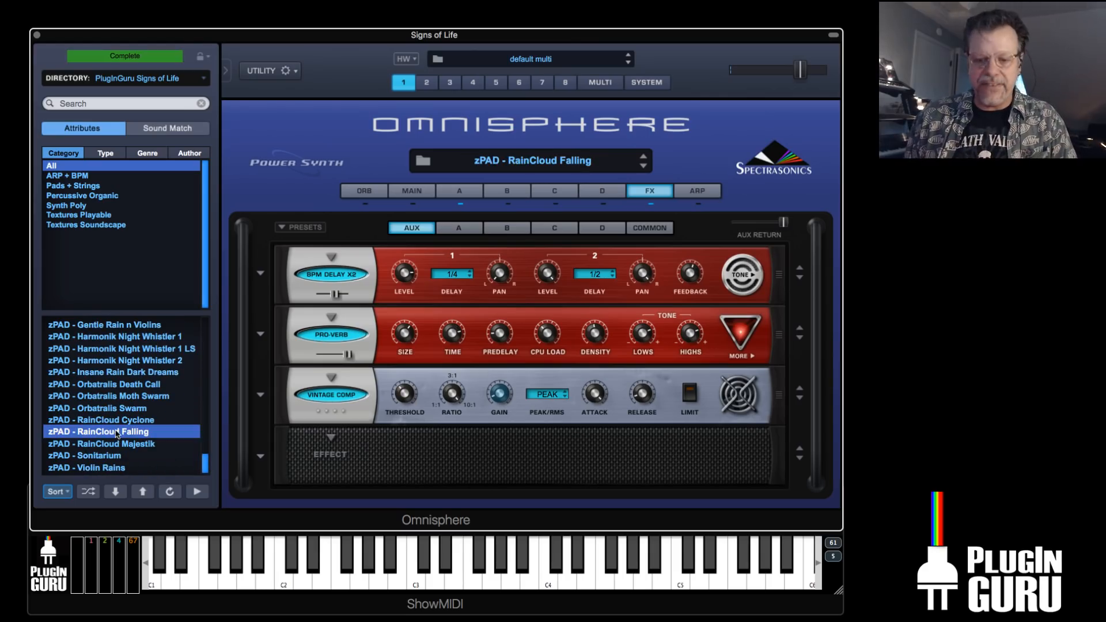
click(113, 453)
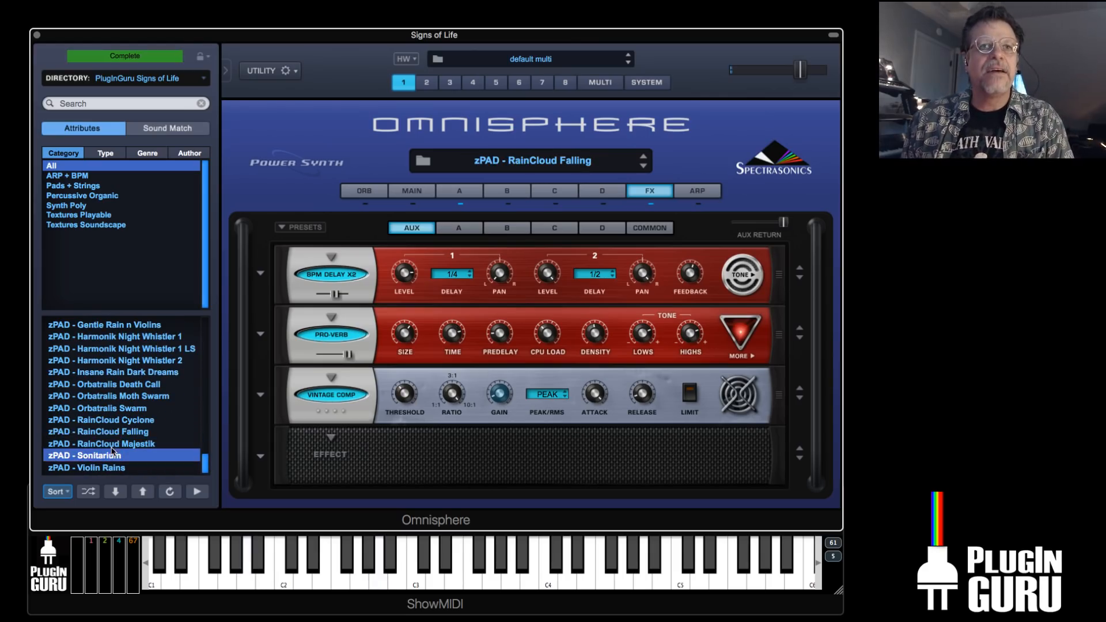
click(121, 420)
scroll(122, 422, down, 1)
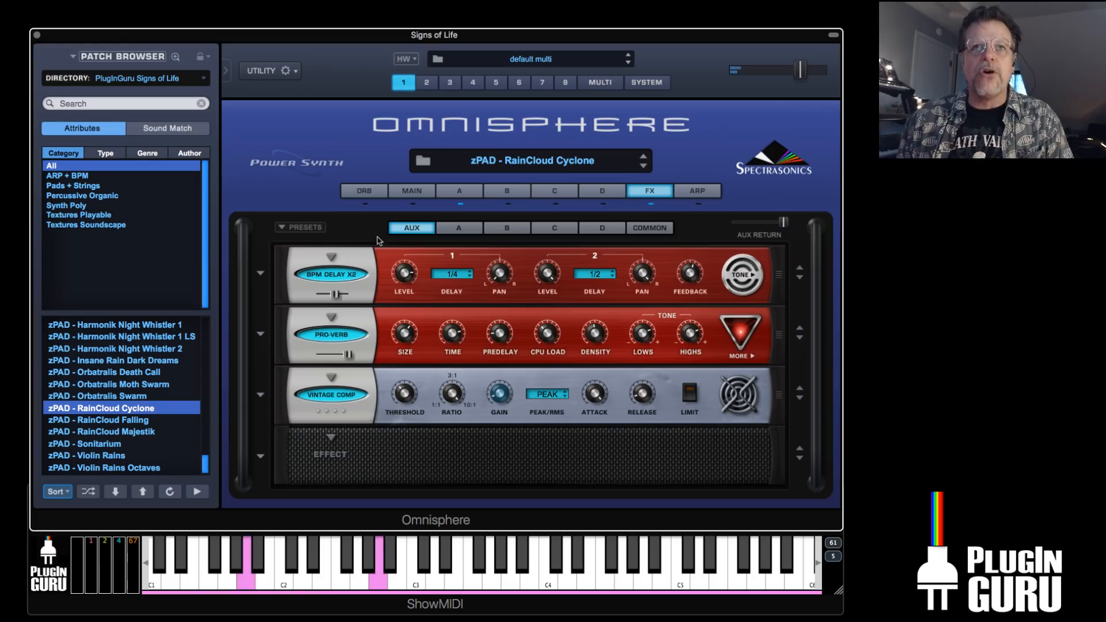
On layer A, lower the filter cutoff and show its Wheel modulation routing
click(460, 192)
drag(646, 282, 652, 400)
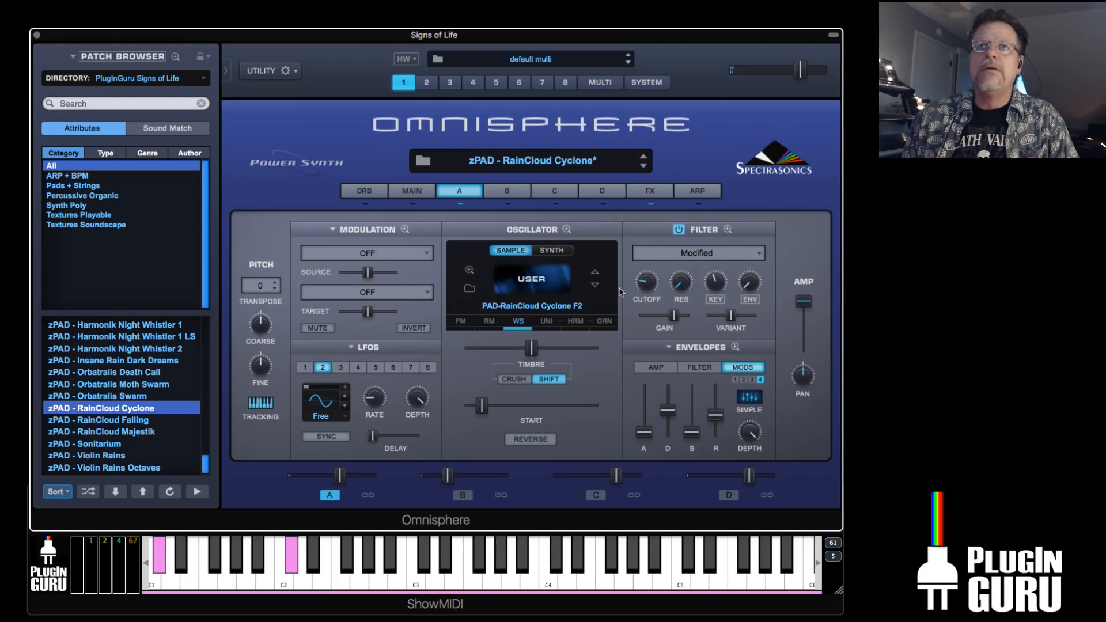
right_click(638, 282)
mouse_move(693, 272)
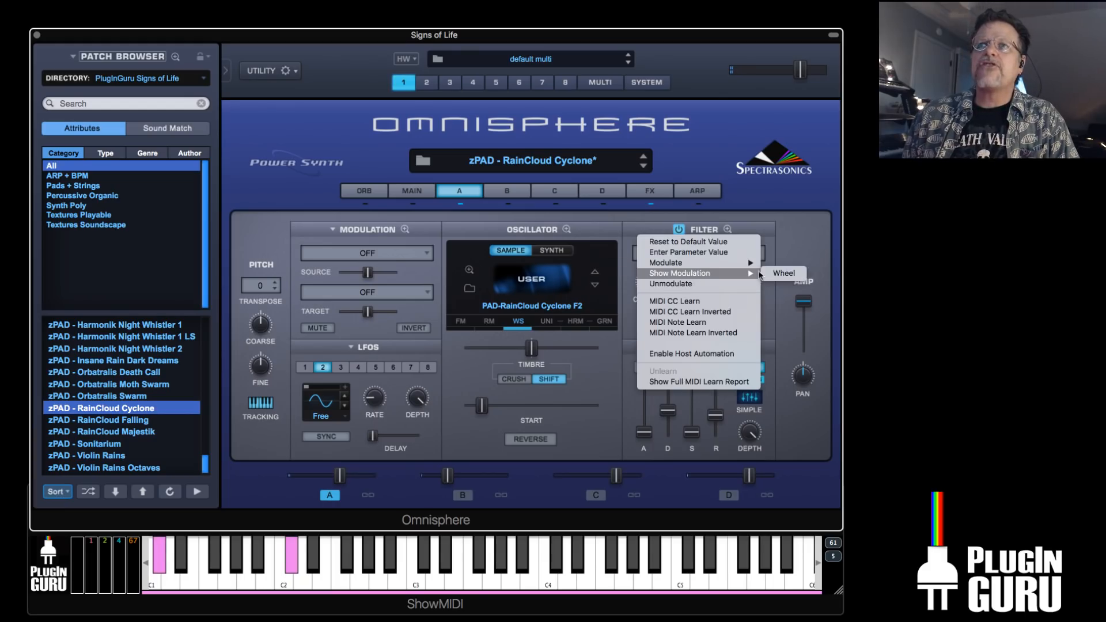
click(794, 273)
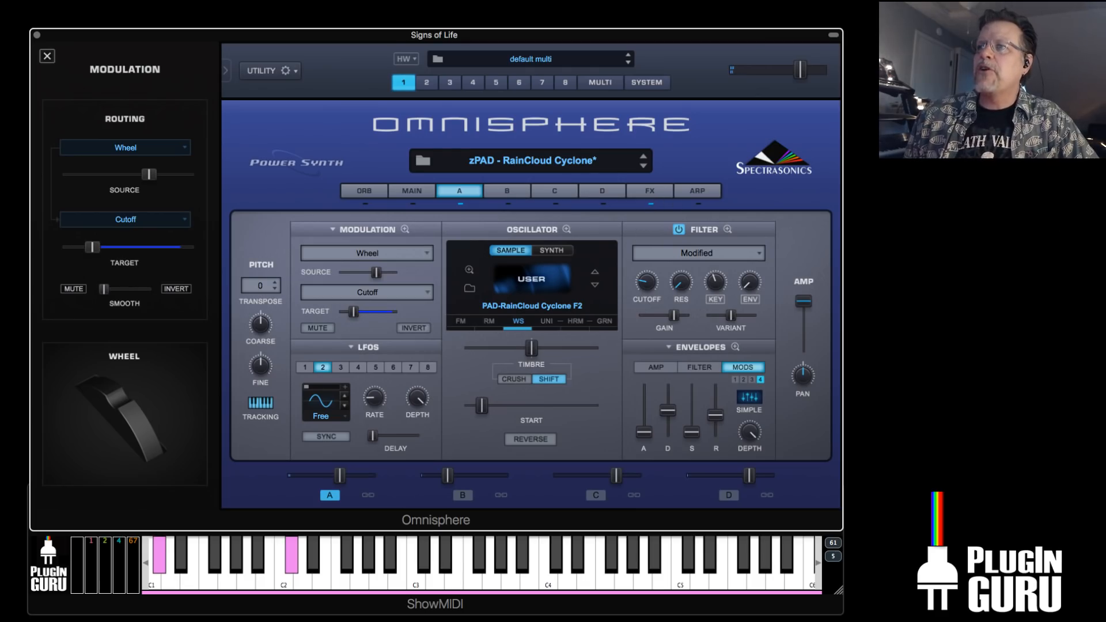
Switch to ModMate and turn off the cc1 links to cc2, cc4 and cc67
click(405, 194)
click(404, 232)
click(405, 271)
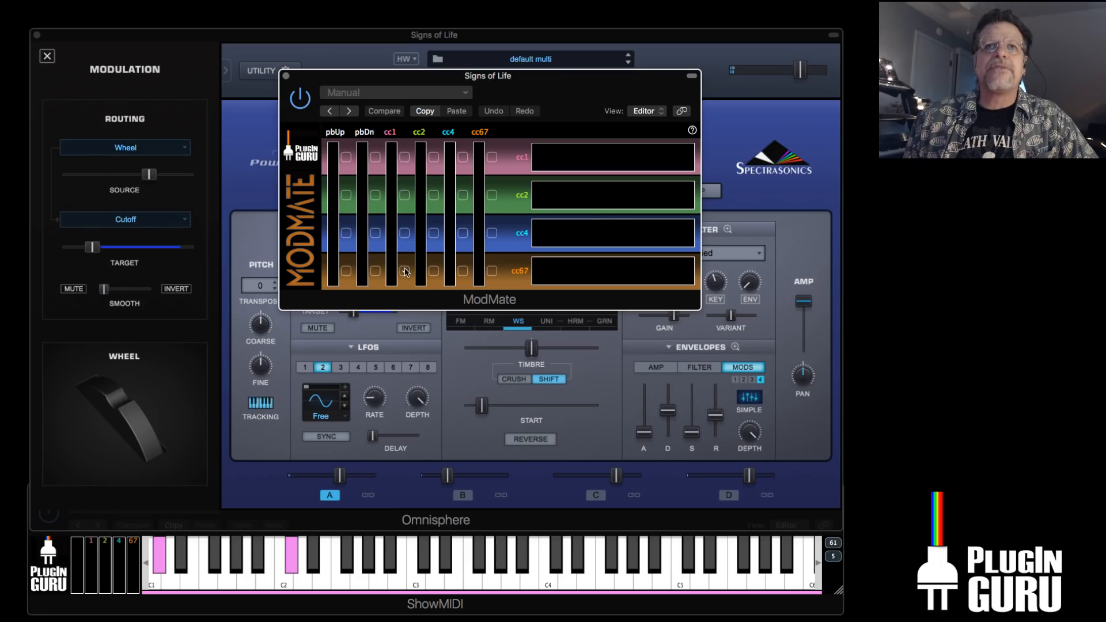
Turn the cc1 links to cc67, cc4 and cc2 back on in ModMate
click(404, 270)
click(404, 233)
click(404, 195)
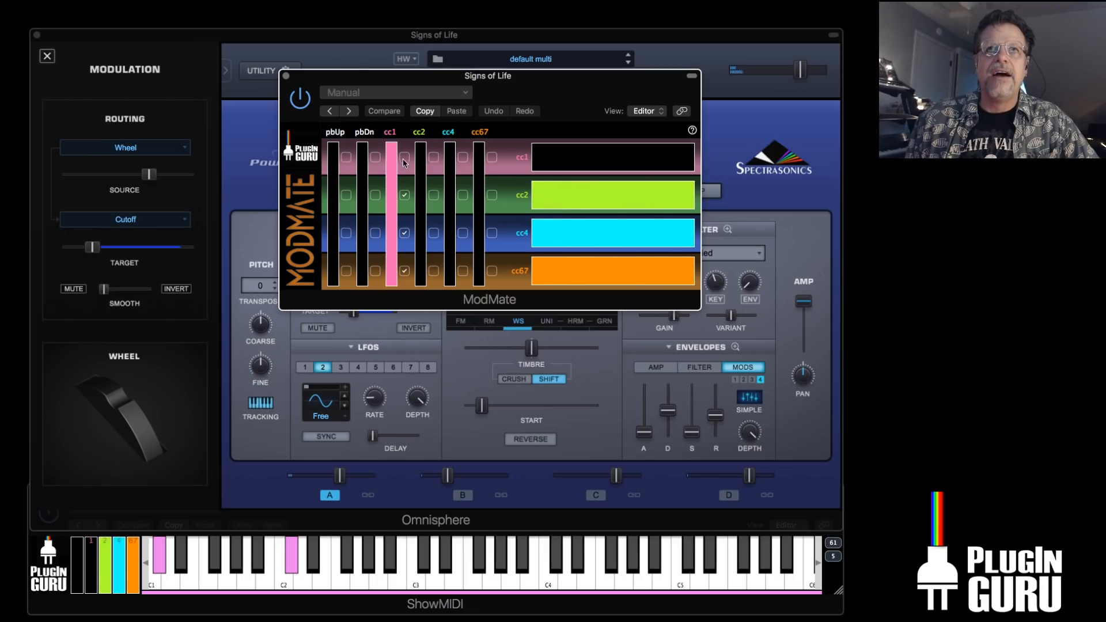
Turn off ModMate's cc1 links to cc2, cc4 and cc67, and move ModMate out of the way
click(405, 195)
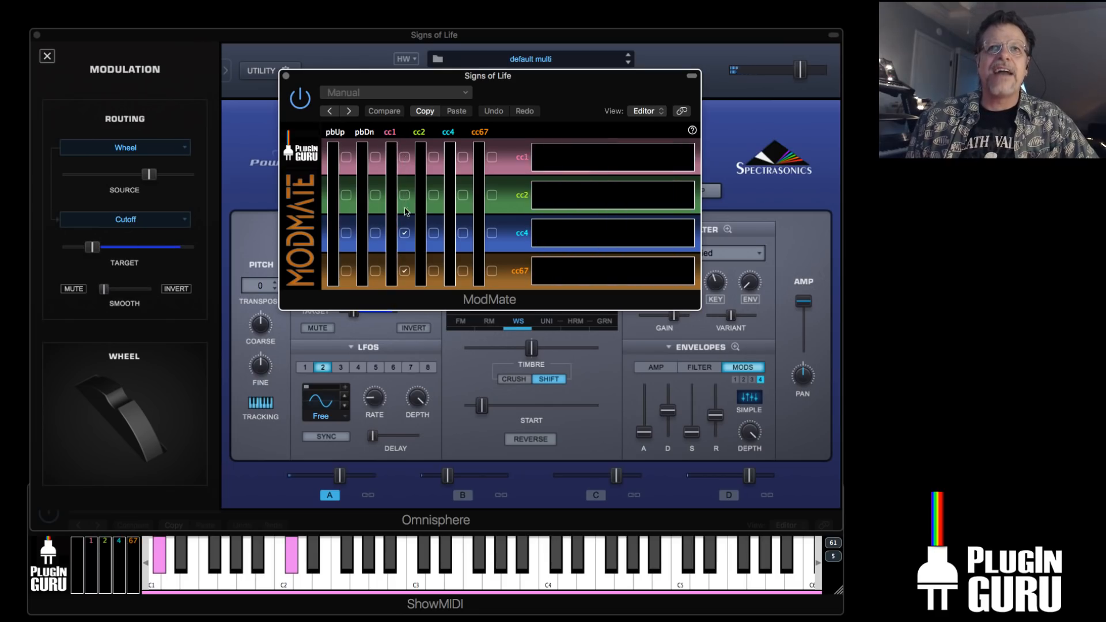
click(405, 234)
click(405, 271)
drag(397, 80, 1105, 244)
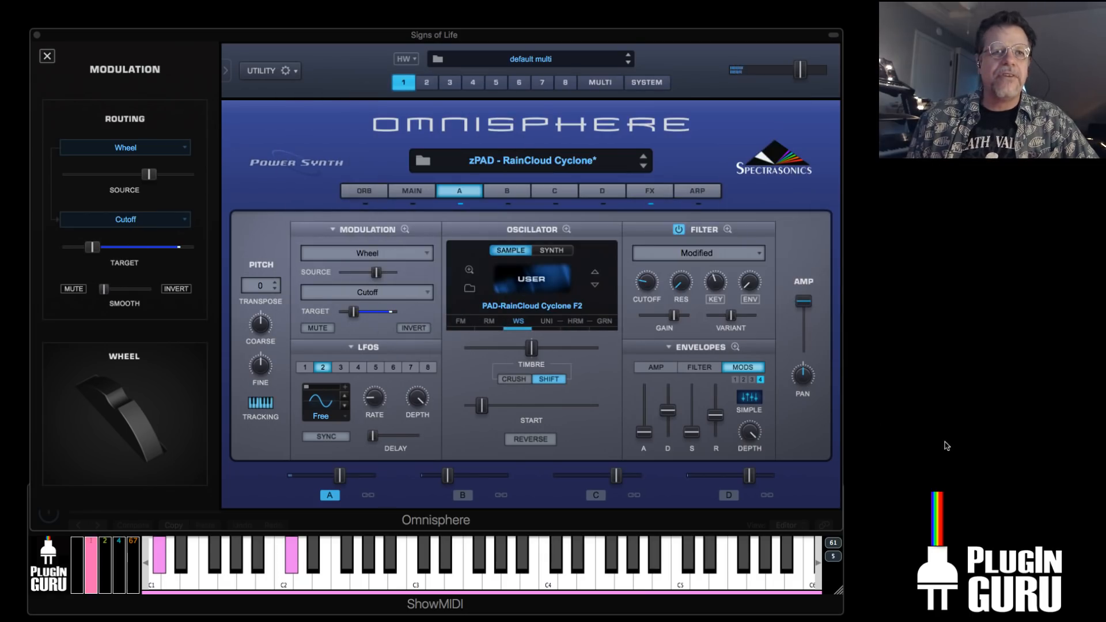
Raise layer A's Wheel-to-Cutoff source depth to 0.704, and show the Wheel routing of Filter 1's cutoff offset
mouse_move(375, 272)
mouse_down()
mouse_move(397, 274)
mouse_move(378, 280)
mouse_up()
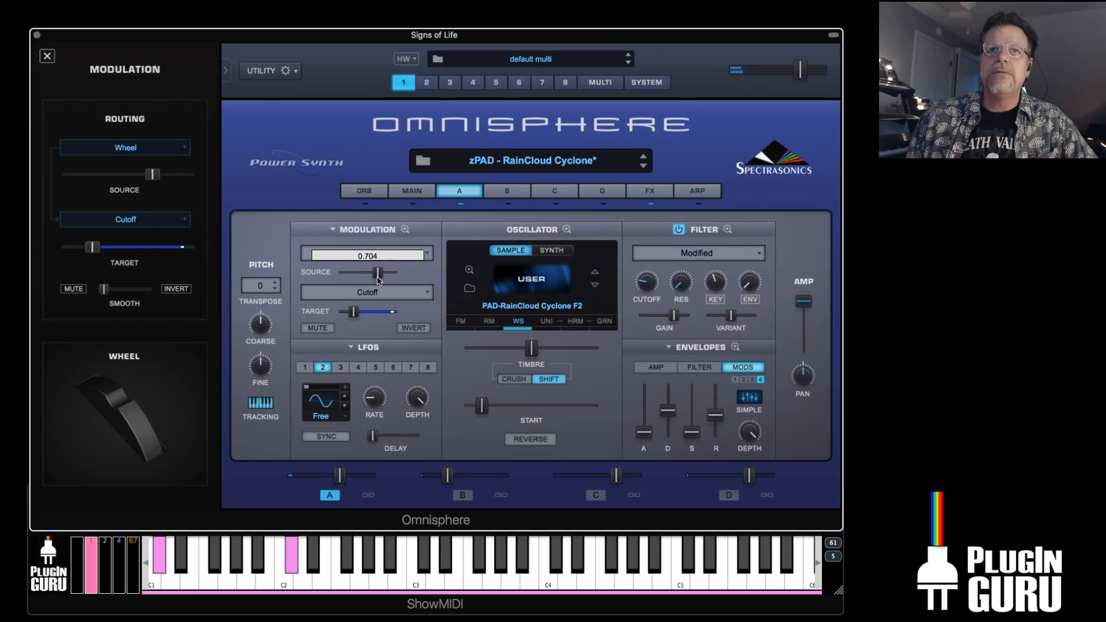
click(727, 230)
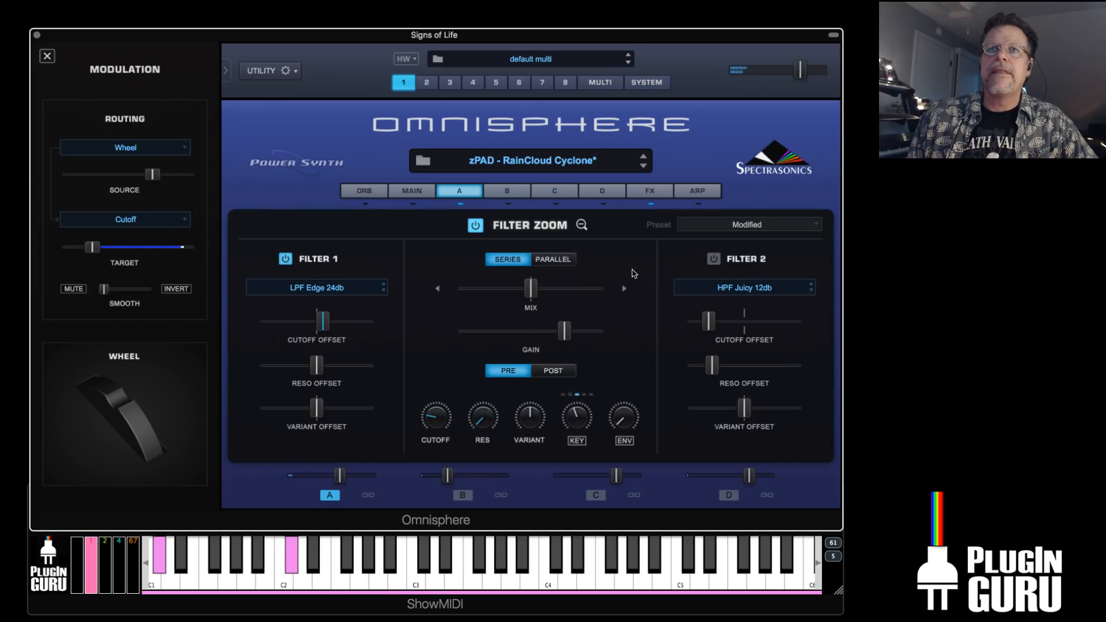
mouse_move(323, 326)
mouse_down()
mouse_move(347, 328)
mouse_move(321, 329)
mouse_up()
right_click(322, 328)
mouse_move(368, 313)
click(459, 313)
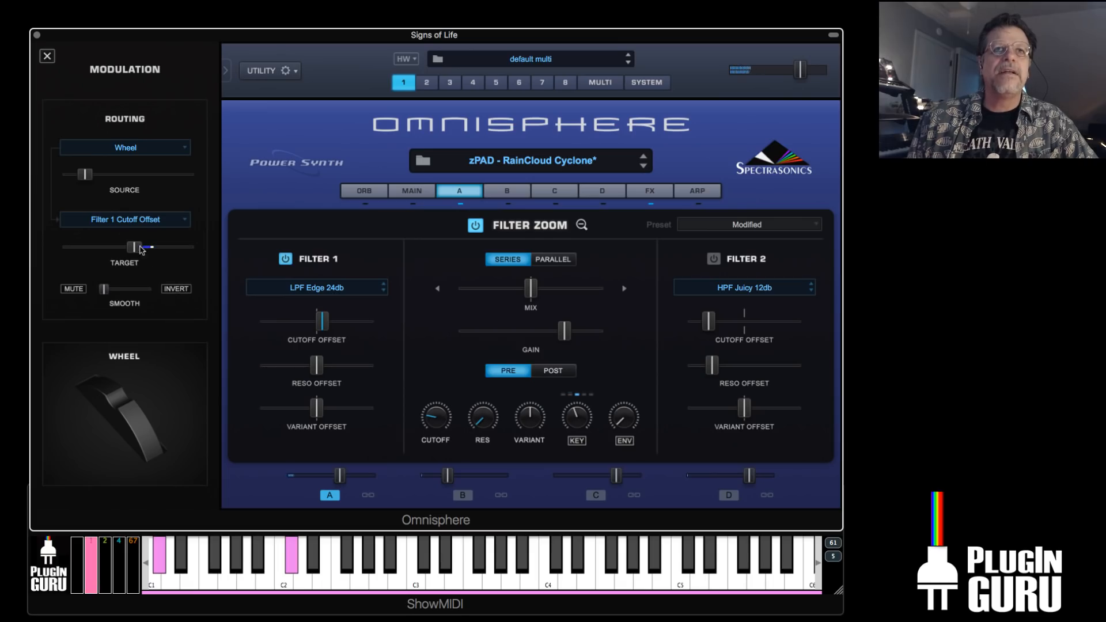
click(581, 224)
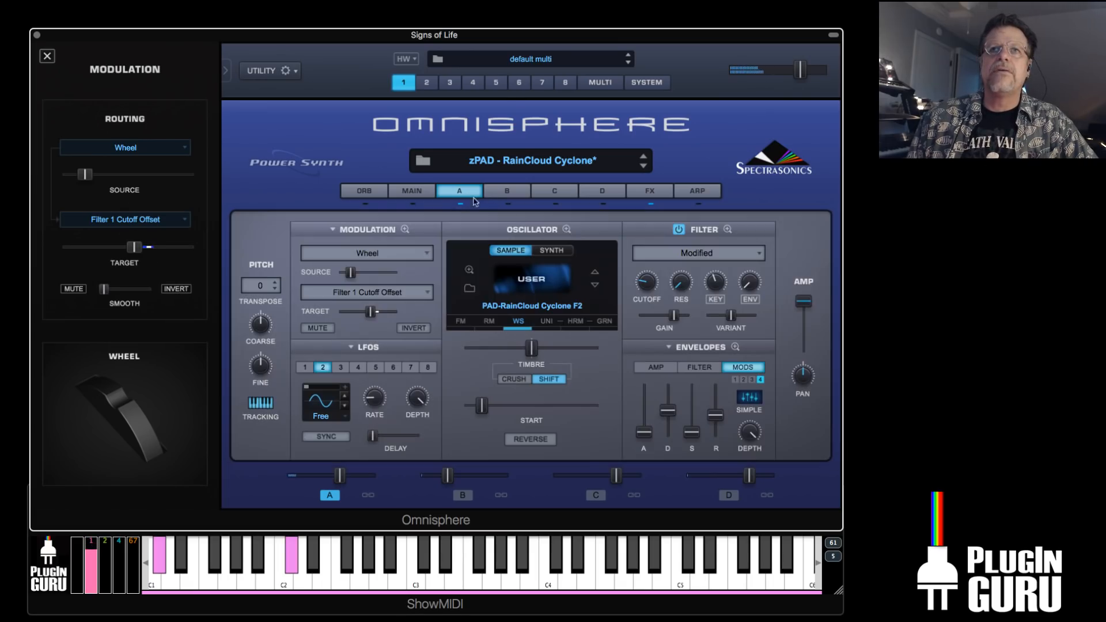
Show the Wheel routing of layer A's filter resonance and reduce its source depth
right_click(681, 287)
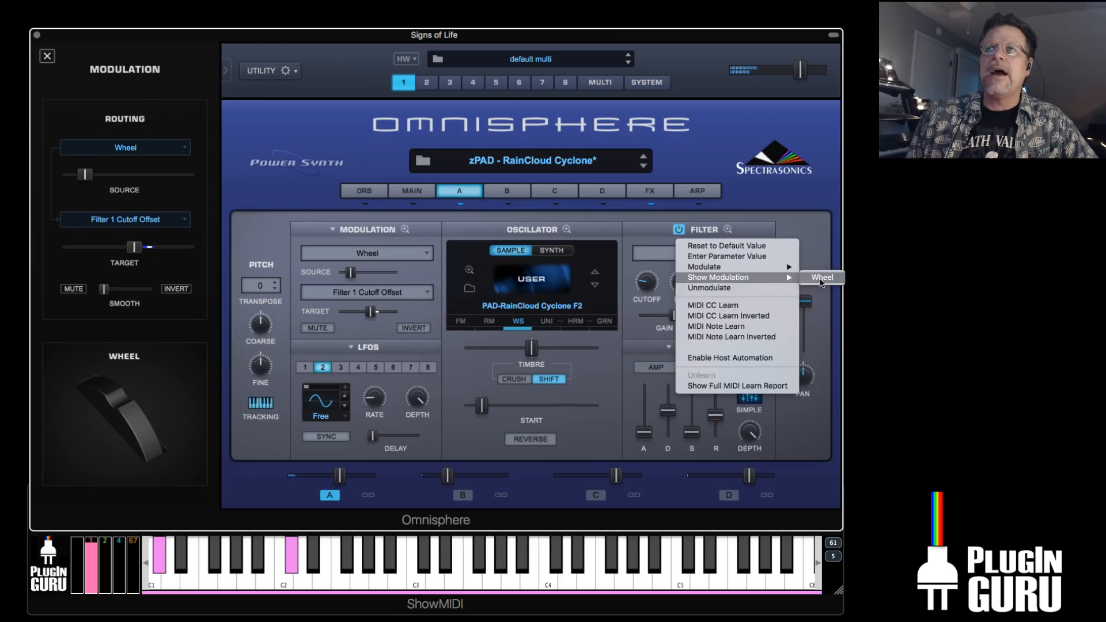
click(821, 281)
drag(128, 183, 107, 183)
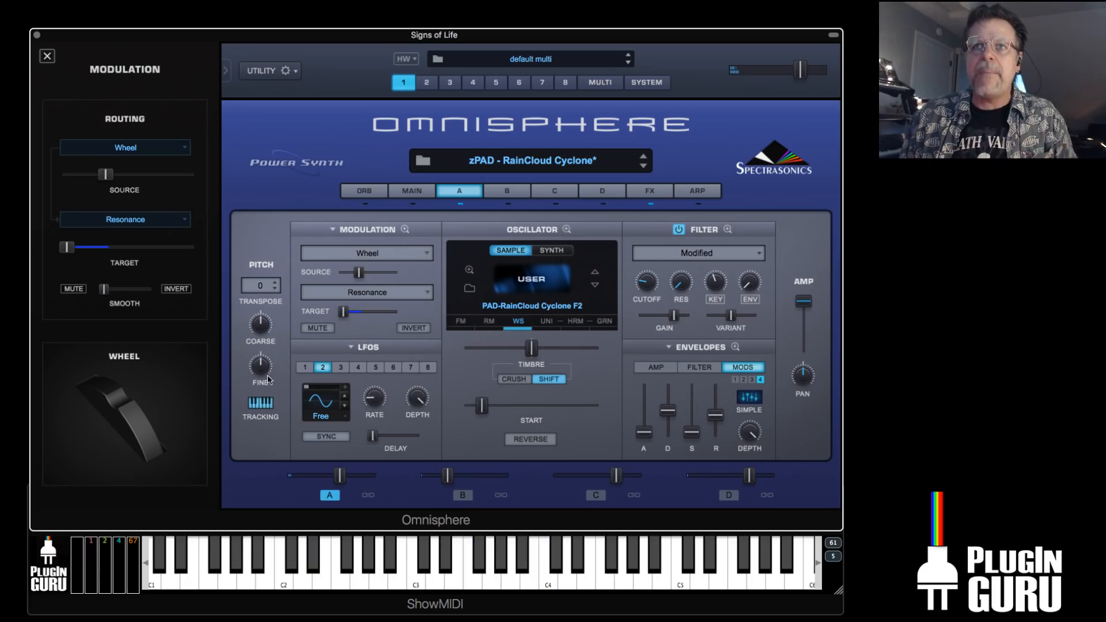
Check Filter 1's cutoff offset in the filter zoom view and return to layer A's main view
click(727, 229)
drag(321, 323, 330, 320)
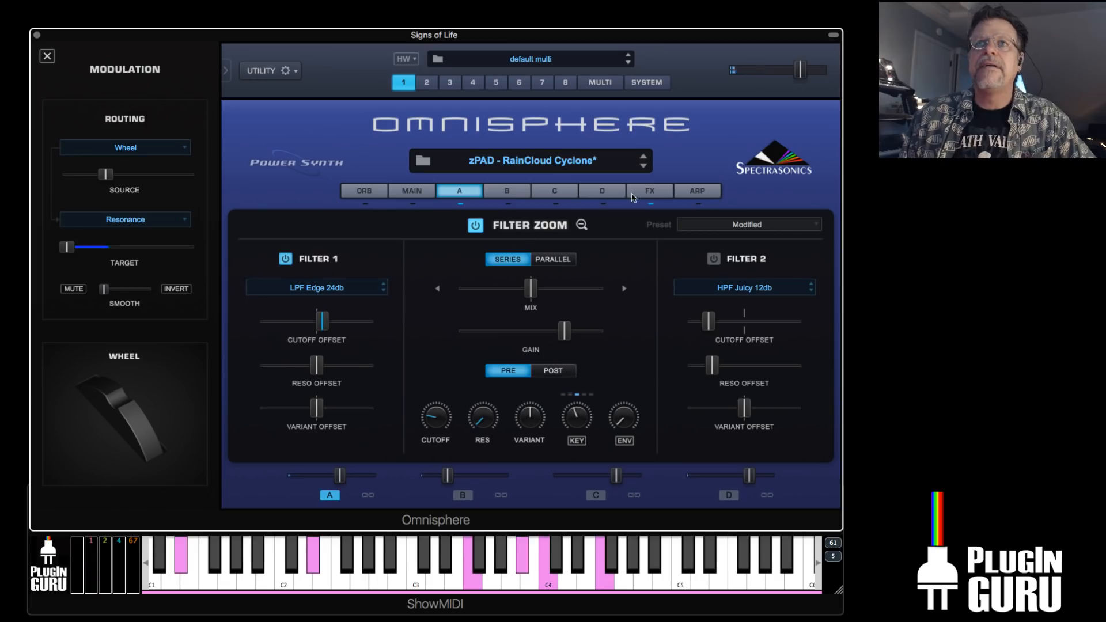
click(449, 190)
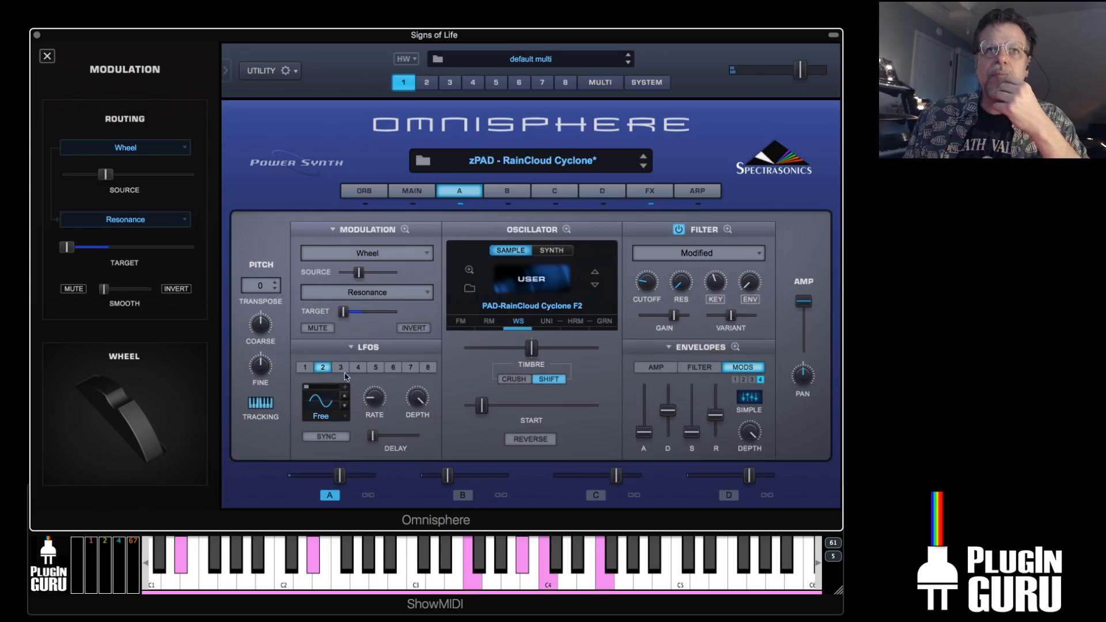
Modulate layer A's filter cutoff with LFO2, raise the base cutoff and reduce the LFO2 source depth
right_click(637, 289)
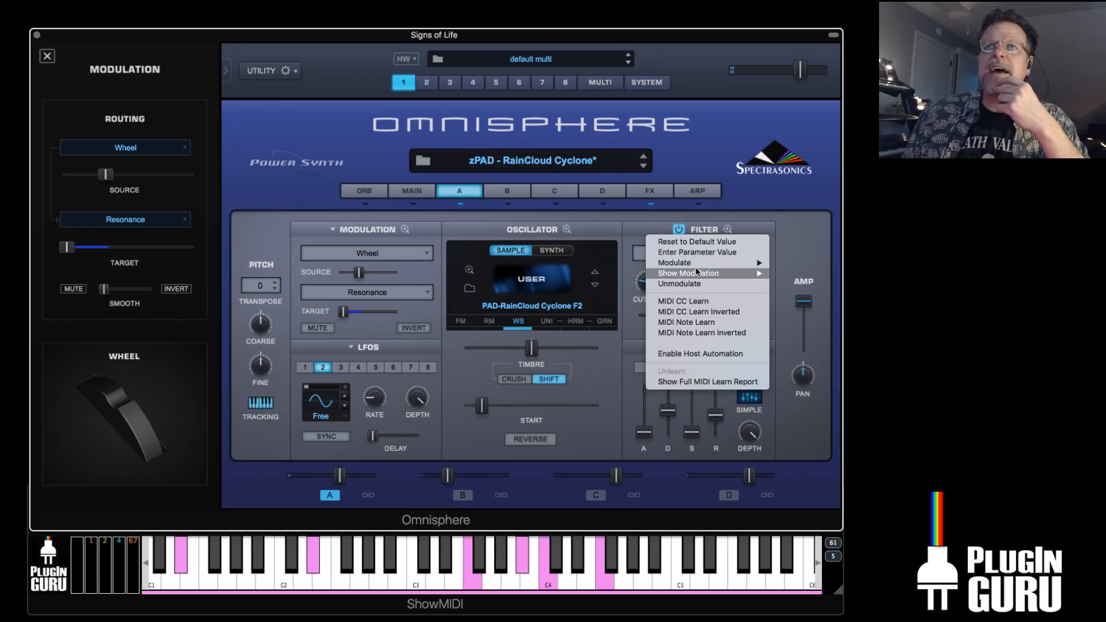
mouse_move(731, 262)
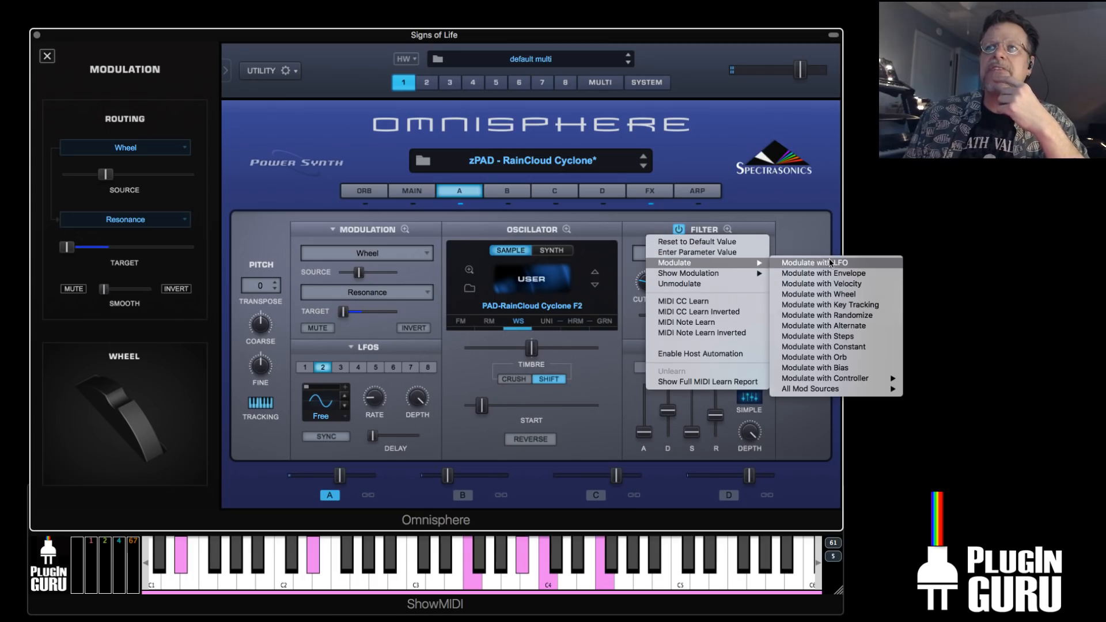
click(829, 262)
drag(354, 312, 367, 311)
drag(367, 272, 356, 277)
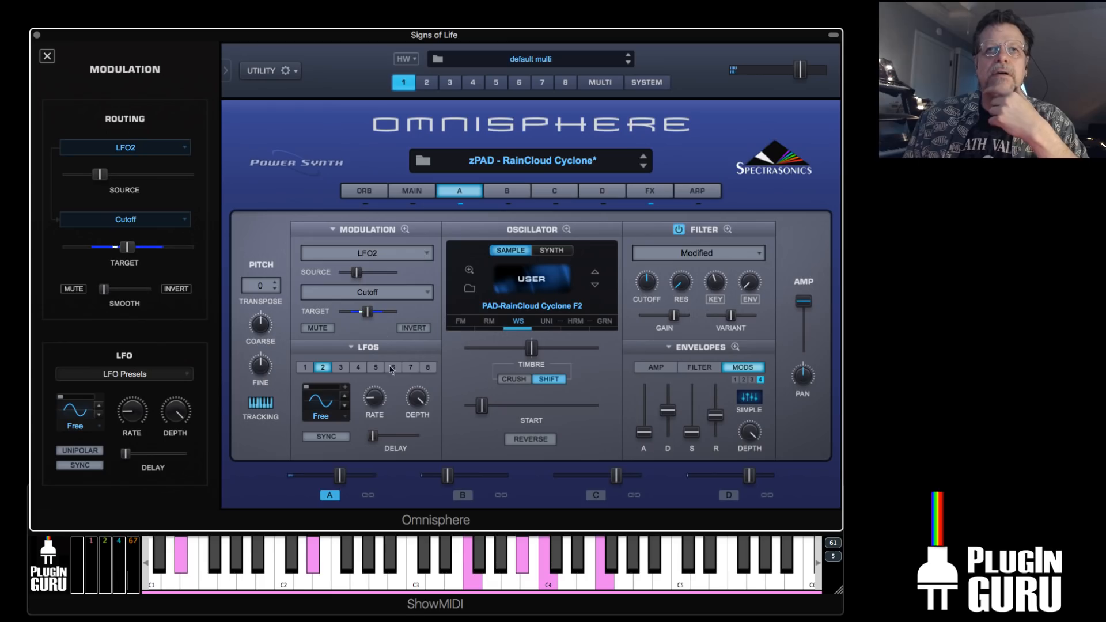
Modulate LFO2's rate with LFO3 and slow down LFO3's rate
right_click(380, 402)
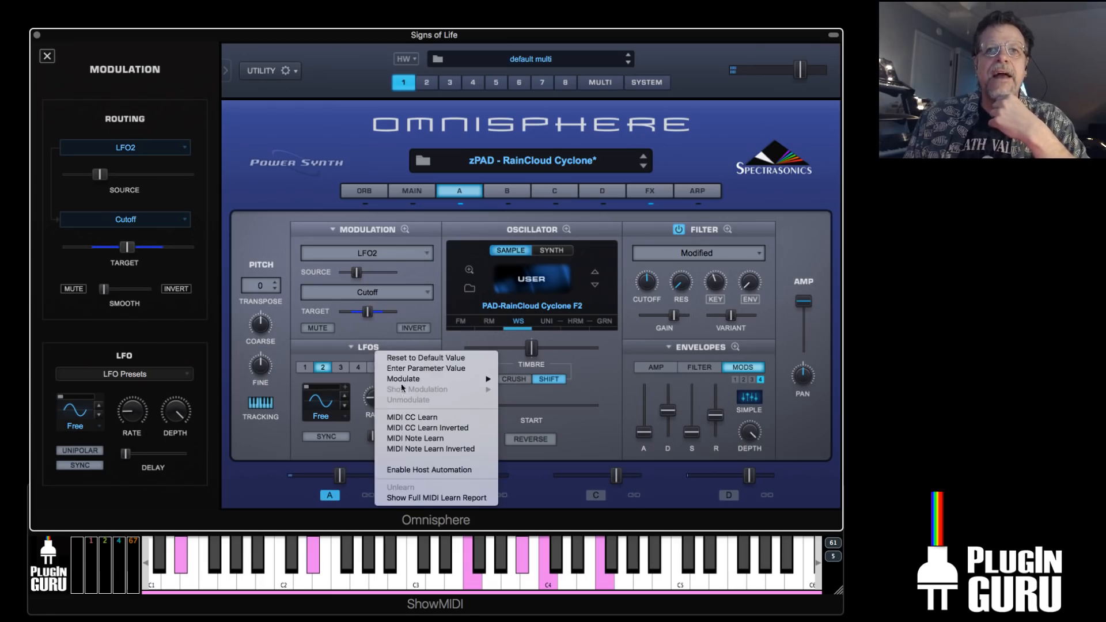
mouse_move(487, 378)
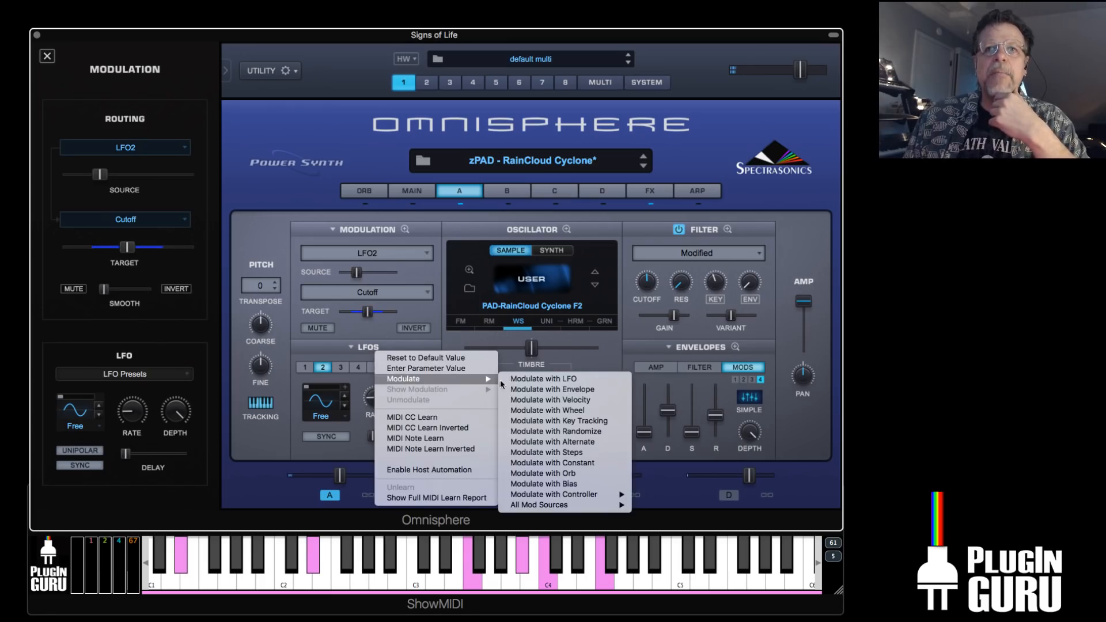
click(570, 380)
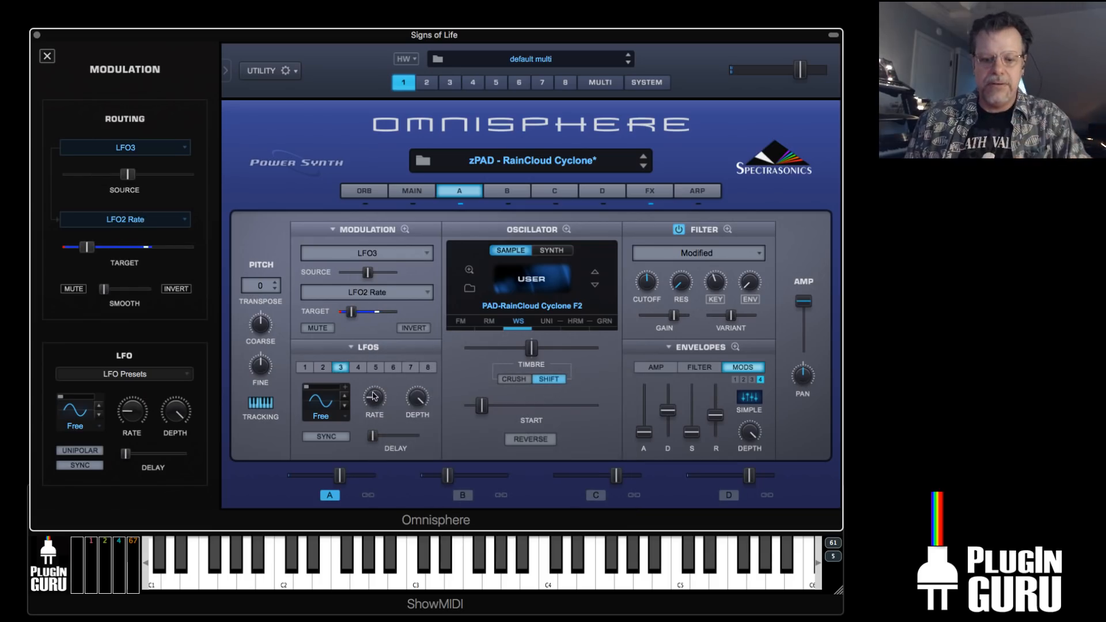
mouse_move(385, 396)
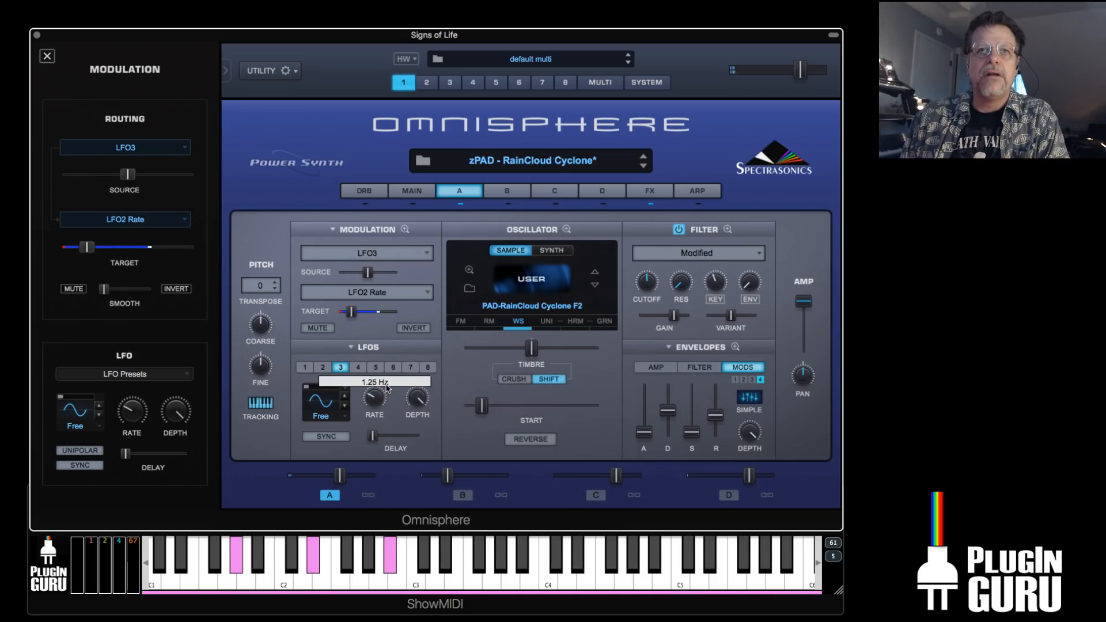
drag(386, 387, 386, 402)
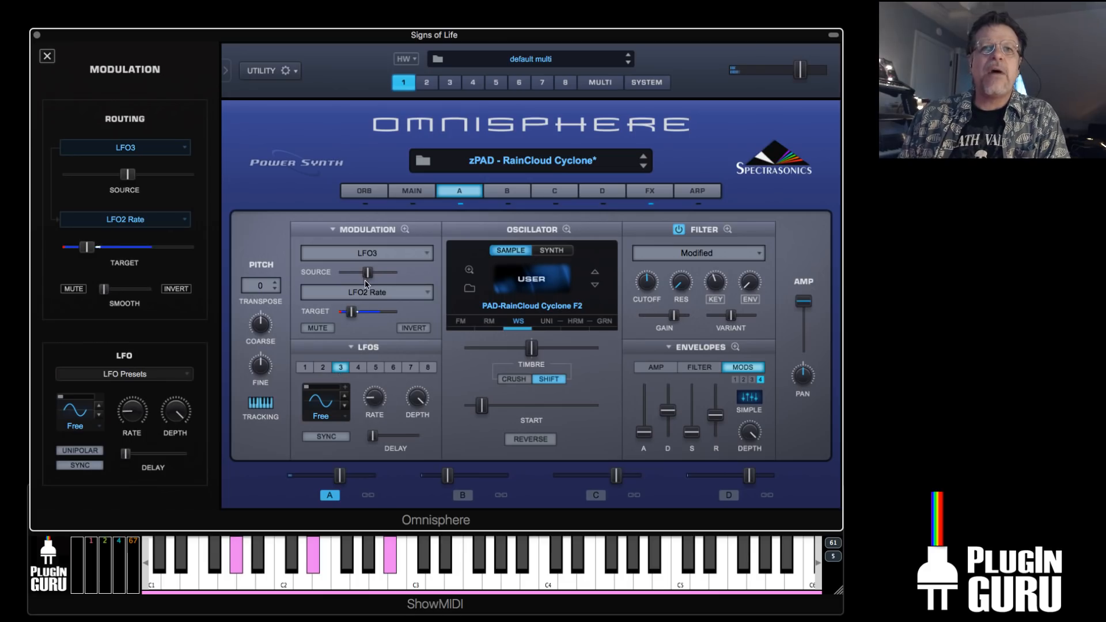
Raise the base LFO2 rate and reduce the source depth of its LFO3 modulation
drag(354, 316, 365, 316)
drag(369, 274, 356, 274)
drag(362, 313, 352, 277)
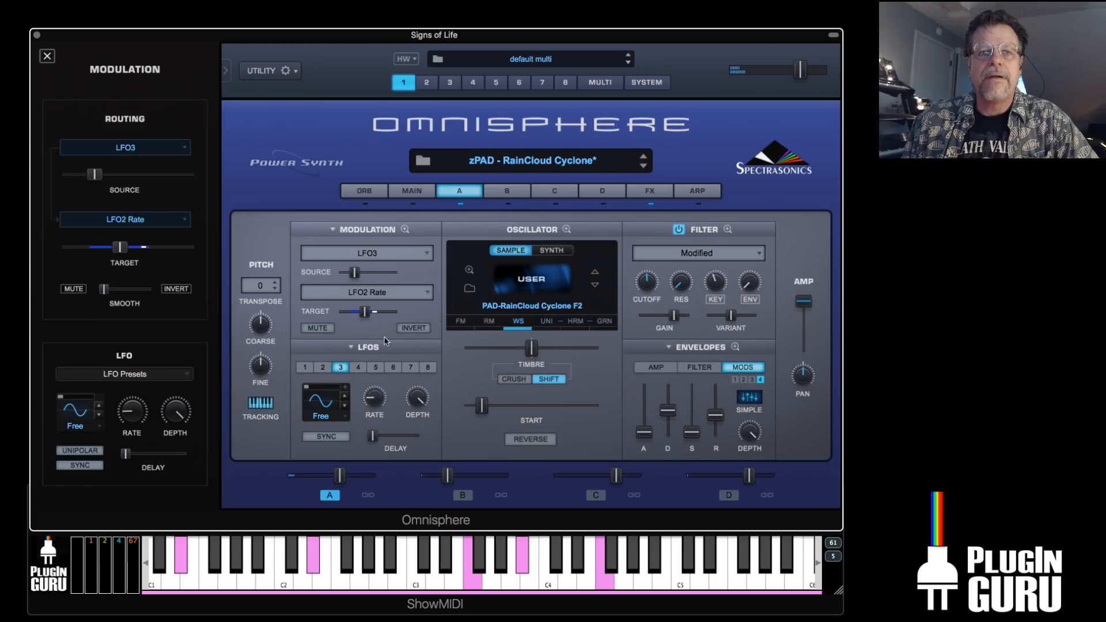
Try LFO2's depth at about 0.115 and return it to 1.000
mouse_move(377, 401)
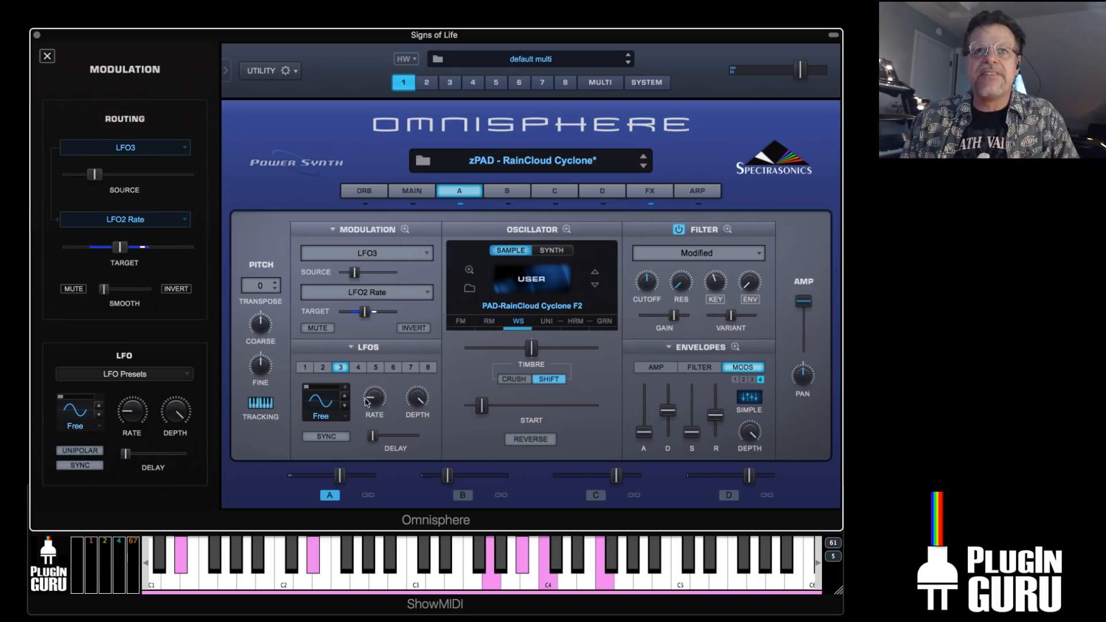
drag(420, 399, 430, 272)
click(322, 369)
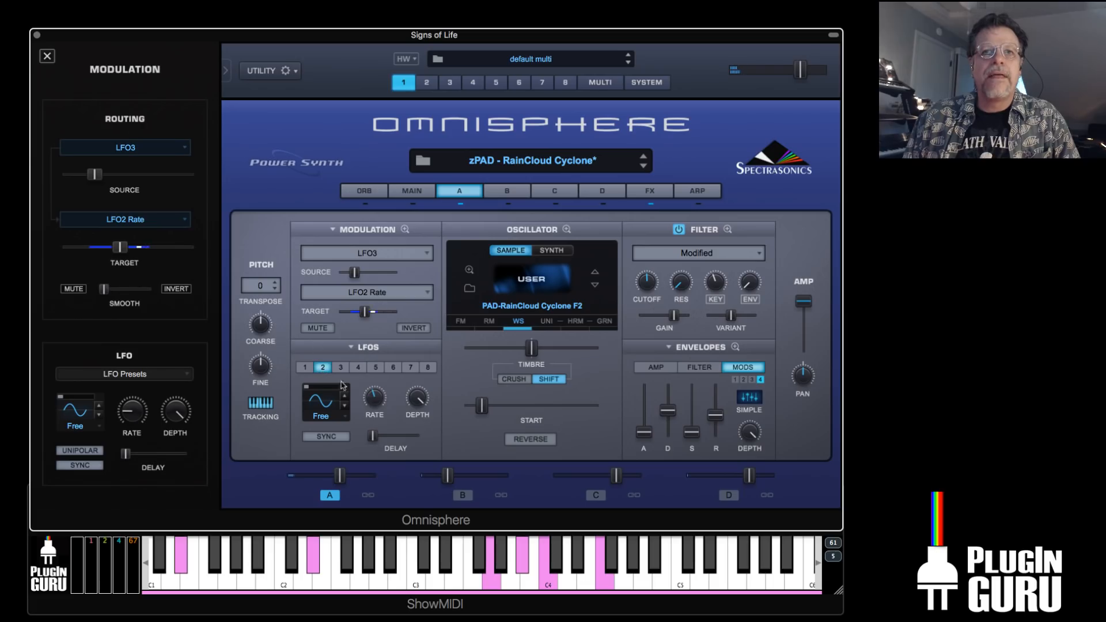
drag(424, 403, 423, 518)
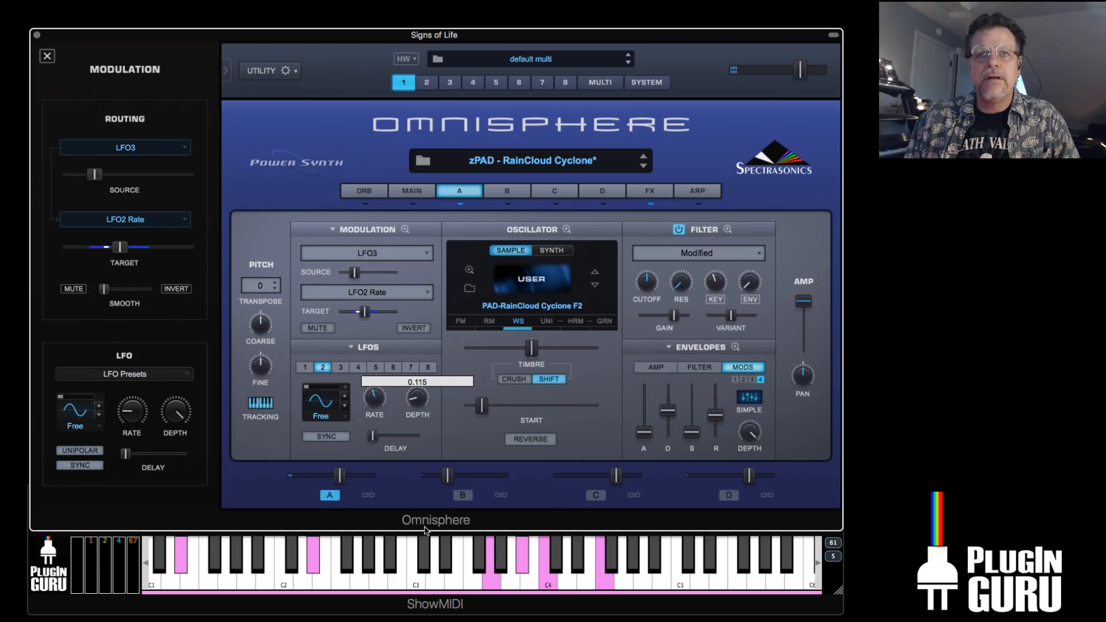
drag(426, 528, 426, 527)
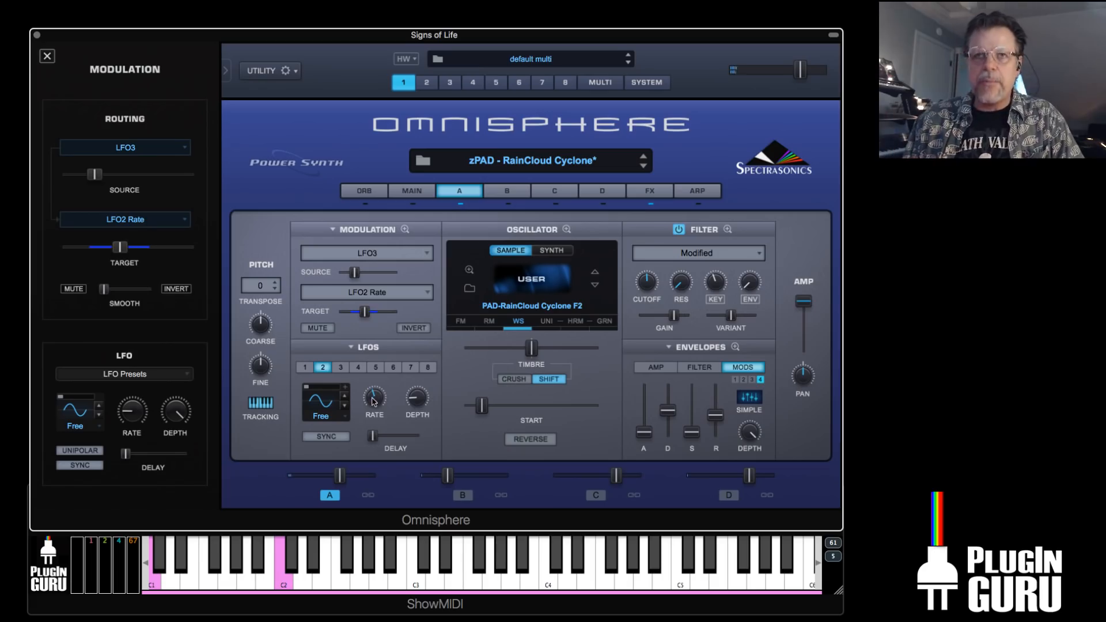
drag(422, 401, 492, 246)
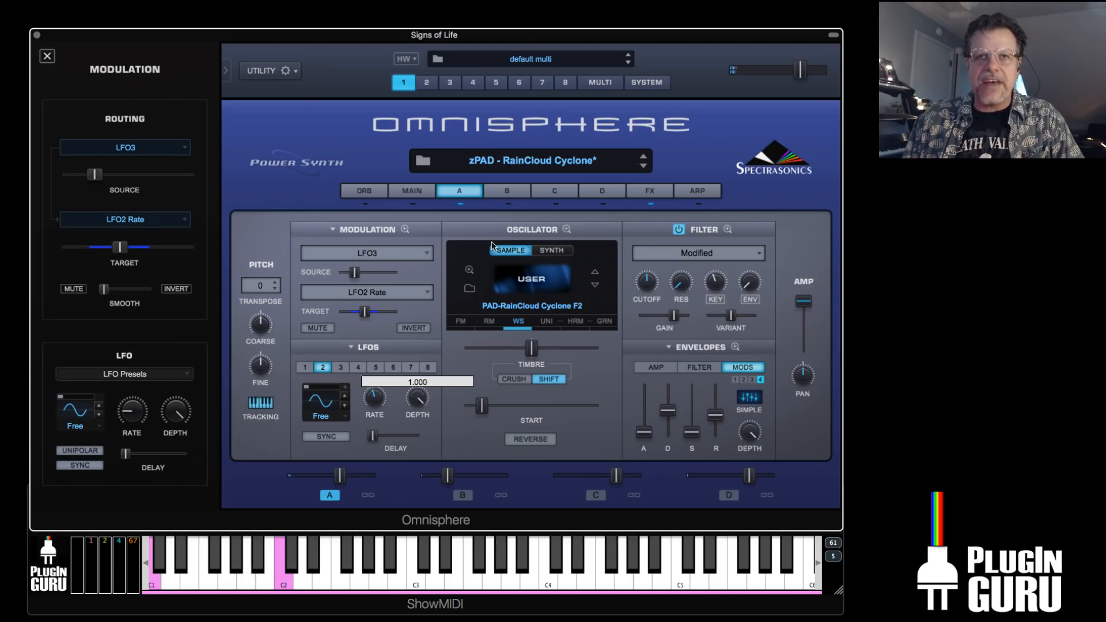
Lower LFO2's depth well below maximum and change its waveform to Random
drag(421, 397, 415, 499)
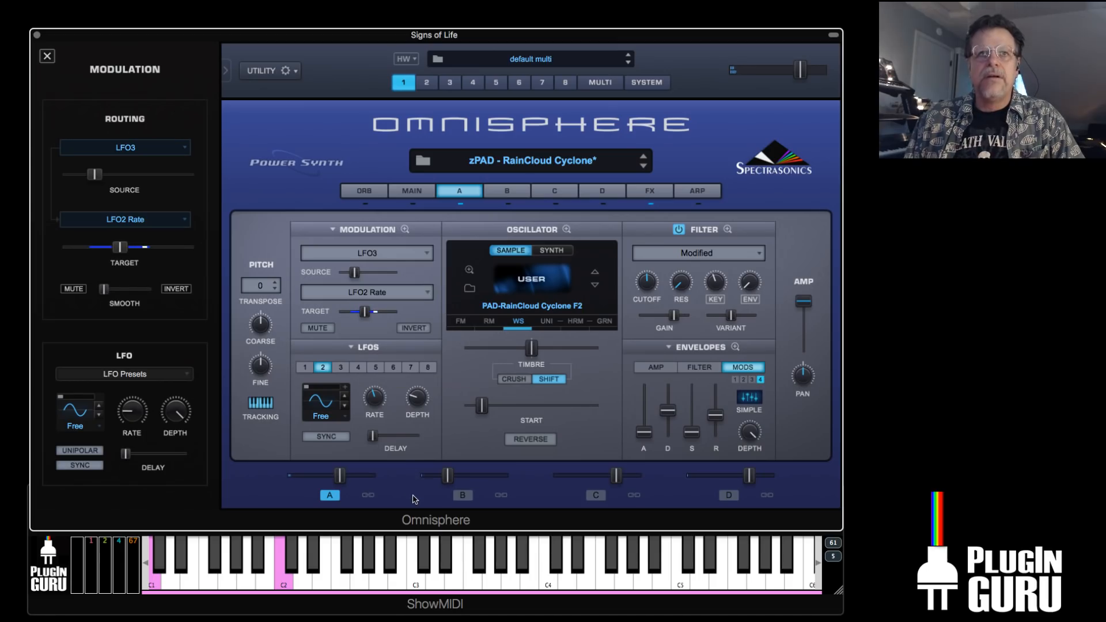
click(342, 398)
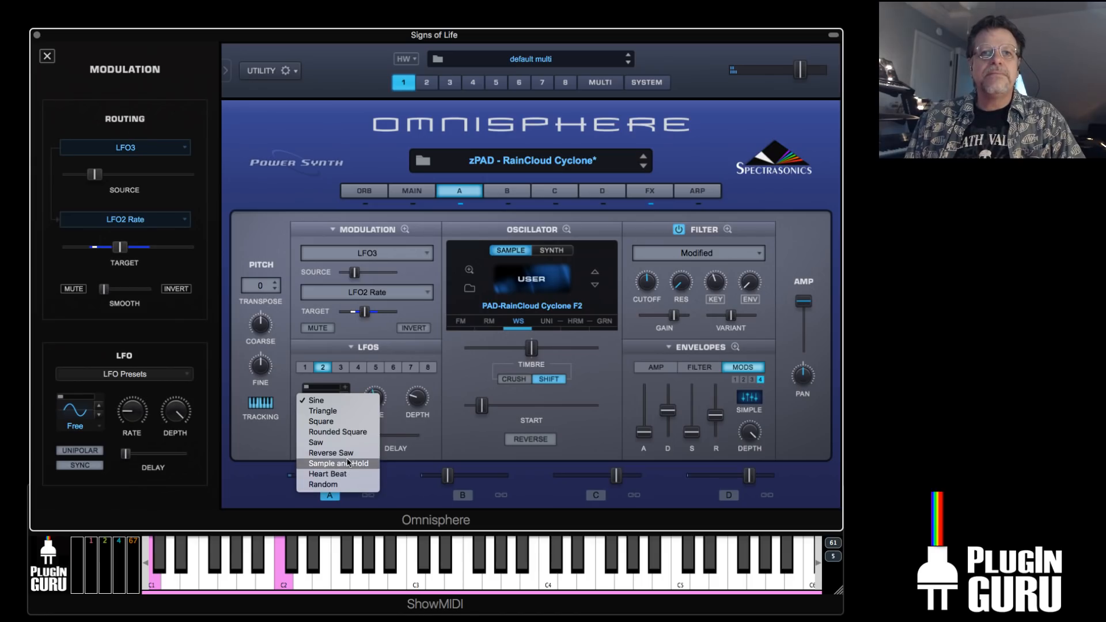
click(348, 485)
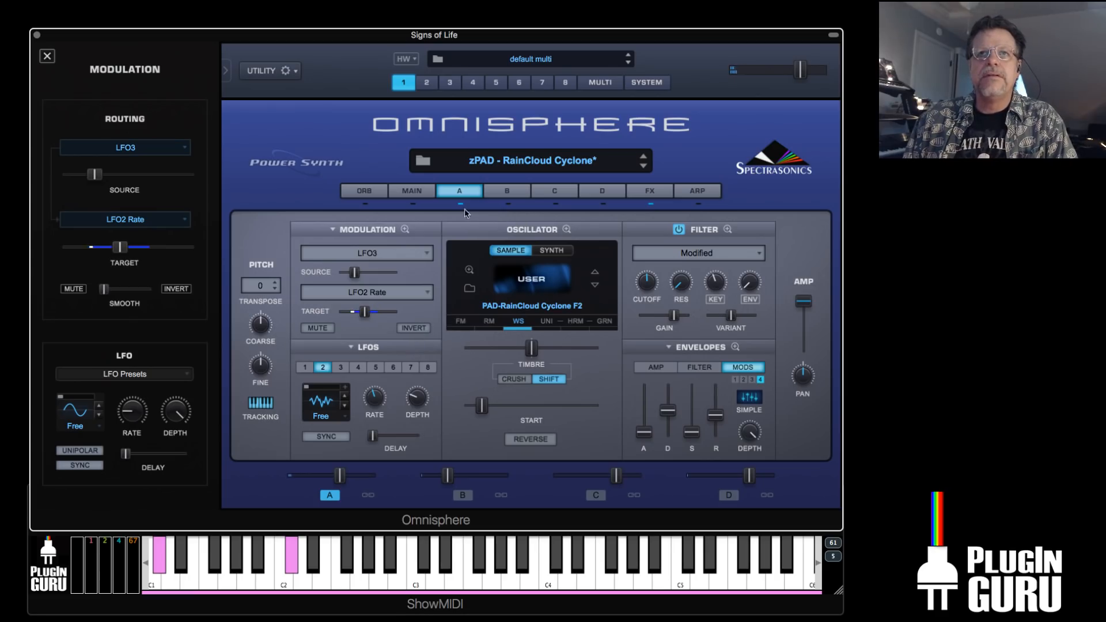
Switch layer B's oscillator to sample mode and open its soundsource browser
click(499, 195)
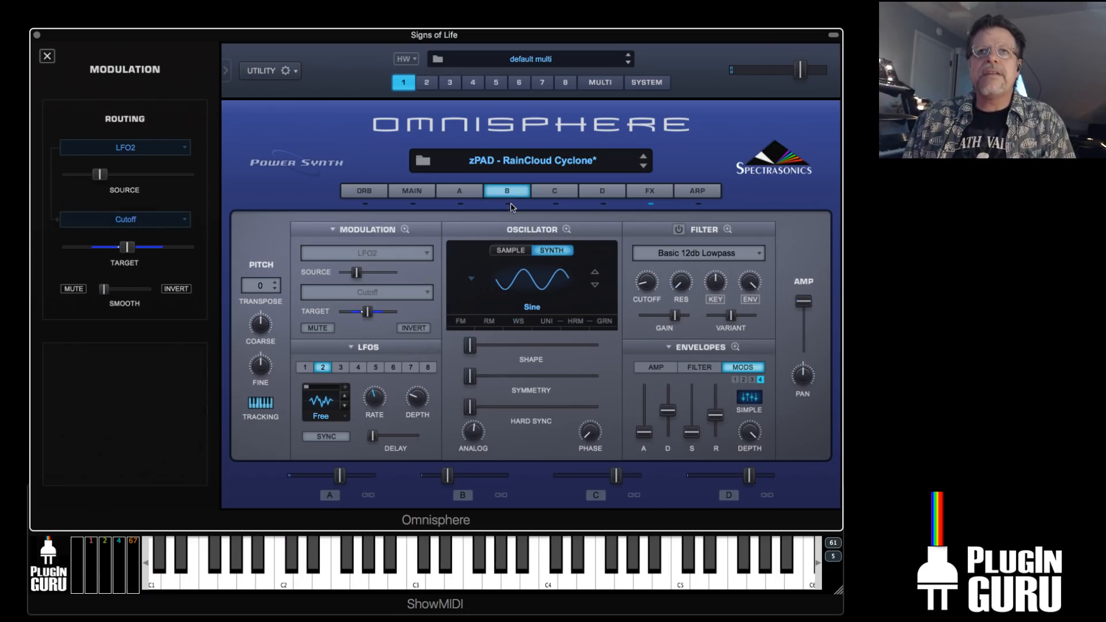
click(507, 252)
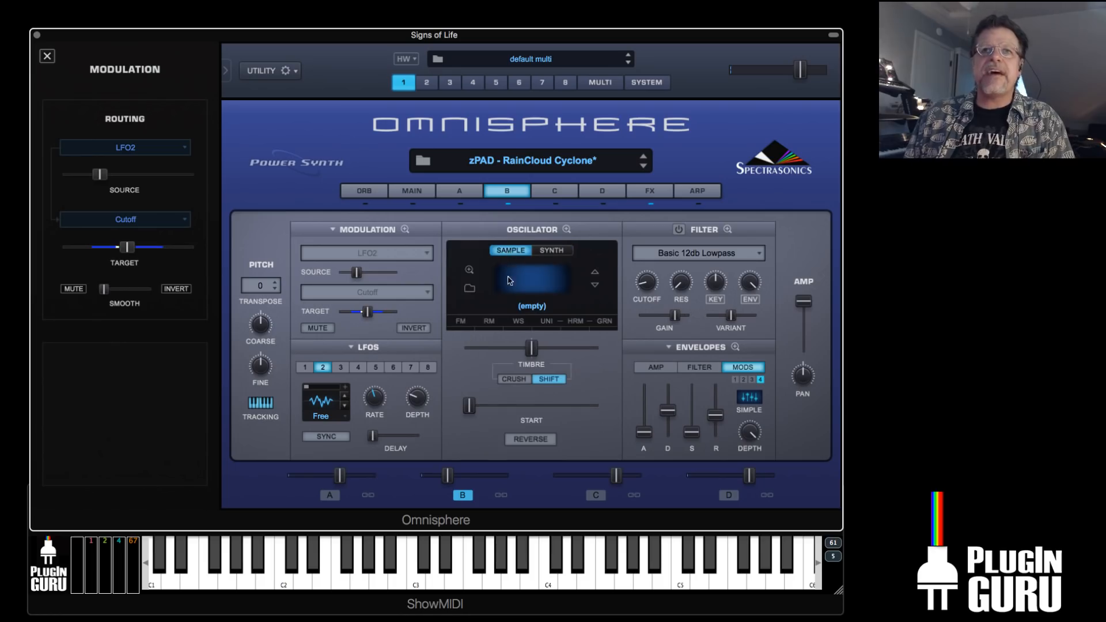
click(48, 56)
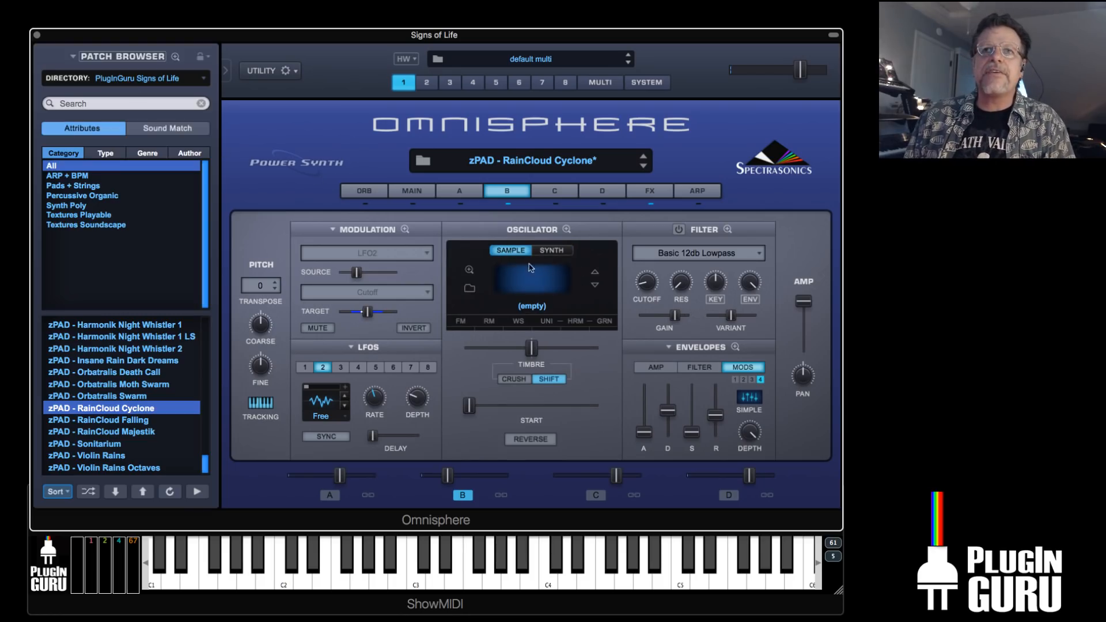
click(470, 288)
Search the Core Library soundsources for "d50" and look through the D-50 sounds
click(707, 90)
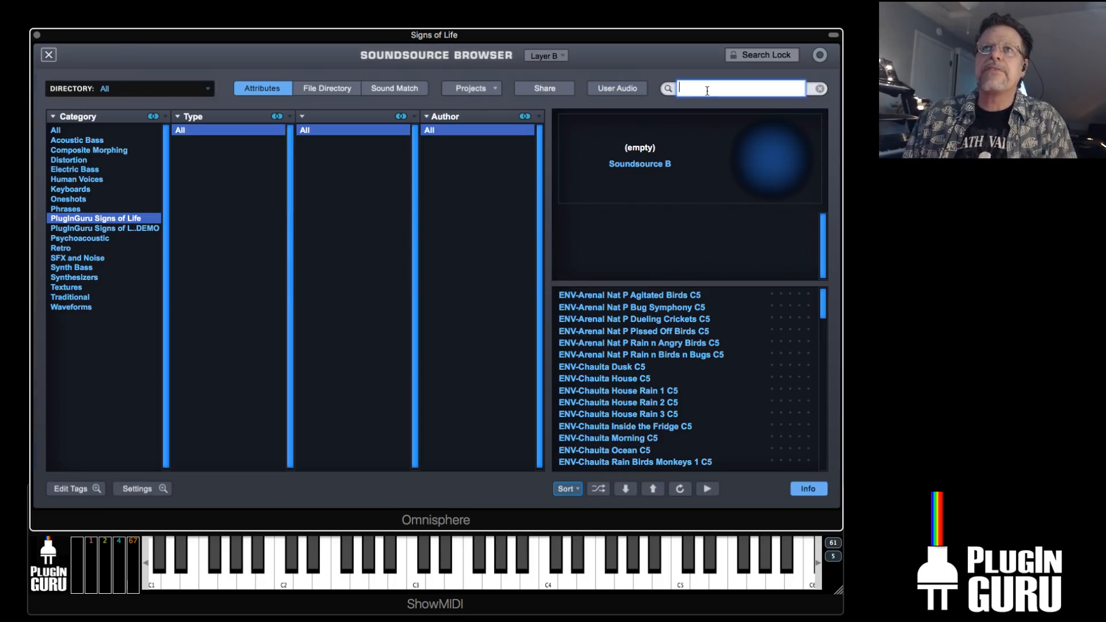
text(c)
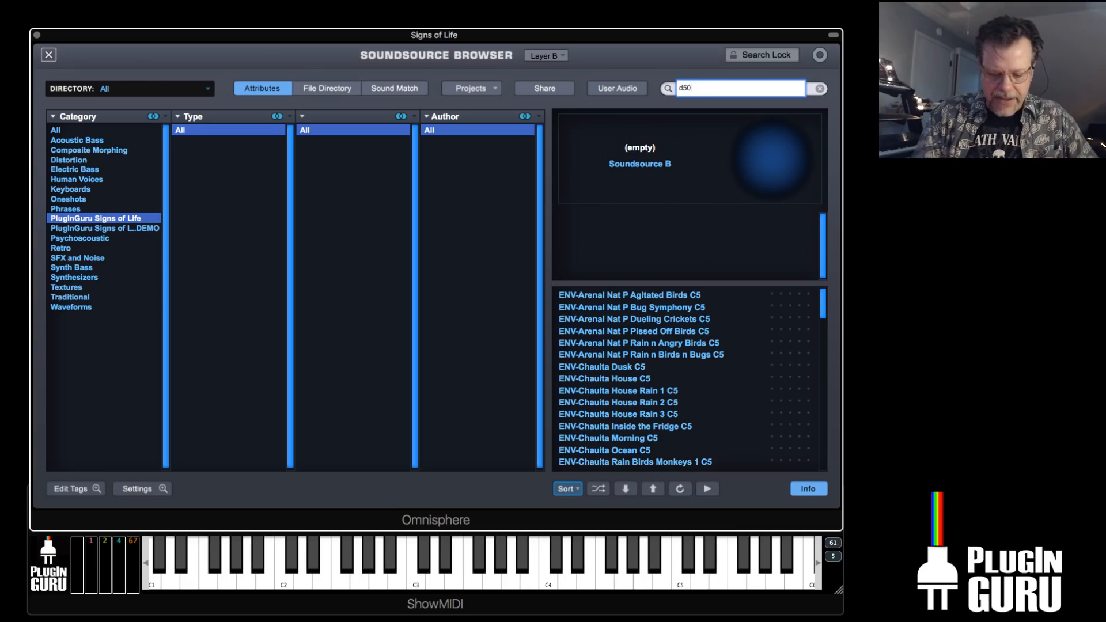
key(Return)
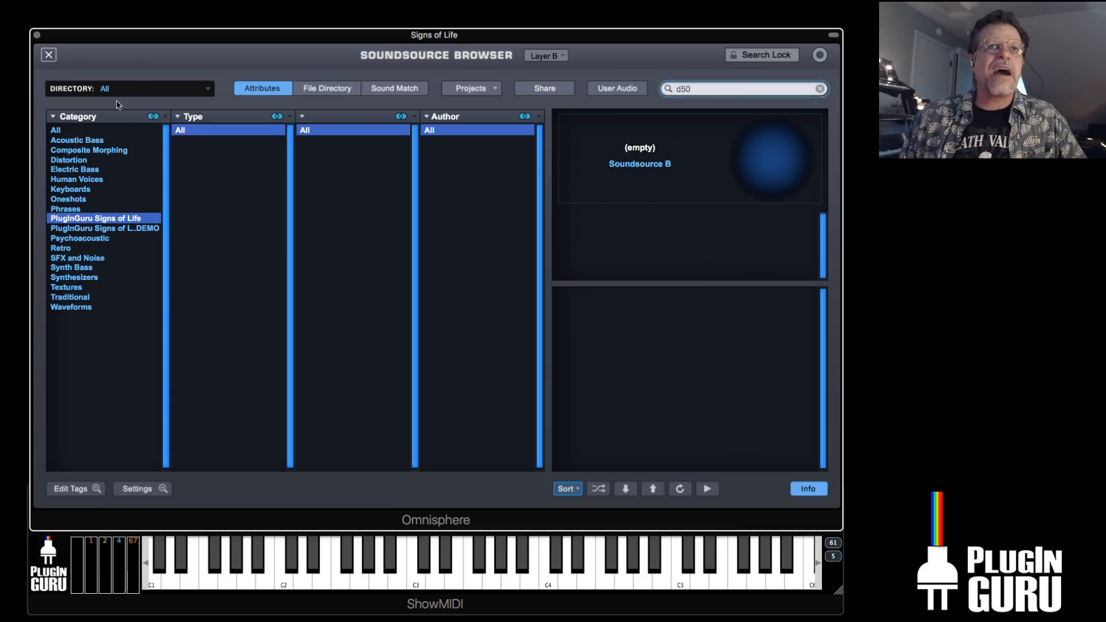
click(118, 90)
click(126, 114)
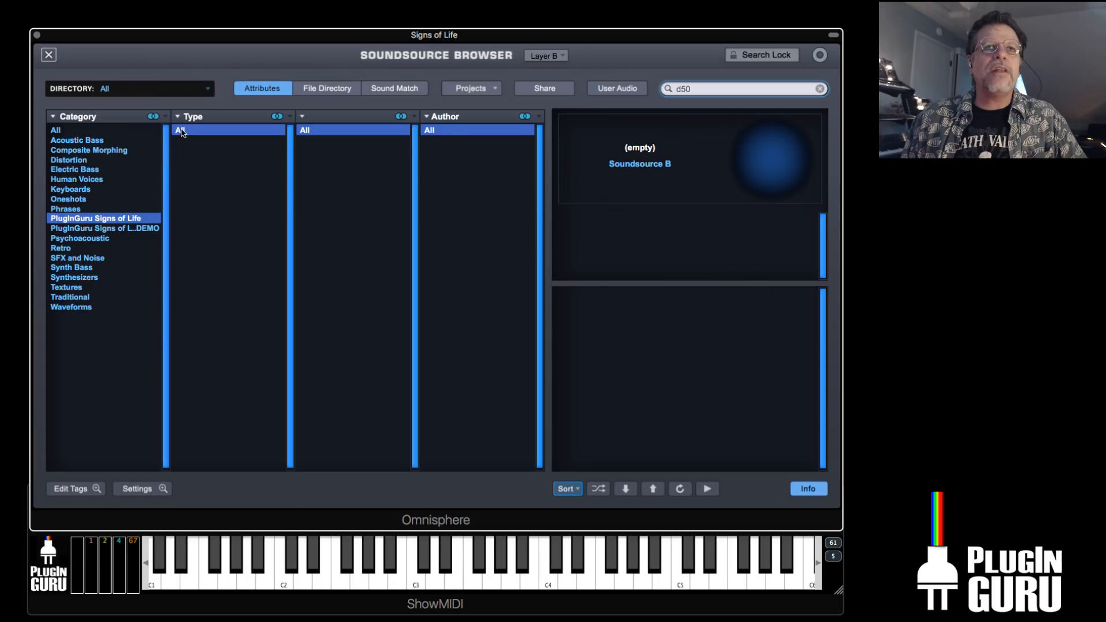
scroll(715, 360, down, 2)
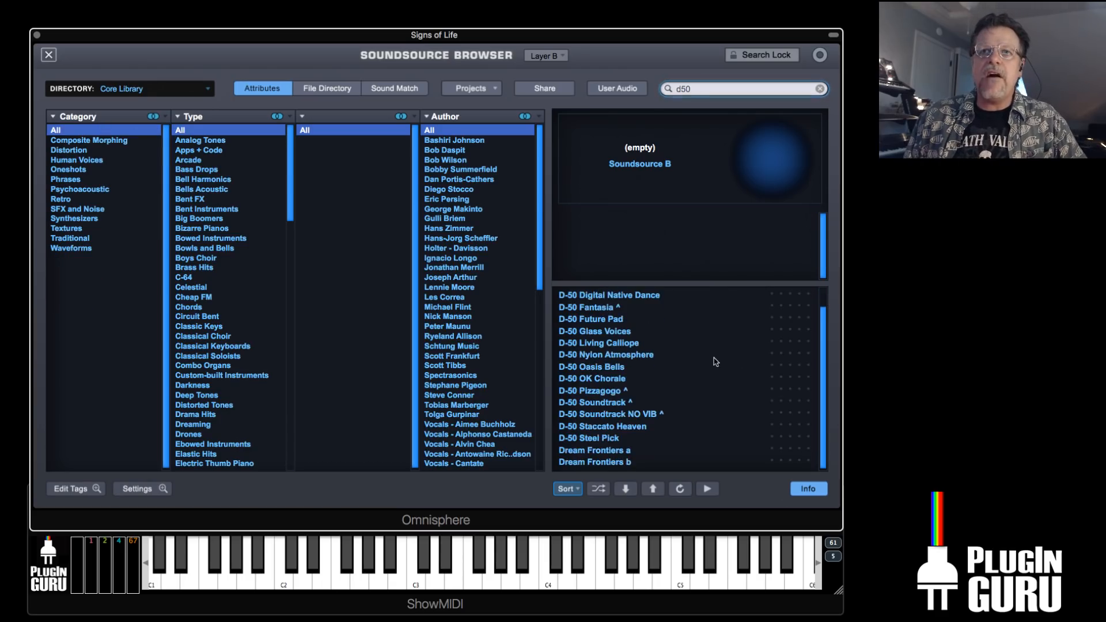
Load the D-50 Staccato Heaven soundsource into layer B and close the soundsource browser
scroll(716, 361, up, 2)
scroll(718, 361, down, 2)
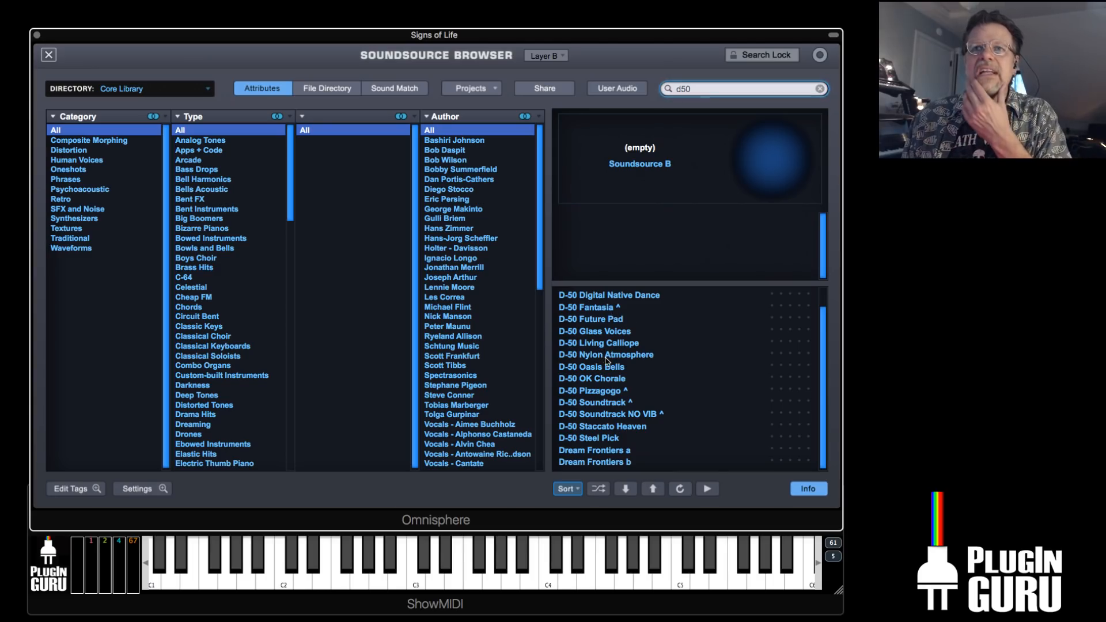
click(603, 426)
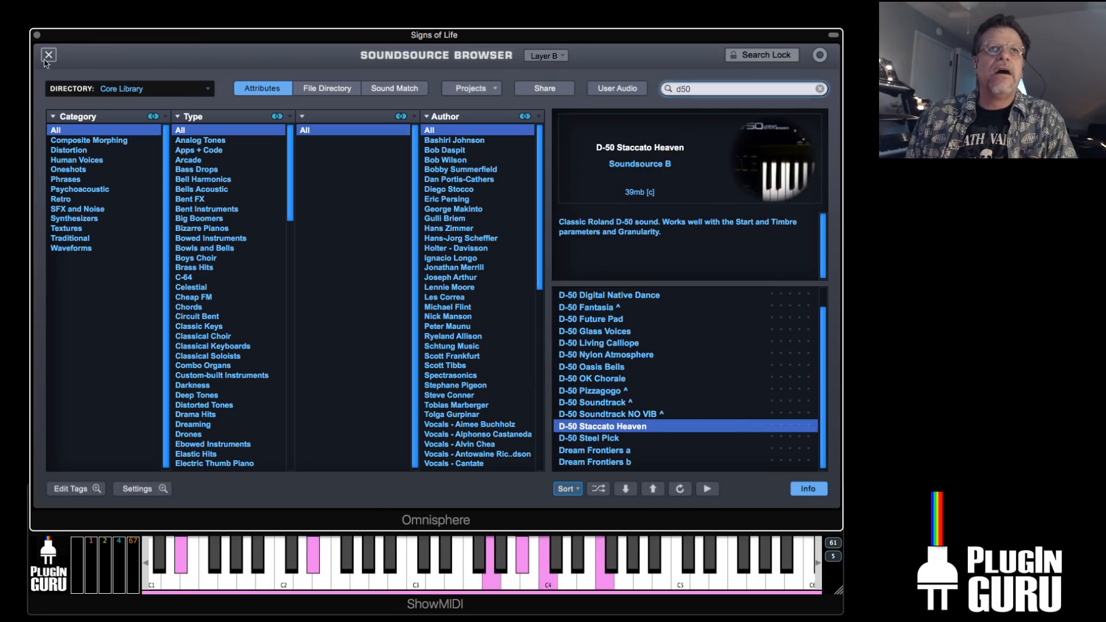
click(49, 55)
Set a moderate attack on layer B's amp envelope and raise the layer's level to slightly above half
click(656, 368)
drag(645, 414, 644, 428)
drag(448, 475, 481, 479)
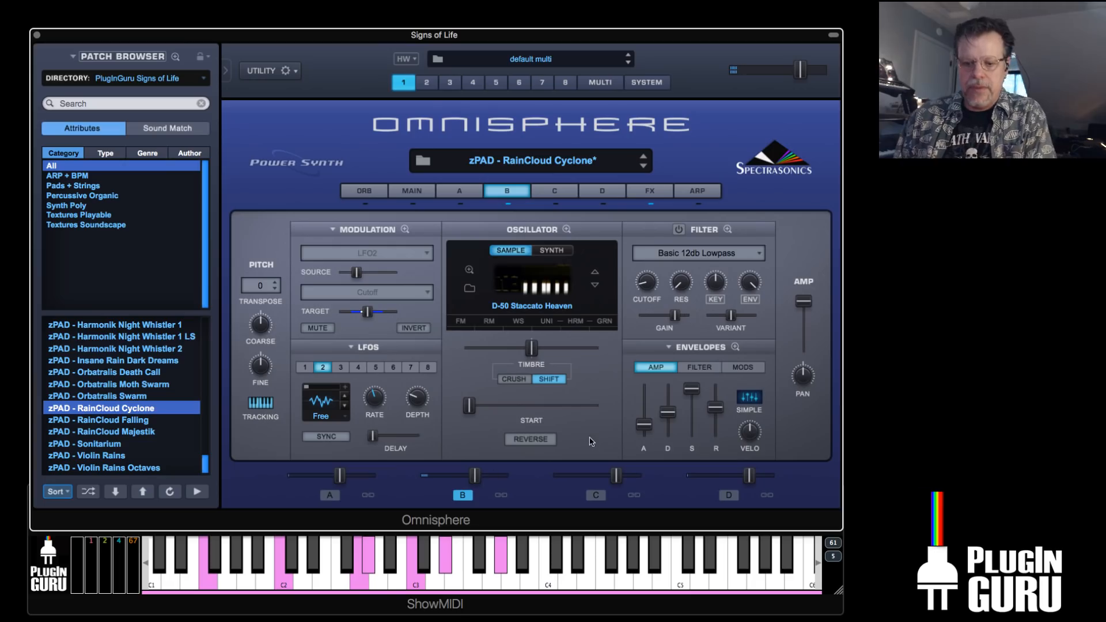
drag(652, 426, 645, 410)
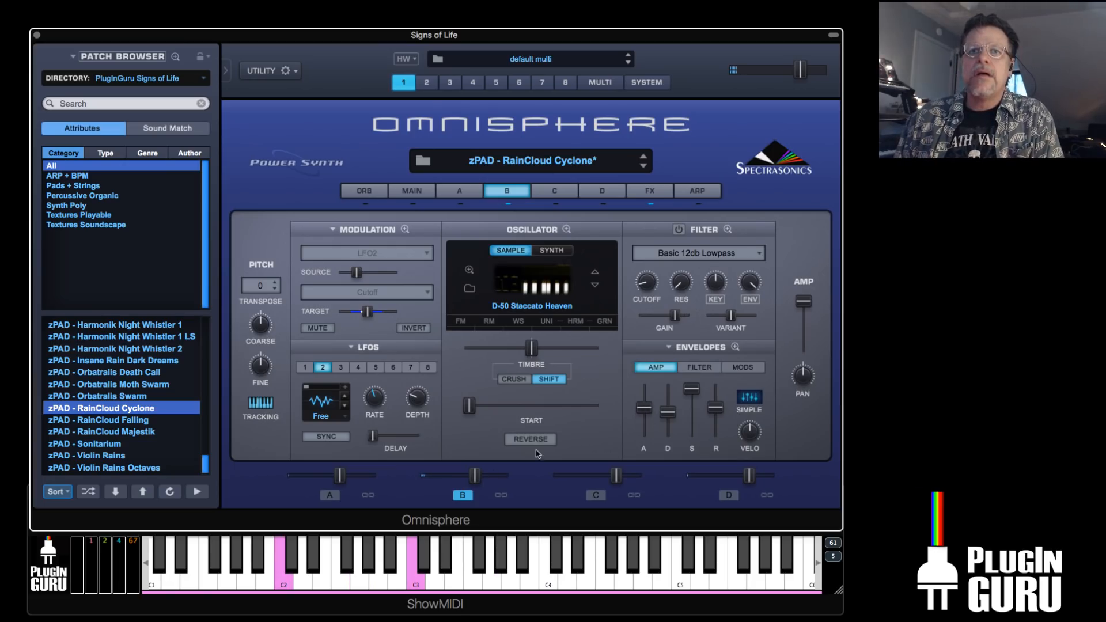
Audition layer A together with layer B, and switch layer A off again to isolate layer B
click(333, 496)
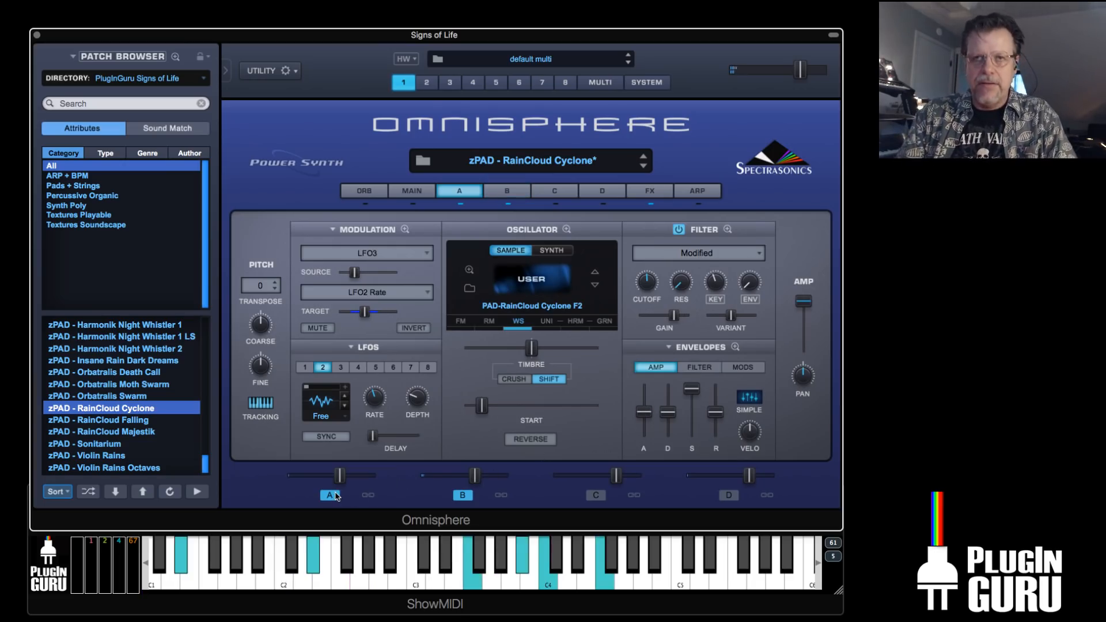
click(508, 192)
click(332, 498)
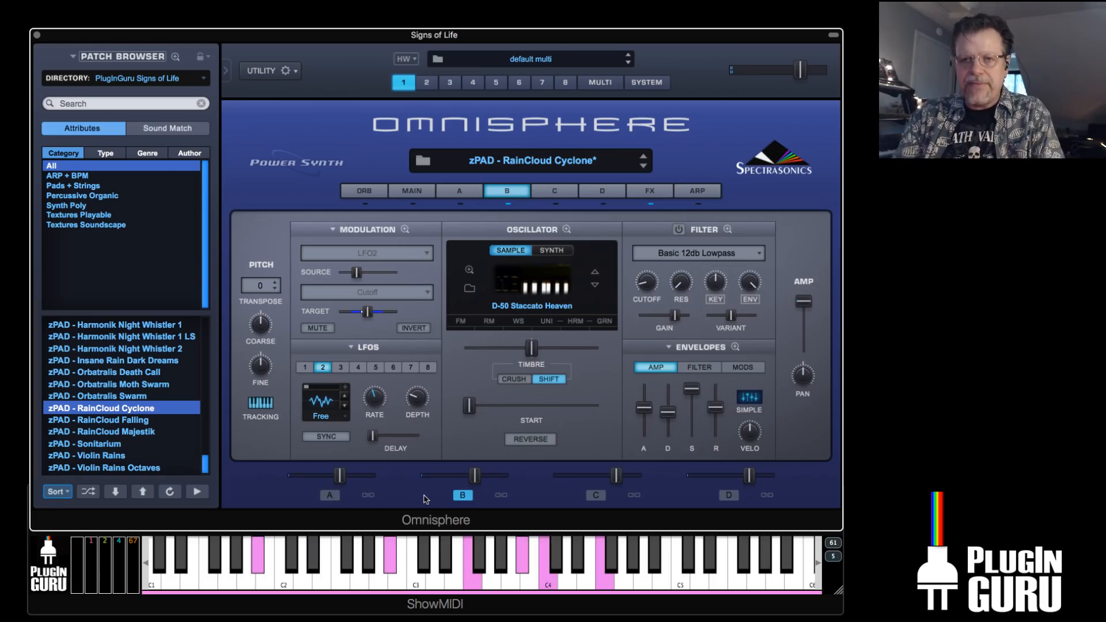
Enable Harmonia on layer B with only voice 1 active and transpose that voice to -12
click(575, 321)
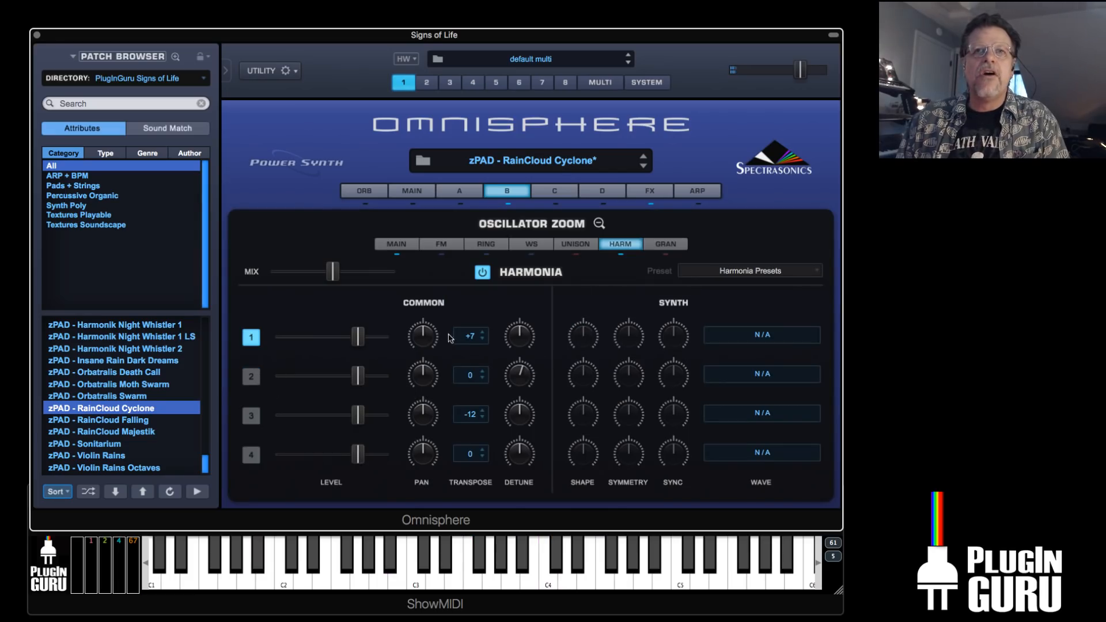
click(466, 338)
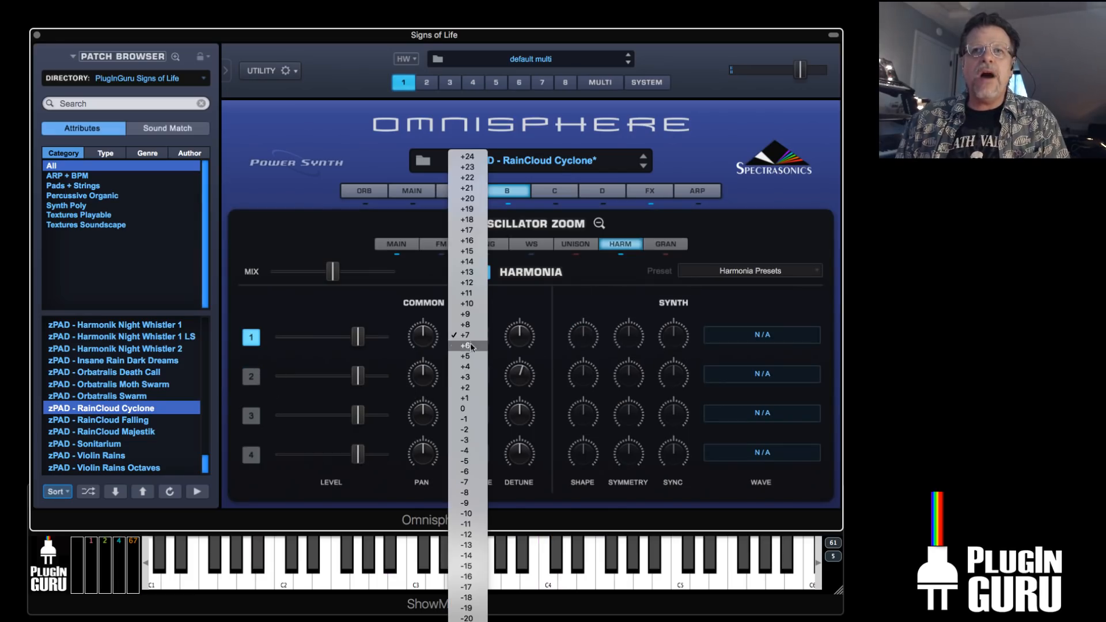
click(474, 534)
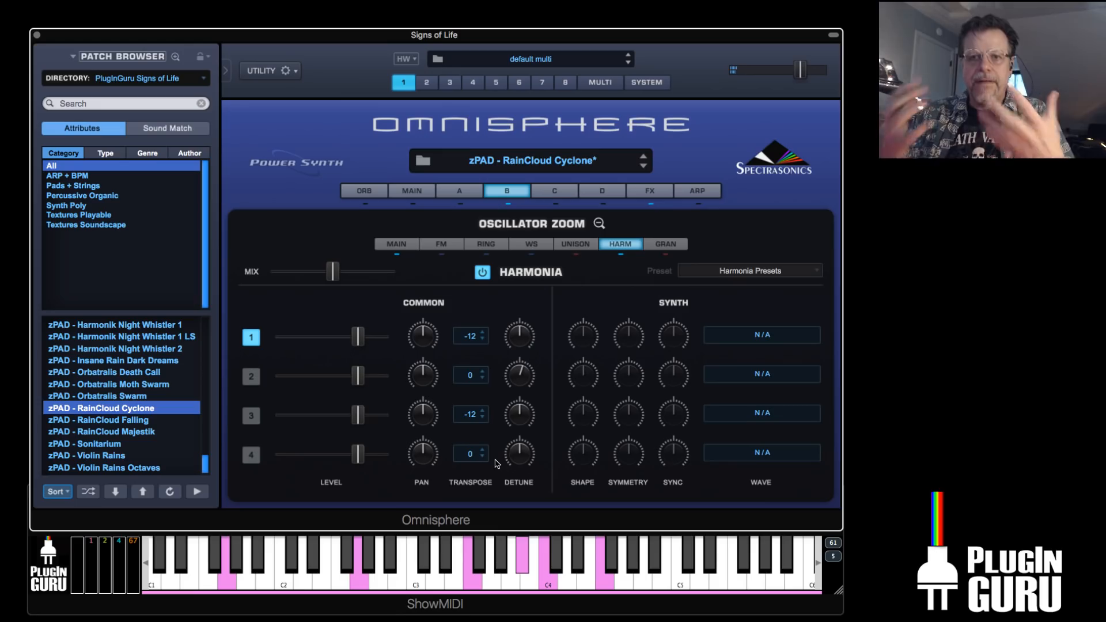
Compare layer B's sound with the Analog Chorus effect bypassed and active, and check the effect's mix
click(657, 193)
click(498, 230)
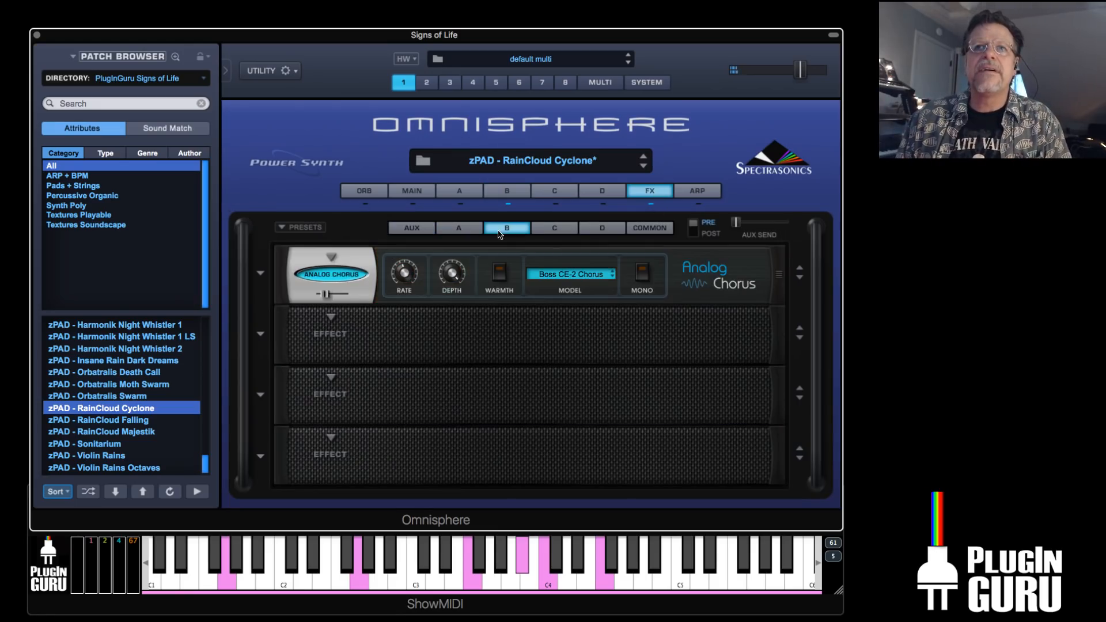
click(324, 276)
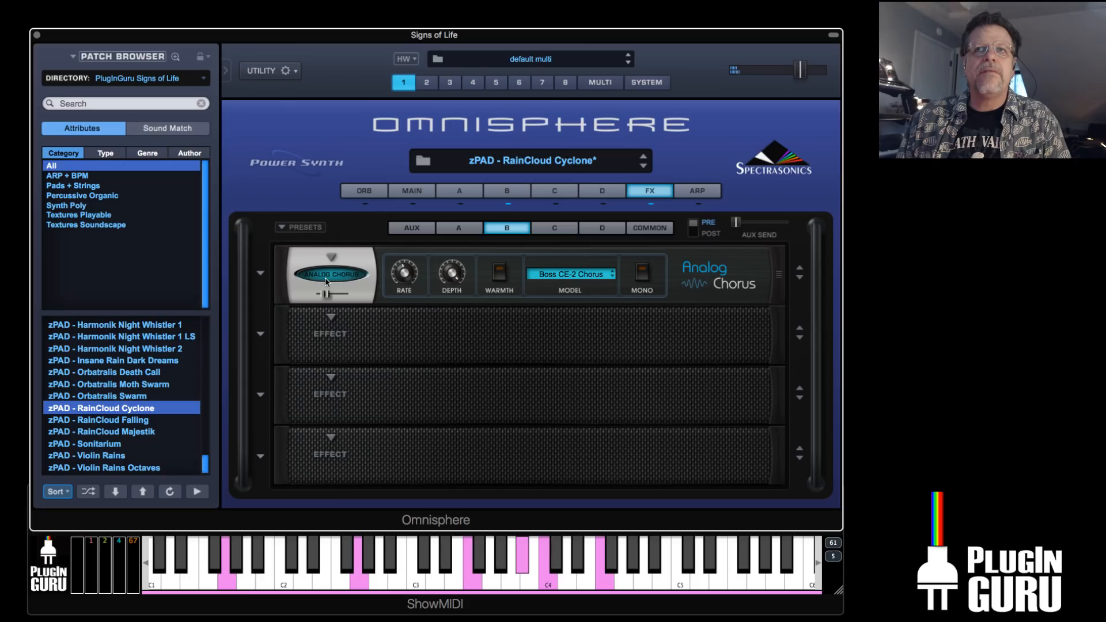
mouse_move(325, 296)
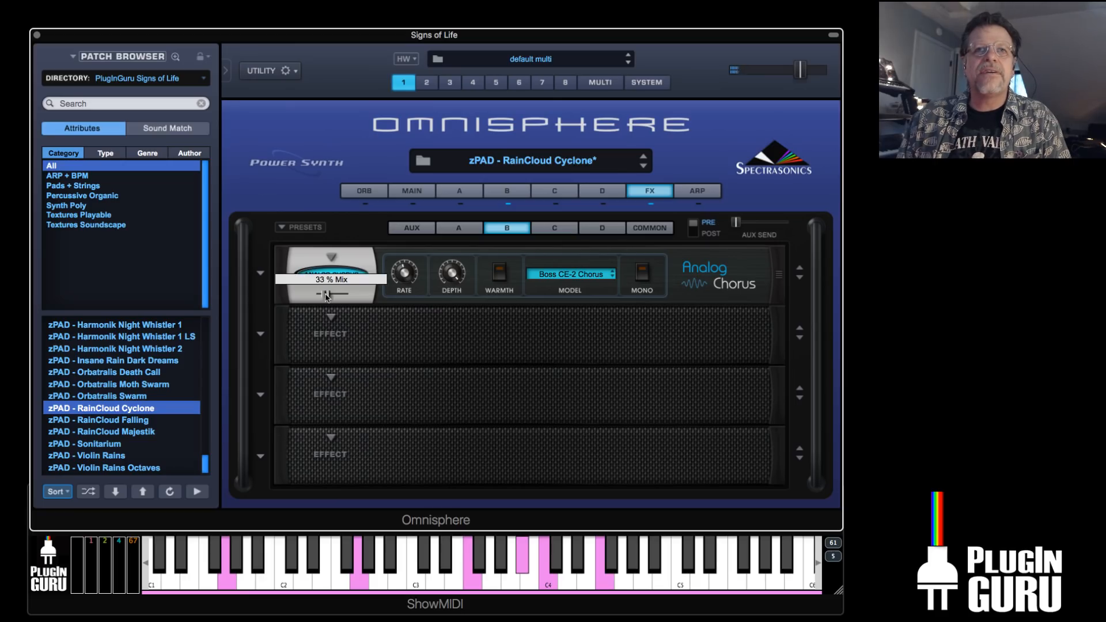
Add a Vintage 3-Band EQ below layer B's chorus, with 5.8 dB low gain and the high-band frequency at 8000
click(331, 316)
mouse_move(337, 349)
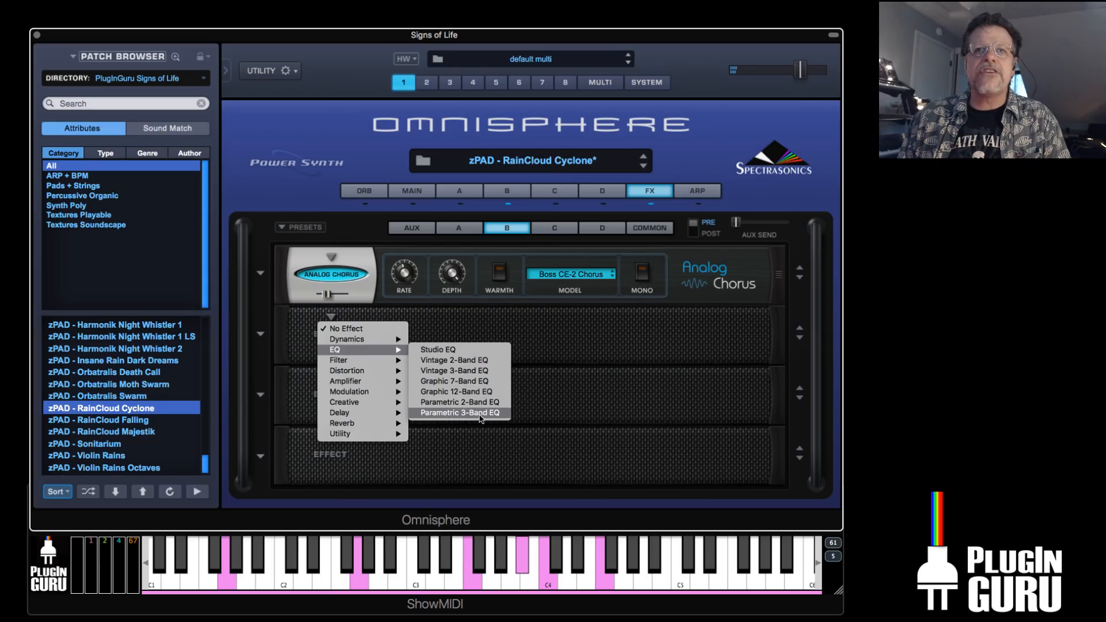
click(467, 370)
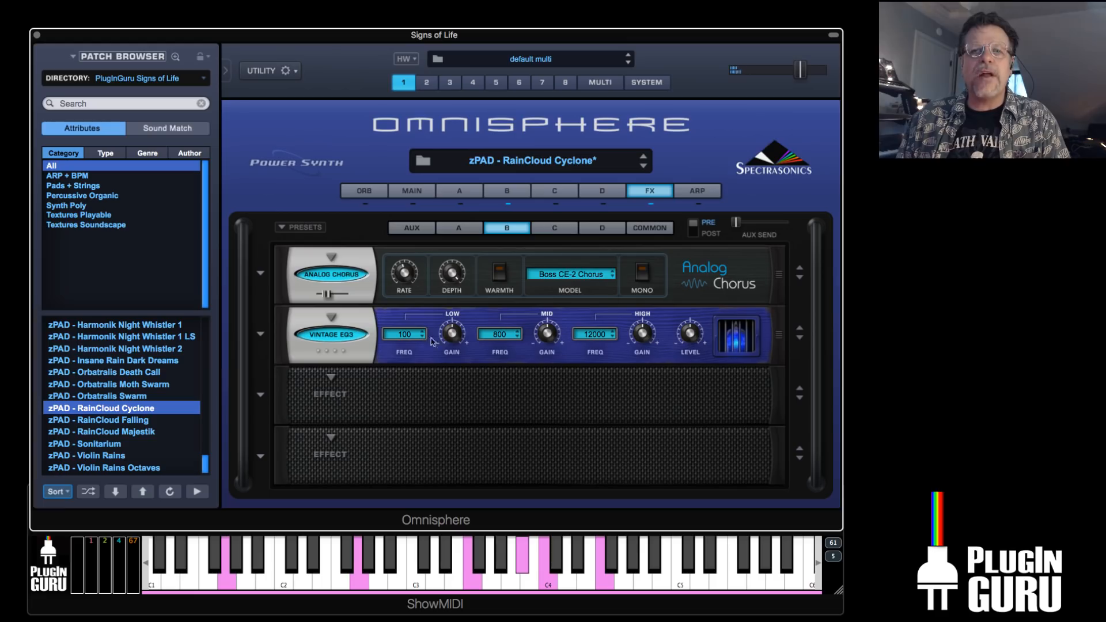
drag(456, 324, 457, 322)
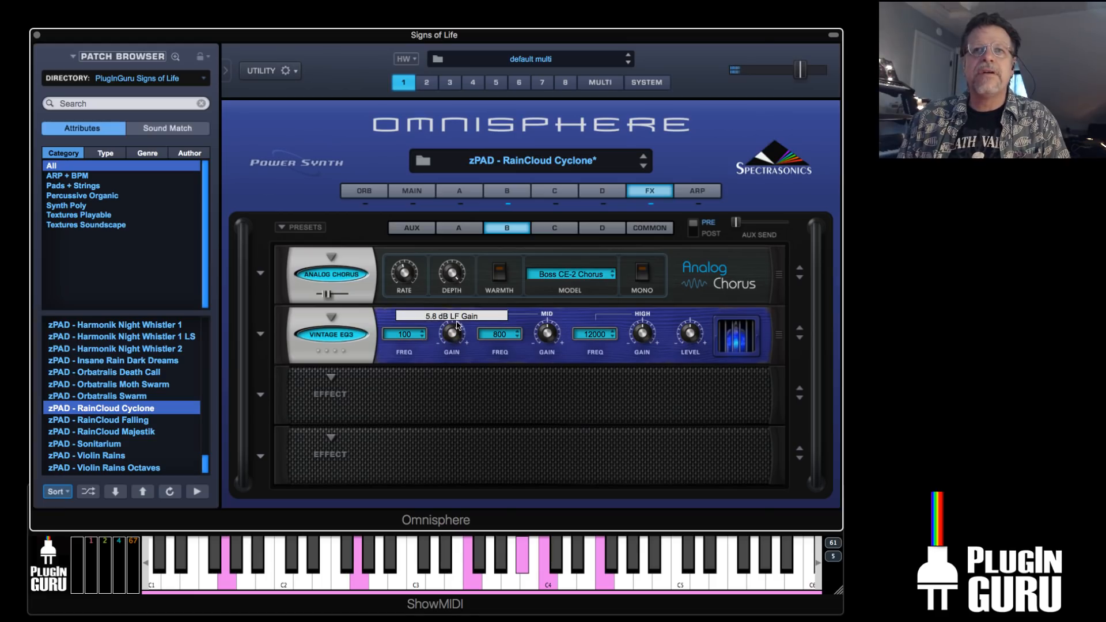
click(613, 332)
mouse_move(646, 335)
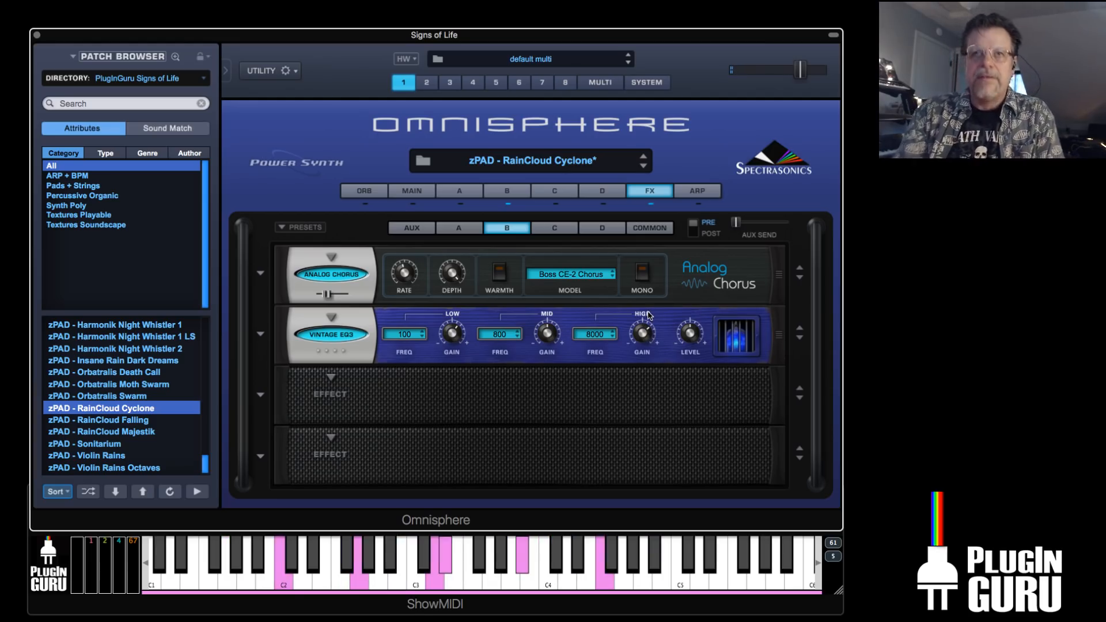
Bring layer A back in alongside layer B and lower layer A's filter cutoff
click(508, 193)
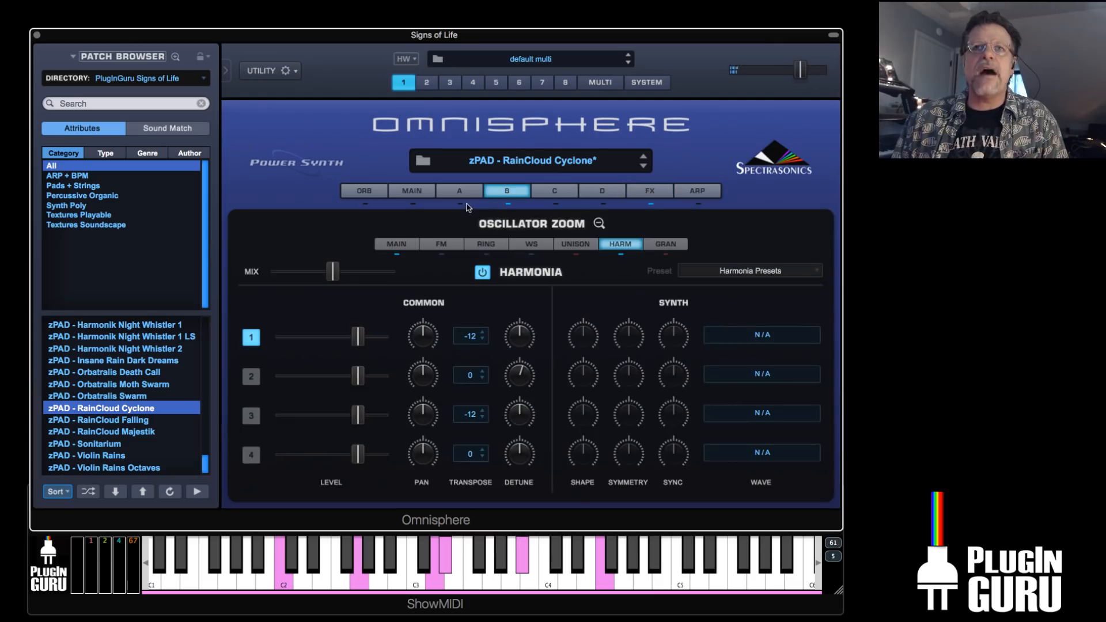
click(460, 193)
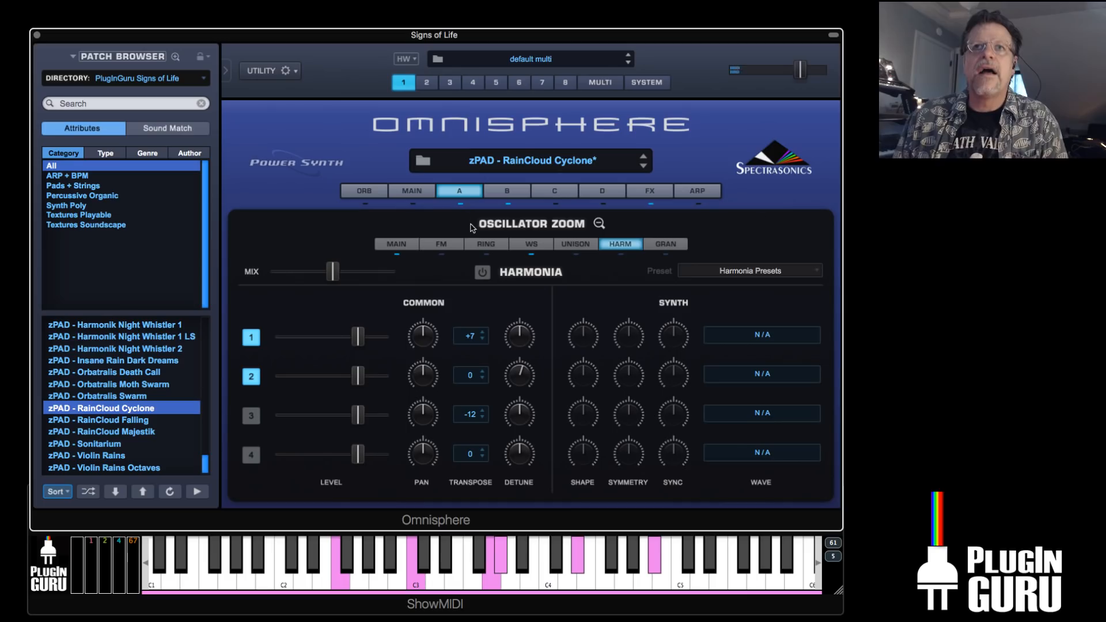
click(466, 194)
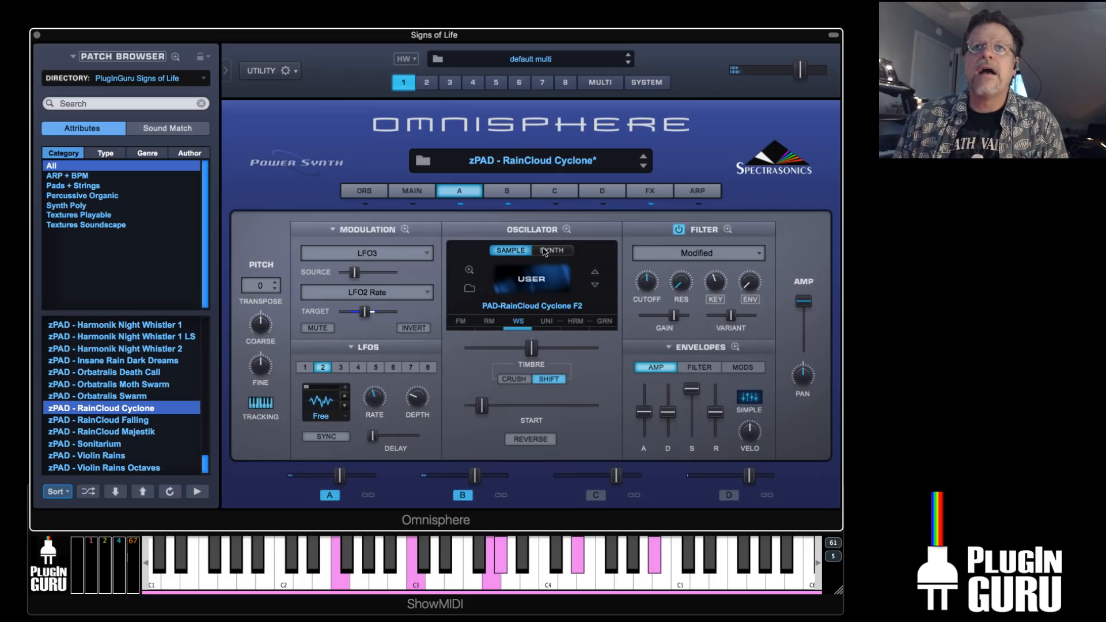
mouse_move(649, 293)
drag(646, 298, 643, 308)
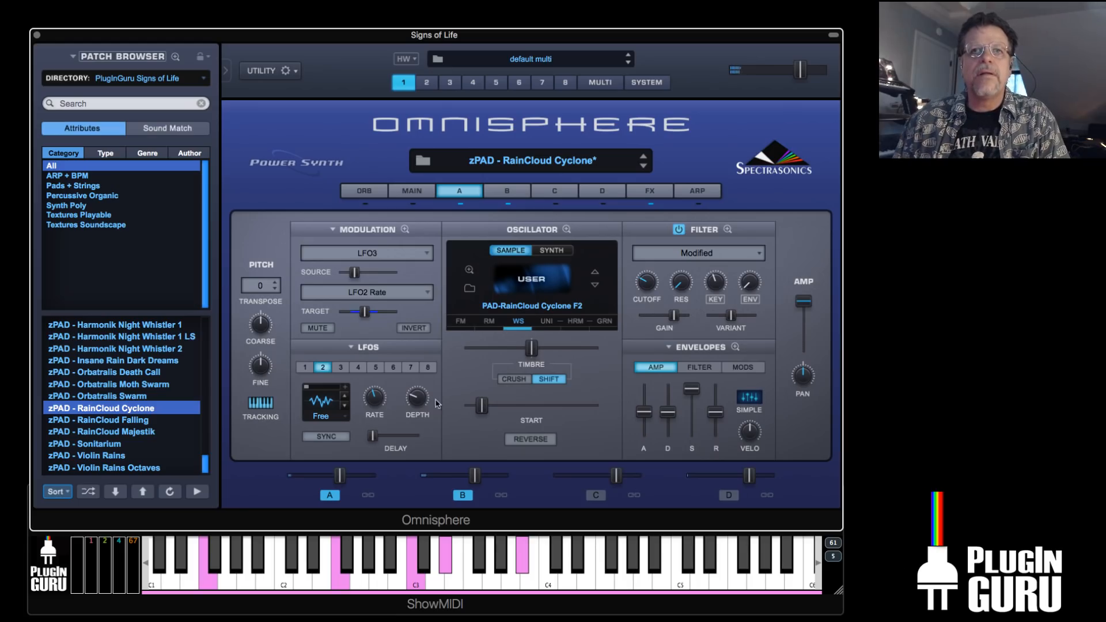
Raise LFO2's depth slightly and change its waveform to Triangle
mouse_move(415, 397)
drag(419, 395, 422, 391)
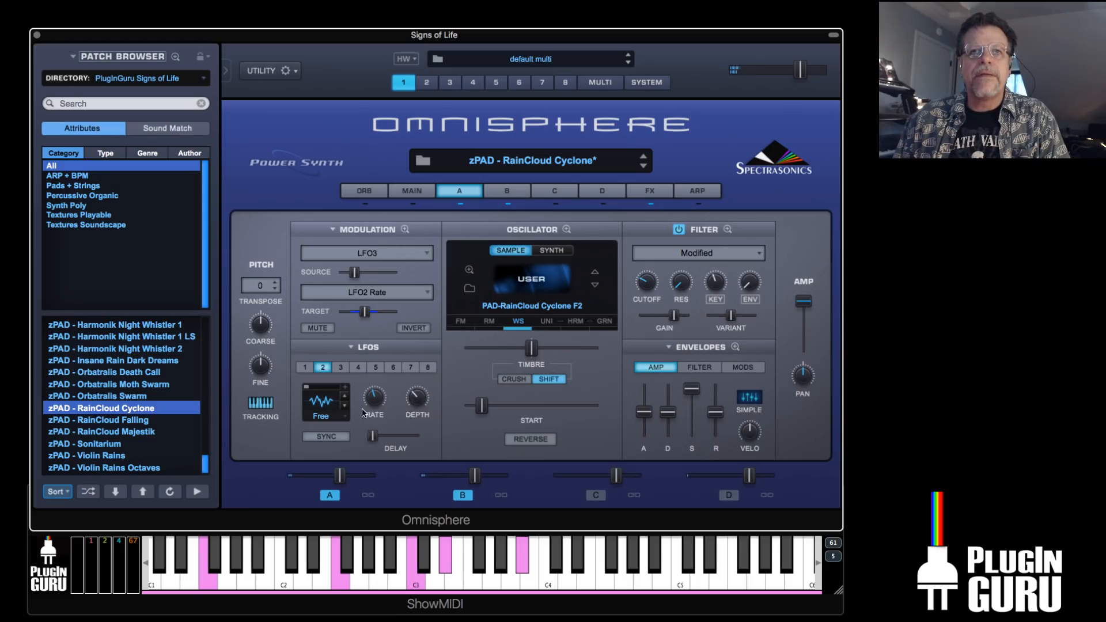
click(320, 403)
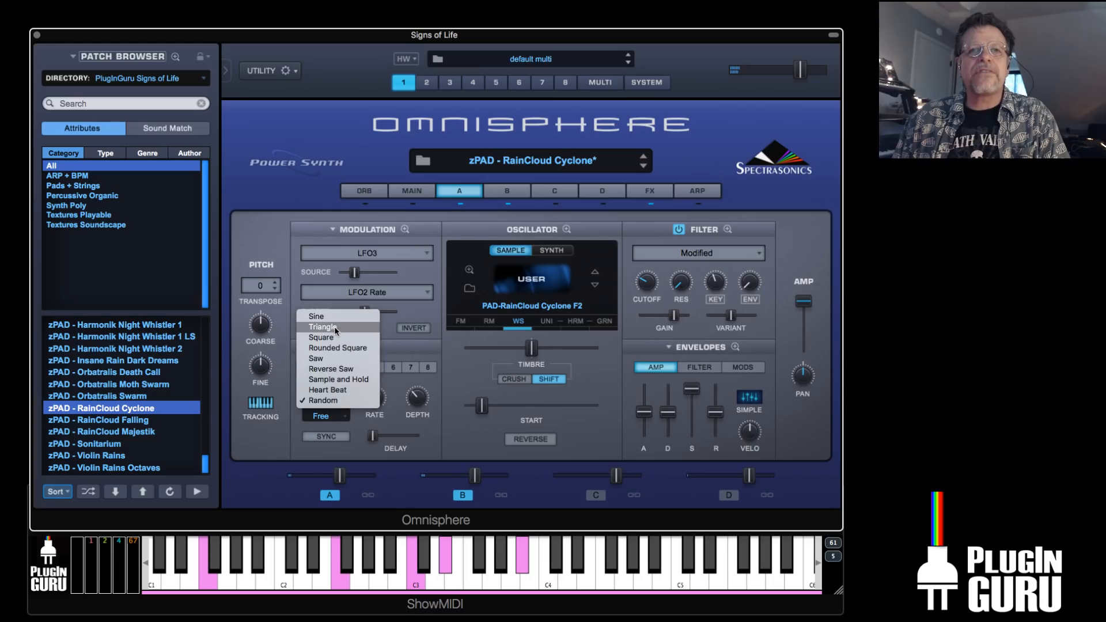
click(395, 349)
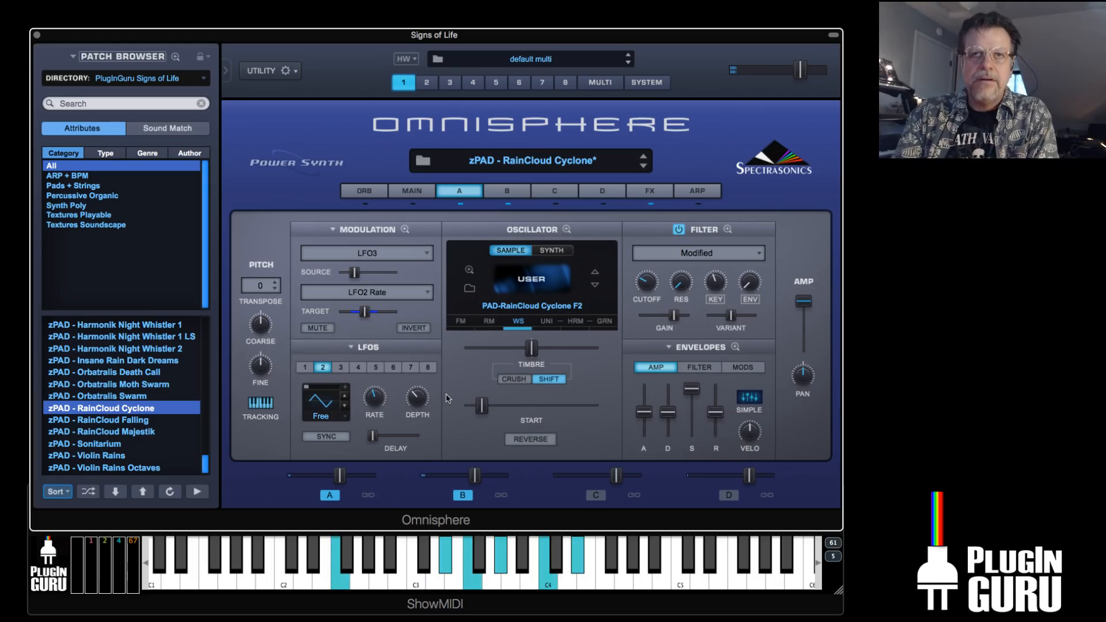
Rebalance the layers by raising layer A's level slightly and lowering layer B's level slightly
drag(340, 483, 347, 484)
drag(483, 481, 475, 483)
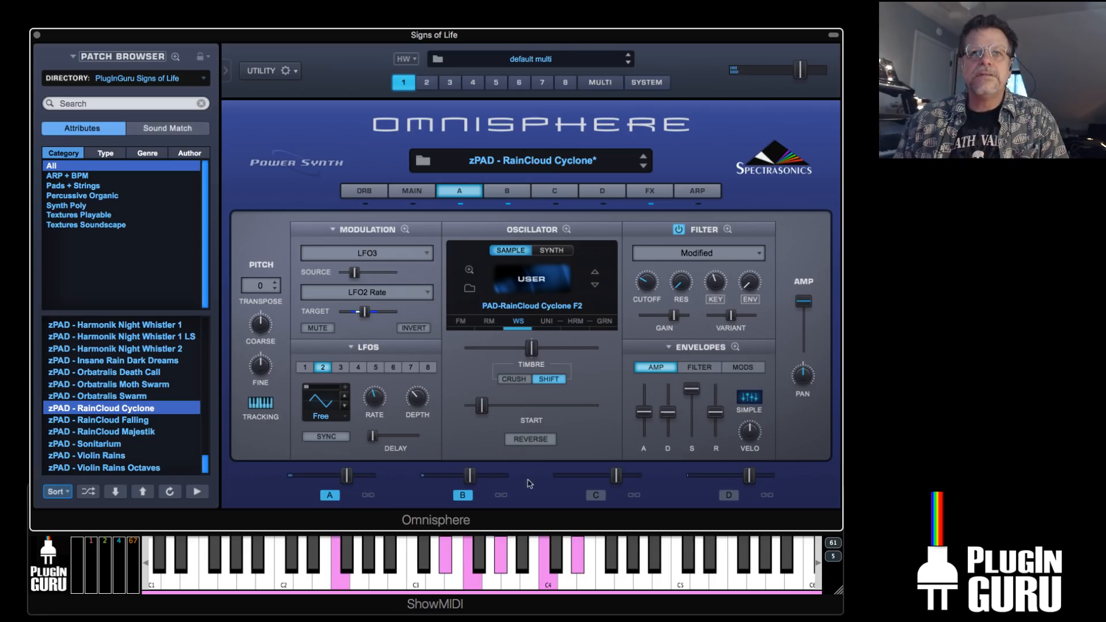
Enable ring modulation on layer B's oscillator and set its depth to maximum
click(509, 195)
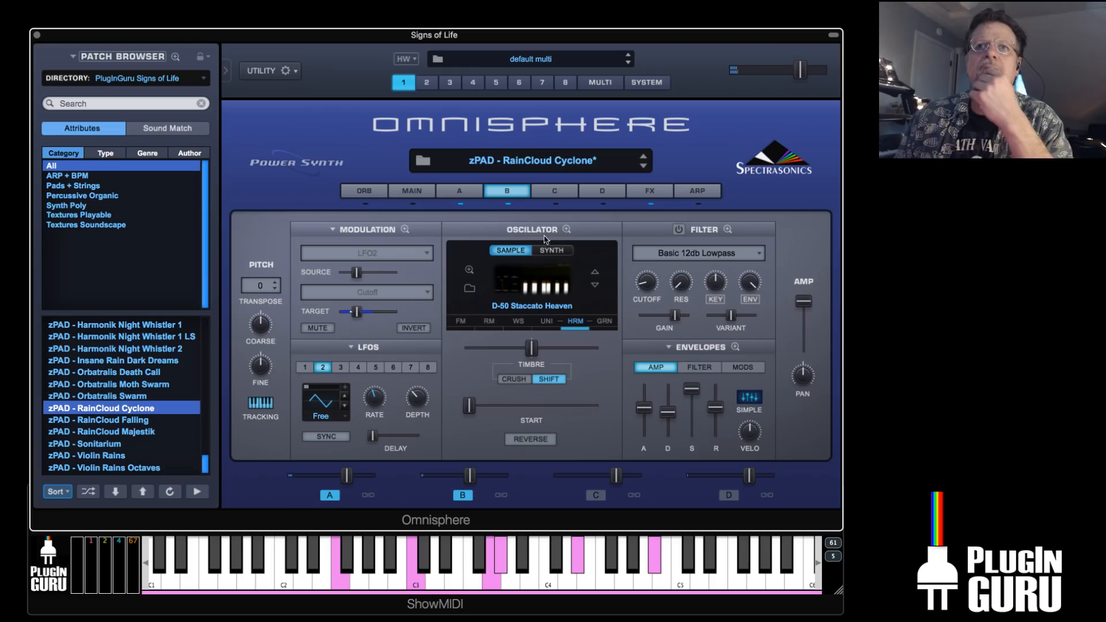
click(488, 322)
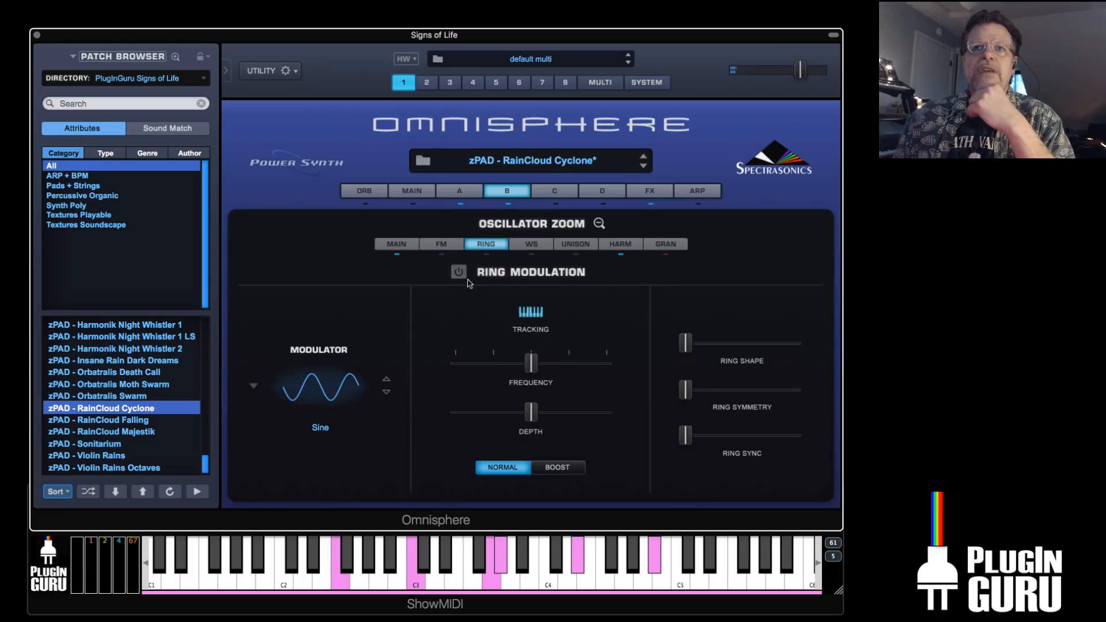
click(458, 271)
drag(530, 412, 661, 413)
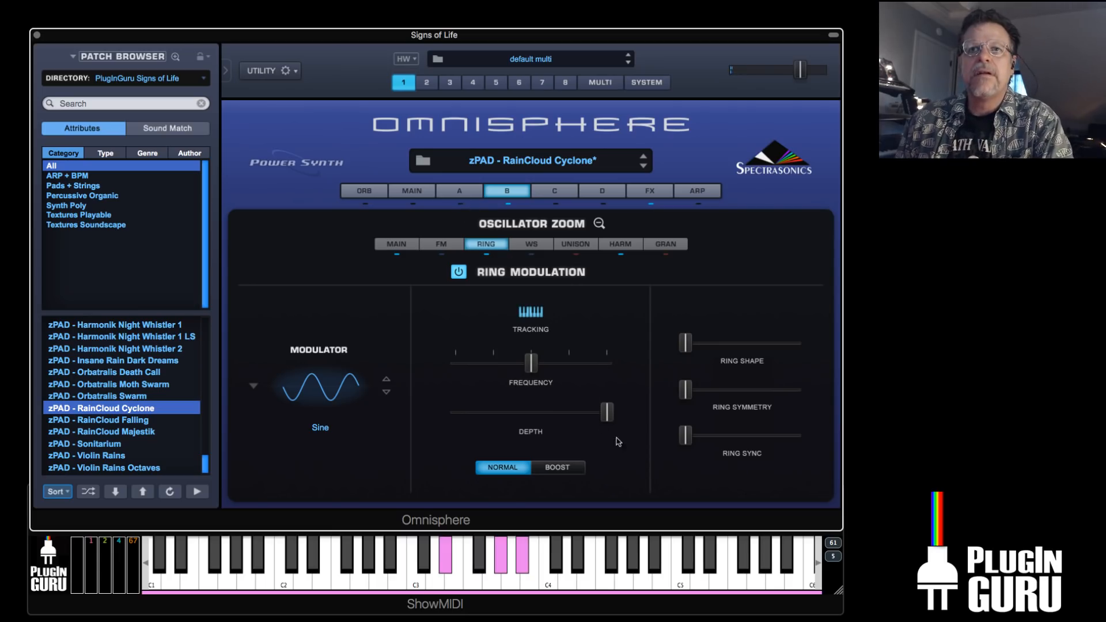
Switch layer B's ring modulation to Boost and lower its frequency to the minimum
click(562, 470)
drag(530, 363, 458, 369)
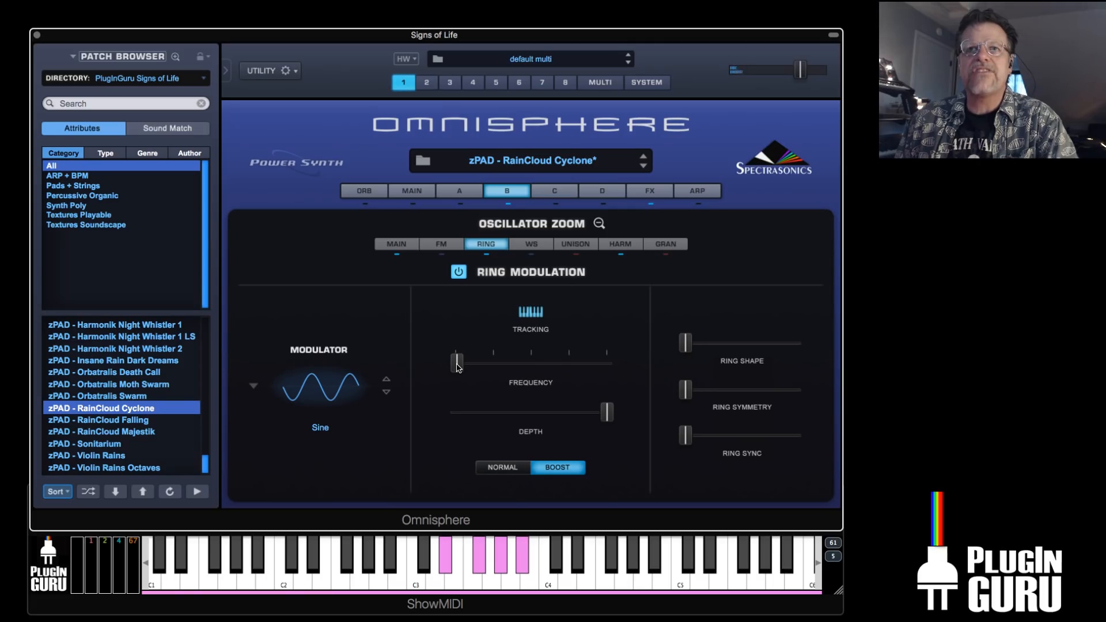
click(458, 363)
drag(458, 367, 454, 370)
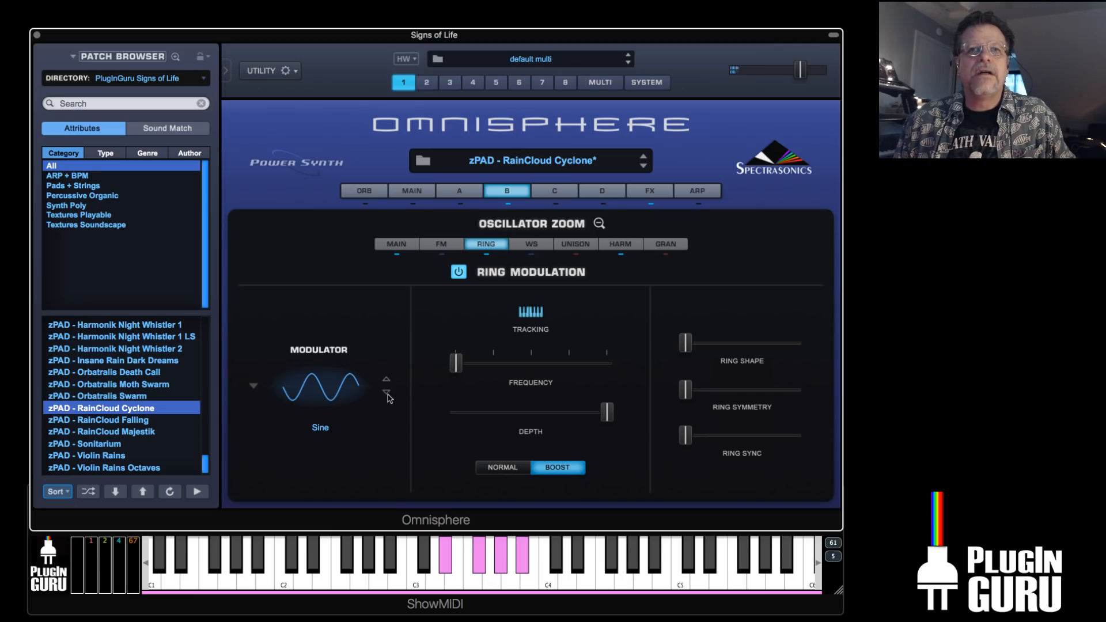
Change the ring modulator's waveform to Nasty Bite from the Edgy digital wavetables
click(329, 388)
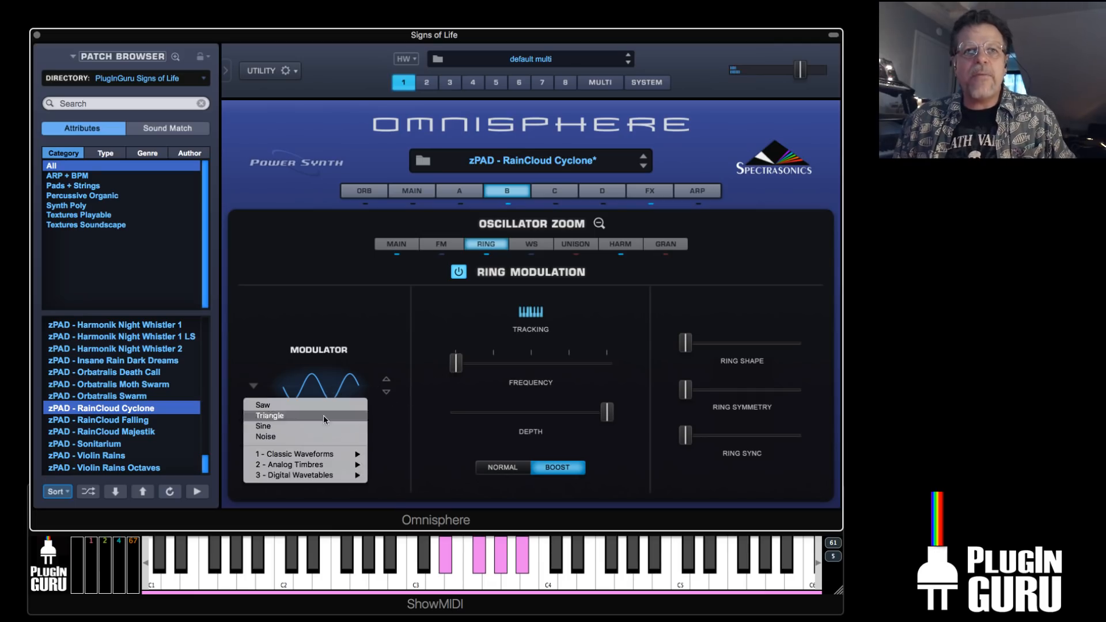
mouse_move(317, 470)
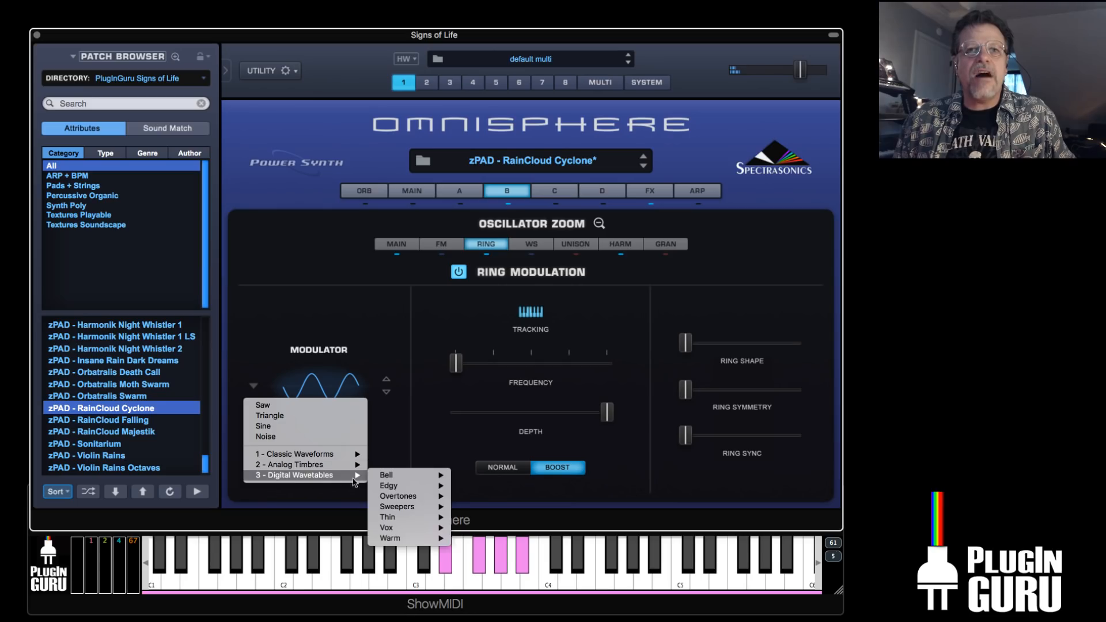
mouse_move(411, 495)
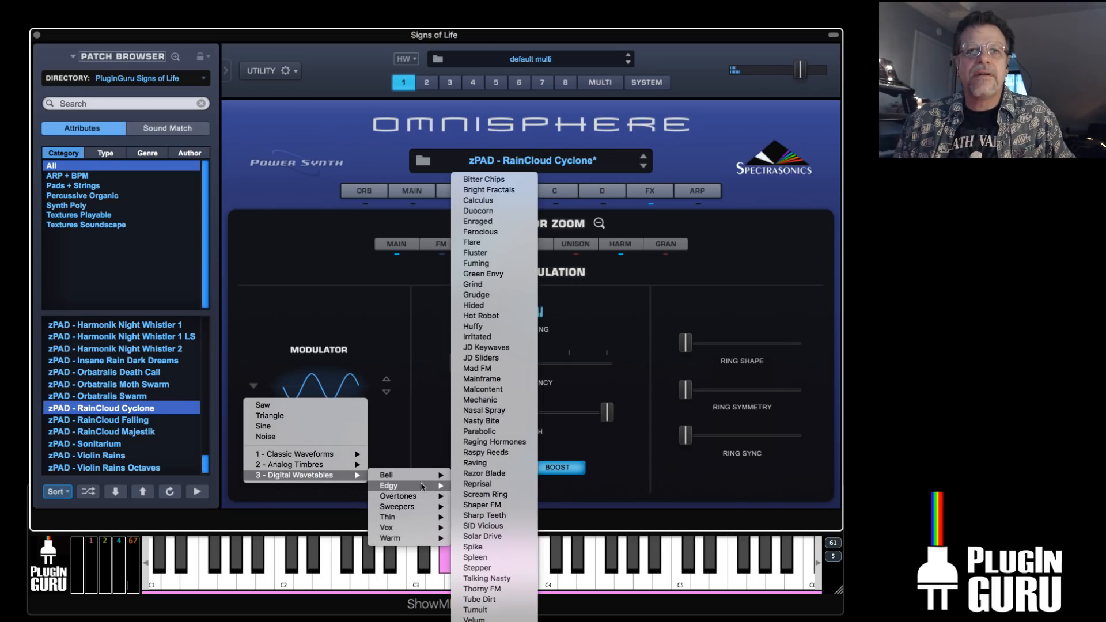
click(488, 423)
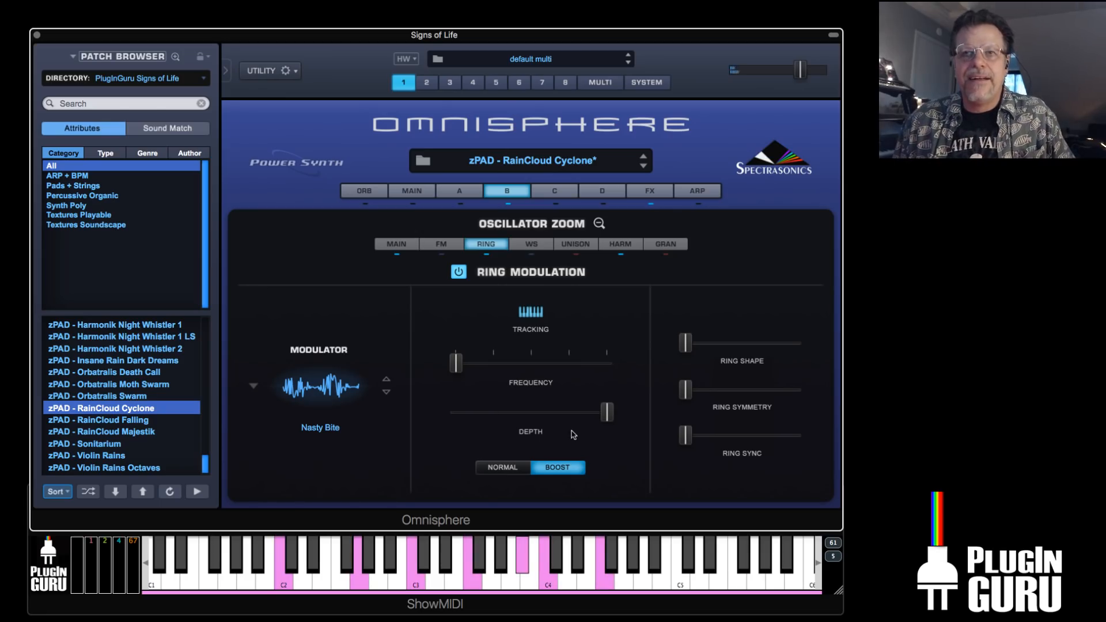
Reduce the ring modulation depth to about half and raise its frequency slightly above minimum
drag(606, 417, 525, 427)
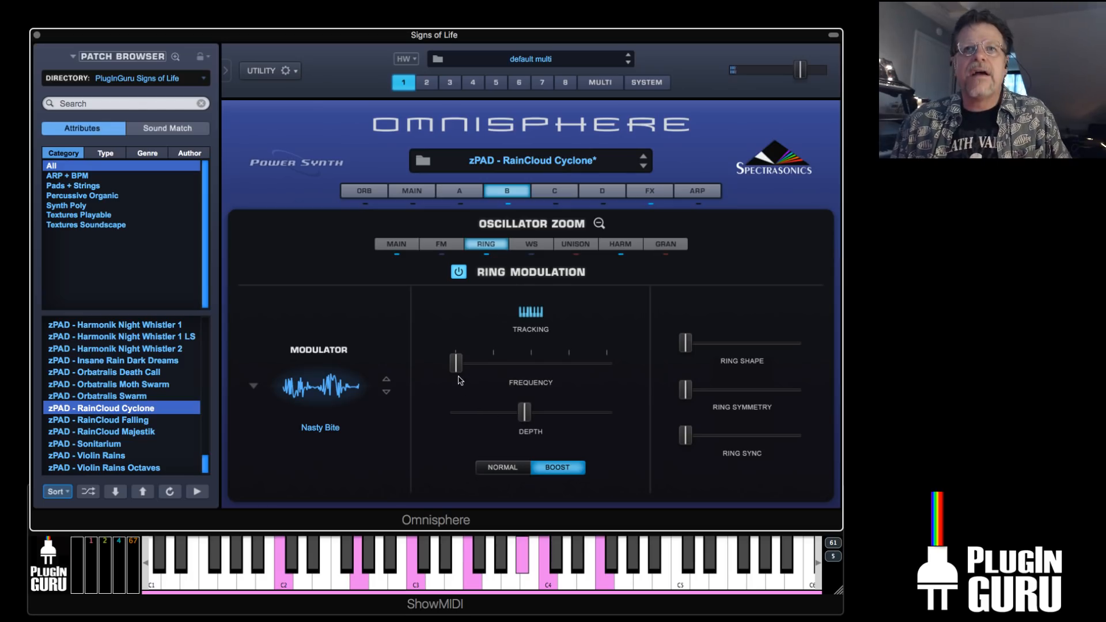
drag(459, 379, 499, 392)
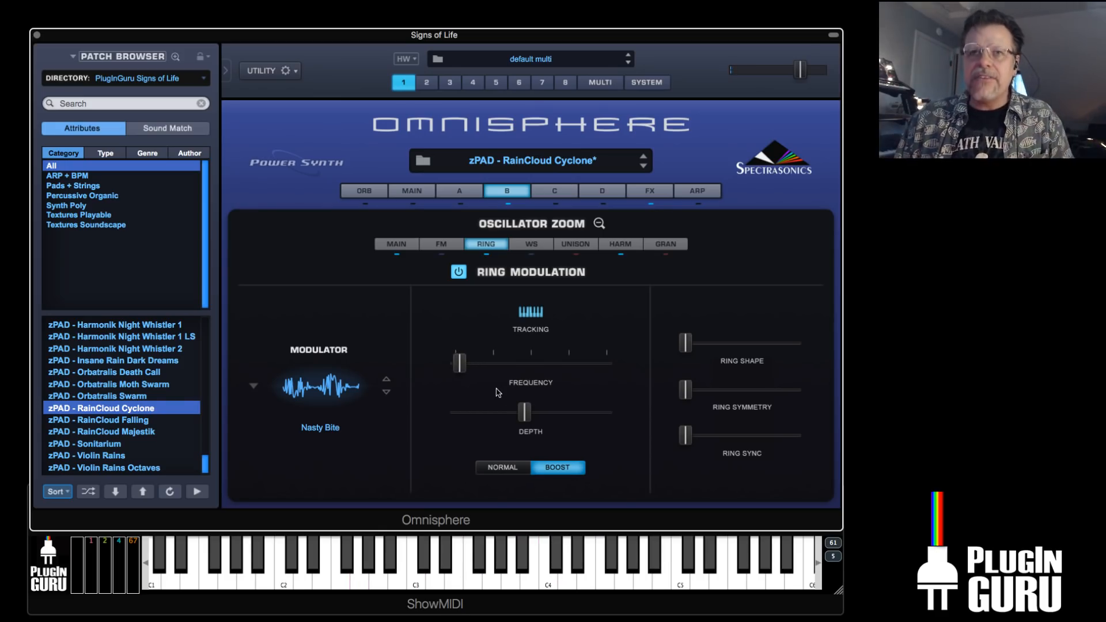
Raise layer B's ring modulation frequency slightly and modulate it with an LFO
mouse_move(460, 370)
mouse_down()
mouse_move(559, 377)
mouse_move(465, 373)
mouse_up()
right_click(464, 373)
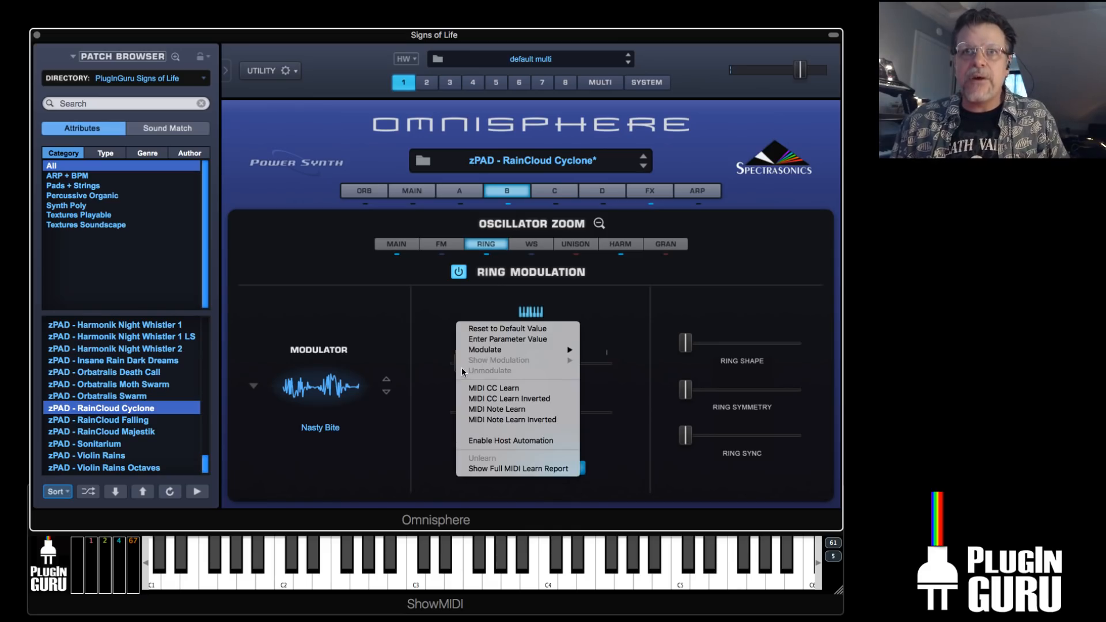
mouse_move(490, 351)
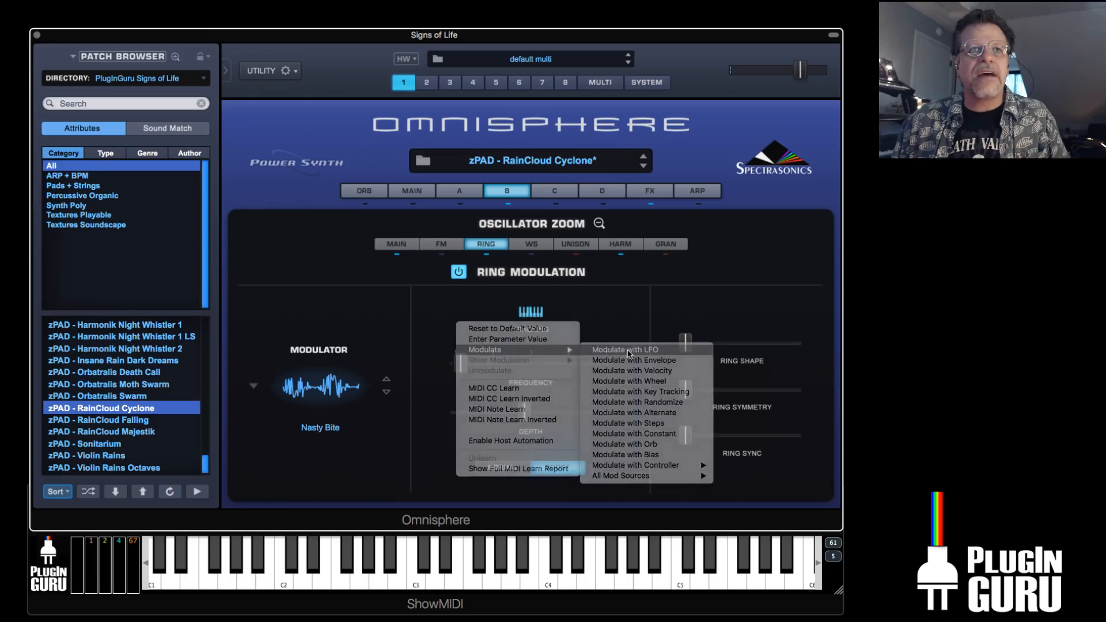
click(630, 351)
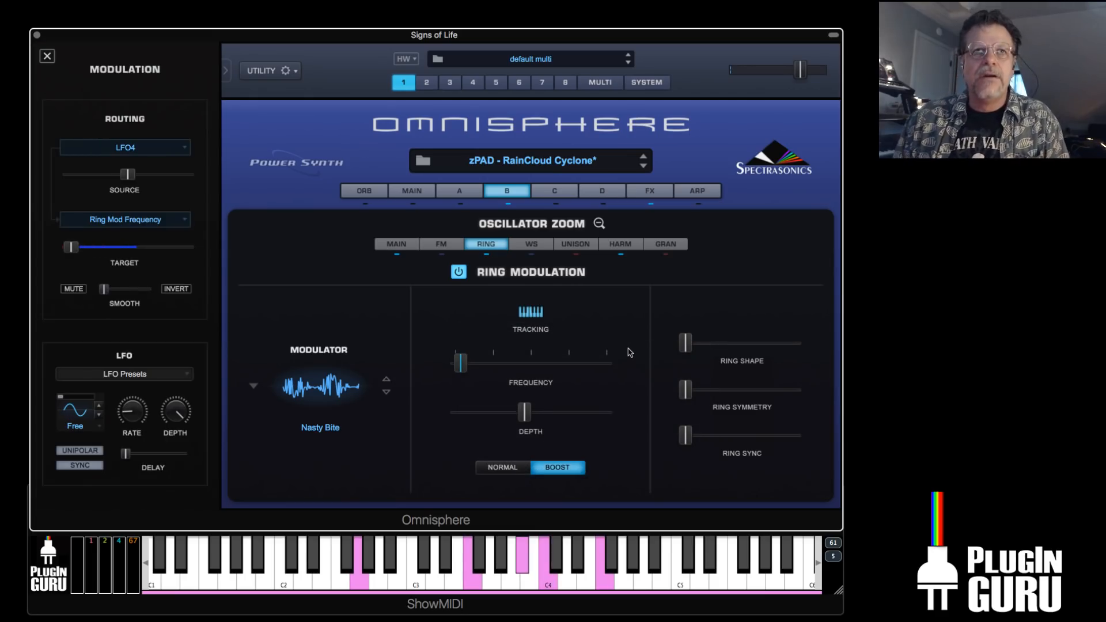
Lower the LFO4 modulation amount on ring mod frequency to a small value and bring the target frequency down near minimum
drag(72, 248, 110, 252)
drag(128, 175, 89, 189)
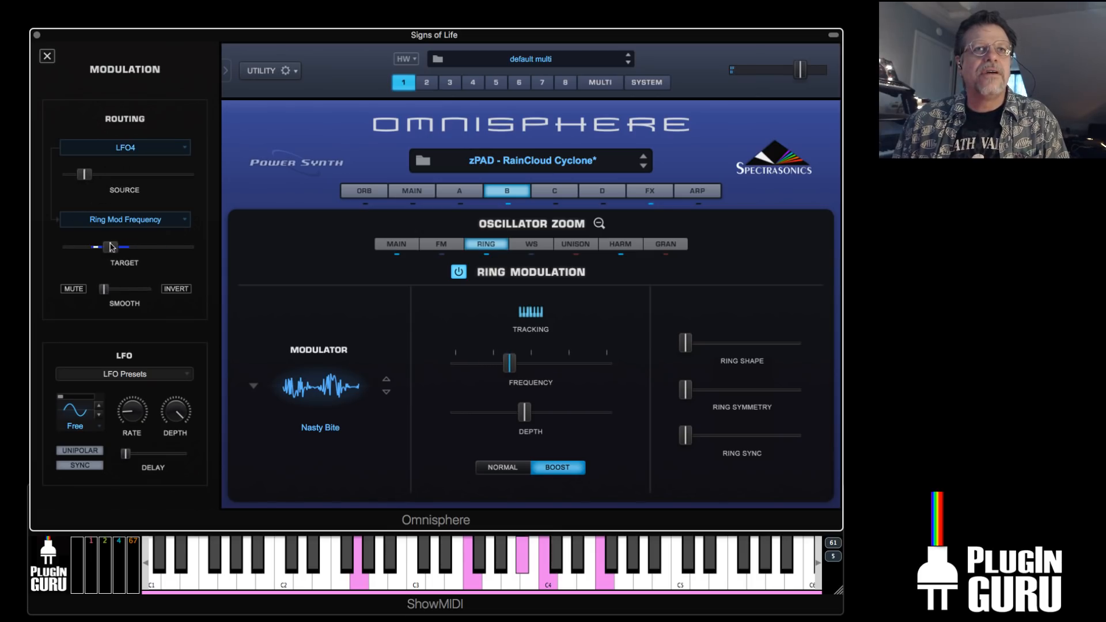
drag(110, 247, 84, 250)
drag(85, 176, 73, 181)
drag(84, 251, 64, 260)
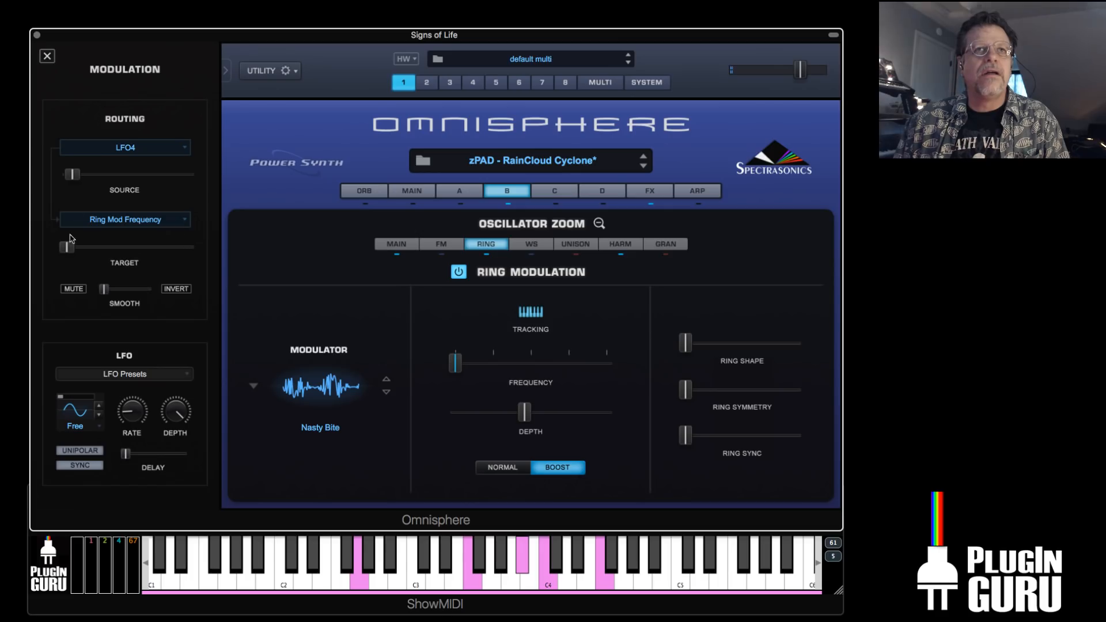
click(72, 178)
drag(72, 178, 72, 178)
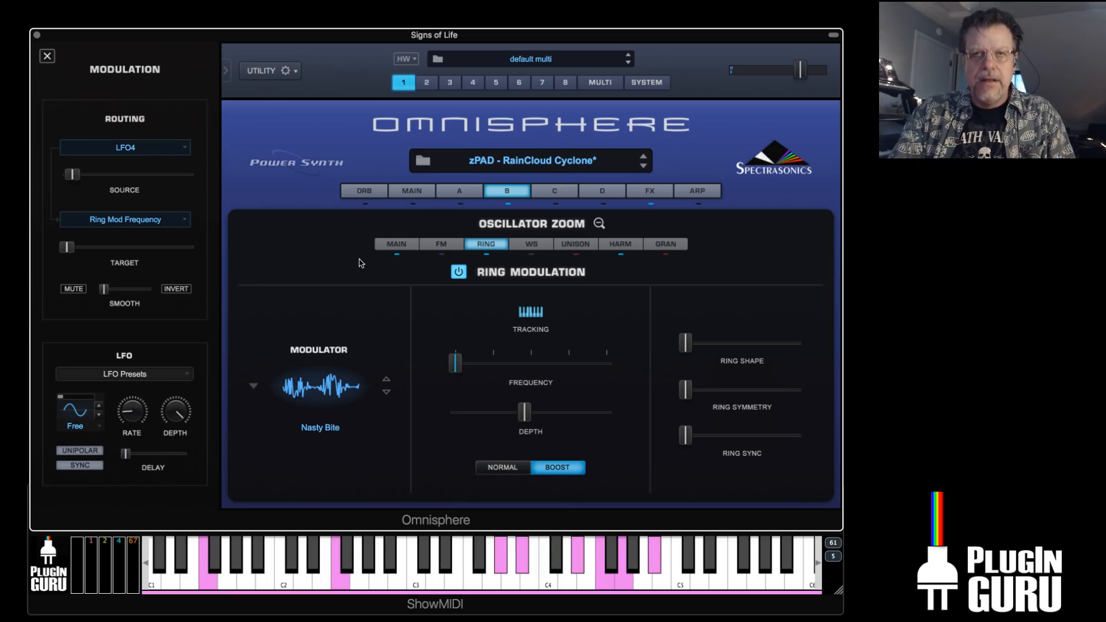
Solo layer C and set its oscillator to sample mode
click(467, 192)
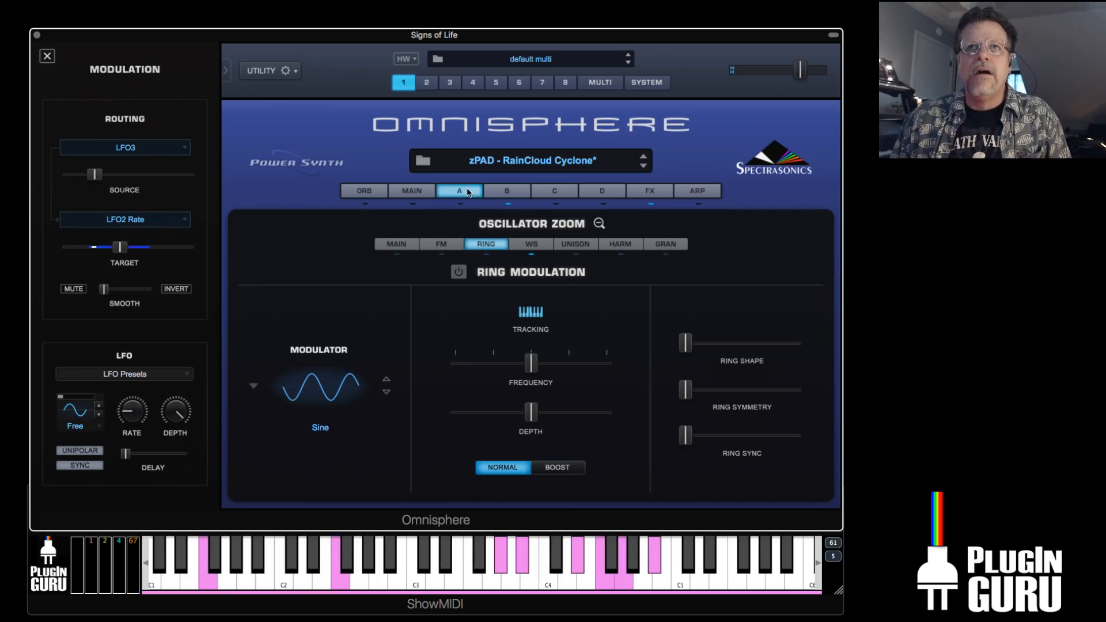
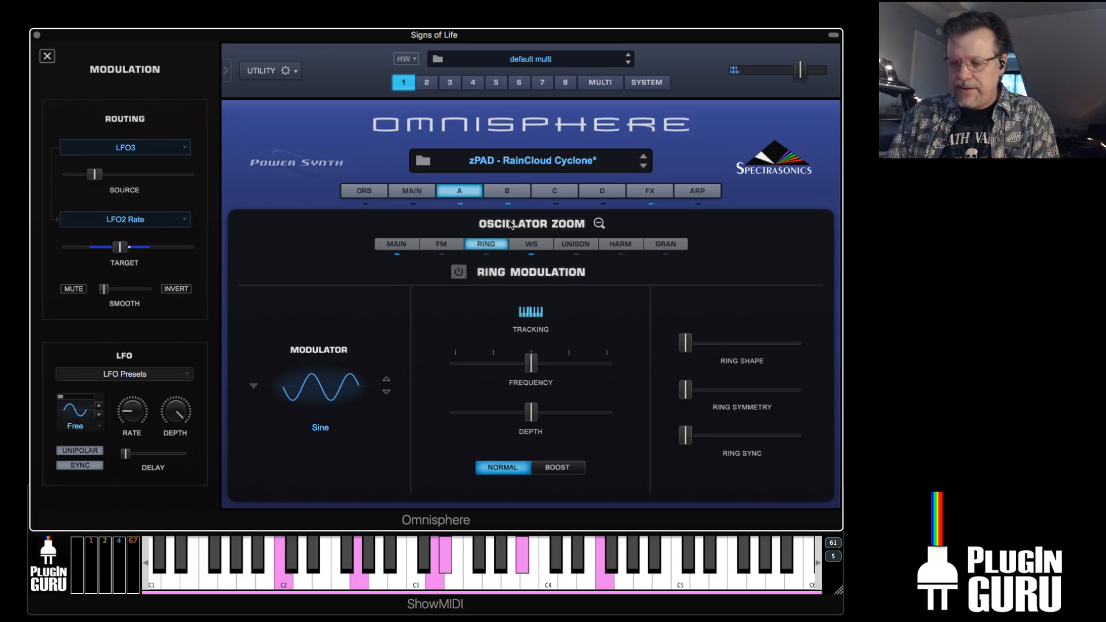
click(649, 192)
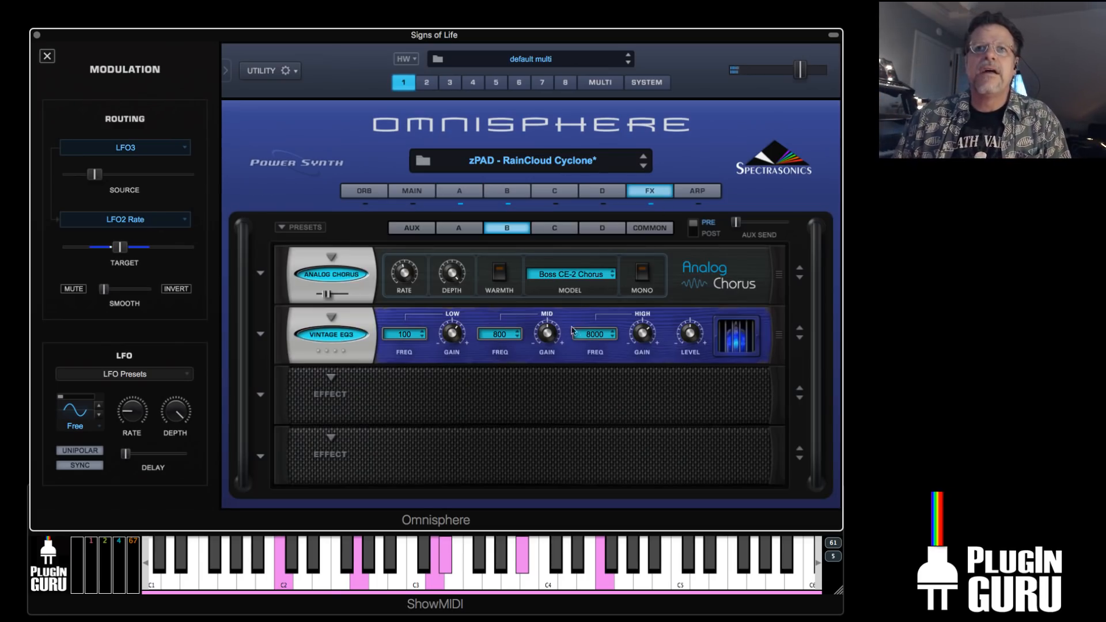
click(553, 190)
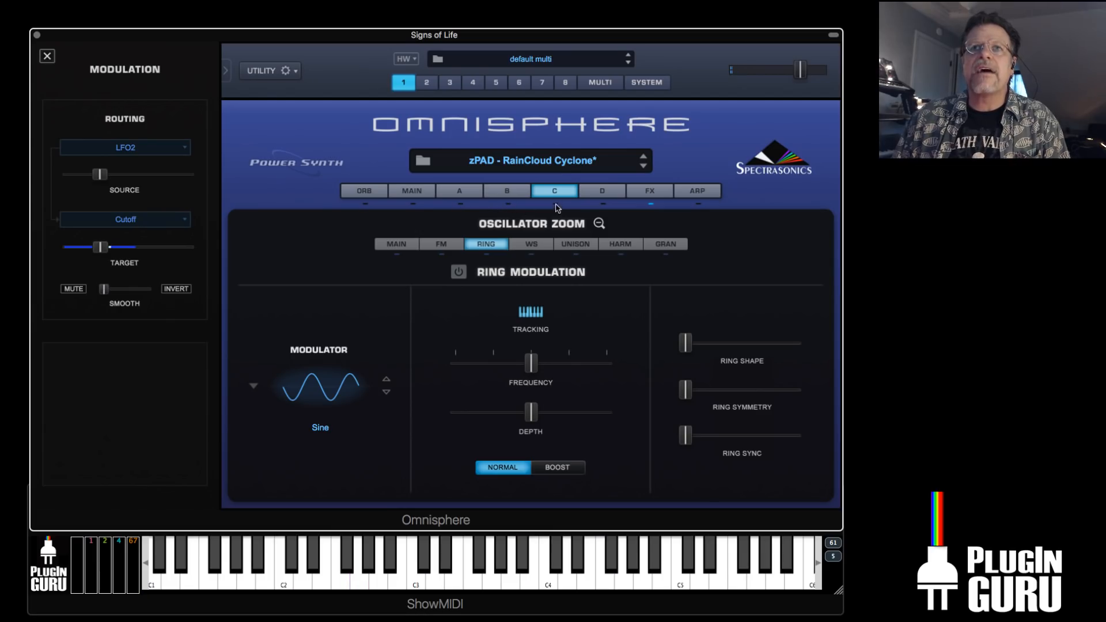
click(558, 195)
click(510, 252)
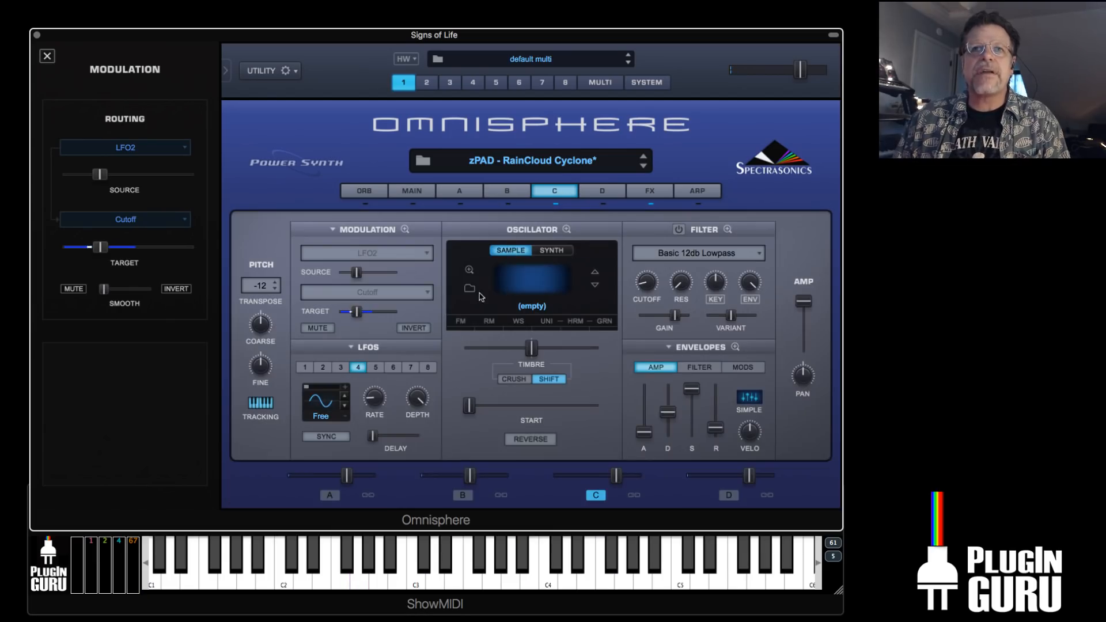
Search the soundsource browser for VIRUS to find a sample for layer C
click(472, 294)
click(726, 88)
click(726, 88)
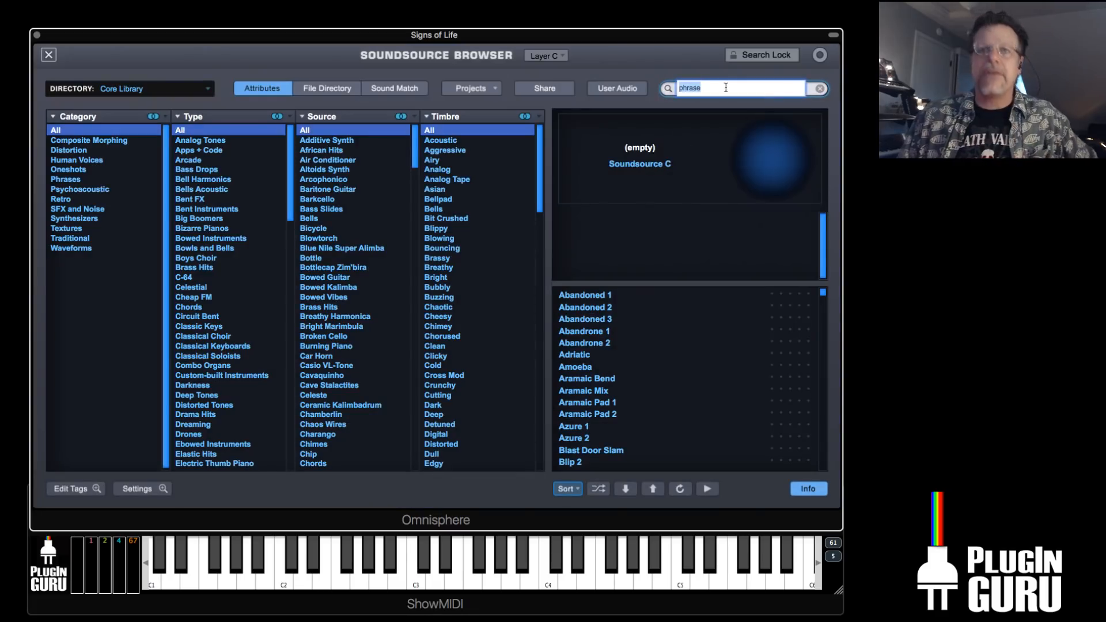
text(VISR)
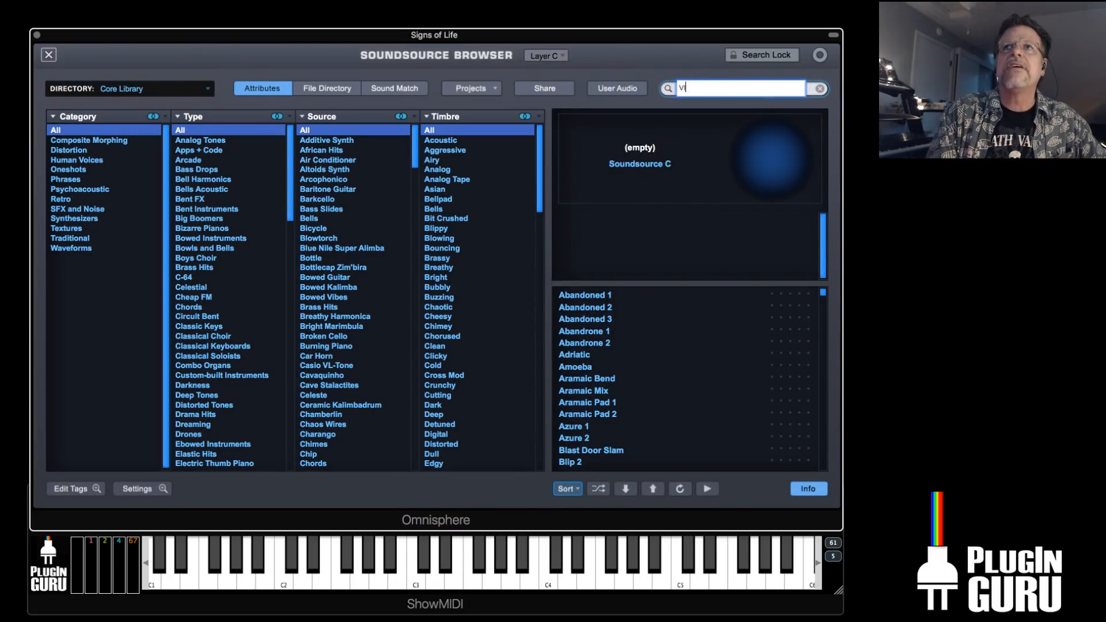
key(Return)
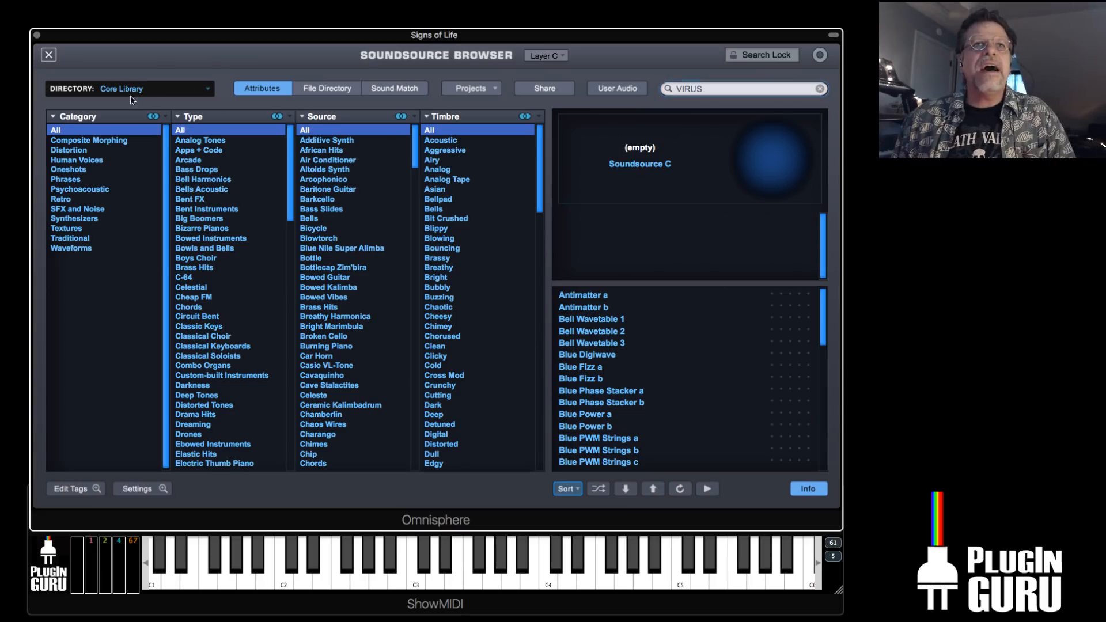
Audition Virus JP Saws, load Viral Memorymoog a as layer C's soundsource, and close the browser
click(127, 88)
click(128, 89)
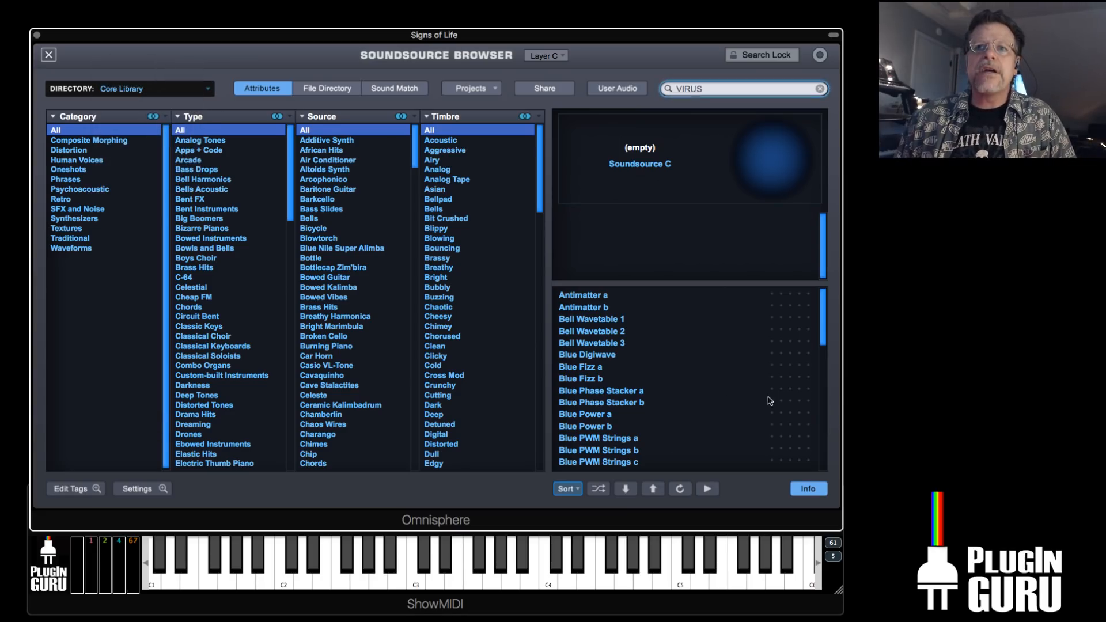
drag(820, 327, 823, 455)
scroll(604, 415, up, 3)
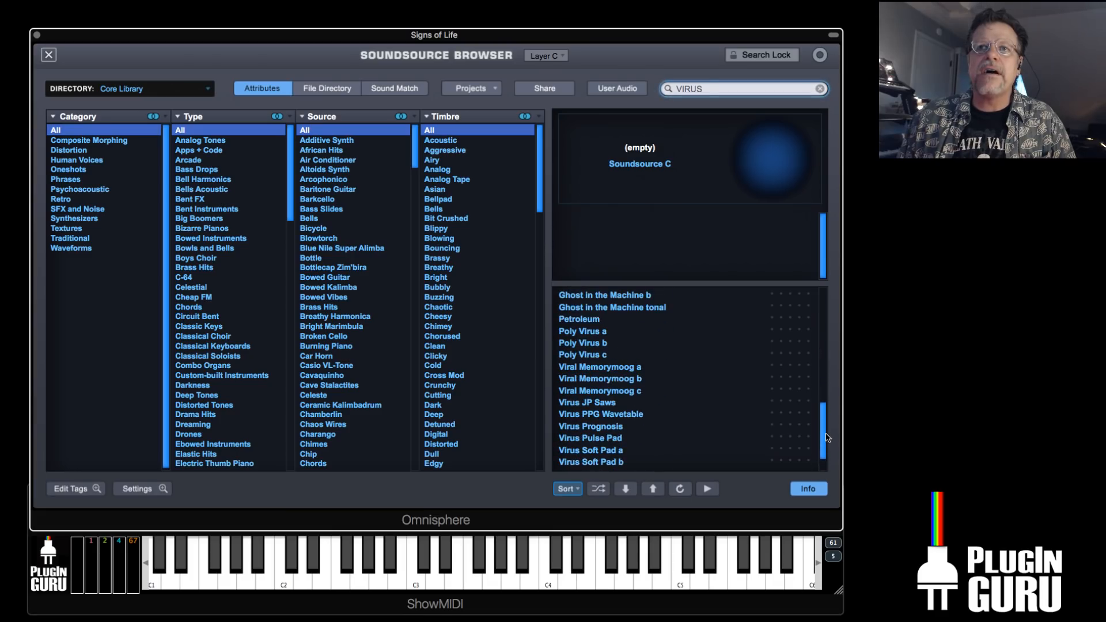
click(609, 403)
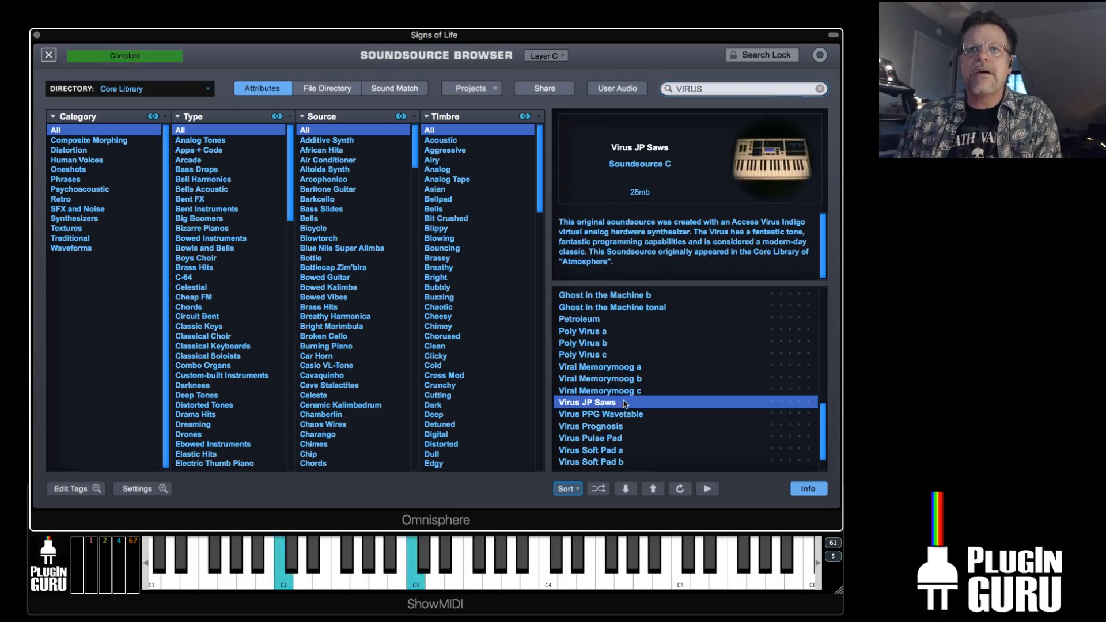
click(626, 367)
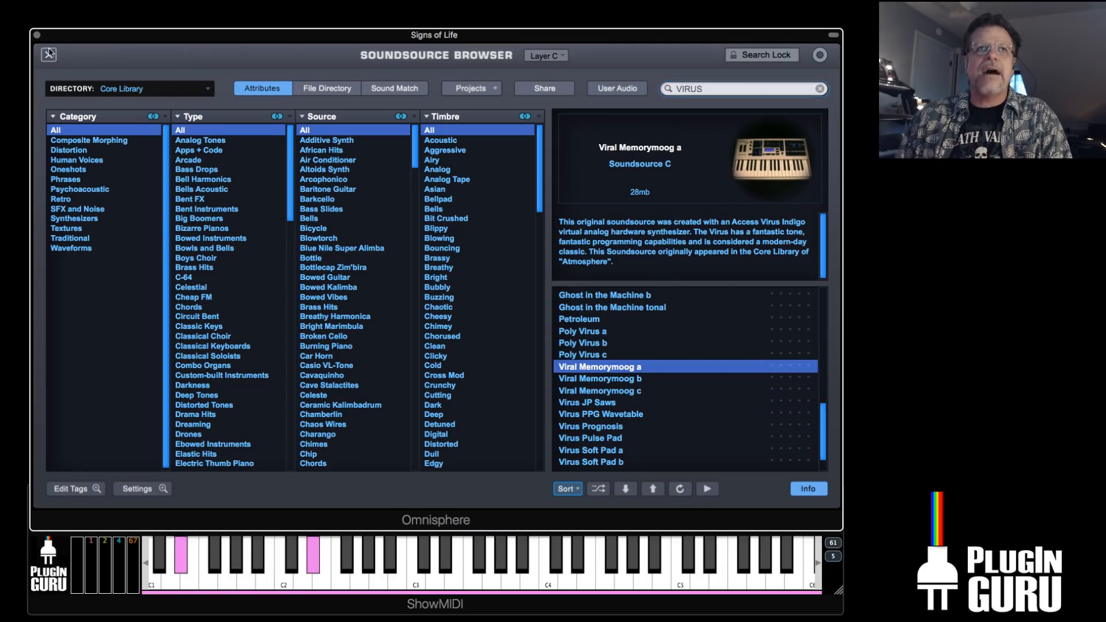
click(48, 55)
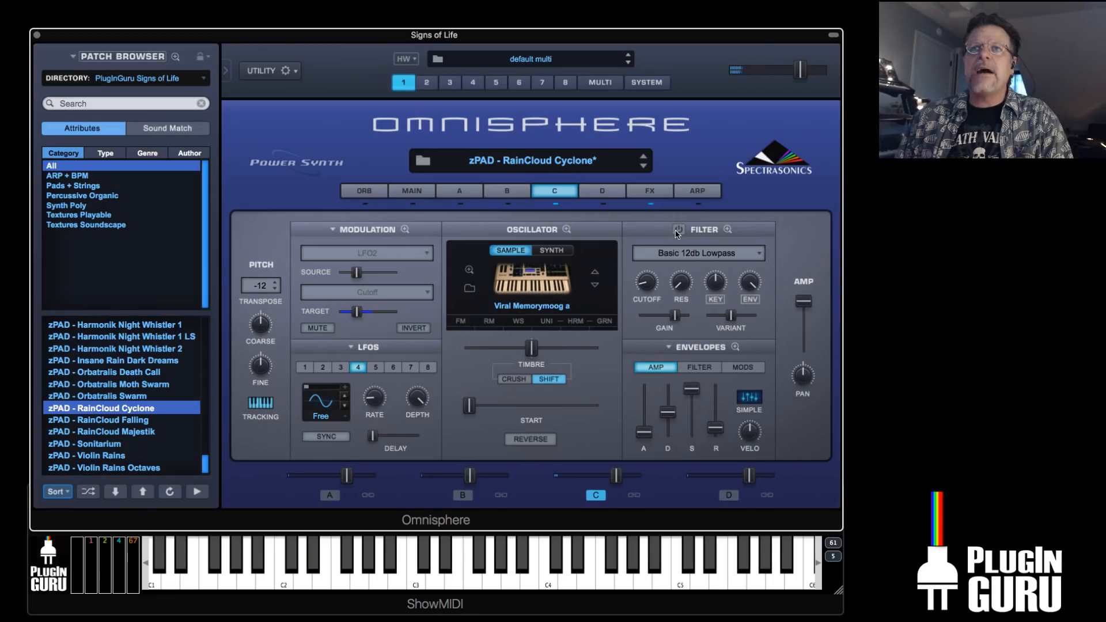
Set layer C's filter to the LPF Juicy 24db preset
click(709, 254)
mouse_move(709, 253)
click(885, 396)
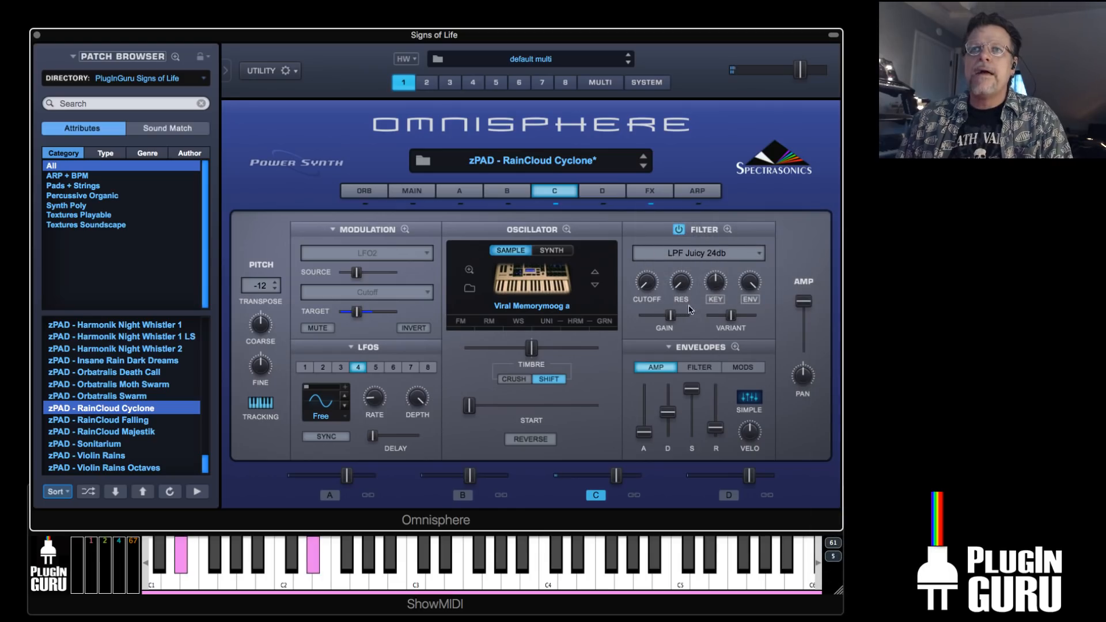
Enable Lock on layer C's filter envelope and stretch it into a slow rise peaking around 20 and ending around 40
click(699, 367)
click(735, 347)
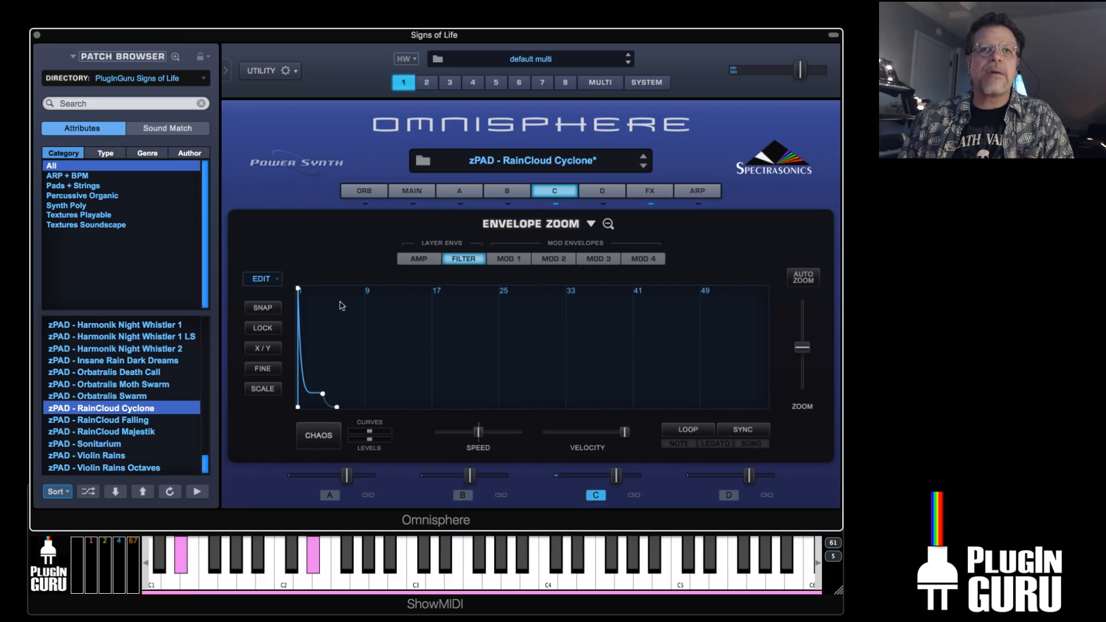
click(262, 328)
drag(297, 287, 463, 277)
drag(501, 393, 549, 330)
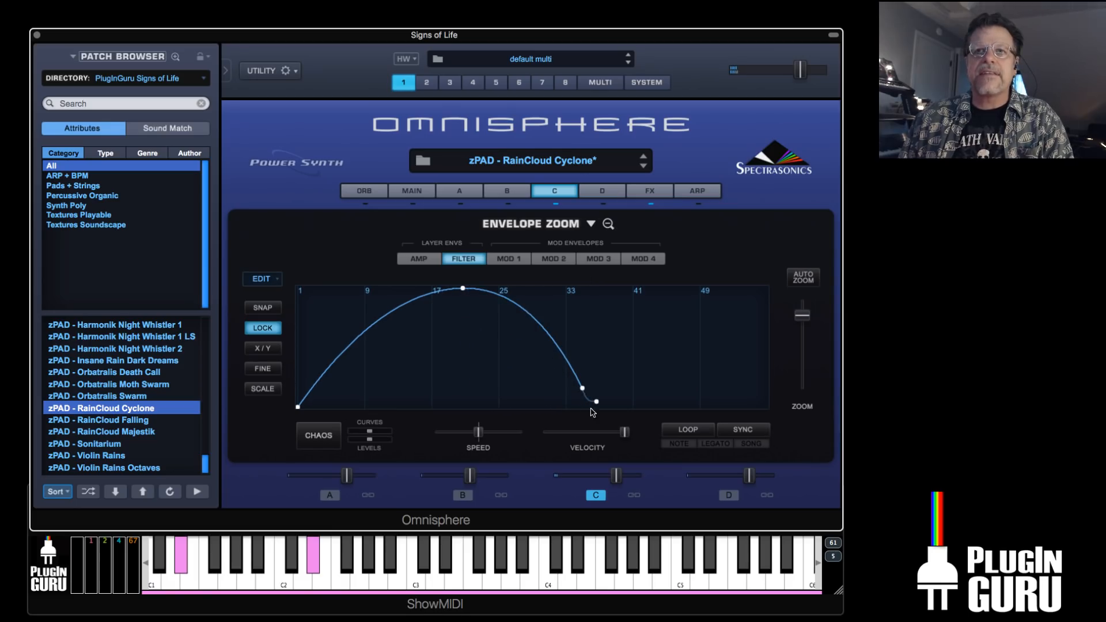
drag(597, 402, 622, 406)
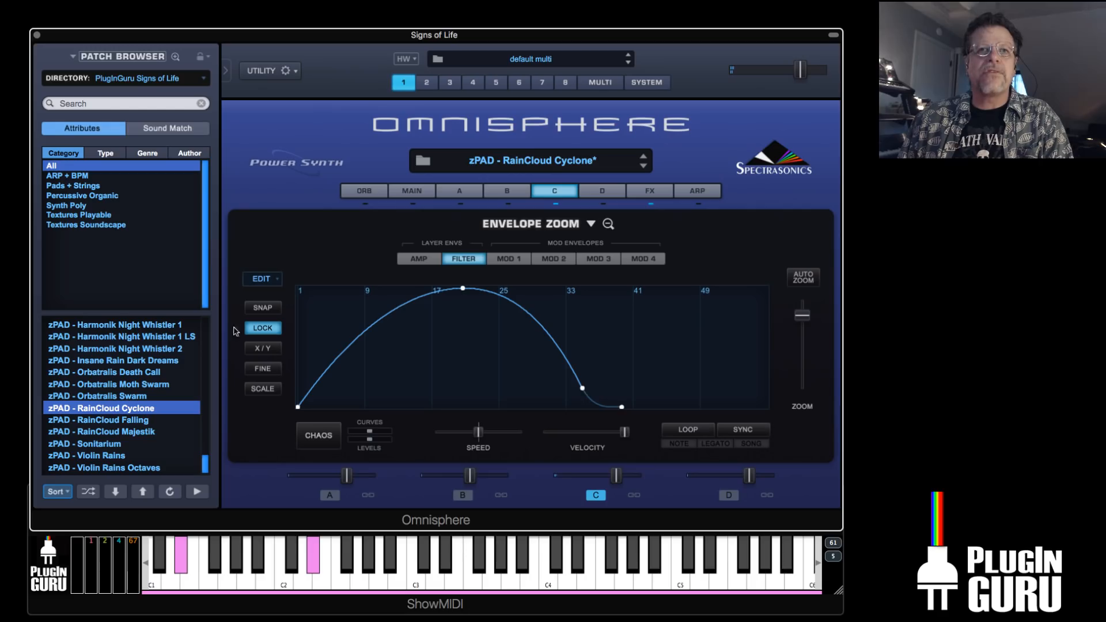
Move the filter envelope's peak back to about 15, raise its start level to about one third, and drop the sustain point near zero
drag(462, 290, 415, 291)
drag(299, 407, 287, 369)
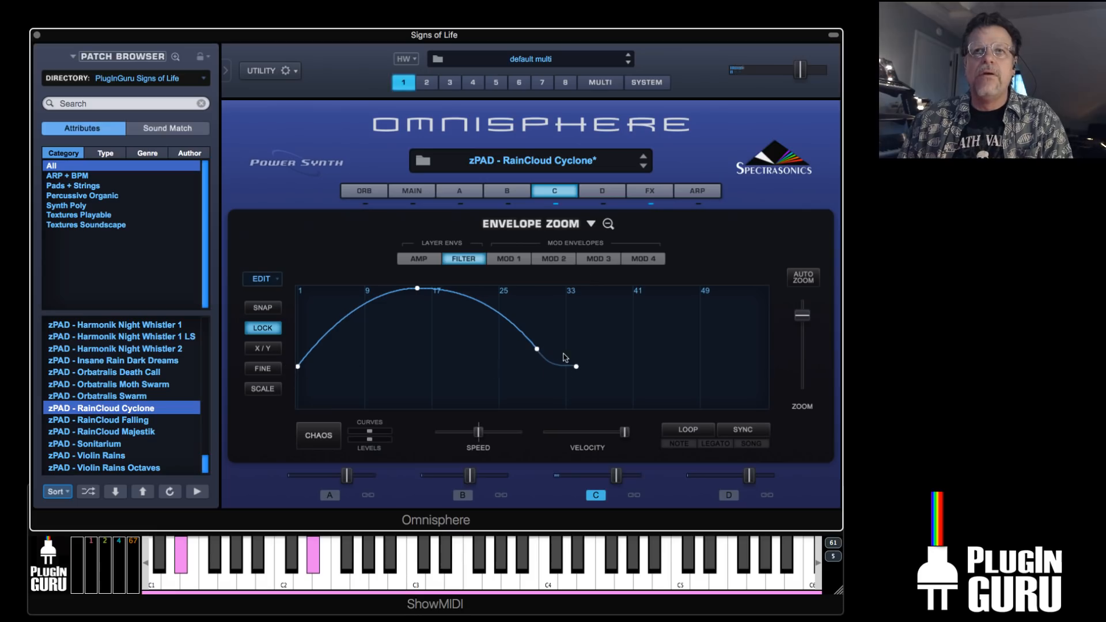
drag(537, 349, 535, 400)
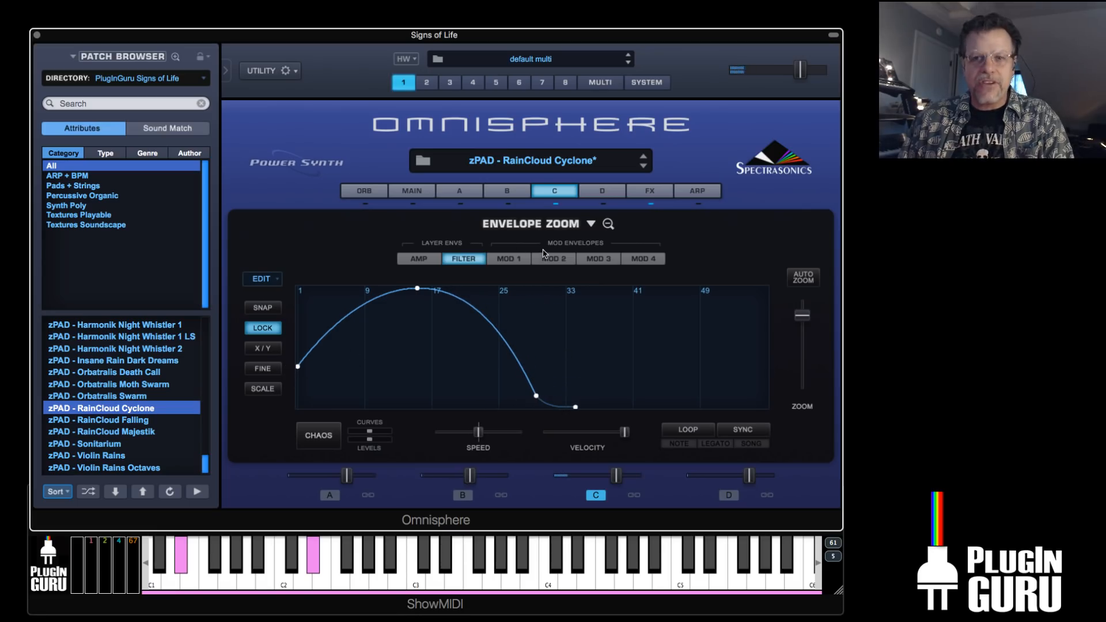
Raise the attack and release of layer C's amp envelope to about the middle of their ranges
click(572, 195)
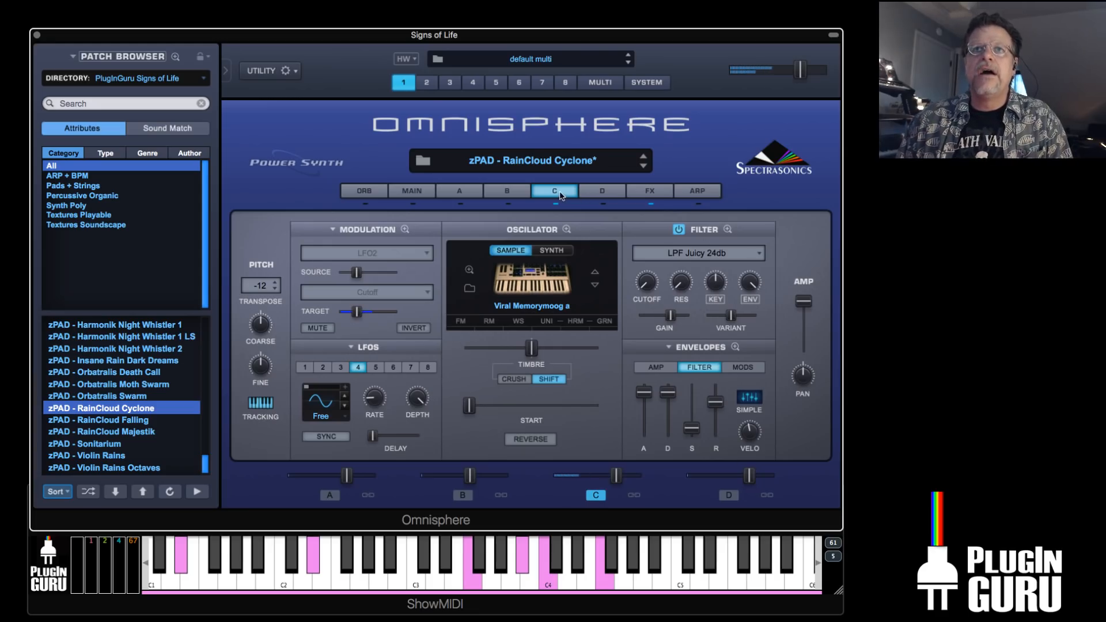
click(656, 366)
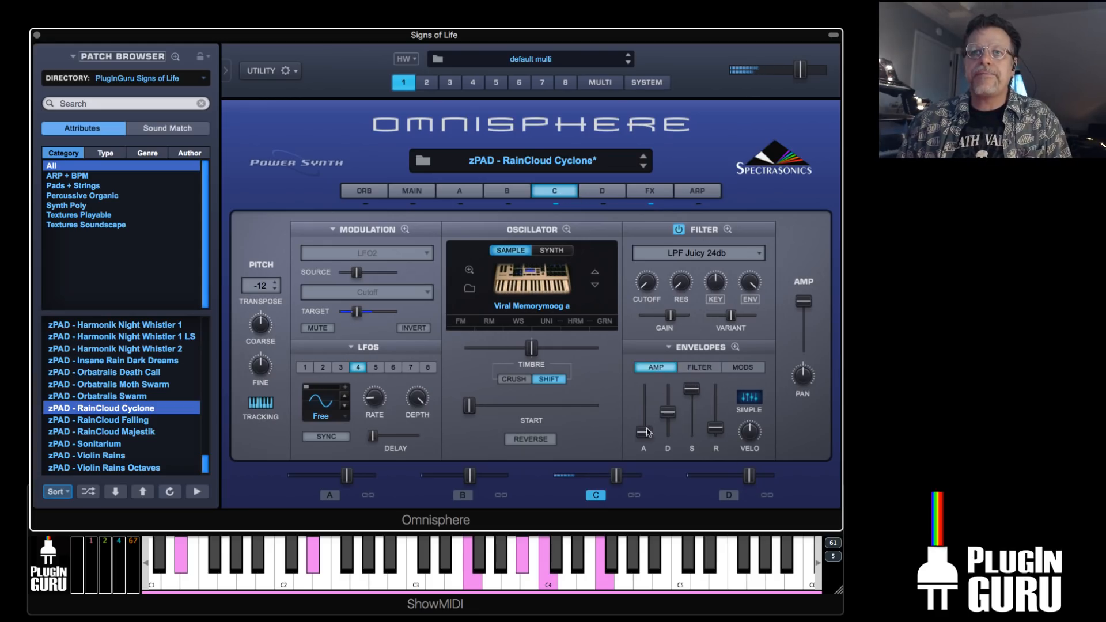
drag(650, 429, 651, 414)
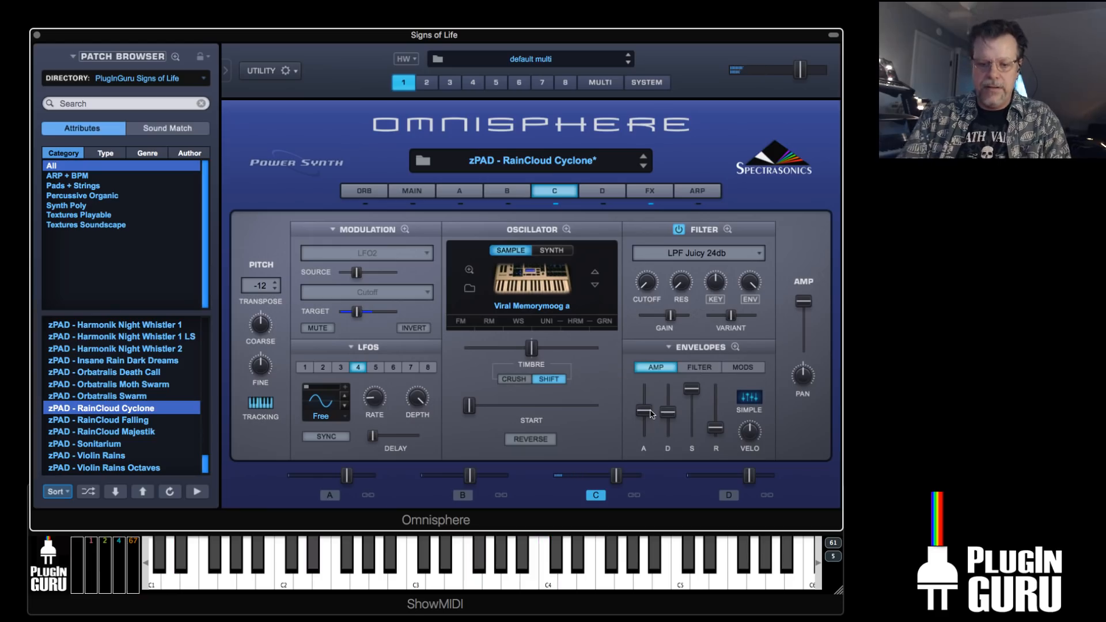
drag(716, 427, 715, 408)
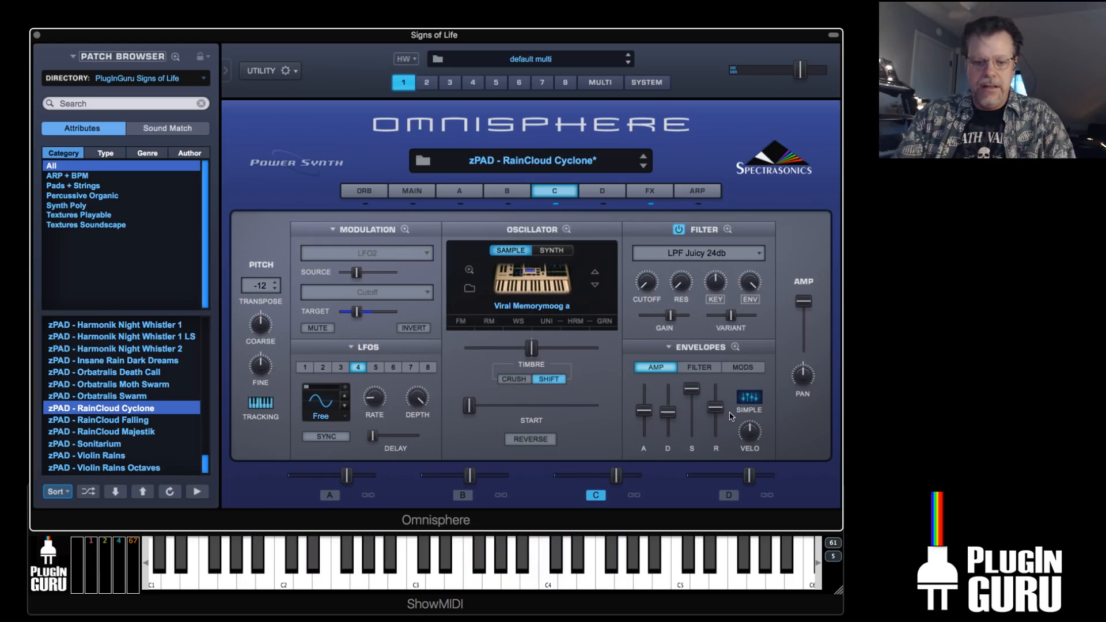
click(713, 368)
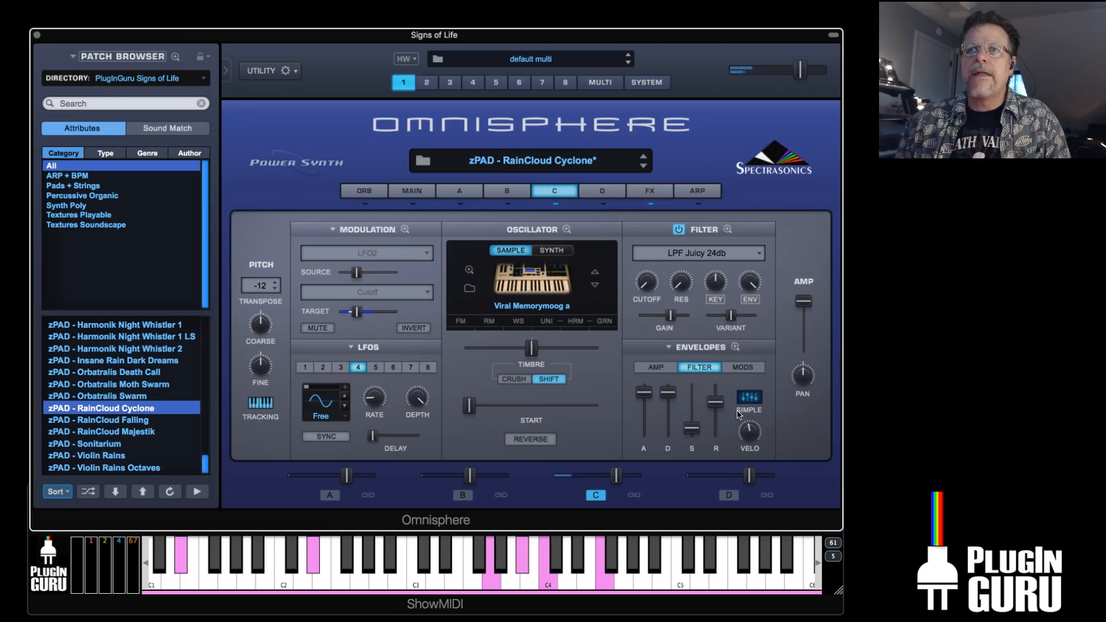
click(657, 367)
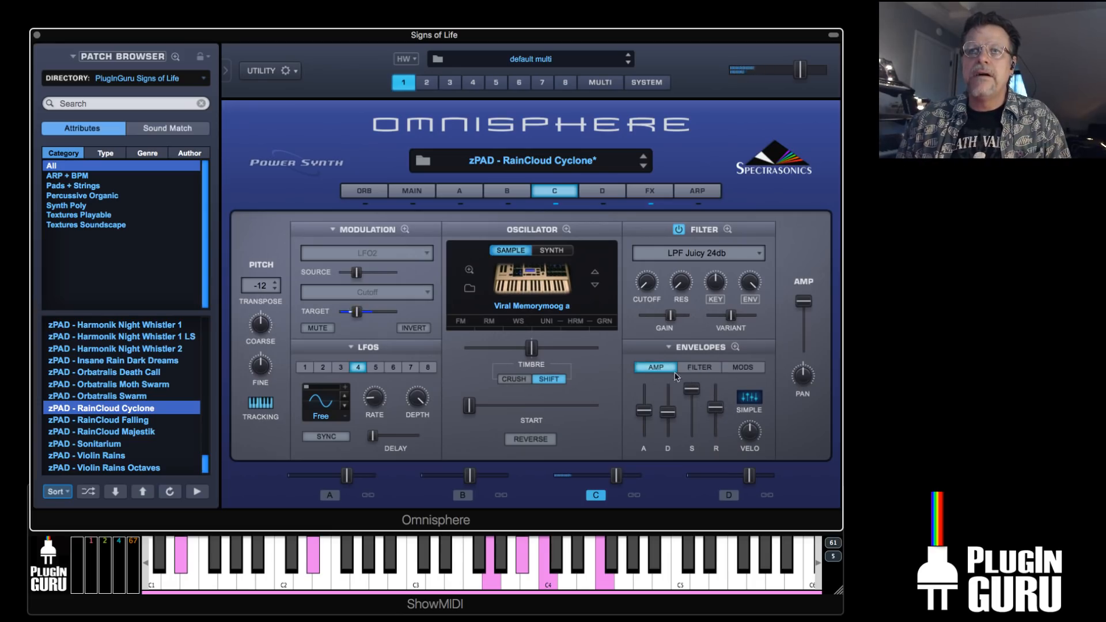
Raise layer C's filter cutoff and compare the sound with the filter off and on
click(678, 230)
click(678, 230)
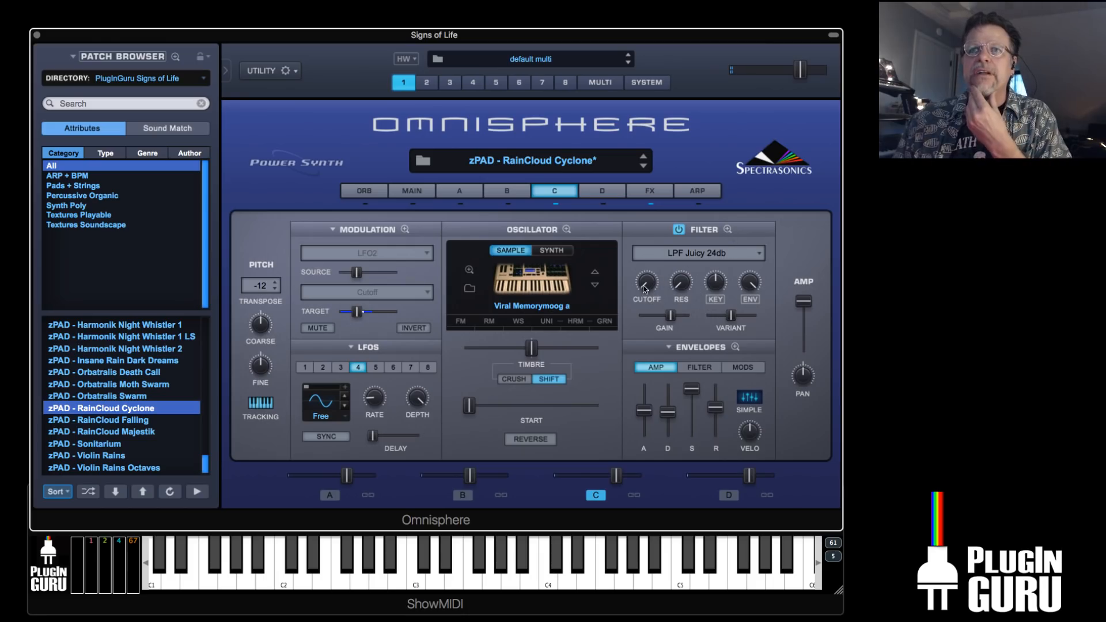
drag(646, 287, 674, 215)
click(678, 229)
click(678, 229)
click(679, 229)
click(679, 229)
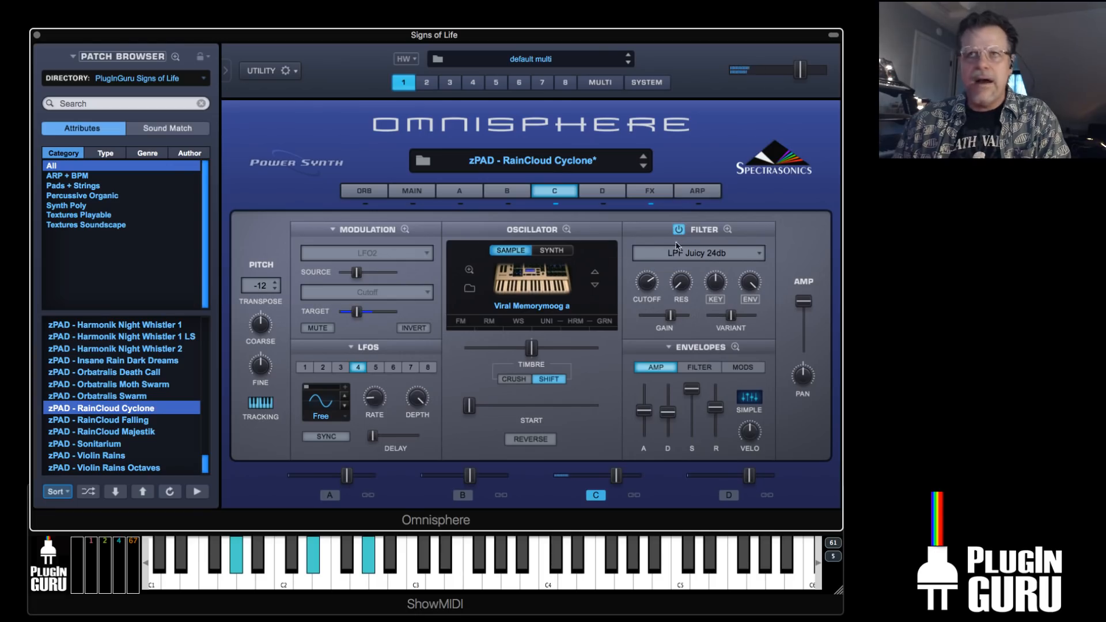
Modulate layer C's Filter 1 cutoff offset with the Filter Envelope at a moderate positive depth
click(727, 229)
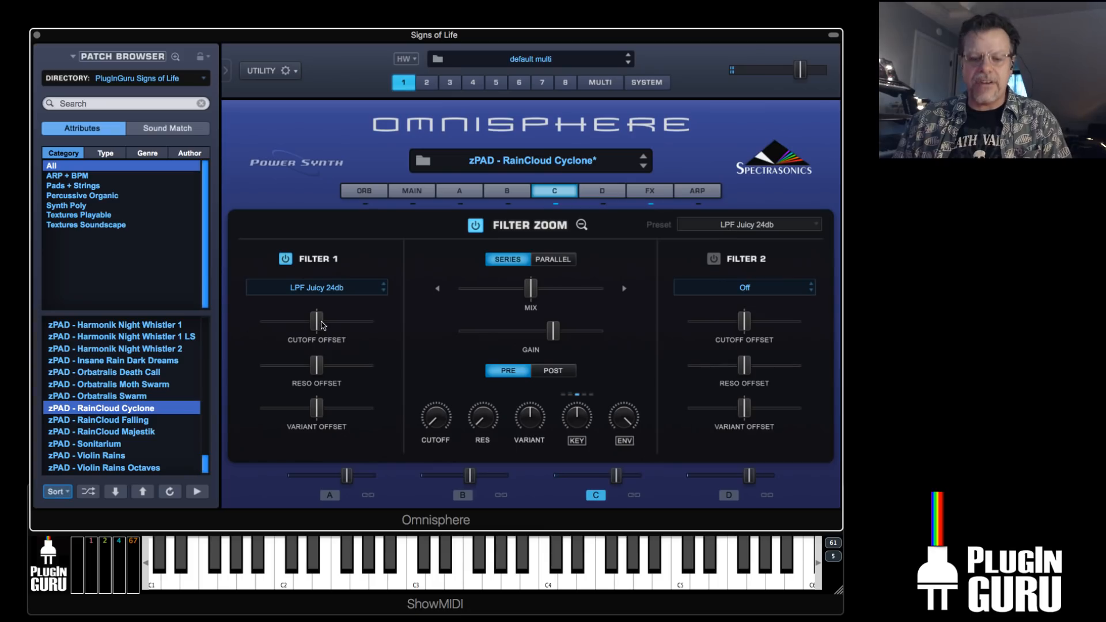
mouse_move(320, 325)
mouse_down()
mouse_move(379, 326)
mouse_move(311, 332)
mouse_up()
right_click(312, 329)
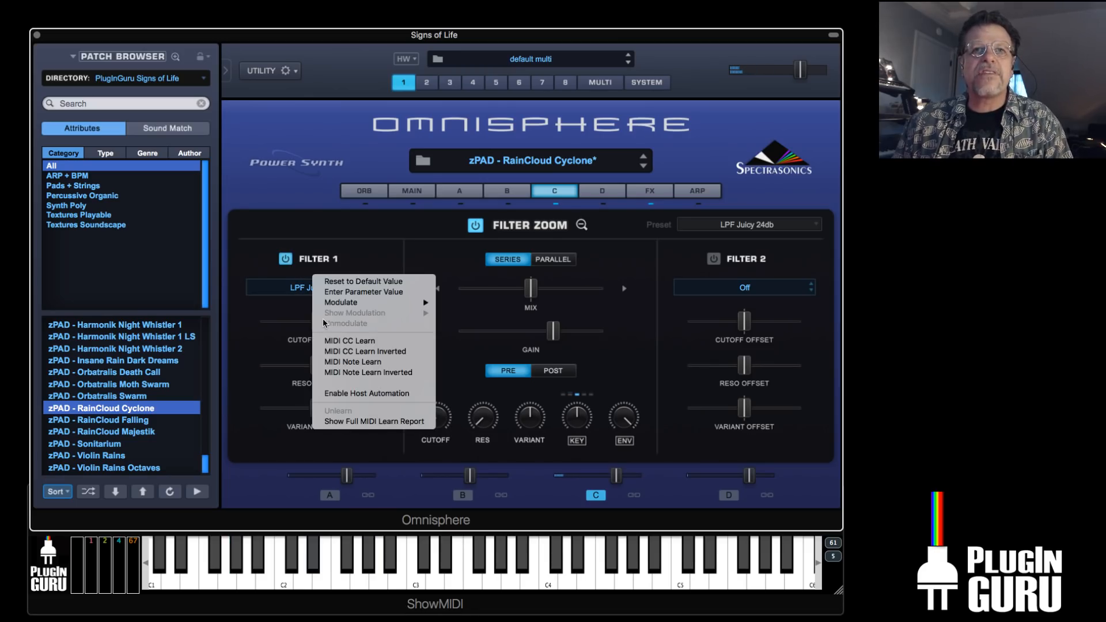
mouse_move(347, 305)
mouse_move(497, 431)
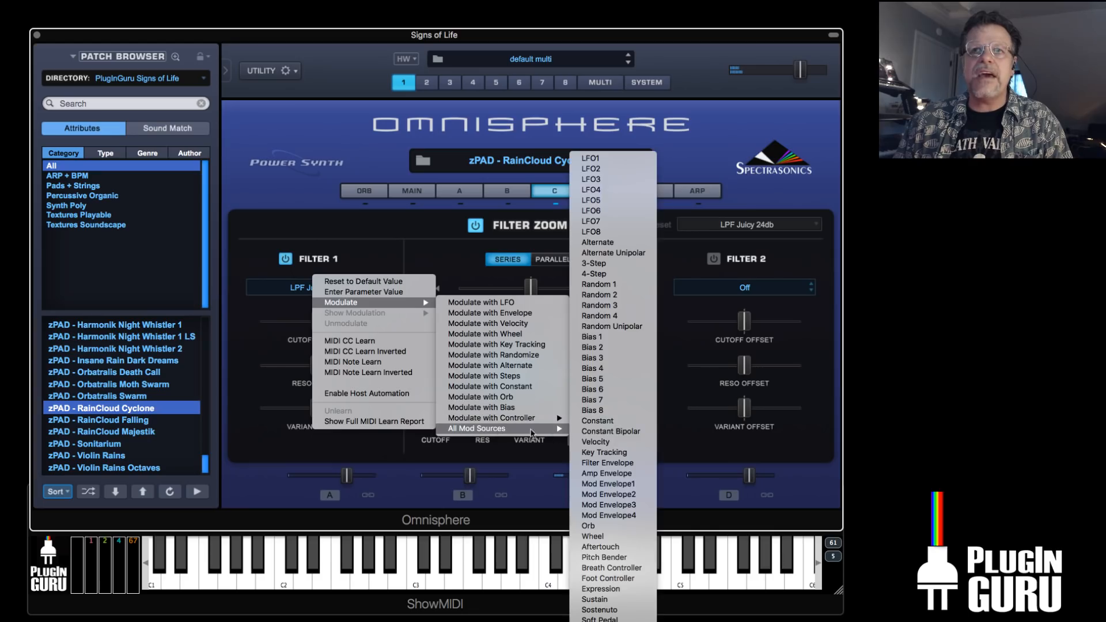
click(607, 463)
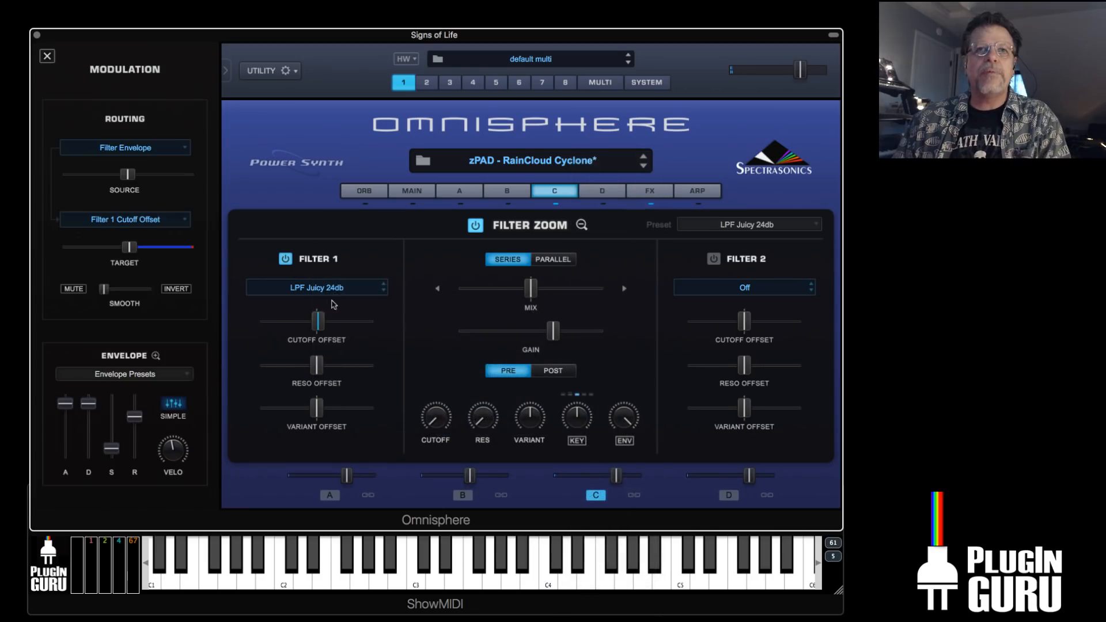
drag(128, 179, 153, 182)
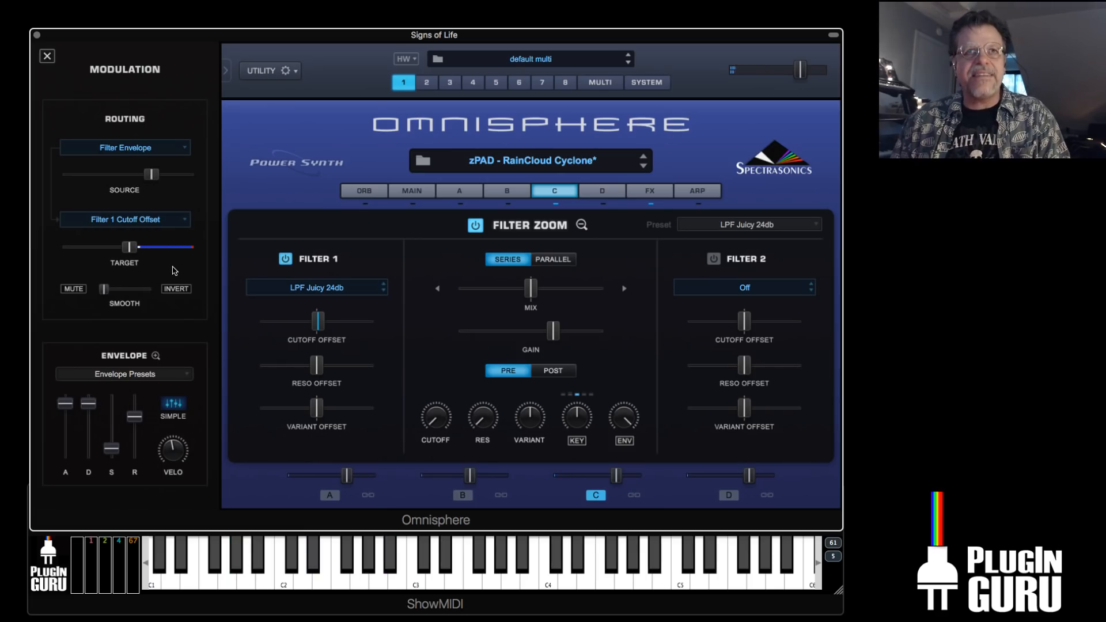
drag(152, 173, 145, 174)
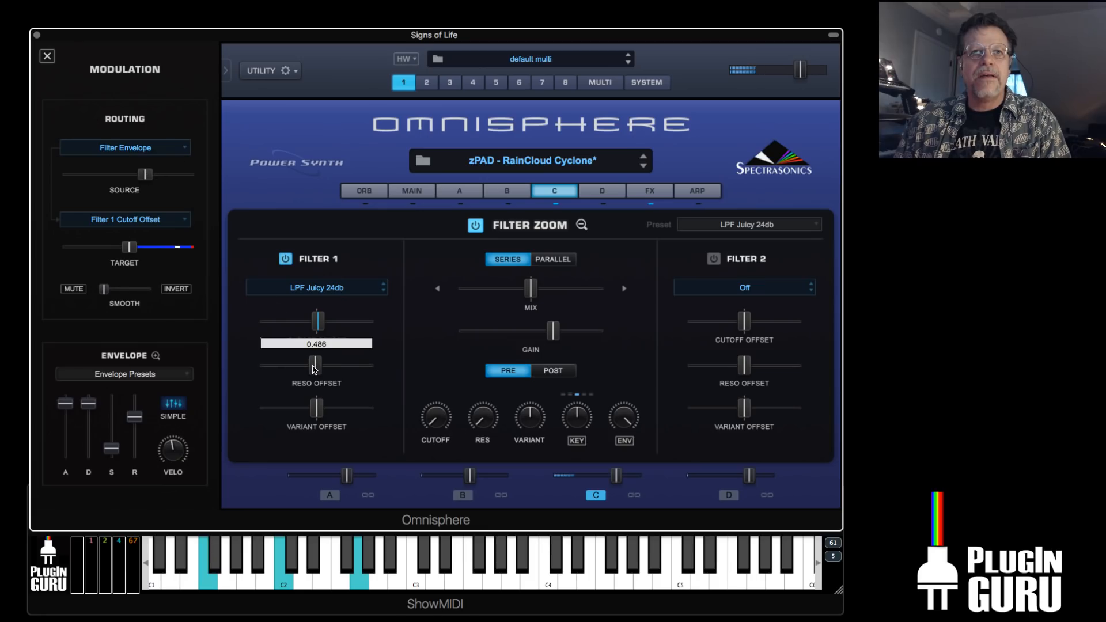
Modulate Filter 1's resonance offset with the Filter Envelope and set the modulation source depth to about 0.374
right_click(315, 366)
mouse_move(354, 346)
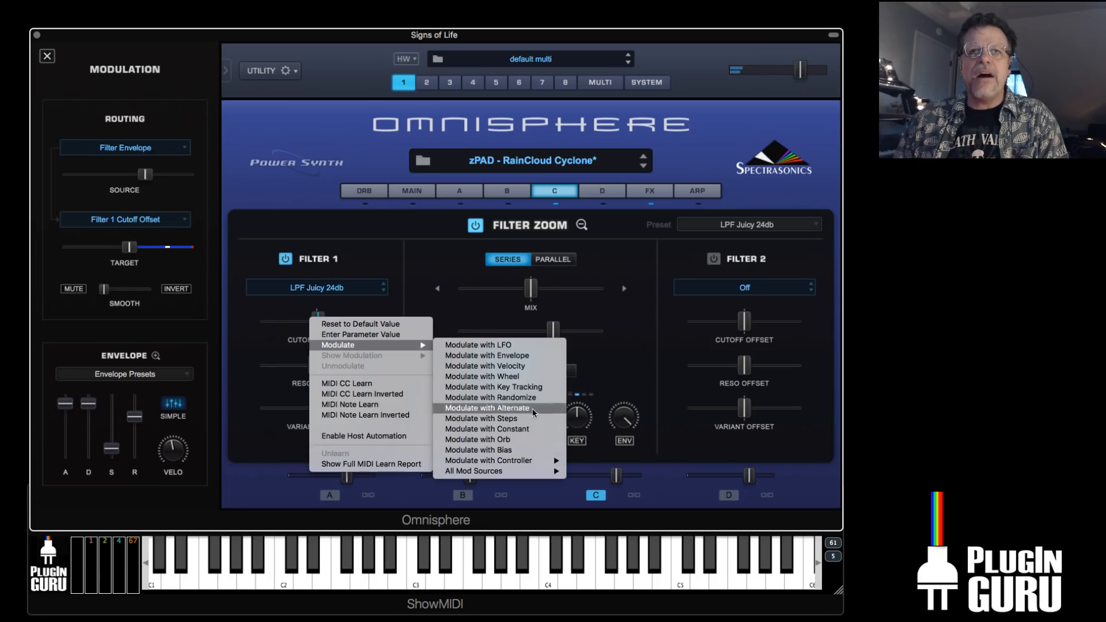
mouse_move(516, 471)
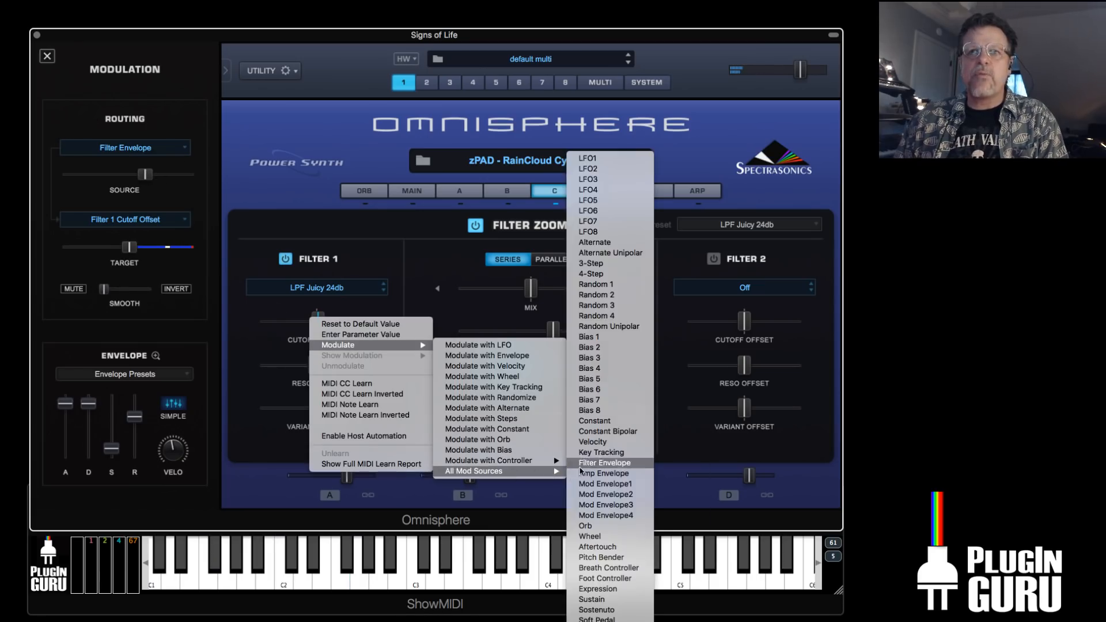
click(614, 463)
drag(150, 174, 115, 177)
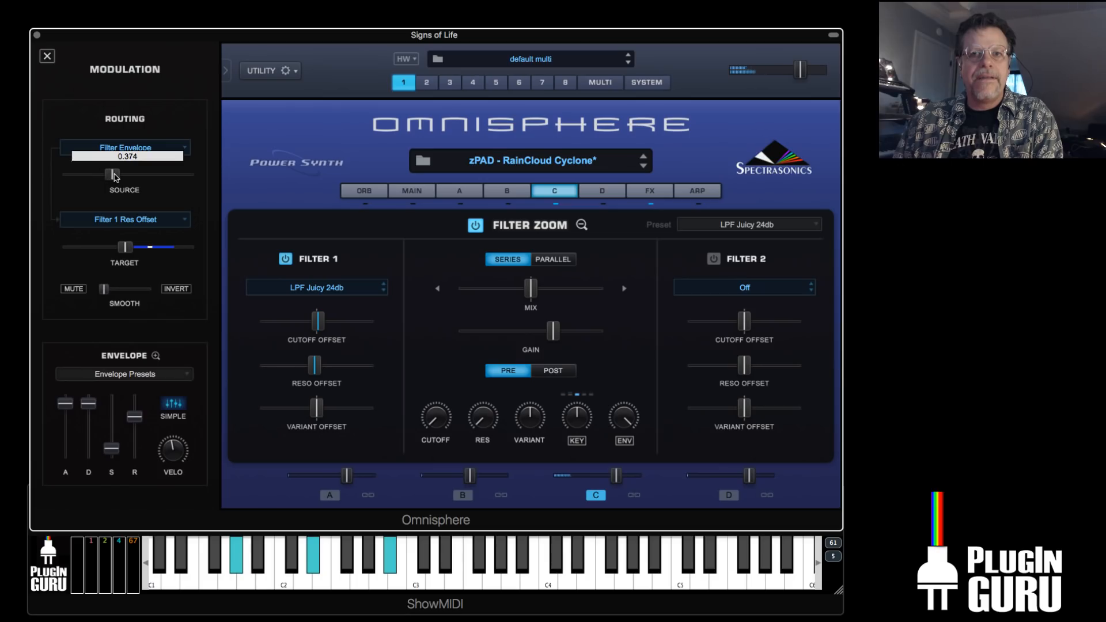
Compare layer C's sound with Filter 1 repeatedly switched off and on
click(290, 260)
click(286, 259)
click(286, 259)
click(287, 259)
click(286, 259)
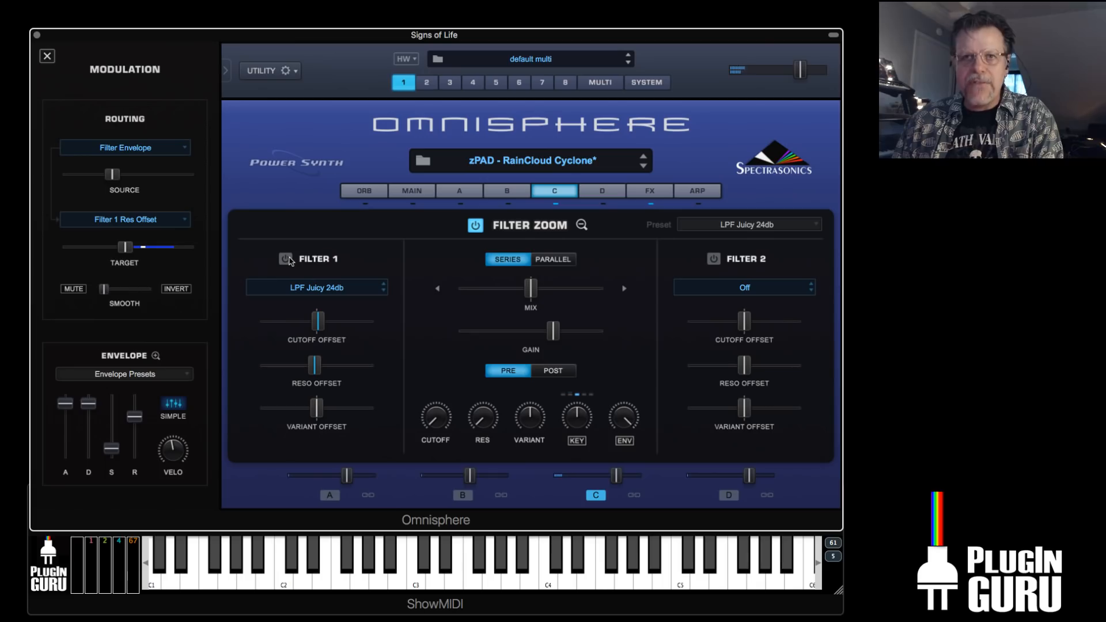
click(286, 259)
click(286, 259)
click(286, 259)
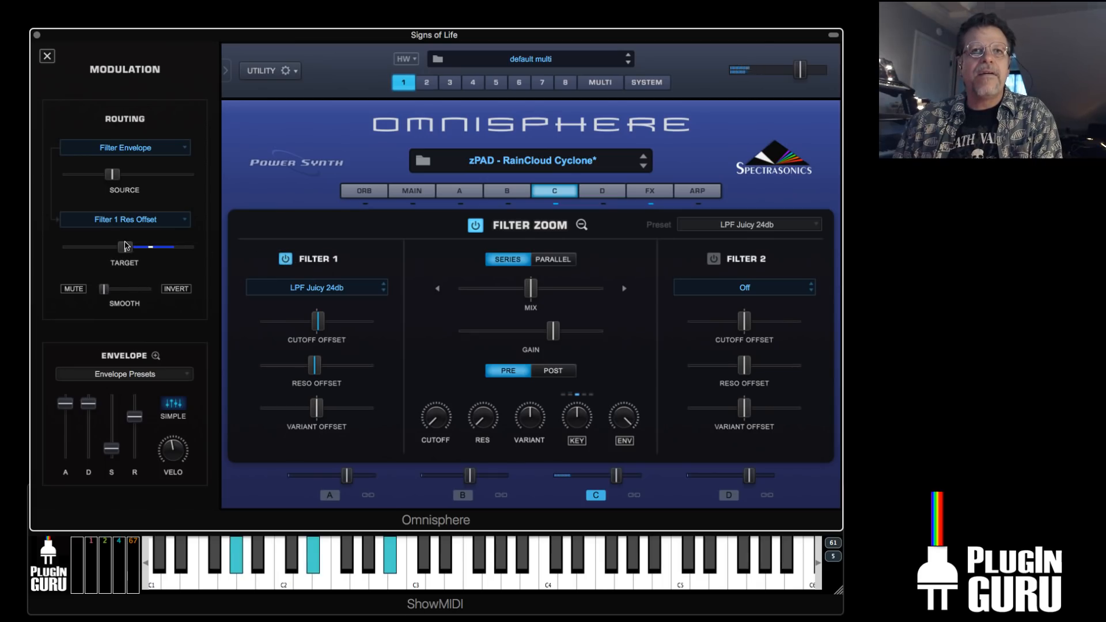
Lower Filter 1's resonance offset and change its Filter Envelope modulation to a slightly positive depth
mouse_move(315, 369)
mouse_down()
mouse_move(336, 370)
mouse_move(301, 371)
mouse_up()
drag(111, 175, 135, 176)
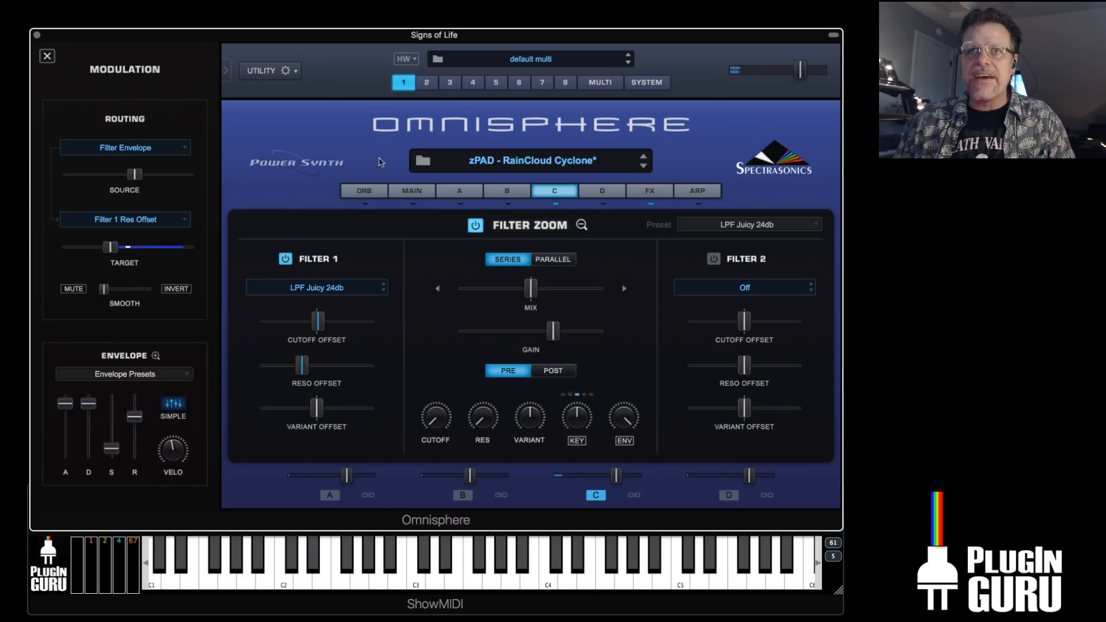
Try to raise layer C's filter envelope amount and review its detailed filter settings
click(551, 194)
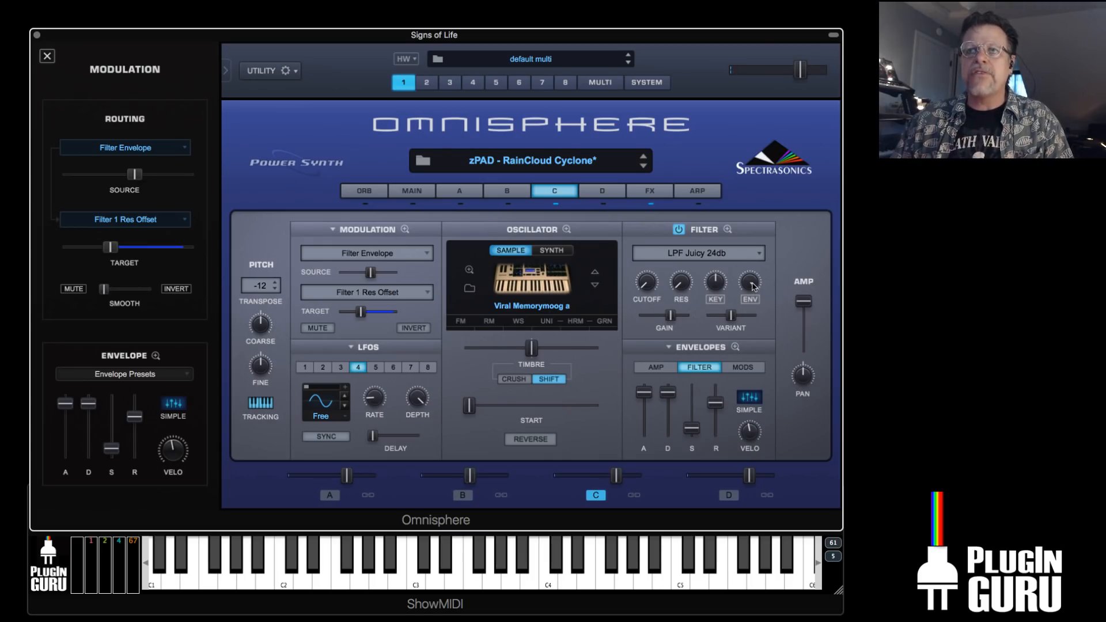
drag(752, 284, 759, 224)
drag(748, 287, 756, 253)
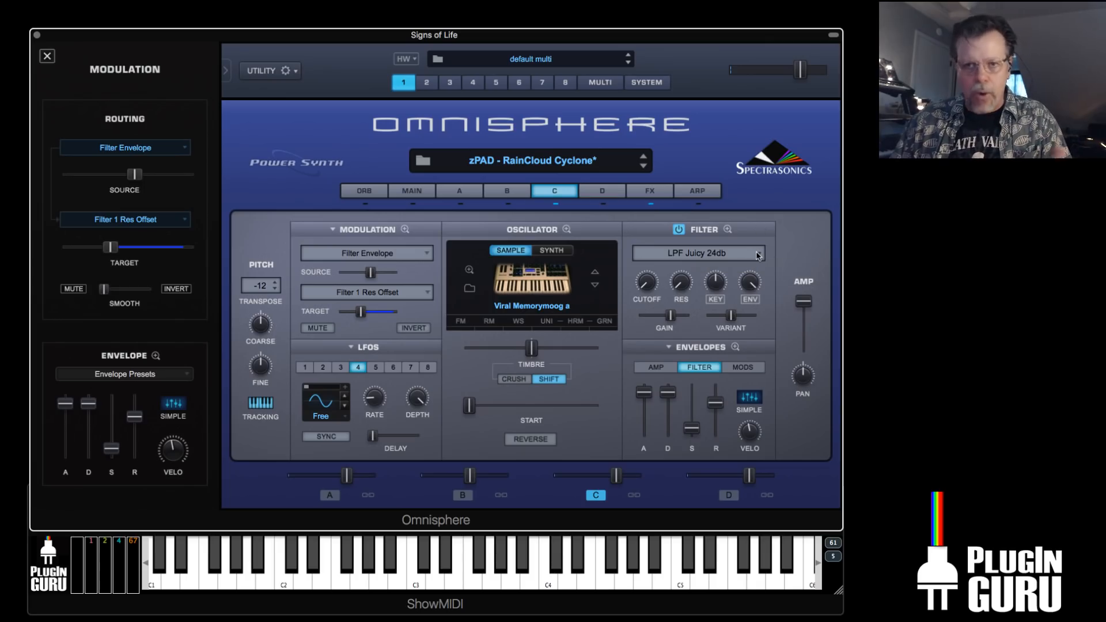
click(726, 231)
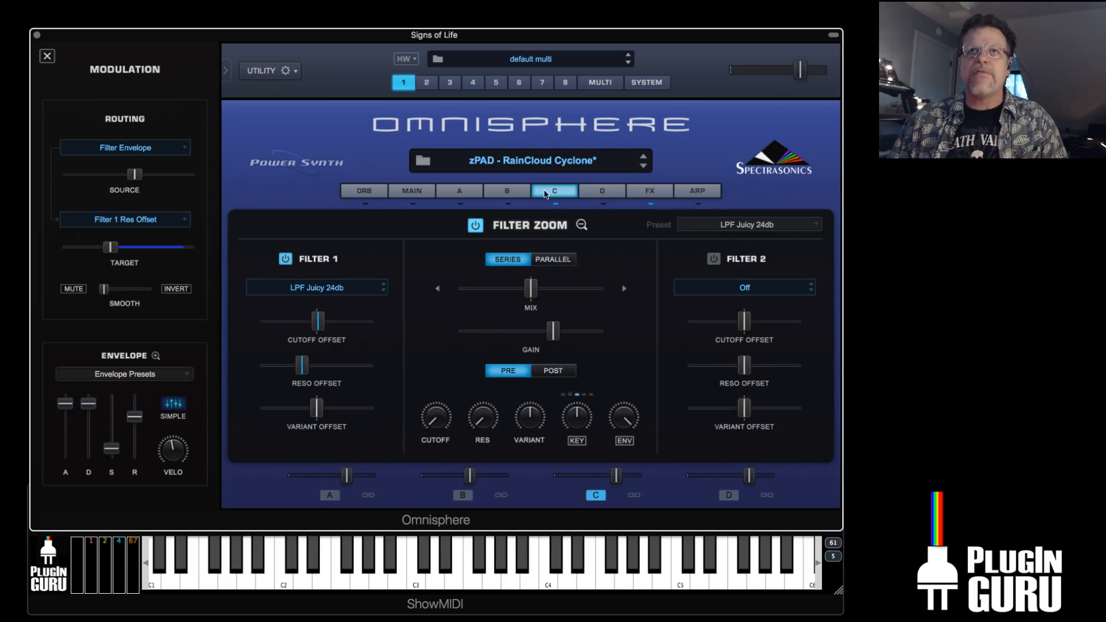
click(557, 193)
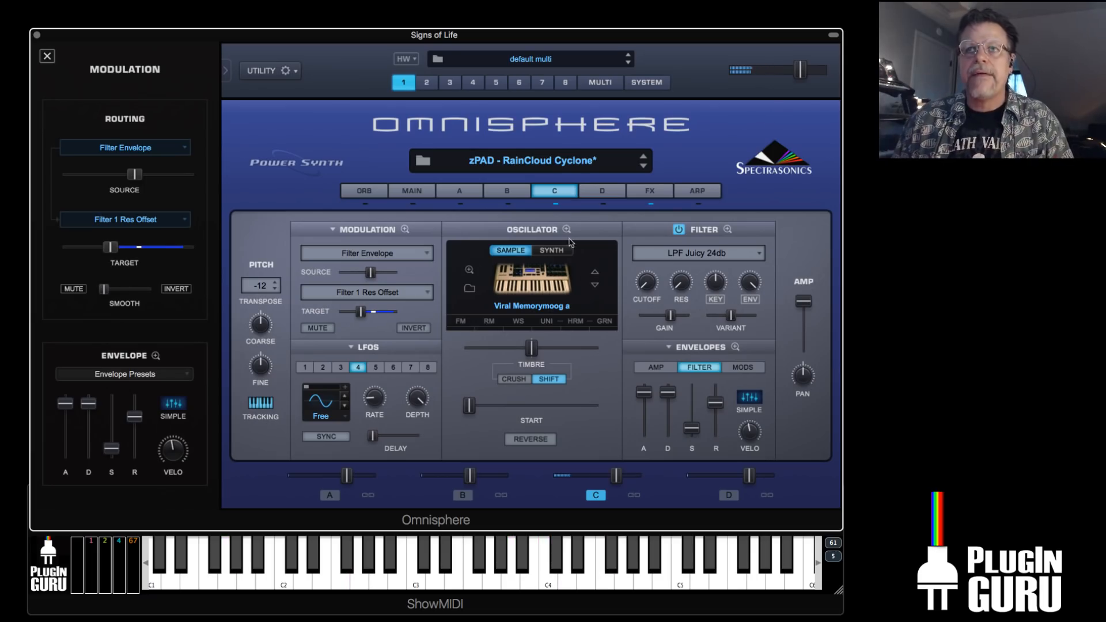
Set the patch's voice count to 32
click(412, 192)
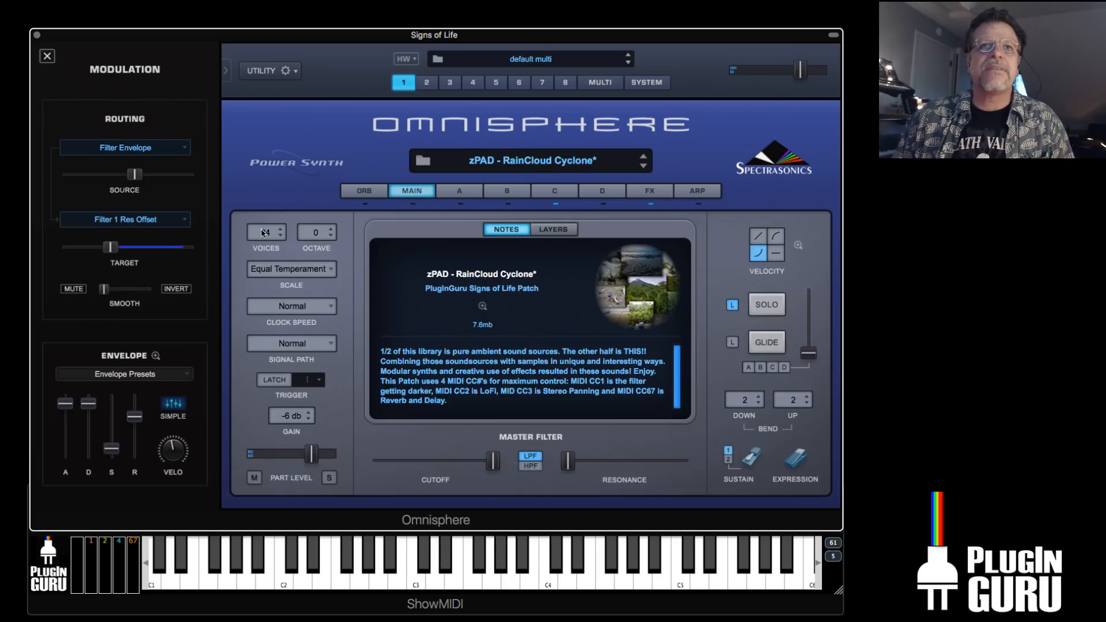
click(266, 234)
click(269, 315)
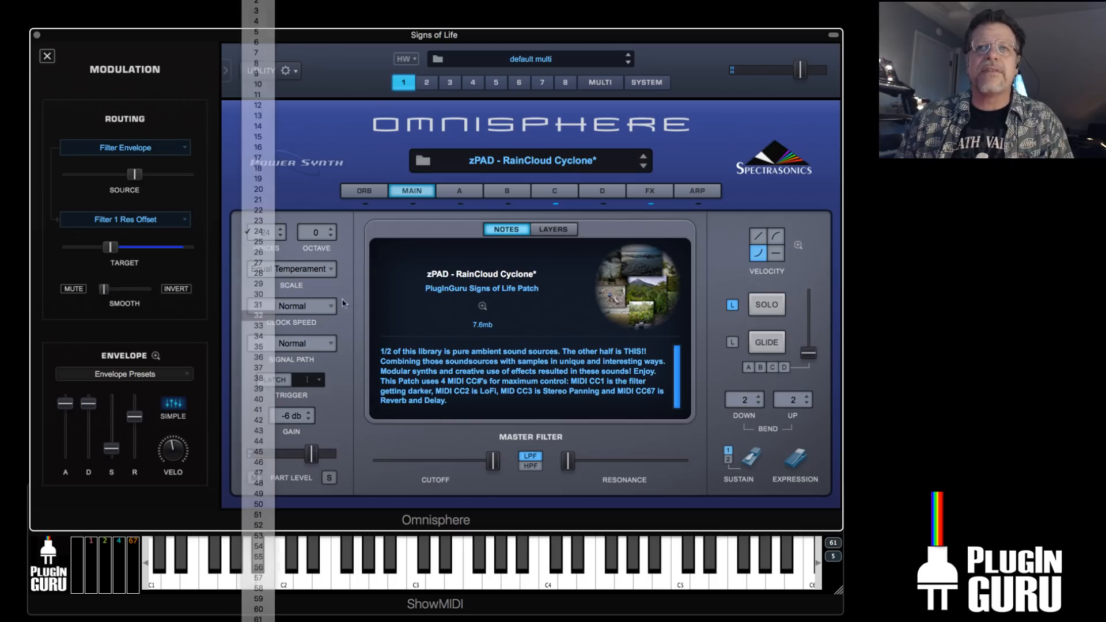
Reshape layer C's filter envelope with its peak at about 20, start level at about one fifth, and sustain at zero
click(554, 192)
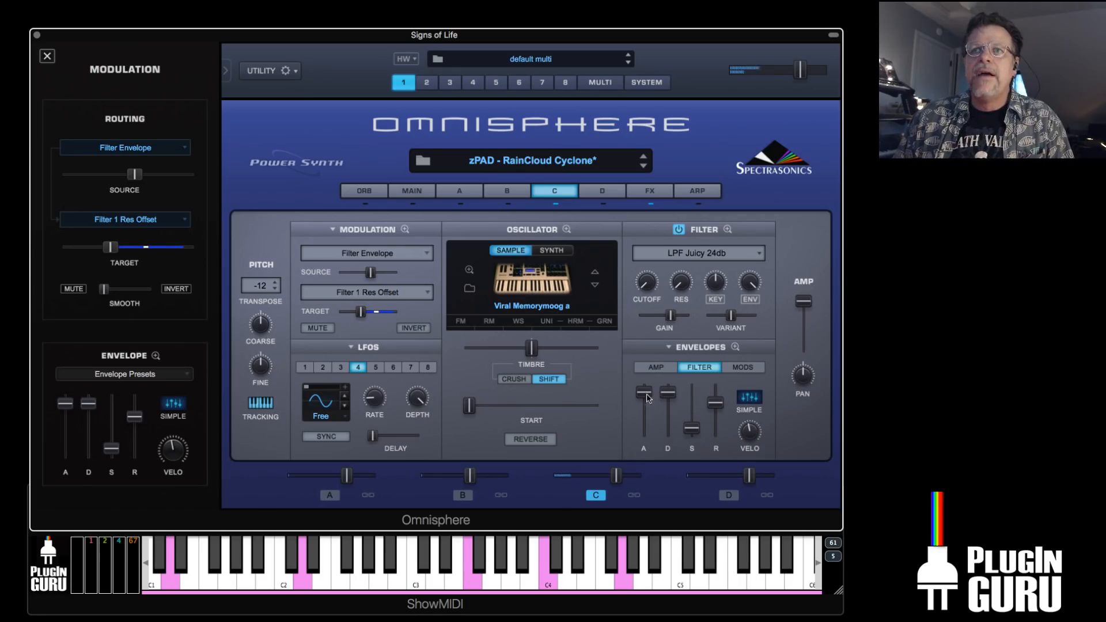
click(735, 347)
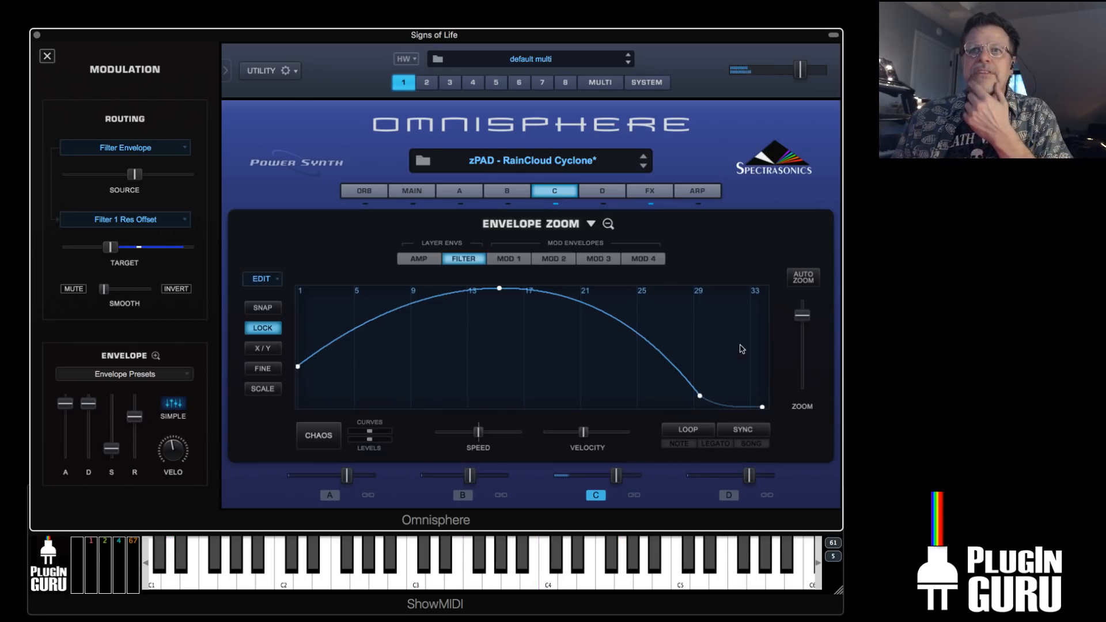
drag(499, 288, 572, 287)
drag(470, 301, 473, 304)
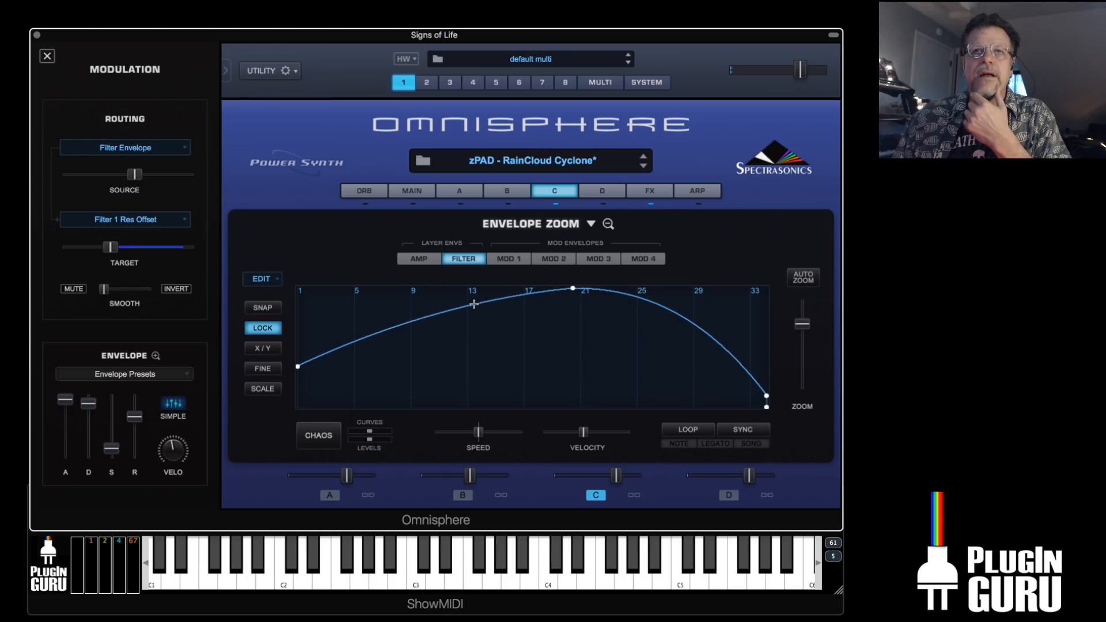
drag(299, 369, 301, 386)
drag(572, 304, 571, 286)
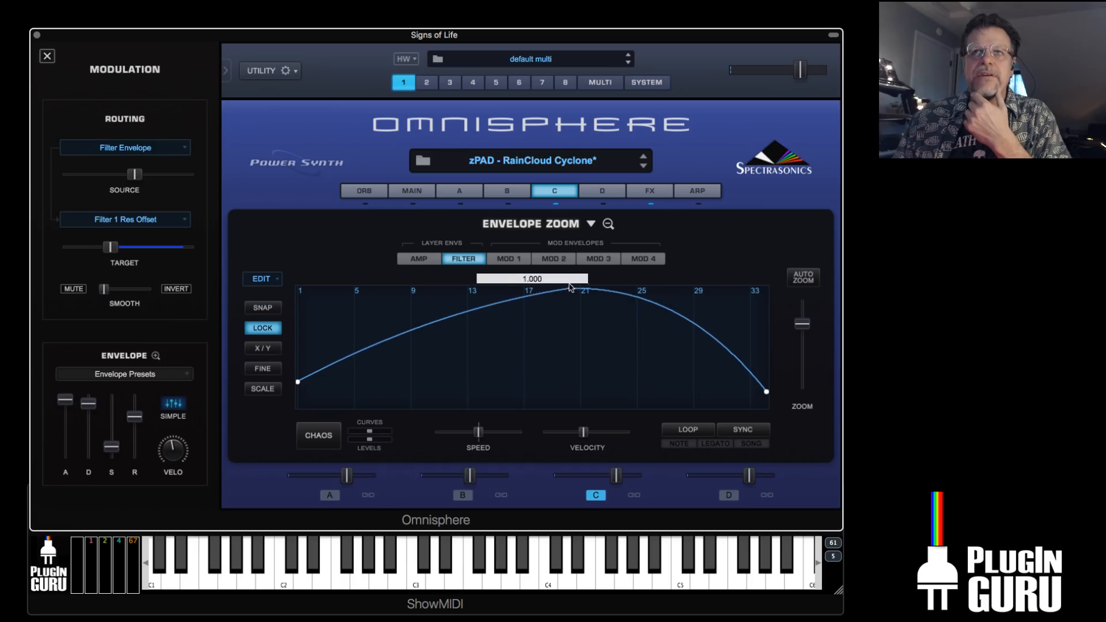
click(734, 375)
drag(667, 385, 679, 407)
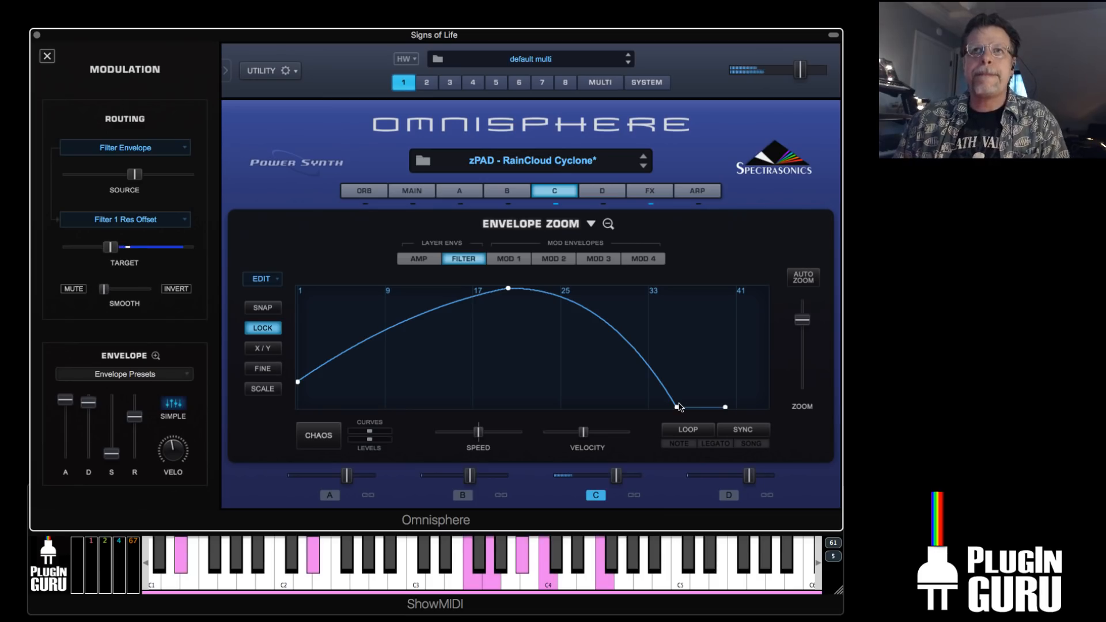
Lower layer C's level to around the middle and turn layers B and A back on to balance the mix
click(556, 193)
drag(620, 479, 590, 487)
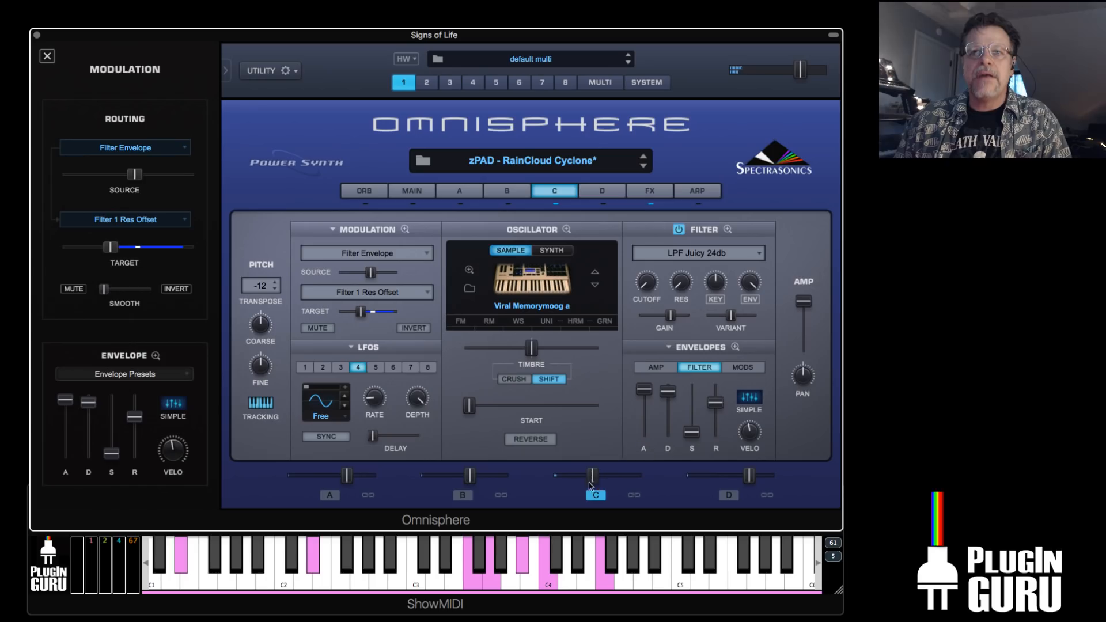
click(462, 495)
click(328, 495)
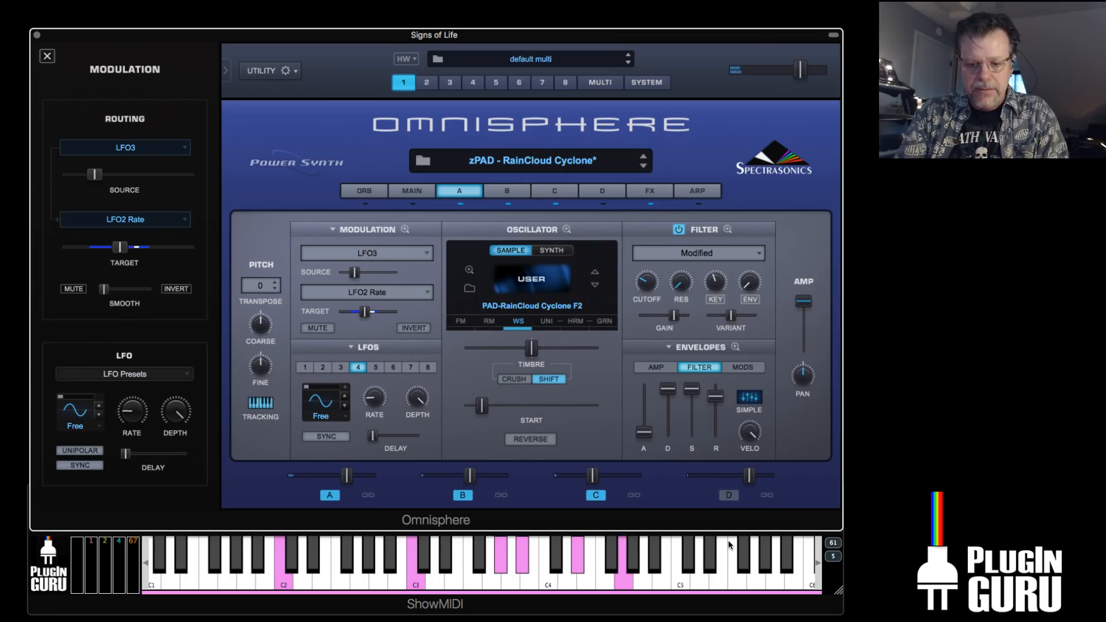
drag(593, 481, 596, 483)
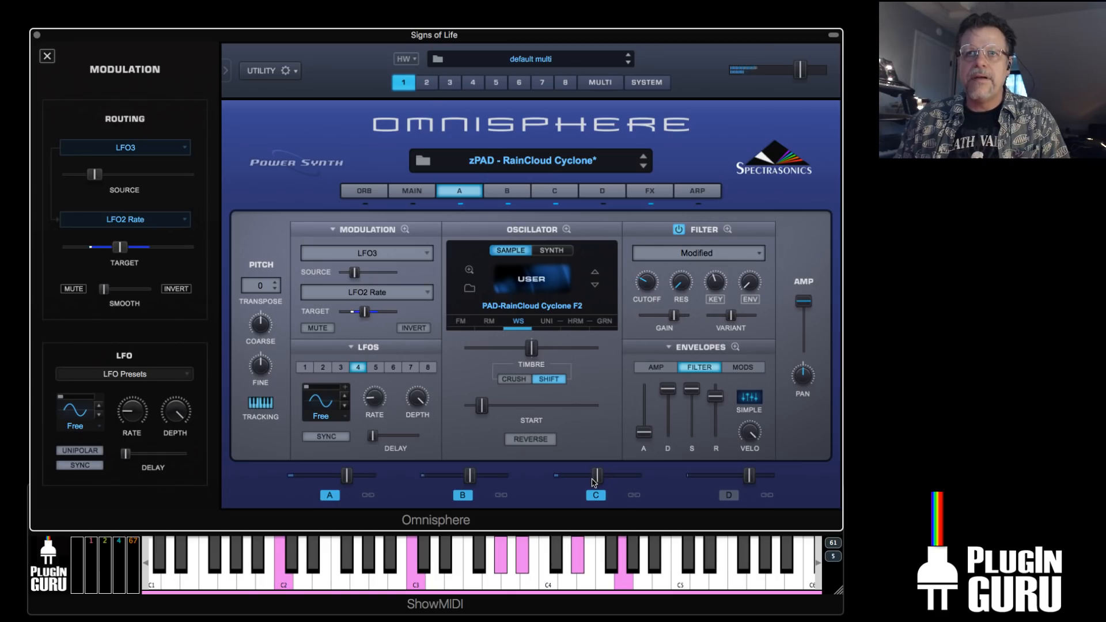
Set the transpose of Harmonia voice 1 on layer A to +12
click(576, 321)
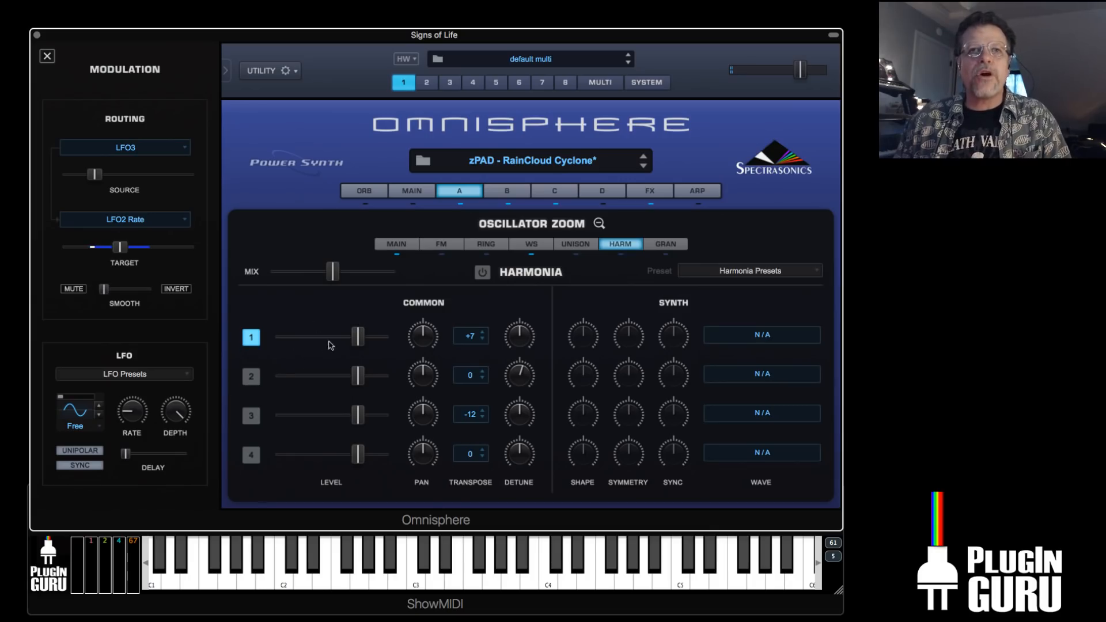
click(470, 339)
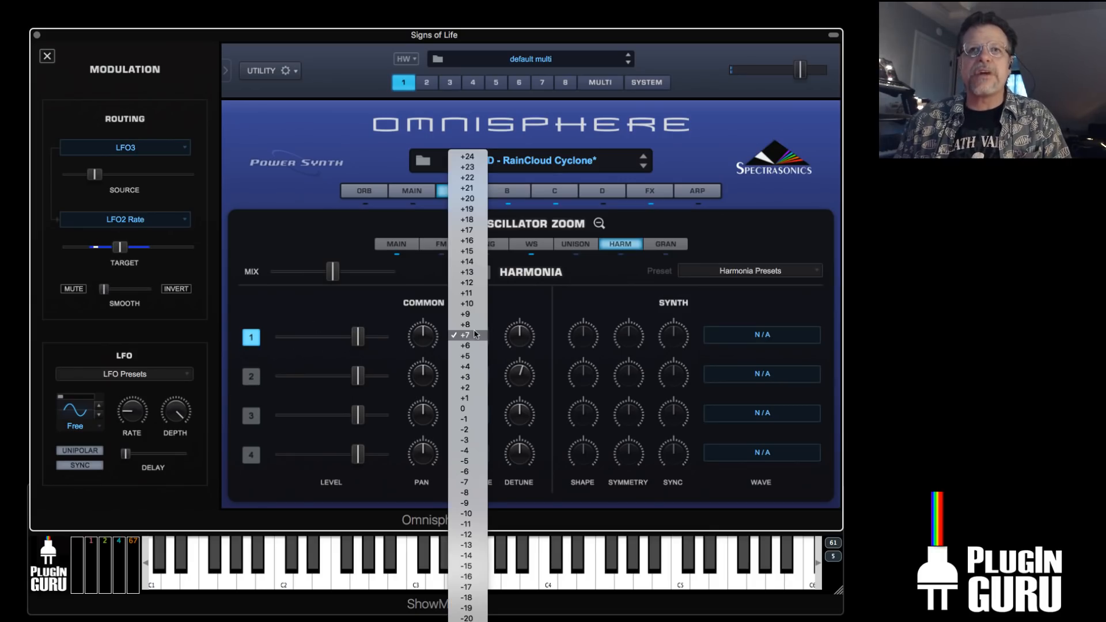
click(473, 283)
Lower Harmonia voice 1's level to near minimum and modulate it with the Filter Envelope at a moderate positive depth
drag(357, 337, 293, 339)
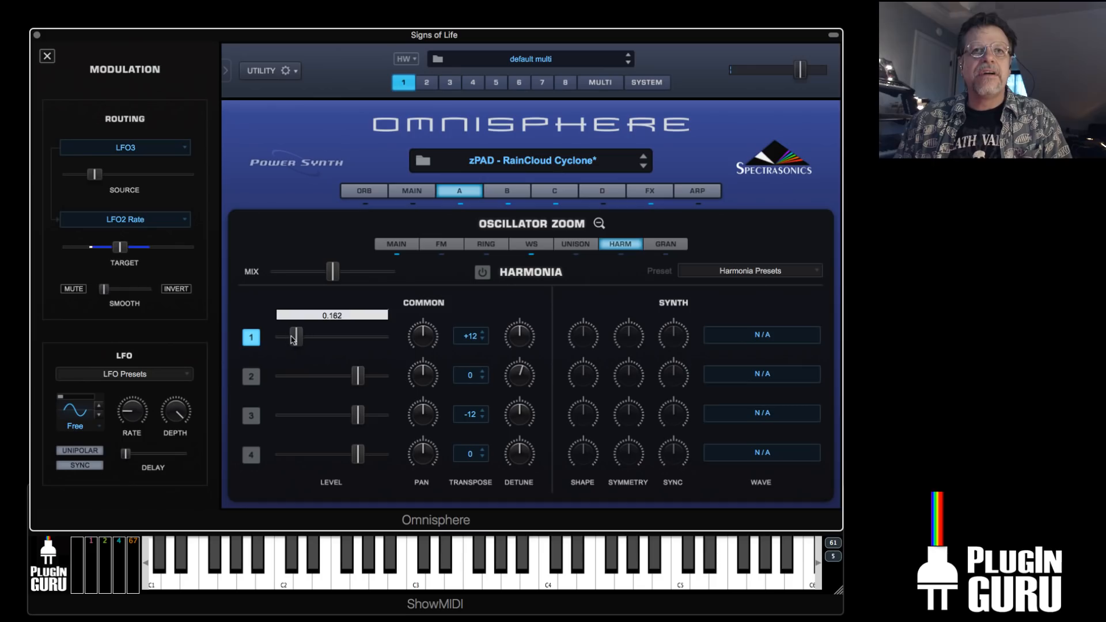
right_click(289, 335)
mouse_move(328, 318)
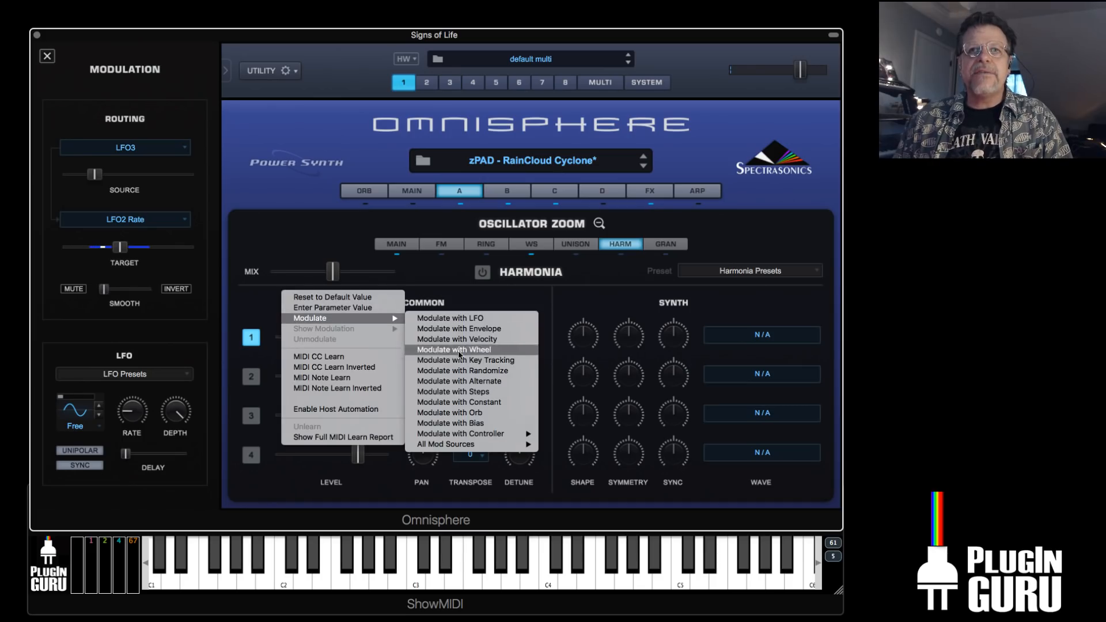
mouse_move(521, 444)
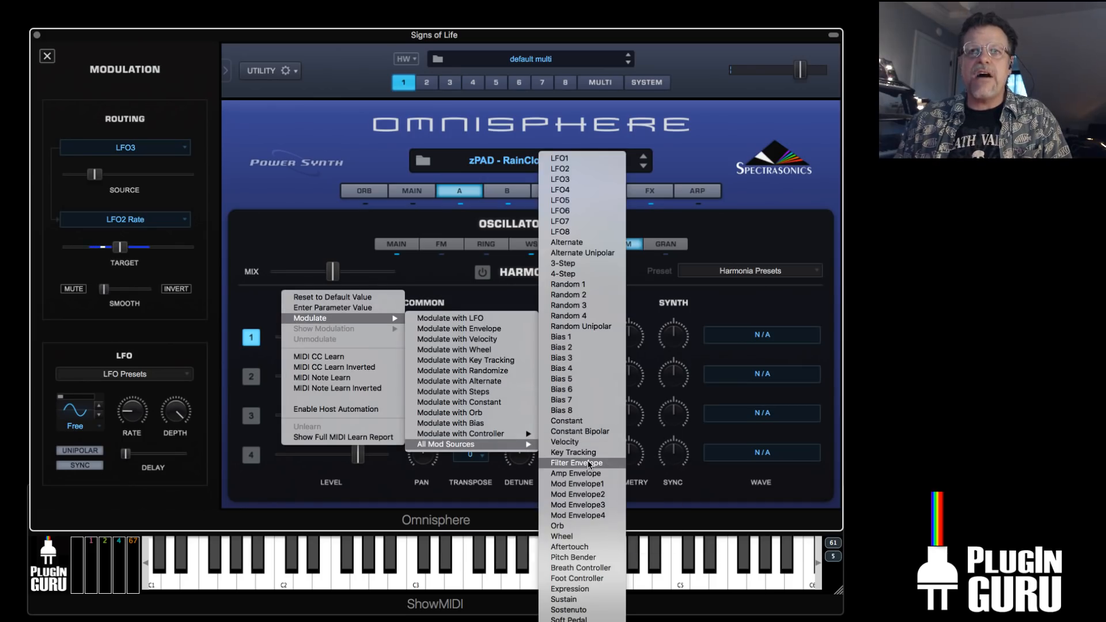
click(577, 463)
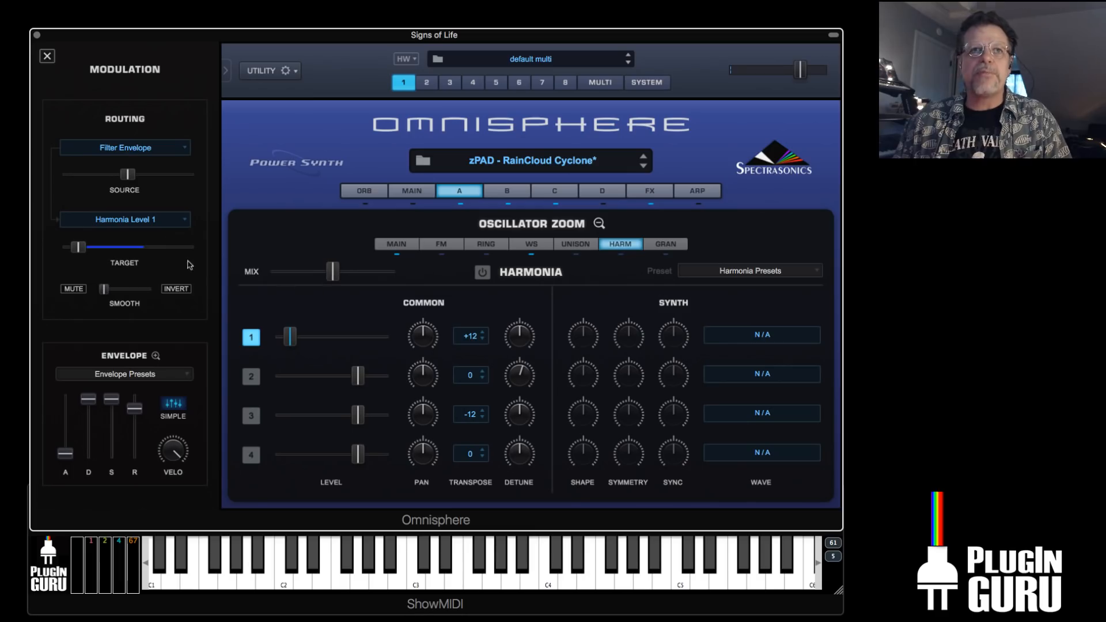
drag(128, 176, 147, 181)
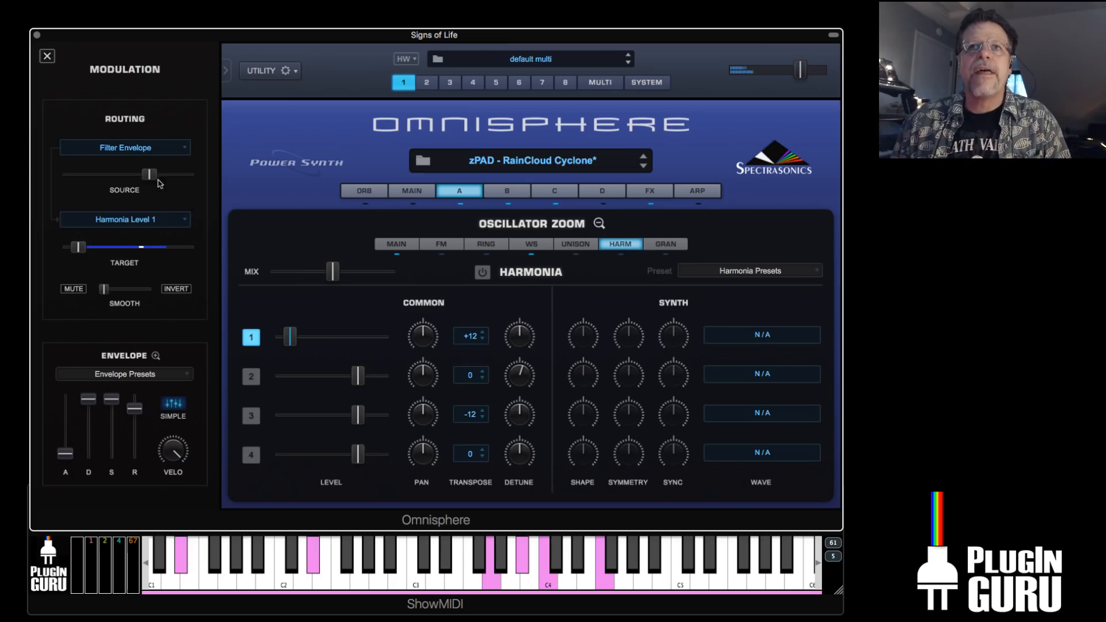
Remove the modulation from Harmonia voice 1's level and reset the level to 0.750
right_click(290, 339)
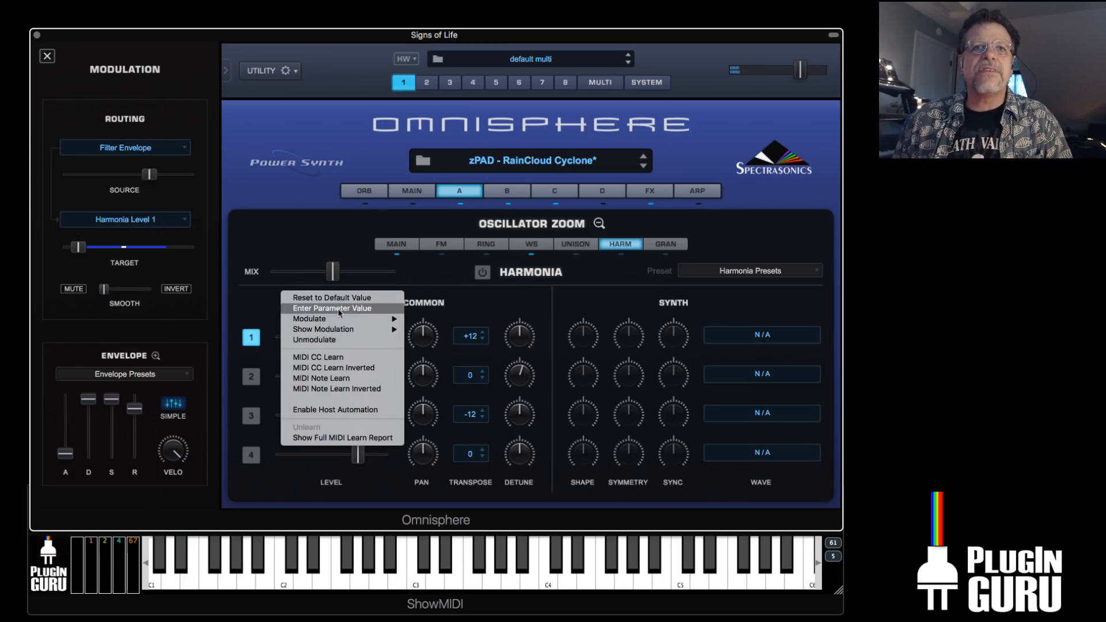
click(294, 341)
drag(292, 342, 362, 343)
super+click(361, 341)
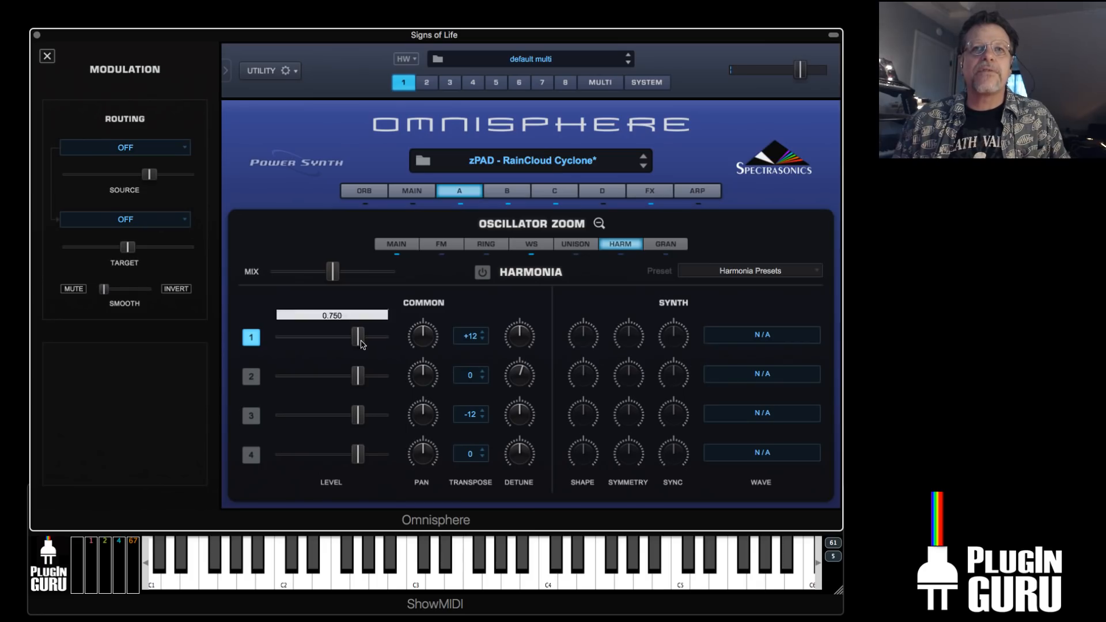
Enable Harmonia on layer C with only voice 1 active, and modulate that voice's level from near minimum with the Filter Envelope
click(482, 272)
click(251, 376)
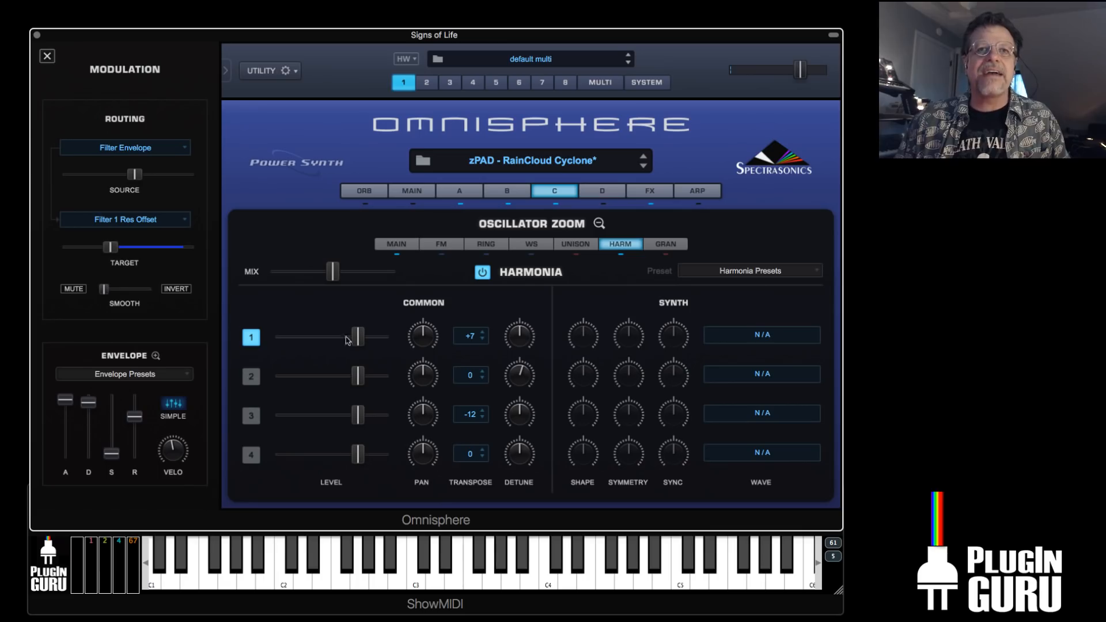
drag(360, 338, 266, 342)
right_click(278, 340)
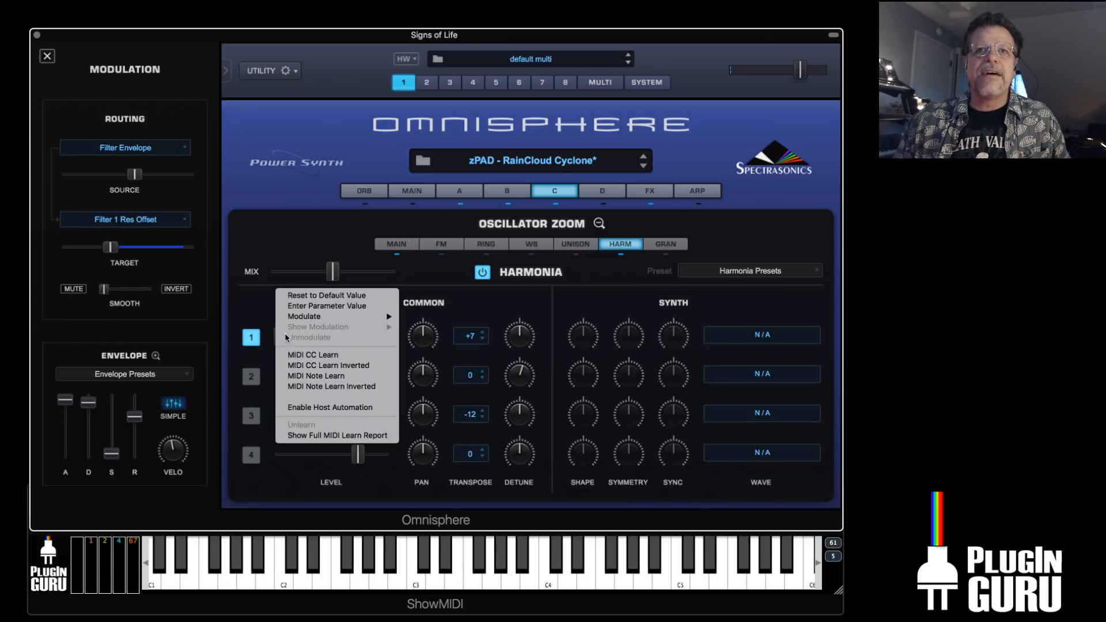
mouse_move(387, 317)
mouse_move(501, 444)
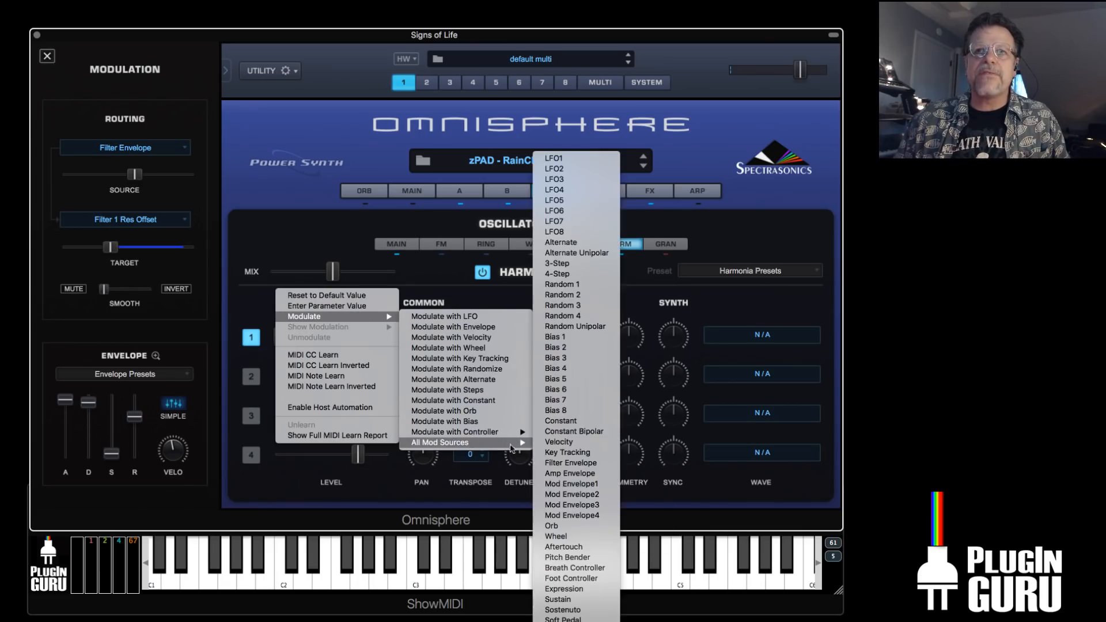
click(585, 464)
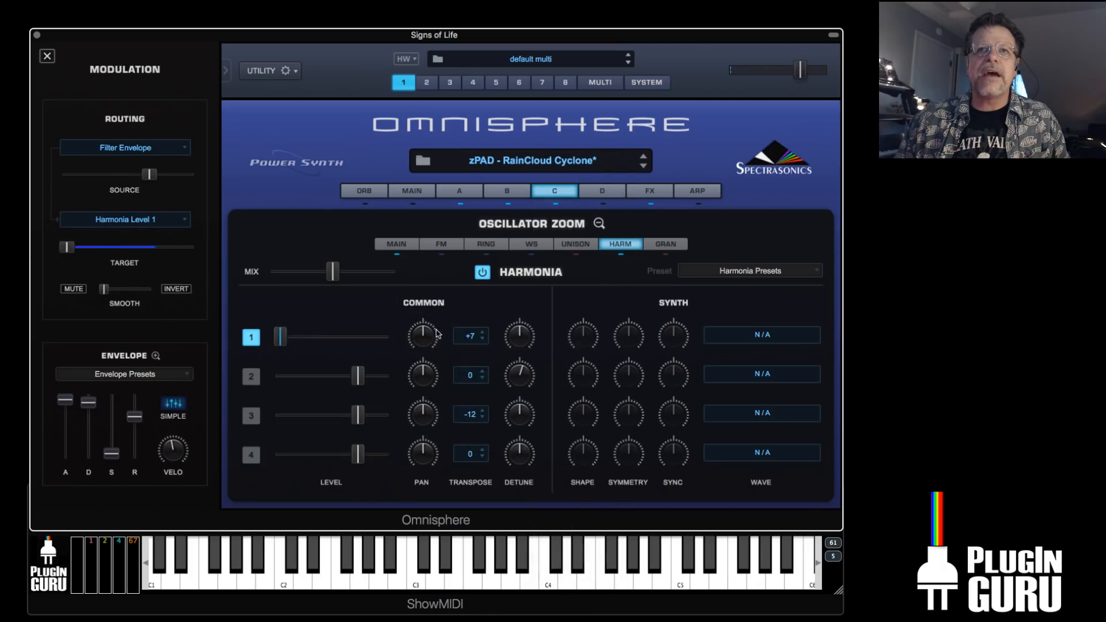
Set layer C's Harmonia voice 1 transpose to +12, then increase its Filter Envelope modulation depth and slightly raise its base level
click(473, 339)
click(473, 282)
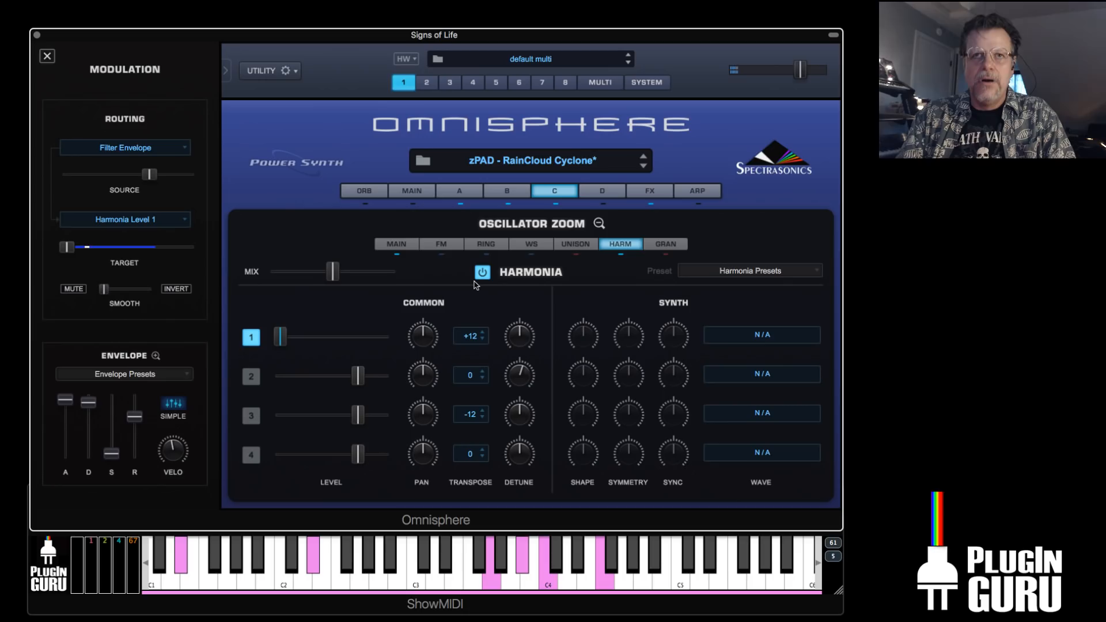
drag(150, 174, 164, 177)
click(69, 249)
drag(69, 253, 94, 259)
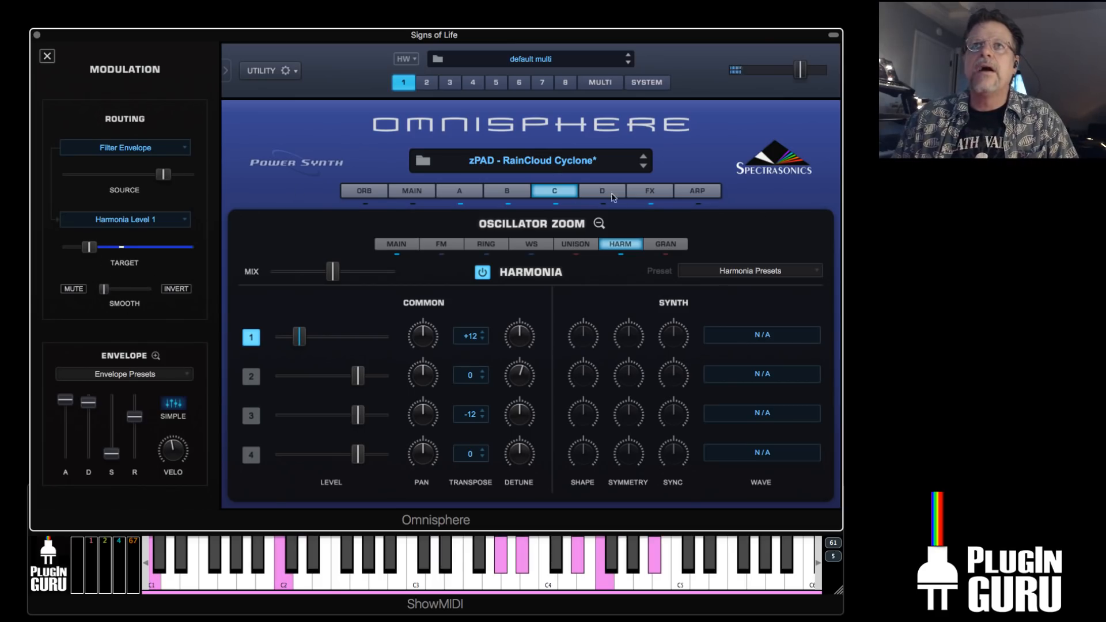
click(650, 194)
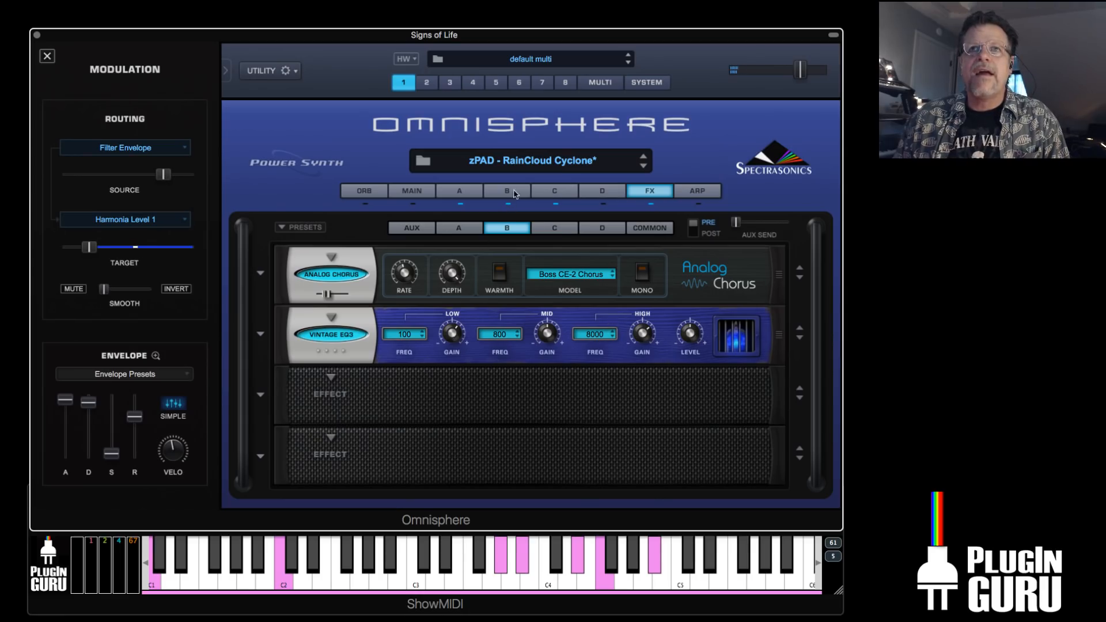
click(552, 195)
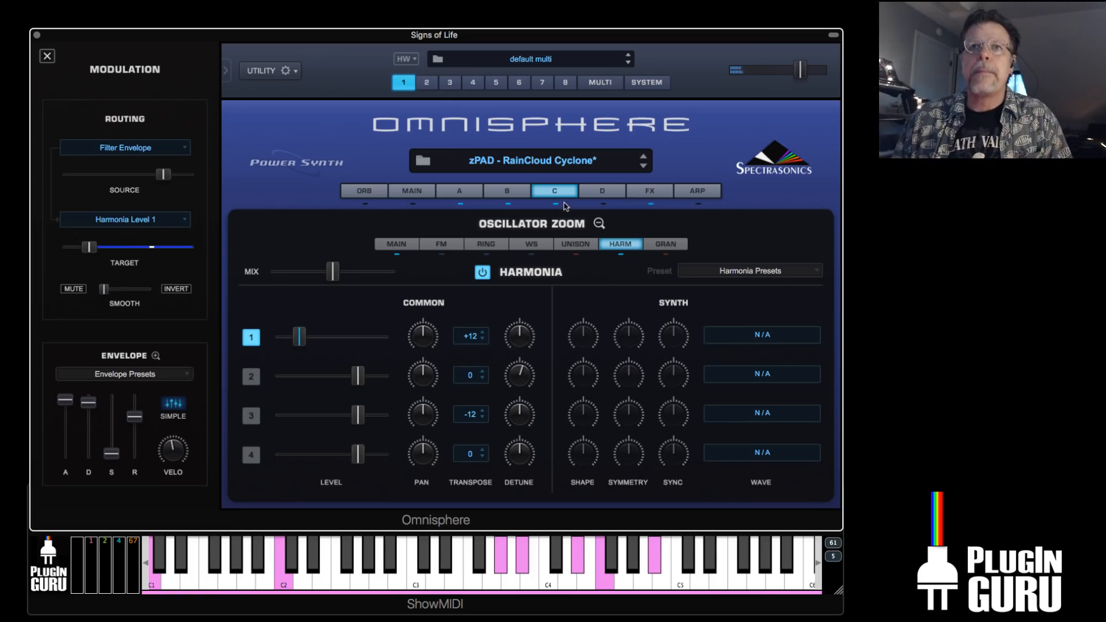
click(557, 192)
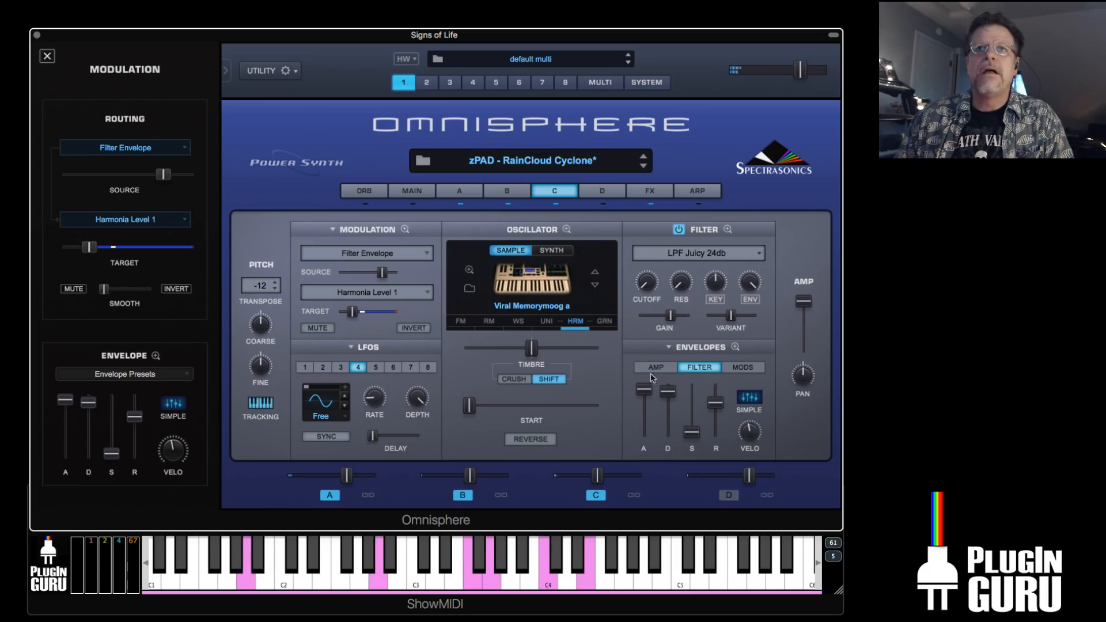
Solo layer A, lengthen LFO 4's delay to about two-thirds of its range, and display LFO 2's settings
click(460, 192)
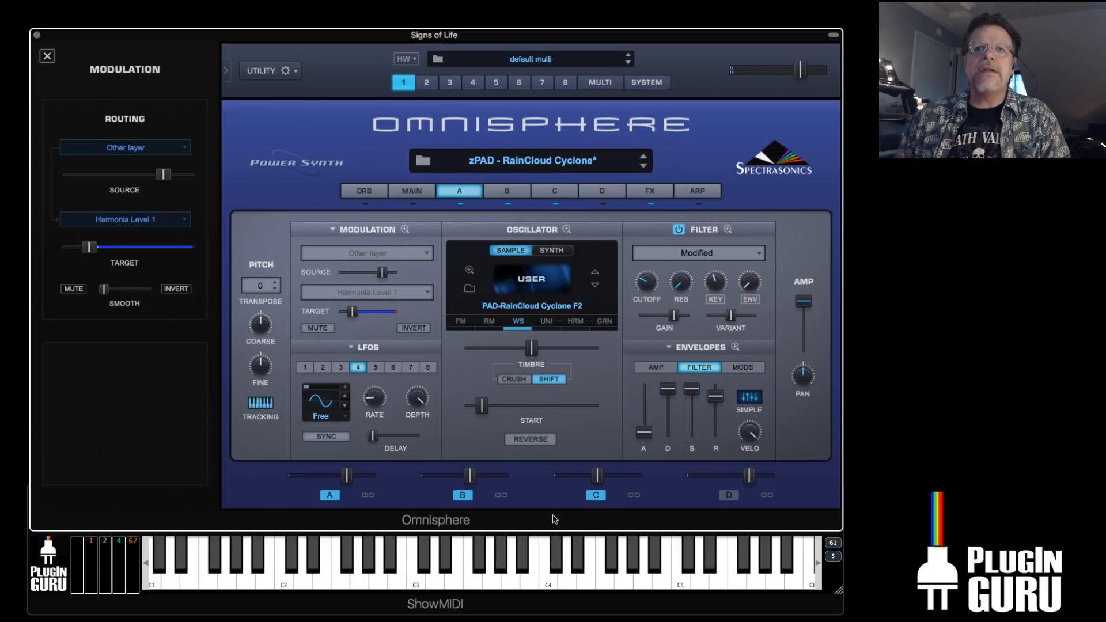
click(330, 496)
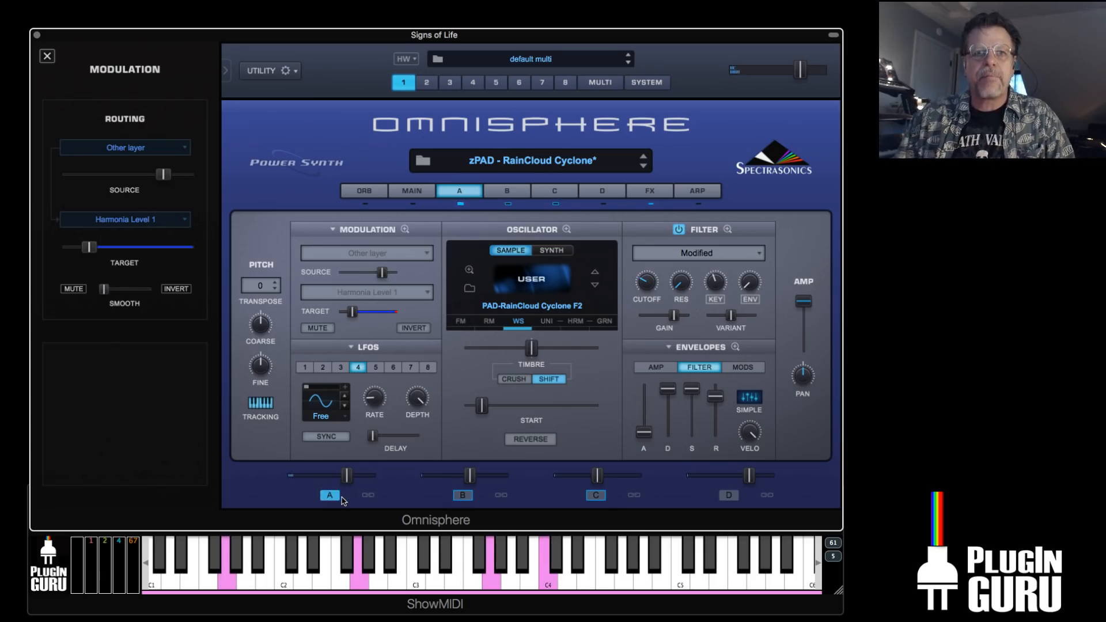
drag(374, 436, 405, 439)
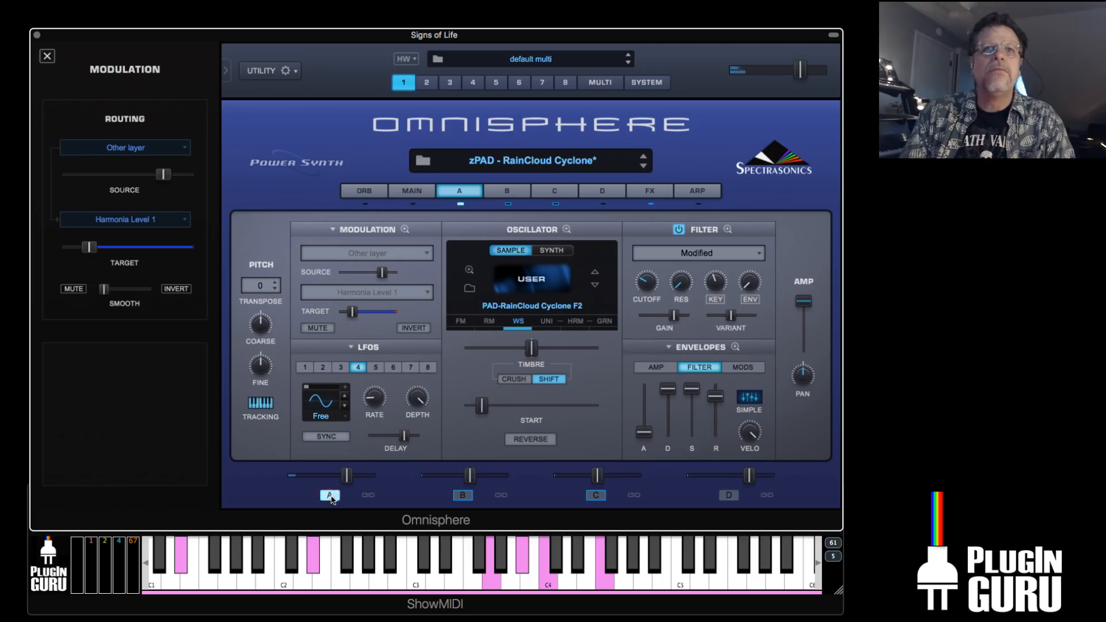
mouse_move(404, 436)
mouse_down()
mouse_move(372, 435)
mouse_move(405, 442)
mouse_up()
click(325, 368)
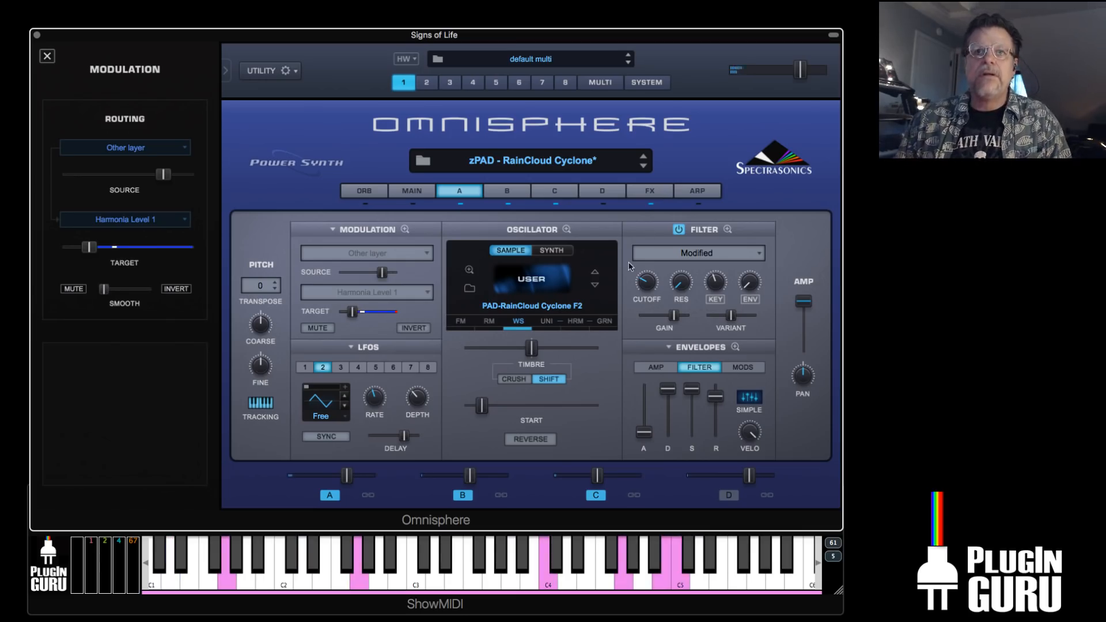
Save the sound as a new patch named "PAD - CineMajik" in the Pads + Strings folder
click(275, 71)
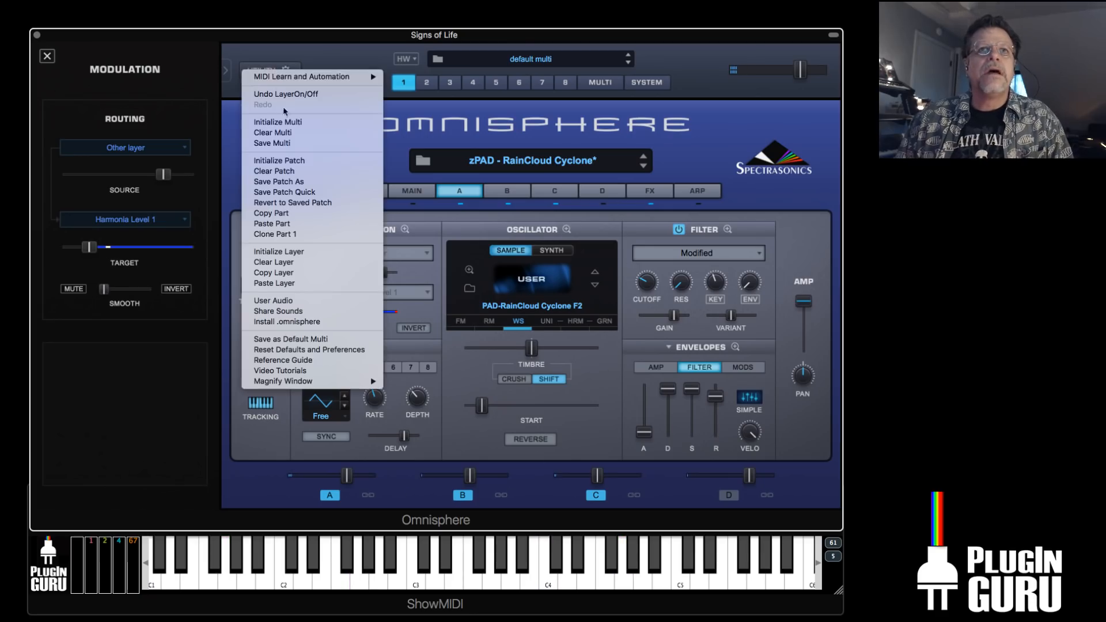
click(298, 183)
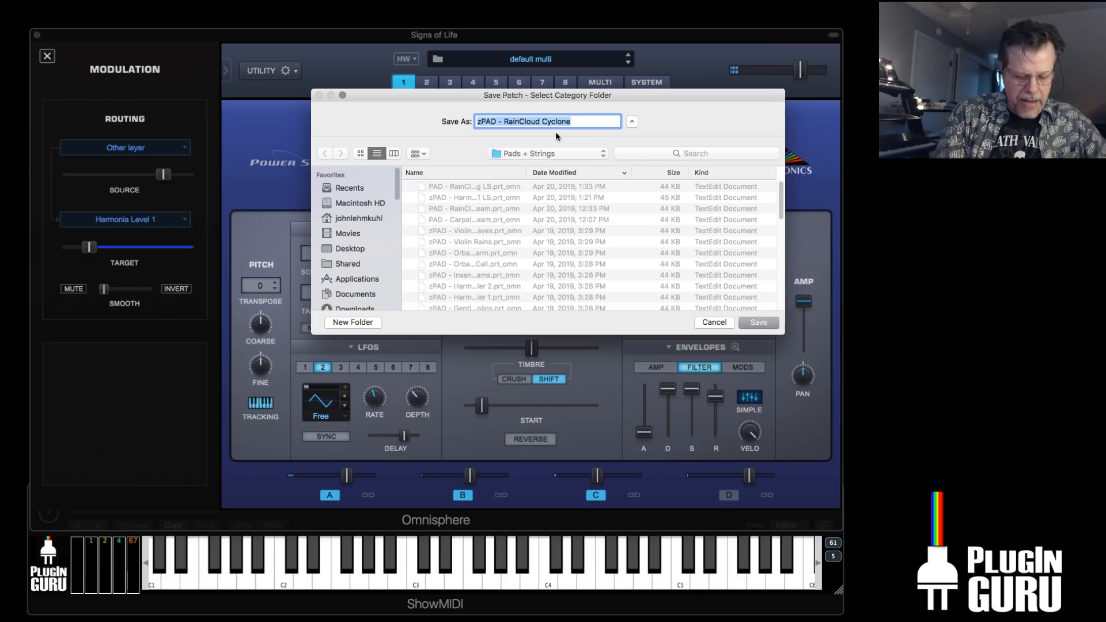
text(PAD -)
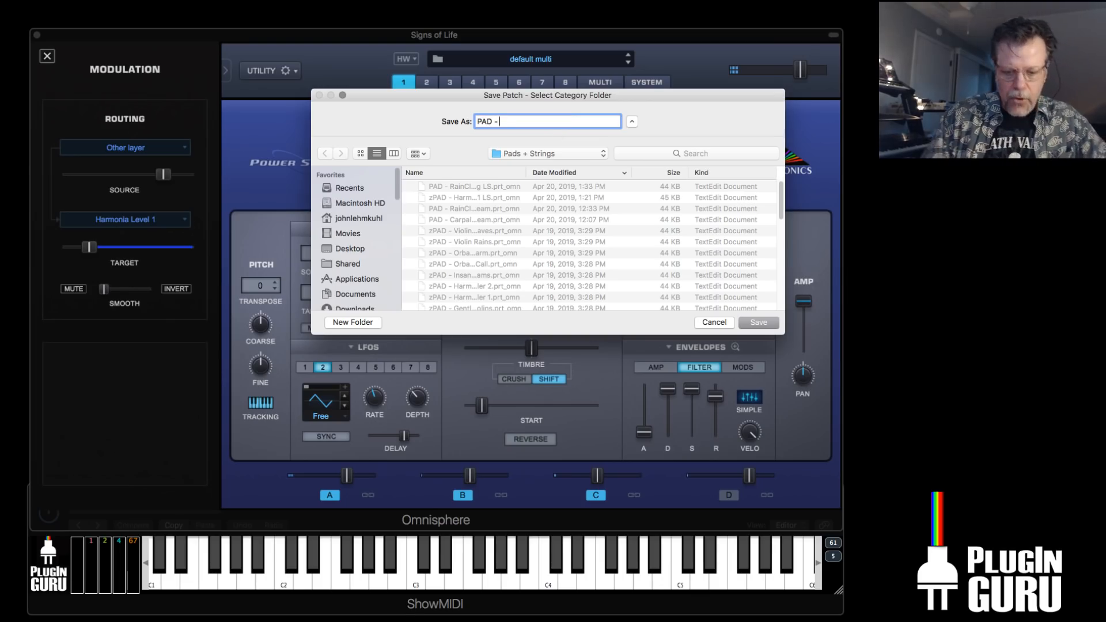
key(super+Tab)
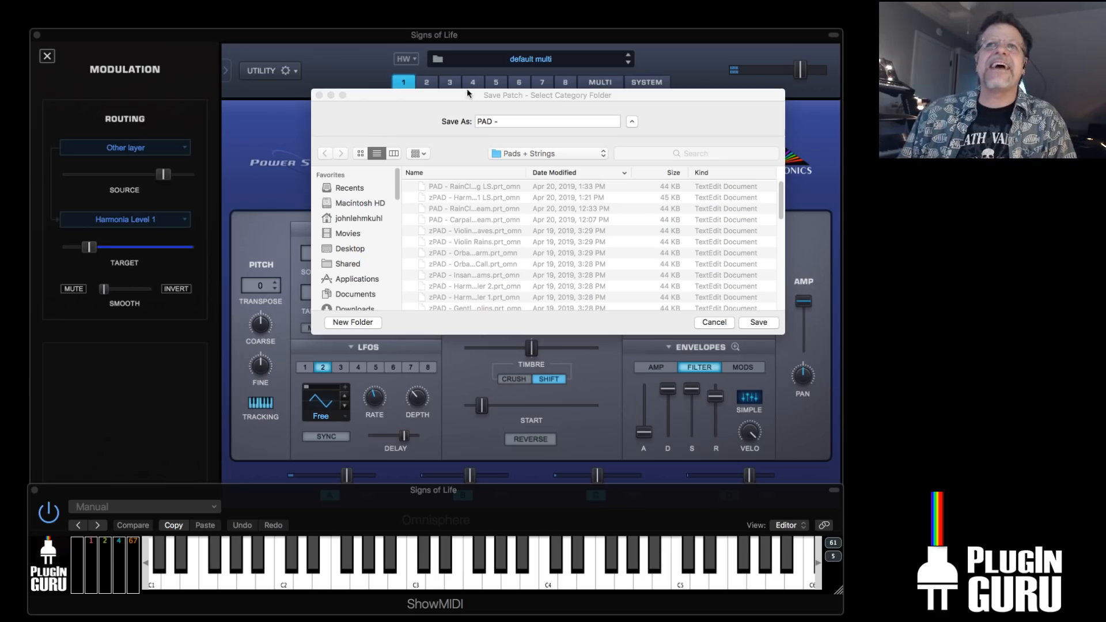
click(518, 120)
text(C)
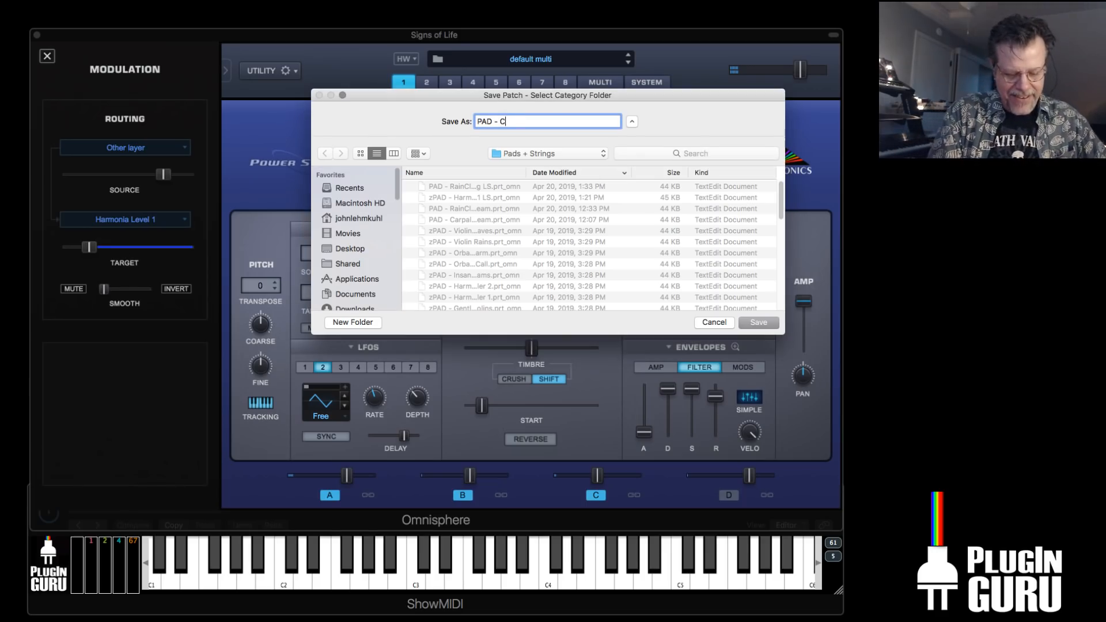
text(ineMajik)
key(super+Tab)
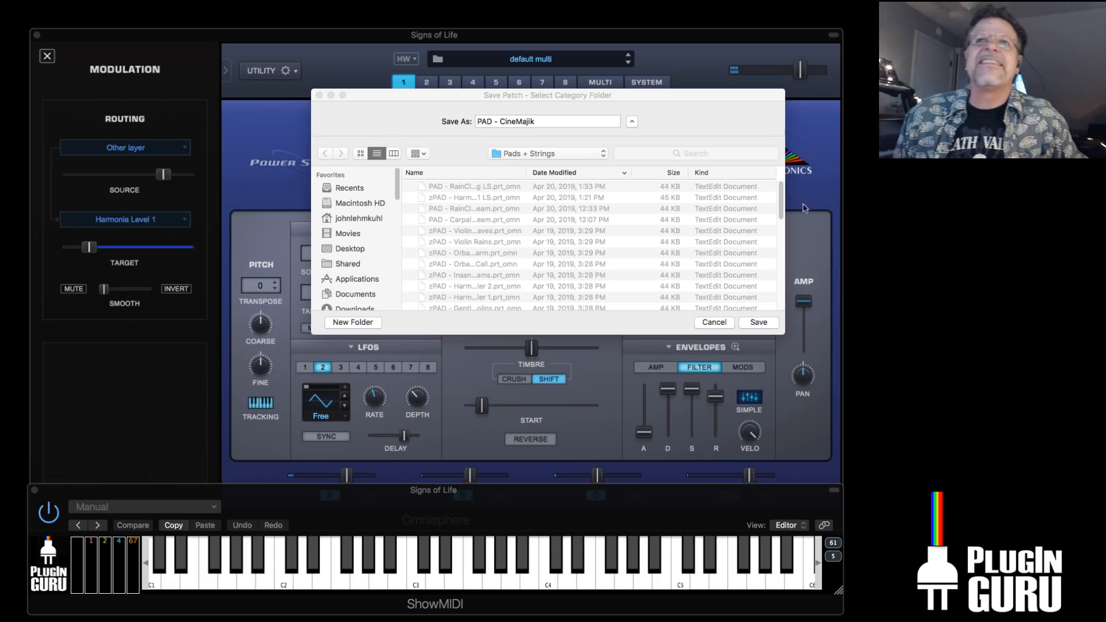
click(540, 151)
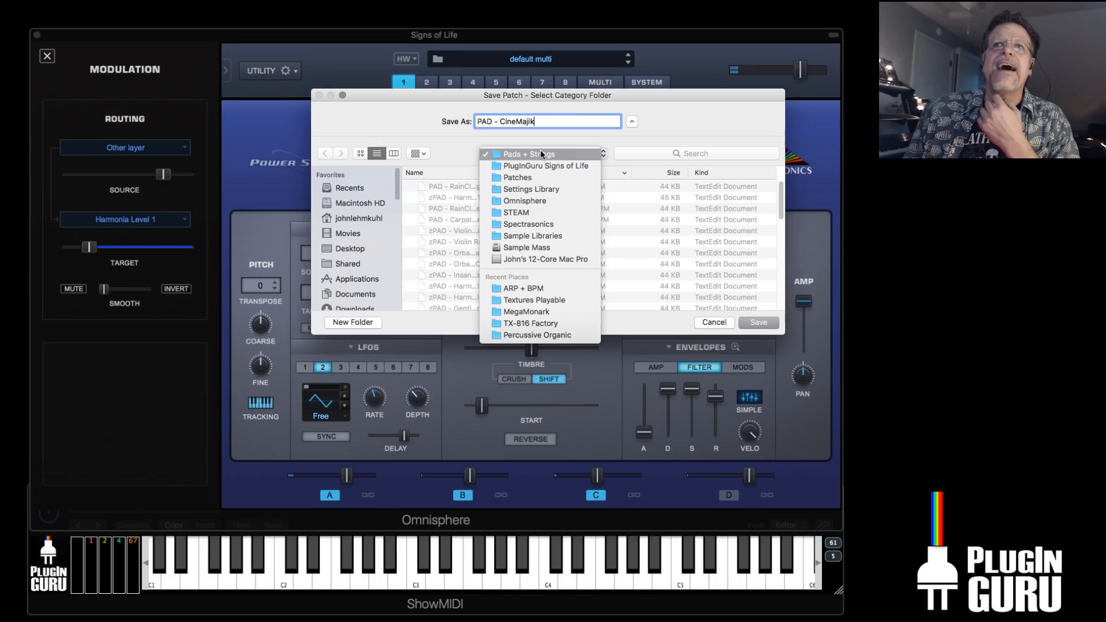
click(540, 150)
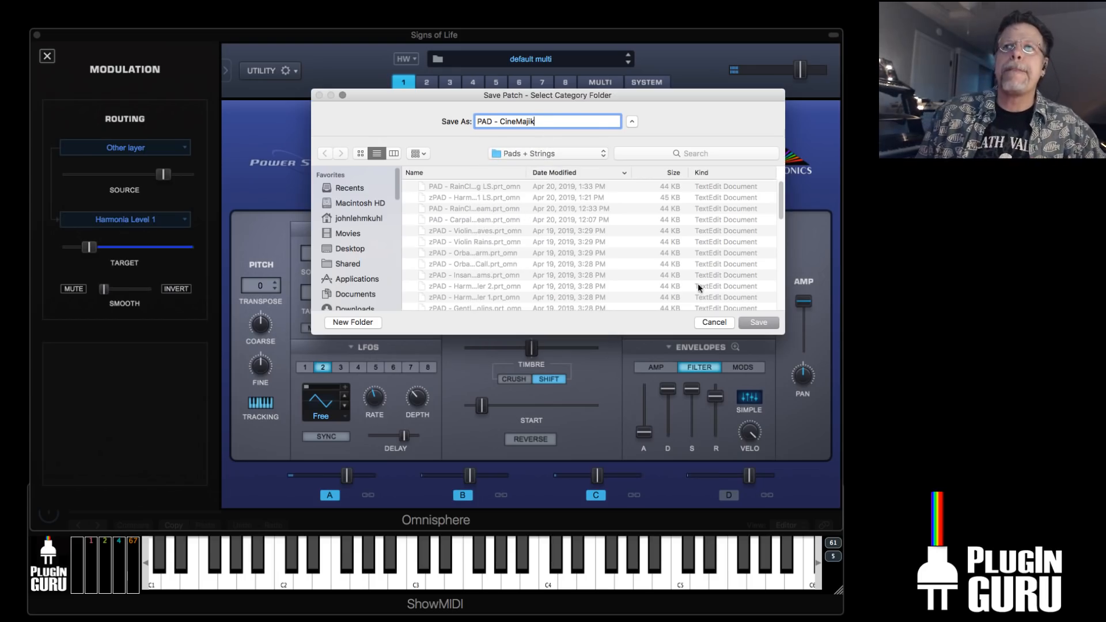
click(758, 323)
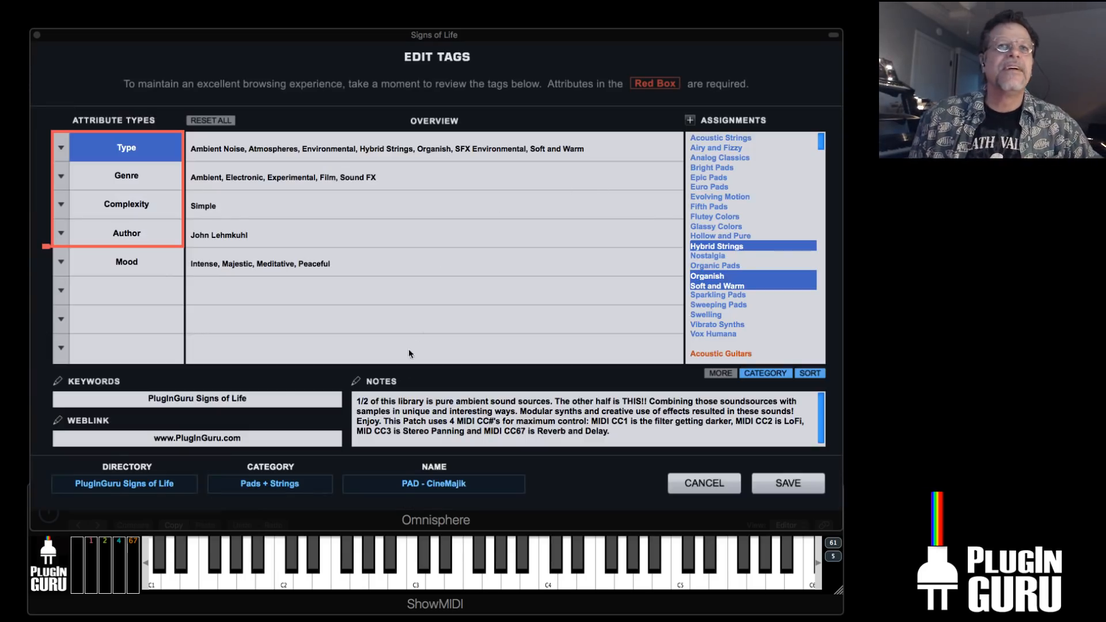
Replace the patch notes' introduction, up to "Enjoy.", with "Interesting 3 OSC Pad made during the 4.27.19 Livestream"
click(669, 427)
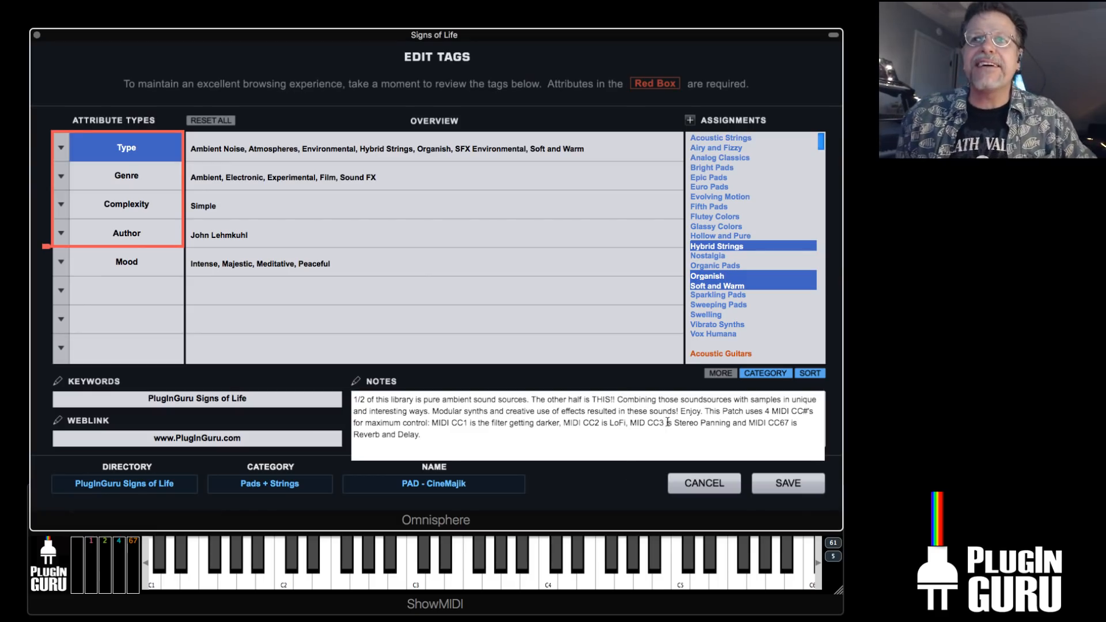
drag(704, 411, 272, 365)
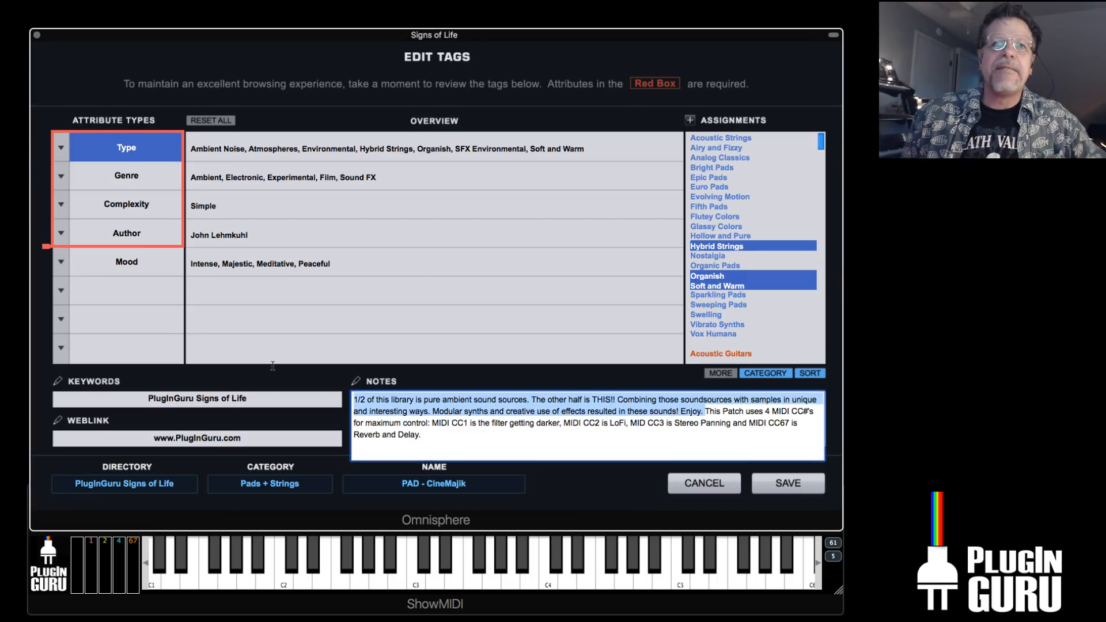
text(Interesting 3 )
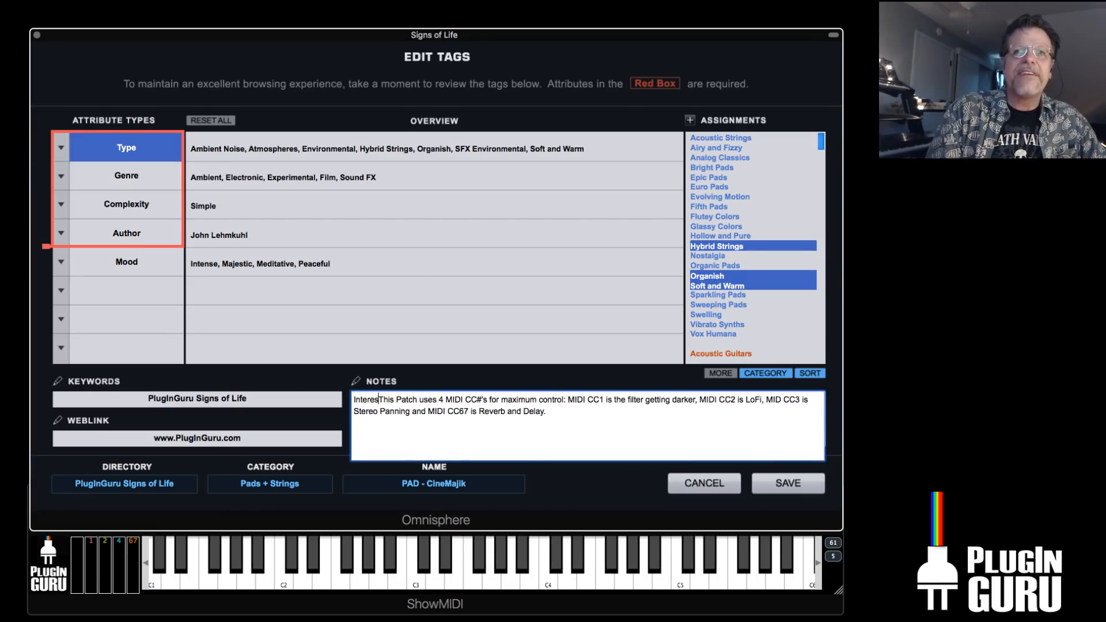
text(OSC Pad mad)
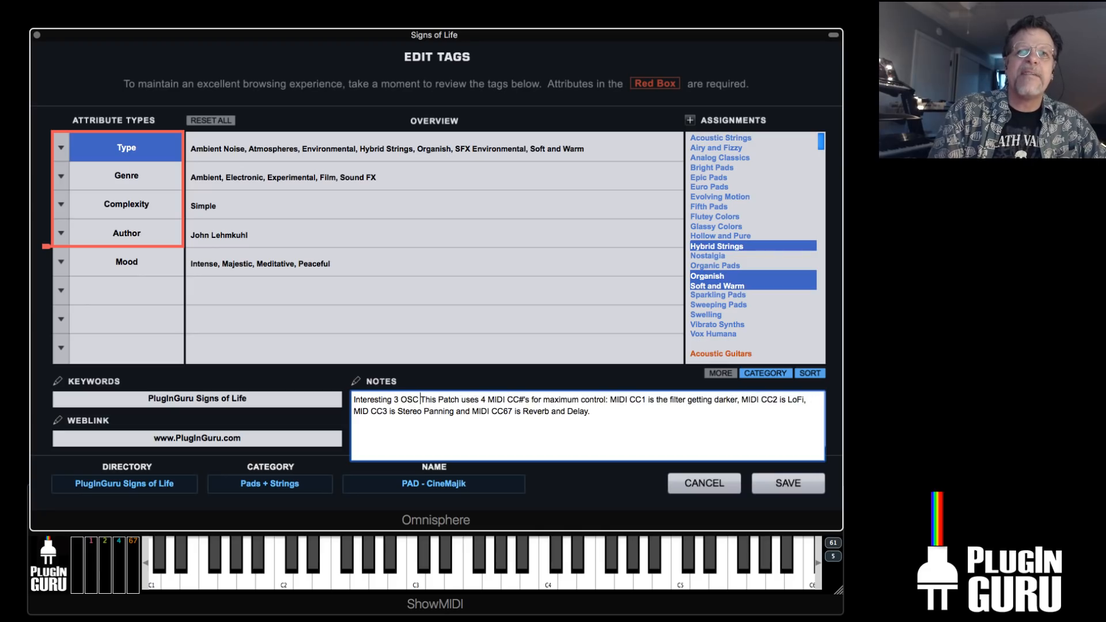
text(e during the )
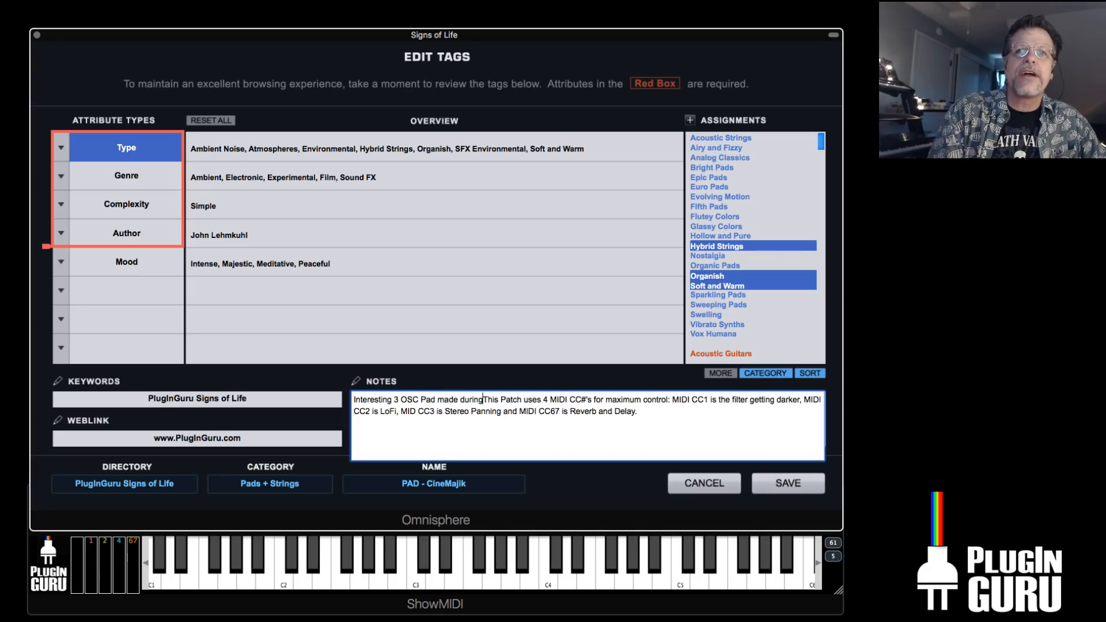
text(4)
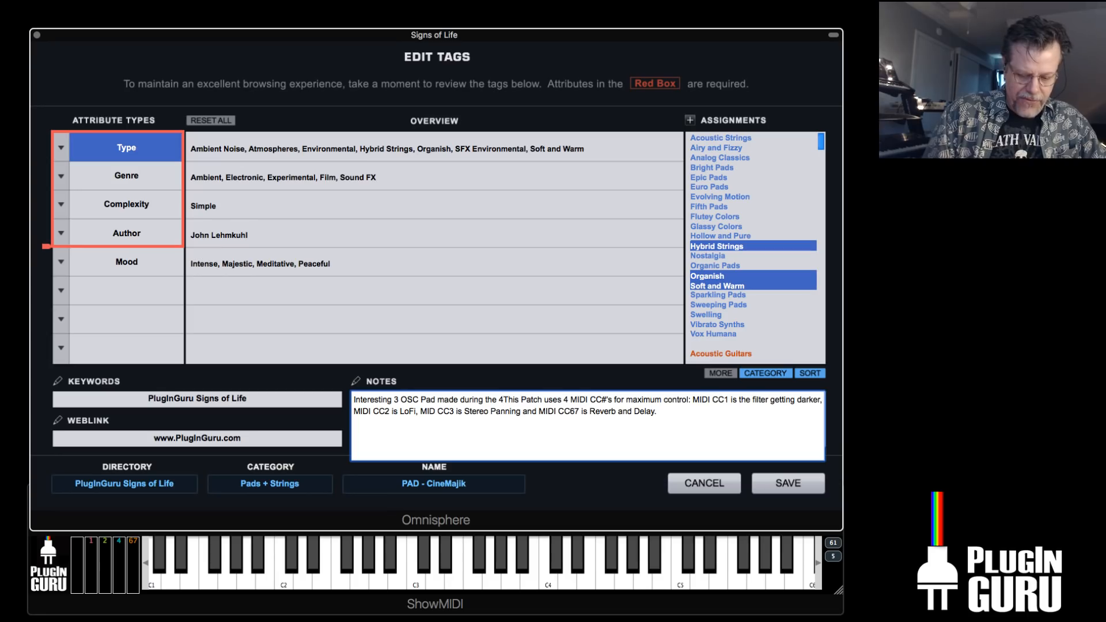
text(.27)
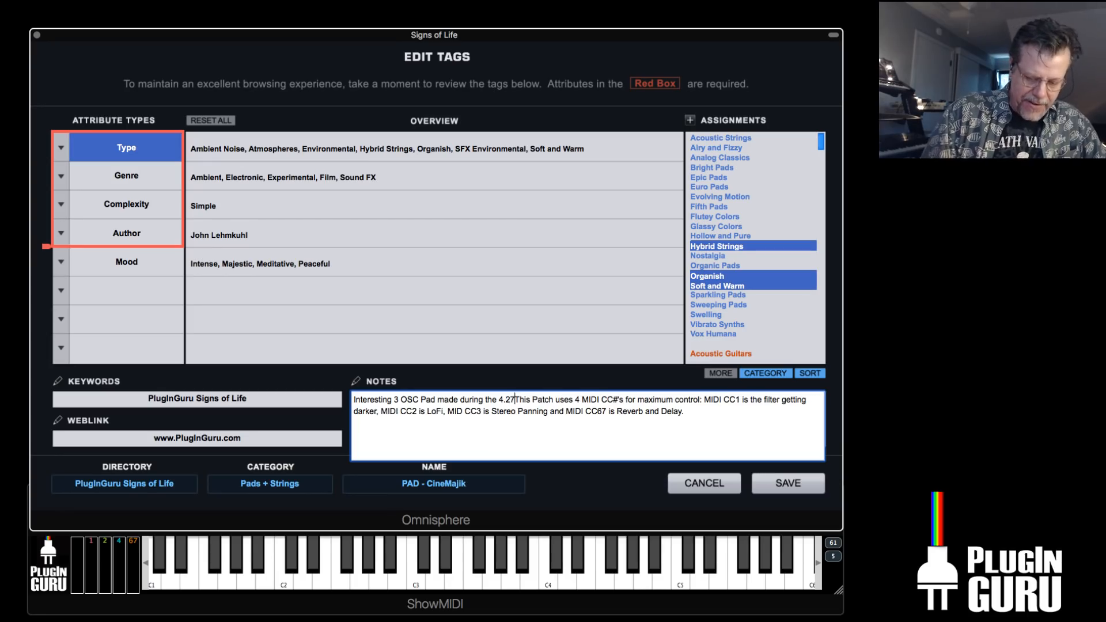
text(.19 Livestream)
Continue the patch notes after the livestream date with "! Ring Mod, and abuse of the Filter EG"
text(! Ring )
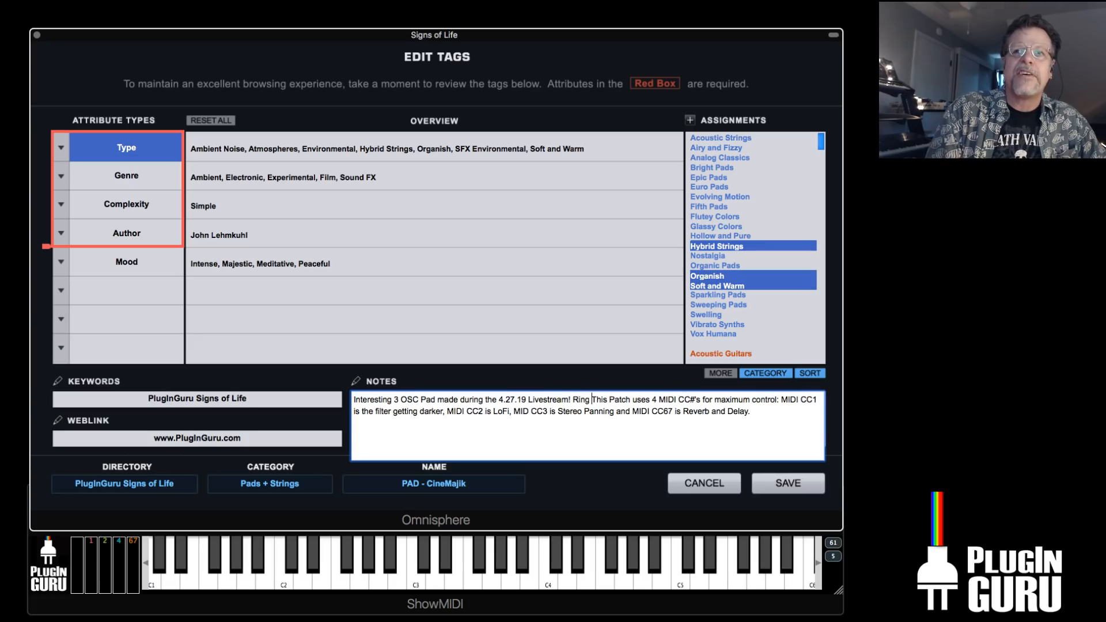
text(Mod, )
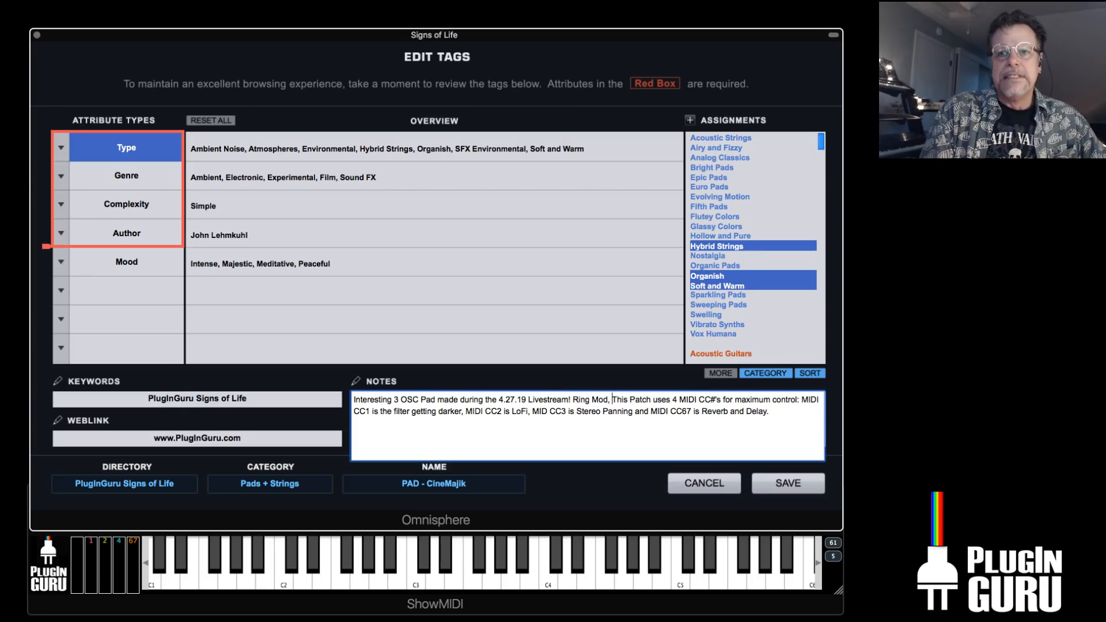
text(and ab)
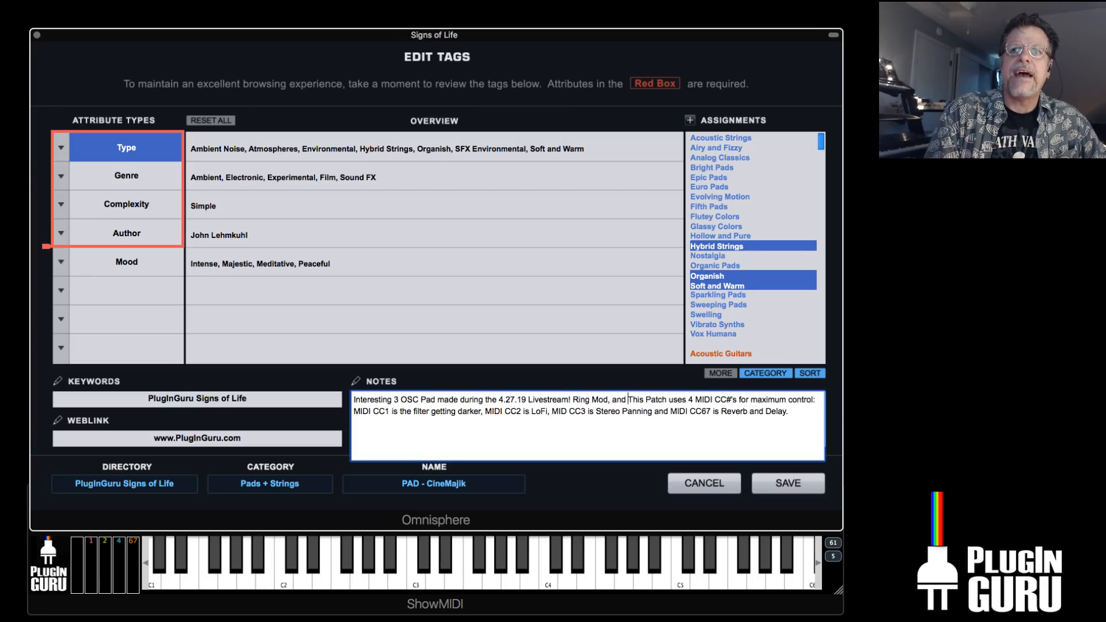
text(use of the Filter)
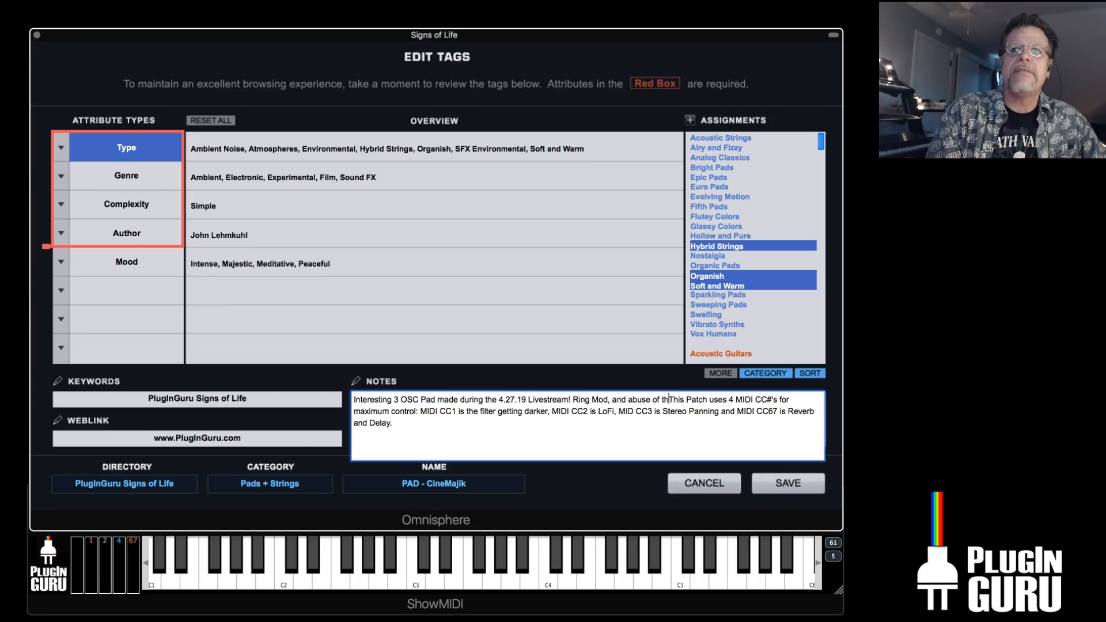
text( EG)
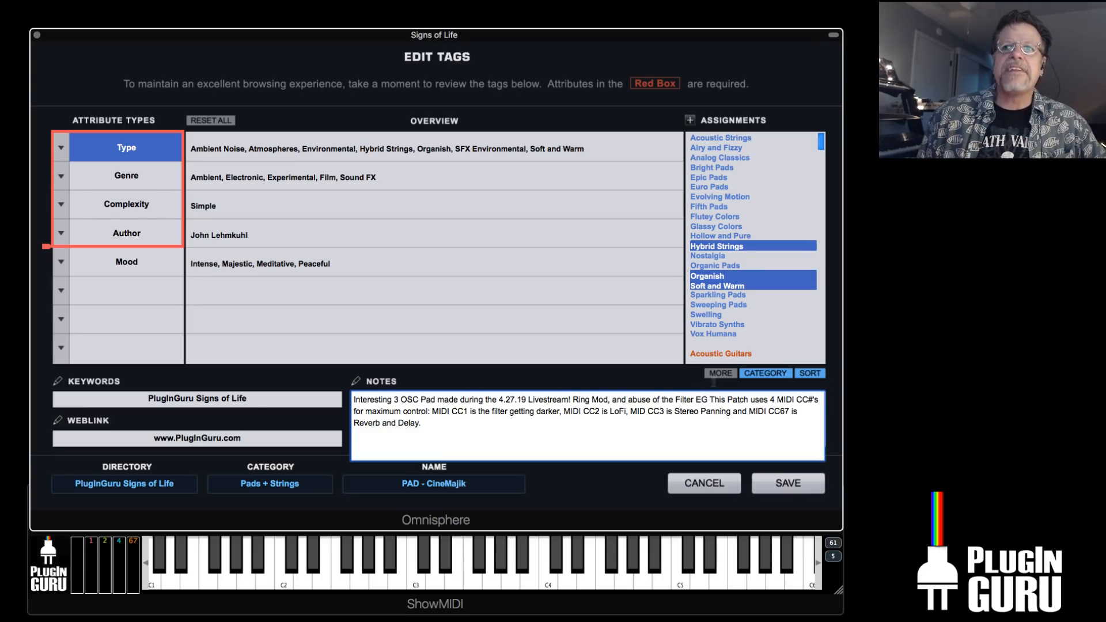
Change "abuse" in the notes to "abundant use" and add "all over the place" after "Filter EG"
drag(649, 399, 629, 399)
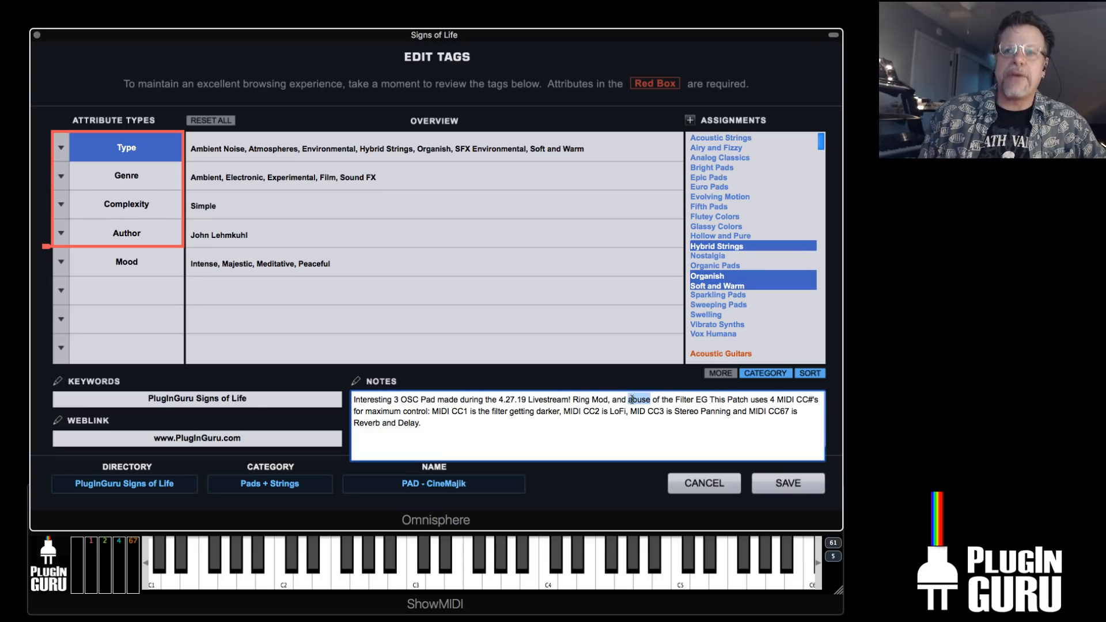
text(abundant u)
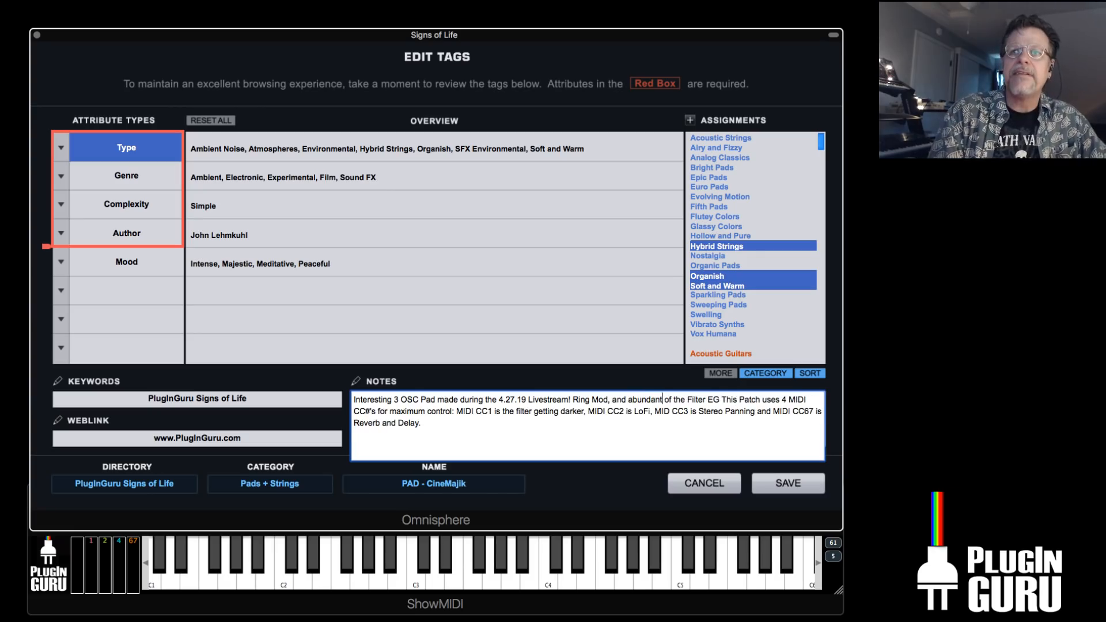
text(se)
click(737, 398)
text(all over the place)
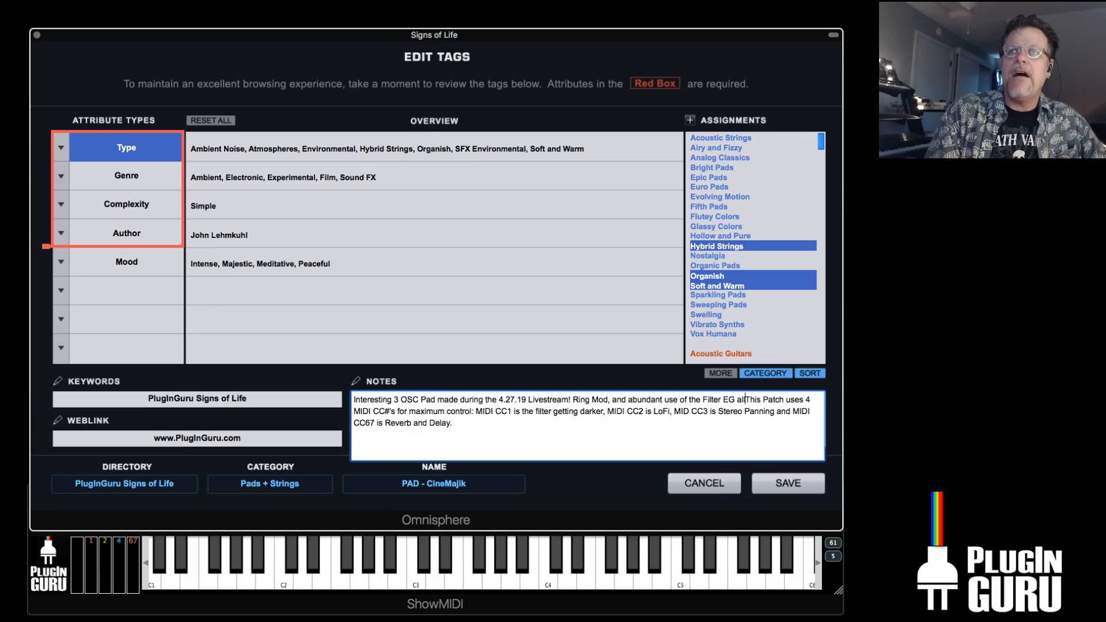
Continue the notes sentence with "make this very unique" before "This Patch uses"
text( make sh)
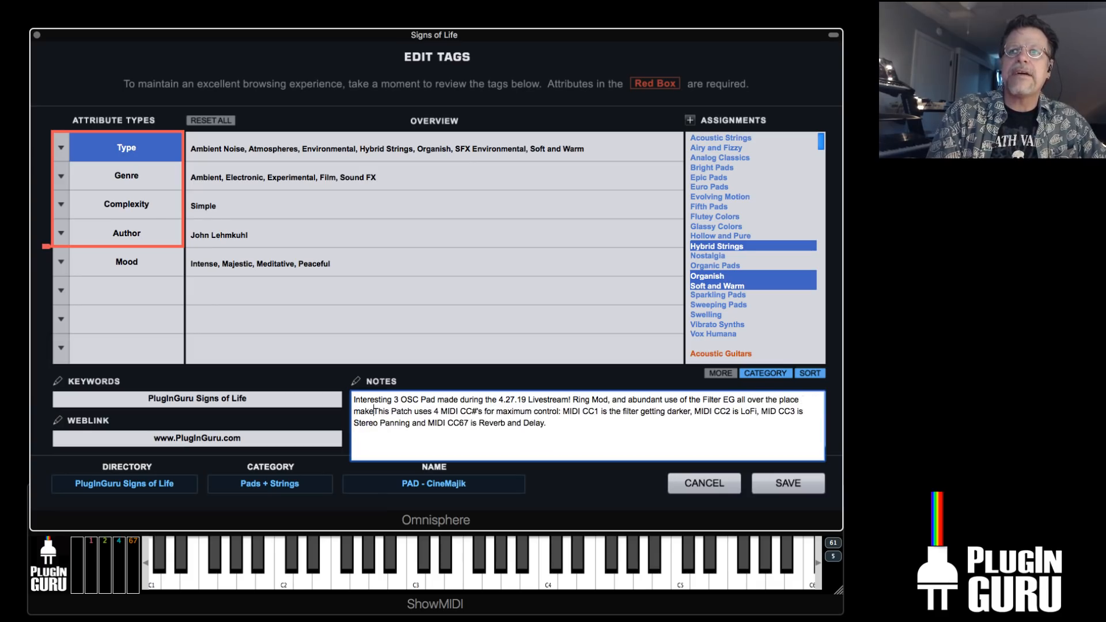
key(BackSpace)
key(BackSpace)
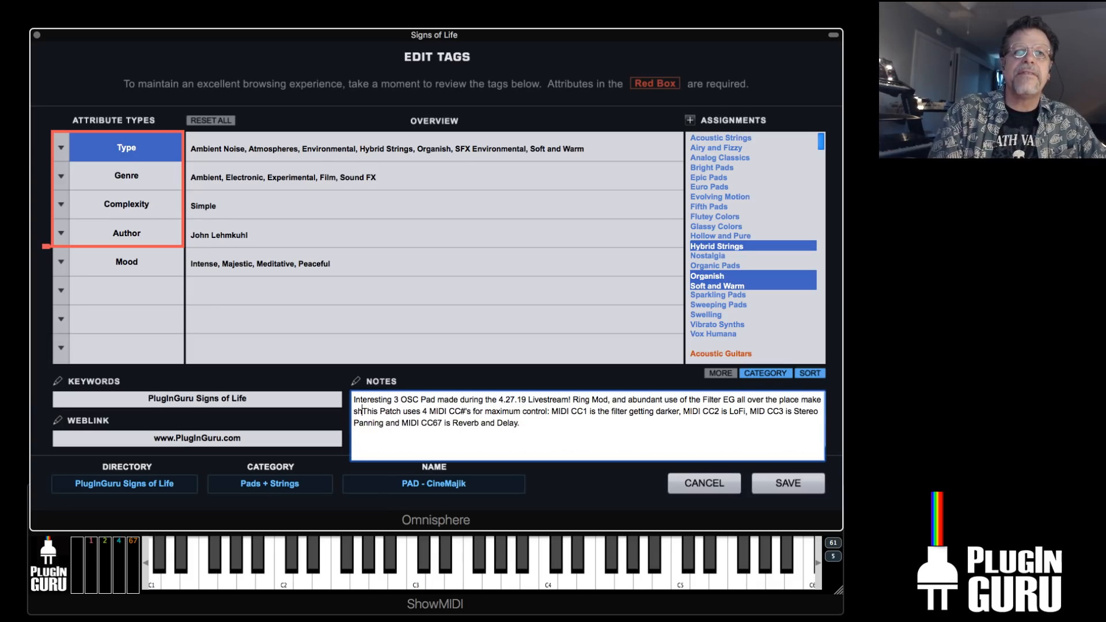
text(this )
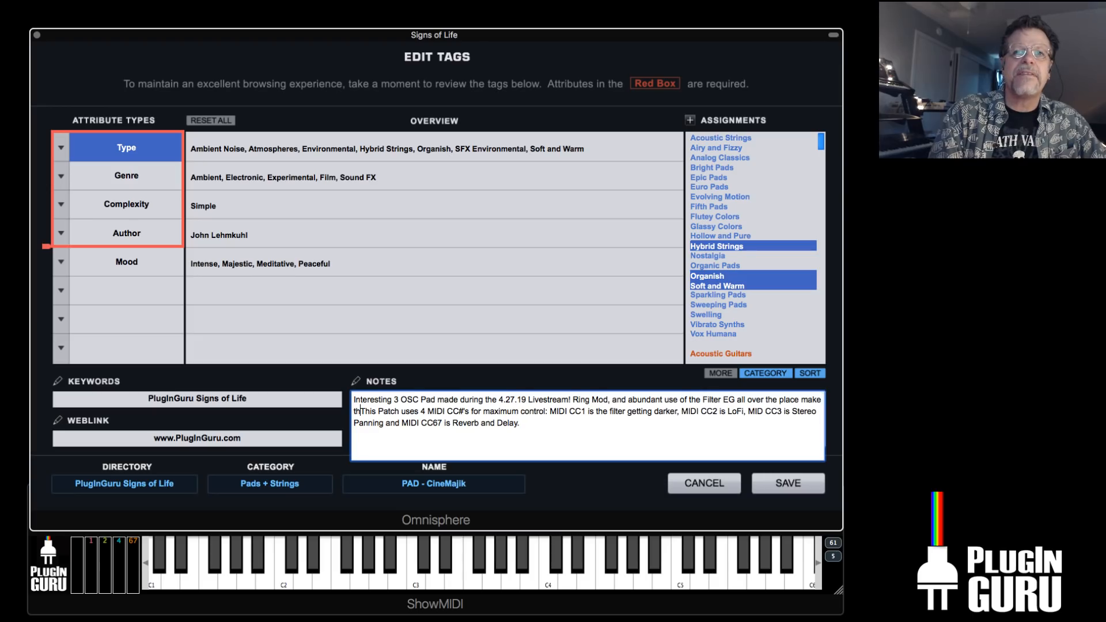
text(very uniq)
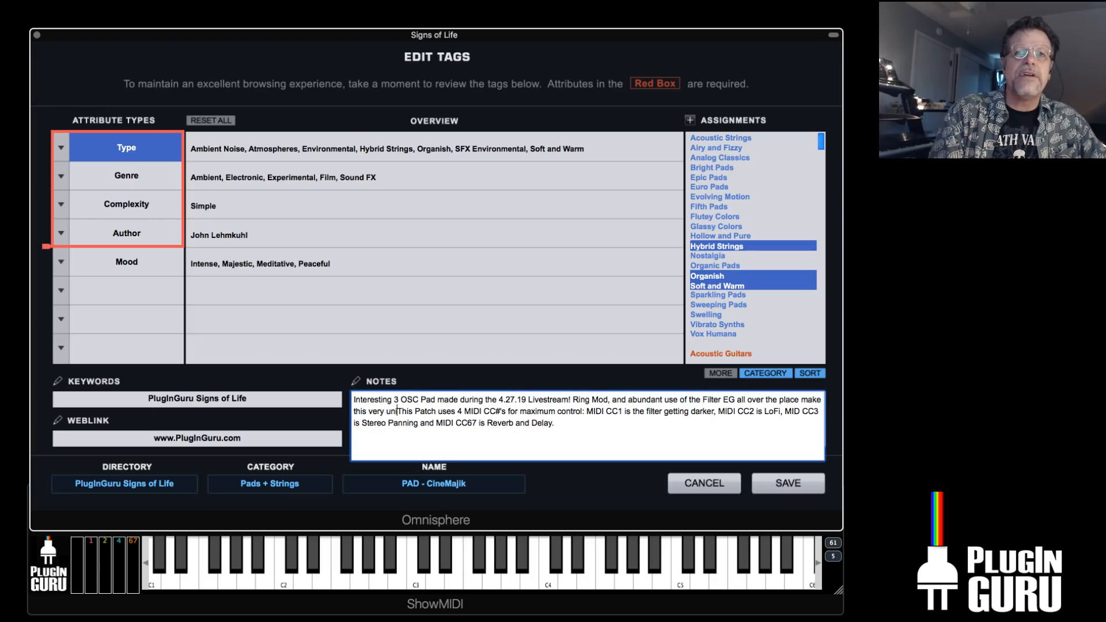
text(e)
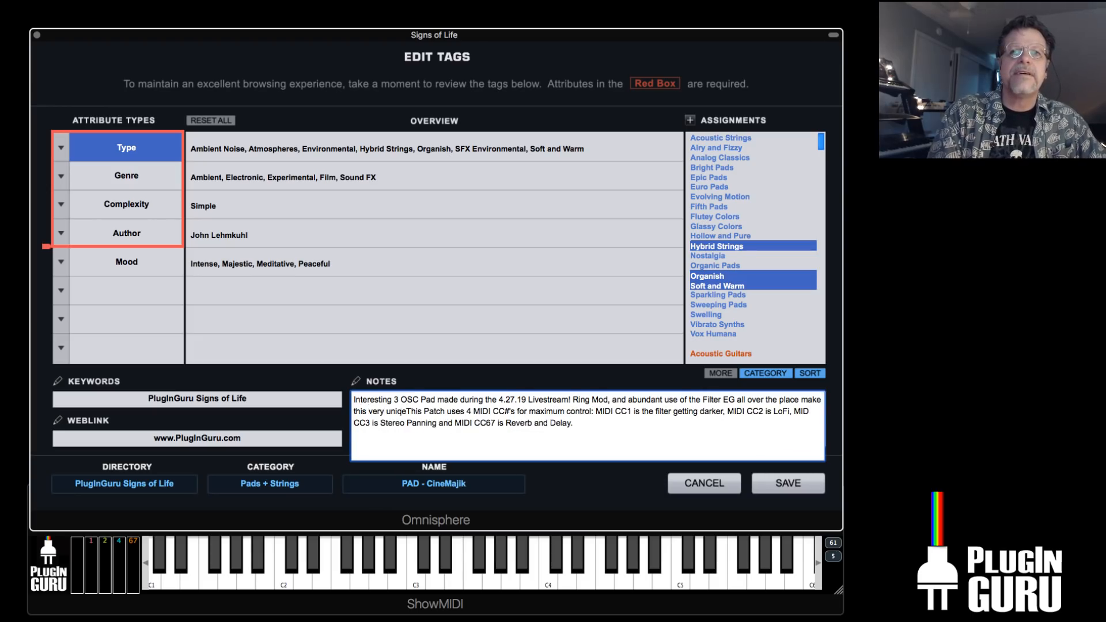
key(BackSpace)
text(ue)
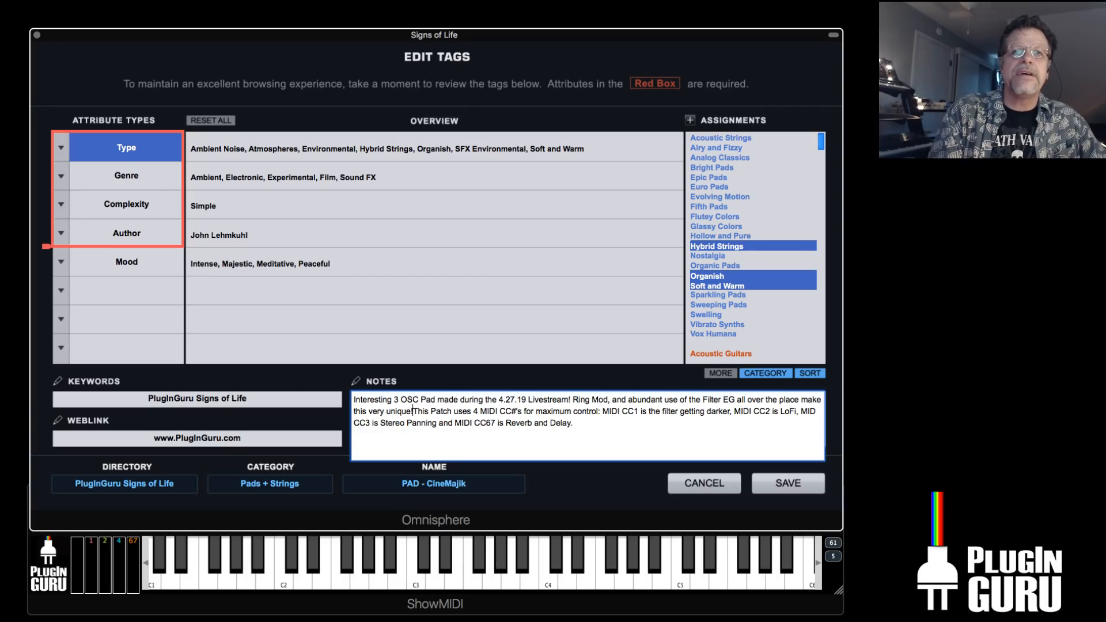
End the sentence with an exclamation mark, add a thank-you to the person who came up with the name, and save the patch tags
text(! THA)
key(BackSpace)
key(BackSpace)
text(hank you )
text(THOM )
text(for)
text( coming up with)
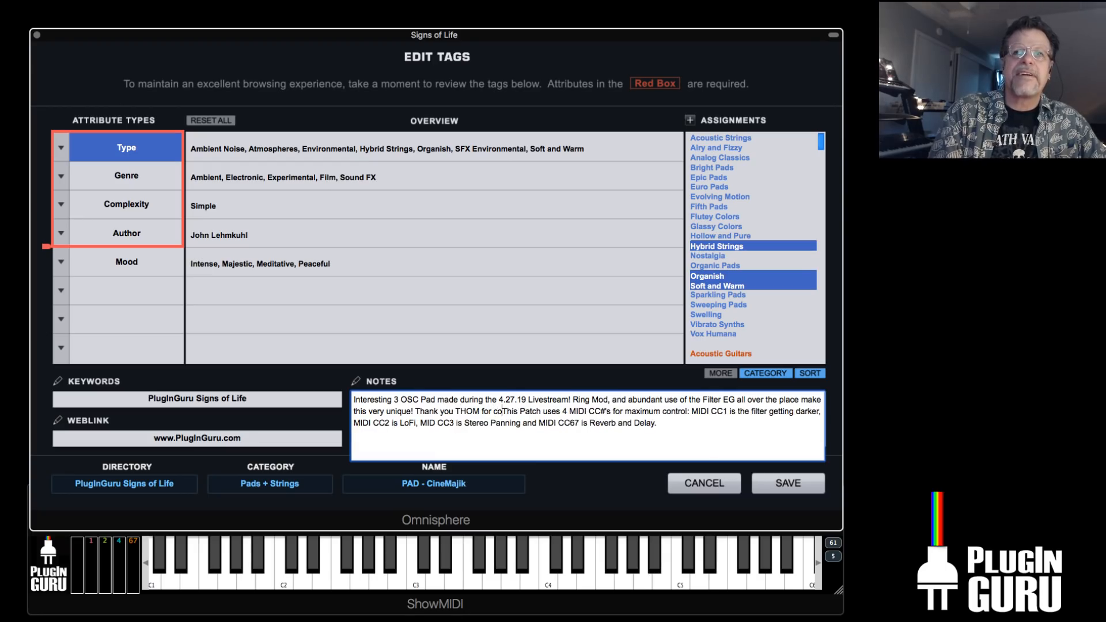
text( the name!)
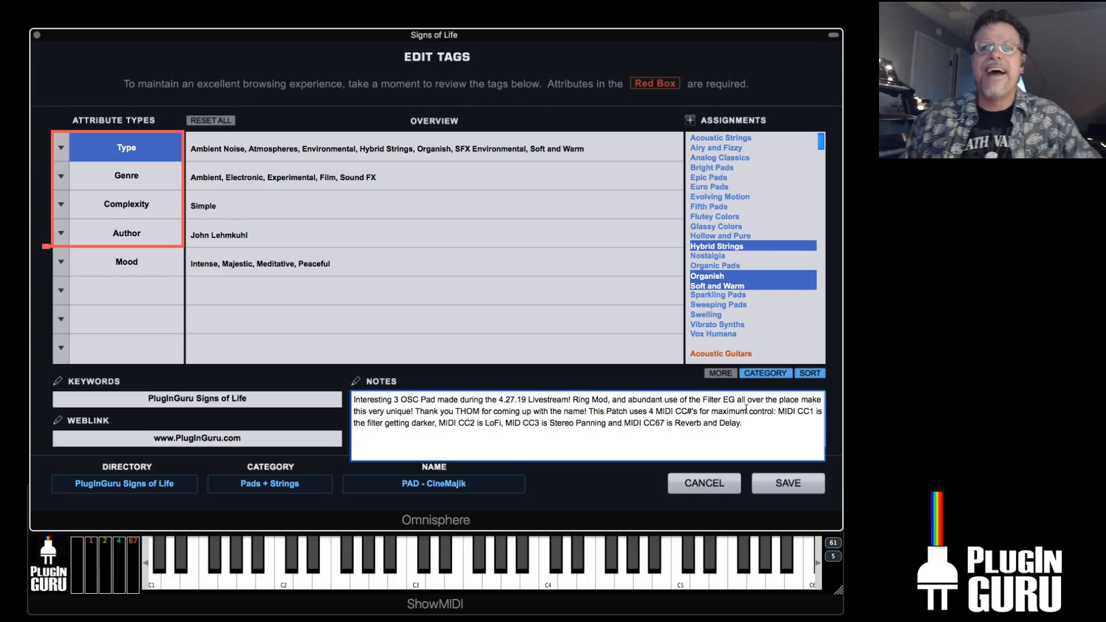
click(789, 484)
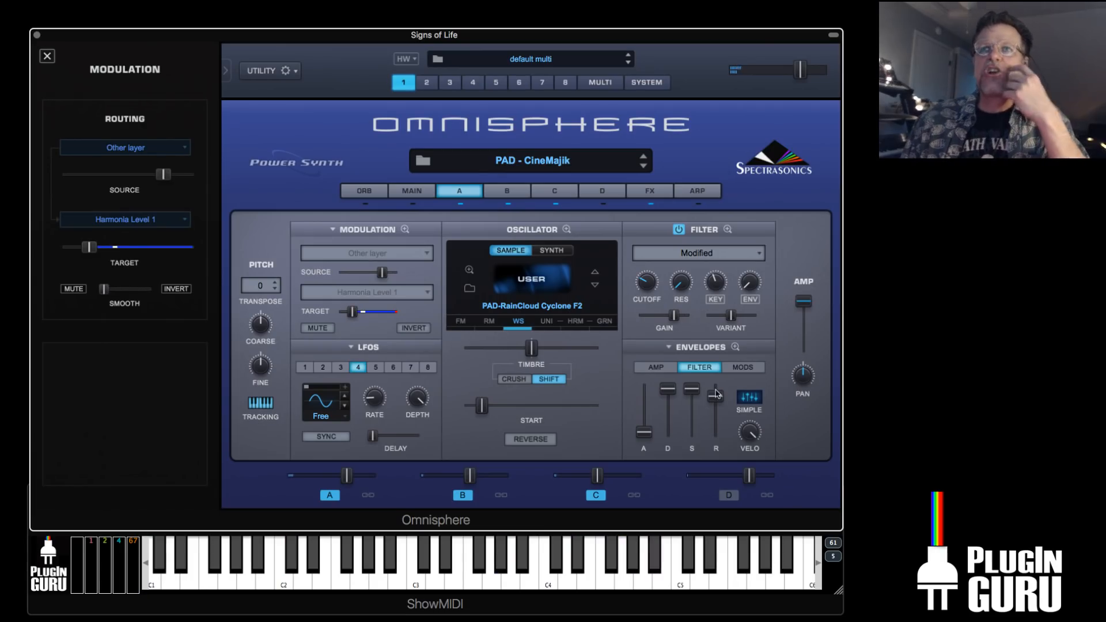
In the common effects rack, move the Vintage Comp and Vintage EQ3 down one slot each to free the first slot
click(651, 192)
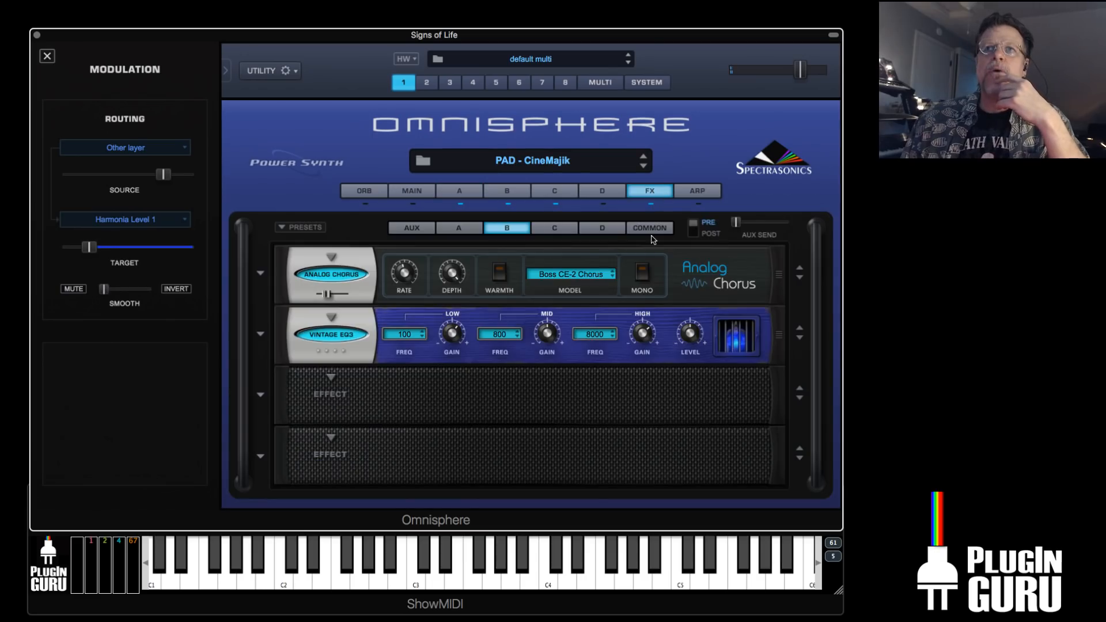
drag(282, 324, 282, 388)
drag(286, 268, 286, 329)
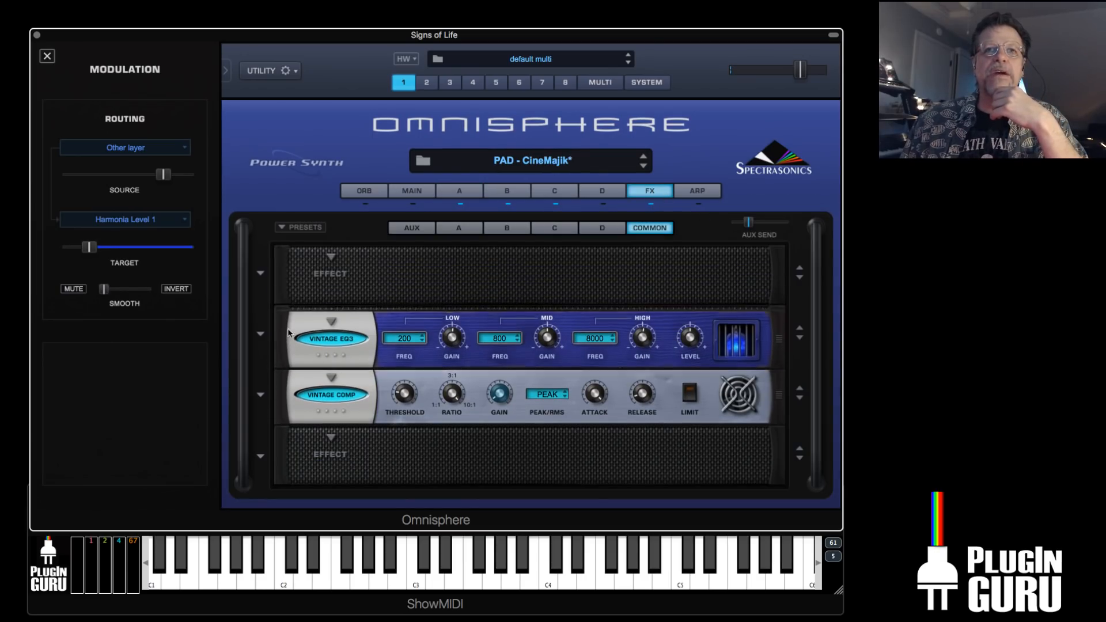
Insert a Chorus Echo in the first common effects slot with a 1/4 delay and 57% depth, and lower its mix slightly
click(330, 258)
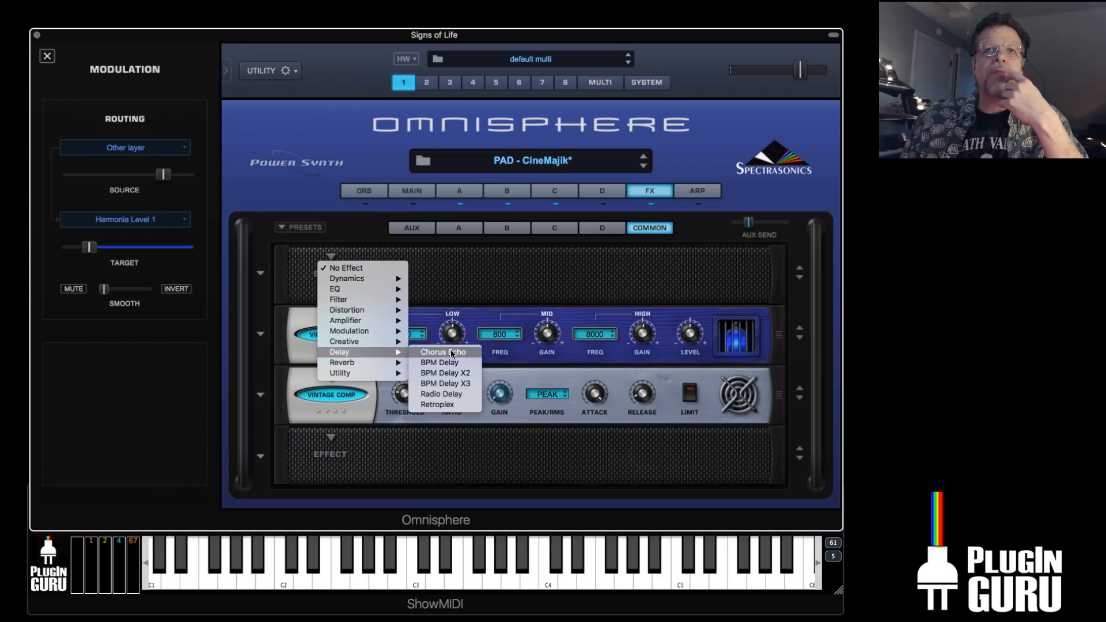
click(451, 351)
drag(405, 272, 402, 327)
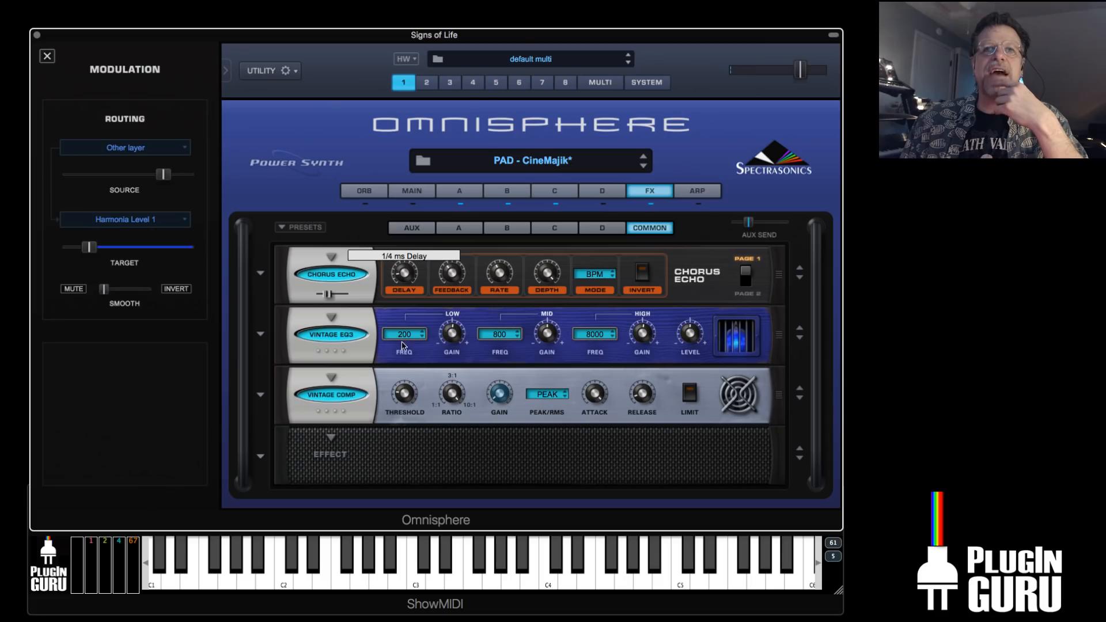
drag(547, 274, 543, 316)
drag(336, 302, 330, 302)
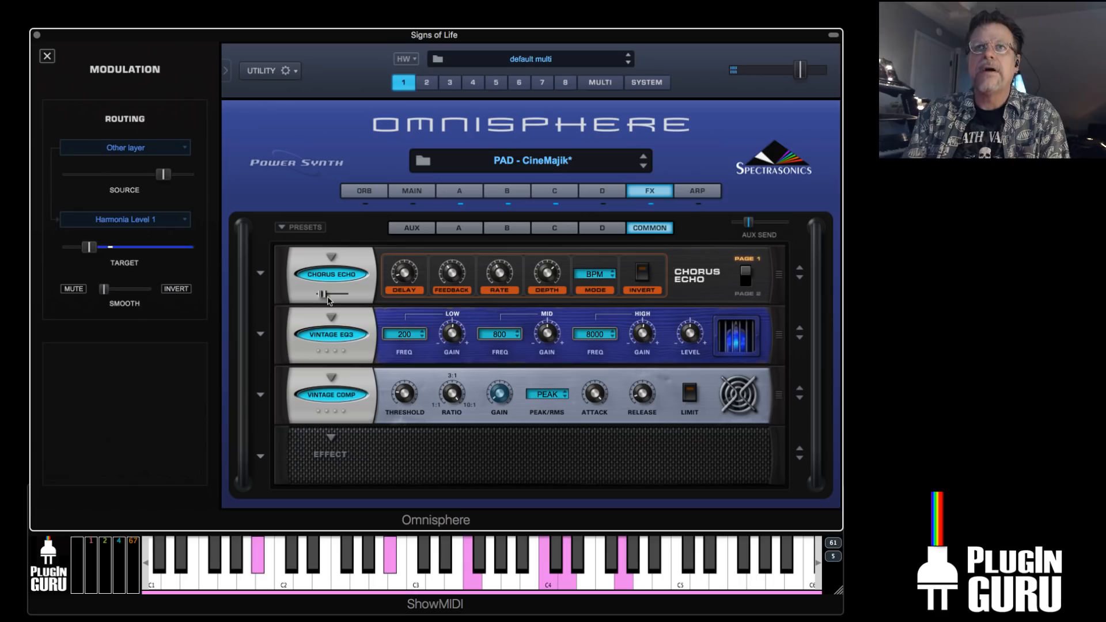
With the Chorus Echo mix fully wet, reduce its rate and depth, then set the mix to about halfway
mouse_move(549, 285)
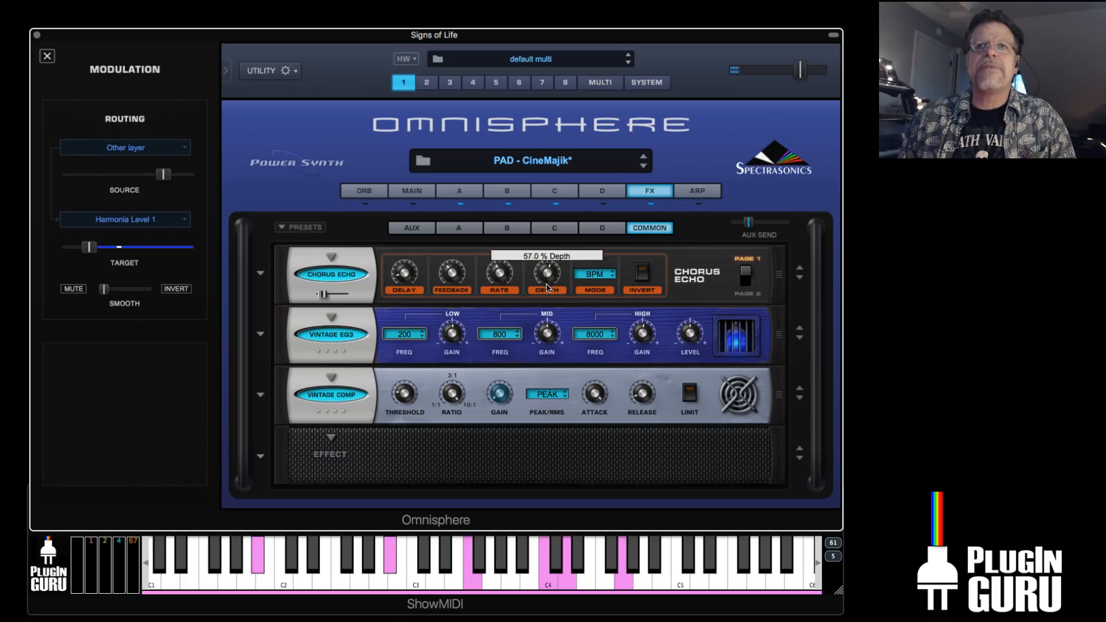
drag(324, 296, 361, 303)
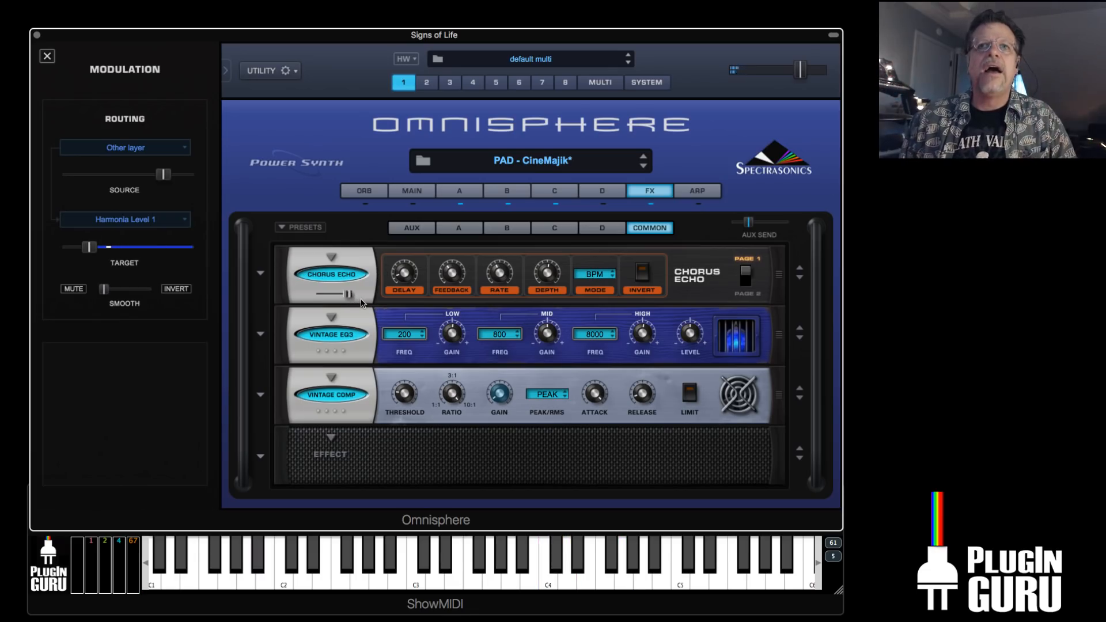
mouse_move(503, 279)
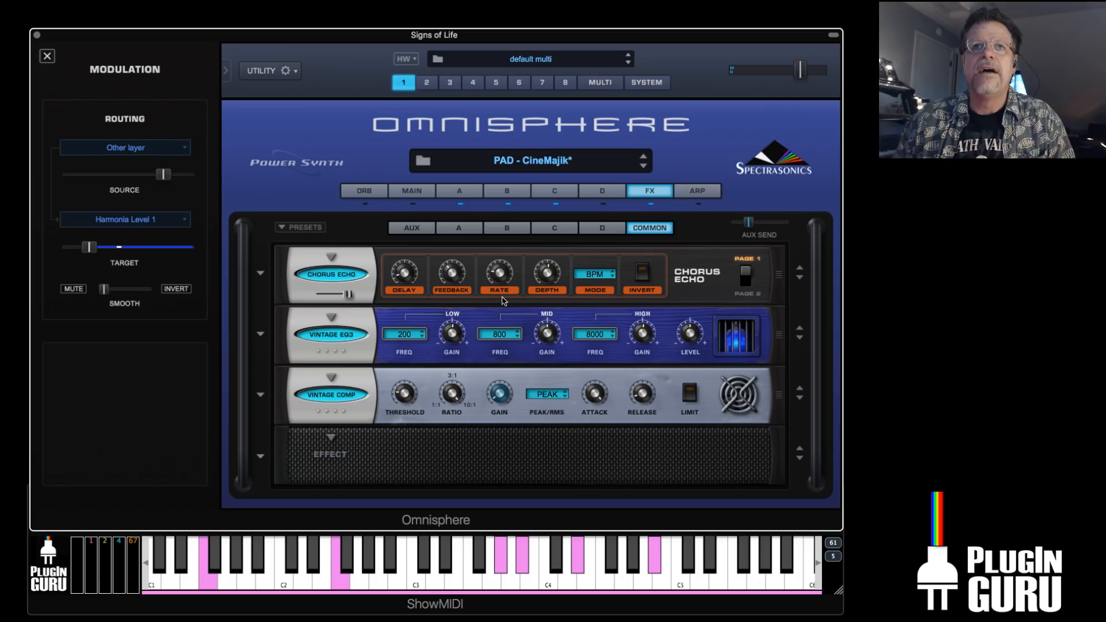
mouse_move(547, 279)
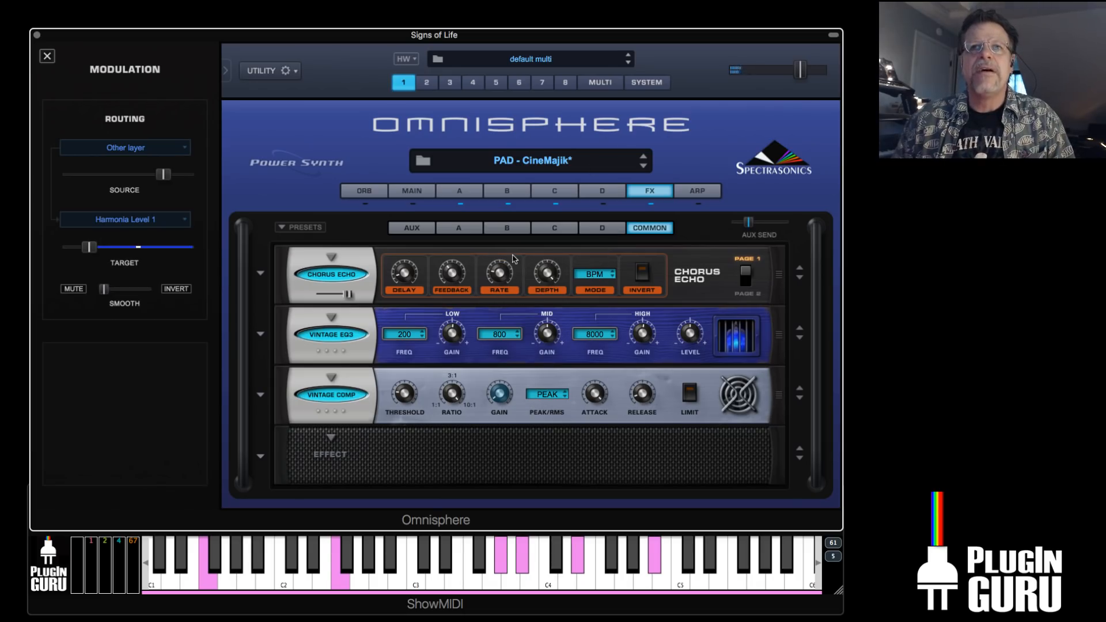
mouse_move(511, 253)
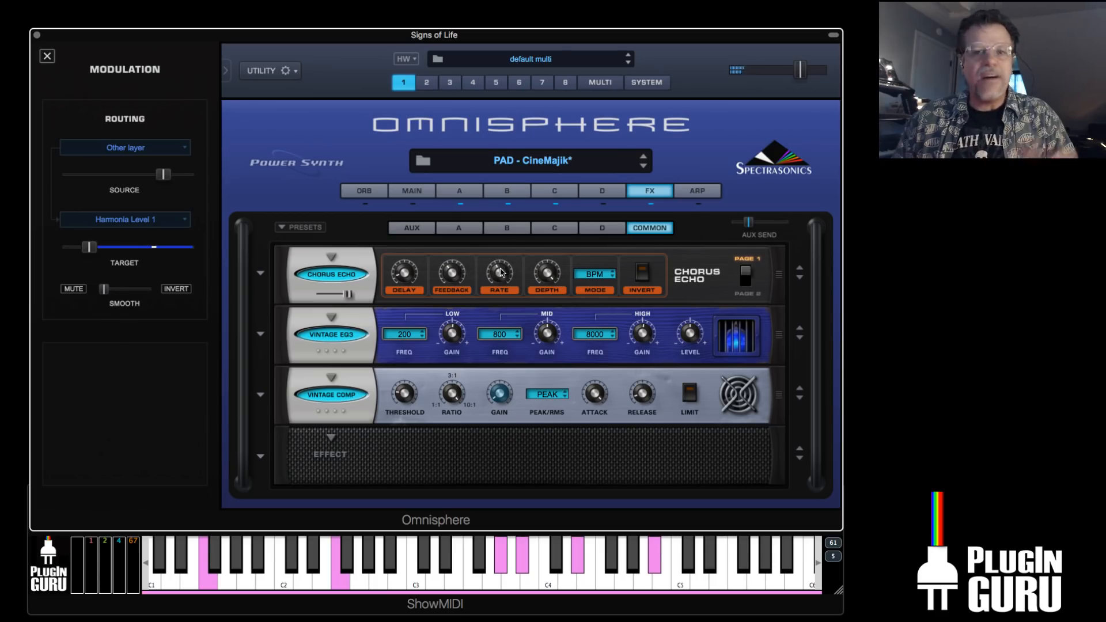
drag(502, 275, 504, 310)
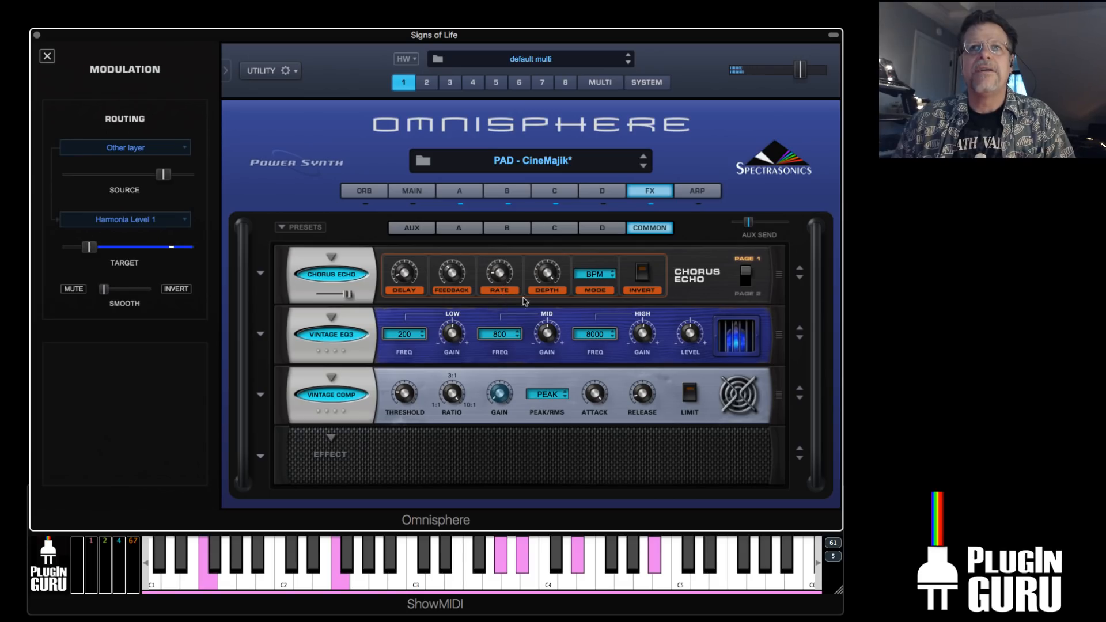
drag(548, 276, 525, 333)
click(347, 295)
drag(347, 294, 329, 306)
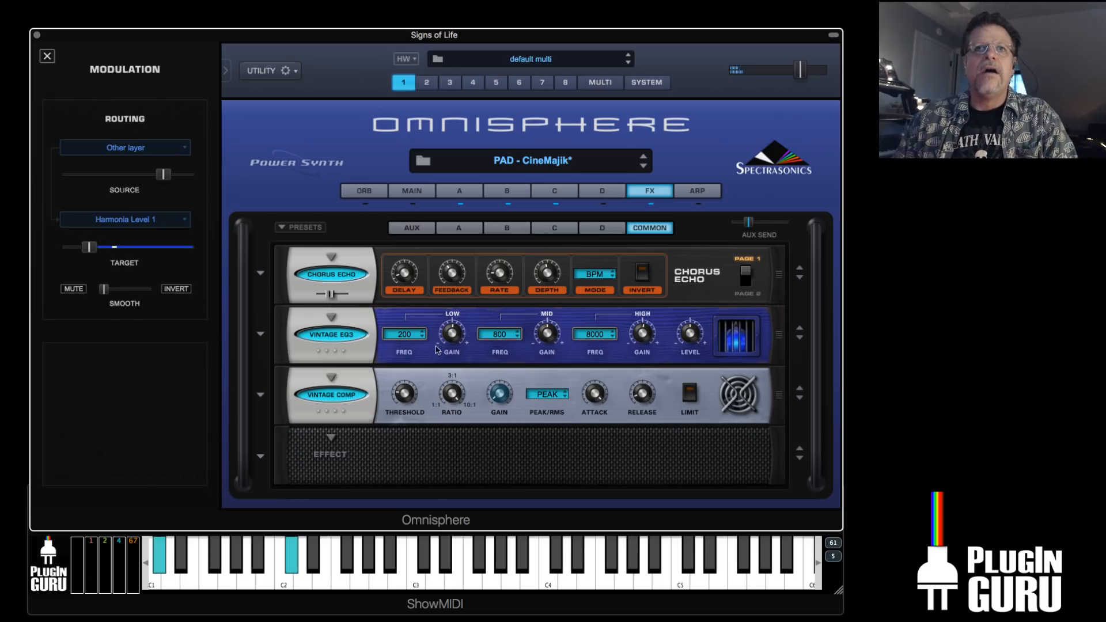
Set the common Vintage EQ3's low frequency to 100 and raise its low gain slightly
click(423, 331)
drag(449, 336, 452, 326)
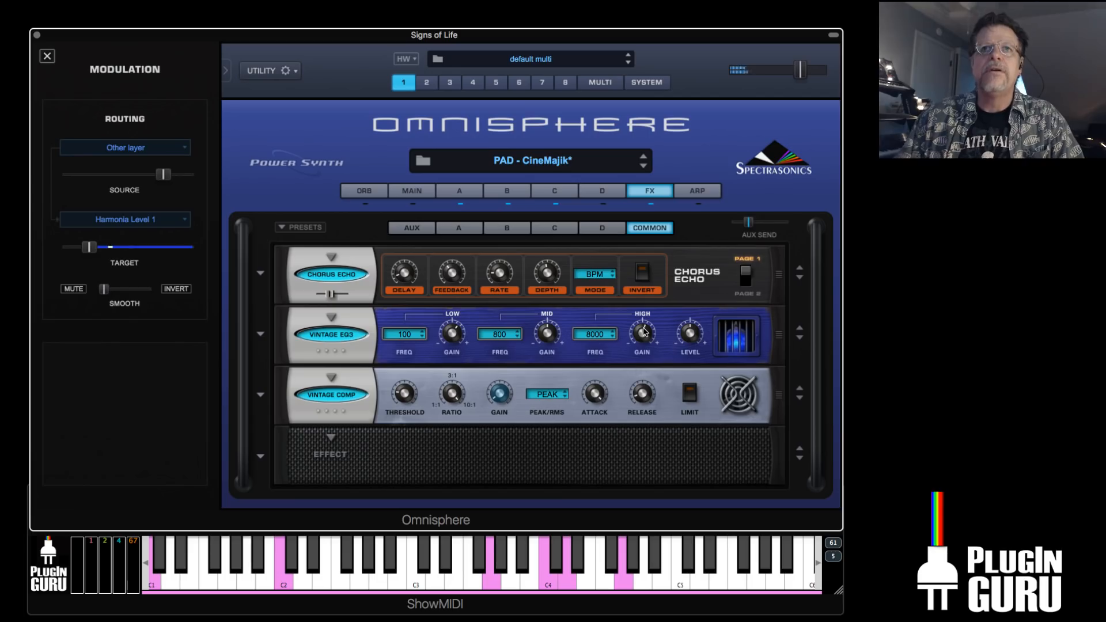
Quick-save the patch, overwriting the existing PAD - CineMajik
click(279, 74)
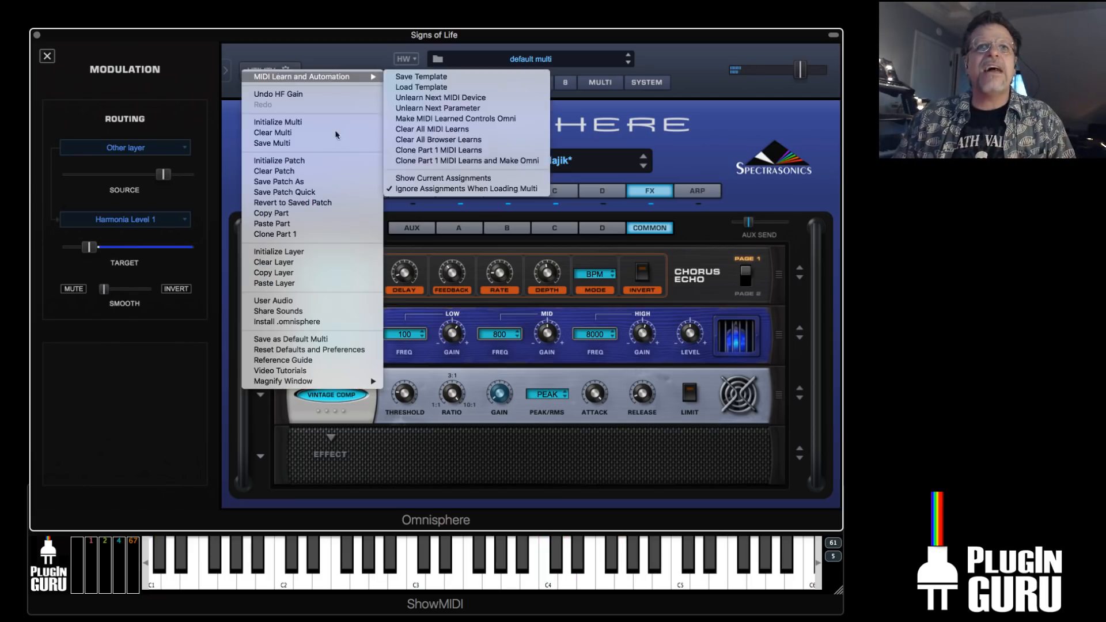
click(281, 195)
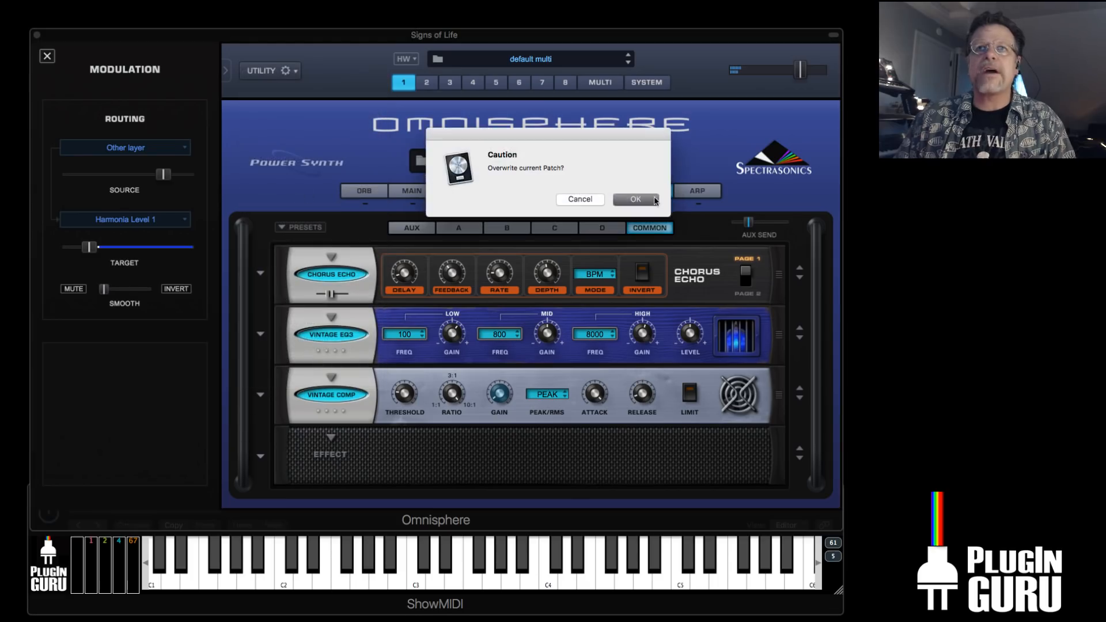
click(639, 199)
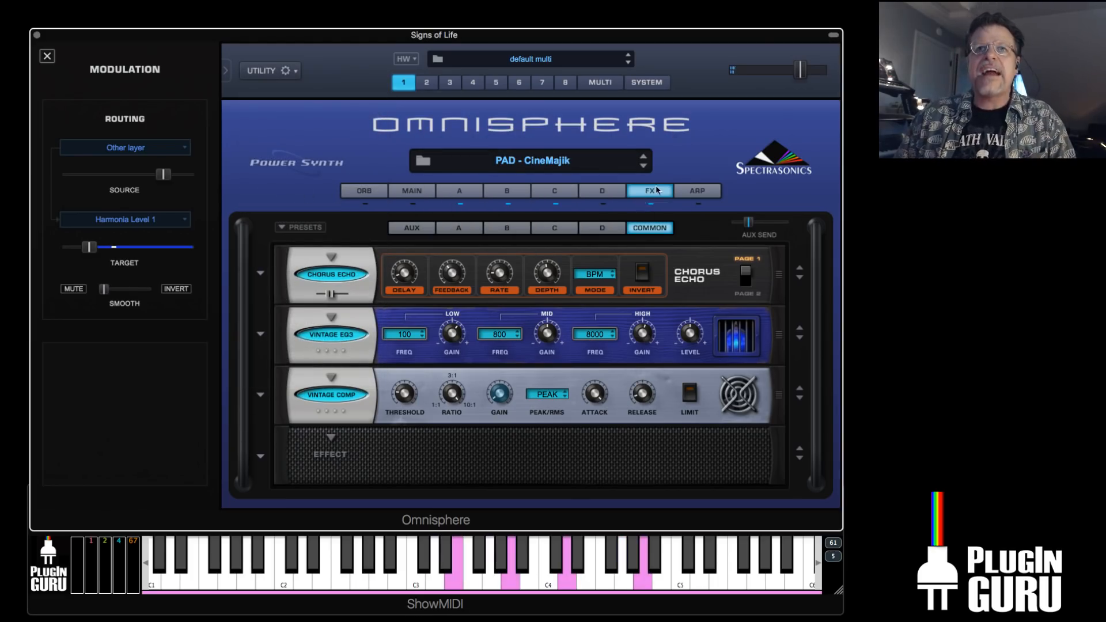
Link layers A, B and C on layer A's page and set the amp envelope's release low in its range
click(459, 191)
click(367, 496)
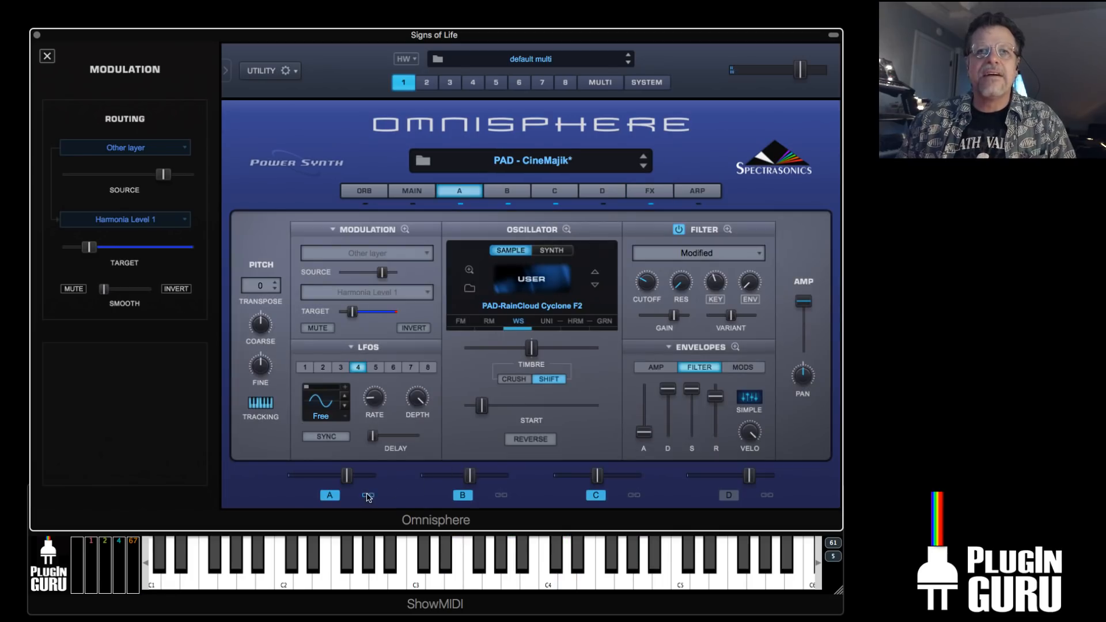
click(501, 496)
click(633, 496)
drag(667, 389, 714, 429)
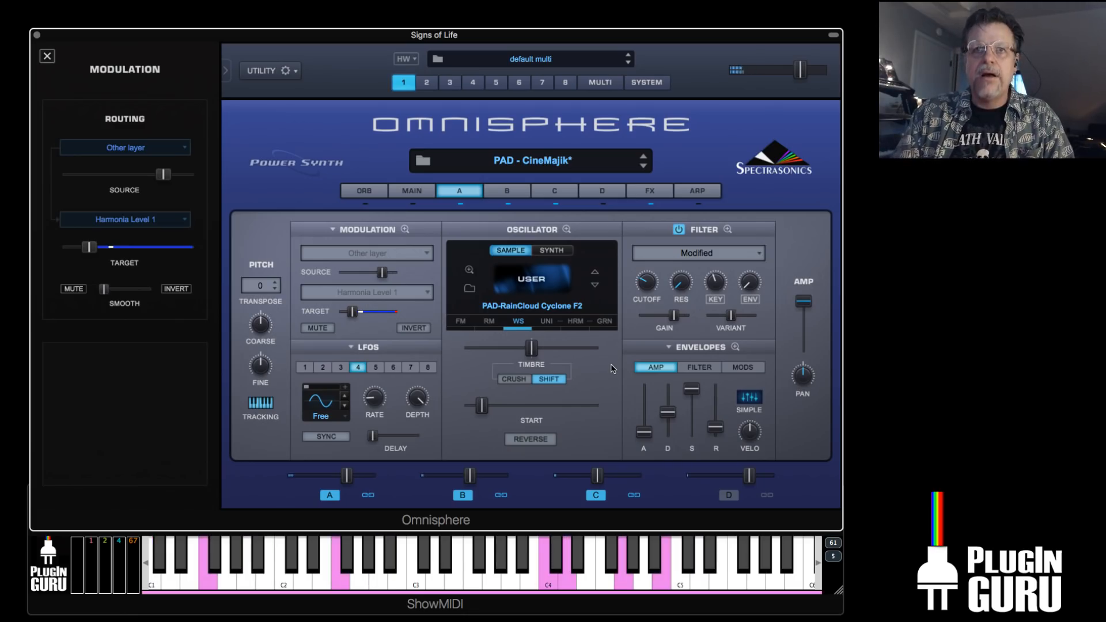
On layer A's page with the layers linked, set LFO 2's delay to about 0.644
click(305, 368)
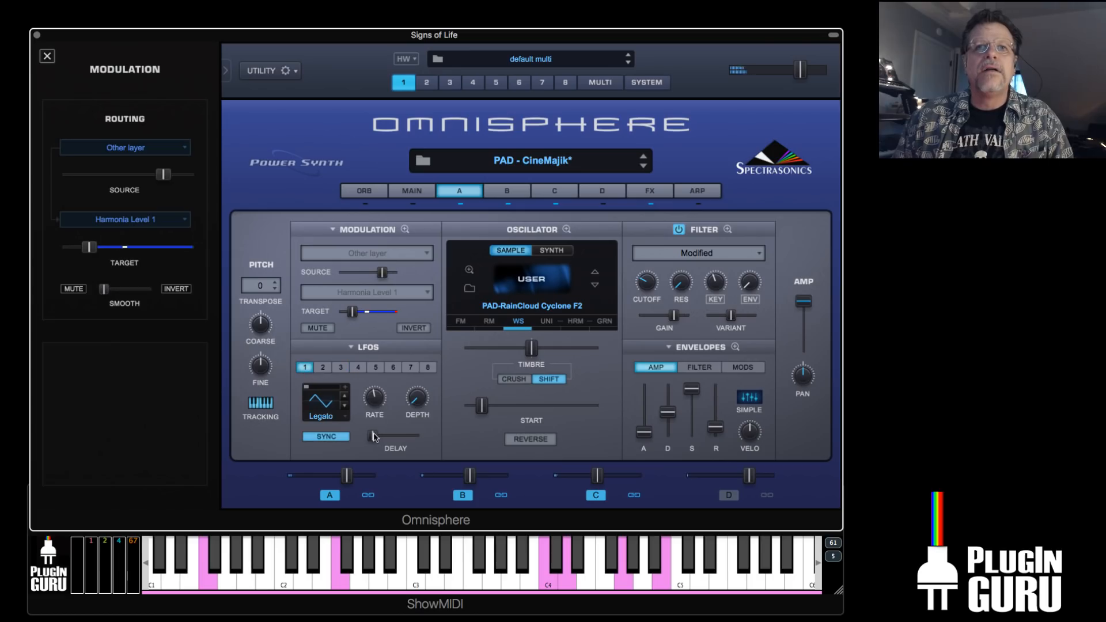
click(320, 368)
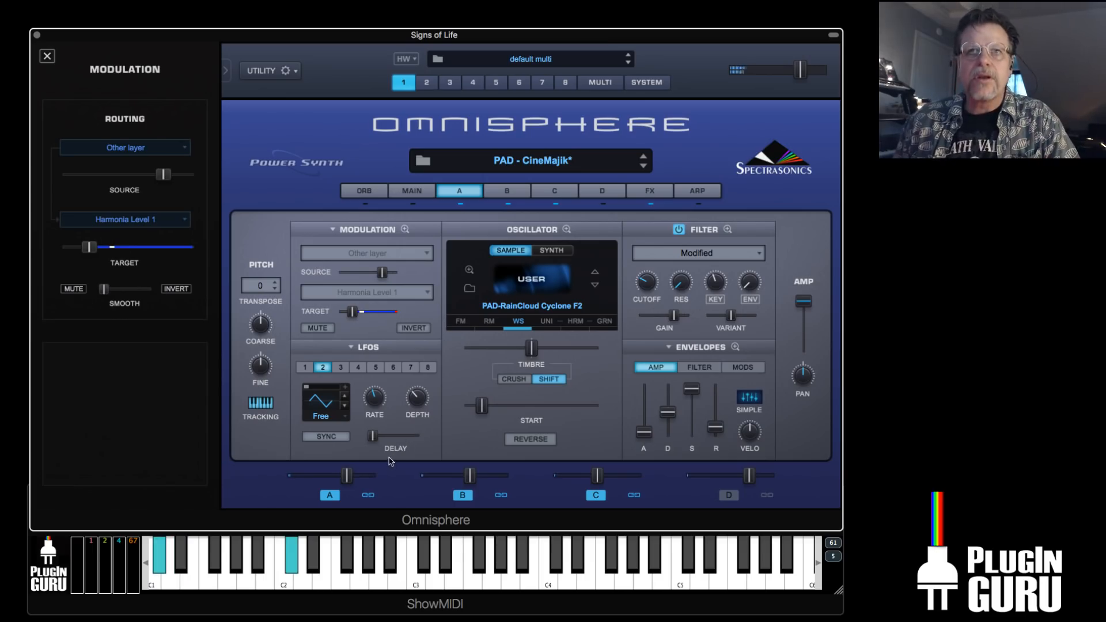
drag(373, 436, 398, 442)
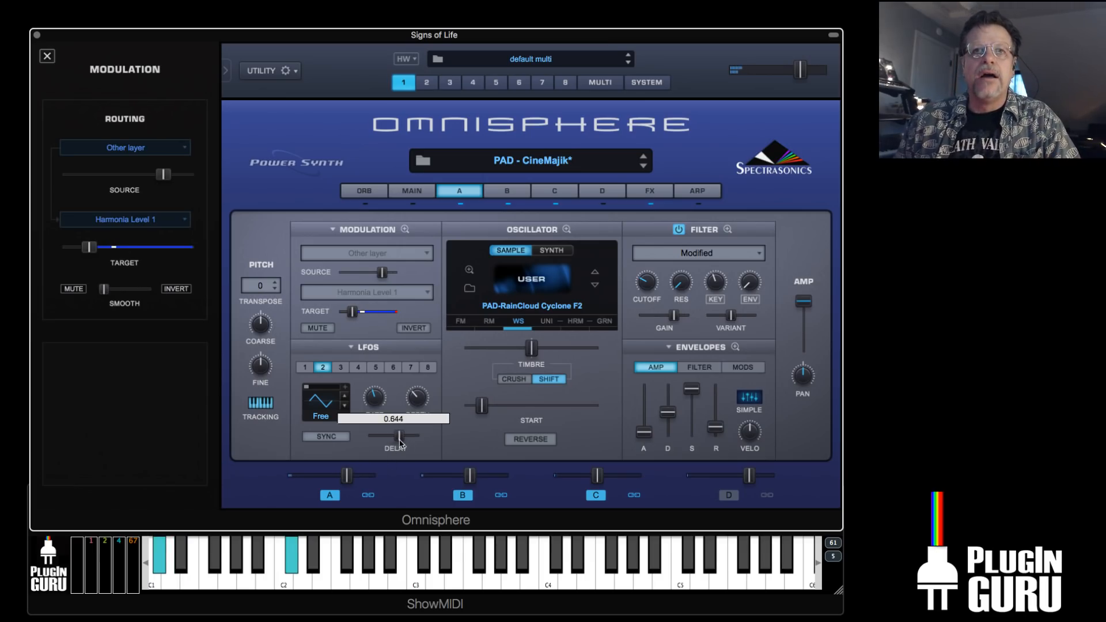
Mute the LFO4 modulation of layer B's ring modulation frequency
click(504, 191)
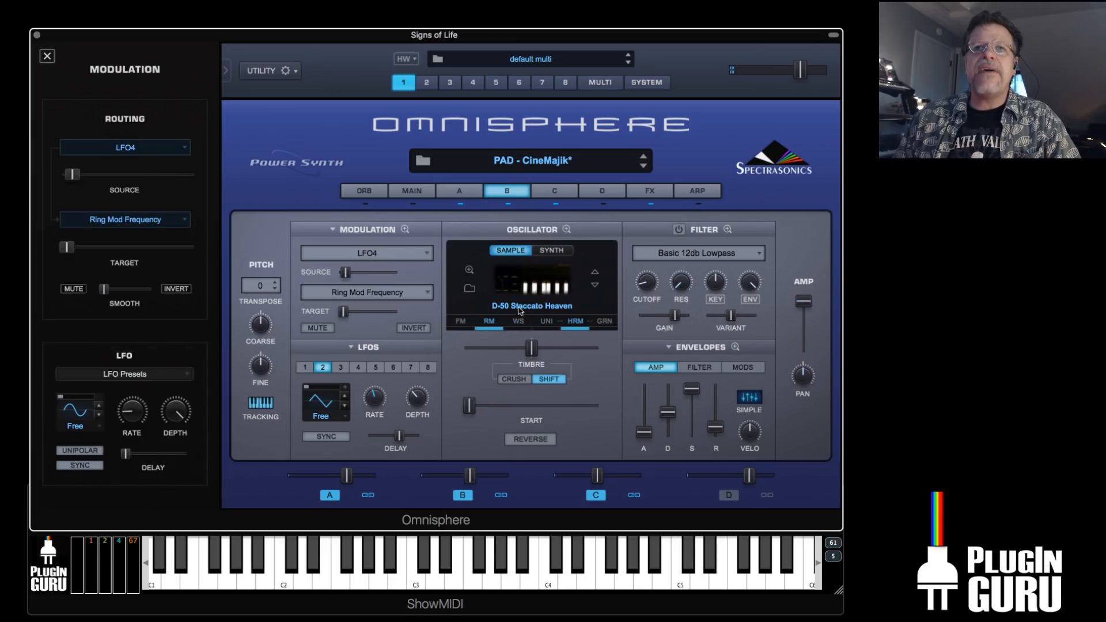
click(488, 322)
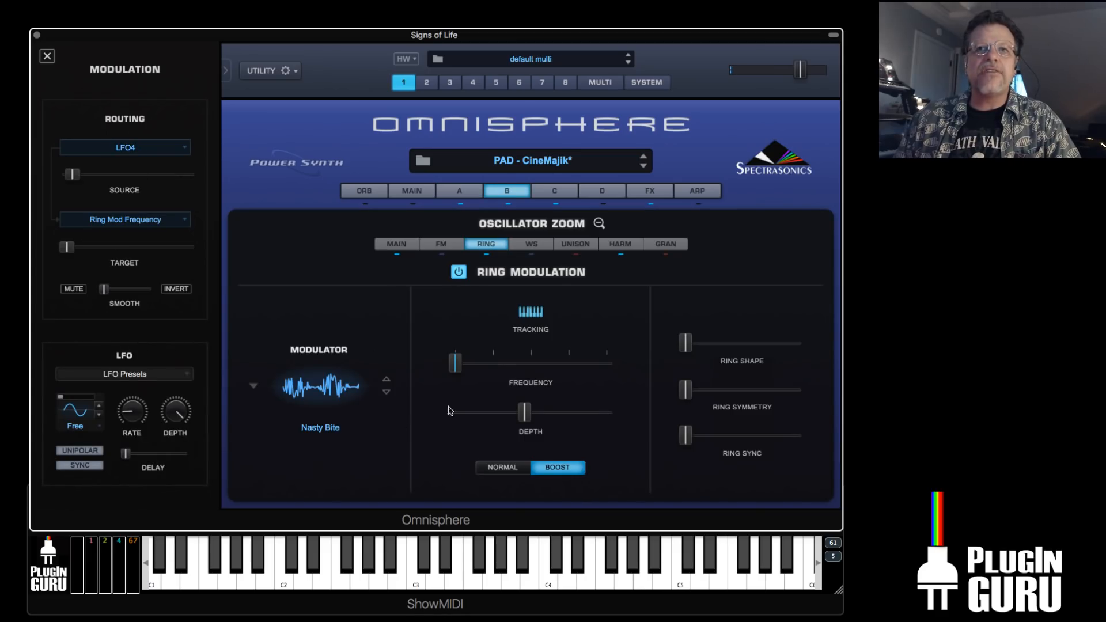
right_click(455, 363)
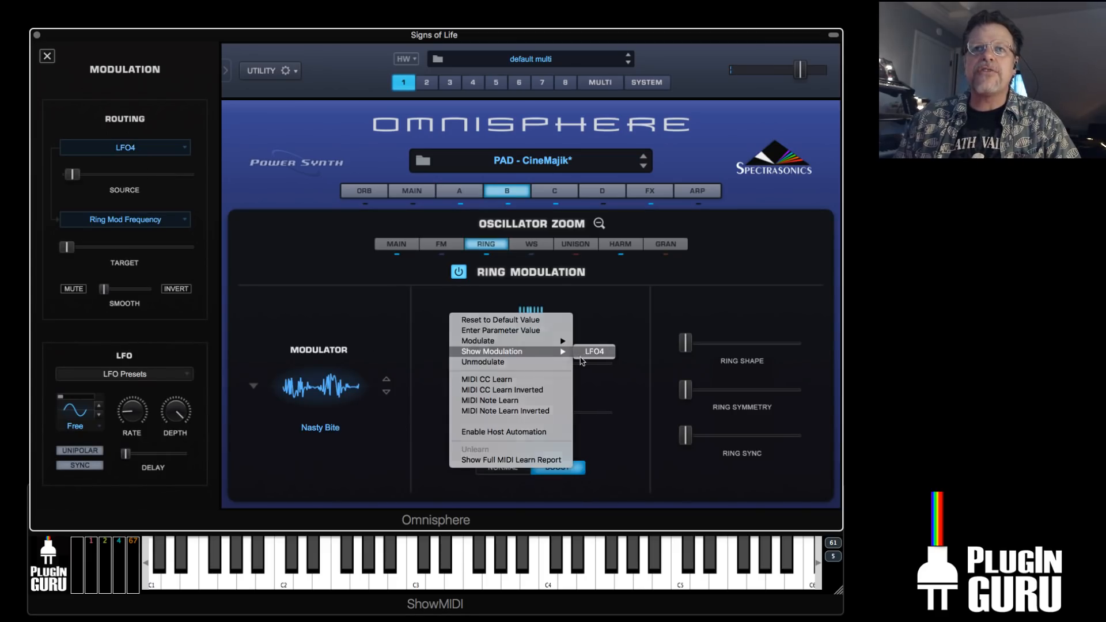
click(581, 355)
click(76, 292)
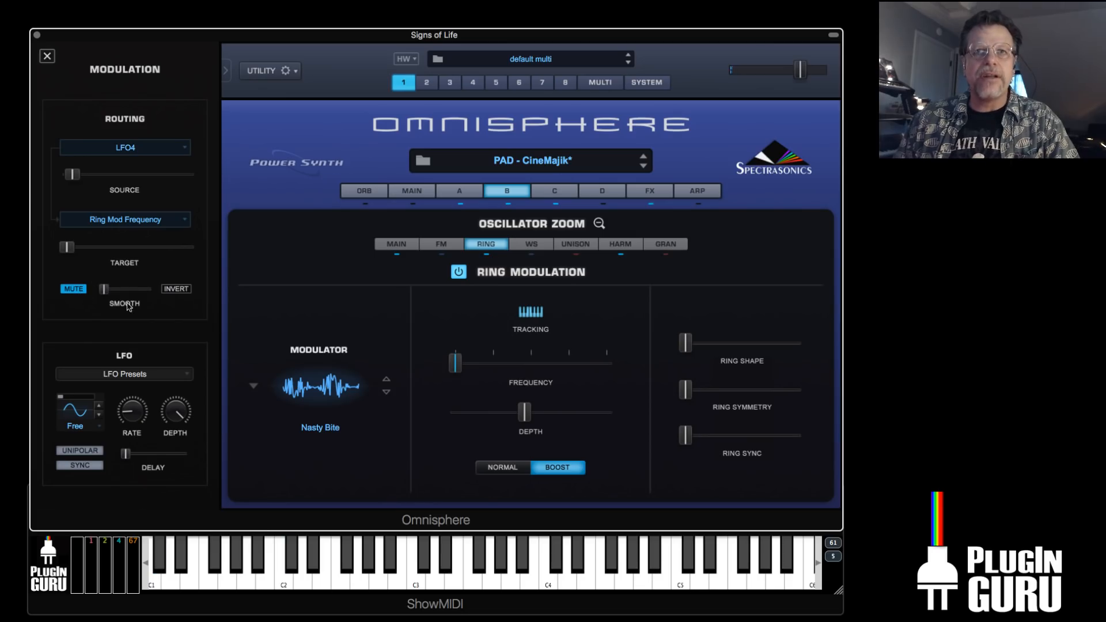
Sweep layer B's ring modulation frequency and settle it just above minimum, and raise the amp envelope's release
drag(455, 367, 460, 368)
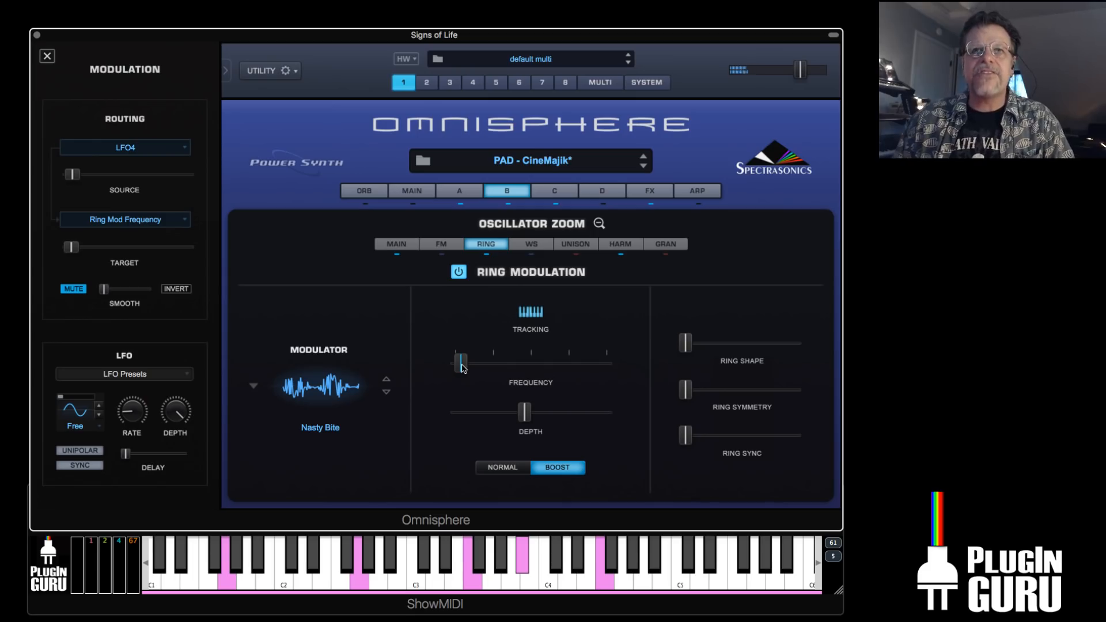
drag(461, 367, 560, 378)
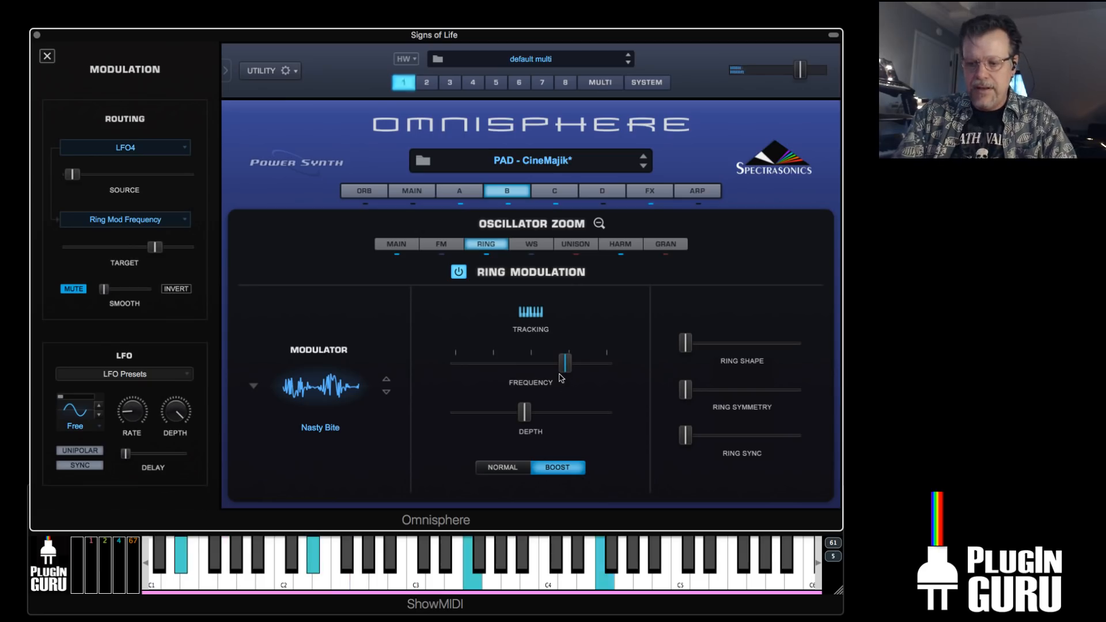
drag(566, 371, 463, 380)
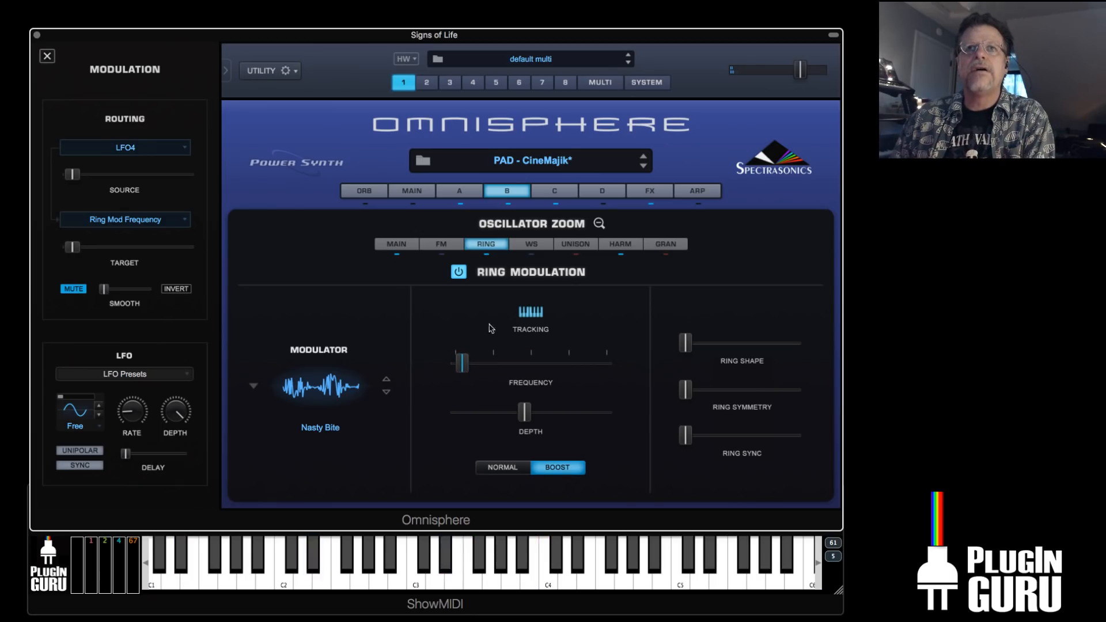
click(569, 229)
drag(715, 426, 714, 417)
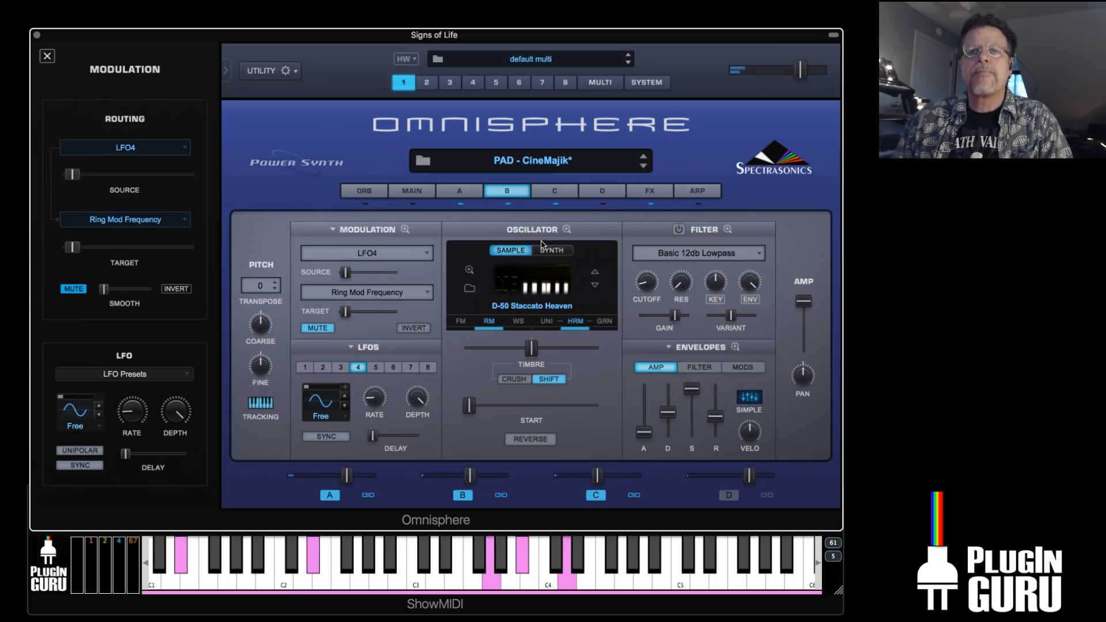
Enable layer D as a sample oscillator and load the D-50 Fantasia soundsource from the Core Library
click(614, 195)
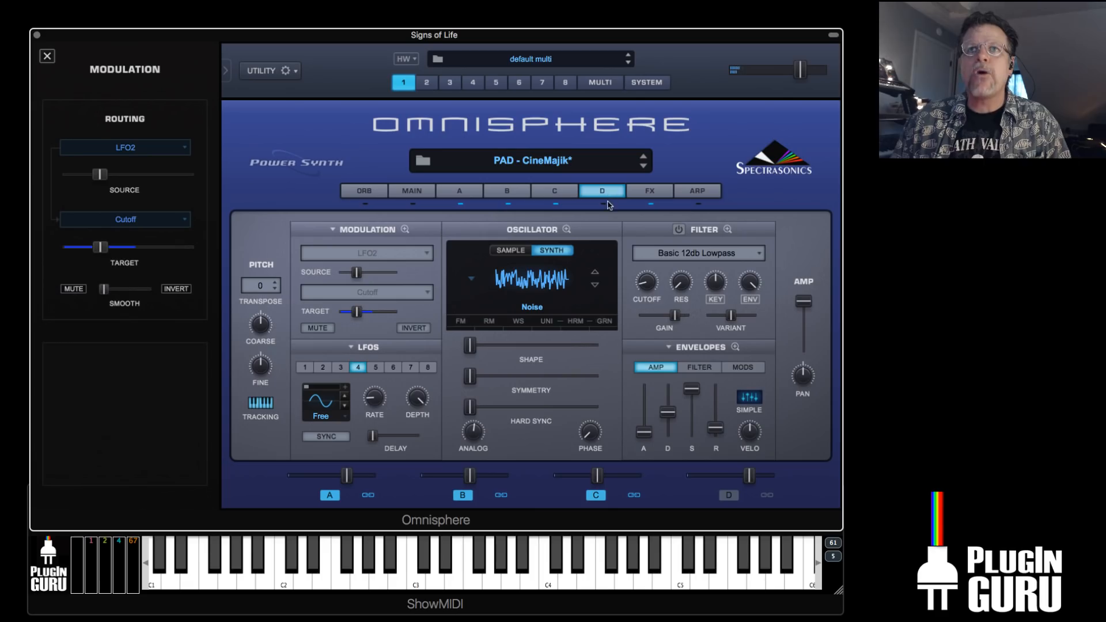
click(510, 251)
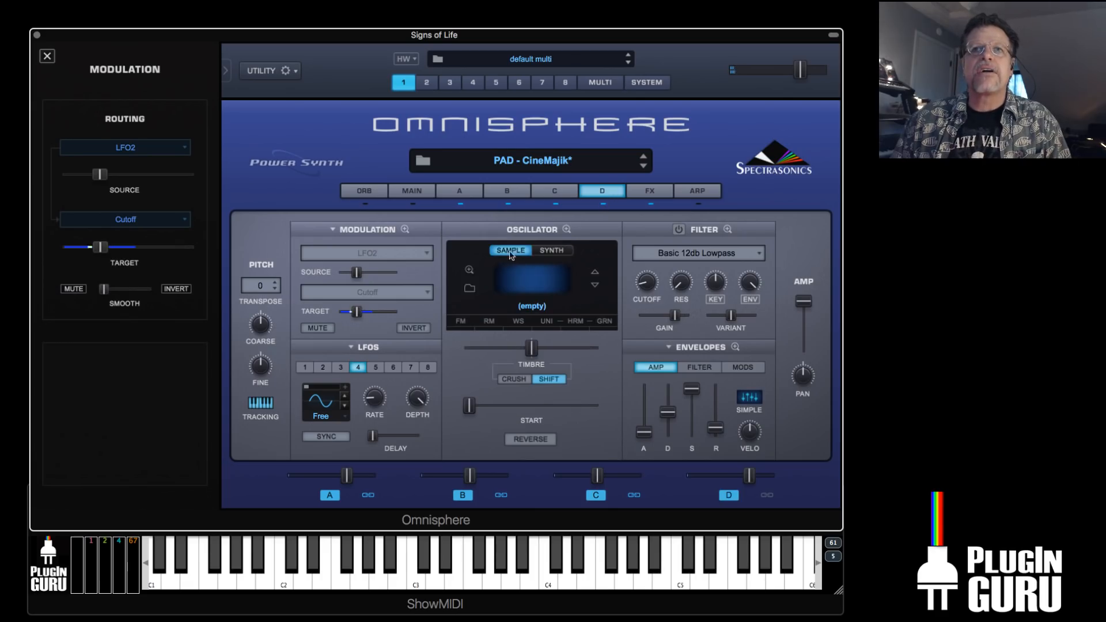
click(469, 290)
click(141, 89)
click(124, 105)
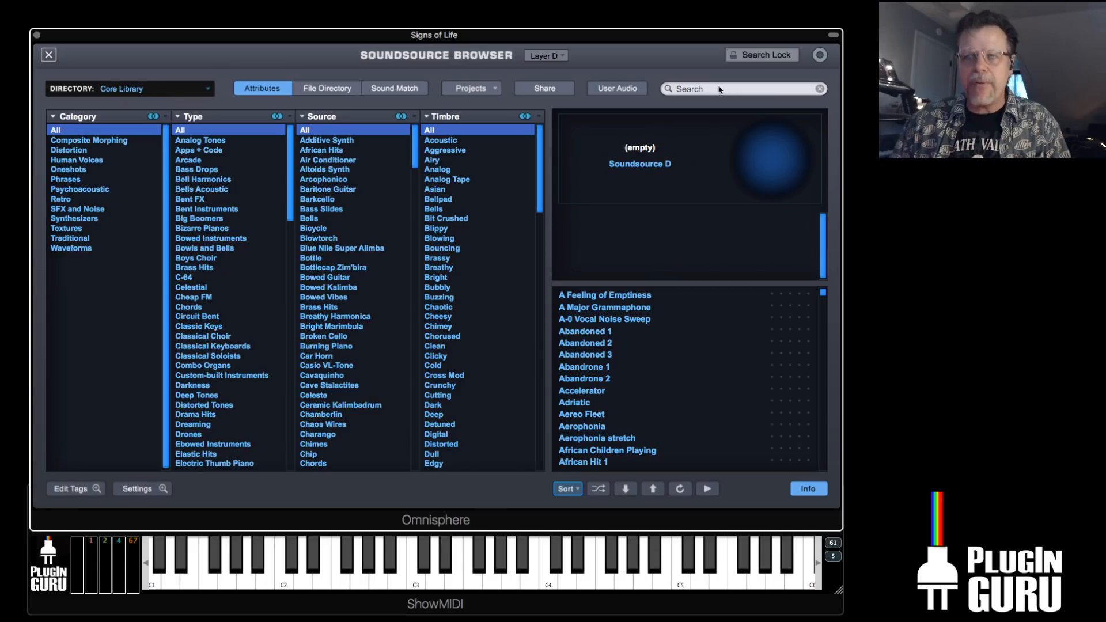
click(716, 89)
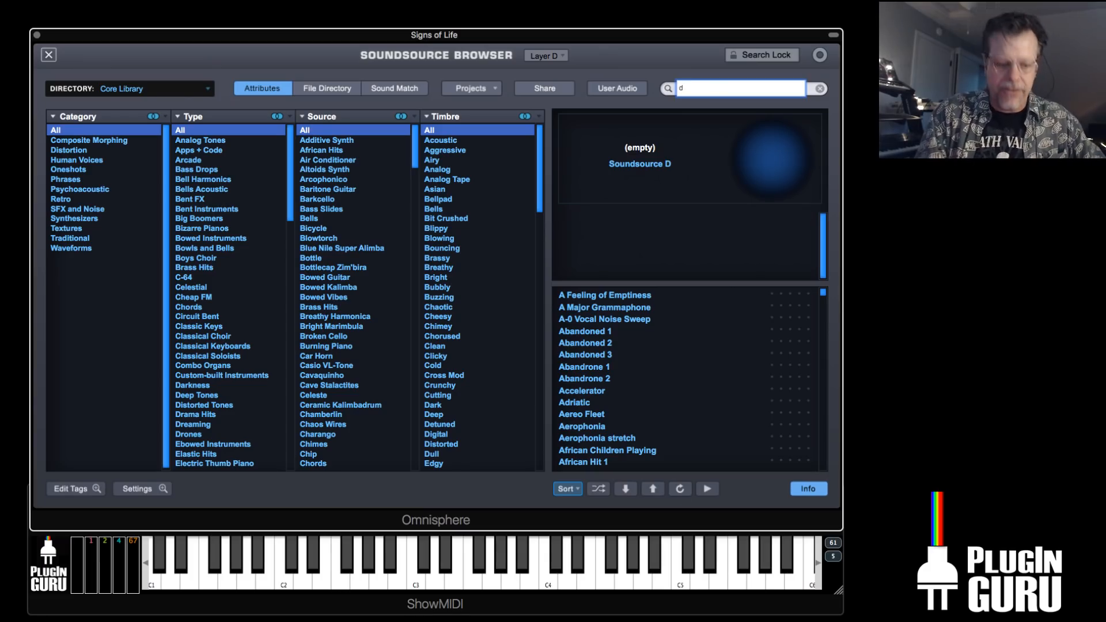
key(Return)
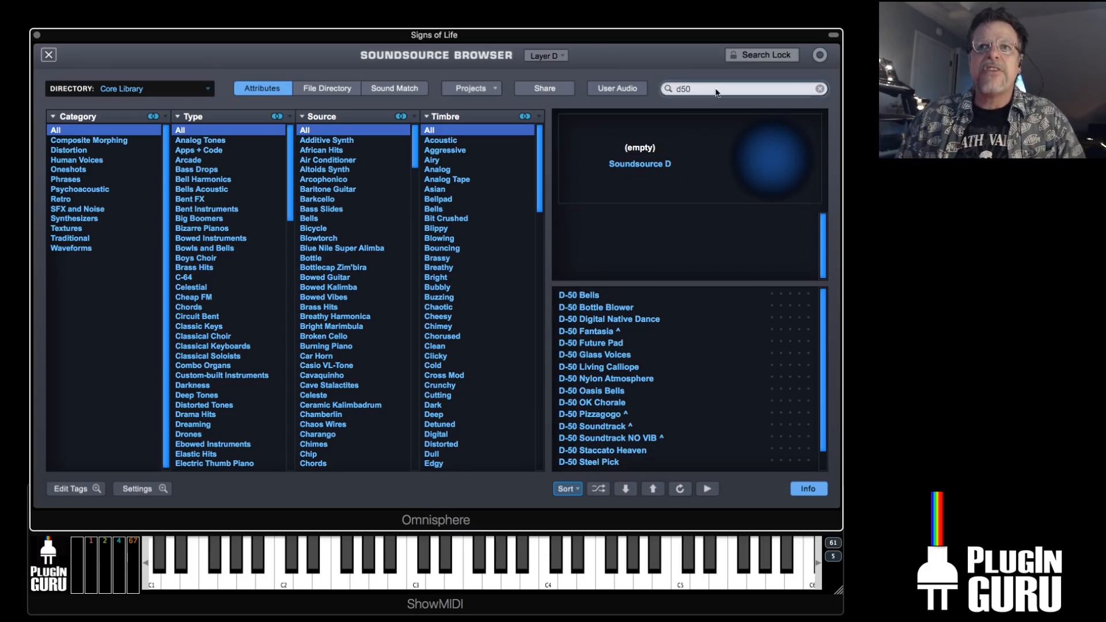
click(612, 331)
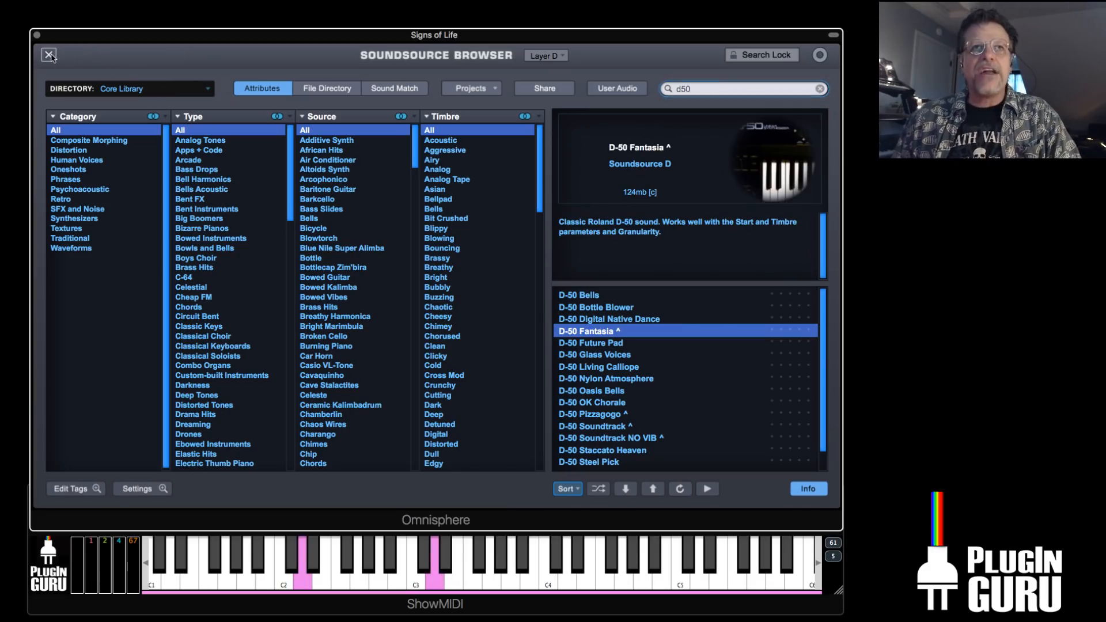
click(44, 53)
Raise layer D's amp envelope release to about mid-range and lower the layer's mix level
drag(723, 429, 723, 410)
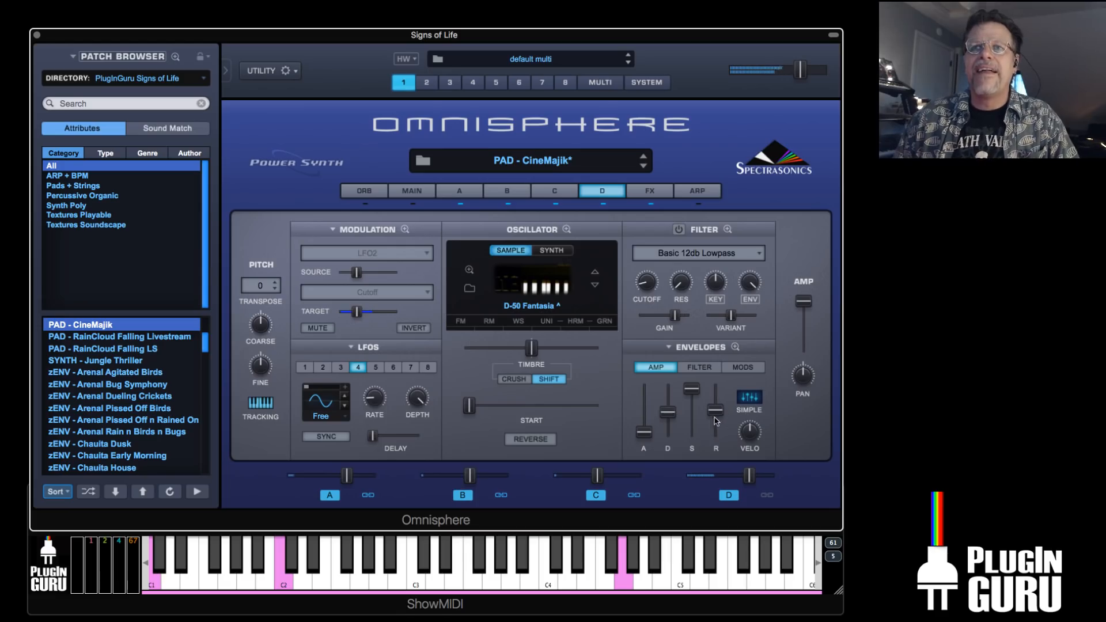
drag(751, 473, 725, 477)
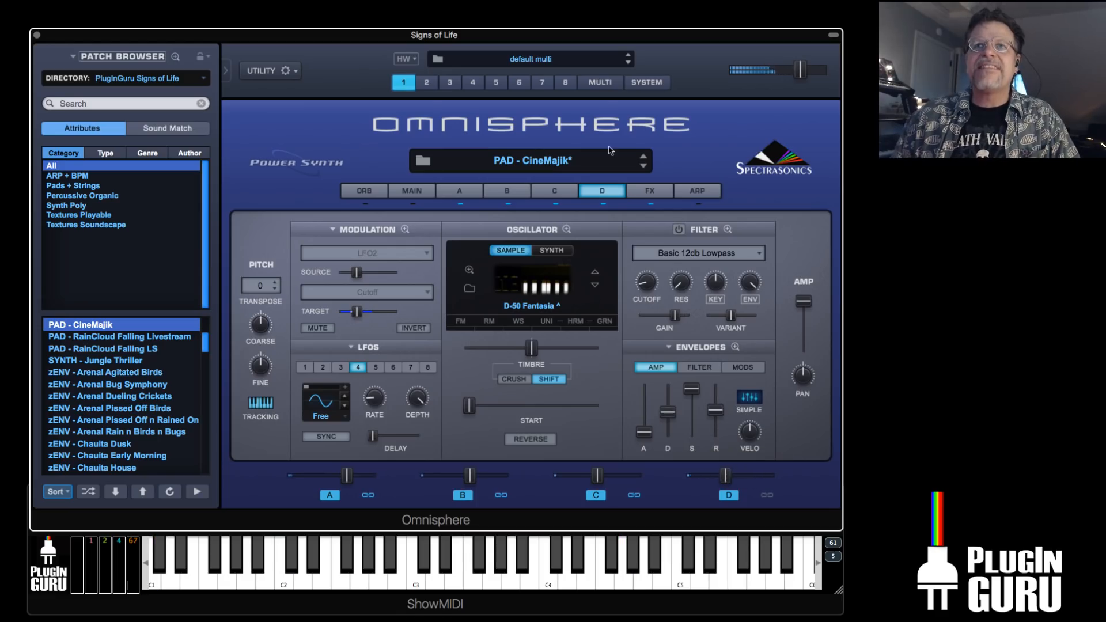
Reduce the mix of the Chorus Echo in the common effects slightly
click(649, 195)
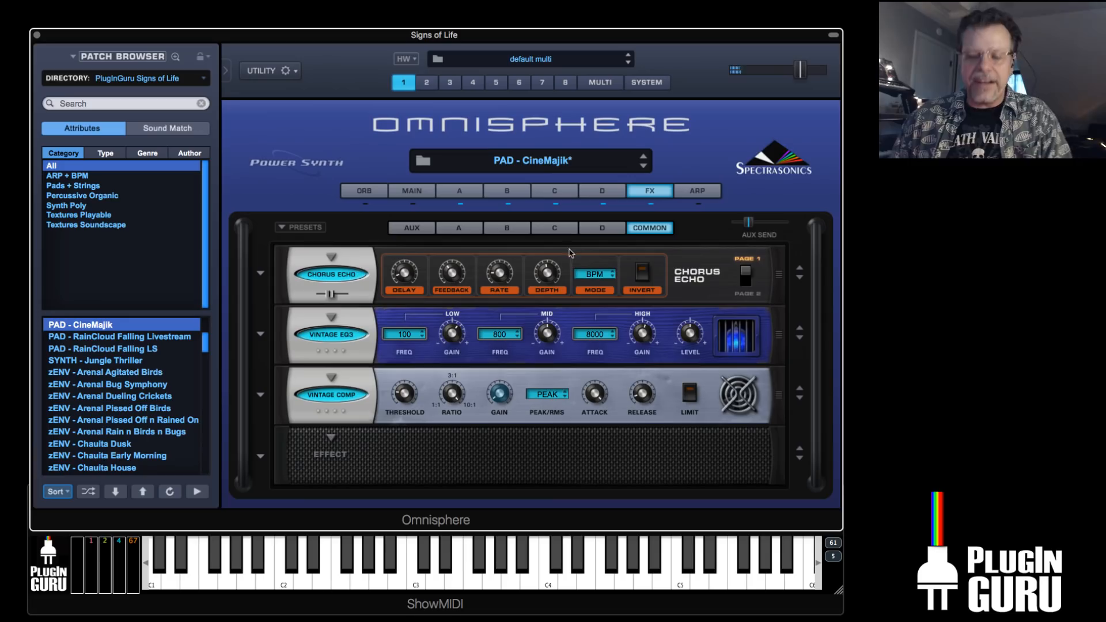
drag(332, 298, 326, 298)
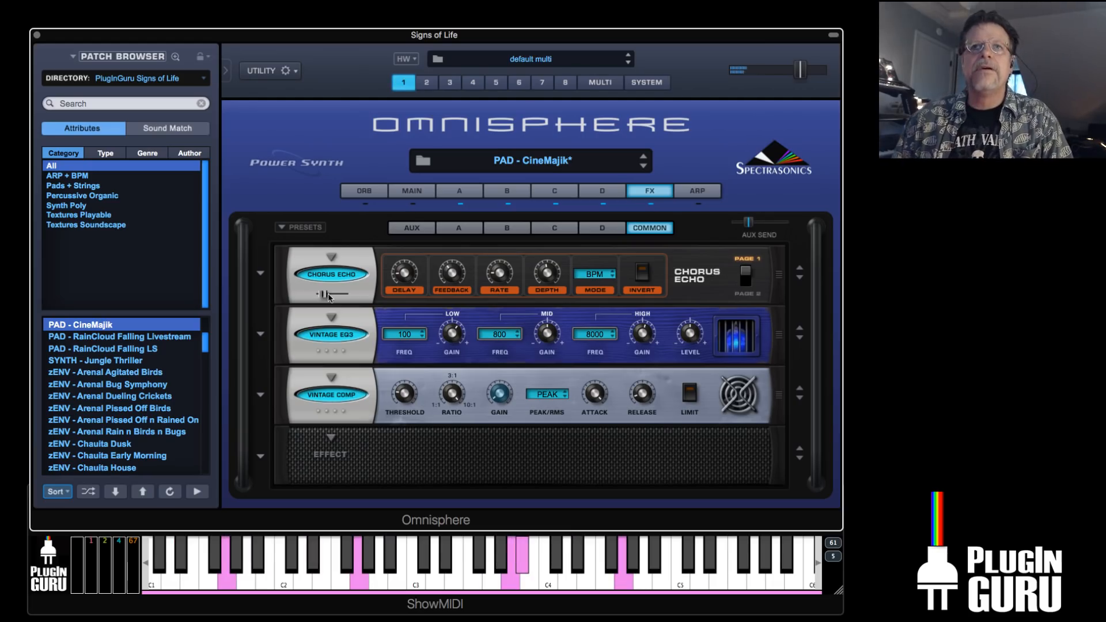
On layer D, adjust the oscillator's timbre, switch the timbre mode to Crush, and open the waveshaper settings
click(602, 193)
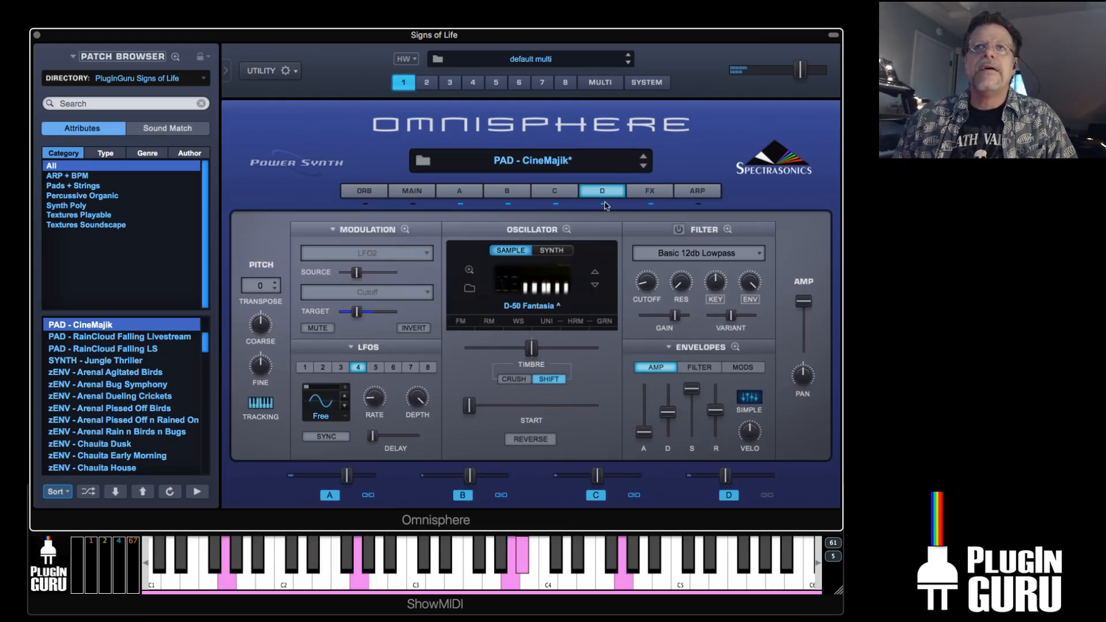
mouse_move(529, 354)
mouse_down()
mouse_move(603, 357)
mouse_move(474, 362)
mouse_move(535, 367)
mouse_move(531, 352)
mouse_move(599, 362)
mouse_move(470, 367)
mouse_move(535, 370)
mouse_up()
click(513, 378)
click(522, 323)
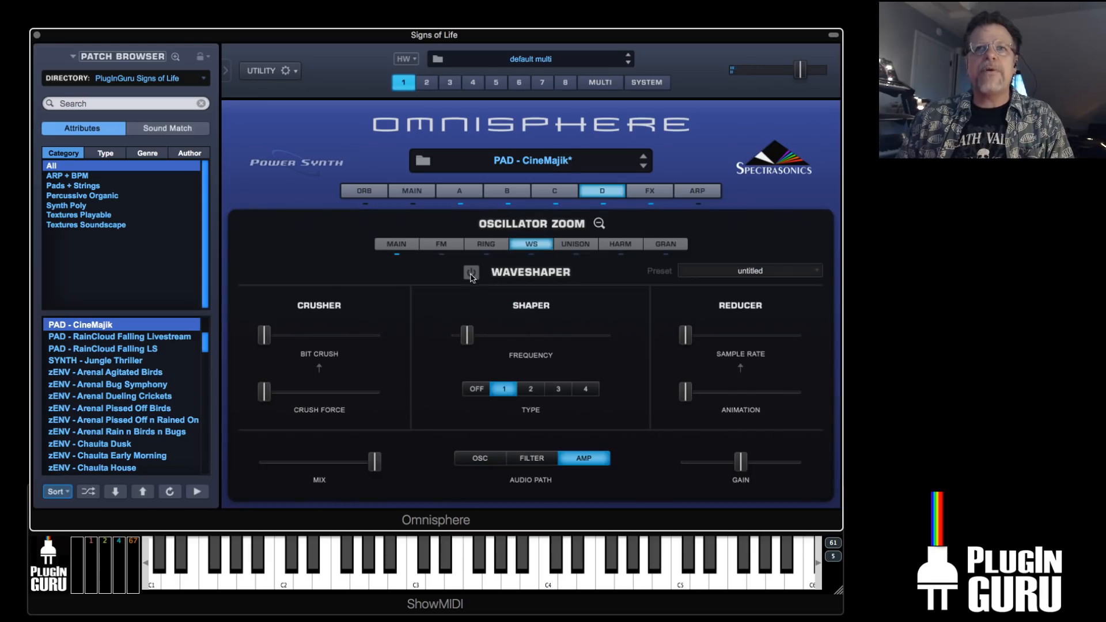
Try FM on layer D in Boost mode with maximum depth and the frequency near the top of its range
click(441, 245)
click(458, 272)
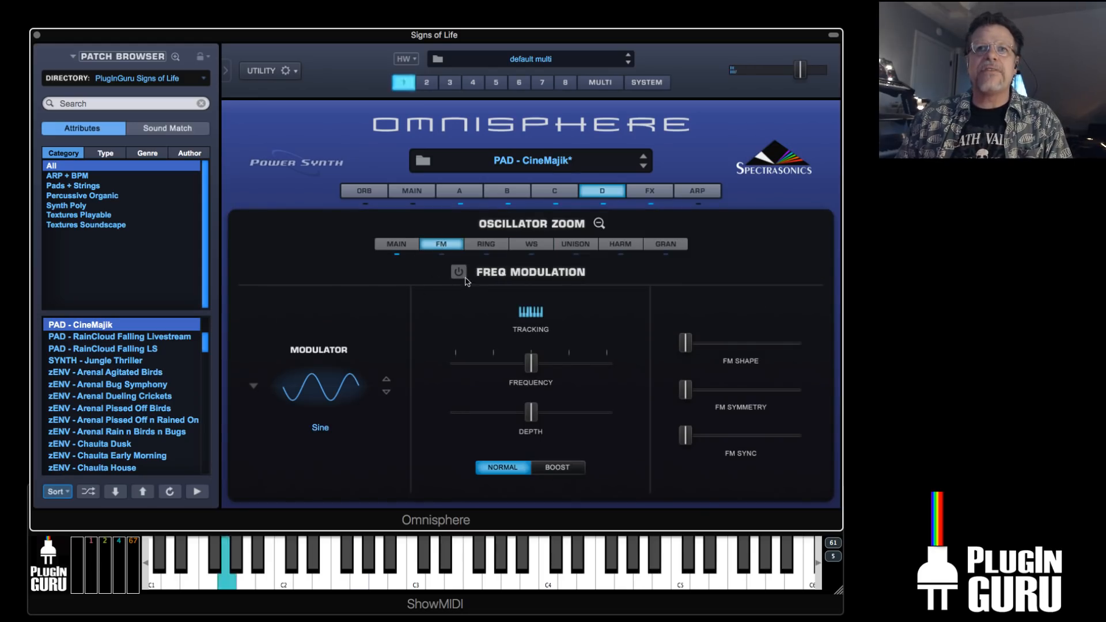
click(556, 467)
drag(531, 363, 604, 375)
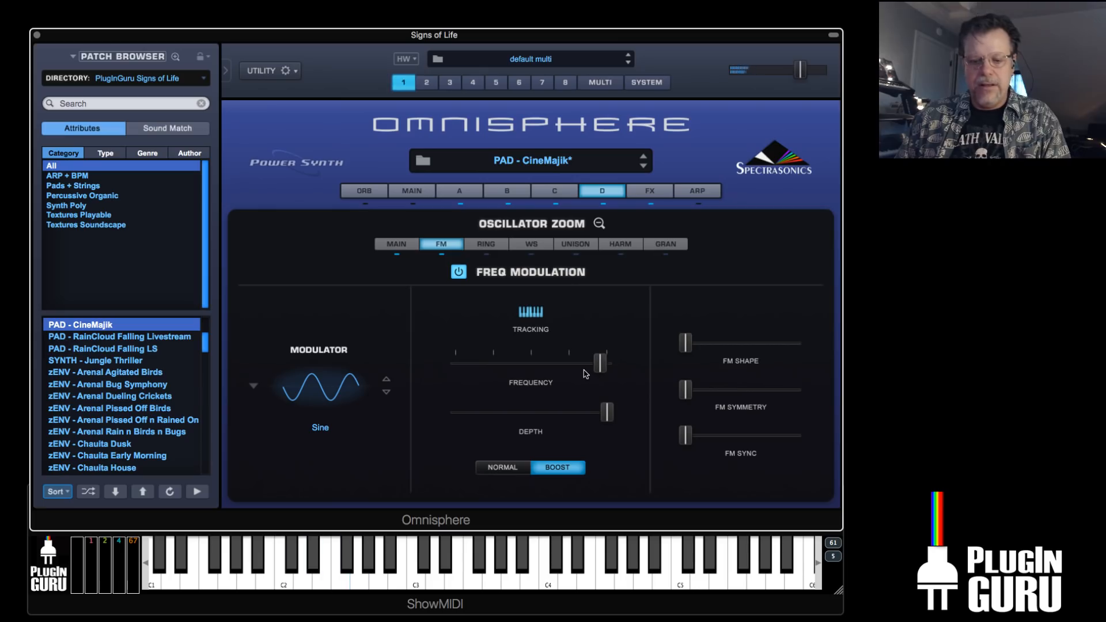
Try Juno 60 PWM+ as layer D's FM modulator, with FM sync at maximum and FM symmetry raised to about three quarters
click(386, 392)
click(386, 392)
click(385, 392)
click(386, 394)
click(386, 394)
click(386, 394)
click(386, 394)
click(386, 394)
drag(685, 435, 810, 441)
drag(685, 394, 775, 407)
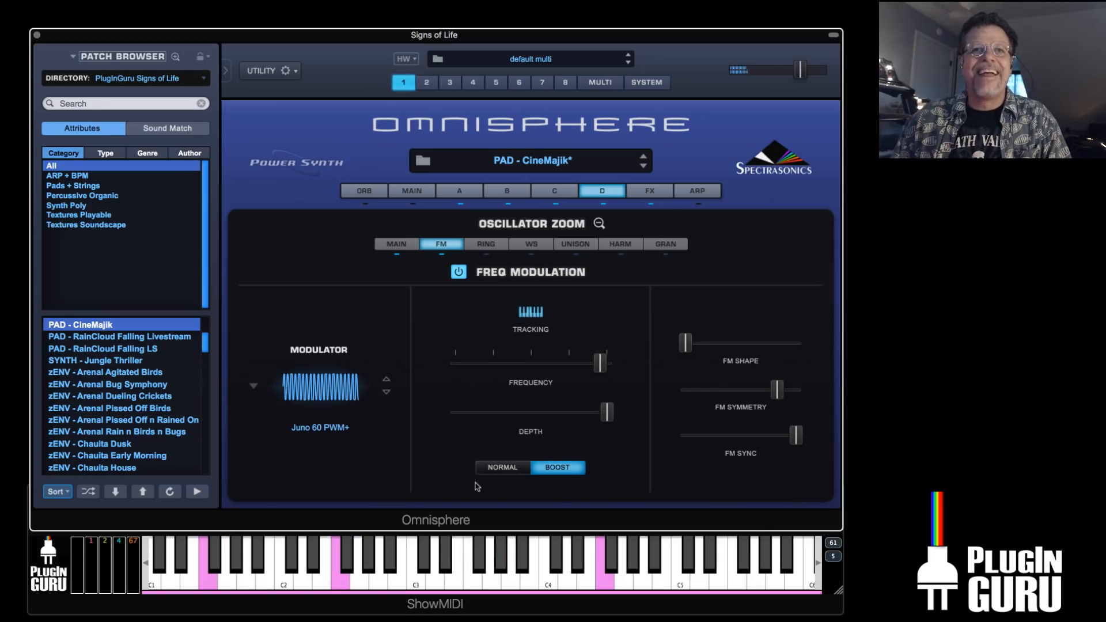
Lower layer D's FM depth to just above halfway and compare the sound with FM off and on
drag(606, 413, 542, 426)
click(458, 272)
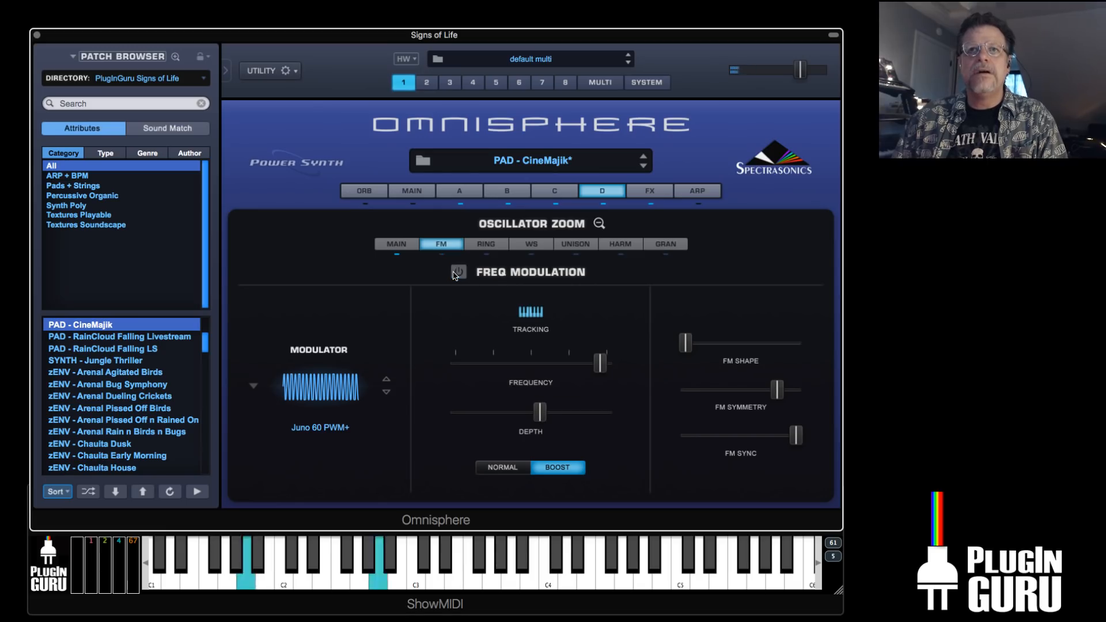
click(458, 273)
drag(541, 425, 544, 421)
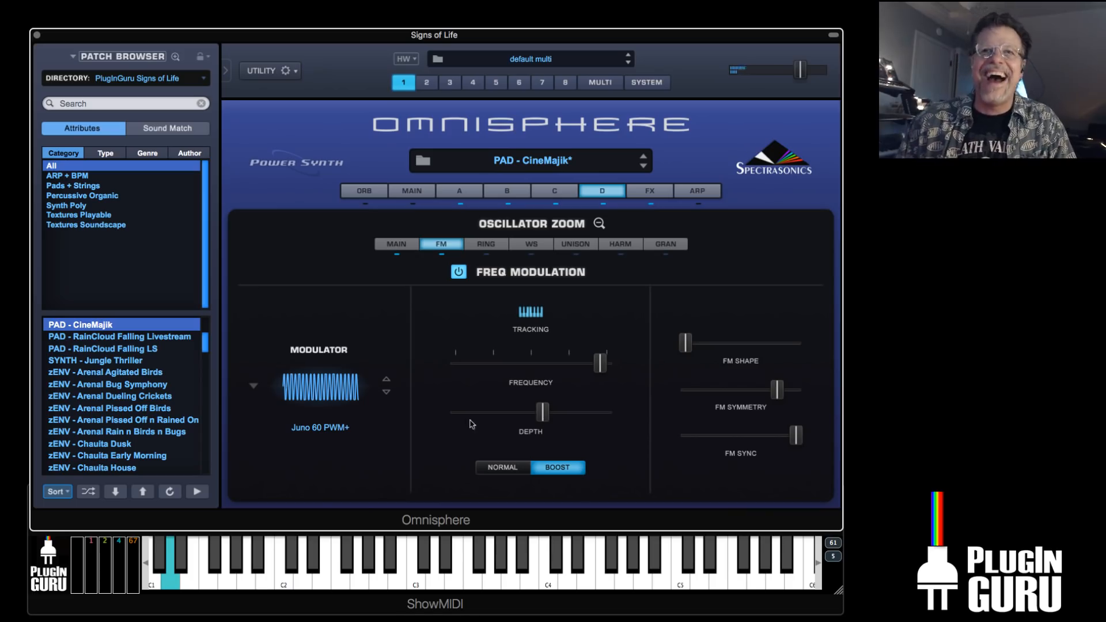
Try Little Phatty Pulse as the FM modulator with the FM frequency at minimum
click(386, 394)
click(385, 394)
click(386, 394)
click(386, 394)
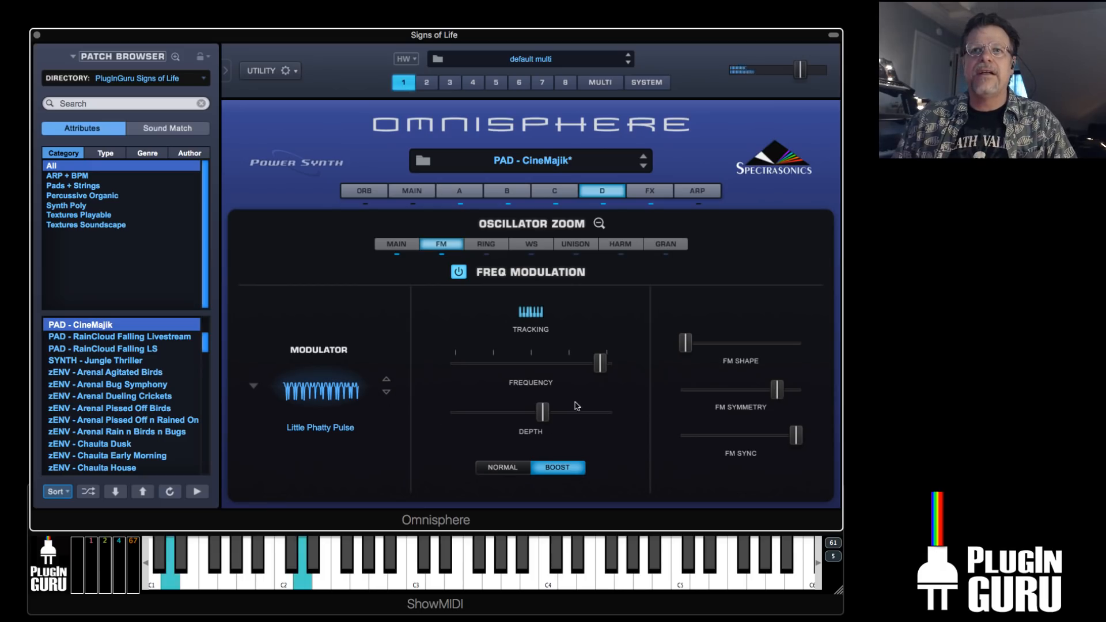
drag(604, 367, 457, 371)
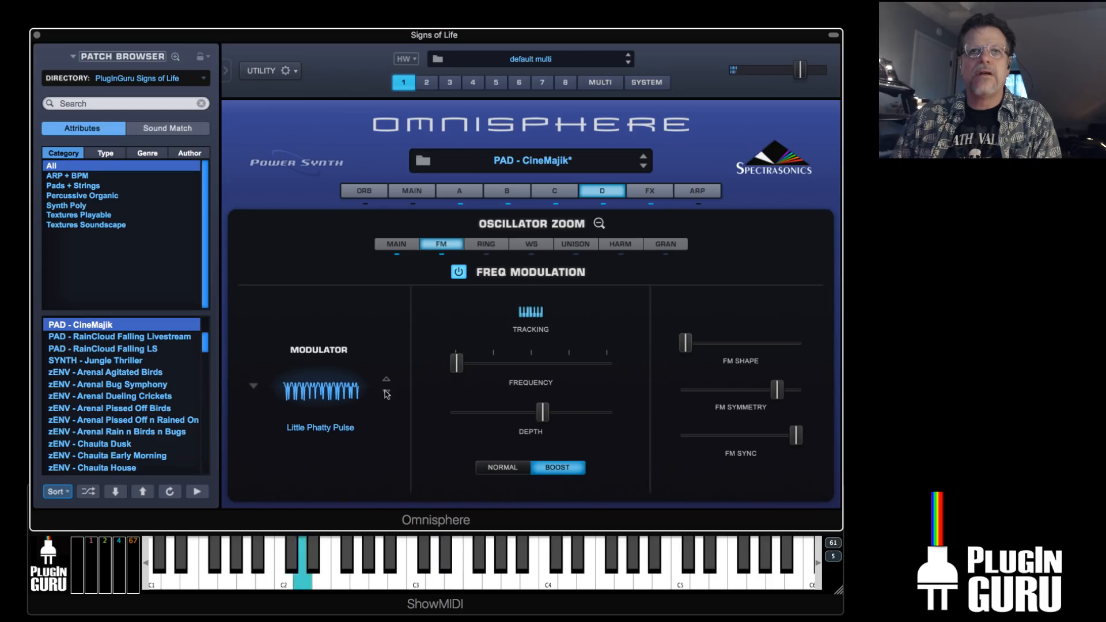
Try Minimoog Pulse Narrow as the FM modulator with a slightly raised frequency, and cut the FM depth to minimum
click(386, 392)
drag(457, 363, 467, 371)
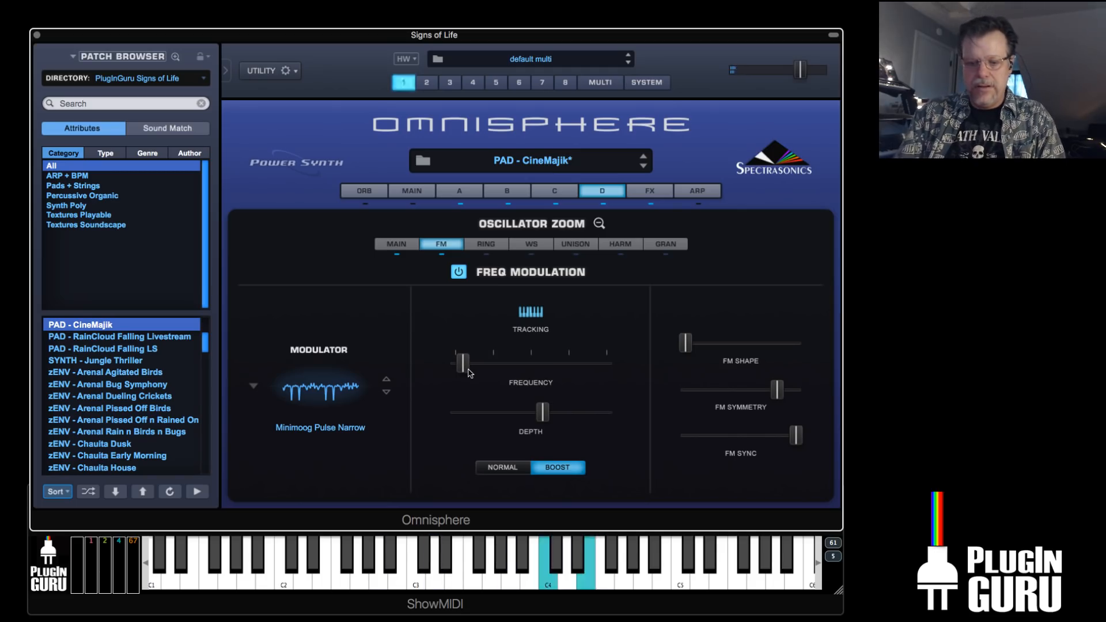
drag(542, 415, 232, 405)
Enable ring modulation on layer D in Boost mode with depth and frequency at maximum
click(485, 247)
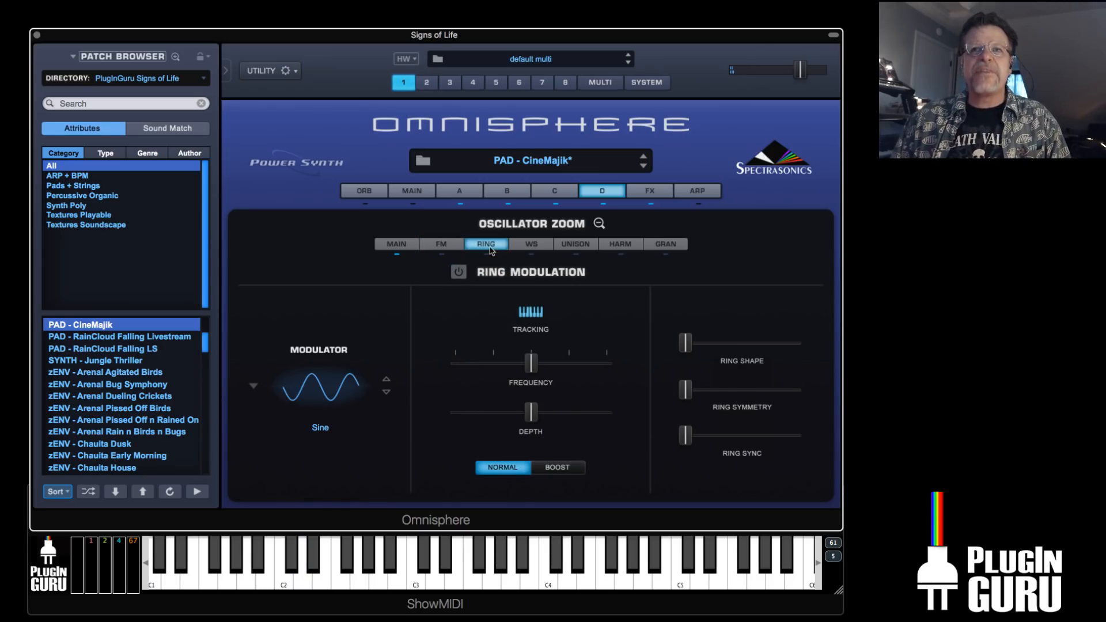
click(563, 469)
drag(531, 416, 640, 419)
drag(541, 371, 623, 372)
Keep ring sync at minimum, set ring symmetry to maximum, and raise ring shape to about two thirds
mouse_move(686, 436)
mouse_down()
mouse_move(727, 436)
mouse_move(687, 436)
mouse_up()
drag(687, 390, 795, 390)
drag(685, 342, 756, 342)
Change layer D's ring modulator waveform to Juno 60 Sub PWM
click(385, 392)
click(386, 392)
click(385, 392)
click(385, 394)
click(385, 393)
click(385, 393)
click(385, 394)
click(385, 393)
click(385, 393)
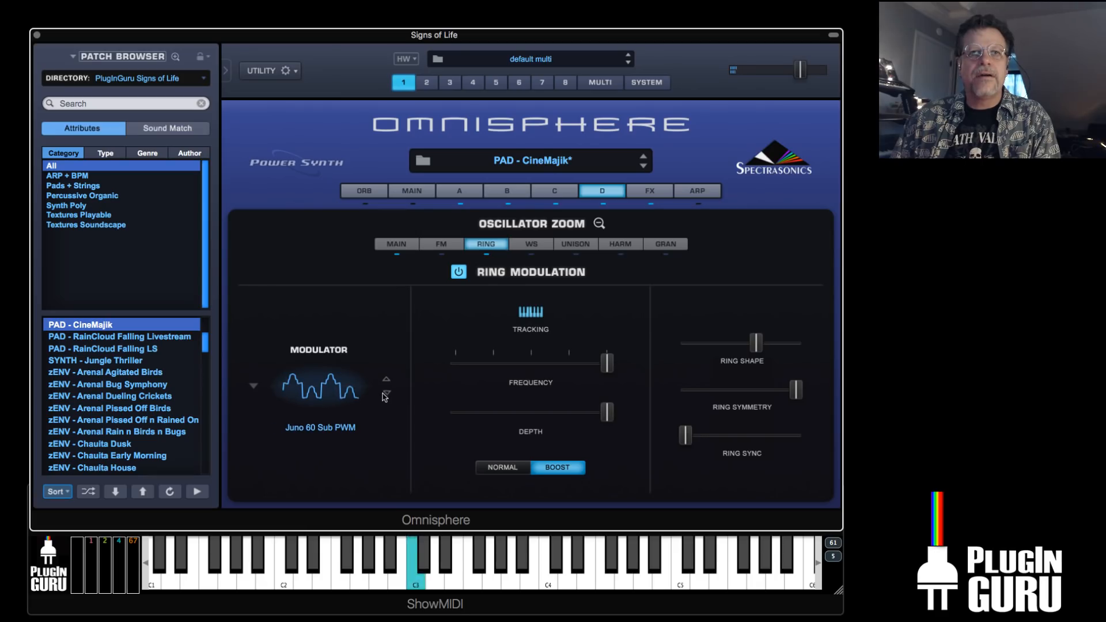
Drop layer D's ring modulation depth to minimum and raise it to a low setting
drag(611, 420, 447, 424)
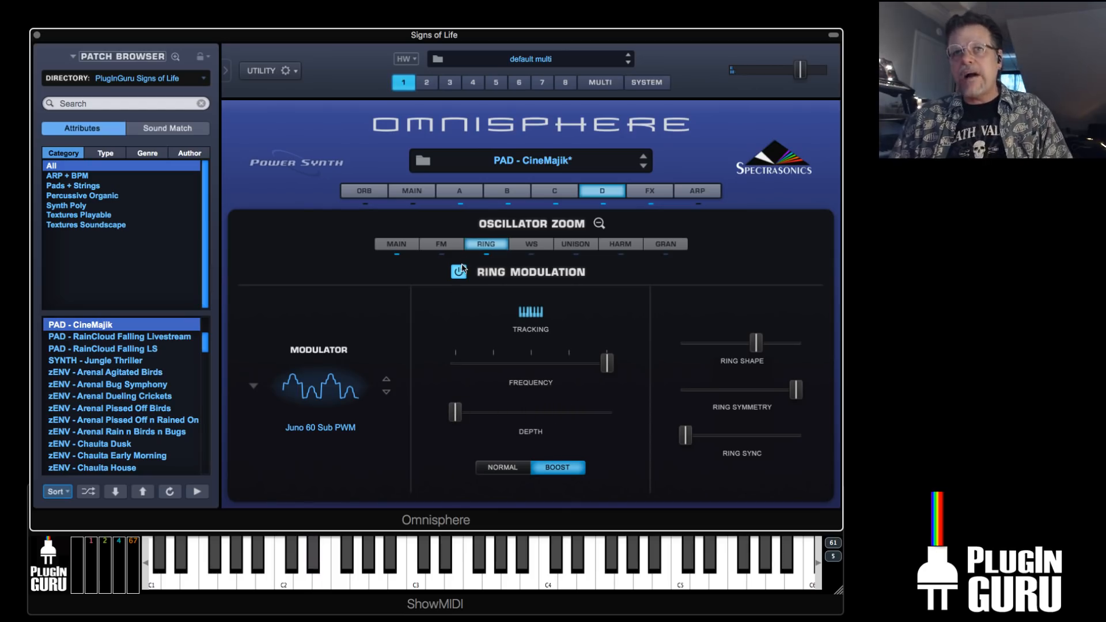
drag(466, 412, 488, 413)
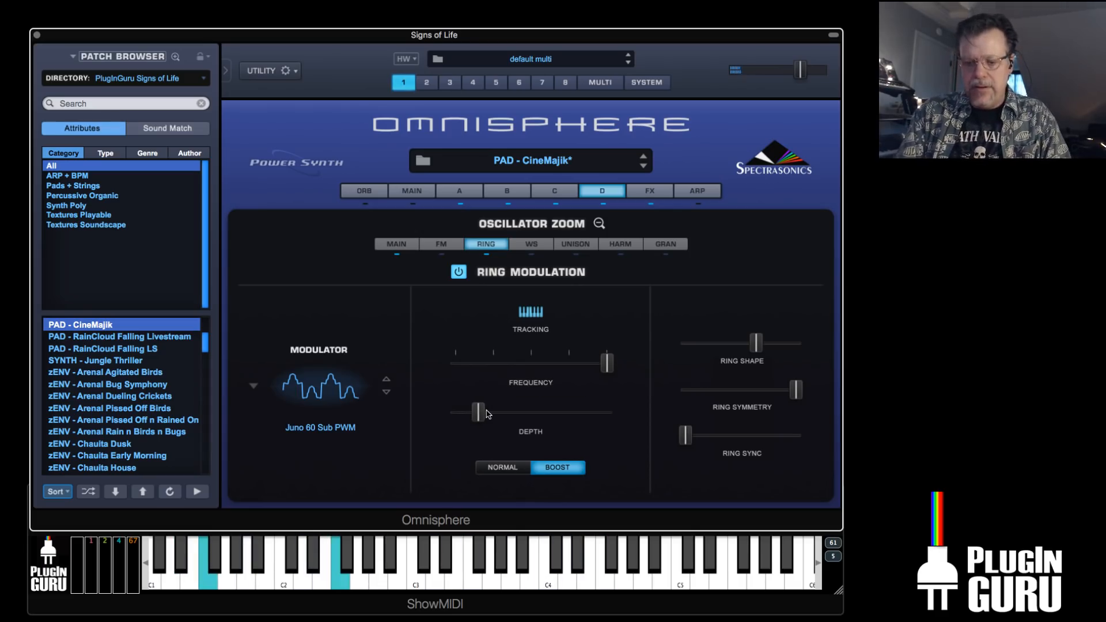
Lower layer D's ring modulation depth to a very low setting, and give its filter envelope a short decay and low sustain
drag(486, 414, 481, 417)
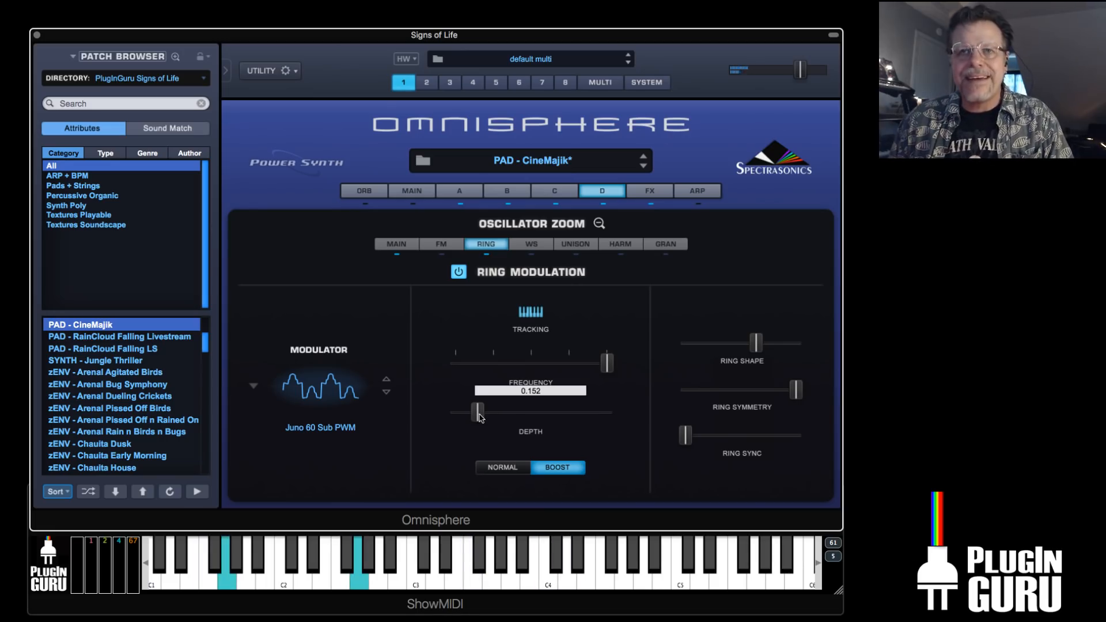
drag(468, 420, 464, 421)
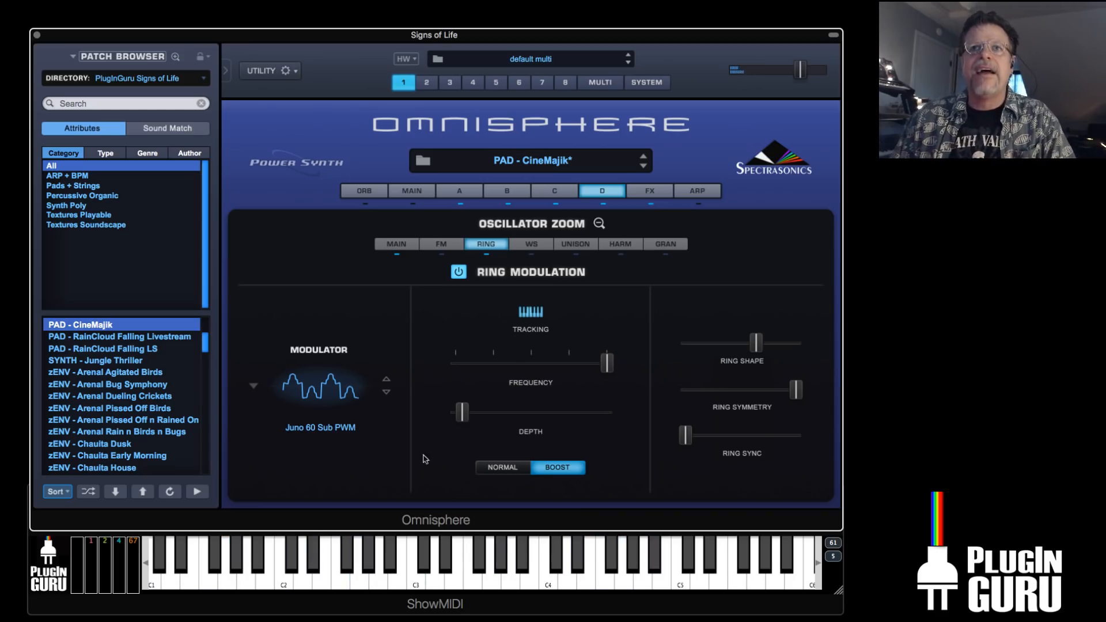
click(606, 193)
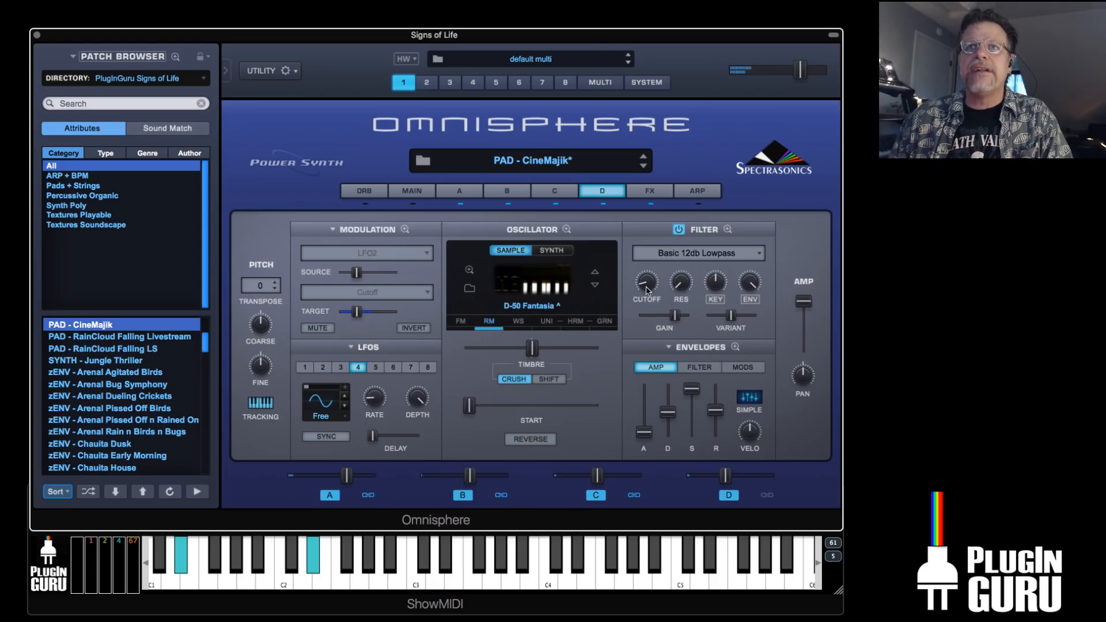
drag(692, 386, 667, 422)
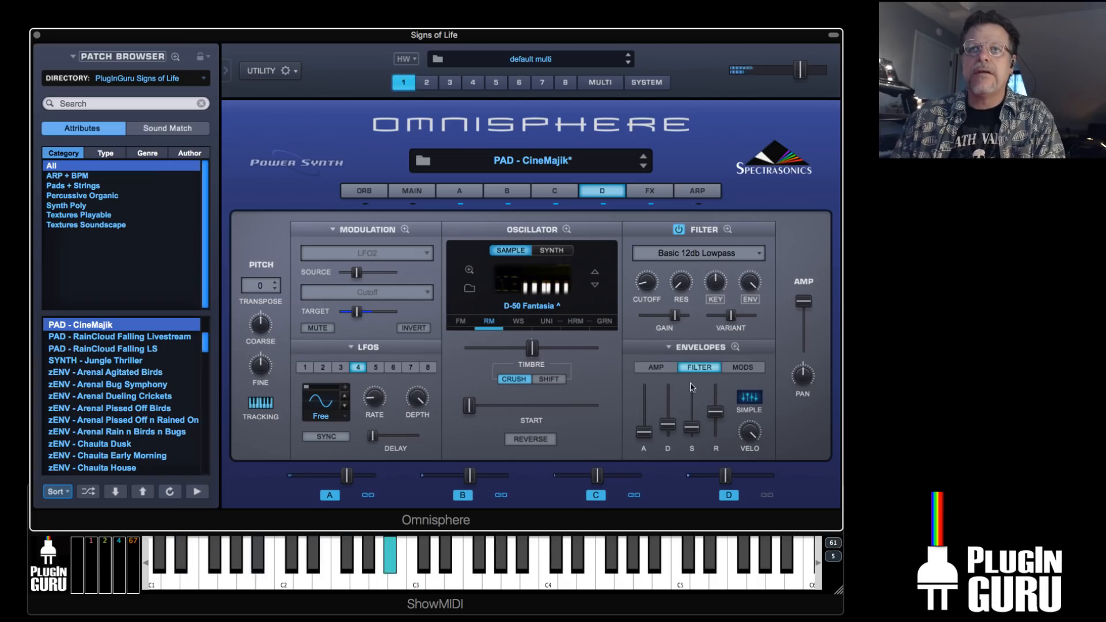
drag(691, 430, 691, 428)
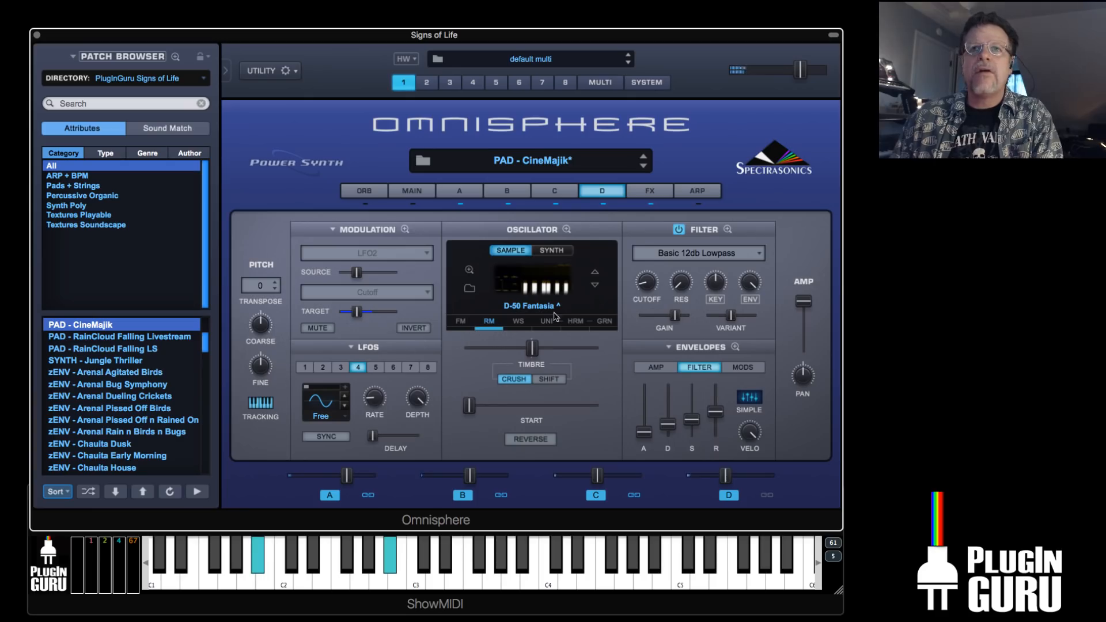
Try a higher ring modulation depth on layer D, then return it to a very low setting
click(497, 327)
drag(468, 419, 488, 418)
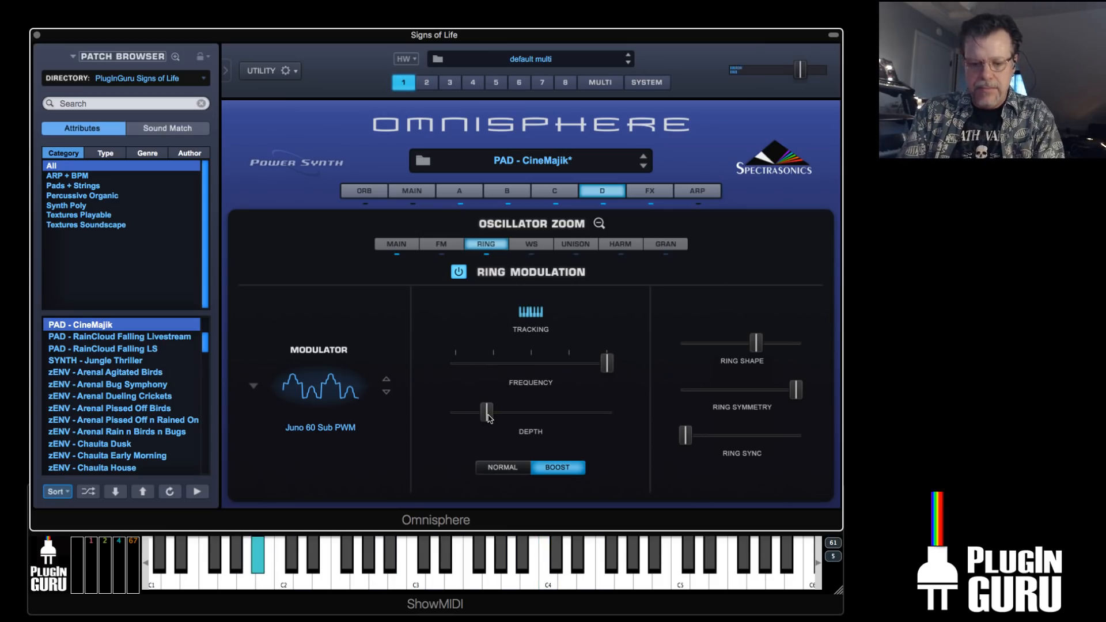
drag(490, 424, 466, 429)
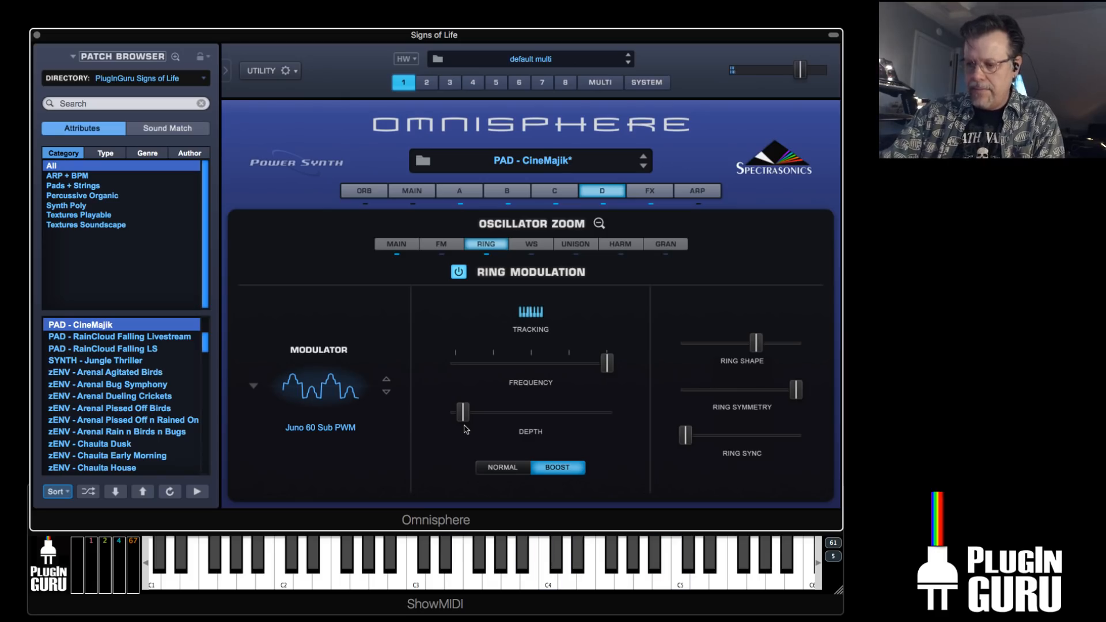
Solo layer B and open its ring modulation settings
click(465, 192)
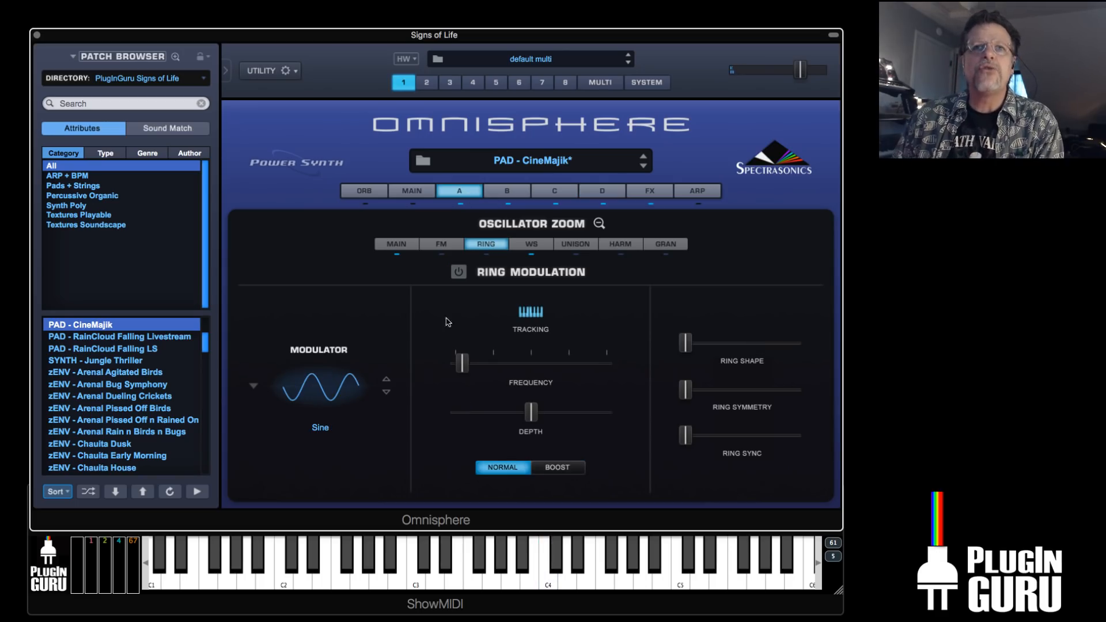
click(474, 196)
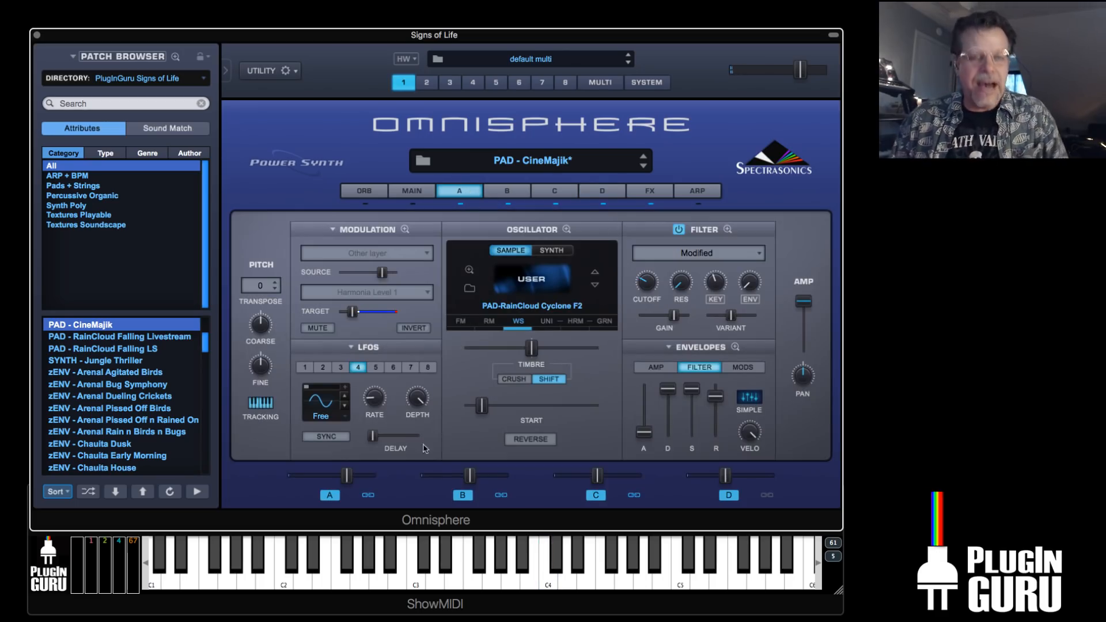
super+click(324, 498)
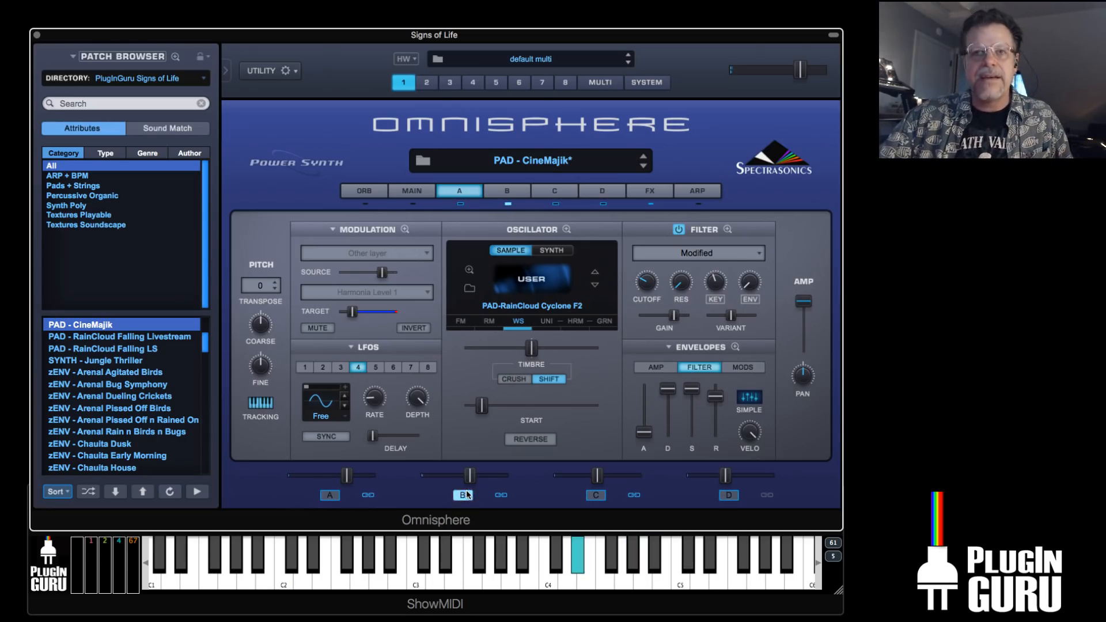
click(520, 322)
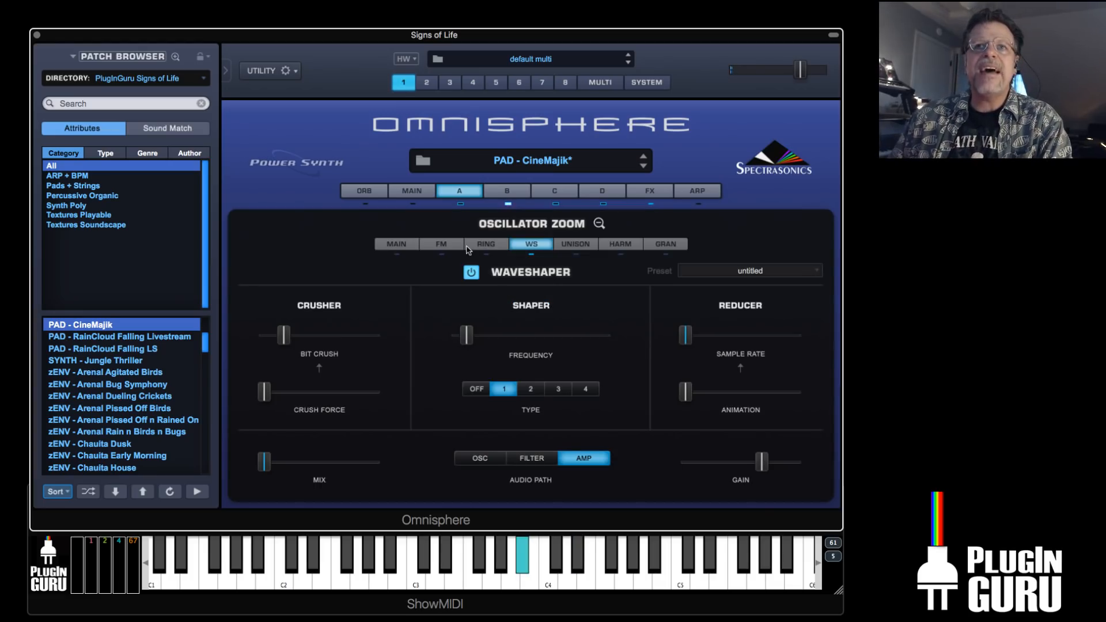
click(510, 195)
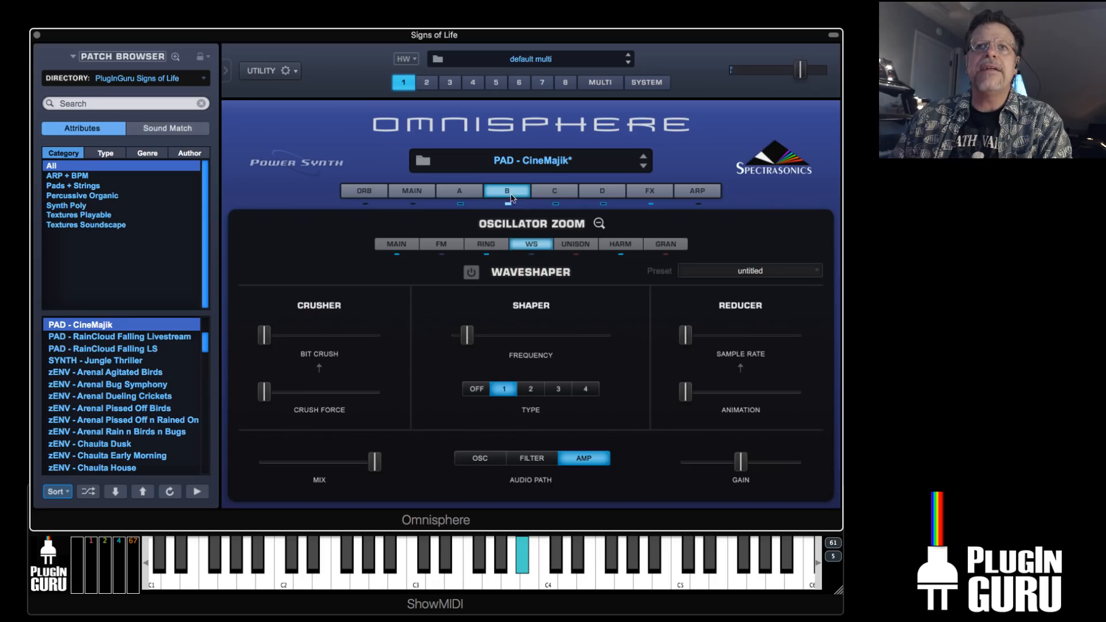
click(488, 244)
Modulate layer B's ring modulation frequency with Random 1 at a source amount of 0.190, keeping the base frequency low
right_click(470, 372)
mouse_move(493, 362)
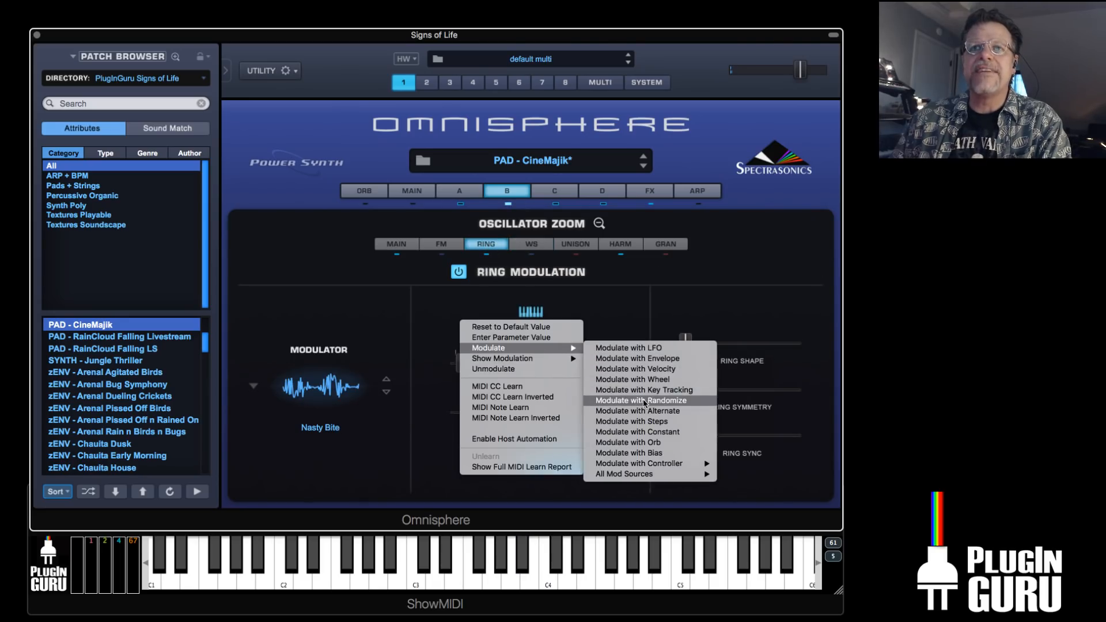
click(449, 363)
drag(130, 174, 82, 182)
drag(75, 252, 81, 253)
drag(77, 175, 80, 177)
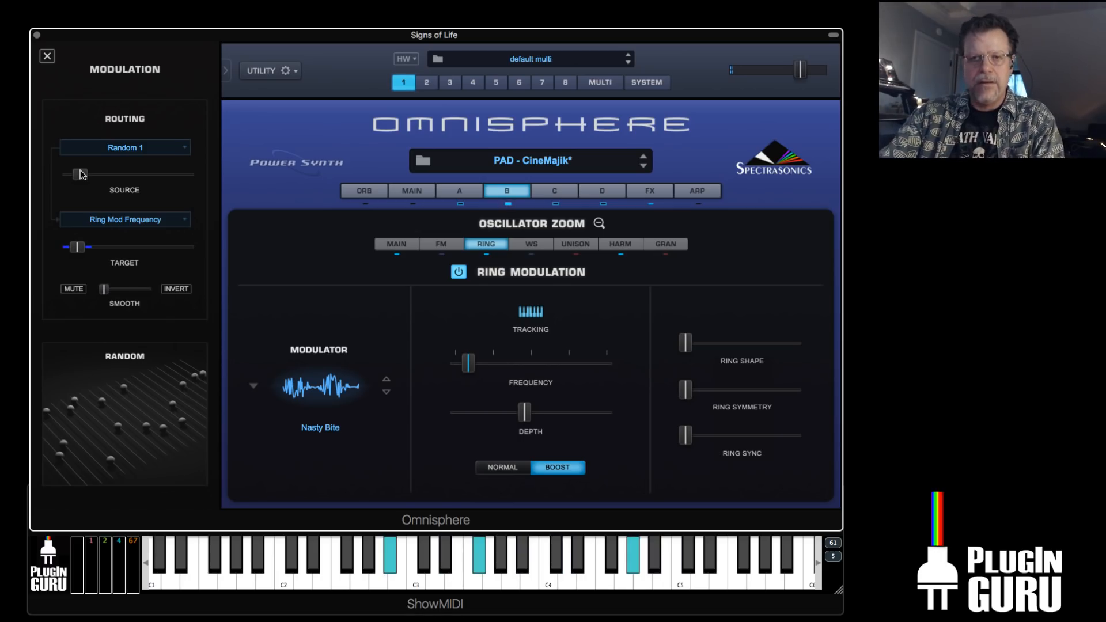
drag(80, 174, 90, 174)
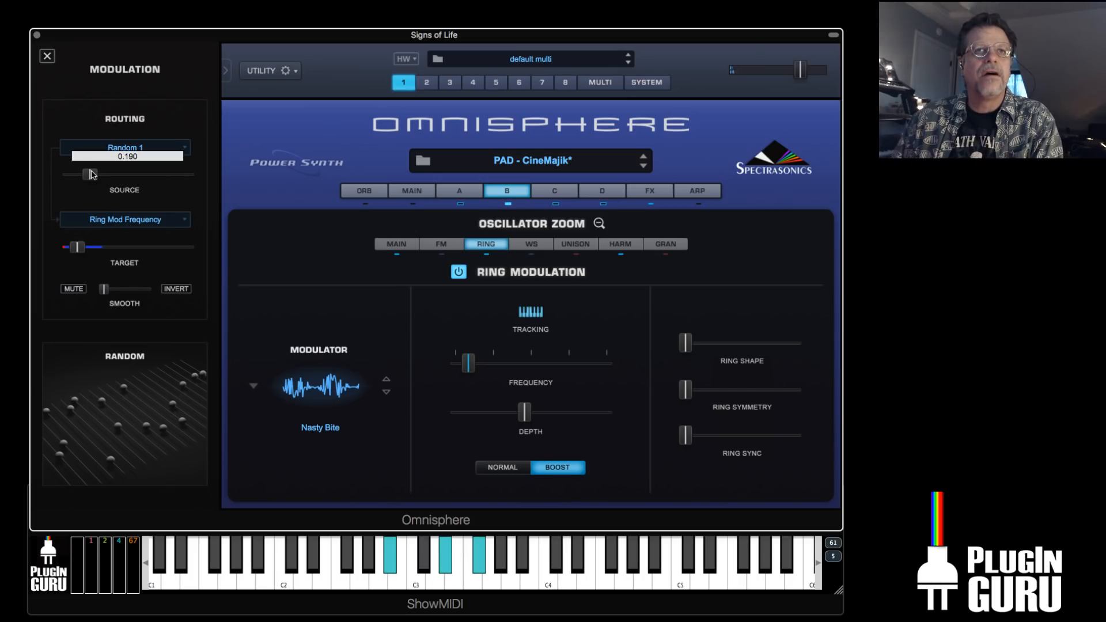
Unsolo layer B and reduce its ring modulation depth to about one fifth
click(507, 192)
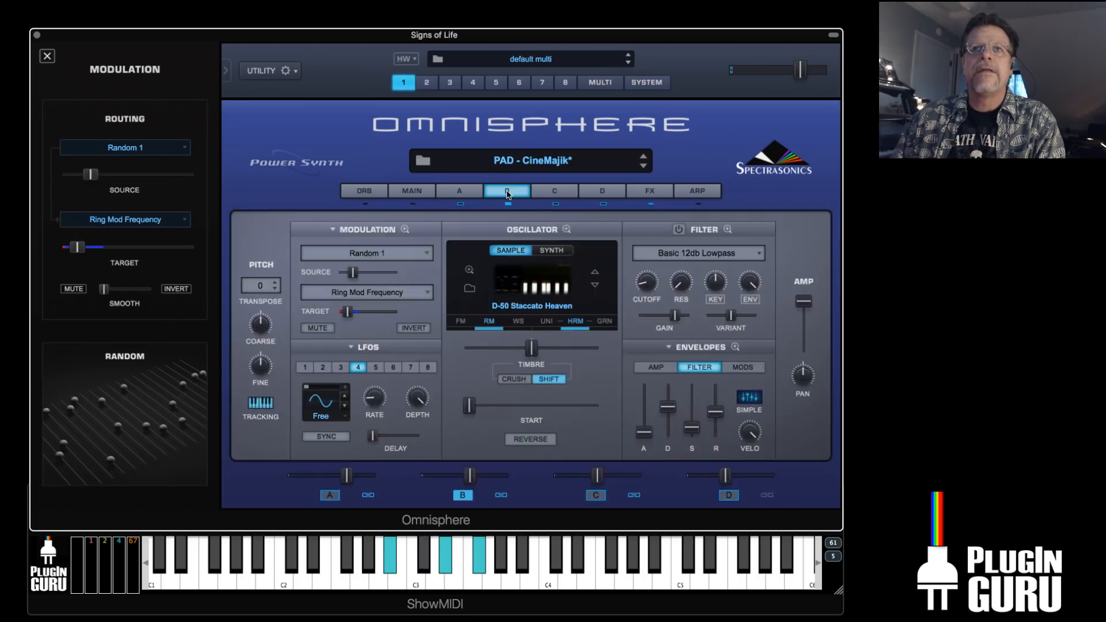
click(467, 499)
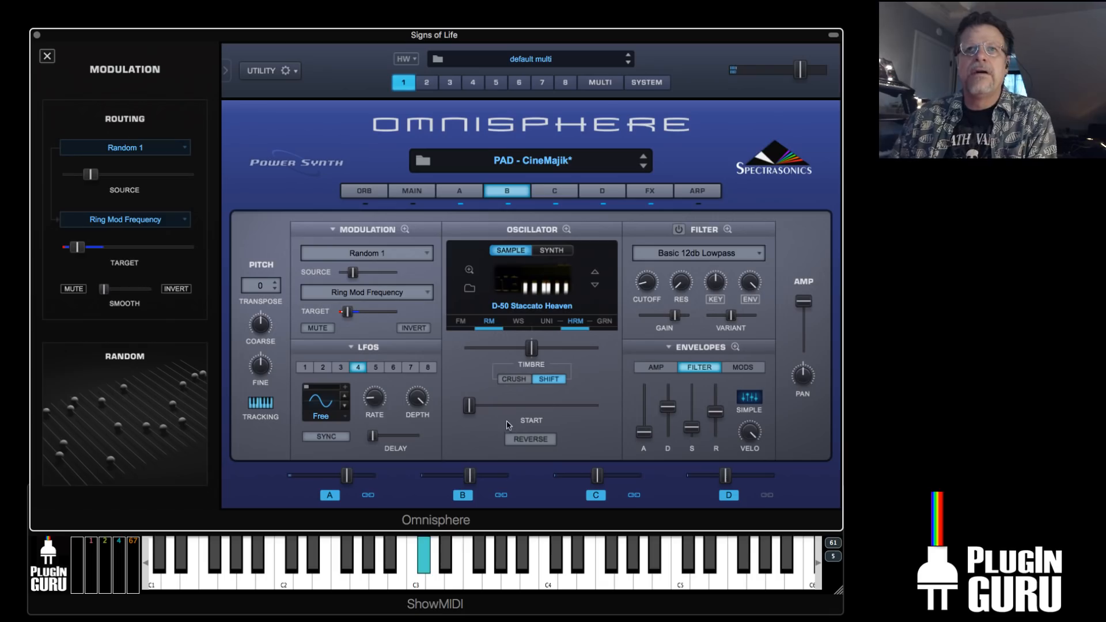
click(489, 321)
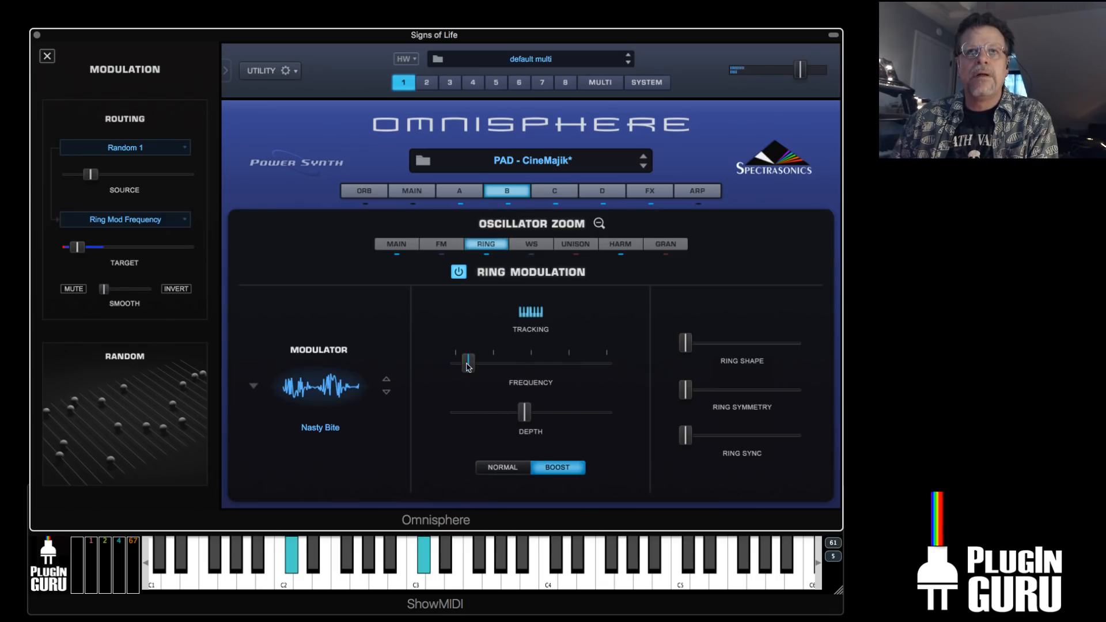
drag(524, 411, 520, 411)
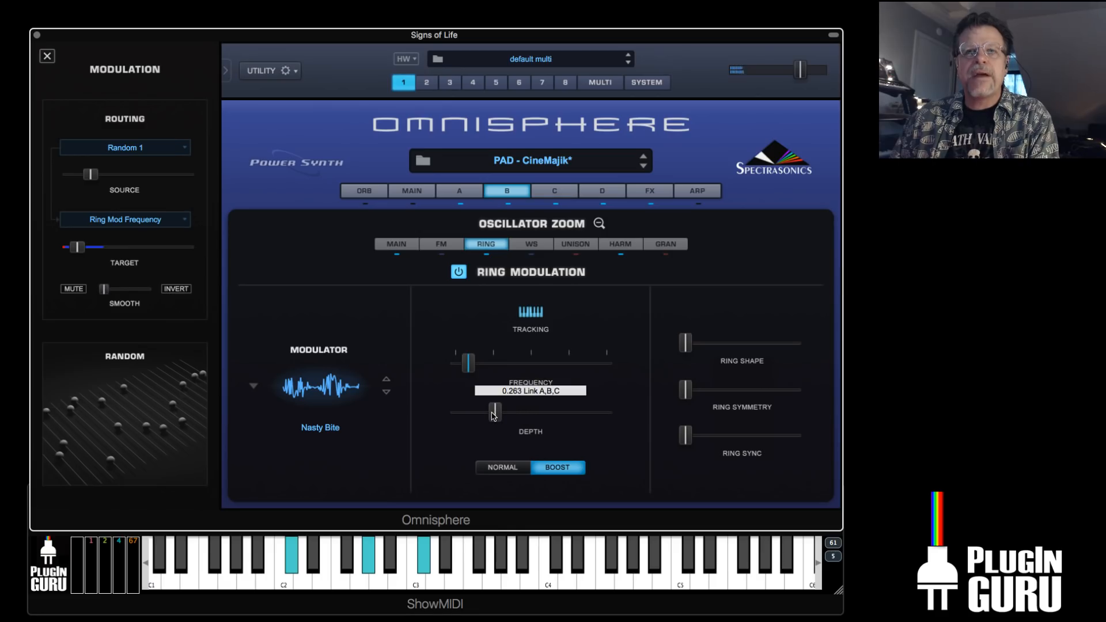
drag(485, 417, 485, 413)
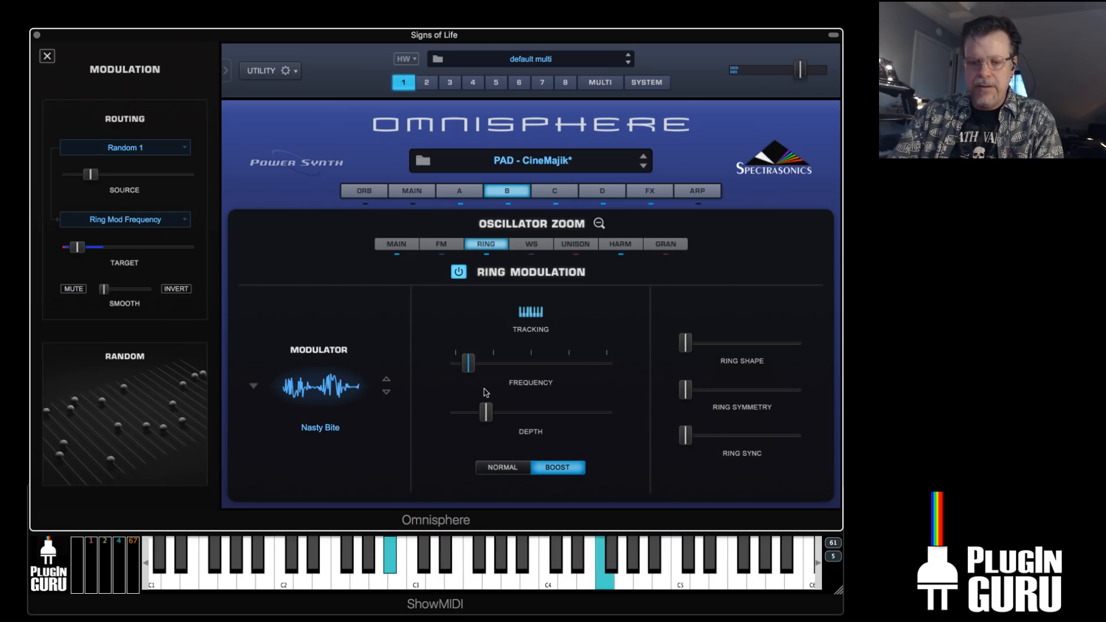
Solo layer B again and modulate its coarse pitch with Mod Envelope4
click(510, 192)
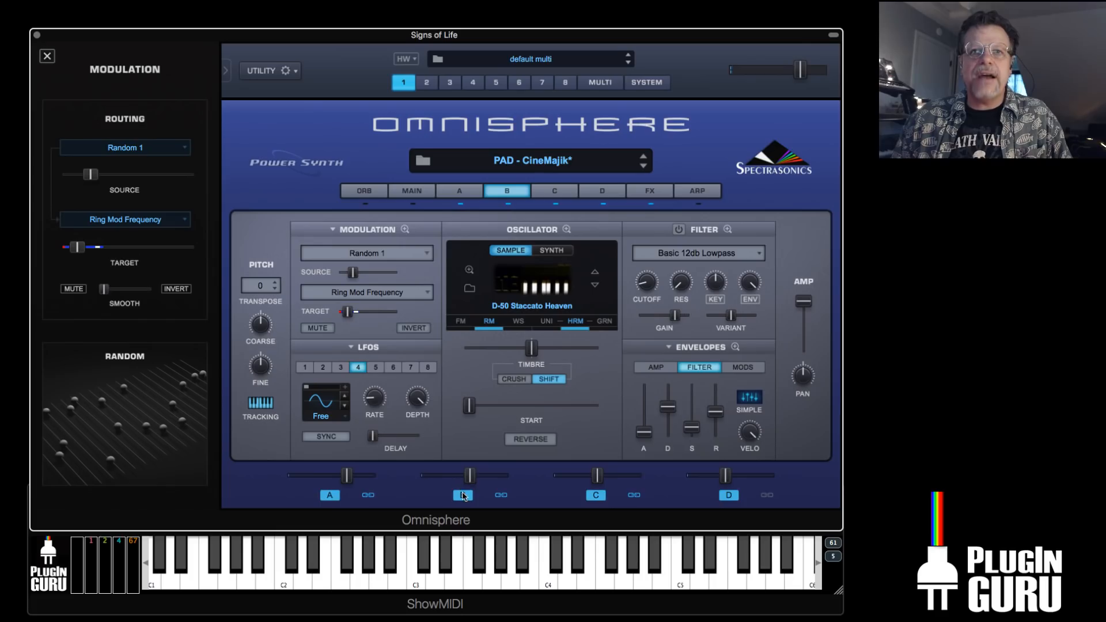
click(656, 367)
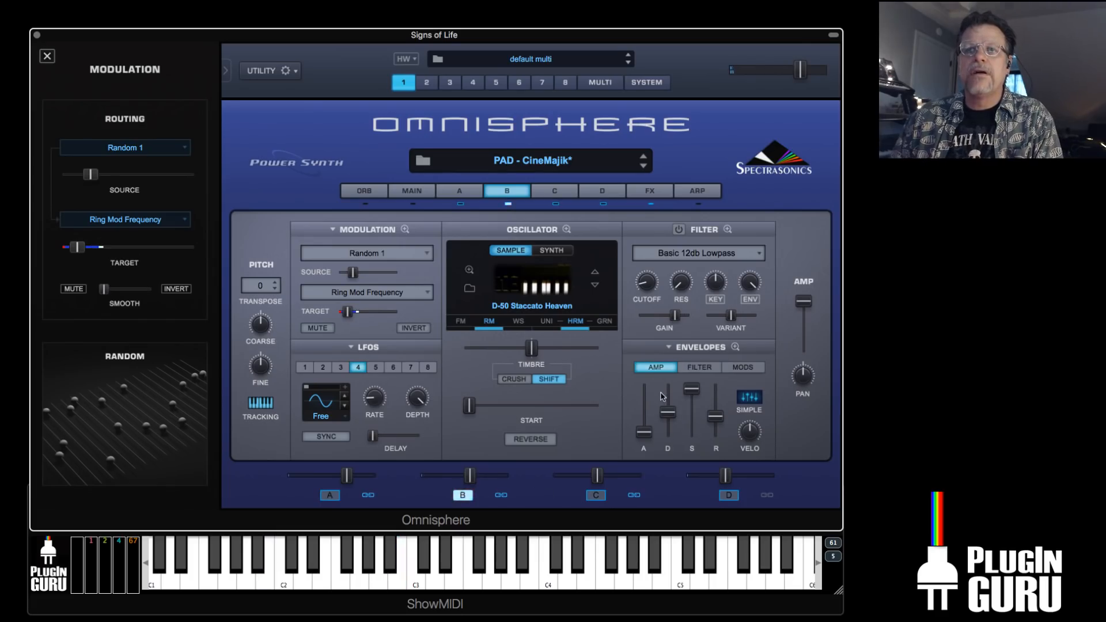
right_click(264, 327)
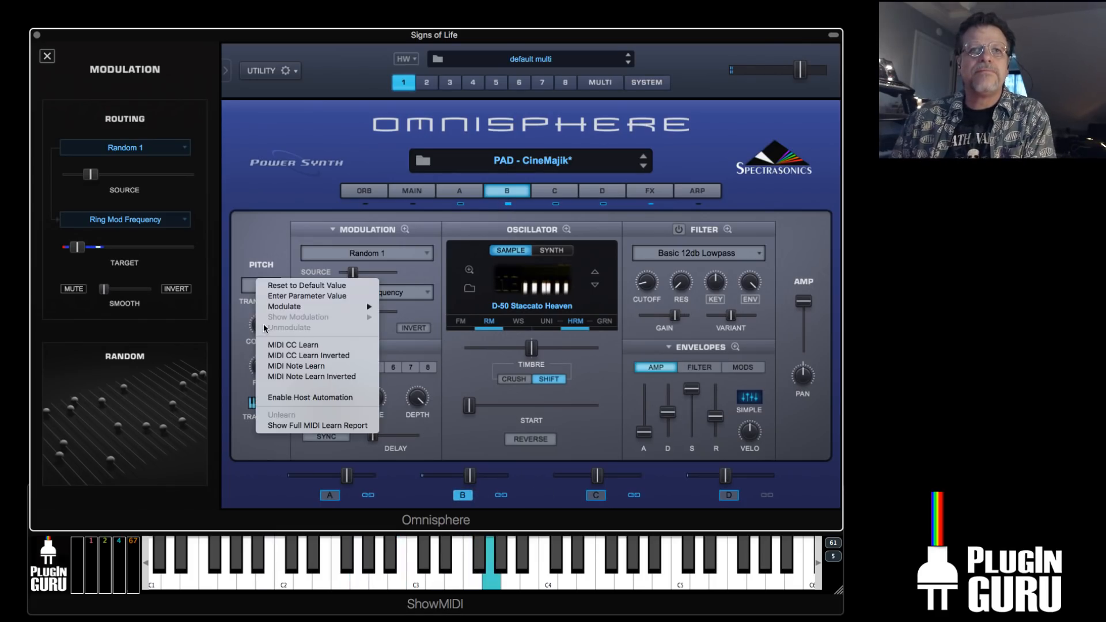
mouse_move(298, 310)
mouse_move(439, 434)
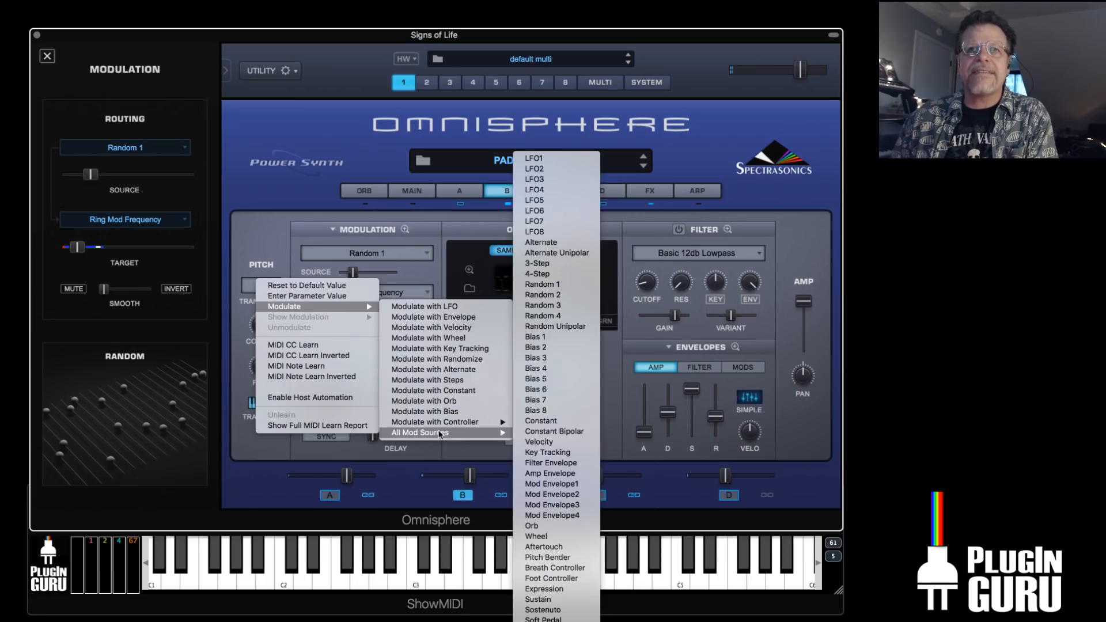
click(552, 514)
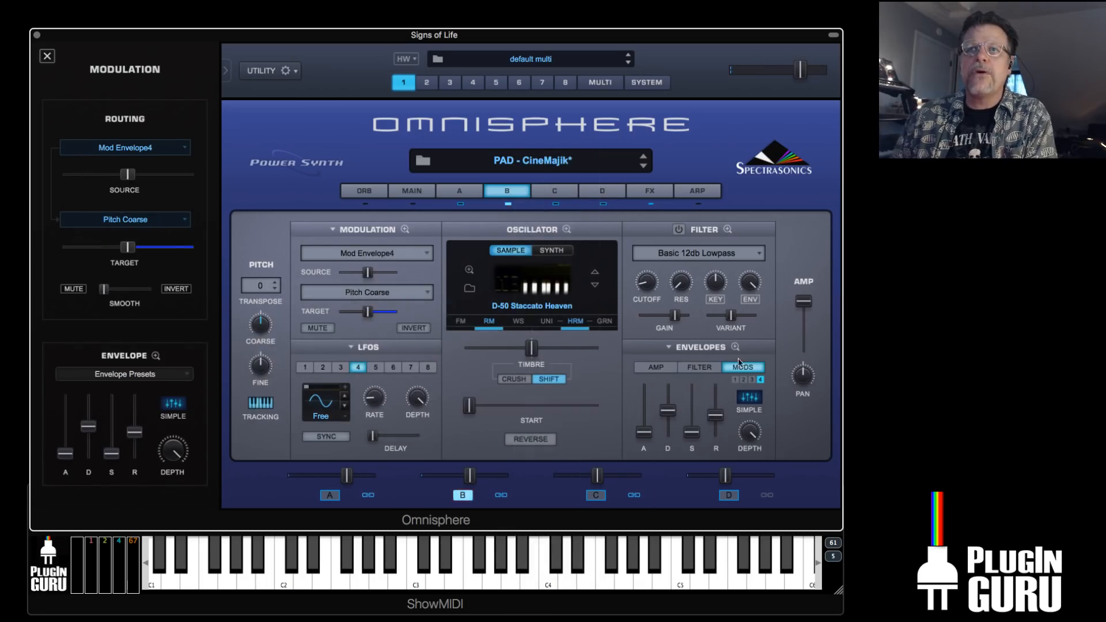
Turn off sync on layer B's Mod Envelope 4, shorten its decay to a very fast drop, and unsolo the layer
click(735, 346)
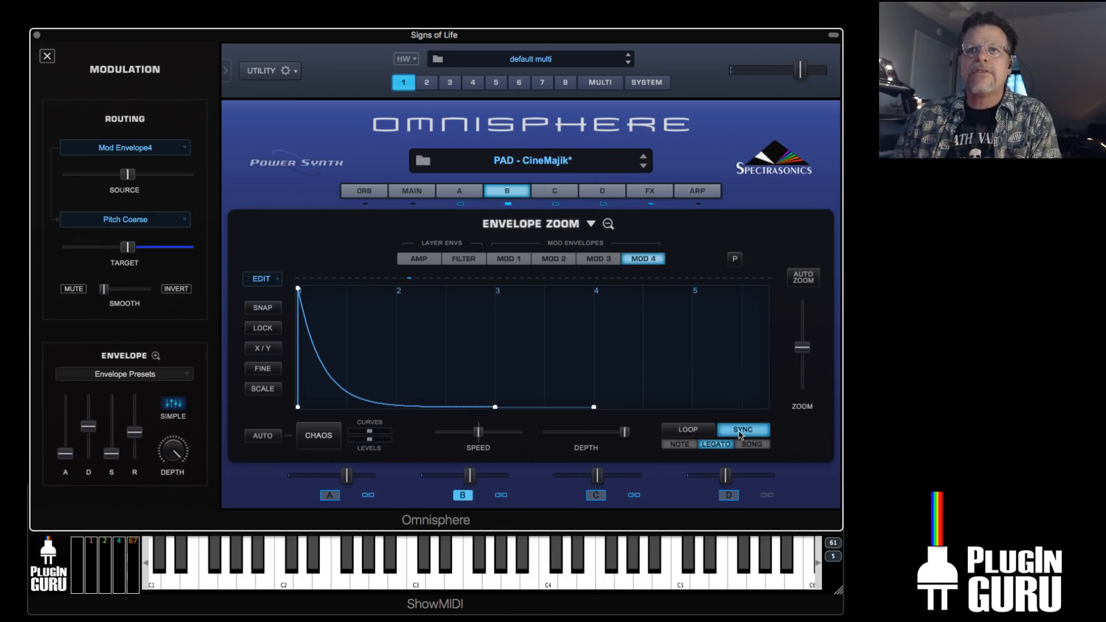
drag(496, 409, 307, 416)
scroll(307, 399, up, 10)
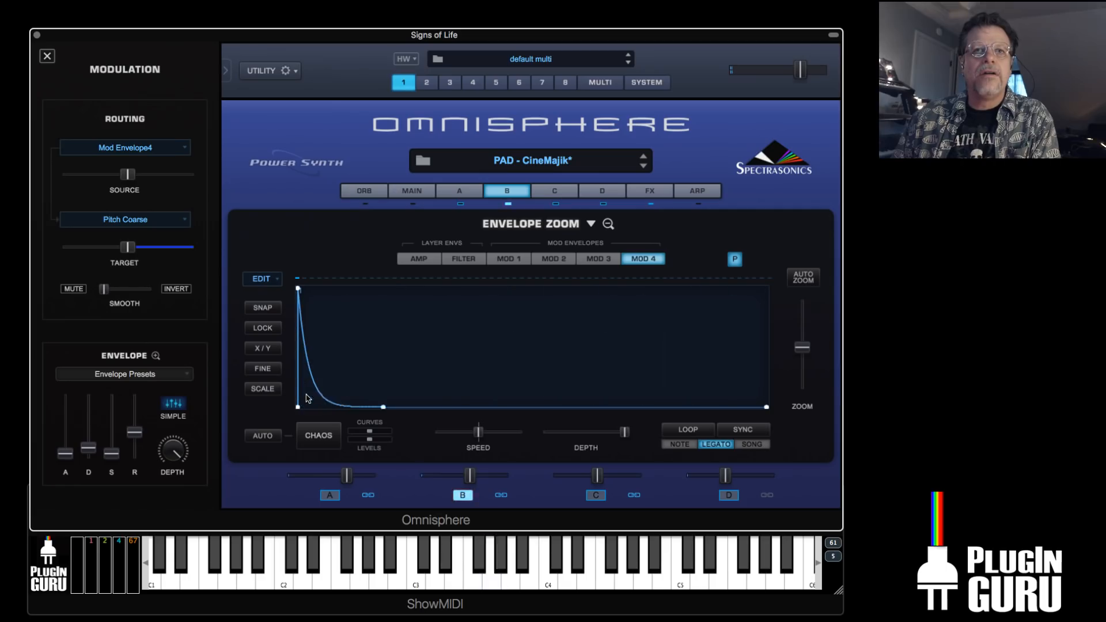
drag(401, 410, 353, 414)
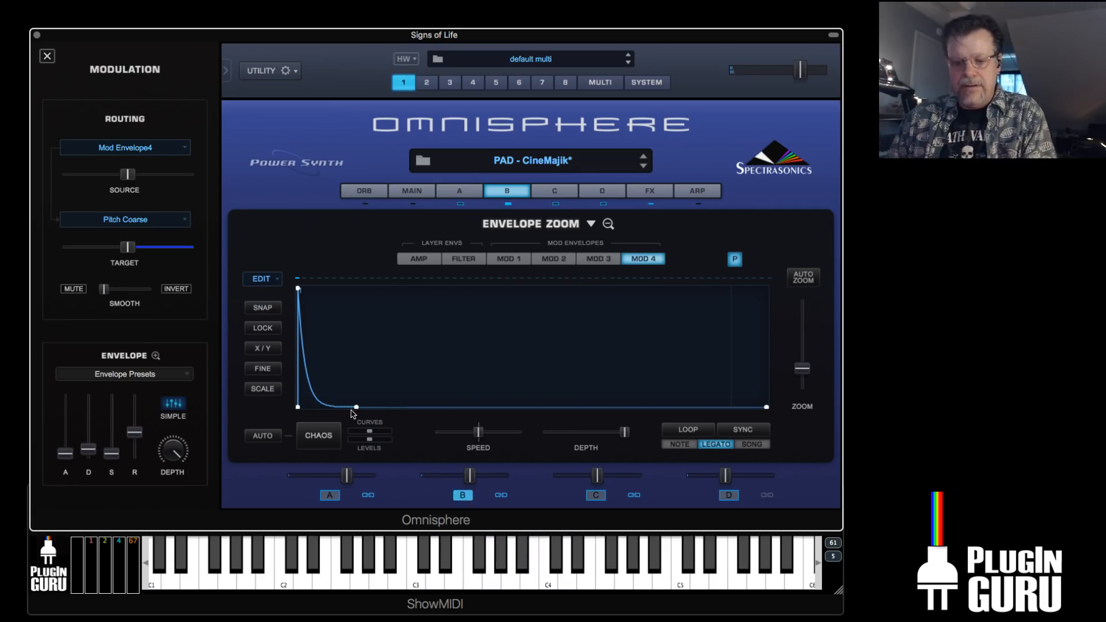
click(511, 192)
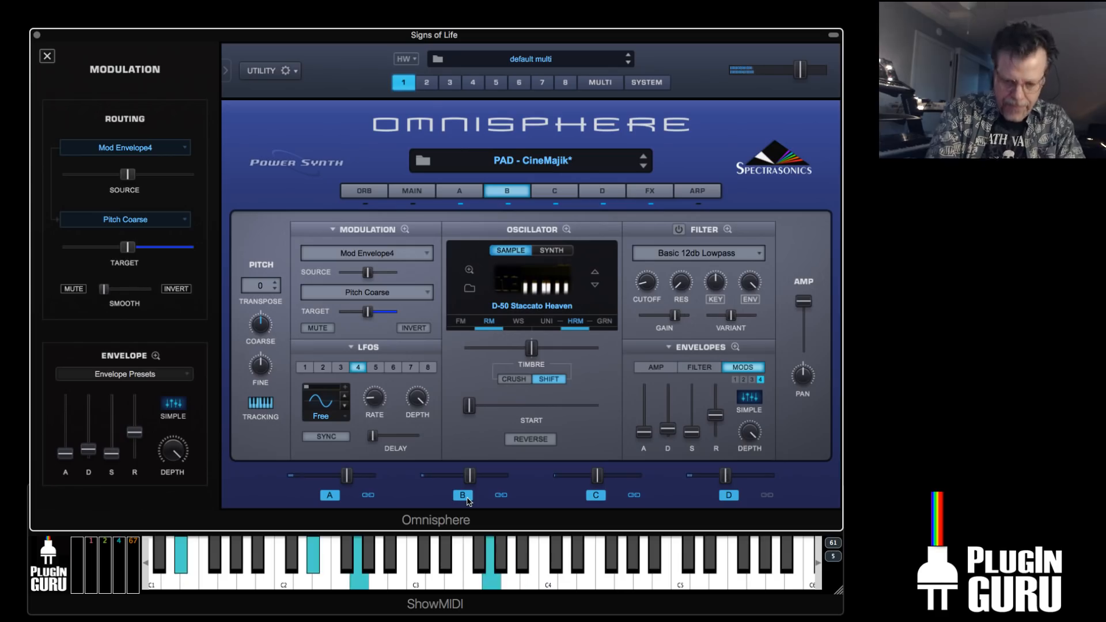
Start saving the patch as a new copy named "SYNTH - CineMajik Attckr"
key(super+Tab)
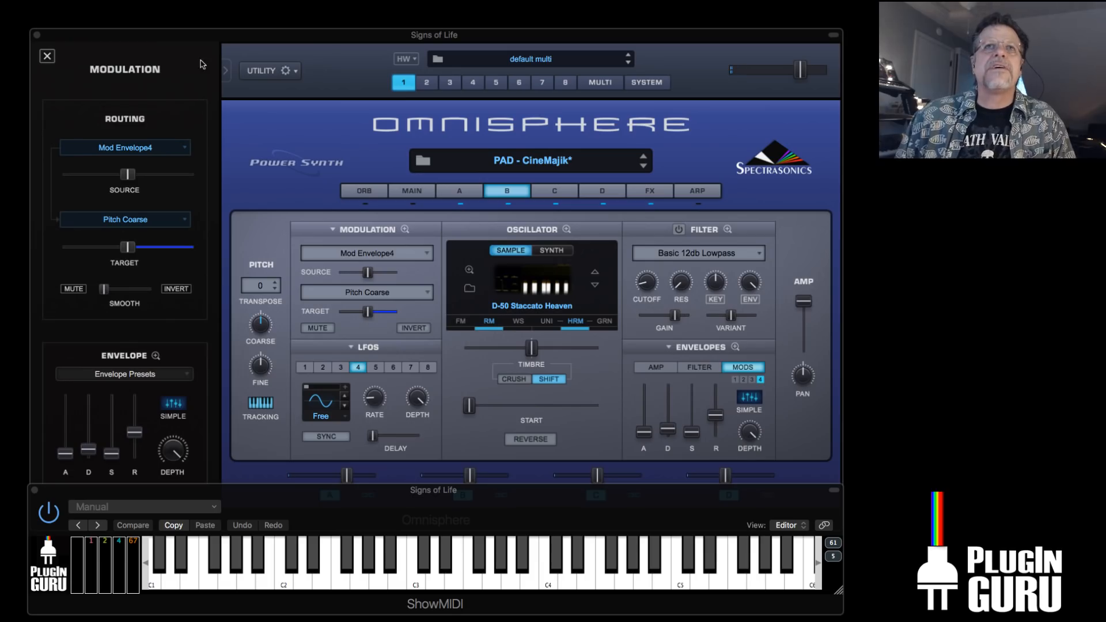
click(261, 70)
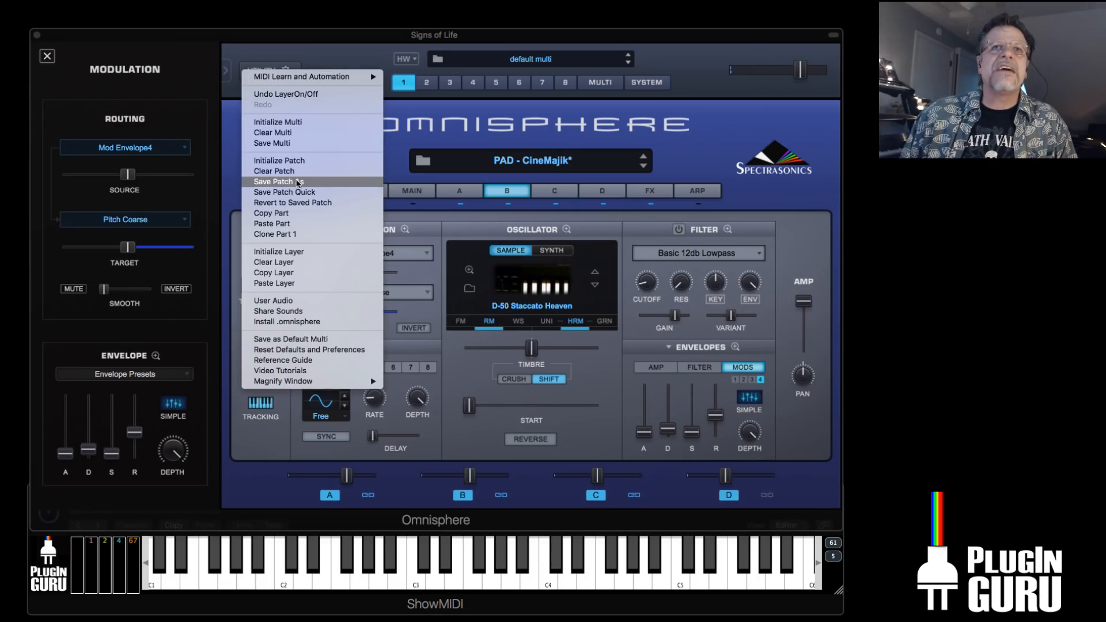
click(297, 183)
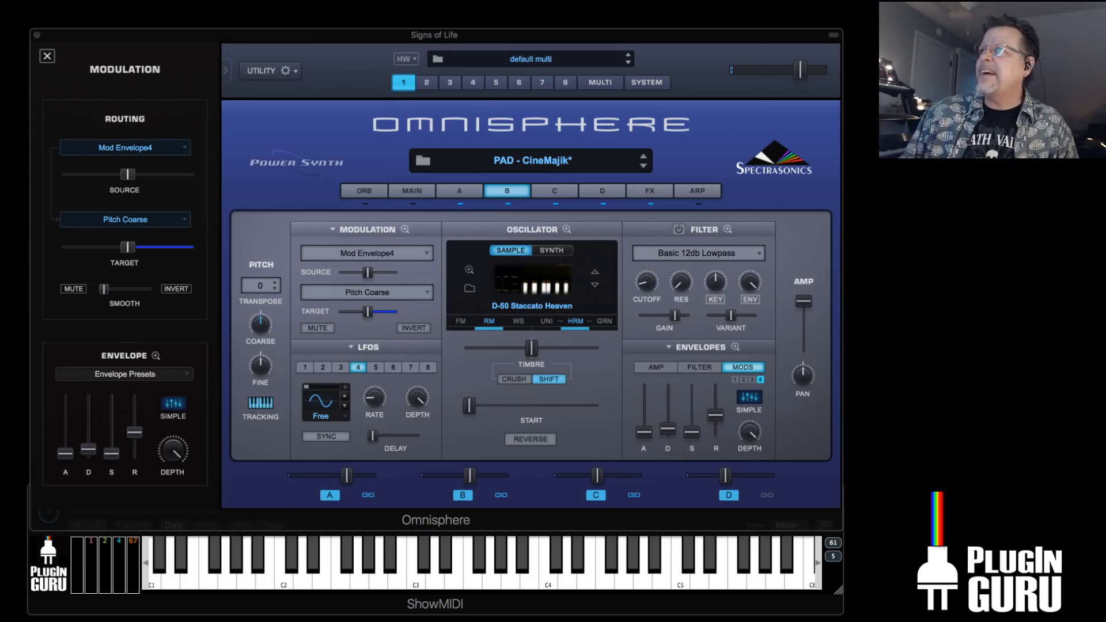
click(412, 133)
double_click(412, 133)
text(SYNTH - CineMajik)
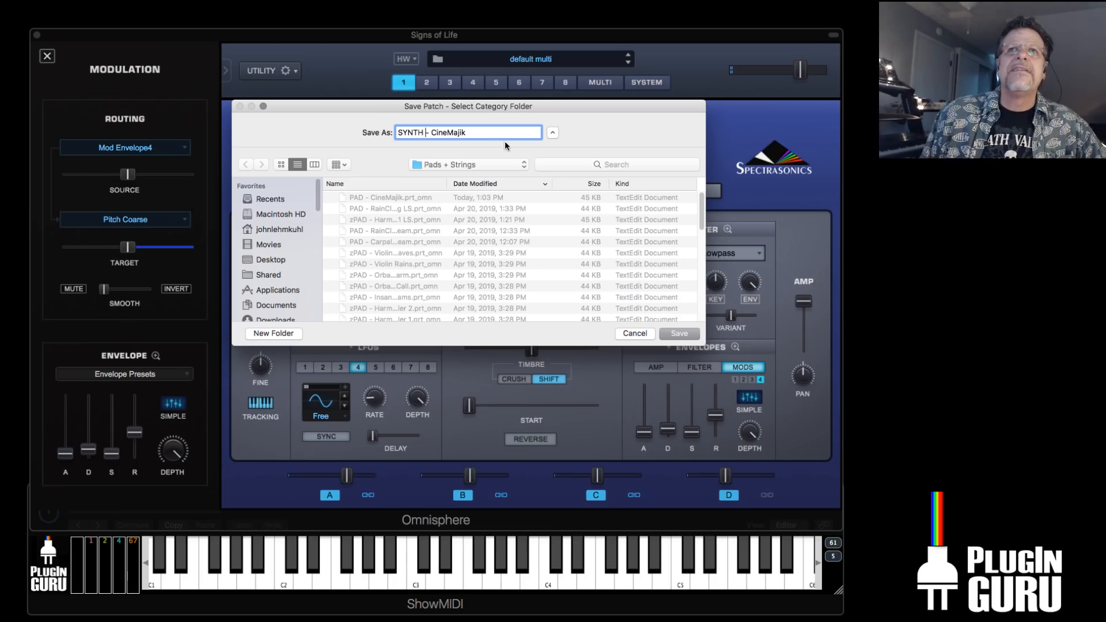
text( Attckr)
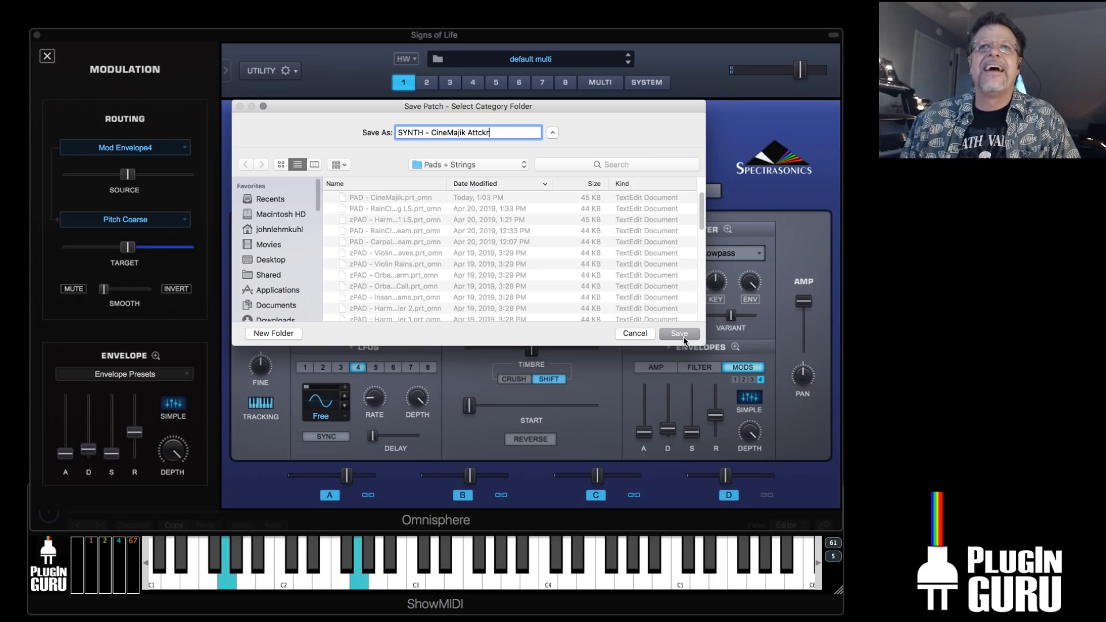
Choose the Synth Poly folder in PlugInGuru Signs of Life as the save location
click(486, 165)
click(474, 178)
double_click(373, 265)
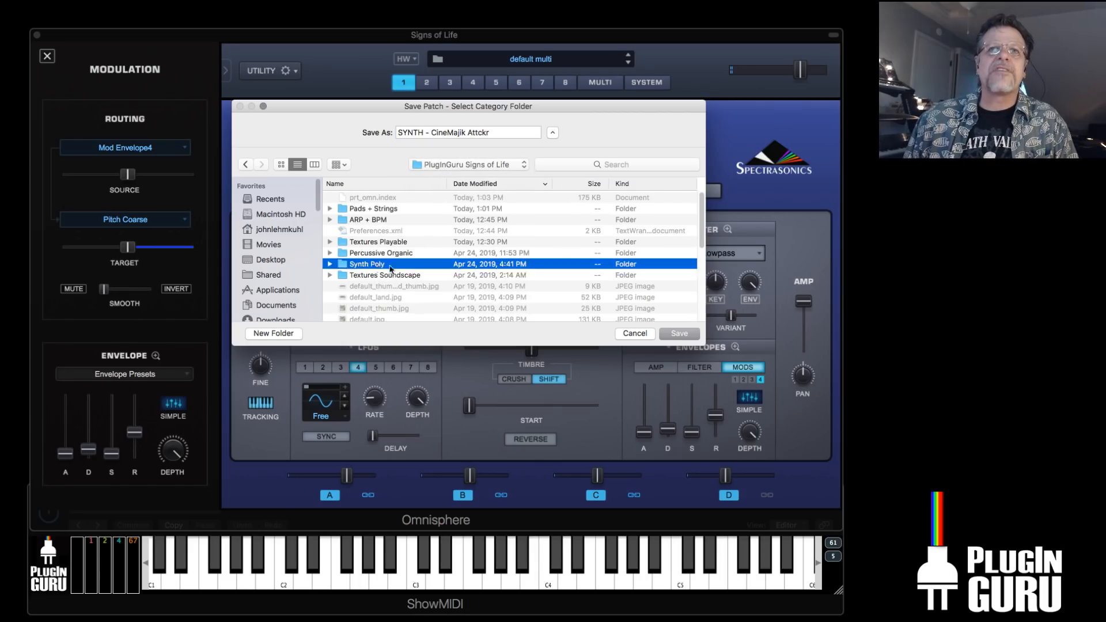
Confirm the save location and add the Type tags Aggressive Synths, Airy and Fizzy, Complex Motion, Evolving Motion, LFO Synths and Percussive Synths
click(680, 333)
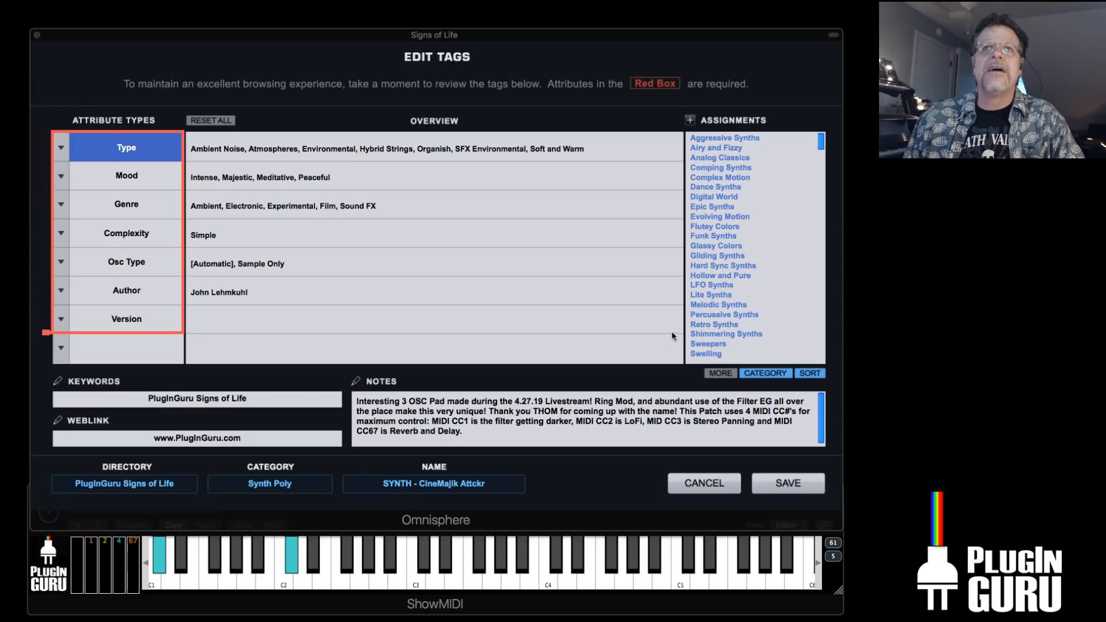
click(747, 138)
click(730, 147)
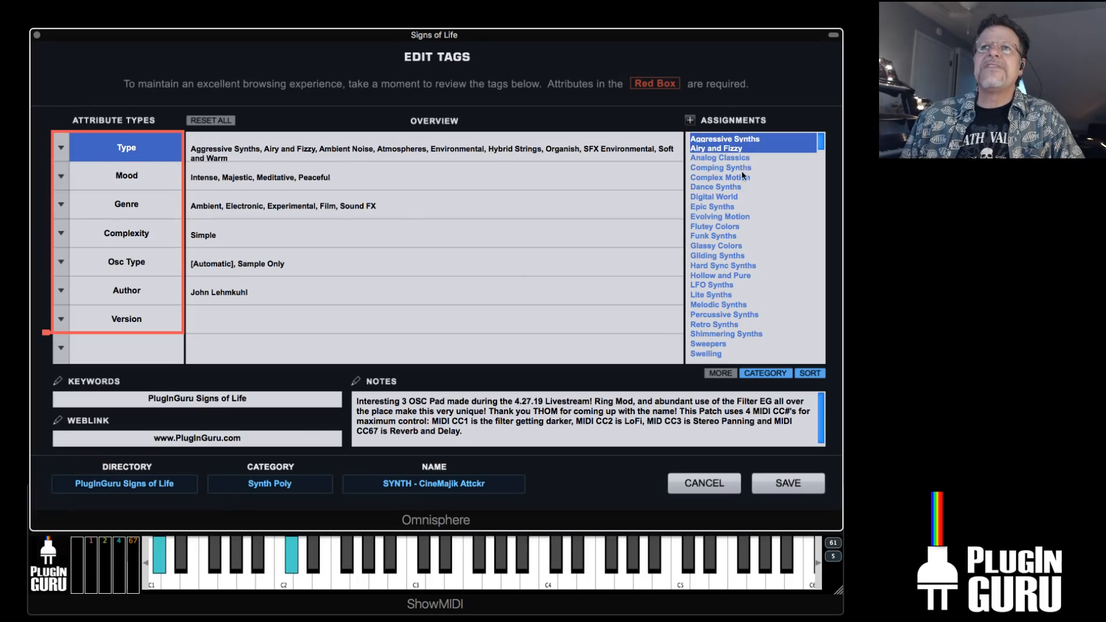
click(728, 177)
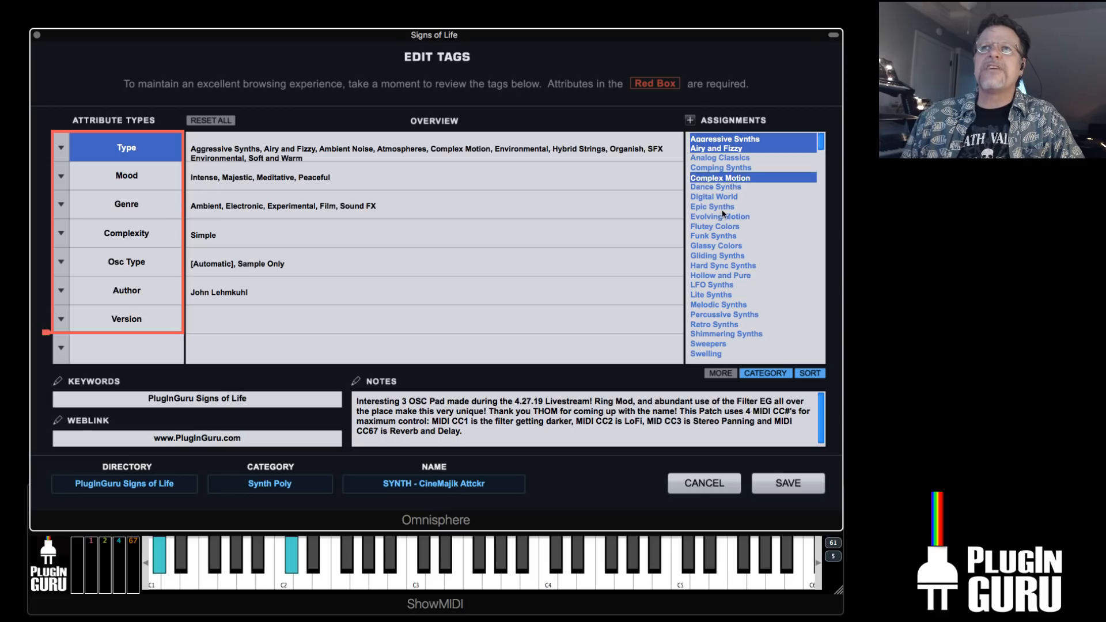
click(735, 217)
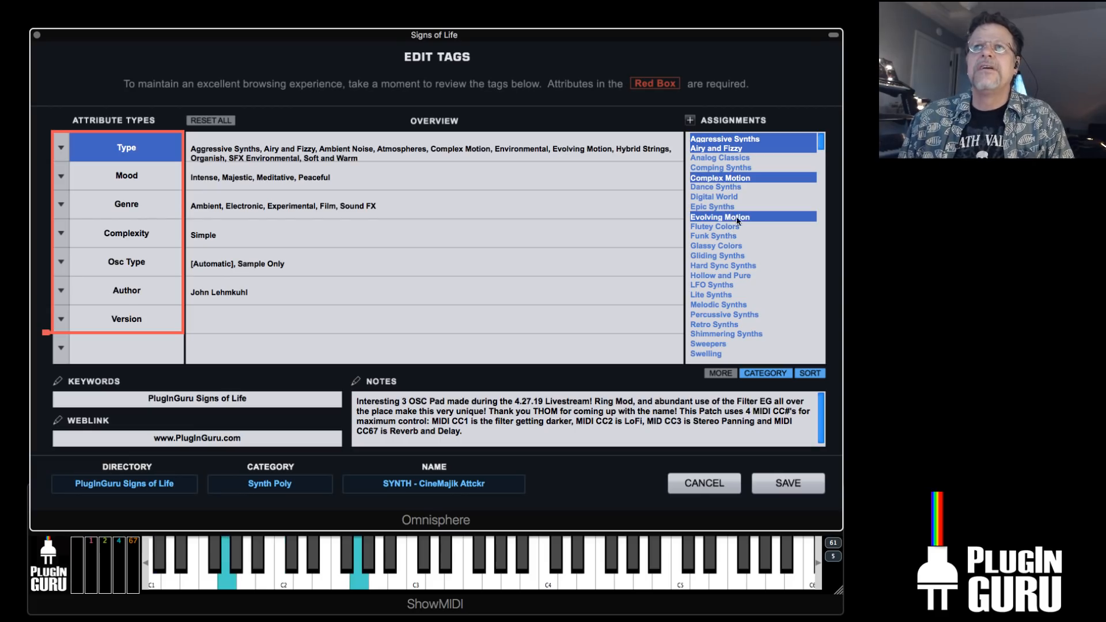
click(714, 286)
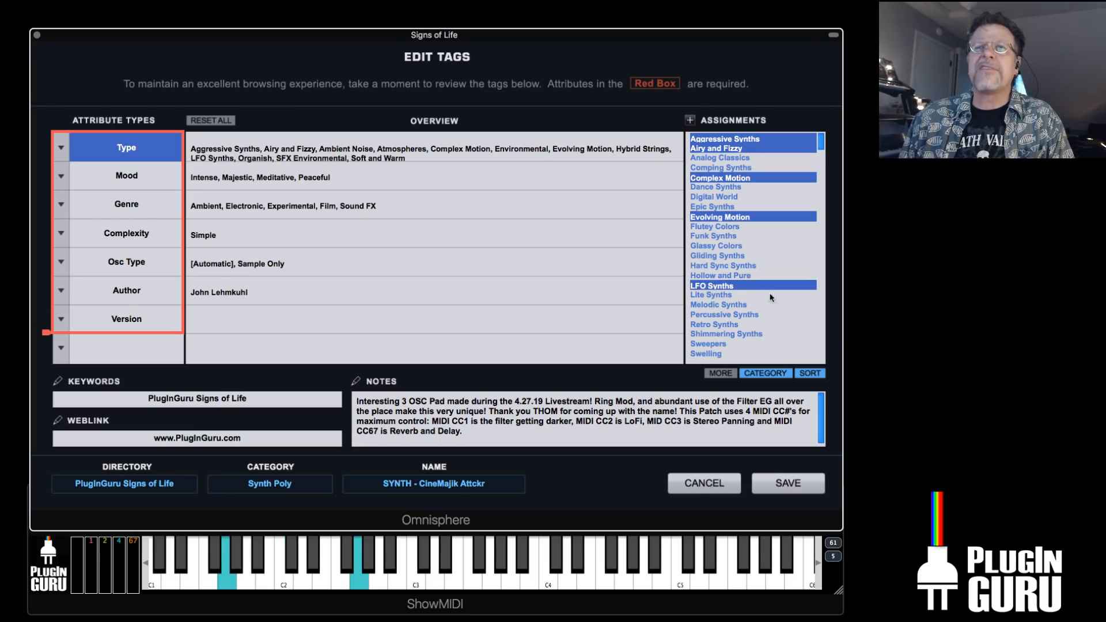
scroll(774, 299, down, 2)
click(724, 276)
scroll(768, 299, down, 2)
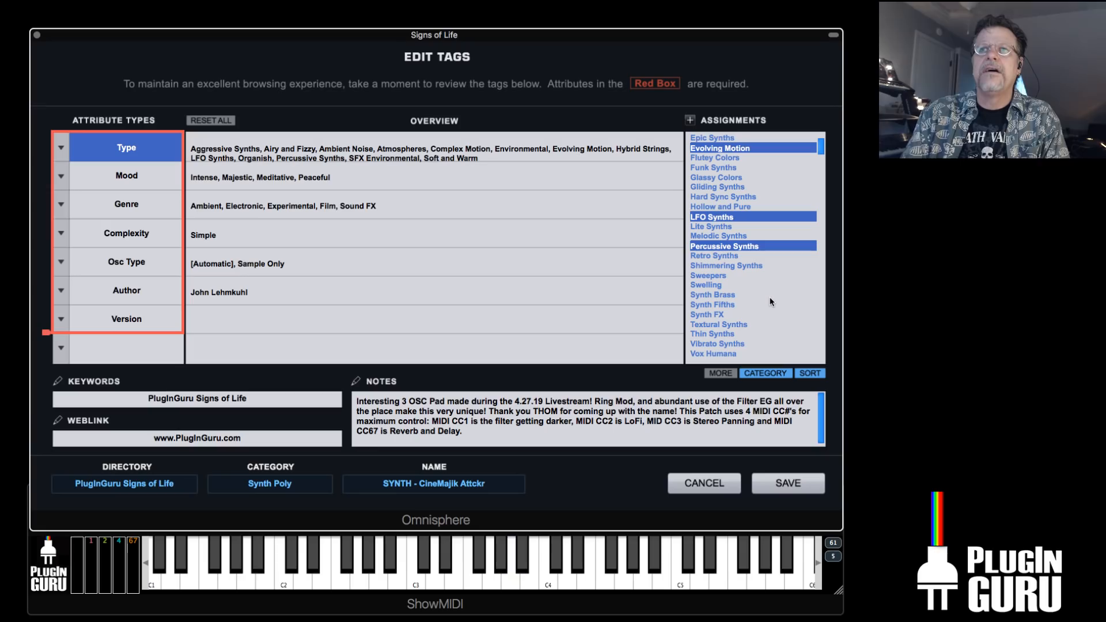
Remove the Ambient Noise, Atmospheres and Environmental tags from the patch's Type attribute
scroll(724, 297, down, 1)
scroll(724, 298, down, 2)
click(736, 336)
click(725, 344)
scroll(733, 319, down, 3)
click(729, 335)
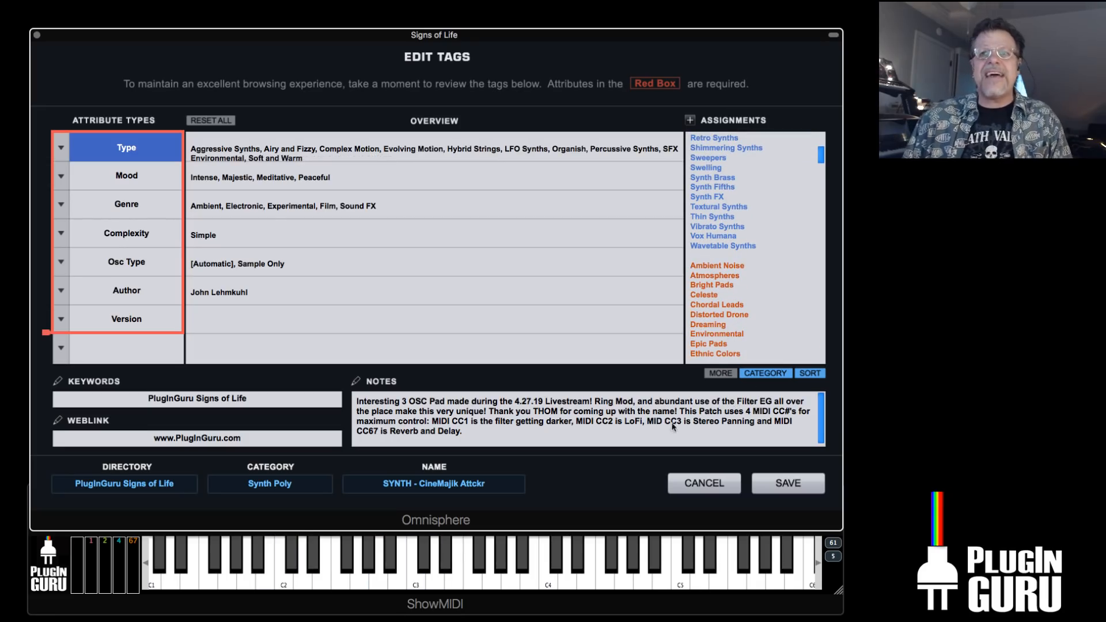
Replace the word "Pad" with "SYNTH" in the first sentence of the patch notes
click(661, 422)
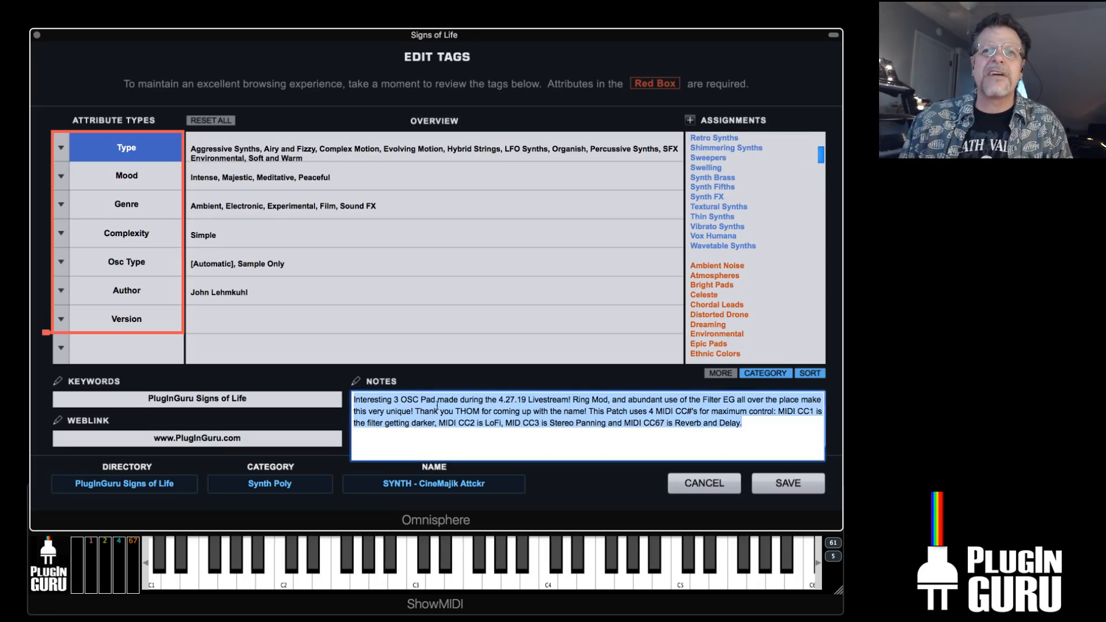
click(421, 399)
drag(421, 399, 437, 398)
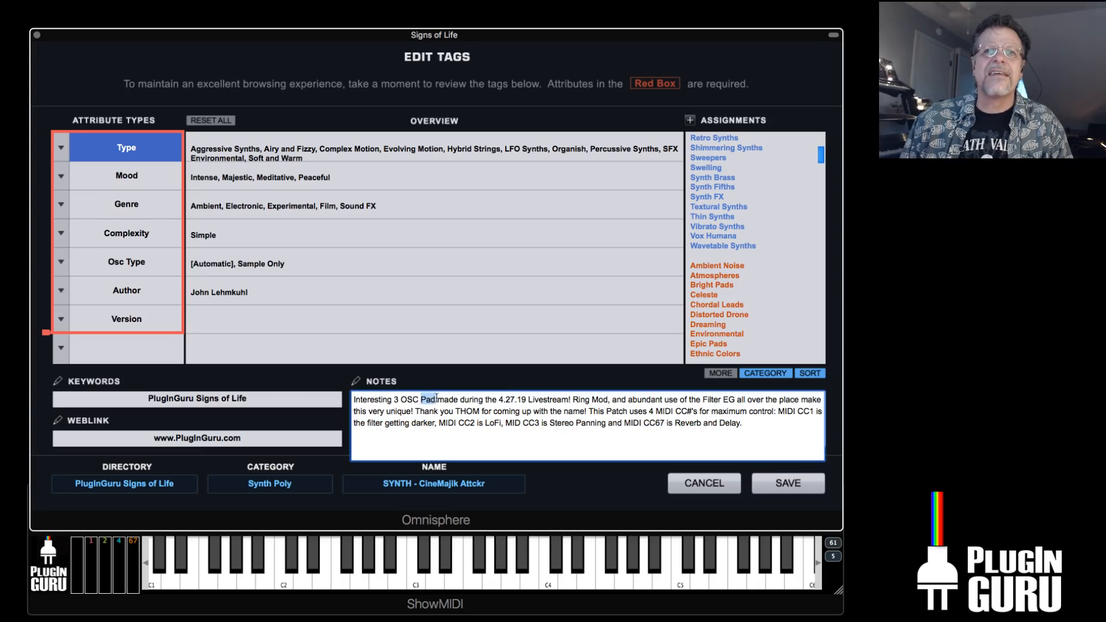
text(SYNTH)
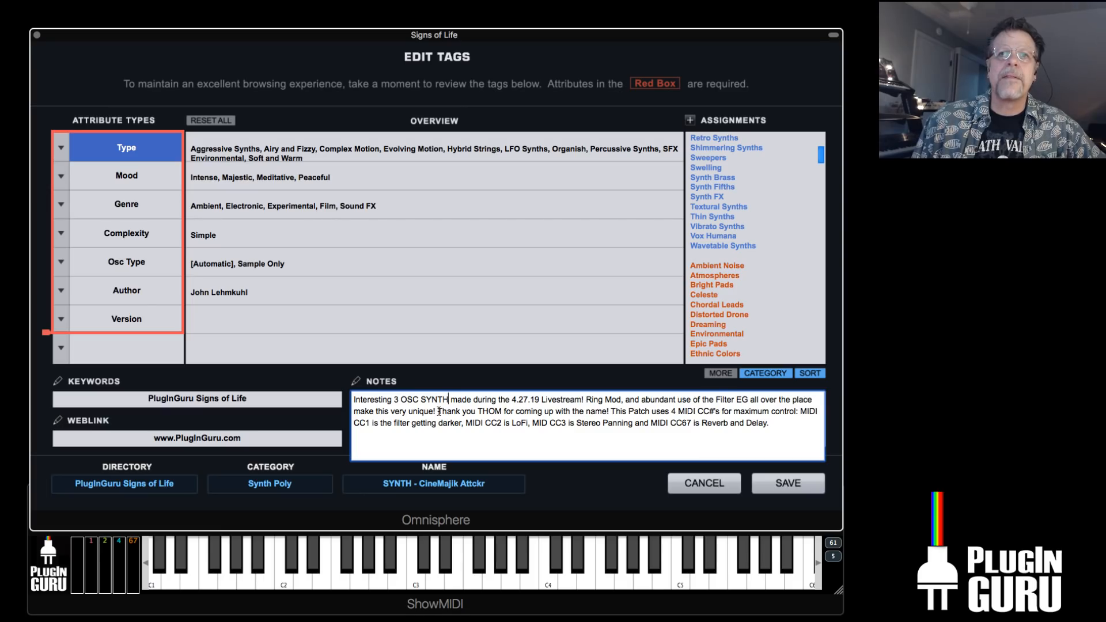
Insert "D50 Fantasia added and messed up for new unique synth vibe!" before the thank-you sentence in the notes
click(439, 413)
text(D50 F)
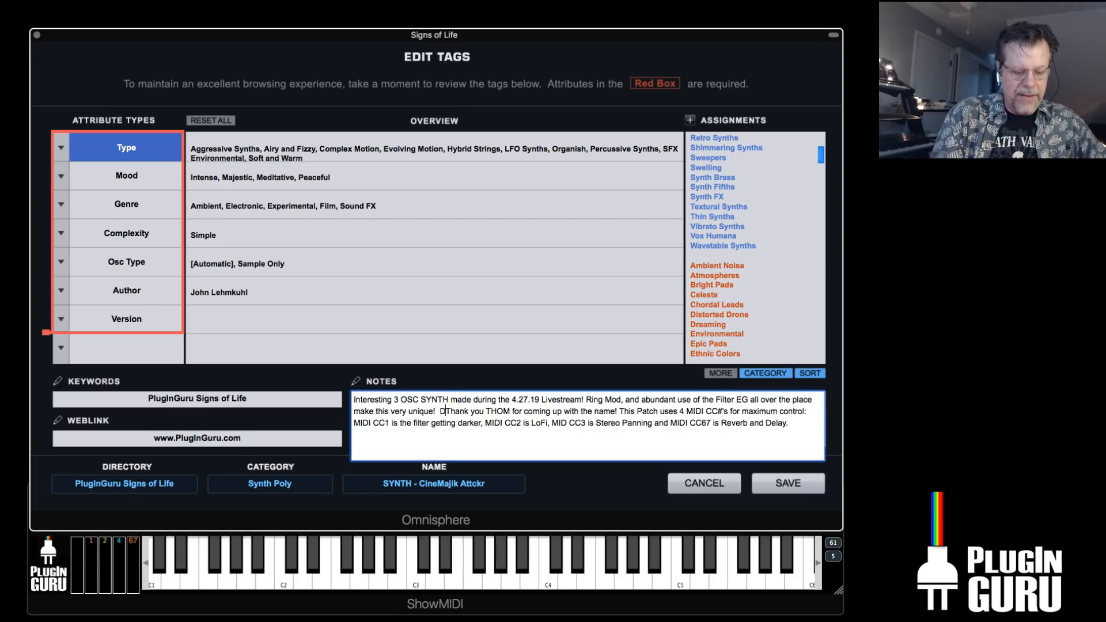
text(antasio)
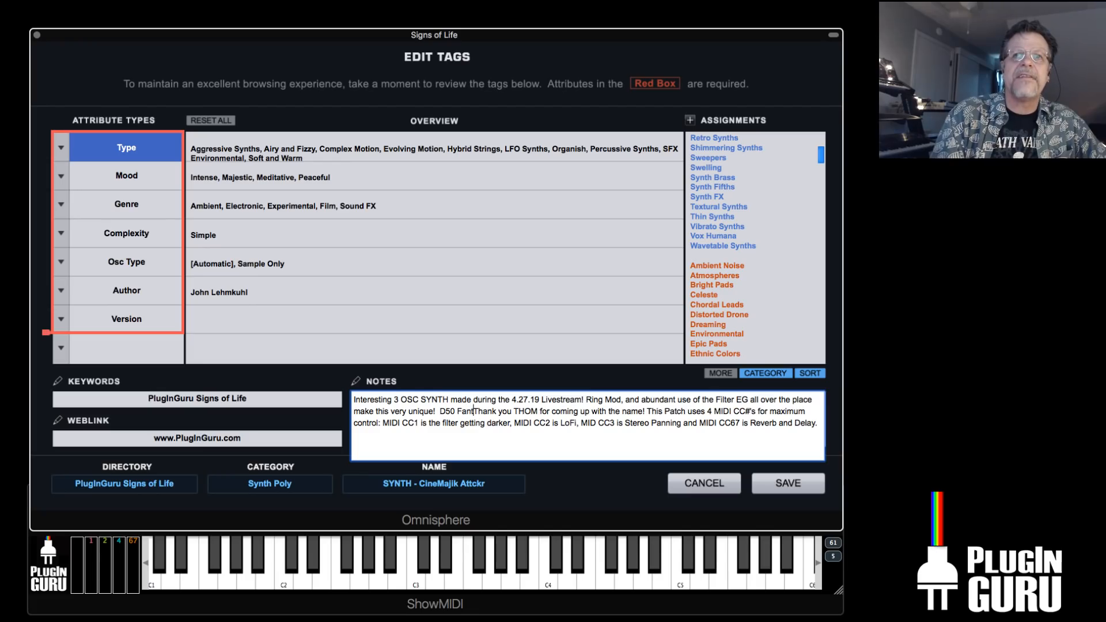
text( added and )
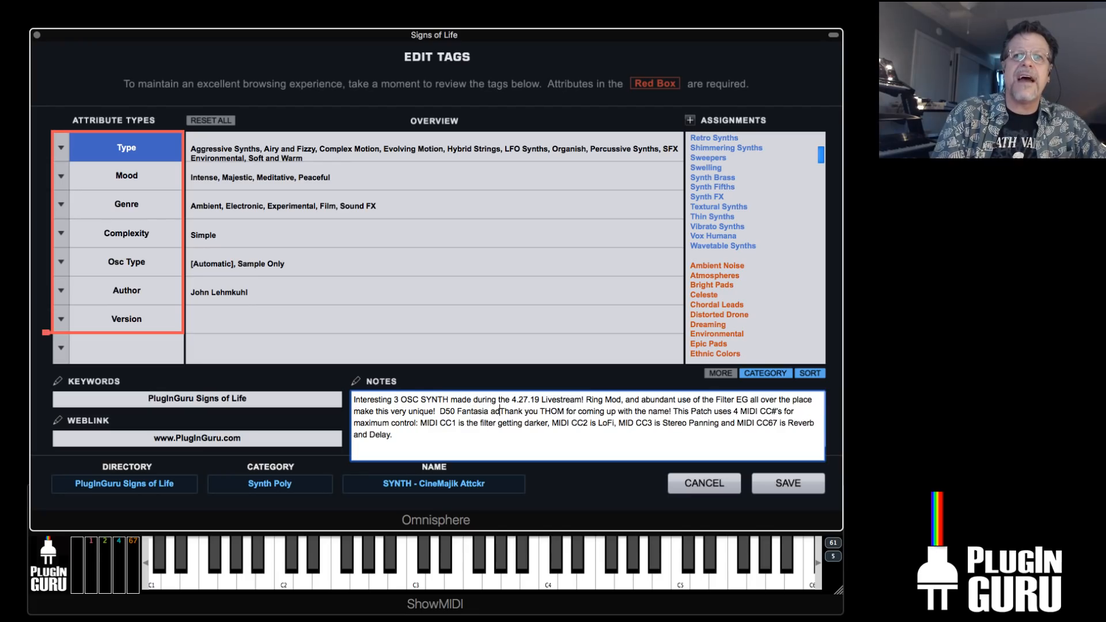
text(messed up fo)
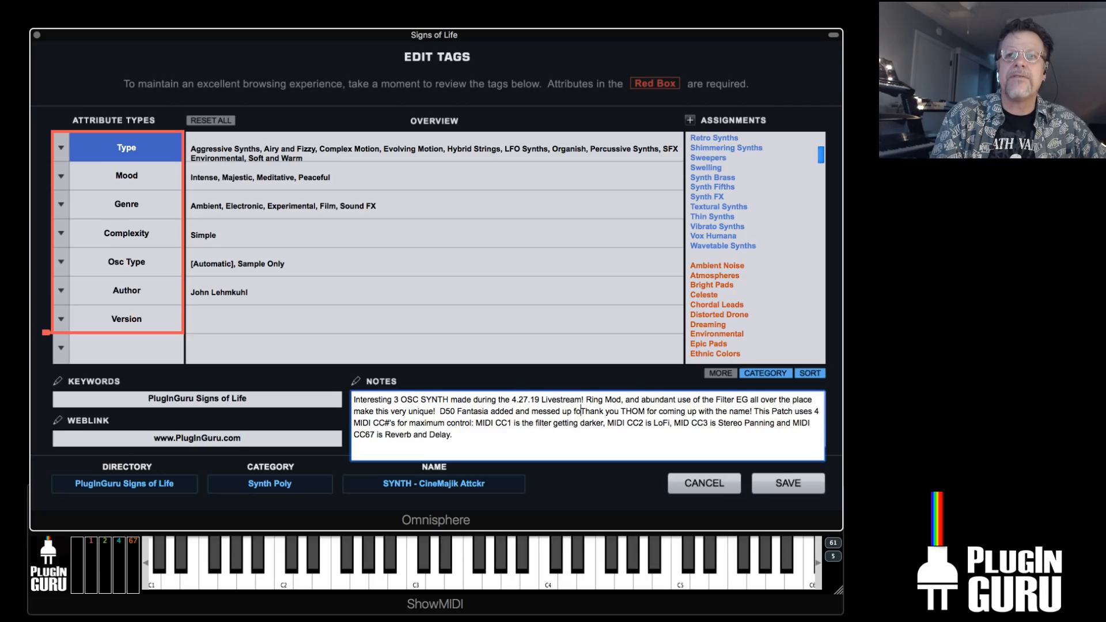
text(r )
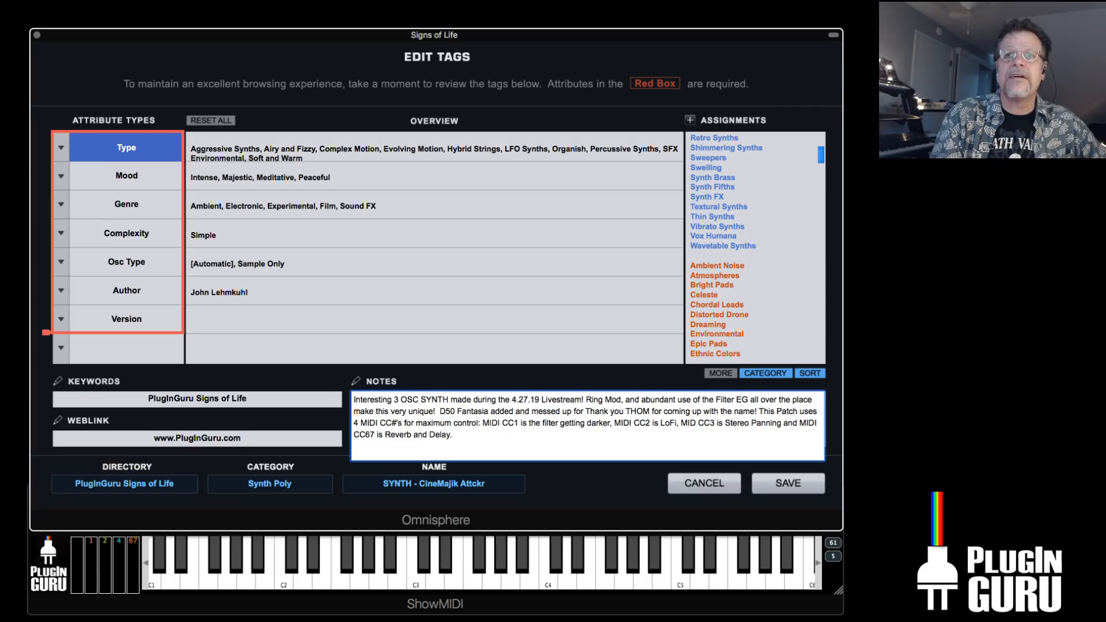
text(new unique)
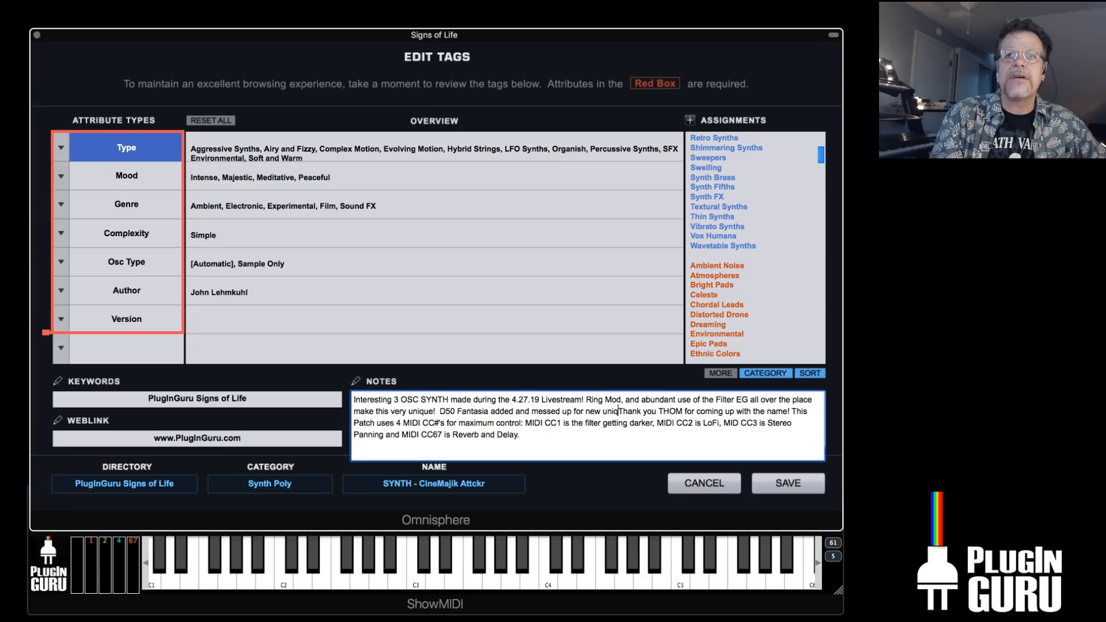
text( synth vibe!)
key(Return)
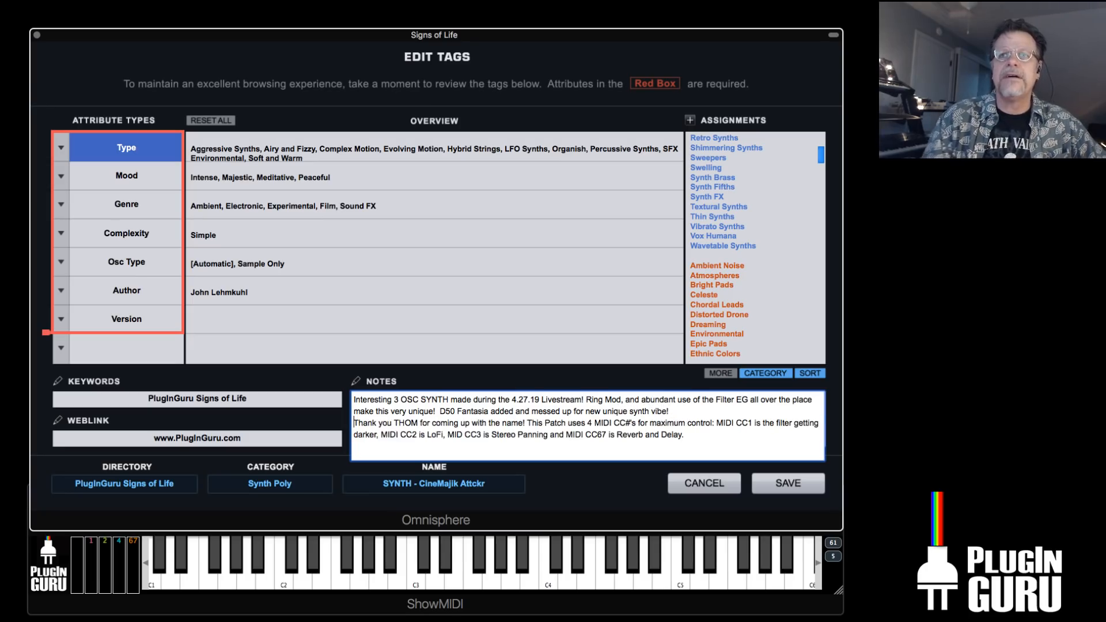
key(BackSpace)
Assign Omnisphere 2.6 Library as the required Version tag and save the patch
click(794, 485)
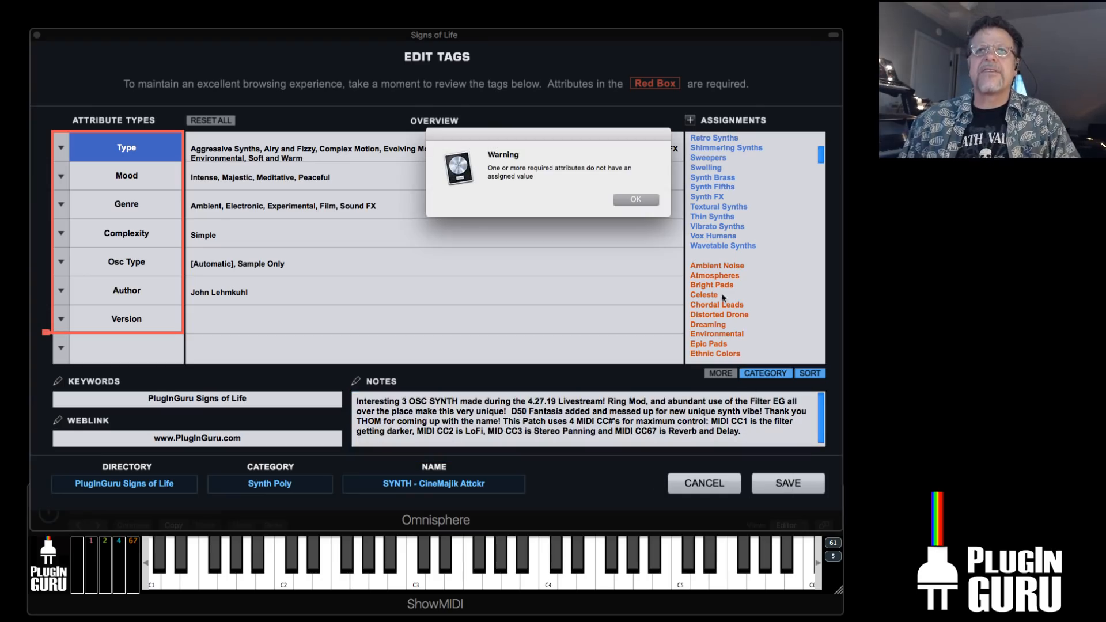
click(636, 200)
click(127, 319)
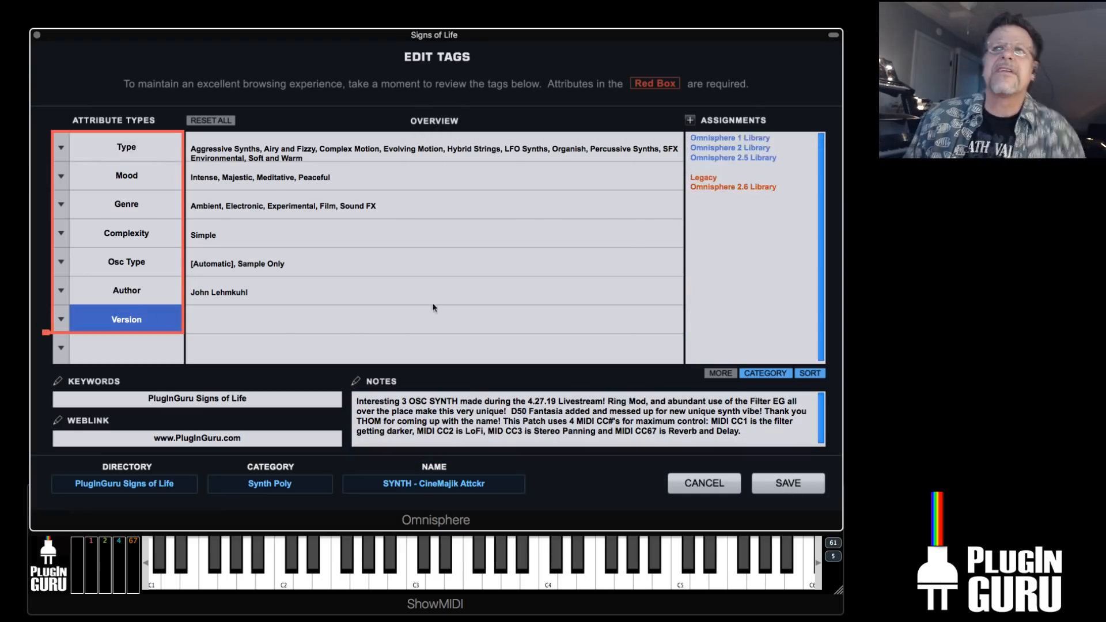
click(732, 187)
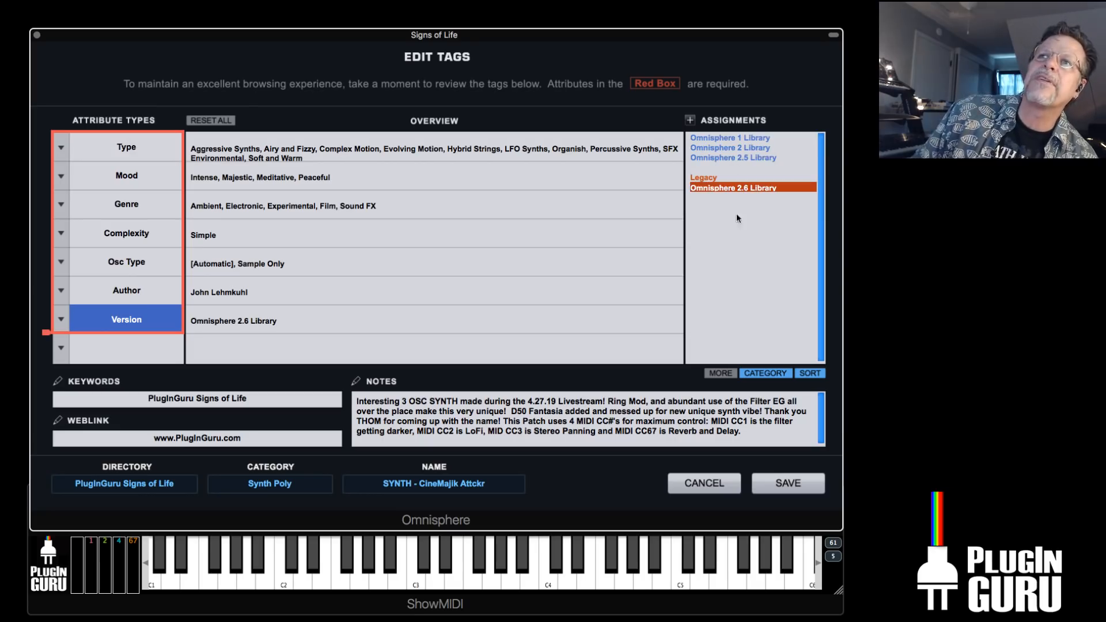
click(787, 484)
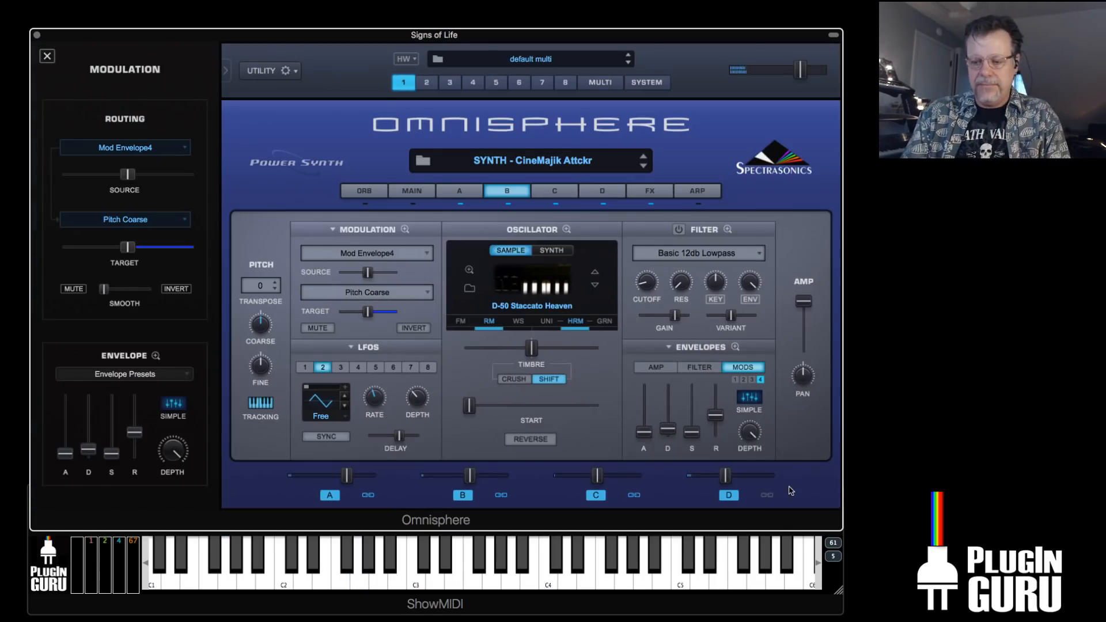
Close the modulation view to return to the patch browser and initialize a new default patch
click(47, 56)
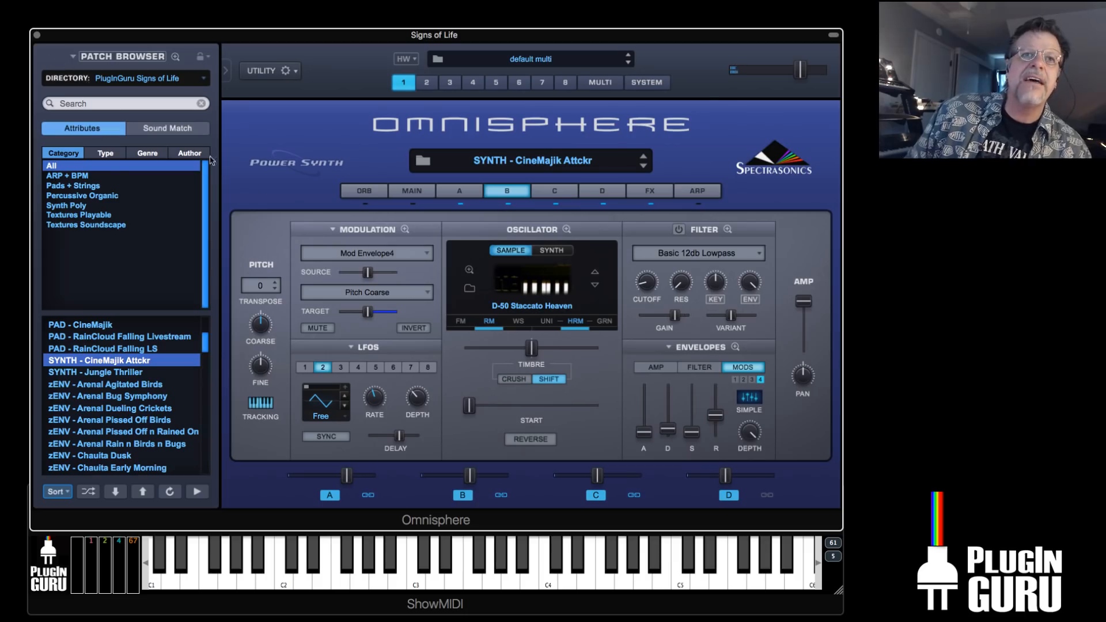
scroll(118, 363, up, 5)
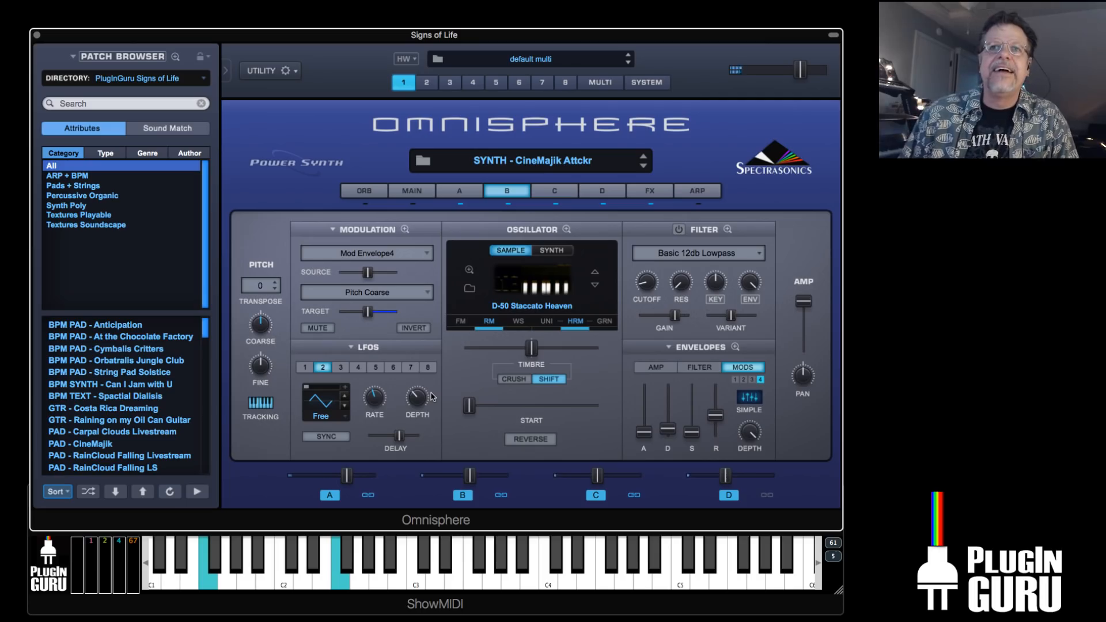
click(275, 72)
click(467, 210)
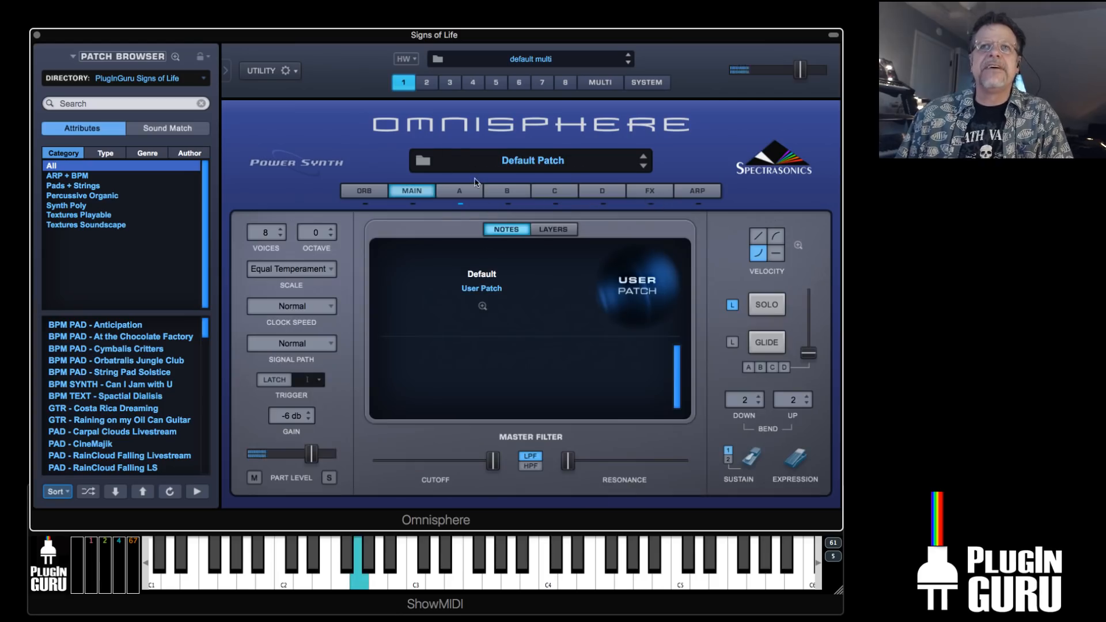
Enable layer A's filter, reduce its envelope amount, and adjust the filter envelope's decay and sustain
click(461, 191)
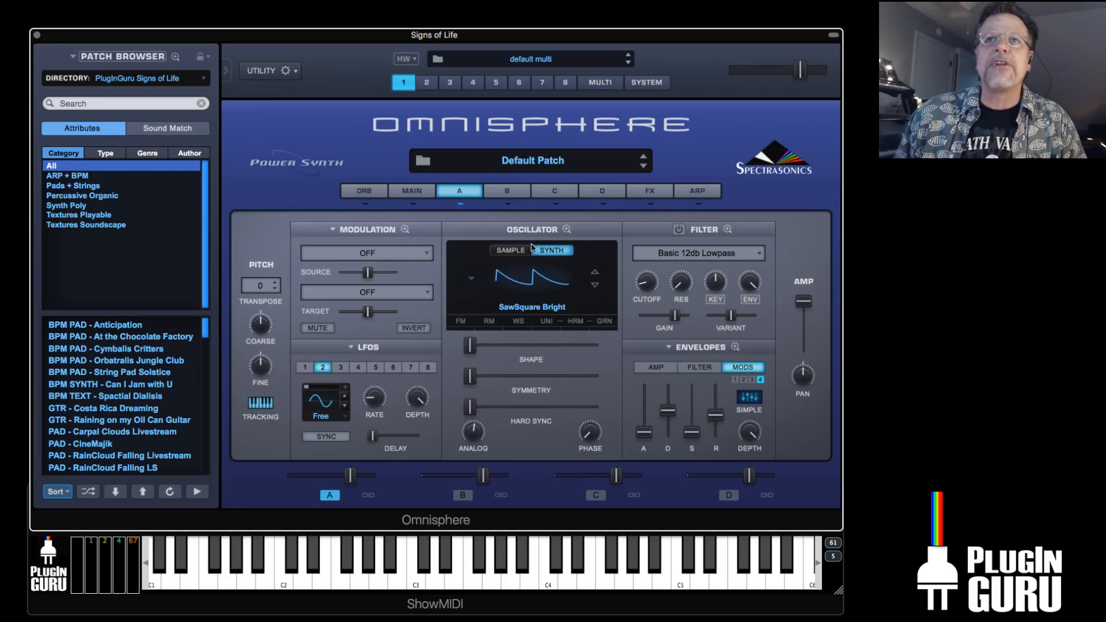
click(678, 230)
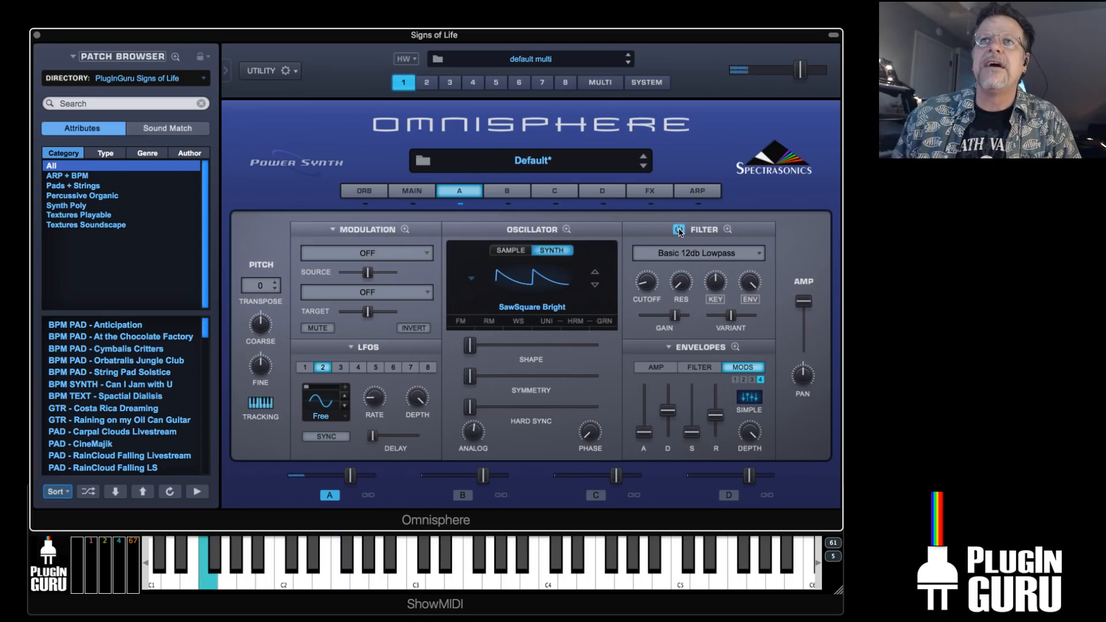
drag(689, 249, 697, 229)
drag(645, 284, 644, 292)
drag(749, 283, 748, 303)
click(700, 367)
drag(667, 415, 698, 421)
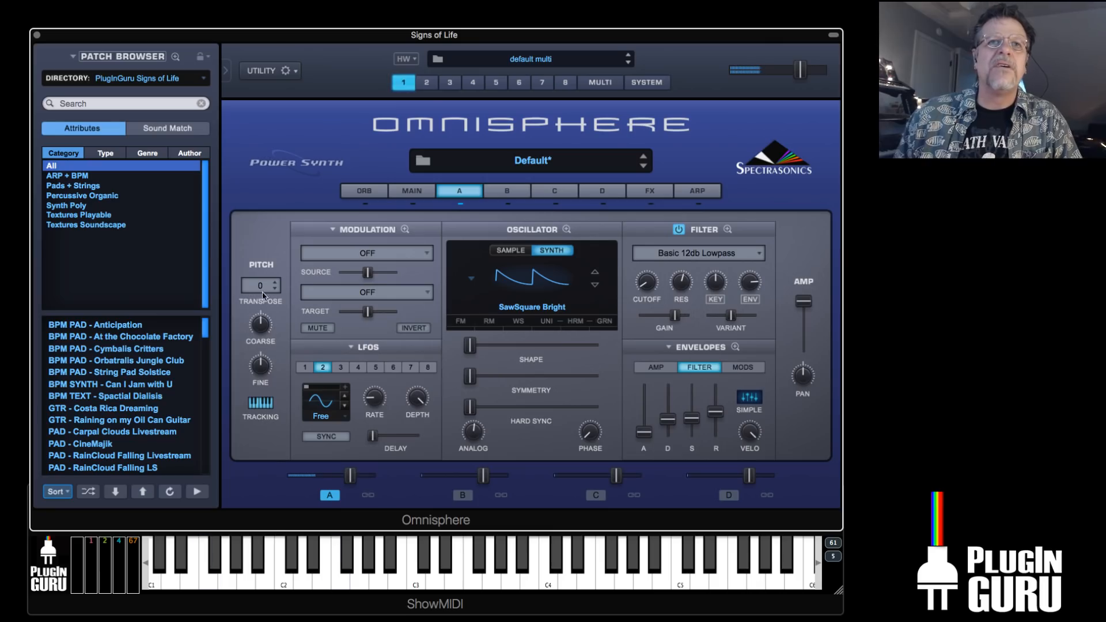
Transpose layer A to -12, switch its filter off, and show its amp envelope
click(264, 285)
click(278, 410)
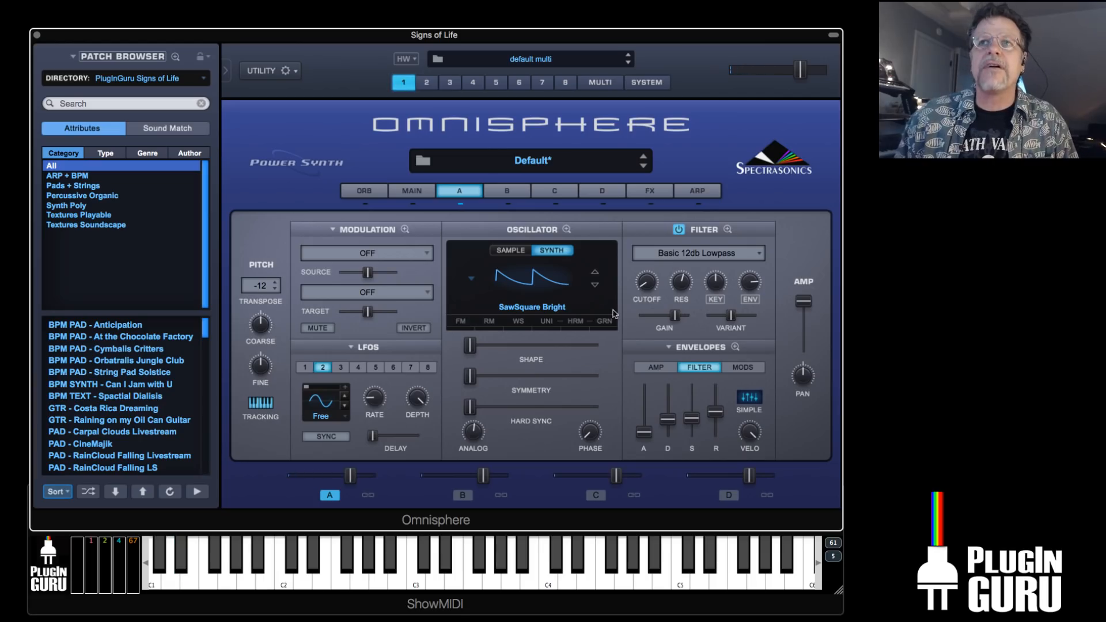
click(678, 229)
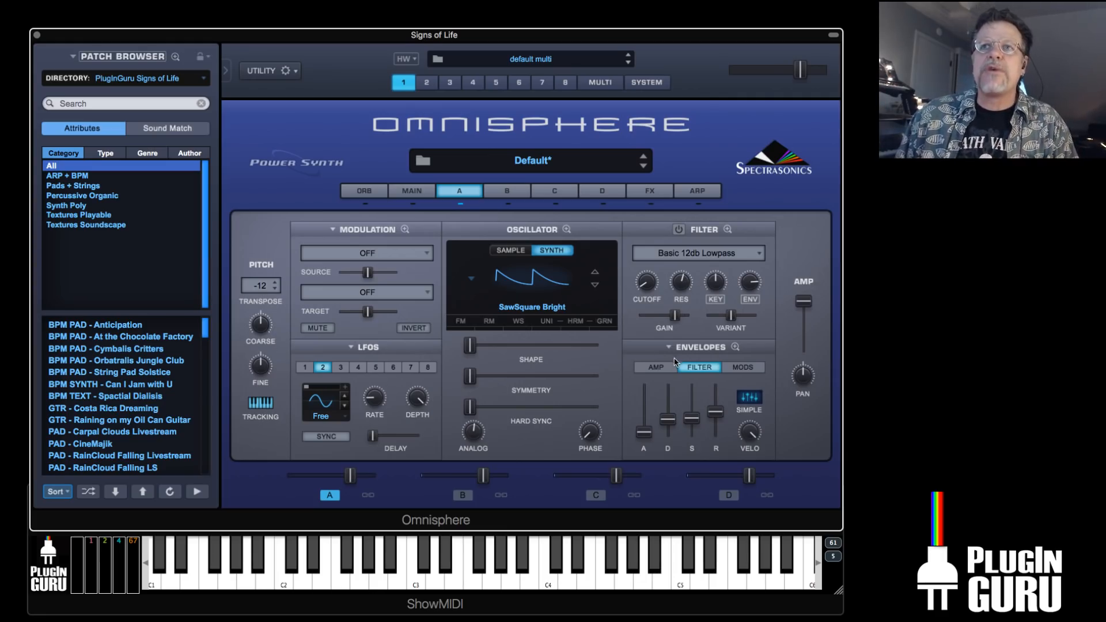
click(656, 368)
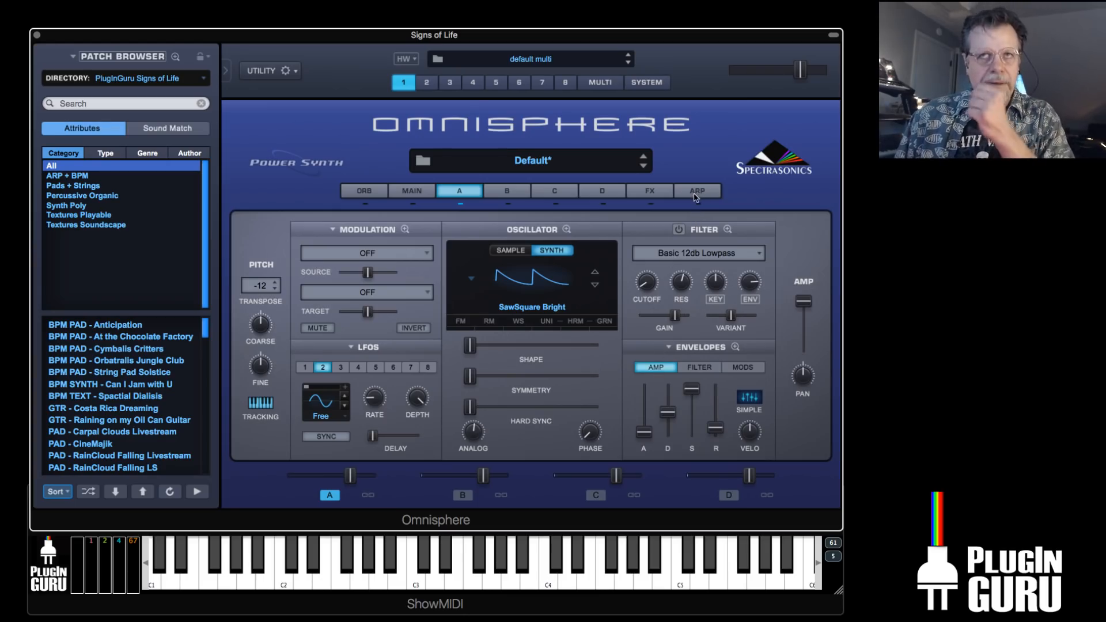
Switch layer A's oscillator to Sample mode and browse soundsources from all directories
click(511, 254)
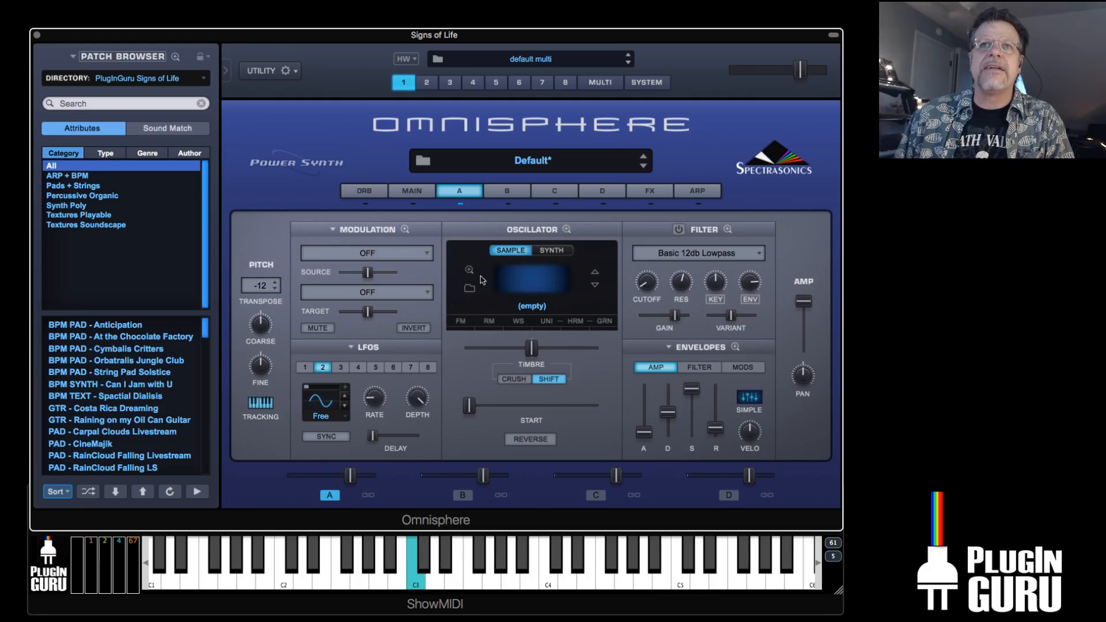
click(469, 290)
click(113, 92)
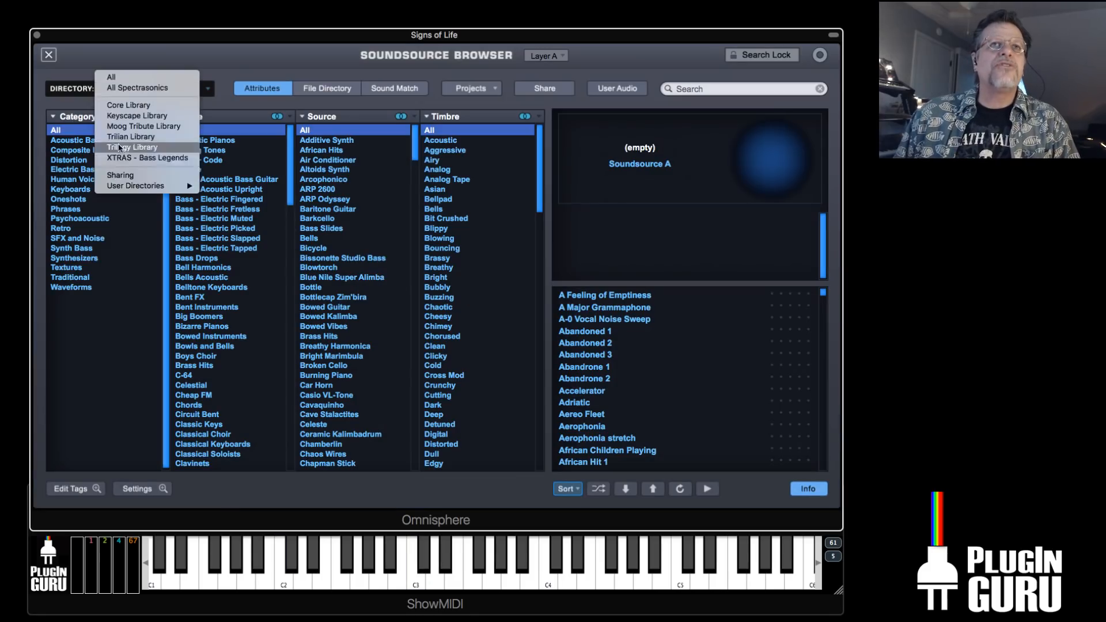
click(160, 230)
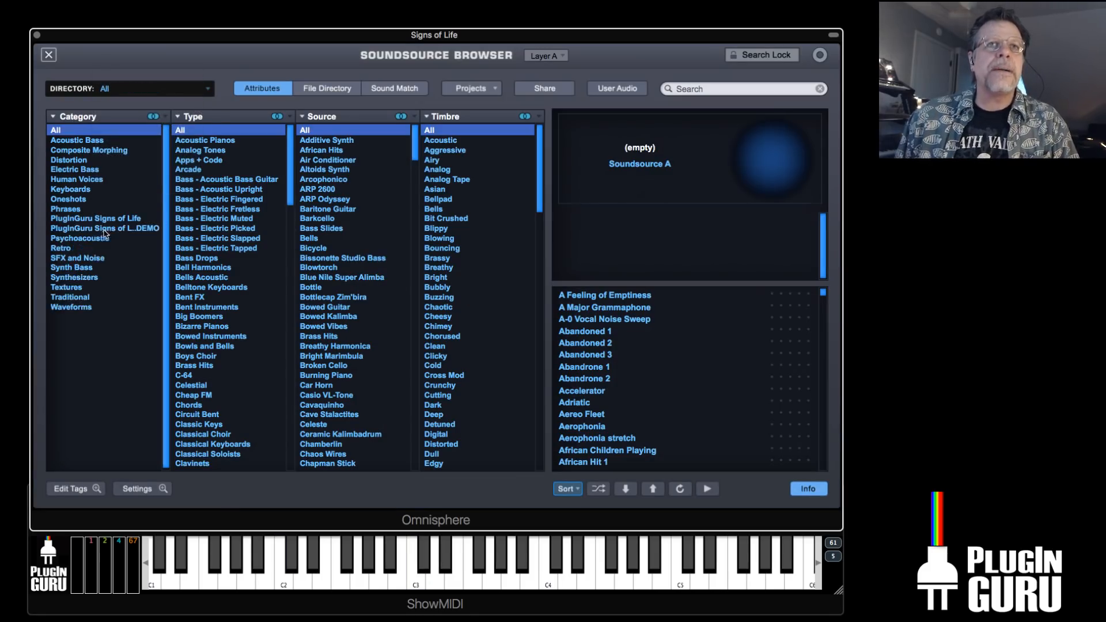
Load the soundsource ENV-Plane Landing 1 C5 from the PlugInGuru Signs of Life category into layer A
click(107, 219)
drag(823, 306, 822, 367)
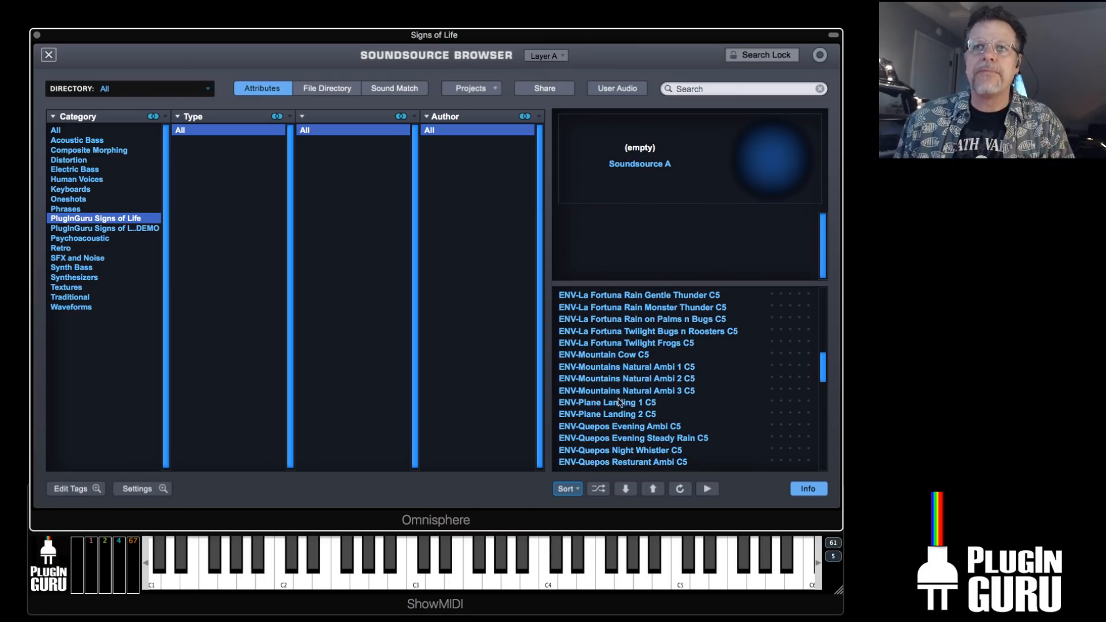
click(619, 403)
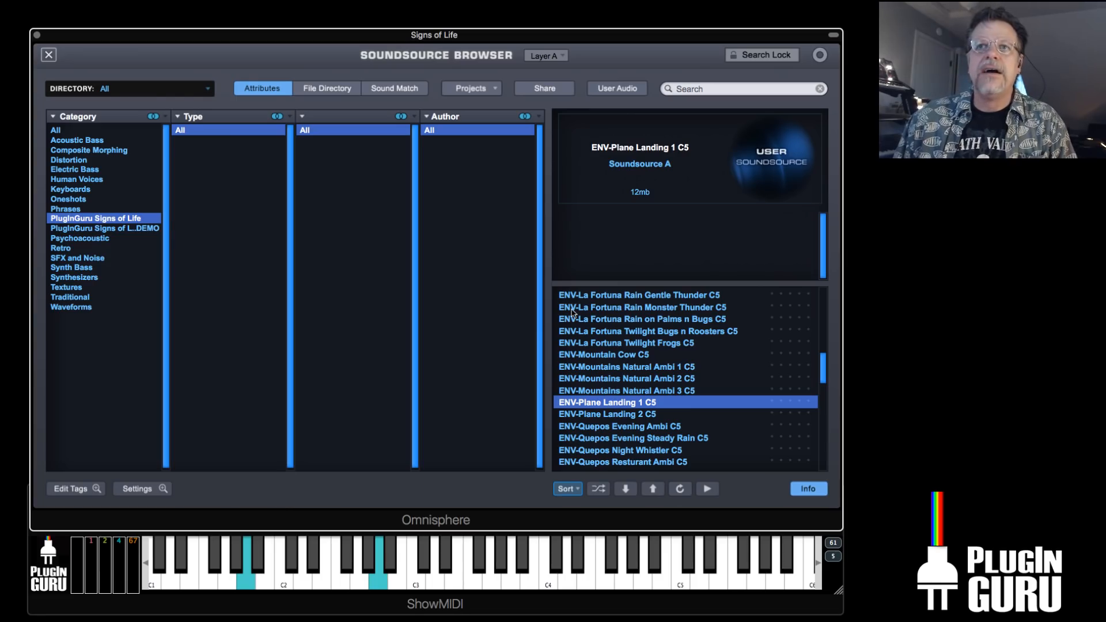
Close the soundsource browser, move layer A's sample start slightly into the sound, and slightly lengthen the amp envelope's attack
click(49, 55)
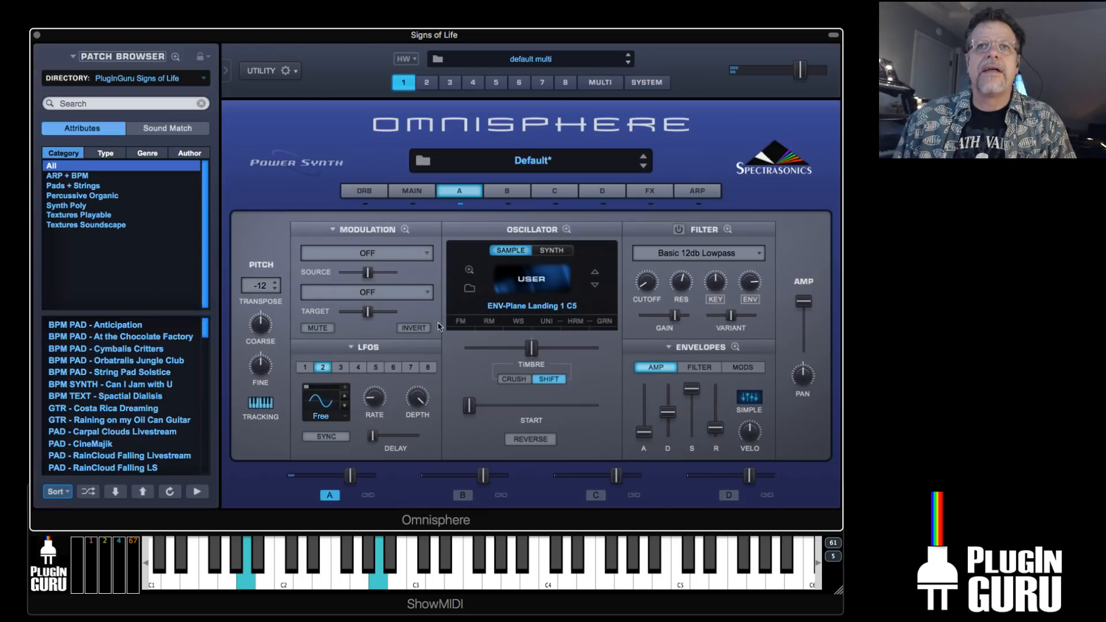
drag(469, 406, 490, 416)
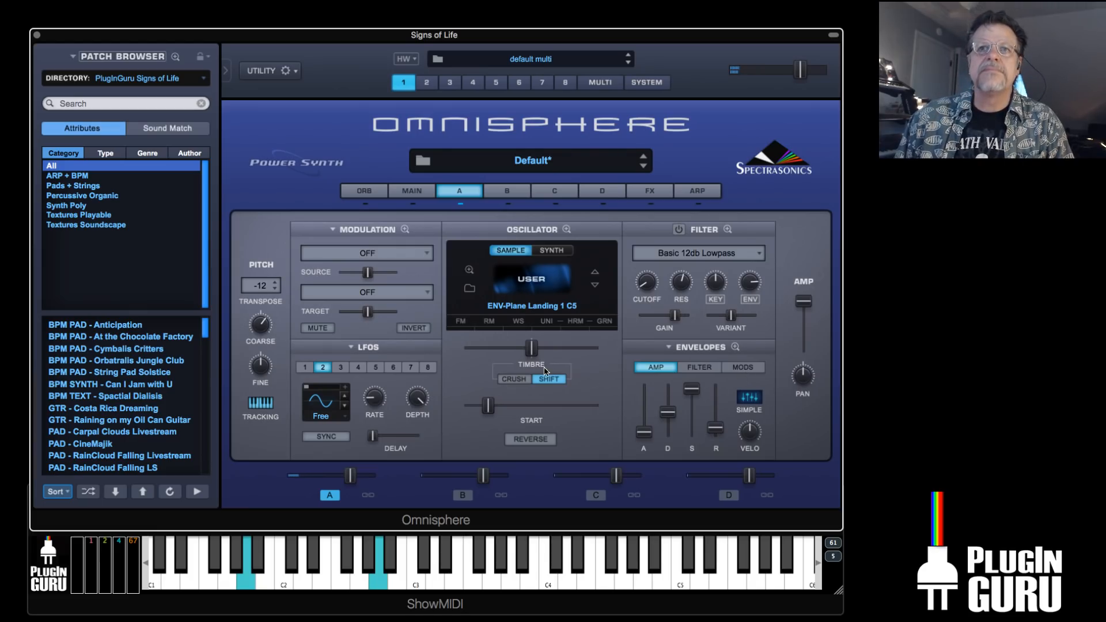
drag(495, 403, 479, 406)
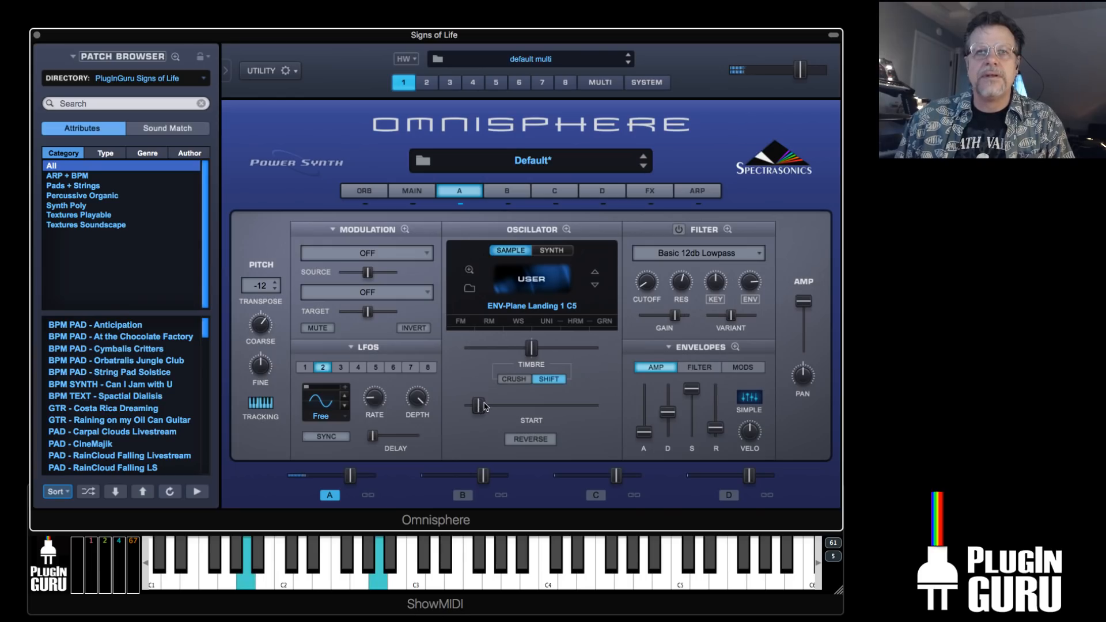
drag(480, 410, 482, 411)
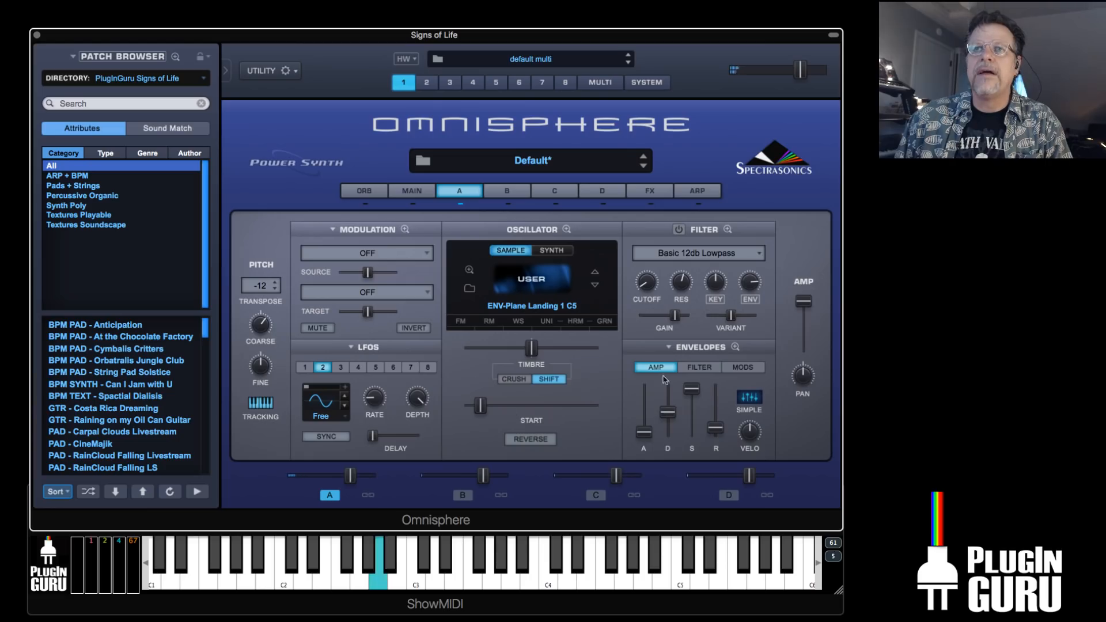
drag(643, 432, 645, 432)
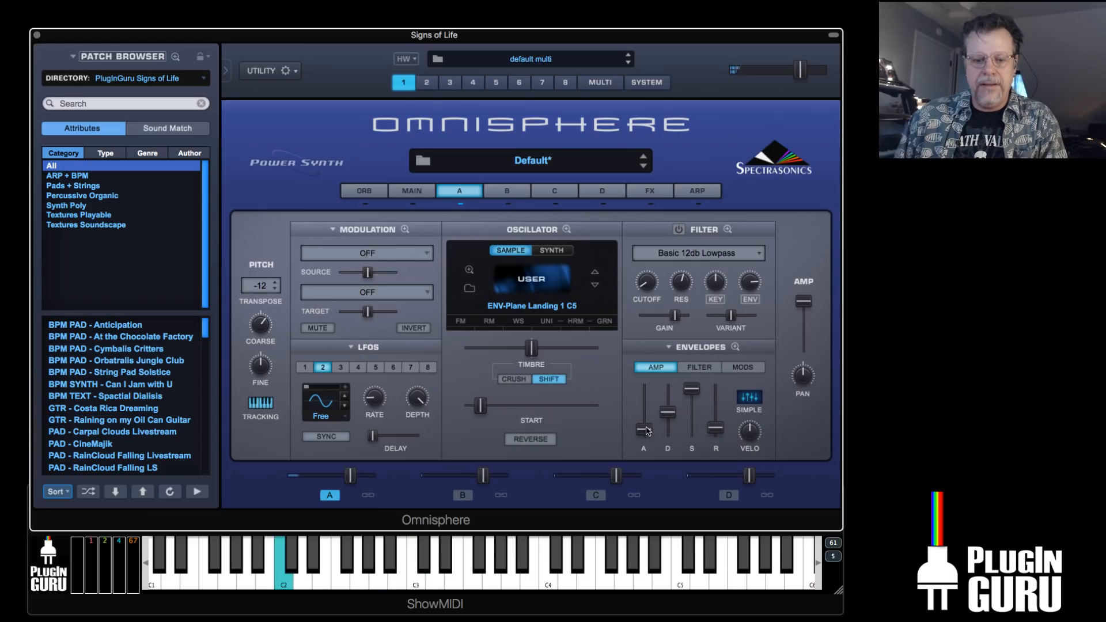
Modulate layer A's sample start with Random 1 and slightly lengthen the amp envelope's release
right_click(479, 405)
mouse_move(545, 391)
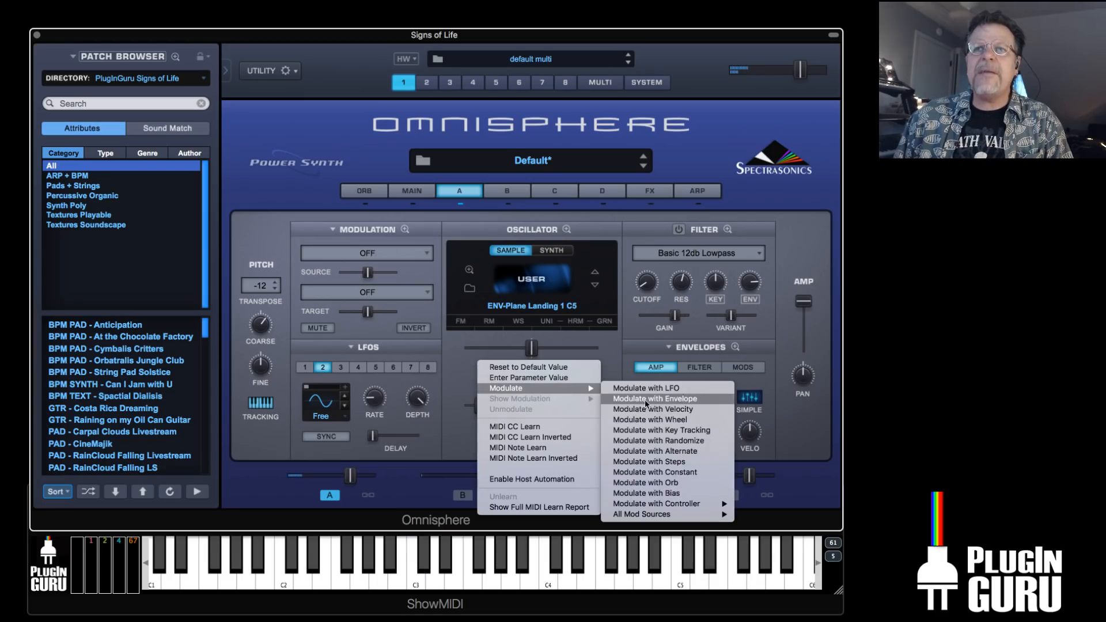
click(662, 431)
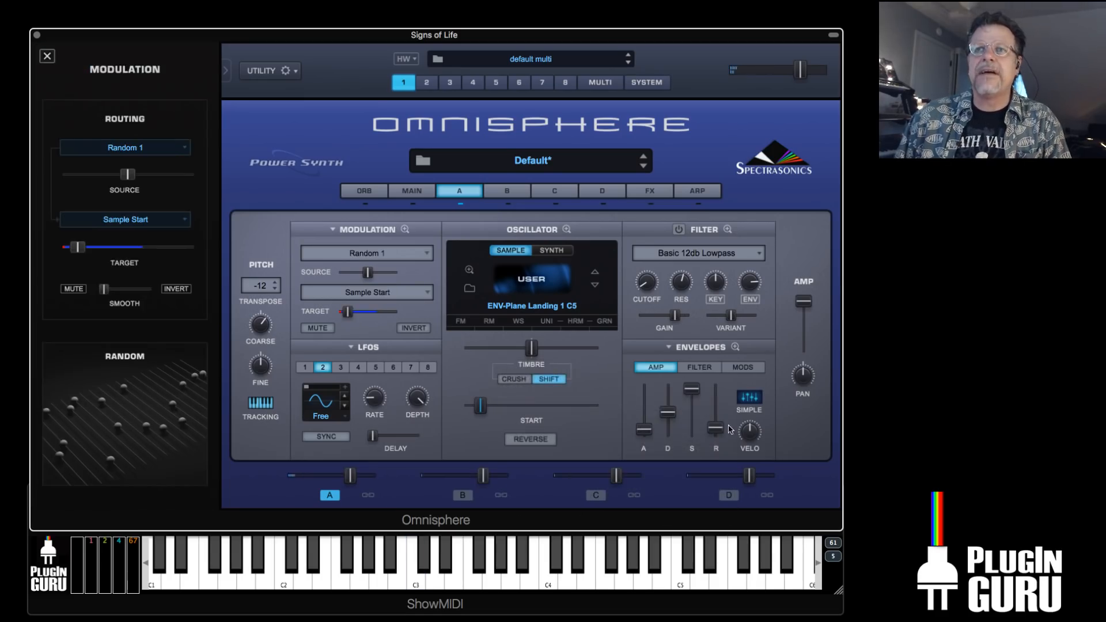
drag(716, 429, 719, 425)
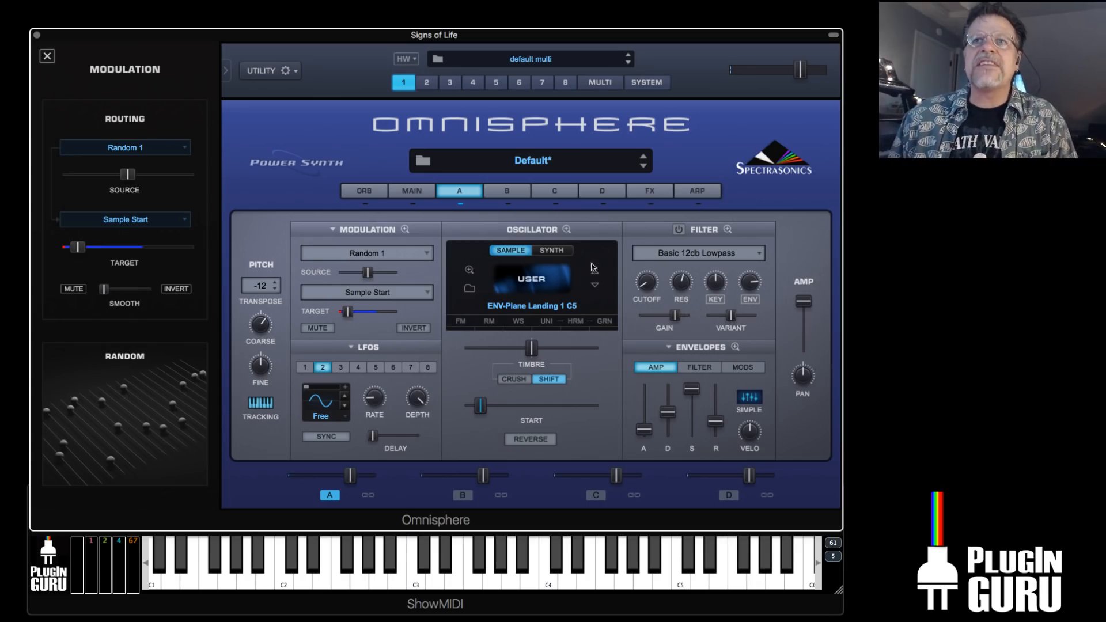
Show the granular settings of layer A's oscillator
click(603, 320)
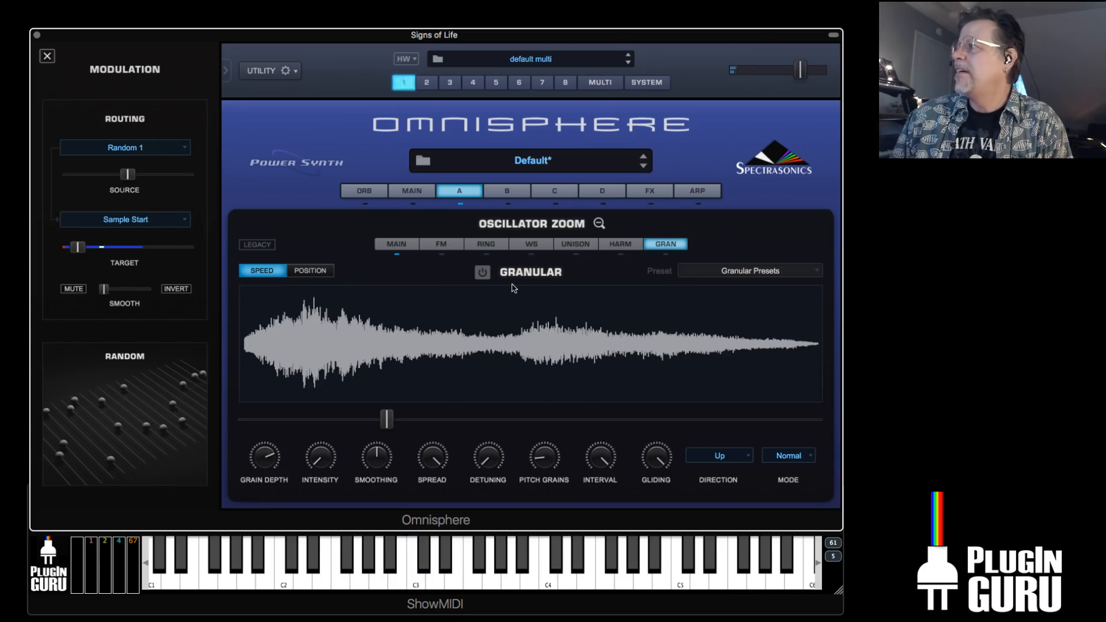
Enable the arpeggiator for the patch and switch off the second step of its four-step pattern
click(457, 194)
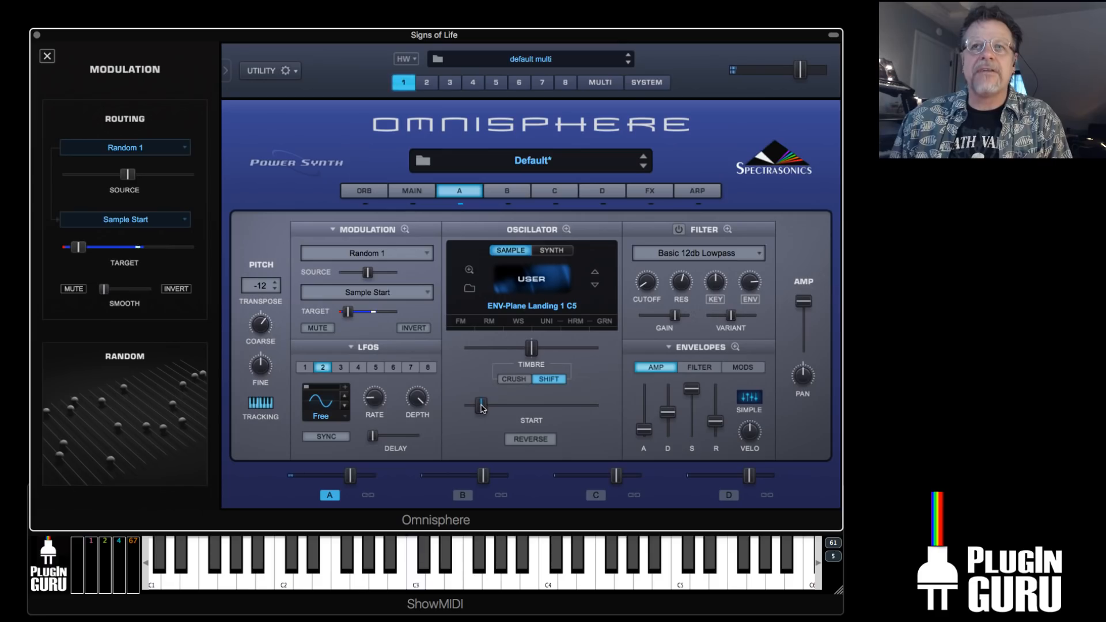
click(697, 191)
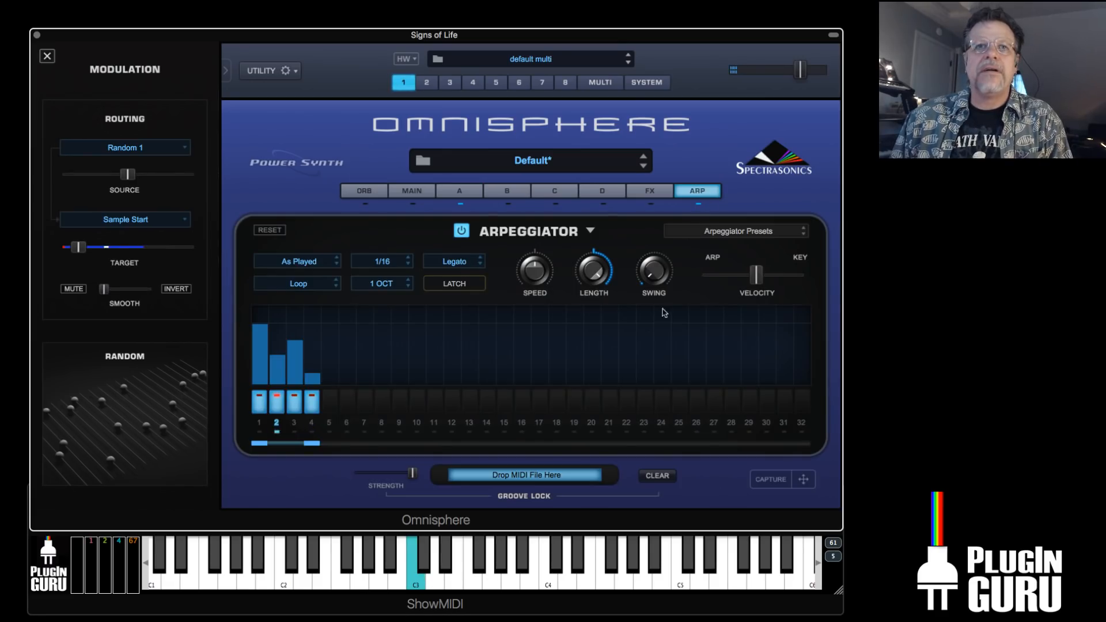
click(277, 402)
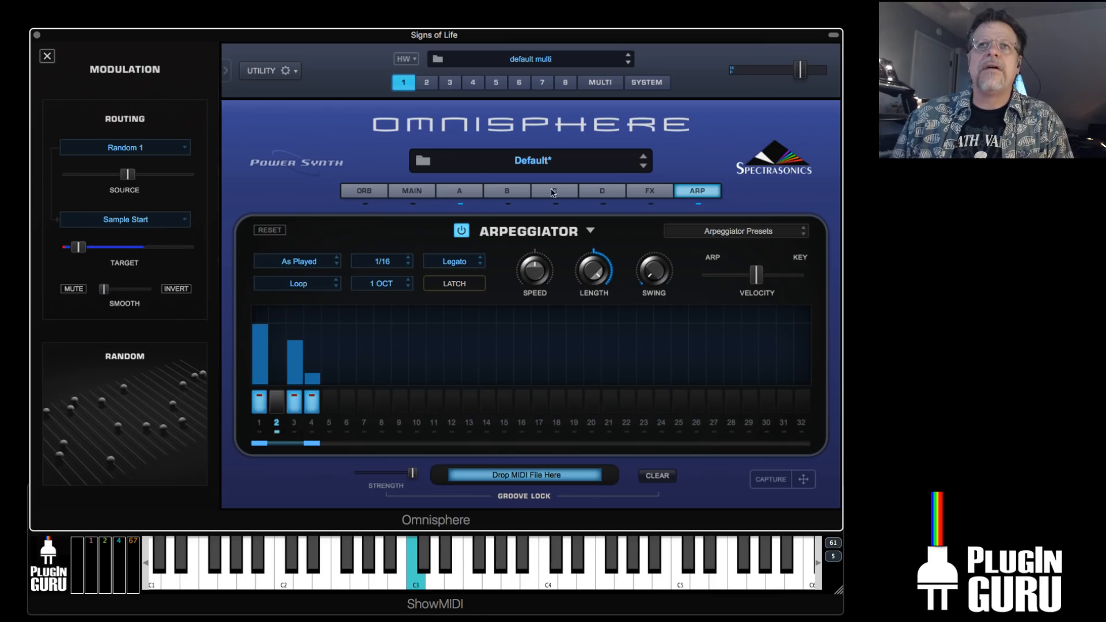
Raise layer A's level slightly and reshape its amp envelope with shorter decay, very low sustain and longer release
click(459, 193)
drag(350, 476, 359, 476)
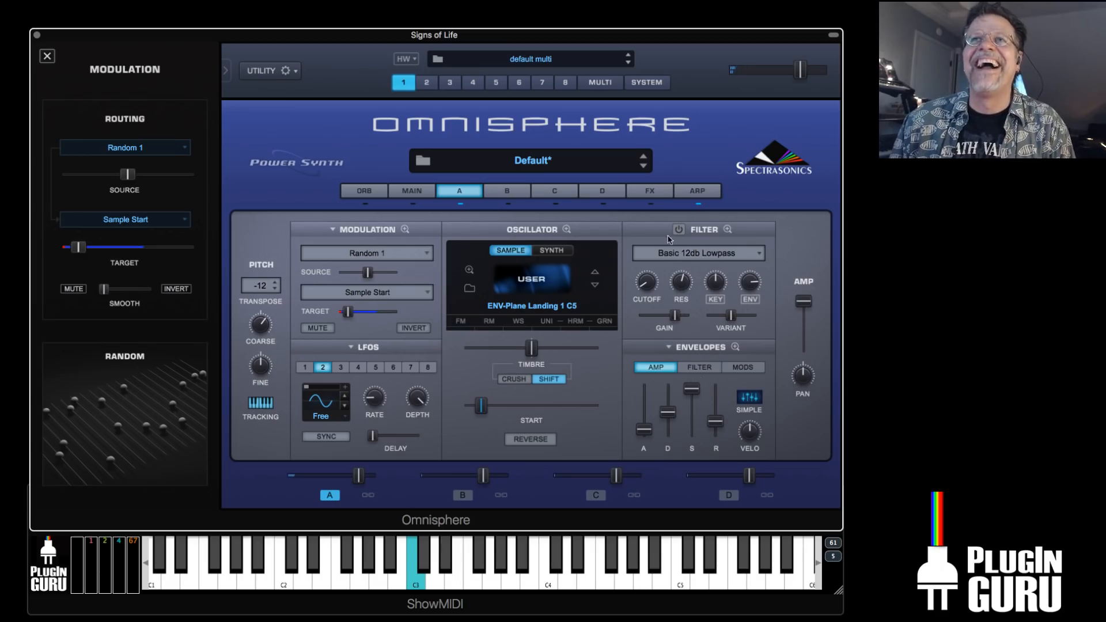
drag(689, 398, 669, 425)
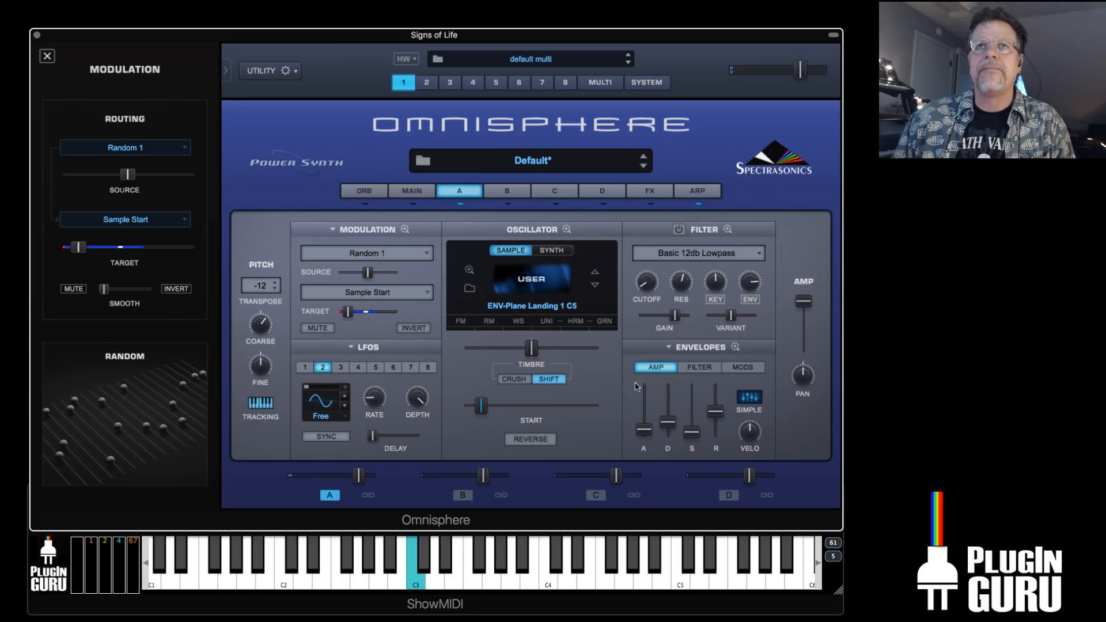
Turn on layer B, switch its oscillator to sample mode and open the browser for its soundsource
click(513, 197)
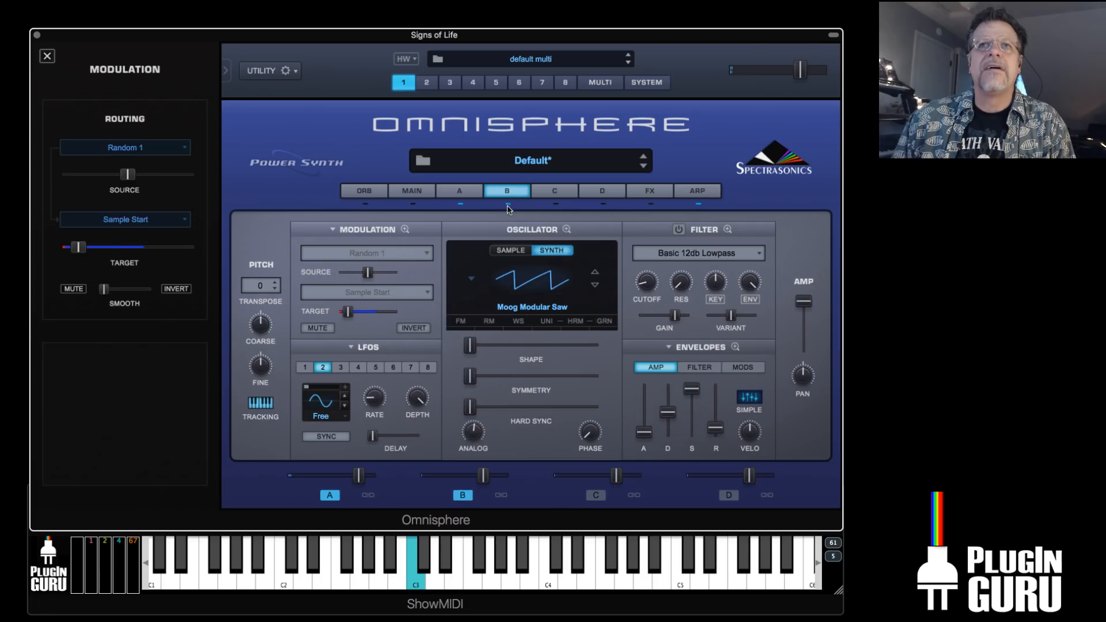
click(509, 251)
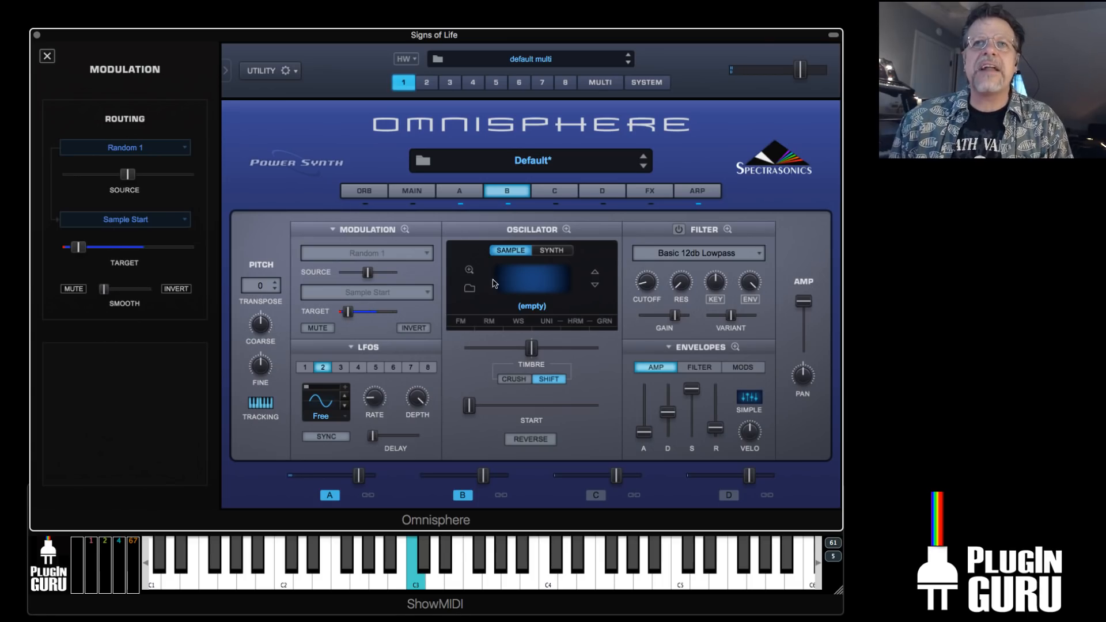
click(496, 310)
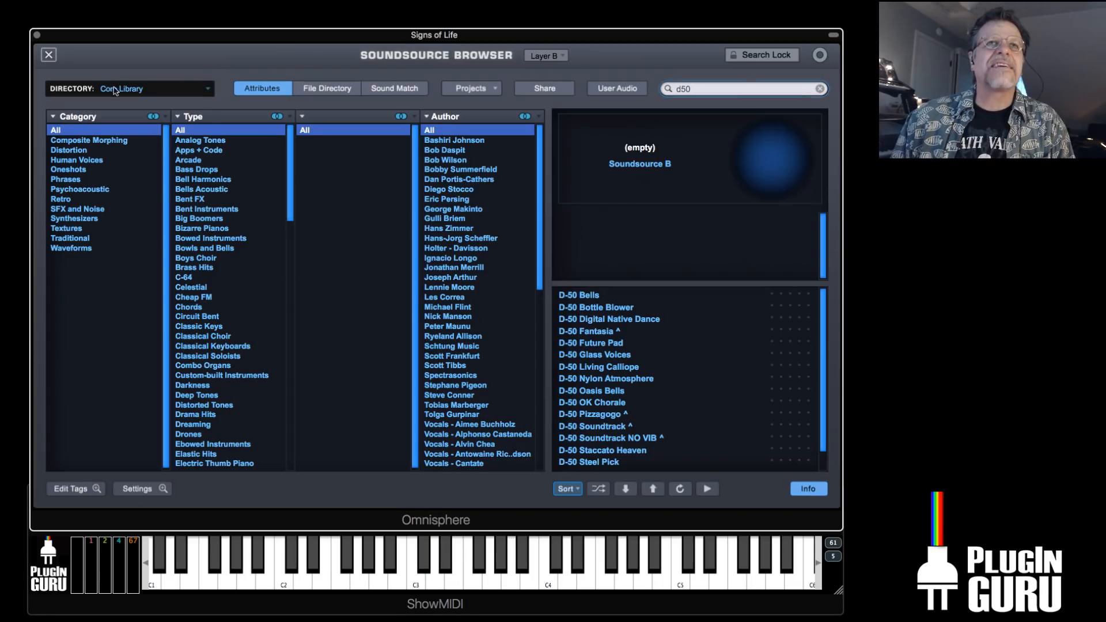
Show soundsources from all directories, filter to the PlugInGuru Signs of Life category and clear the search text
click(115, 89)
click(150, 163)
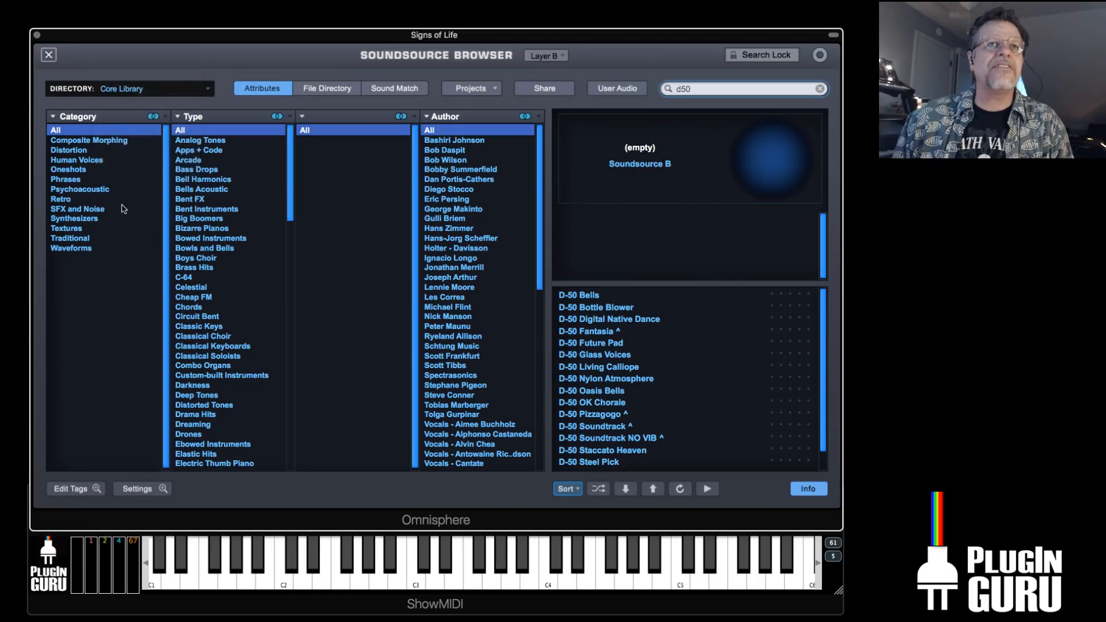
click(103, 228)
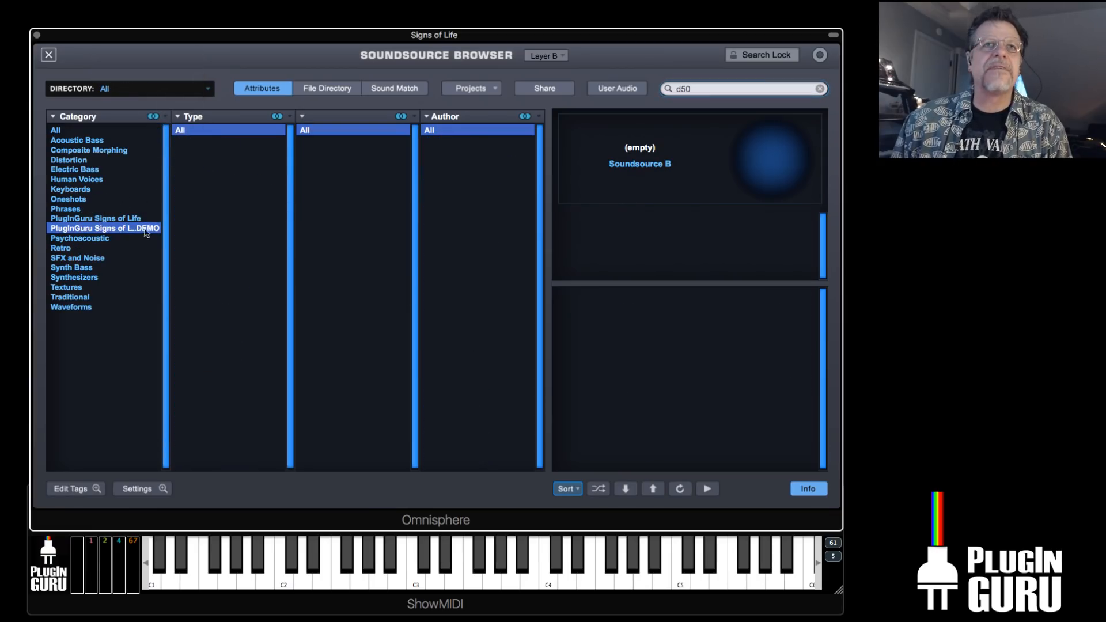
click(115, 220)
click(820, 88)
Audition several pad soundsources near the end of the list and load PAD-SOL E6 - Wormhole Melower A4 into layer B
drag(822, 301, 825, 467)
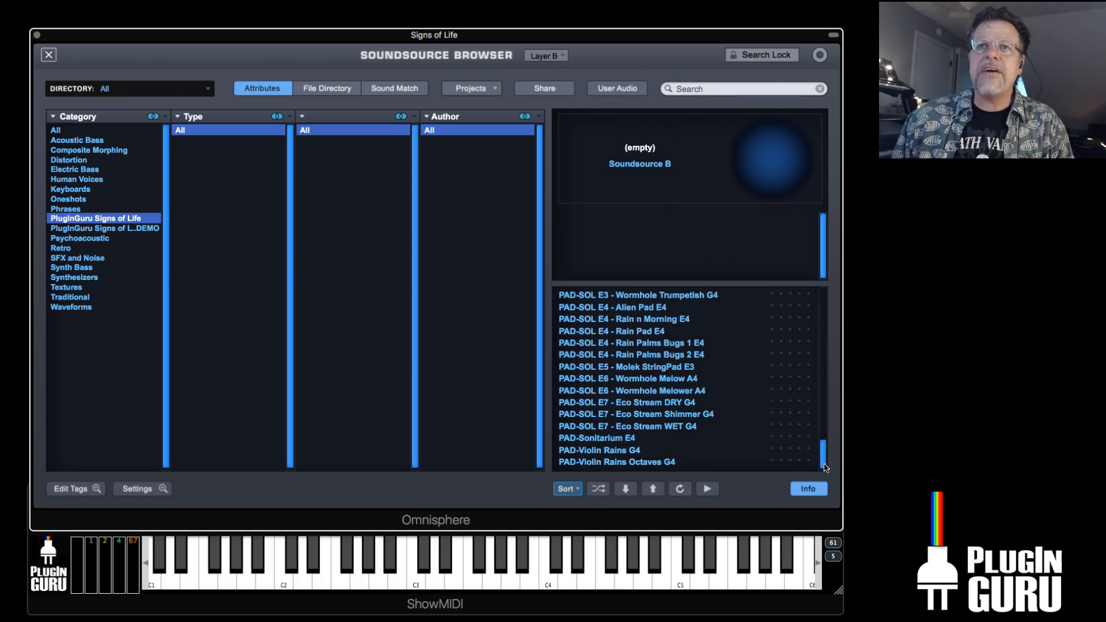
click(629, 440)
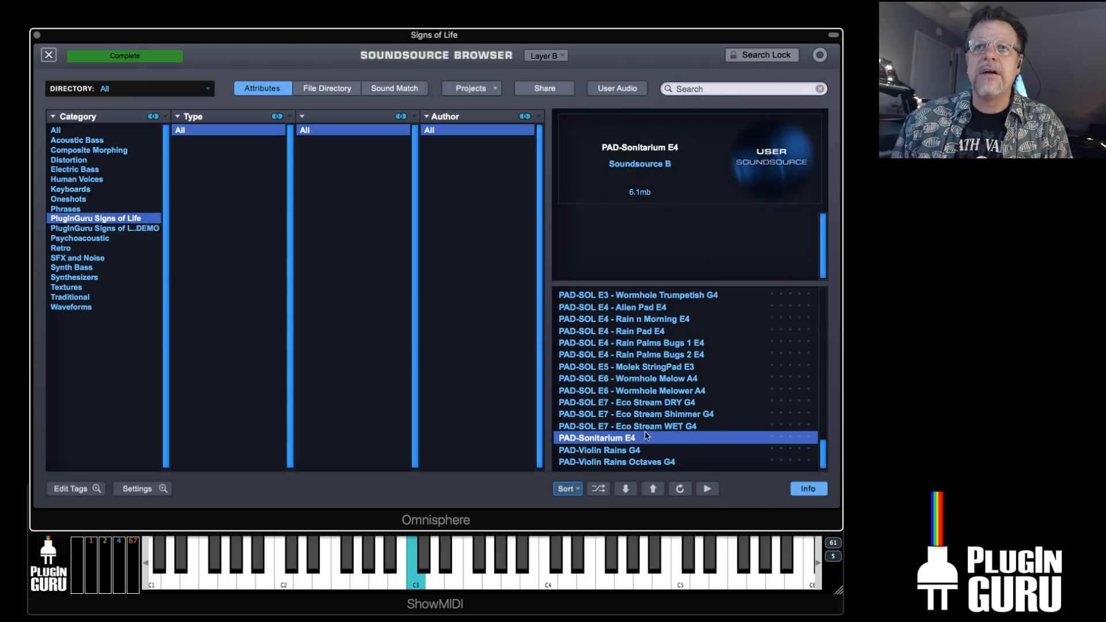
click(657, 416)
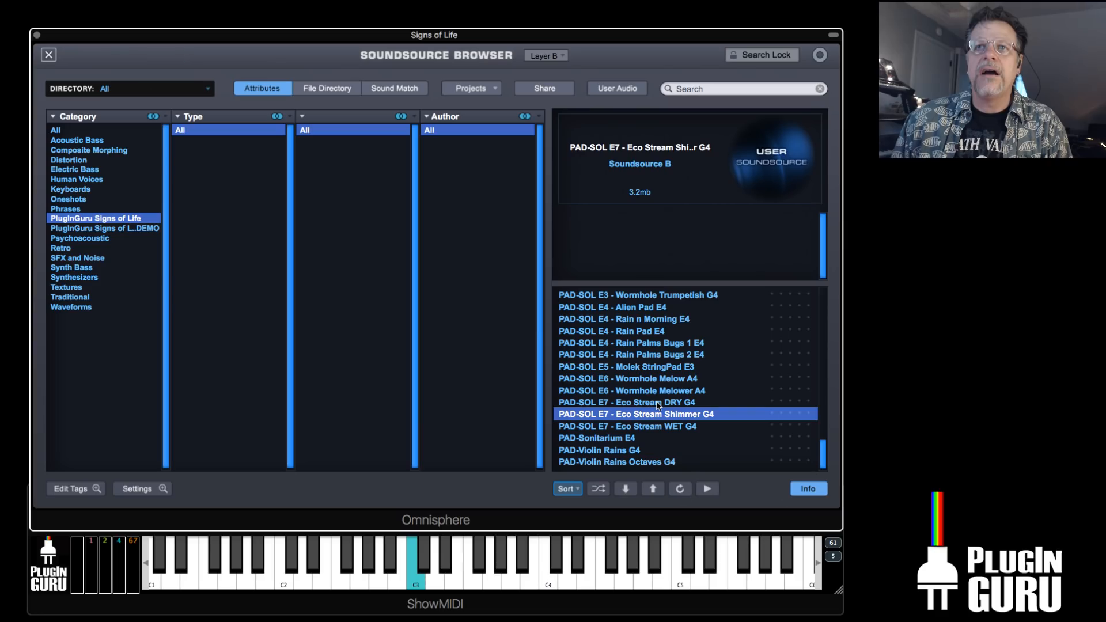
click(657, 392)
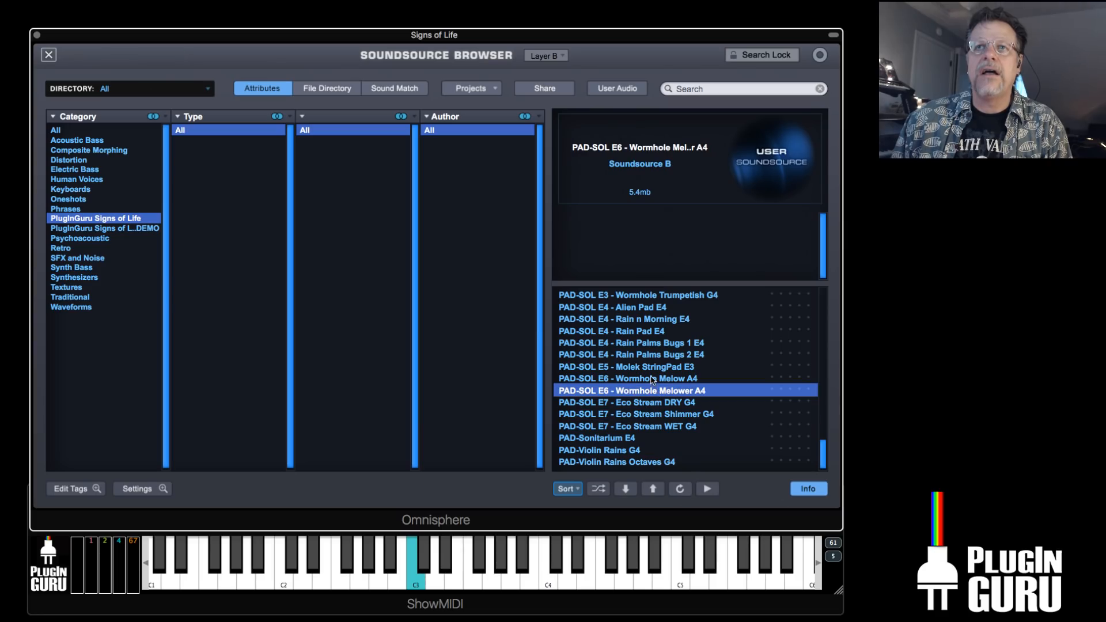
click(48, 54)
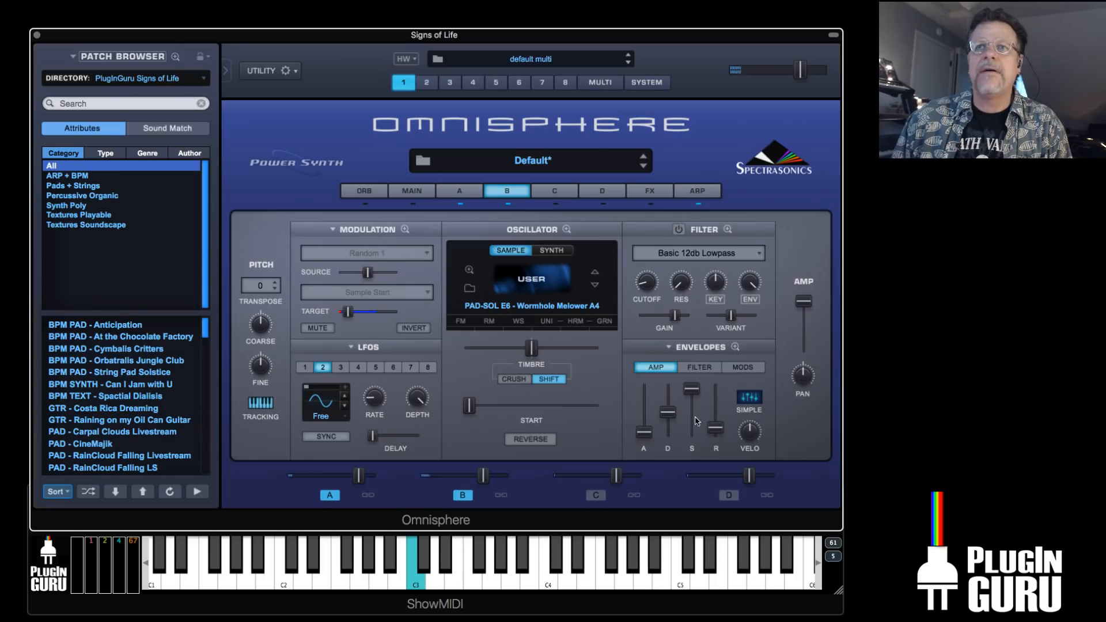
Lengthen layer B's amp envelope release and set its transpose to -24
mouse_move(649, 435)
drag(715, 429, 709, 418)
click(271, 285)
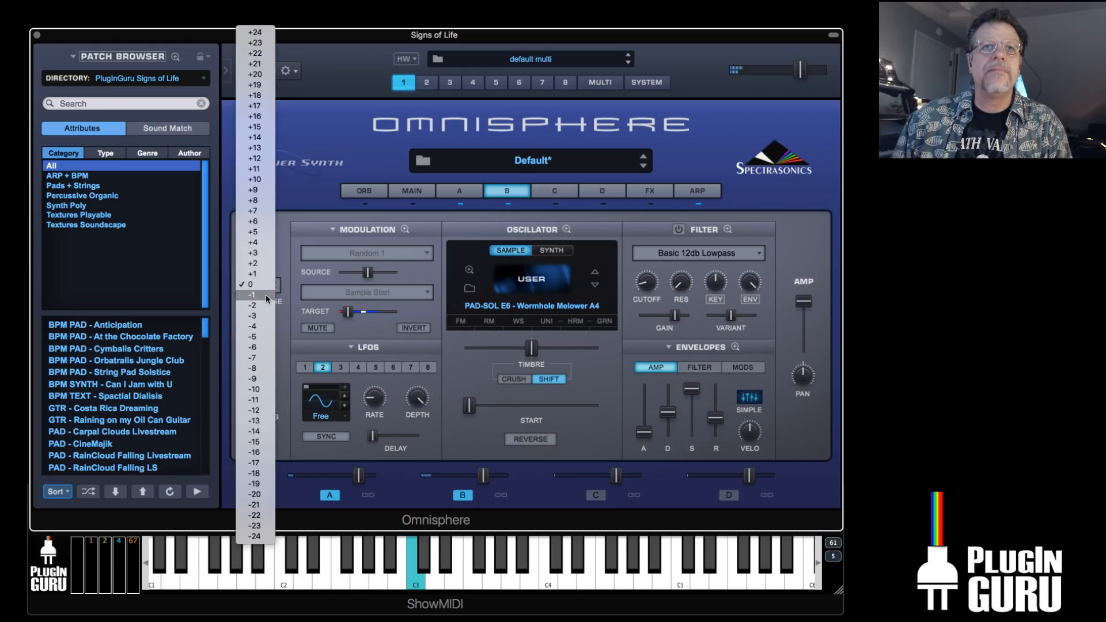
click(262, 535)
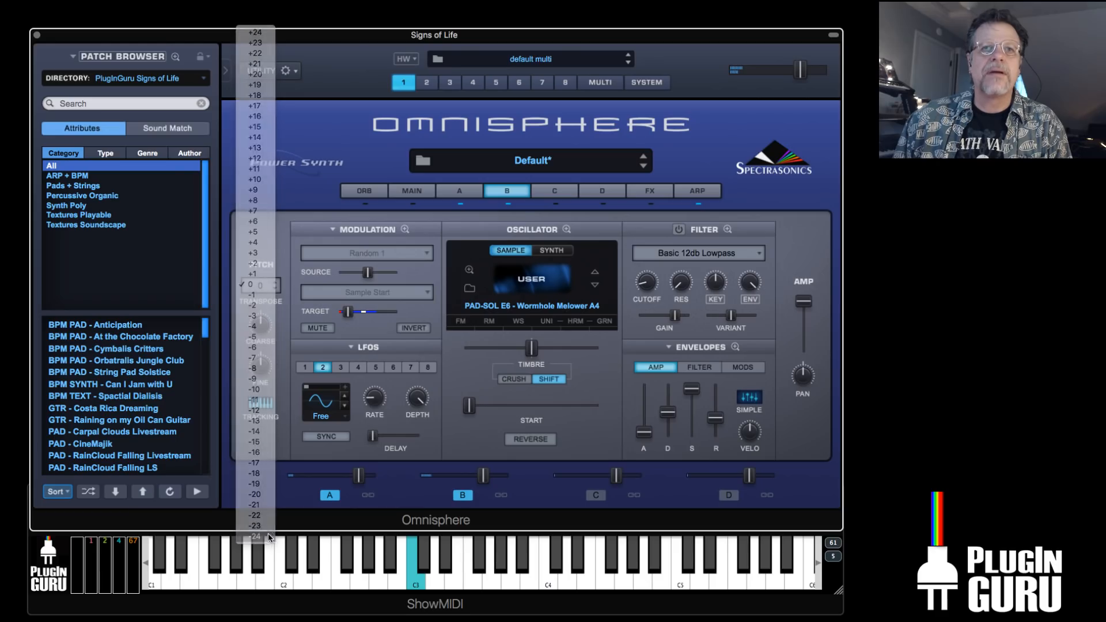
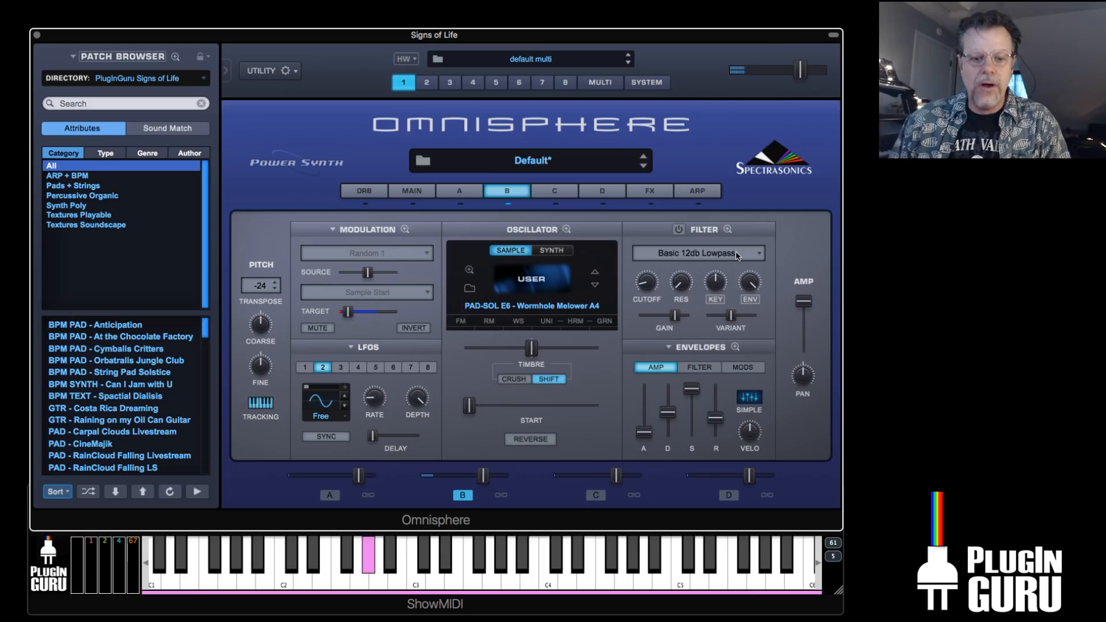
Turn layer A back on and raise layer B's level slightly to balance the two
click(334, 498)
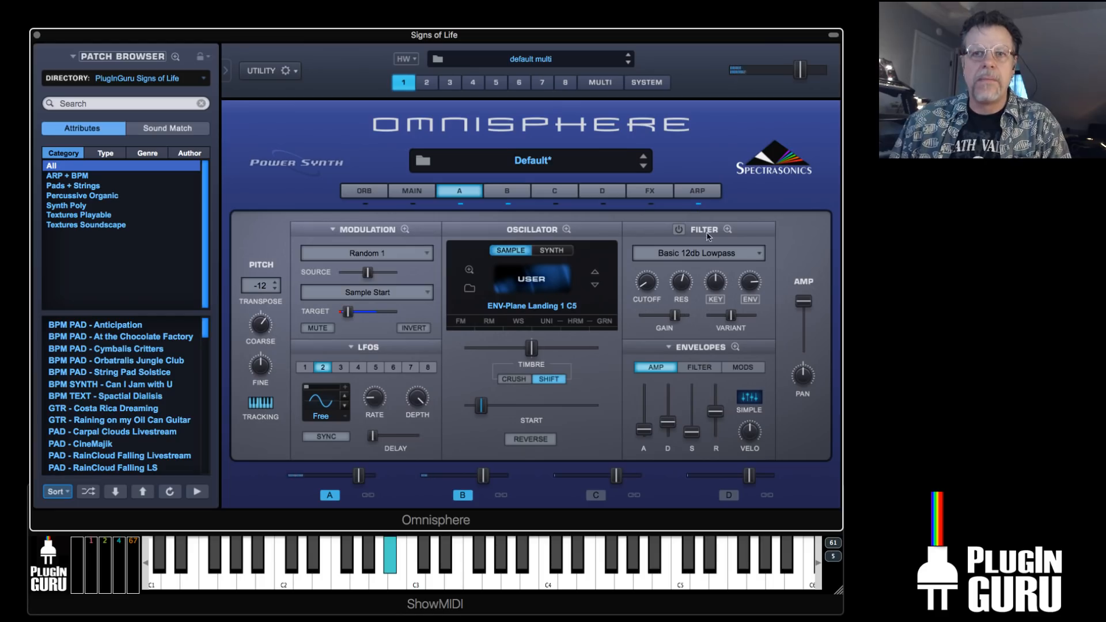
drag(483, 476, 487, 477)
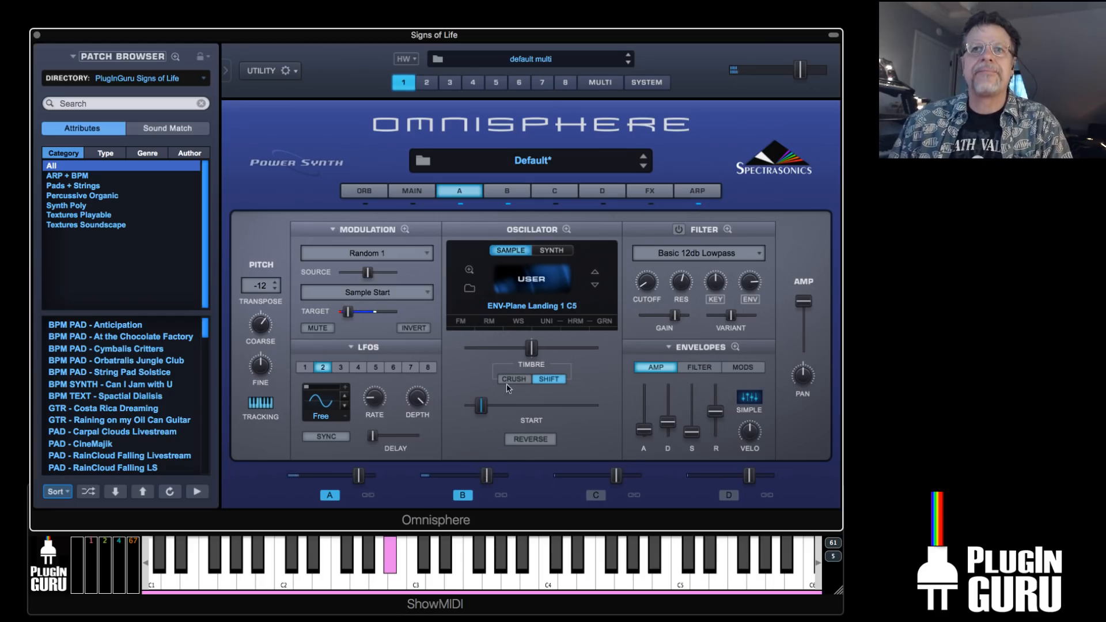
Turn on layer C and set its synth oscillator to the Sine waveform
click(556, 193)
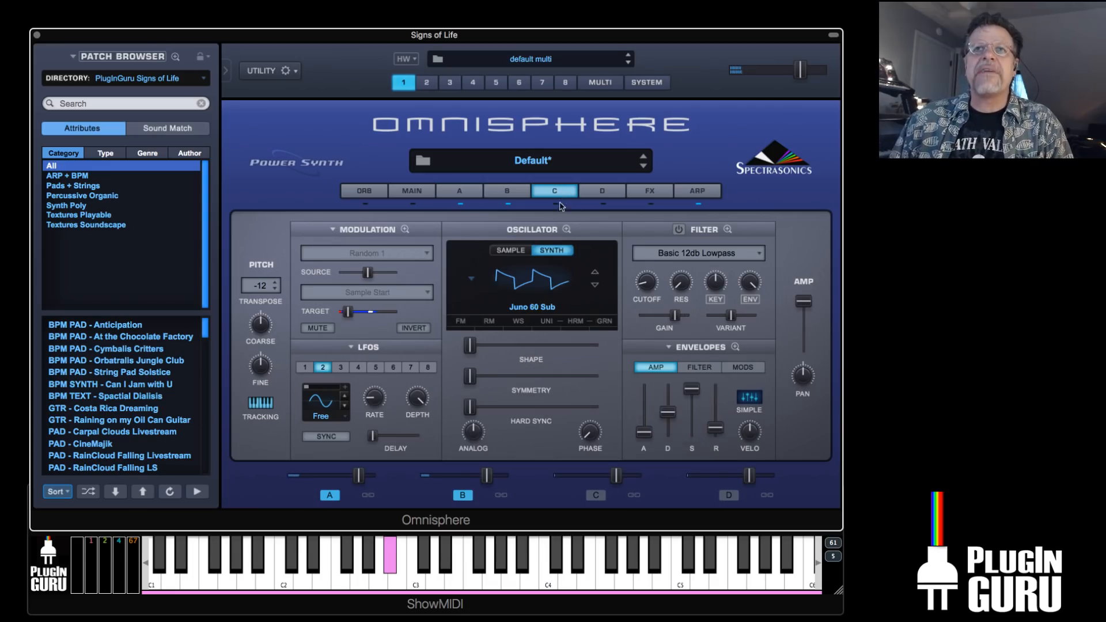
click(519, 279)
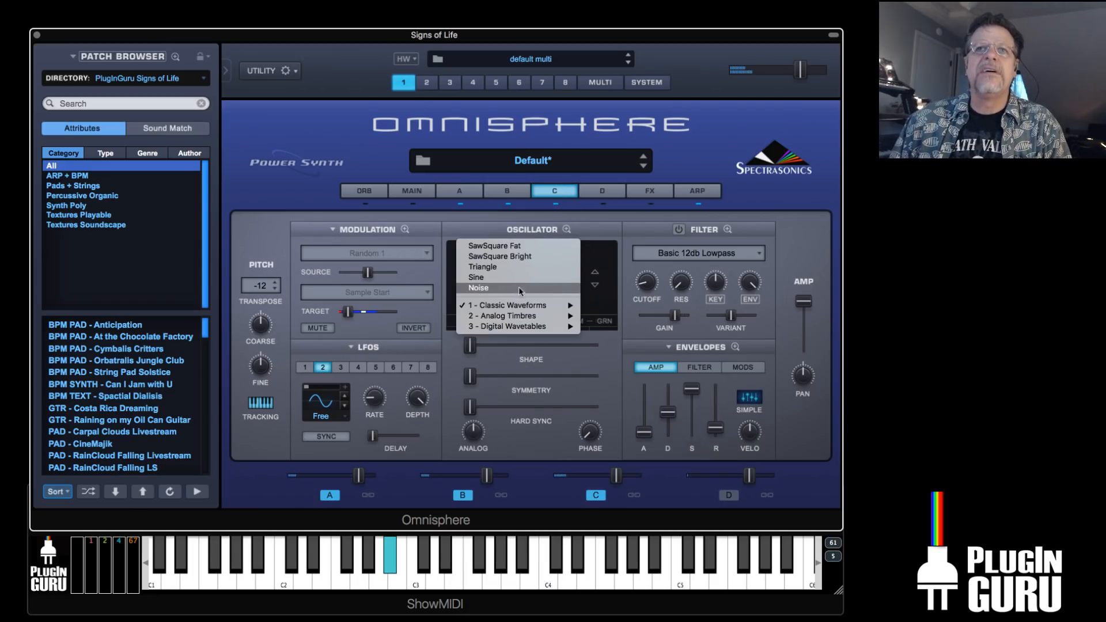
click(519, 279)
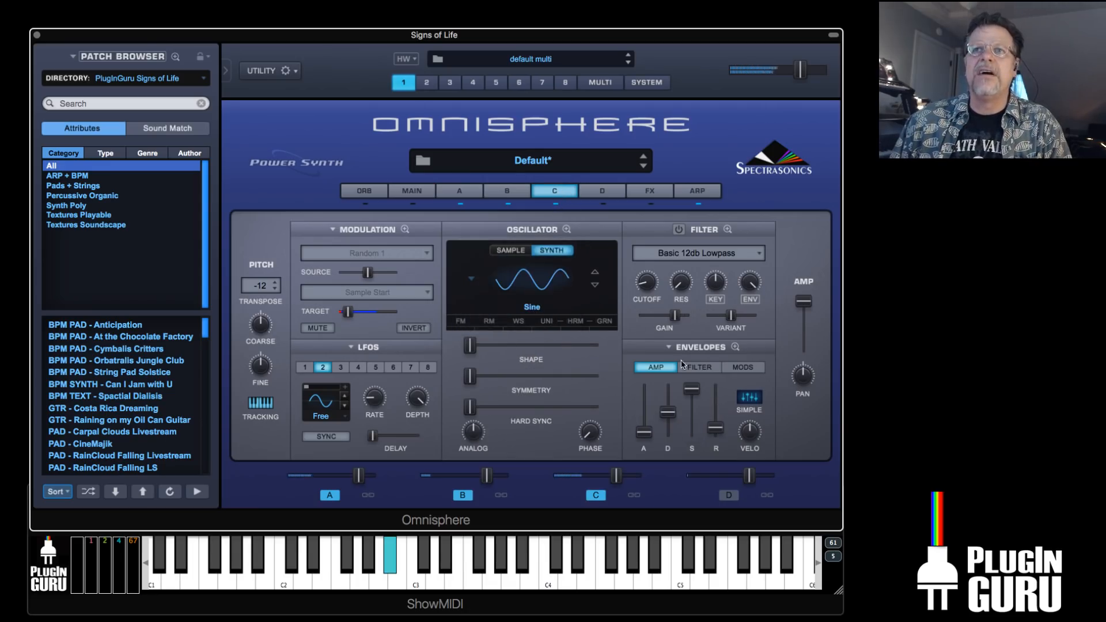
Set layer C's transpose to -24 and lengthen its amp envelope release slightly
click(258, 286)
click(269, 411)
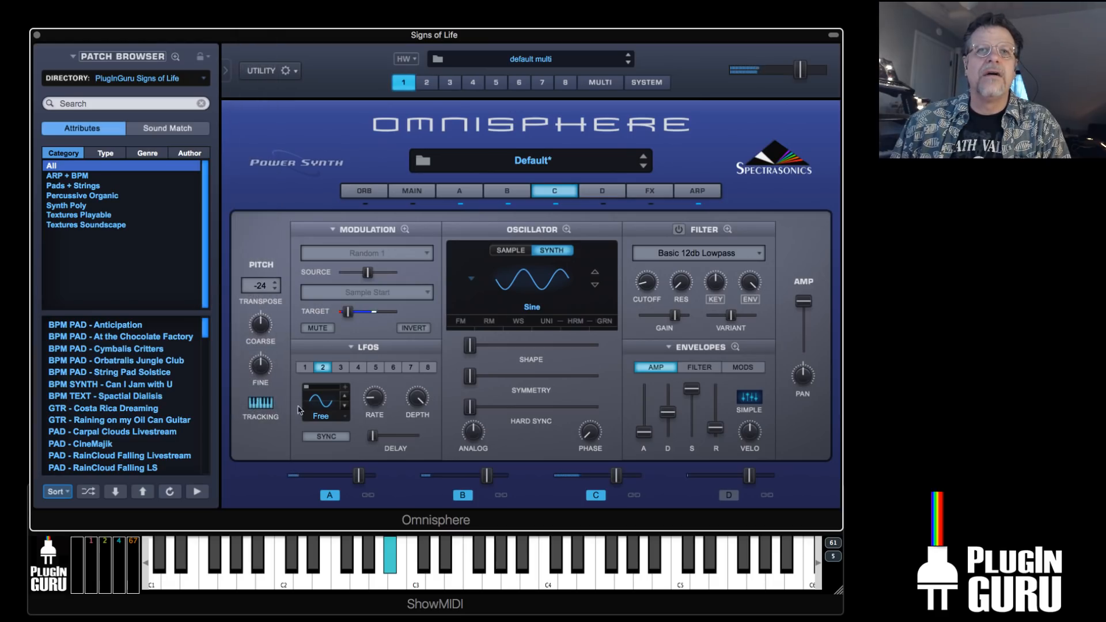
drag(714, 426, 718, 424)
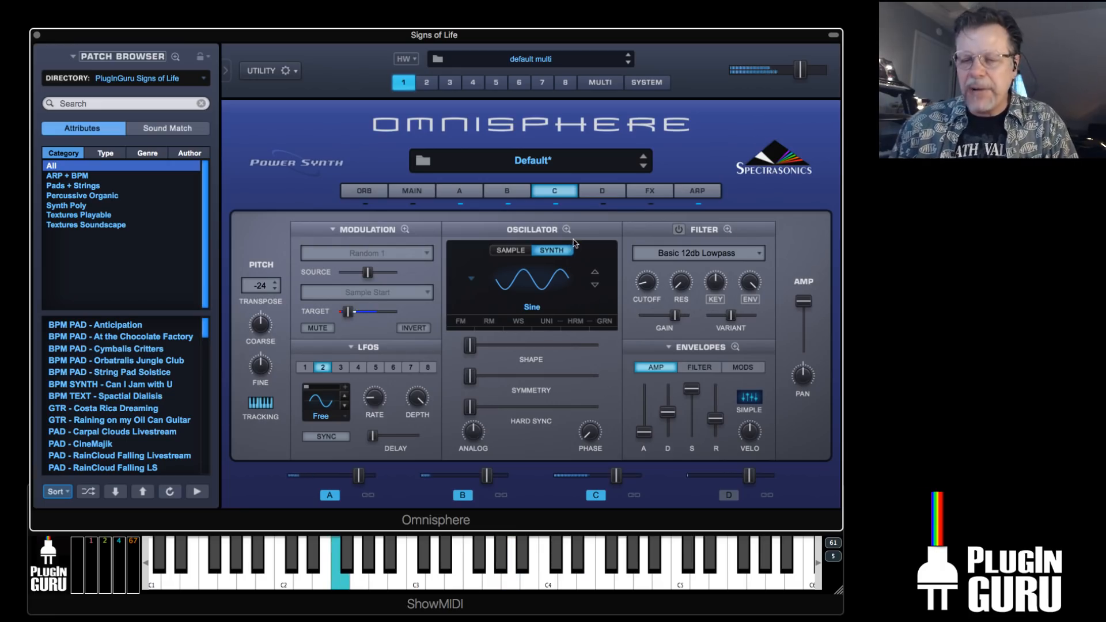
Add a Vintage Comp effect to the first slot of layer A's effects rack
click(463, 193)
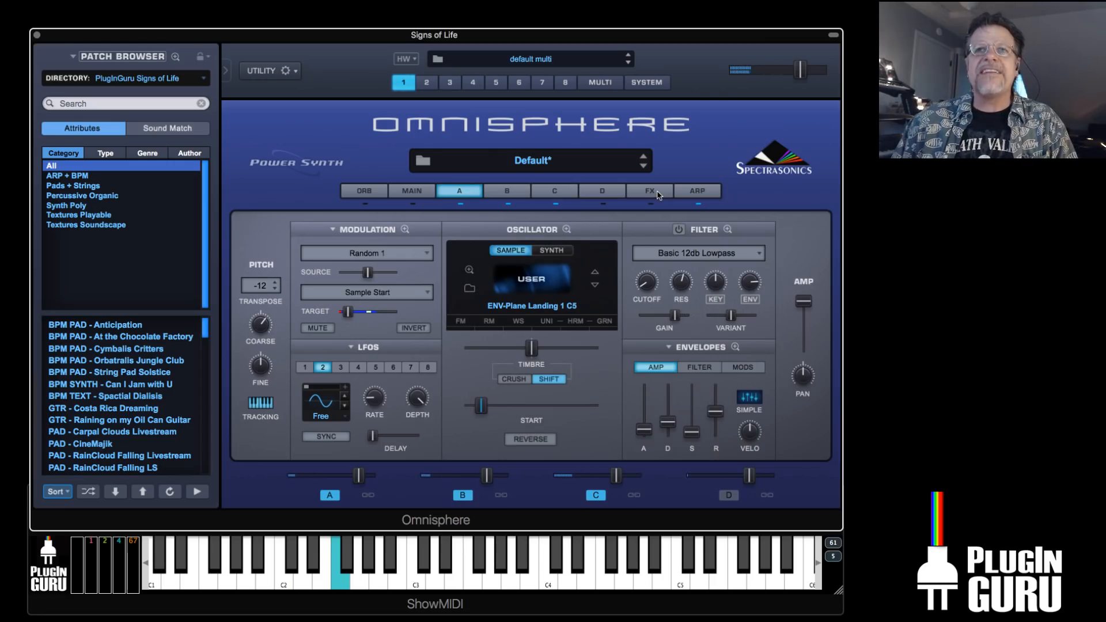
click(656, 193)
click(460, 229)
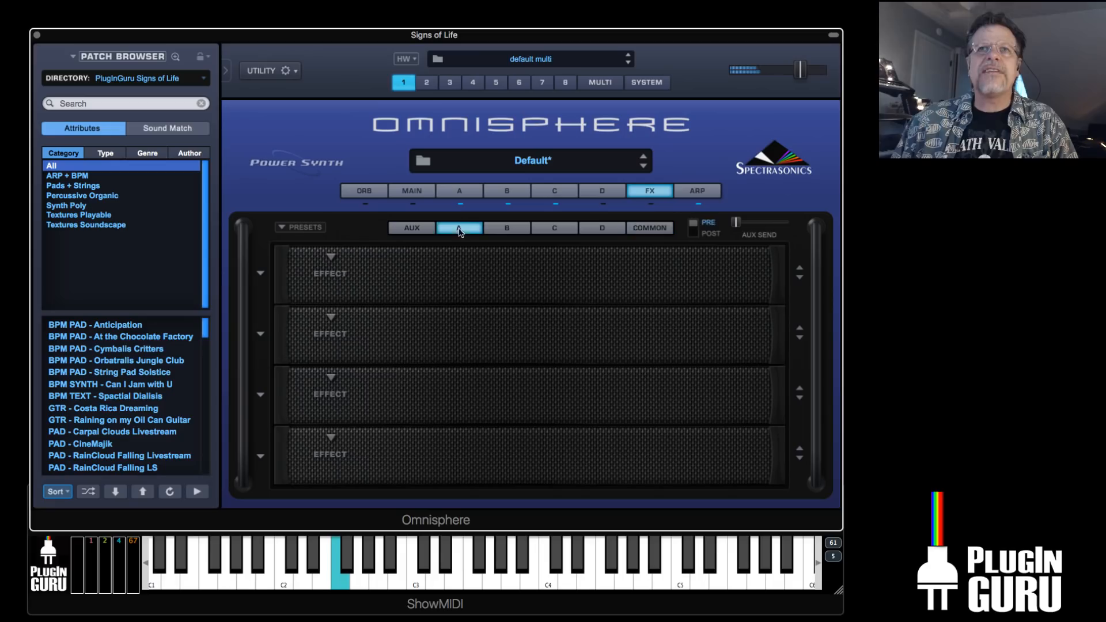
click(332, 255)
mouse_move(360, 279)
click(470, 299)
Adjust the Vintage Comp's threshold, gain and attack, set its release to about 374 ms, and compare the sound with the effect bypassed
drag(407, 280, 433, 234)
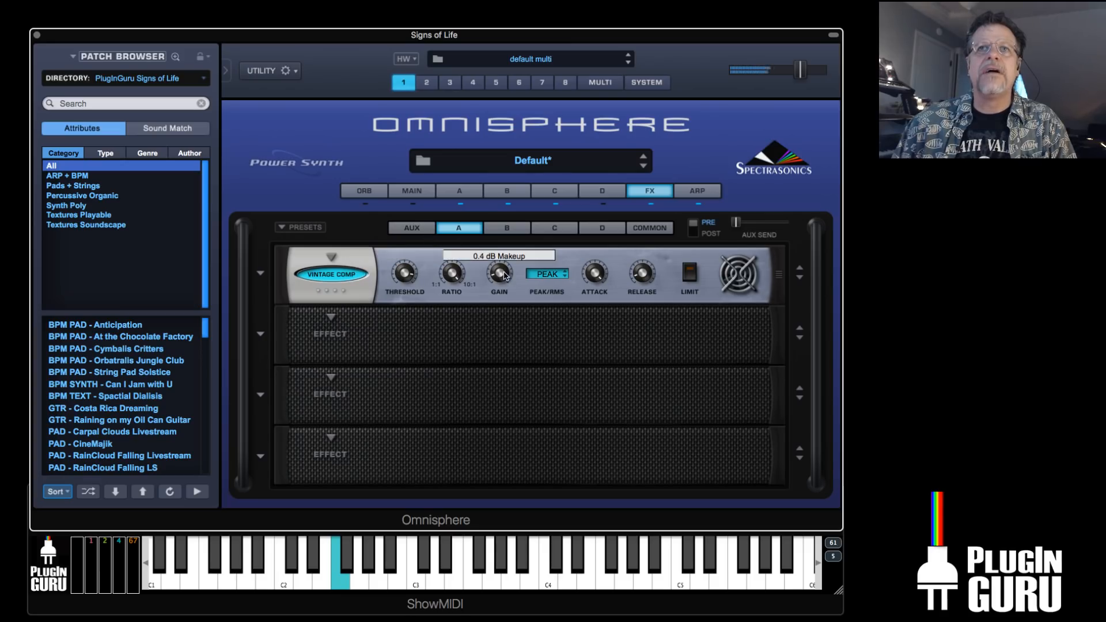
drag(596, 274, 647, 286)
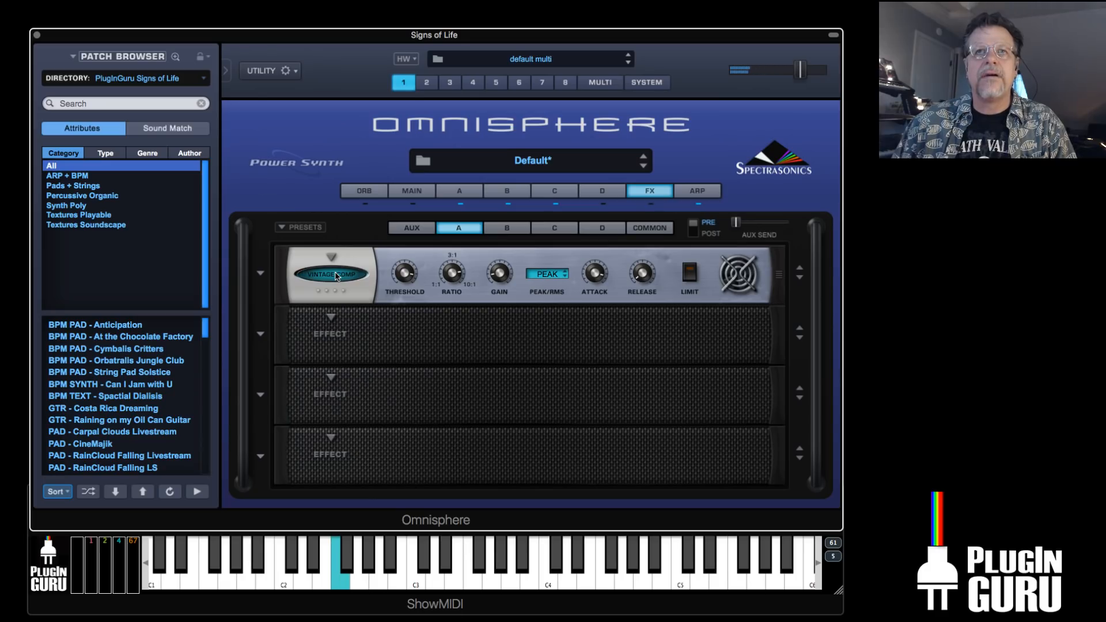
mouse_move(407, 288)
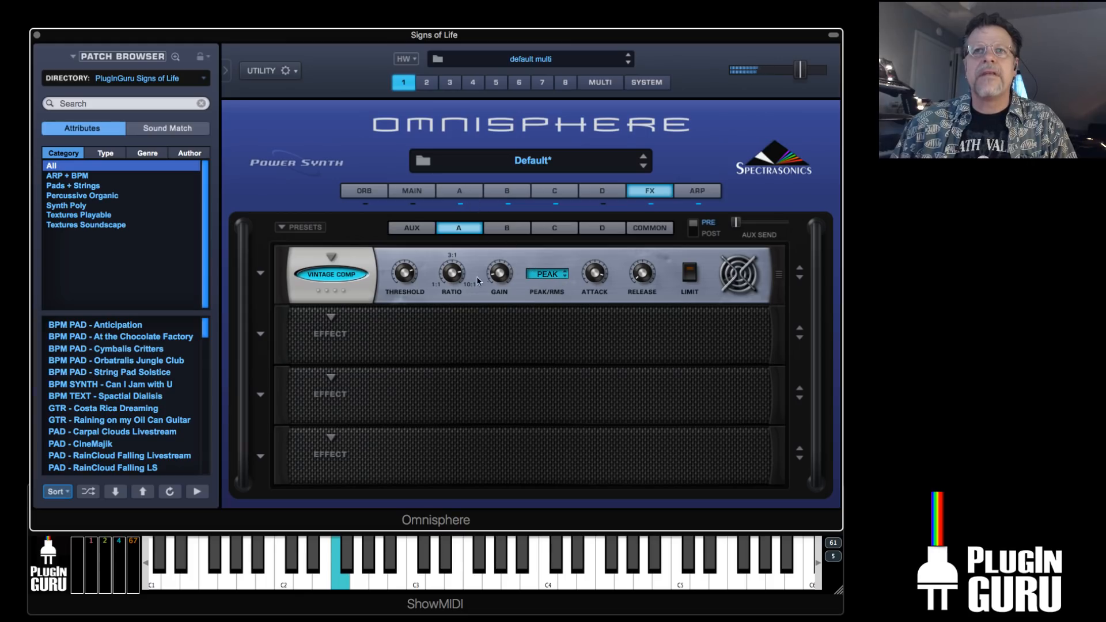
mouse_move(507, 270)
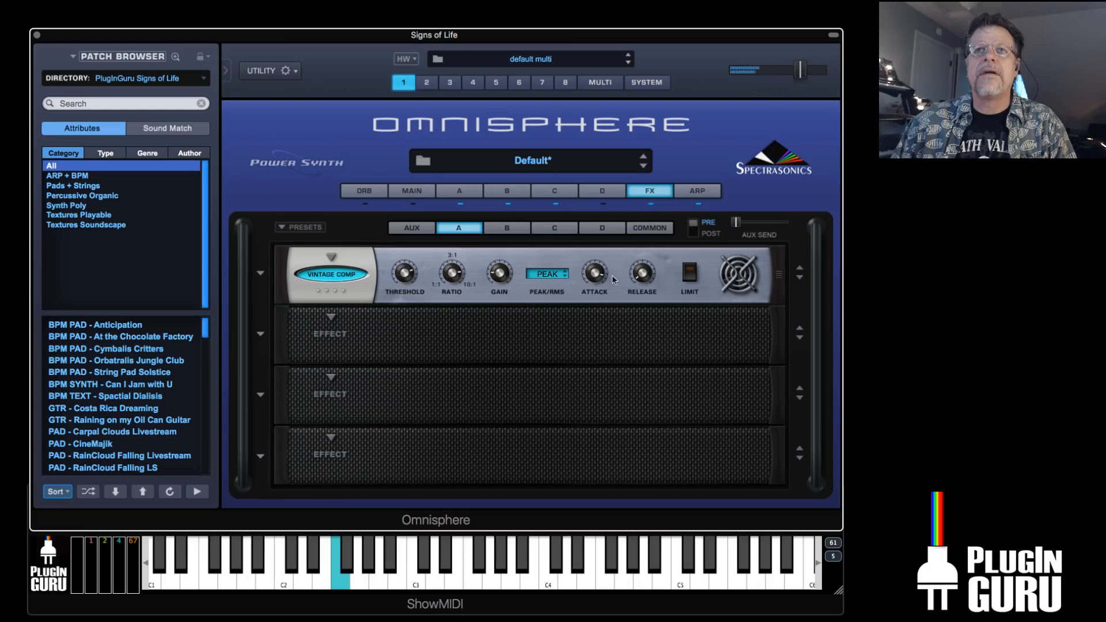
drag(590, 414, 595, 303)
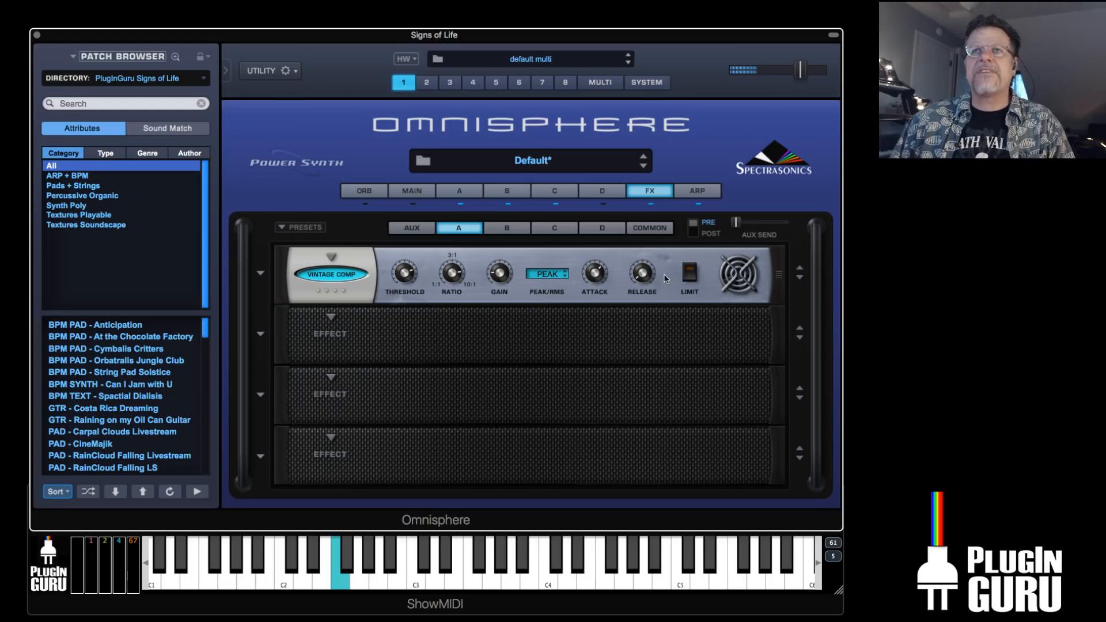
drag(641, 273, 654, 250)
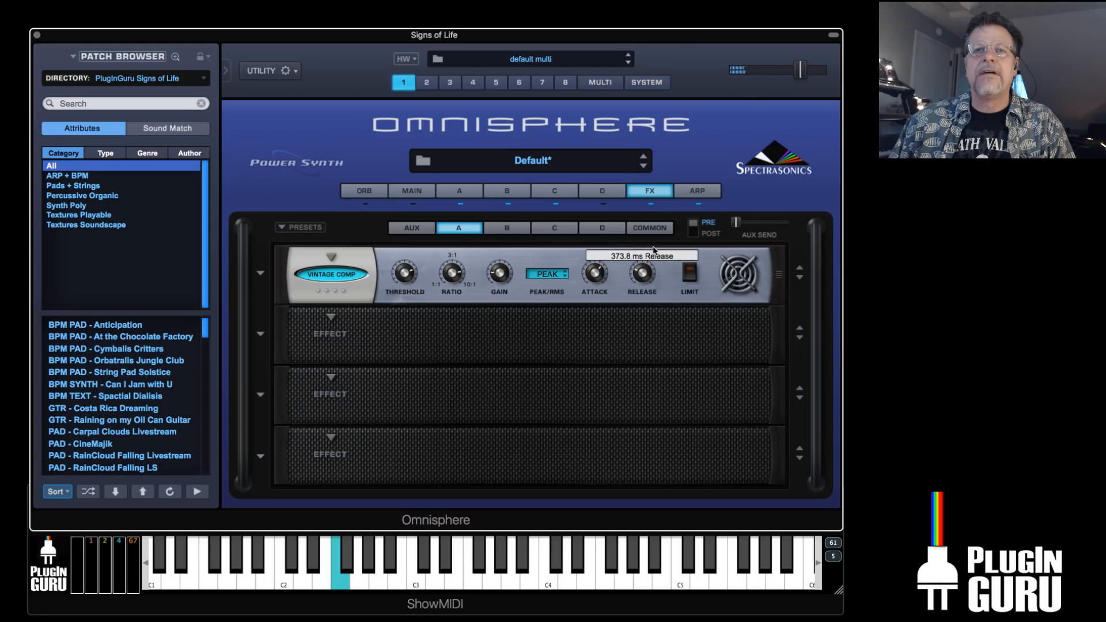
drag(654, 249, 653, 250)
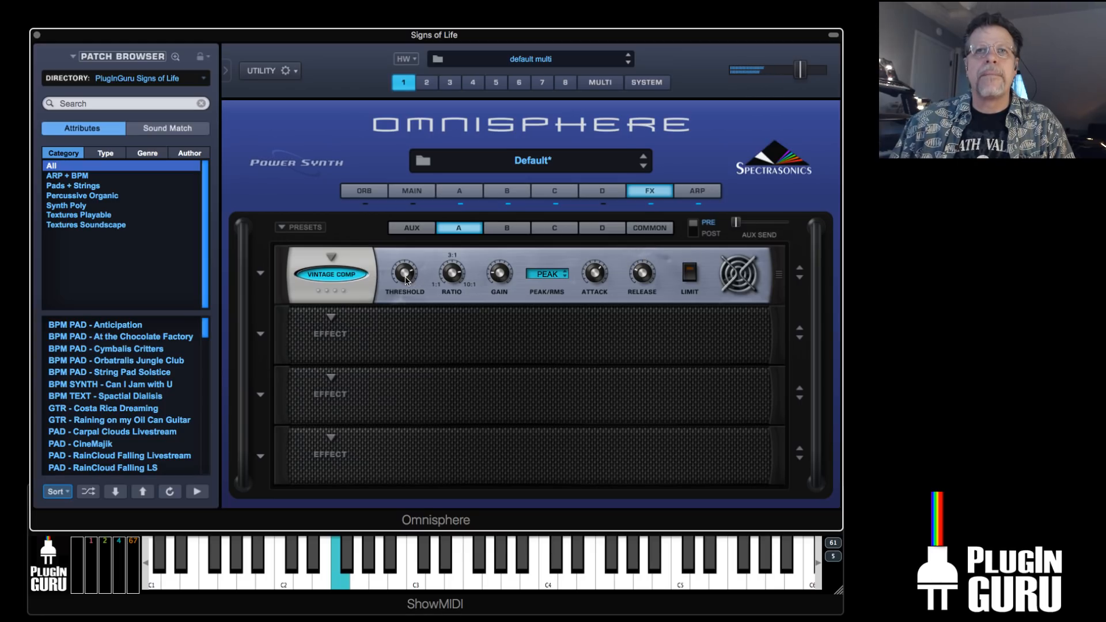
click(327, 278)
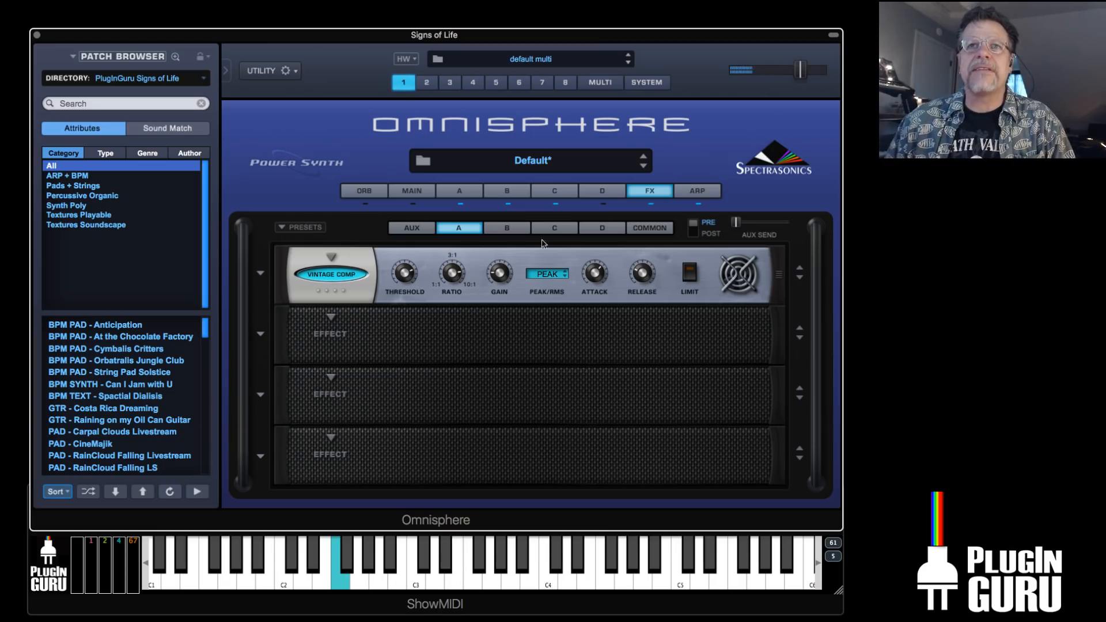
Load the ENV-Quepos Night Whistler C5 sample from the PluginGuru Signs of Life category into layer D
click(602, 192)
click(524, 251)
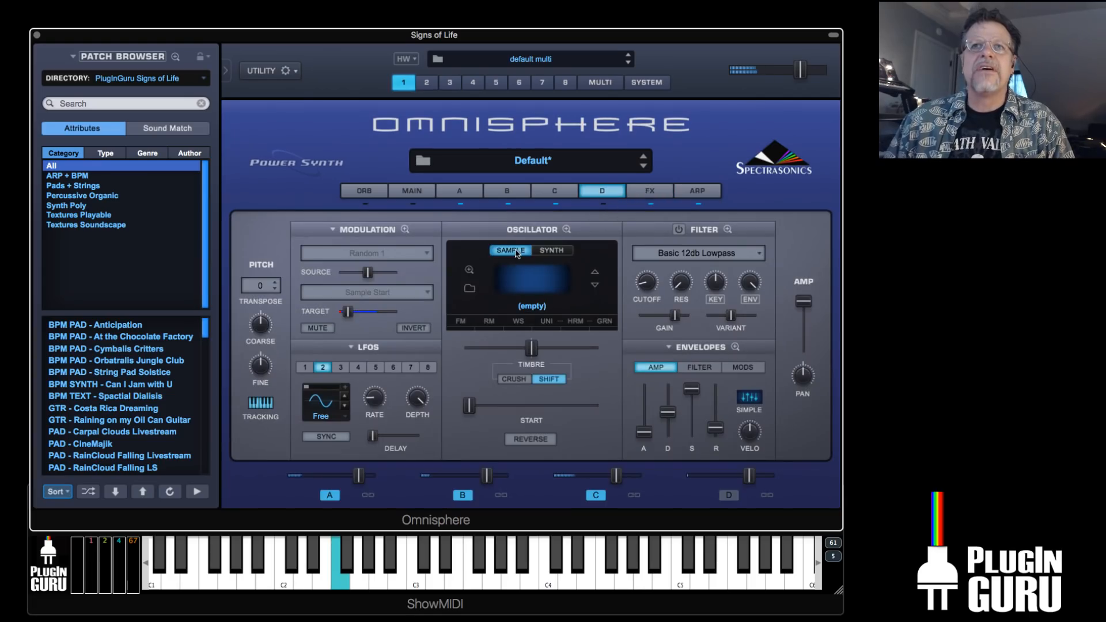
click(472, 290)
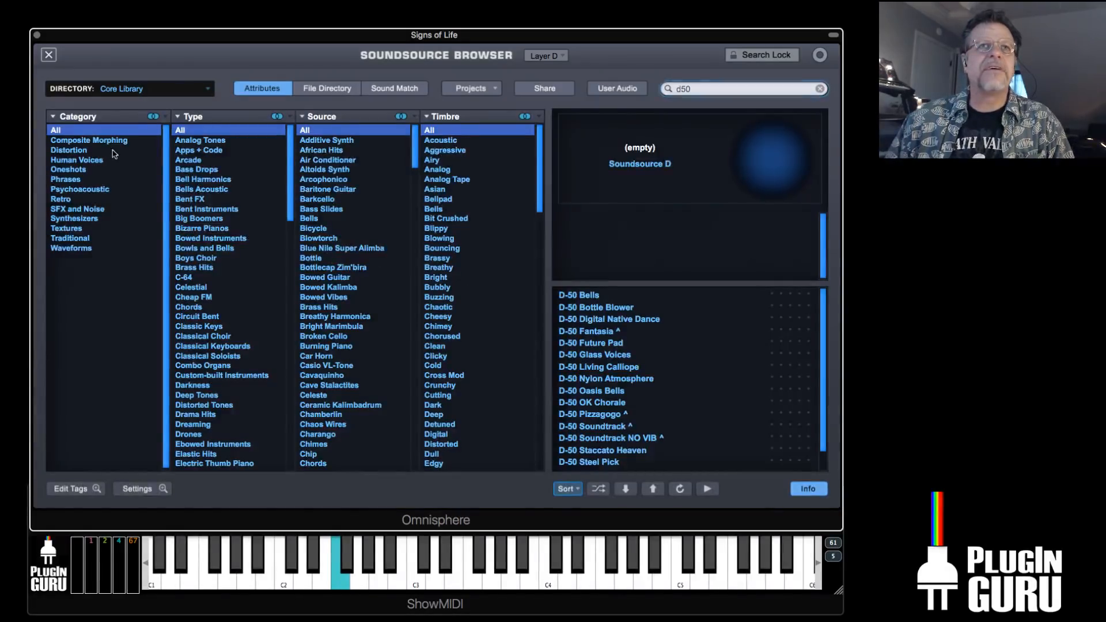
click(117, 91)
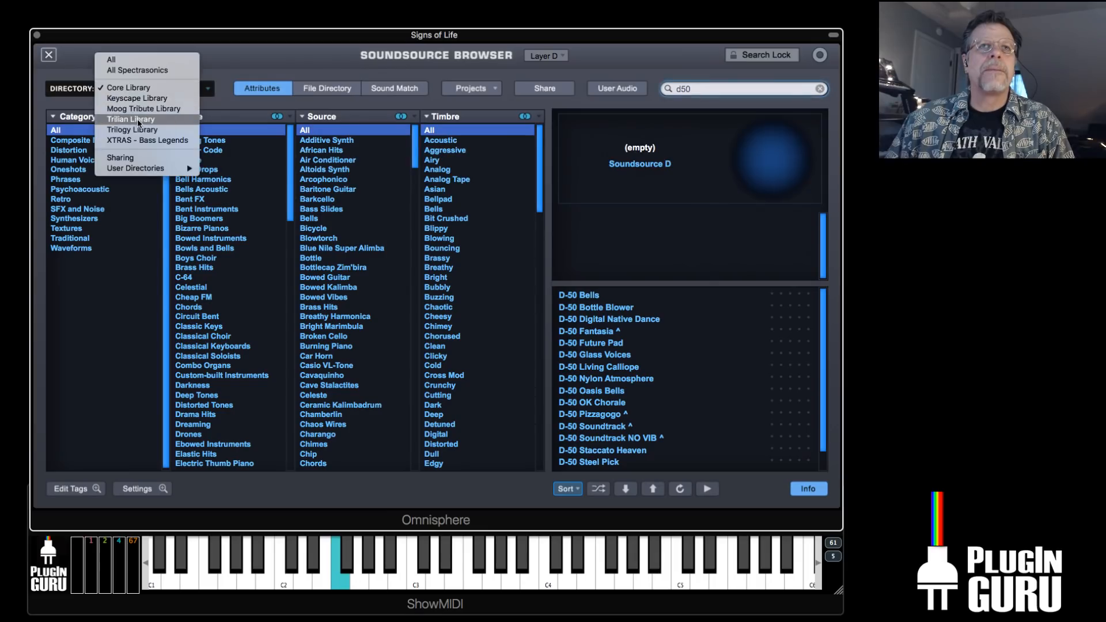
click(138, 190)
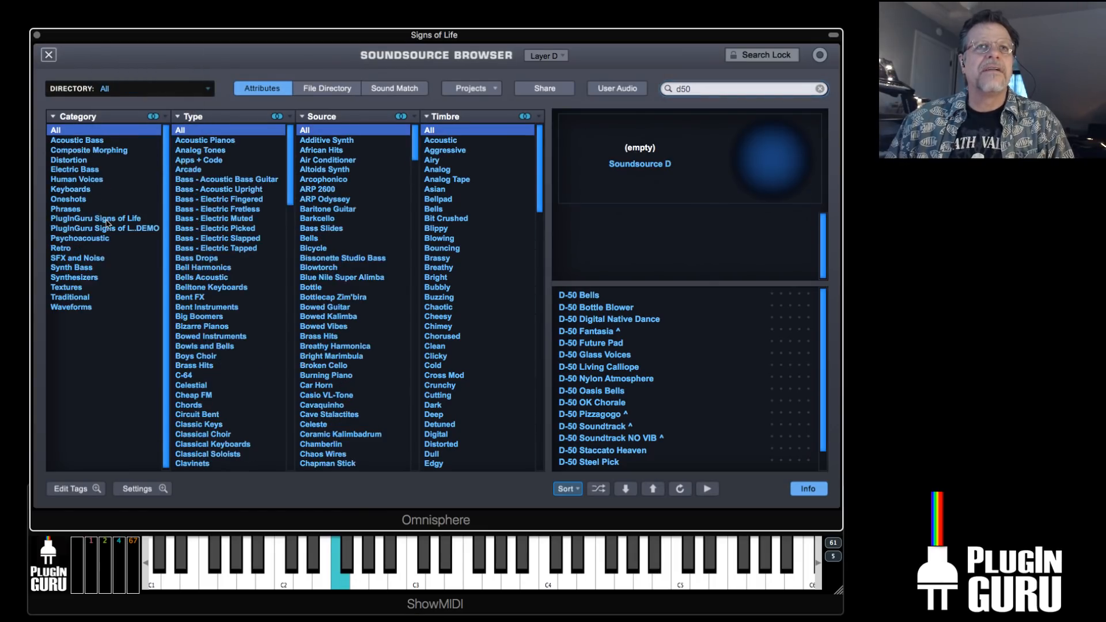
click(107, 219)
click(820, 88)
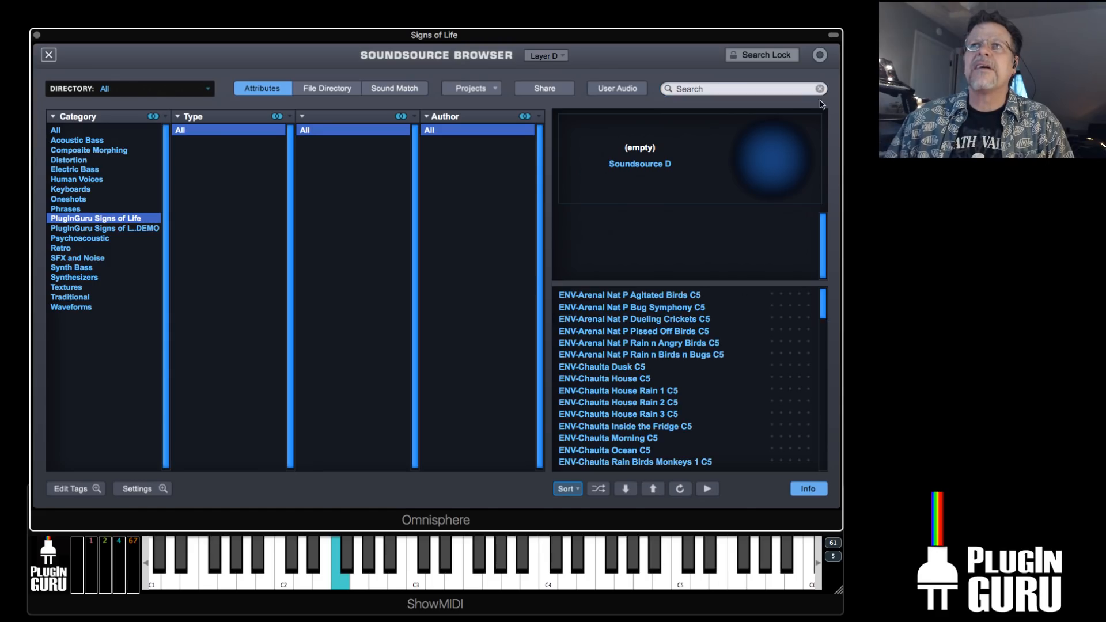
scroll(806, 311, down, 10)
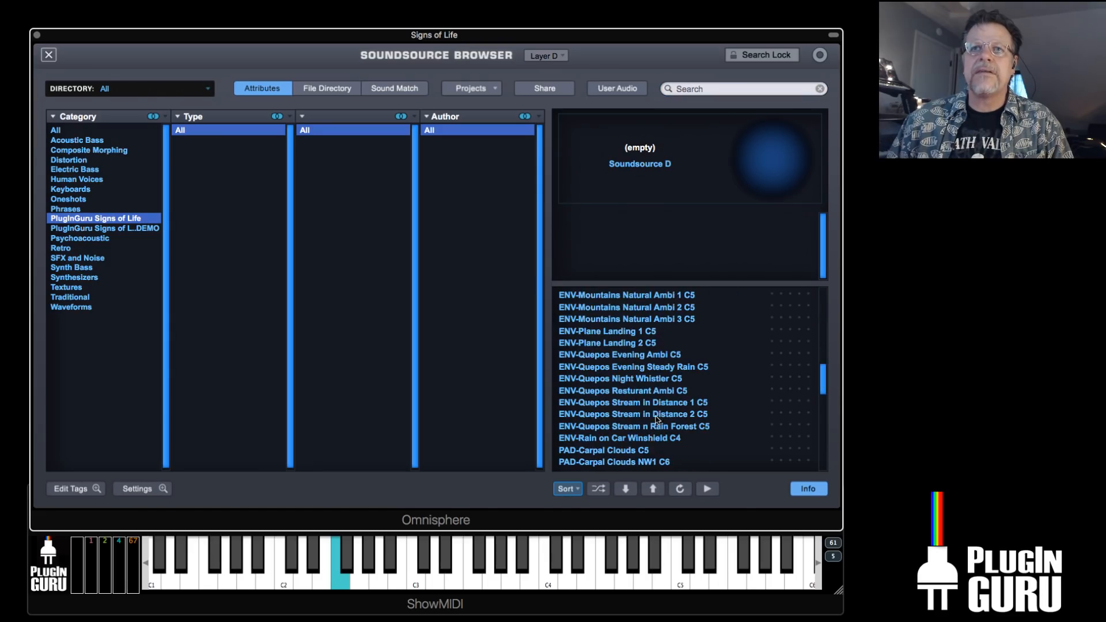
click(657, 379)
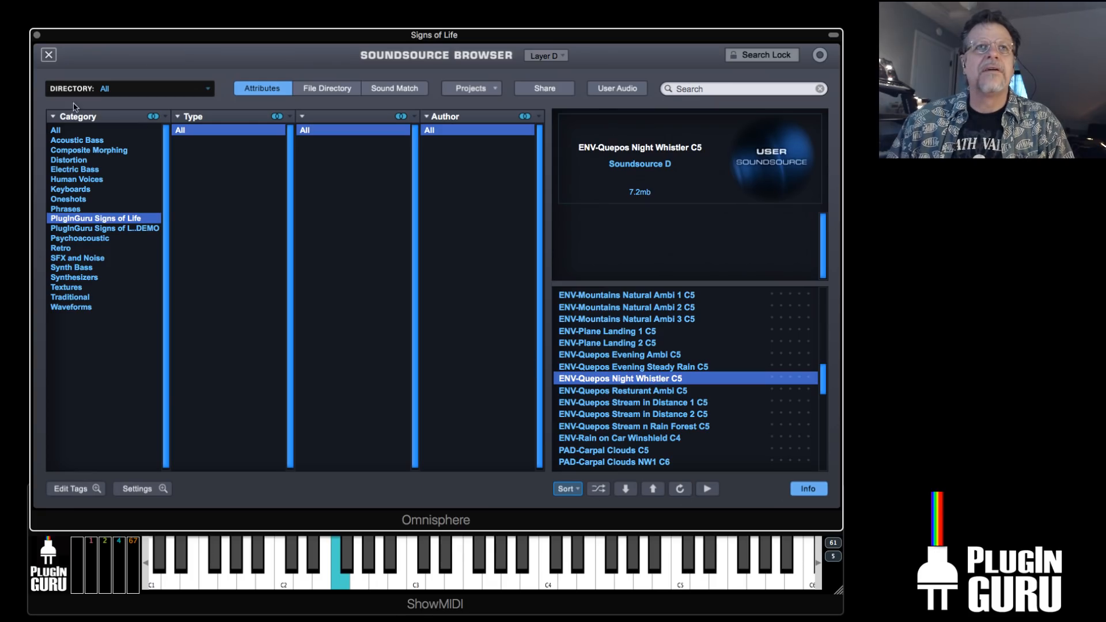
click(48, 56)
Set layer D's amp envelope release to about 0.438 sec, reverse the sample and move its start point further in
mouse_move(715, 427)
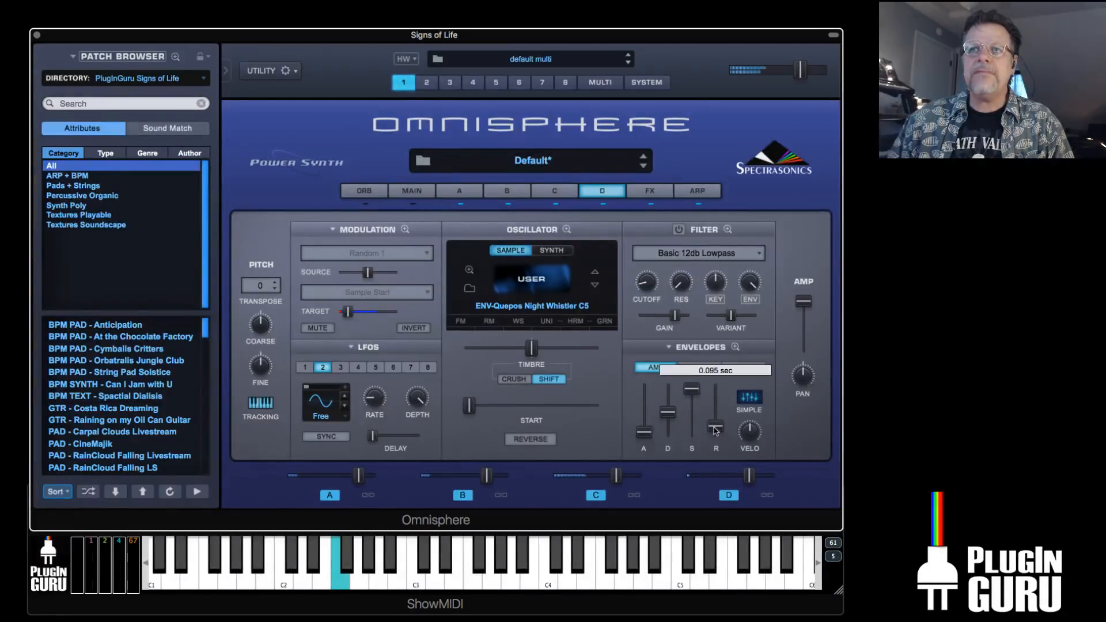
drag(715, 428, 715, 421)
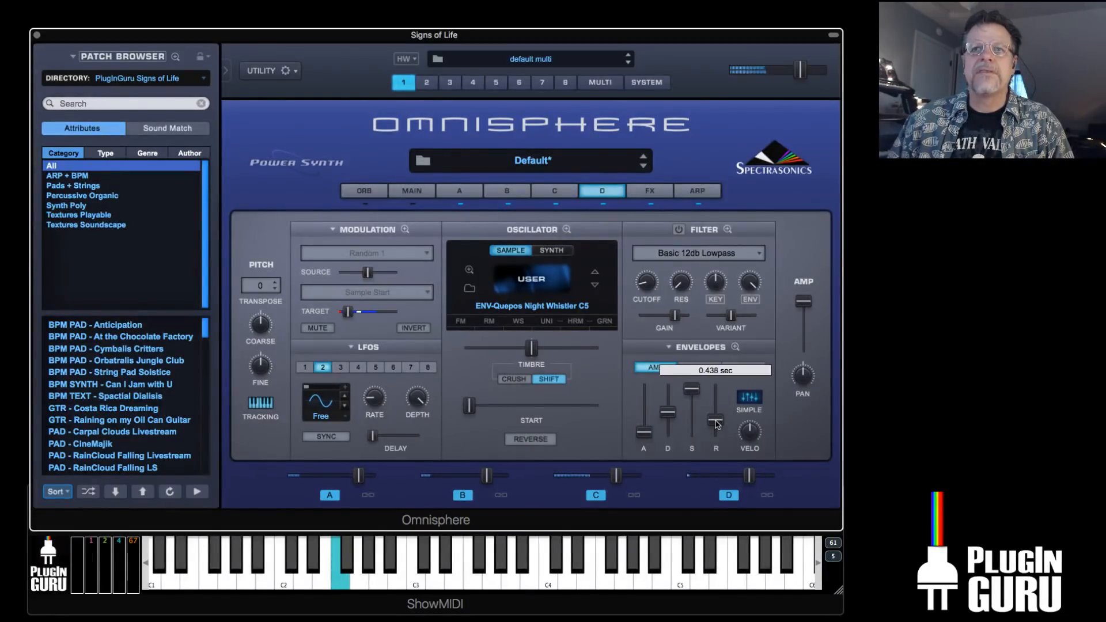
click(529, 439)
drag(469, 405, 510, 418)
Advance layer D's soundsource to ENV-Quepos Stream in Distance 2 C5 and set the sample start to about 0.506
click(595, 286)
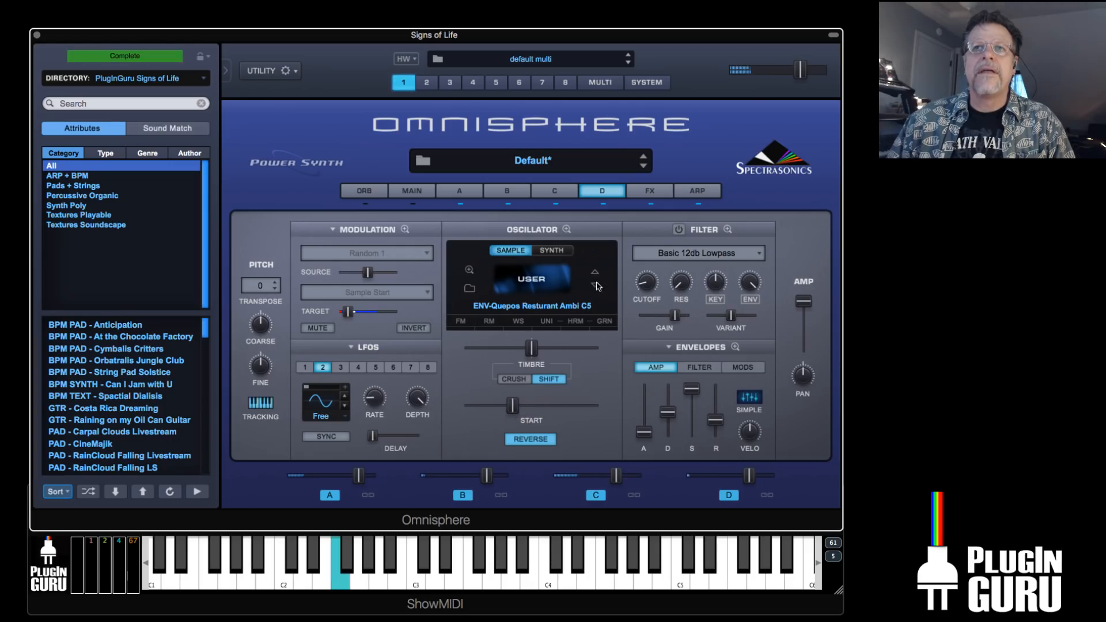
click(595, 286)
click(595, 286)
mouse_move(512, 405)
mouse_down()
mouse_move(579, 409)
mouse_move(467, 409)
mouse_move(530, 410)
mouse_up()
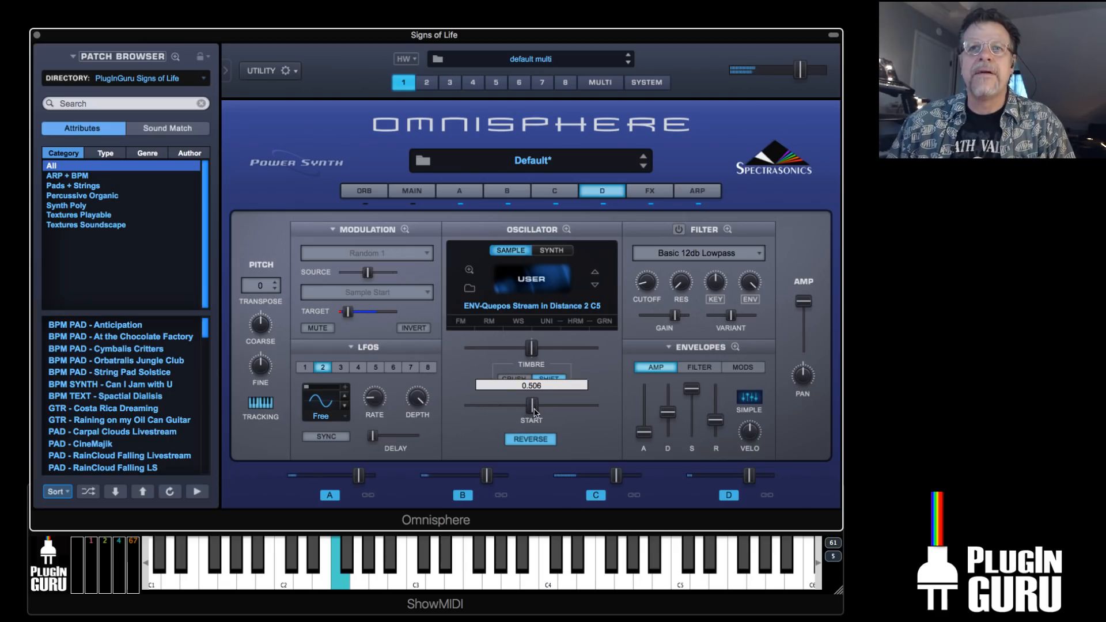
Modulate layer D's sample start with a random source and move the start point earlier
right_click(530, 410)
mouse_move(578, 389)
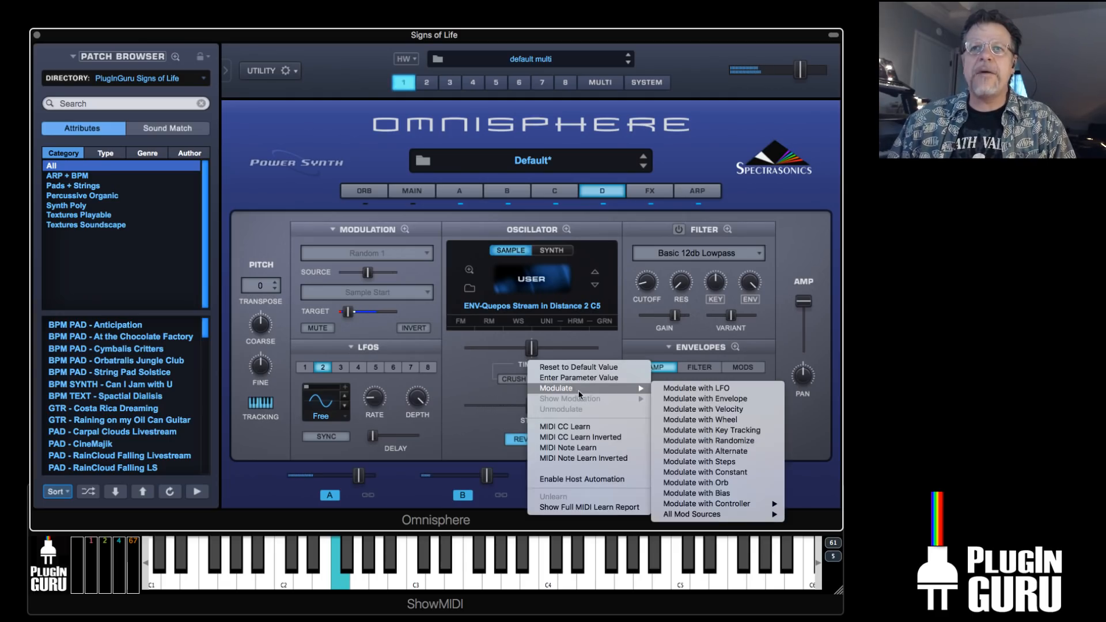
click(707, 440)
drag(531, 405, 505, 405)
Advance layer D's soundsource to PAD-Carpal Clouds C5 and fine-tune the amp envelope's attack, to about 0.005 sec, and release
click(594, 285)
click(595, 286)
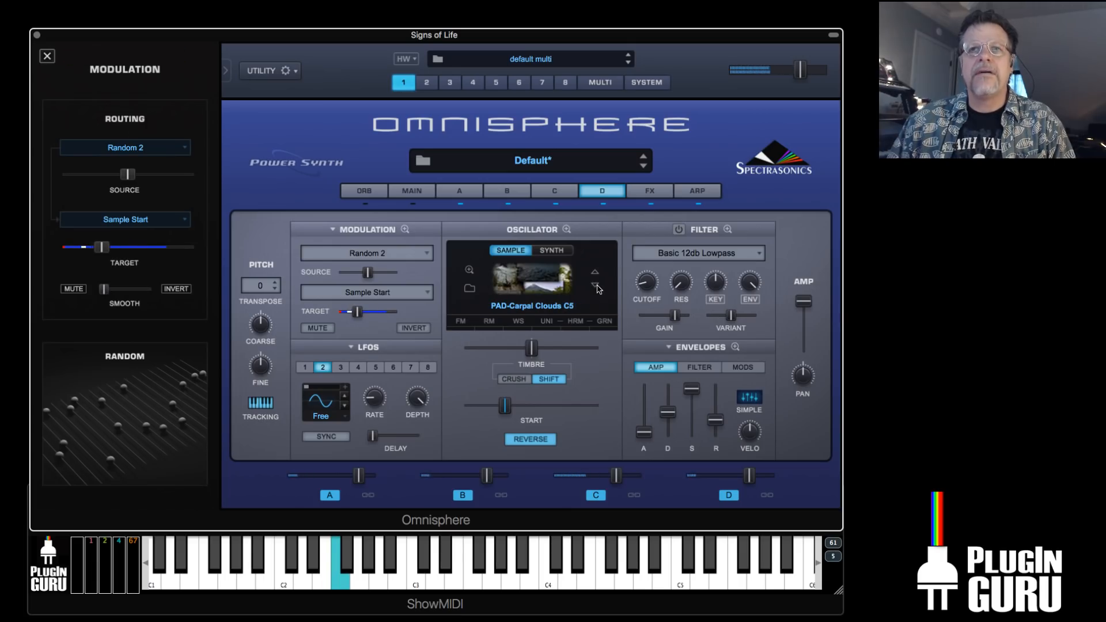
drag(647, 435, 647, 433)
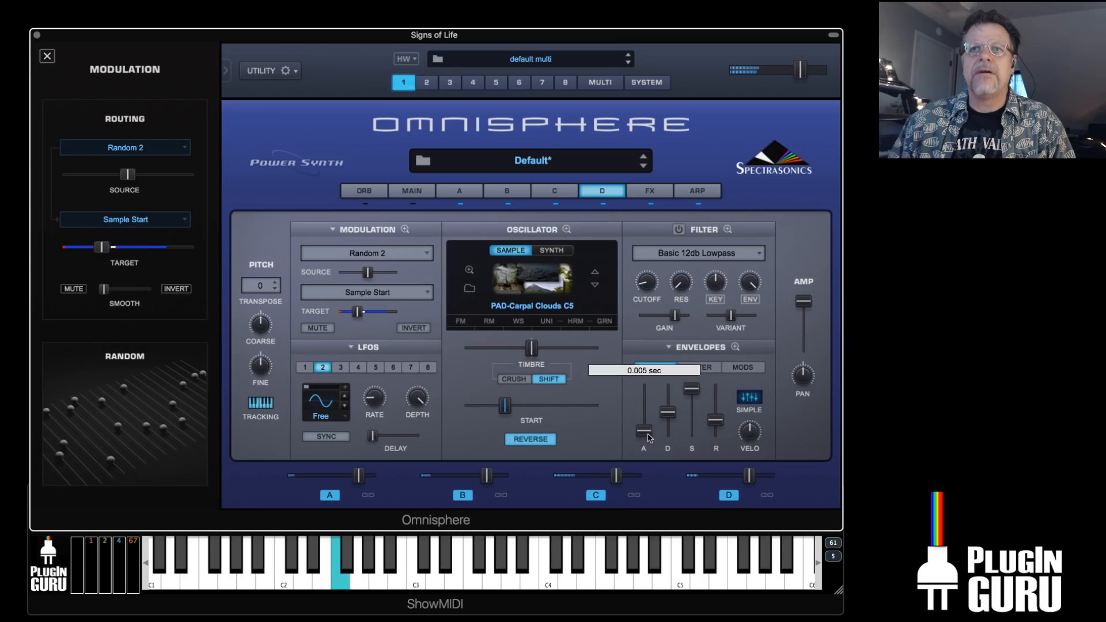
drag(717, 430, 716, 427)
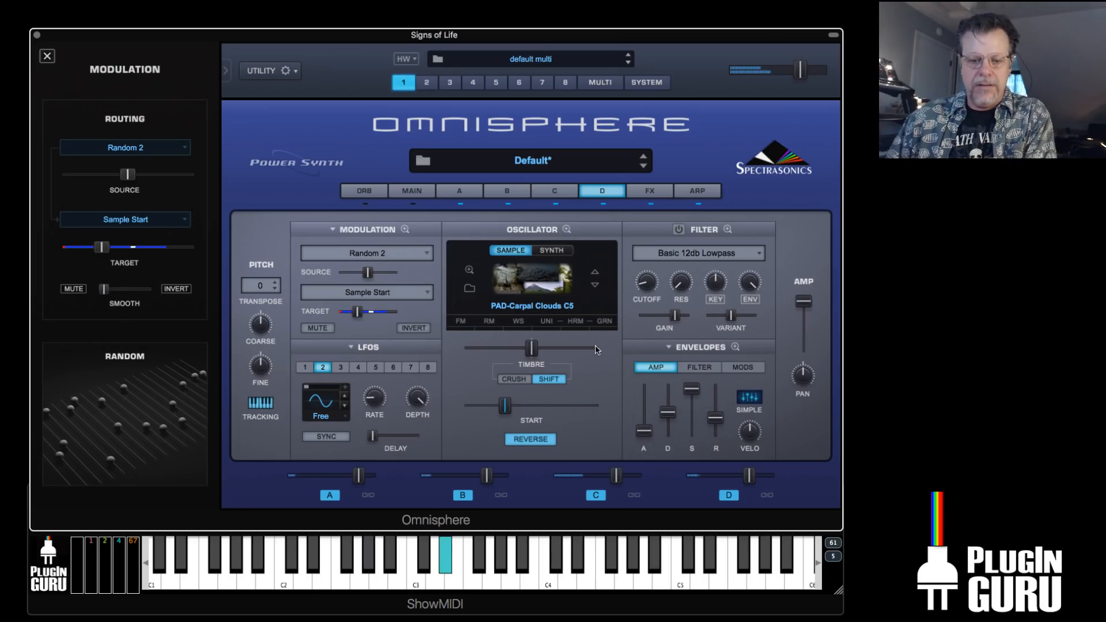
Advance layer D's soundsource to PAD-Close Brother Transit C4 and move its sample start slightly past the middle
click(595, 286)
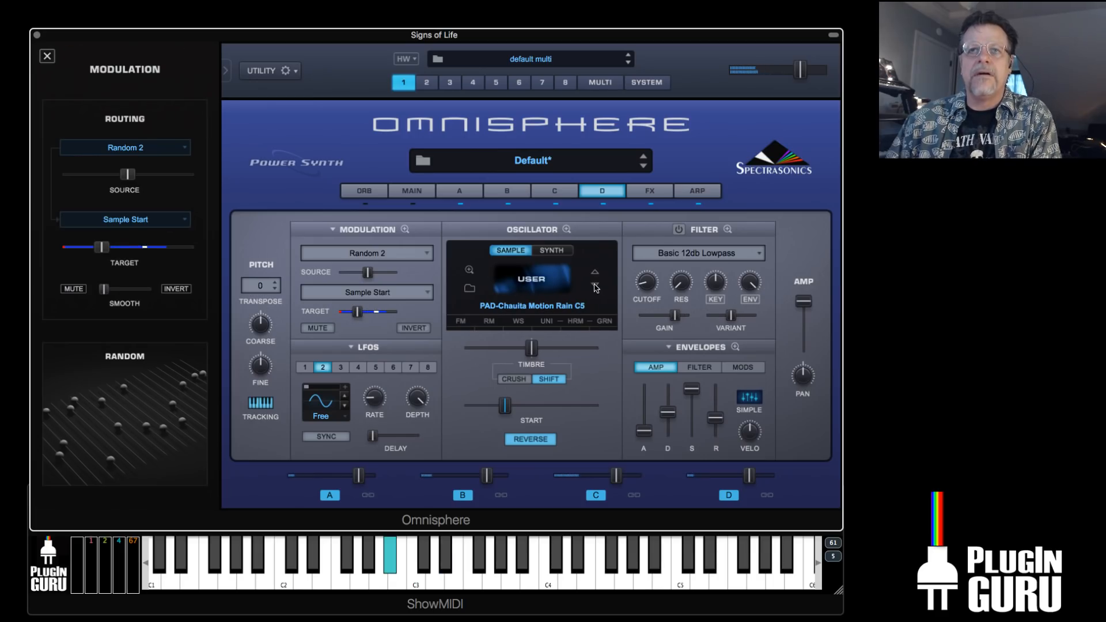
click(595, 286)
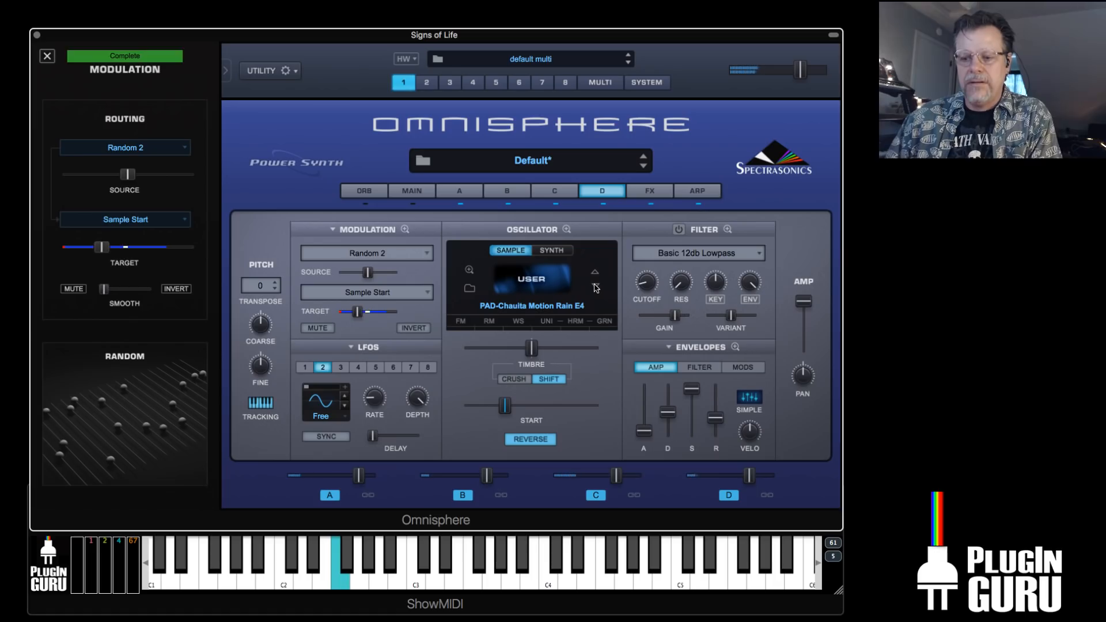
click(596, 286)
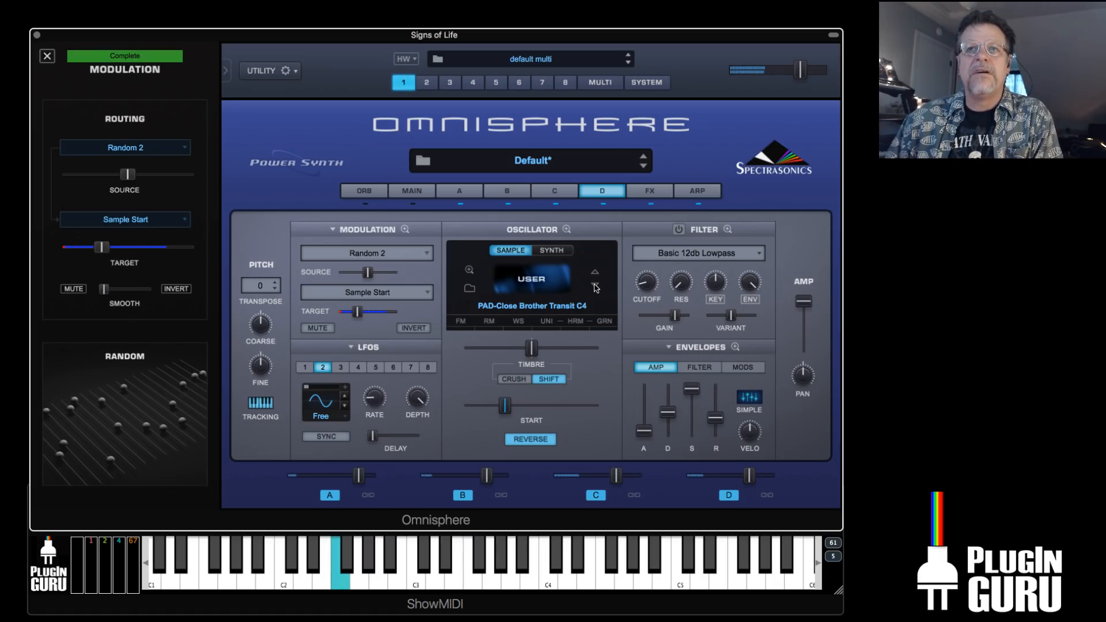
click(503, 408)
drag(503, 408, 538, 414)
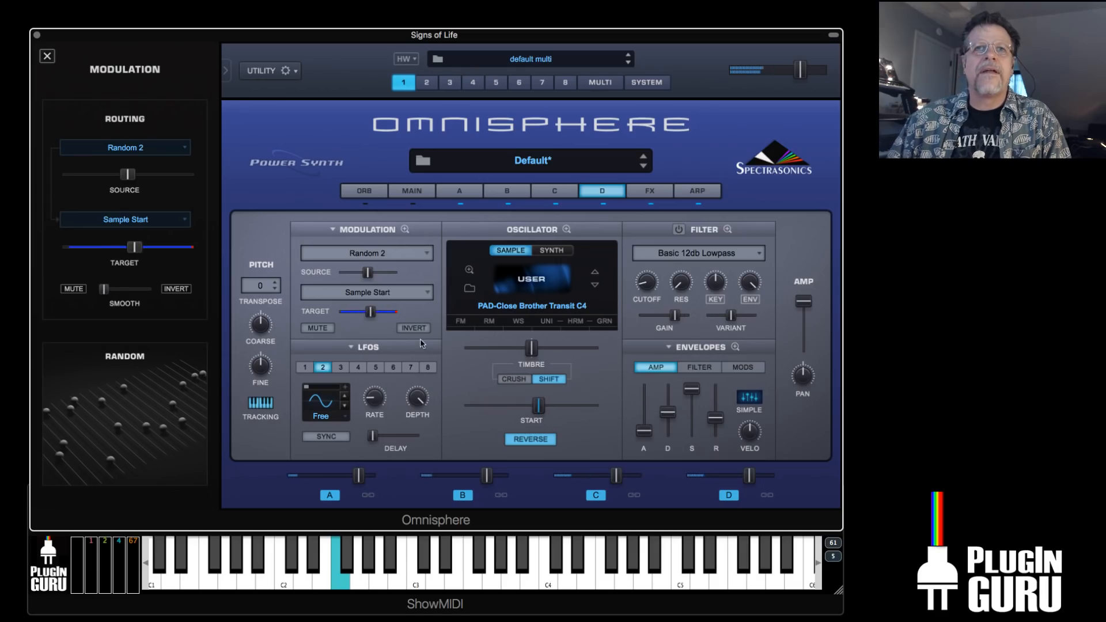
Modulate layer D's coarse pitch with Mod Envelope 4, and make that envelope unlooped and unsynced with a much shorter decay
right_click(261, 333)
mouse_move(322, 311)
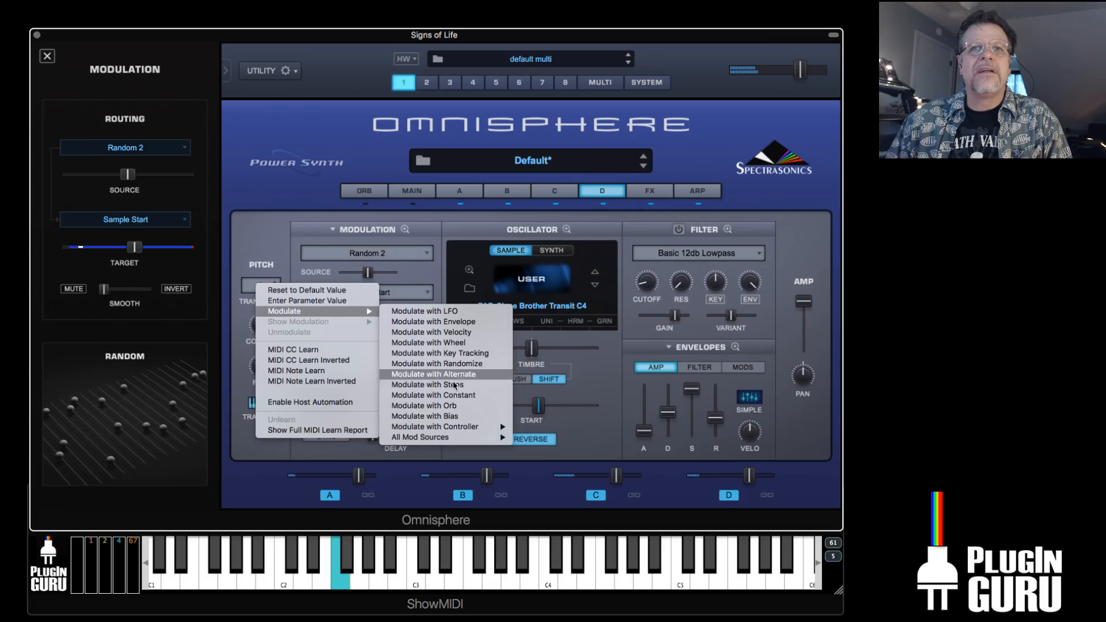
mouse_move(449, 437)
click(581, 515)
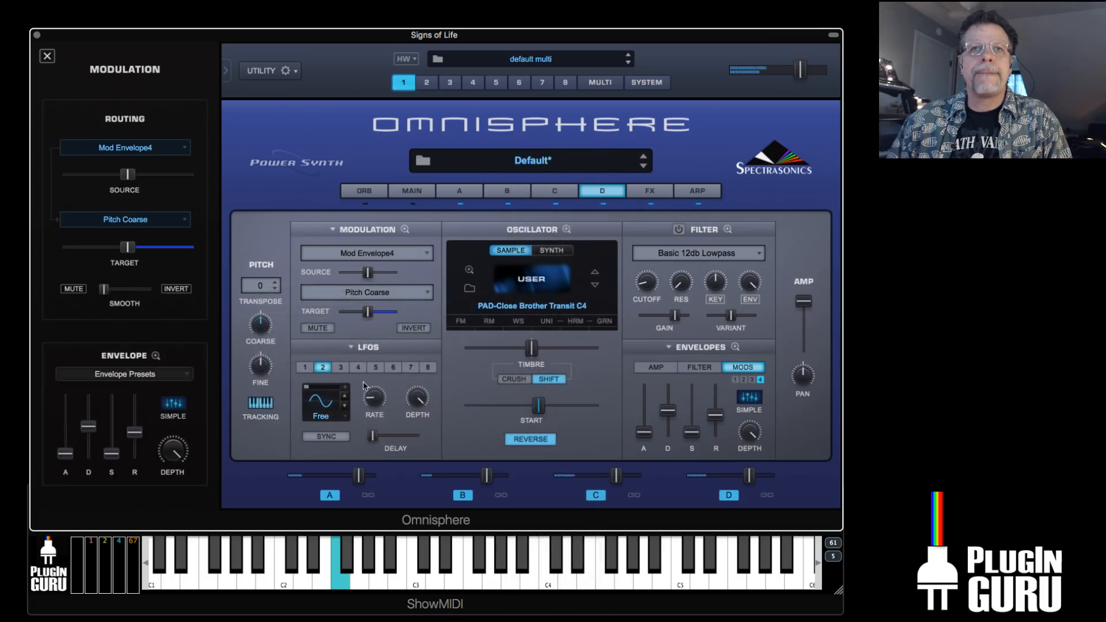
click(734, 347)
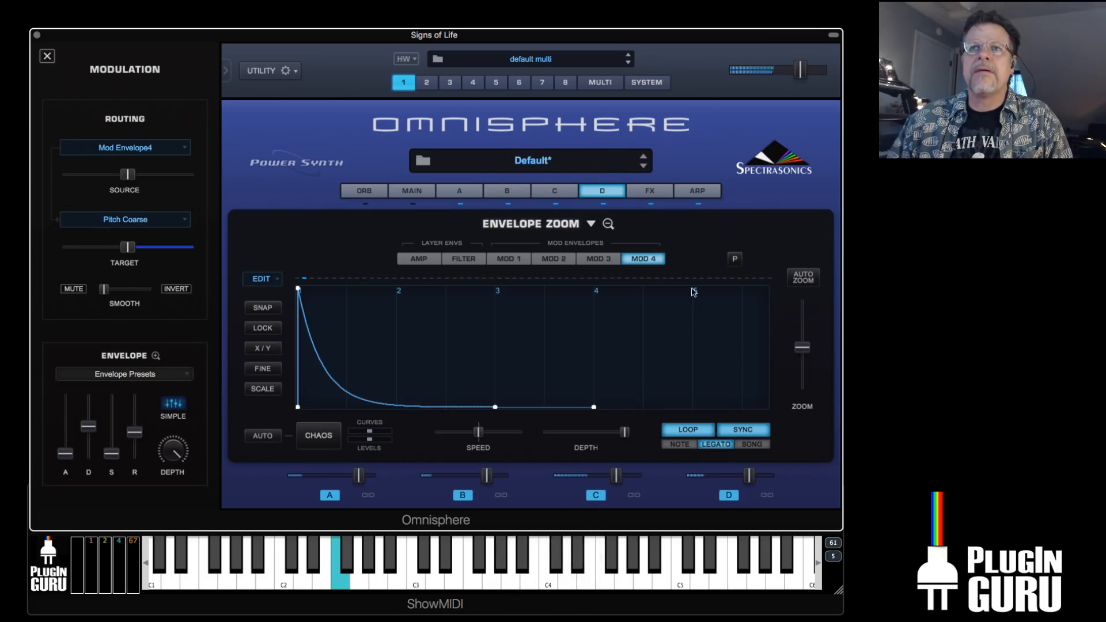
click(689, 429)
click(747, 430)
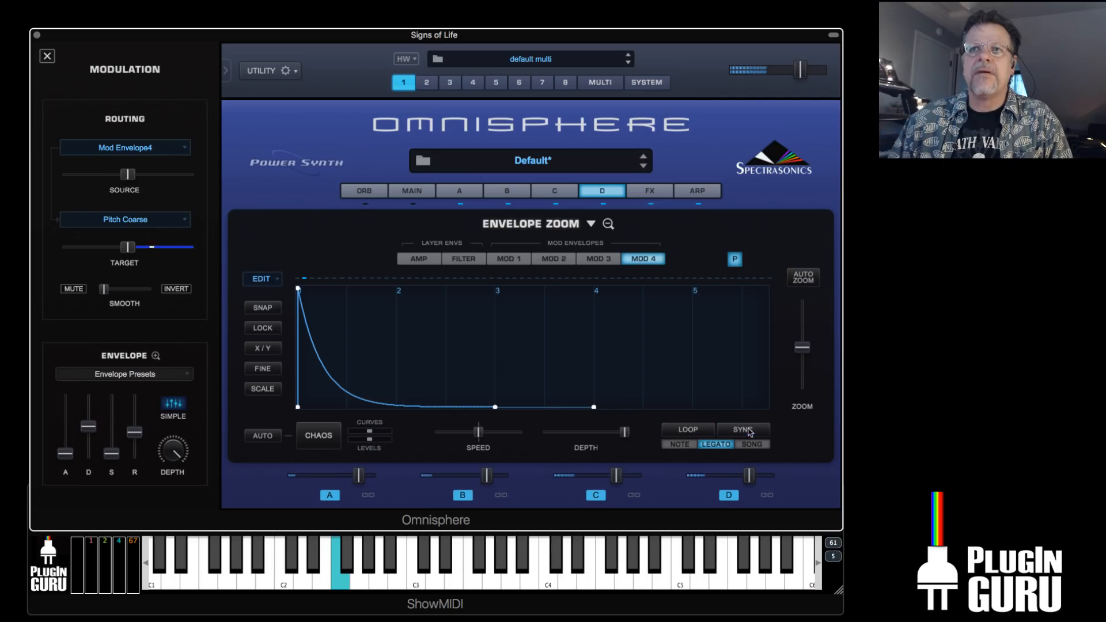
drag(497, 409, 300, 429)
Add a BPM Delay X2 effect to the first slot of layer D's effects rack
click(650, 193)
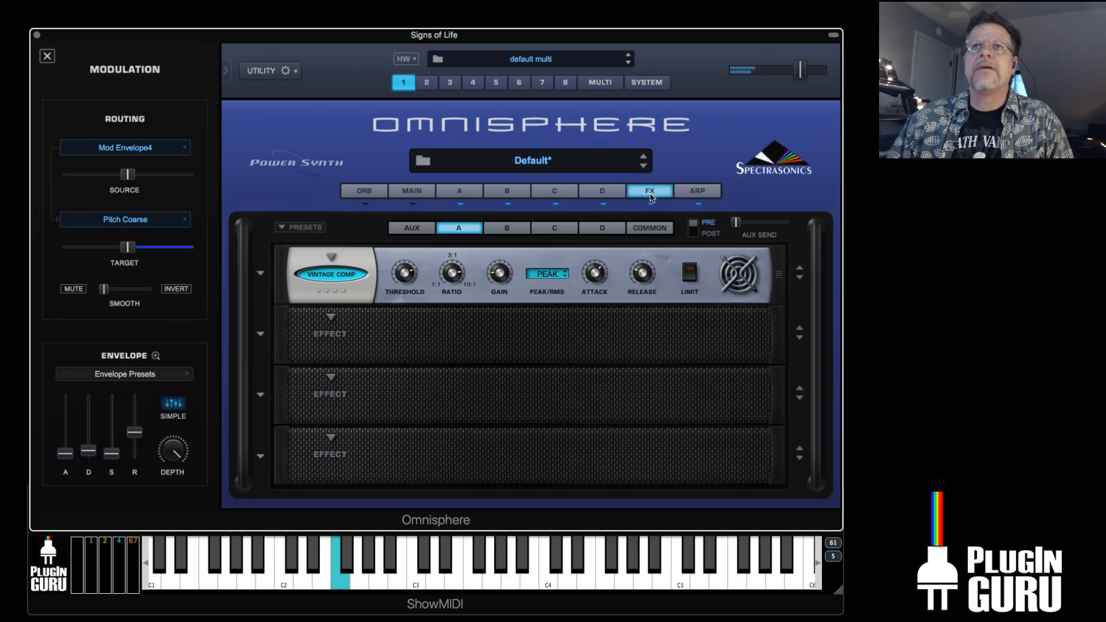
click(599, 233)
click(327, 268)
mouse_move(345, 352)
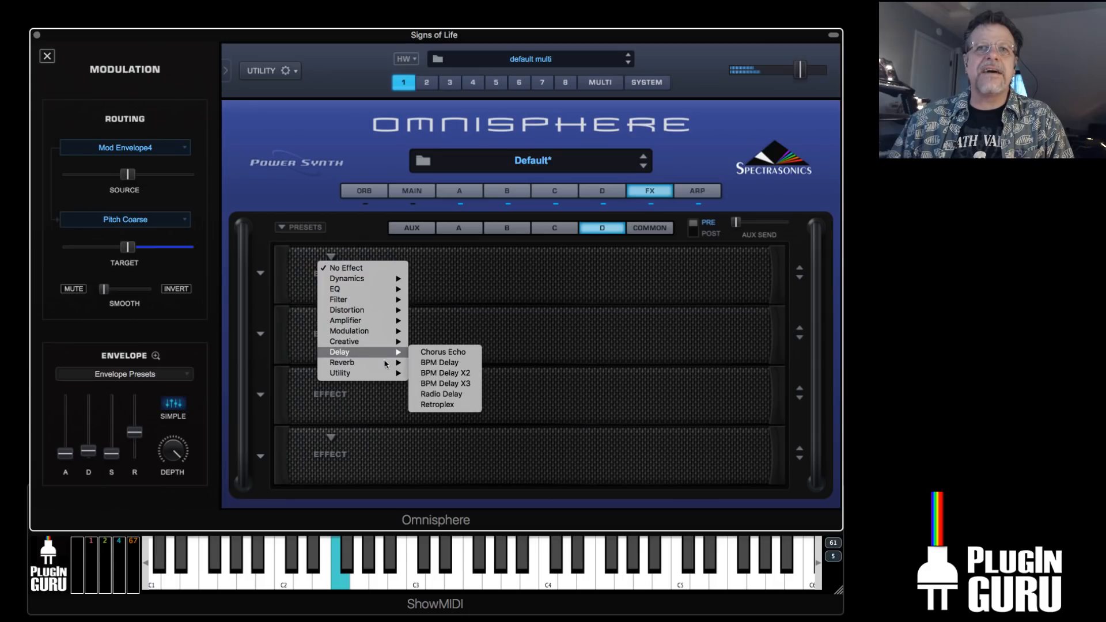
click(441, 373)
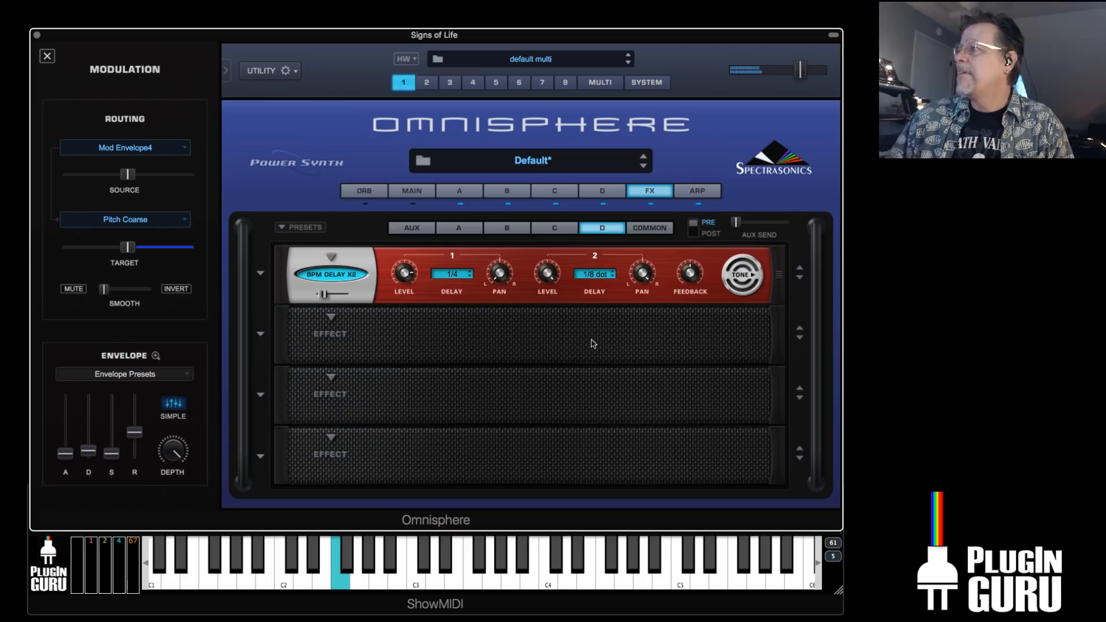
Load the PluginGuru rack preset MIX - Dance Hard w Dark Verb into the common effects rack
click(602, 195)
click(609, 190)
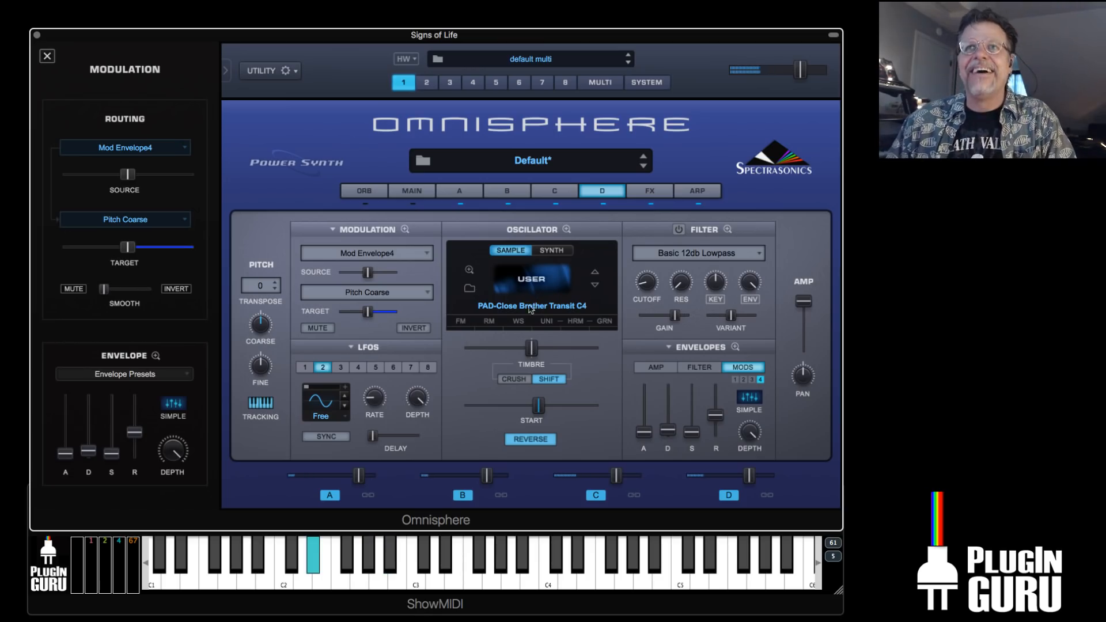
click(650, 193)
click(654, 228)
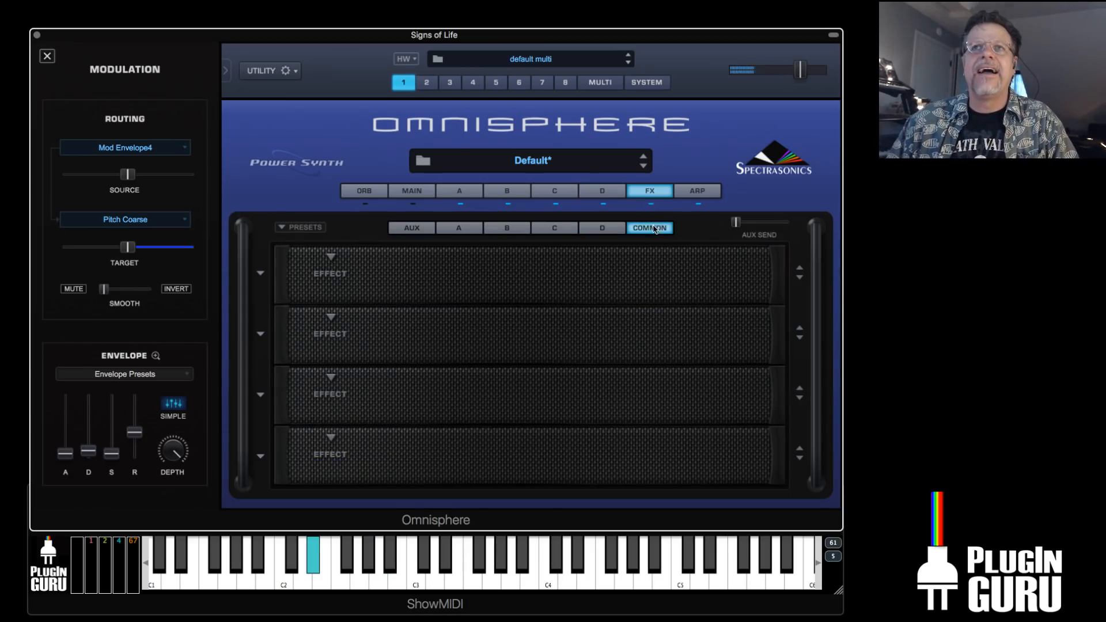
click(281, 228)
mouse_move(334, 332)
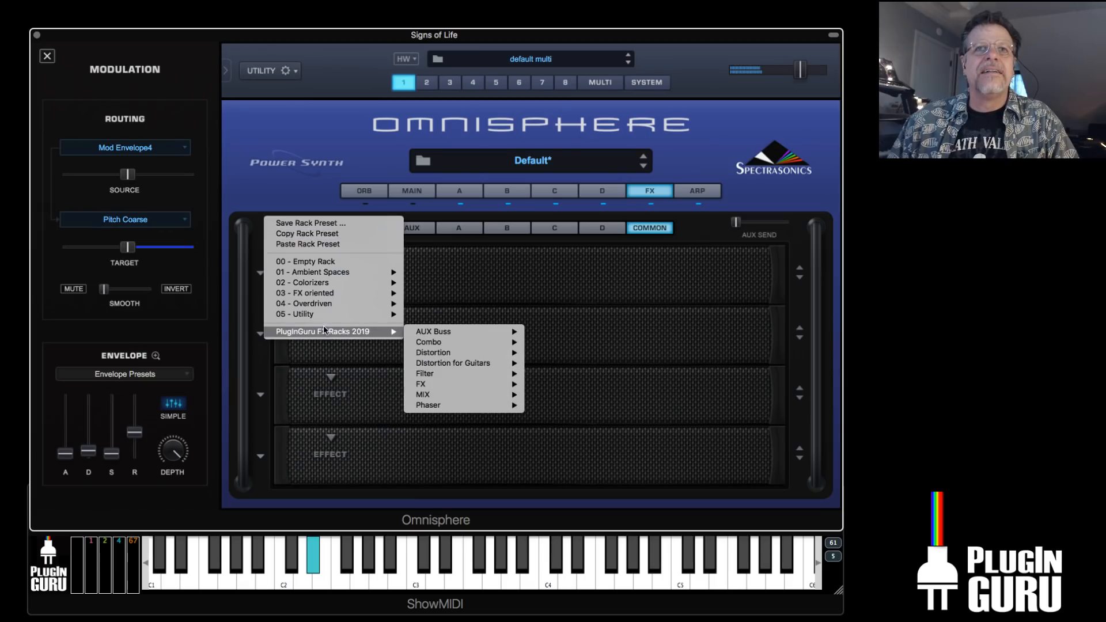
mouse_move(473, 396)
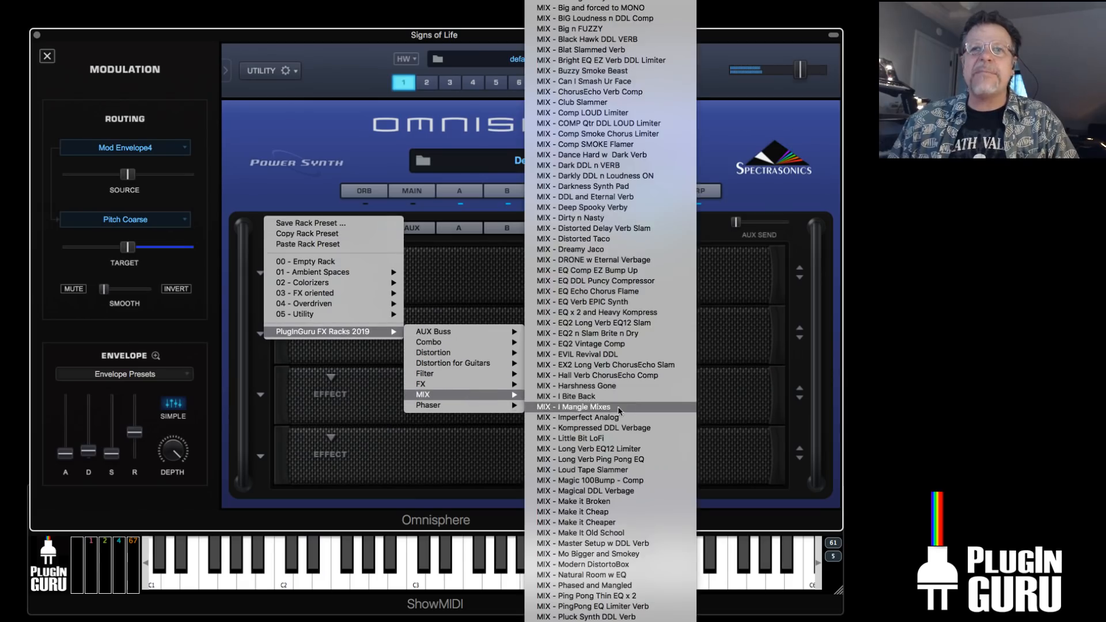
click(653, 154)
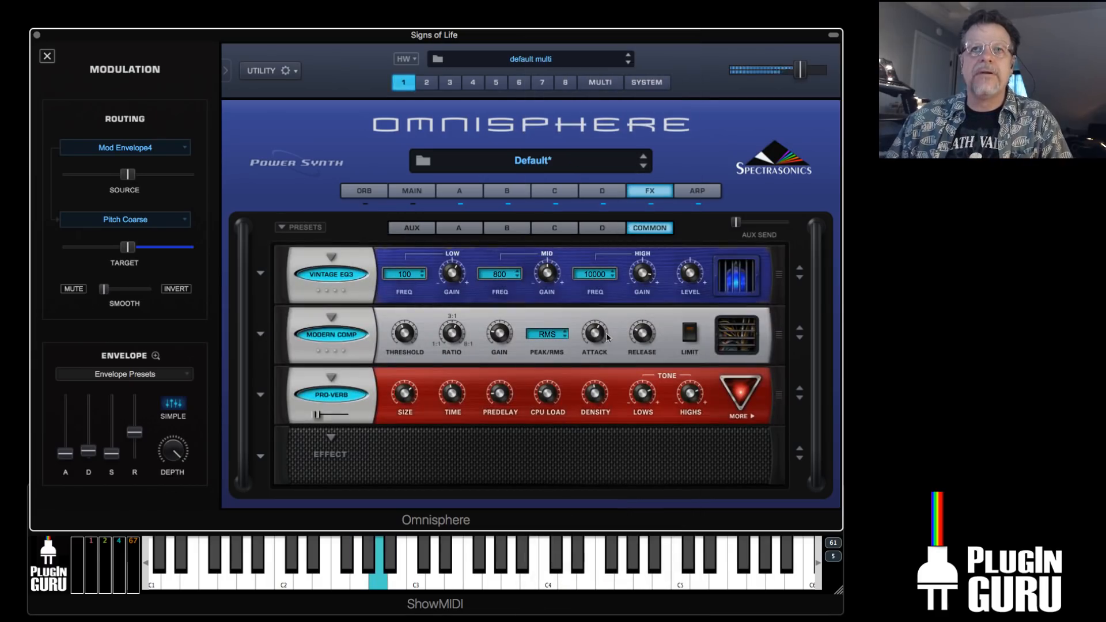
Raise the Pro-Verb's mix level and adjust its reverb time in the common rack
mouse_move(454, 283)
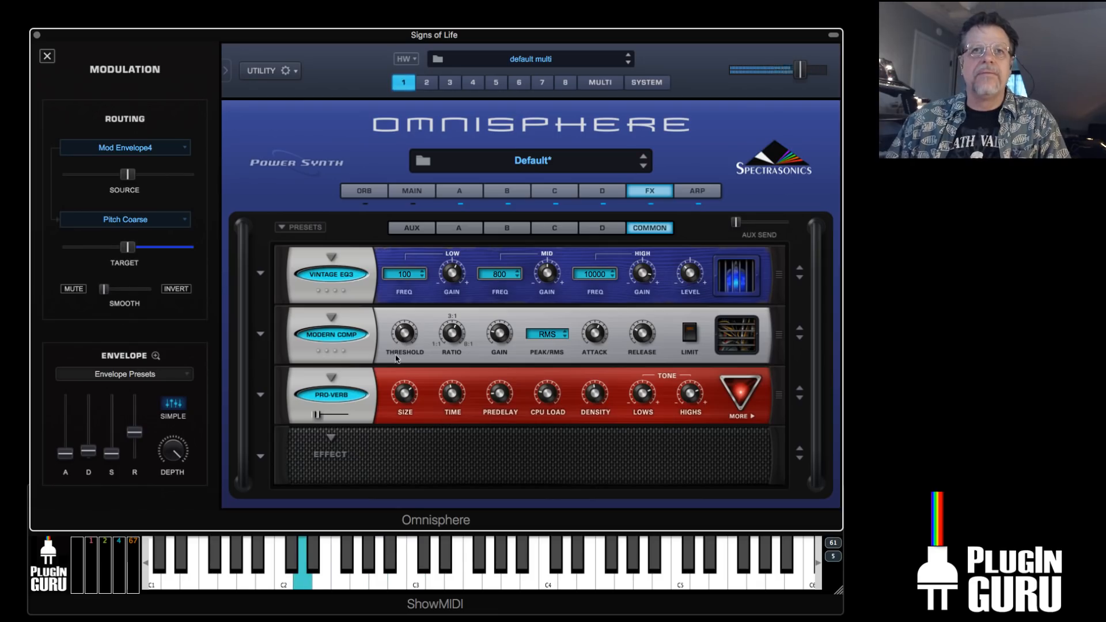
drag(320, 419, 333, 420)
drag(447, 395, 468, 354)
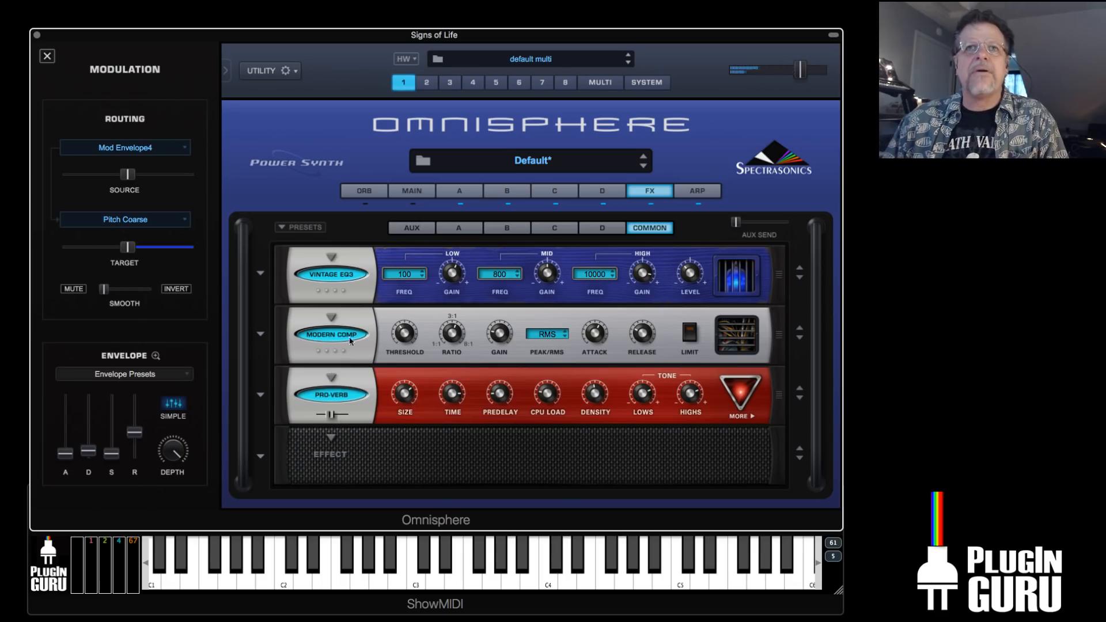
Remove the Pro-Verb from the third slot of the common effects rack
click(333, 380)
click(277, 396)
click(262, 395)
click(281, 400)
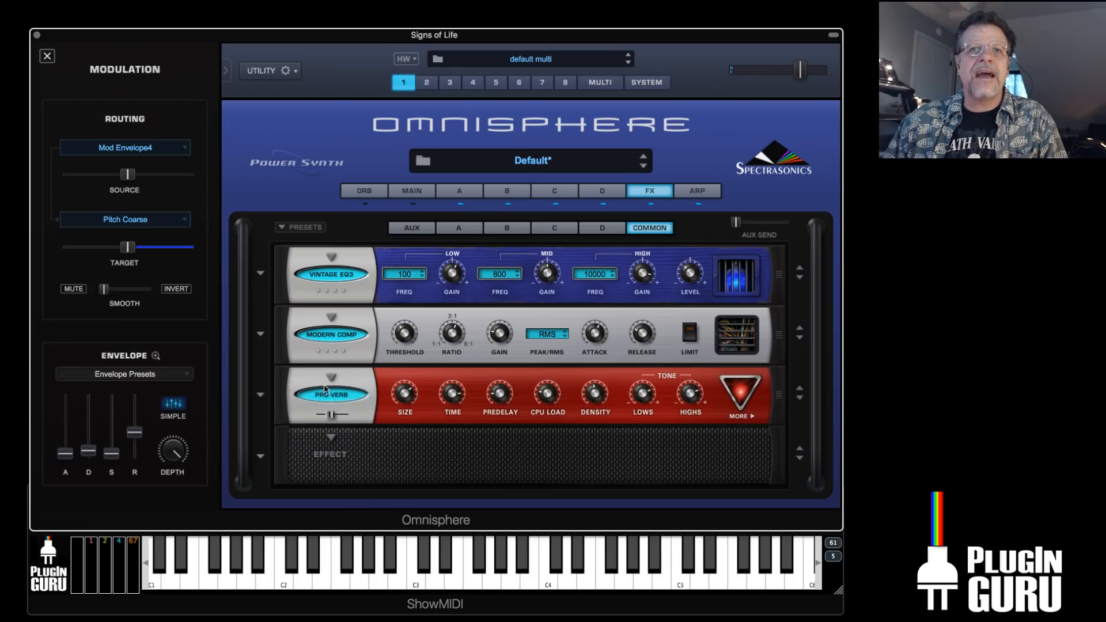
click(329, 378)
click(351, 390)
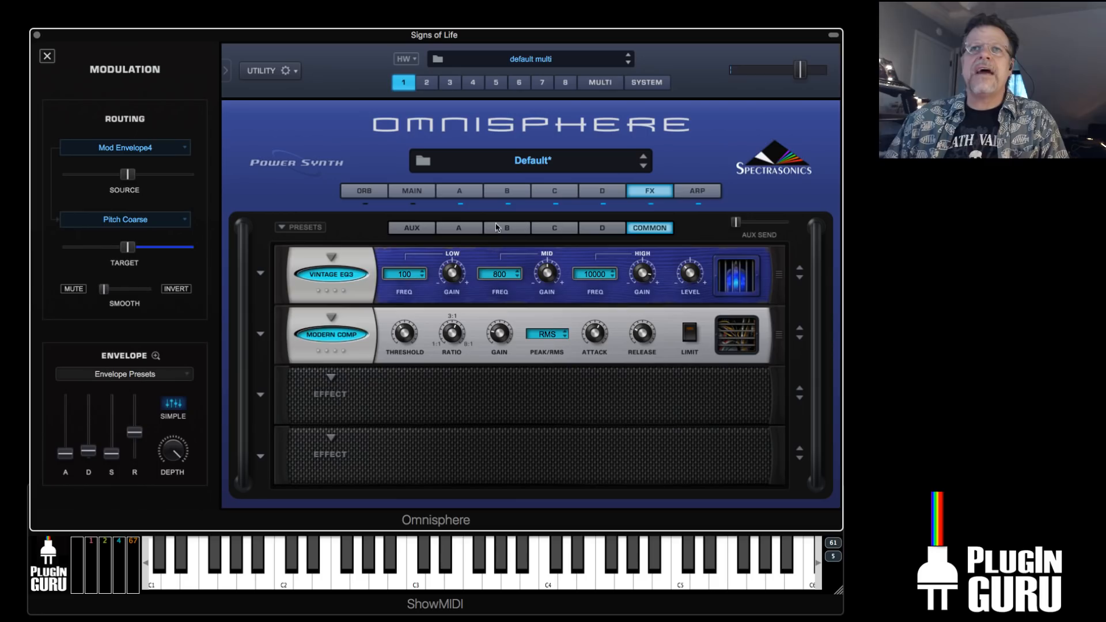
Paste the copied Pro-Verb into the first slot of the aux effects rack
click(401, 230)
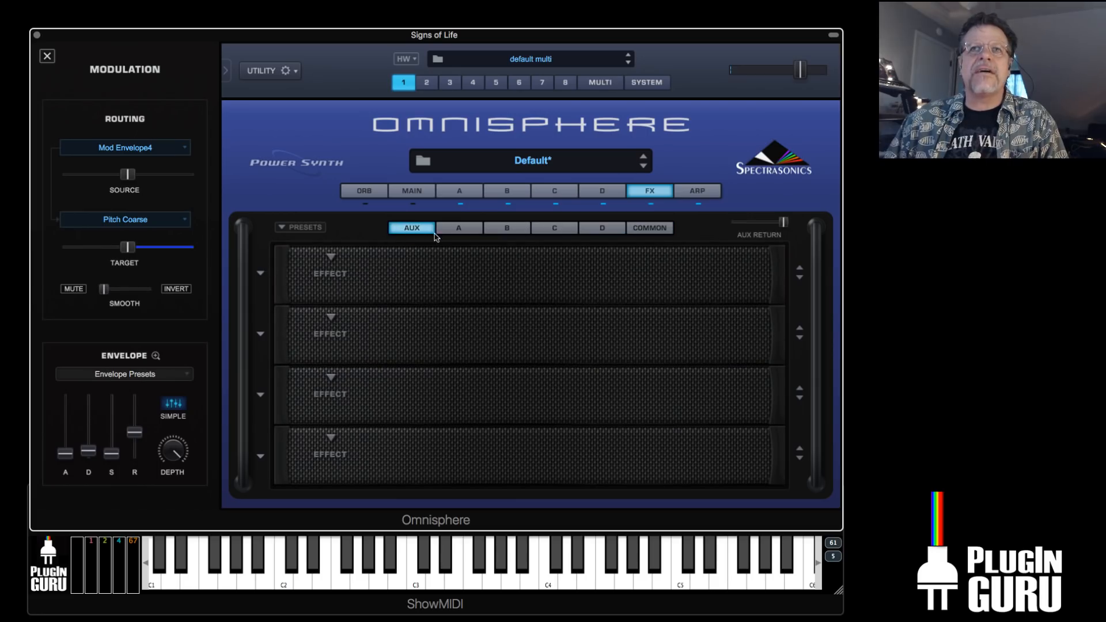
right_click(267, 270)
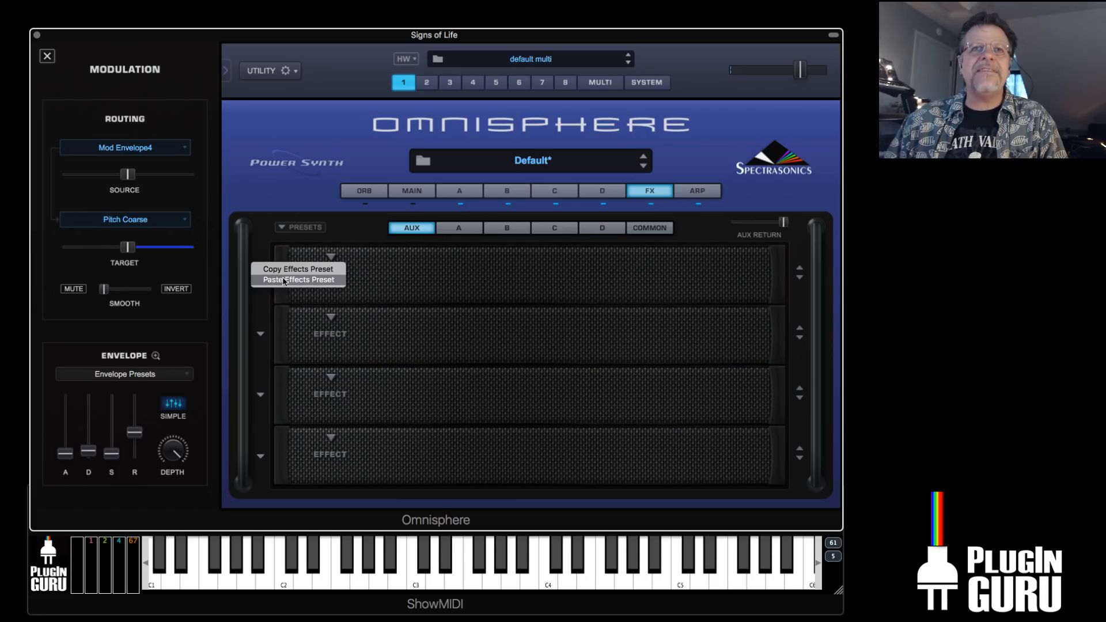
click(283, 280)
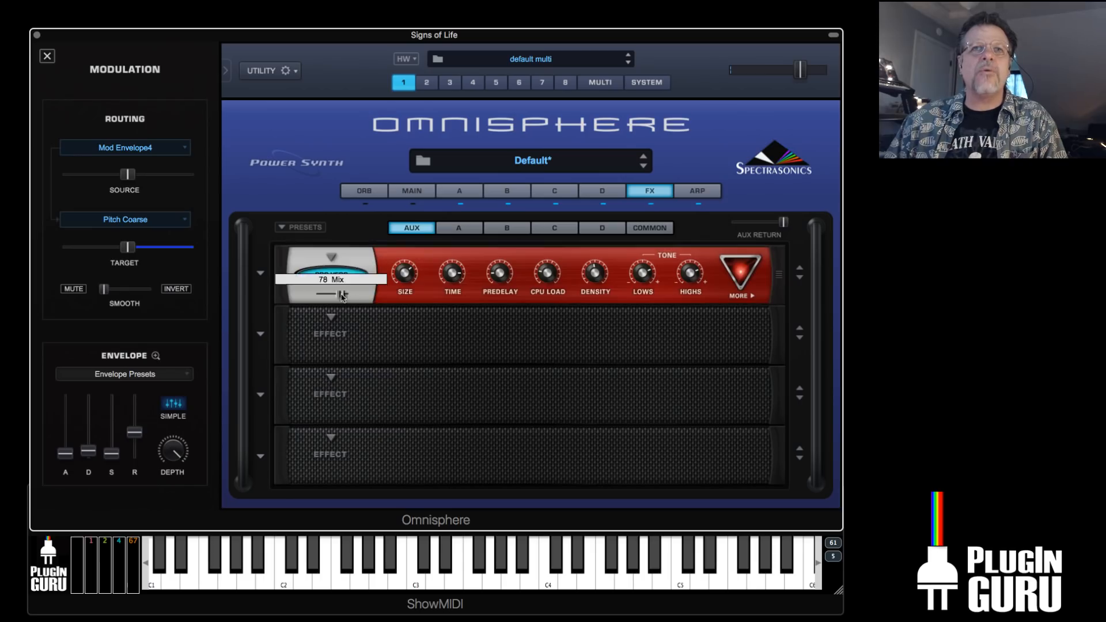
Modulate the common rack's aux send with the Wheel
click(656, 231)
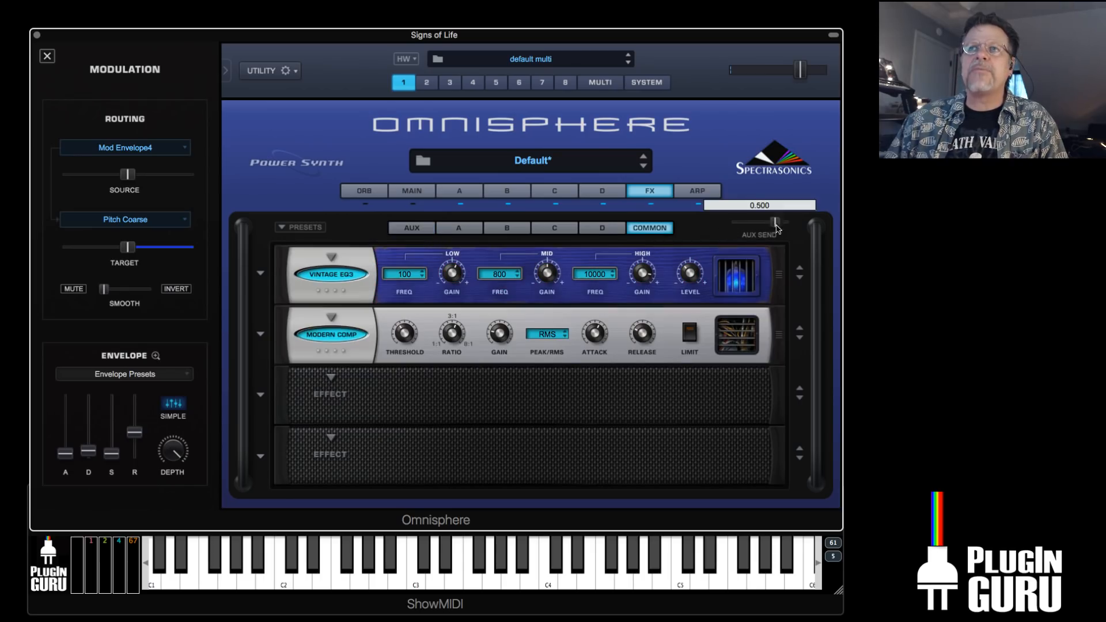
right_click(738, 224)
mouse_move(775, 206)
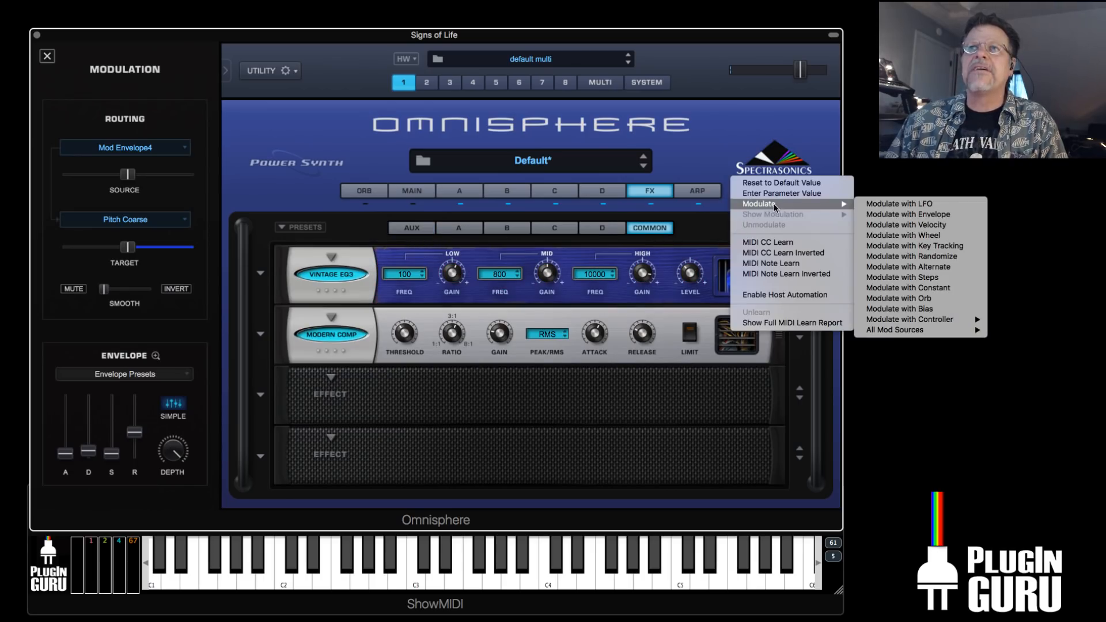
click(876, 236)
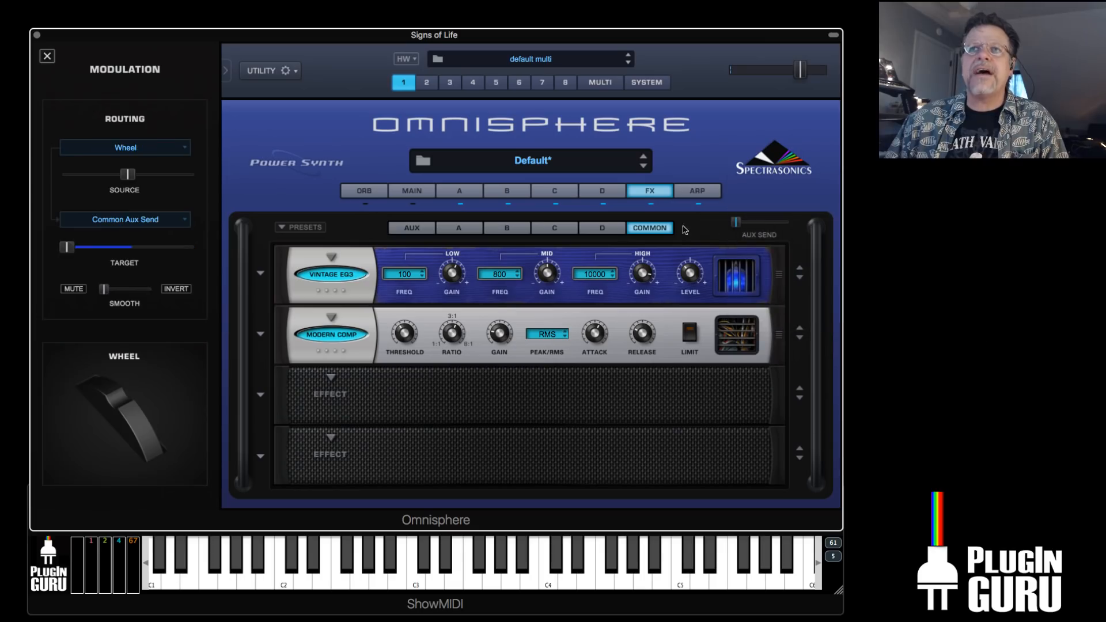
click(120, 147)
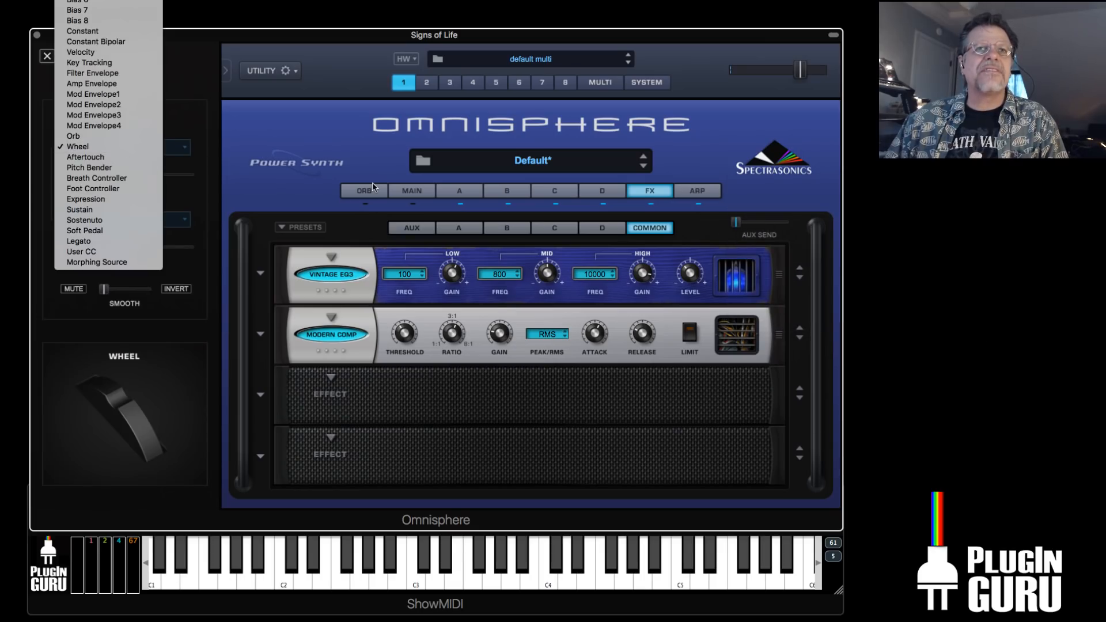
click(373, 186)
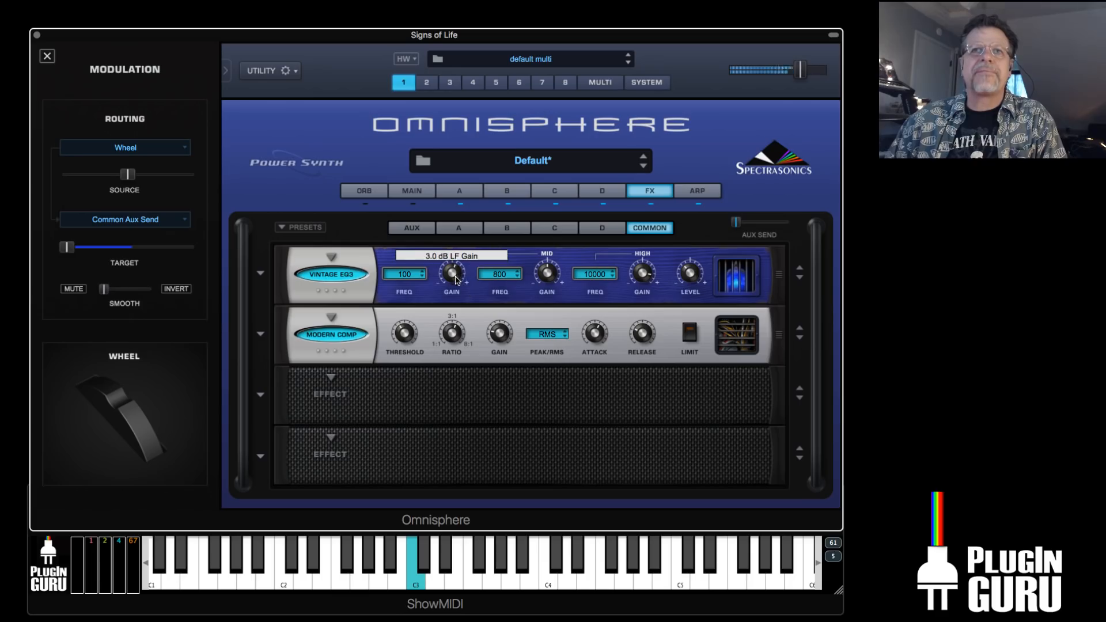
Adjust the gain of the Modern Comp in the common effects rack
mouse_move(640, 296)
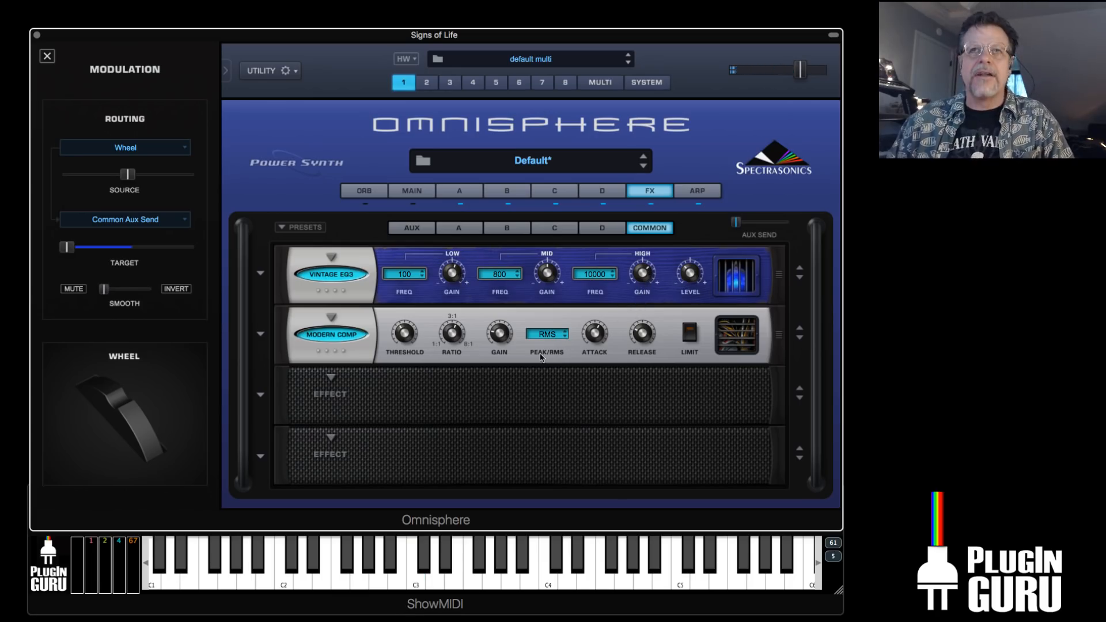
mouse_move(494, 345)
drag(494, 345, 496, 349)
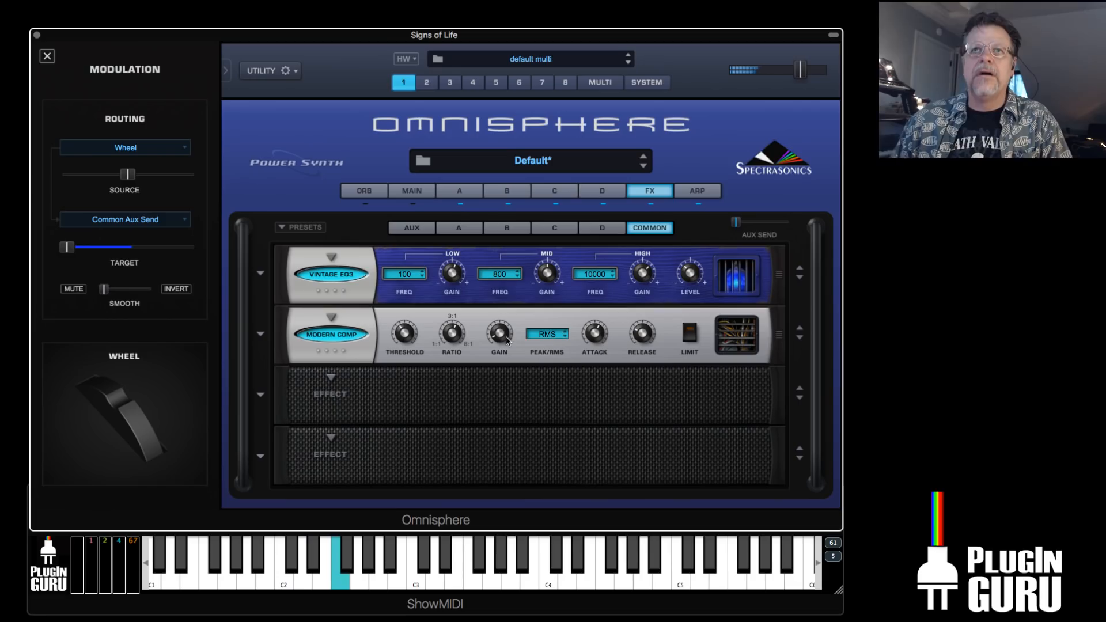
Switch off layers B, C and D so that only layer A plays
click(599, 195)
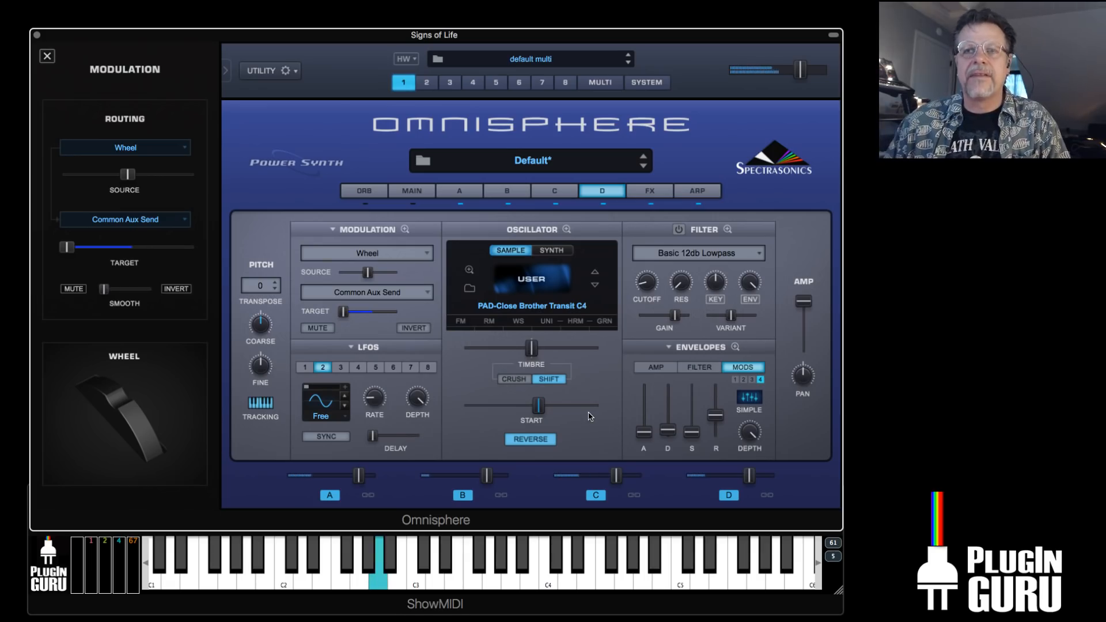
click(595, 495)
click(462, 495)
click(729, 495)
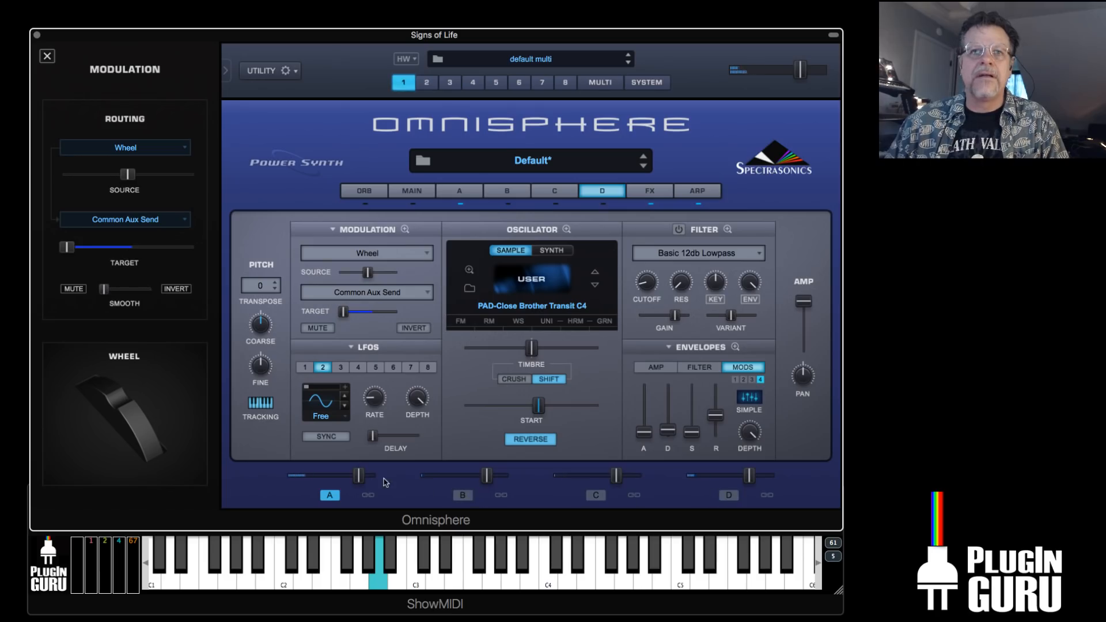
Switch layers B and C back on, raising layer B's level and lowering layer C's
click(461, 497)
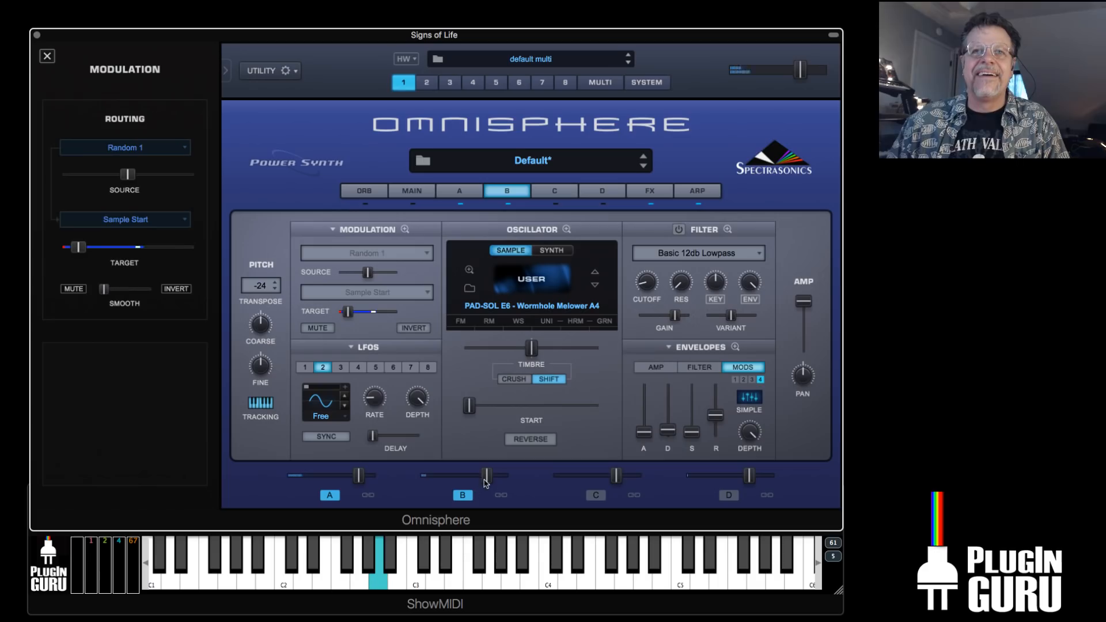
mouse_move(487, 478)
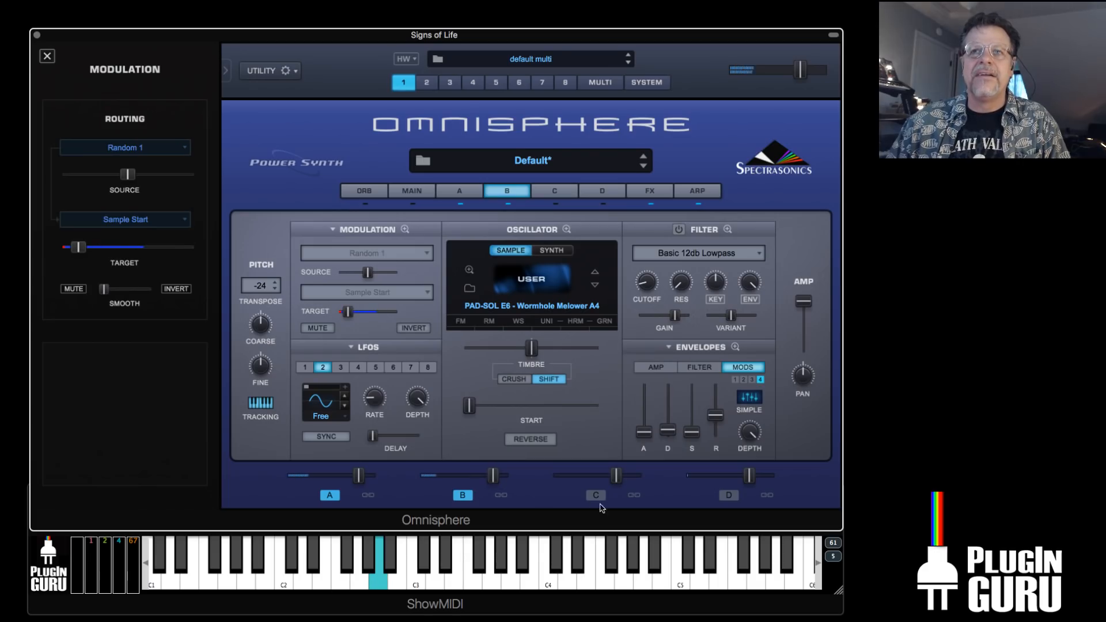
click(603, 494)
drag(612, 475, 597, 480)
drag(493, 476, 499, 478)
Enable ring modulation on layer B's oscillator with full depth, Boost mode and a frequency of about 0.505
click(508, 194)
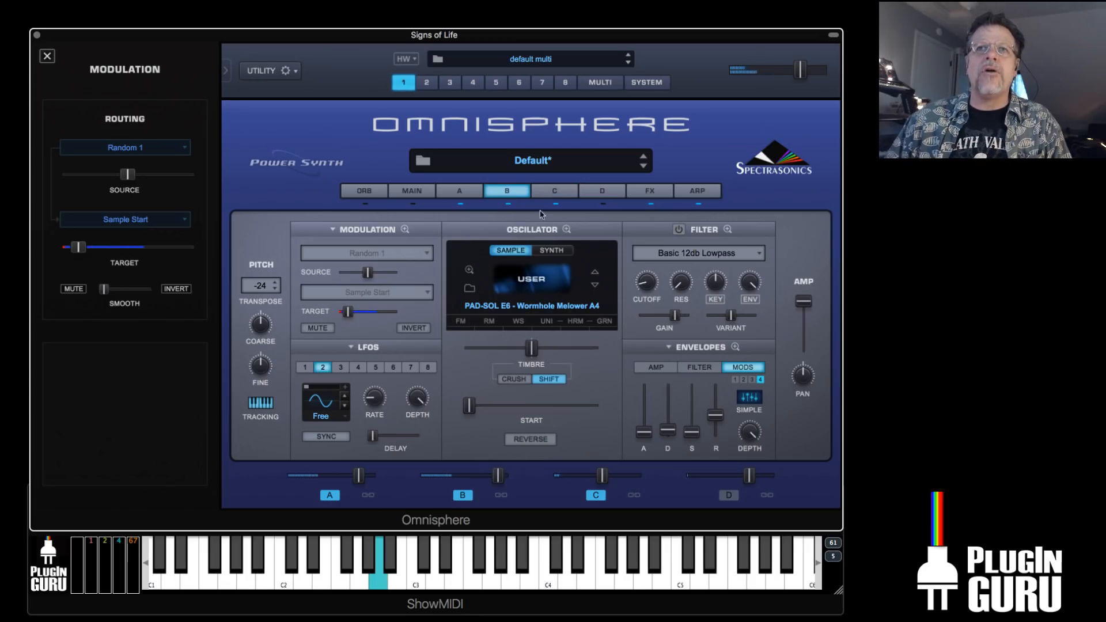
click(494, 327)
click(460, 273)
drag(530, 412, 606, 412)
click(579, 467)
mouse_move(534, 364)
mouse_down()
mouse_move(609, 370)
mouse_move(453, 372)
mouse_move(607, 372)
mouse_move(532, 368)
mouse_up()
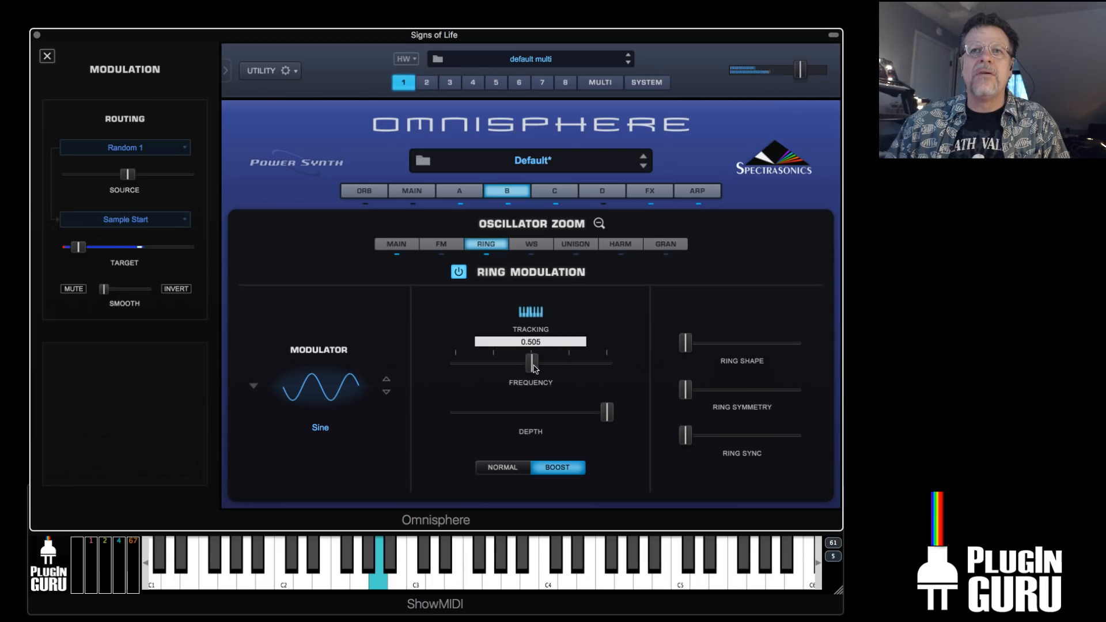
Modulate the ring modulation frequency with LFO1, tempo-synced at a 1/1 rate and using the Legato trigger mode
right_click(532, 367)
mouse_move(568, 348)
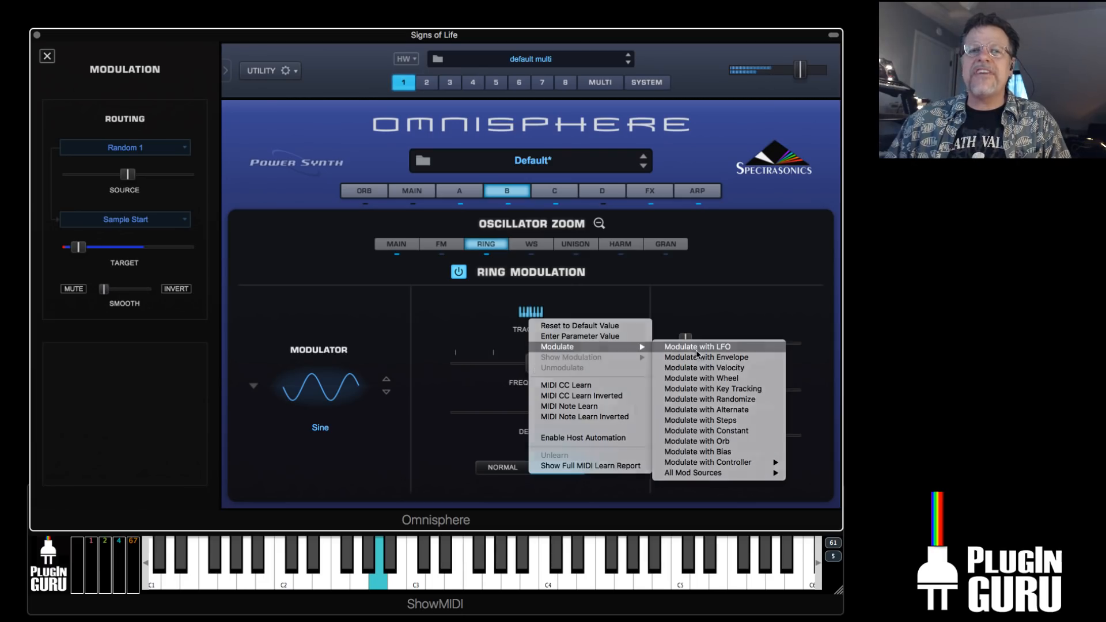
click(697, 347)
mouse_move(119, 407)
mouse_down()
mouse_move(160, 319)
mouse_move(140, 392)
mouse_up()
click(83, 465)
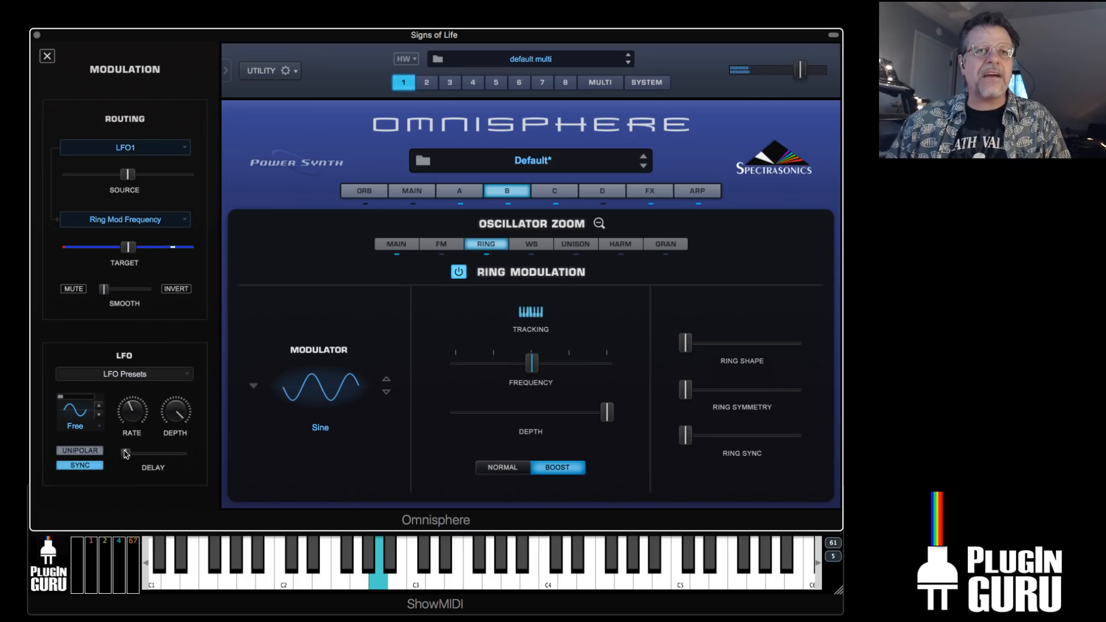
click(87, 427)
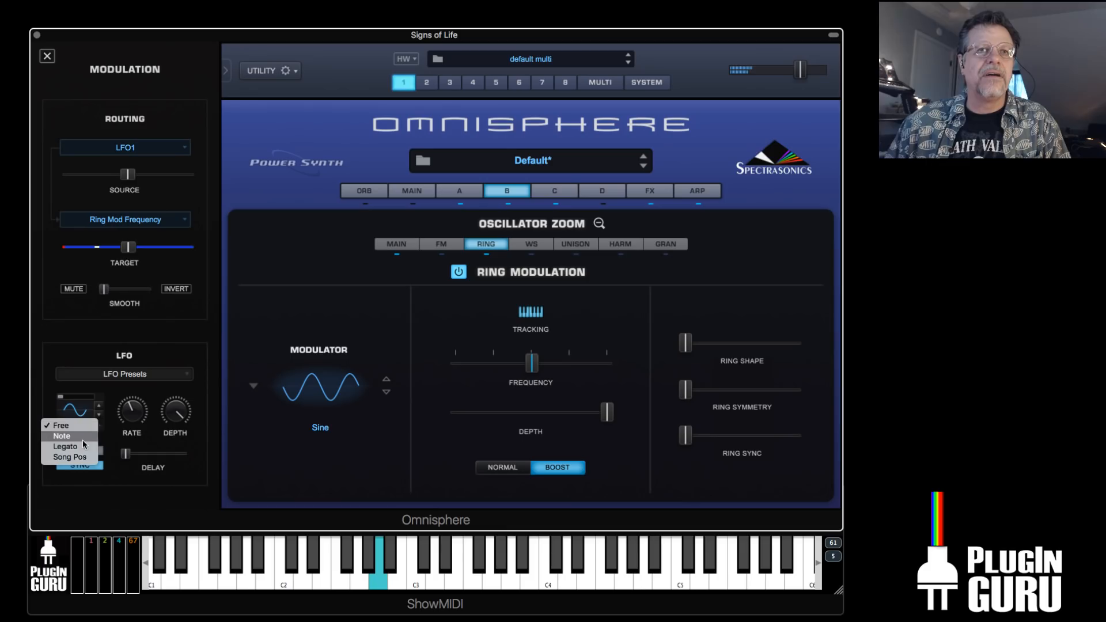
click(82, 444)
mouse_move(138, 416)
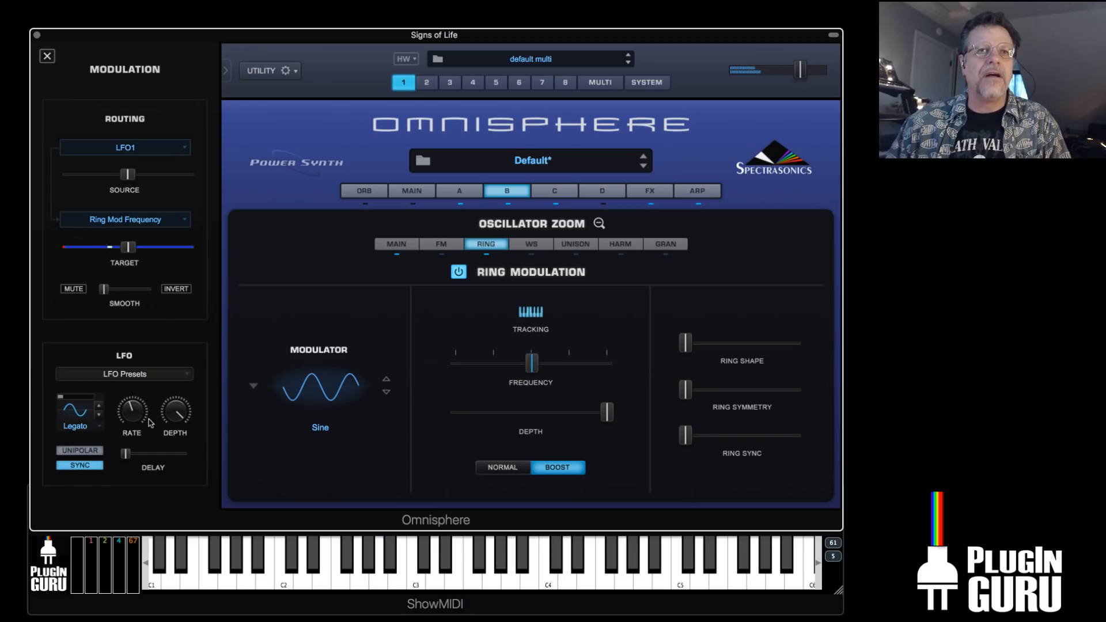
Audition wavetables for layer B's ring modulator, starting from OB Sync Series, and settle on PPG Stops
click(321, 383)
mouse_move(345, 475)
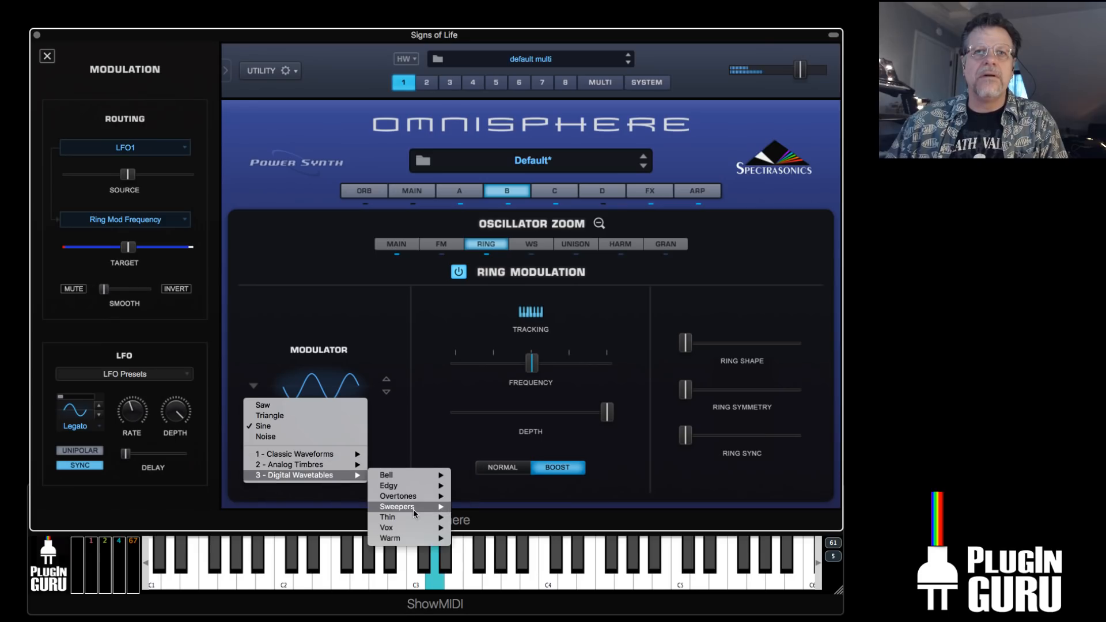
mouse_move(412, 509)
click(492, 473)
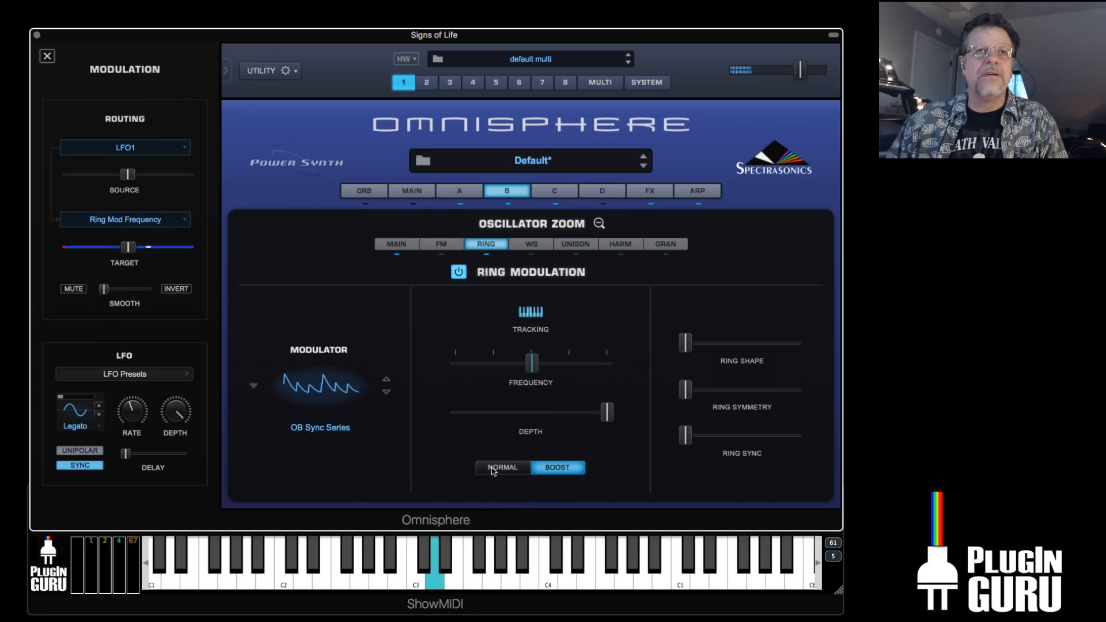
click(386, 392)
click(386, 392)
click(386, 392)
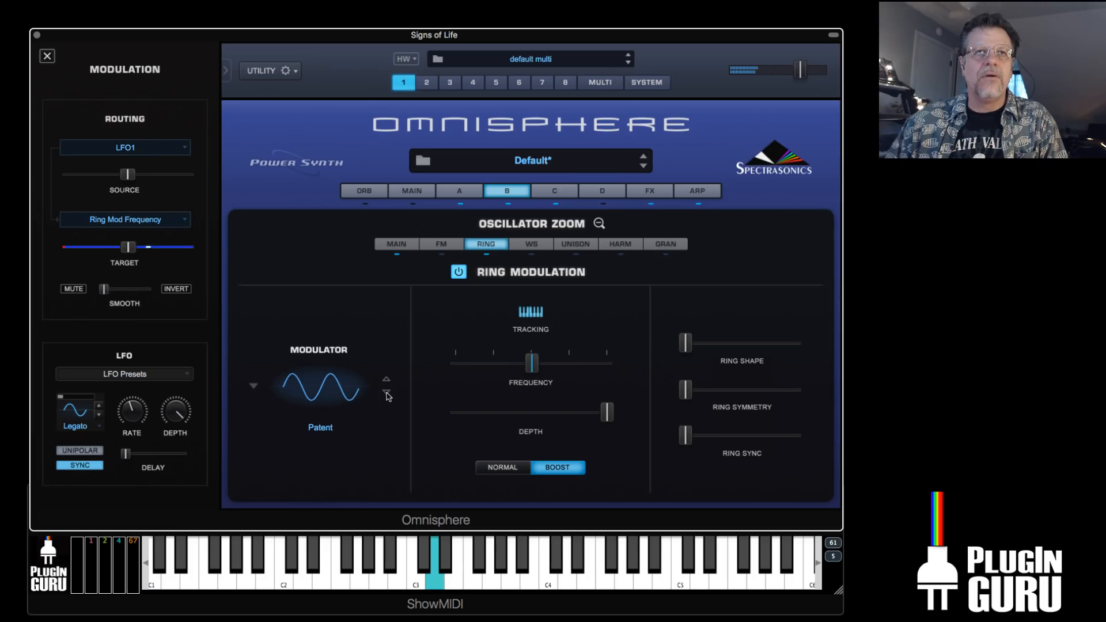
click(386, 392)
click(386, 392)
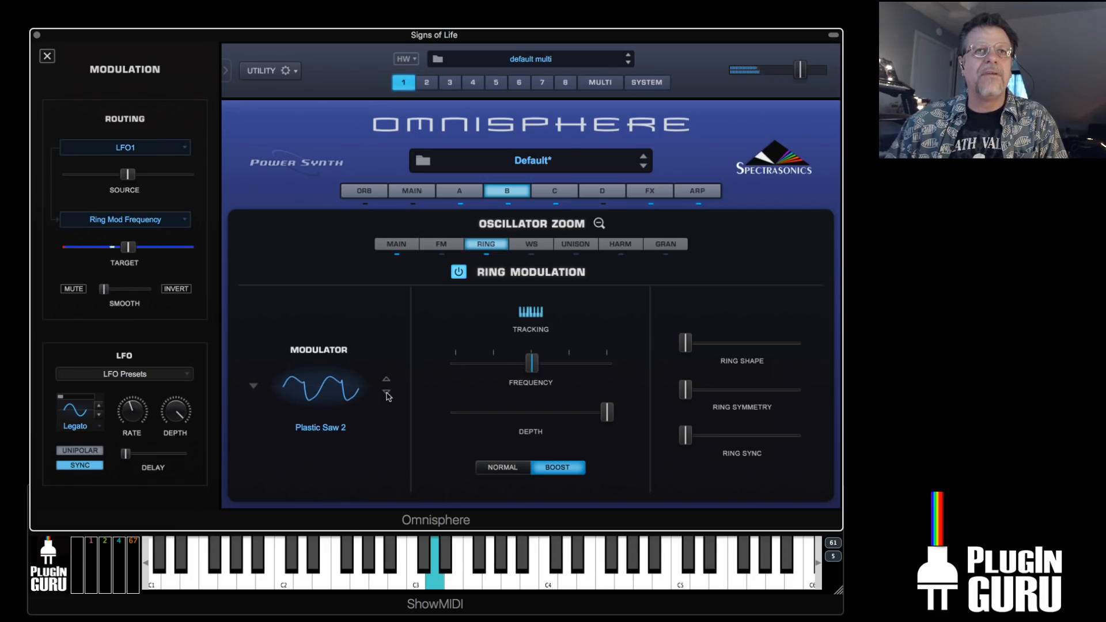
click(385, 393)
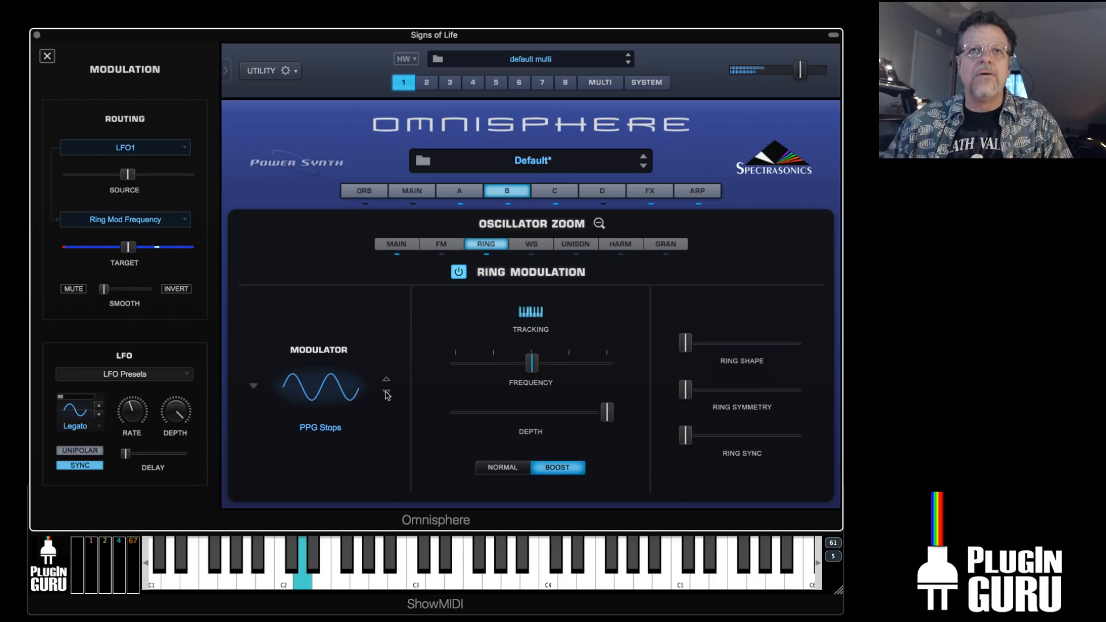
Slow LFO1's rate, reduce its source amount to about 0.178 and raise the Ring Mod Frequency target slightly
mouse_move(136, 420)
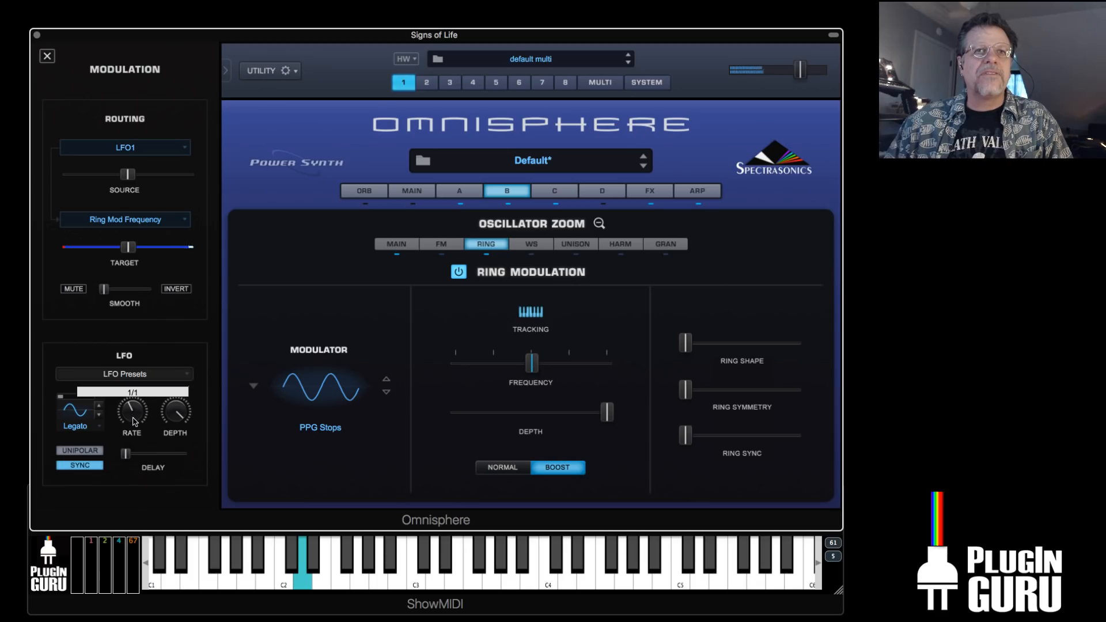
drag(133, 421, 129, 424)
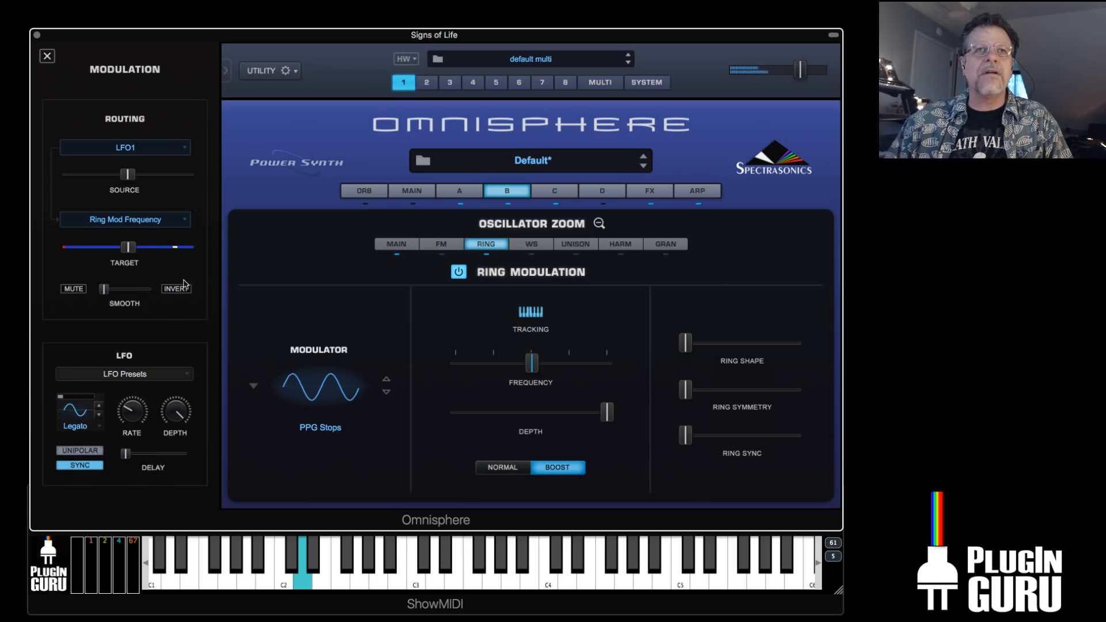
drag(134, 174, 118, 180)
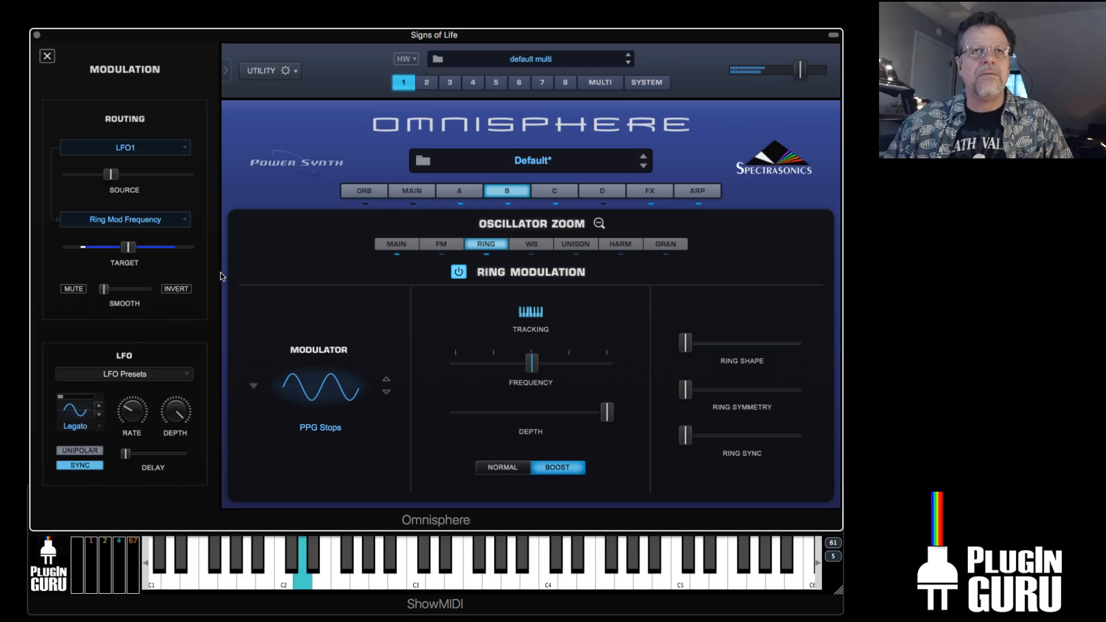
drag(129, 247, 144, 248)
drag(112, 176, 96, 183)
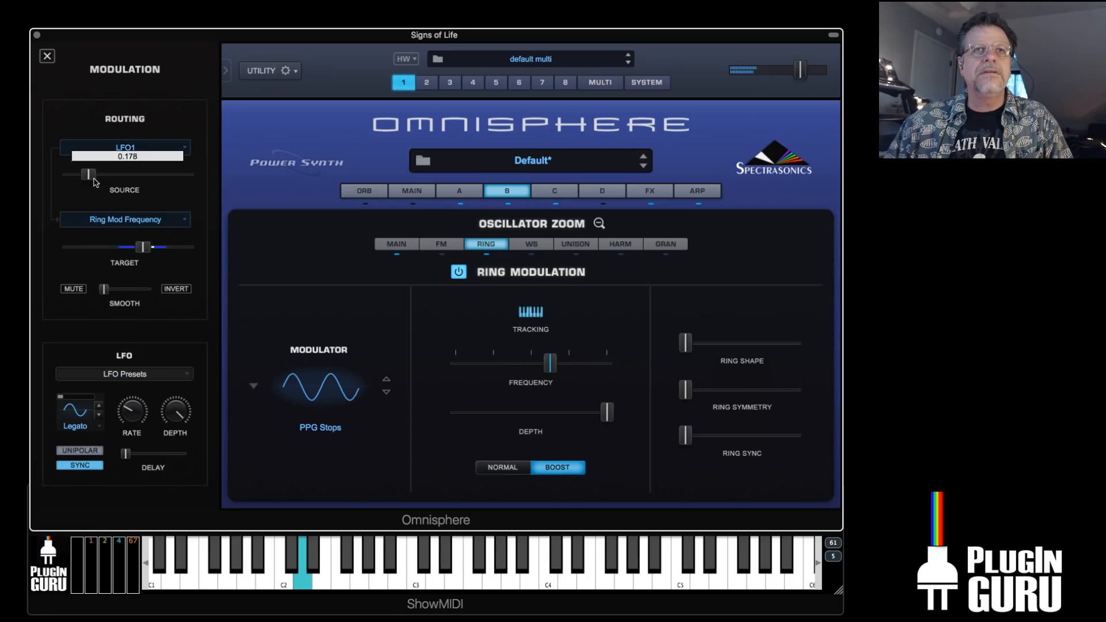
Lower layer B's ring modulation depth to near minimum and modulate it with the Wheel
drag(603, 415, 757, 418)
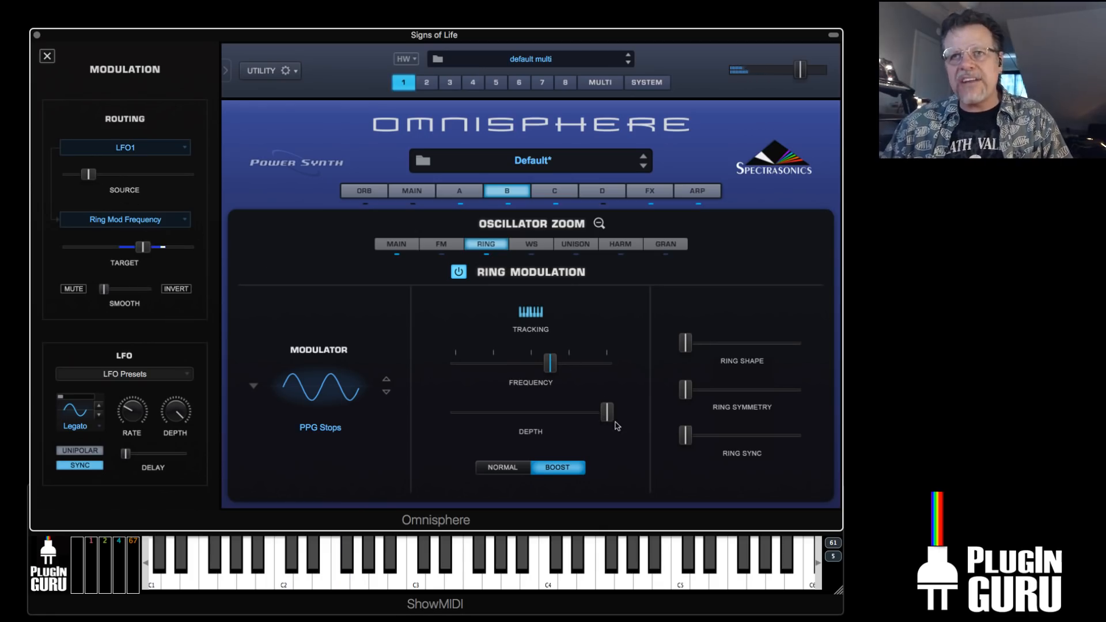
drag(612, 419, 475, 420)
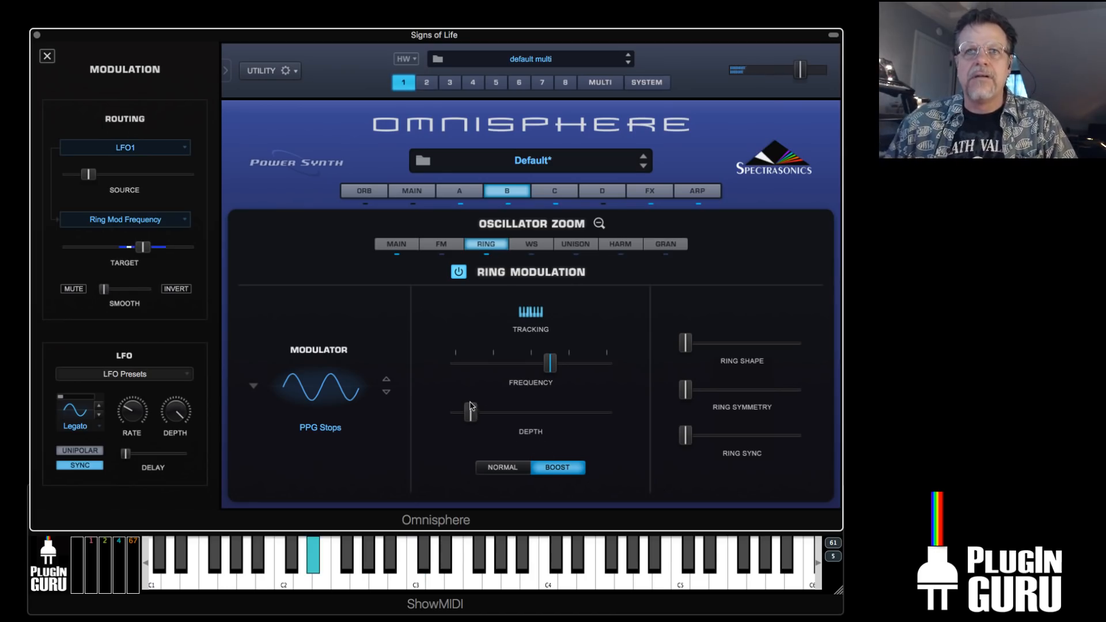
right_click(471, 417)
mouse_move(494, 399)
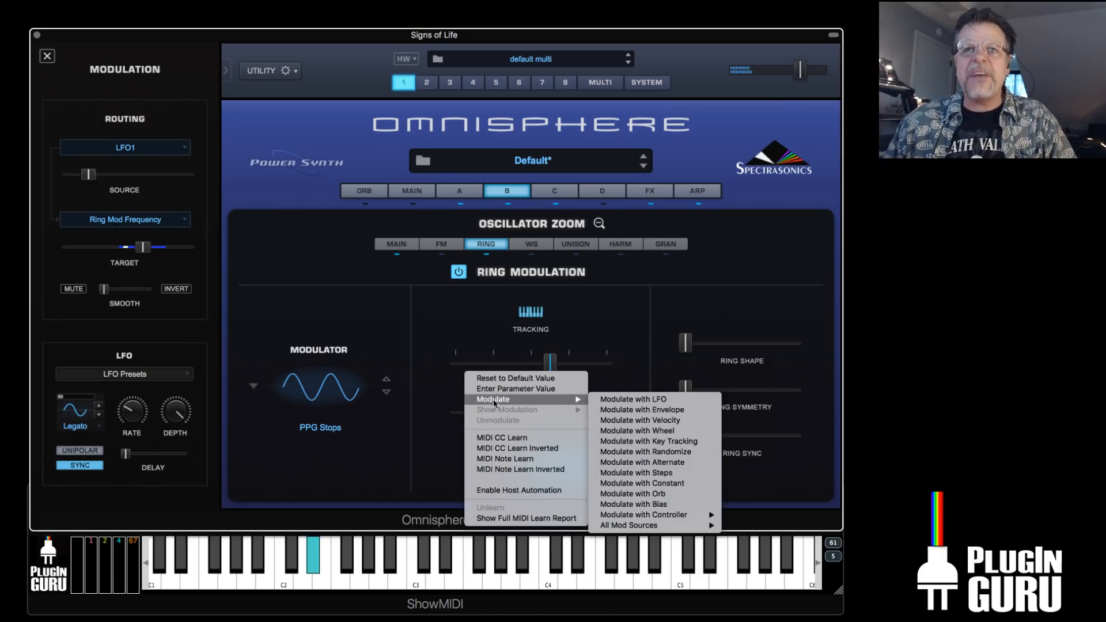
click(627, 433)
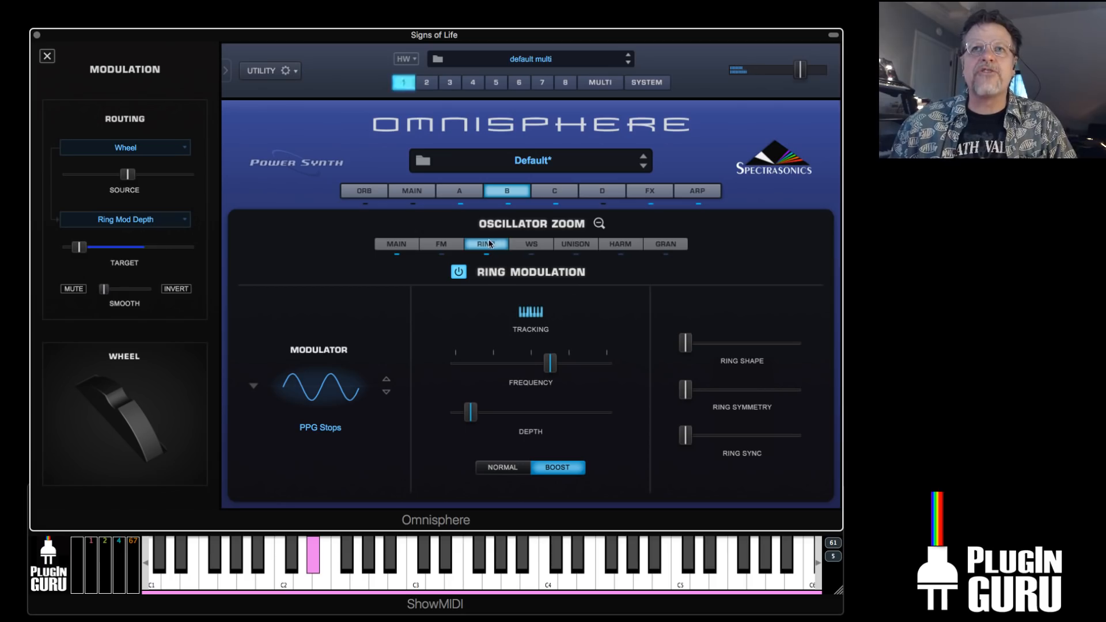
Modulate layer B's LFO1 rate with the Wheel and reduce that routing's source amount to roughly a third
click(493, 193)
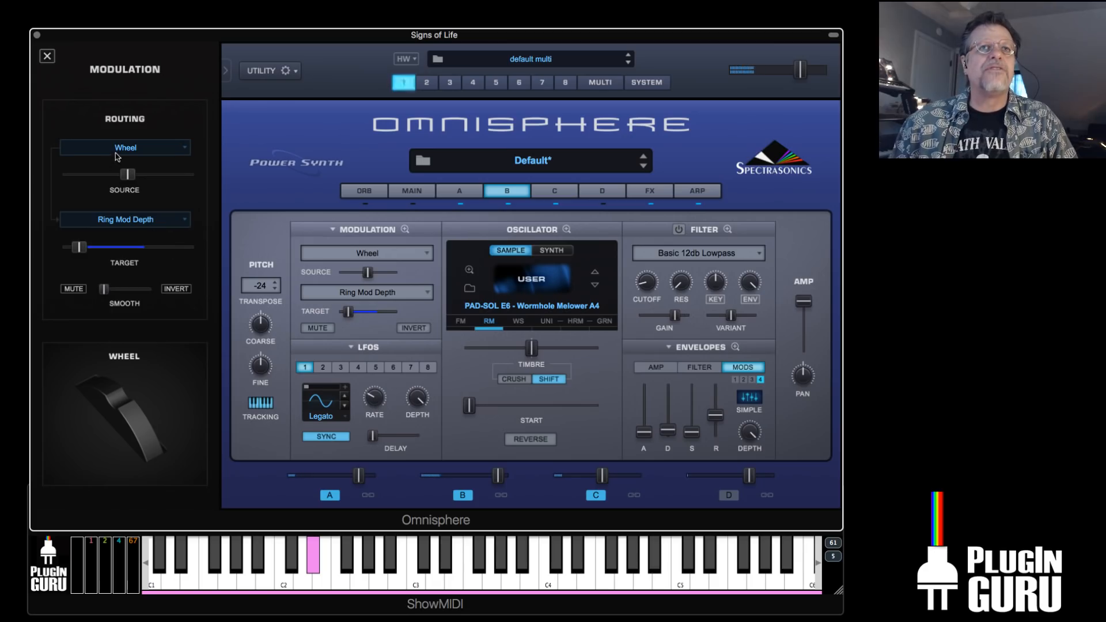
click(369, 234)
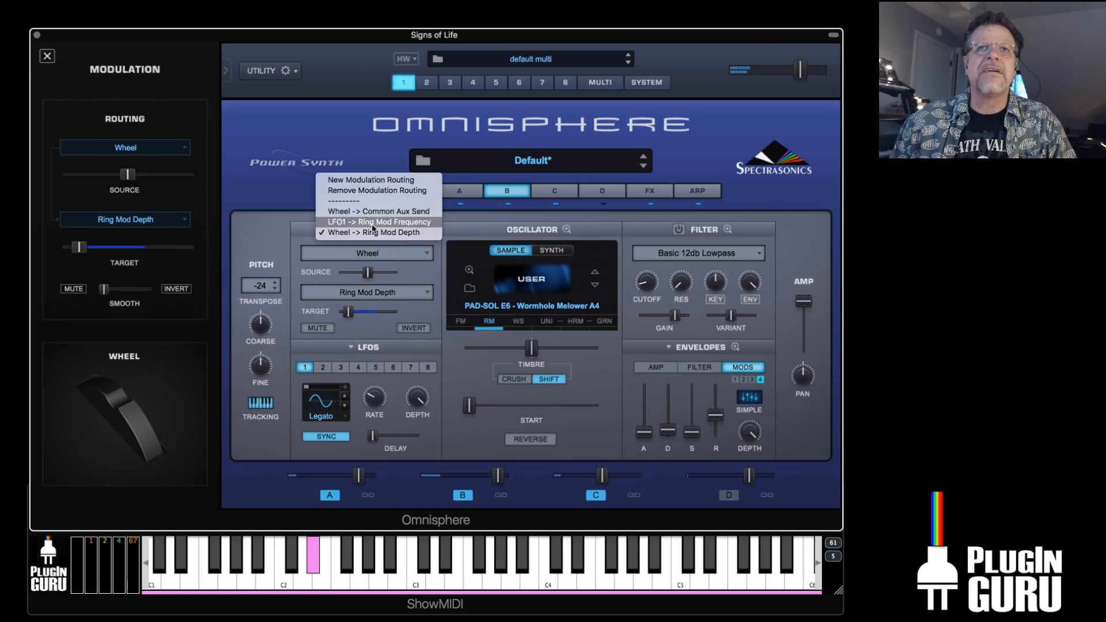
click(375, 229)
right_click(380, 399)
mouse_move(426, 381)
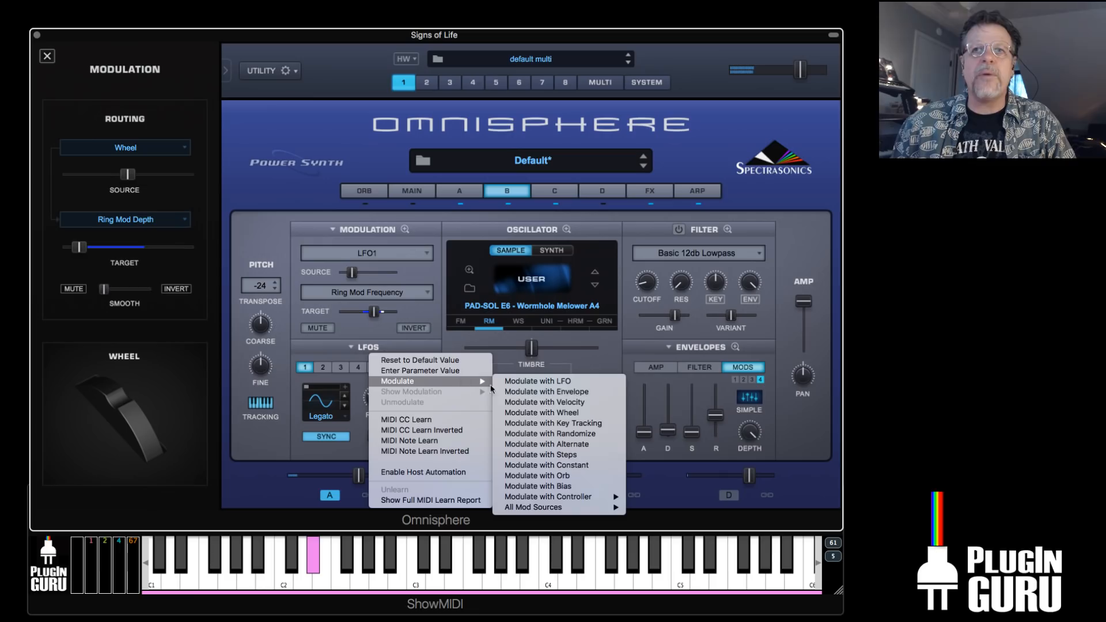
click(540, 412)
drag(128, 174, 95, 180)
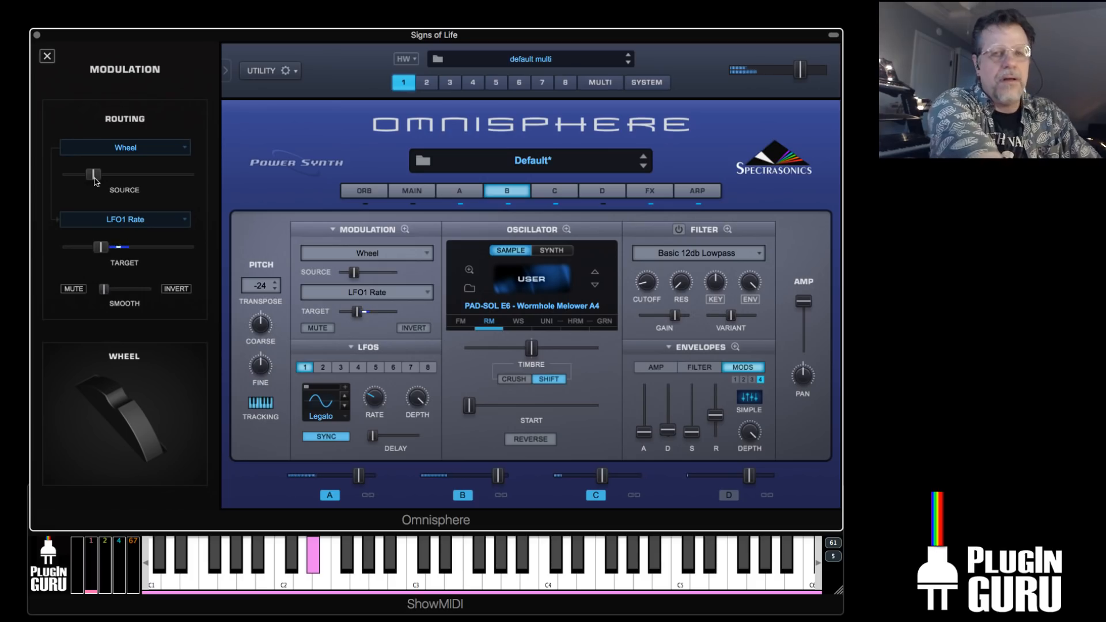
drag(95, 181, 129, 181)
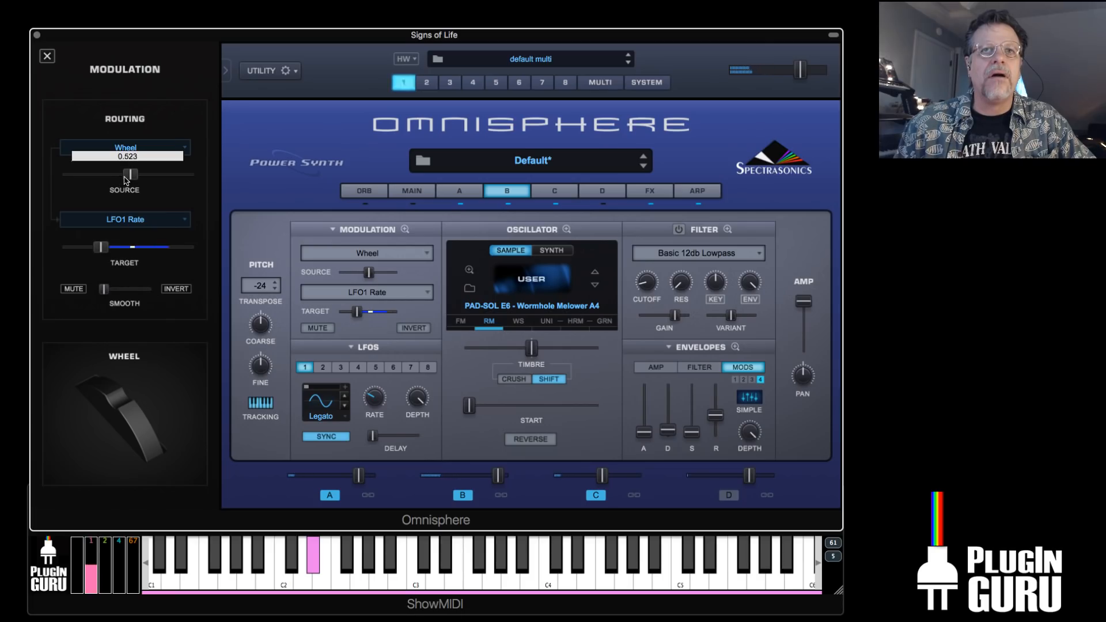
drag(130, 179, 109, 184)
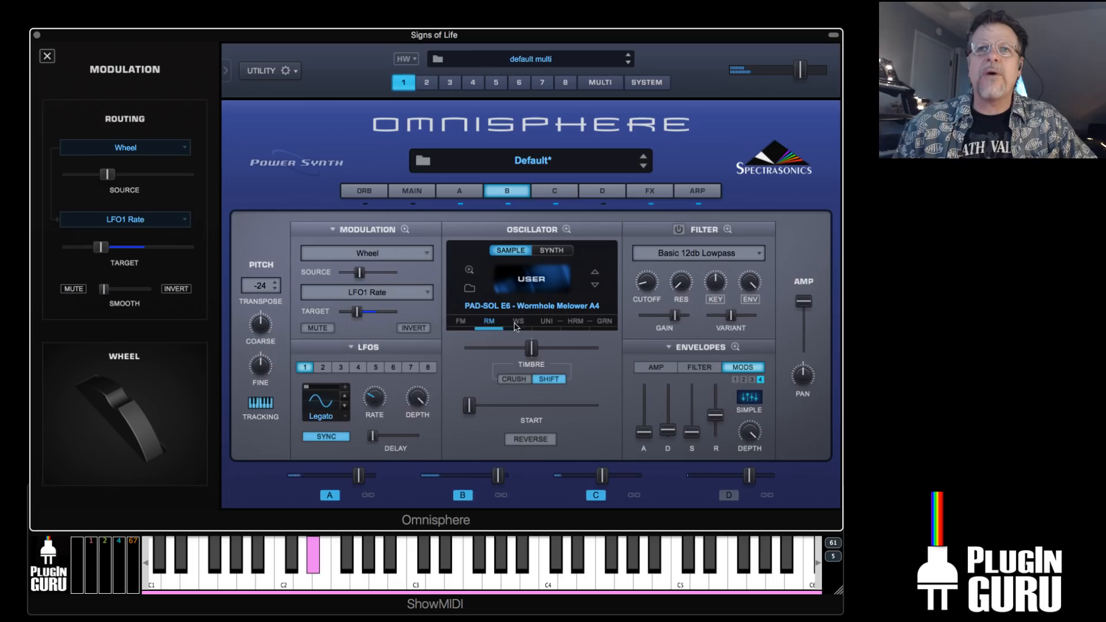
Raise the Wheel's source amount on layer B's Ring Mod Depth to near maximum
click(486, 324)
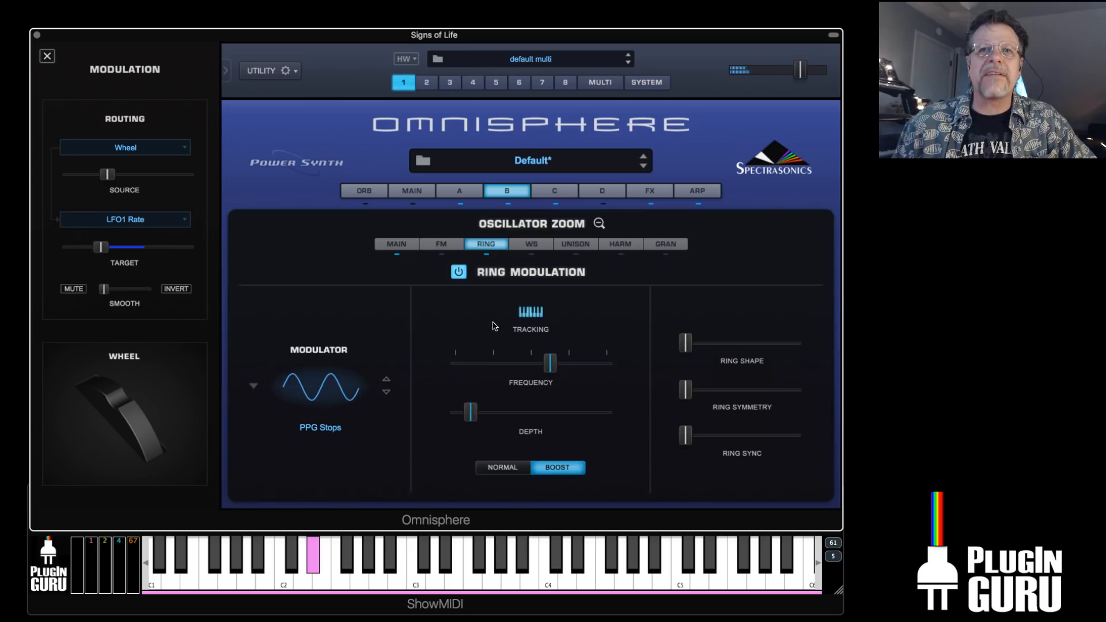
right_click(475, 419)
mouse_move(521, 407)
click(611, 407)
drag(127, 175, 179, 189)
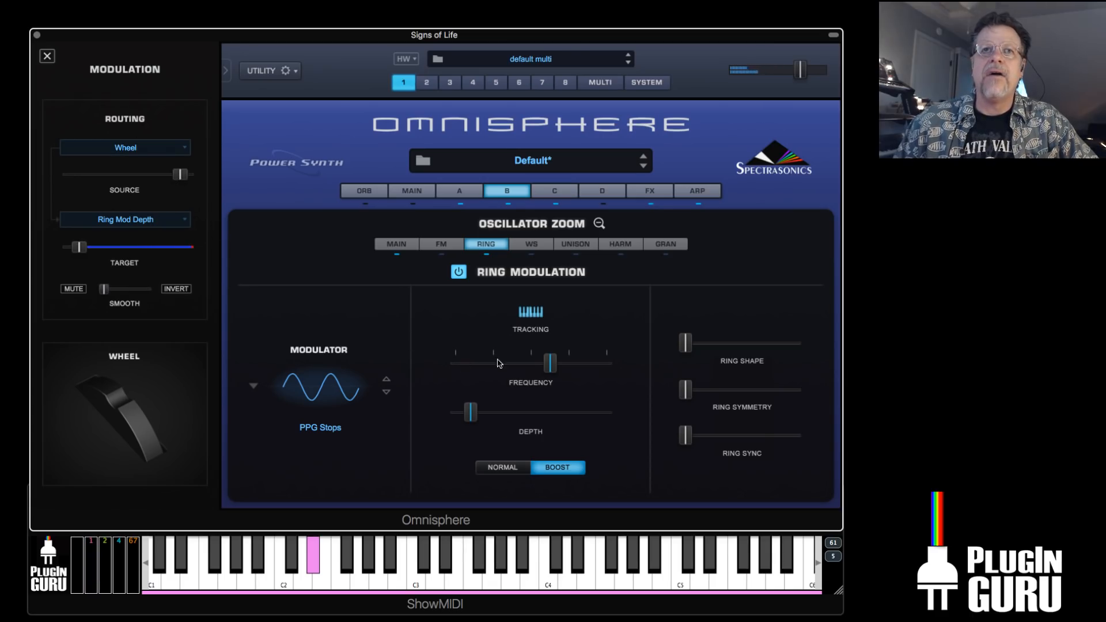
Modulate layer B's Ring Mod Frequency with the Wheel, keeping the source amount at 0.500
right_click(554, 365)
mouse_move(579, 344)
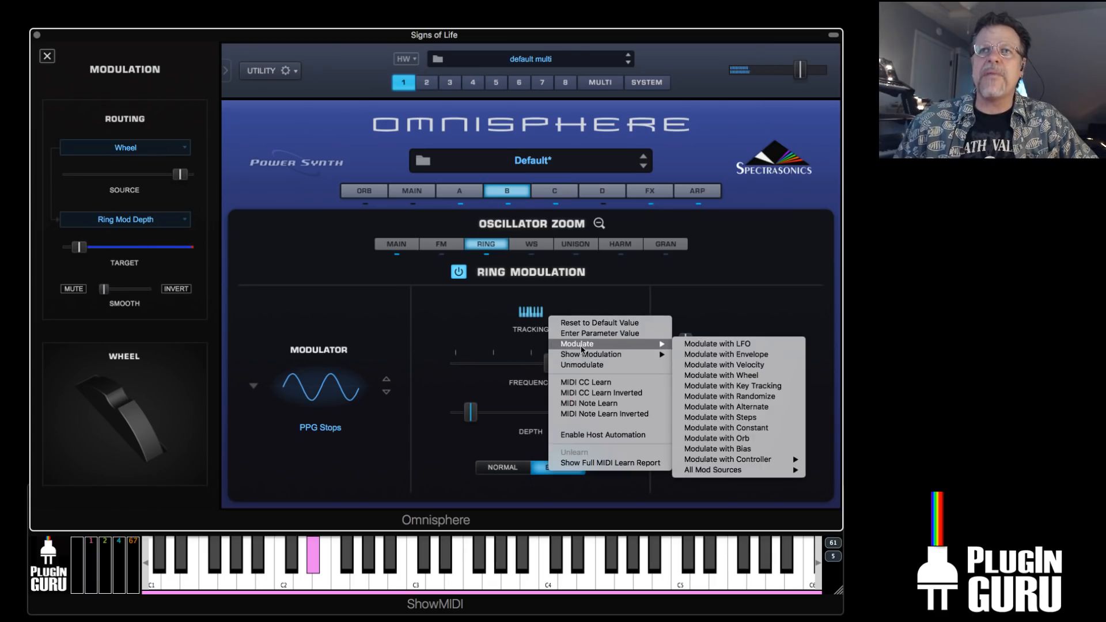
click(729, 375)
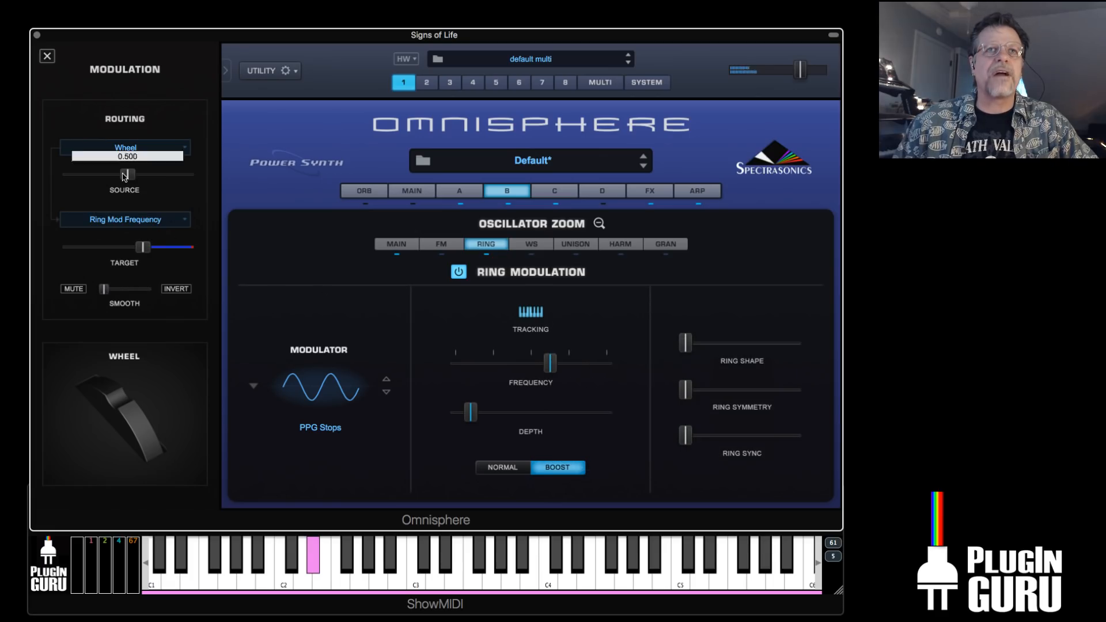
mouse_move(129, 179)
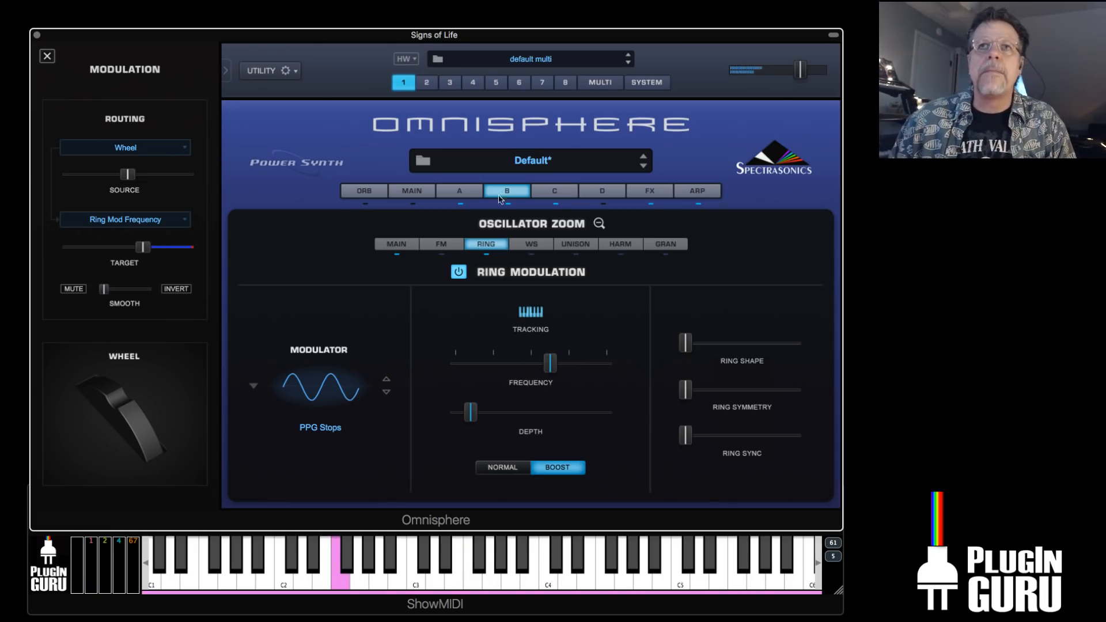
Modulate layer A's coarse pitch with Mod Envelope4 and reduce the source amount to roughly a fifth
click(459, 192)
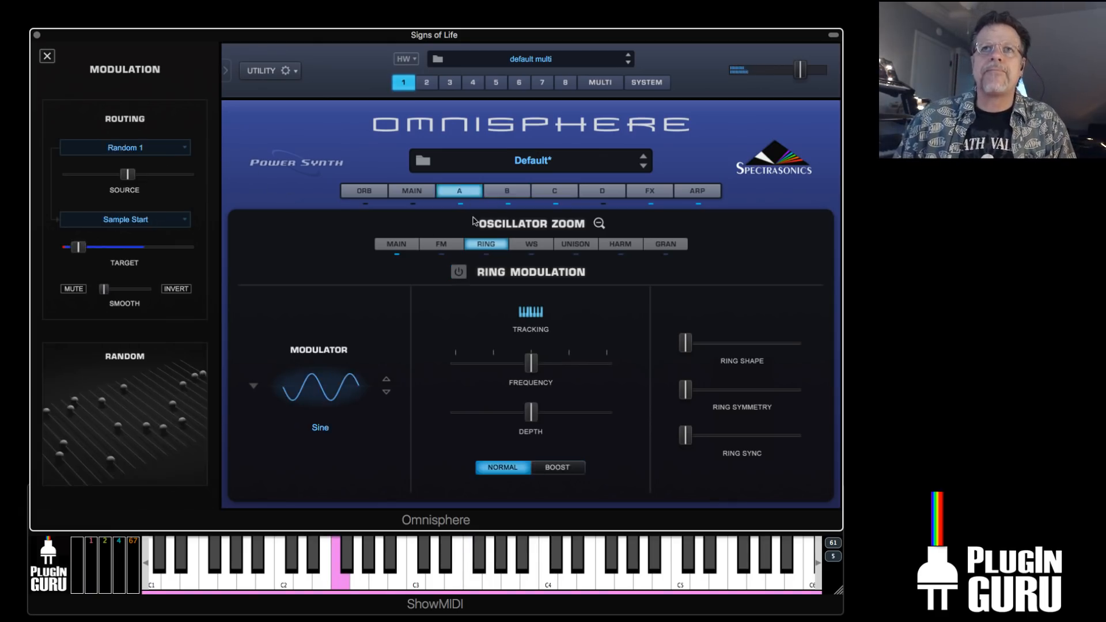
click(457, 197)
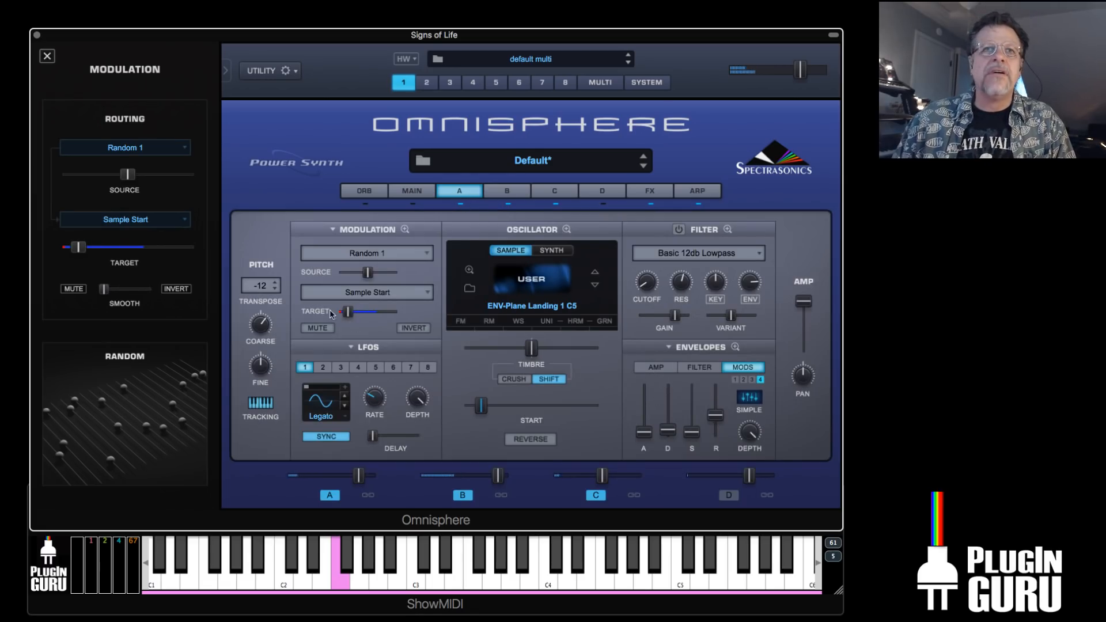
right_click(259, 325)
mouse_move(353, 308)
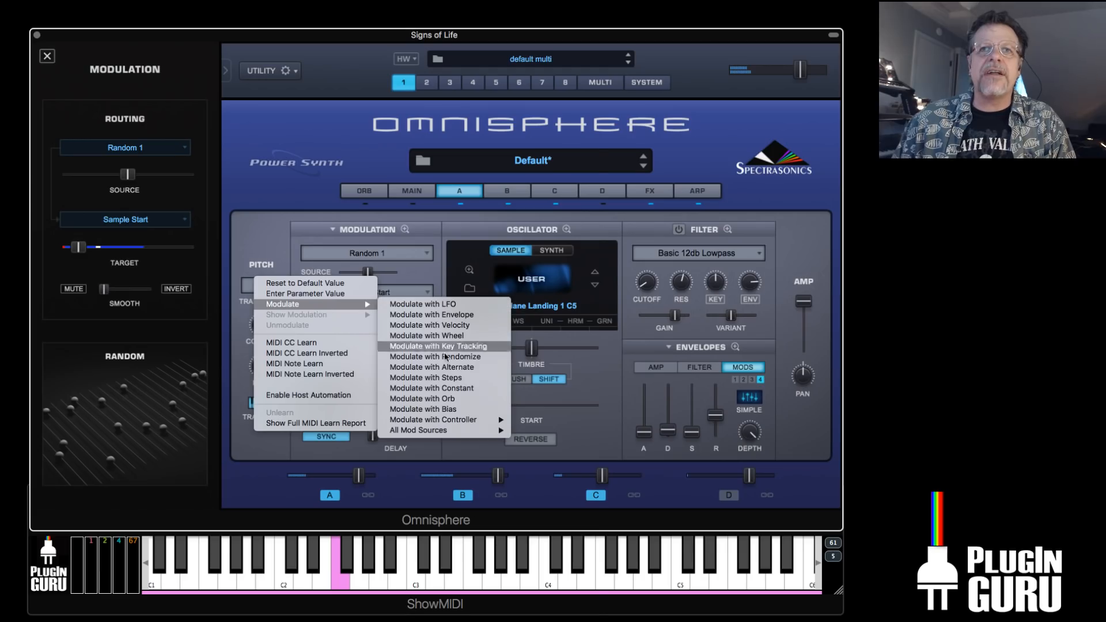
mouse_move(455, 432)
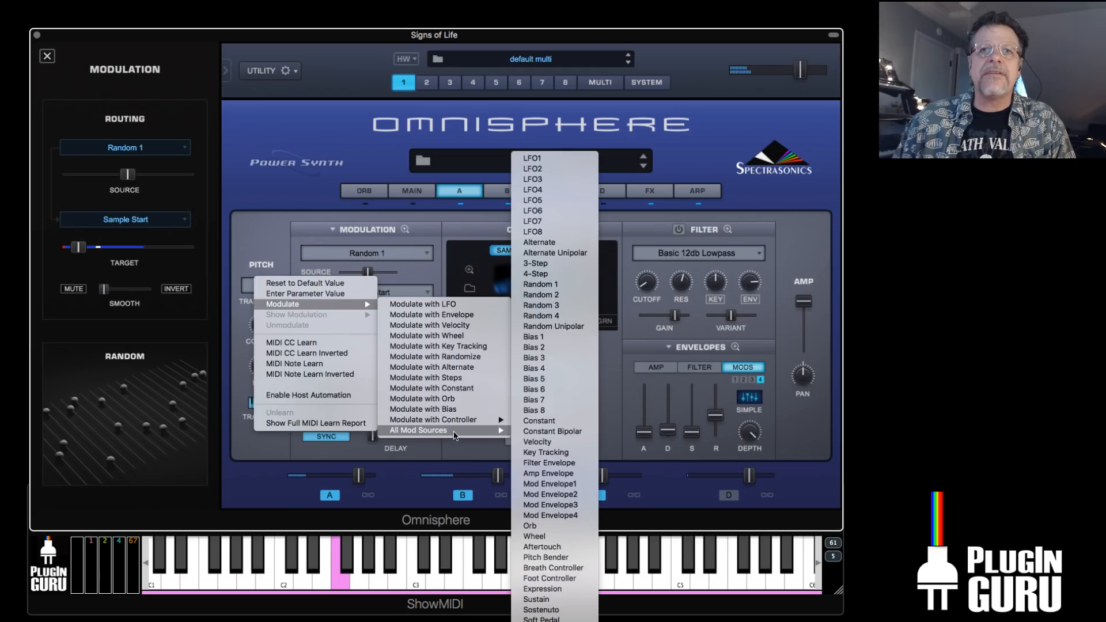
click(549, 505)
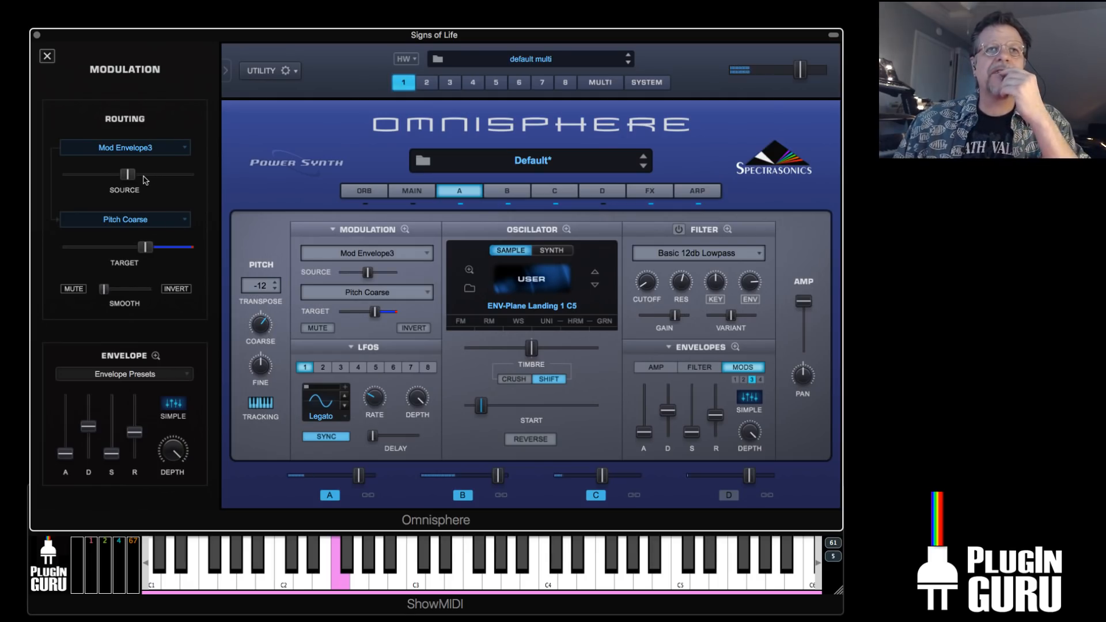
click(141, 153)
click(143, 158)
drag(129, 174, 93, 187)
Add a point early in layer A's Mod Envelope 4 and raise it to about three quarters of full height
click(734, 347)
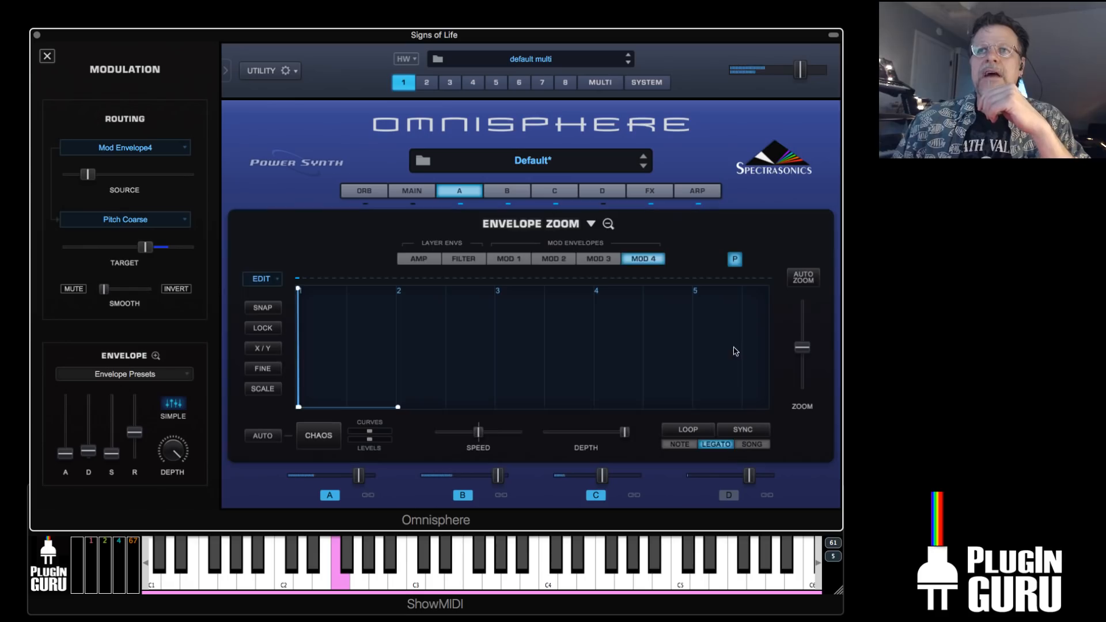
right_click(306, 395)
click(326, 412)
drag(308, 402, 312, 321)
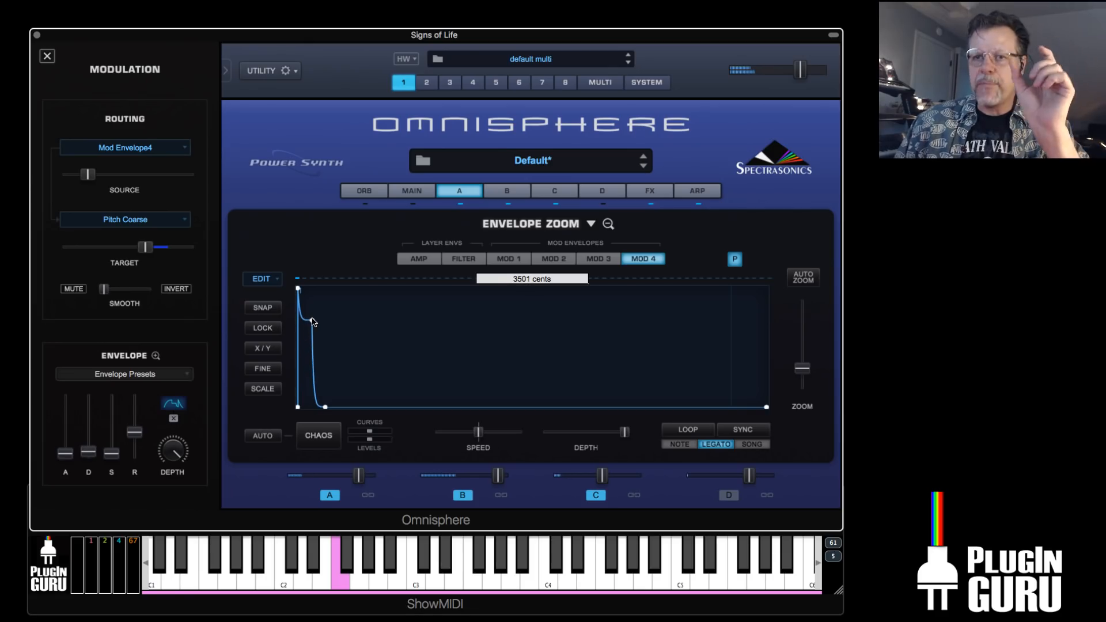
drag(313, 321, 314, 318)
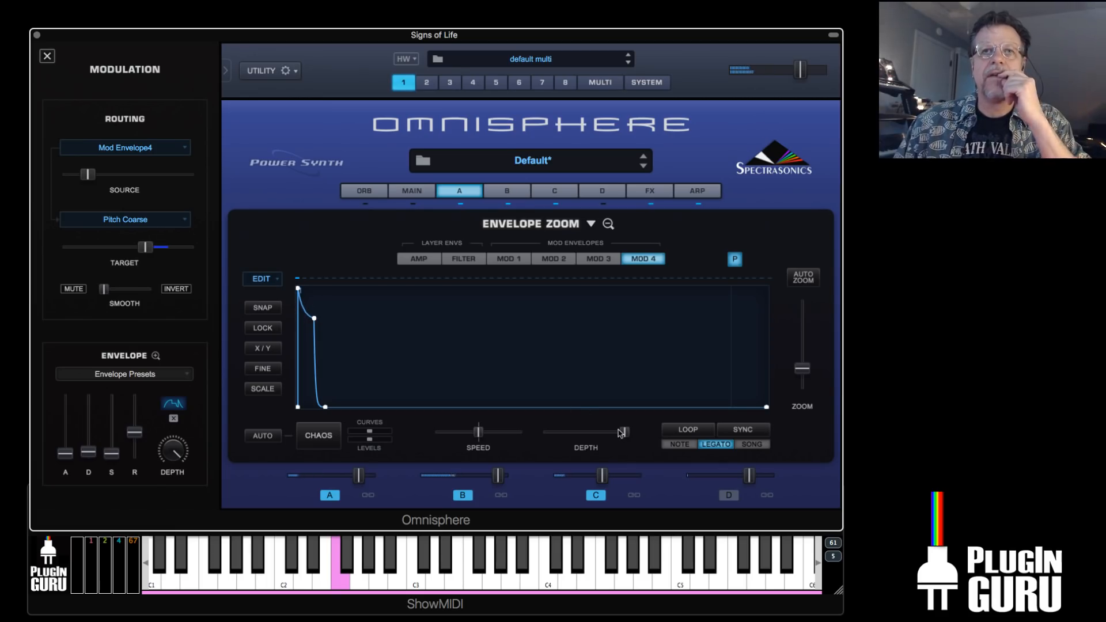
Modulate layer A's coarse pitch additionally with Random 3 and reduce the source amount to a low level
click(466, 195)
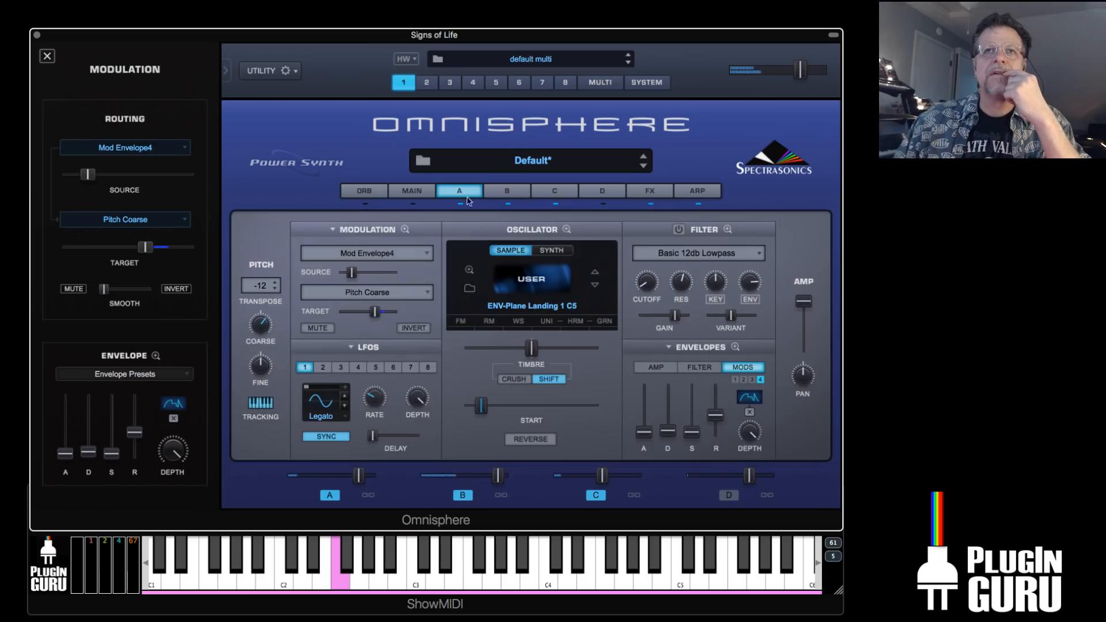
right_click(260, 326)
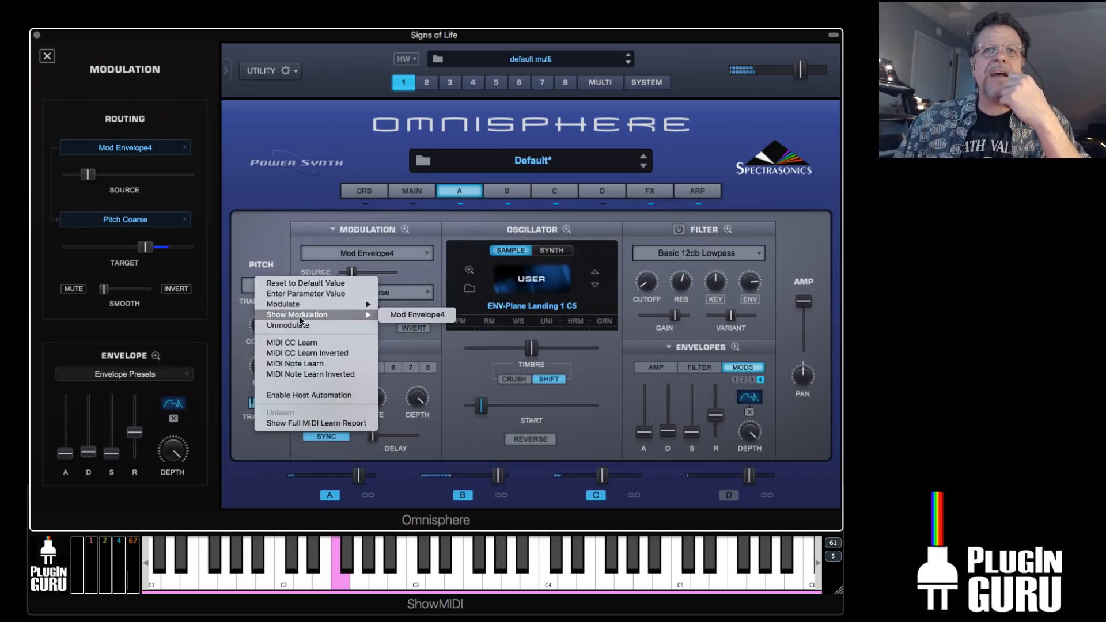
mouse_move(349, 306)
click(435, 356)
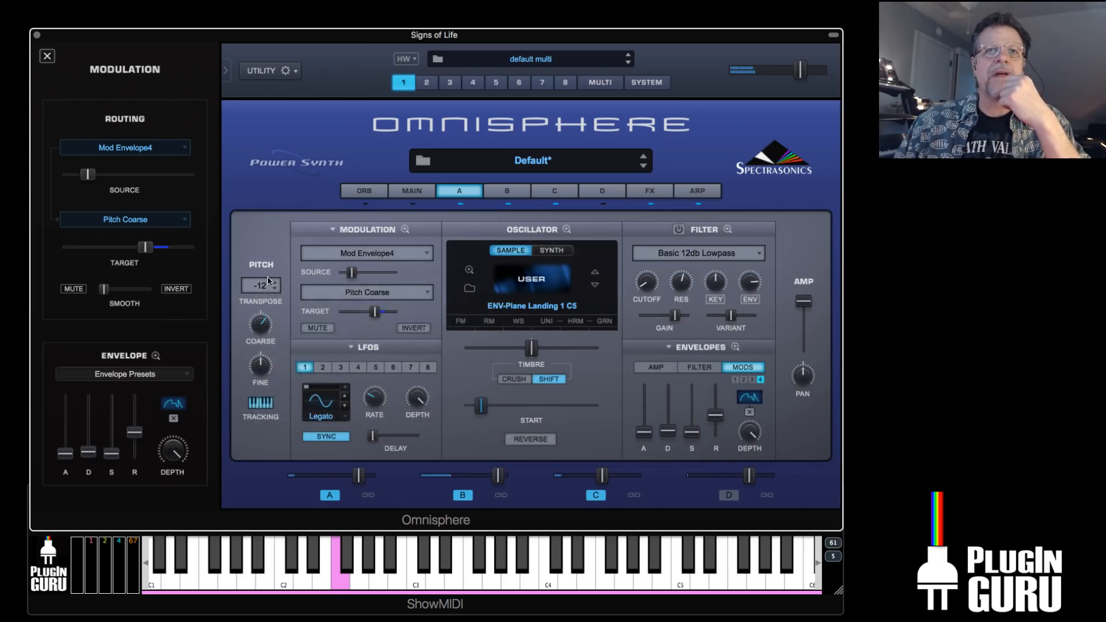
drag(129, 175, 93, 177)
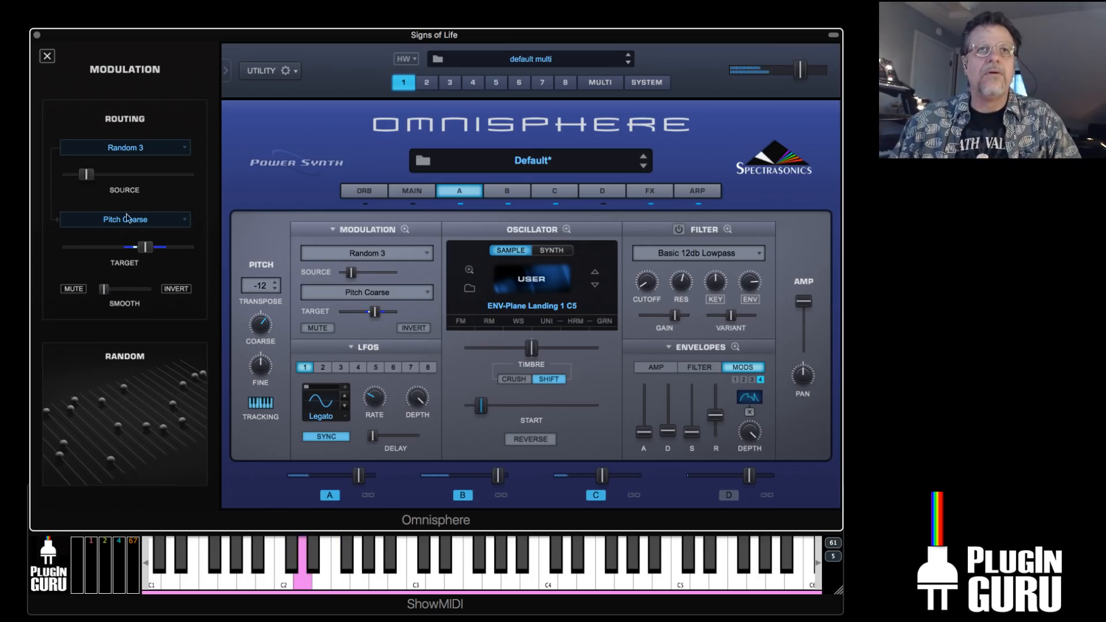
drag(87, 175, 83, 176)
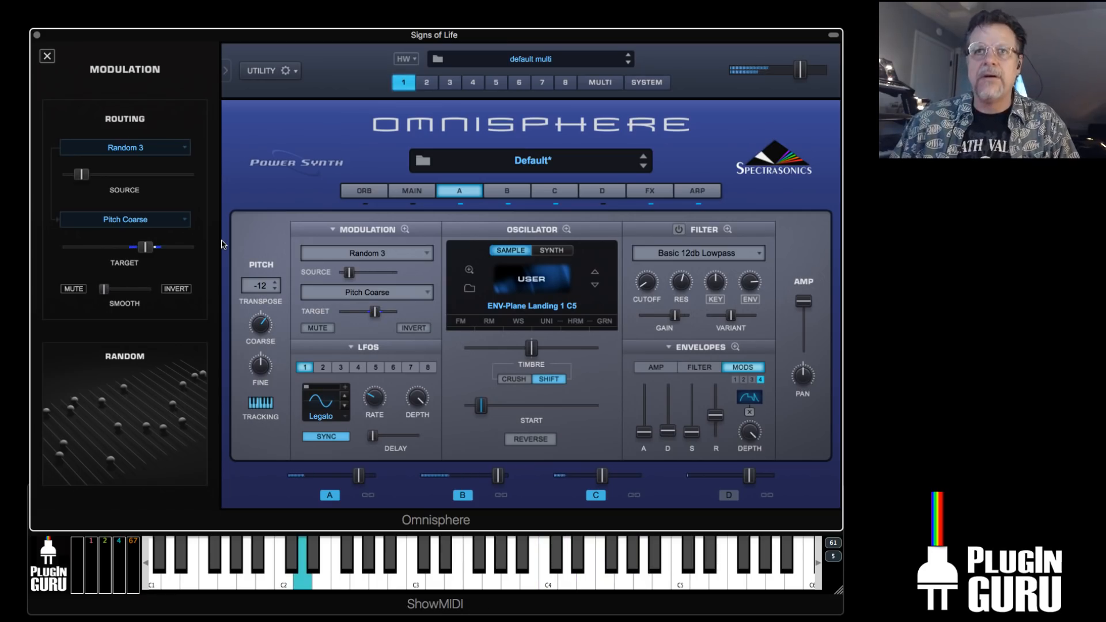
Shift the Modern Comp and Vintage EQ3 down one slot each in the Common effects rack, freeing the first slot
click(647, 193)
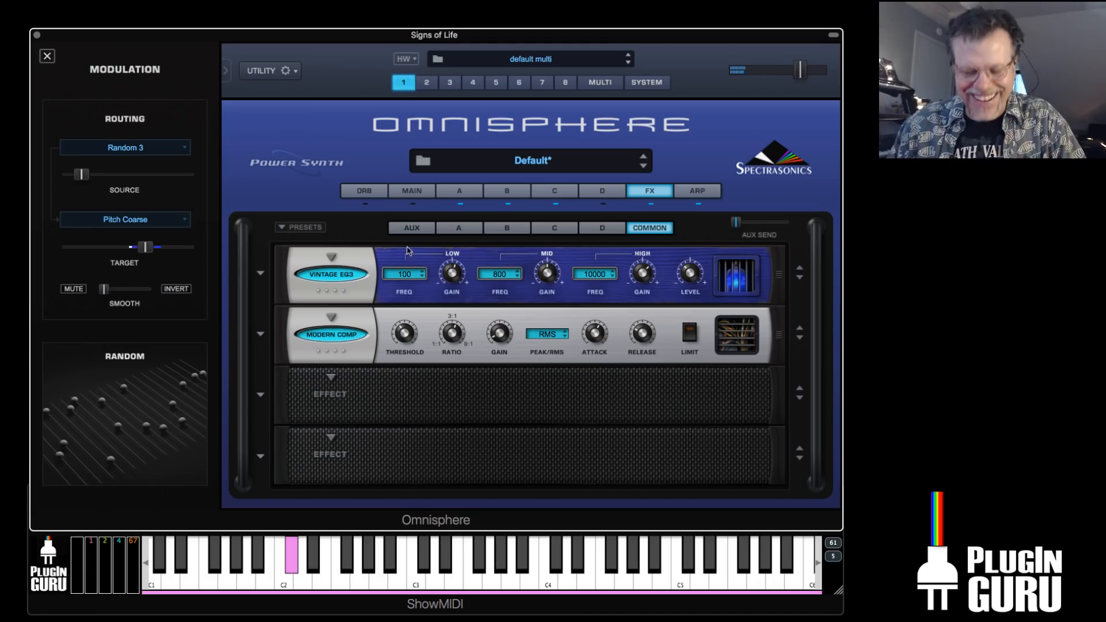
drag(280, 331, 281, 380)
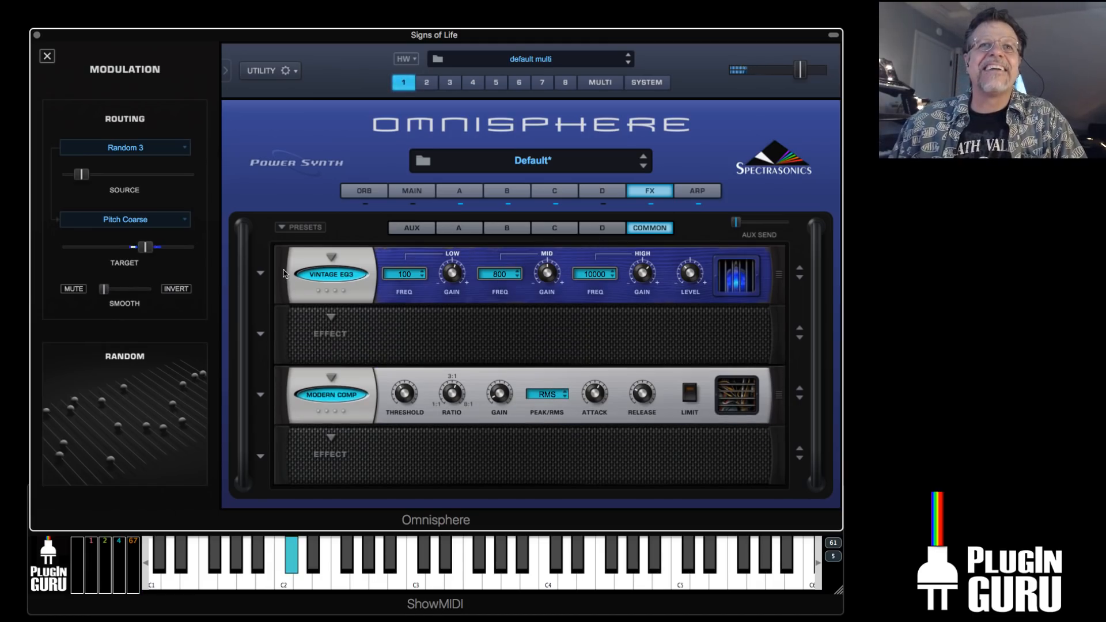
drag(283, 273, 289, 319)
Insert the Pro-Verb reverb in the first Common rack slot and set its mix to a very low level
click(330, 258)
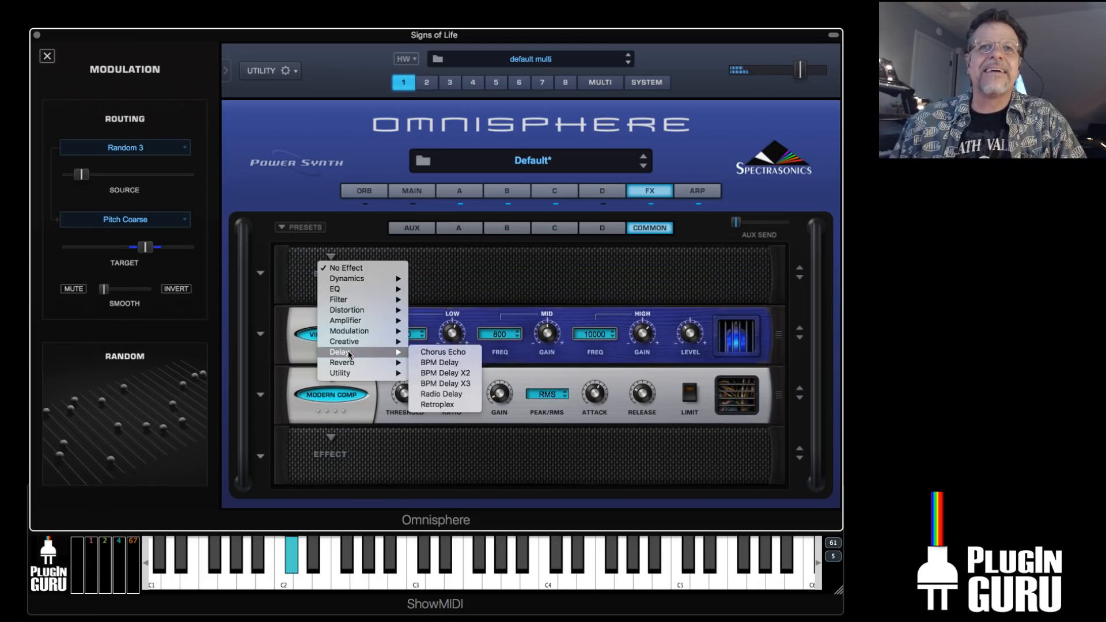
mouse_move(374, 362)
click(429, 363)
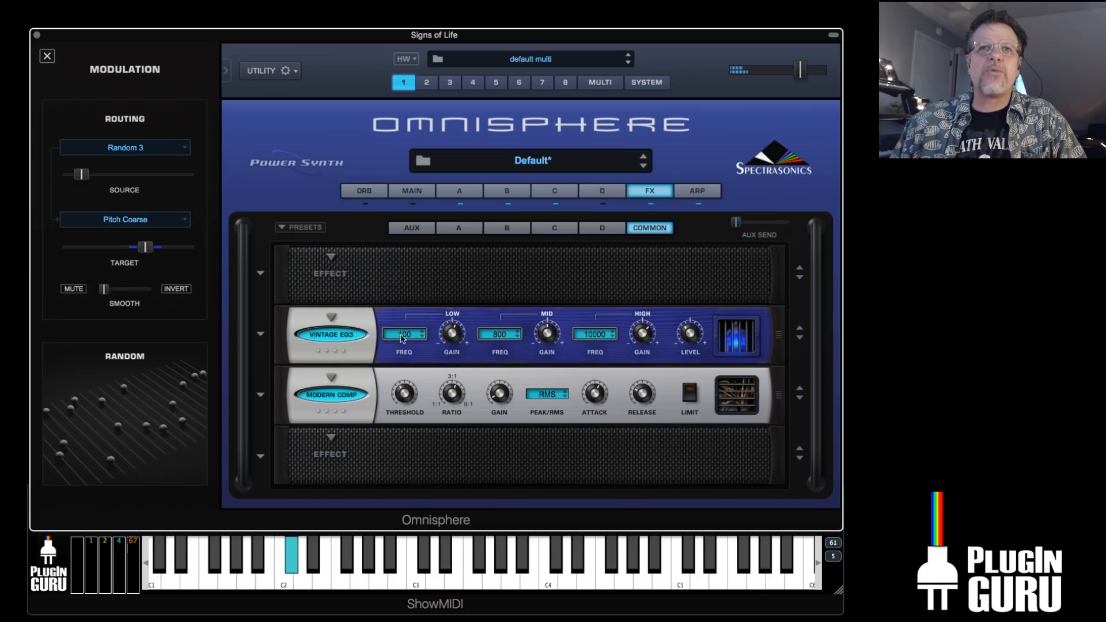
drag(316, 297, 324, 299)
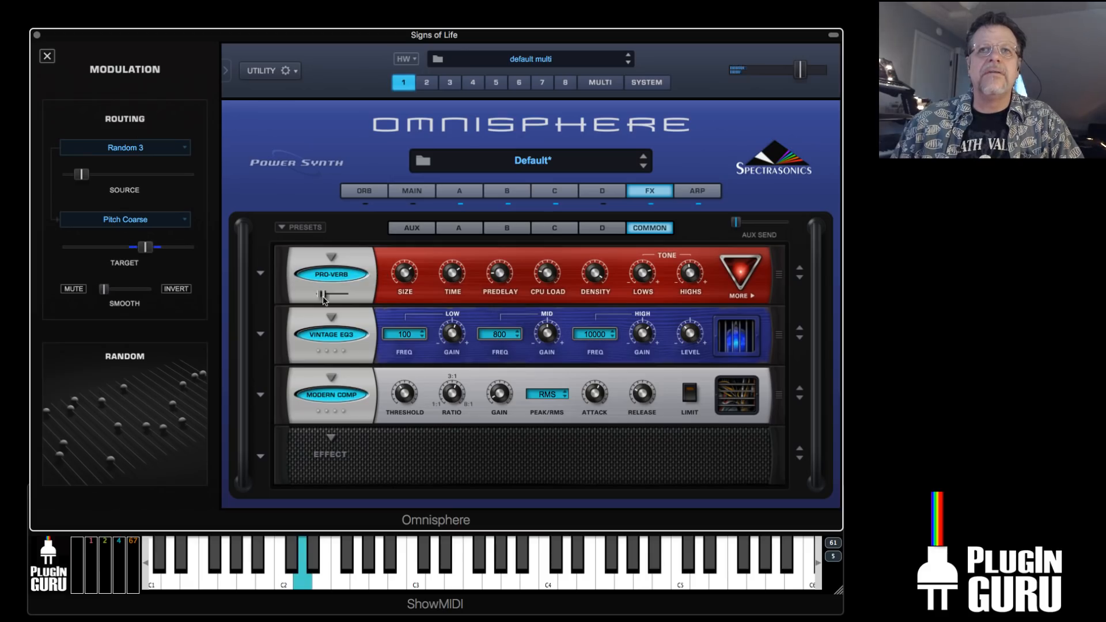
drag(323, 296, 323, 297)
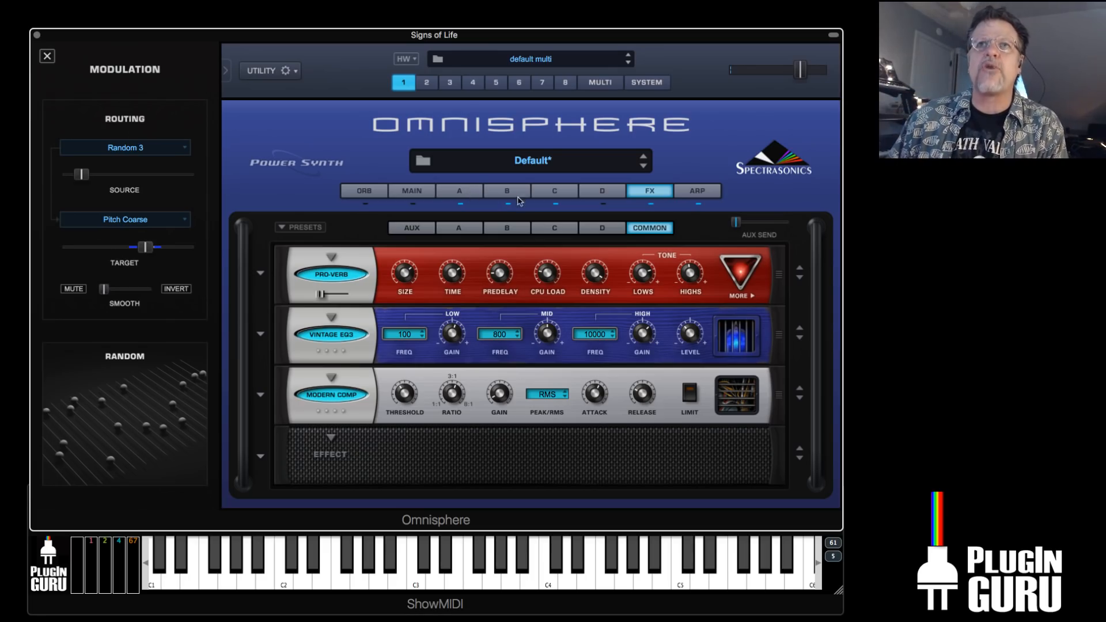
Turn on layer D and lower its level to just under the middle of the range
click(551, 196)
click(595, 196)
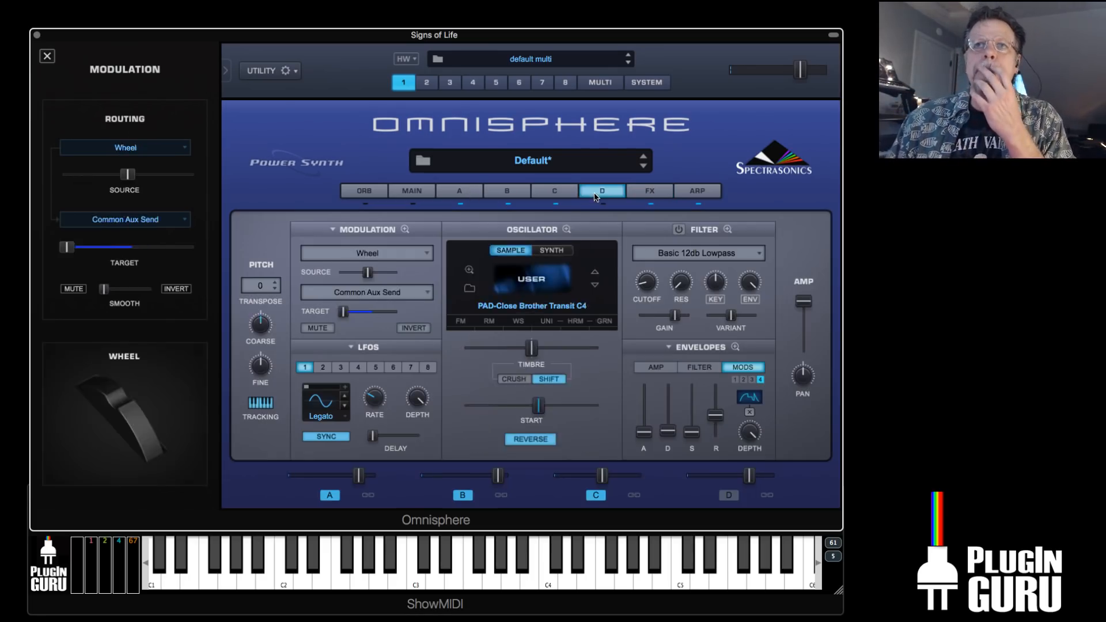
click(730, 499)
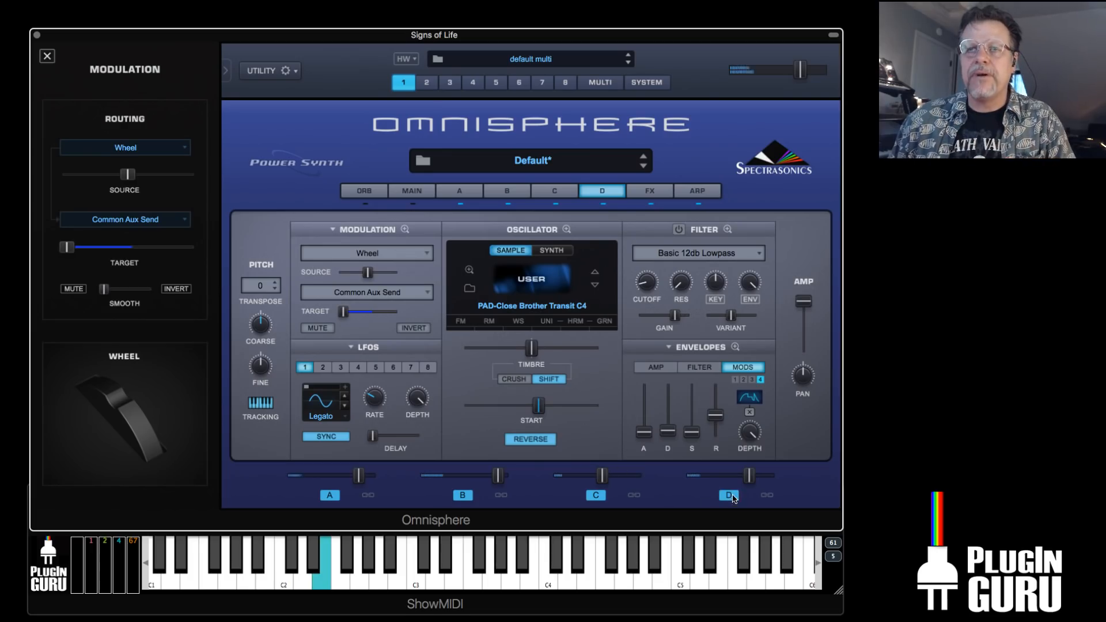
mouse_move(749, 481)
drag(749, 481, 724, 482)
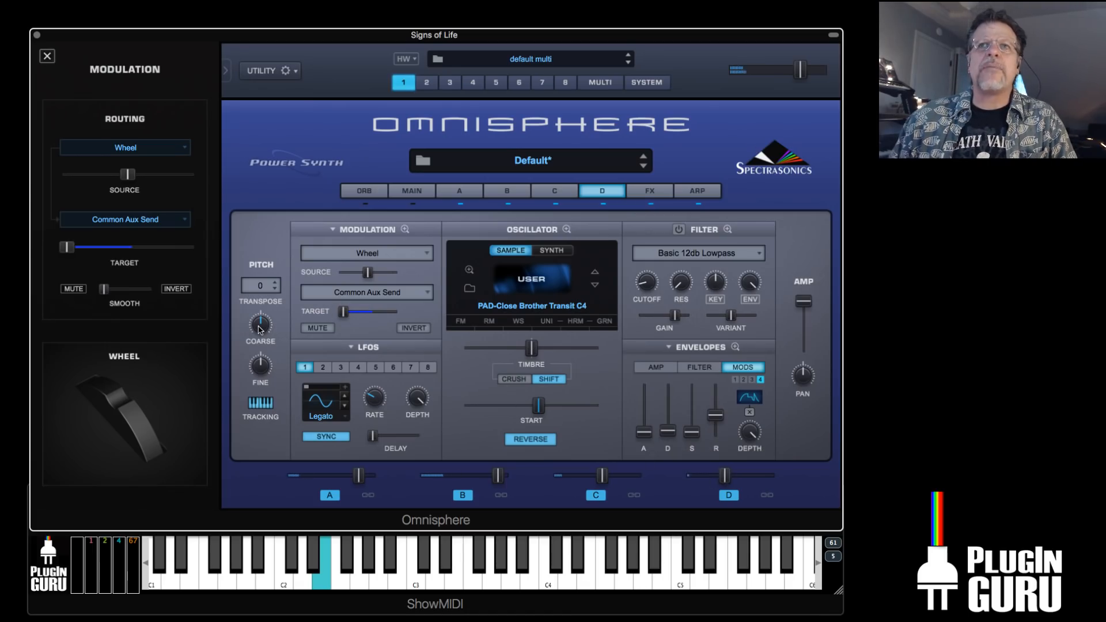
Modulate layer D's coarse pitch with Mod Envelope4 and set the source amount to about 0.429
right_click(258, 327)
mouse_move(291, 317)
click(397, 287)
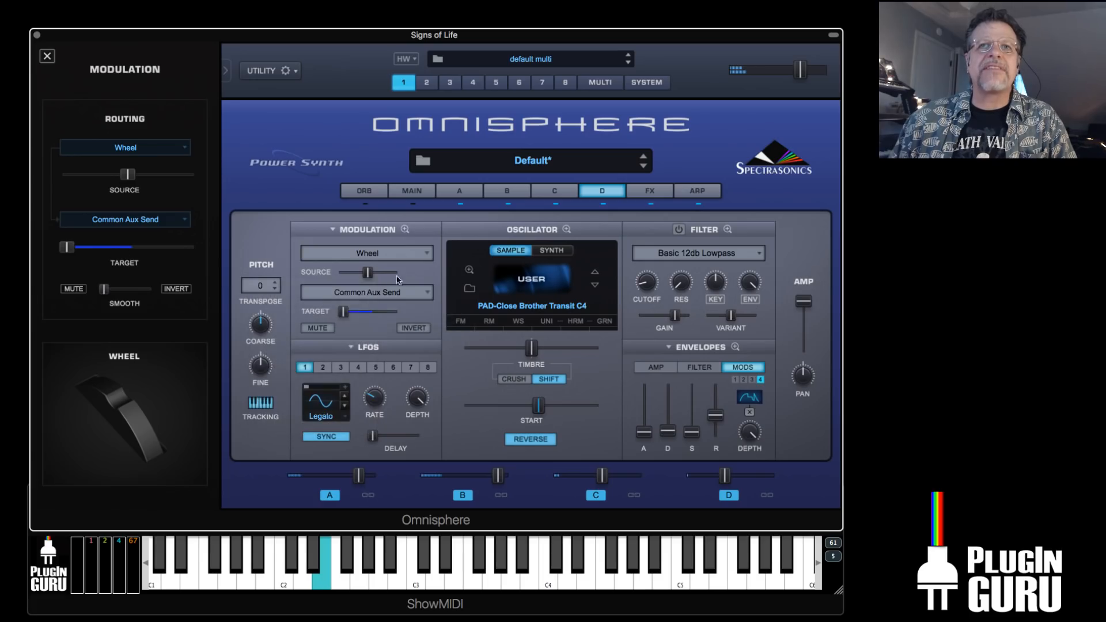
mouse_move(367, 273)
mouse_down()
mouse_move(328, 278)
mouse_move(366, 281)
mouse_up()
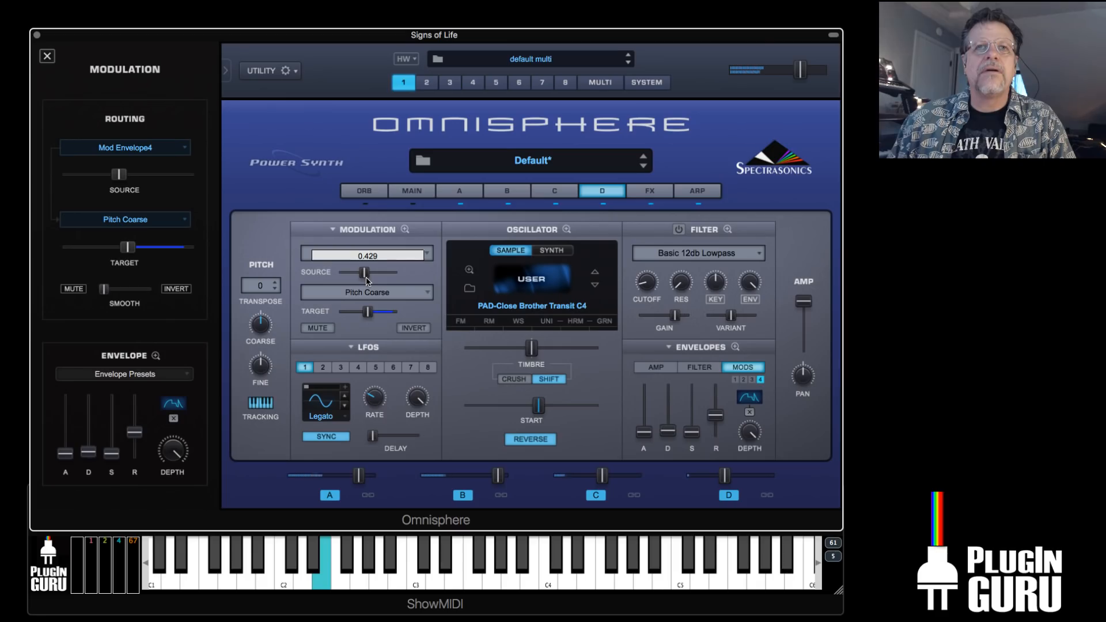
Slightly reduce the Mod Envelope4 source amount on layer D's pitch modulation and lower the layer's level a touch
drag(366, 281, 366, 281)
drag(724, 476, 721, 476)
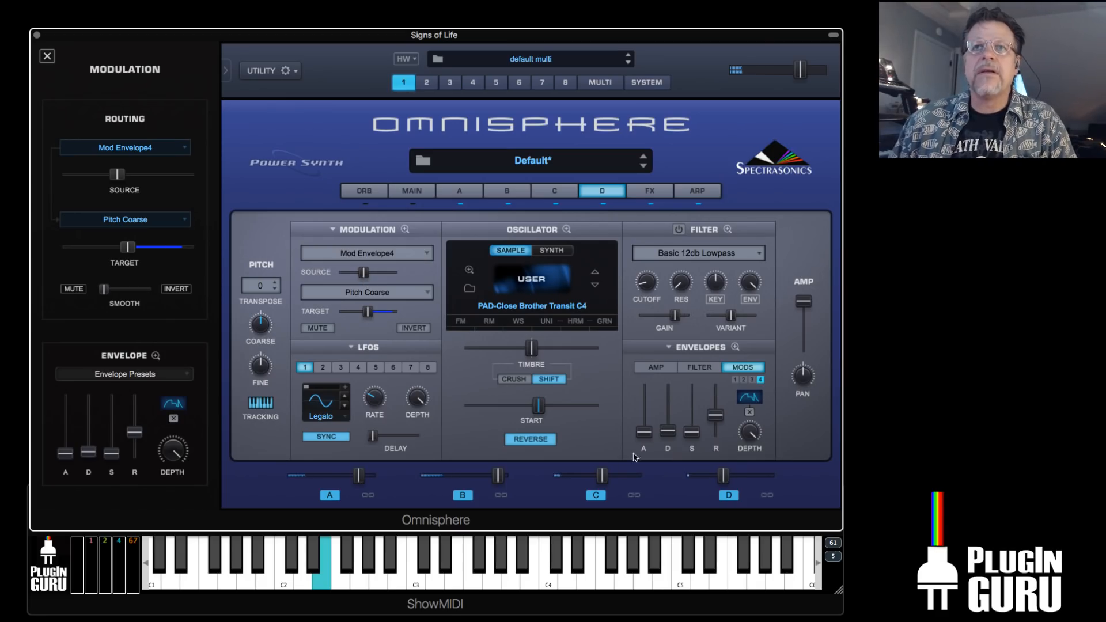
Enable granular synthesis on layer D, raise pitch grains to maximum, keep detuning at minimum and reduce gliding to below the middle
click(604, 323)
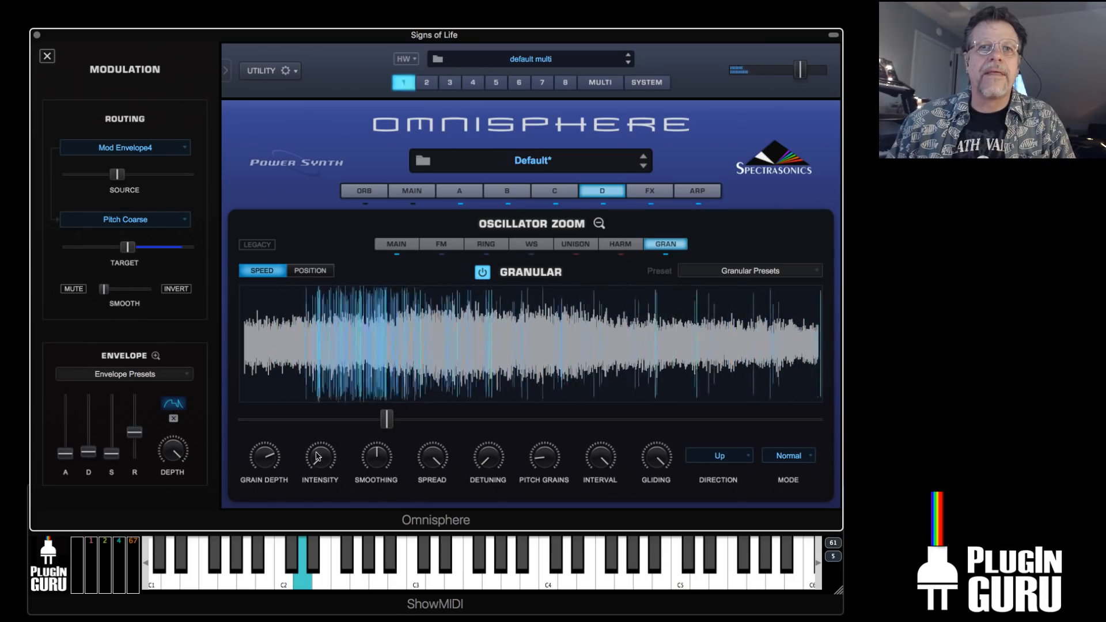
drag(325, 459, 334, 414)
drag(543, 456, 591, 342)
drag(488, 456, 472, 507)
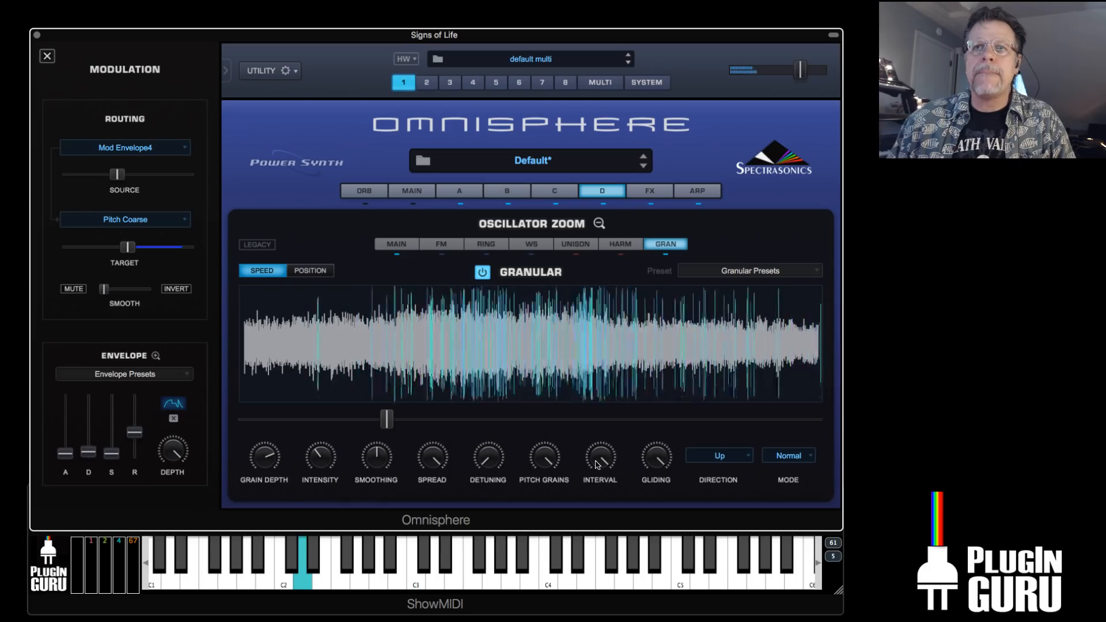
drag(649, 460, 649, 446)
Try the Wild granular mode with intensity at about 0.680, and return the mode to Normal
click(789, 456)
click(790, 465)
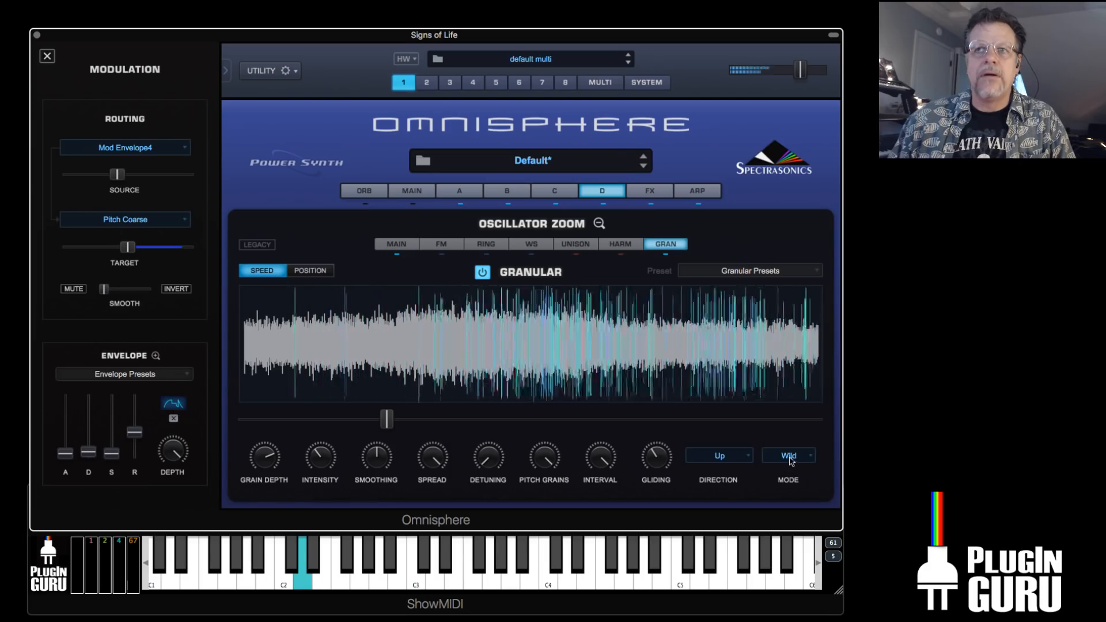
drag(326, 461, 333, 428)
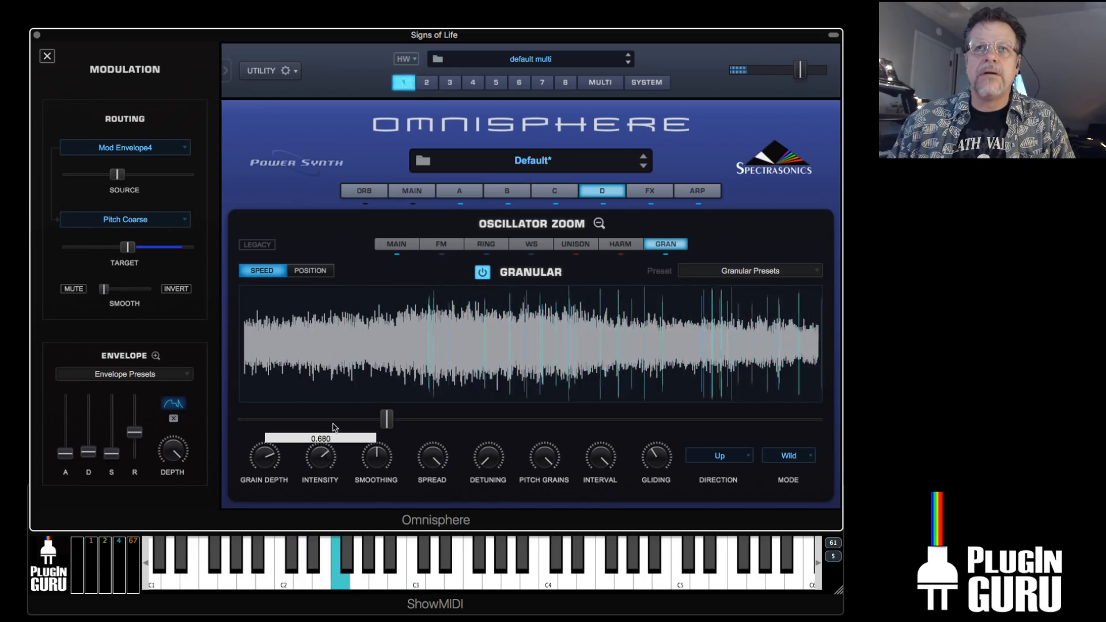
click(790, 455)
click(792, 448)
Set the granular intensity to about the middle, smoothing to minimum, spread to maximum and pitch grains to a low amount
drag(321, 458, 326, 502)
drag(376, 458, 378, 531)
drag(433, 459, 440, 431)
mouse_move(264, 457)
mouse_down()
mouse_move(268, 537)
mouse_move(281, 464)
mouse_up()
drag(551, 461, 538, 516)
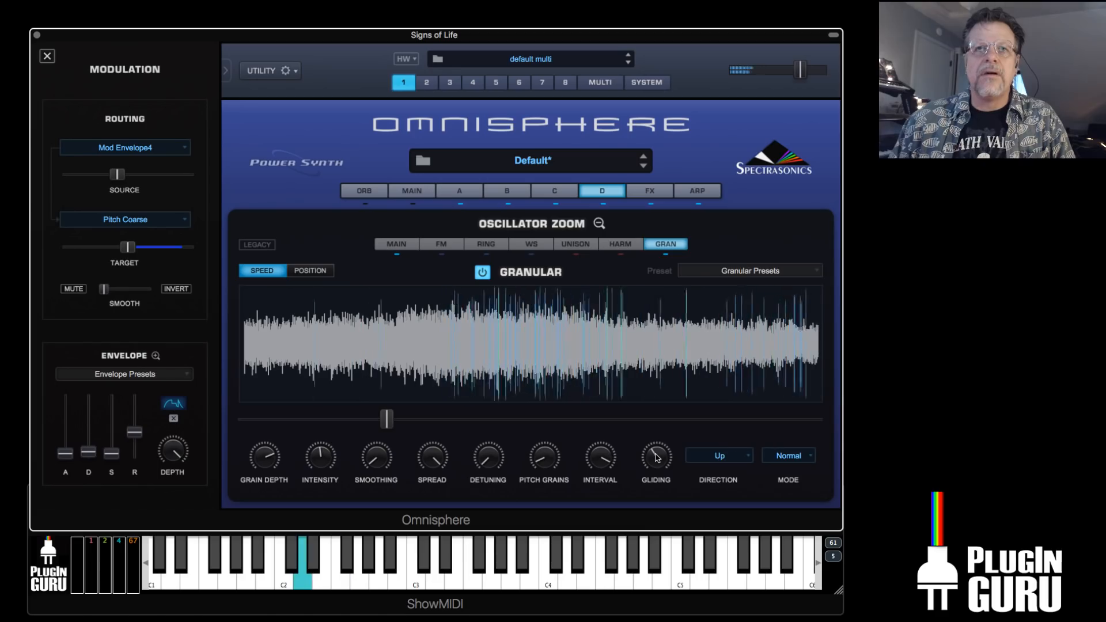
Switch the granular engine to Position mode and place the position slightly before the middle of the sample
drag(386, 422, 283, 422)
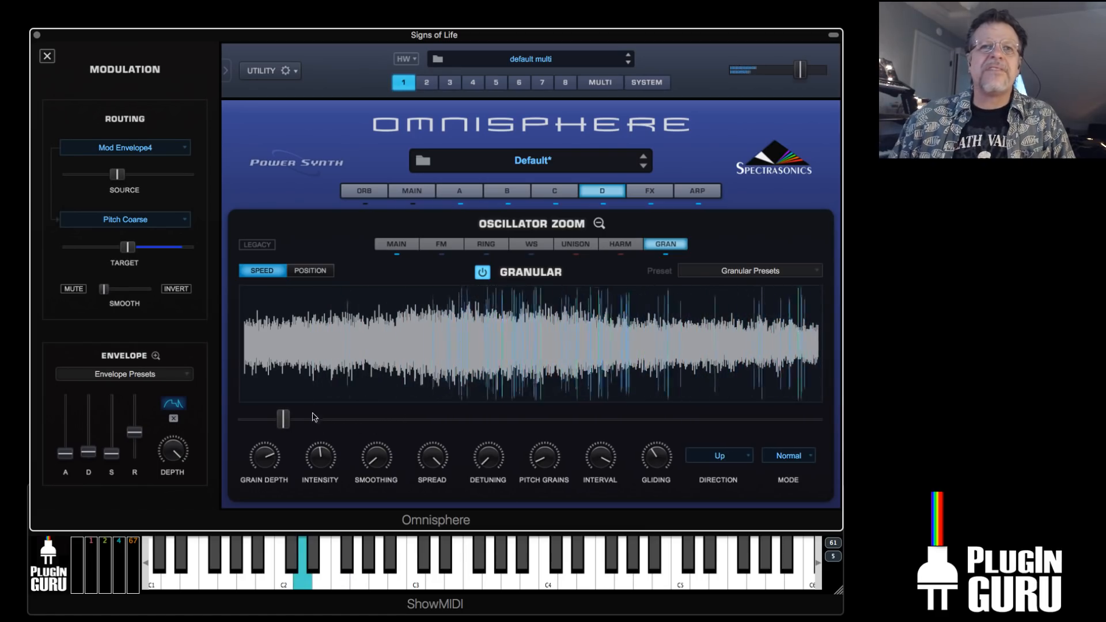
click(314, 272)
drag(284, 419, 481, 432)
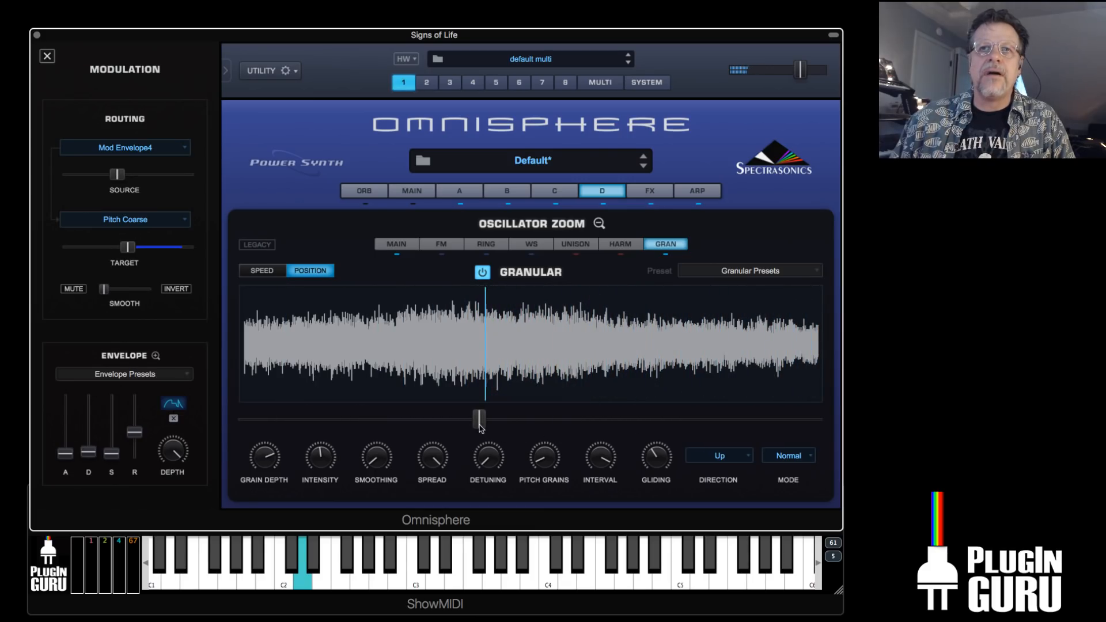
Modulate the granular position with Random 4 at a source amount just above centre, and raise the grains' intensity and smoothing
right_click(481, 427)
mouse_move(551, 409)
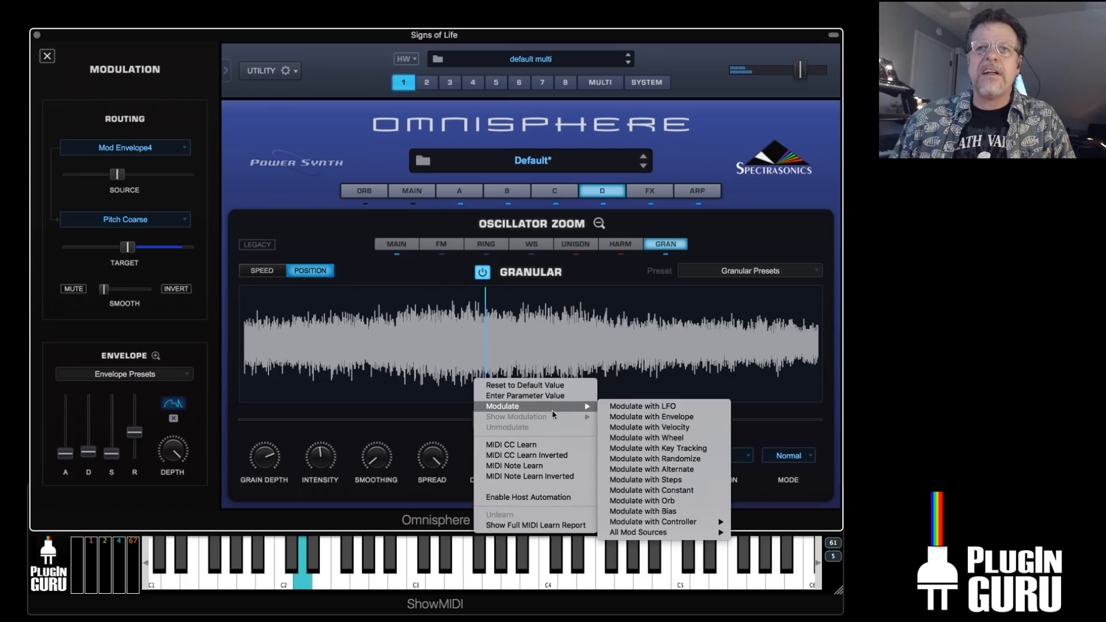
click(673, 460)
drag(119, 174, 140, 188)
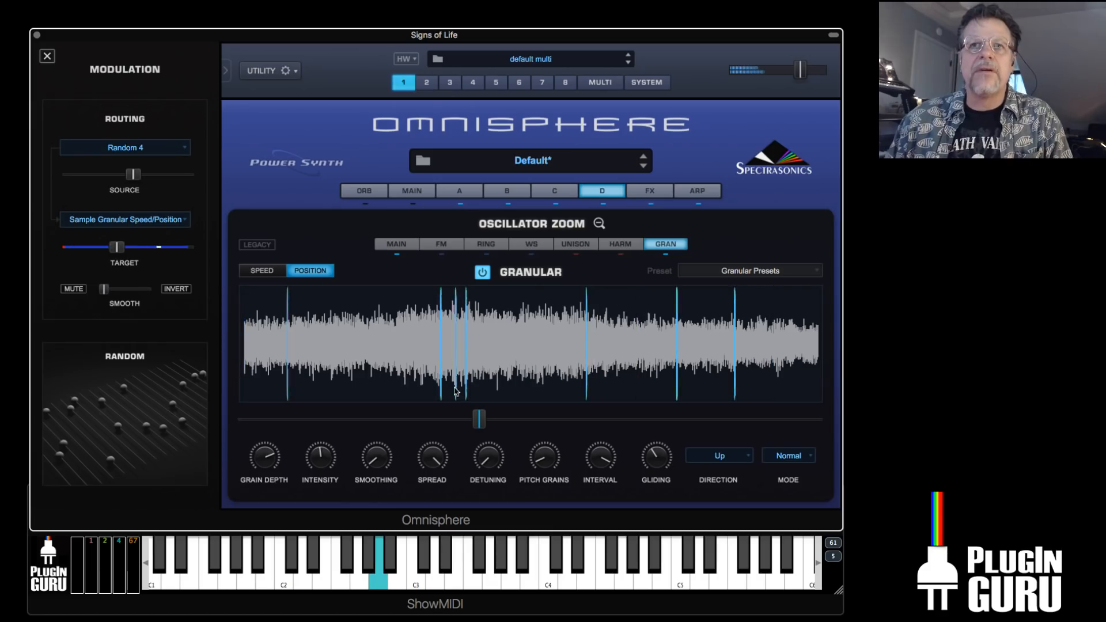
drag(374, 462, 333, 417)
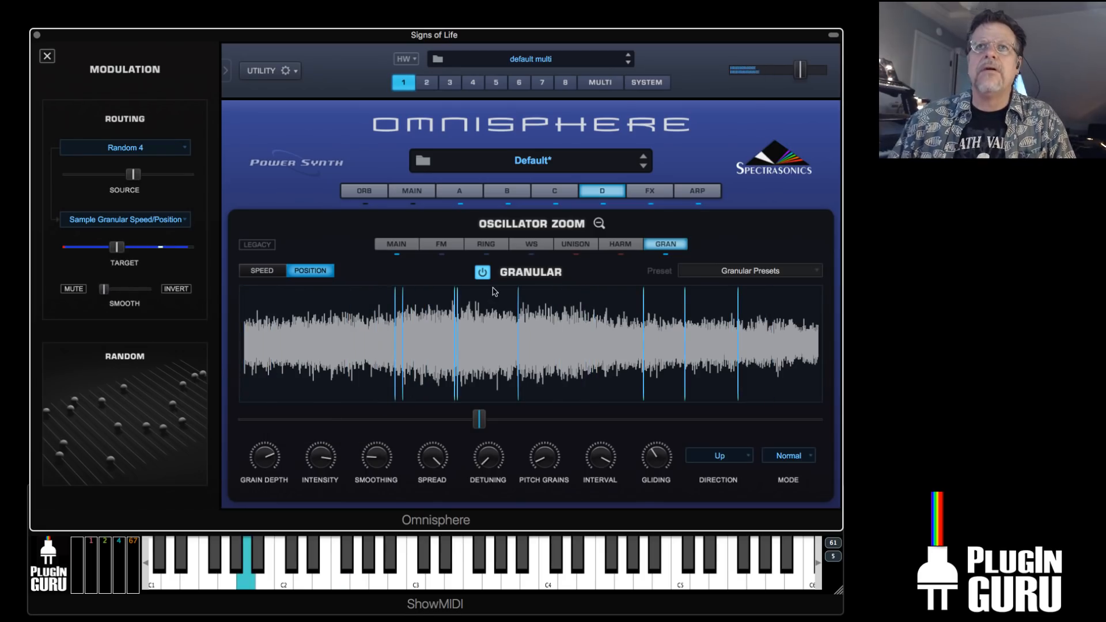
Solo layer D and check which modulation sources are assigned to layer A's coarse pitch
click(601, 196)
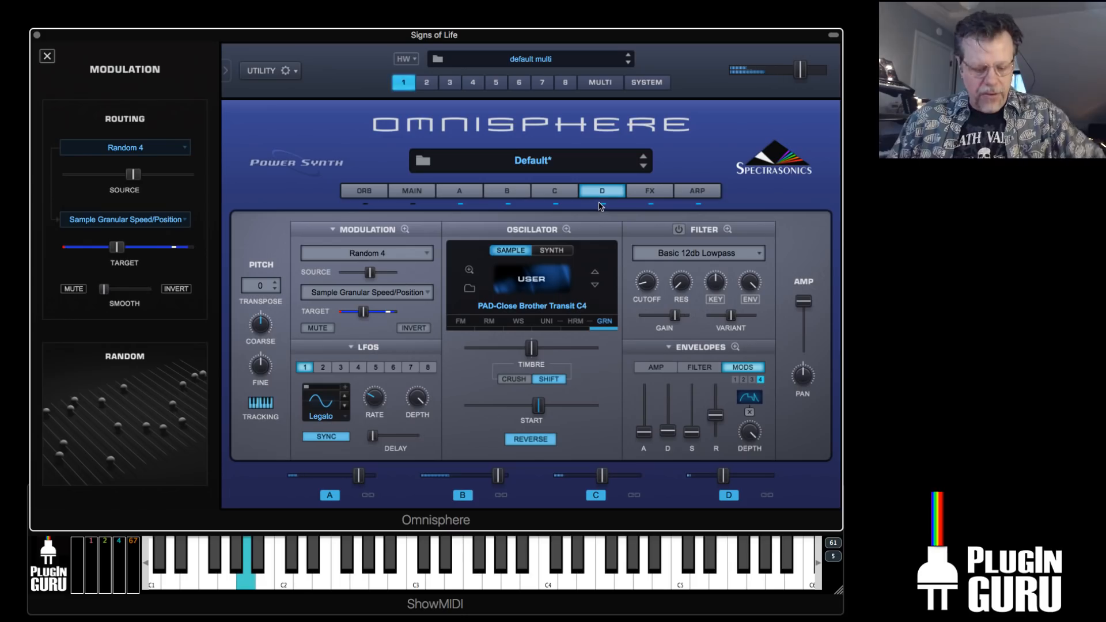
click(729, 495)
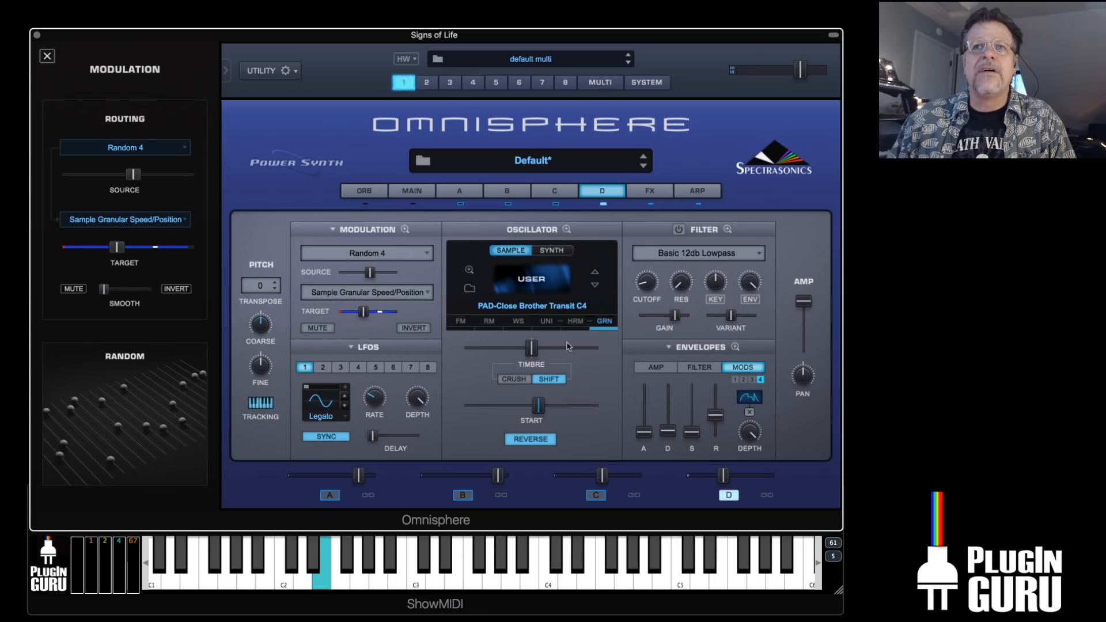
right_click(260, 327)
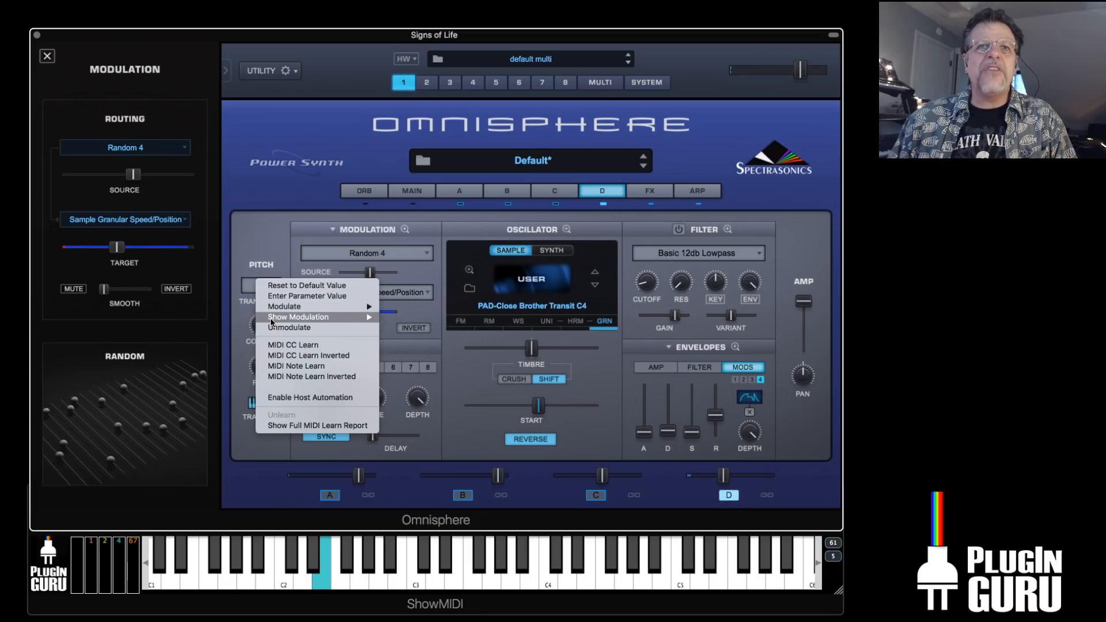
click(272, 196)
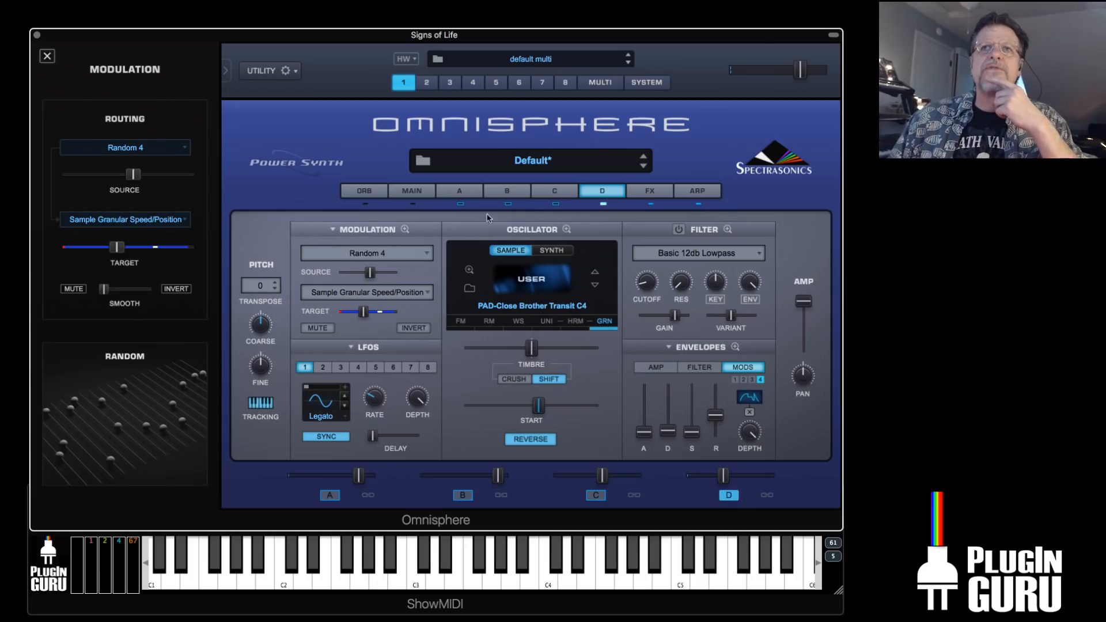
click(469, 190)
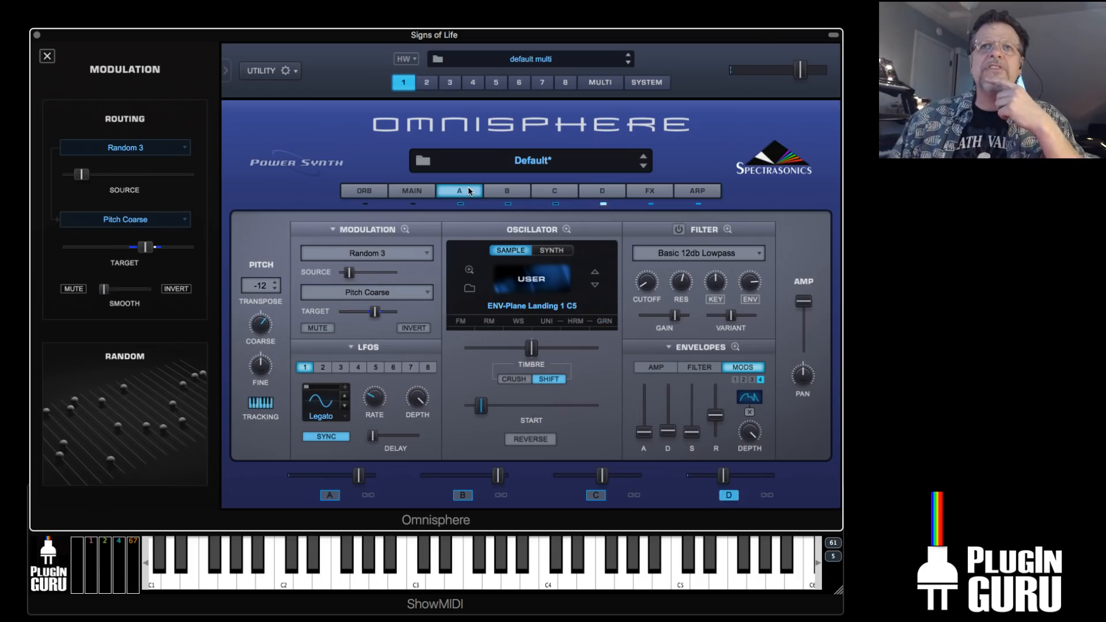
right_click(259, 332)
mouse_move(348, 317)
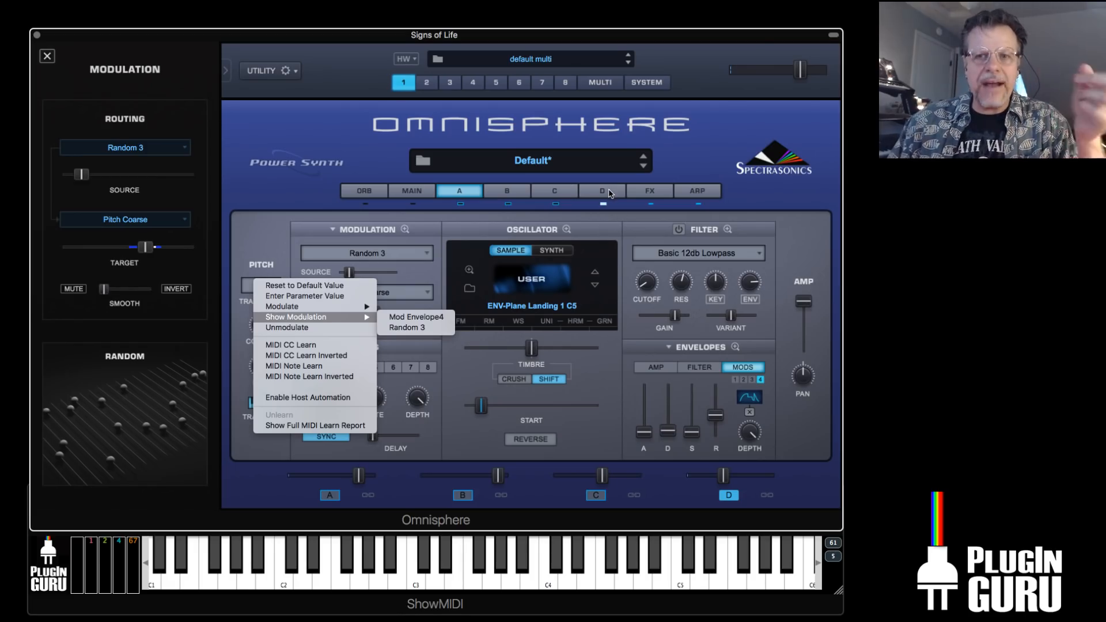
key(Escape)
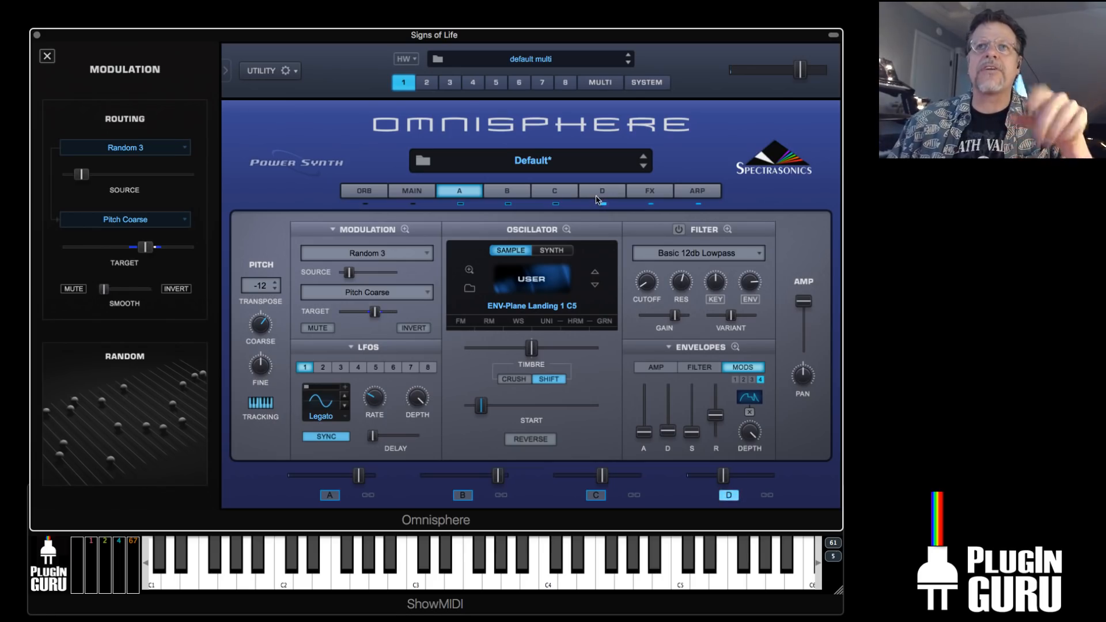
Modulate layer D's coarse pitch with Random 3
click(599, 197)
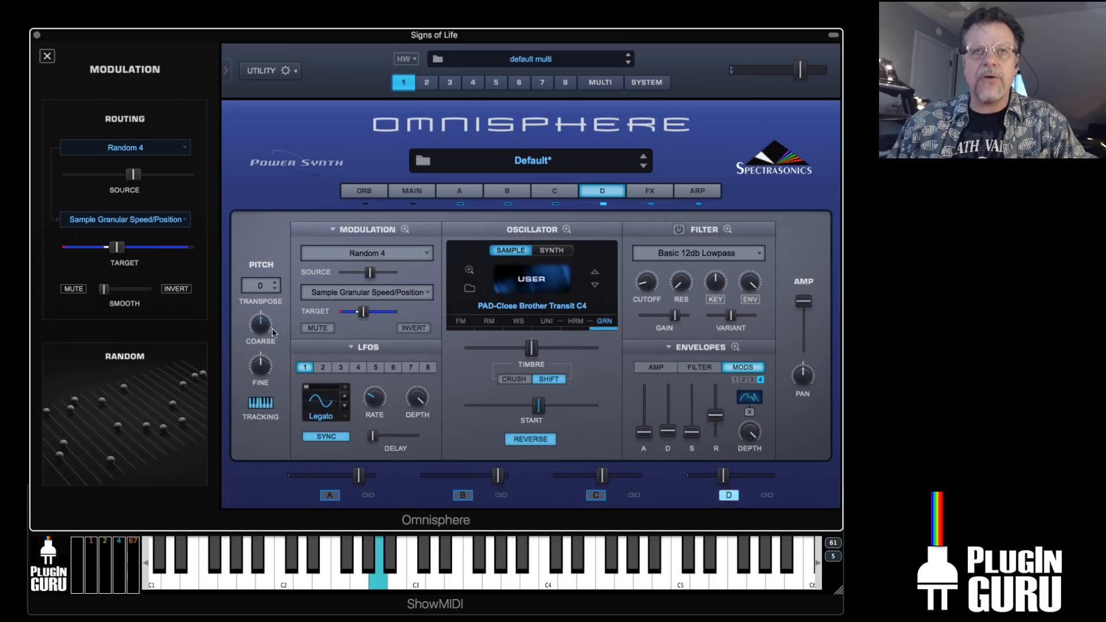
right_click(260, 327)
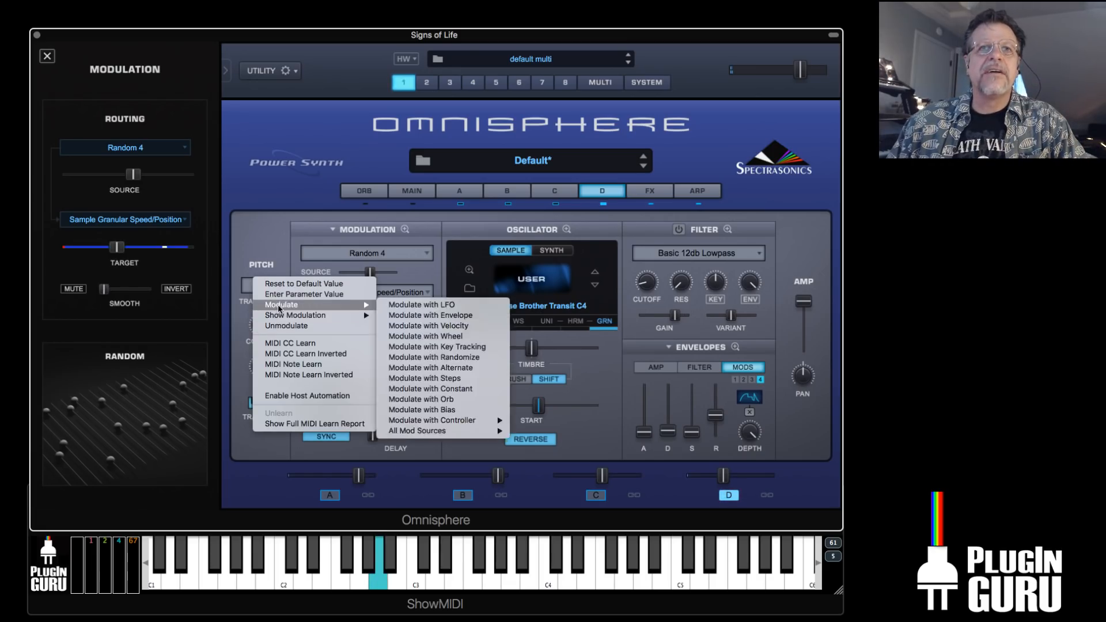
mouse_move(277, 318)
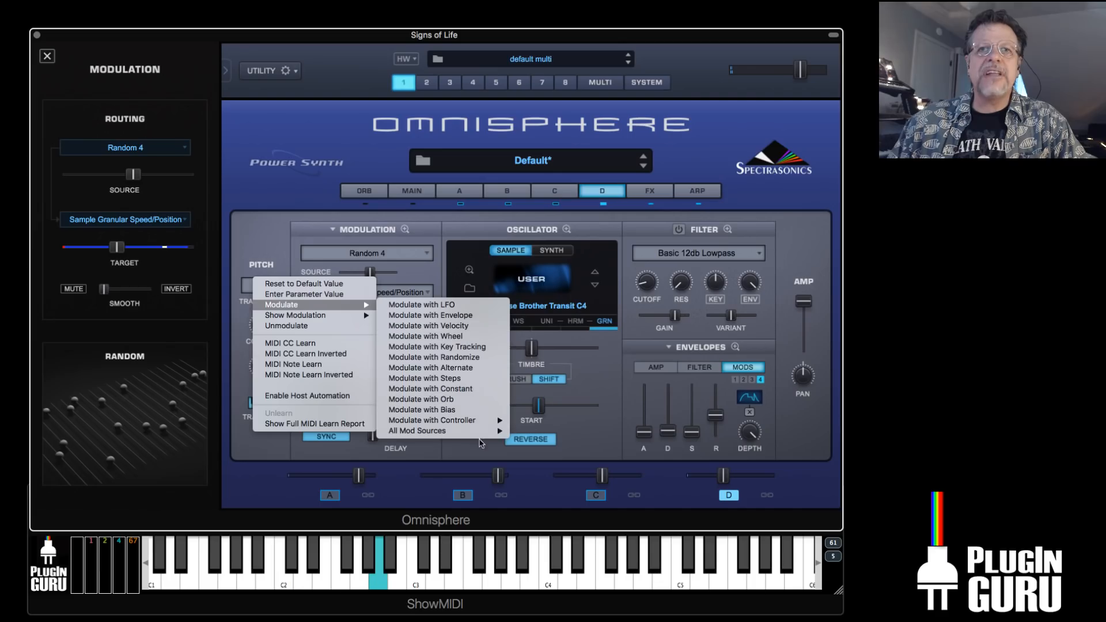
mouse_move(478, 432)
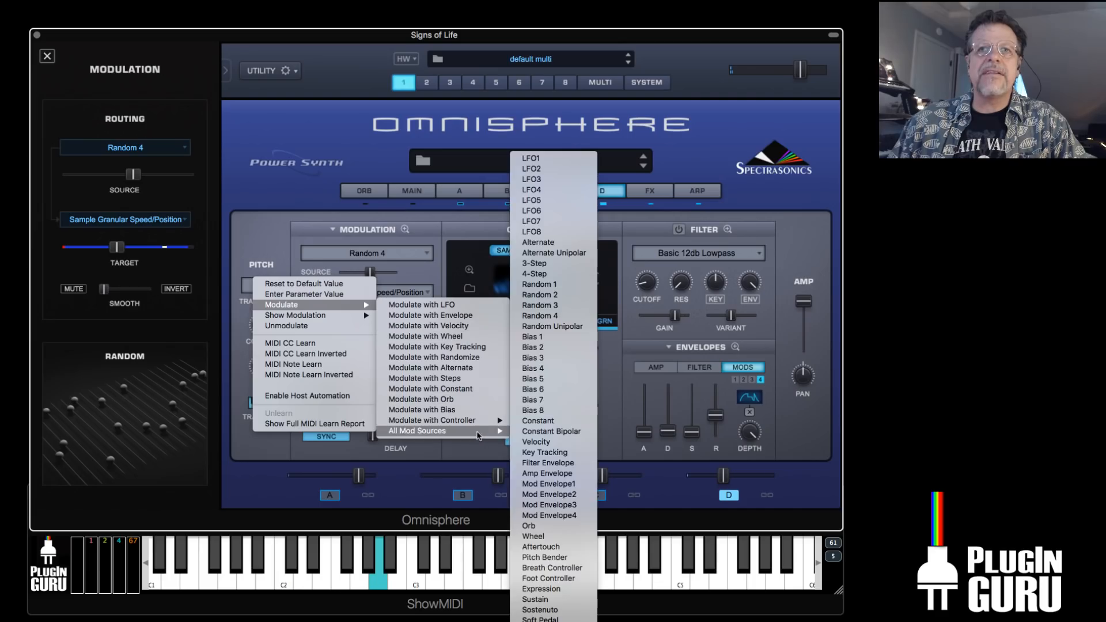
click(553, 308)
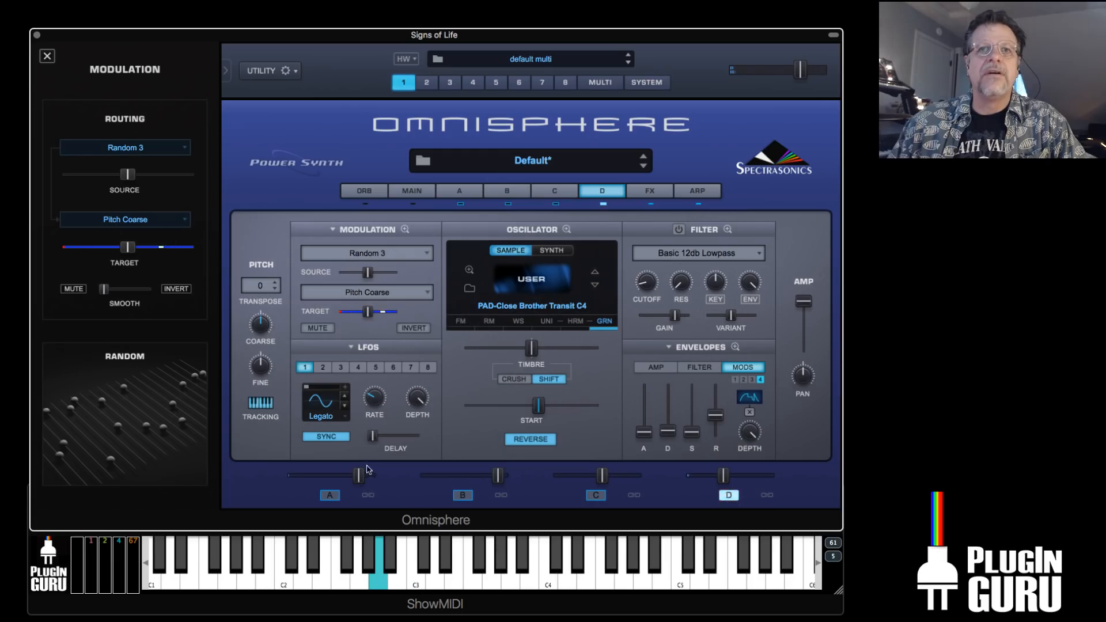
Clear the layer solos and lower layer D's level to about 30% of the range, balancing it against layer A with B and C temporarily off
click(330, 495)
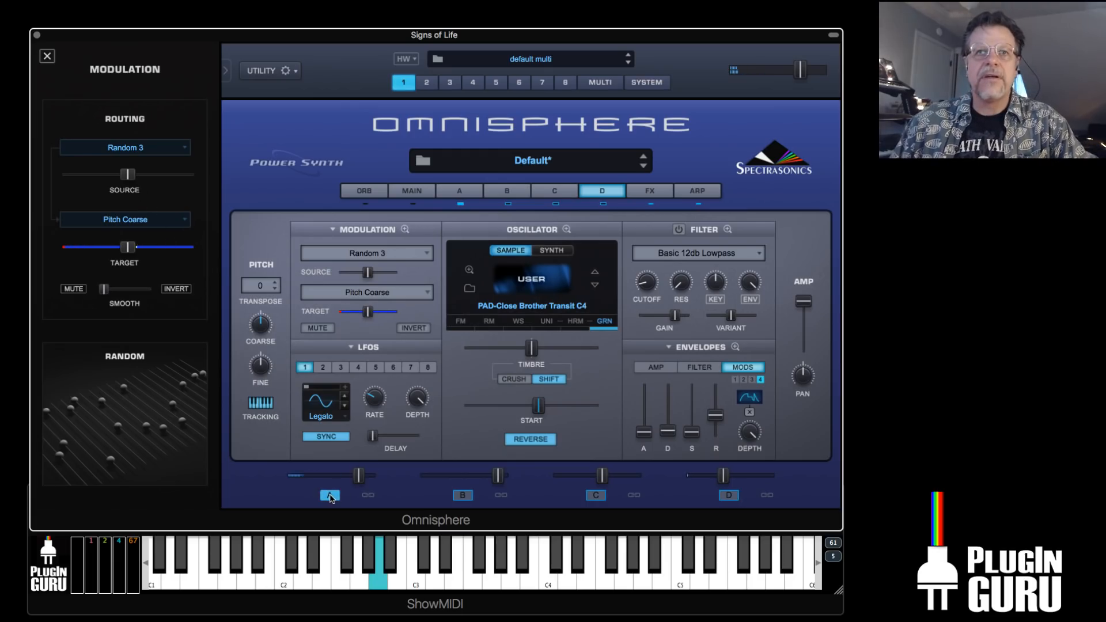
click(730, 496)
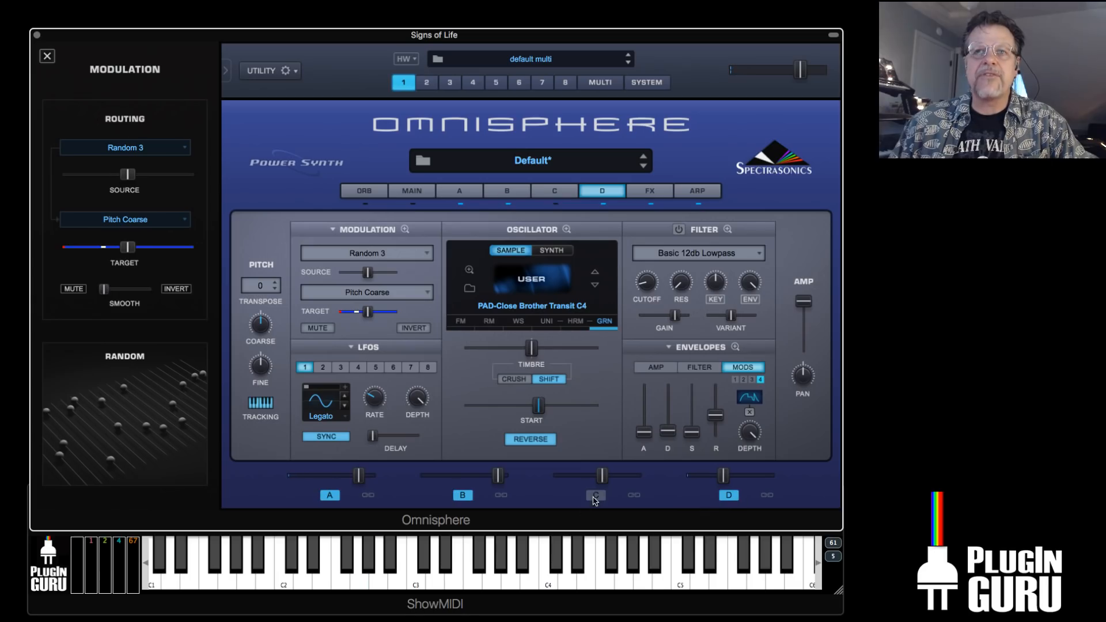
click(464, 496)
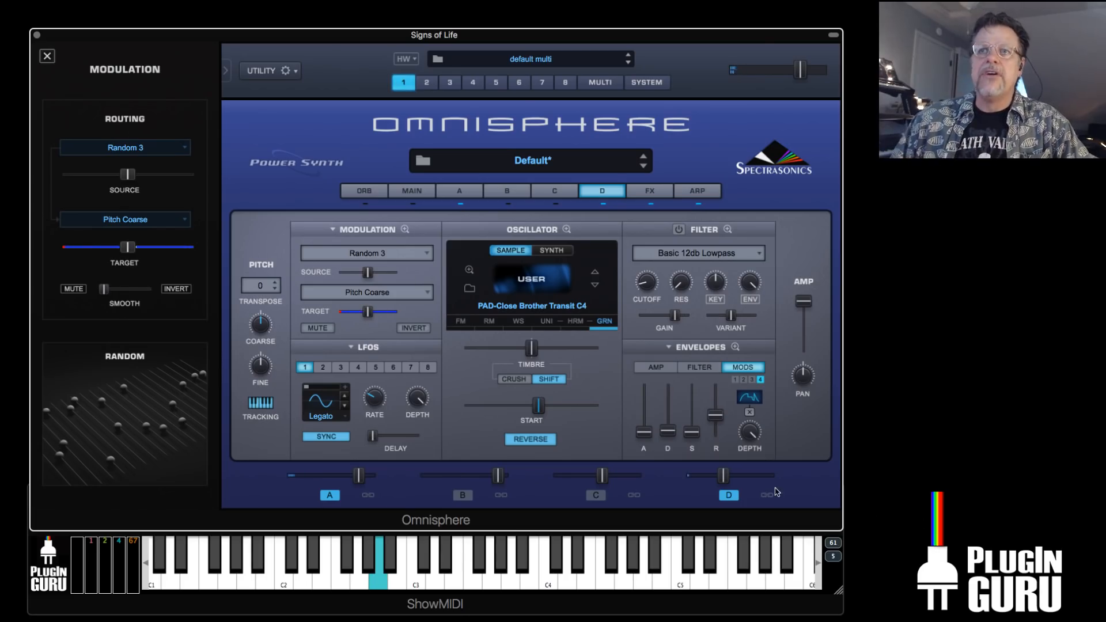
drag(723, 474, 713, 478)
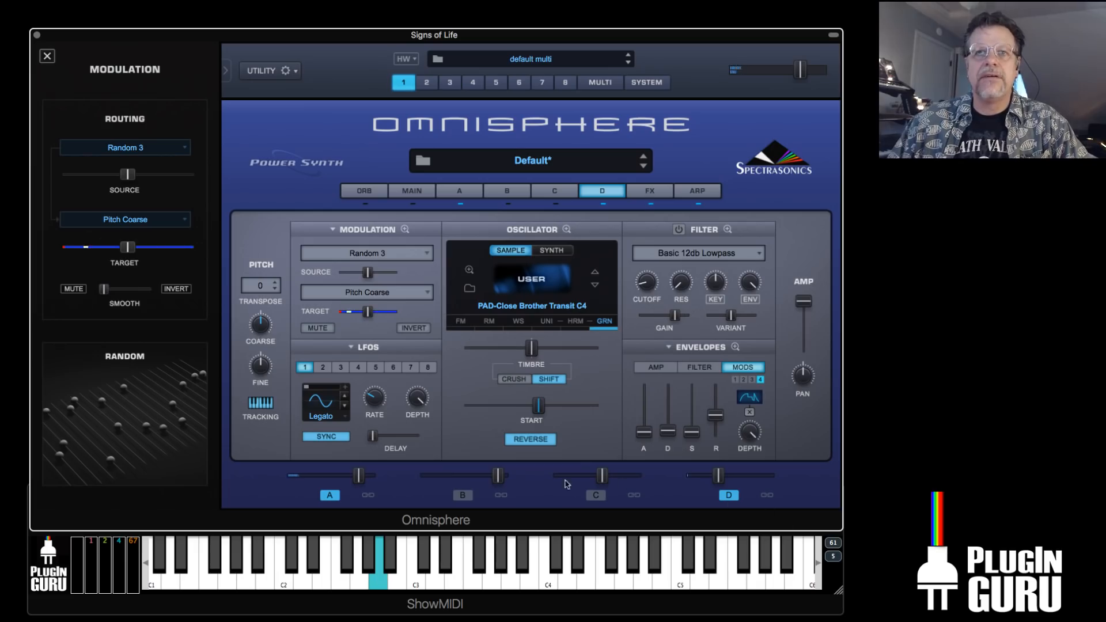
click(462, 496)
click(596, 495)
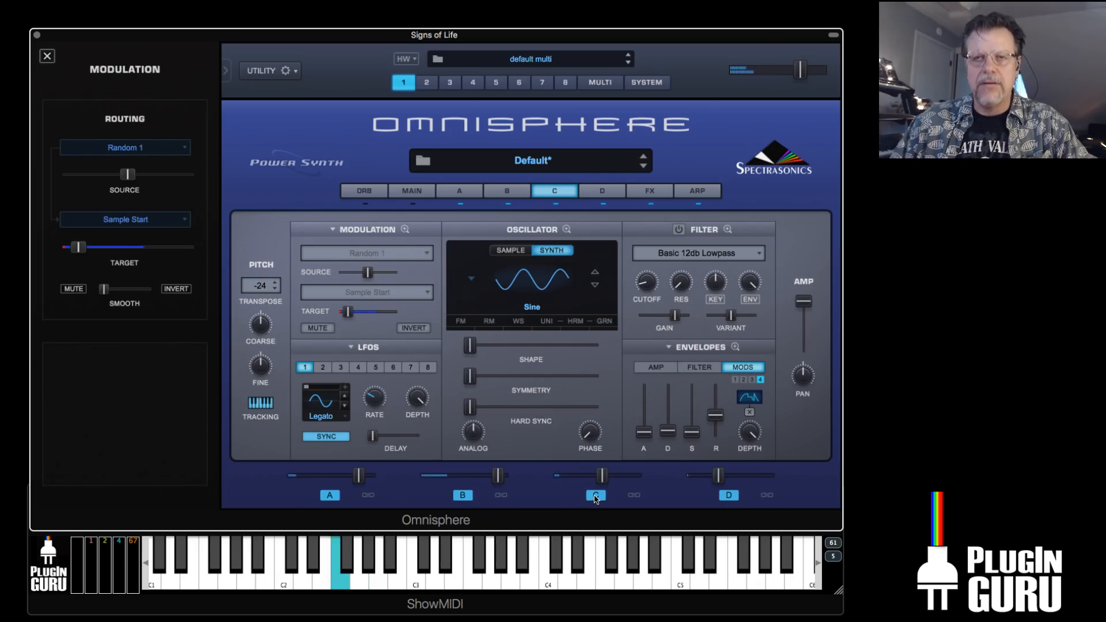
drag(718, 475, 714, 477)
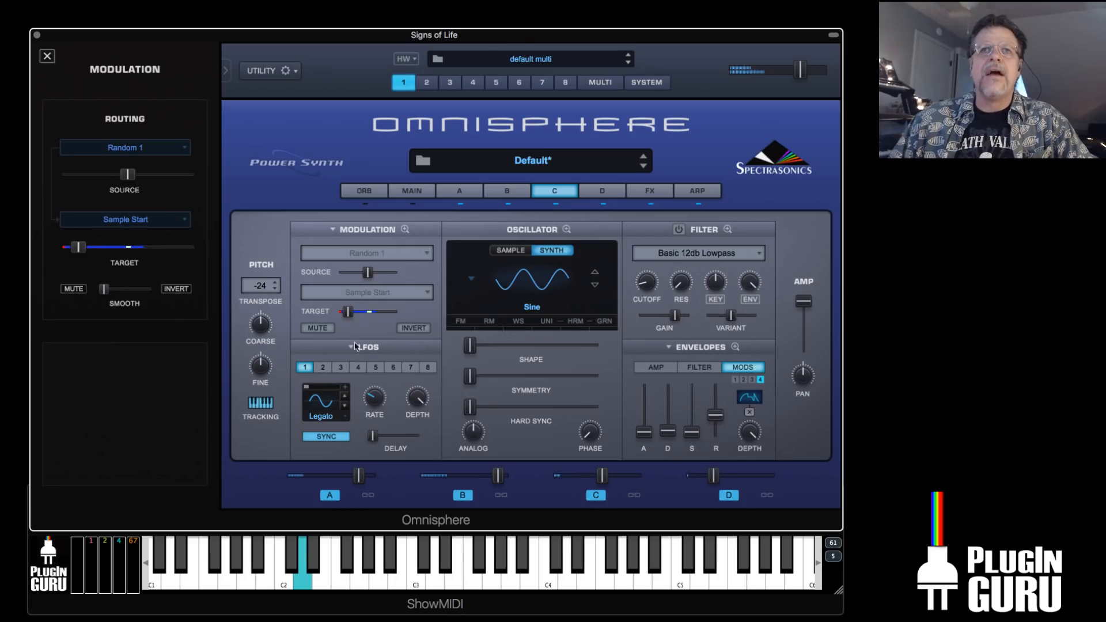
Lower layer D's coarse pitch to about 30% of its range and raise the layer's level to just under the middle
click(600, 193)
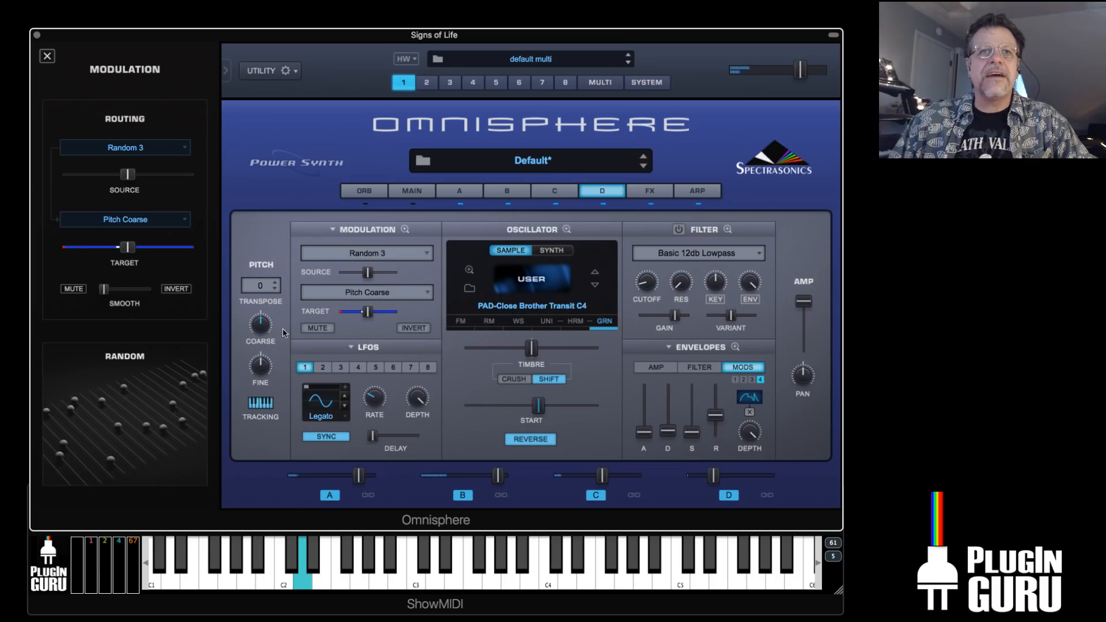
drag(258, 327, 260, 358)
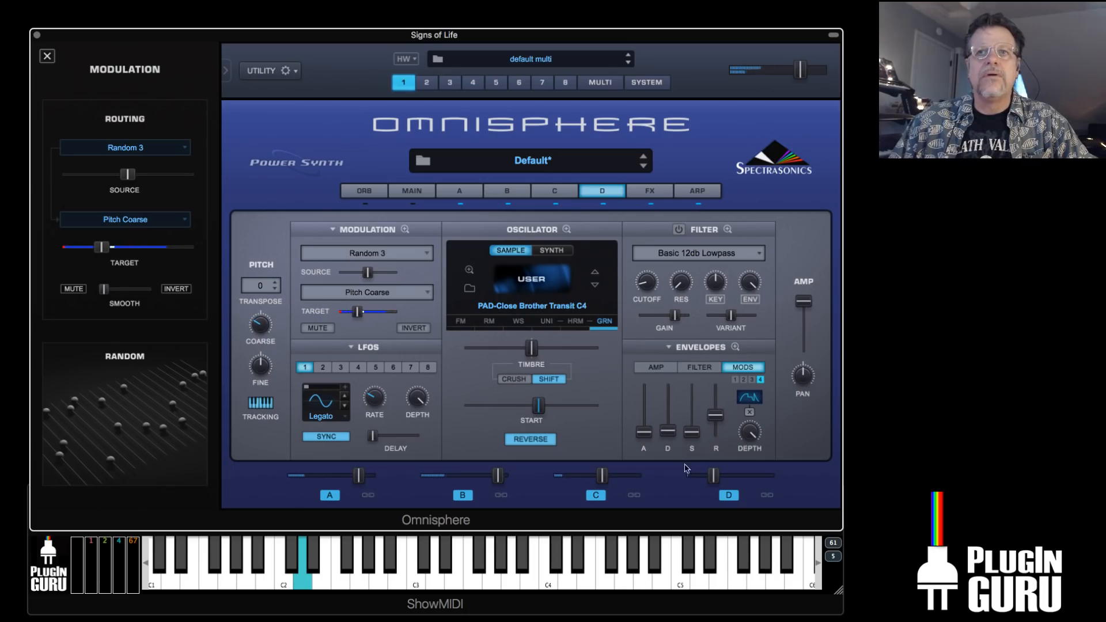
drag(713, 476, 725, 481)
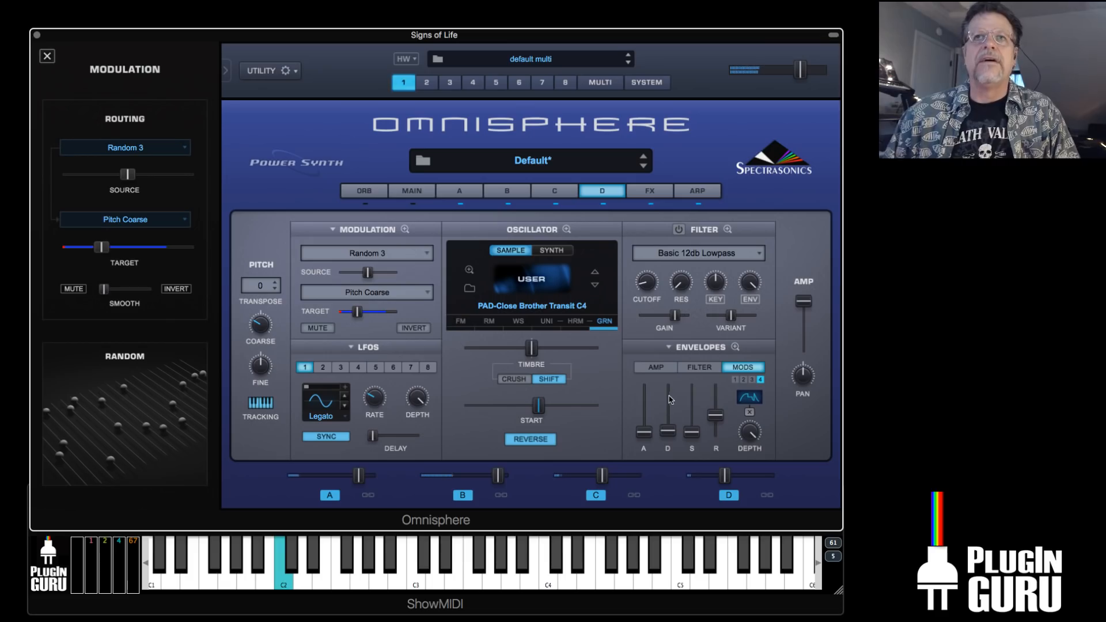
Save the patch as "BPM ARP - The Unsettled" in the ARP + BPM folder of the PluginGuru Signs of Life library
click(277, 73)
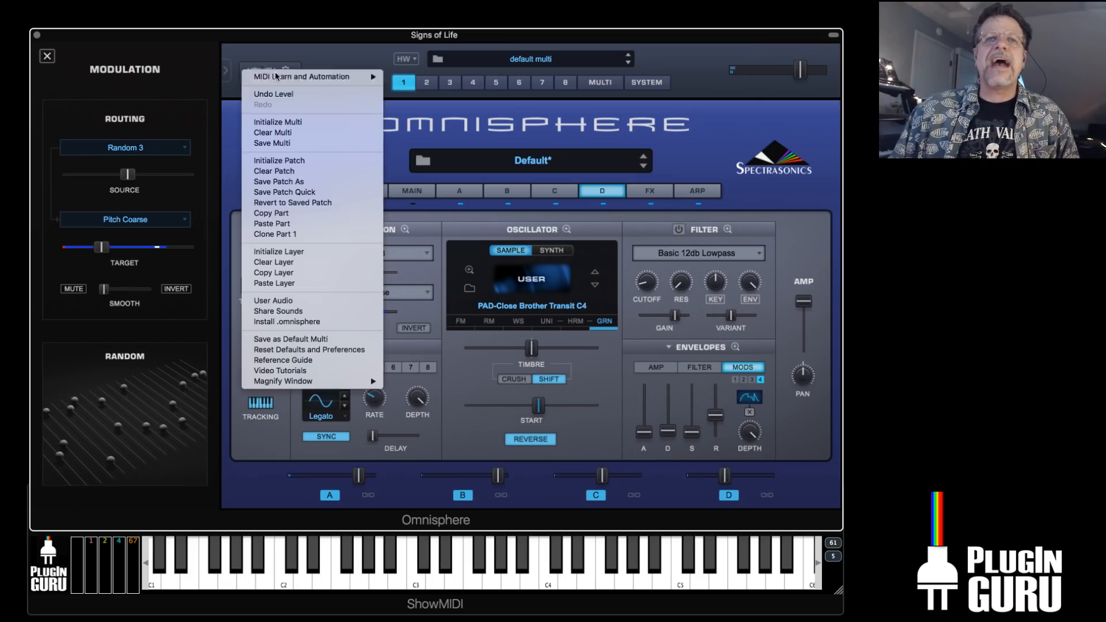
click(311, 182)
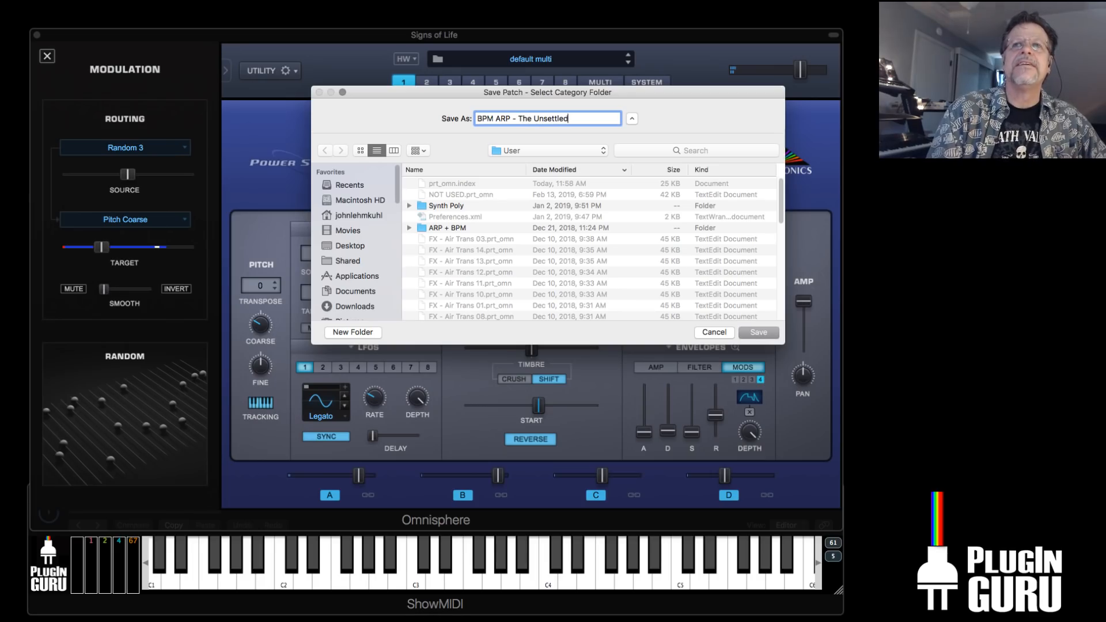
click(540, 149)
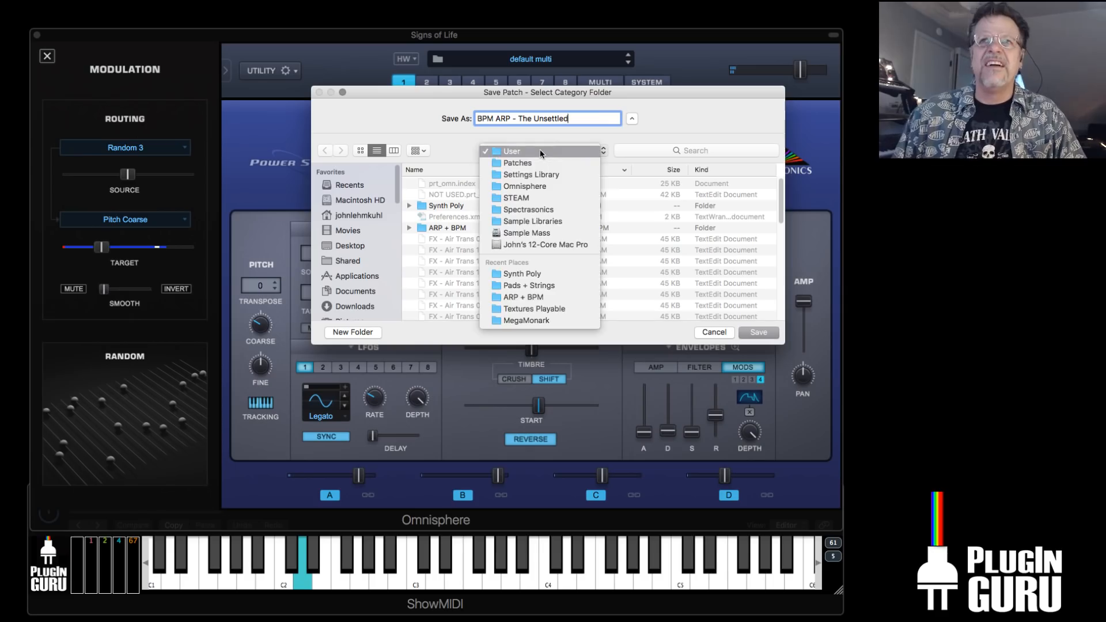
click(516, 297)
click(538, 151)
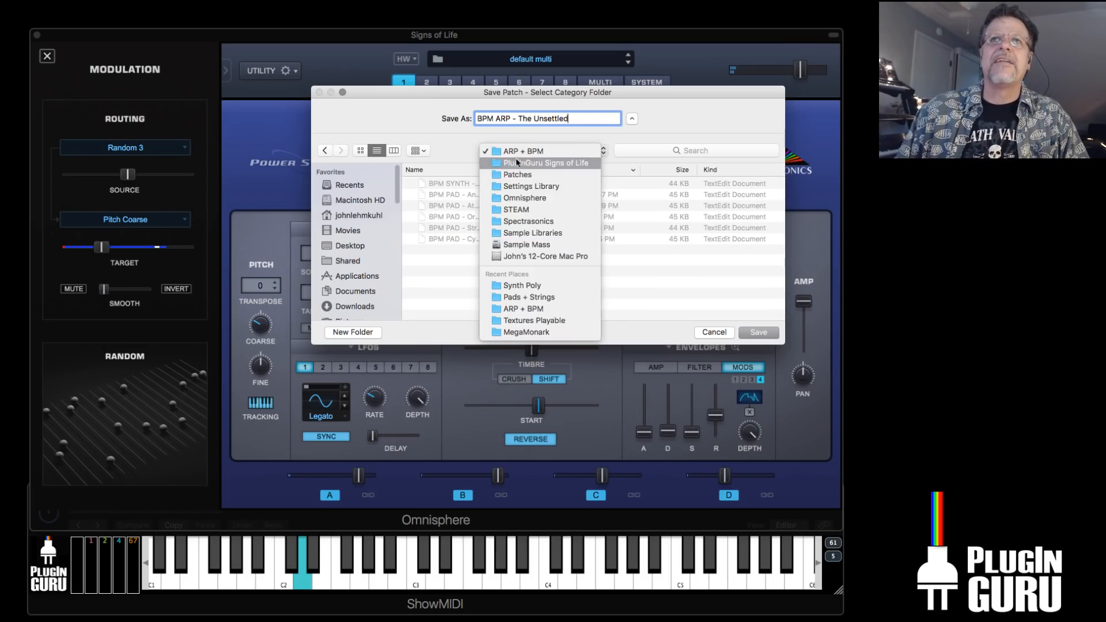
click(412, 240)
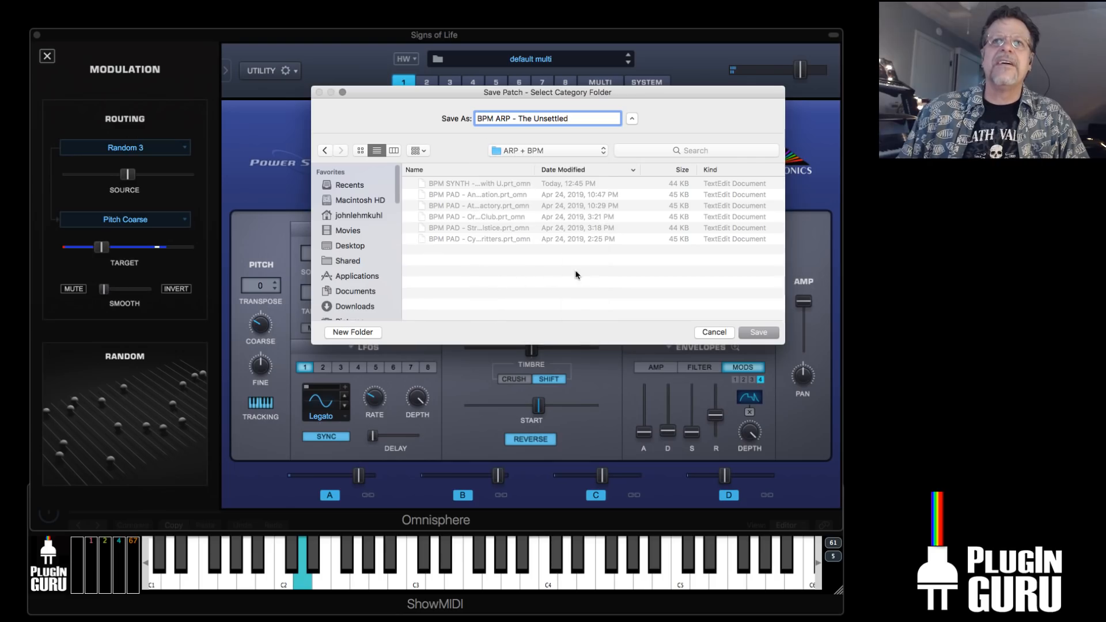
click(759, 333)
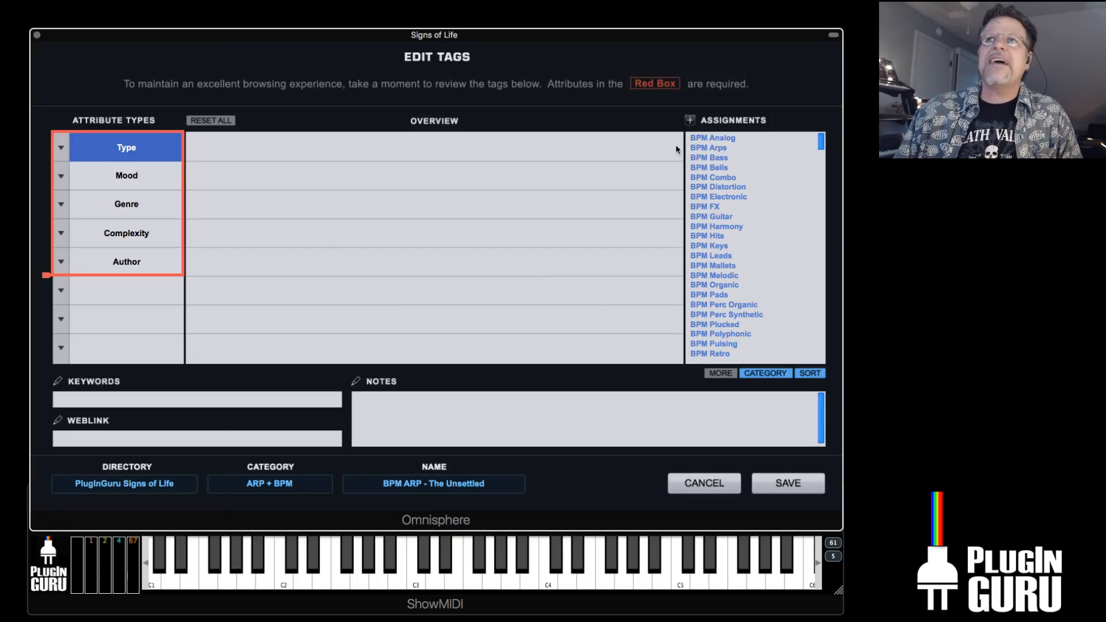
Assign the Type tags BPM Arps, BPM Combo, BPM Perc Synthetic and BPM Textures to the patch
click(714, 149)
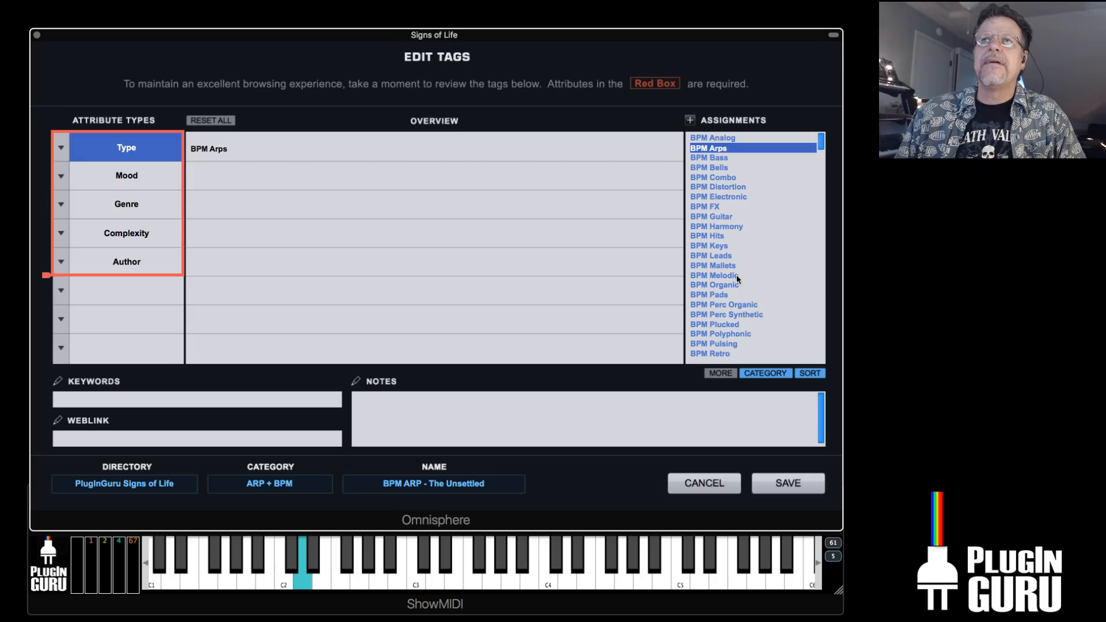
scroll(712, 196, down, 1)
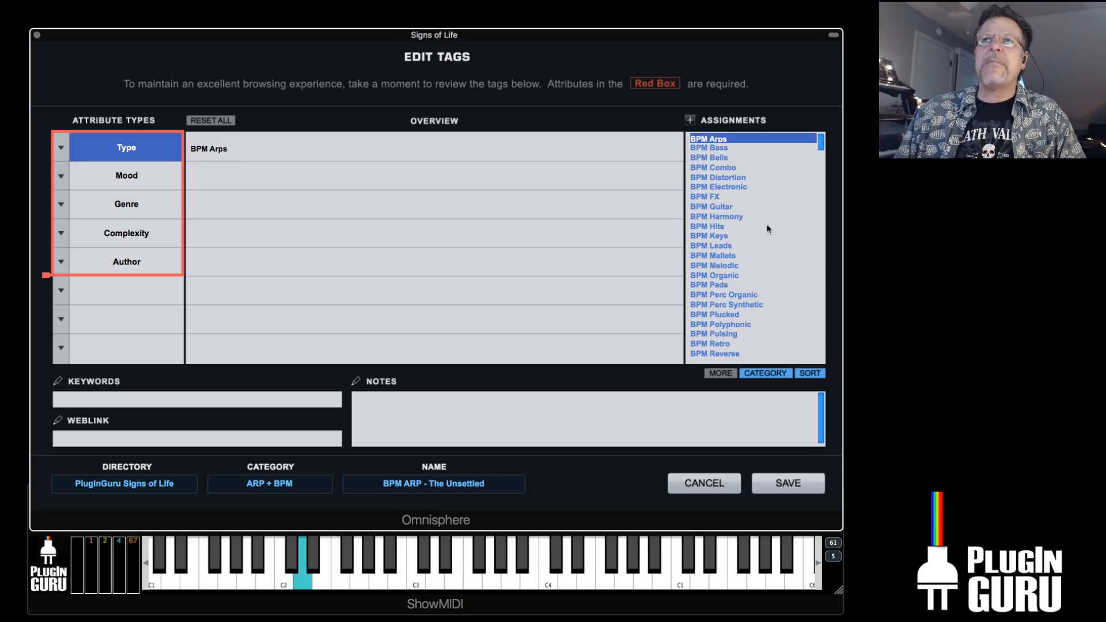
click(723, 168)
scroll(756, 330, down, 4)
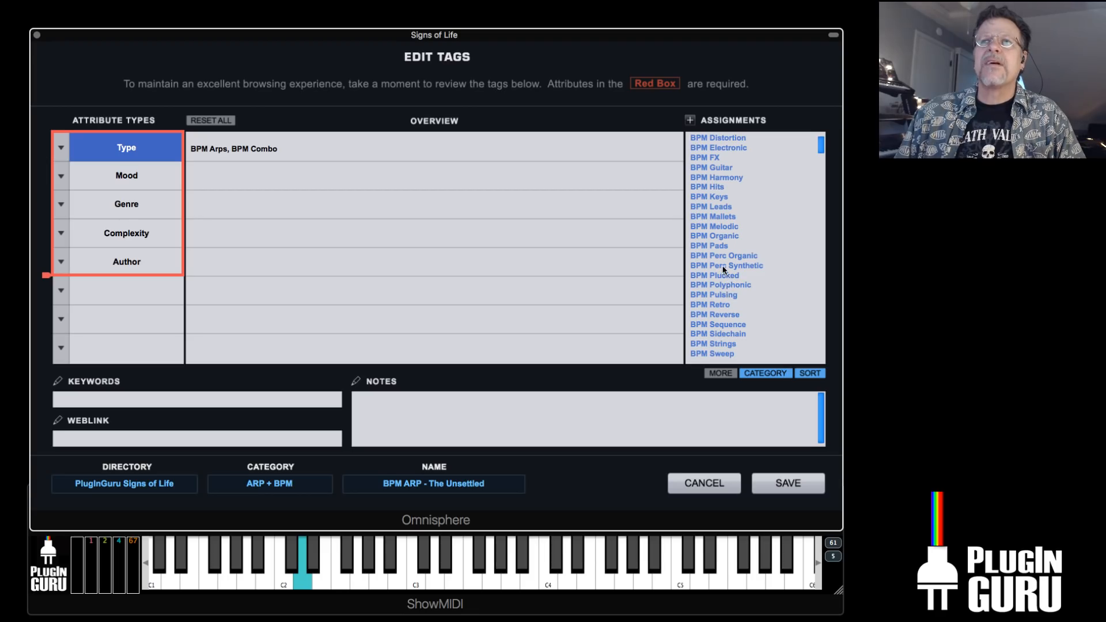
click(724, 265)
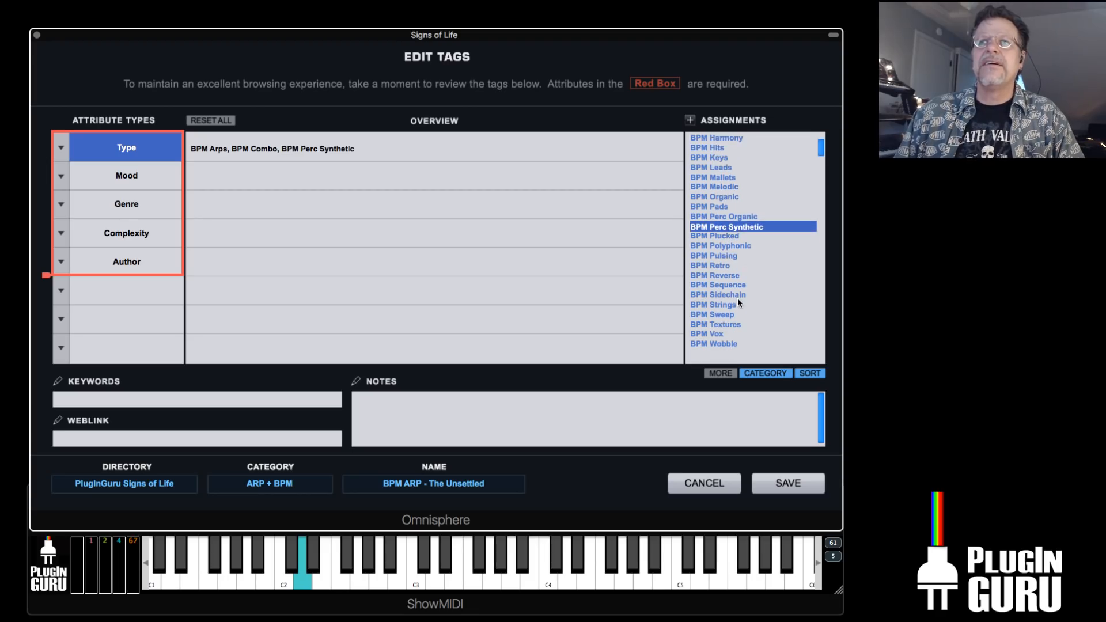
click(724, 324)
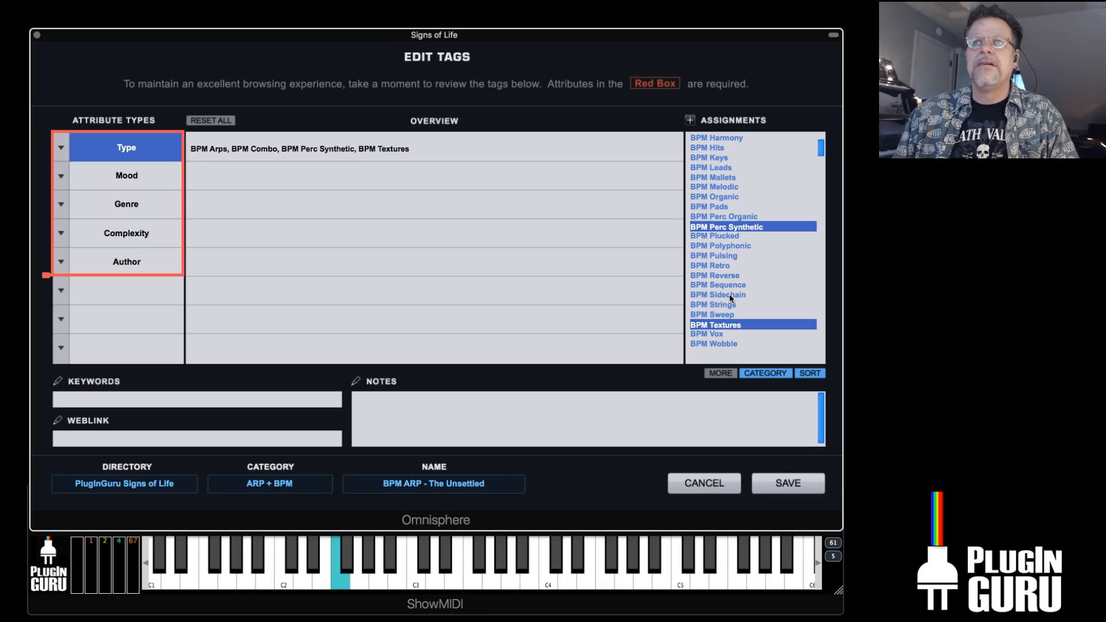
Assign the Mood tags Dark, Disturbing, Dramatic, Intense and Powerful to the patch
click(122, 180)
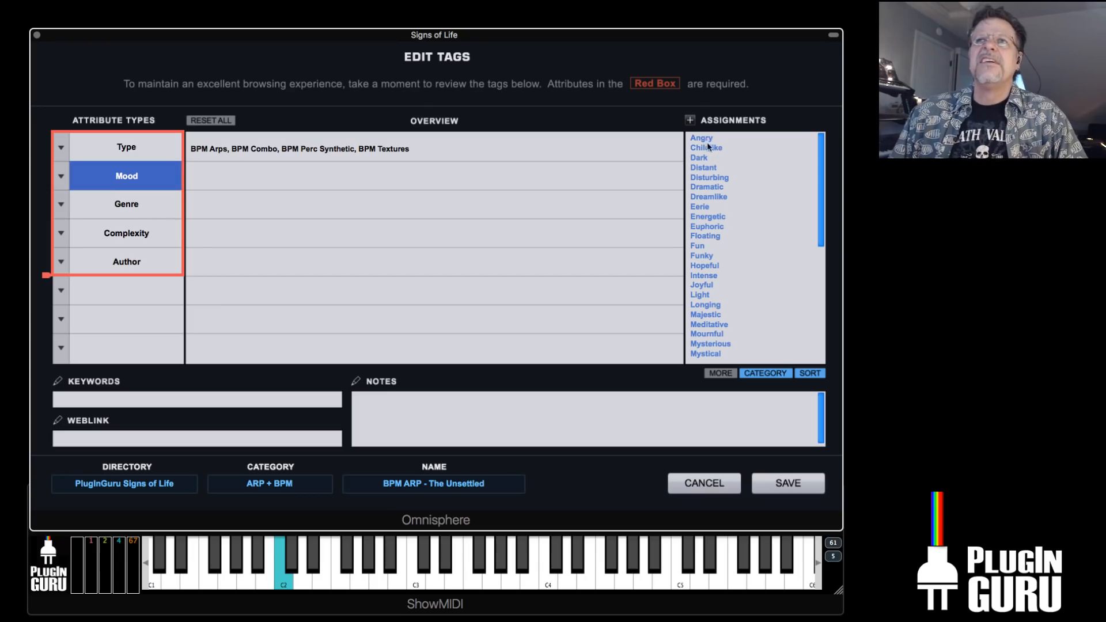
click(705, 158)
click(723, 179)
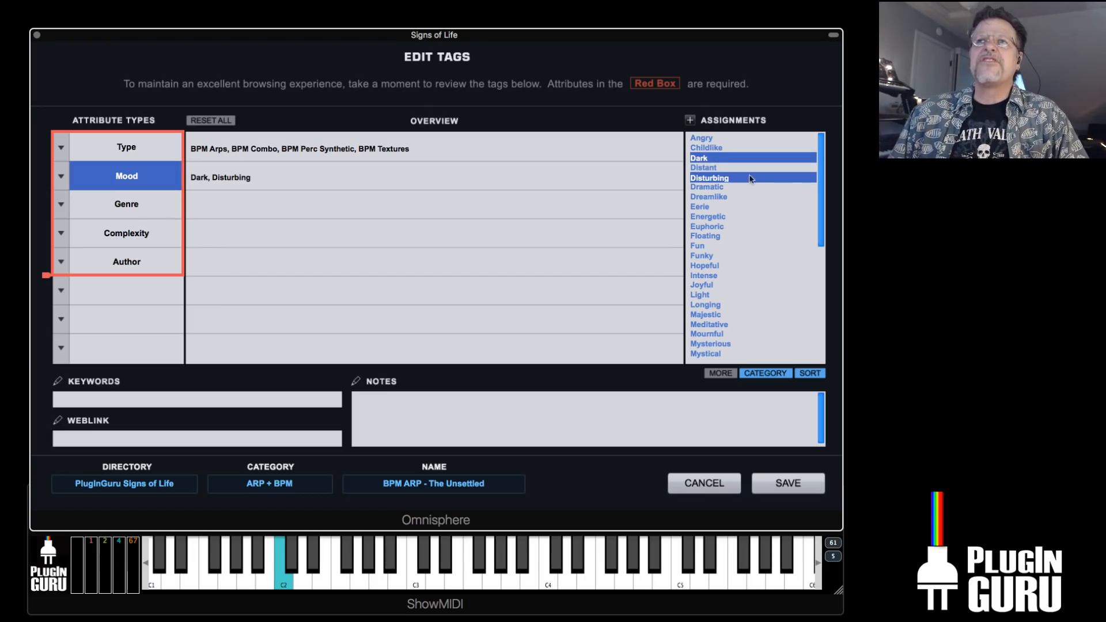
click(716, 188)
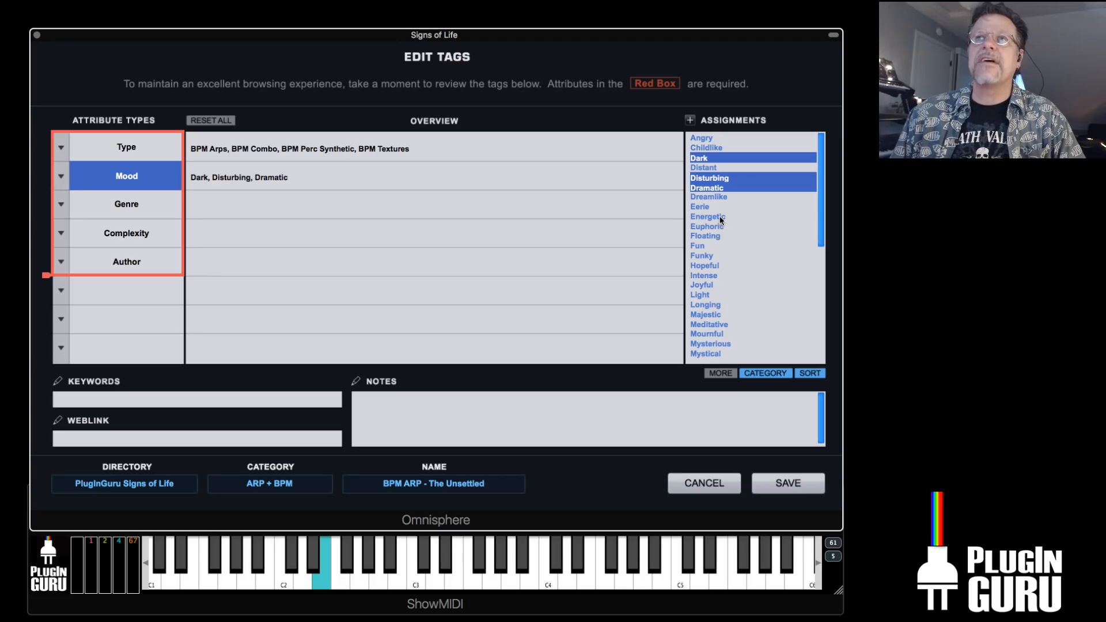
click(713, 276)
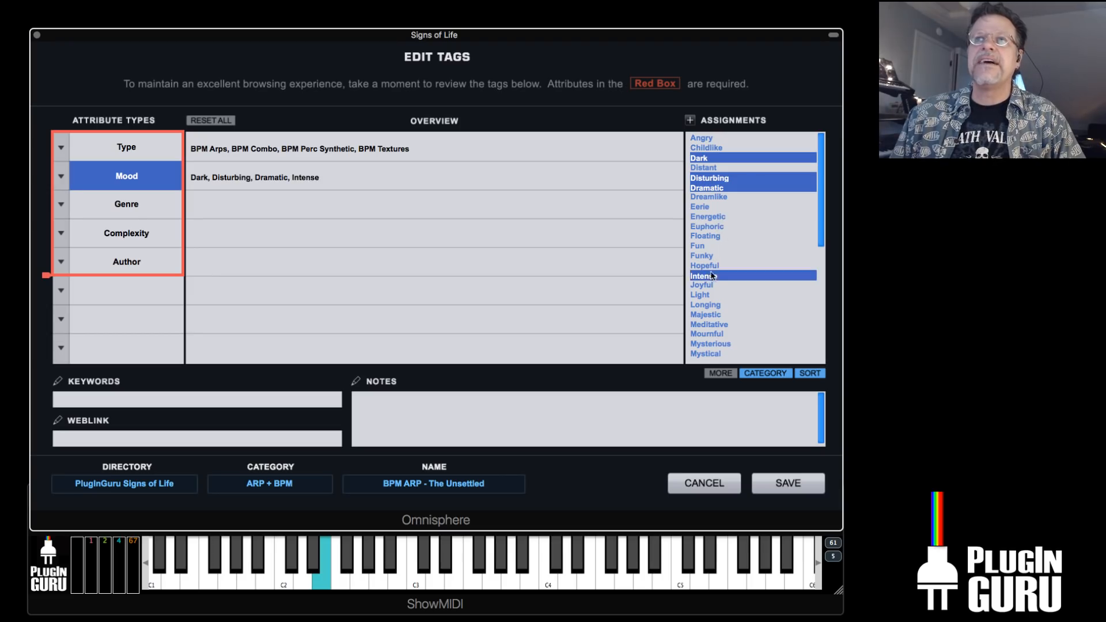
scroll(720, 288, down, 2)
scroll(730, 289, down, 2)
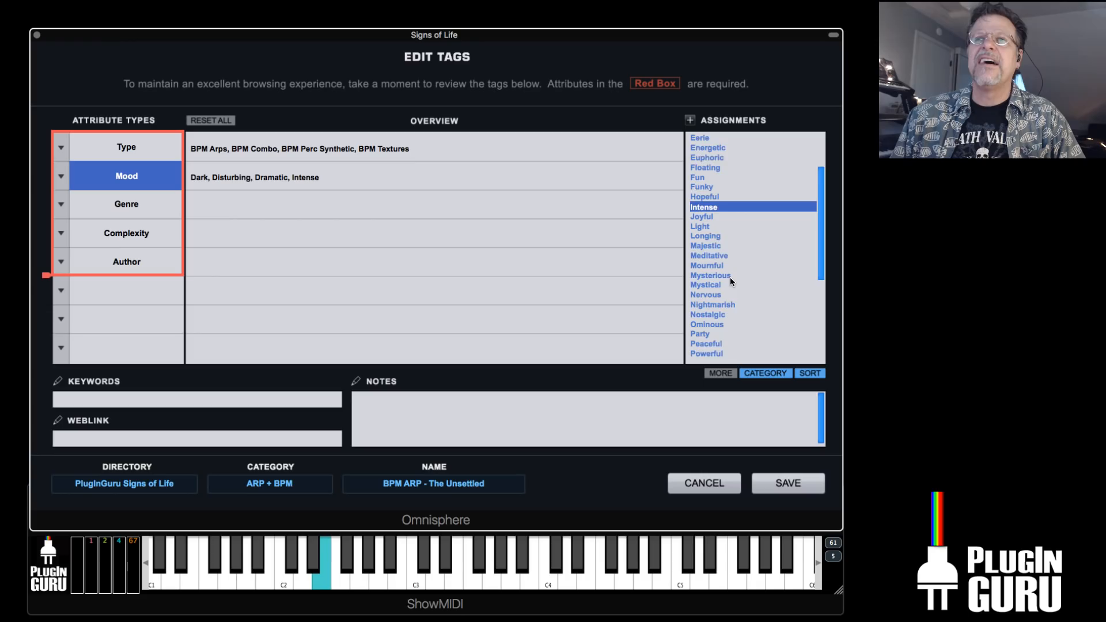
scroll(729, 279, down, 2)
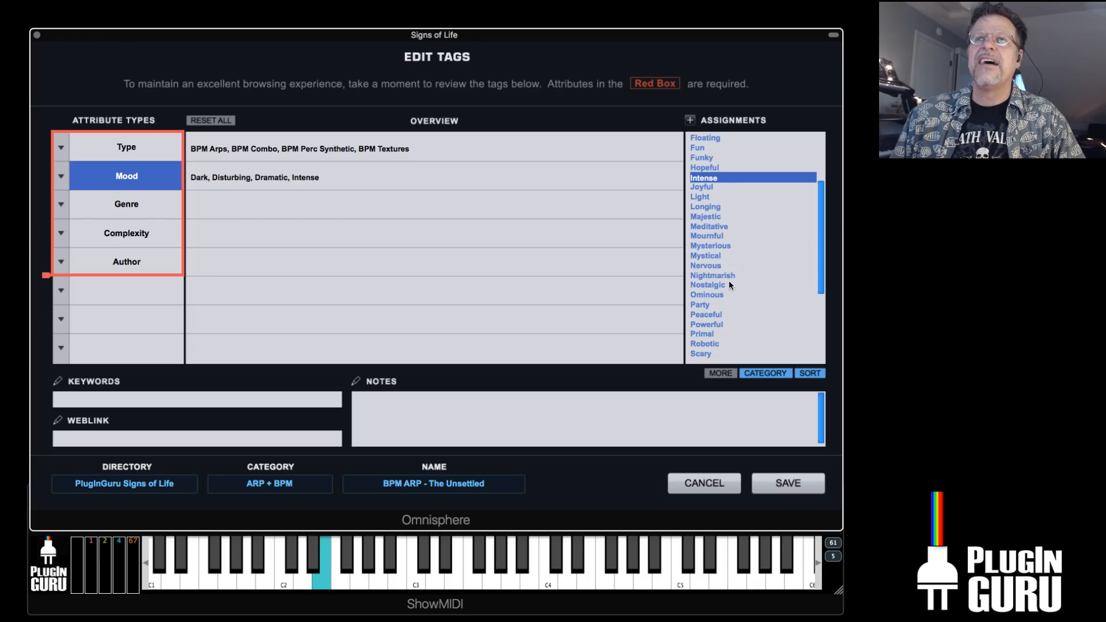
click(718, 324)
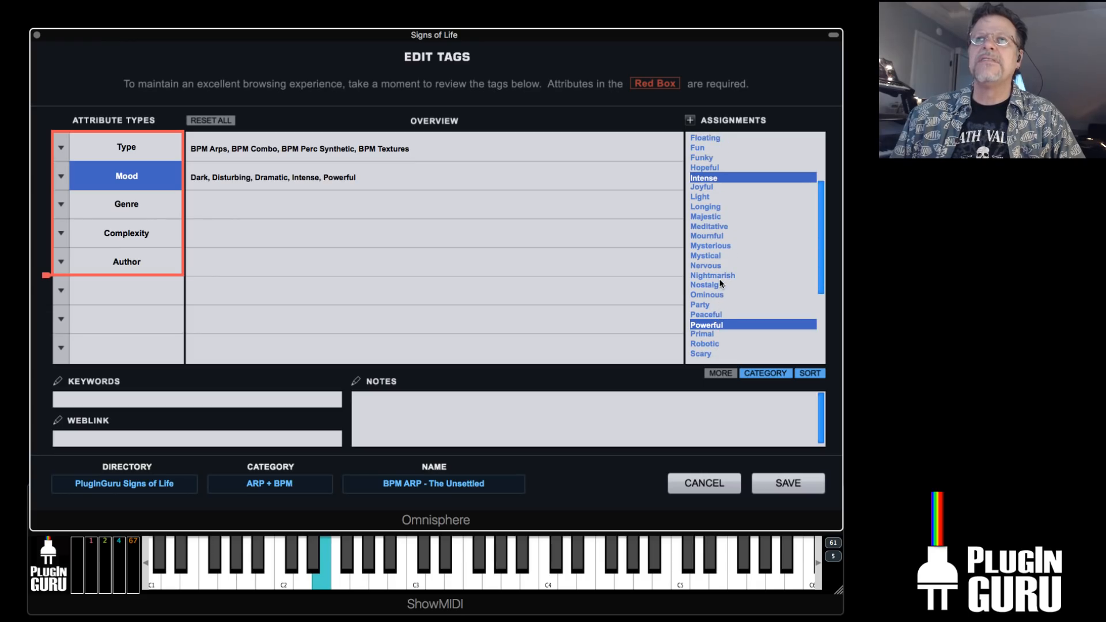
scroll(717, 283, down, 3)
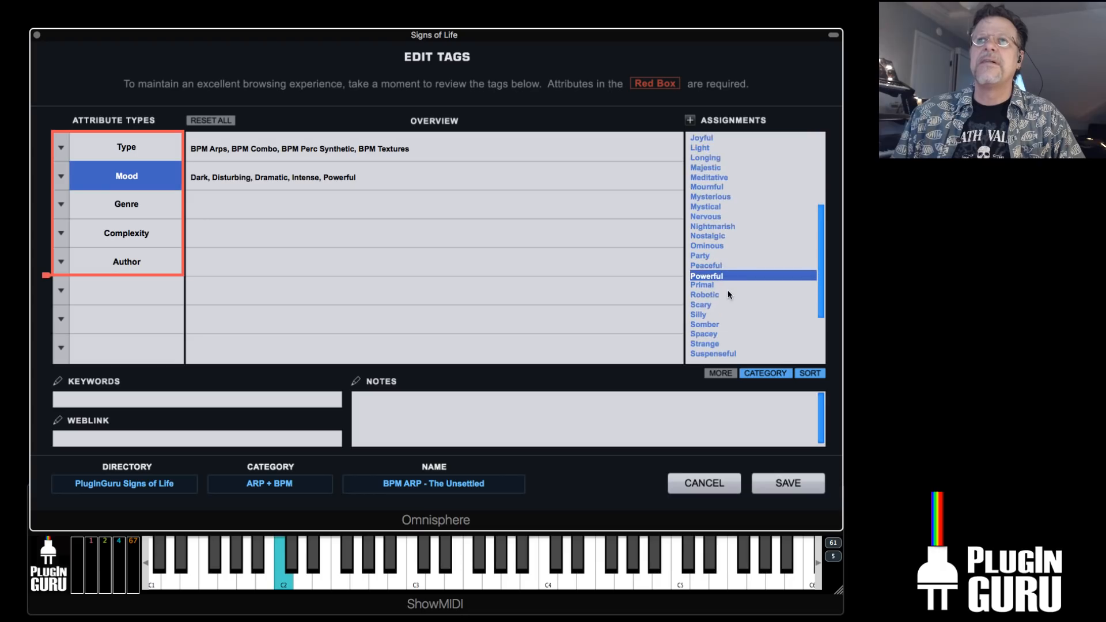
scroll(723, 332, down, 2)
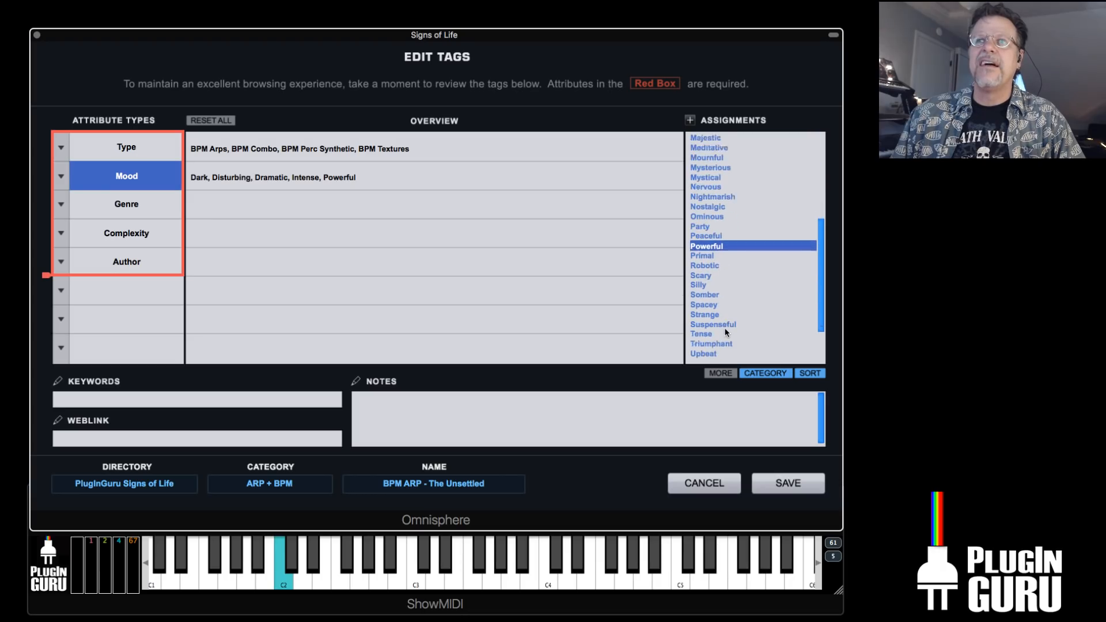
scroll(725, 329, down, 2)
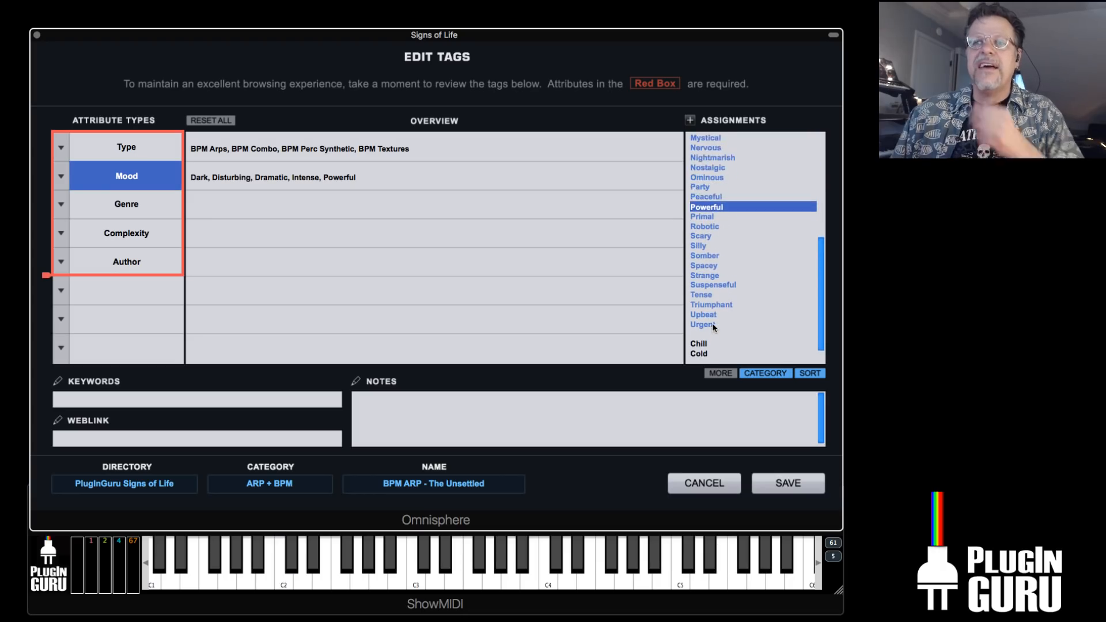
Assign the Genre tags Ambient, Ballad, Dance, Dubstep, Electronic, Film, Funk, Hip-Hop, Pop, Rock and Dance/Electronic to the patch
click(133, 206)
click(706, 138)
click(706, 139)
click(706, 138)
click(700, 146)
click(699, 157)
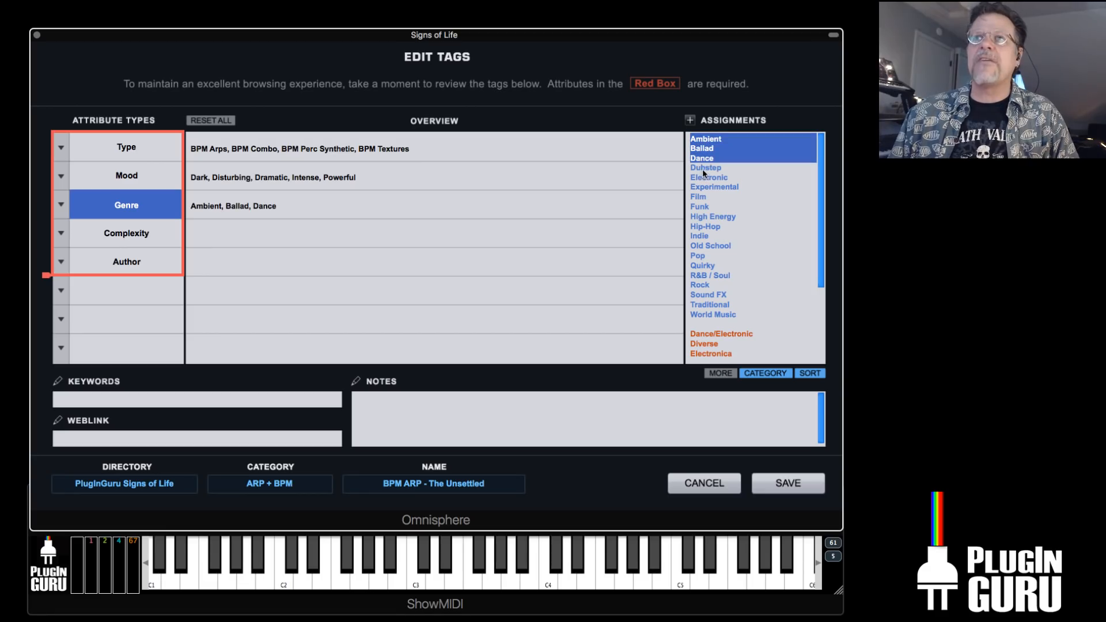
click(707, 168)
click(710, 178)
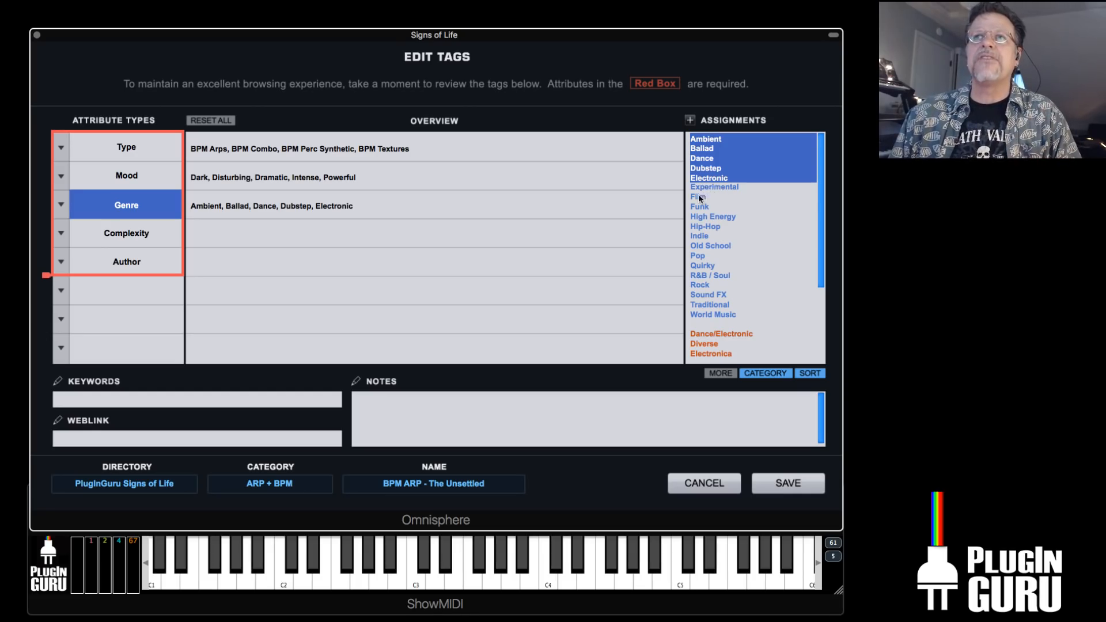
click(699, 197)
click(700, 206)
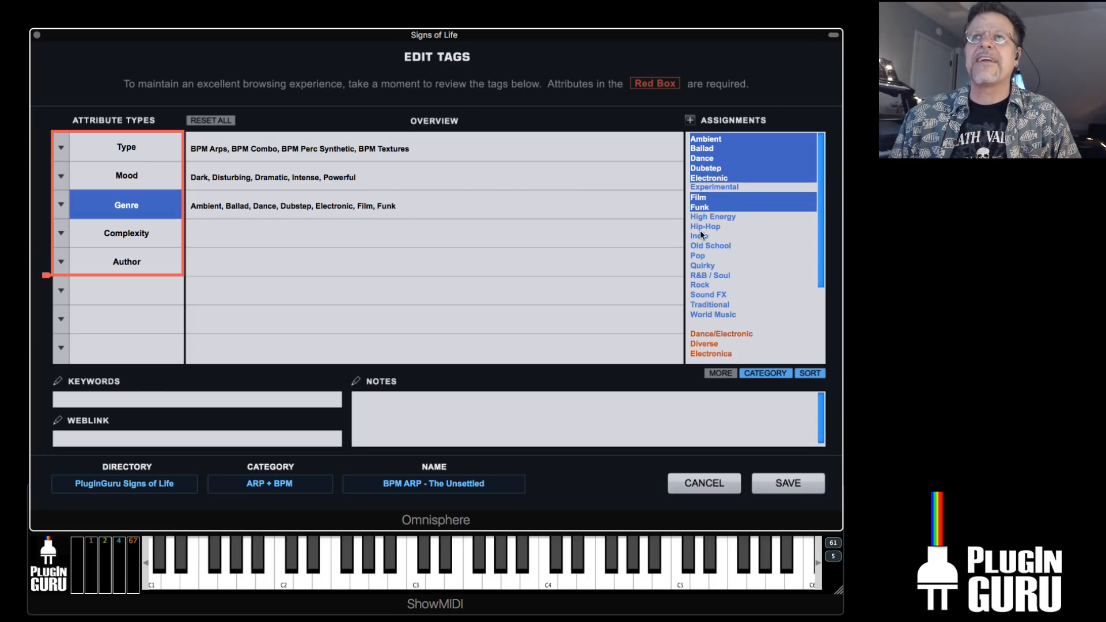
click(700, 225)
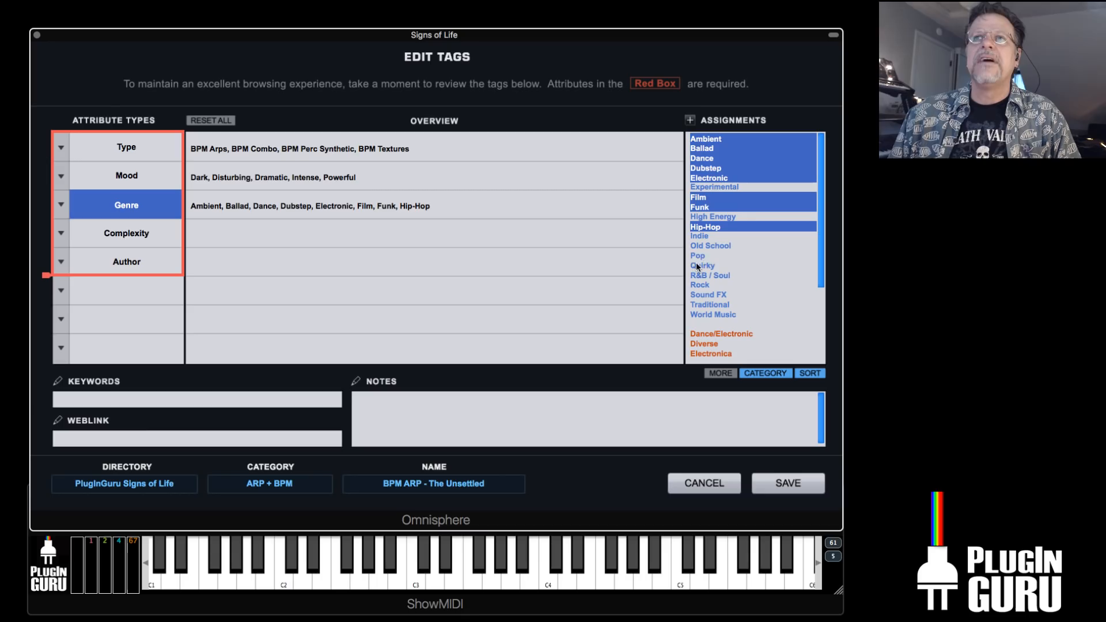
click(697, 256)
click(704, 286)
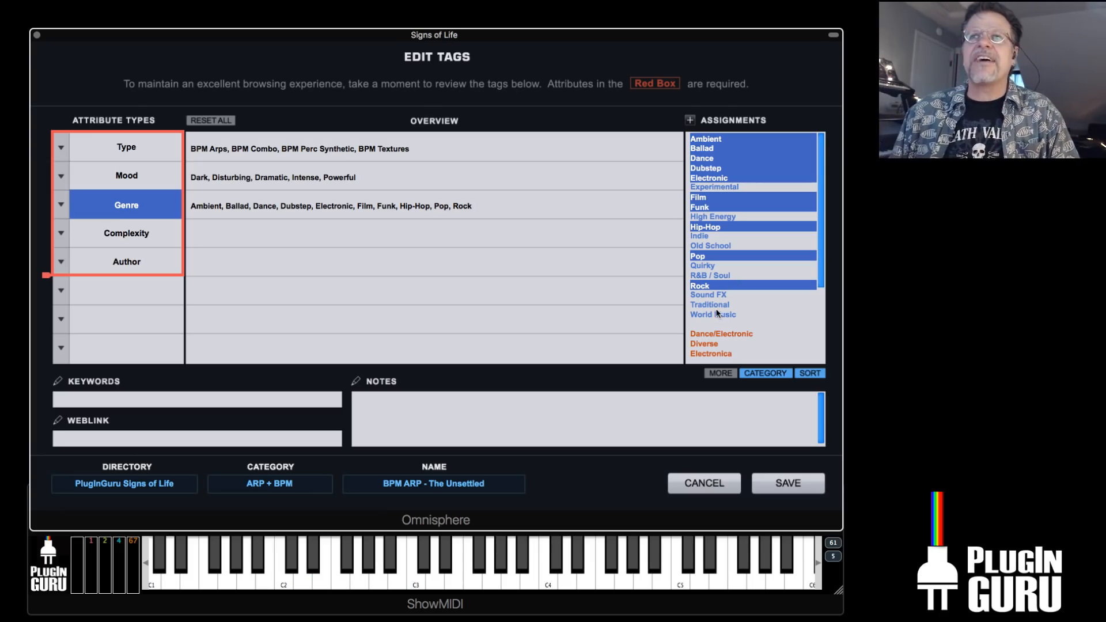
click(713, 335)
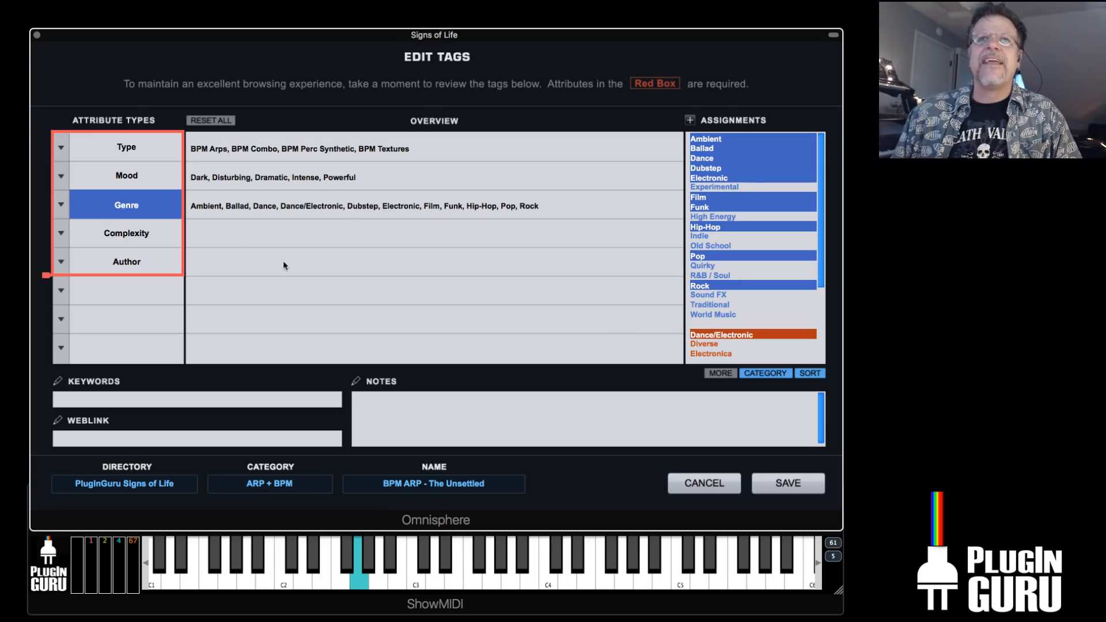
Tag the patch's complexity as Complex and Level 2 - Medium, and assign the sound designer's name as Author
click(112, 240)
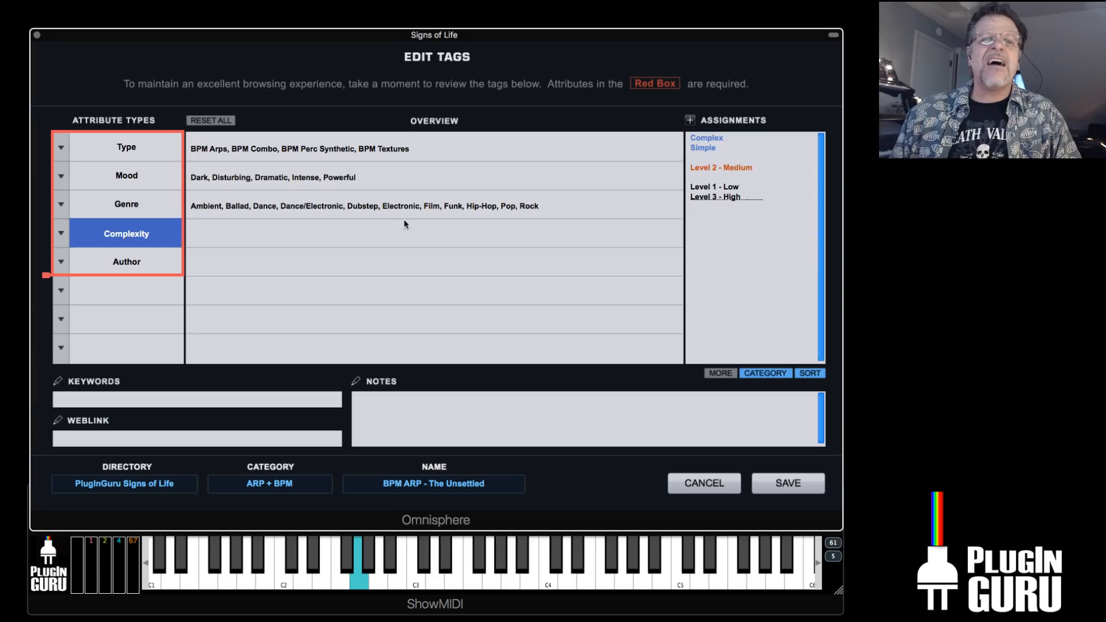
click(708, 137)
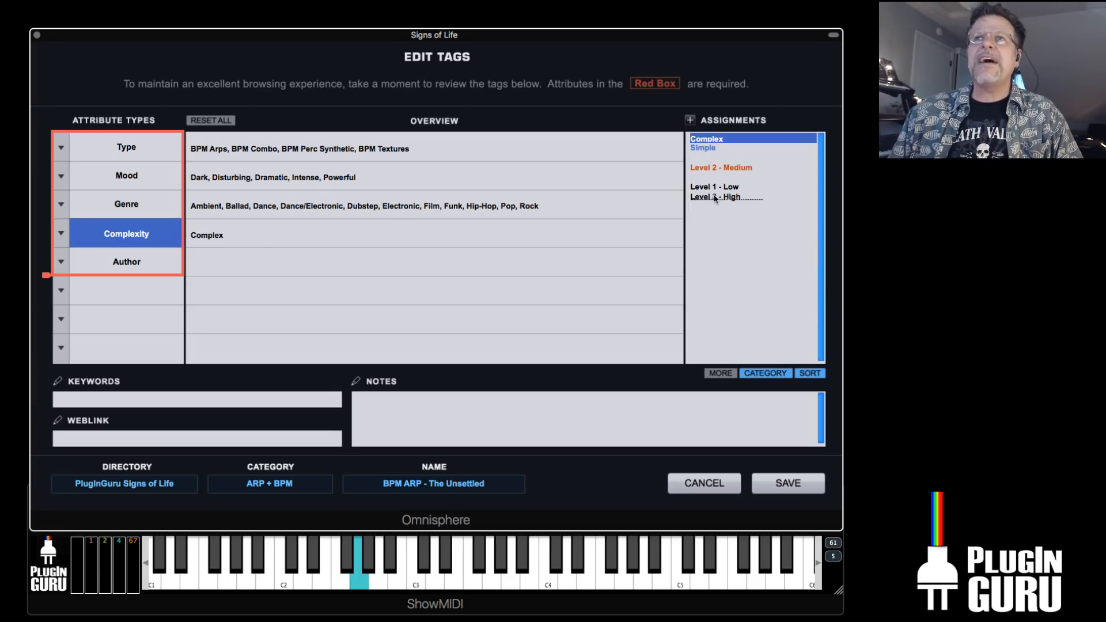
click(692, 170)
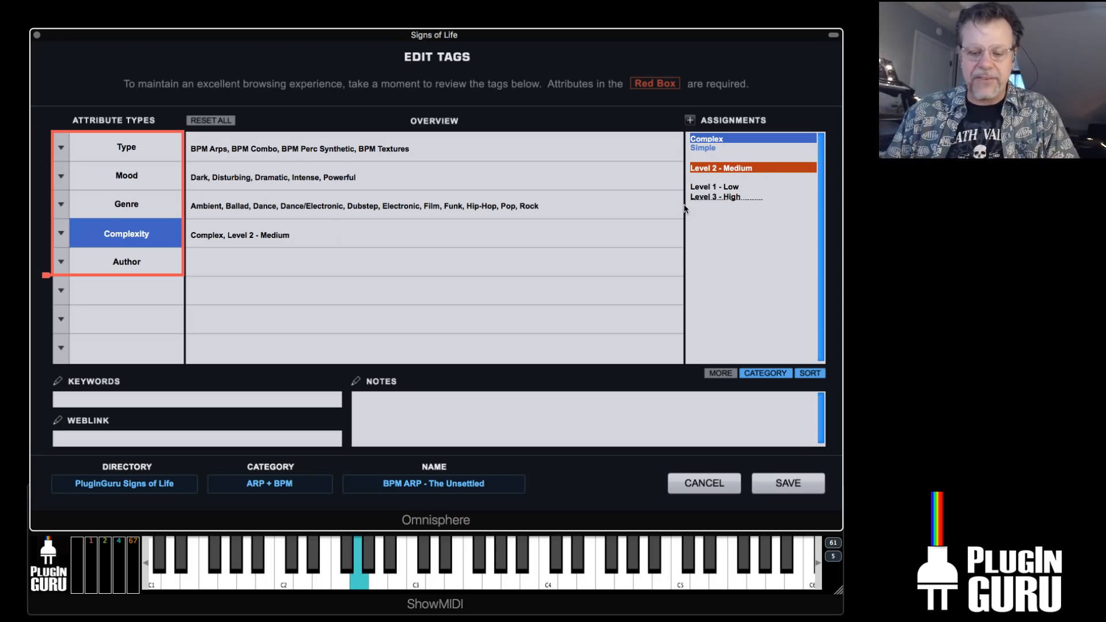
click(126, 261)
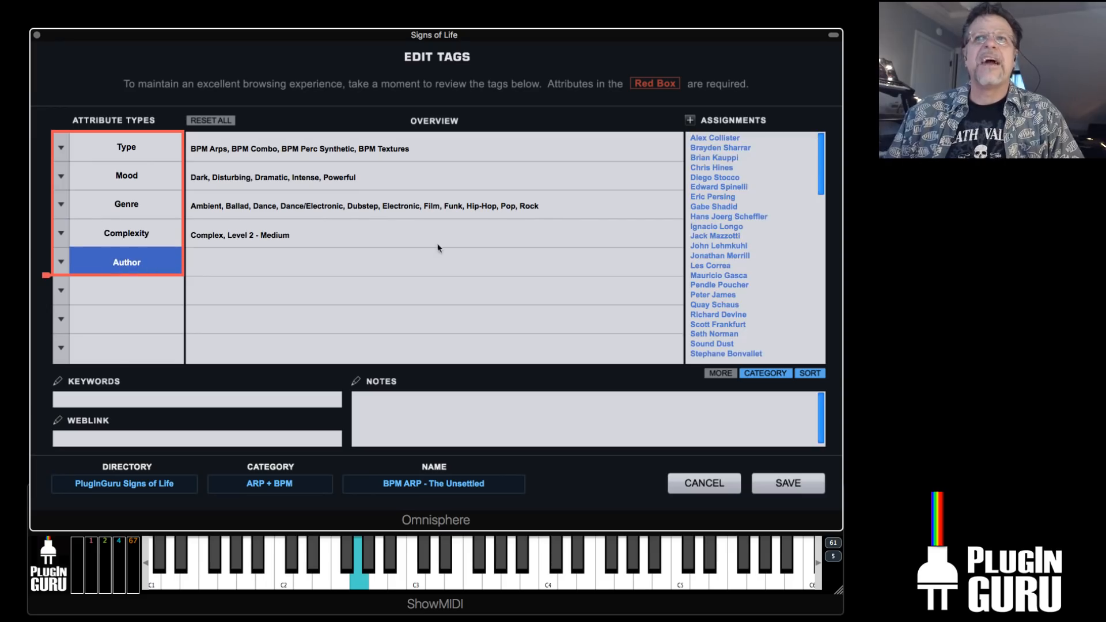
click(723, 246)
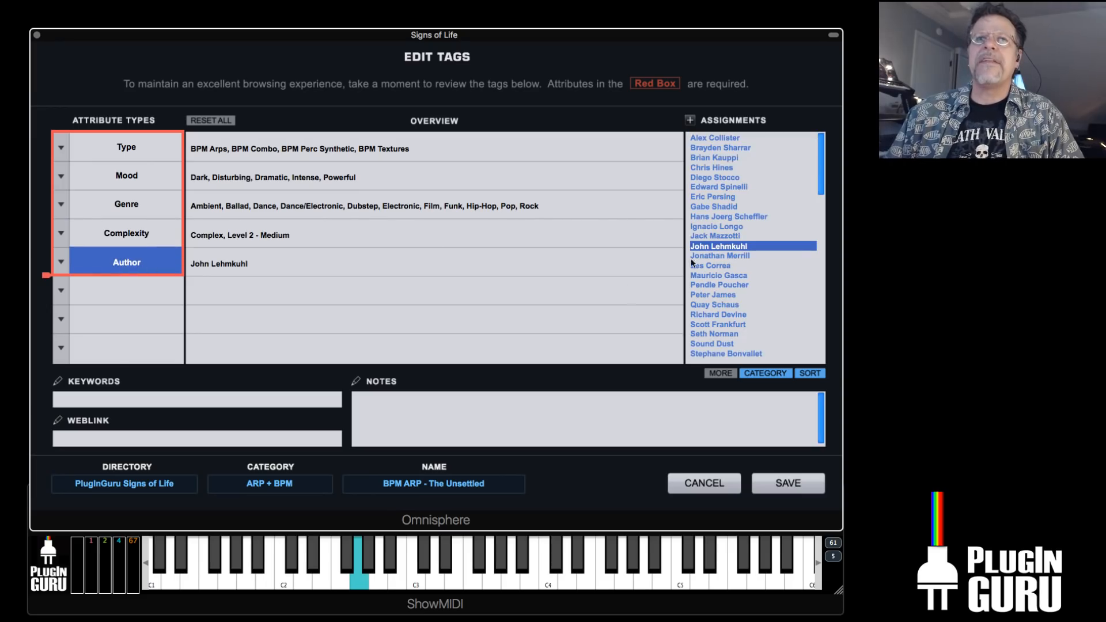
Enter "PlugInGuru Signs of Live" as the patch's keywords
click(189, 395)
text(Plug)
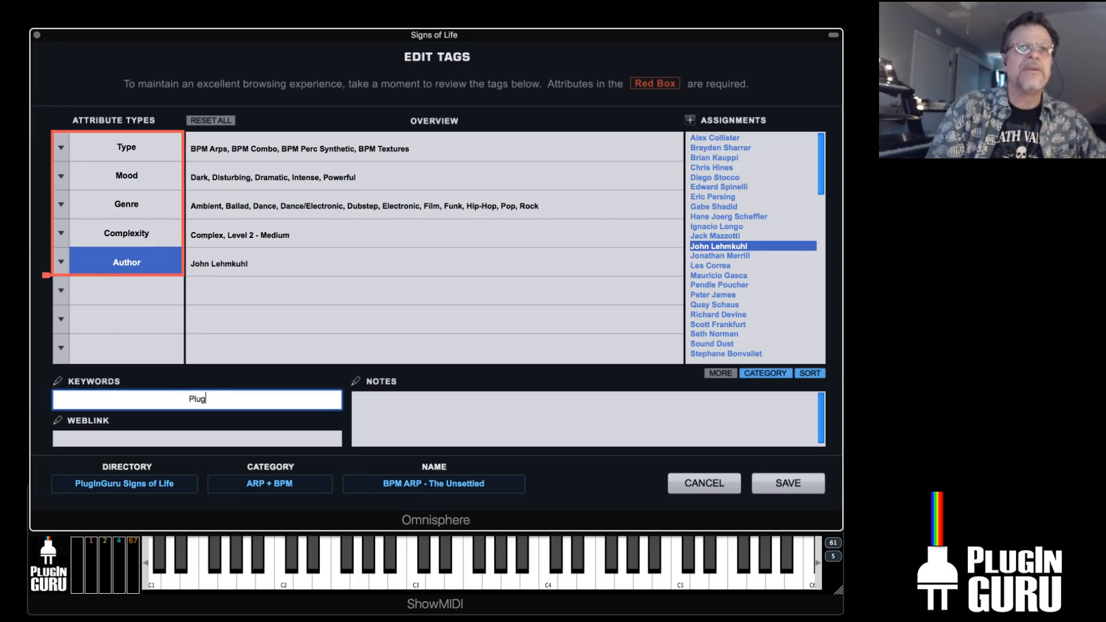
text(InGuru Signs )
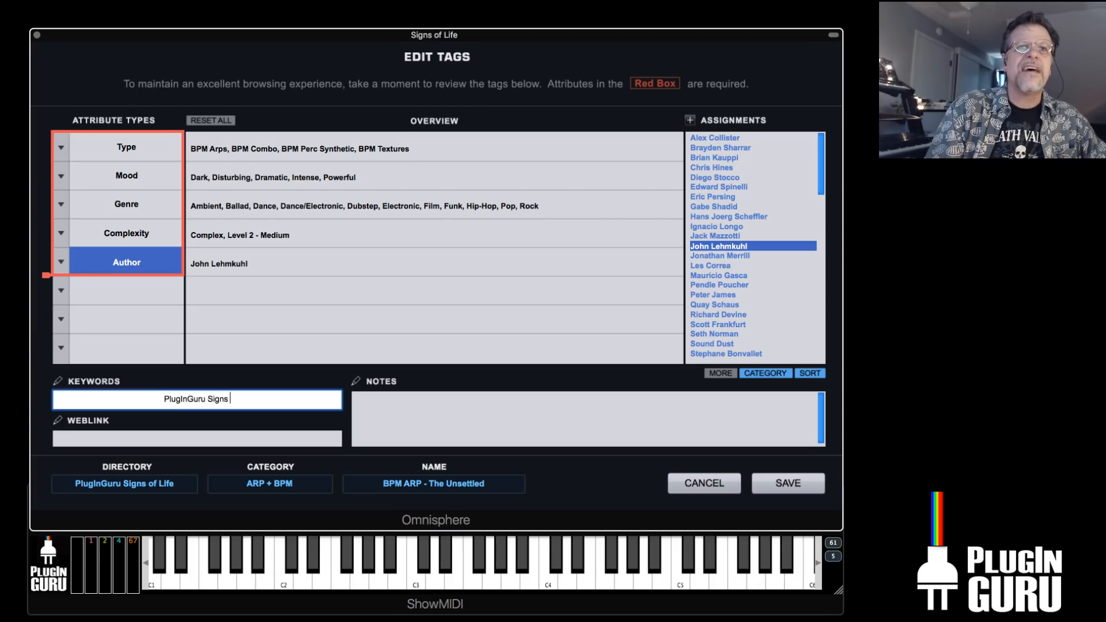
text(of Live)
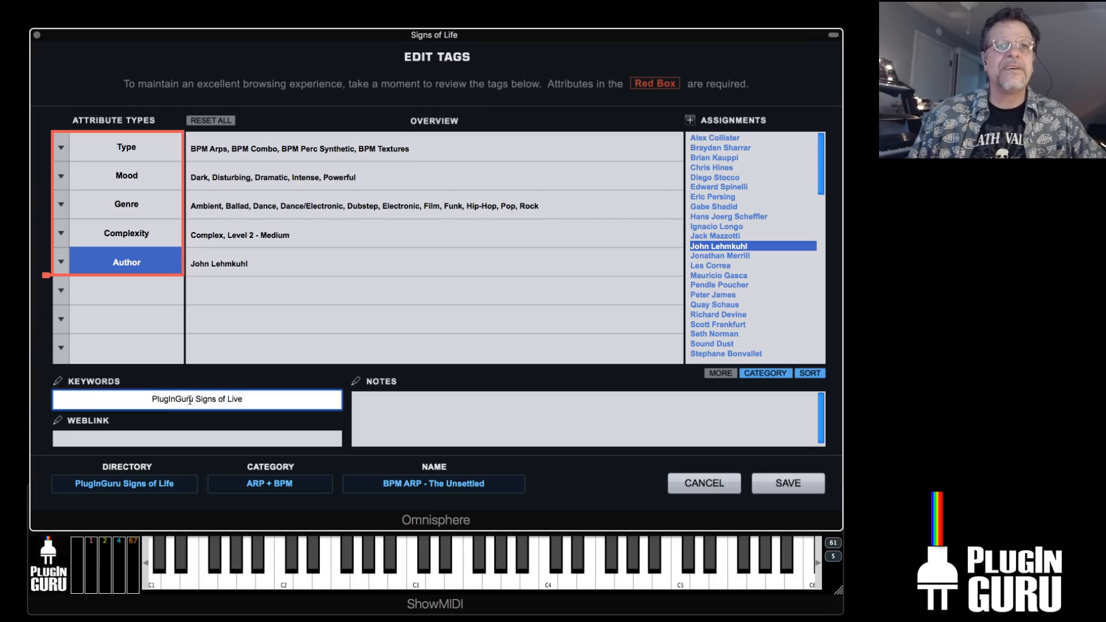
key(BackSpace)
key(BackSpace)
text(fe)
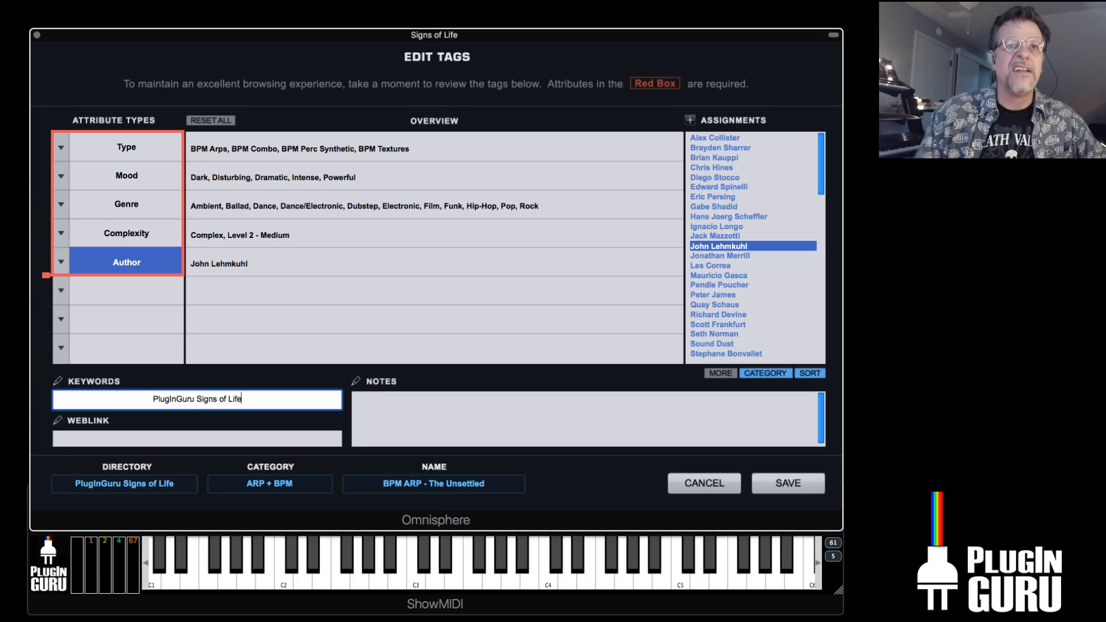
click(192, 436)
text(www.Pl)
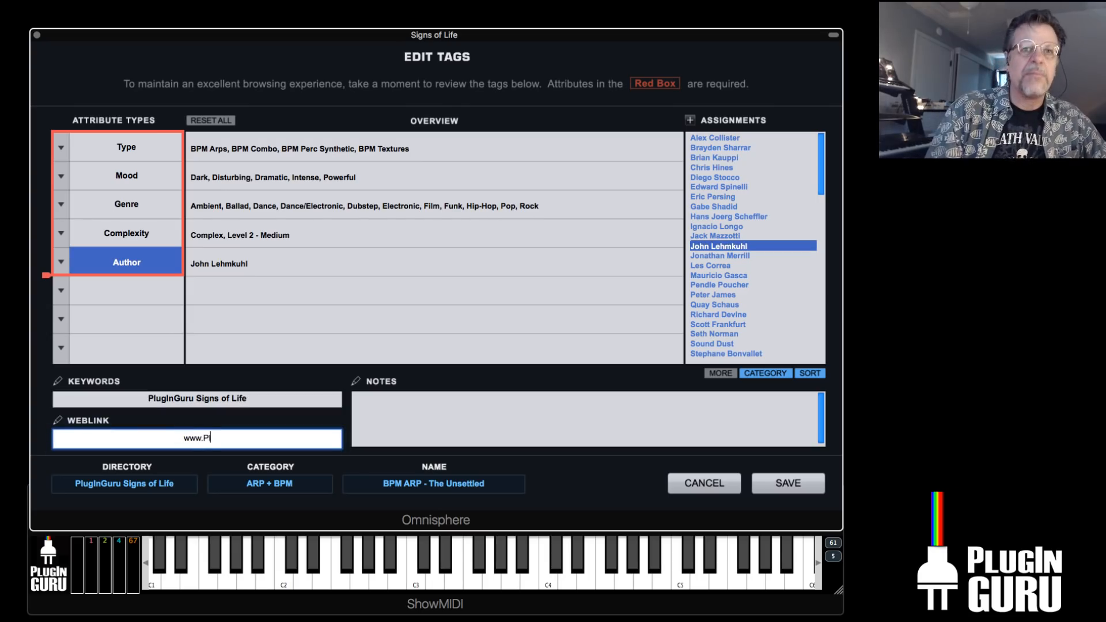
text(ugInGuru.com)
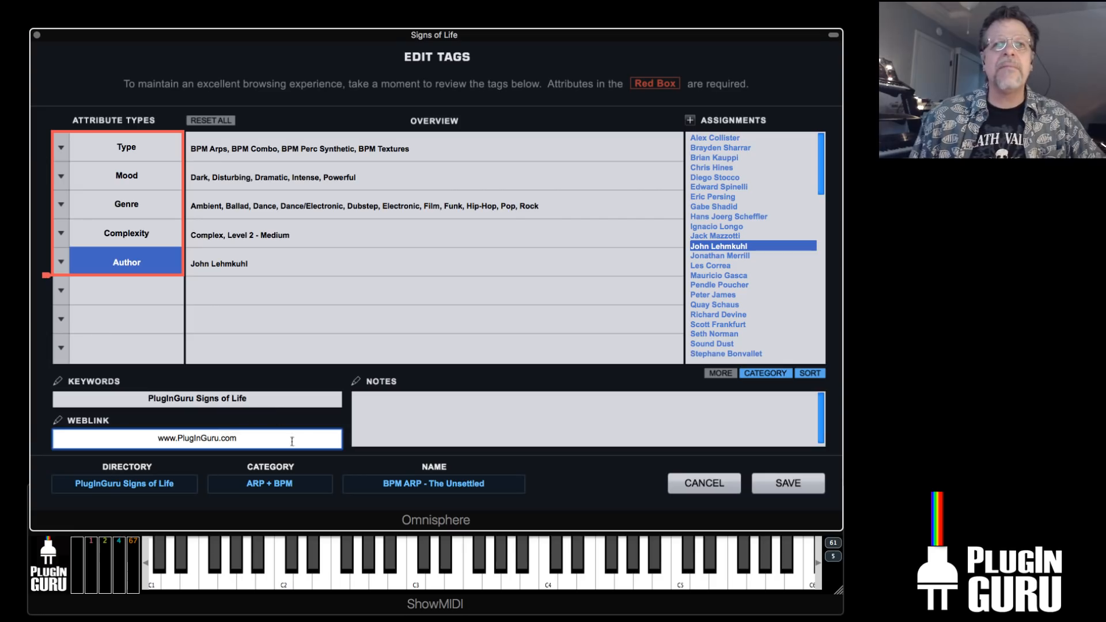
Enter the notes "EPIC! Powerful cinematic ARP patch made during the 4/27/19 LIVESTREAM event!" and save the tagged patch
click(361, 414)
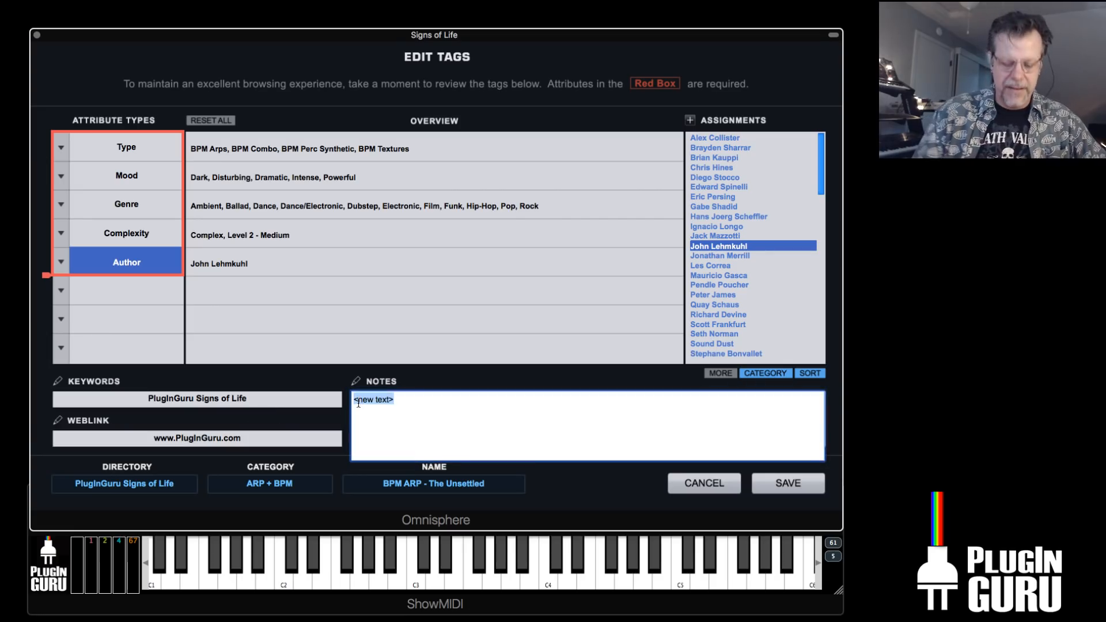
text(Expe)
key(BackSpace)
key(BackSpace)
key(BackSpace)
text(PIC! Power)
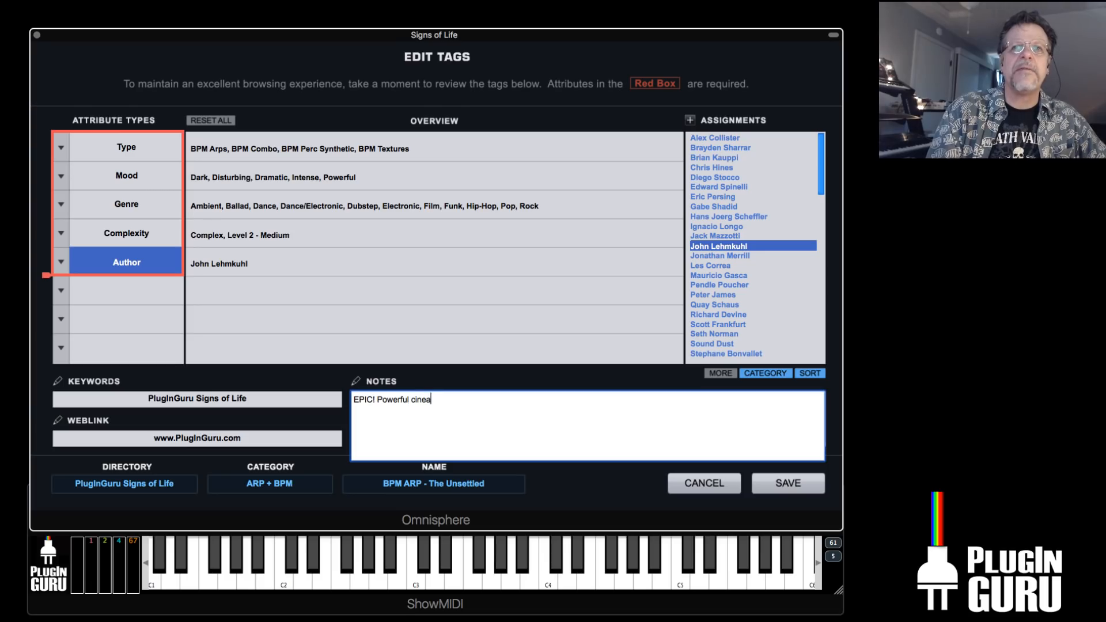
text(ful cinemati)
text(Pulse)
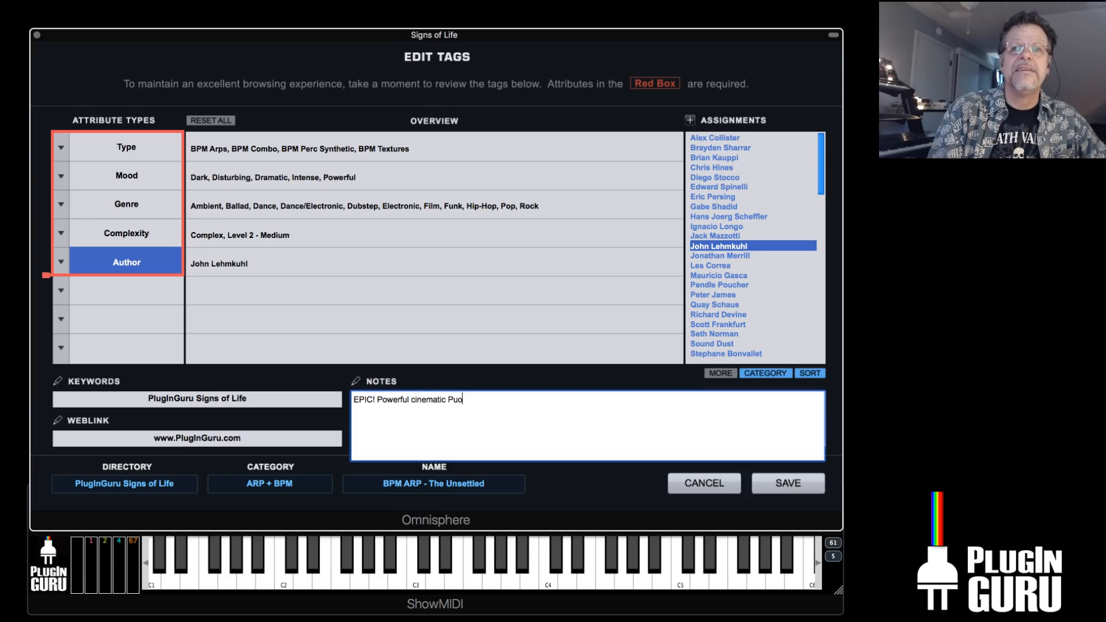
key(BackSpace)
key(BackSpace)
key(BackSpace)
key(BackSpace)
key(BackSpace)
key(BackSpace)
text(ARP )
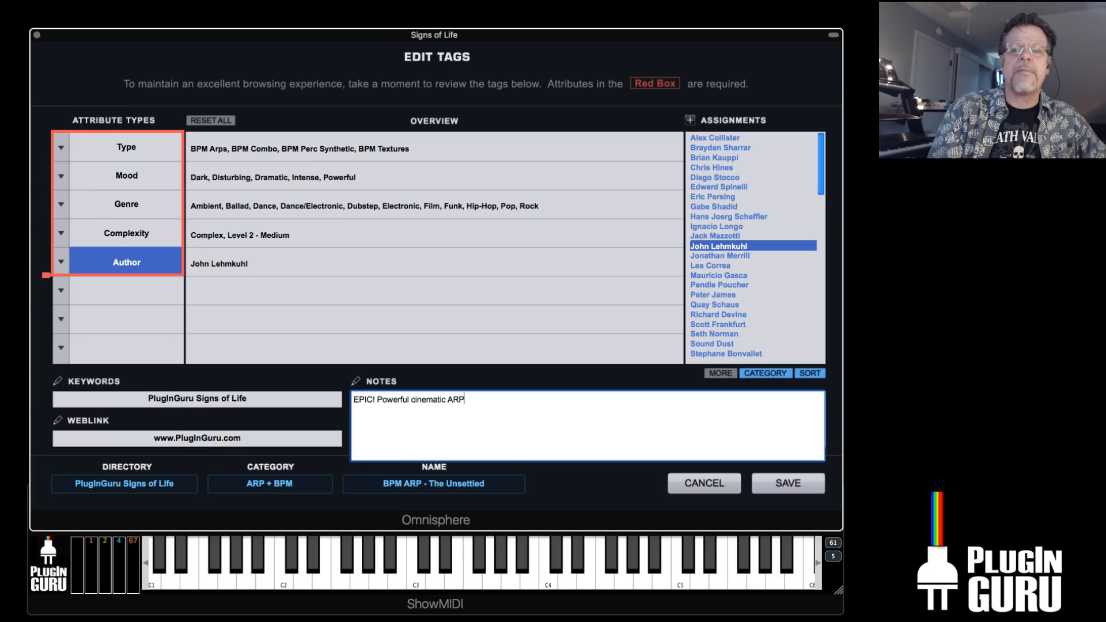
text(patch mde during the 4/27/)
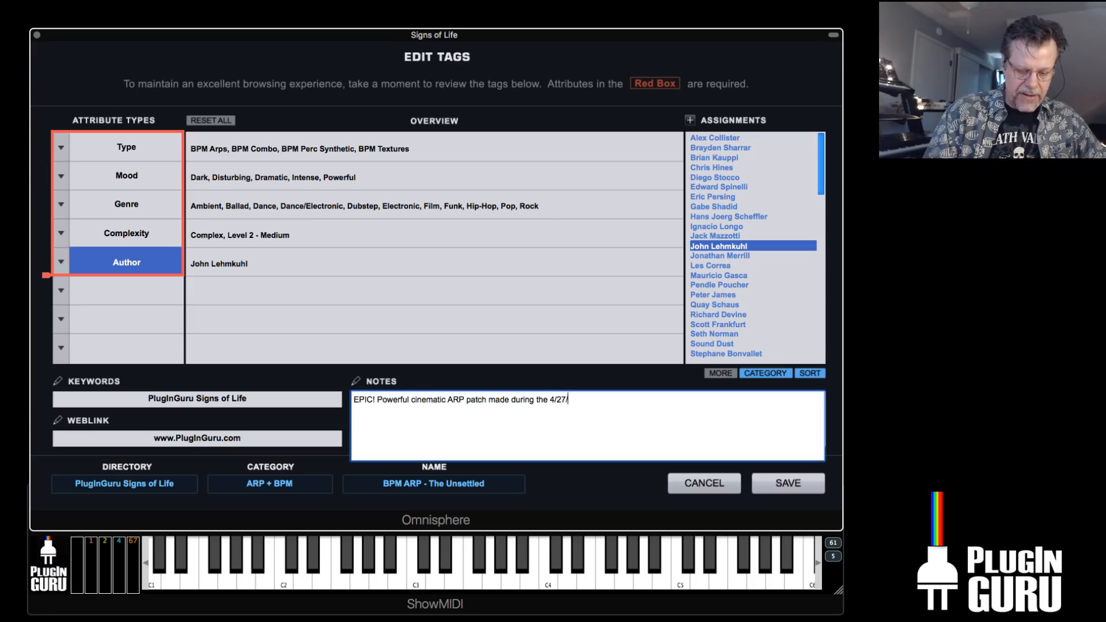
text(IVESTREAM event!)
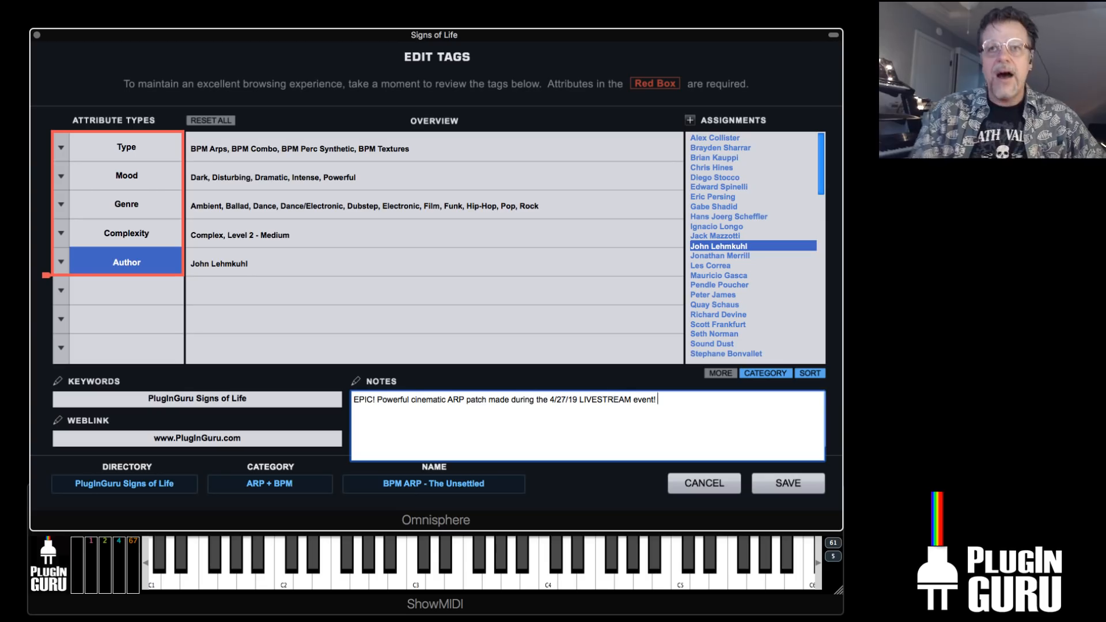
click(808, 482)
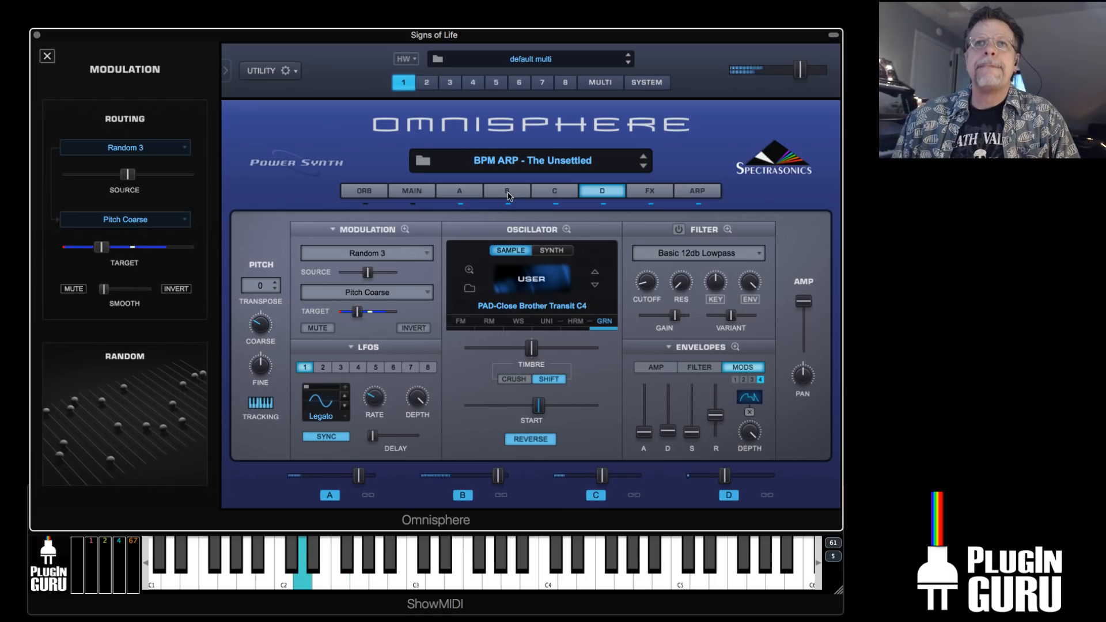
Add a Flame Distortion to the second slot of layer A's effects rack and load one of its presets
click(463, 194)
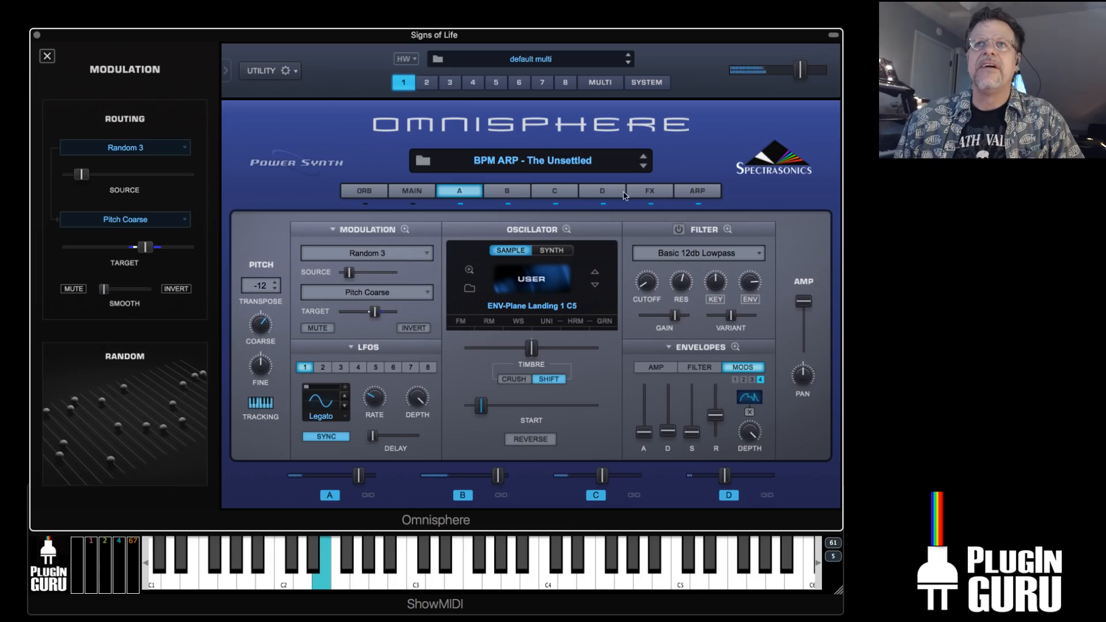
click(634, 195)
click(460, 229)
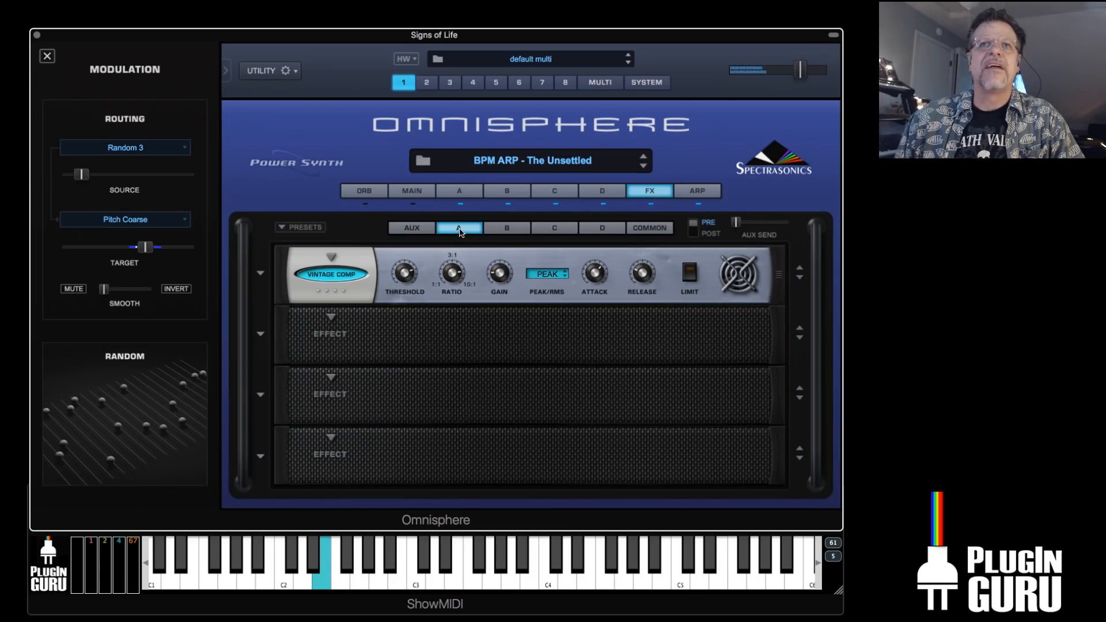
click(331, 317)
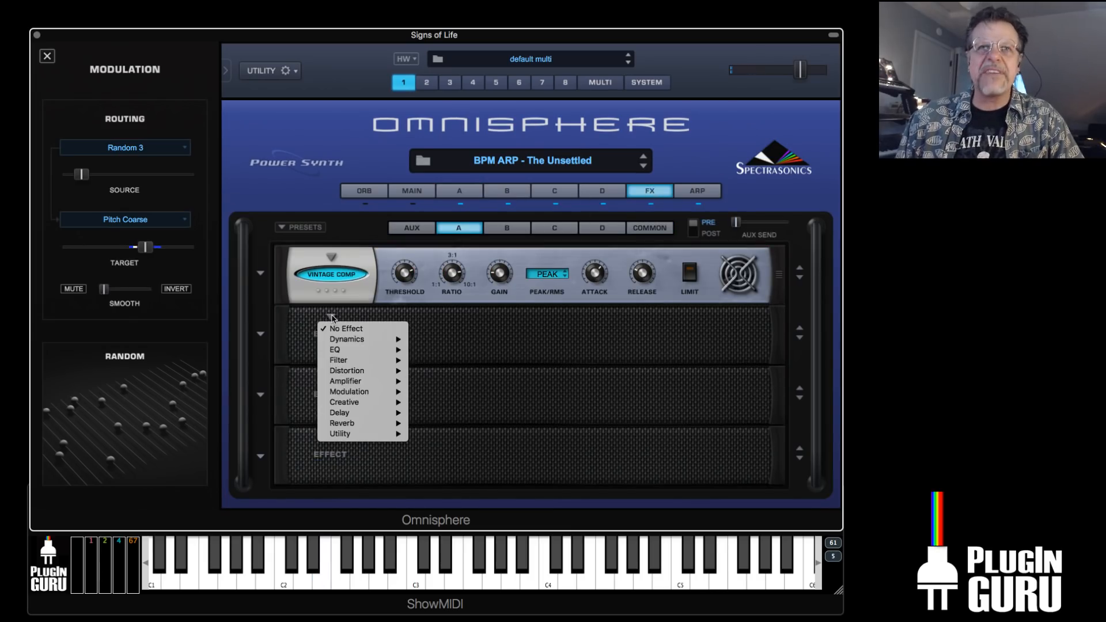
mouse_move(363, 371)
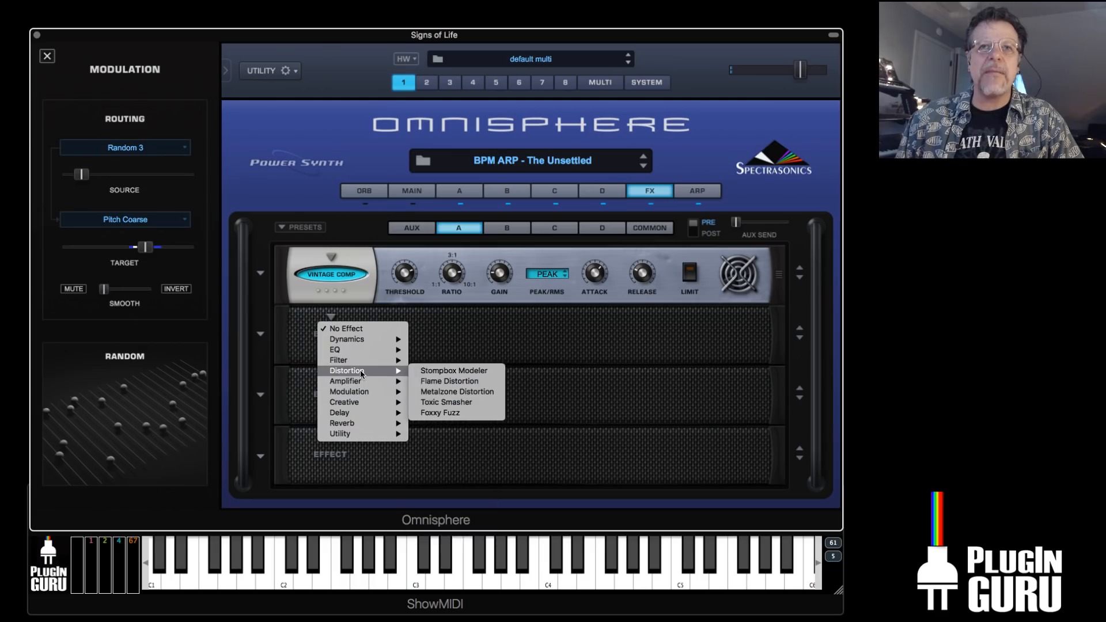
click(479, 383)
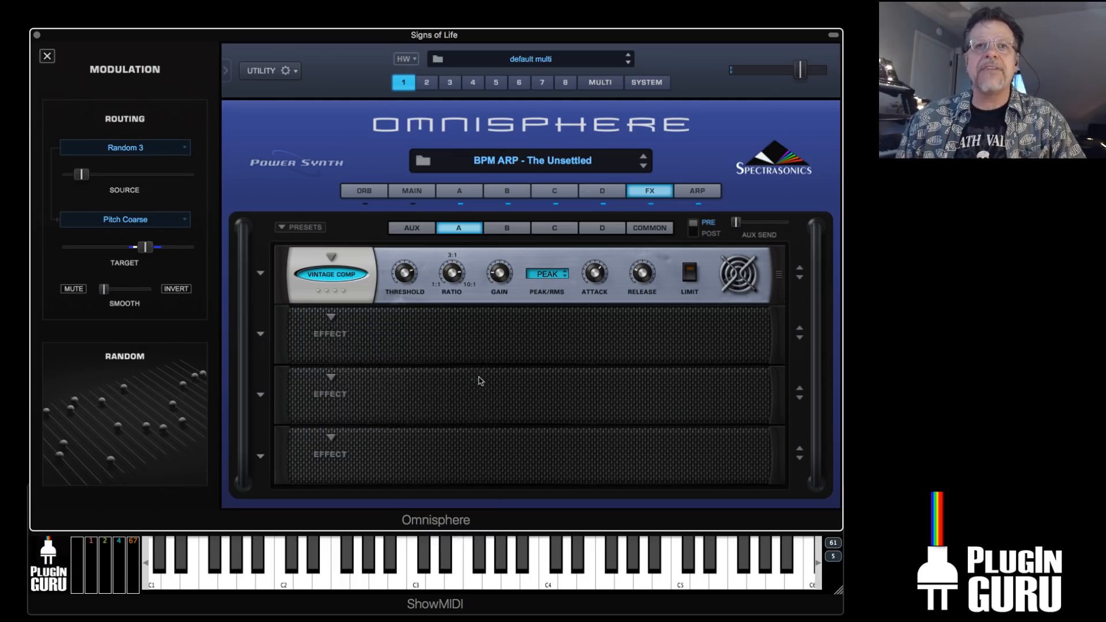
click(261, 339)
click(307, 521)
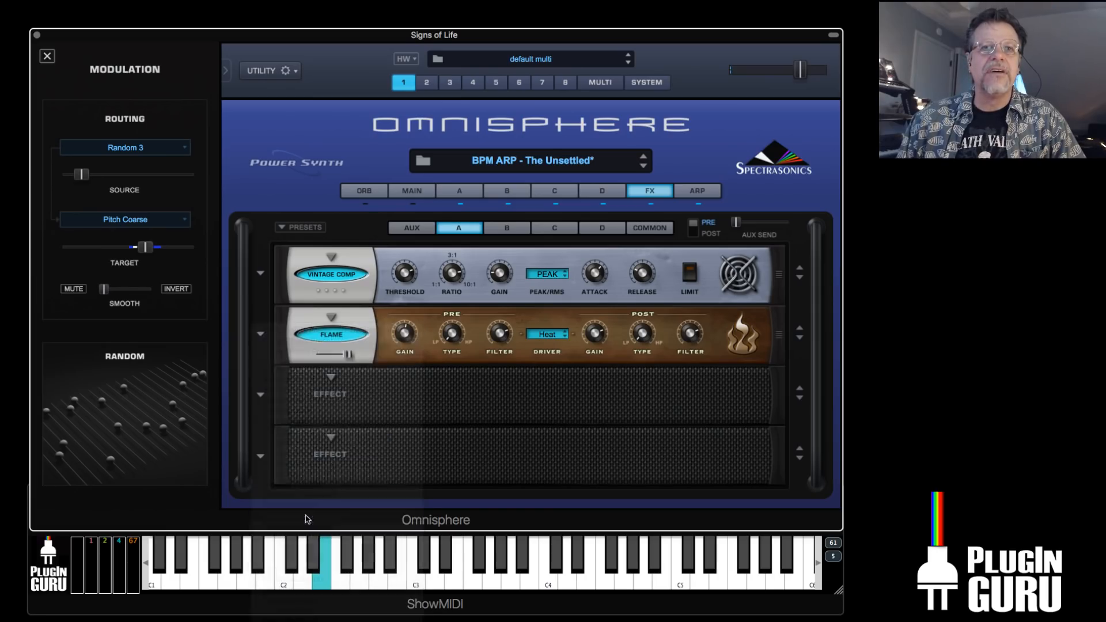
Audition the driver models of layer A's Flame Distortion, including Toast and Ignite, stopping on Cook
click(565, 339)
click(564, 338)
click(564, 338)
click(565, 338)
click(564, 339)
click(564, 338)
click(565, 339)
click(564, 339)
click(564, 339)
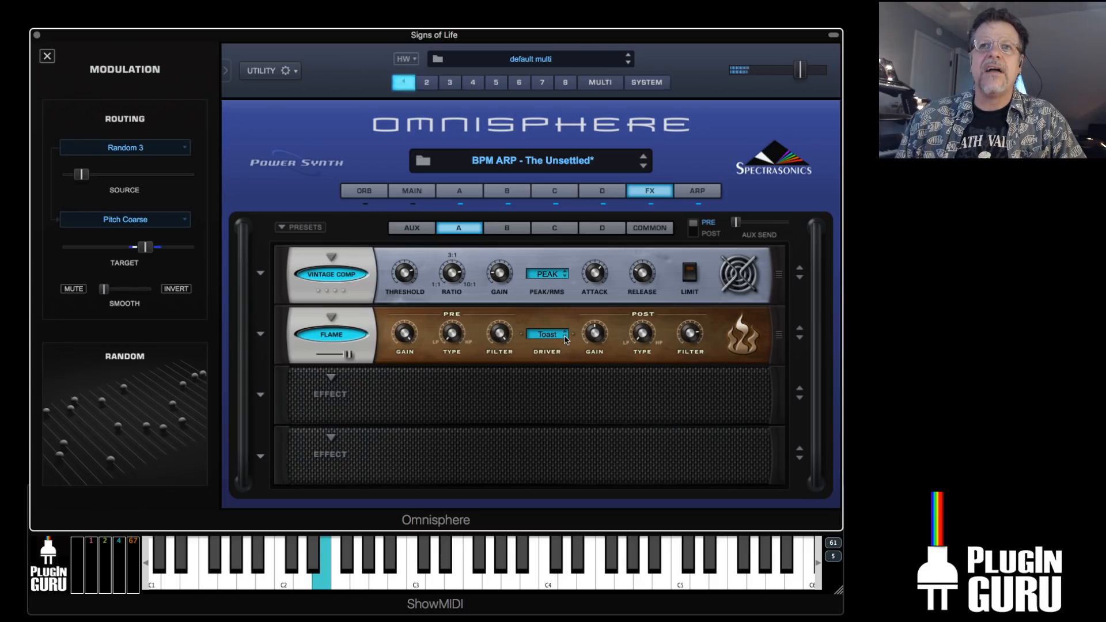
click(564, 338)
click(564, 339)
click(565, 339)
click(565, 339)
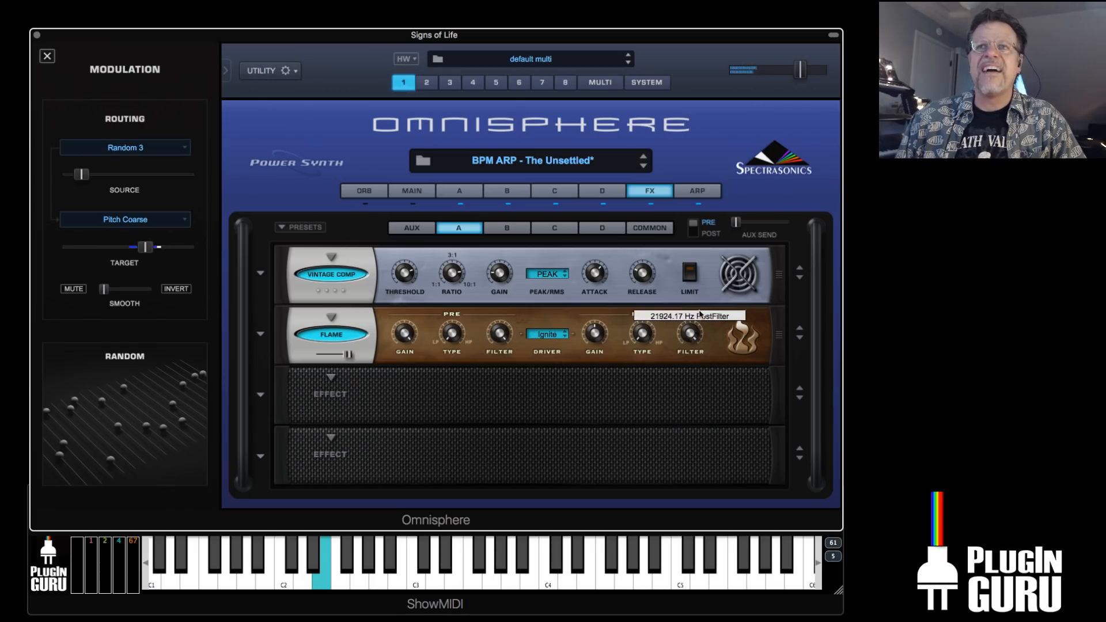
click(564, 338)
click(564, 338)
click(565, 338)
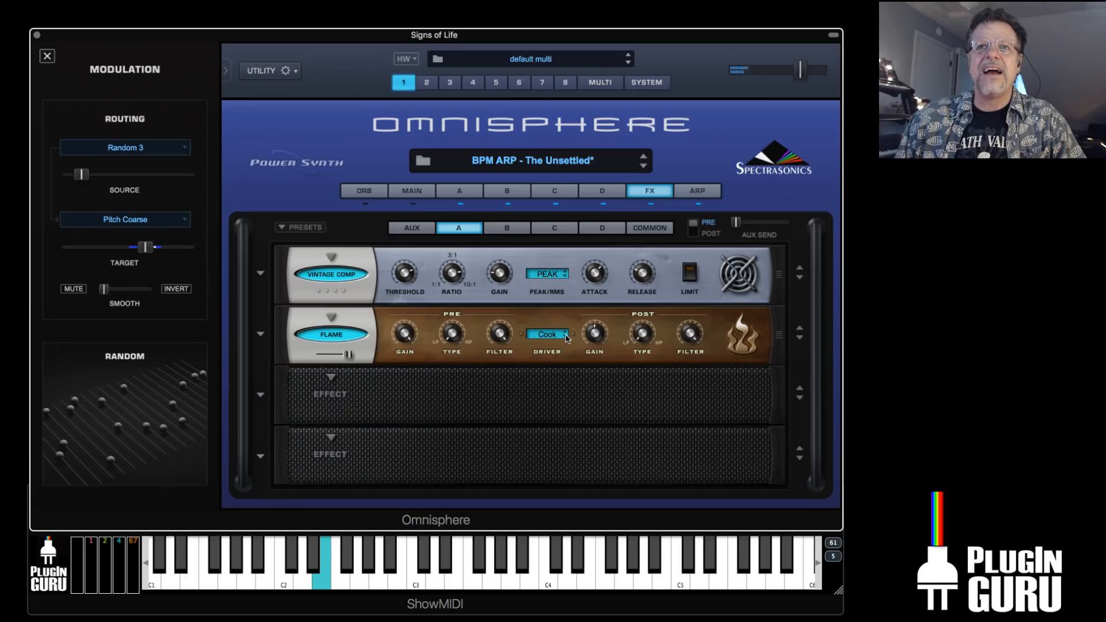
Set layer A's Flame driver to MELT, adjust its gain and compare the sound with the effect bypassed
drag(593, 334, 603, 311)
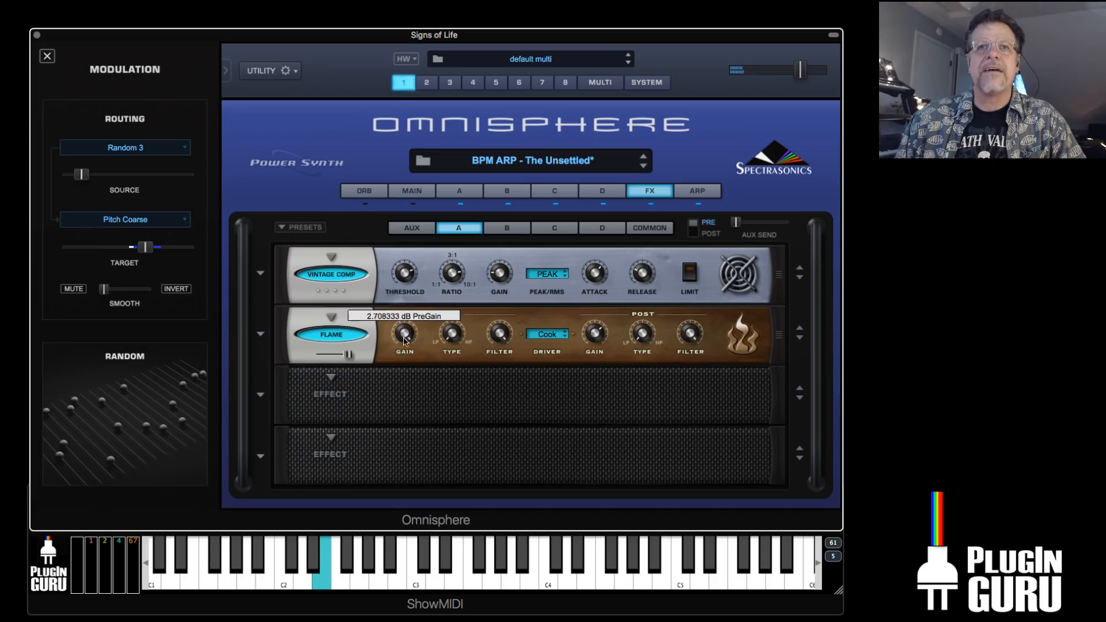
click(565, 338)
click(565, 338)
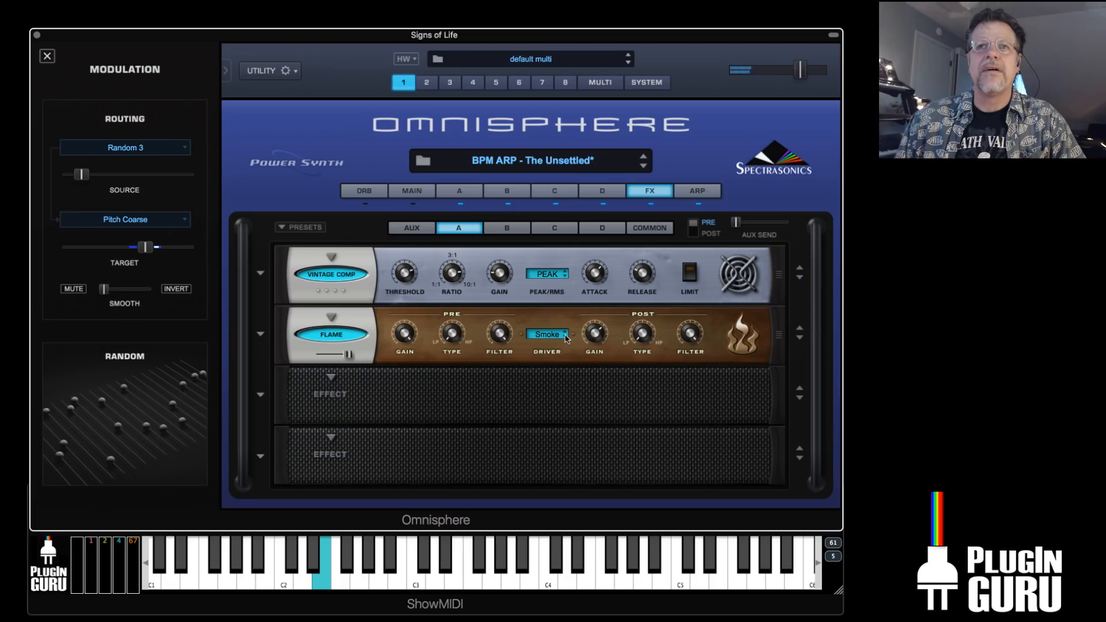
click(565, 338)
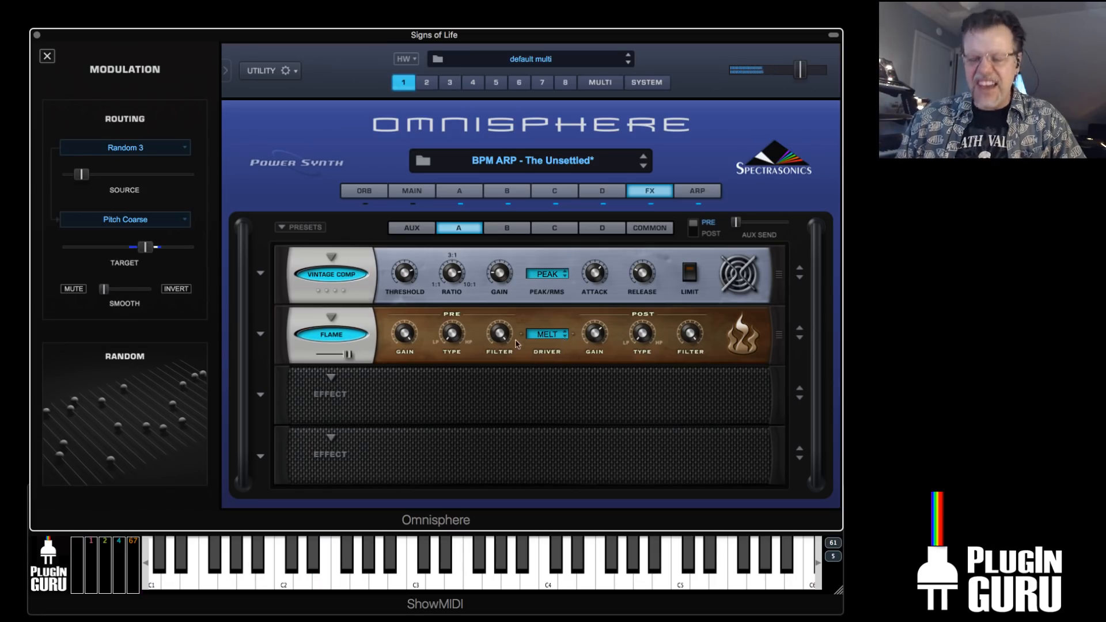
drag(403, 334, 386, 573)
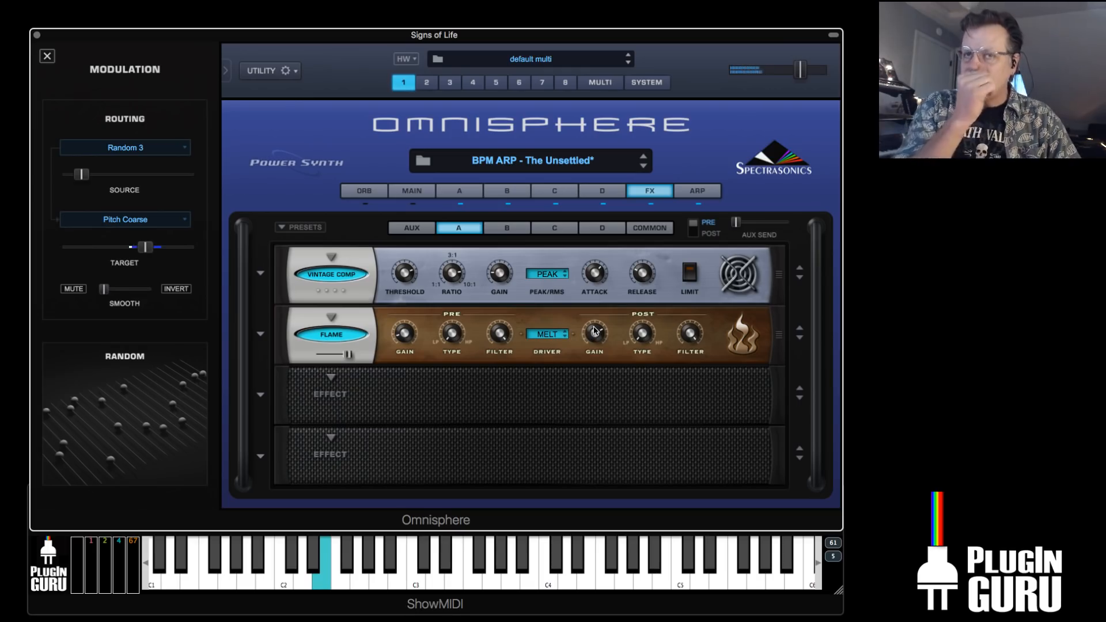
click(330, 334)
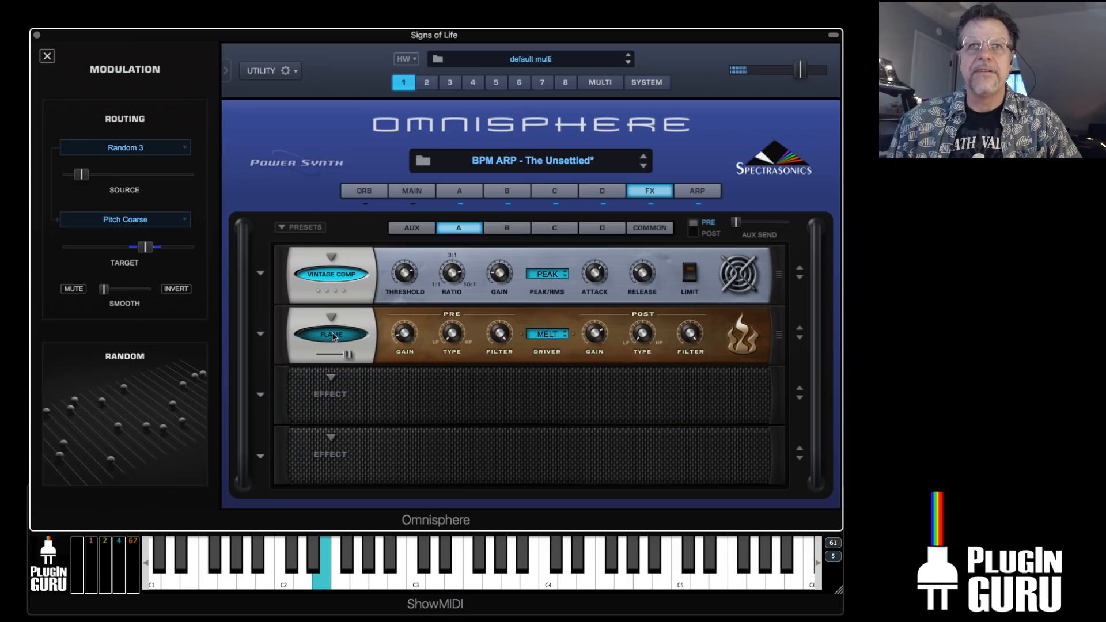
click(332, 335)
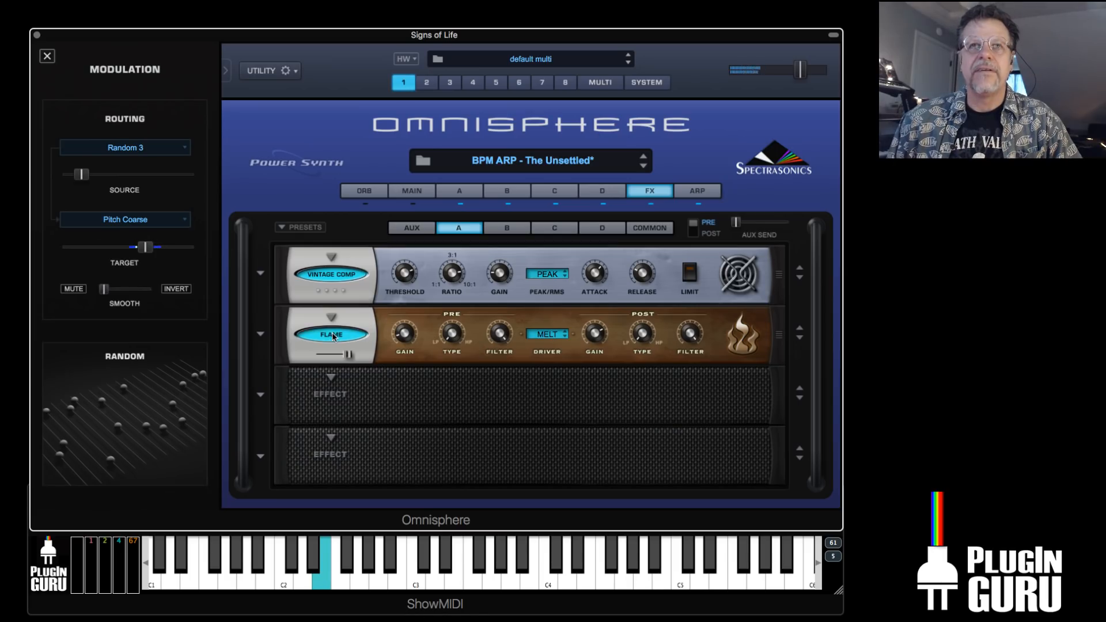
Adjust the pre gain of layer A's Flame Distortion, modulate it with the Wheel and fine-tune the modulation depth
drag(405, 334, 410, 316)
drag(409, 322, 405, 335)
right_click(403, 338)
mouse_move(425, 318)
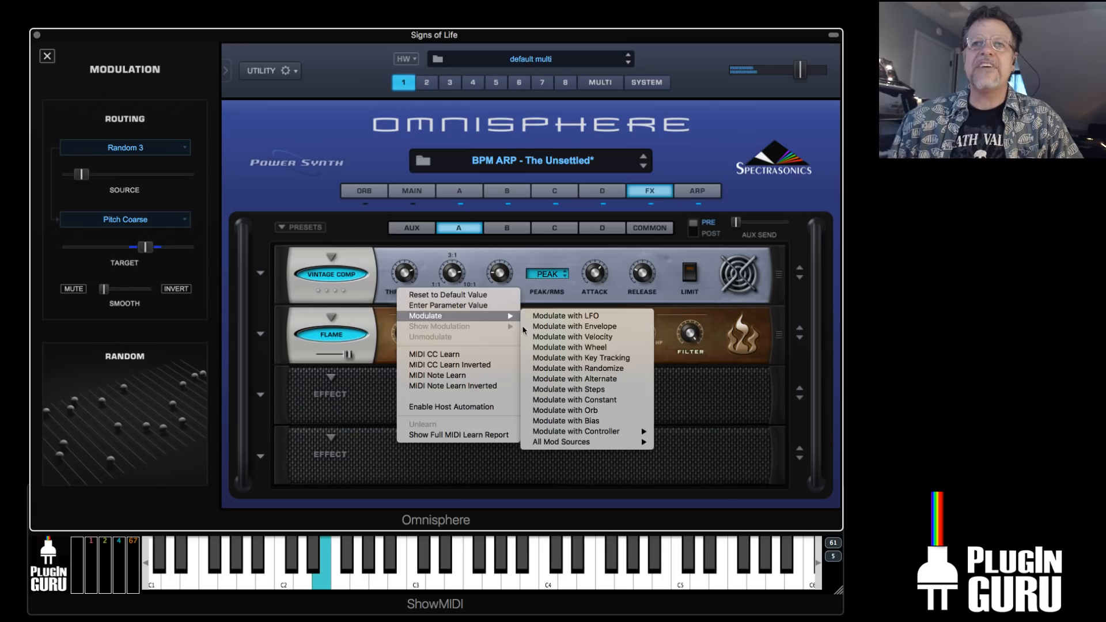
click(583, 349)
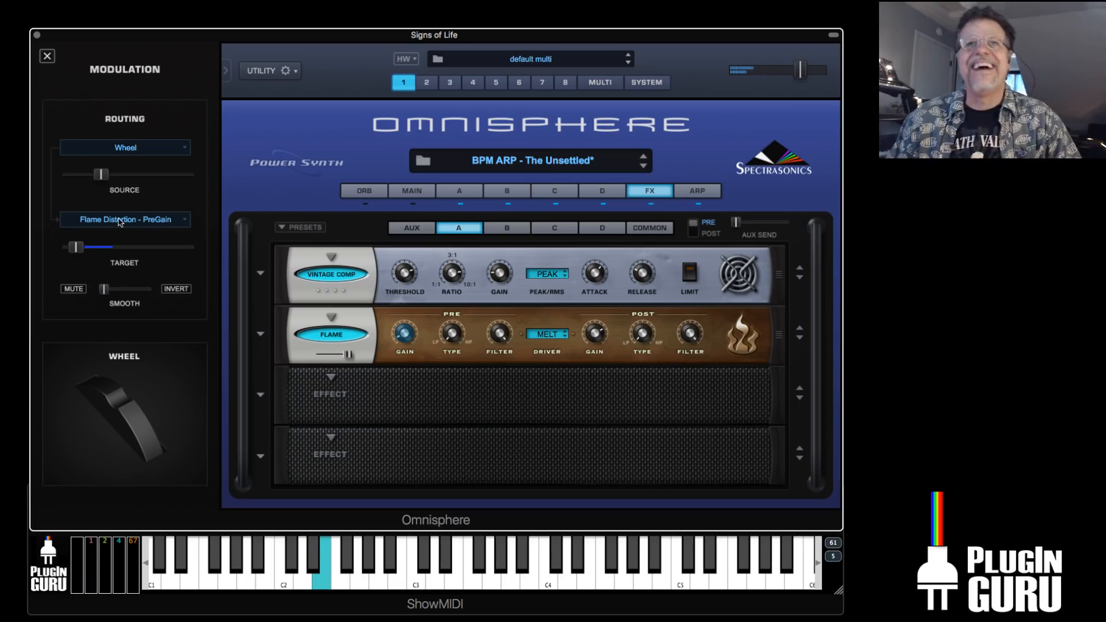
drag(109, 177, 106, 175)
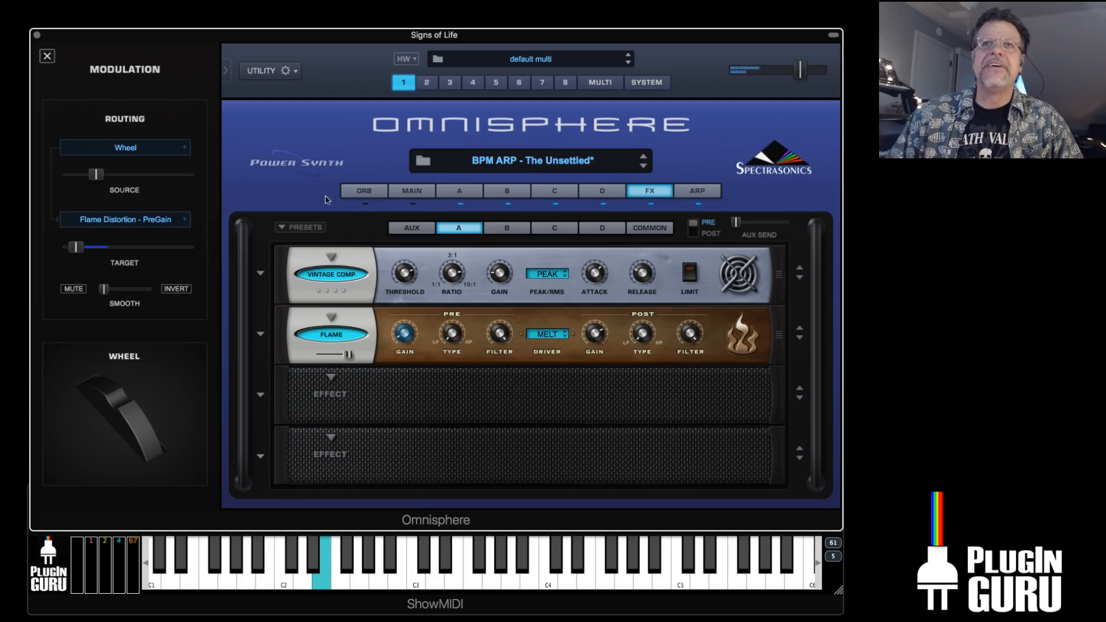
Add a Flame Distortion to the first slot of layer B's effects rack
click(506, 192)
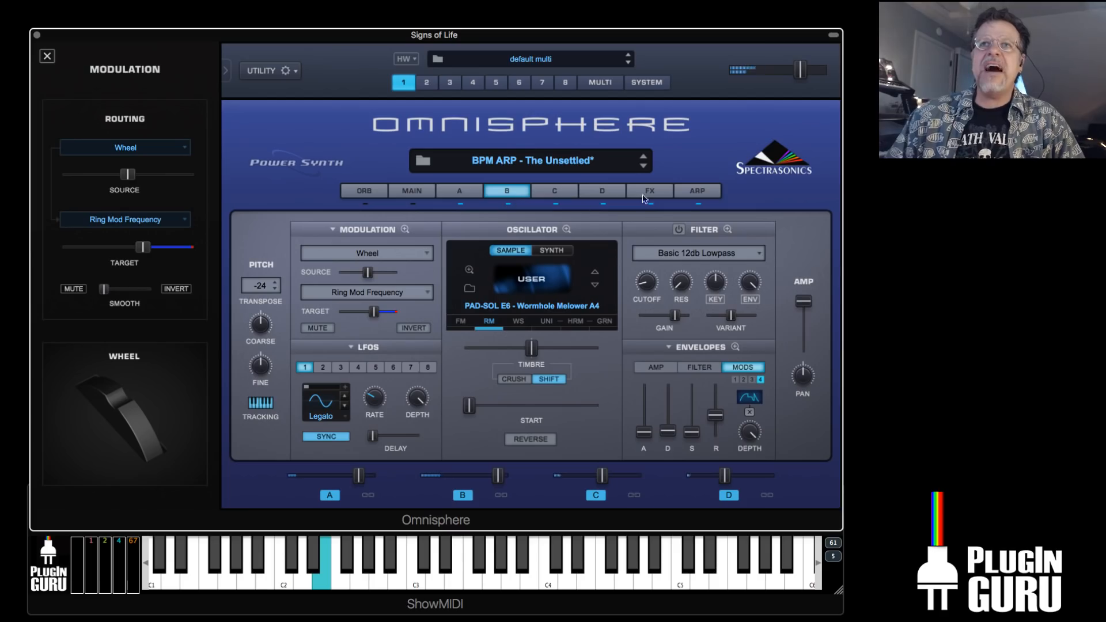
click(651, 199)
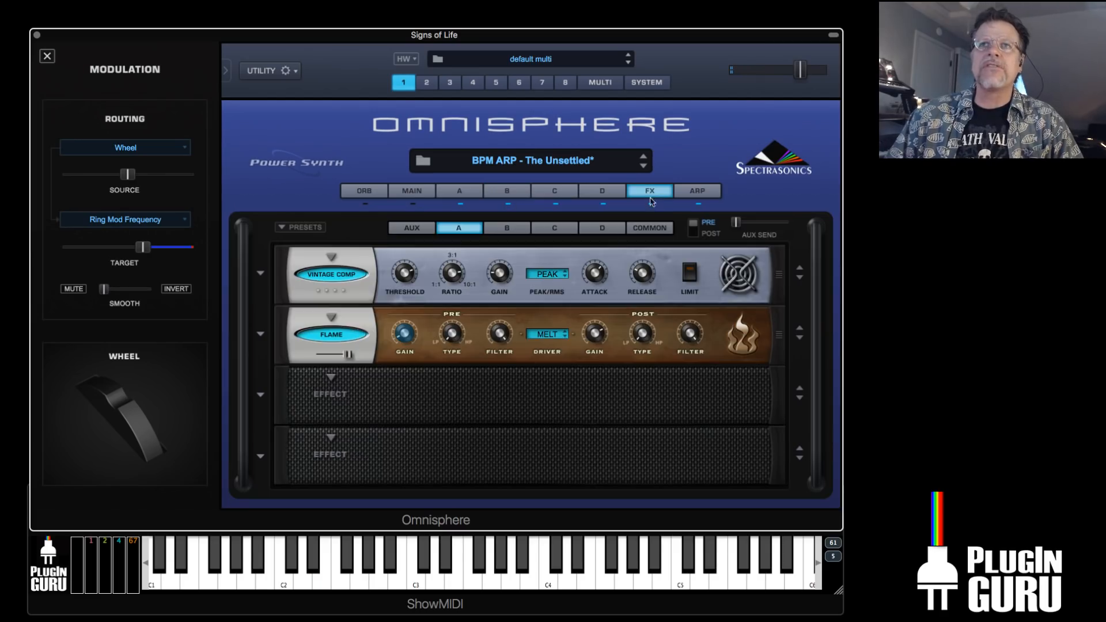
click(503, 226)
click(331, 269)
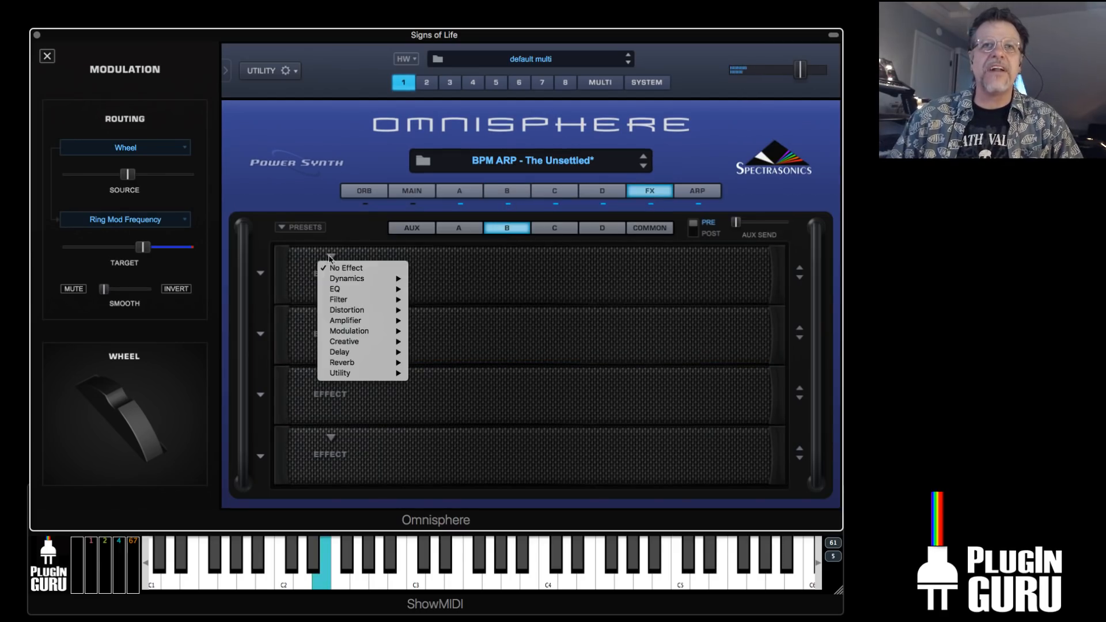
mouse_move(361, 310)
click(449, 321)
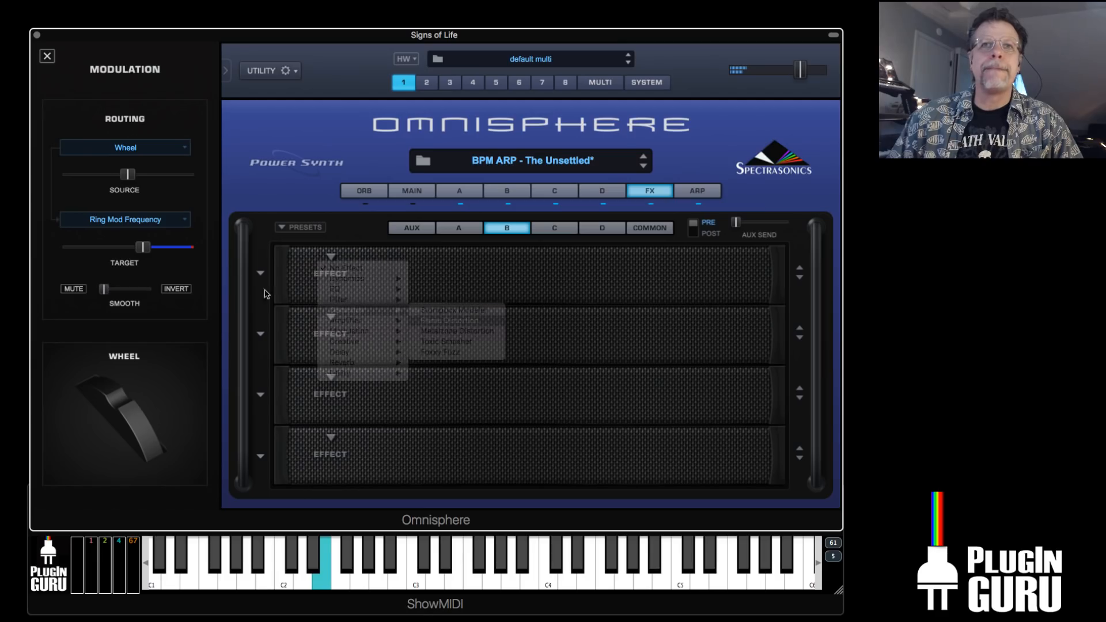
Try several presets on layer B's Flame Distortion and keep one with the Roast driver and the mix slider at maximum
click(260, 275)
click(372, 339)
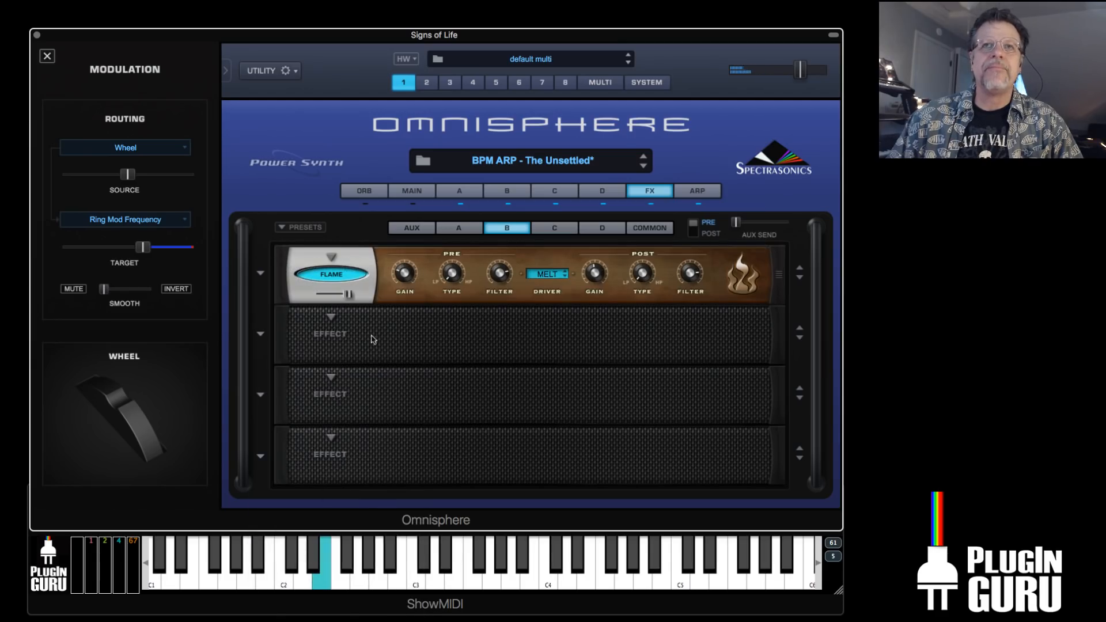
click(260, 274)
click(265, 301)
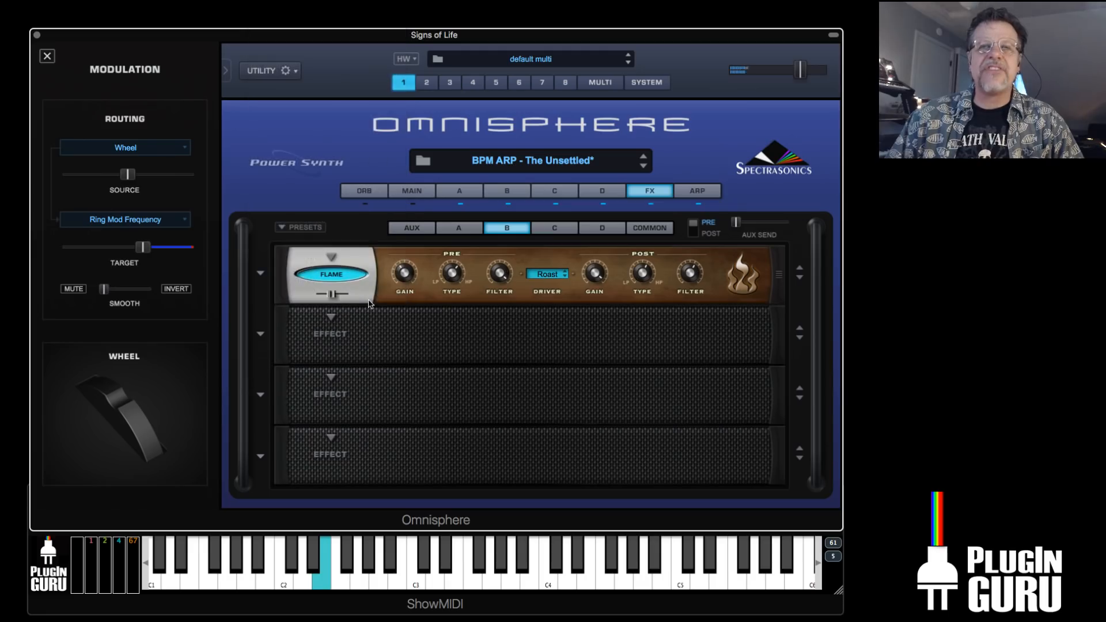
click(265, 276)
click(280, 284)
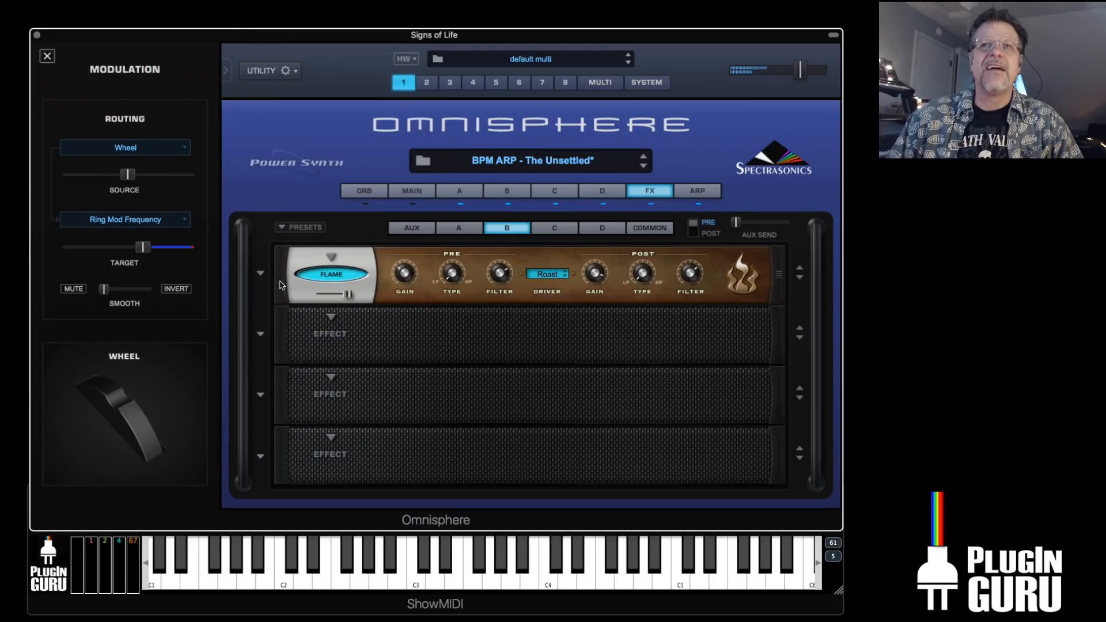
Adjust the pre gain, pre type, pre filter and post filter of layer B's Flame Distortion
drag(697, 274, 699, 252)
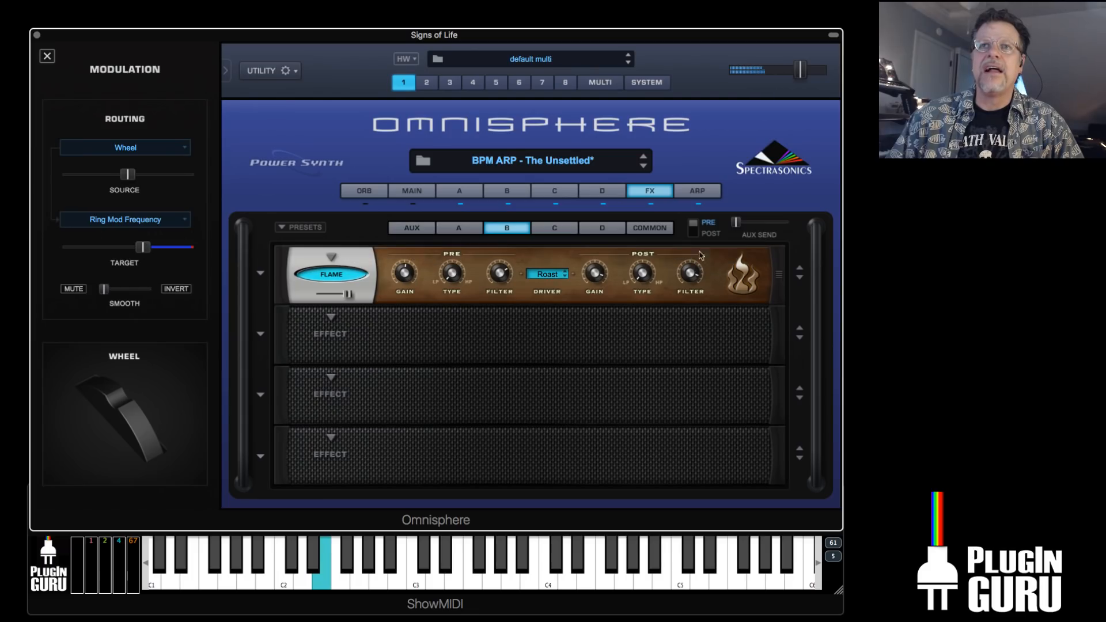
mouse_move(406, 275)
mouse_down()
mouse_move(401, 299)
mouse_move(411, 295)
mouse_up()
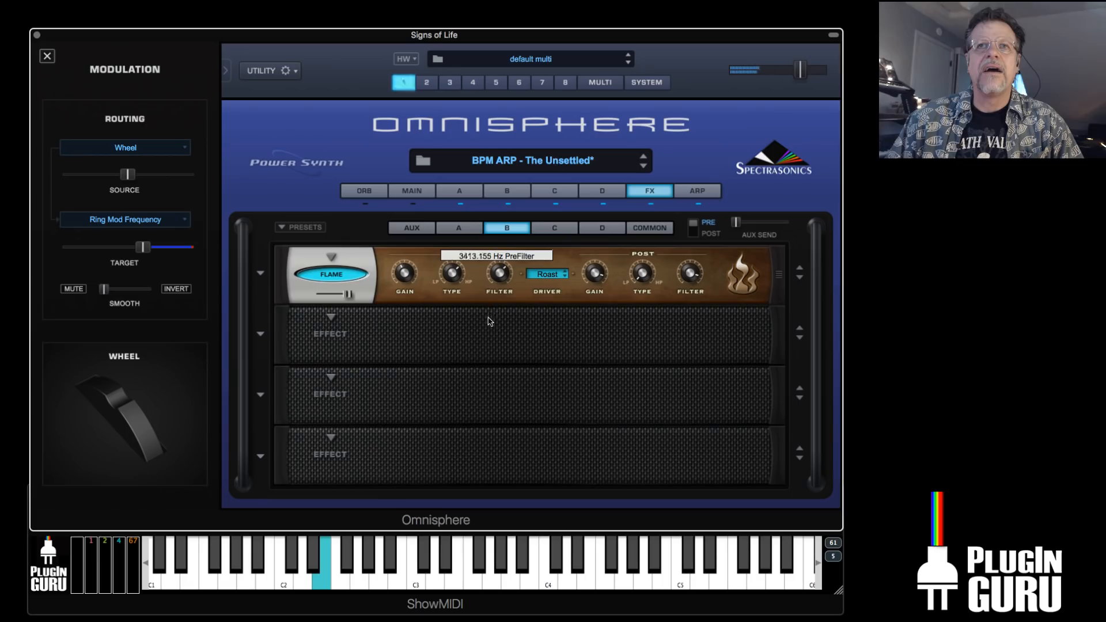
drag(458, 278, 498, 281)
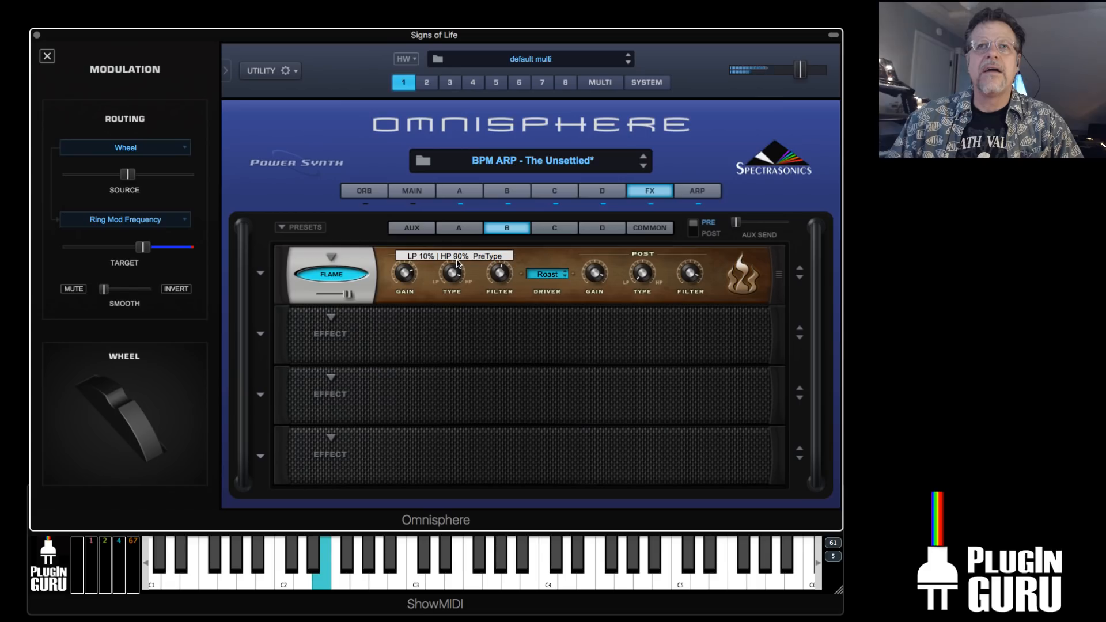
drag(694, 273, 695, 391)
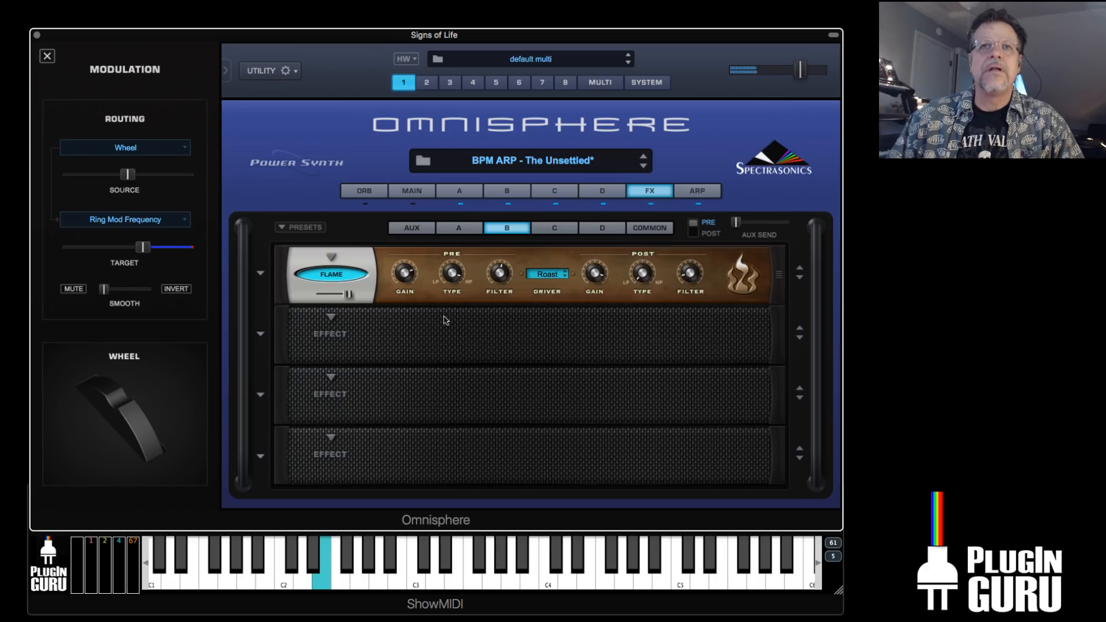
Modulate the pre gain and the post filter of layer B's Flame Distortion with the Wheel
right_click(401, 275)
mouse_move(455, 252)
click(563, 285)
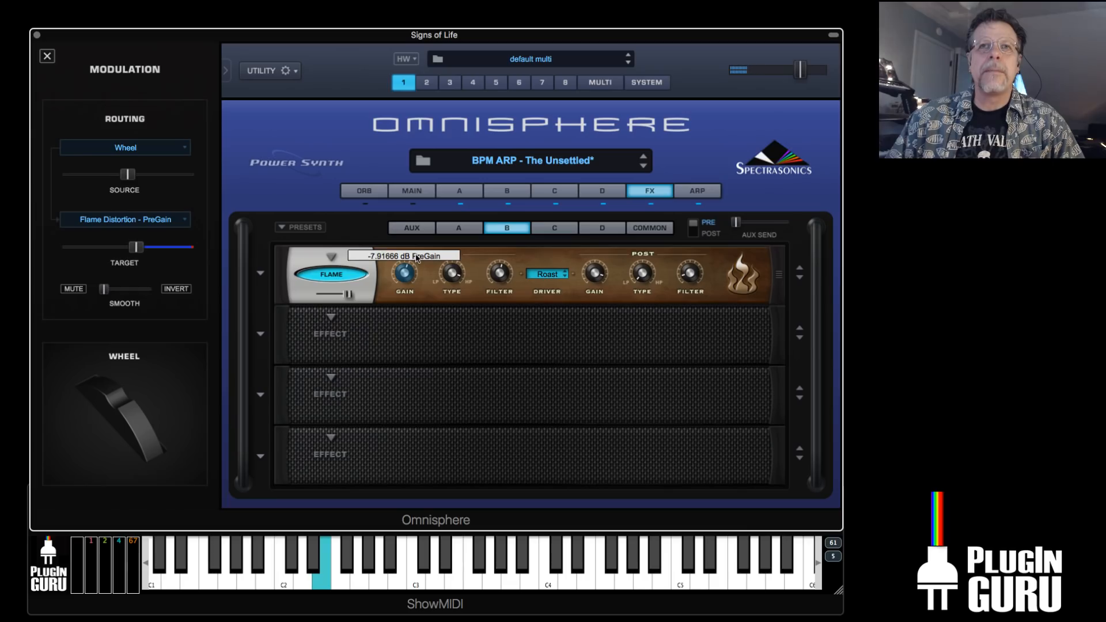
right_click(690, 275)
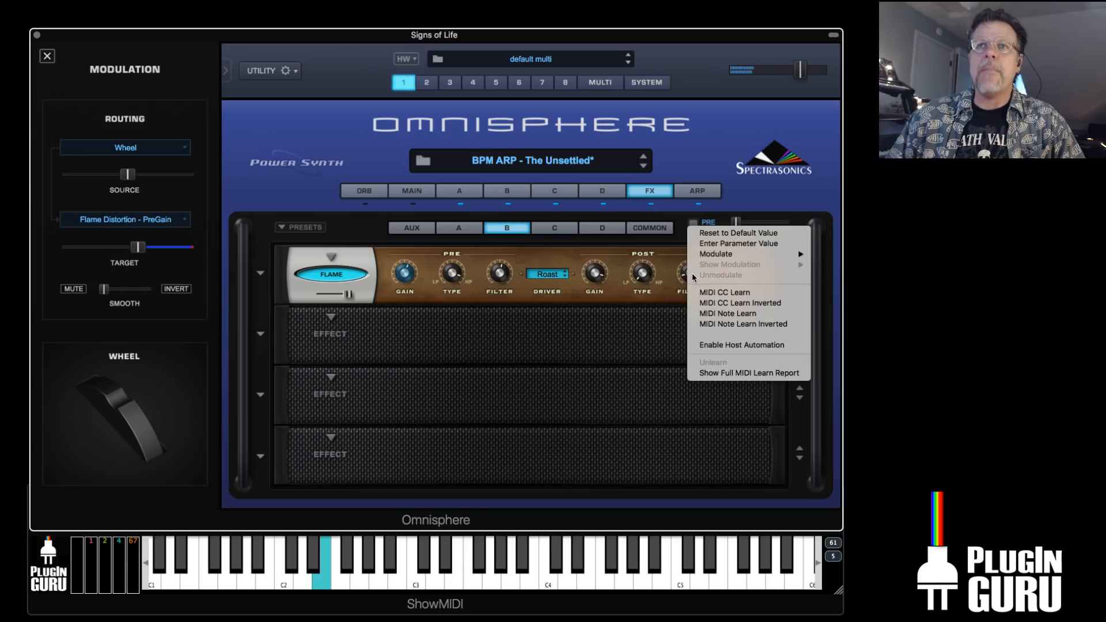
mouse_move(711, 255)
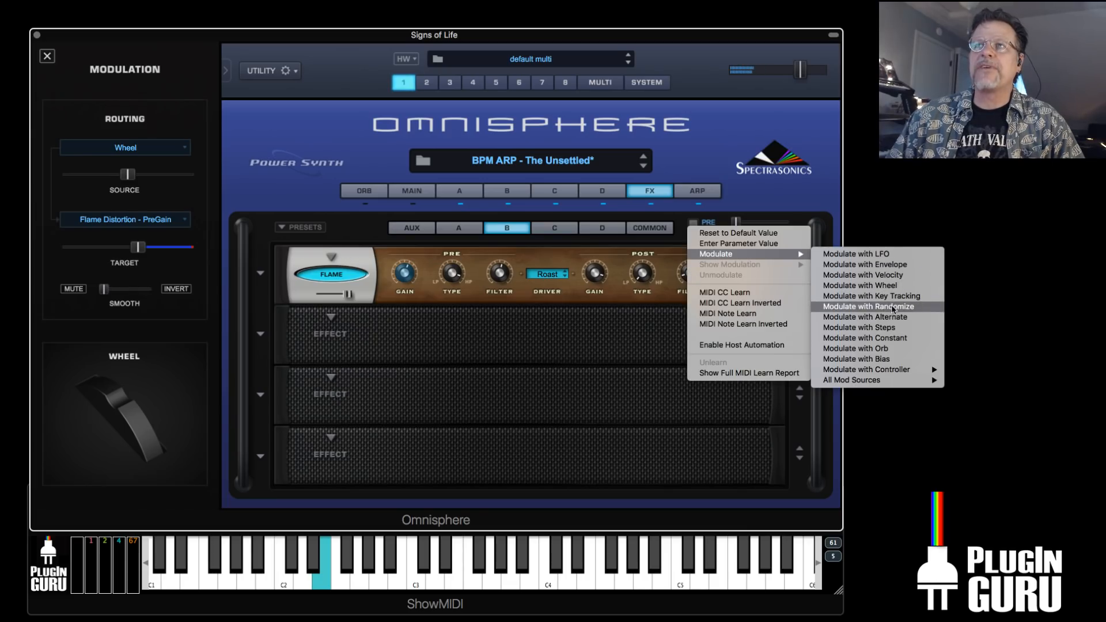
click(858, 285)
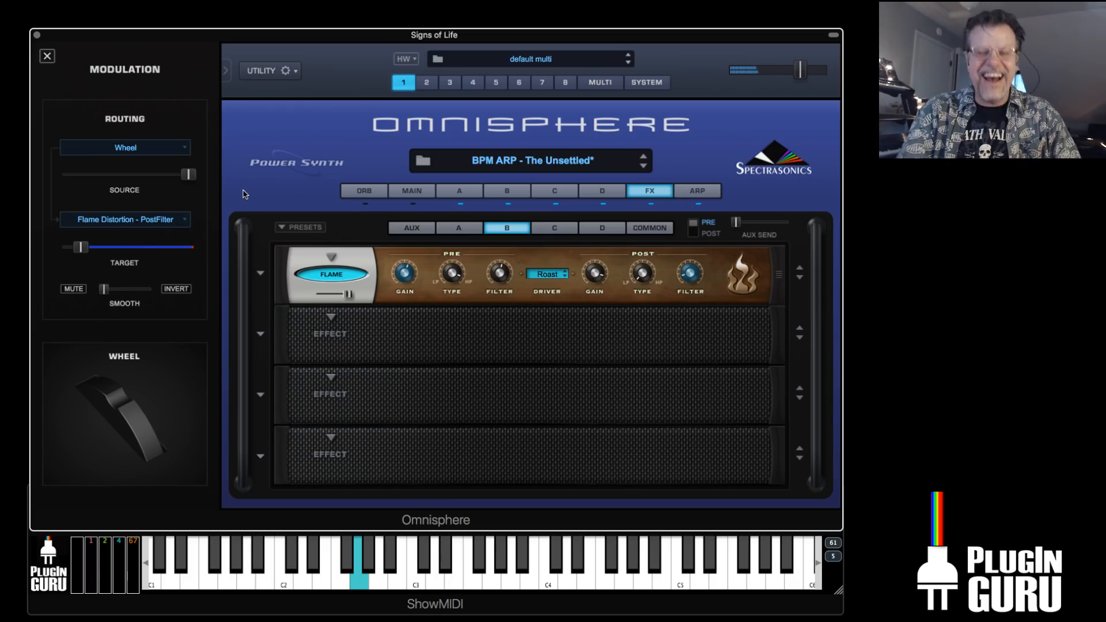
Modulate the post gain of layer B's Flame Distortion with the Wheel and invert that modulation
right_click(595, 273)
mouse_move(641, 253)
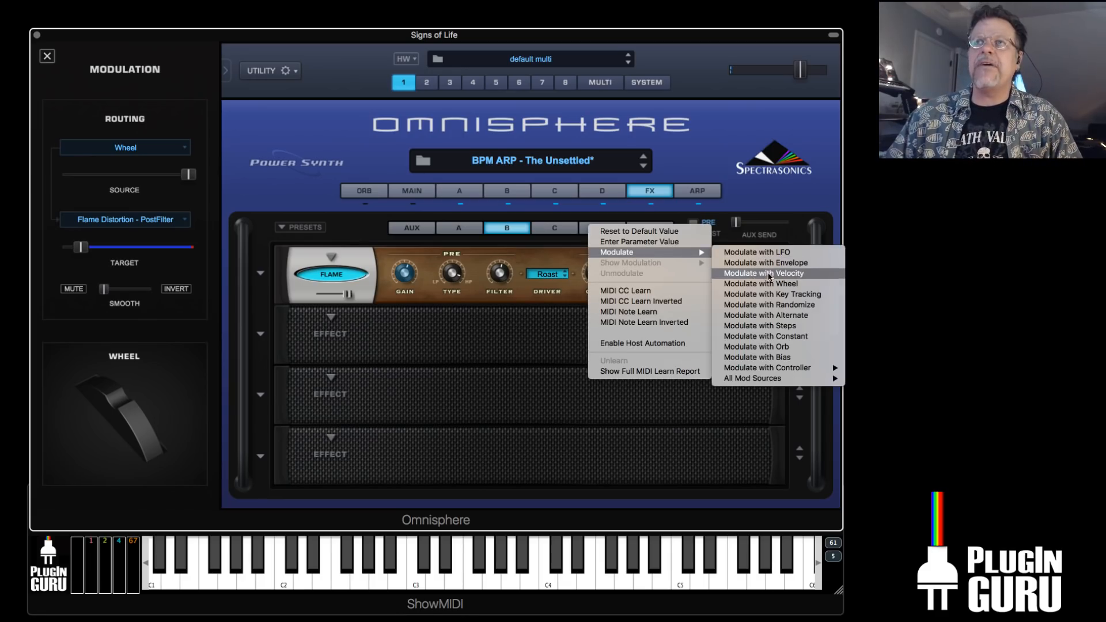
click(771, 282)
click(186, 286)
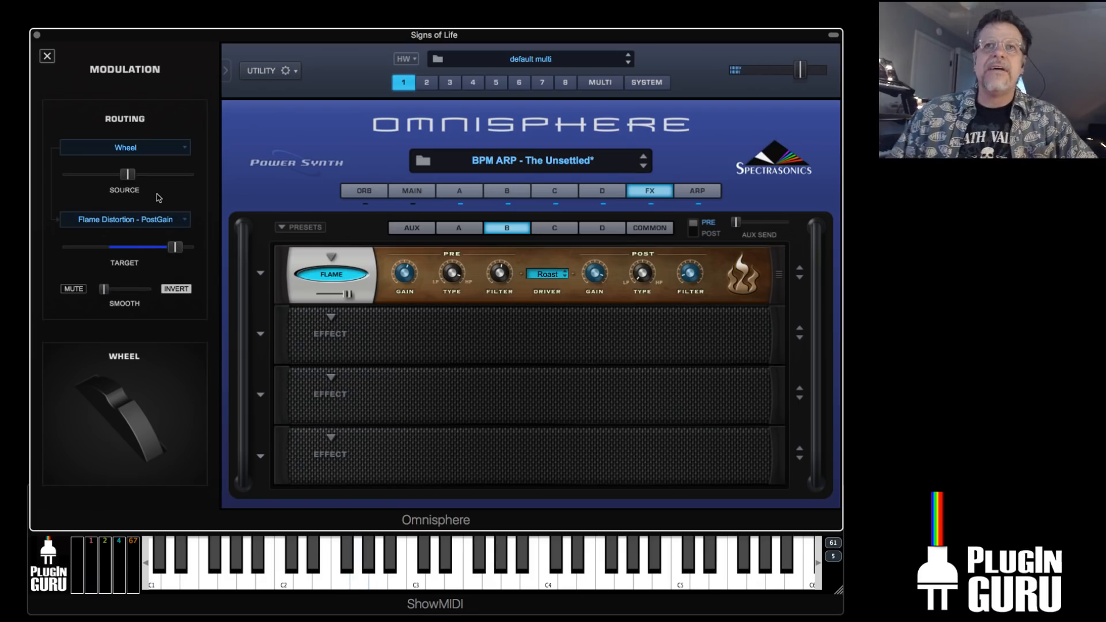
Modulate the post gain of layer A's Flame Distortion with the inverted Wheel and slightly reduce the source amount
click(470, 226)
right_click(599, 336)
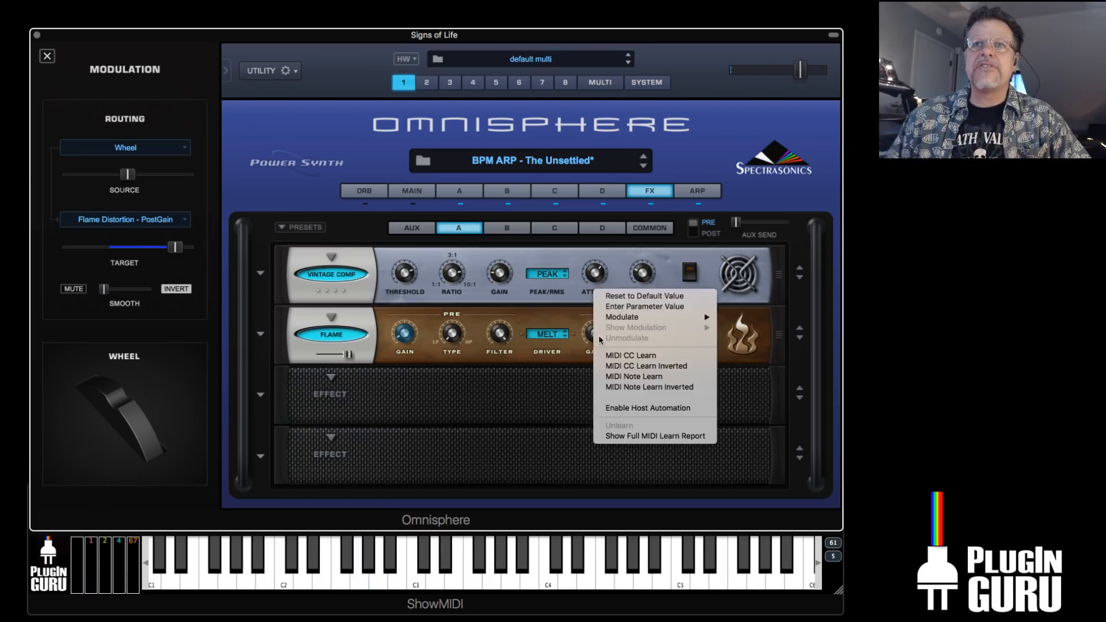
mouse_move(633, 317)
click(766, 351)
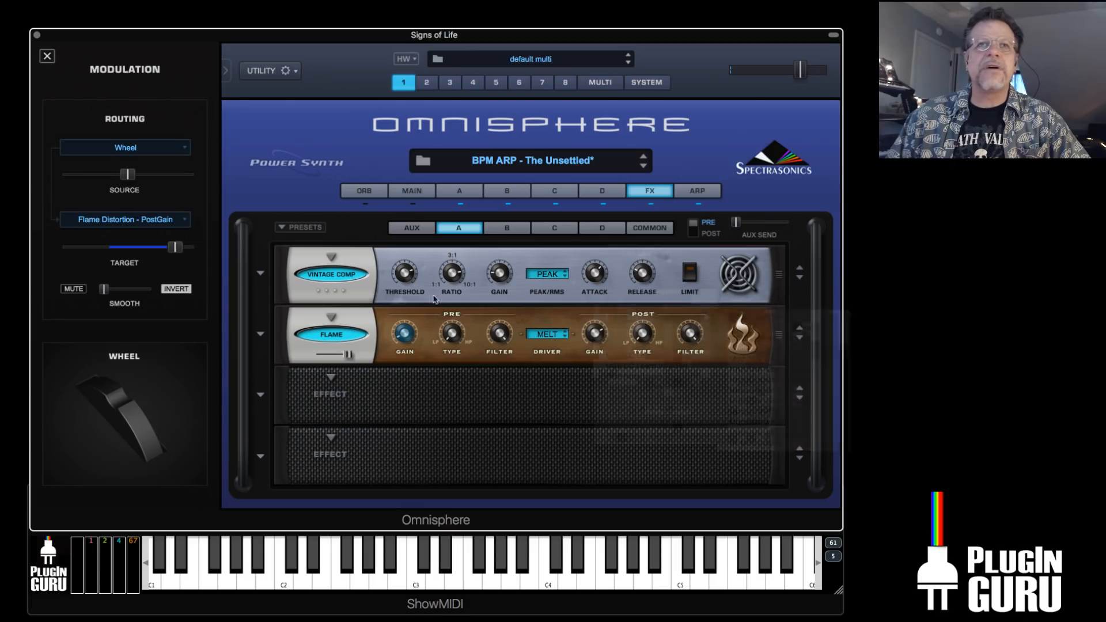
click(183, 289)
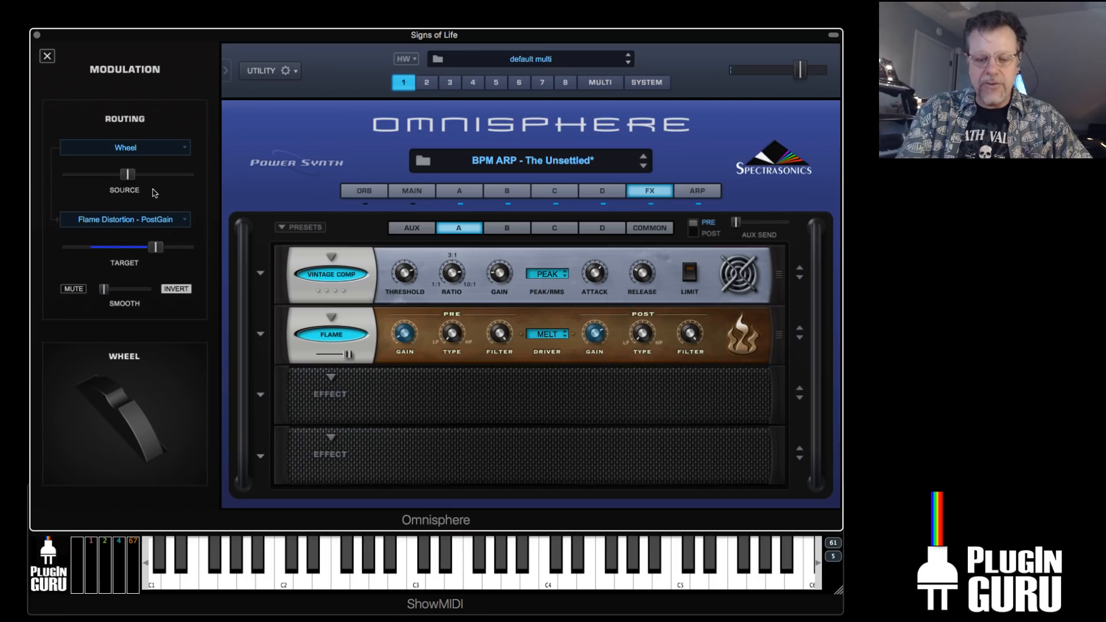
drag(127, 185, 119, 180)
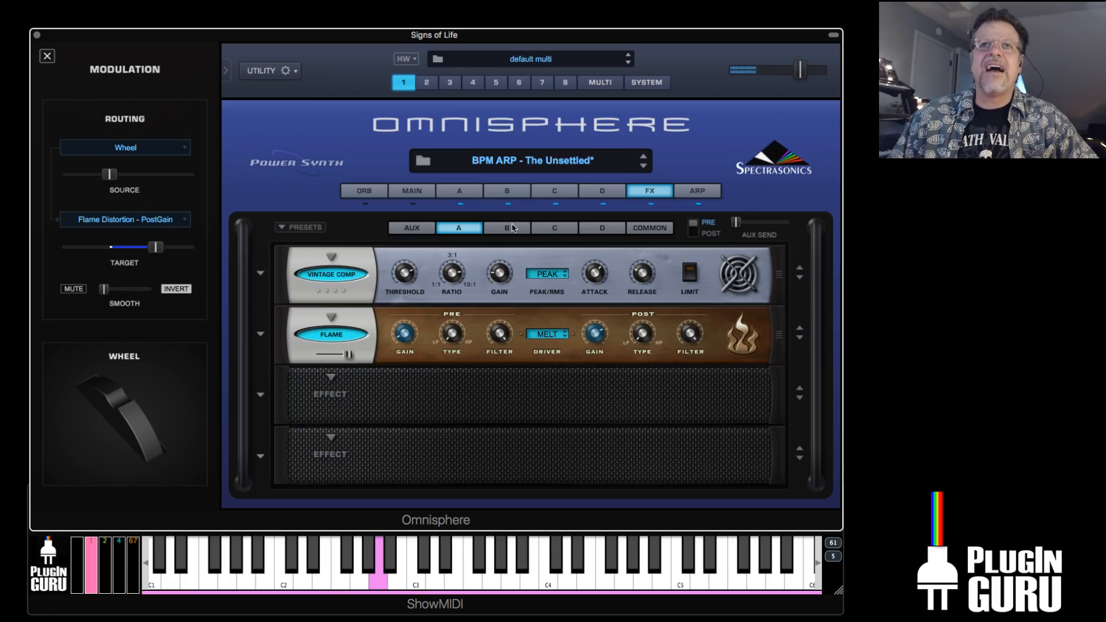
Slightly reduce the source amount of the inverted Wheel modulation on the post gain of layer B's Flame Distortion
click(508, 192)
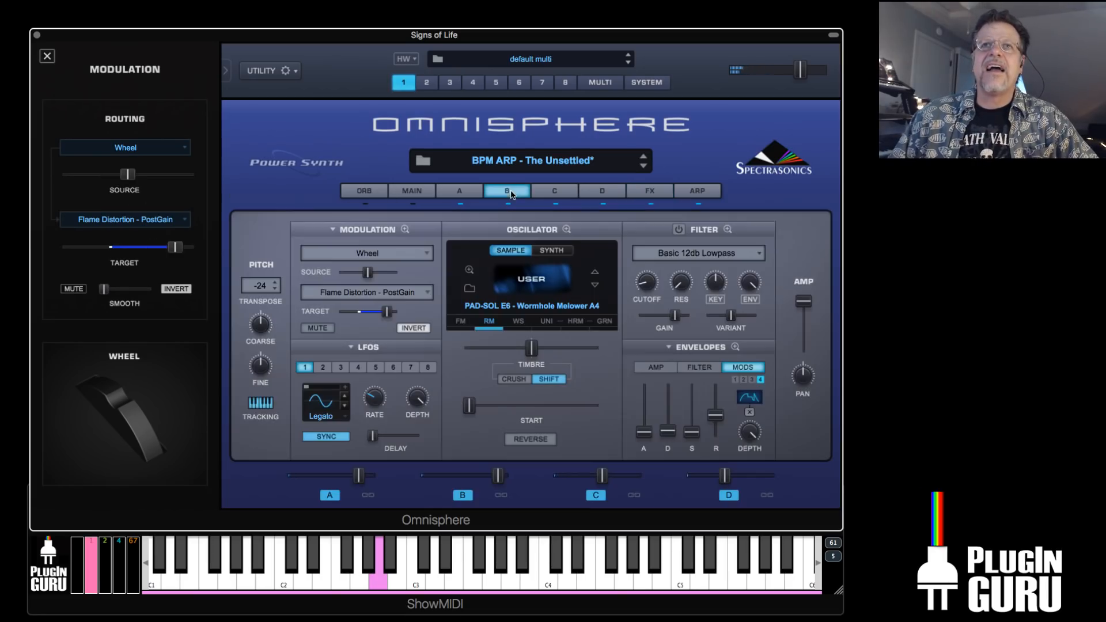
click(646, 192)
click(490, 228)
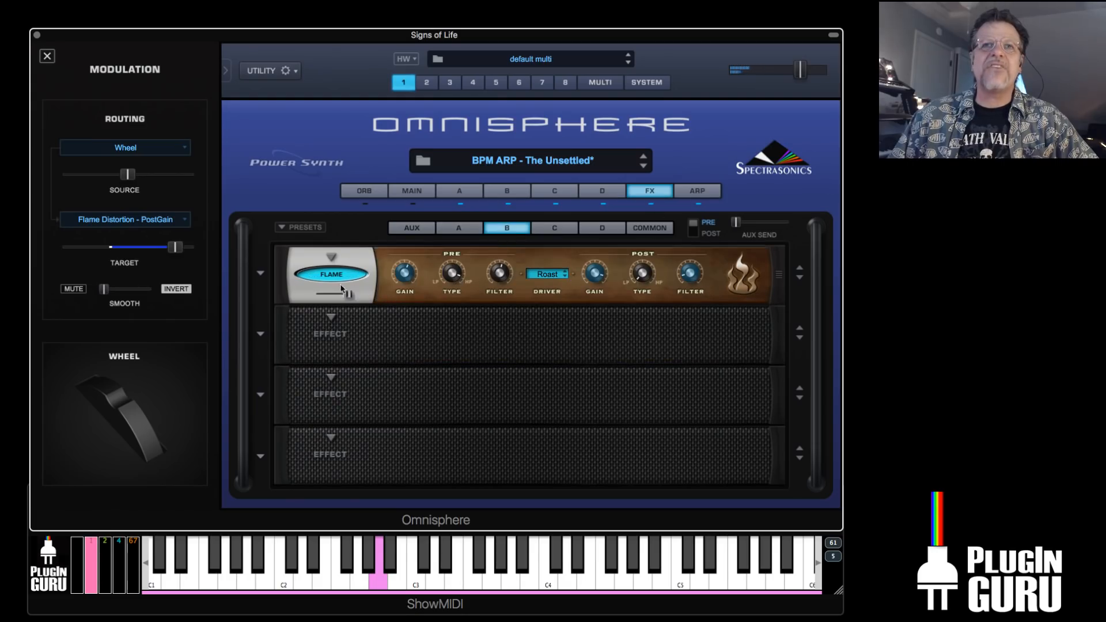
right_click(609, 275)
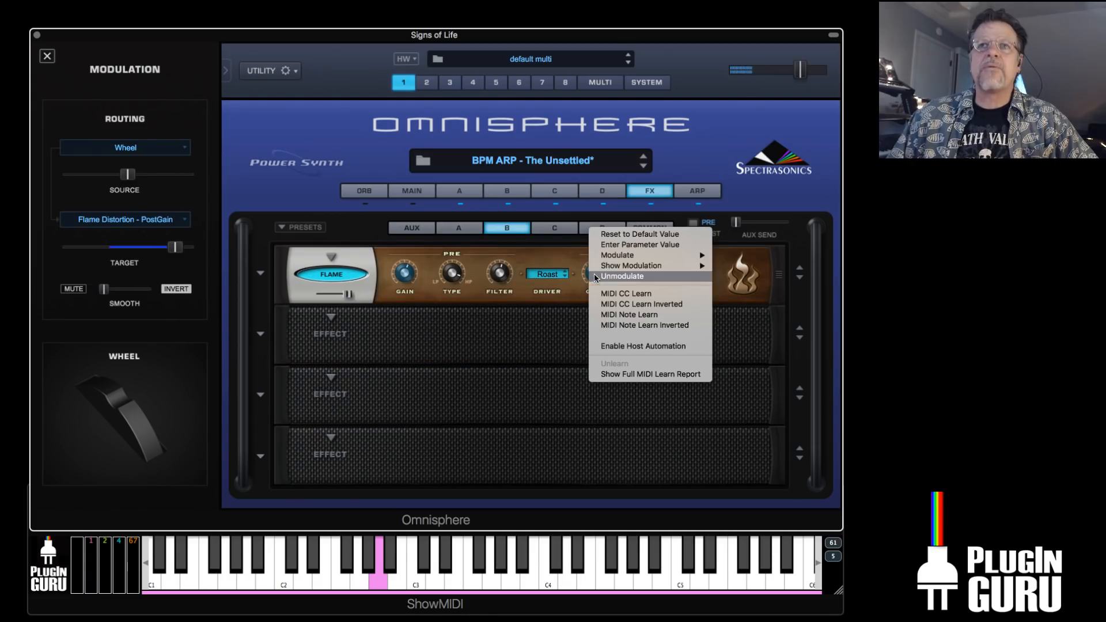
click(631, 279)
drag(126, 175, 112, 178)
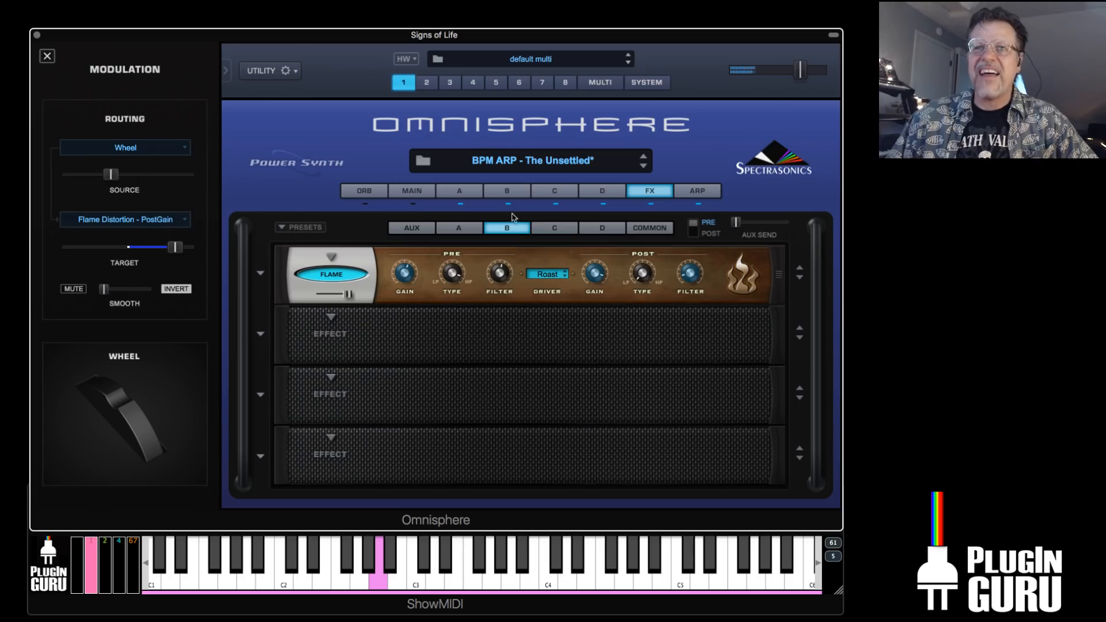
Show layer D and audition the patch with layers A and D switched off, restoring both layers at the end
click(603, 191)
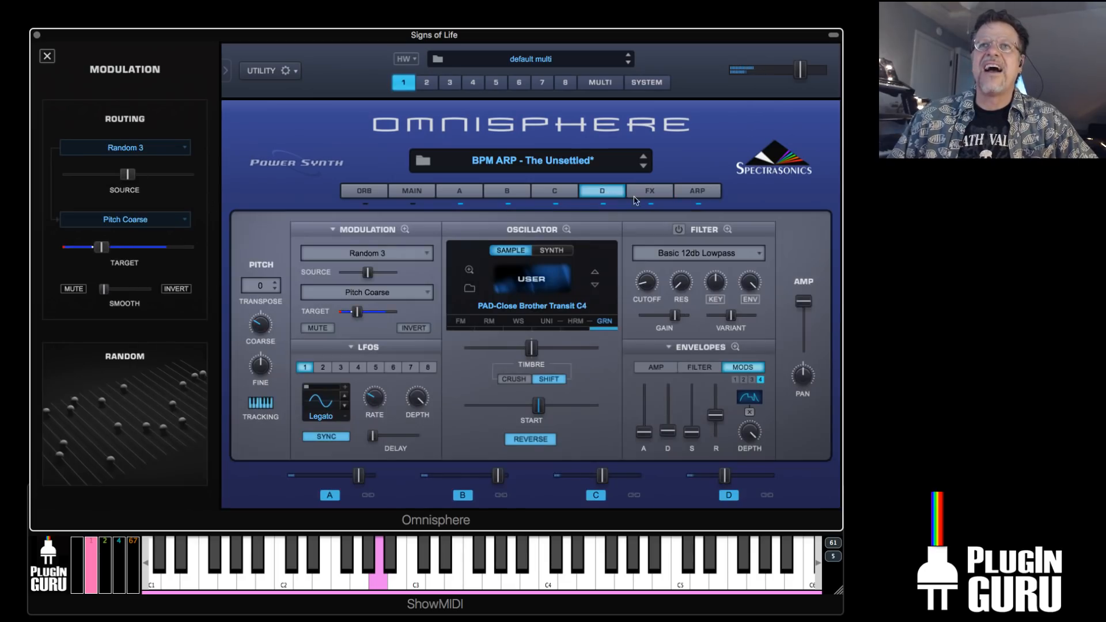
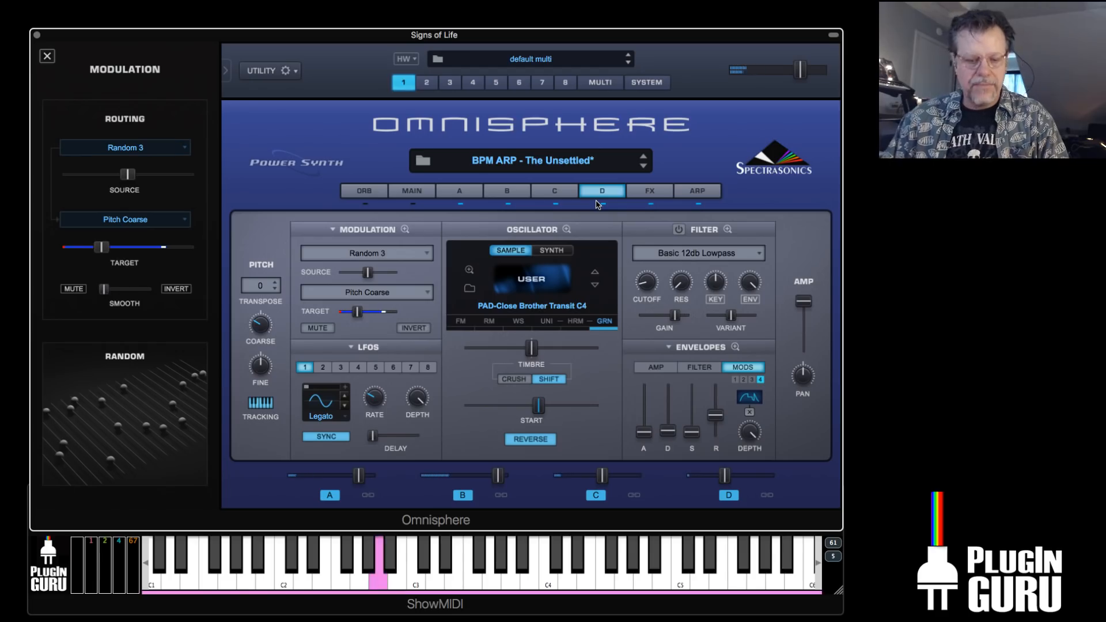
click(331, 496)
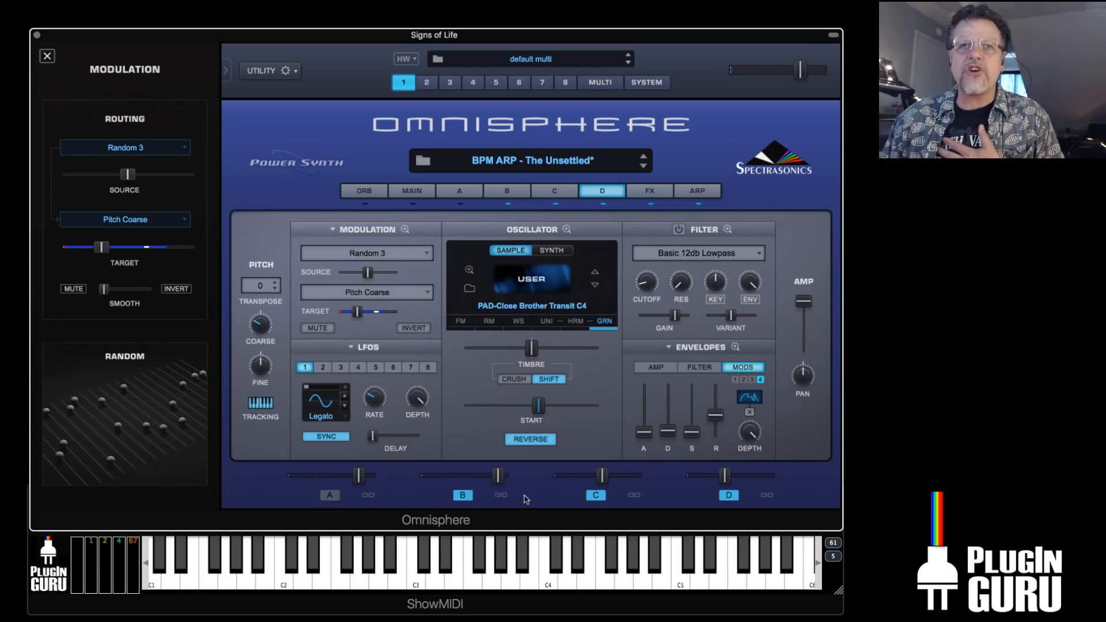
click(729, 494)
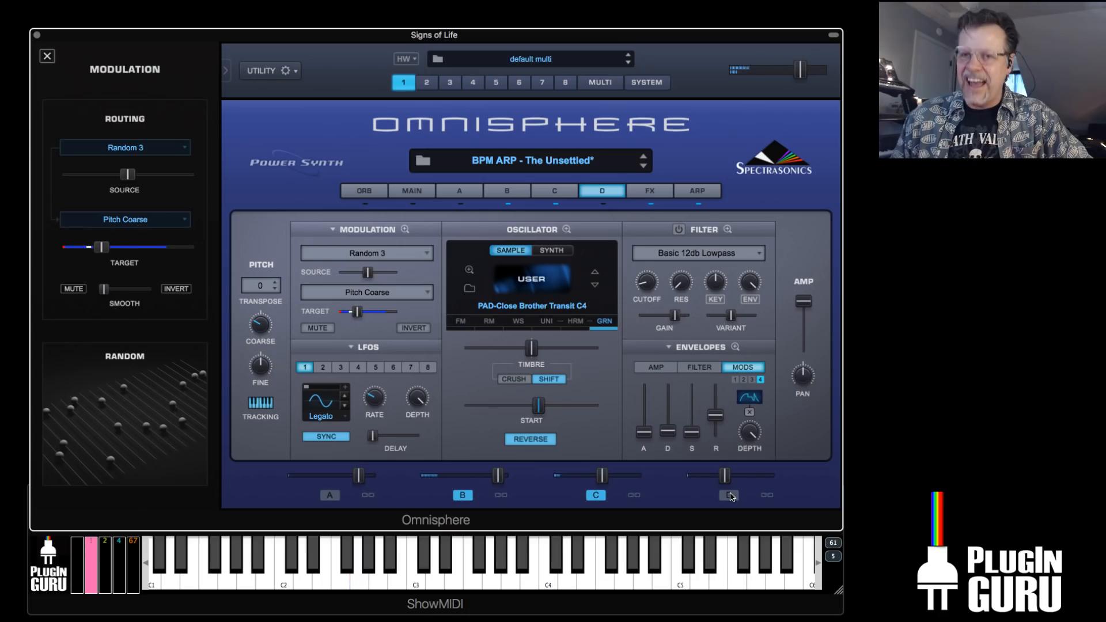
click(730, 497)
click(329, 495)
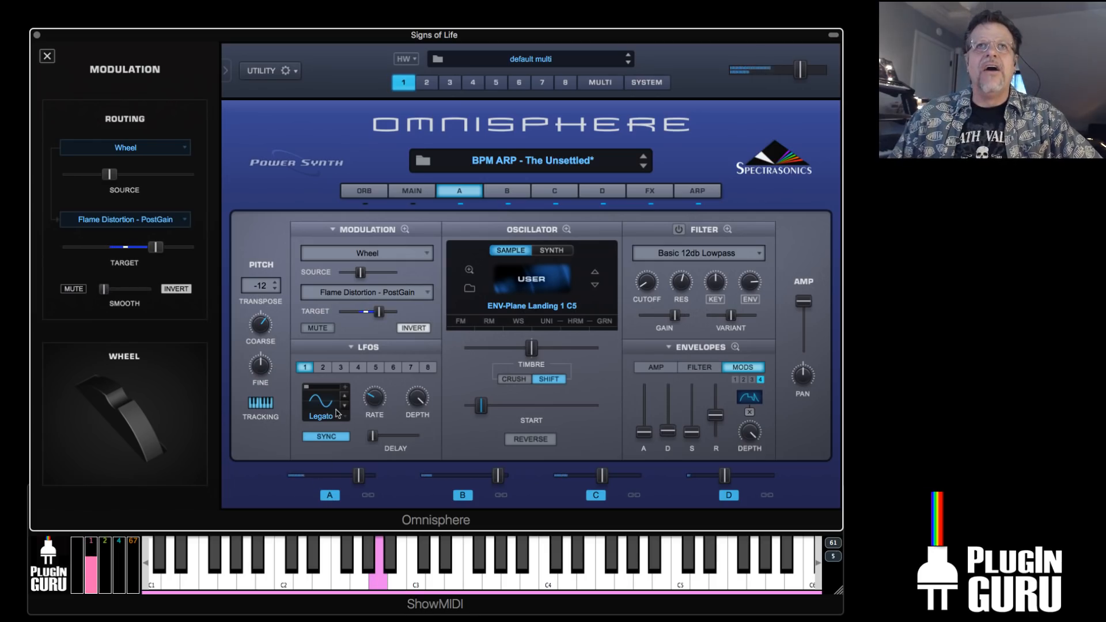
Quick-save the patch, overwriting the current version
click(267, 72)
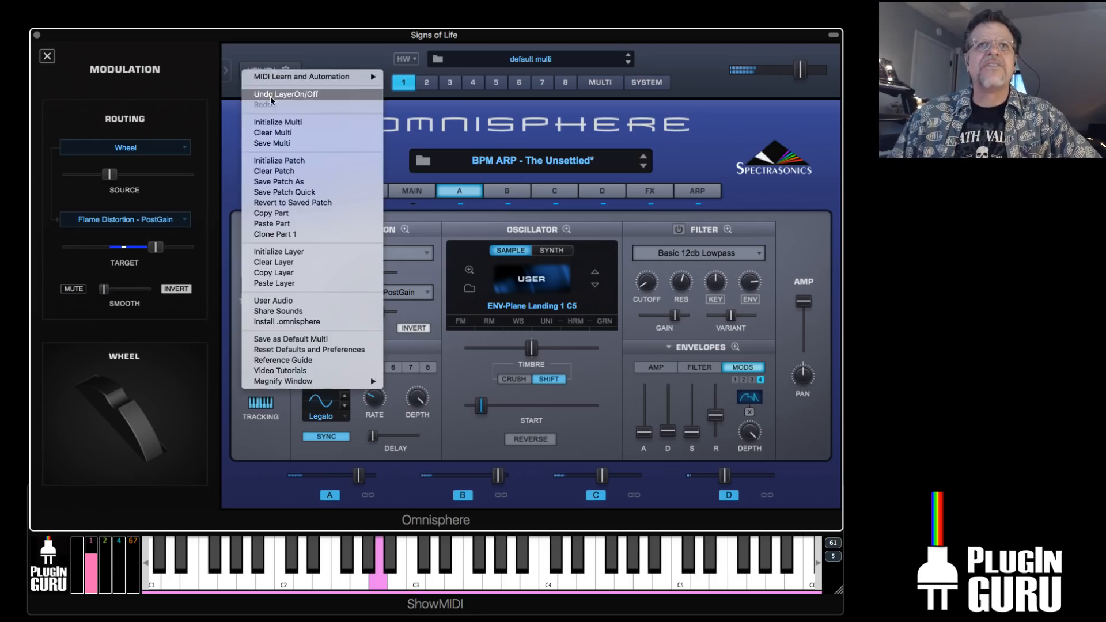
click(316, 192)
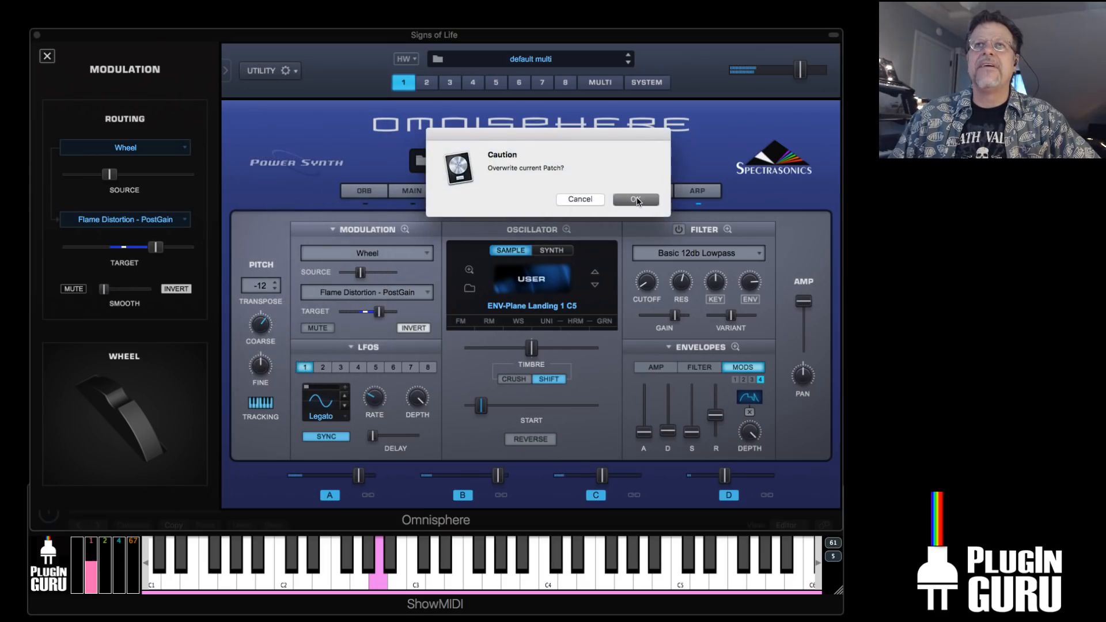
click(636, 200)
Switch layers A and D off and fine-tune the pre filter and post filter of layer B's Flame Distortion
click(330, 497)
click(729, 495)
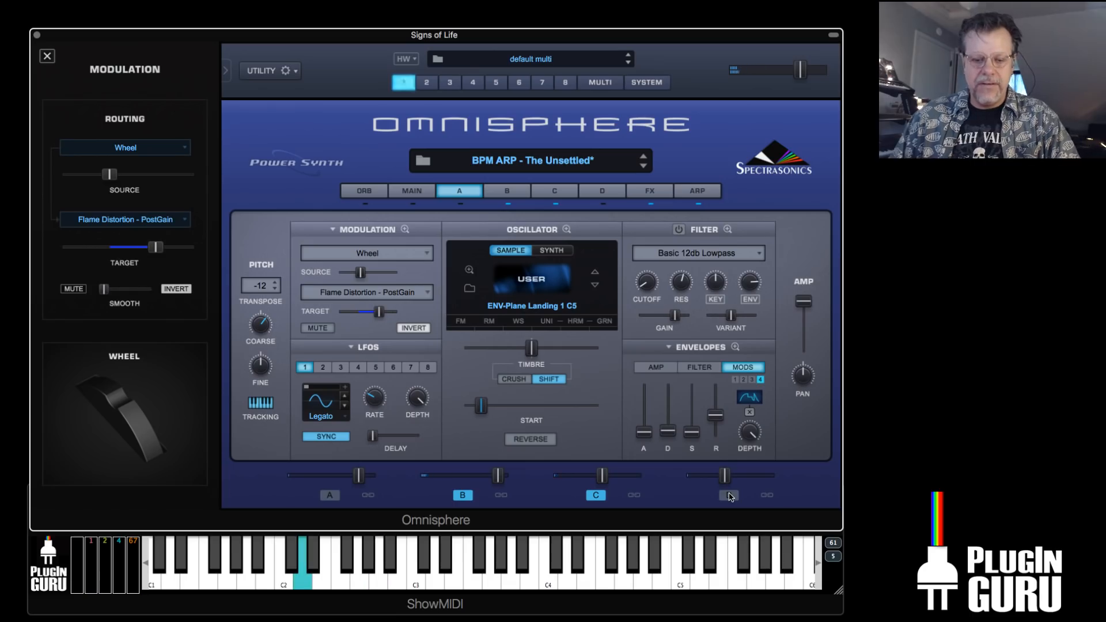
click(650, 192)
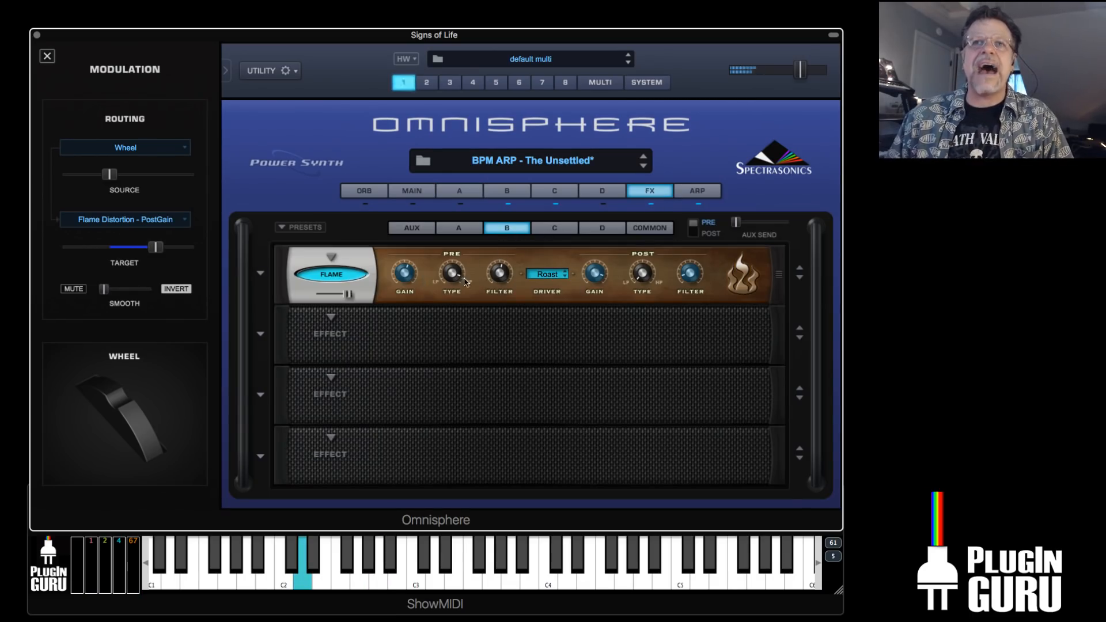
drag(495, 279, 496, 285)
drag(692, 272, 695, 263)
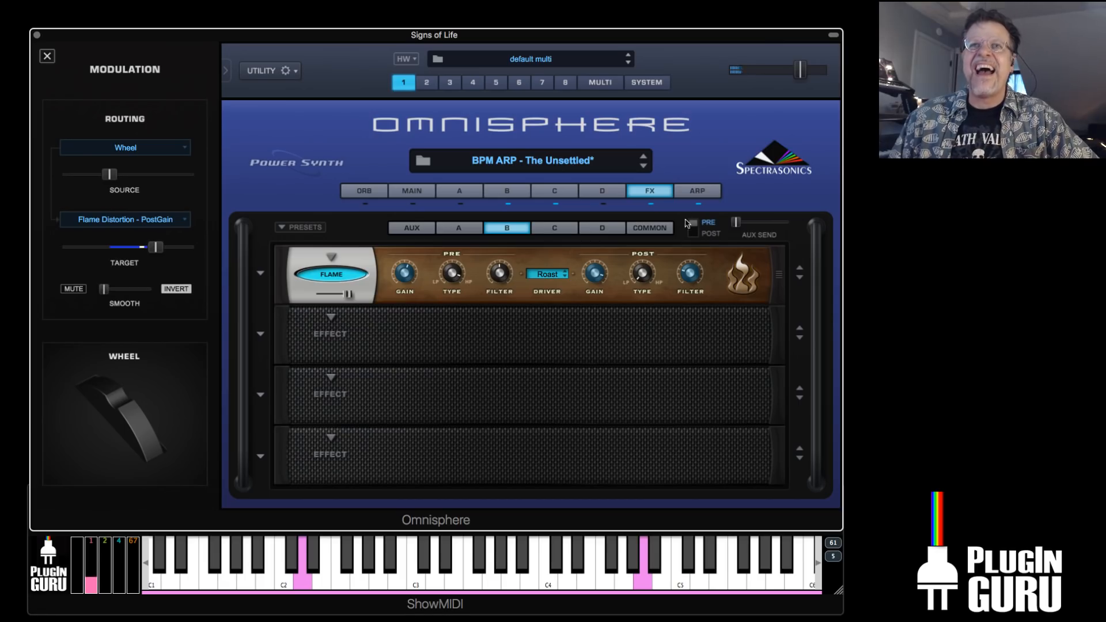
Save this variation as a new patch named "BPM ARP - The Unsettled DARKLY" in the ARP + BPM category, keeping its tags
click(603, 191)
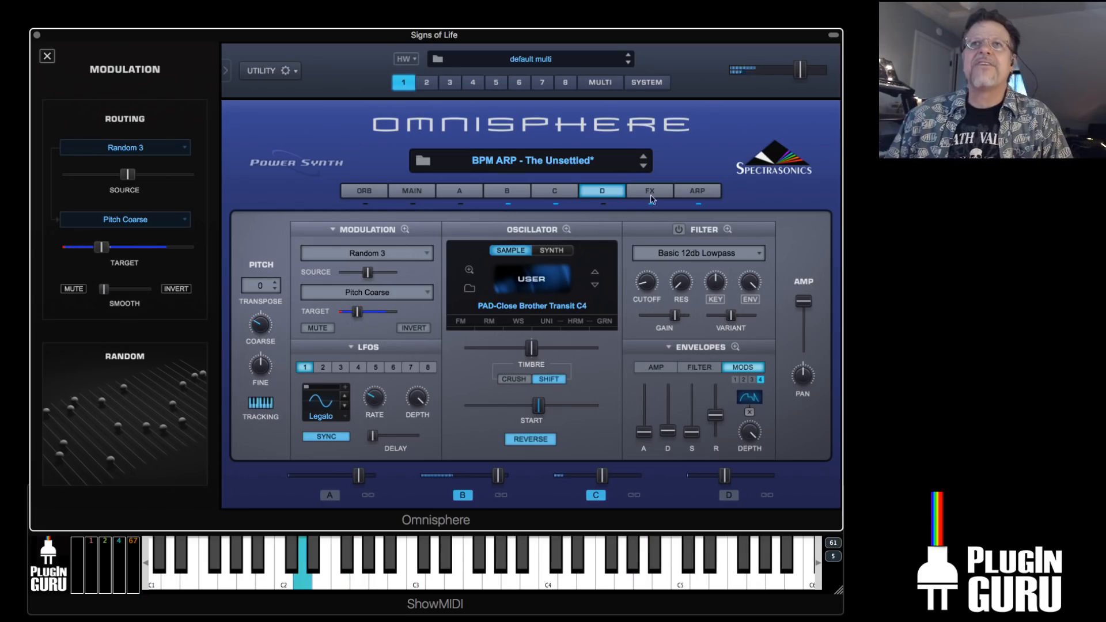
click(271, 71)
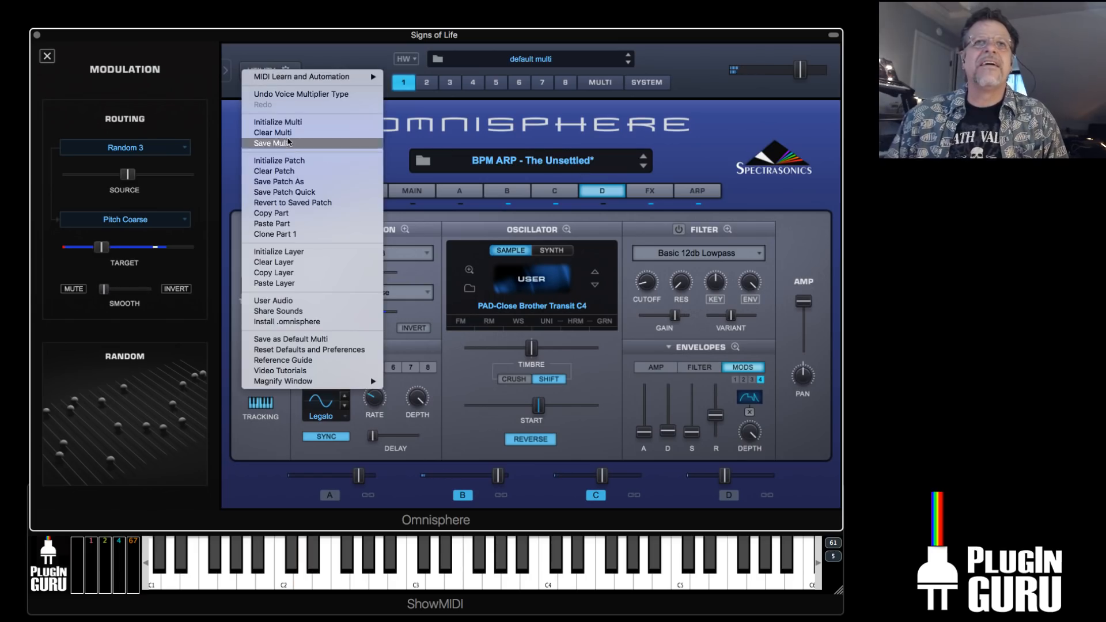
click(298, 192)
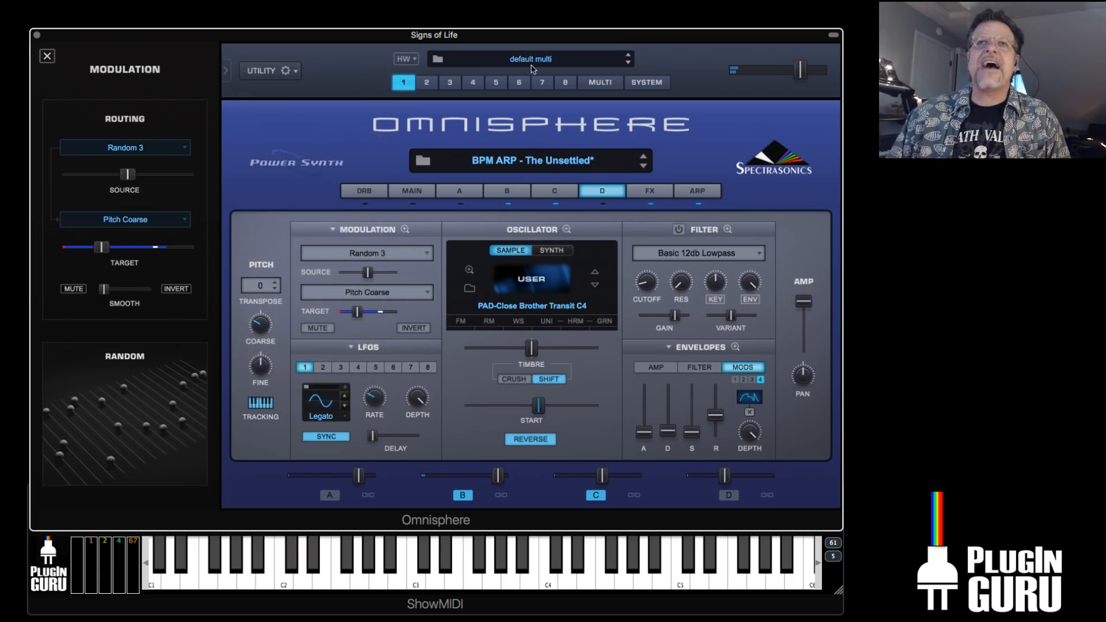
click(535, 119)
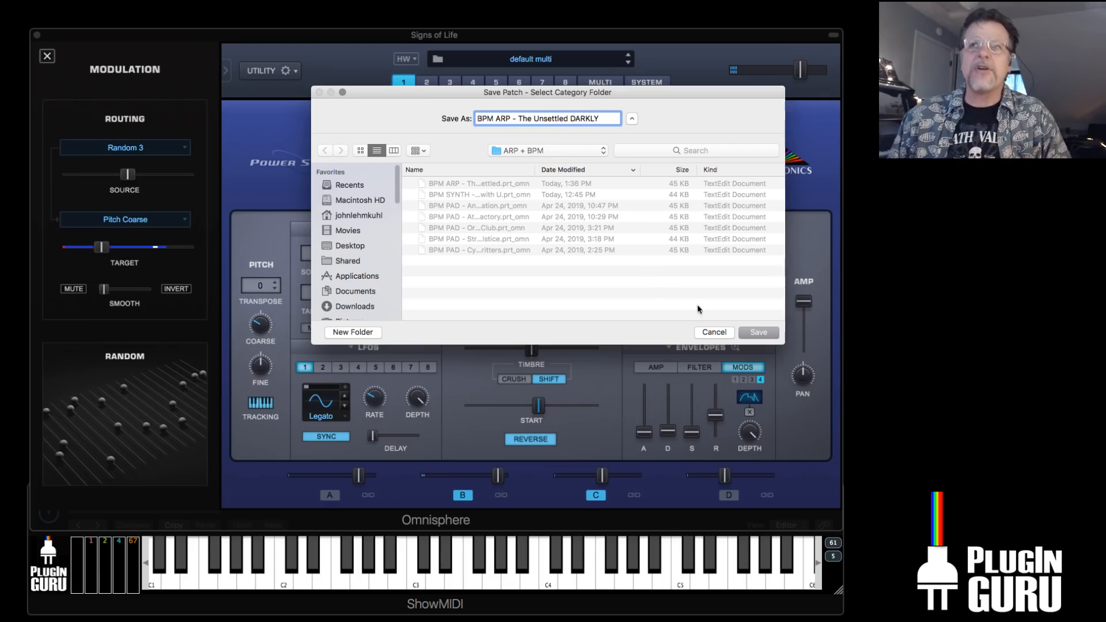
click(759, 333)
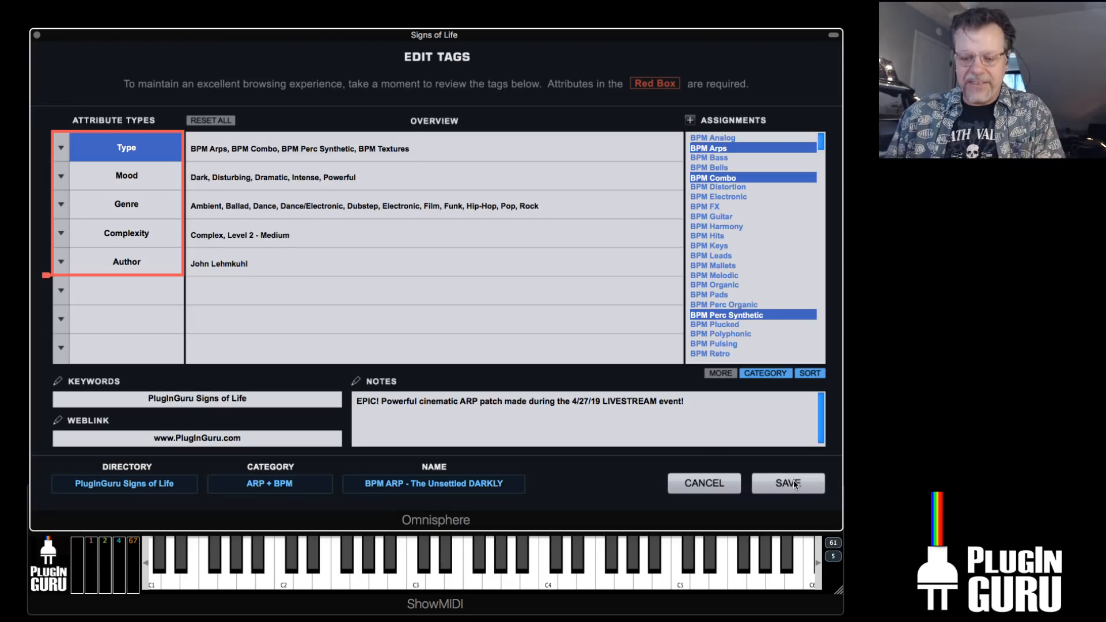
click(788, 483)
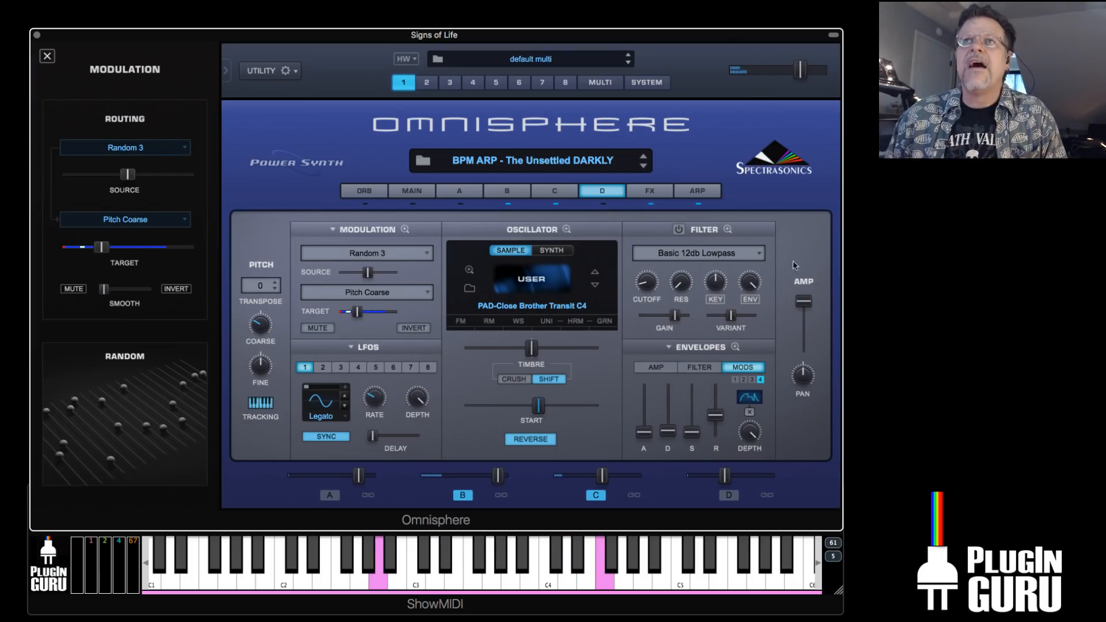
Audition the arpeggiator's Chord mode and settle on Random mode
click(698, 191)
click(305, 261)
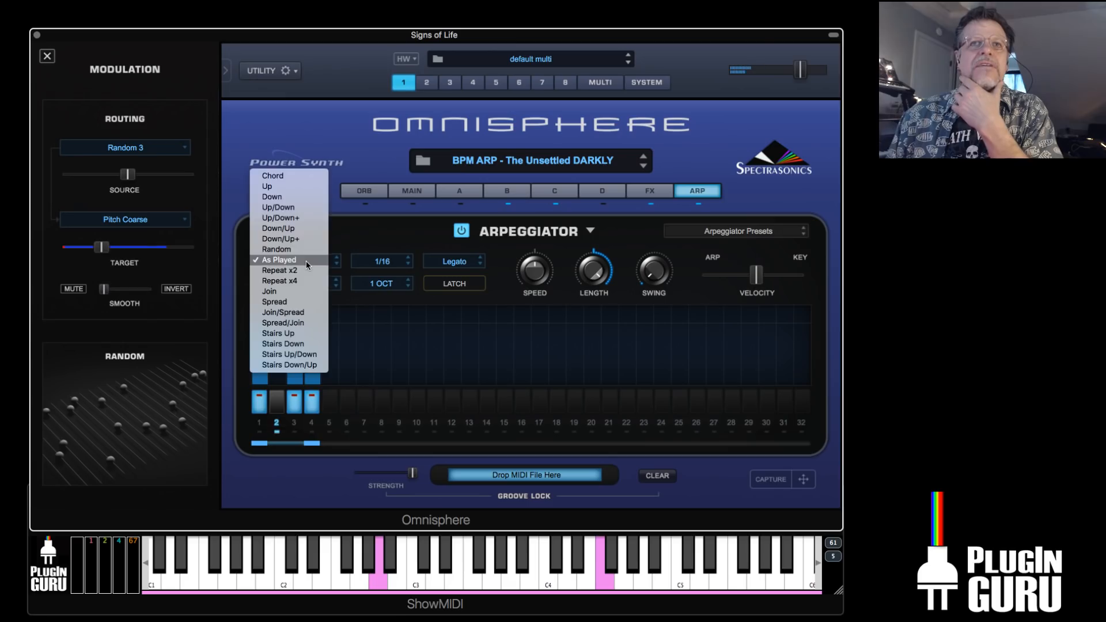
click(309, 177)
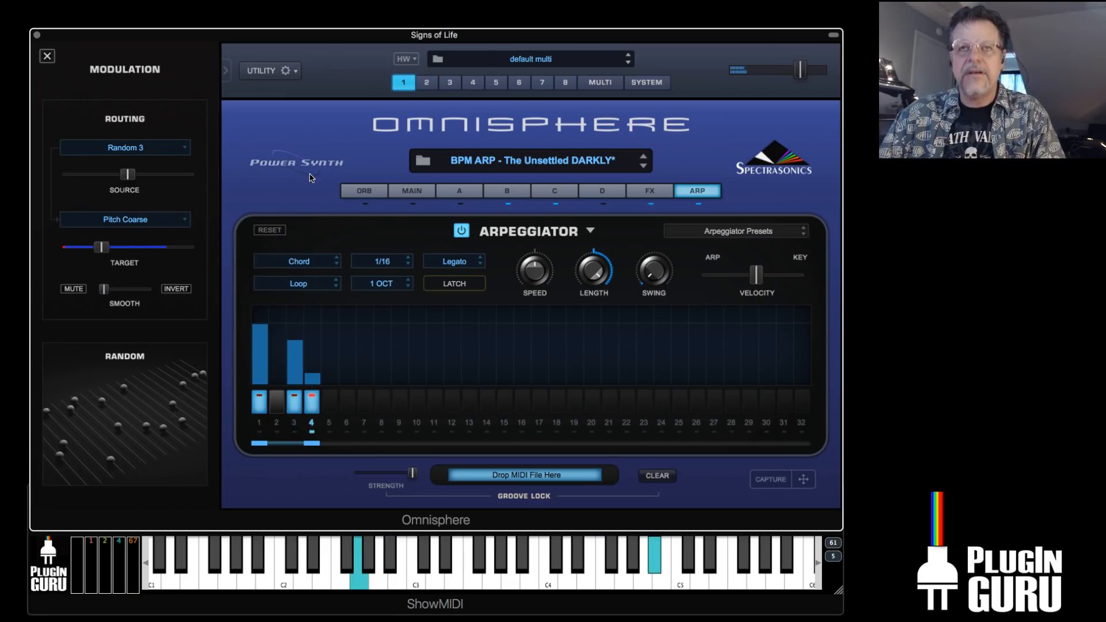
click(302, 262)
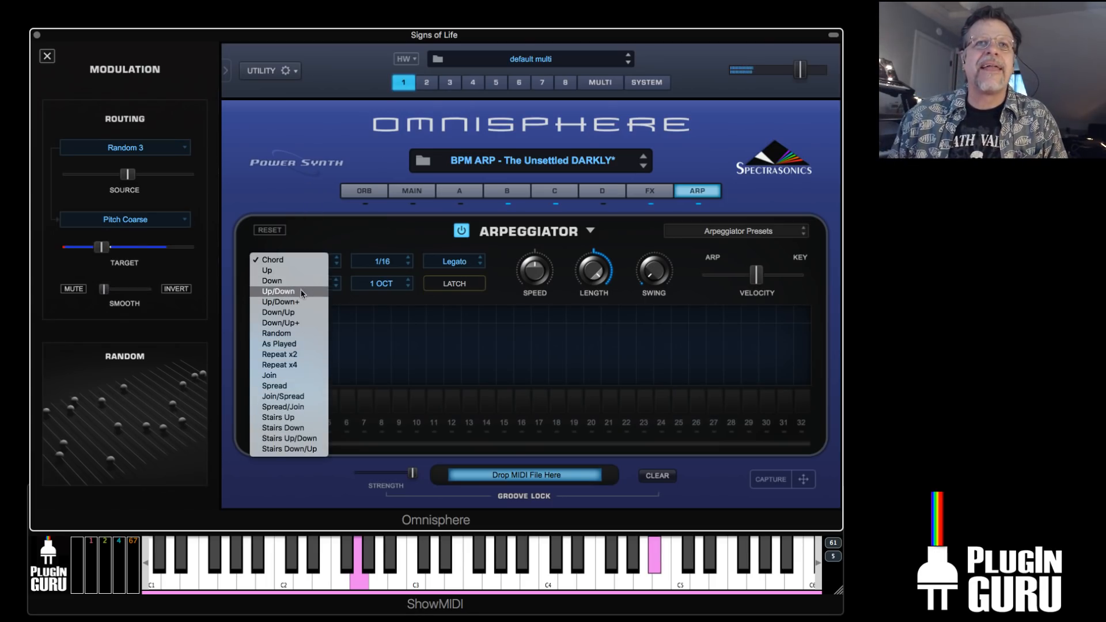
click(298, 334)
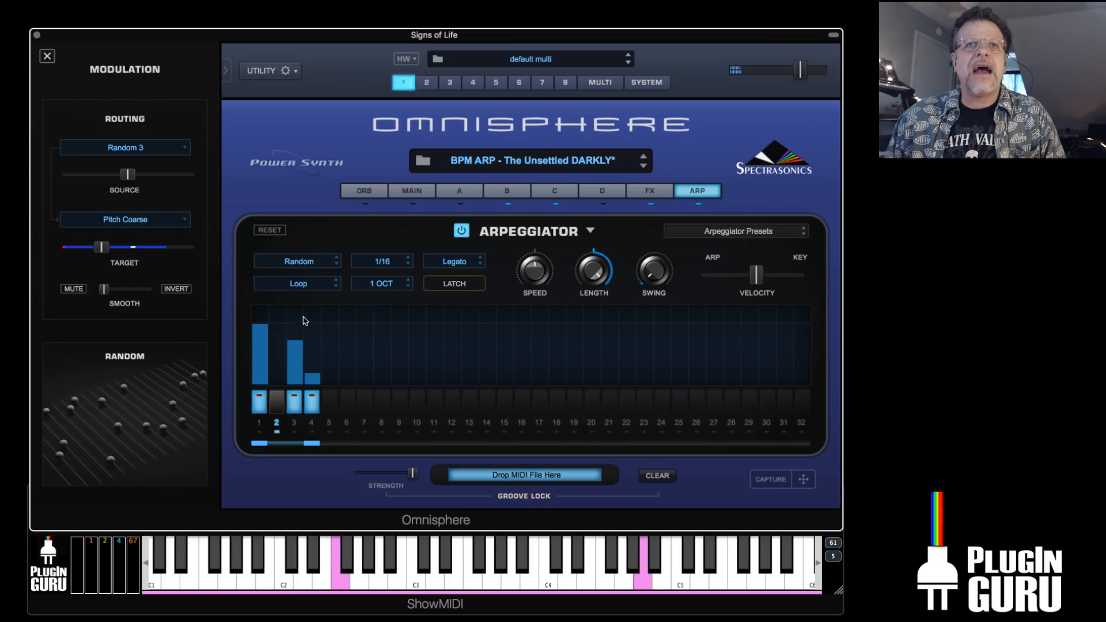
Apply the Chord modifier to step 1 of the arpeggiator pattern
right_click(259, 316)
mouse_move(277, 348)
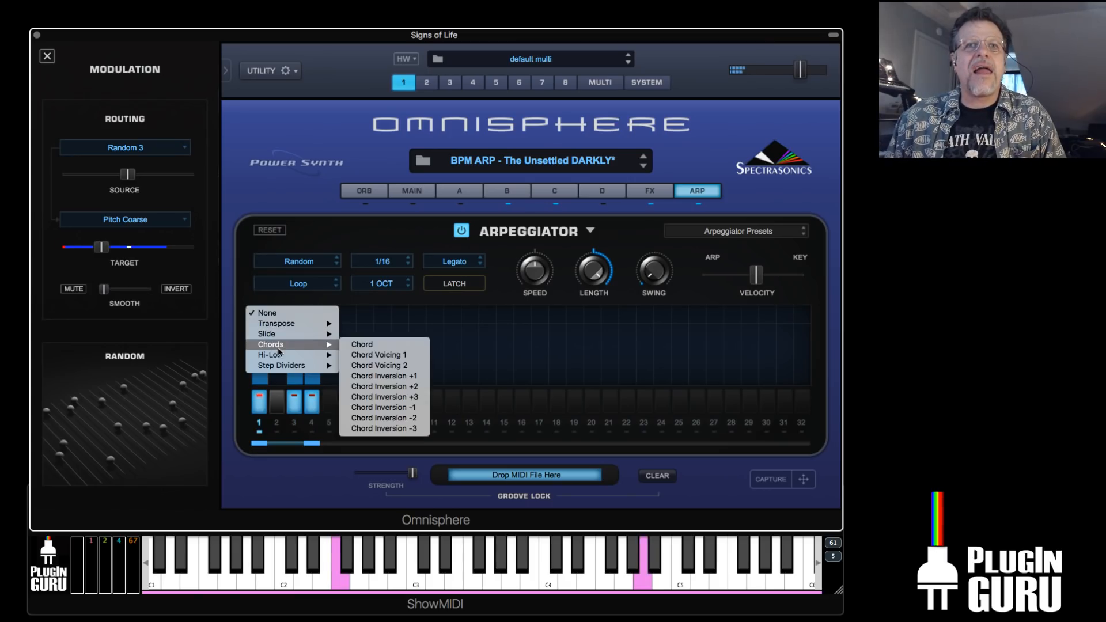
click(358, 346)
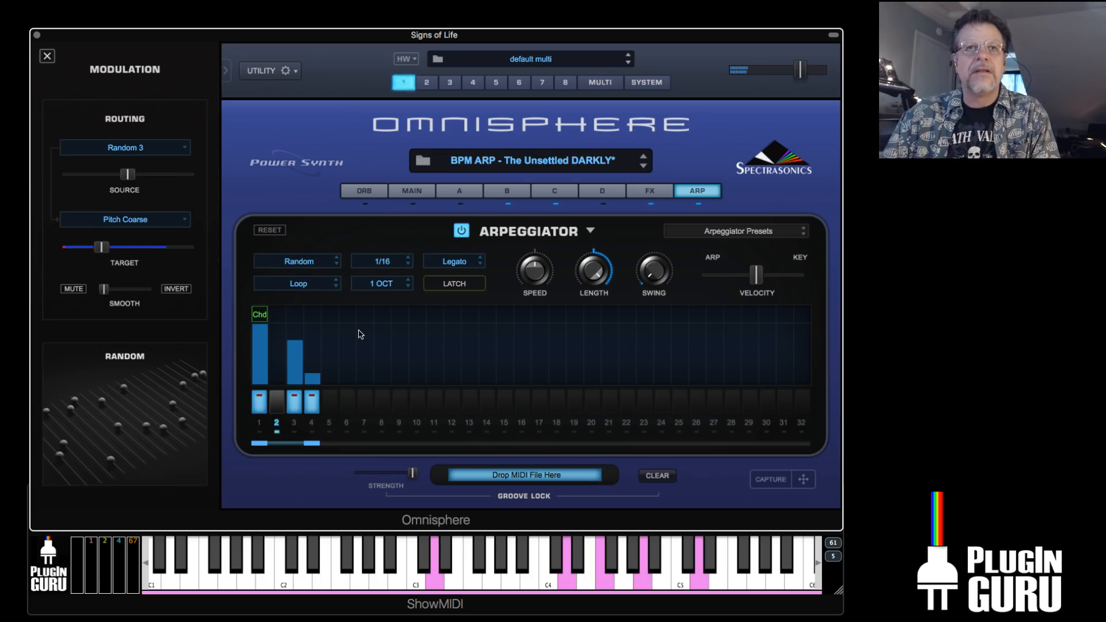
Extend the arpeggiator pattern to 16 steps and shorten the note lengths of steps 3 to 16
drag(311, 447, 524, 455)
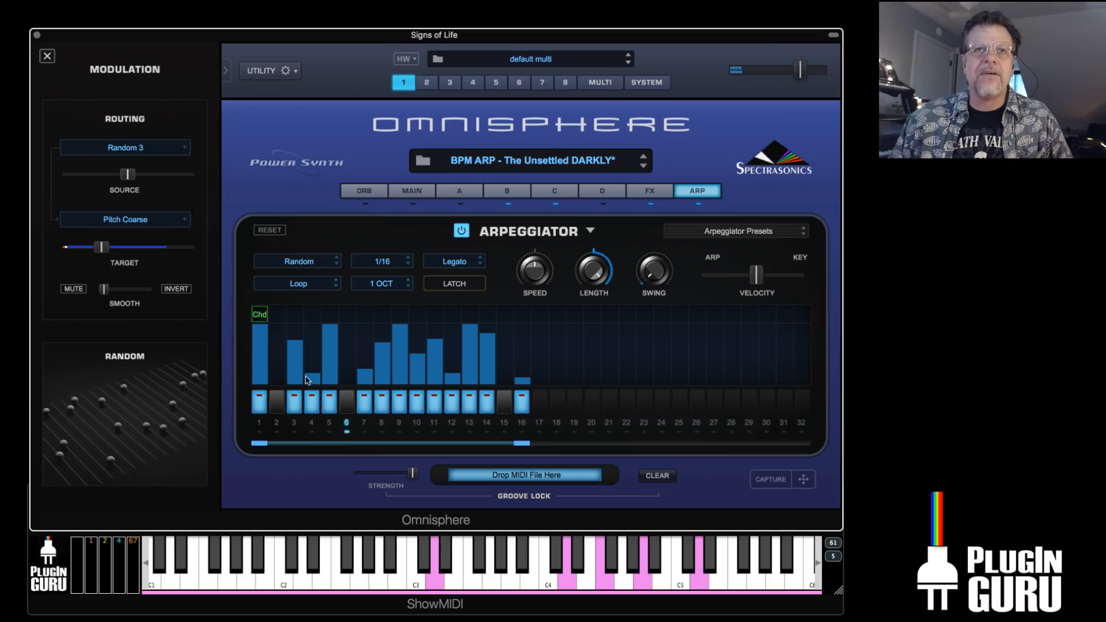
drag(298, 380, 518, 387)
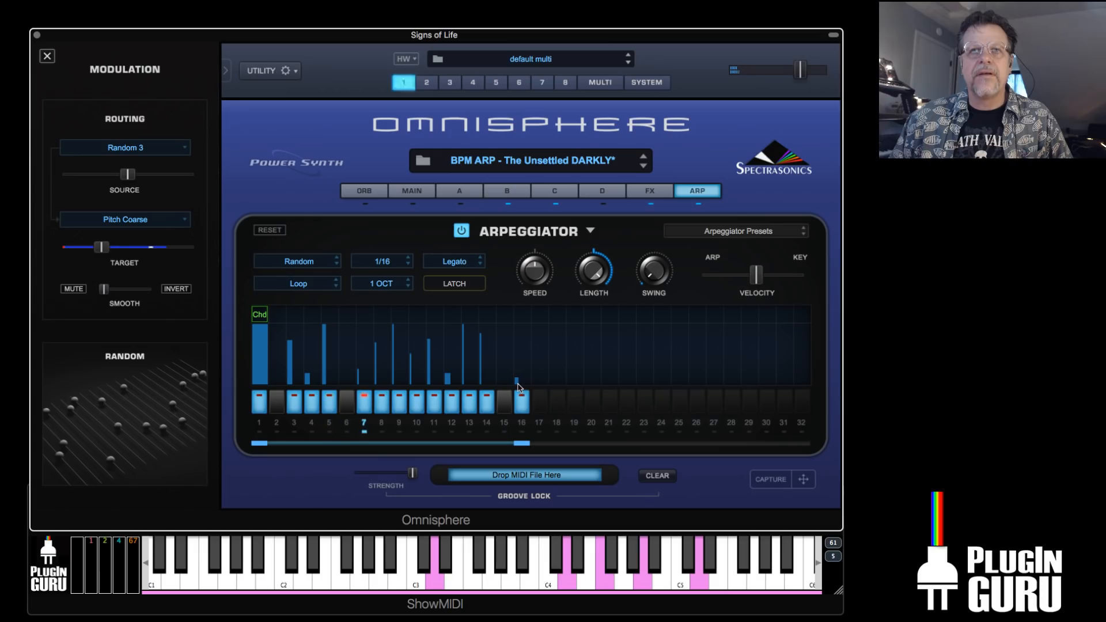
Show the layer B effects rack and fine-tune the post filter of its Flame Distortion
click(507, 191)
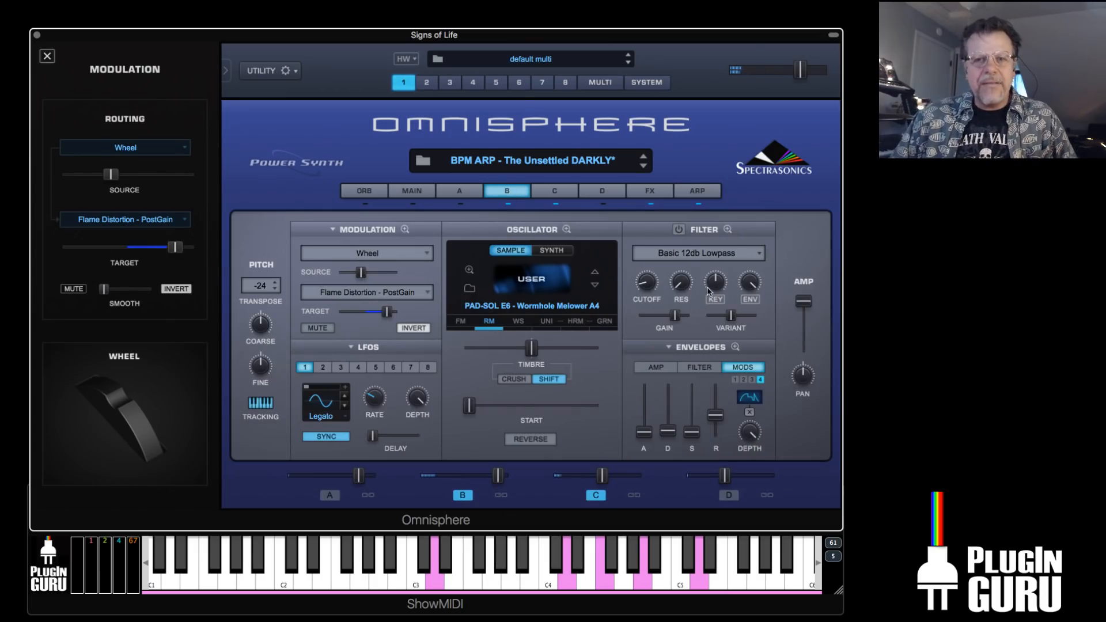
click(653, 193)
drag(691, 279, 690, 281)
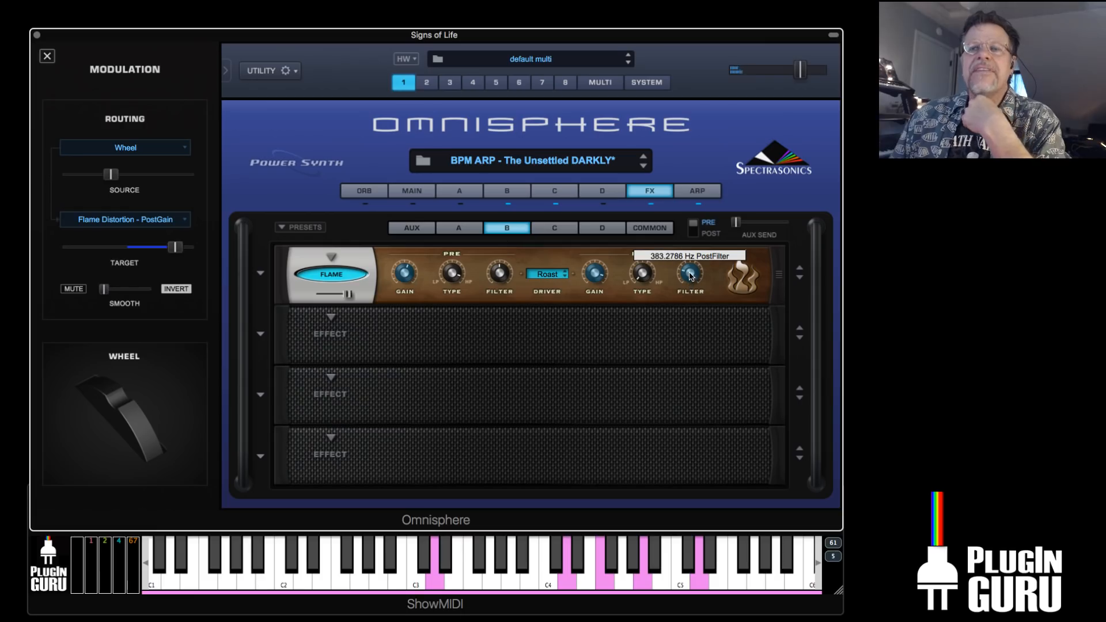
drag(691, 276, 687, 274)
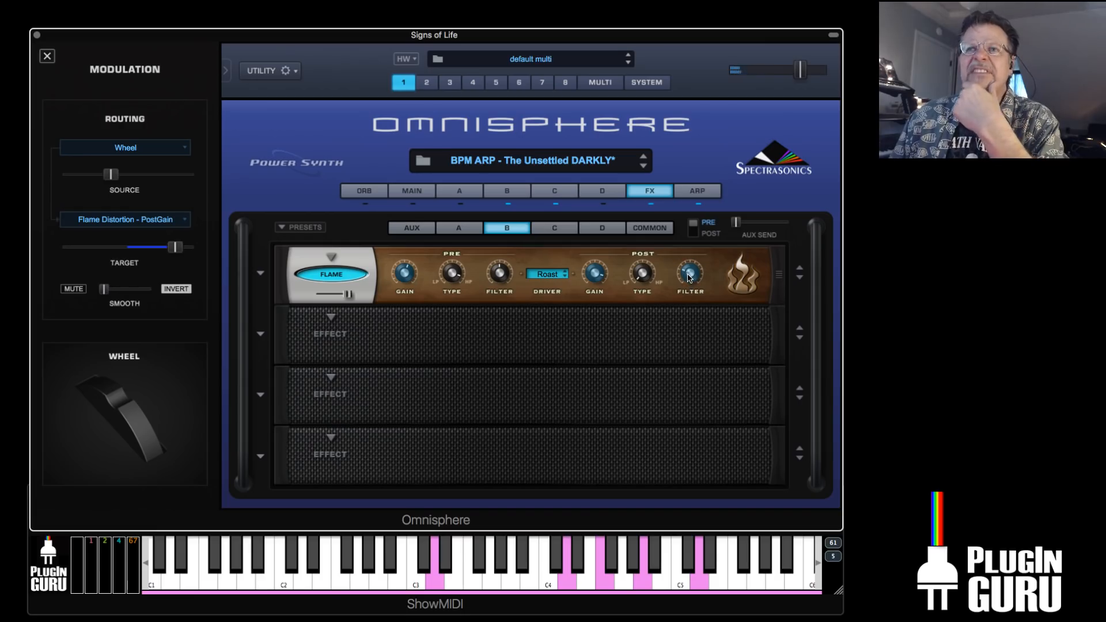
Modulate layer B's Flame Distortion post filter with Mod Envelope4 and raise the source amount slightly
right_click(690, 277)
mouse_move(701, 267)
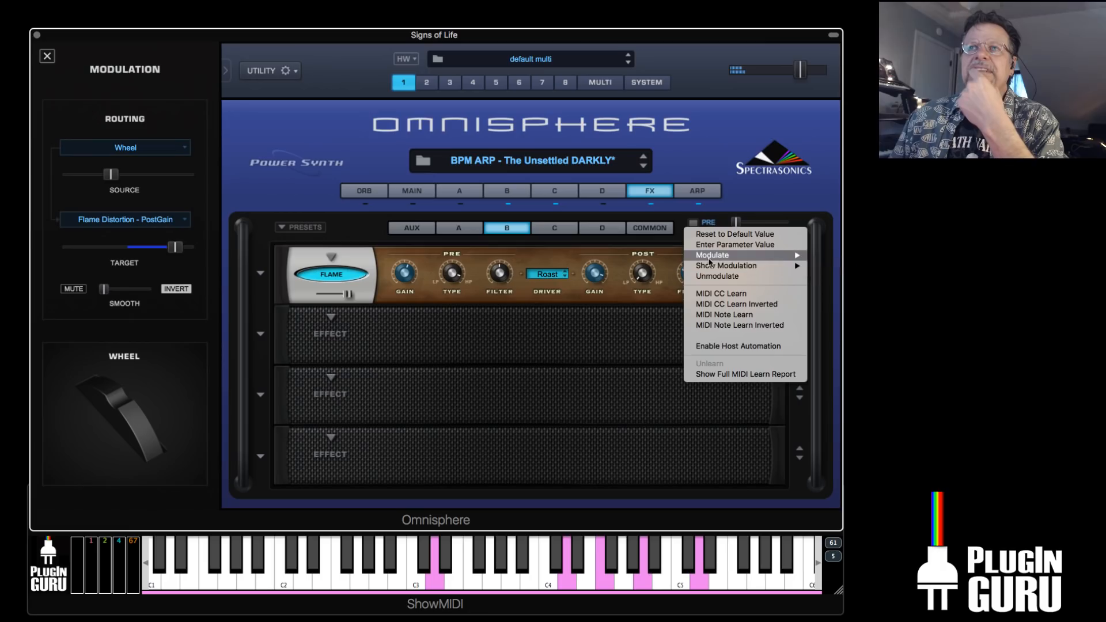
mouse_move(883, 383)
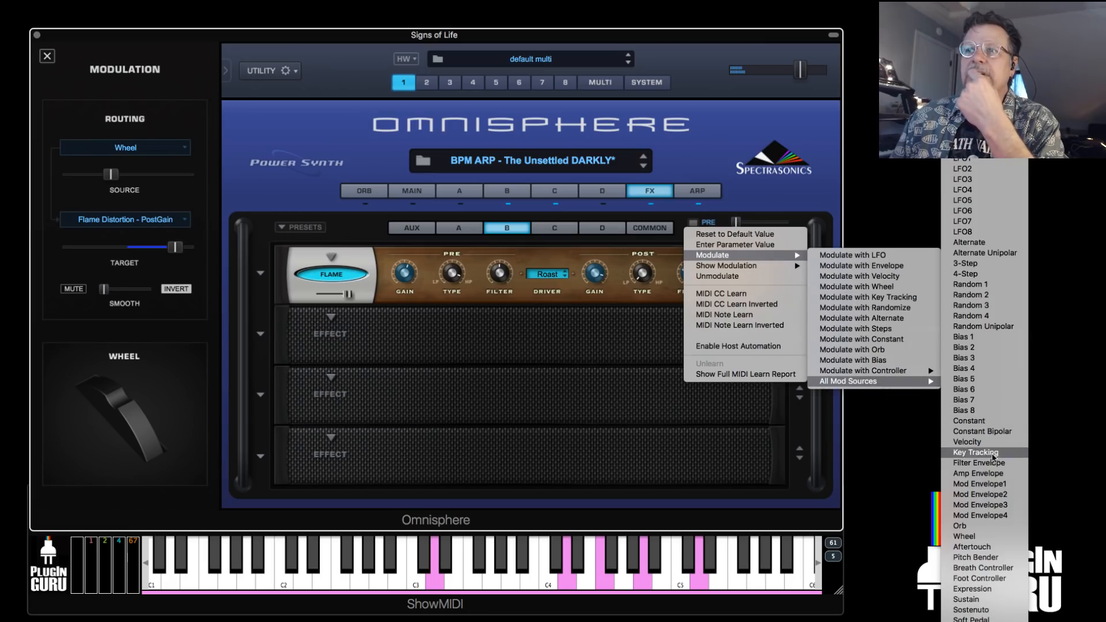
click(990, 516)
drag(128, 174, 138, 179)
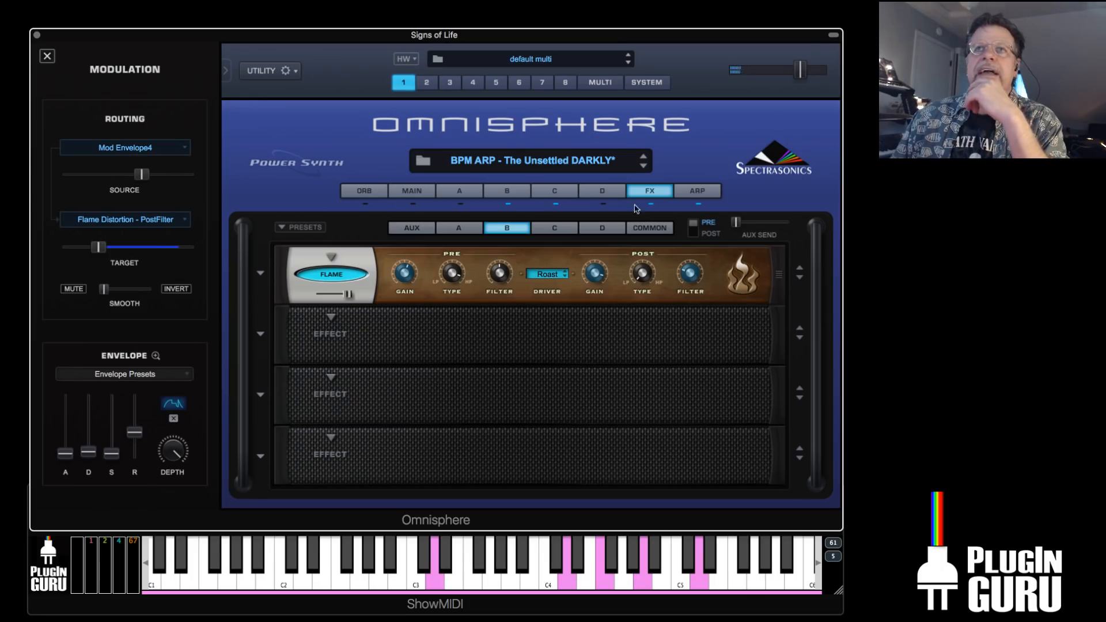
Shorten the decay of layer C's Mod 4 envelope and raise the Random 1 to Sample Start source amount to maximum
click(564, 195)
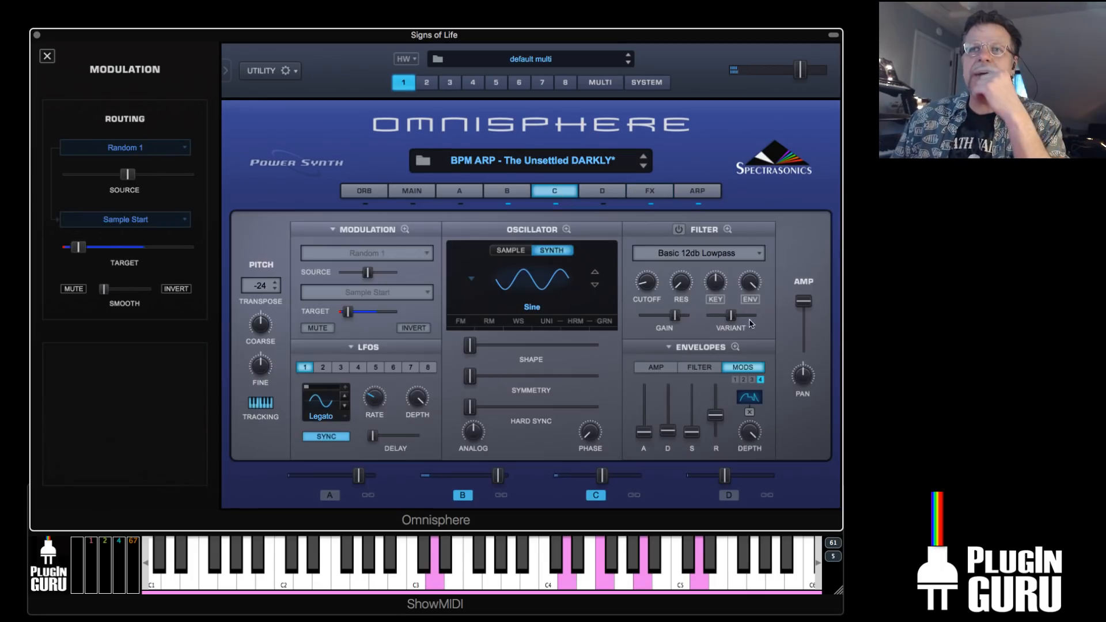
click(742, 353)
drag(315, 320, 306, 335)
drag(127, 173, 189, 173)
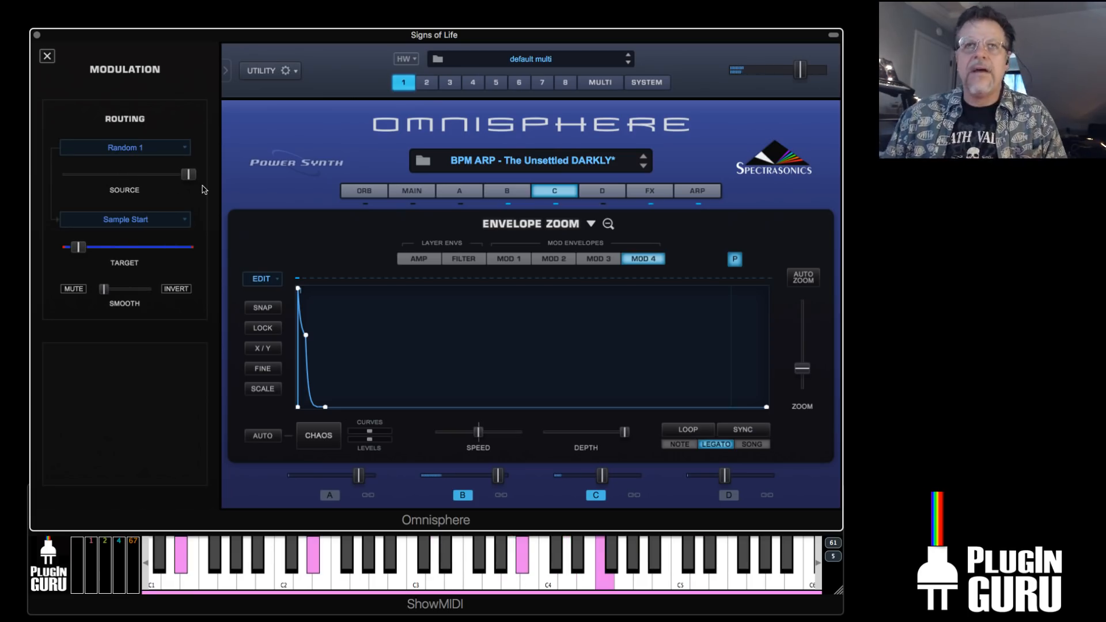
Close the modulation editor and lower the post filter of layer B's Flame Distortion slightly
click(413, 192)
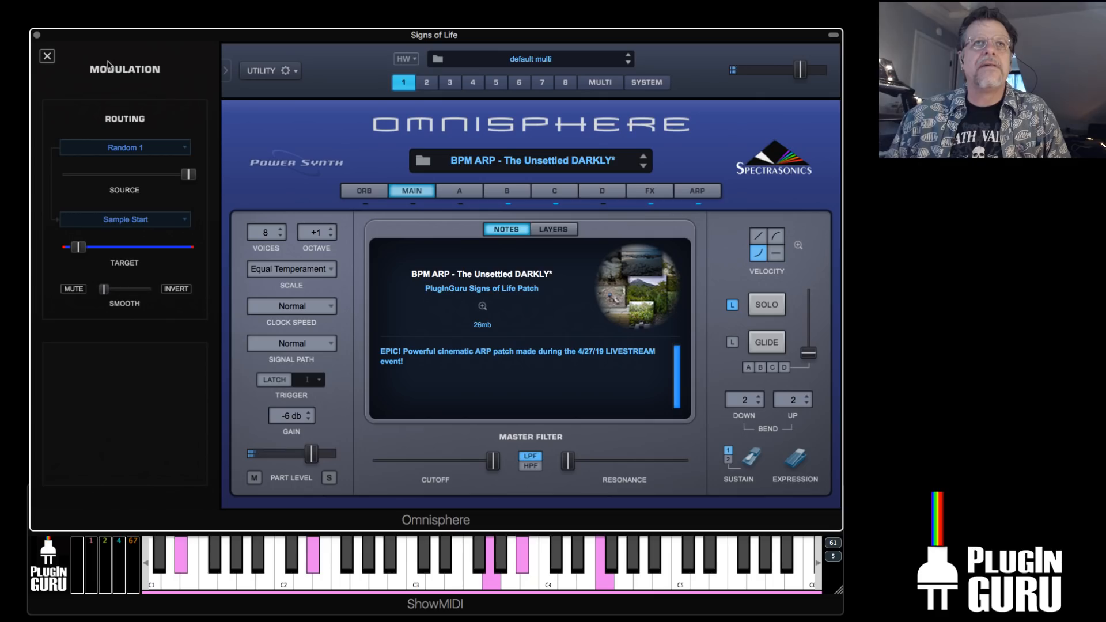
click(47, 56)
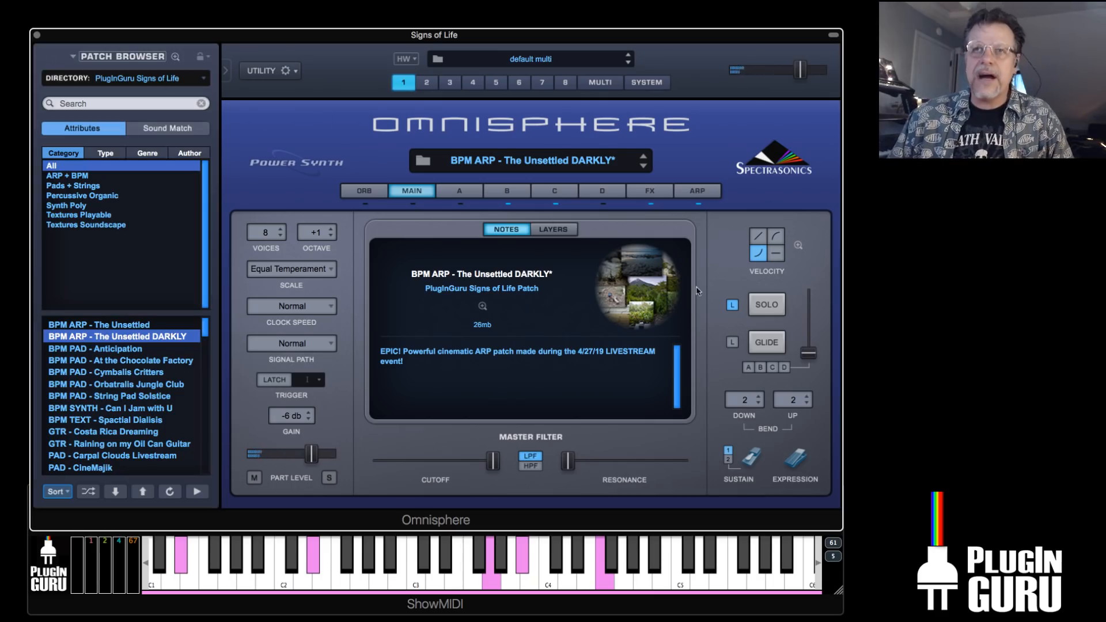
click(649, 192)
mouse_move(691, 285)
drag(691, 285, 692, 289)
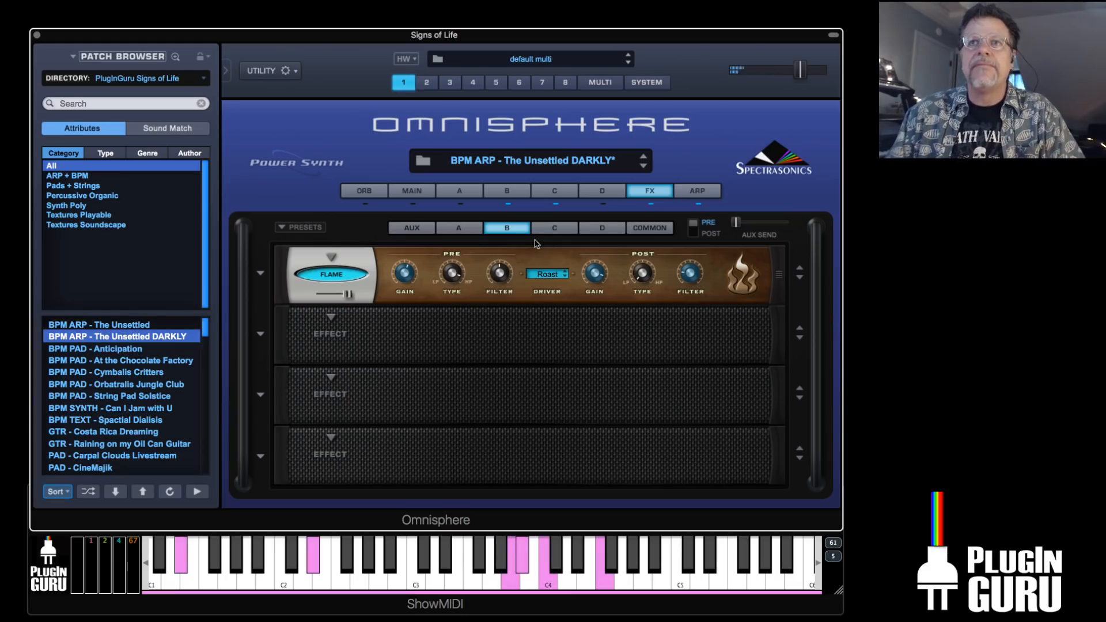
Show the post filter's Mod Envelope4 modulation and increase its source amount
right_click(690, 274)
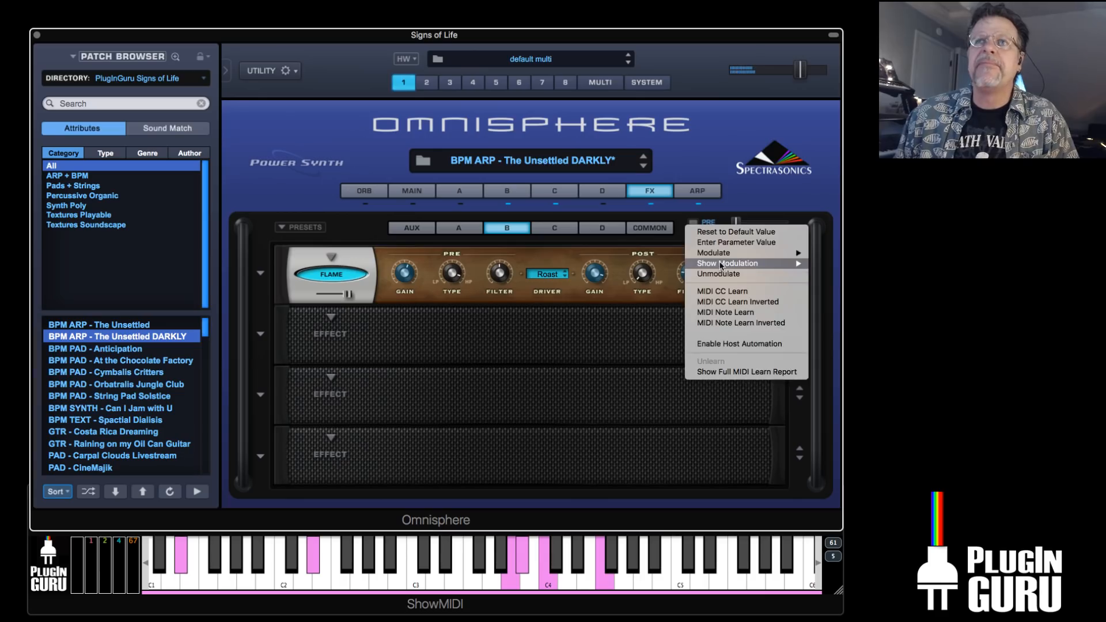
mouse_move(722, 263)
click(848, 270)
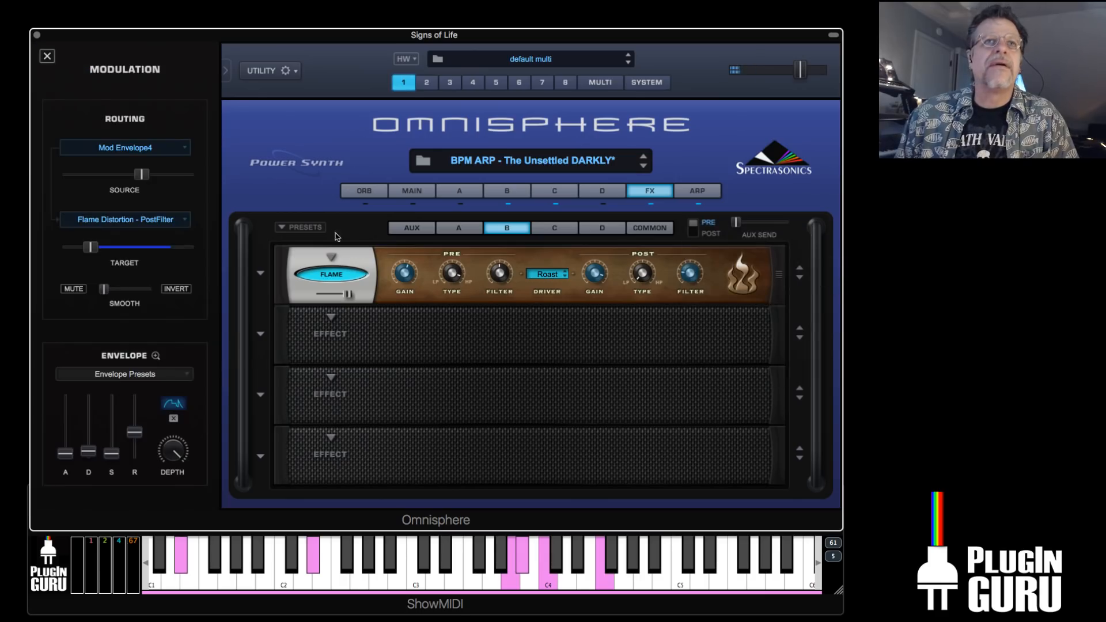
mouse_move(152, 176)
drag(152, 175, 171, 178)
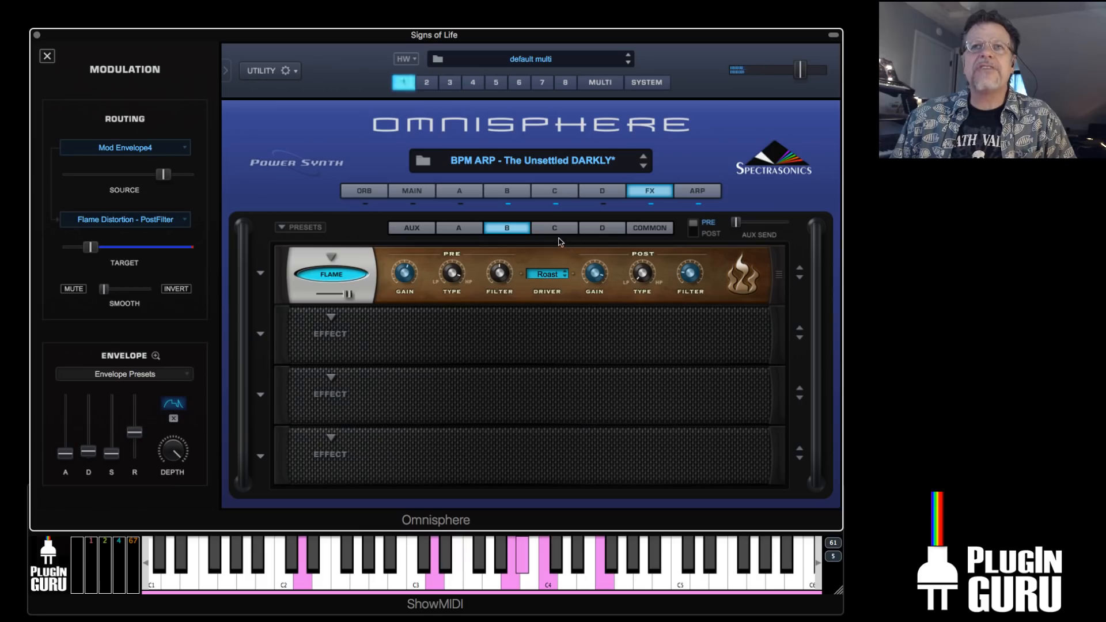
Add another Mod Envelope4 modulation to the post filter of layer B's Flame Distortion
right_click(691, 273)
mouse_move(721, 266)
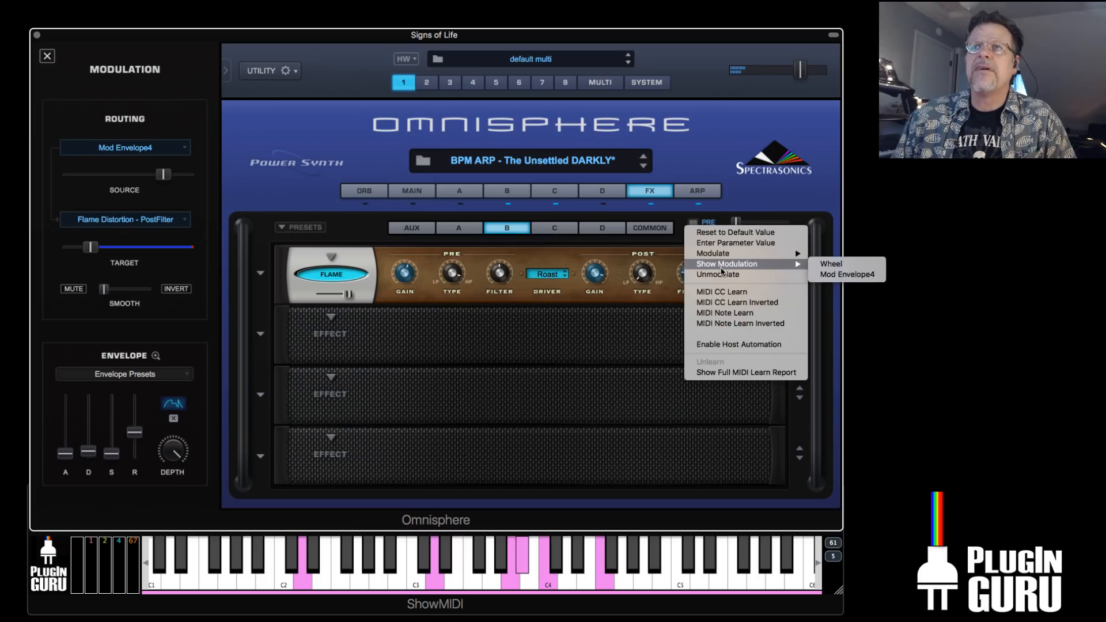
mouse_move(785, 255)
mouse_move(871, 380)
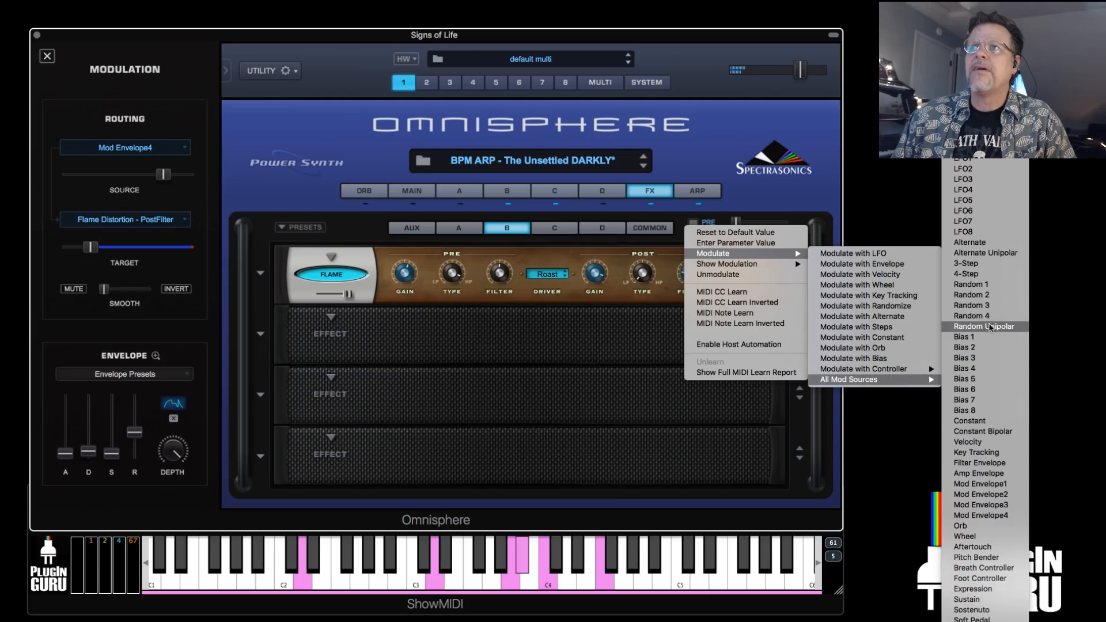
click(981, 515)
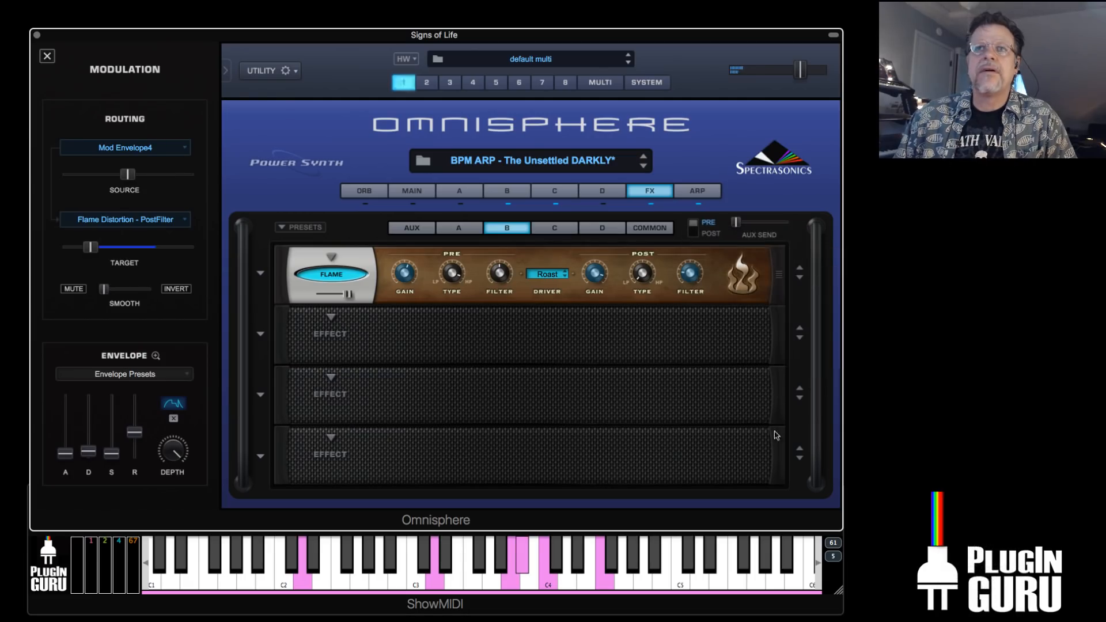
right_click(689, 275)
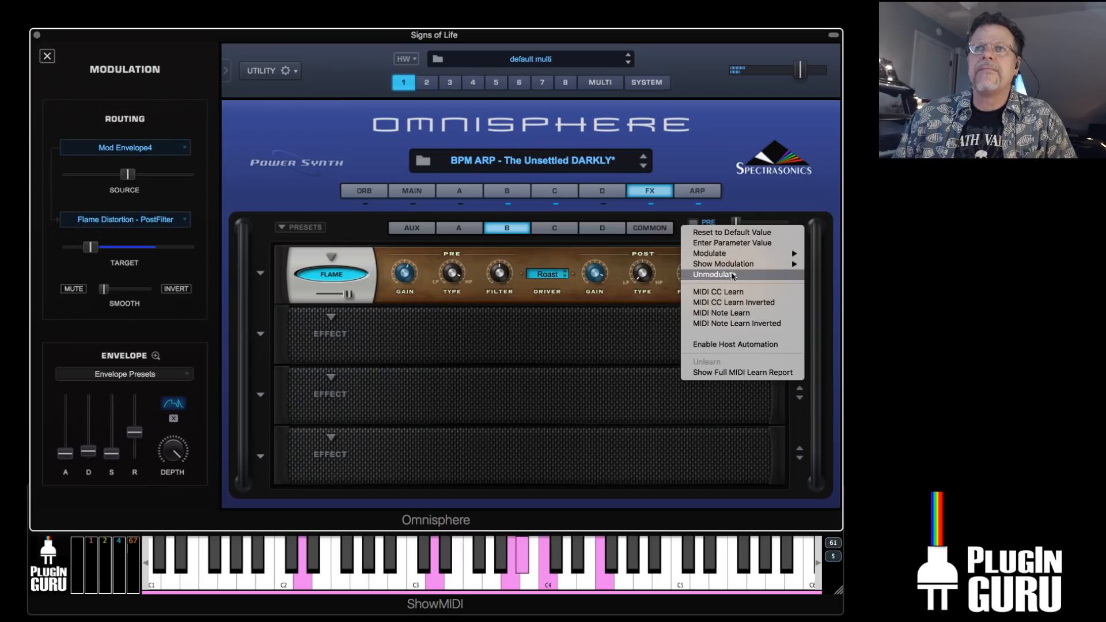
mouse_move(770, 268)
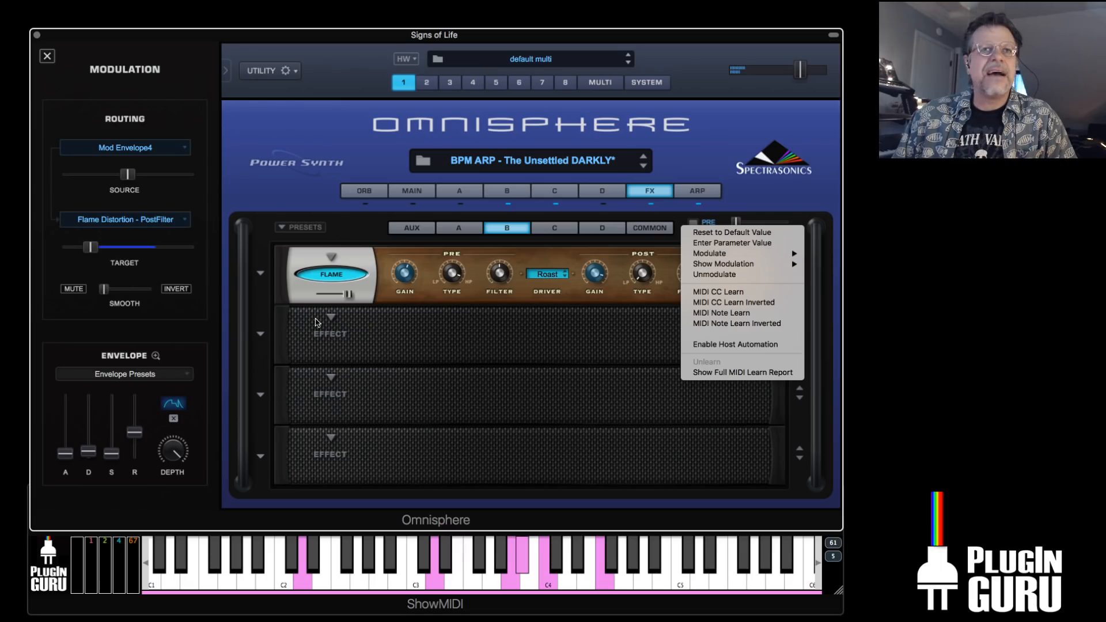
click(546, 301)
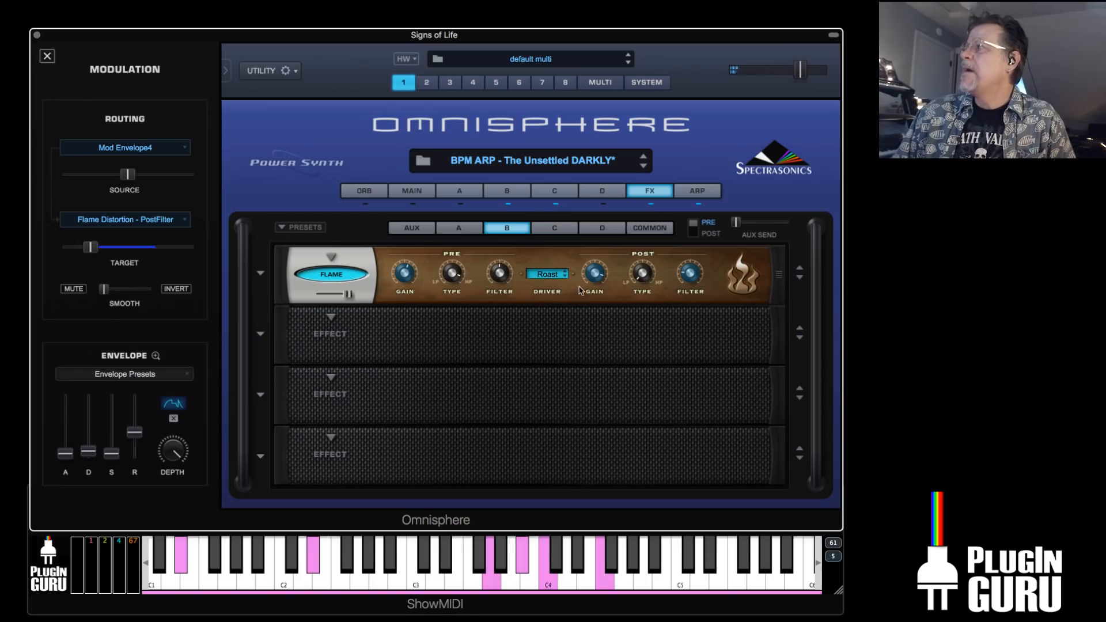
Change the newly added post filter modulation's source to Filter Envelope and raise its source amount to maximum
click(138, 149)
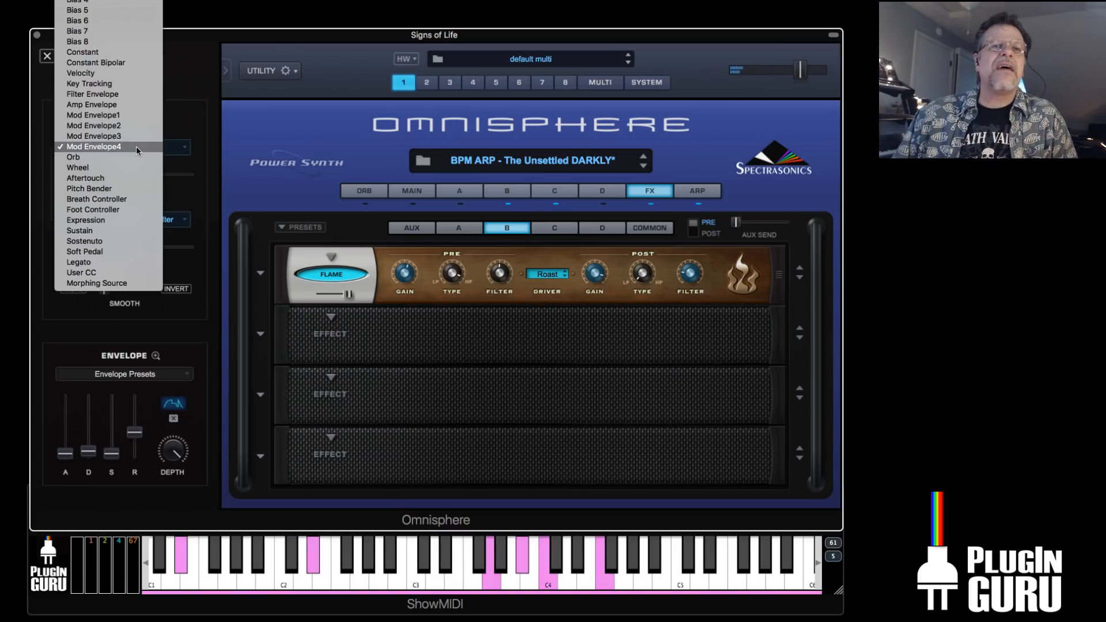
click(128, 94)
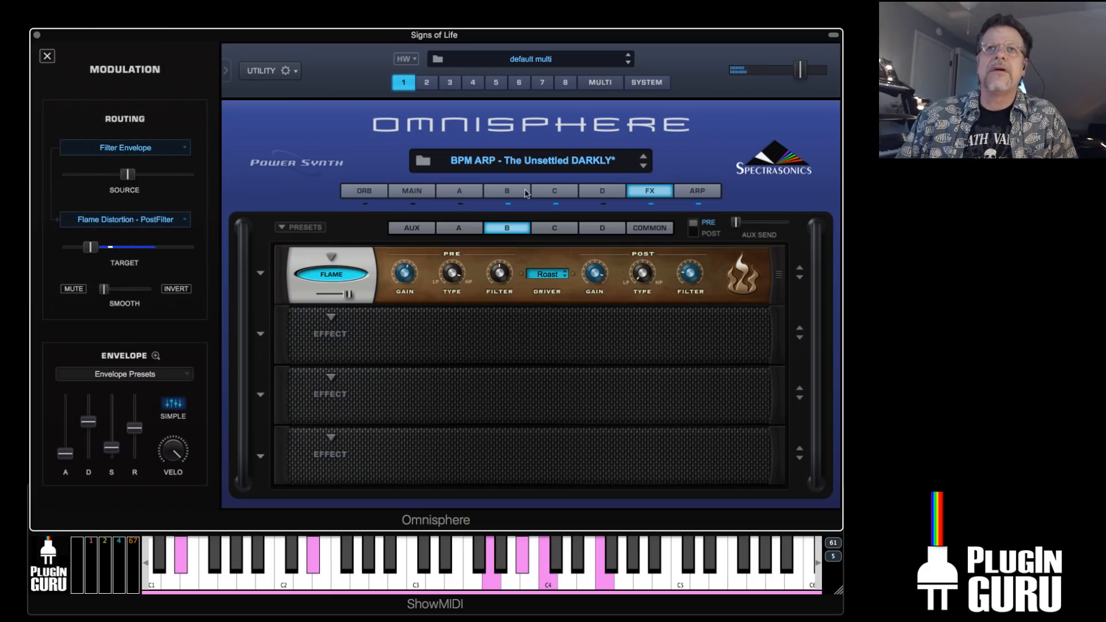
drag(128, 174, 211, 184)
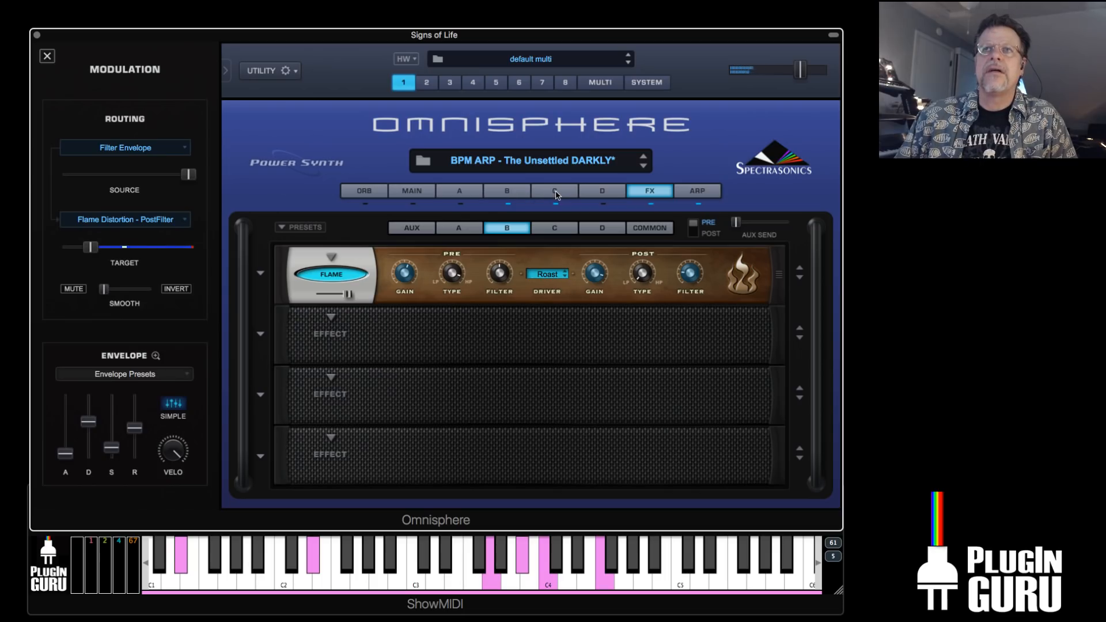
Check the filter envelopes of layers D and C and shorten the decay of layer B's filter envelope to almost nothing
click(602, 191)
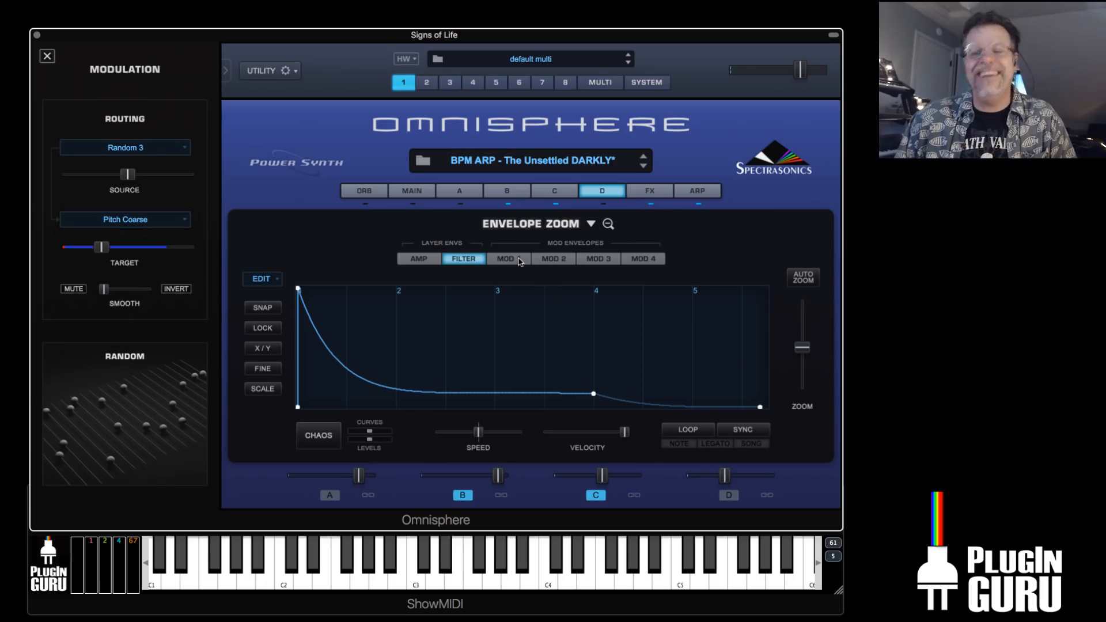
click(556, 191)
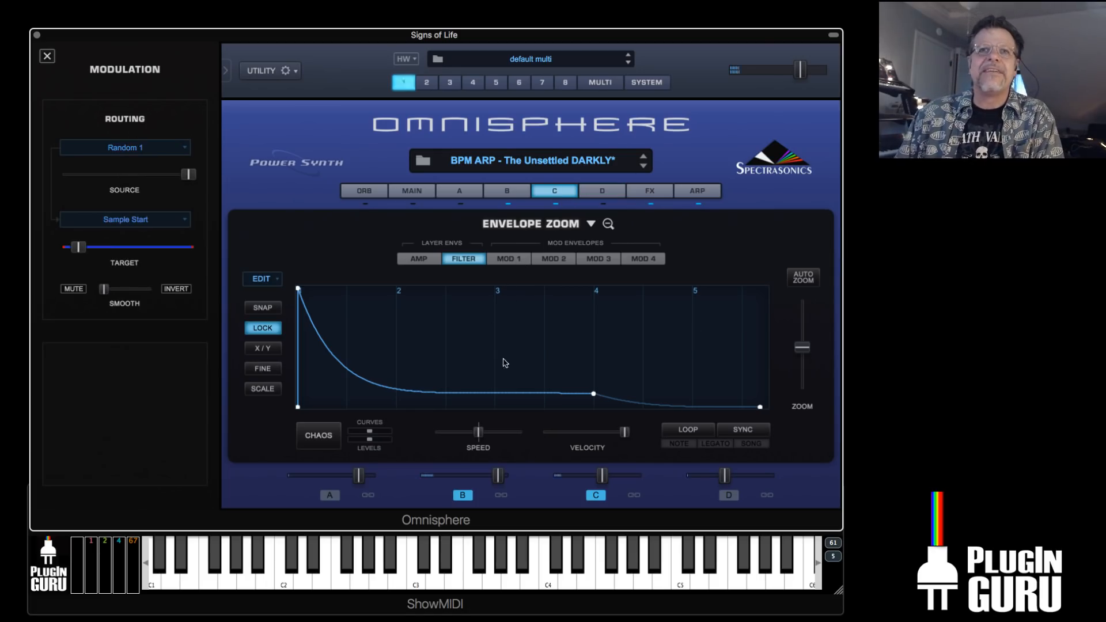
mouse_move(594, 394)
mouse_down()
mouse_move(317, 387)
mouse_move(582, 394)
mouse_up()
click(515, 191)
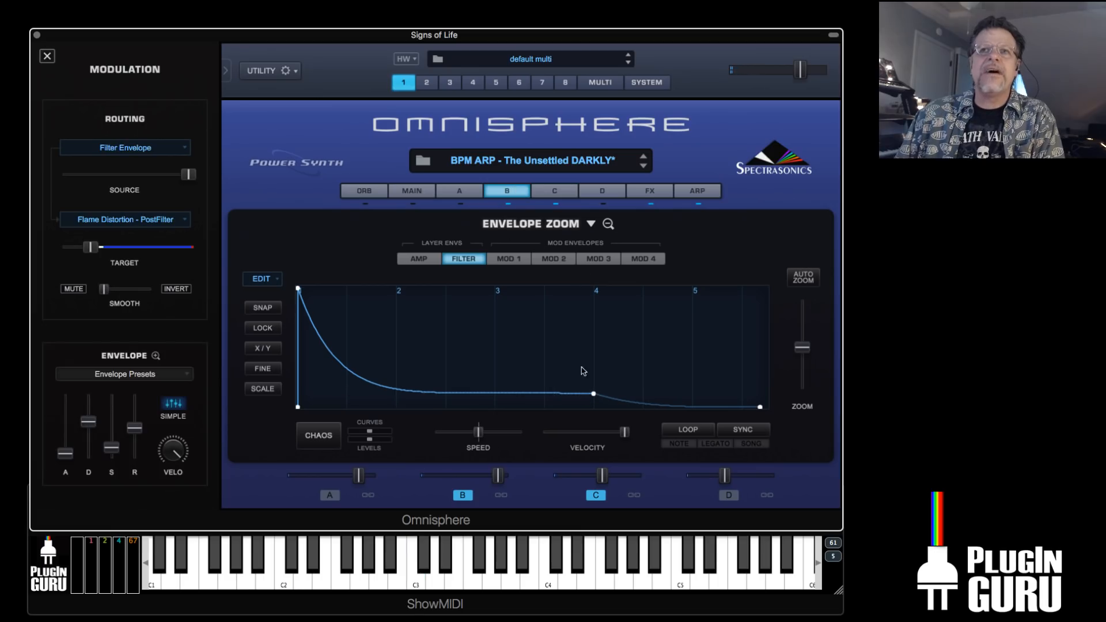
drag(591, 394, 305, 394)
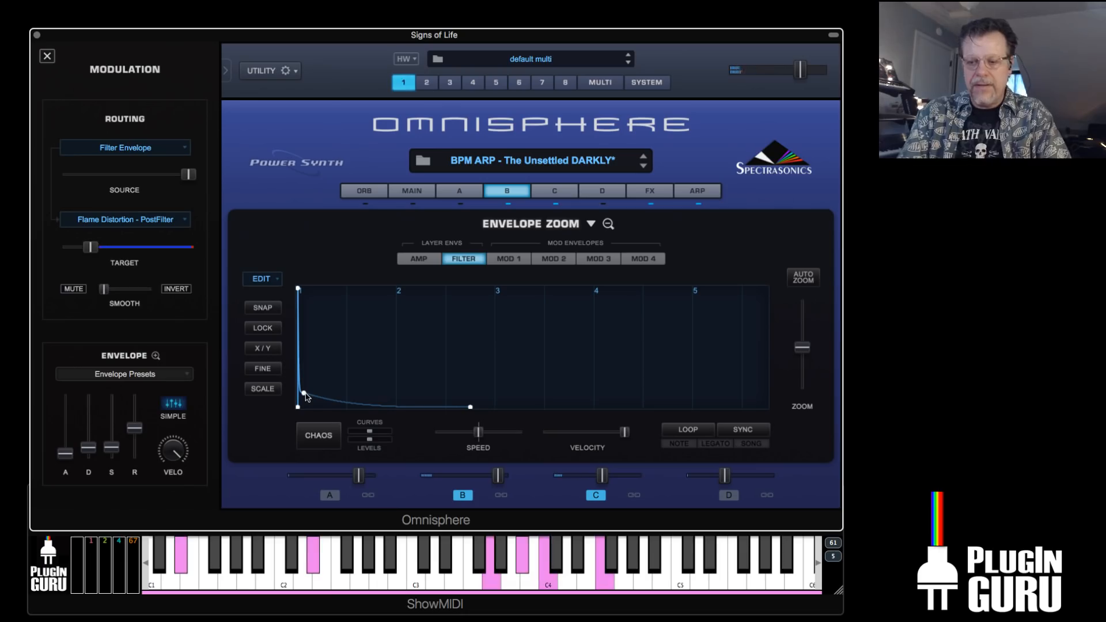
Set the velocity sensitivity of layer B's filter envelope to minimum and fine-tune its decay point to a very short time and low sustain
drag(304, 395, 310, 384)
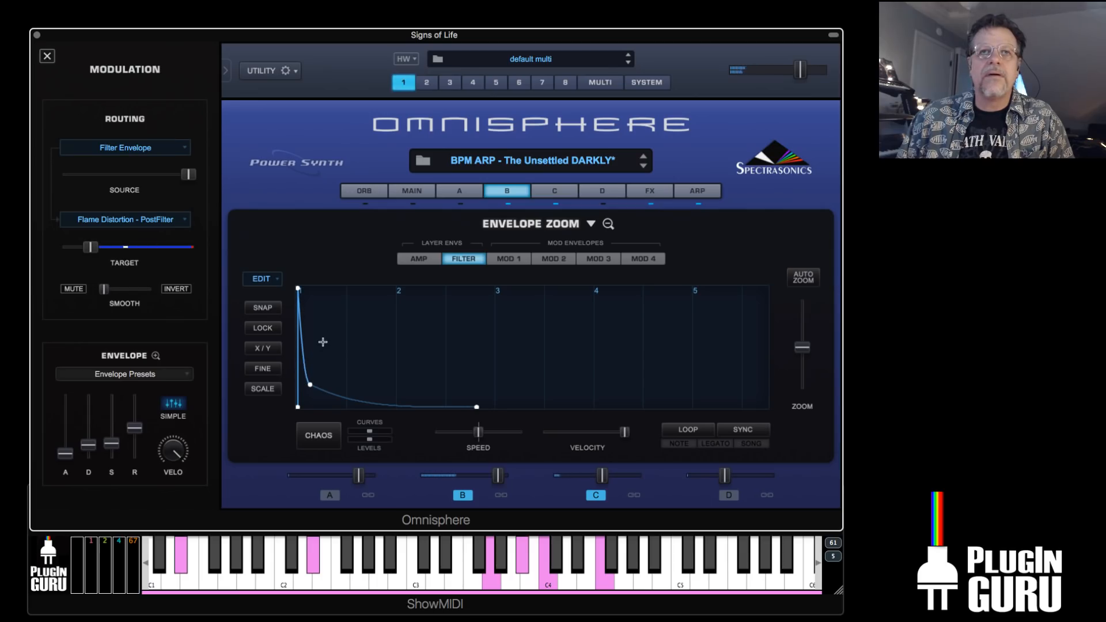
drag(623, 432, 424, 463)
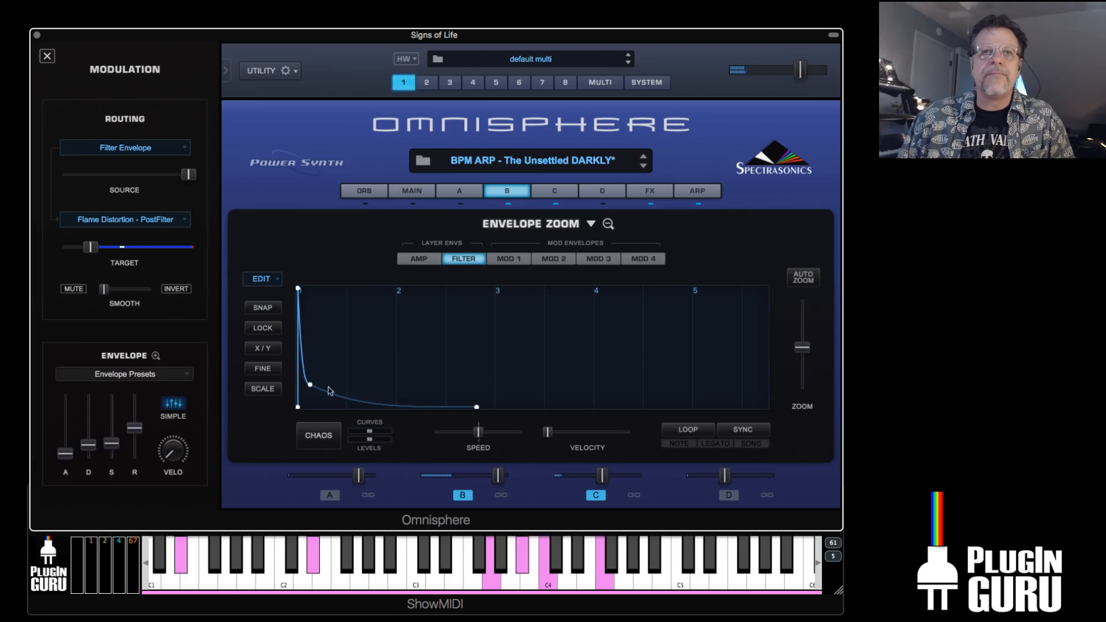
drag(309, 385, 300, 391)
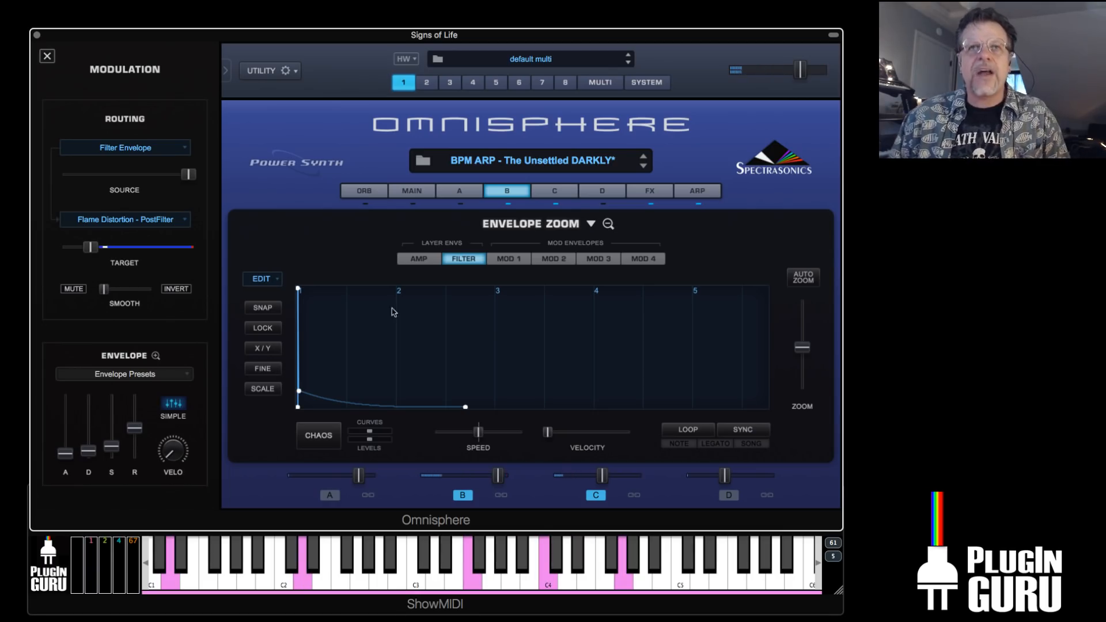
drag(298, 391, 300, 393)
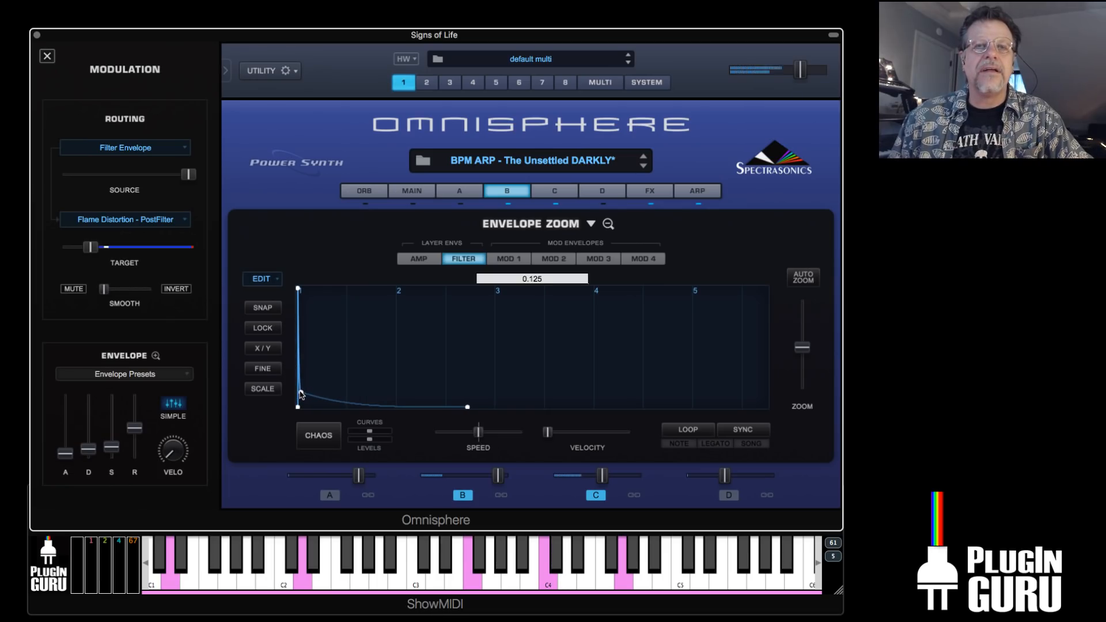
Lower the peak of layer B's filter envelope to about half, keep its decay very short and slightly raise its sustain level
scroll(302, 359, down, 3)
scroll(303, 359, up, 5)
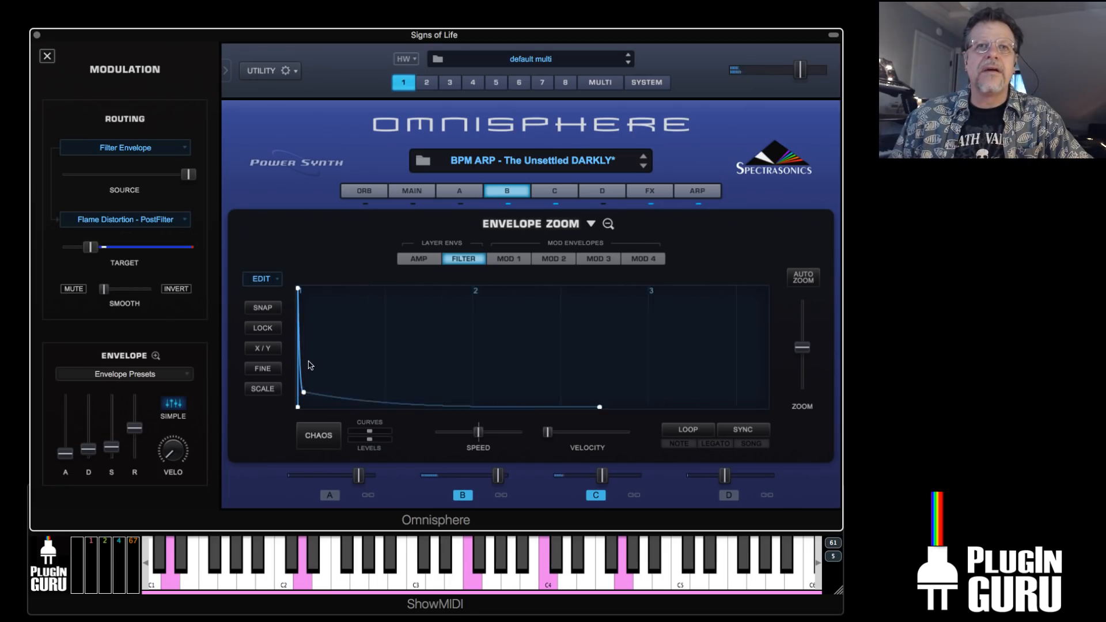
drag(295, 295, 282, 356)
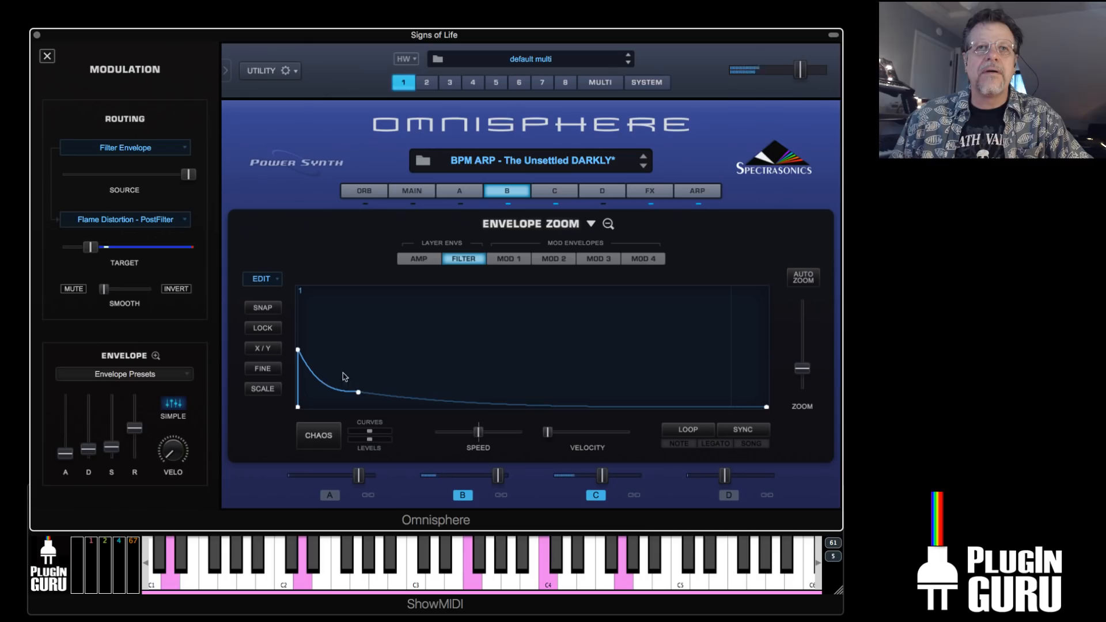
drag(357, 395, 315, 379)
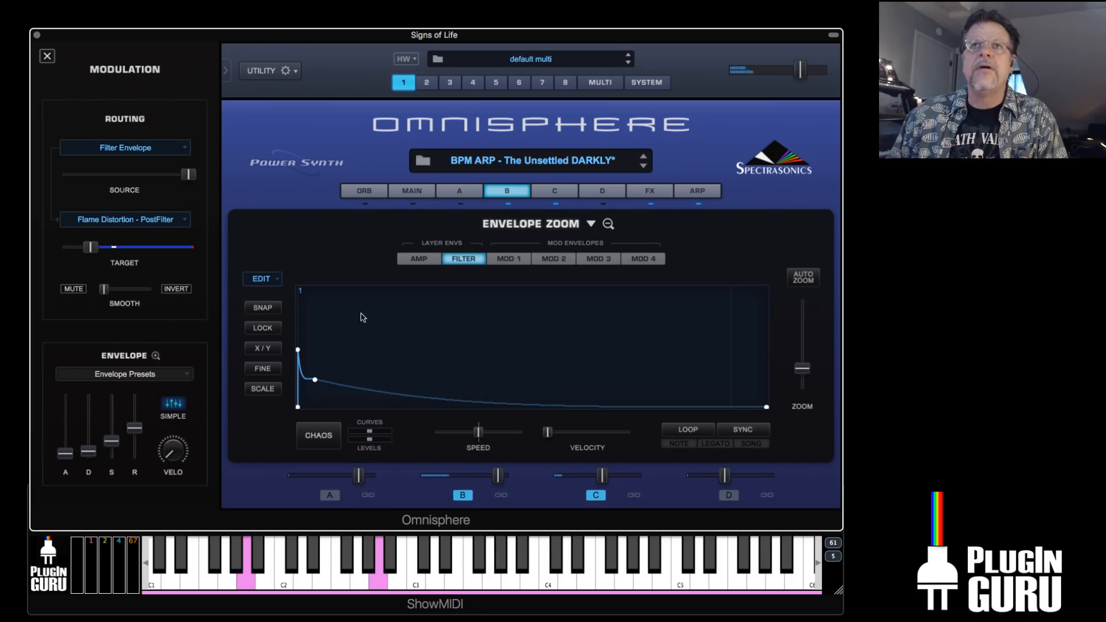
Reduce layer D's mix level and lower its coarse pitch
click(598, 192)
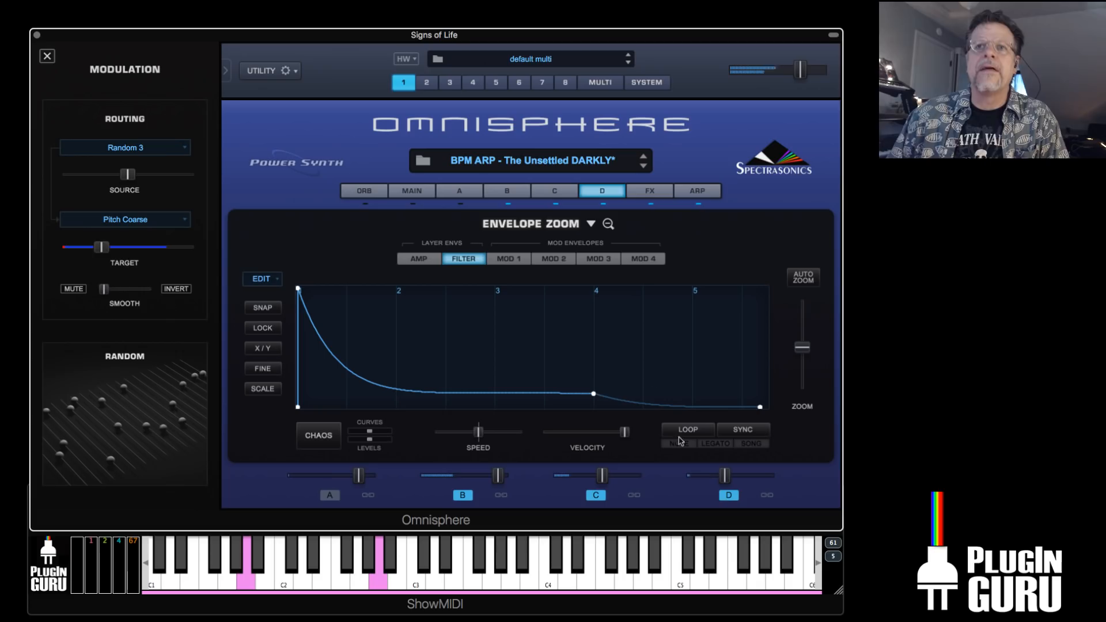
drag(729, 483, 706, 478)
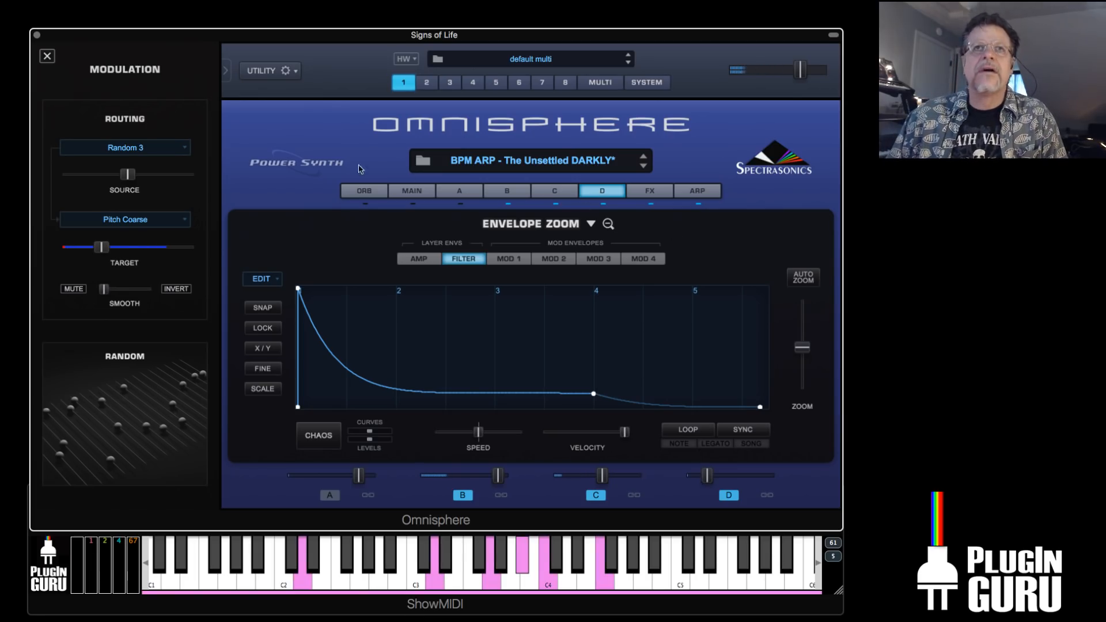
click(602, 194)
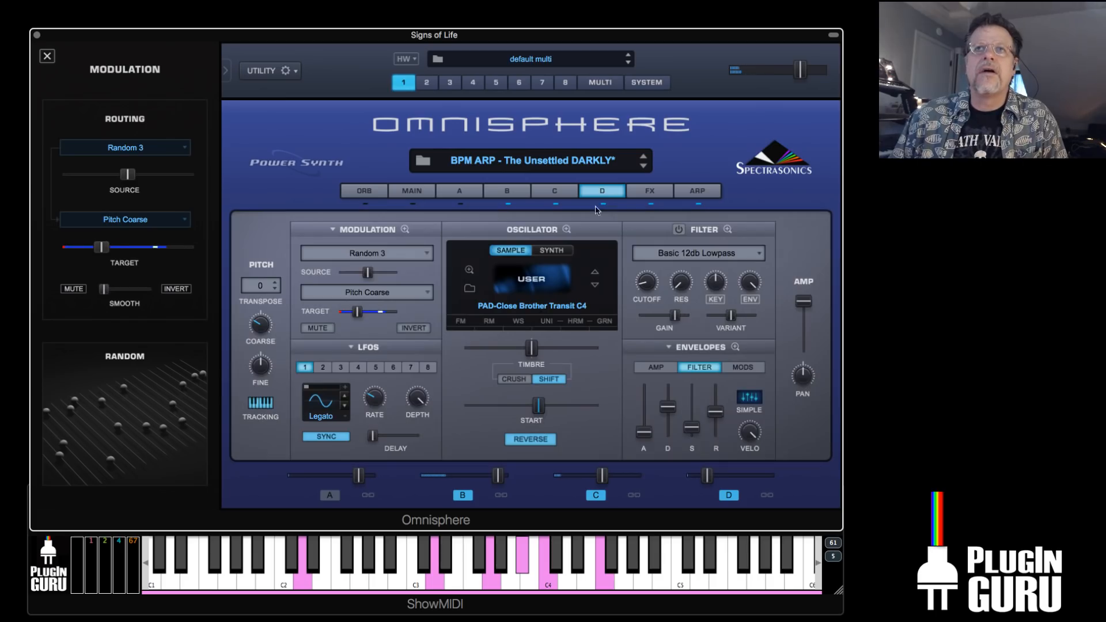
drag(260, 330, 259, 346)
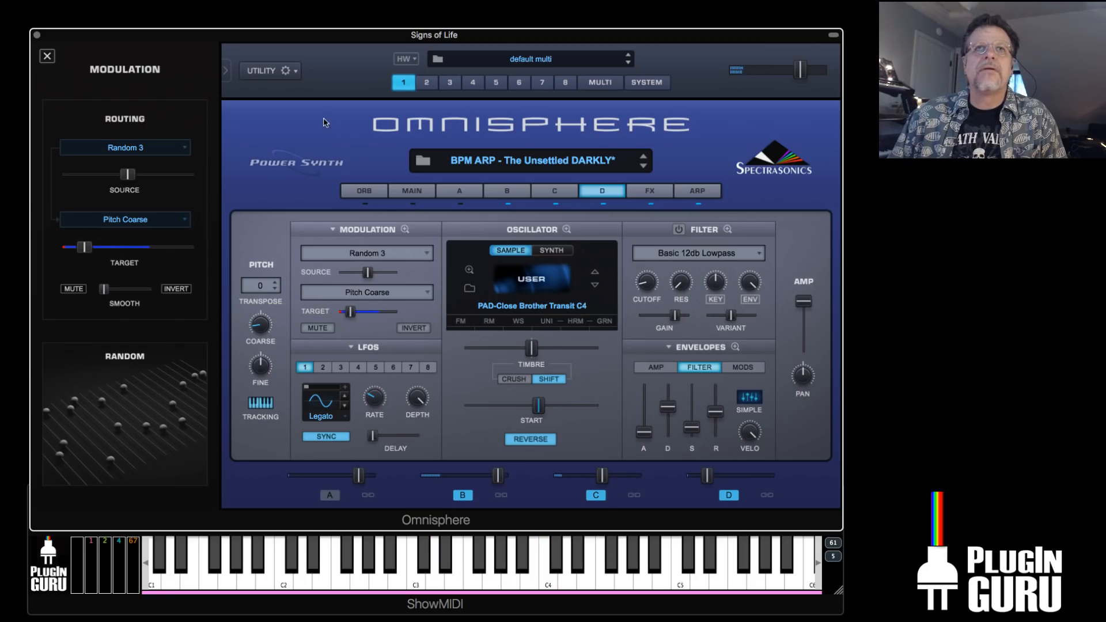
Quick-save the patch over the existing one and compare it with "BPM ARP - The Unsettled" before reloading the DARKLY version
click(286, 78)
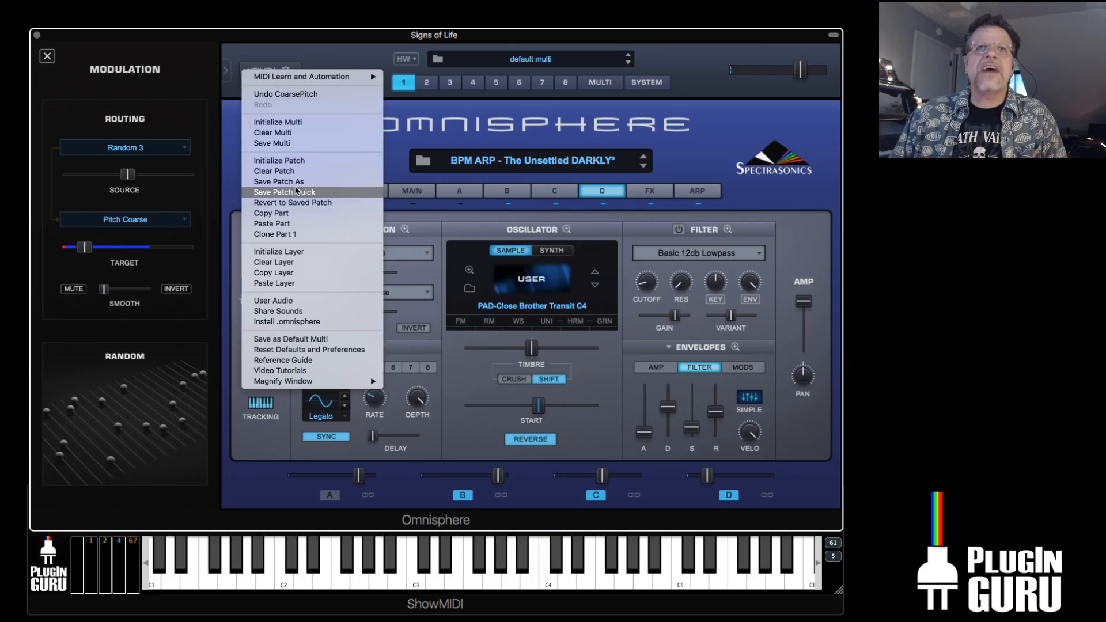
click(295, 191)
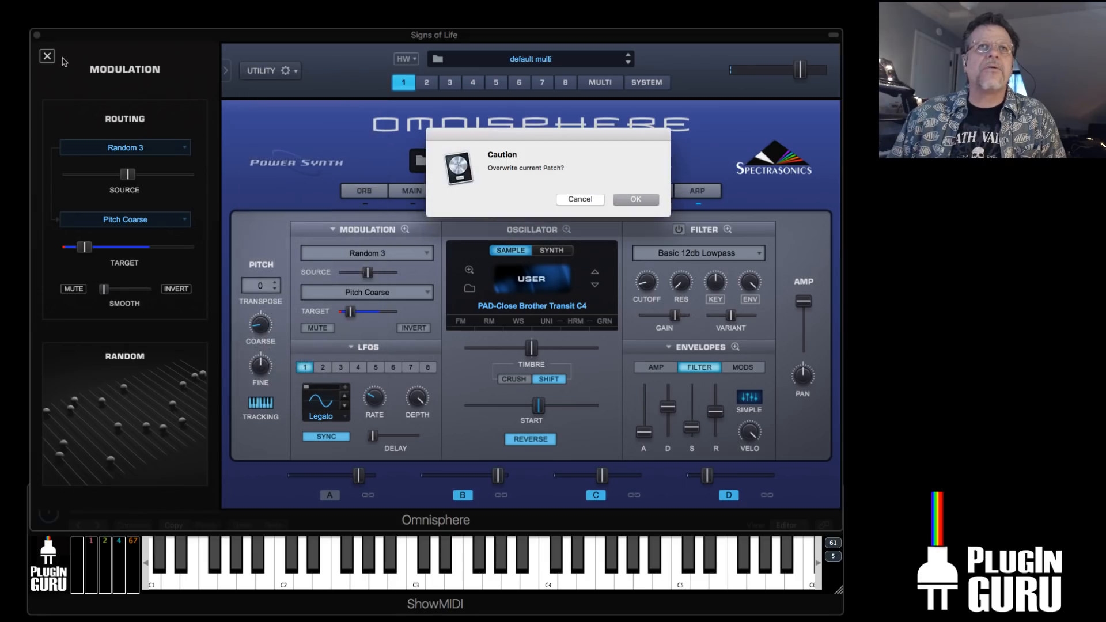
click(635, 198)
click(47, 57)
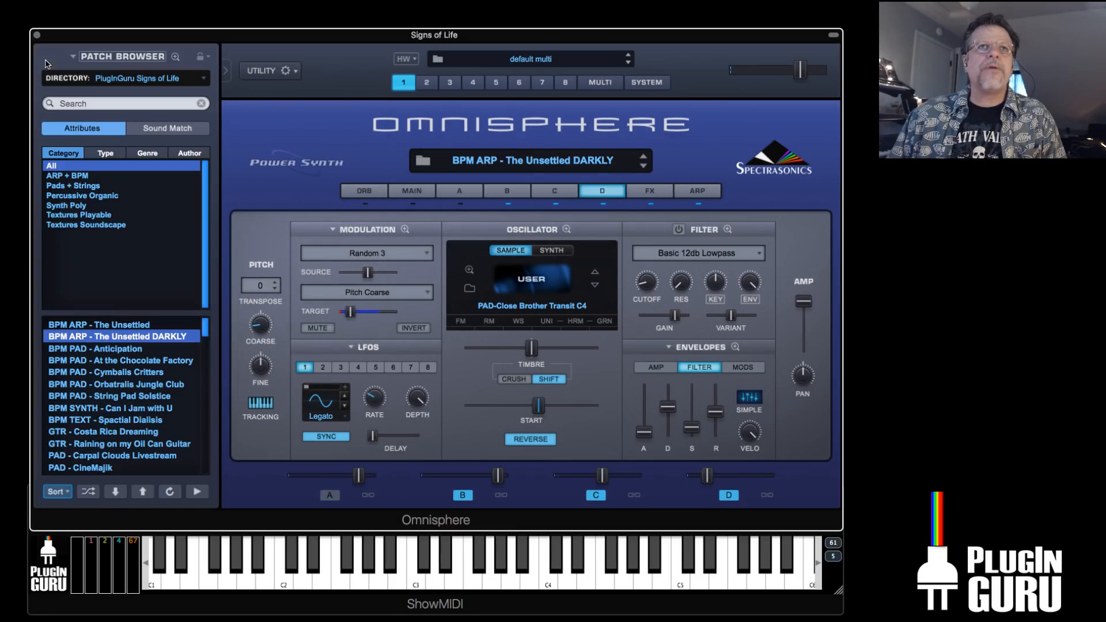
click(136, 326)
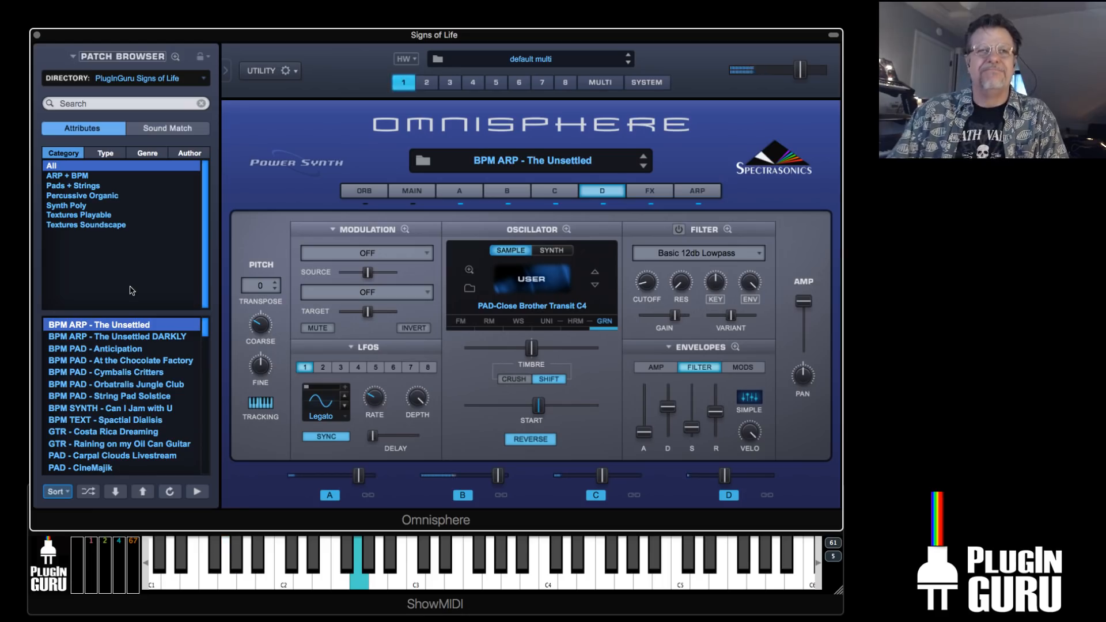
click(171, 338)
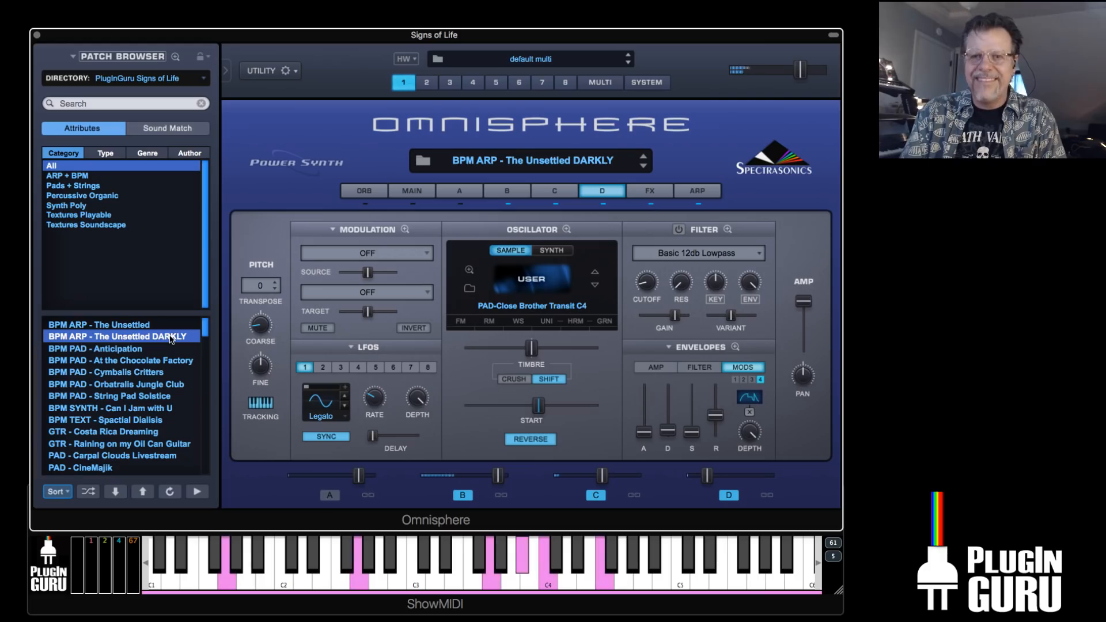
Fine-tune the post gain of layer B's Flame Distortion and set its post filter to about 520 Hz
click(649, 194)
drag(693, 279, 691, 286)
drag(596, 274, 598, 273)
drag(691, 280, 691, 282)
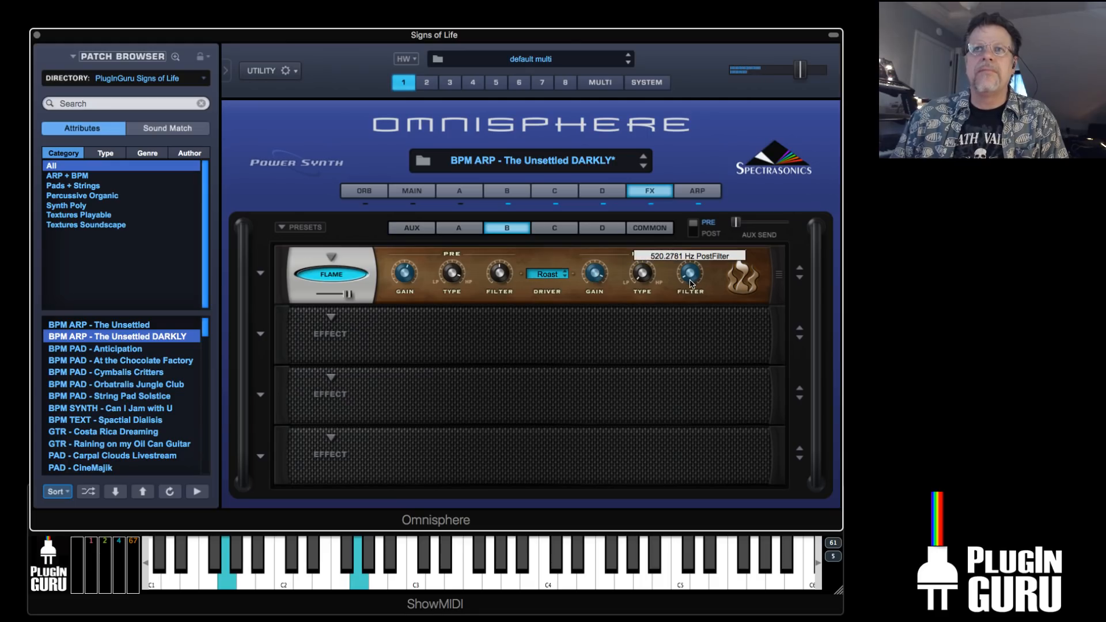
Add a Vintage 3-Band EQ after layer B's Flame Distortion, boosting the lows at 100 Hz by about 7.2 dB and adjusting the output level
click(330, 316)
mouse_move(349, 349)
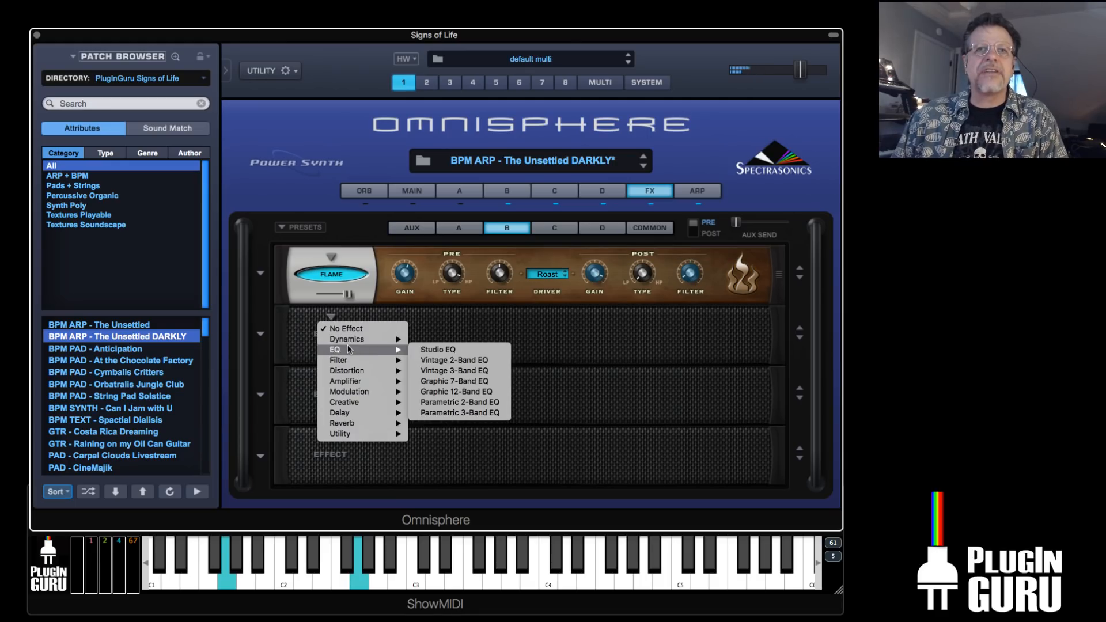
click(455, 370)
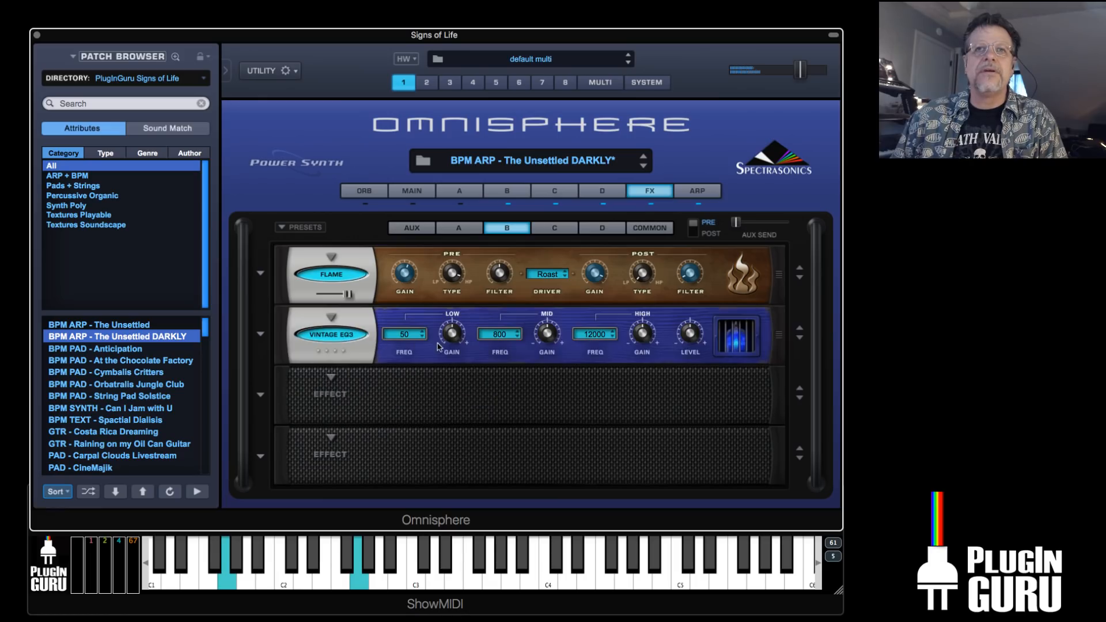
mouse_move(452, 337)
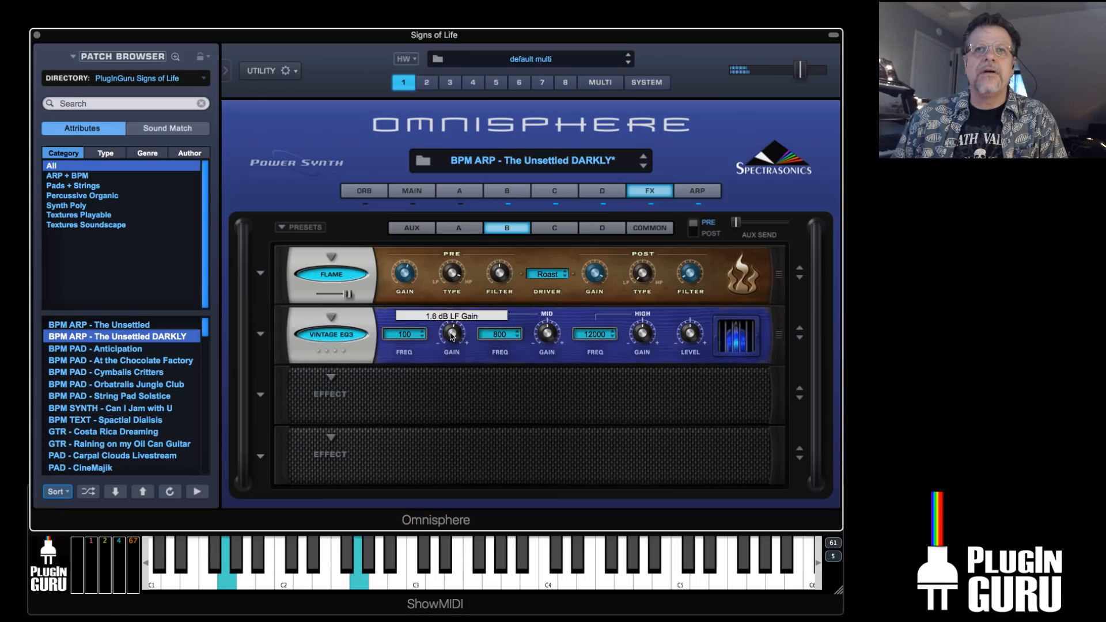
drag(455, 328, 456, 324)
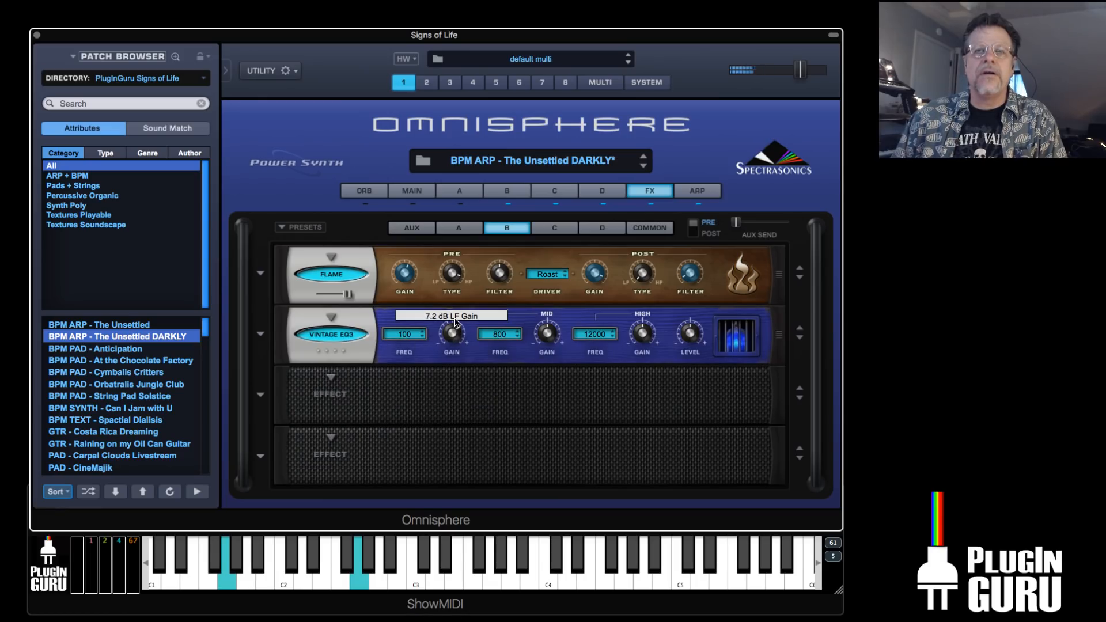
drag(690, 334, 688, 316)
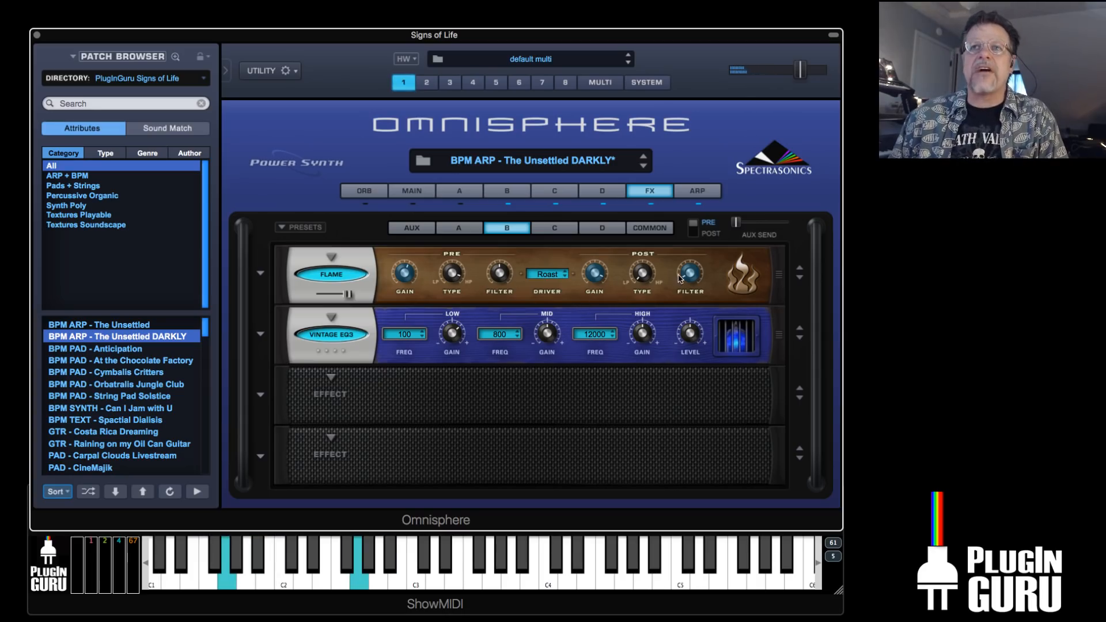
mouse_move(690, 280)
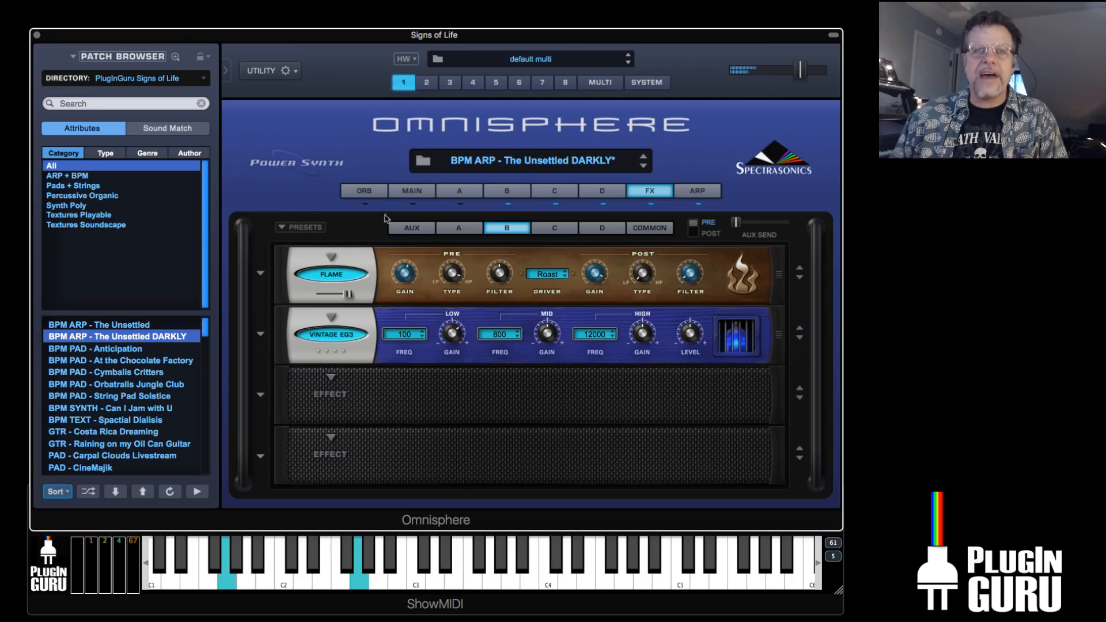
Quick-save "BPM ARP - The Unsettled DARKLY" with the new EQ, overwriting the current patch
click(281, 76)
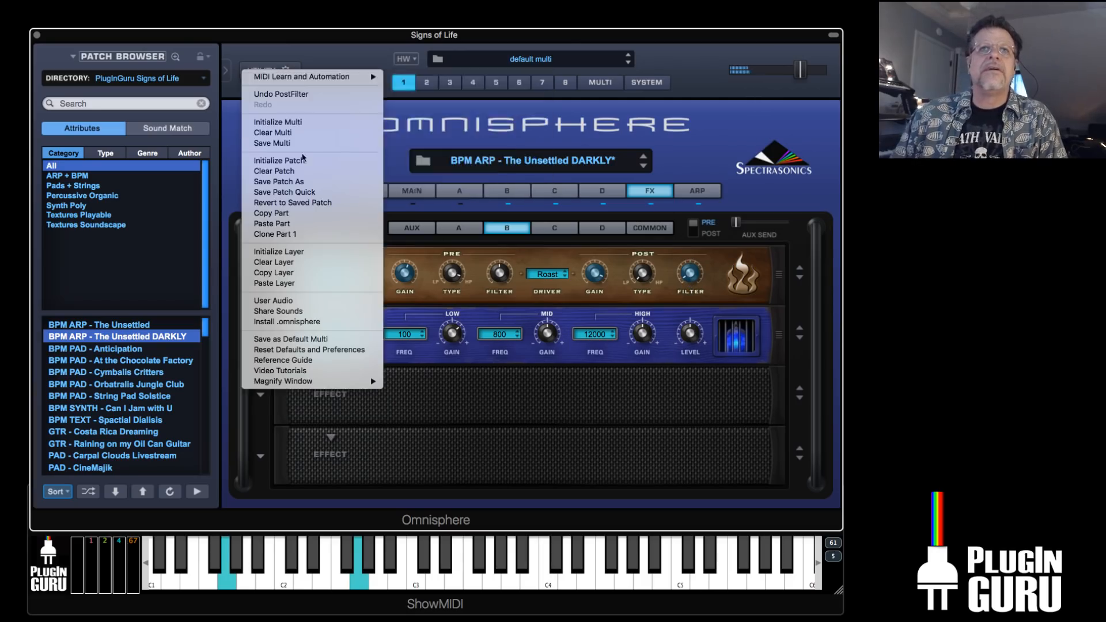
click(315, 192)
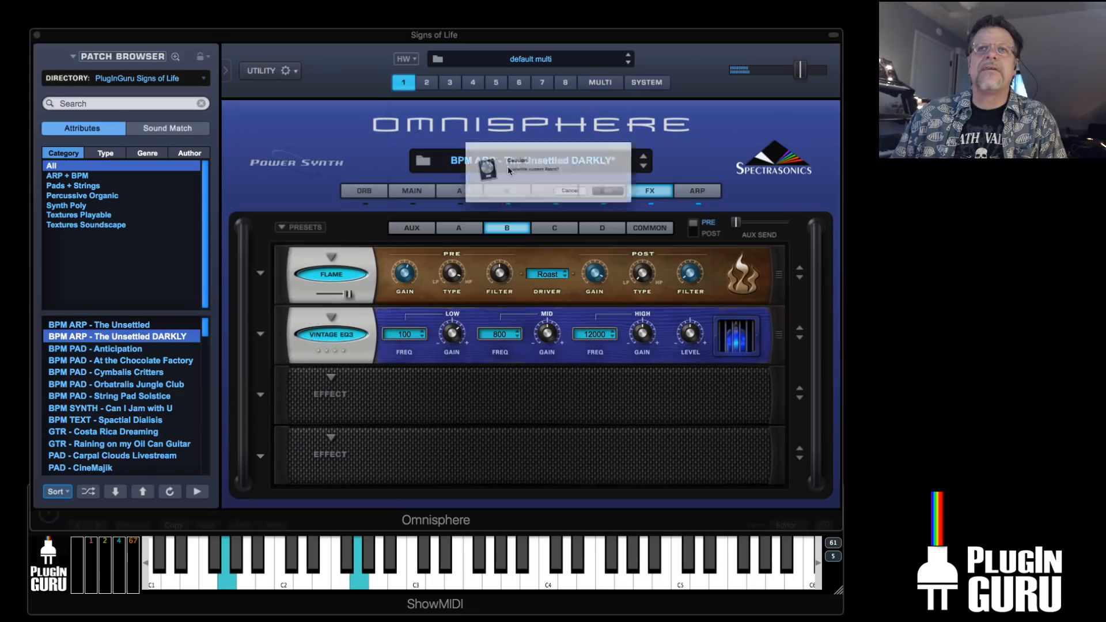
click(635, 199)
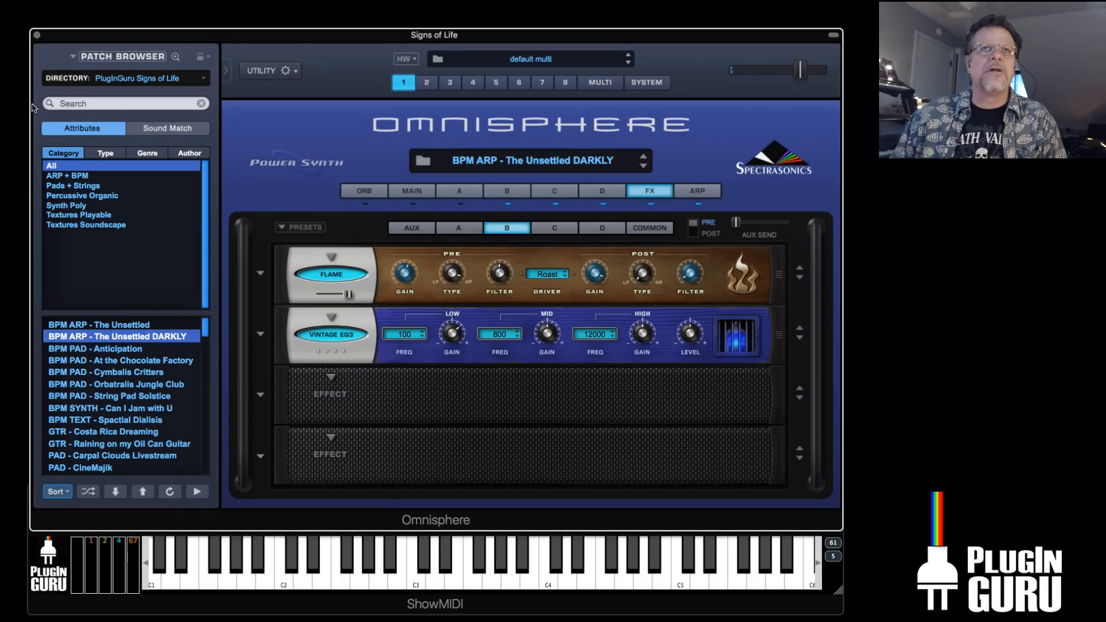
Audition both Unsettled patches and other Signs of Life patches, including Spactial Dialisis, CineMajik, CineMajik Attckr and Can I Jam with U
click(126, 324)
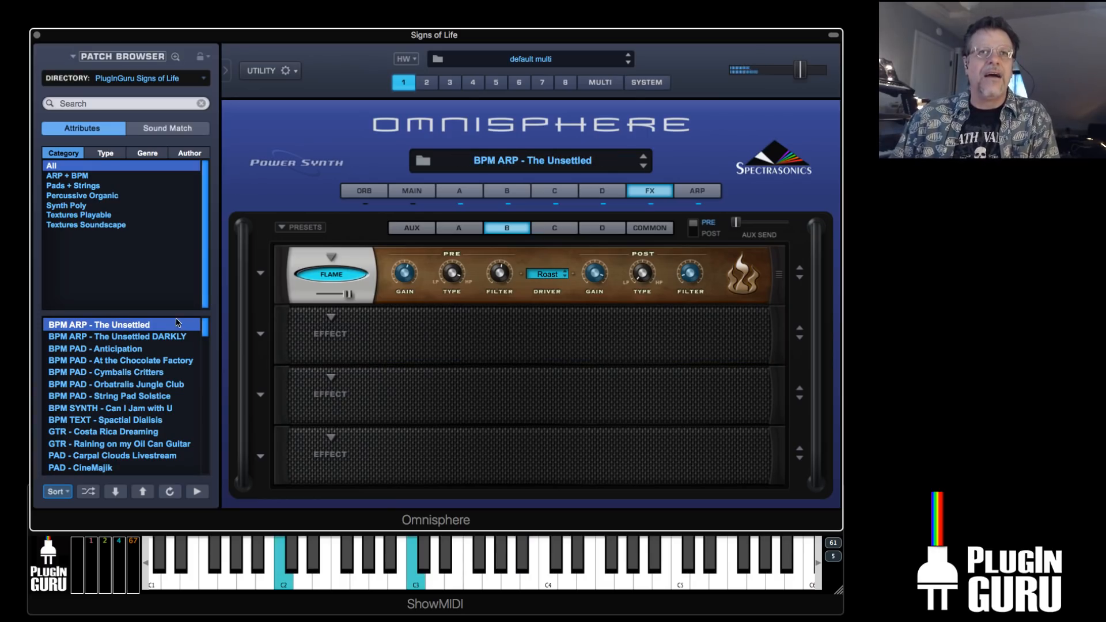
click(150, 336)
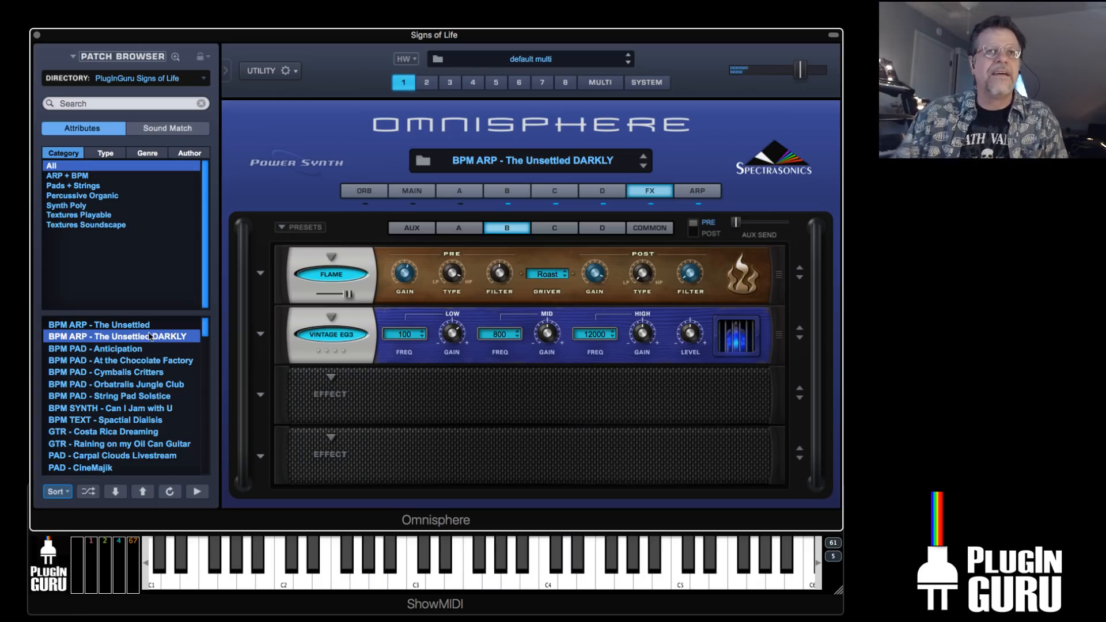
click(125, 408)
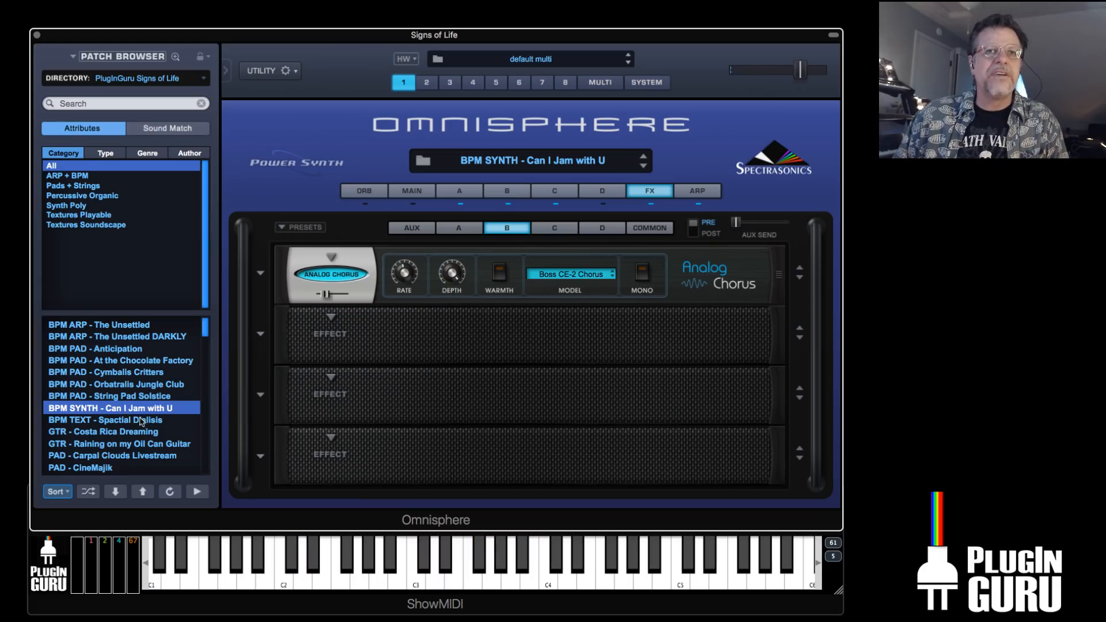
click(141, 420)
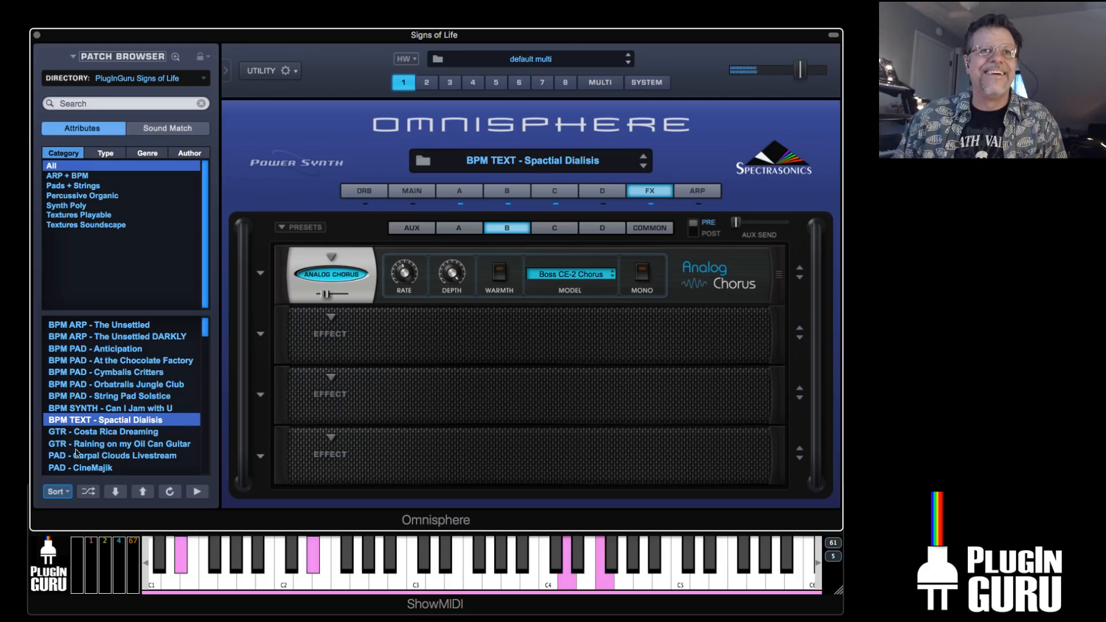
scroll(115, 439, down, 5)
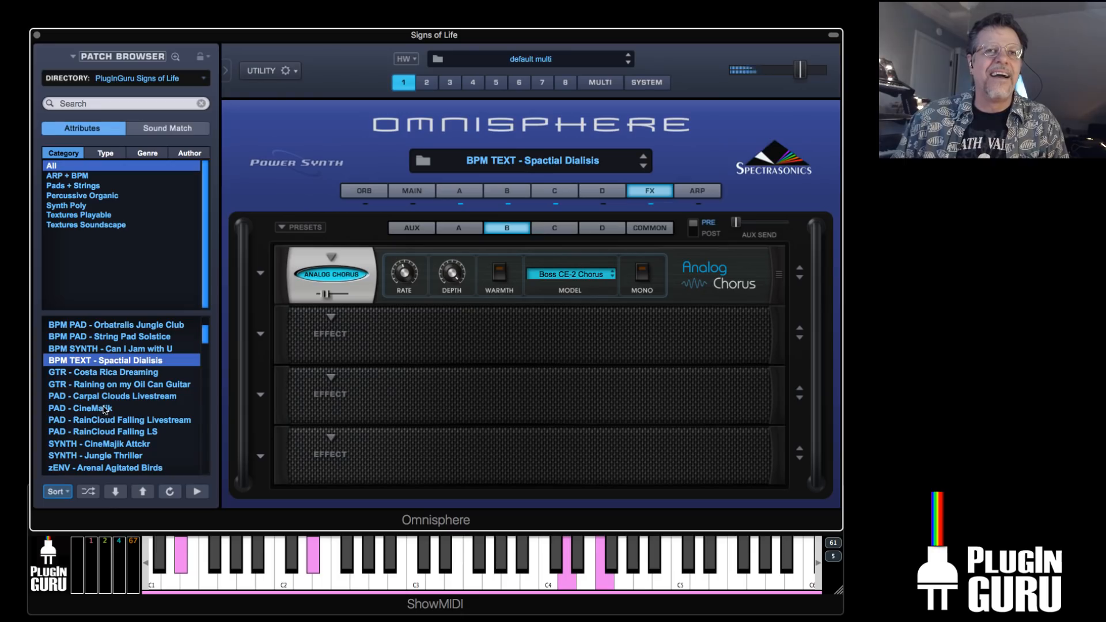
click(106, 409)
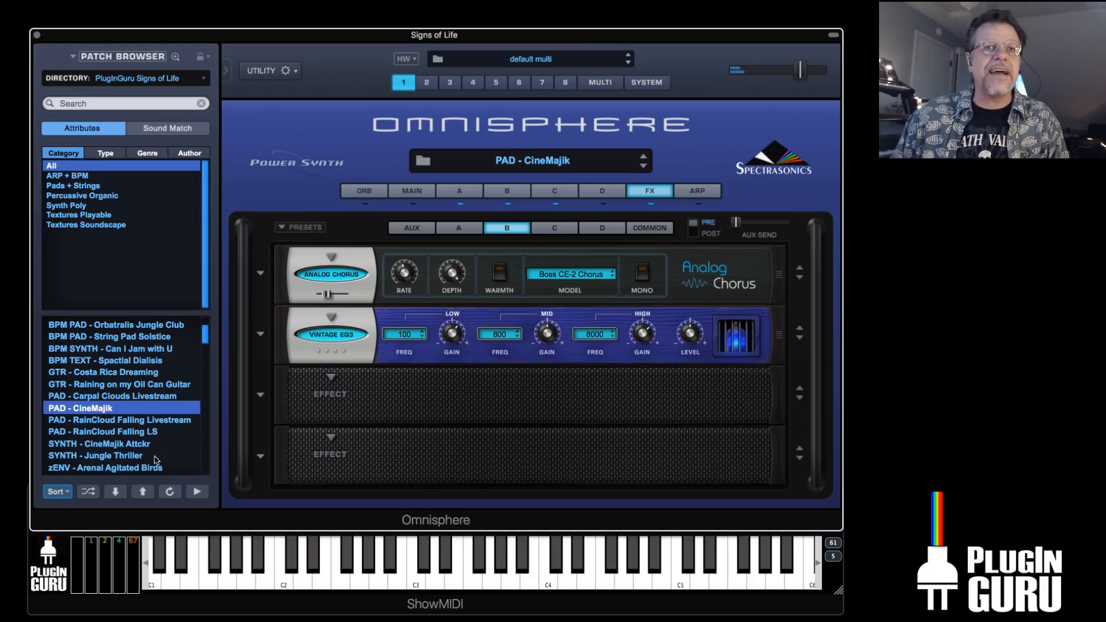
click(131, 444)
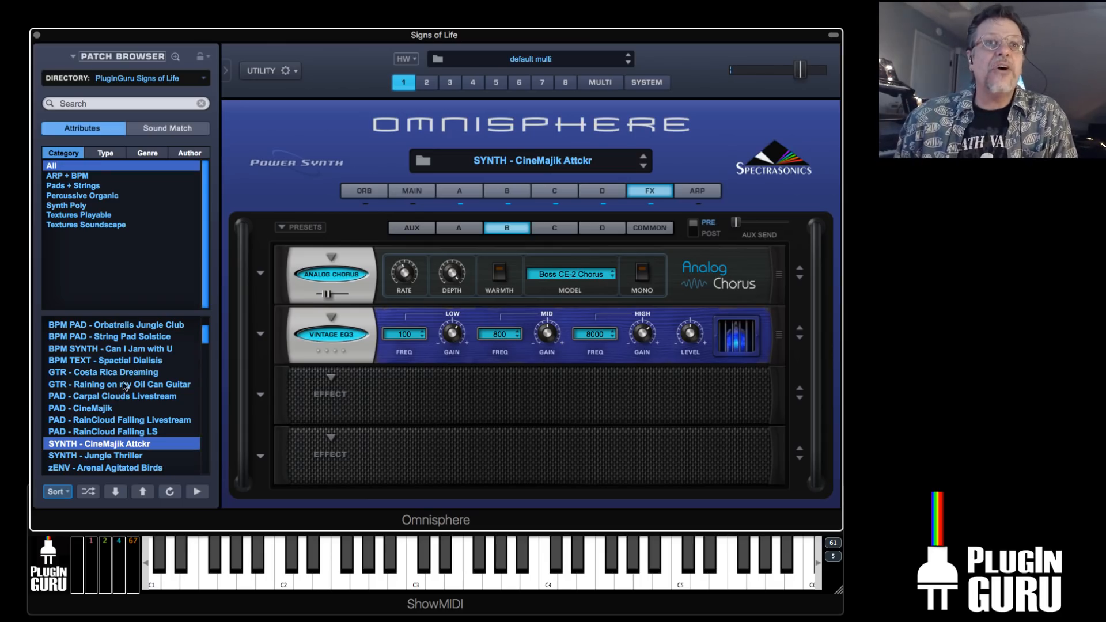
click(128, 361)
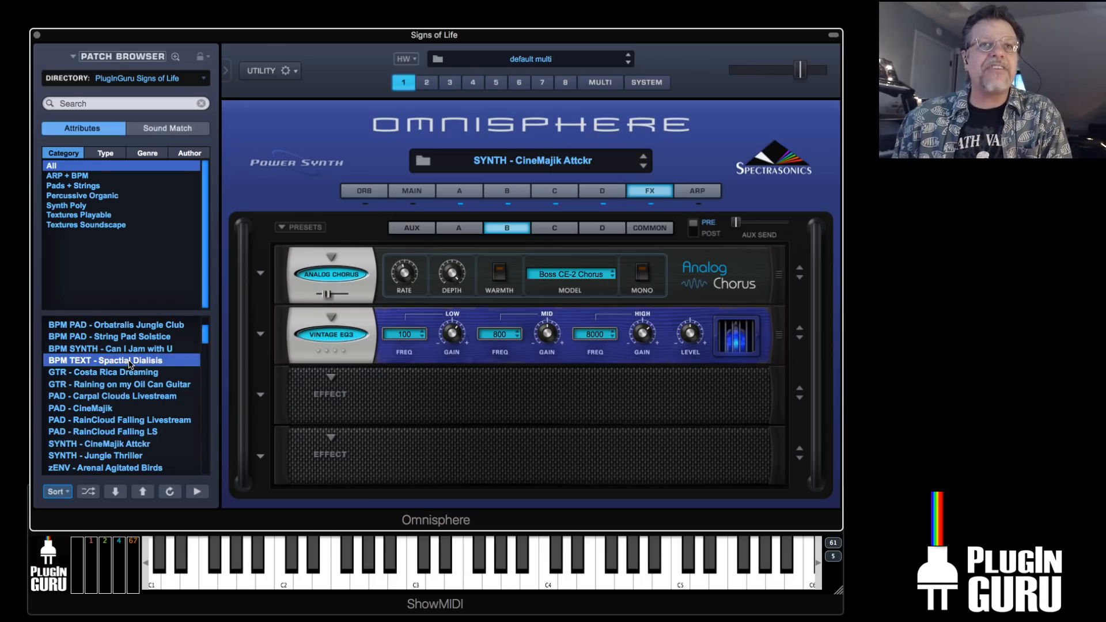
click(145, 348)
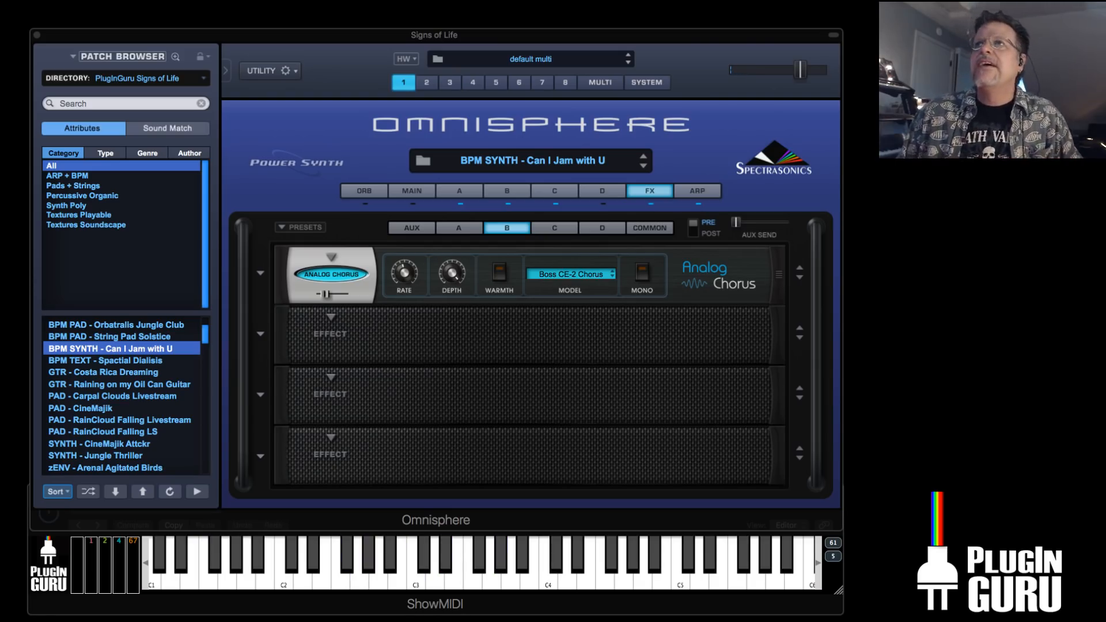
key(super+Tab)
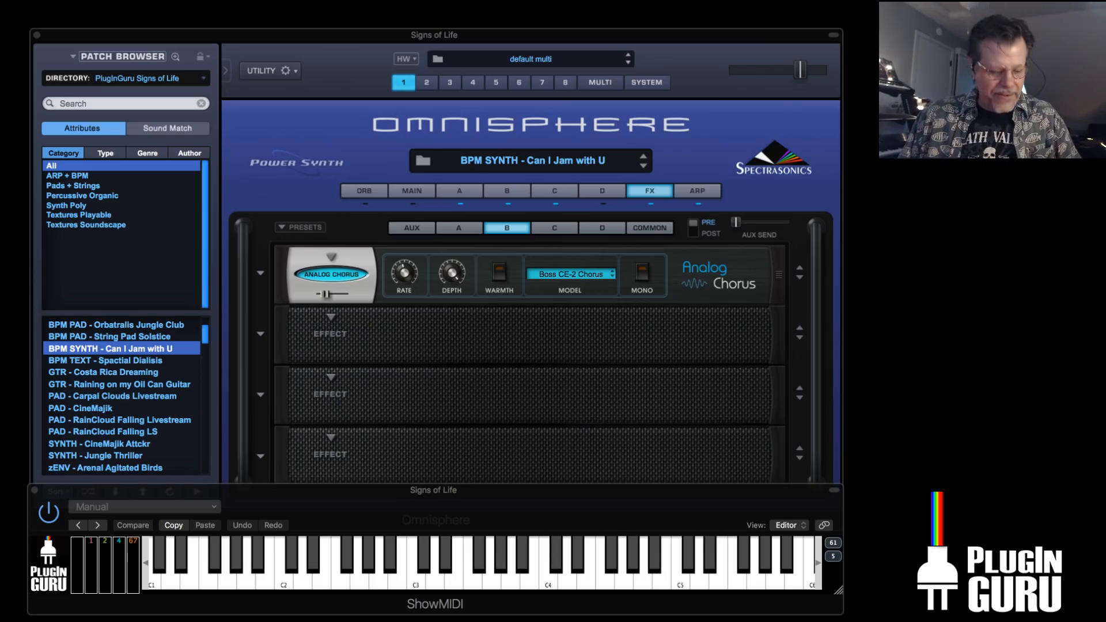
key(super+Tab)
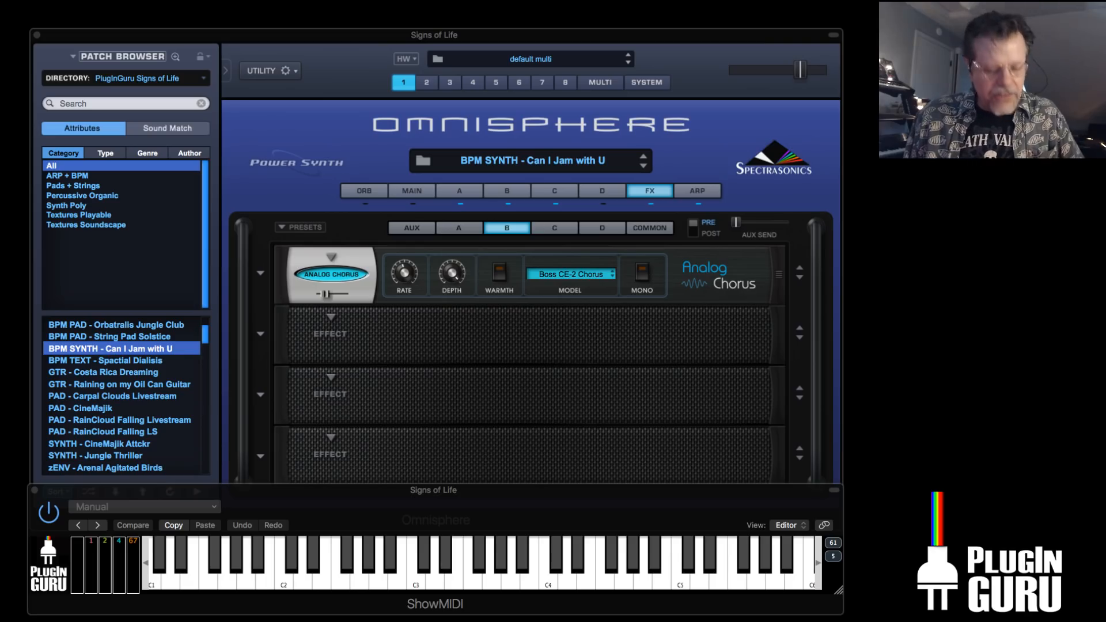
key(super+Tab)
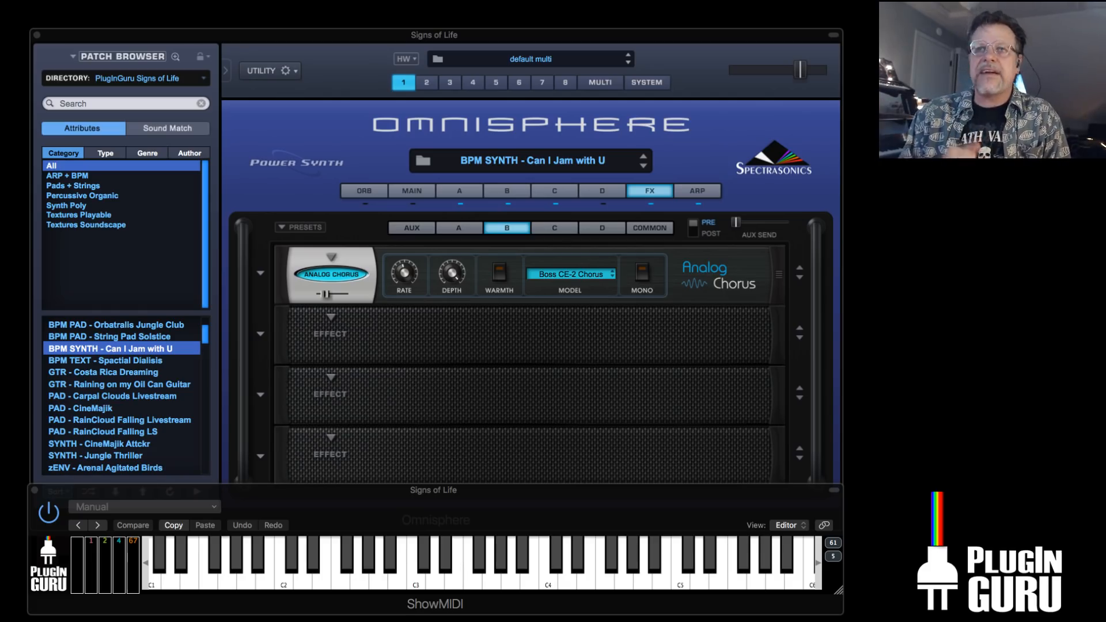
click(760, 119)
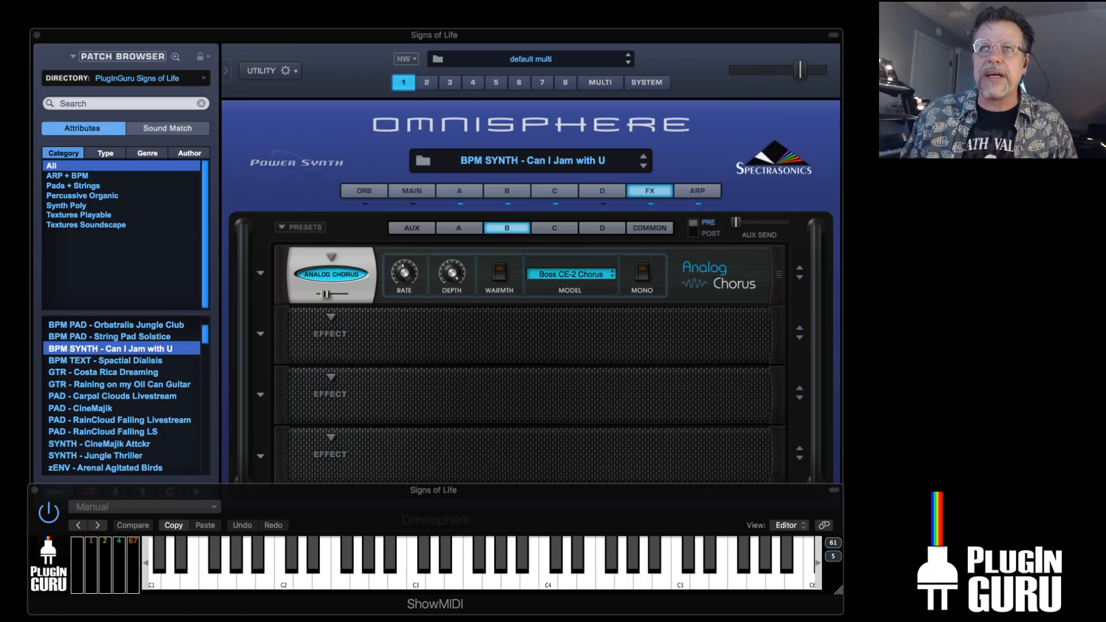
click(794, 138)
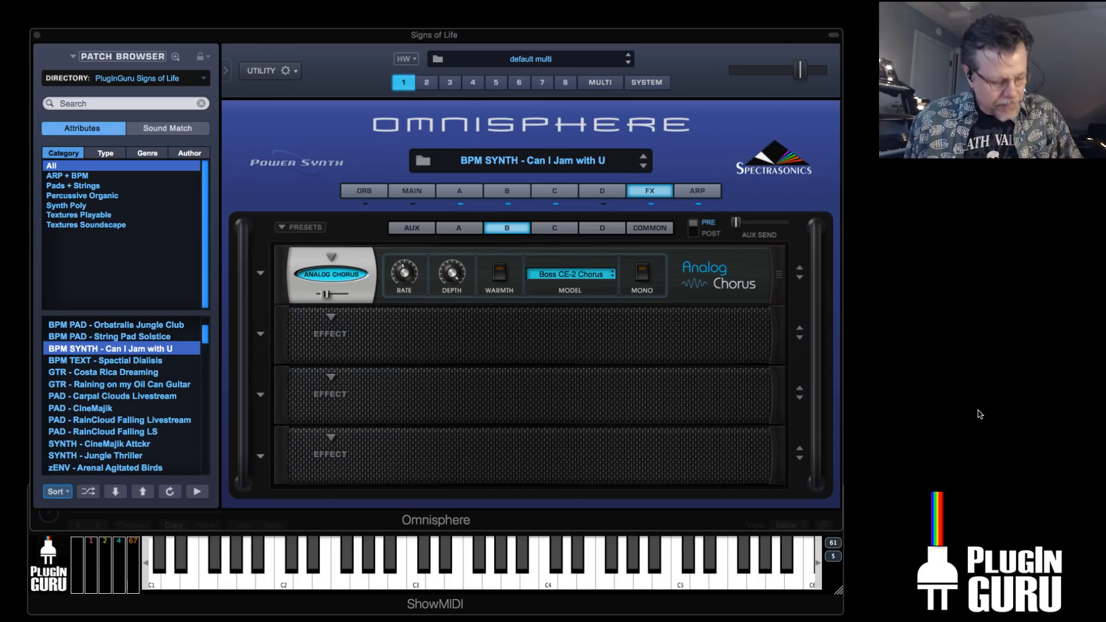
key(super+Tab)
key(super+Tab)
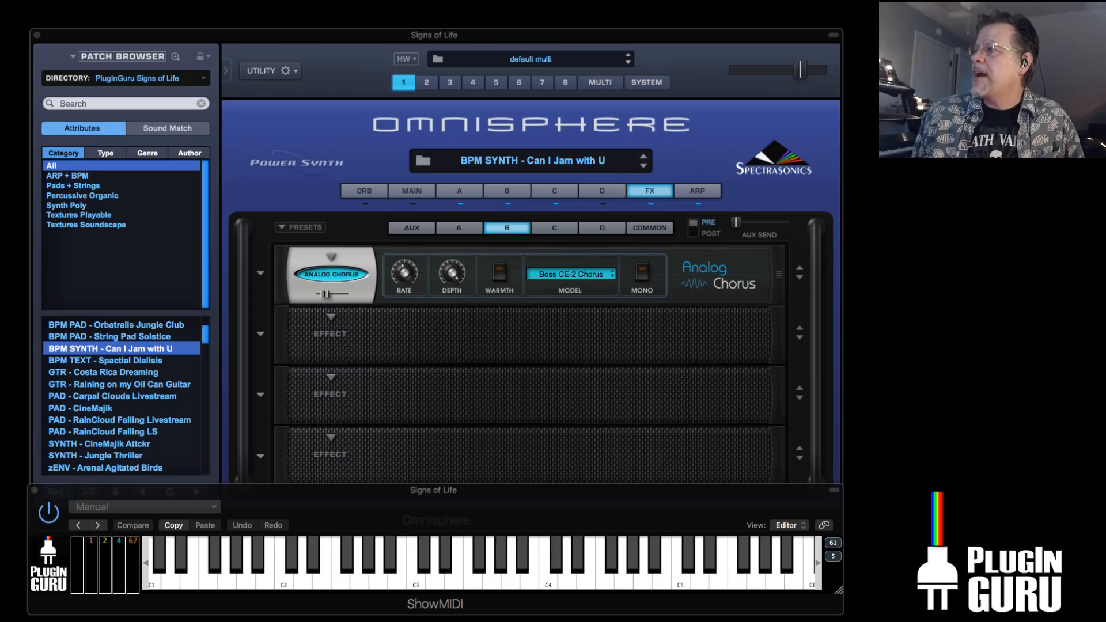